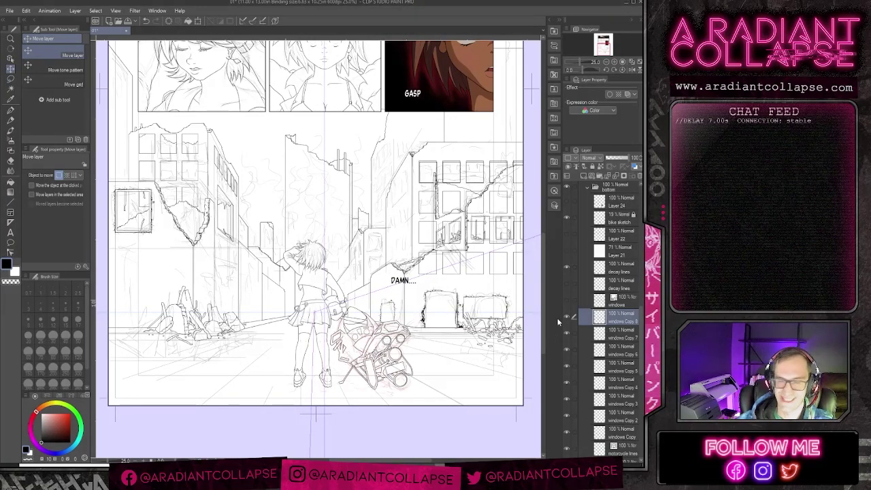
Step: Inspect the ruined building's window grid and toggle the windows Copy 8 layer to see which windows it holds
key("ctrl+plus")
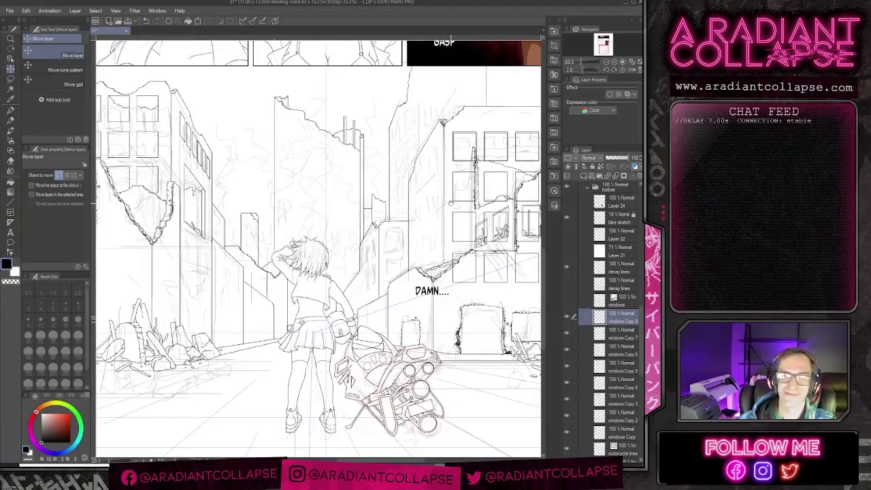
left_click_drag(451, 203, 349, 237)
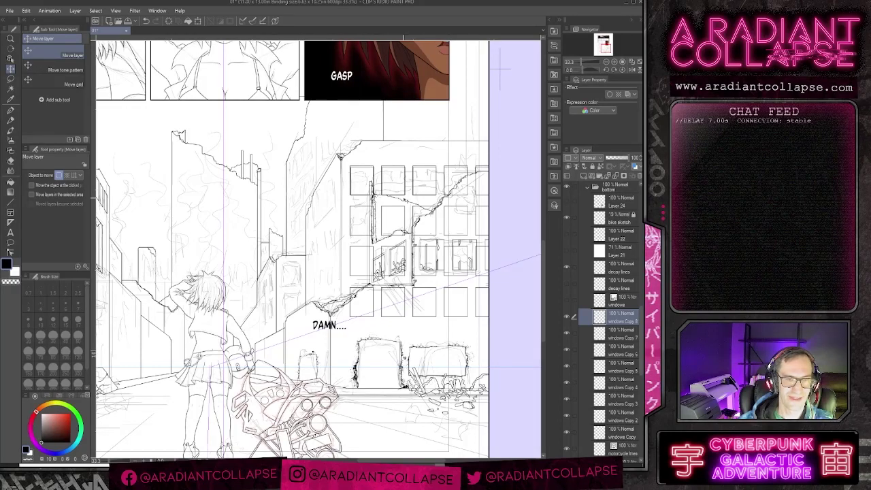
scroll(404, 198, "up", 1)
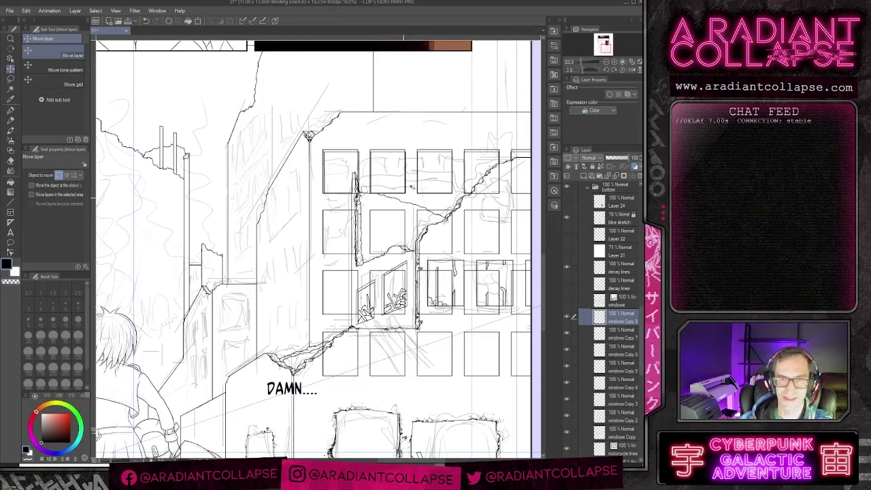
scroll(423, 167, "down", 1)
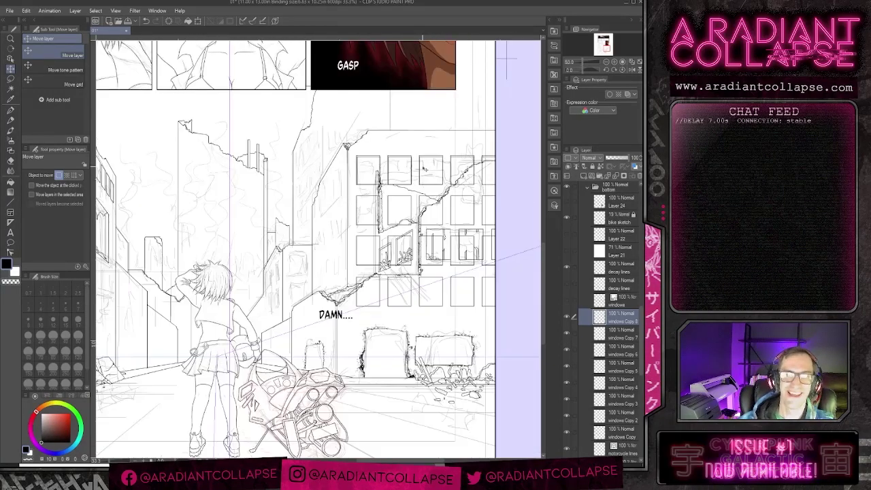
left_click(567, 317)
left_click(566, 315)
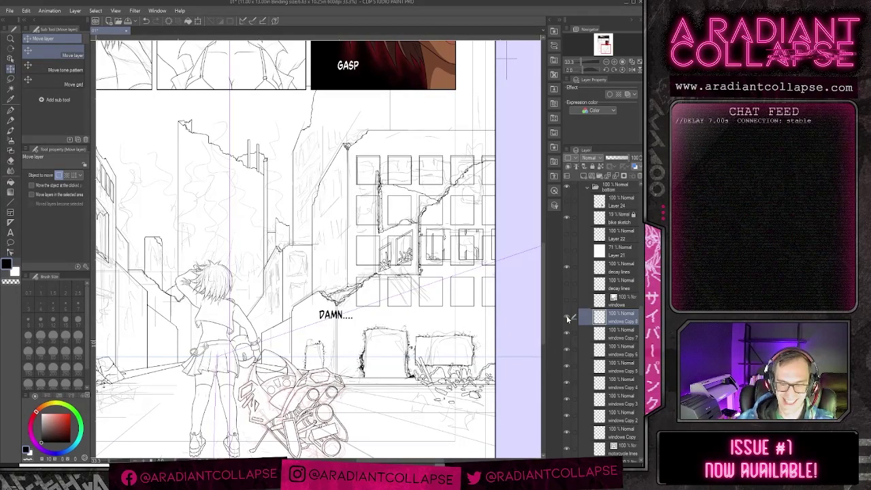
scroll(319, 234, "down", 1)
scroll(320, 230, "up", 1)
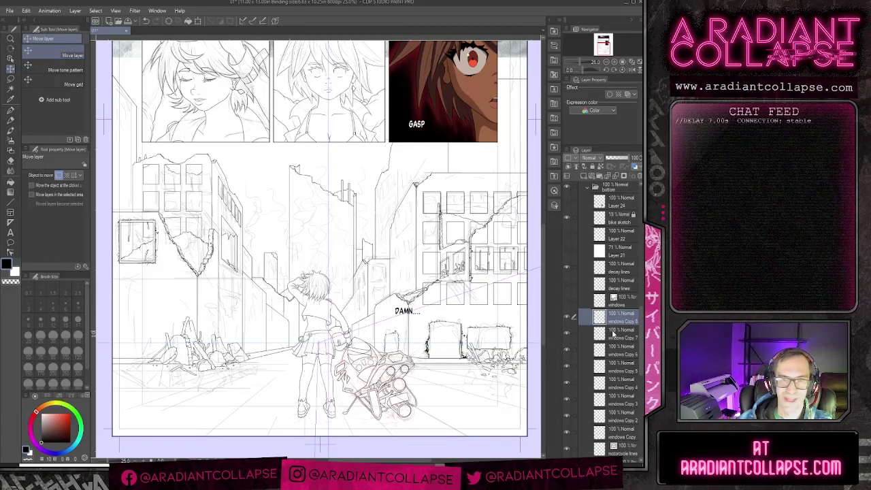
Step: Hide the windows Copy 8 layer, and merge windows Copy 7 down through windows Copy 6 into windows Copy 5
left_click(566, 317)
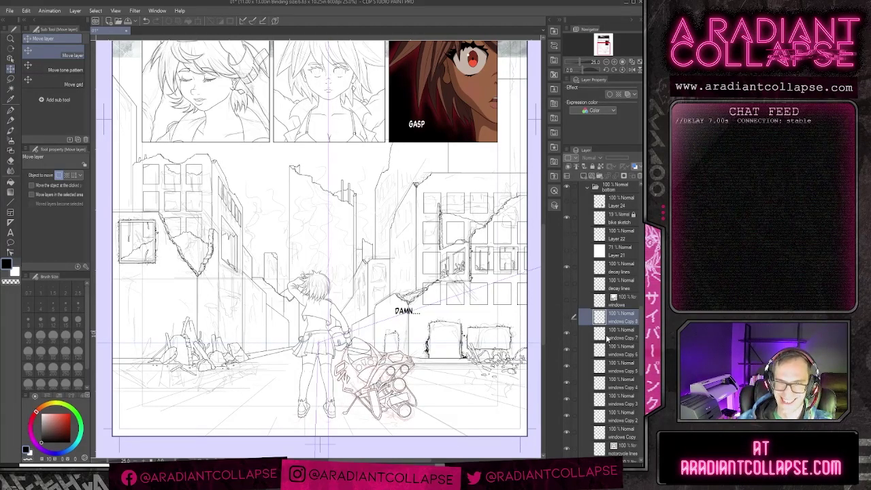
left_click(601, 338)
key("ctrl+e")
key("ctrl+e")
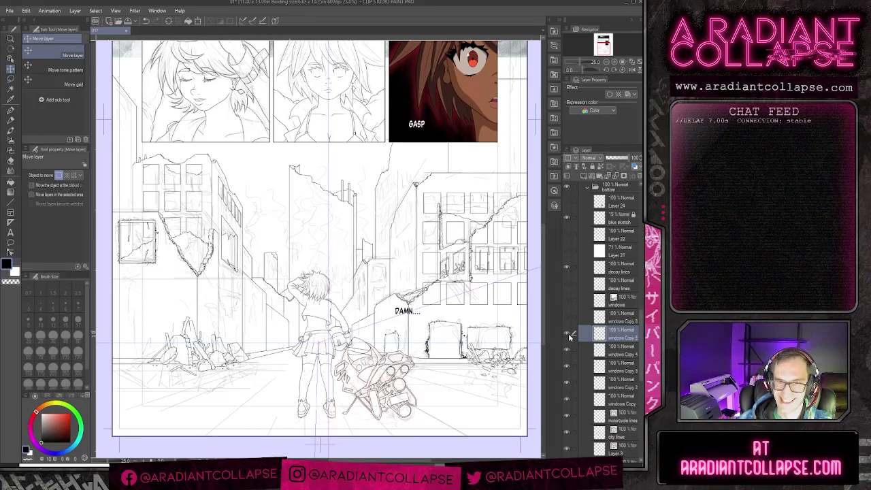
left_click(567, 333)
left_click(567, 334)
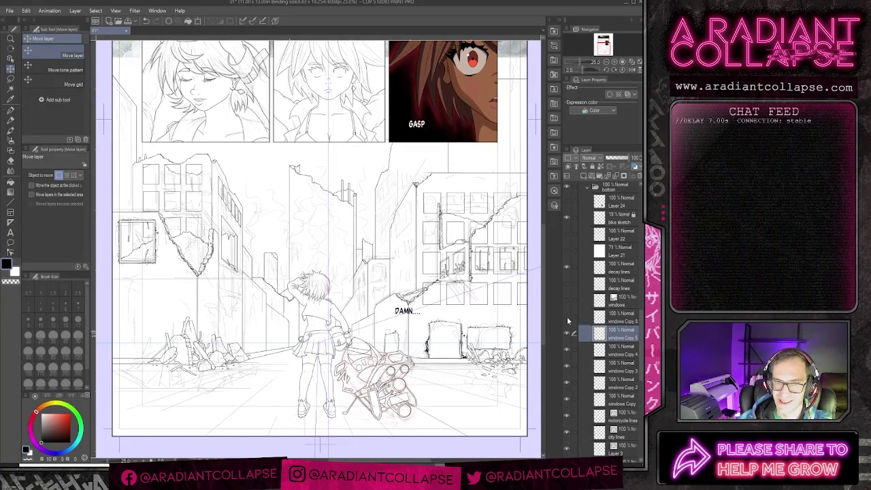
Step: Turn the windows Copy 8 layer back on, comparing the building with and without its windows
left_click(567, 317)
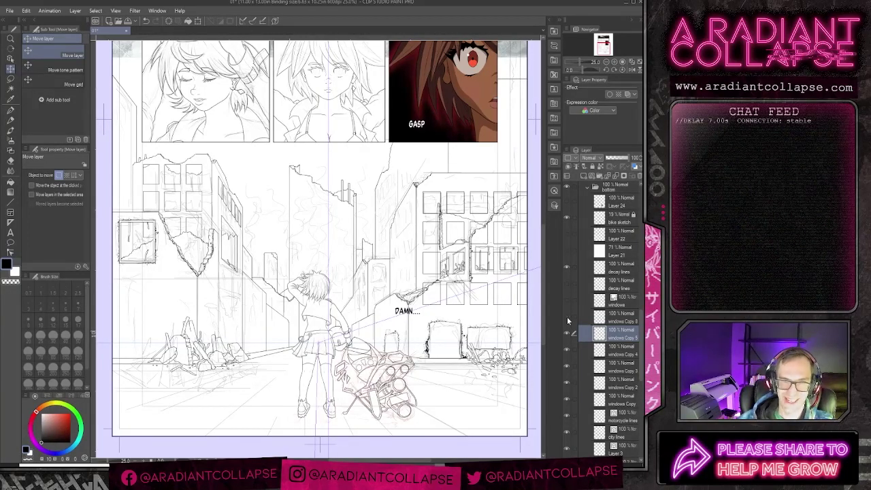
left_click(567, 316)
left_click(567, 317)
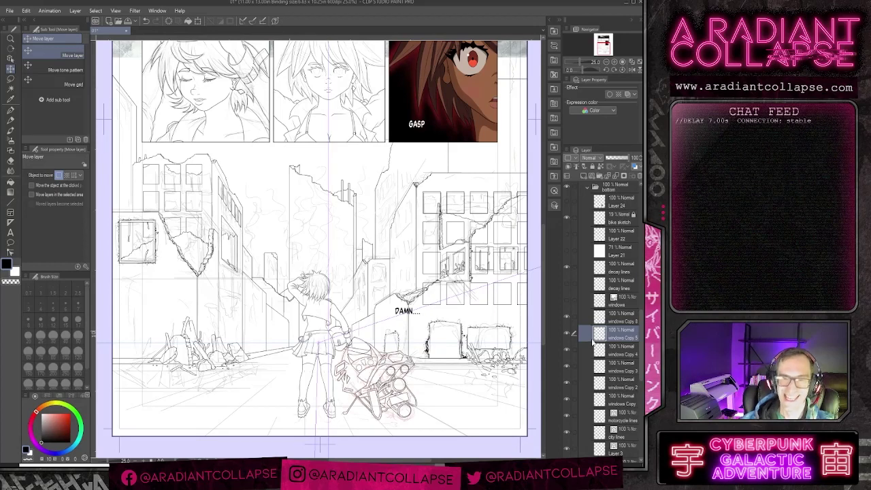
left_click(566, 319)
left_click(565, 319)
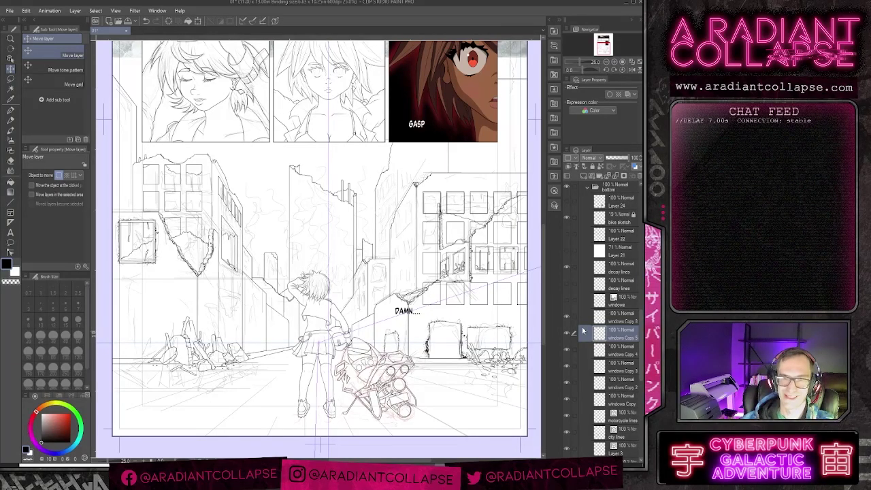
Step: Duplicate the windows Copy 8 and windows Copy 5 layers together and merge the duplicates into a single layer
left_click(604, 321, "ctrl")
mouse_move(603, 322)
left_mouse_down()
mouse_move(609, 336)
mouse_move(608, 312)
left_mouse_up()
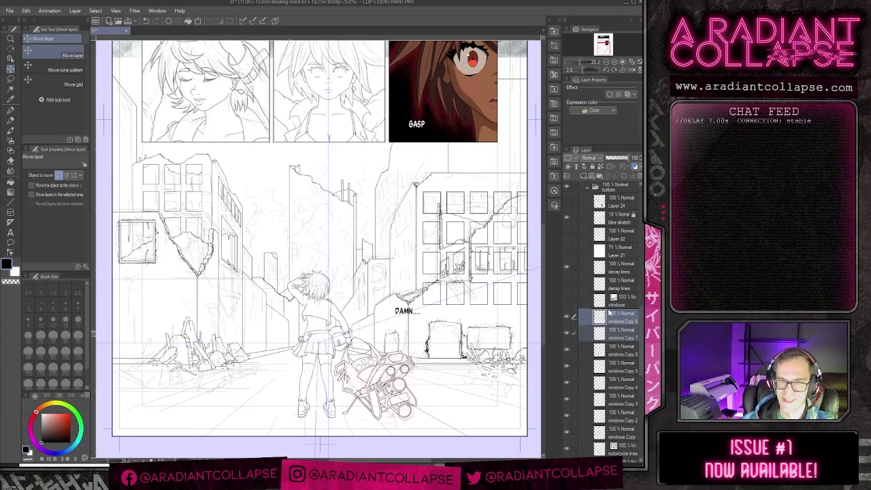
left_click(601, 318)
key("ctrl+e")
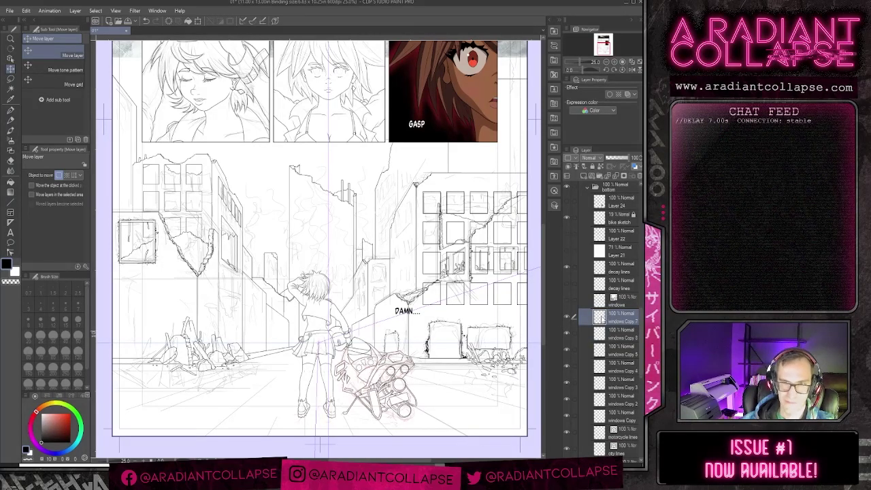
Step: Hide the original windows Copy 8 layer and check the merged duplicate by toggling its visibility
left_click(567, 316)
left_click(567, 317)
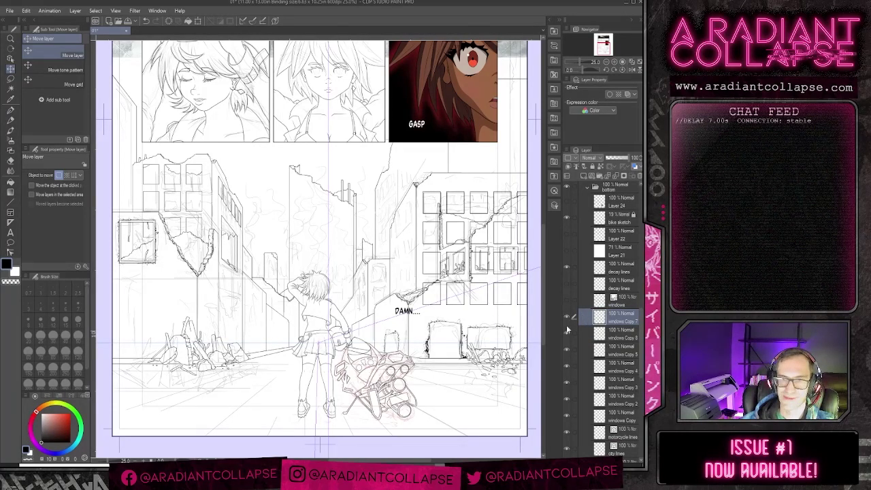
left_click(566, 335)
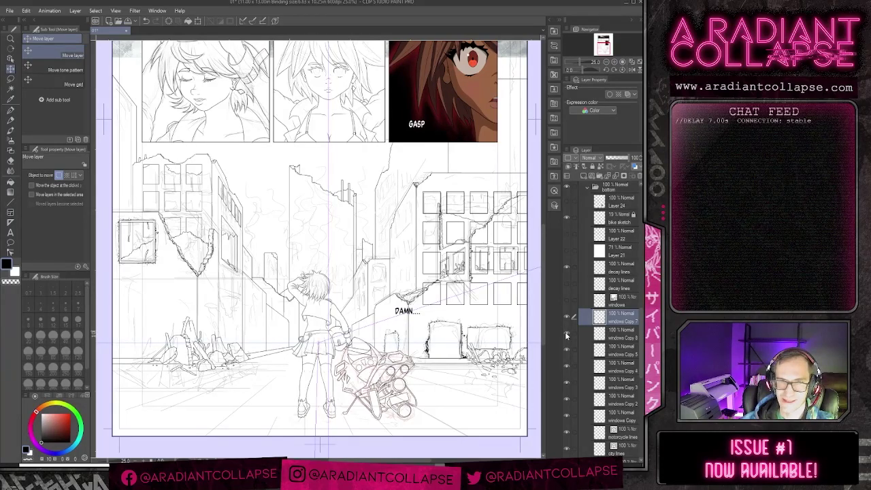
left_click(565, 332)
left_click(566, 320)
left_click(566, 317)
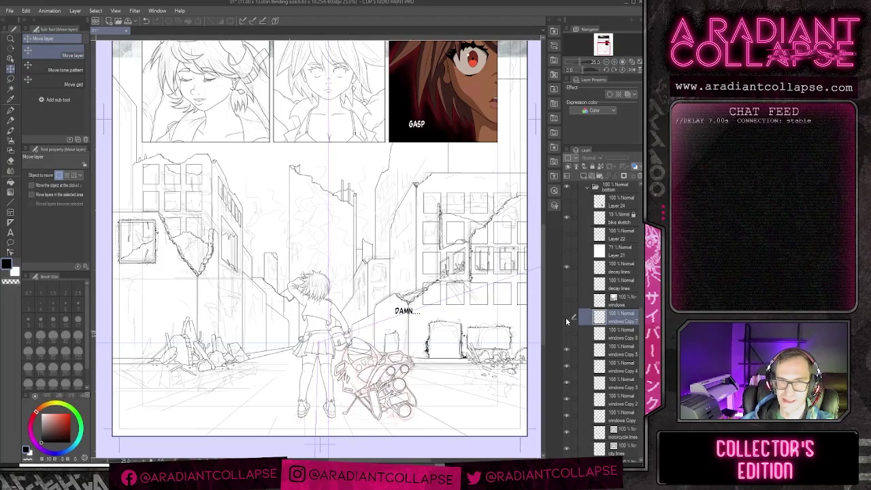
left_click(566, 317)
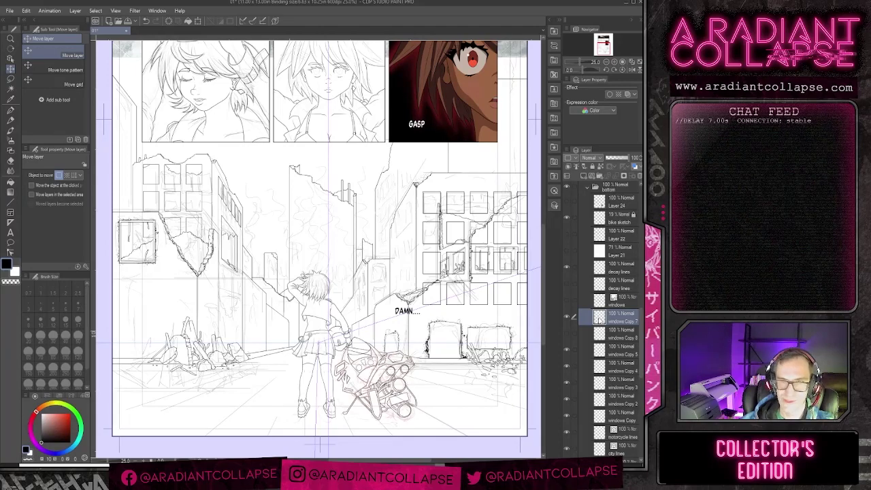
Step: Toggle the merged duplicate and the windows Copy 5, Copy 4 and Copy 3 layers to check which windows each holds
left_click(566, 317)
left_click(565, 316)
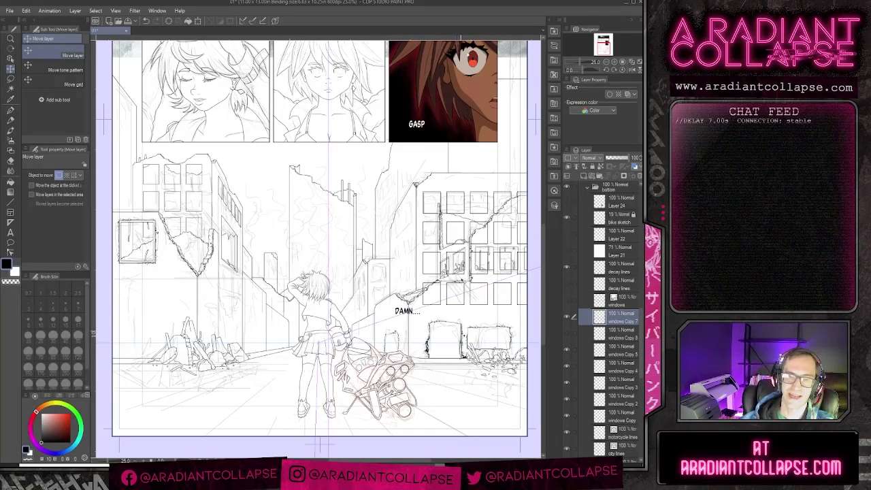
left_click(567, 316)
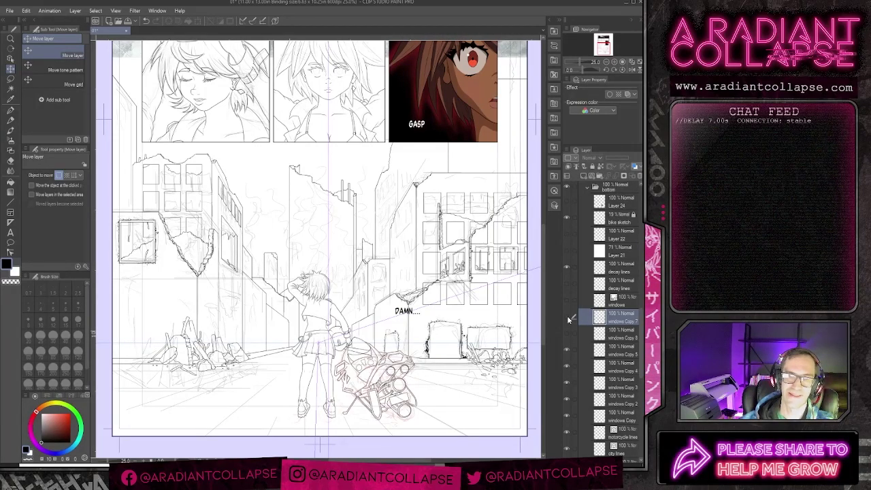
left_click(567, 316)
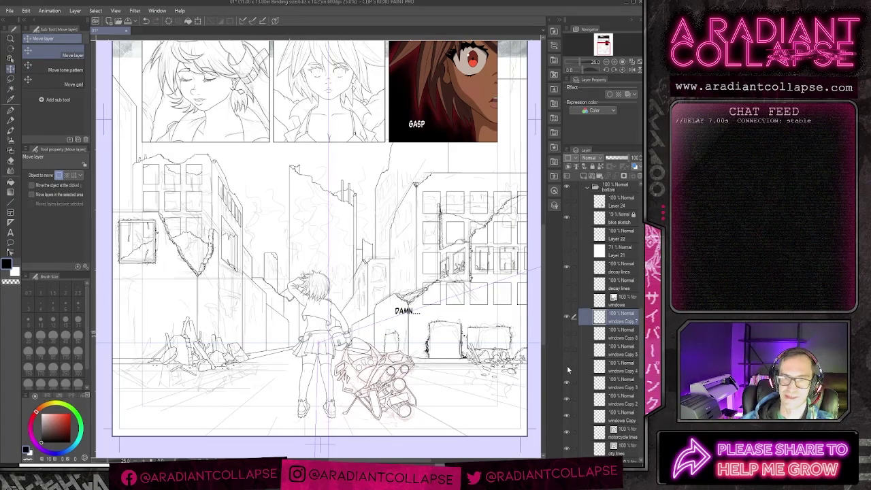
left_click(567, 366)
left_click(567, 350)
left_click(566, 383)
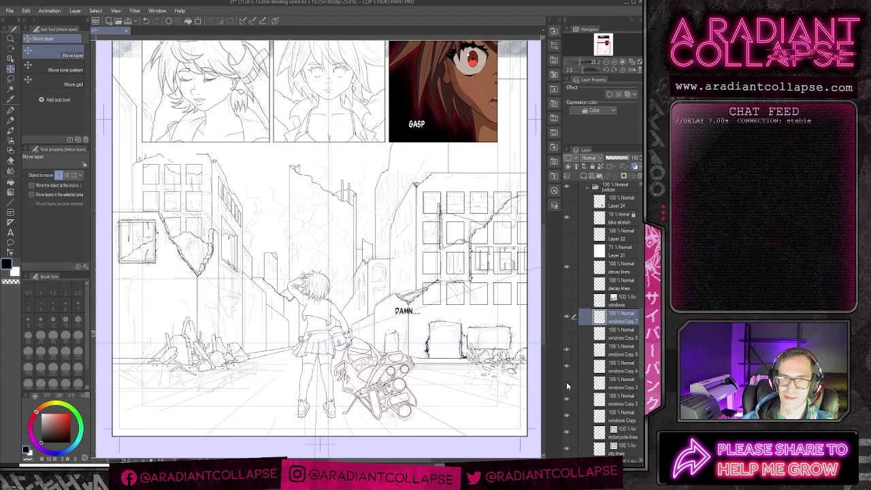
left_click(567, 316)
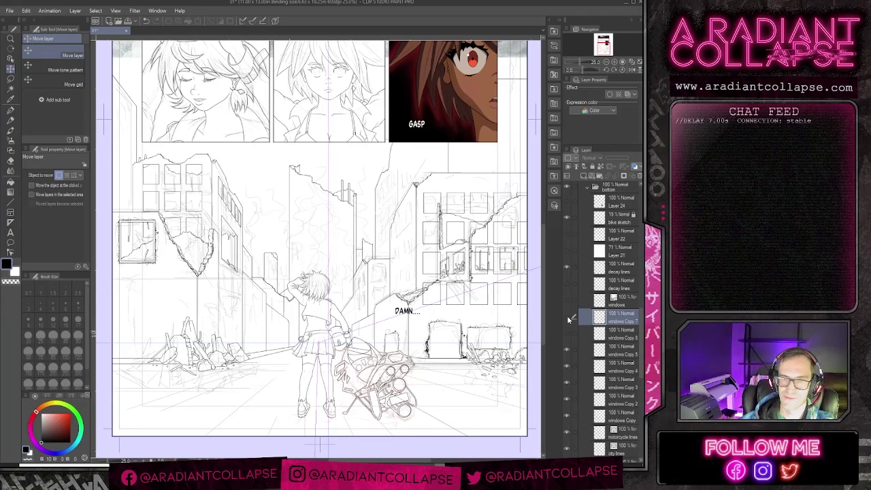
left_click(566, 317)
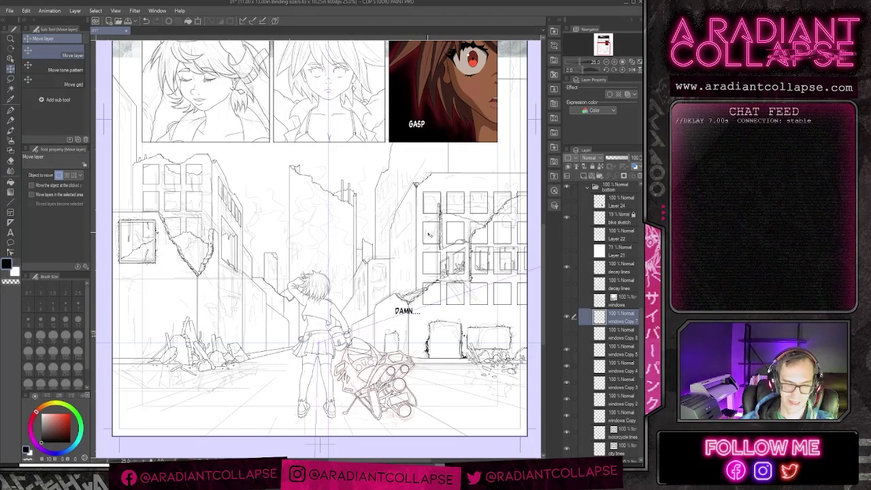
Step: Move the duplicated window grid left from the ruined building's front facade so it overlaps the building's side wall
left_click_drag(438, 237, 265, 236)
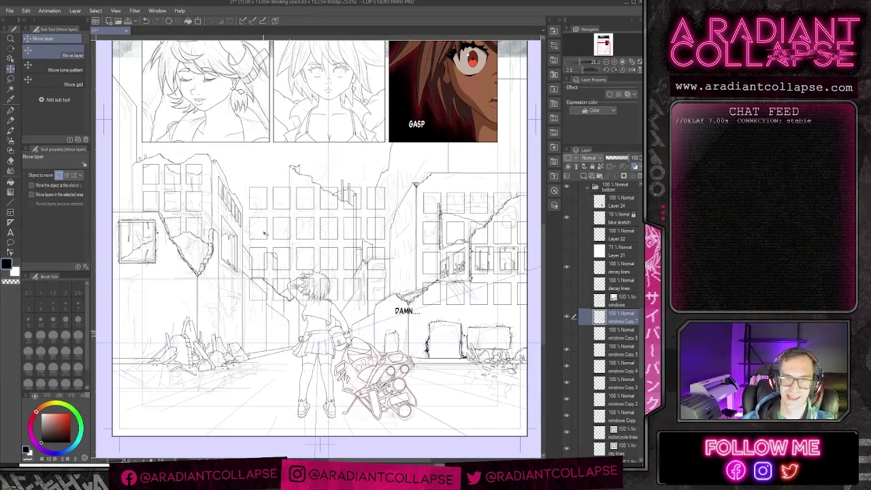
key("ctrl+z")
left_click_drag(465, 220, 319, 220)
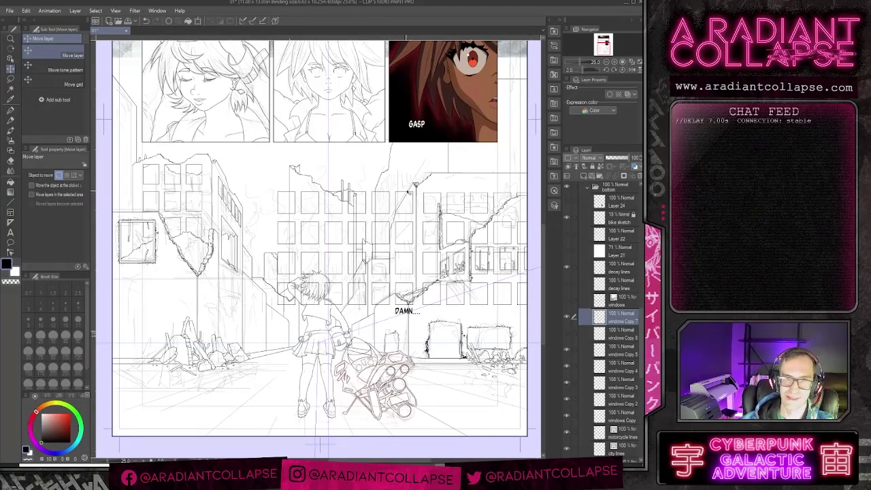
Step: Free-transform the duplicated window grid, pulling its left corners inward to squeeze it onto the ruined building's side wall in perspective
key("ctrl+t")
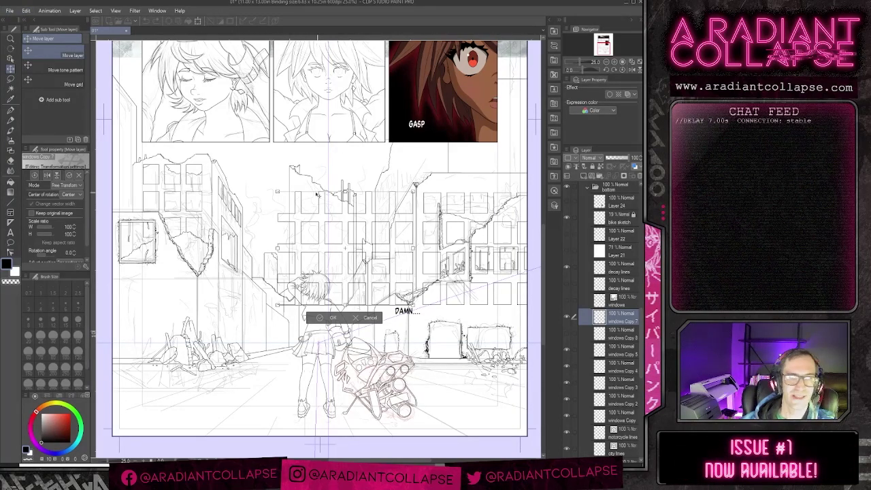
left_click_drag(277, 193, 353, 306)
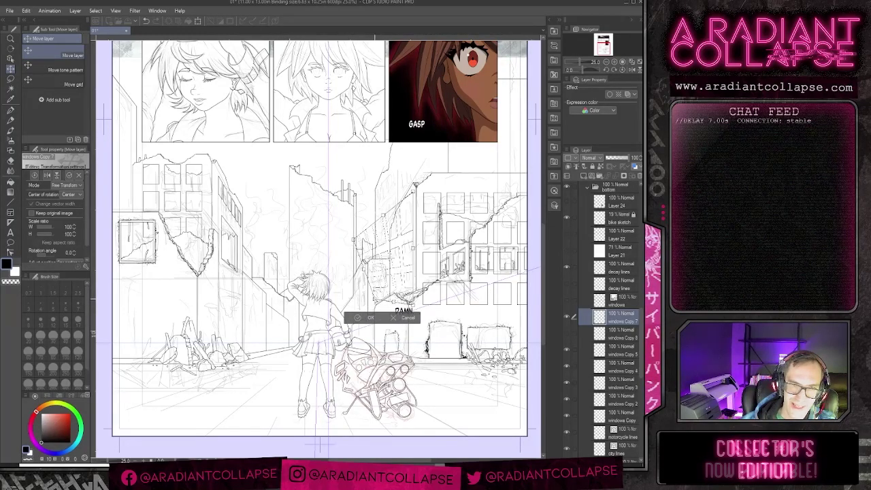
left_click_drag(353, 239, 381, 238)
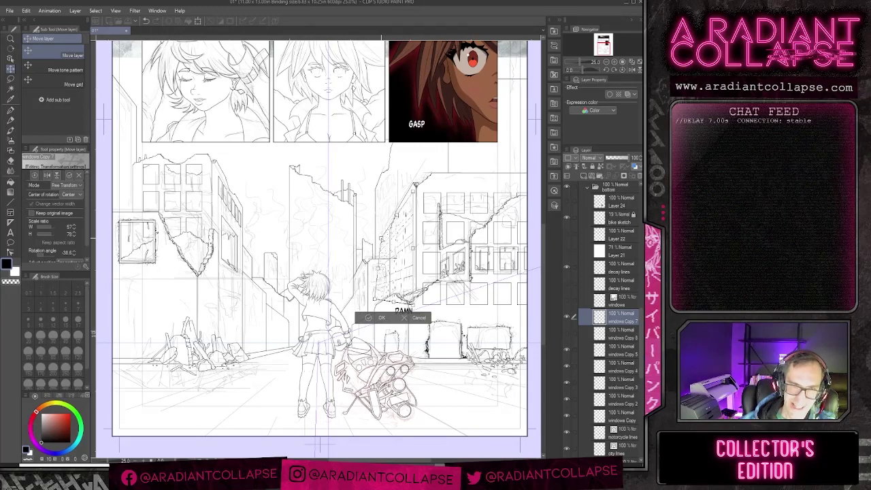
left_click_drag(373, 302, 381, 301)
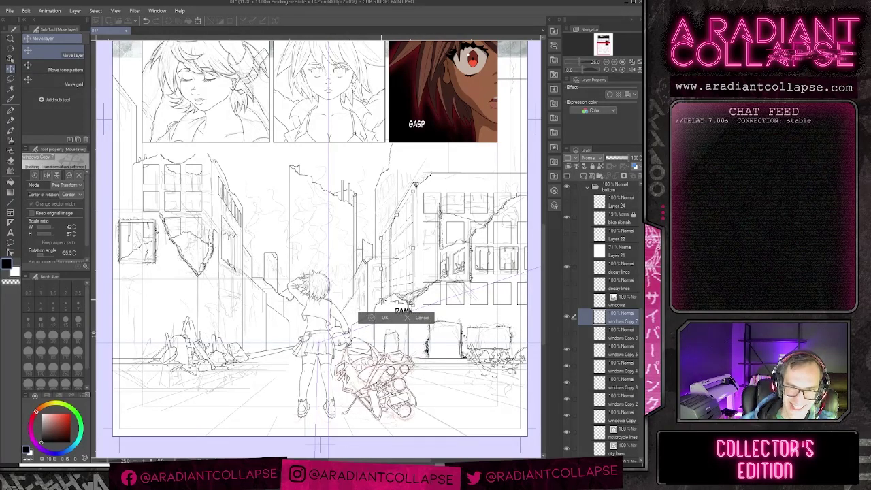
Step: Adjust the transformed window grid's left corners, stretching the lower one down and nudging the upper one inward to match the side wall's perspective
scroll(381, 304, "up", 1)
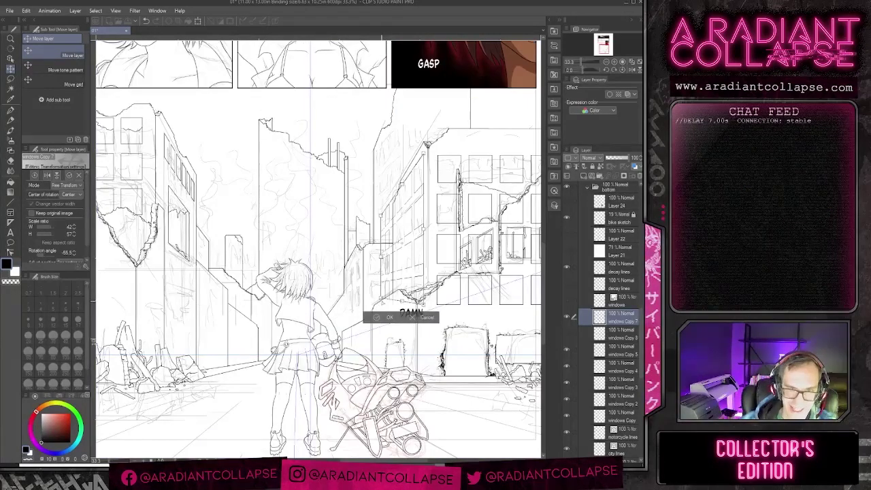
left_click_drag(383, 297, 384, 317)
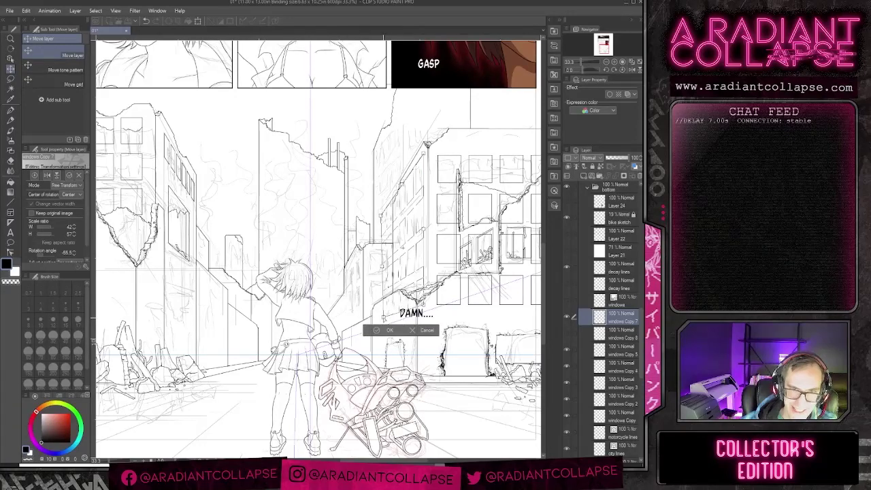
left_click_drag(379, 215, 383, 220)
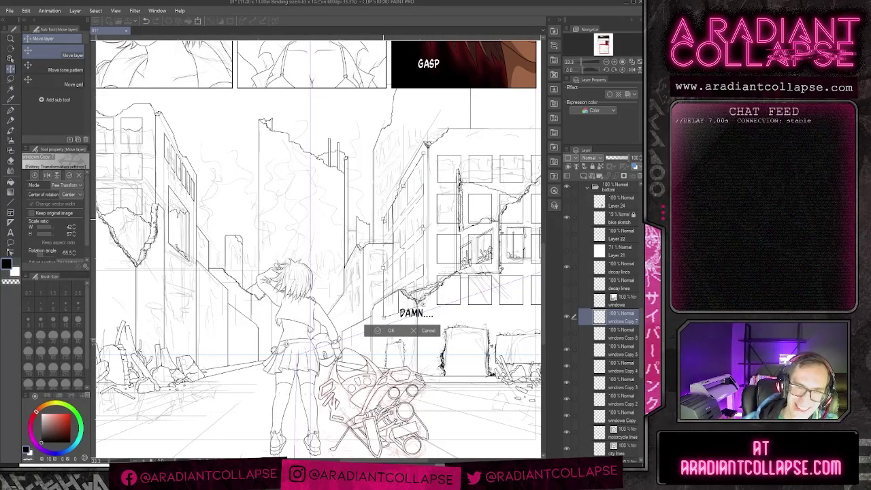
left_click_drag(400, 270, 409, 235)
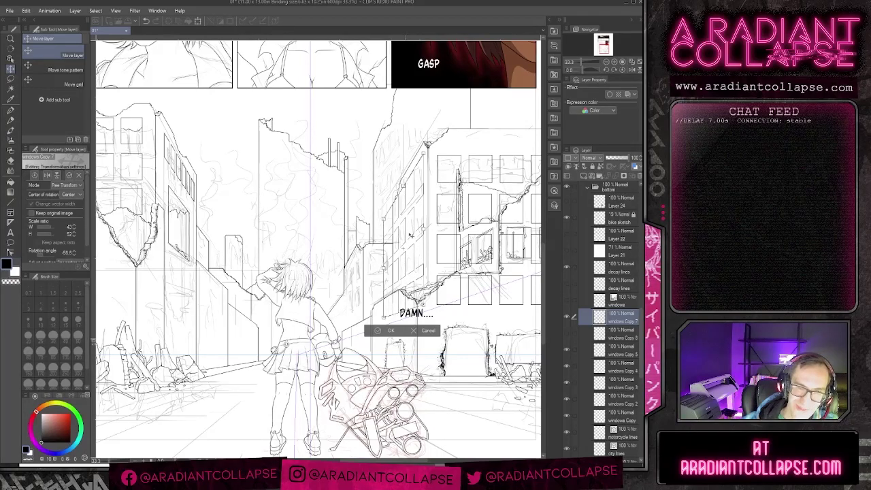
Step: Fine-tune the window grid's upper-right and both left corners against the side wall's perspective, and apply the transformation
scroll(406, 230, "up", 1)
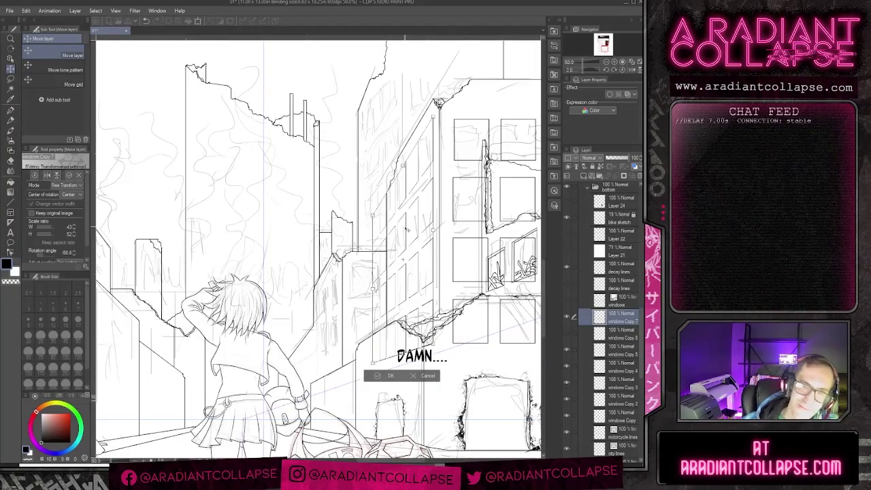
scroll(407, 230, "up", 1)
scroll(407, 229, "down", 2)
scroll(407, 229, "up", 1)
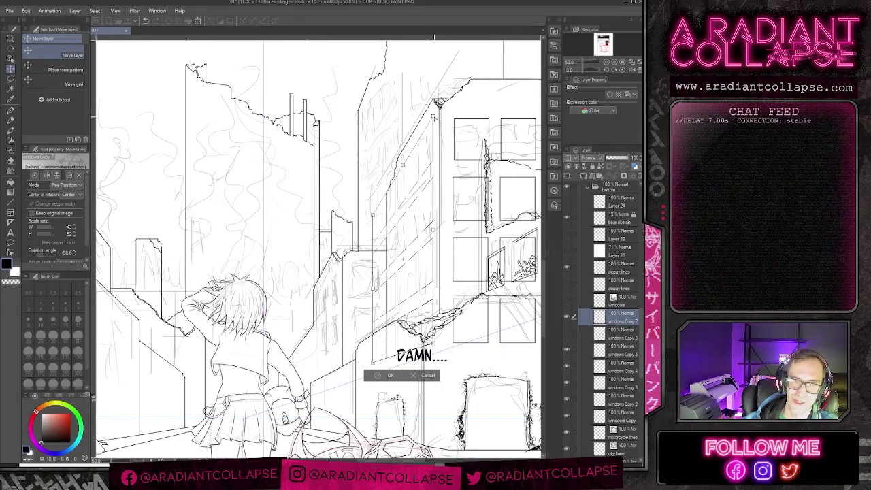
left_click_drag(434, 117, 432, 123)
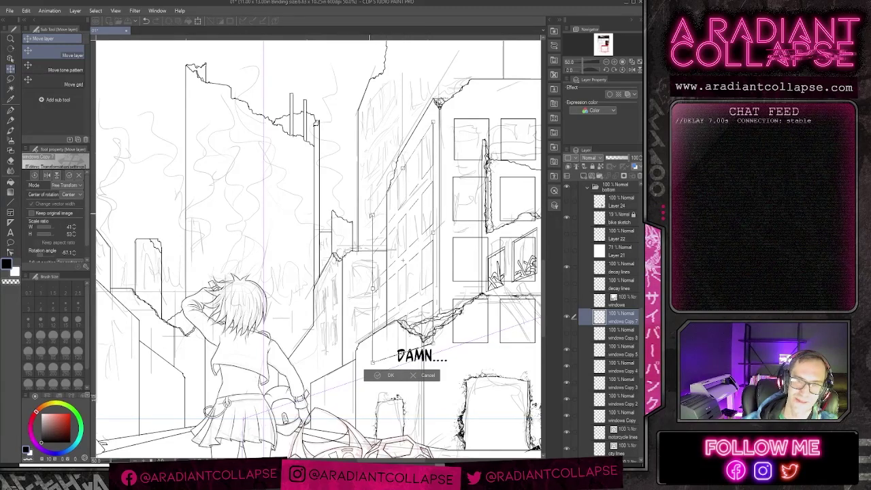
left_click_drag(370, 214, 372, 217)
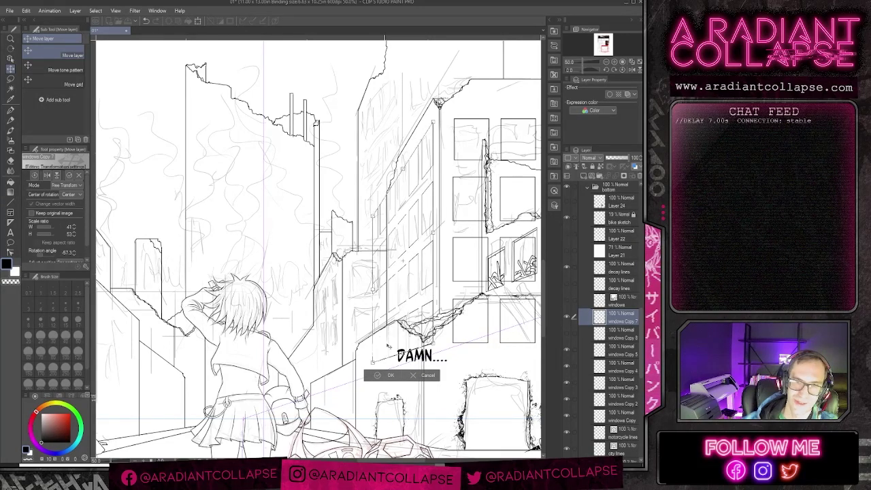
left_click_drag(371, 361, 372, 365)
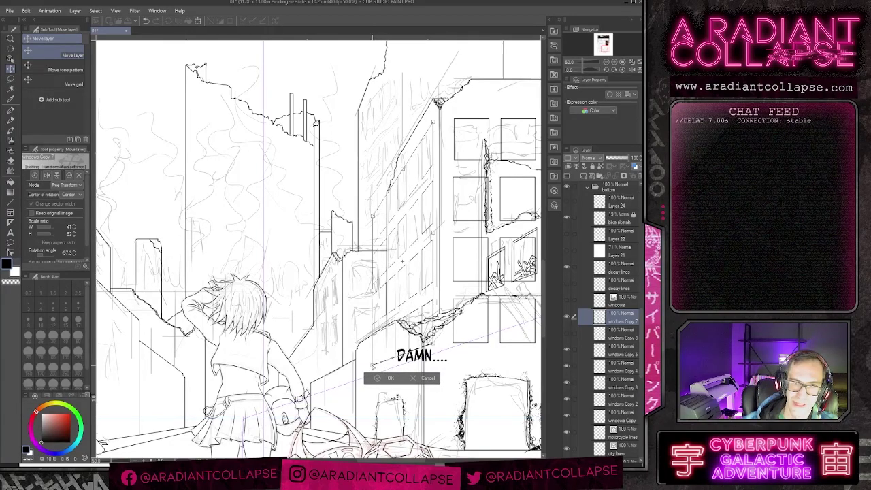
key("Return")
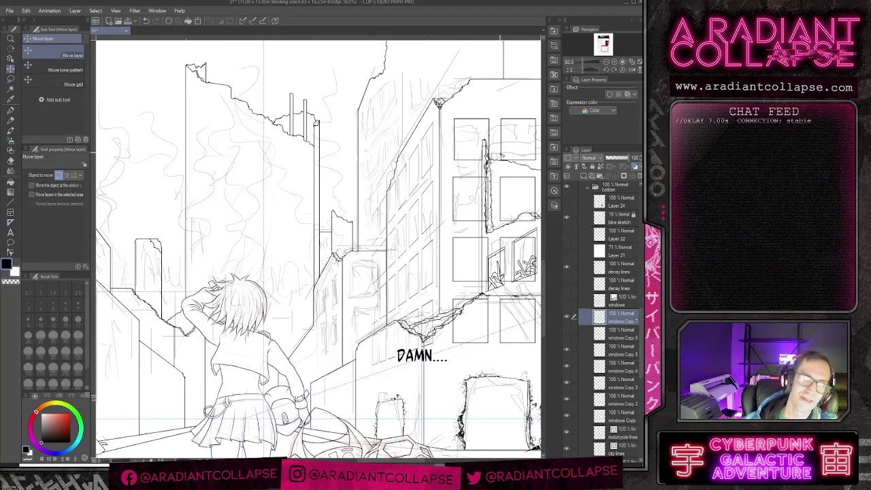
Step: Delete the part of the window grid that extends past the side wall's left edge using a rectangular selection, and clear the selection
key("m")
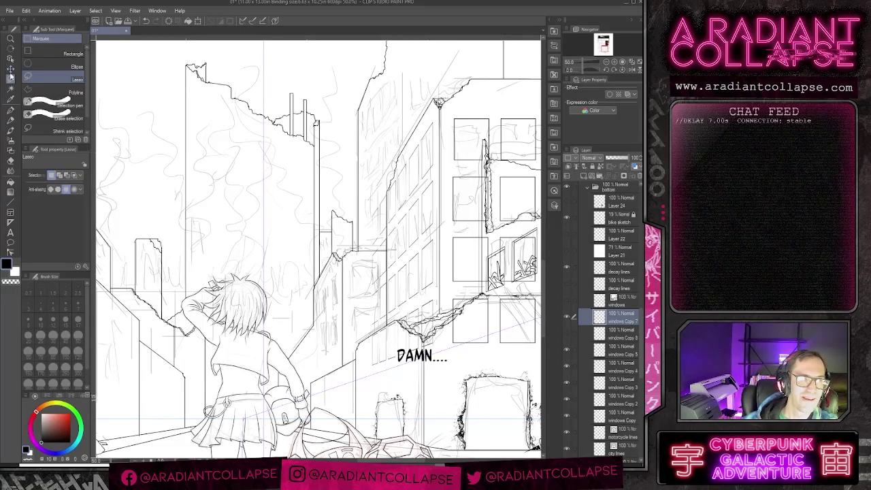
left_click_drag(350, 188, 388, 372)
key("Delete")
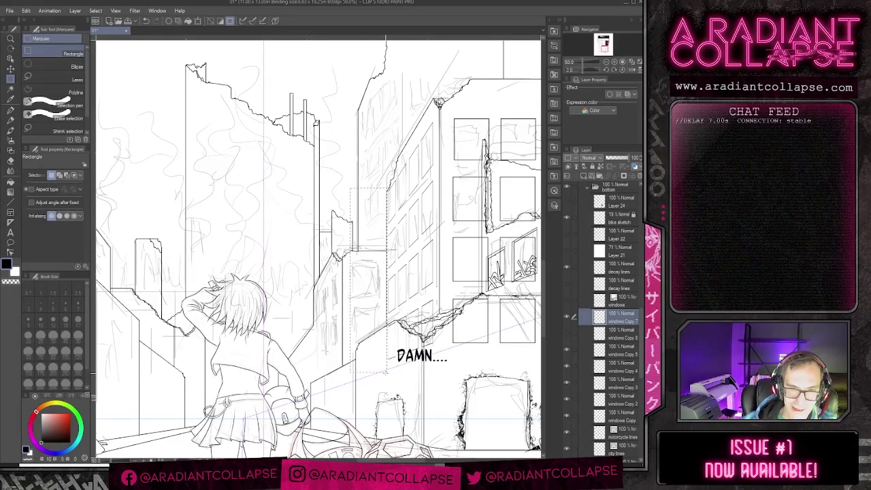
key("ctrl+d")
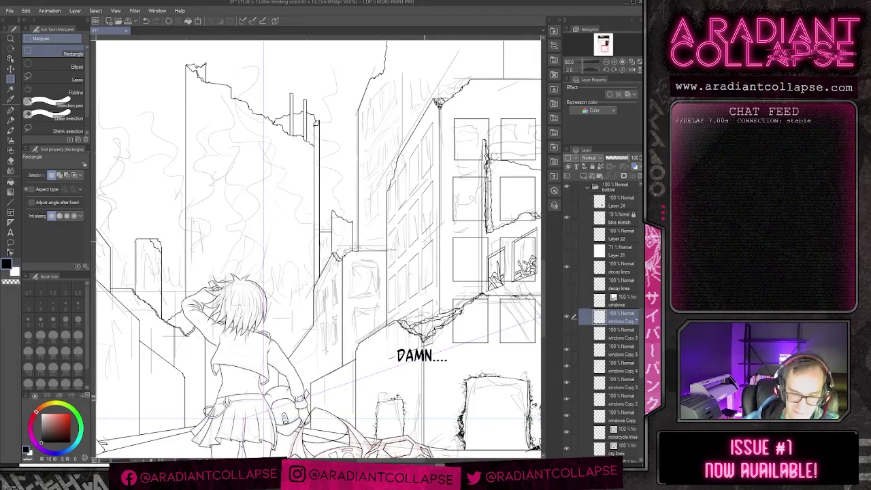
Step: On the city lines layer, draw a size 3 straight vertical line closing the left side of the side wall's leftmost window column
scroll(424, 240, "up", 4)
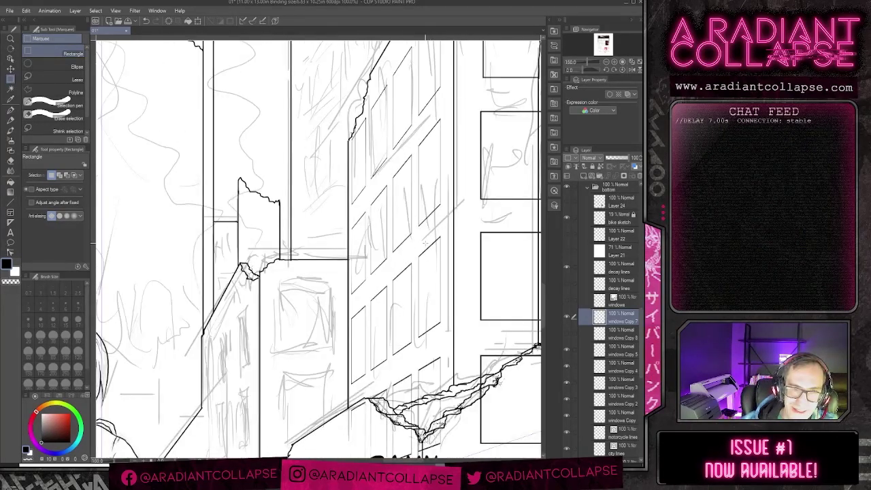
scroll(424, 240, "down", 3)
scroll(456, 311, "up", 2)
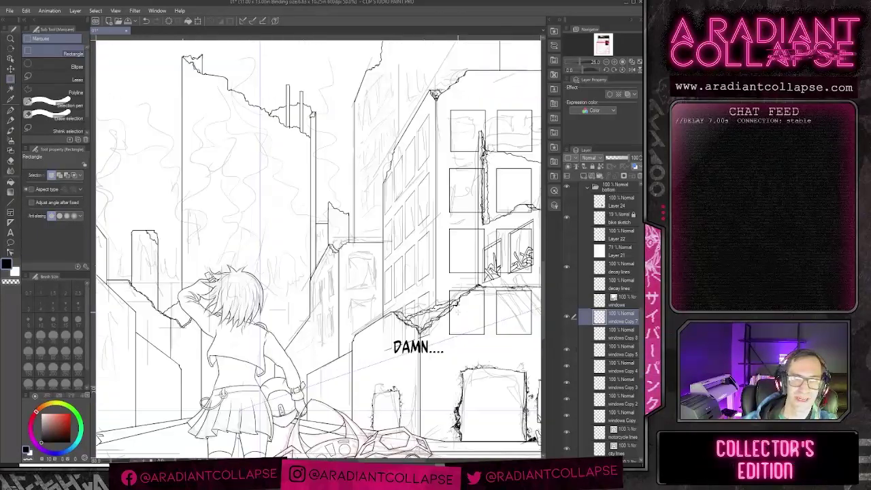
scroll(455, 311, "up", 2)
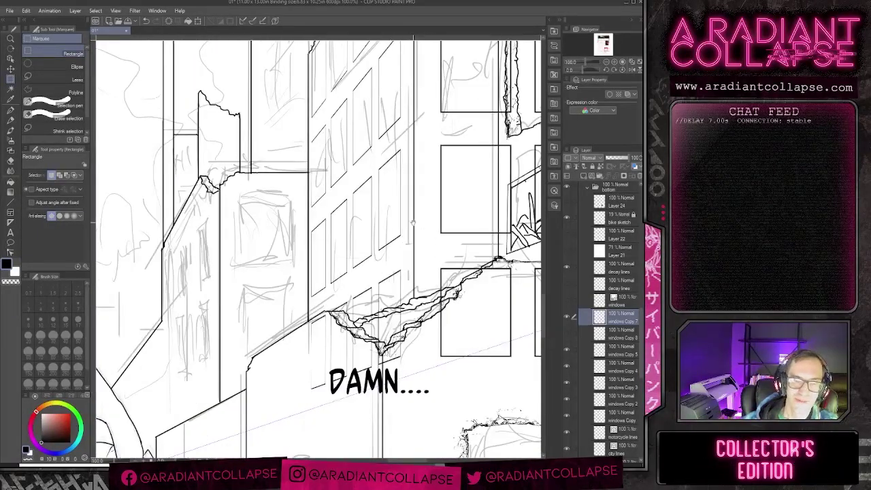
left_click_drag(414, 223, 430, 272)
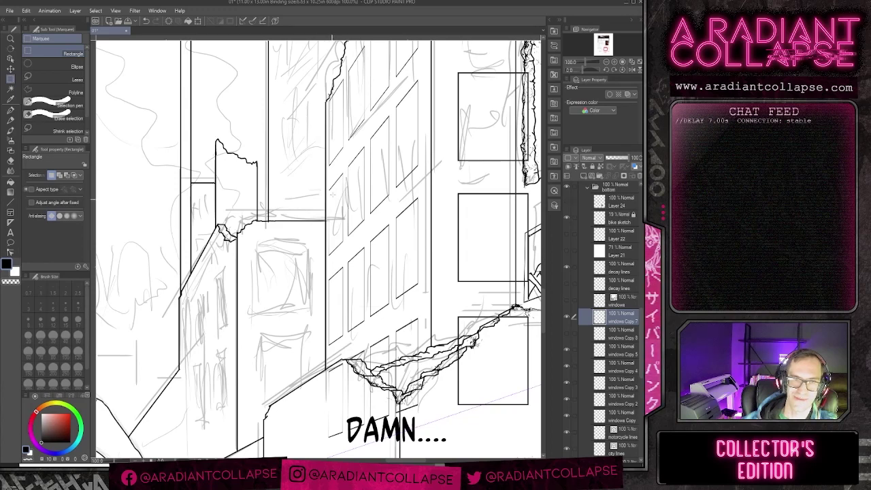
left_click(11, 202)
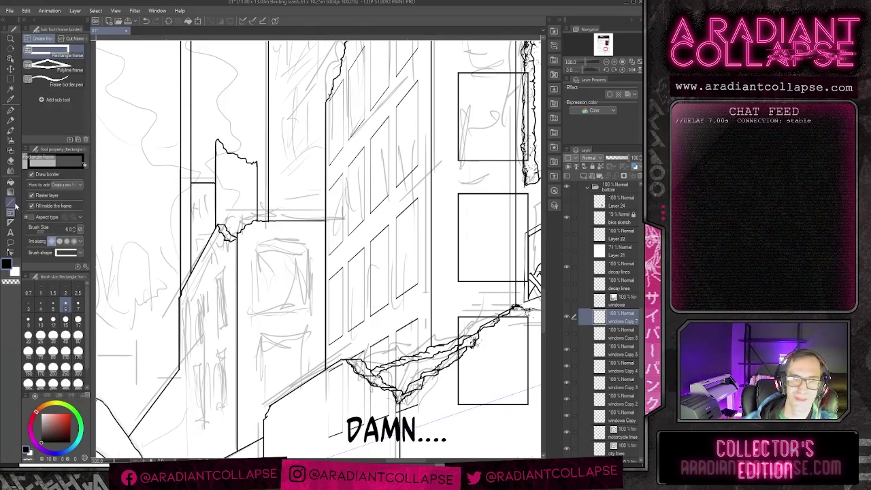
scroll(593, 367, "down", 3)
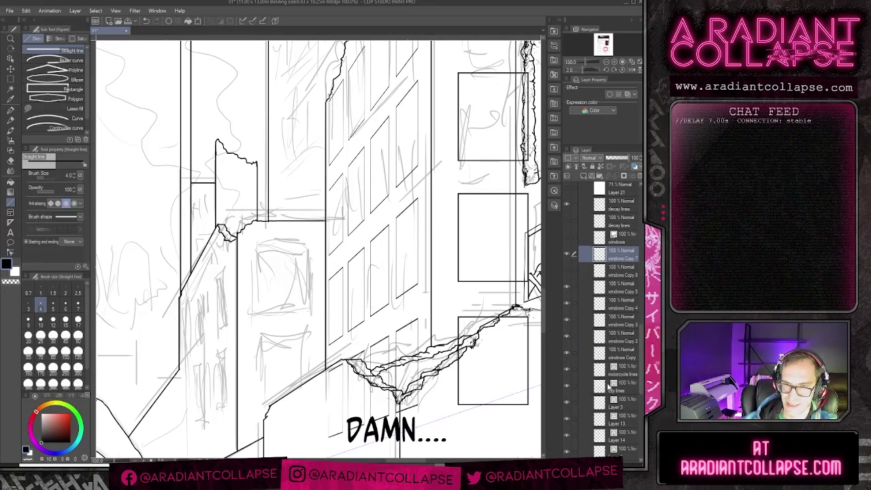
left_click(618, 391)
left_click_drag(330, 142, 346, 158)
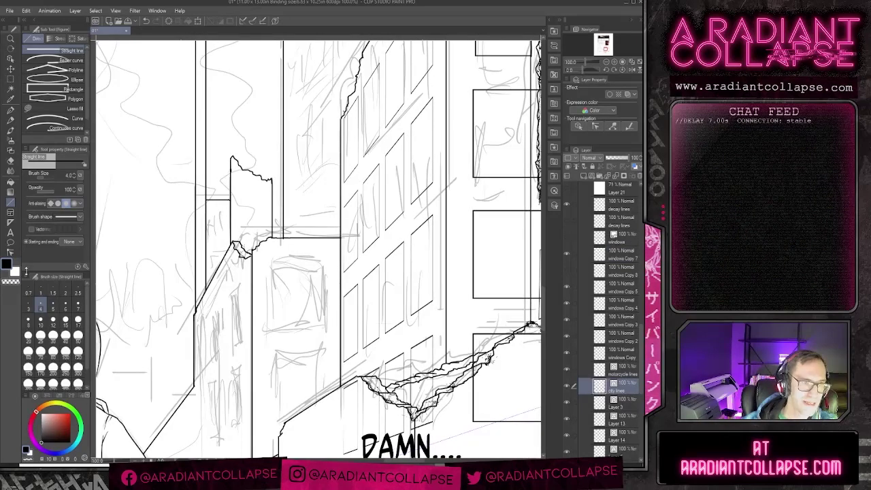
left_click(27, 306)
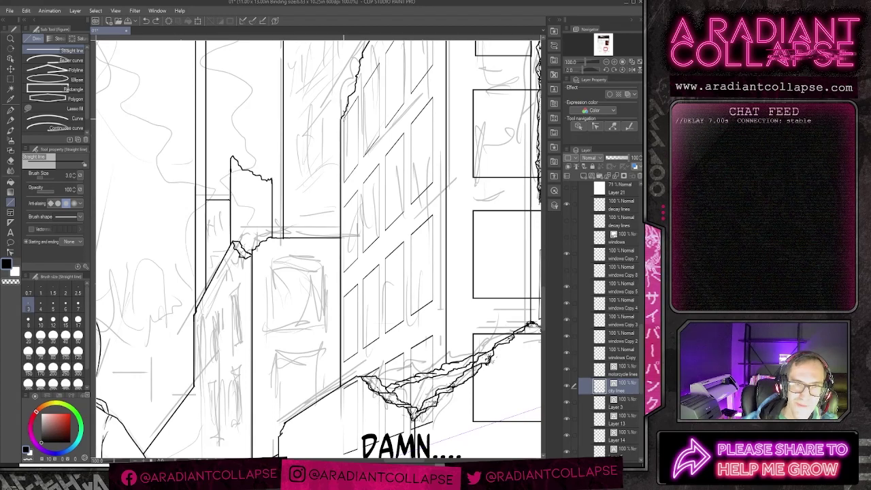
left_click_drag(344, 116, 344, 358)
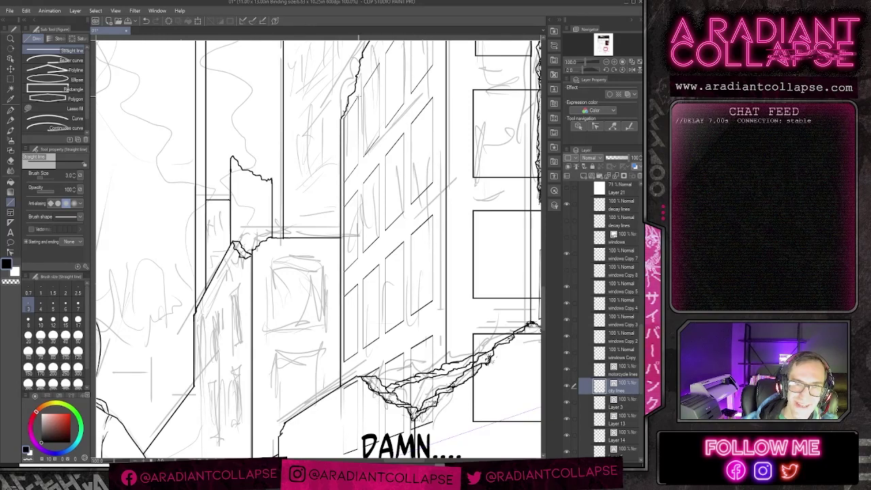
Step: Draw the missing straight vertical window edges down the side wall's remaining window columns
left_click_drag(359, 96, 358, 347)
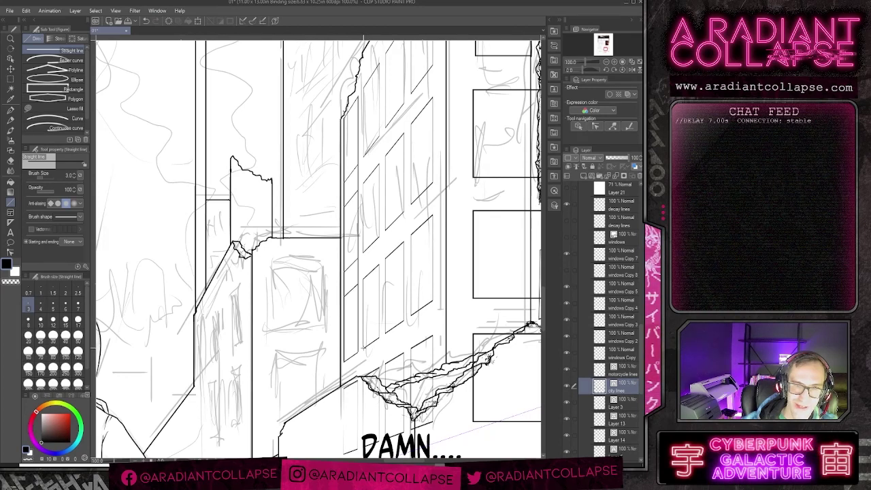
mouse_move(363, 348)
left_mouse_down()
mouse_move(357, 86)
mouse_move(379, 169)
mouse_move(379, 343)
left_mouse_up()
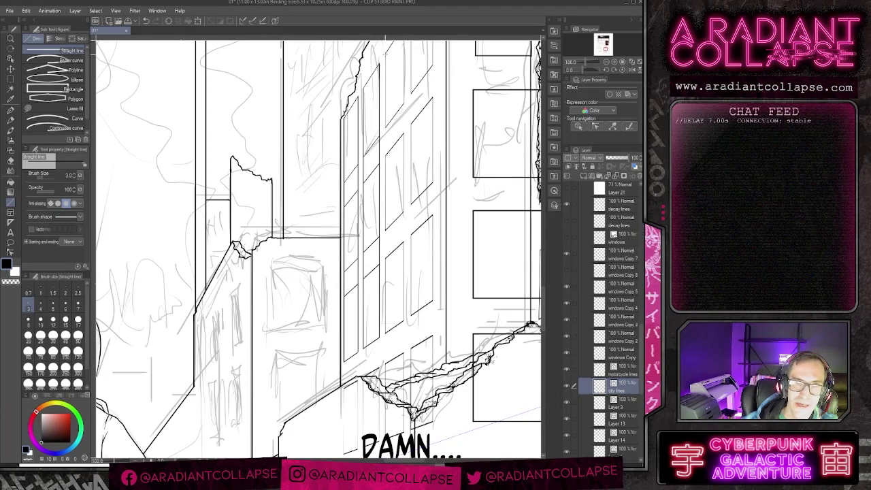
mouse_move(385, 53)
left_mouse_down()
mouse_move(404, 328)
mouse_move(398, 351)
mouse_move(396, 59)
mouse_move(368, 144)
mouse_move(374, 417)
mouse_move(404, 89)
left_mouse_up()
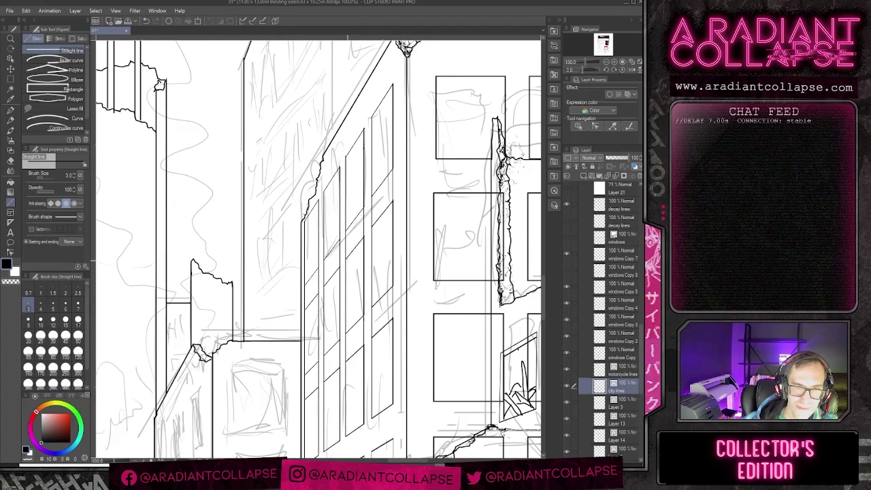
Step: Erase the vertical line segments crossing the gaps between the side wall's windows on the city lines layer
key("e")
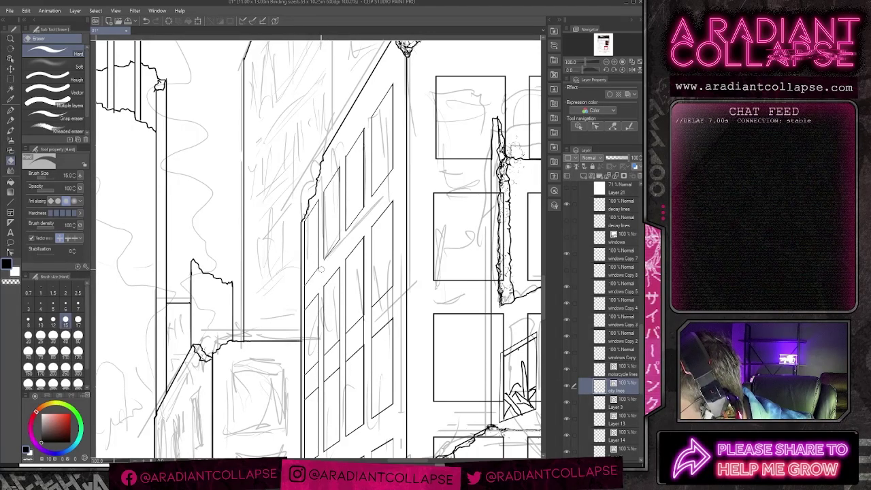
scroll(322, 269, "down", 3)
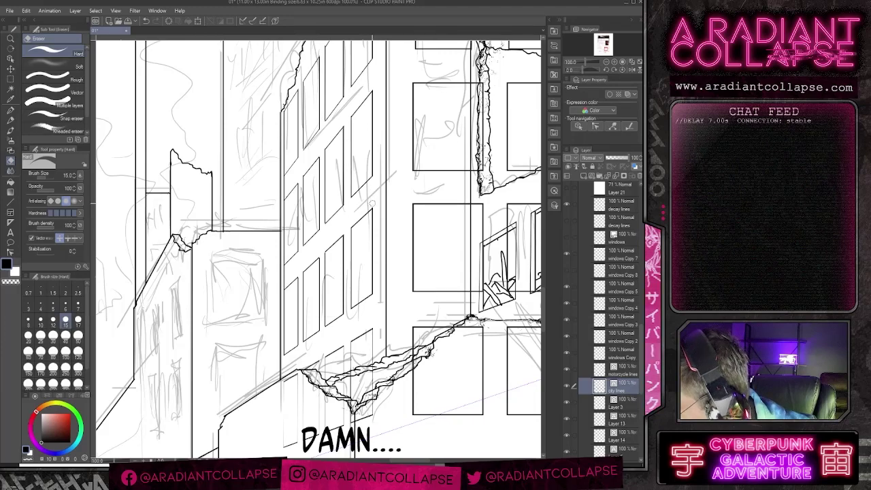
scroll(377, 196, "down", 3)
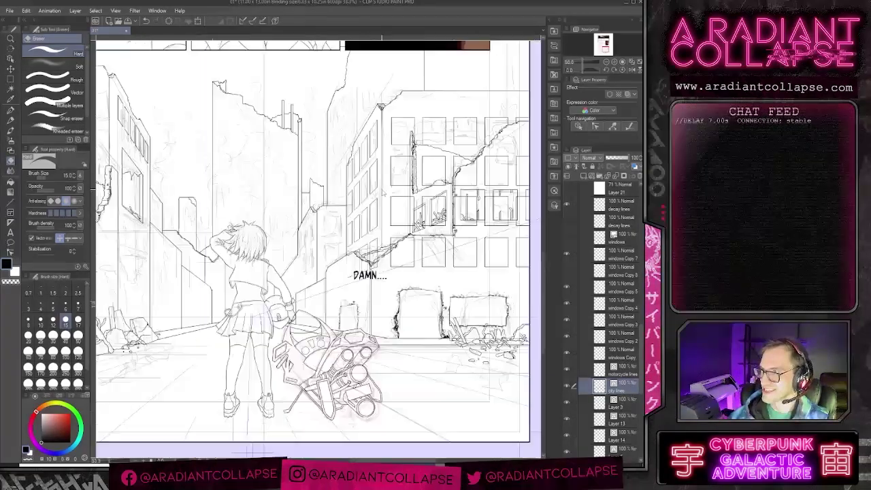
left_click_drag(397, 171, 369, 191)
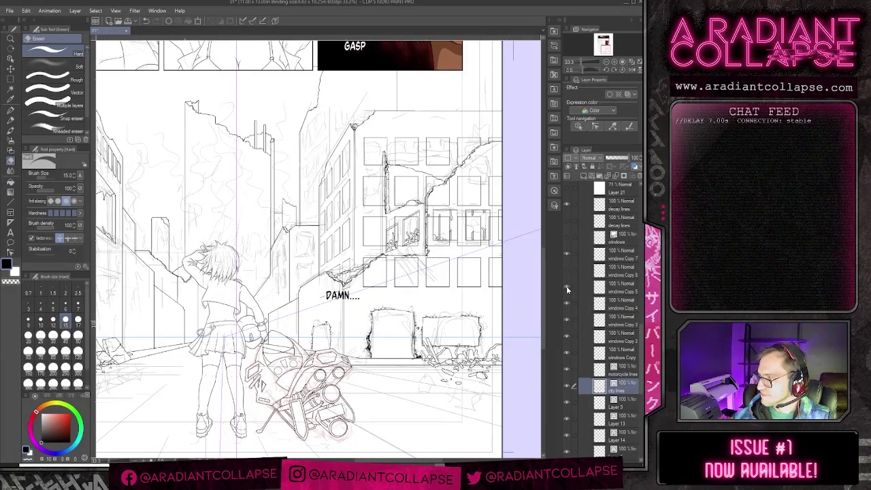
Step: Erase the leftover window lines below the side wall's crumbled edge on the windows Copy 7 layer with a size 40 hard eraser
key("ctrl+plus")
key("ctrl+plus")
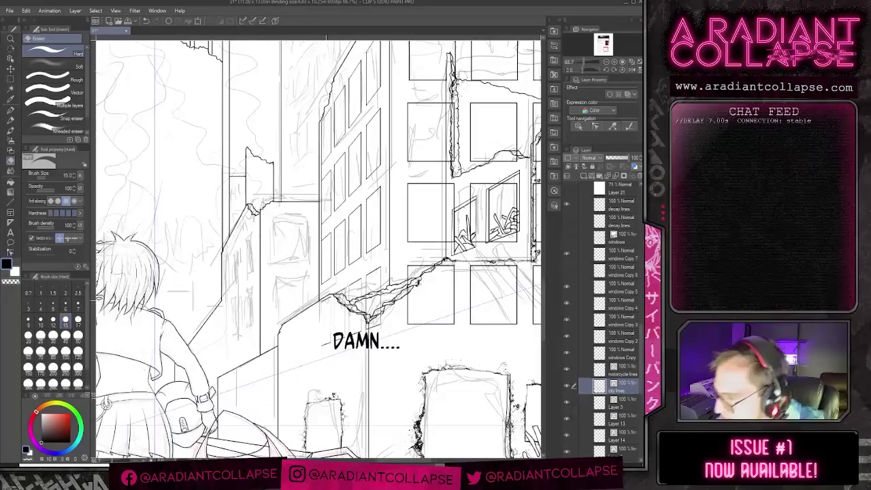
key("bracketright")
key("bracketright")
key("bracketright")
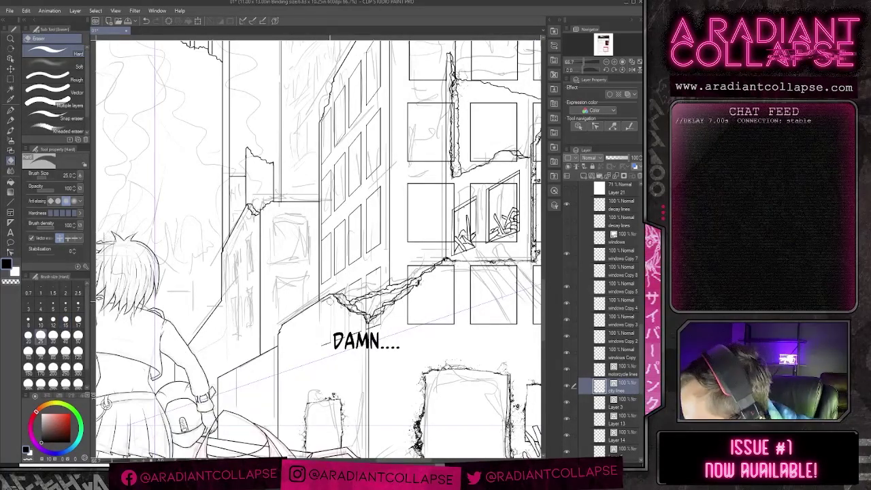
left_click(622, 259)
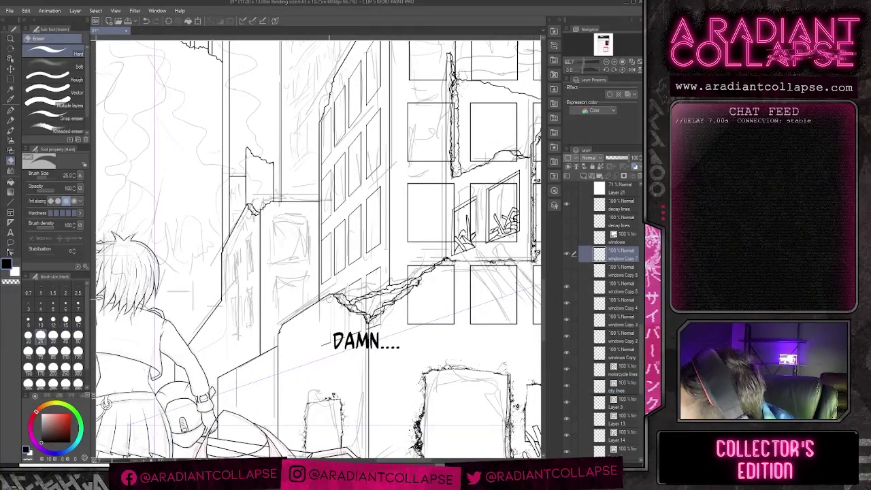
key("bracketright")
key("bracketright")
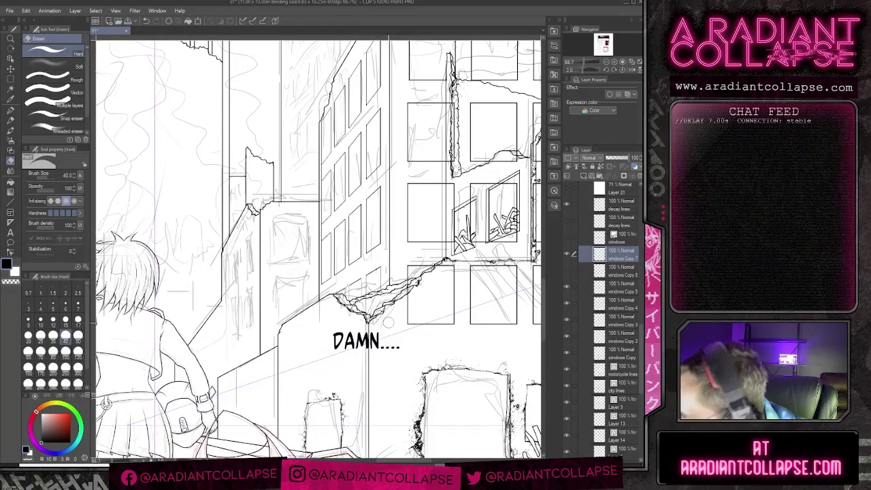
Step: Delete the lowest row of front-wall windows on the windows Copy 5 layer with a rectangular selection, and clear the selection
left_click_drag(398, 340, 253, 369)
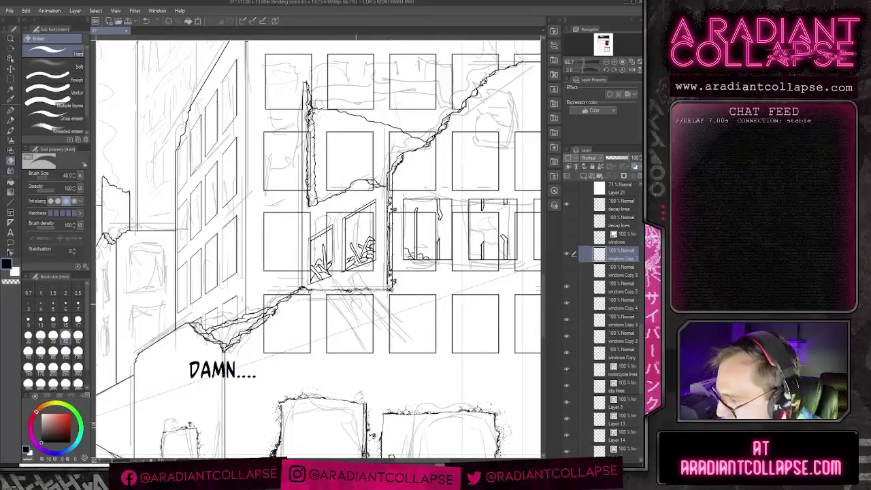
left_click(607, 289)
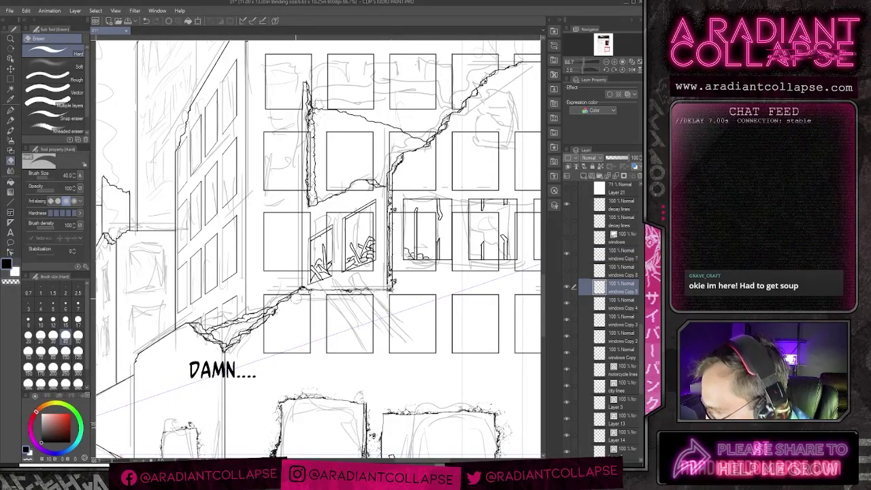
mouse_move(310, 337)
left_mouse_down()
mouse_move(262, 351)
mouse_move(266, 319)
left_mouse_up()
left_click_drag(368, 383, 296, 378)
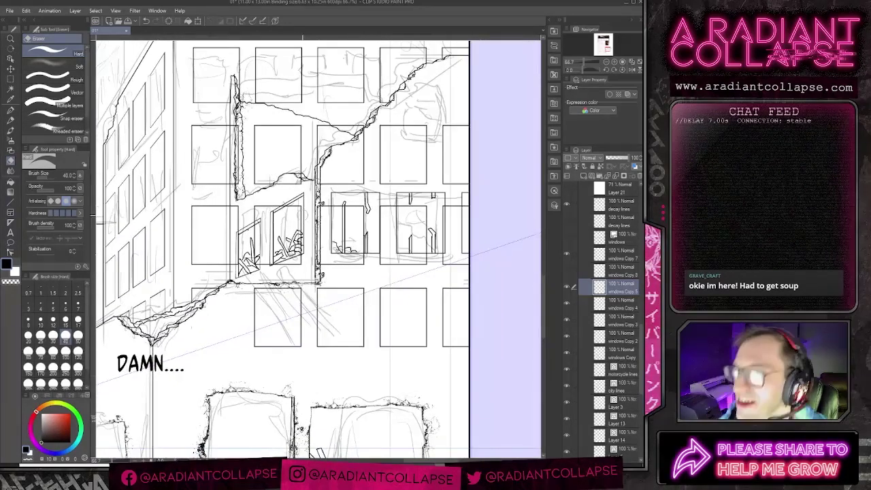
left_click(10, 79)
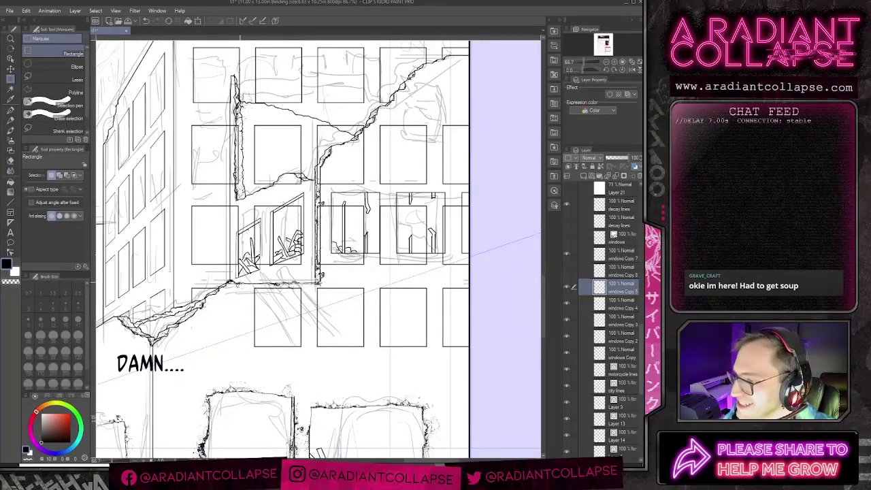
left_click_drag(243, 286, 493, 356)
key("Delete")
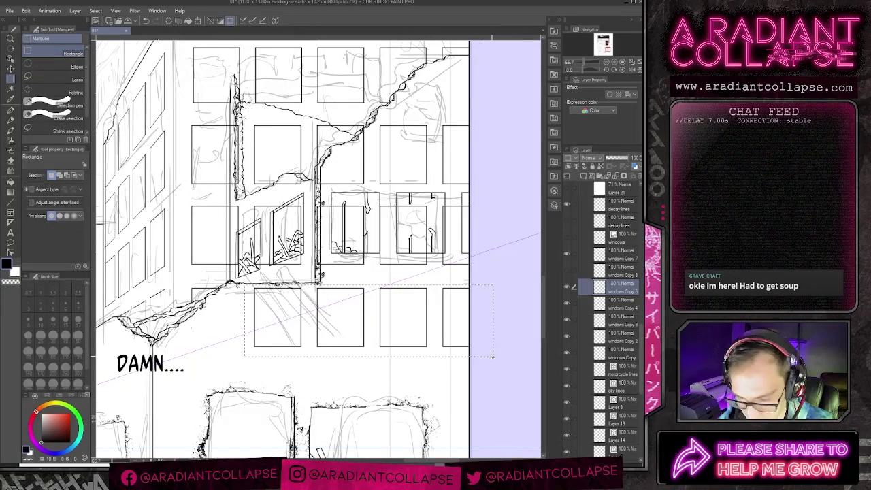
key("ctrl+d")
Step: Erase the window grid lines crossing the angled inner wall and its broken windows, and toggle windows Copy 5 to check them
left_click_drag(393, 315, 347, 352)
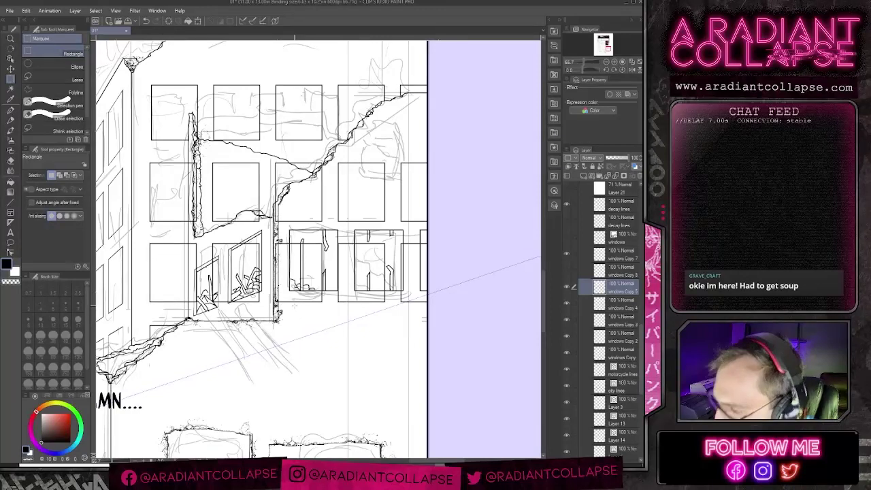
key("e")
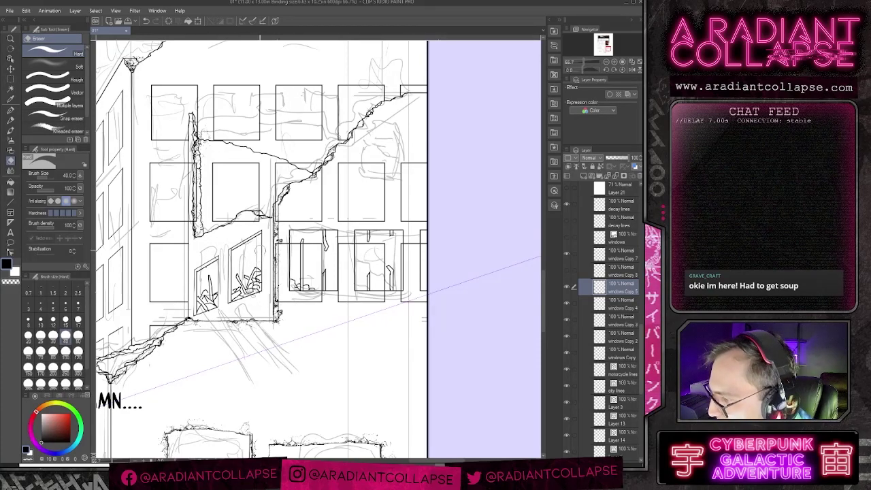
left_click(567, 286)
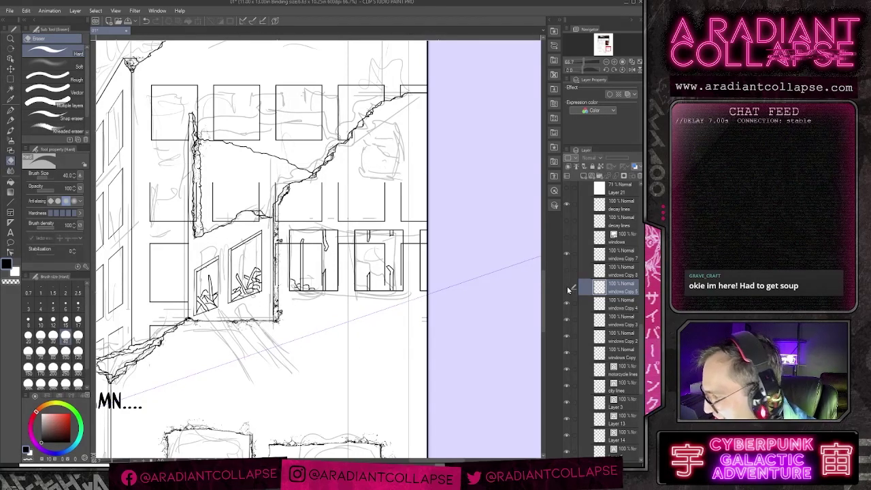
left_click(567, 286)
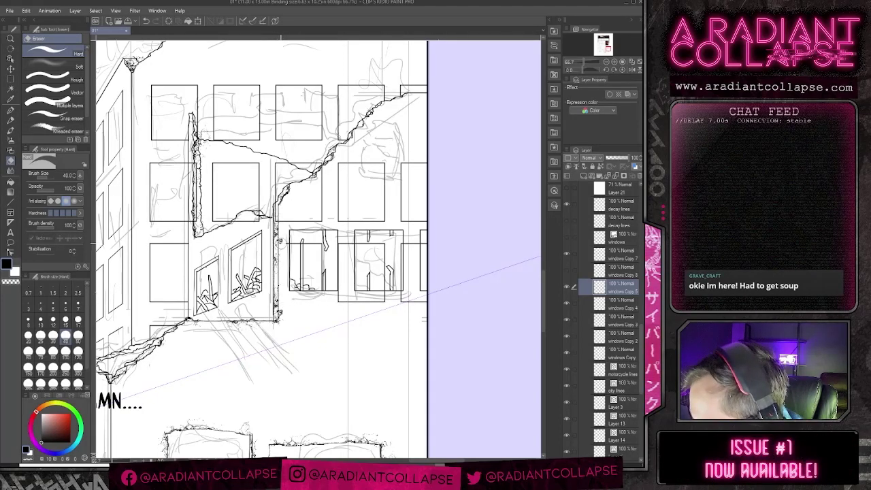
Step: Set the hard eraser to size 25 and erase the third-row grid lines overlapping the broken windows beside the panel's right edge
key("bracketleft")
key("bracketleft")
key("bracketleft")
key("bracketleft")
key("bracketleft")
key("bracketleft")
key("bracketleft")
key("bracketleft")
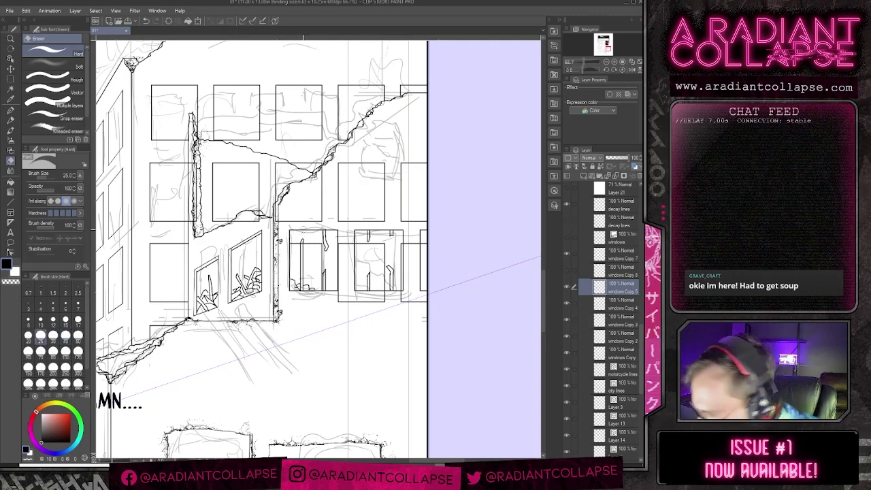
key("bracketright")
key("bracketright")
key("bracketright")
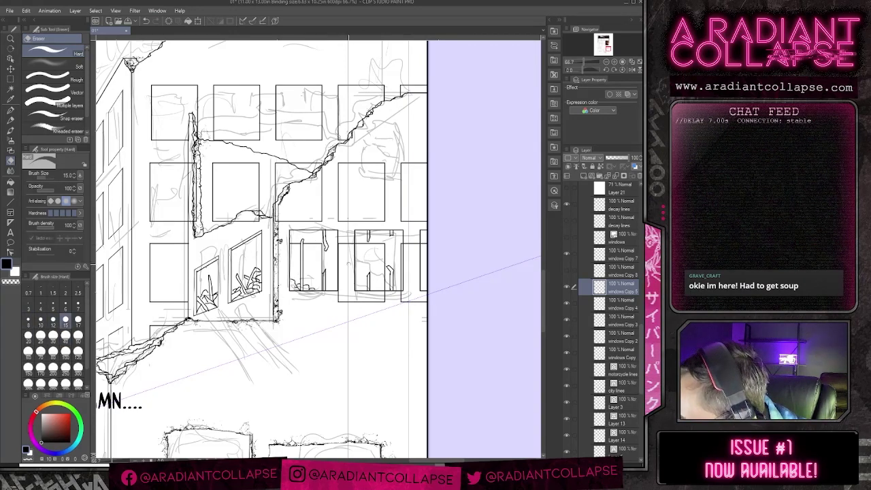
key("bracketright")
key("bracketright")
key("bracketright")
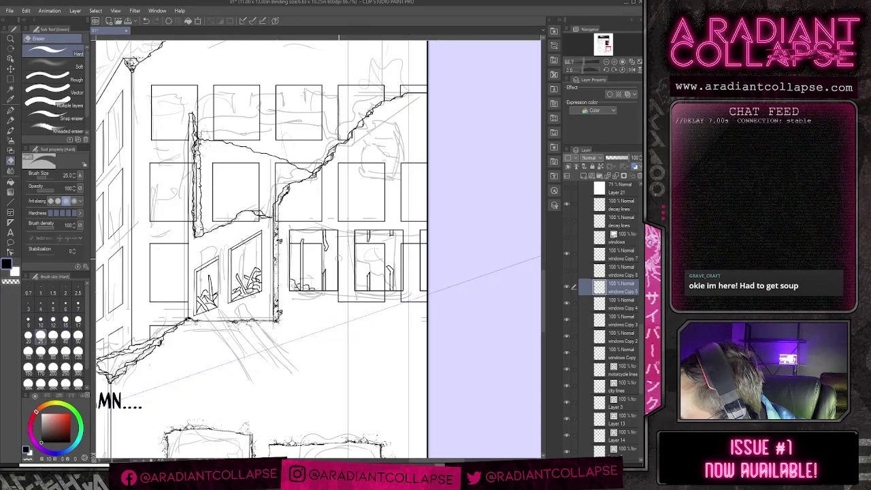
left_click_drag(338, 304, 387, 295)
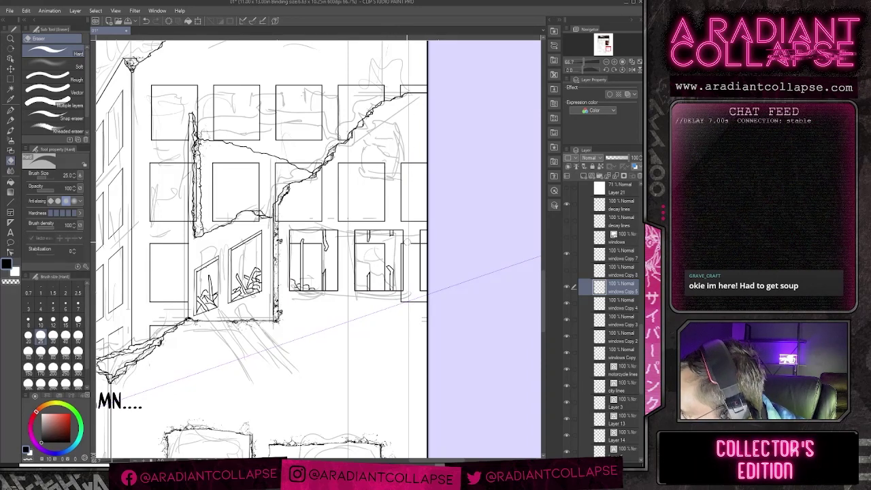
left_click_drag(403, 300, 426, 301)
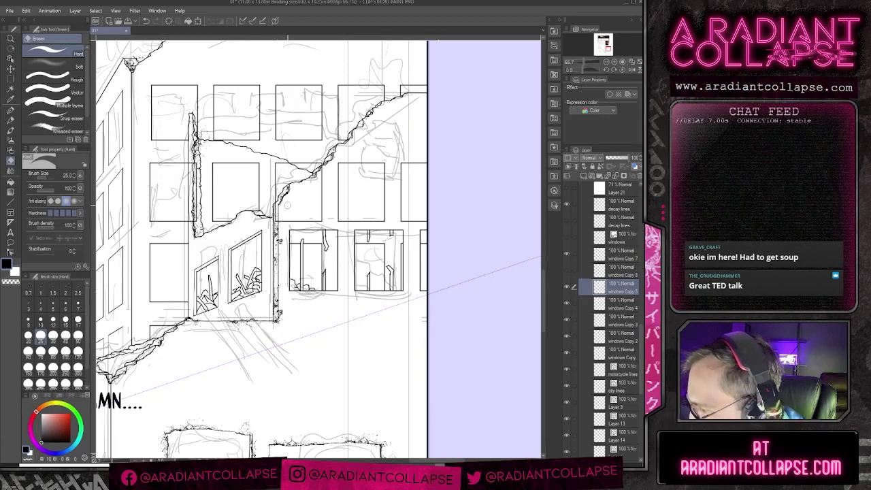
Step: Erase the second-row windows inside the hole and beyond the crumbled edge, enlarging the hard eraser to size 70
mouse_move(278, 206)
left_mouse_down()
mouse_move(276, 219)
mouse_move(324, 219)
mouse_move(324, 167)
left_mouse_up()
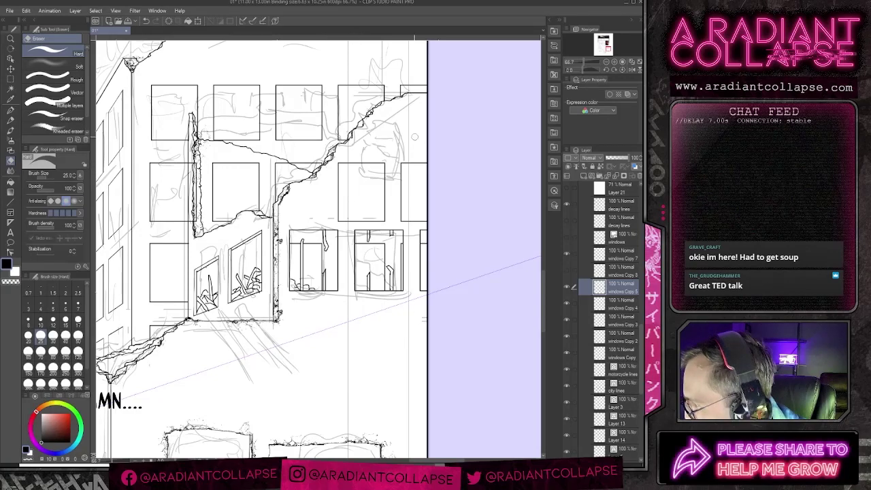
key("bracketright")
key("bracketright")
key("bracketright")
key("bracketright")
key("bracketright")
mouse_move(360, 158)
left_mouse_down()
mouse_move(421, 166)
mouse_move(401, 209)
mouse_move(429, 214)
mouse_move(387, 216)
mouse_move(385, 180)
mouse_move(383, 214)
mouse_move(344, 217)
mouse_move(344, 179)
left_mouse_up()
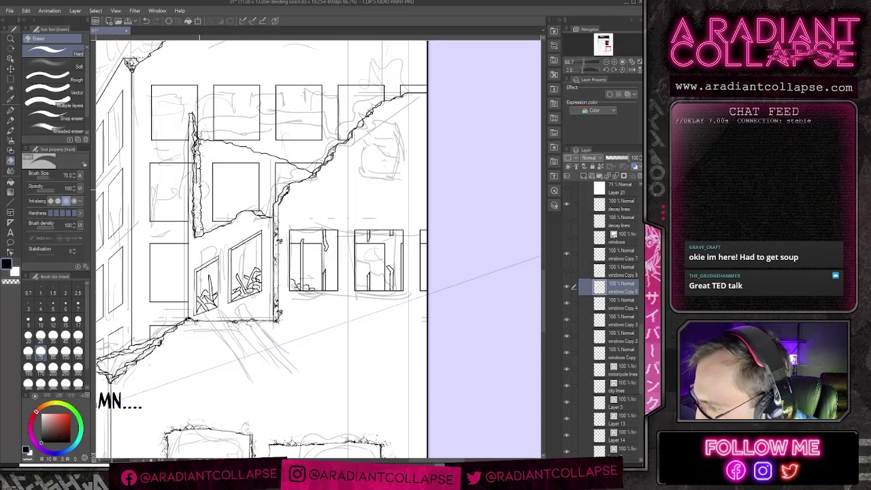
mouse_move(204, 163)
left_mouse_down()
mouse_move(253, 166)
mouse_move(257, 204)
mouse_move(223, 216)
mouse_move(215, 176)
mouse_move(267, 184)
mouse_move(280, 167)
left_mouse_up()
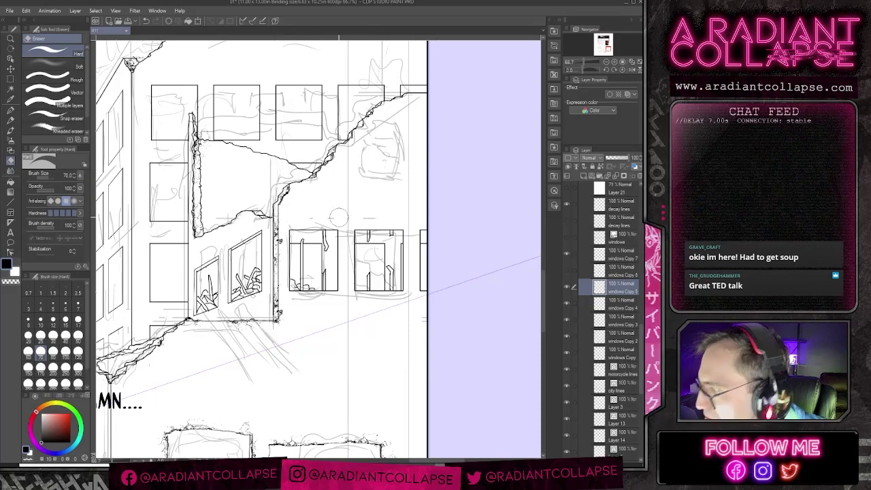
Step: Examine the whole bottom panel's line art with the bg sketch layer hidden, and show that sketch again
scroll(338, 217, "down", 4)
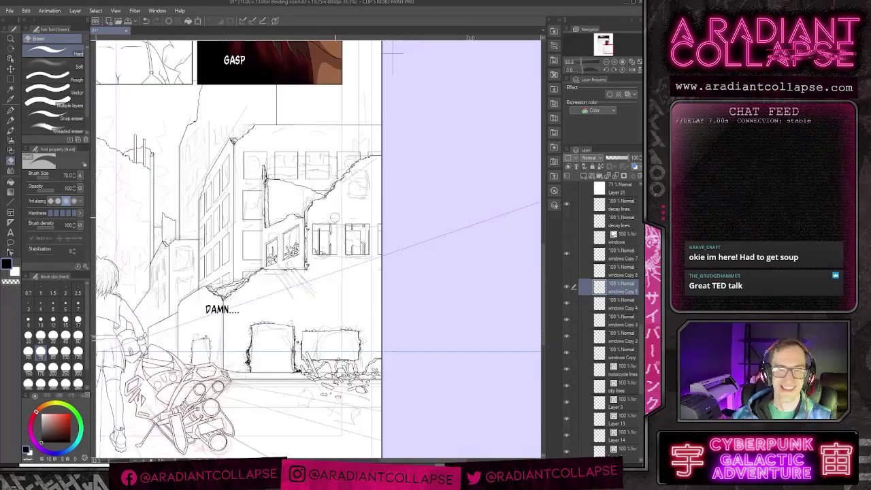
left_click_drag(444, 62, 497, 79)
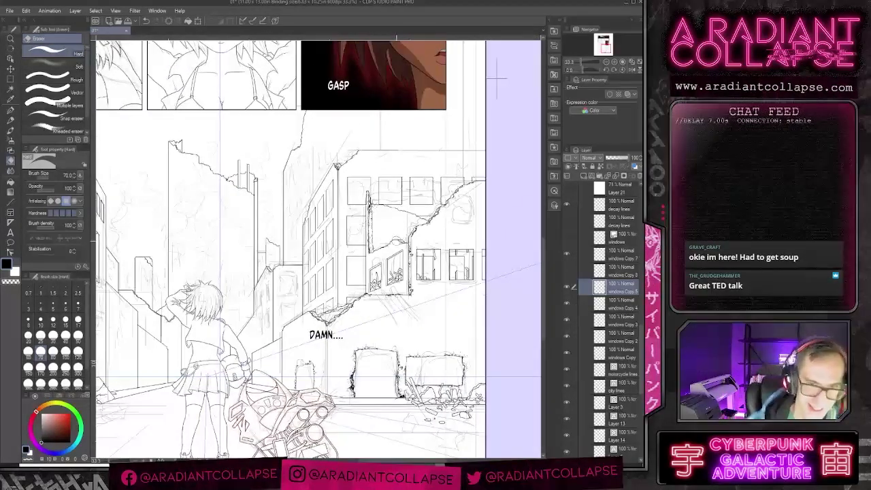
scroll(497, 79, "down", 1)
scroll(488, 85, "down", 1)
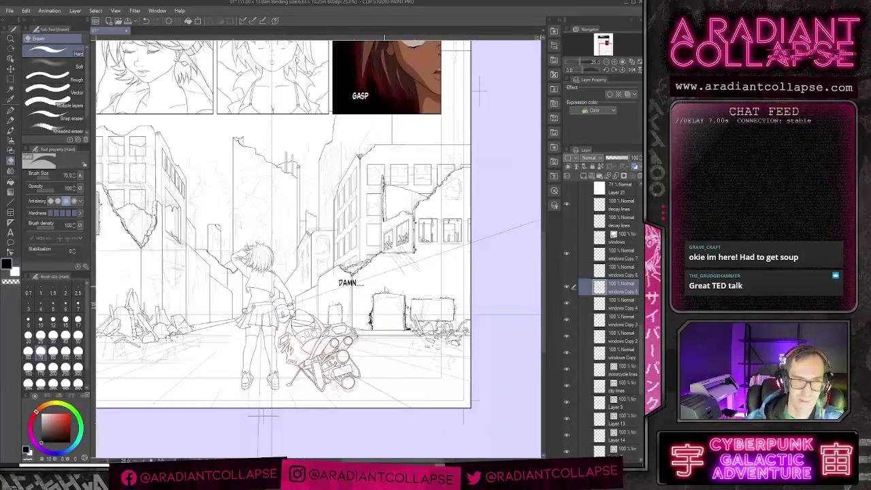
left_click_drag(385, 286, 417, 324)
mouse_move(331, 305)
left_mouse_down()
mouse_move(304, 302)
mouse_move(340, 294)
left_mouse_up()
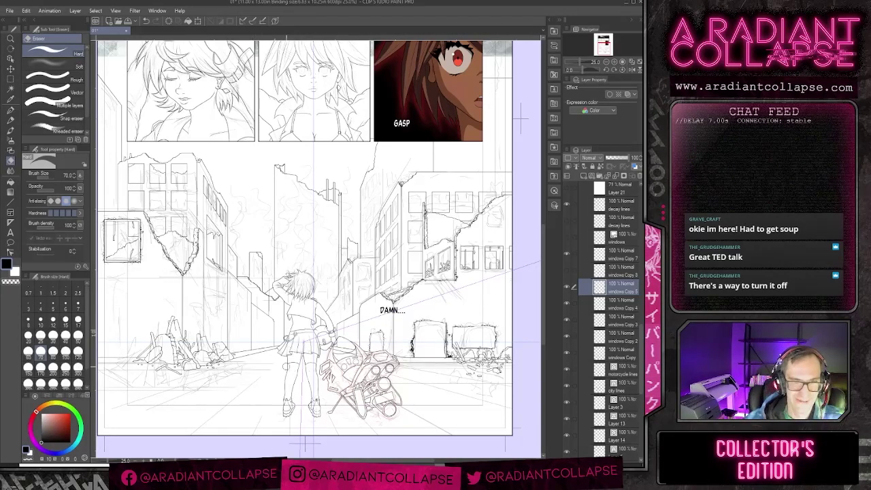
scroll(618, 379, "down", 3)
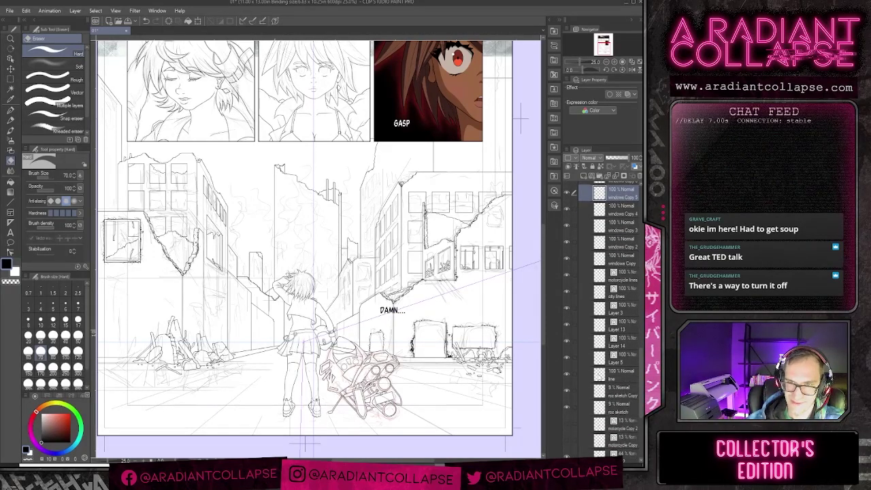
scroll(590, 393, "down", 1)
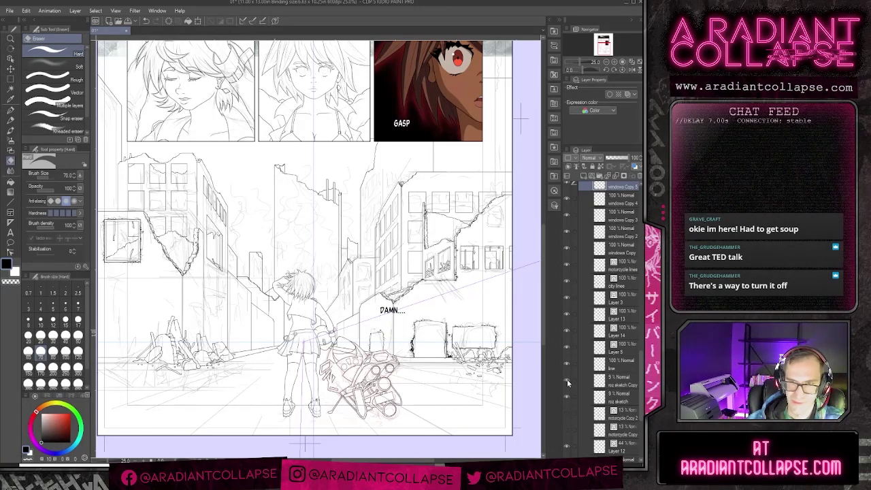
scroll(569, 392, "down", 3)
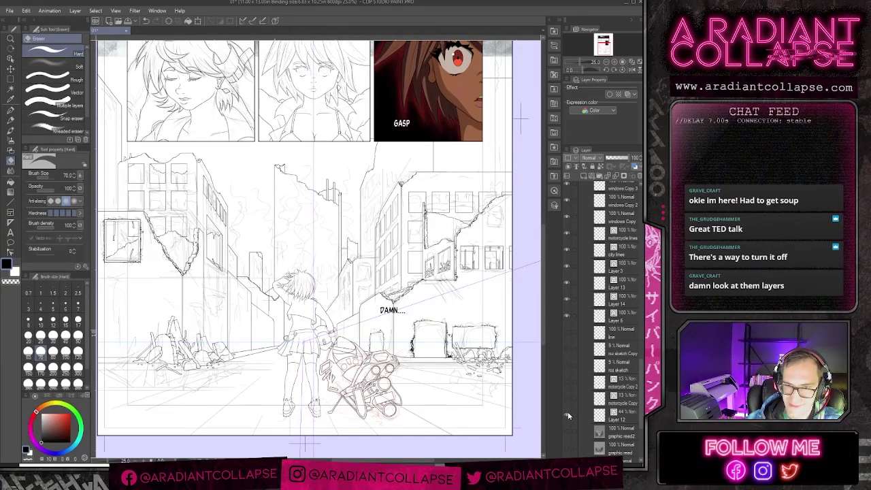
scroll(580, 387, "down", 3)
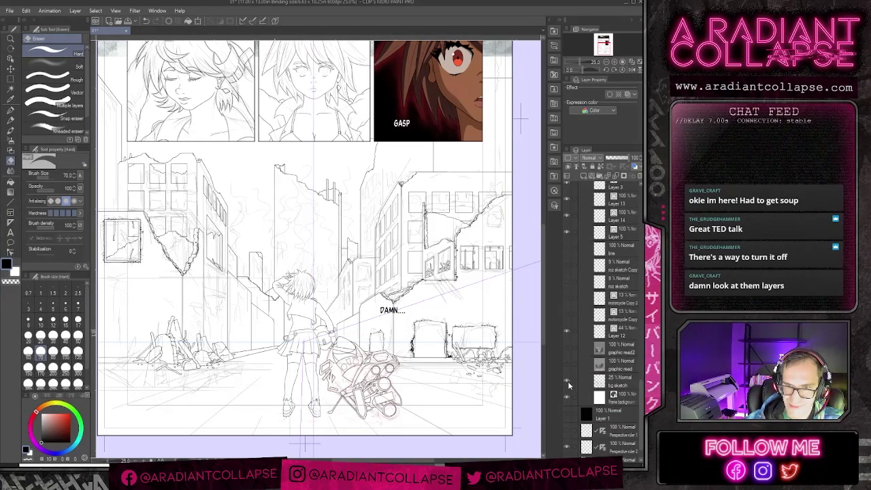
left_click(566, 380)
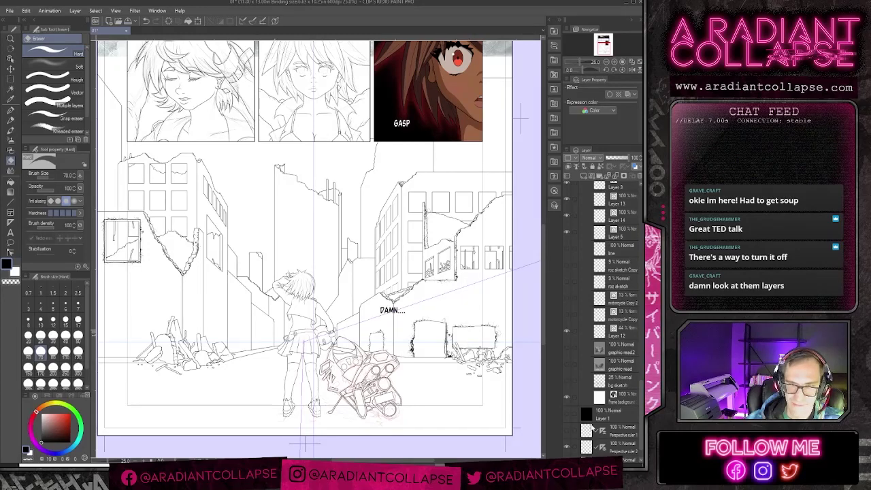
left_click(566, 383)
left_click(567, 383)
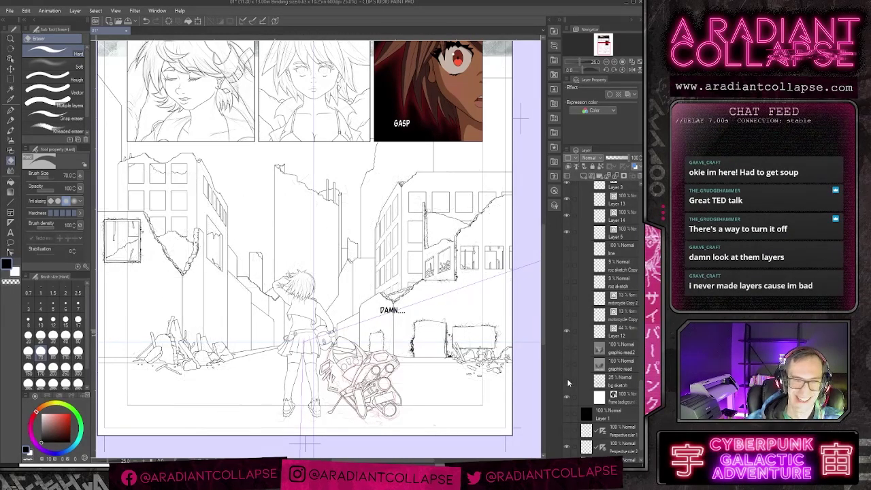
left_click(567, 382)
scroll(261, 353, "down", 2)
scroll(261, 353, "up", 2)
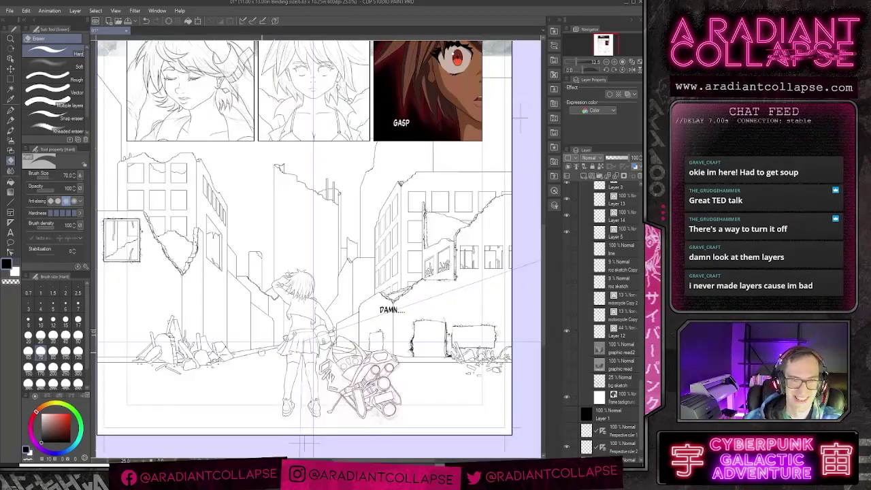
left_click(566, 381)
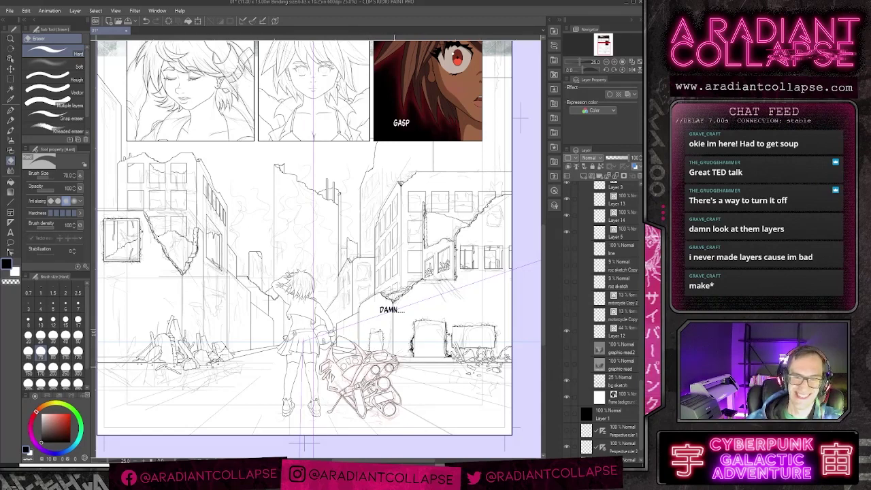
Step: Draw a size 4 straight horizontal line across the street behind the girl and motorcycle, with ruler snapping on
left_click(10, 202)
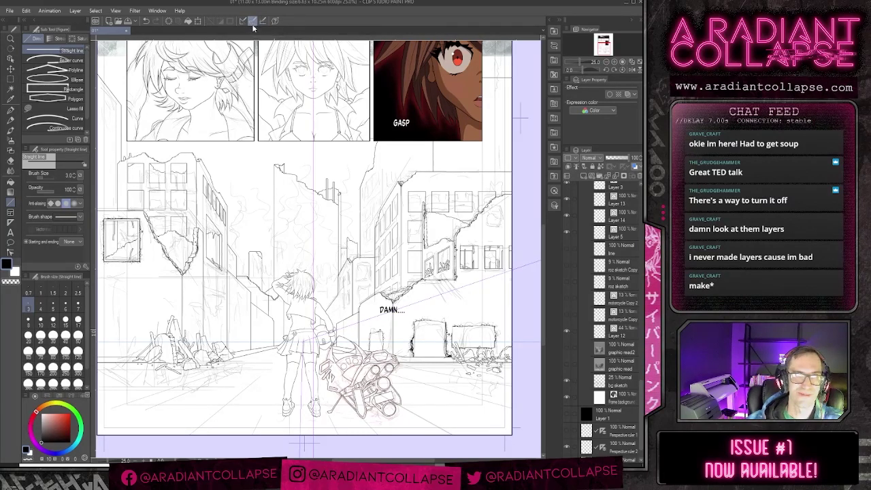
left_click(40, 306)
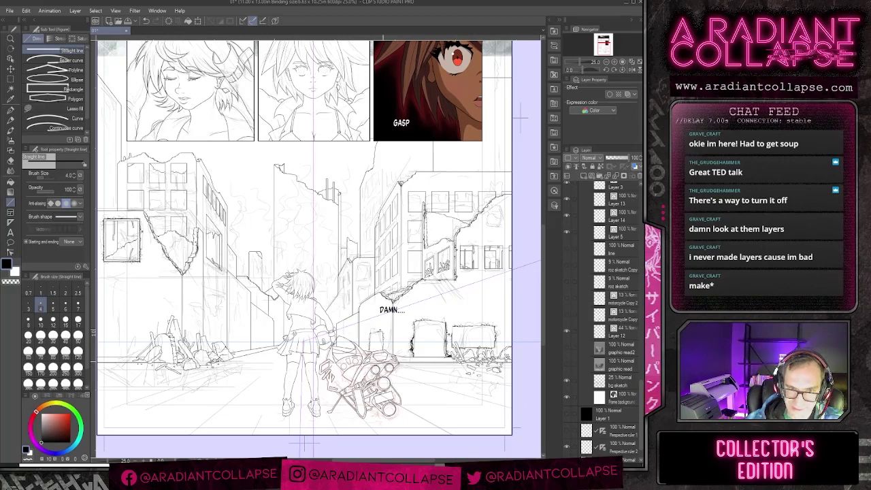
left_click_drag(401, 461, 427, 460)
left_click_drag(413, 384, 248, 350)
key("ctrl+z")
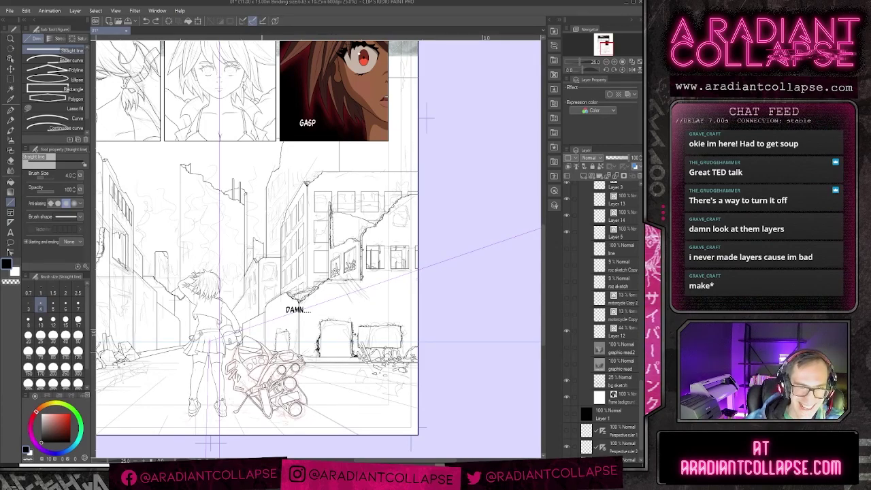
left_click_drag(260, 351, 458, 410)
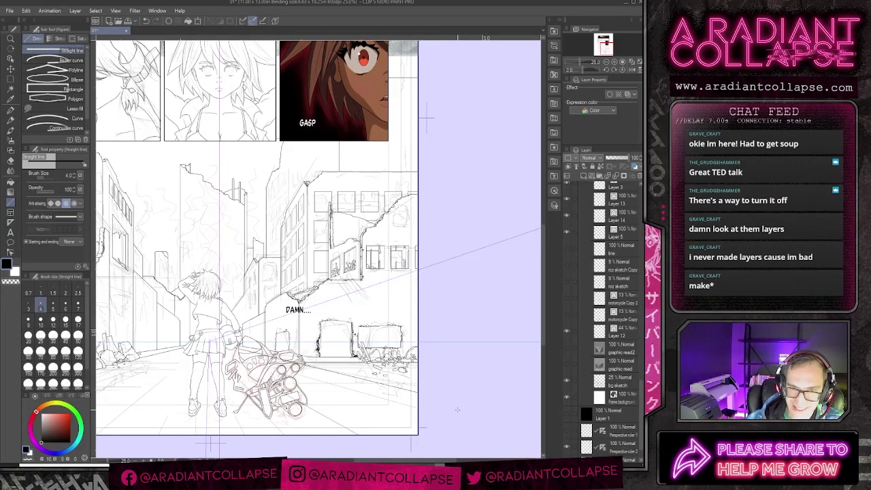
left_click_drag(409, 461, 333, 460)
left_click_drag(403, 403, 160, 386)
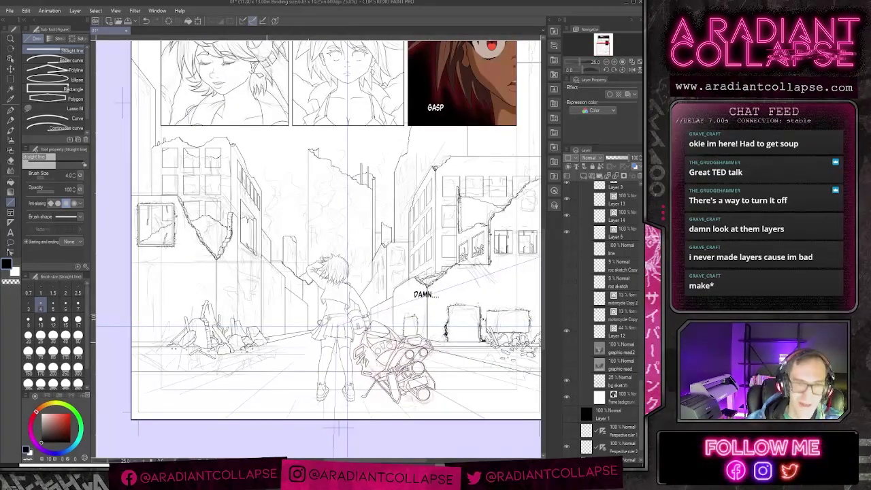
left_click_drag(374, 358, 365, 347)
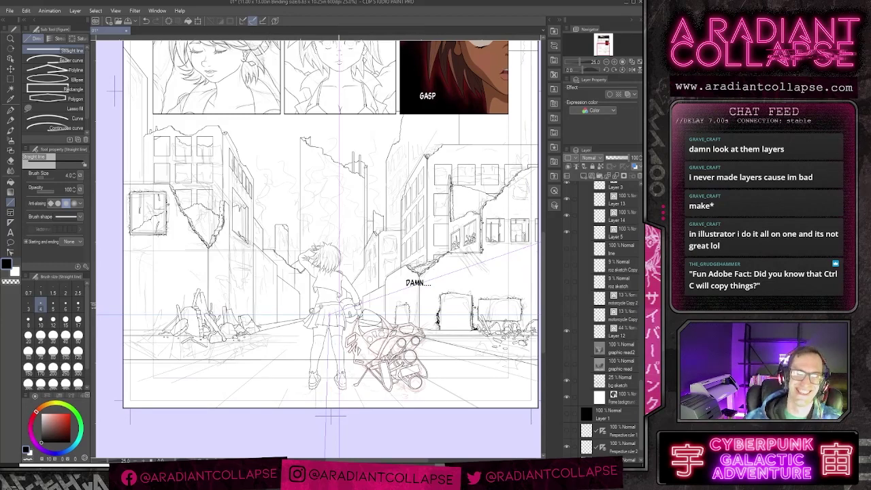
scroll(338, 327, "down", 2)
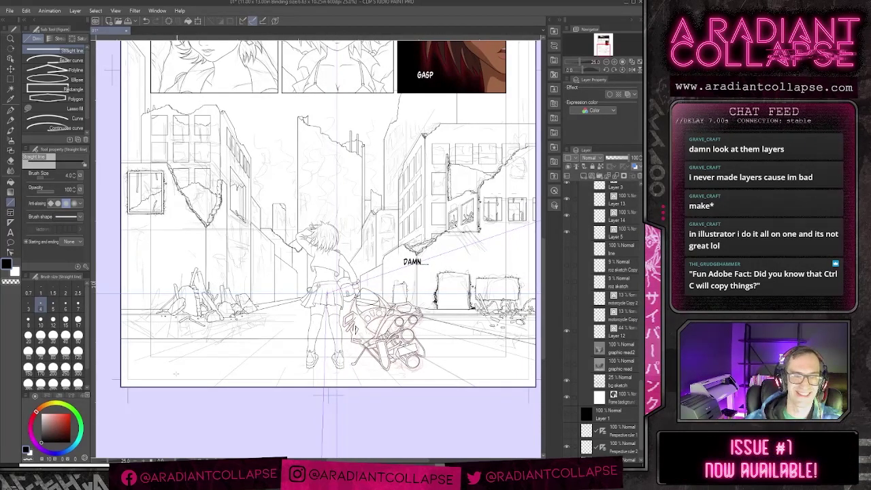
left_click_drag(174, 375, 279, 319)
left_click_drag(175, 356, 289, 309)
left_click_drag(233, 280, 293, 256)
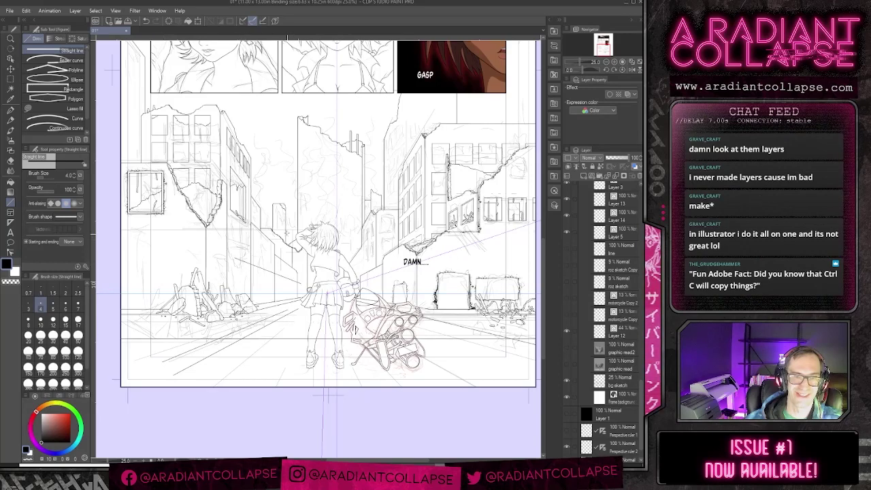
left_click_drag(338, 168, 345, 256)
key("ctrl+z")
key("ctrl+z")
key("ctrl+z")
key("ctrl+z")
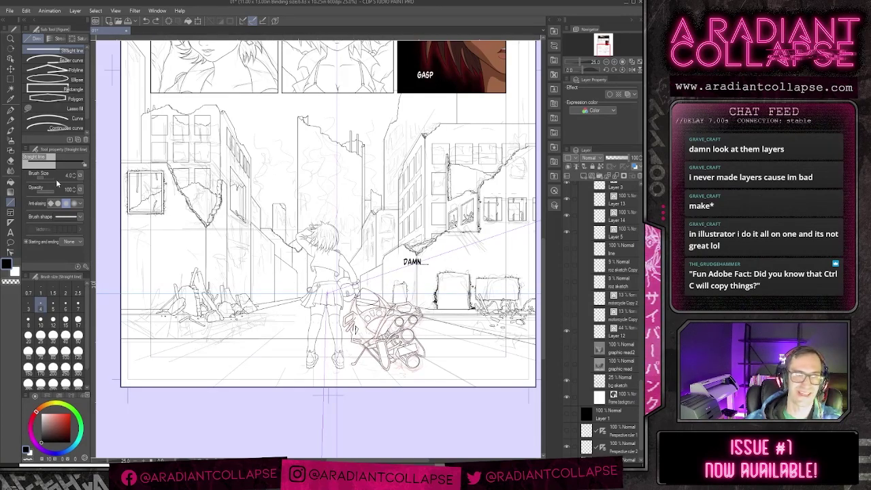
left_click(64, 90)
left_click_drag(272, 161, 354, 214)
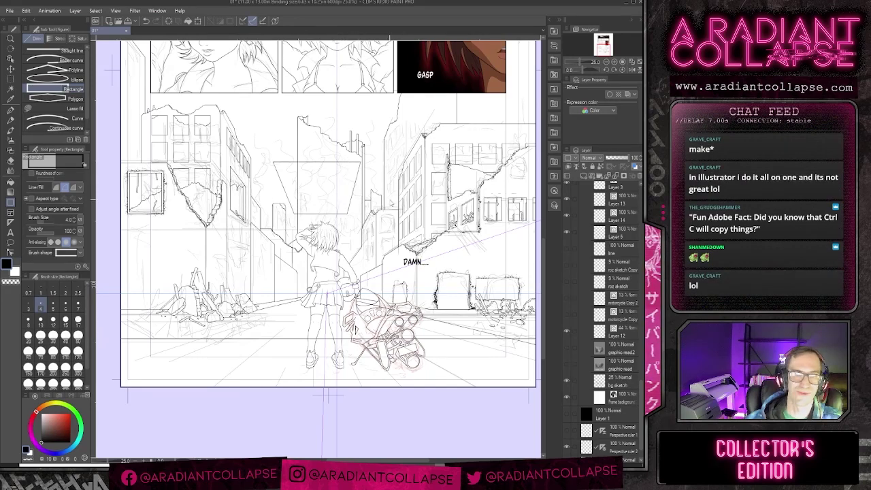
key("ctrl+z")
left_click_drag(479, 232, 418, 306)
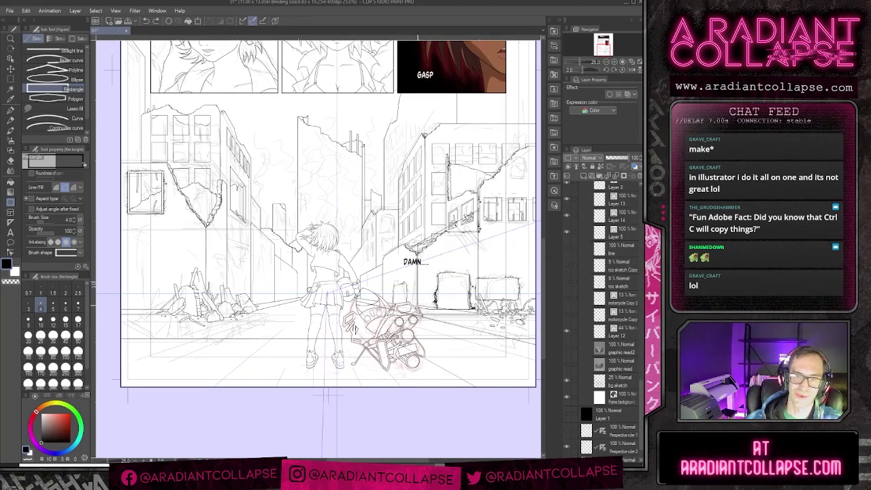
key("ctrl+z")
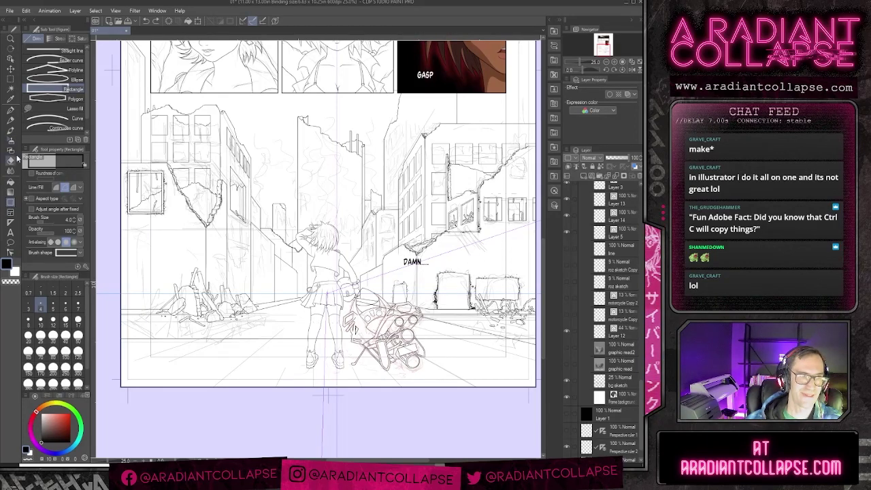
left_click(58, 51)
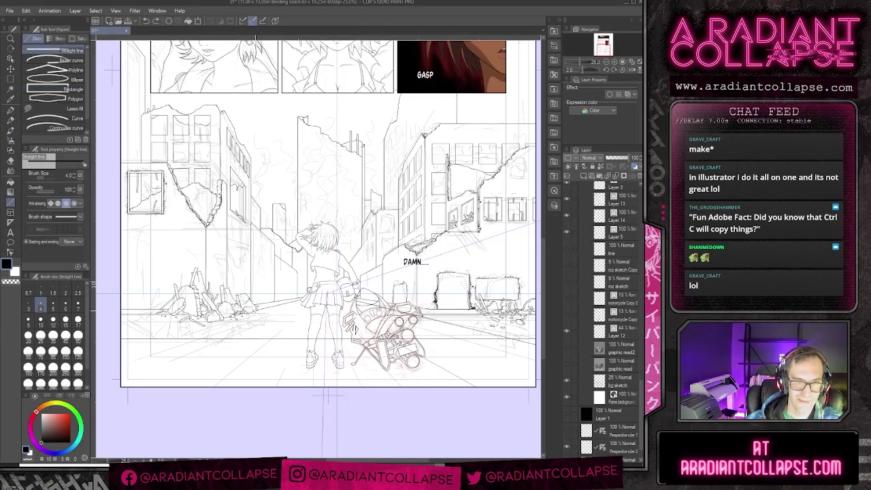
Step: Check which layer holds the newly drawn street lines by toggling the visibility of the windows Copy 5 layer
left_click_drag(285, 368, 323, 368)
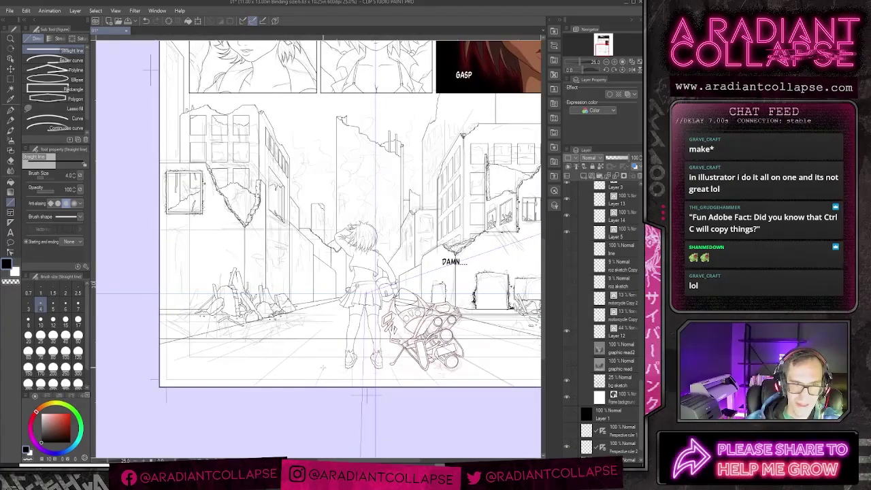
key("e")
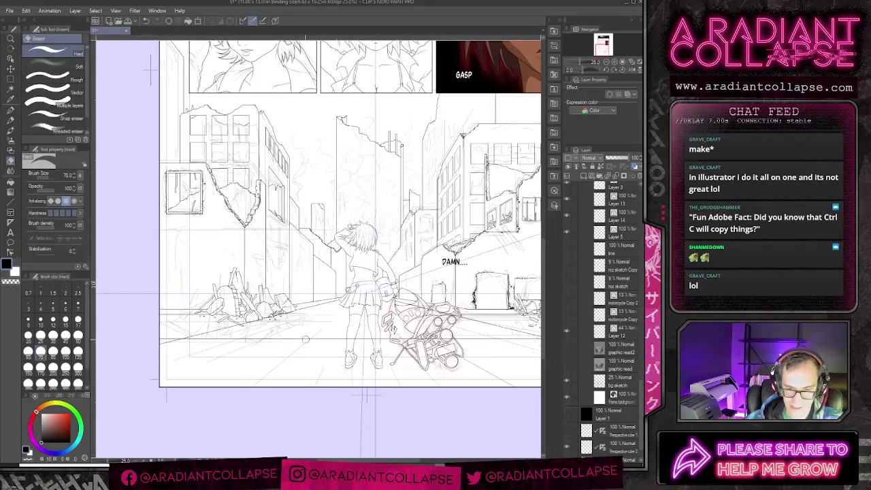
scroll(304, 336, "up", 2)
left_click_drag(211, 323, 356, 285)
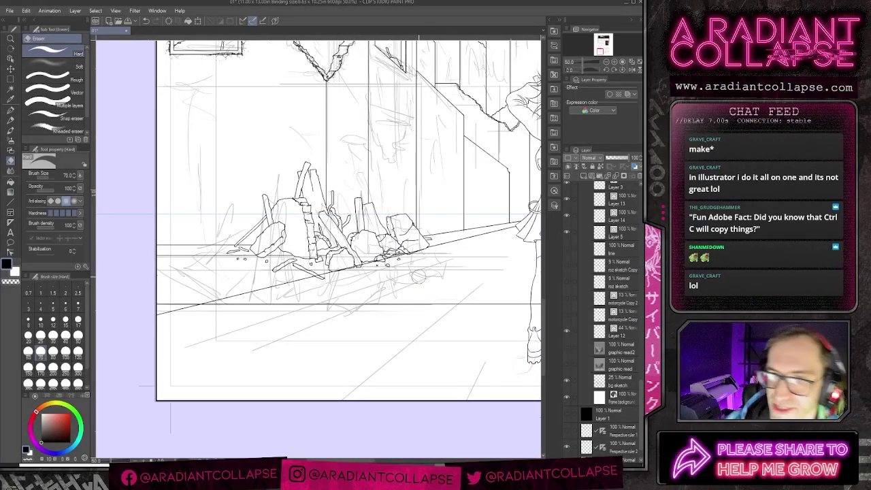
left_click_drag(640, 395, 638, 330)
left_click(567, 322)
left_click(567, 322)
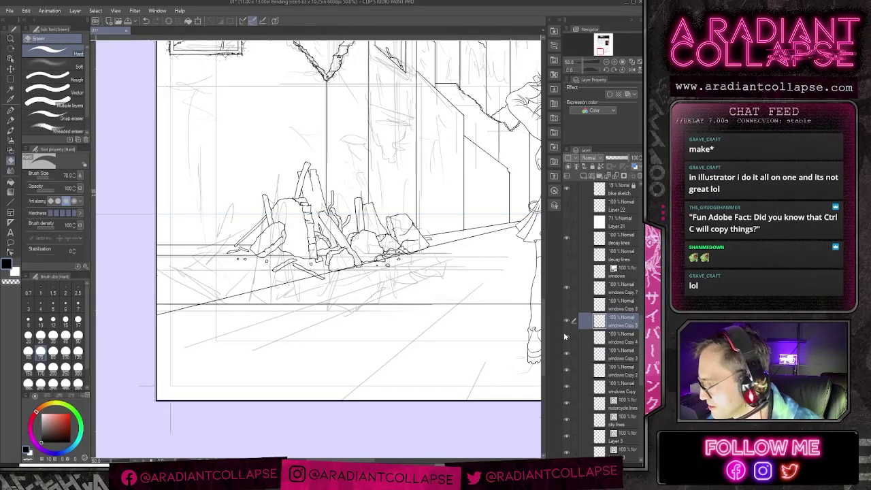
key("ctrl+minus")
key("ctrl+minus")
left_click_drag(371, 319, 343, 324)
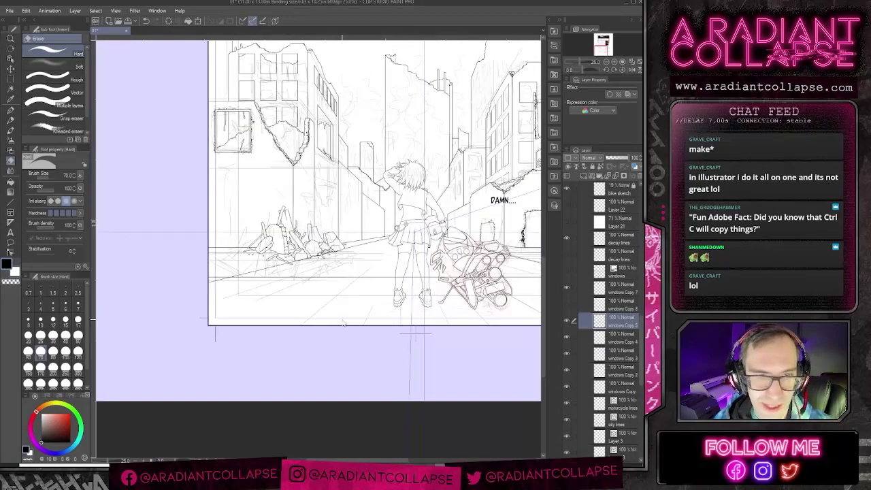
left_click_drag(487, 321, 445, 318)
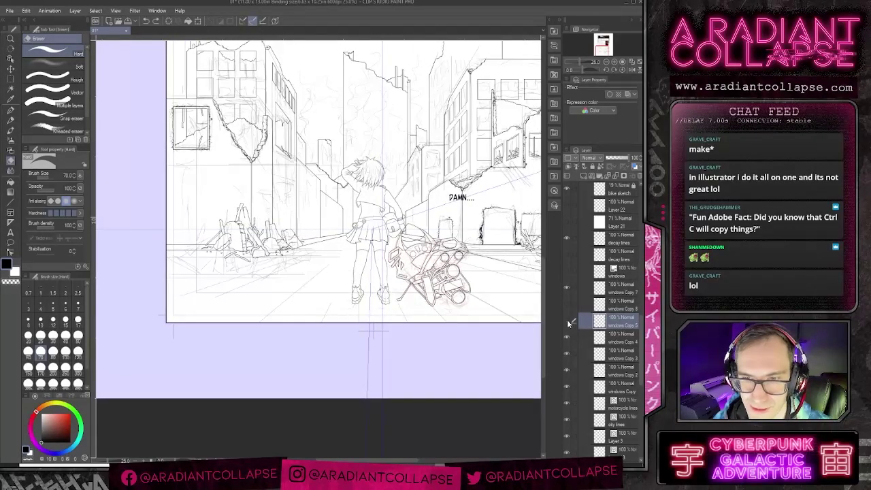
left_click(568, 321)
left_click(567, 321)
left_click_drag(489, 302, 459, 295)
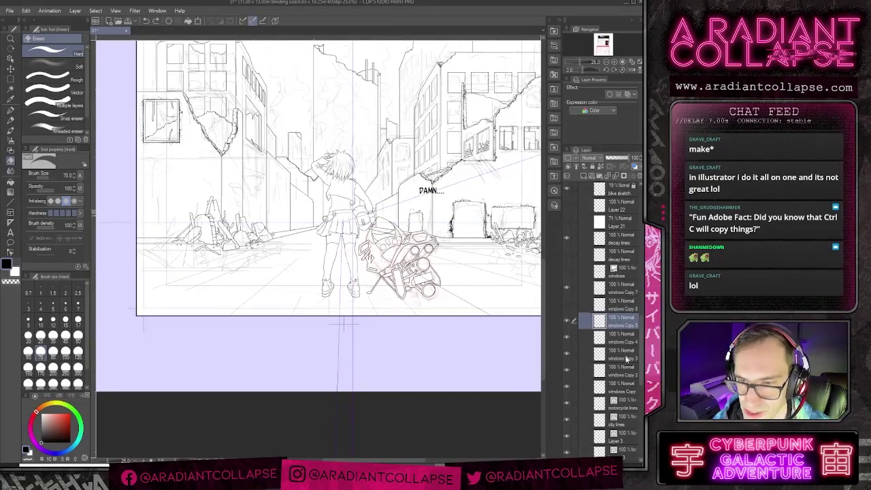
Step: Add a new vector layer directly above the city lines layer and ready the Straight line tool
scroll(616, 298, "down", 1)
scroll(615, 297, "down", 2)
left_click(621, 383)
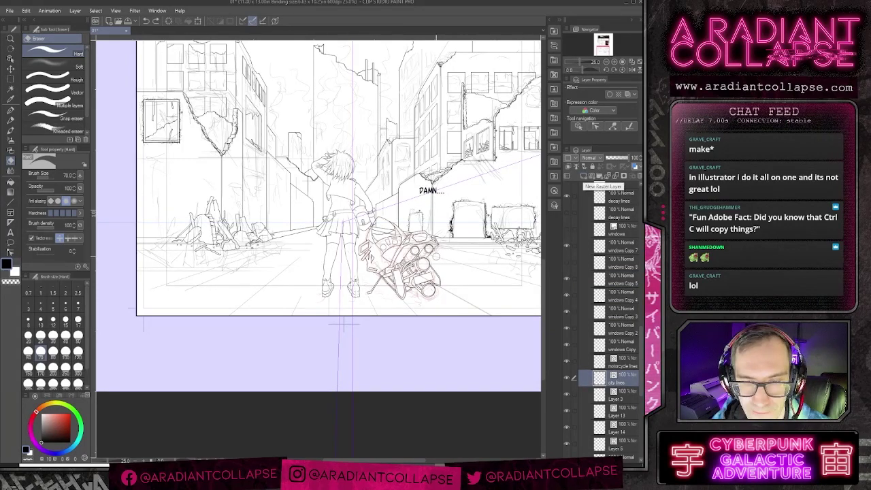
left_click_drag(443, 262, 374, 270)
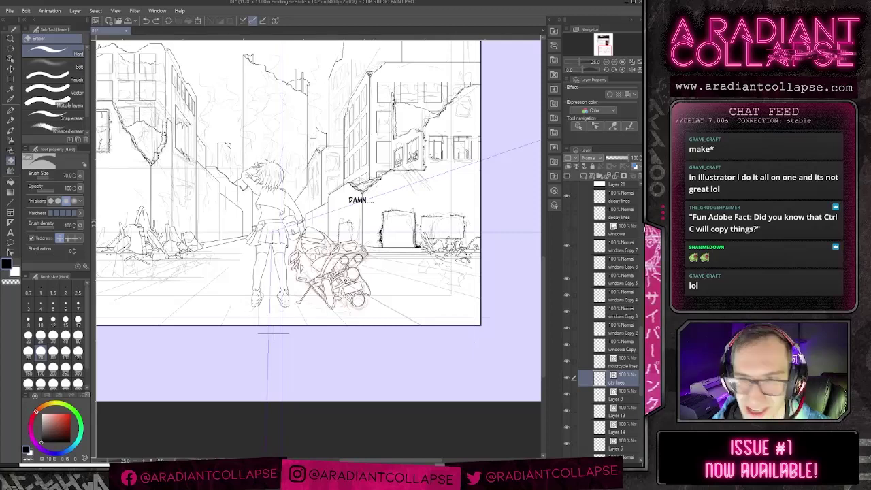
left_click(590, 174)
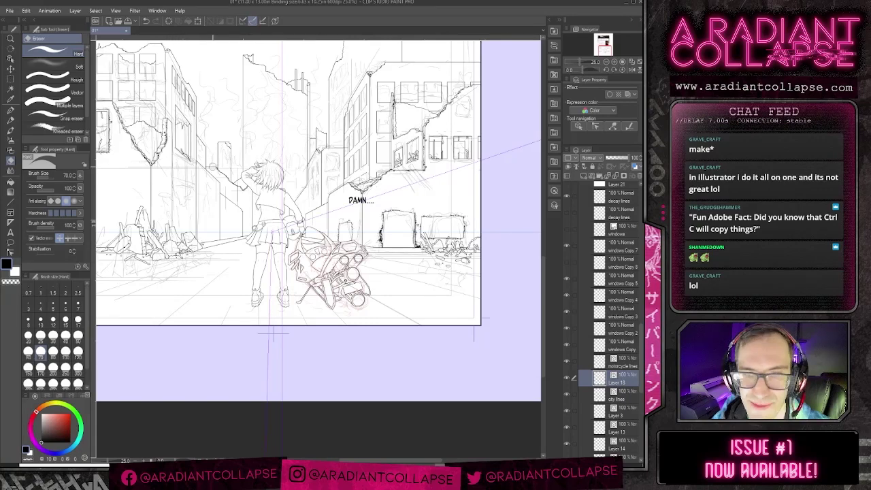
left_click(11, 202)
left_click_drag(204, 272, 323, 234)
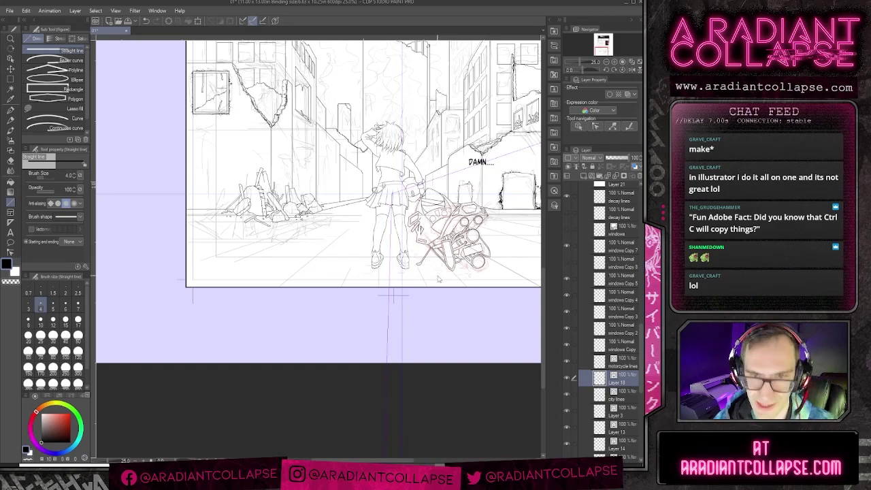
scroll(439, 278, "up", 3)
left_click(621, 396)
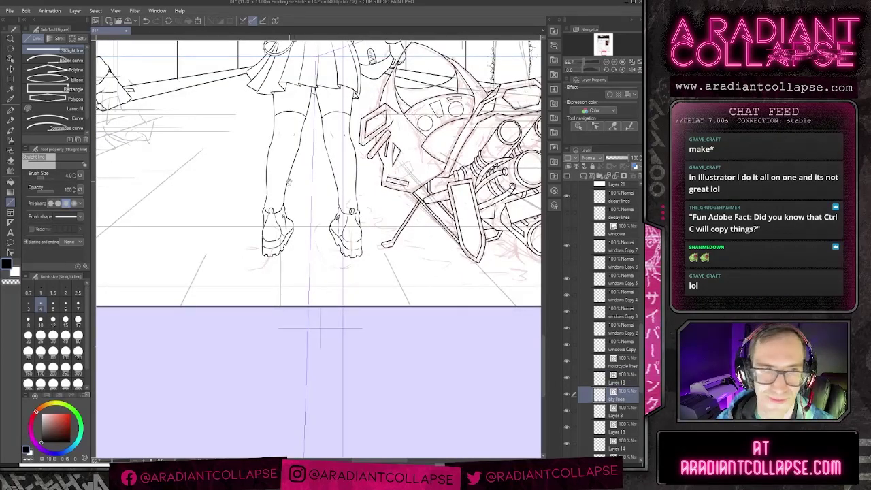
left_click_drag(289, 182, 414, 413)
left_click_drag(277, 180, 349, 224)
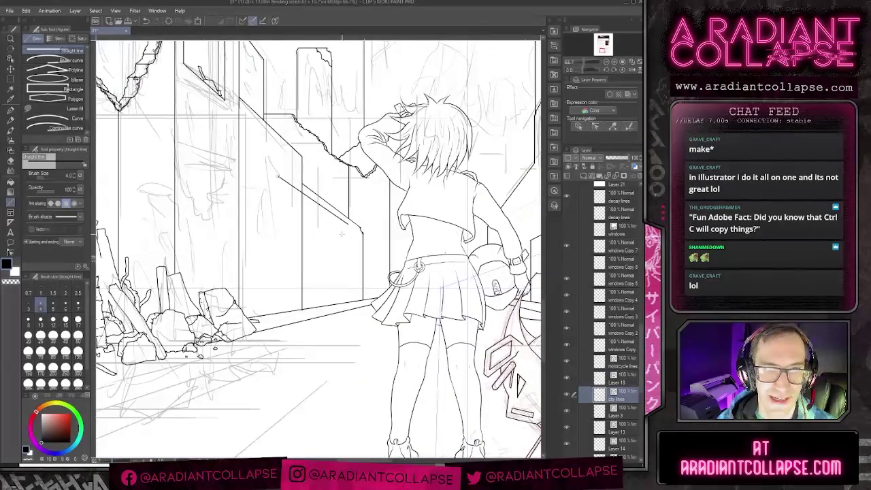
key("e")
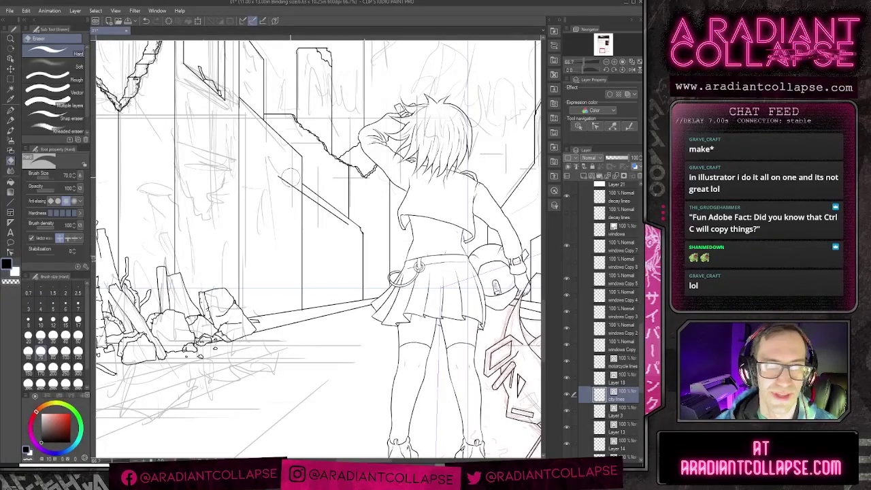
left_click(72, 92)
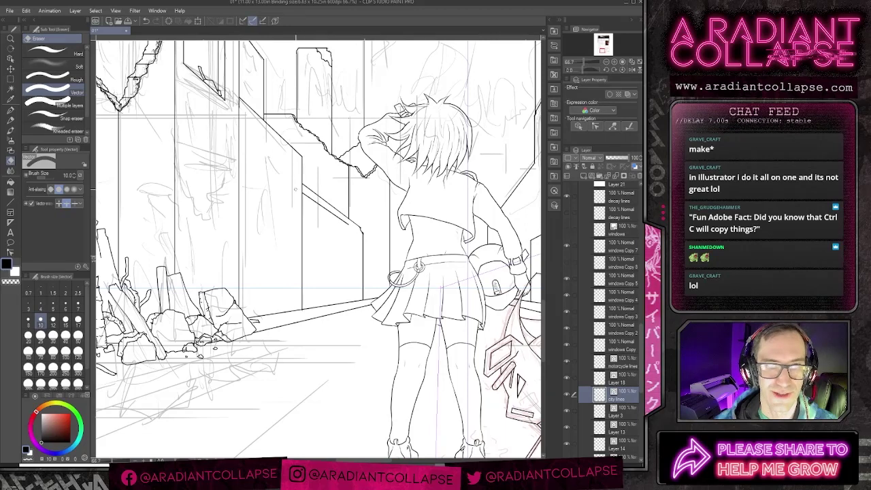
key("ctrl+z")
key("ctrl+z")
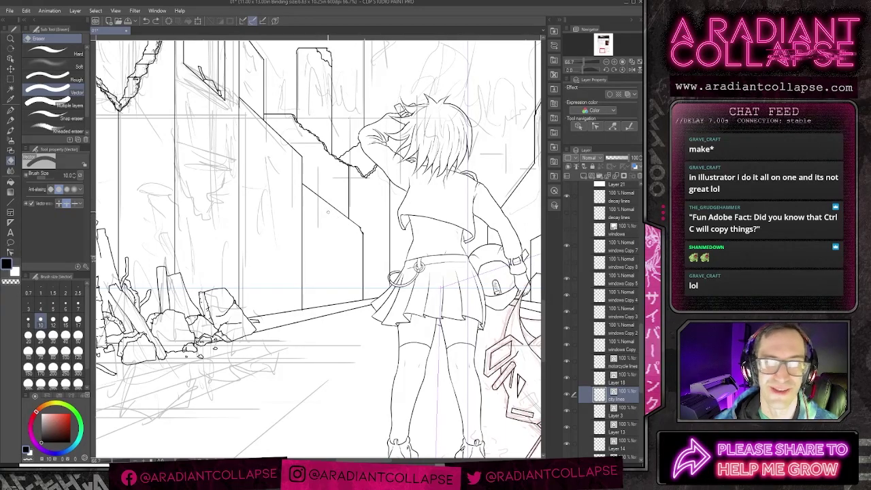
Step: On the new vector layer, draw a size 4 straight line along the curb, running from beside the rubble pile past the panel's left edge
left_click(616, 381)
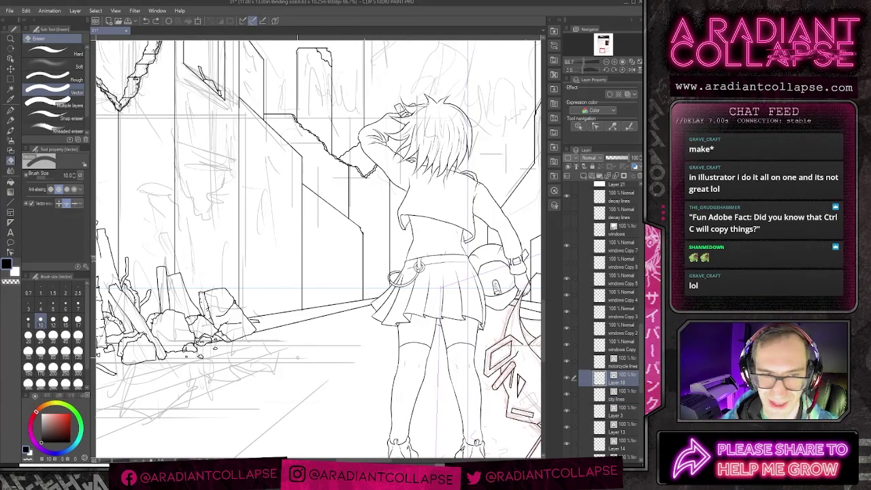
left_click_drag(274, 361, 387, 265)
scroll(387, 265, "down", 1)
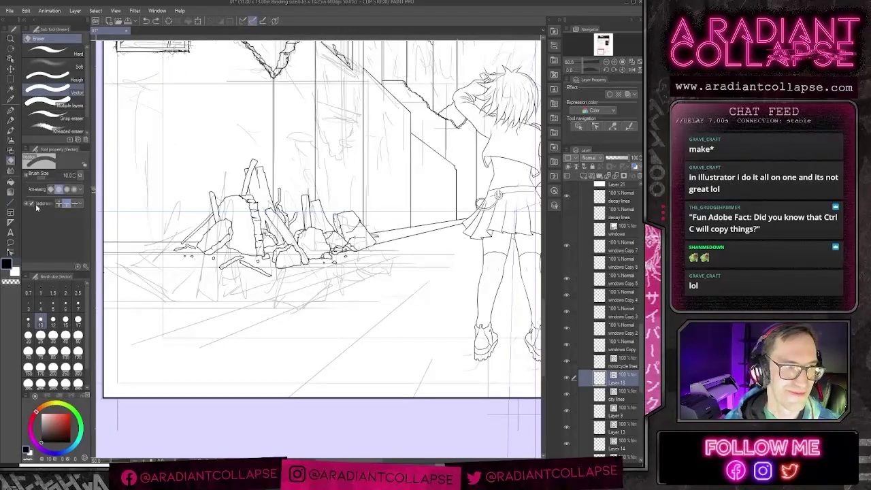
left_click(10, 202)
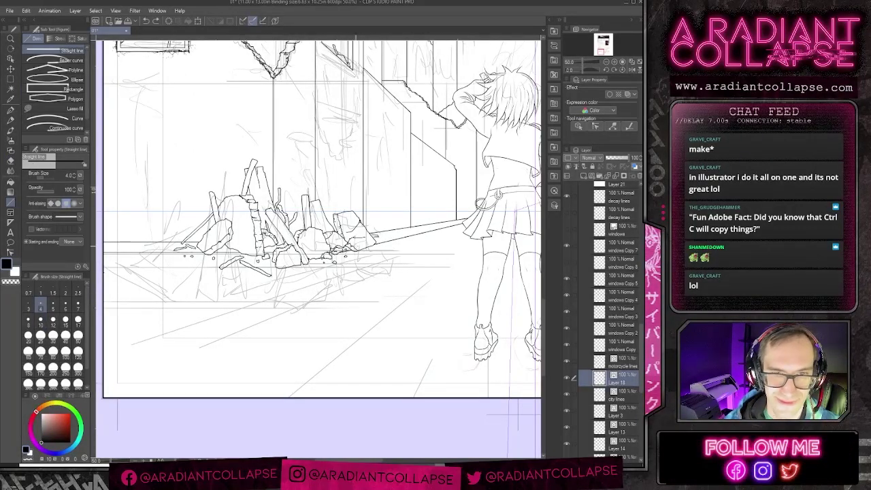
left_click_drag(374, 241, 90, 311)
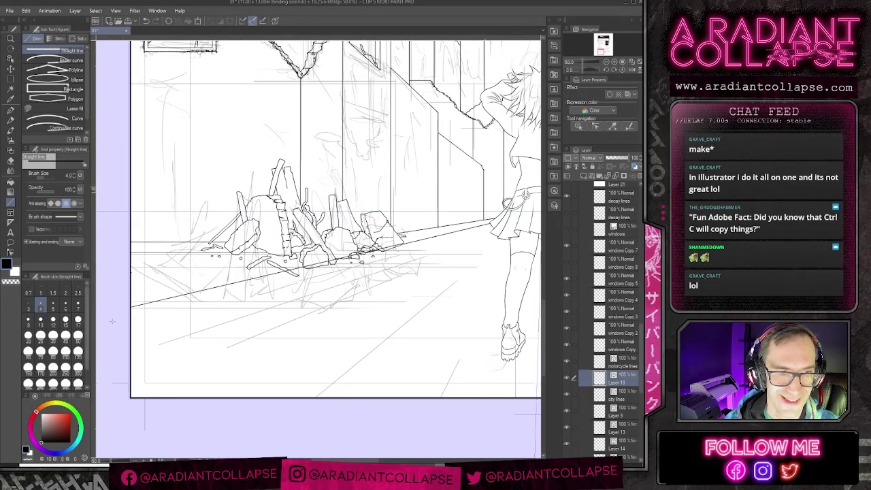
Step: Draw size 4 straight lines for the right-hand curb behind the motorcycle and horizontally across the street
scroll(251, 331, "down", 2)
left_click_drag(459, 403, 369, 376)
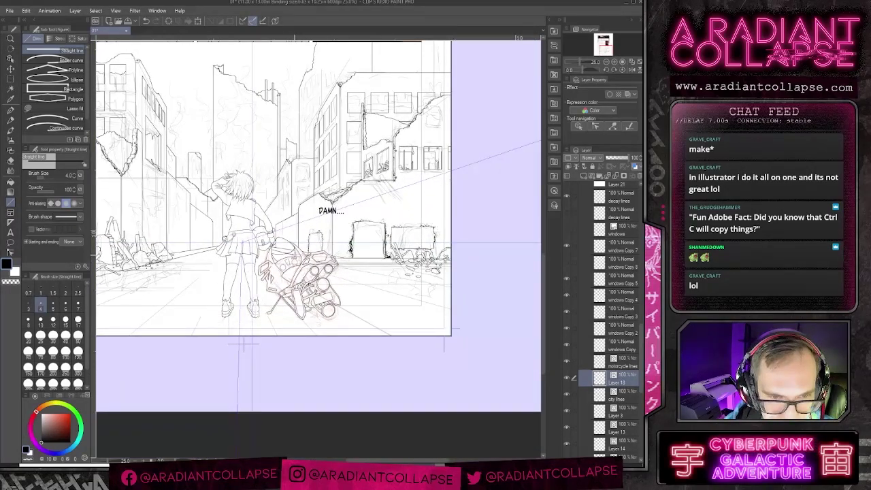
left_click_drag(297, 255, 516, 284)
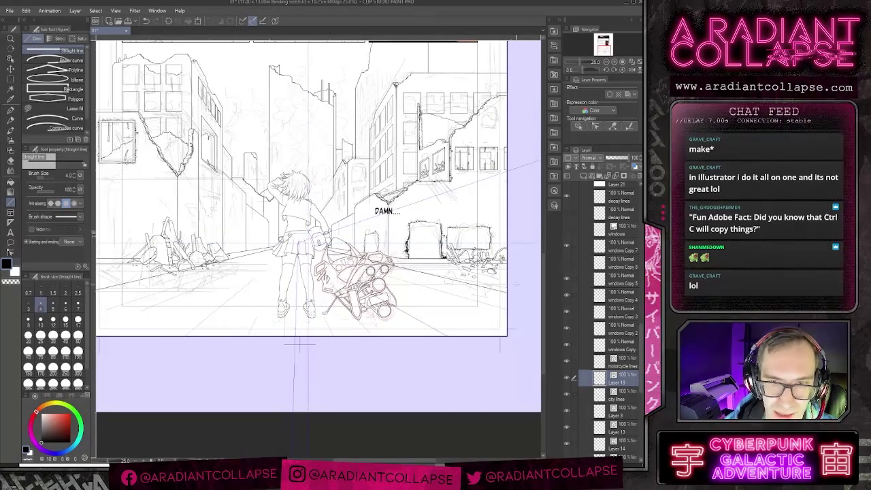
left_click_drag(224, 289, 505, 288)
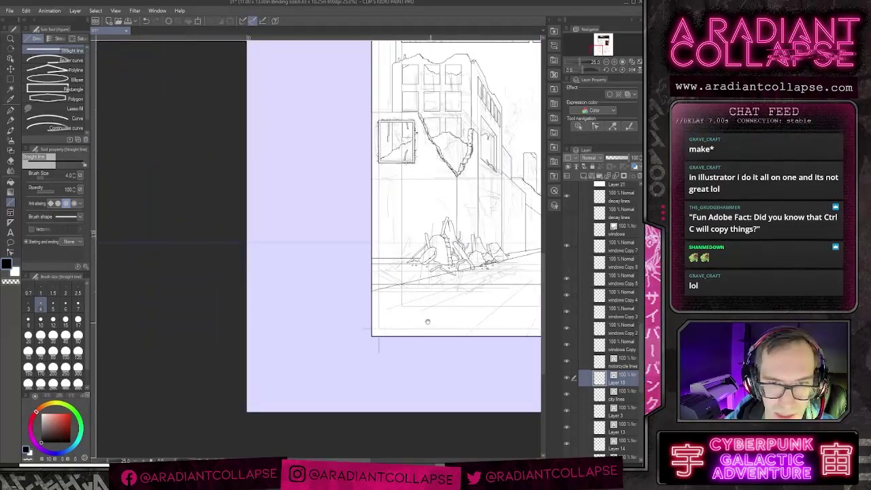
left_click_drag(427, 321, 211, 294)
Step: Erase the middle stretch of the left curb line below the rubble pile with the size 10 Vector eraser
key("e")
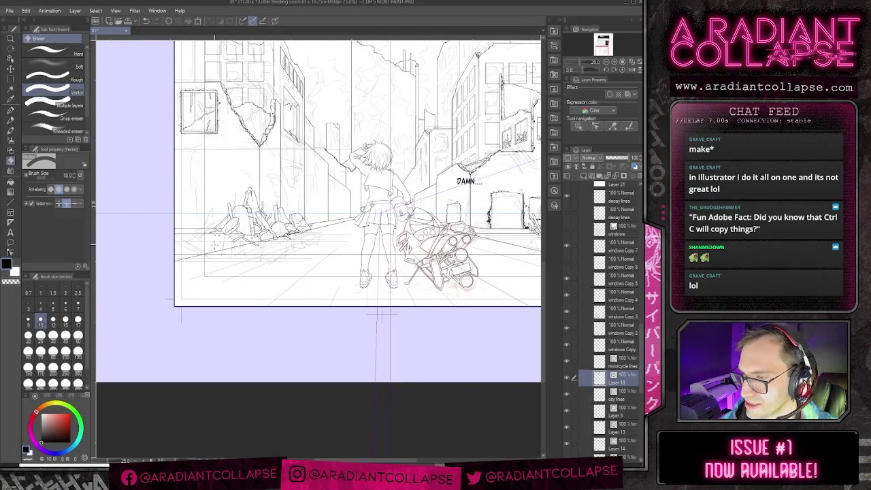
left_click_drag(215, 246, 245, 290)
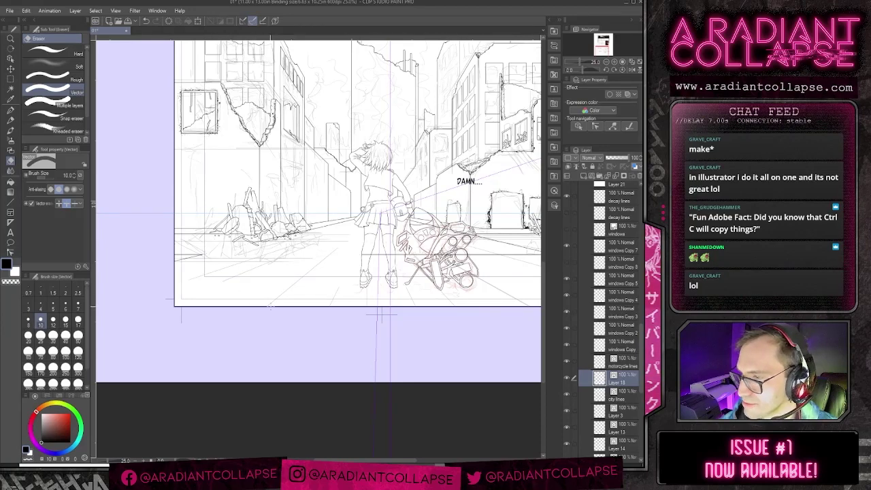
left_click_drag(344, 289, 198, 322)
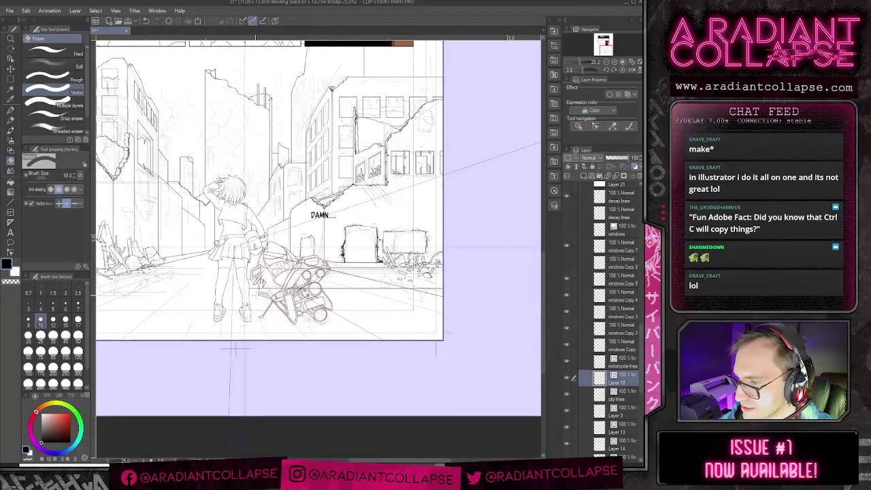
Step: Set the Vector eraser to size 25 and the Hard eraser to size 150 for trimming the lines around the motorcycle
scroll(287, 327, "up", 2)
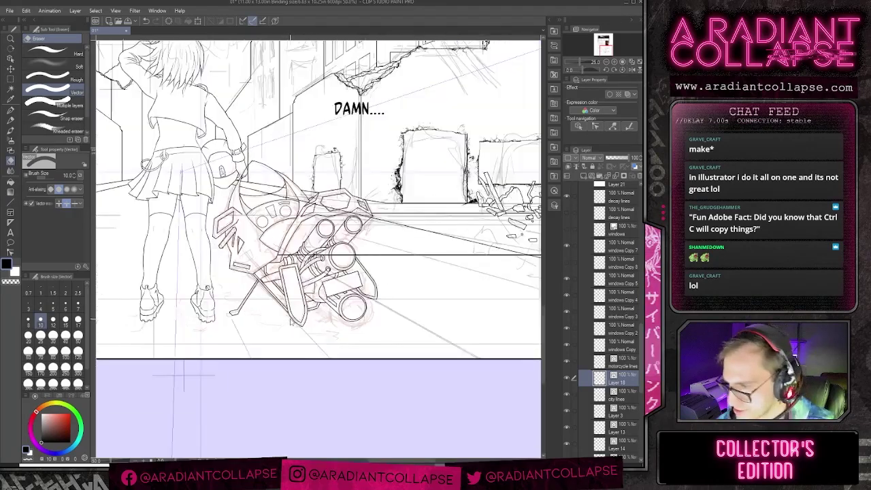
scroll(291, 312, "up", 1)
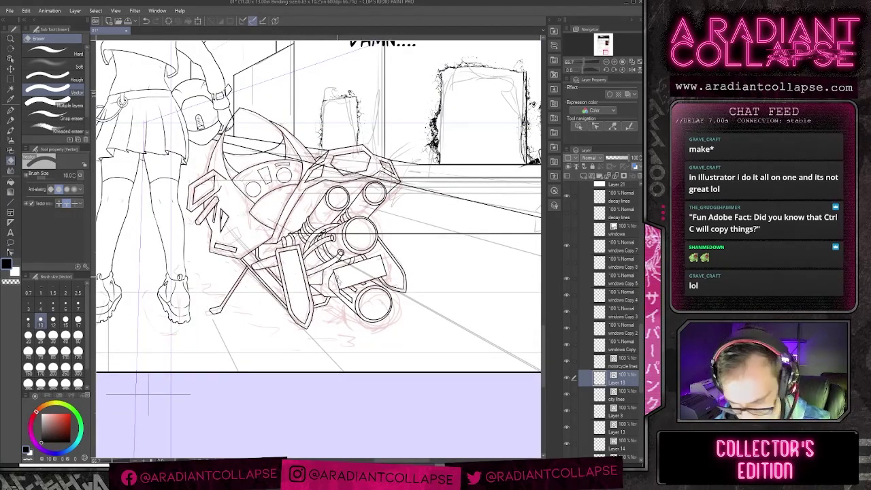
scroll(339, 275, "up", 2)
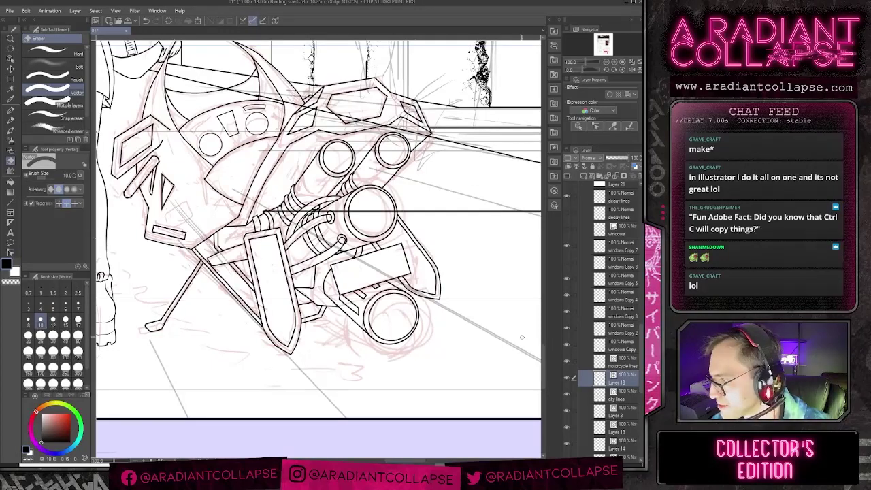
key("bracketright")
key("bracketright")
key("bracketright")
key("bracketright")
key("bracketright")
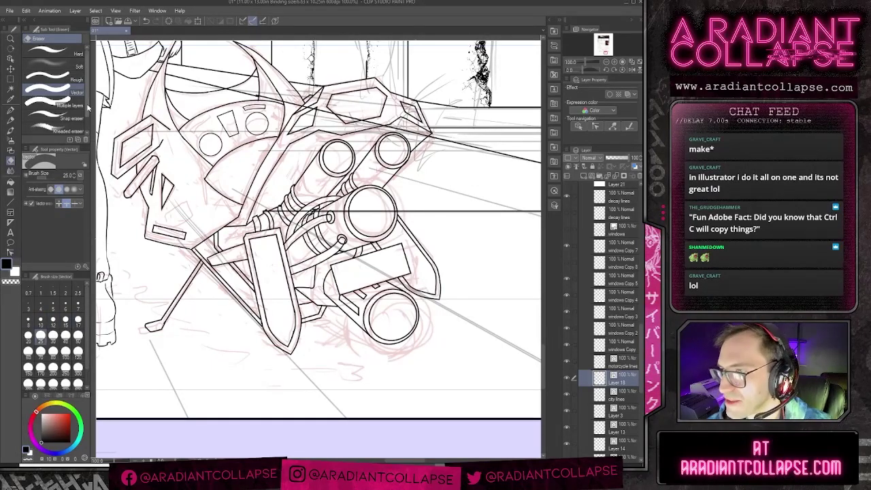
left_click(54, 51)
key("bracketright")
key("bracketright")
key("bracketright")
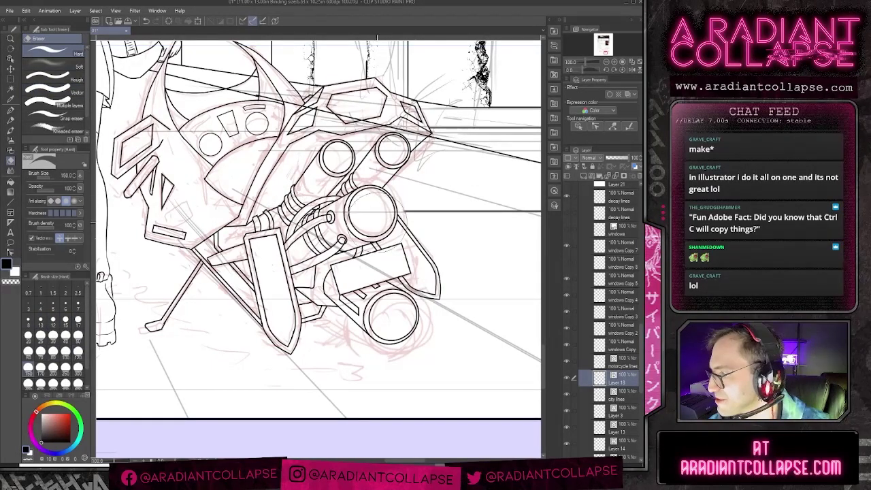
Step: Remove the right-hand curb line behind the motorcycle with the size 25 Vector eraser
left_click(54, 90)
left_click_drag(470, 247, 259, 296)
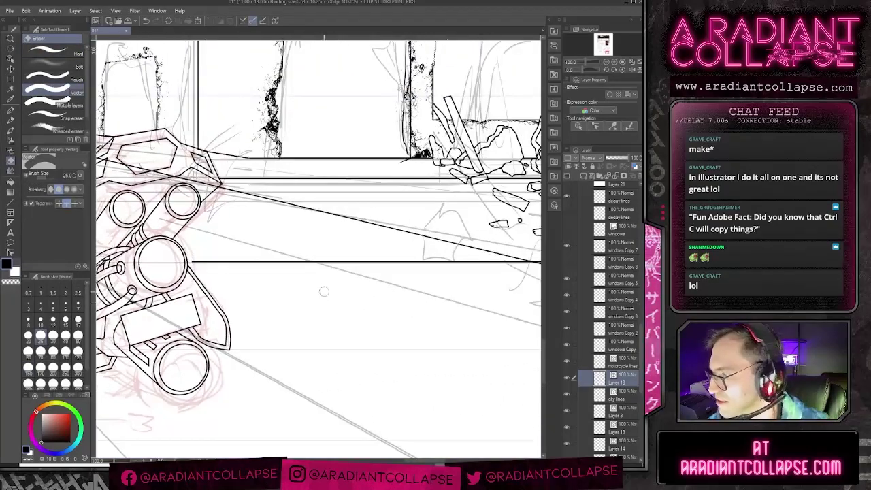
left_click_drag(434, 291, 329, 325)
left_click_drag(237, 280, 396, 307)
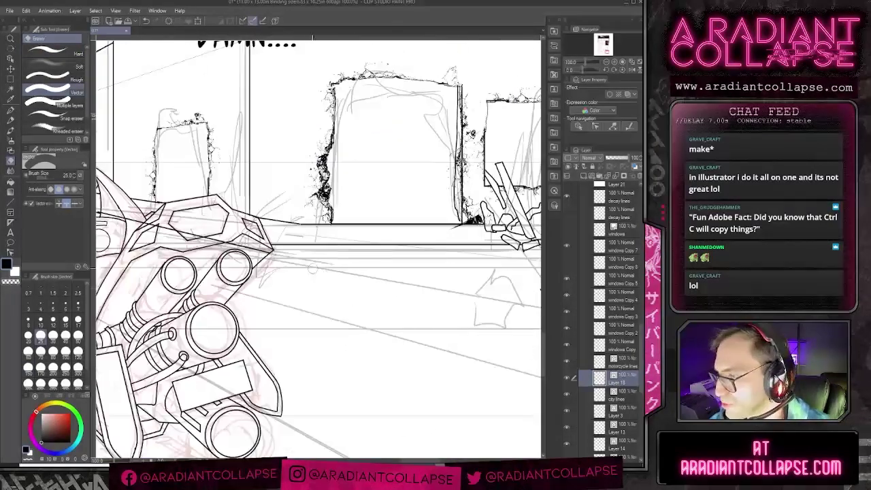
left_click_drag(276, 274, 416, 322)
Step: Erase the horizontal street line with the size 150 Hard eraser, leaving only a short piece at the panel's left edge
left_click(54, 53)
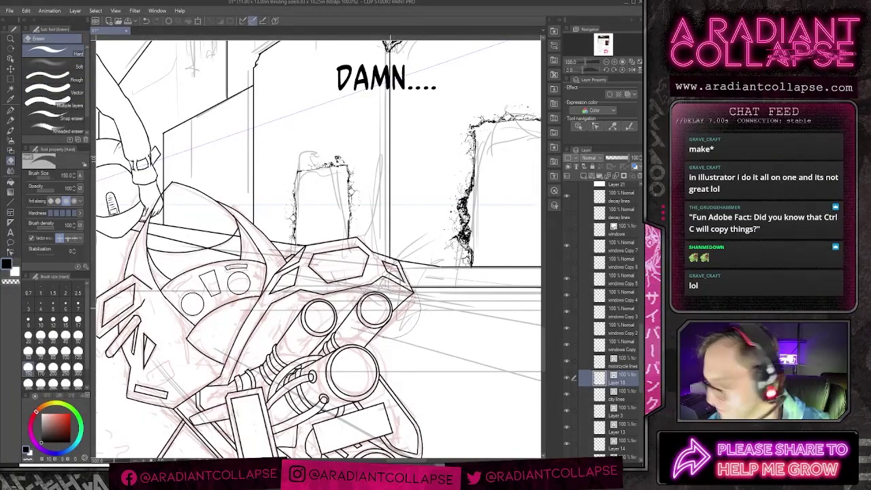
scroll(388, 307, "down", 4)
left_click_drag(413, 354, 261, 324)
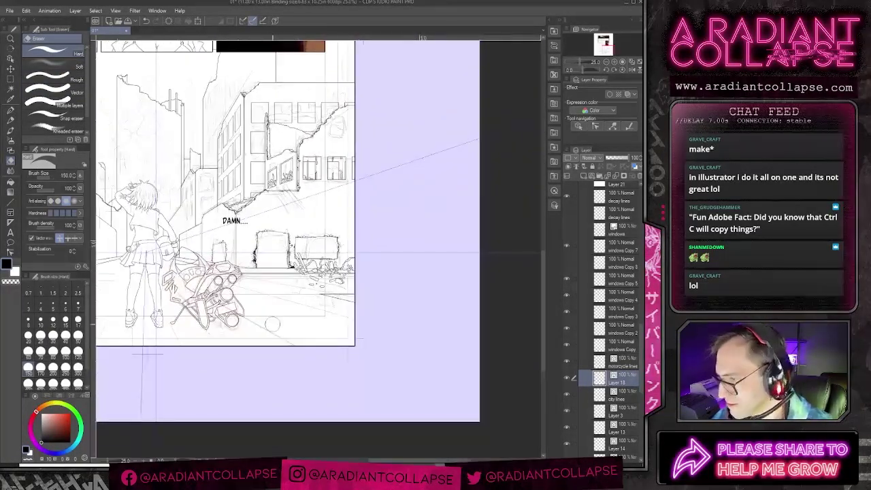
left_click_drag(308, 308, 462, 277)
scroll(299, 283, "up", 1)
scroll(300, 337, "up", 2)
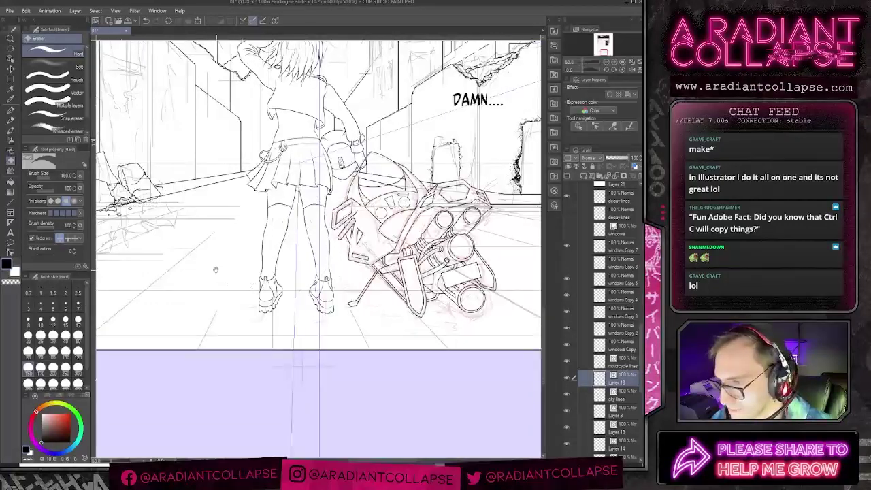
left_click_drag(325, 225, 219, 251)
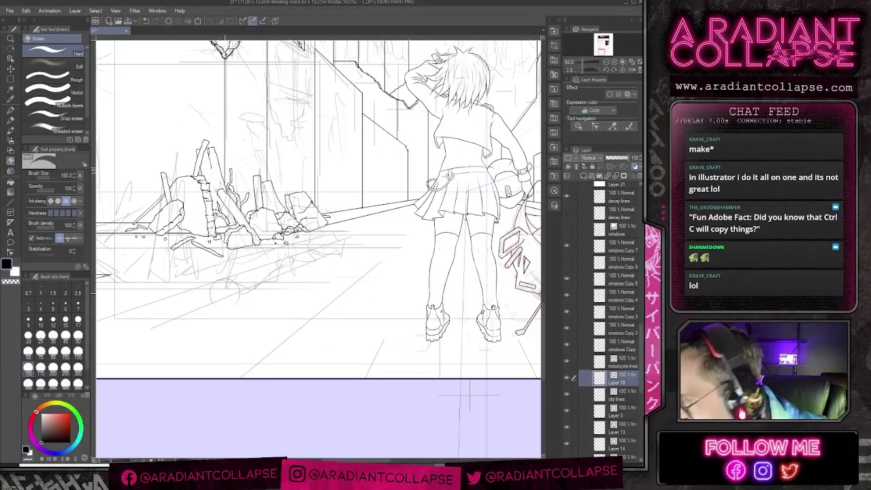
left_click_drag(239, 320, 376, 294)
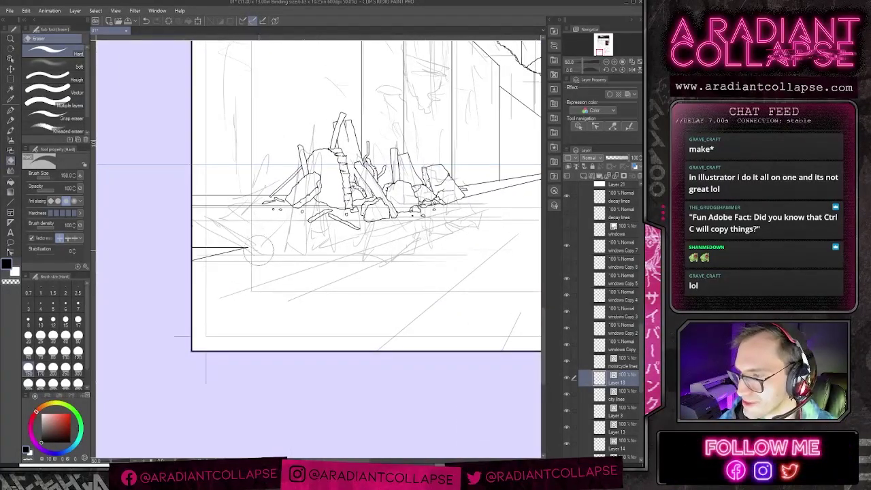
Step: Draw short size 4 straight lines from the panel's left edge to the tip of the remaining curb piece to give it thickness
left_click(11, 203)
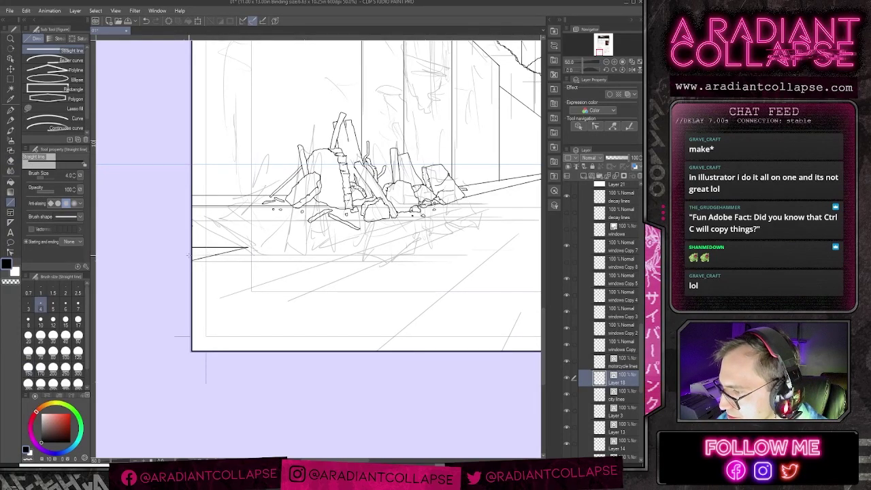
left_click_drag(195, 253, 243, 245)
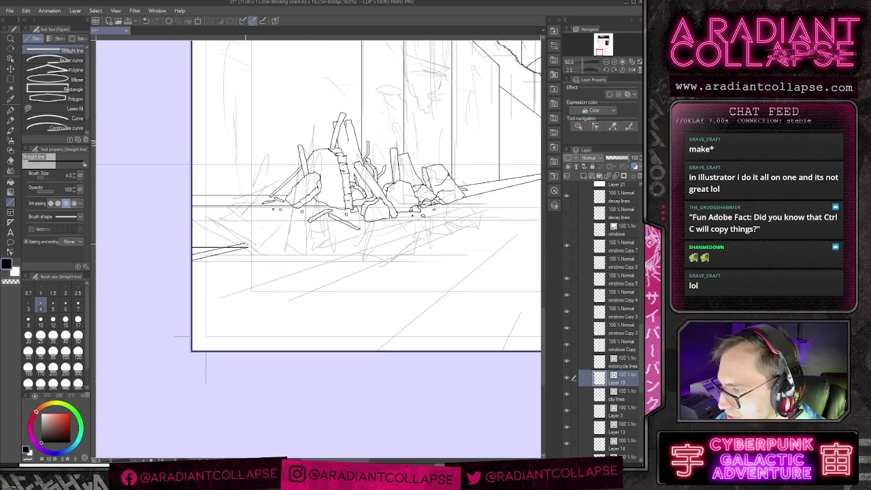
left_click_drag(246, 243, 187, 244)
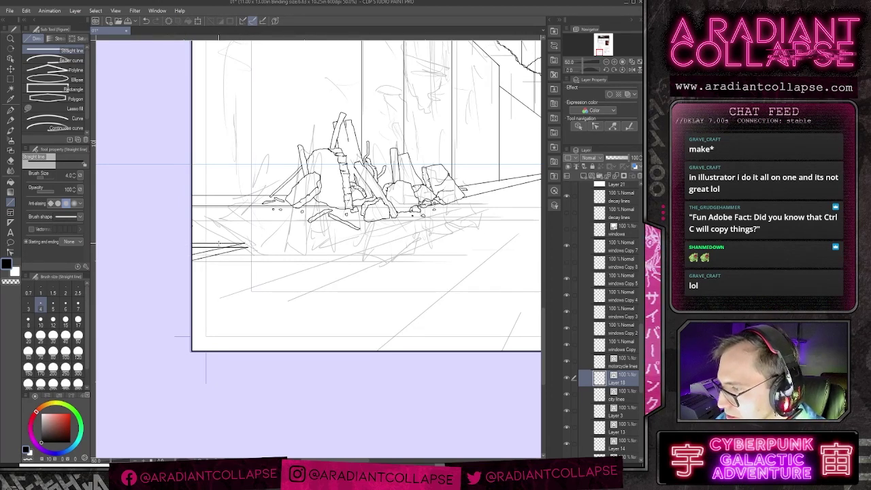
Step: Trim the overlapping ends of the short left-edge lines with the size 8 Vector eraser and touch up their tip at size 4
key("e")
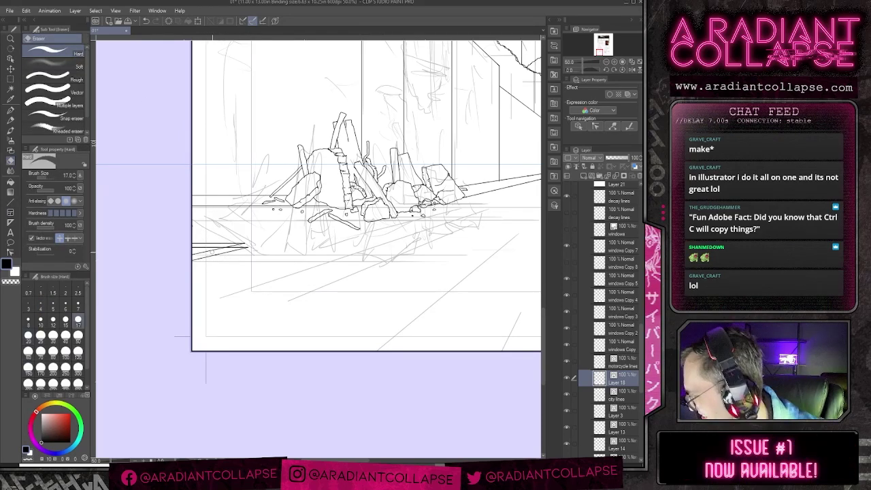
left_click(40, 319)
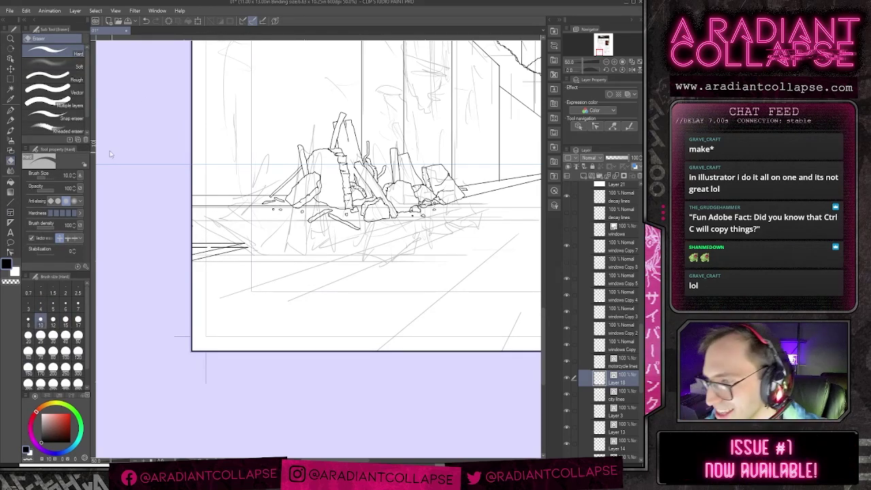
left_click(55, 92)
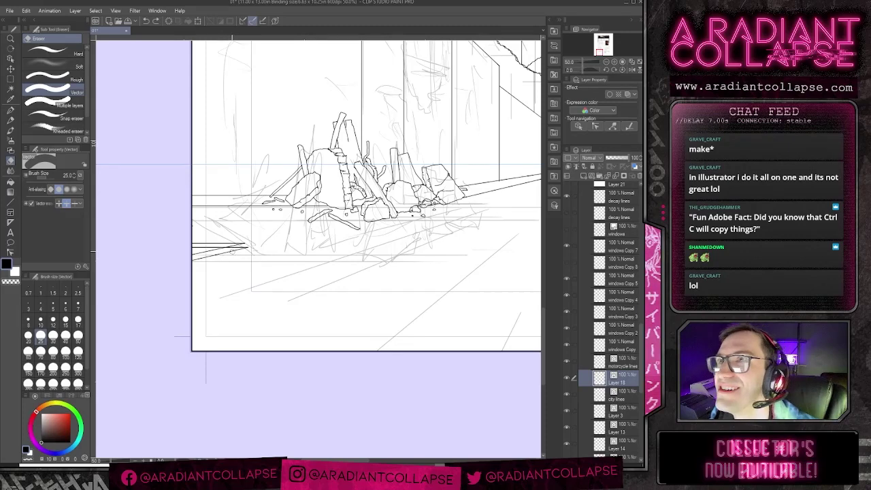
left_click(28, 318)
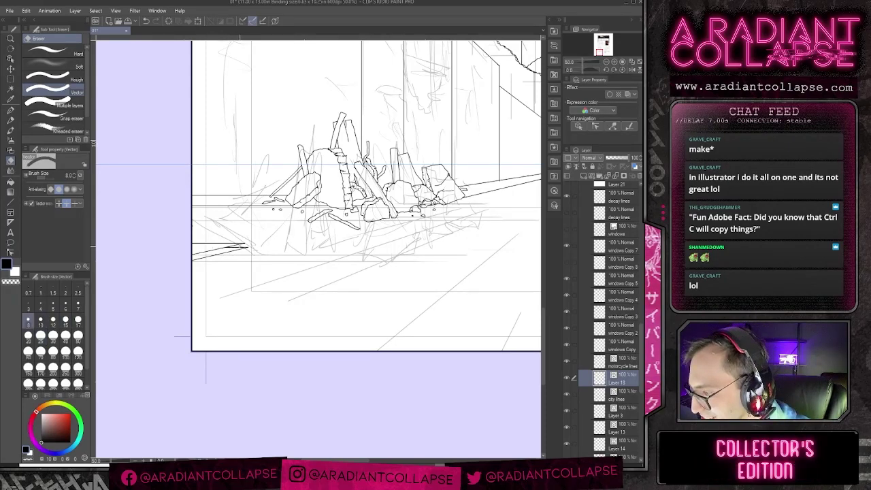
key("p")
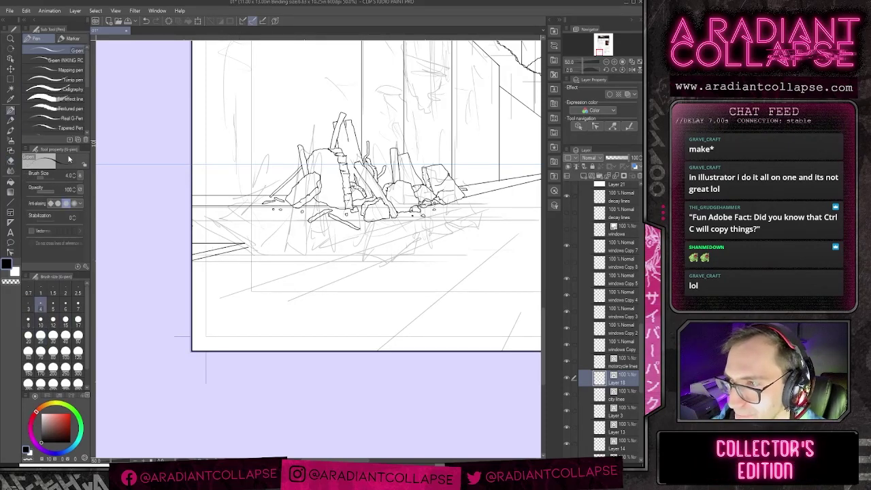
left_click(10, 203)
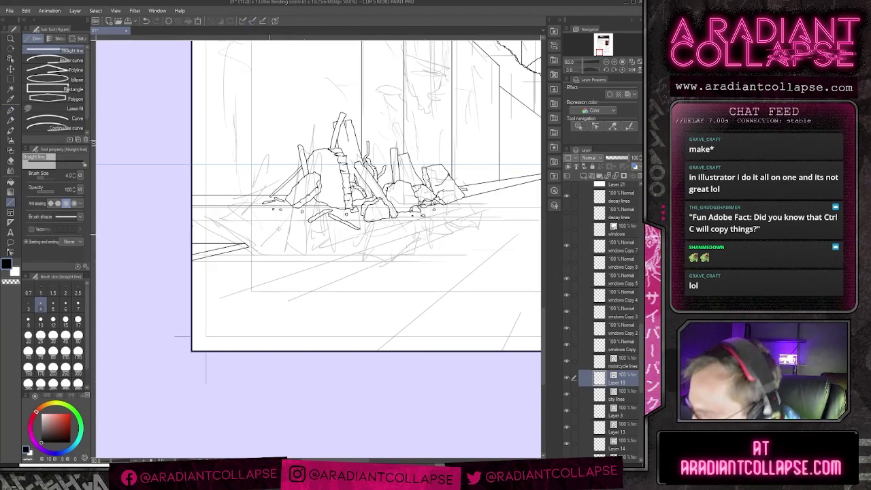
key("p")
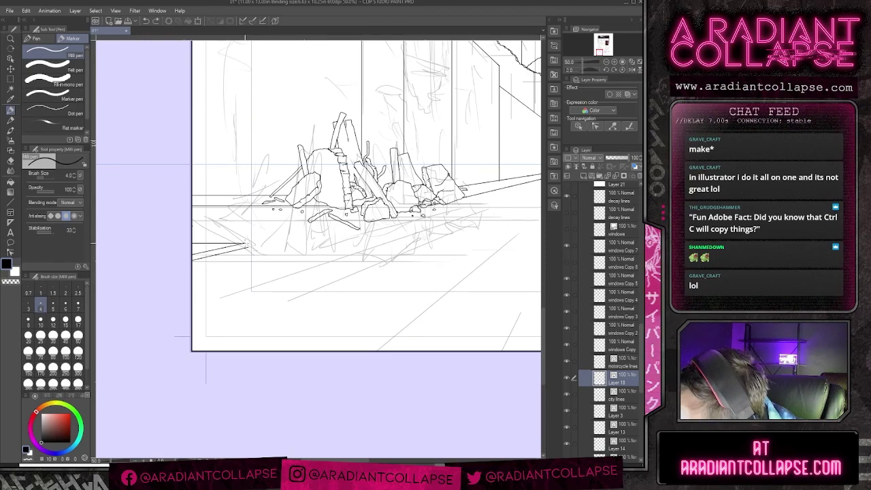
Step: Draw a size 4 horizontal straight line across the street to the panel's right edge, plus a short slanted line meeting it there
left_click_drag(437, 304, 141, 316)
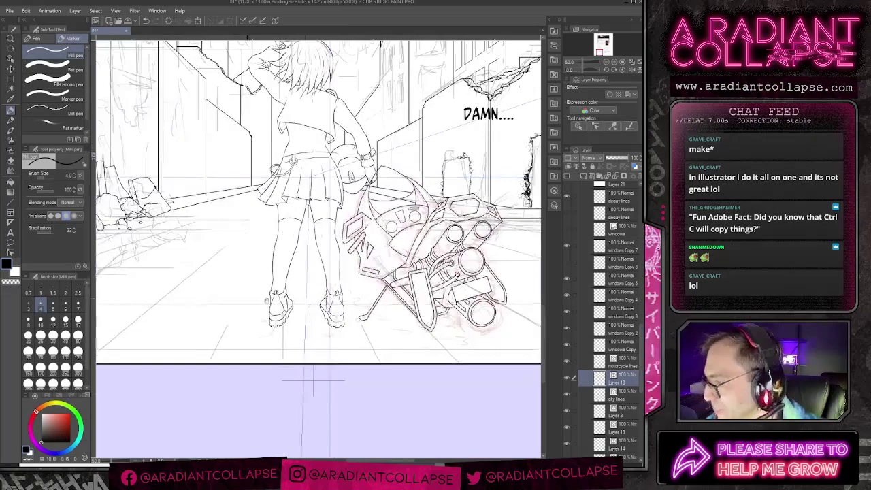
left_click_drag(523, 319, 434, 266)
scroll(286, 344, "down", 2)
left_click(10, 202)
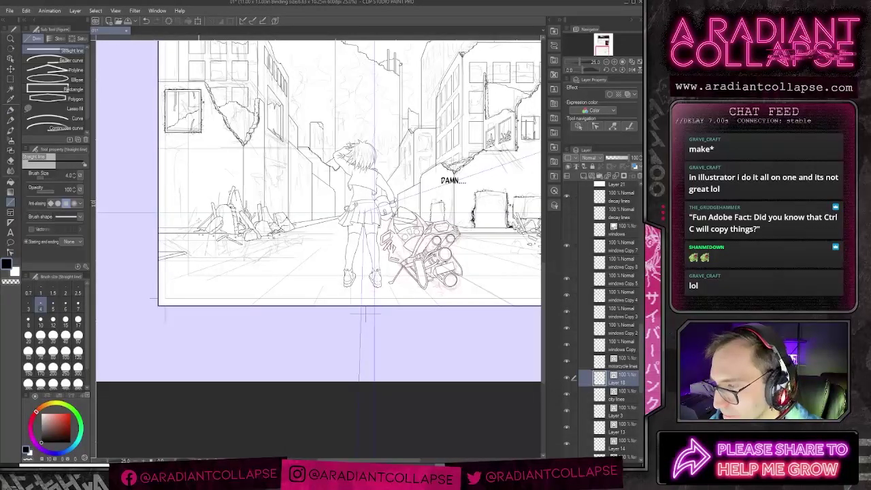
left_click_drag(189, 252, 560, 258)
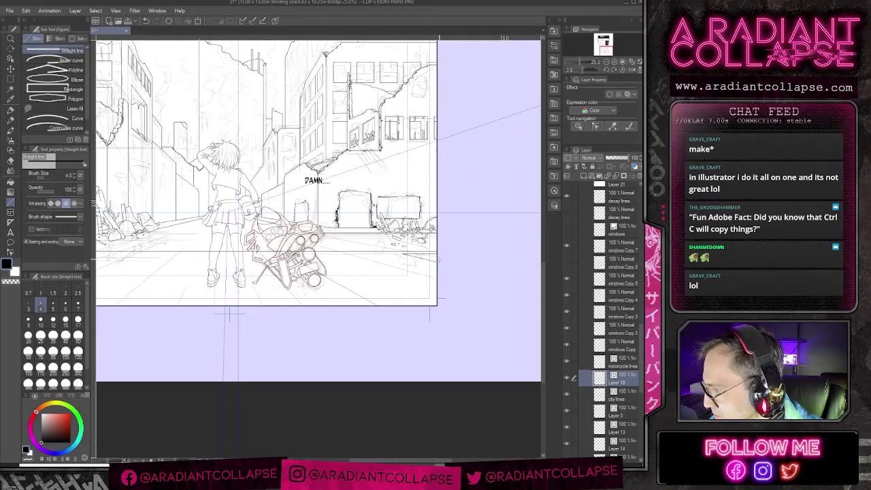
left_click_drag(309, 287, 373, 283)
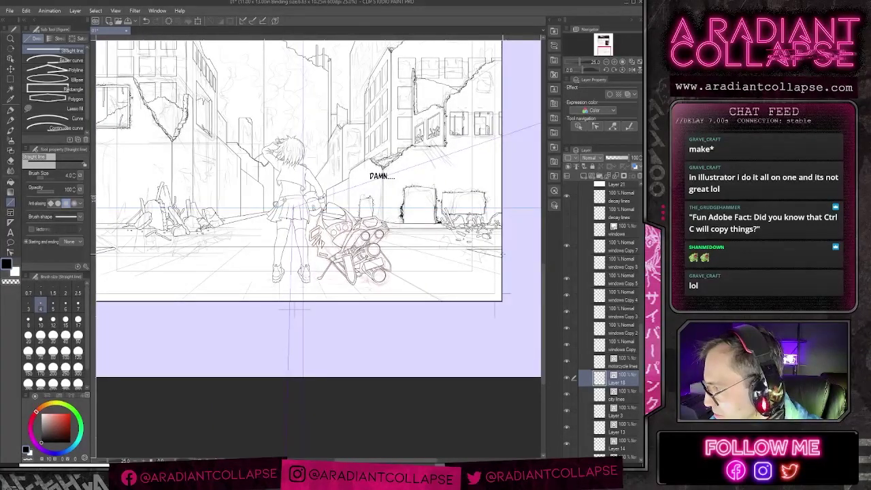
key("ctrl+z")
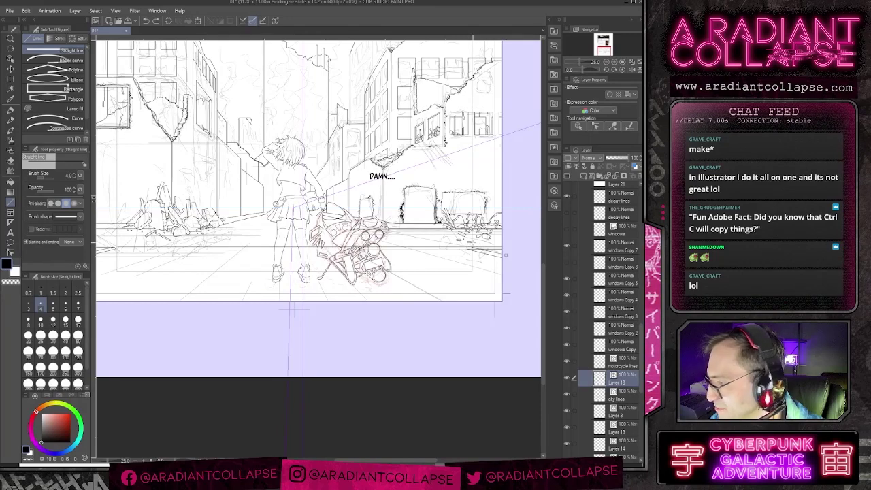
left_click_drag(504, 254, 482, 251)
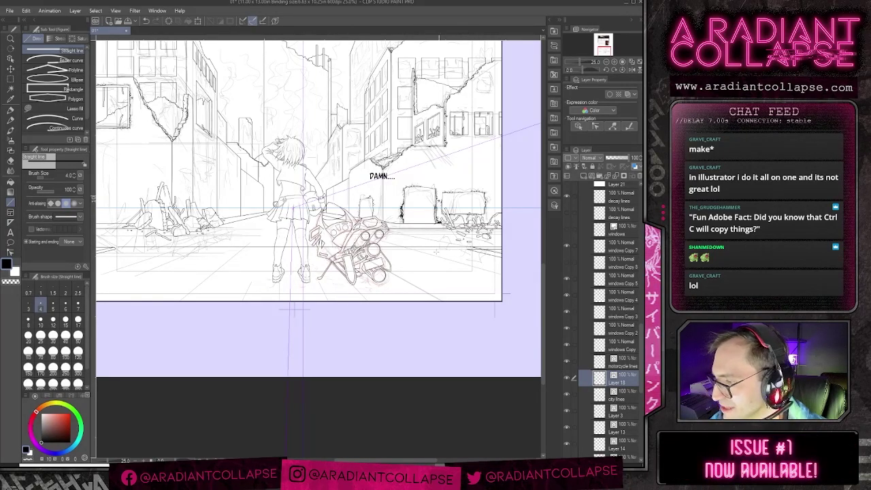
Step: Erase the middle of the horizontal street line with the size 80 Hard eraser, keeping the short piece at the panel's right edge
key("e")
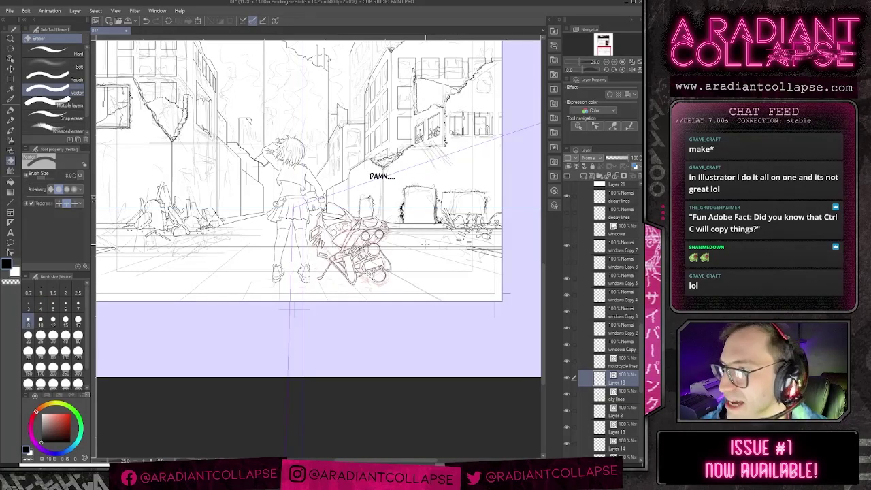
left_click(51, 51)
key("bracketright")
key("bracketright")
key("bracketright")
key("bracketright")
key("bracketright")
key("bracketright")
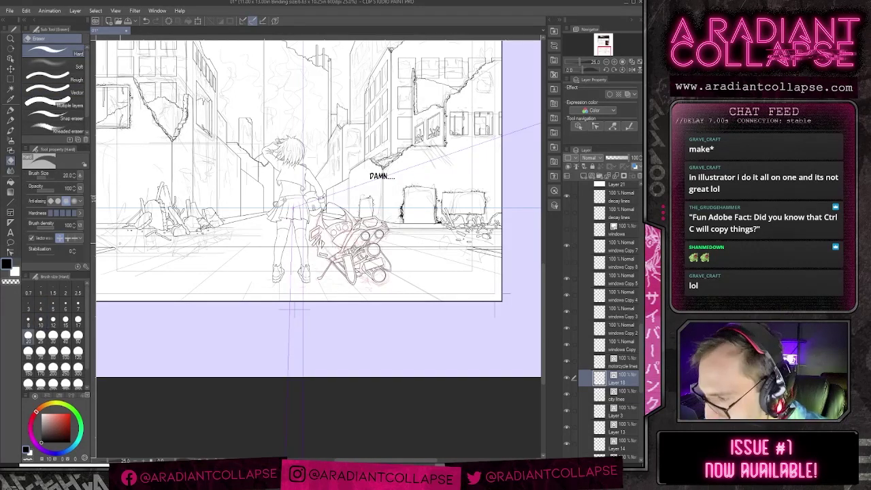
key("bracketright")
key("bracketright")
key("bracketright")
key("bracketright")
key("bracketright")
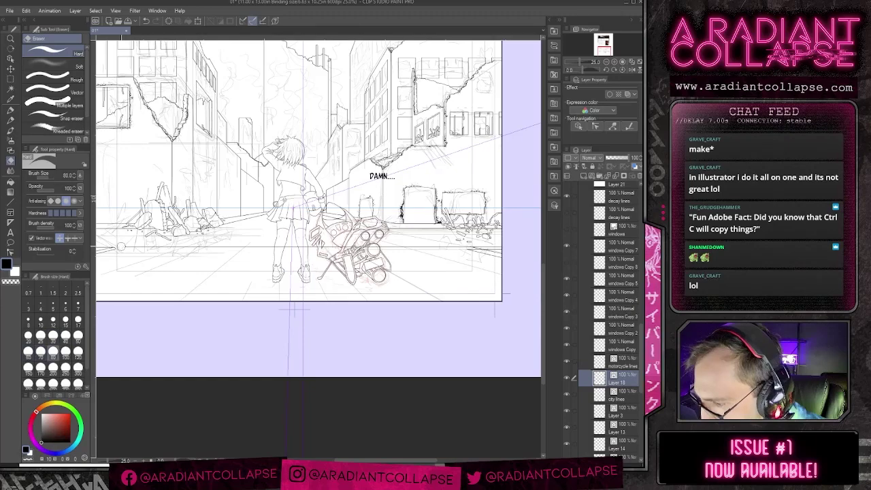
left_click_drag(256, 247, 444, 246)
scroll(439, 275, "up", 3)
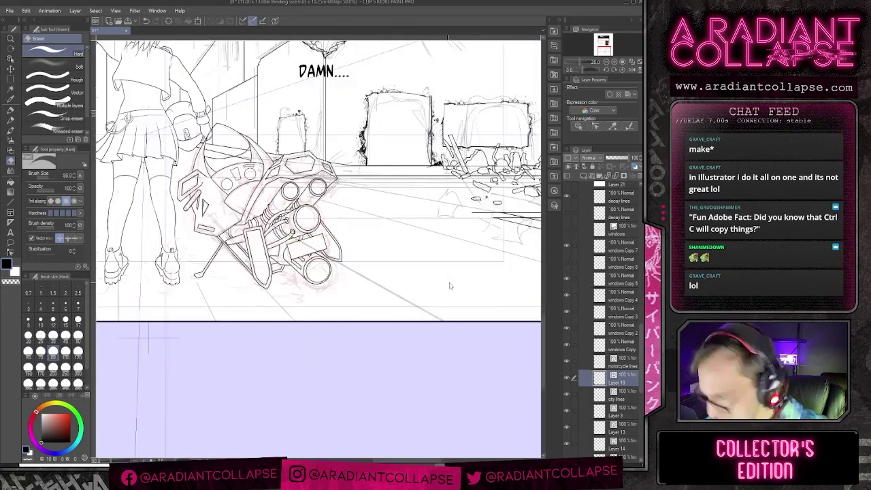
Step: Close the open tip of the curb piece at the panel's right edge at size 4 and trim its overlaps with size 20 Hard and size 8 Vector erasers
left_click_drag(290, 248, 277, 253)
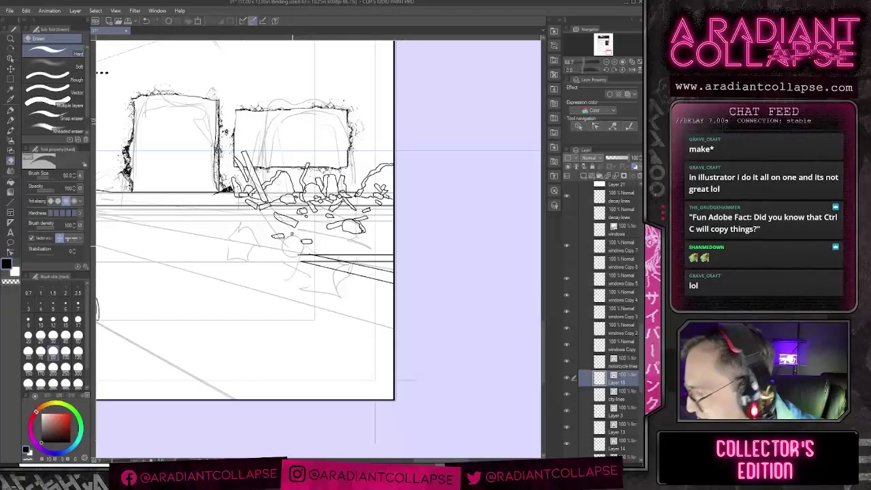
key("p")
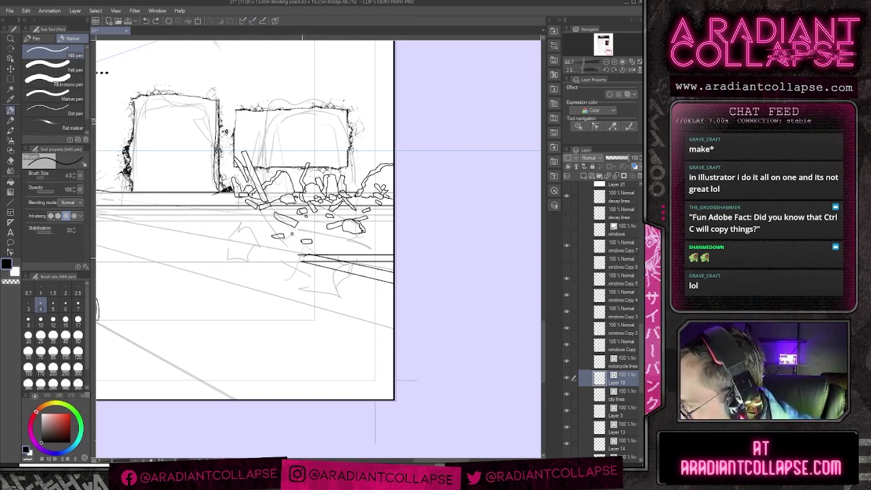
key("e")
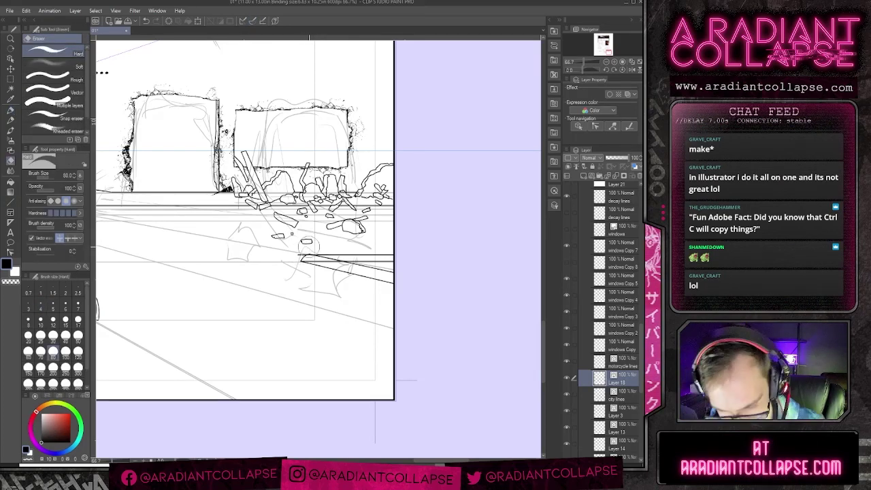
key("bracketleft")
key("bracketleft")
key("bracketleft")
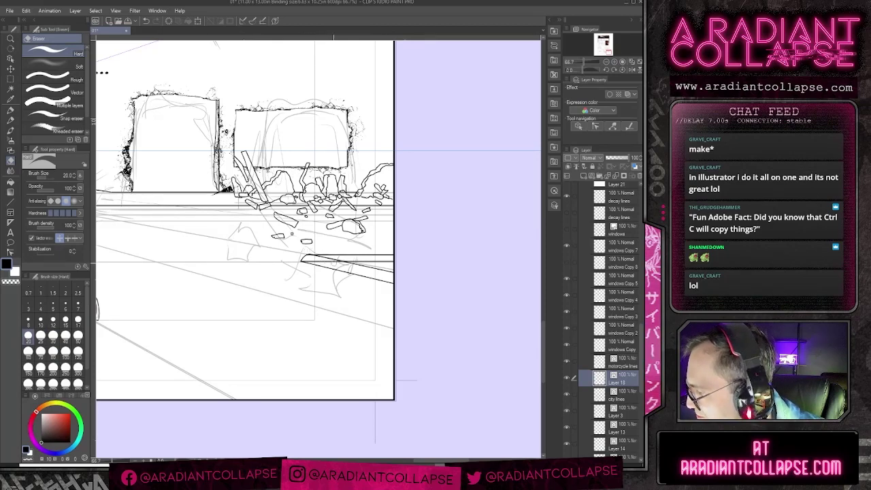
left_click(71, 93)
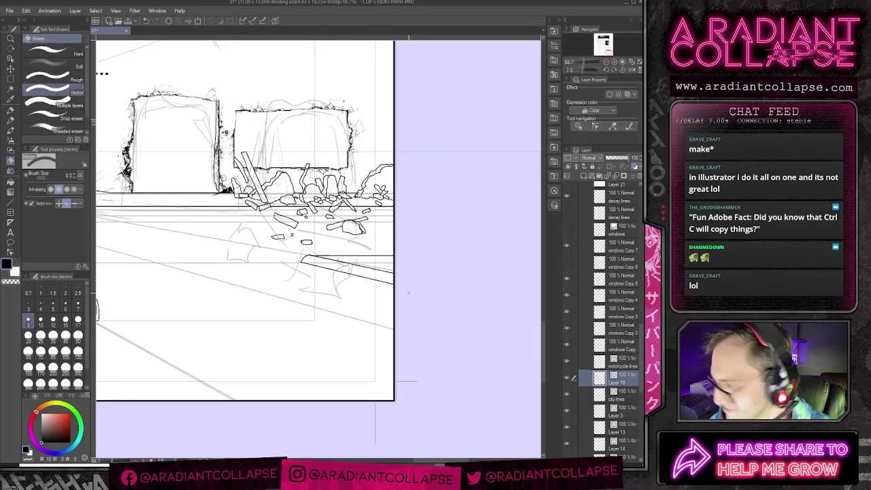
Step: Hide the bg sketch layer so the bottom panel shows the inked city without its rough sketch
scroll(409, 293, "down", 3)
scroll(382, 313, "up", 2)
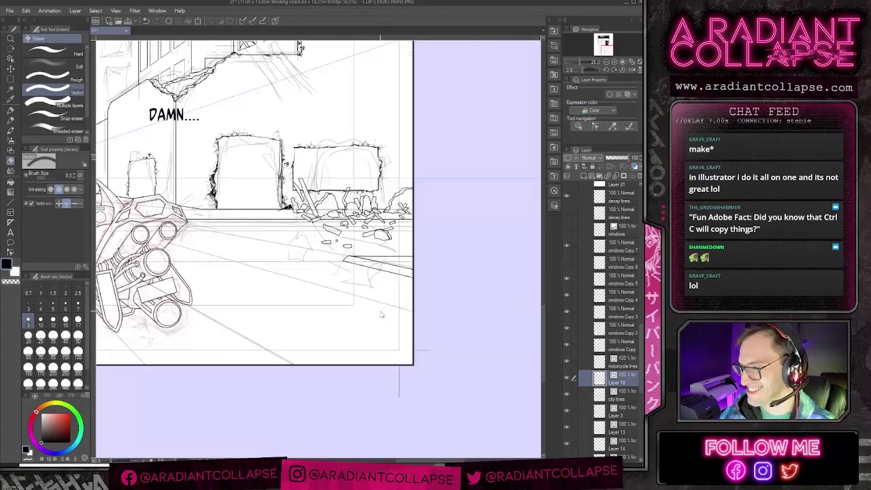
scroll(381, 315, "up", 1)
scroll(381, 315, "down", 4)
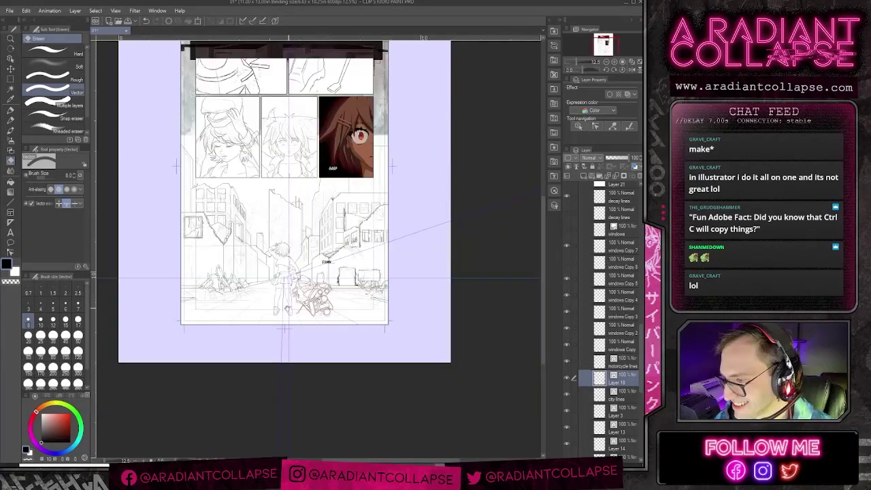
left_click_drag(291, 303, 301, 283)
scroll(301, 283, "down", 2)
scroll(300, 283, "up", 2)
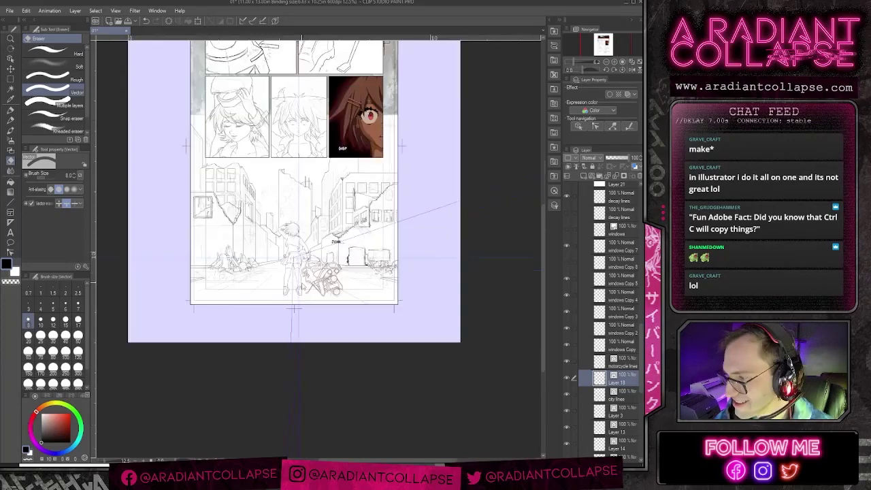
scroll(294, 309, "up", 2)
scroll(596, 361, "down", 5)
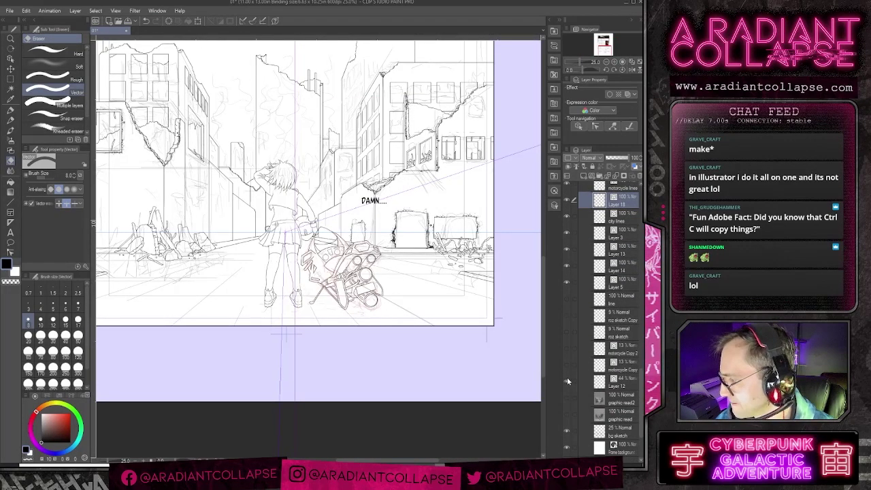
left_click(566, 432)
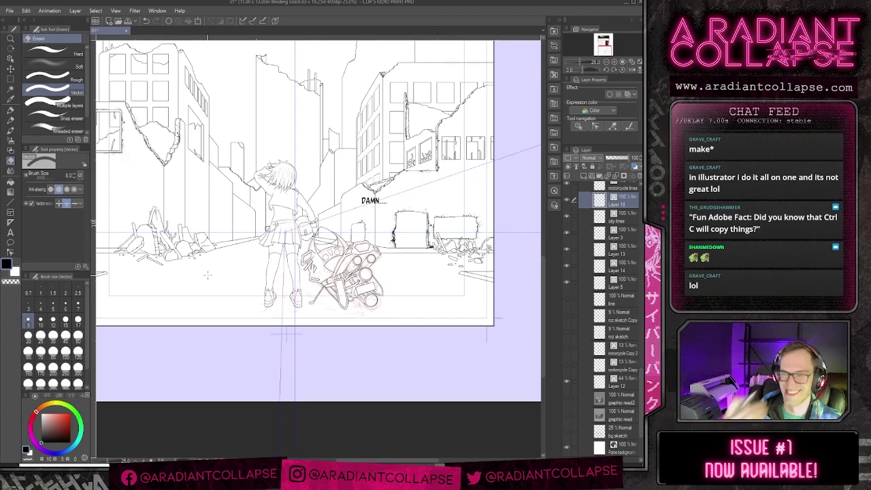
left_click_drag(208, 283, 200, 337)
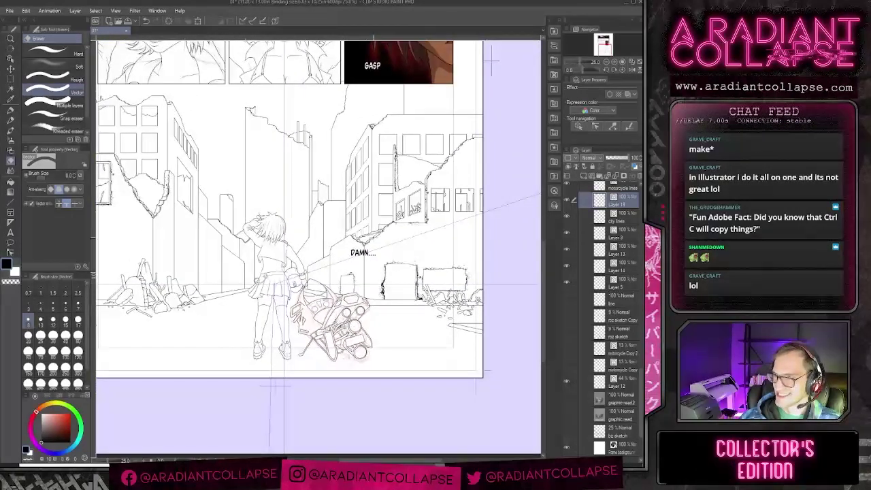
Step: Toggle the graphic read2 layer on and off to compare its grey values with the bottom panel's line art
left_click(567, 399)
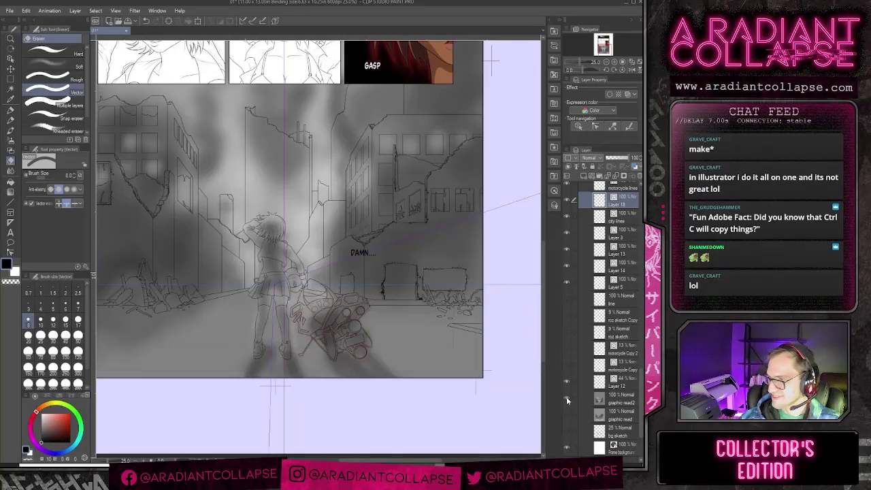
left_click(567, 399)
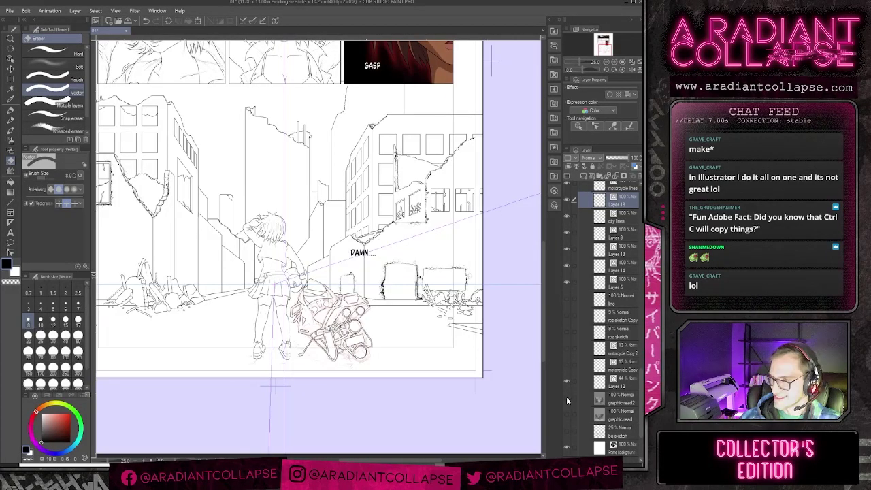
key("ctrl+minus")
left_click(567, 400)
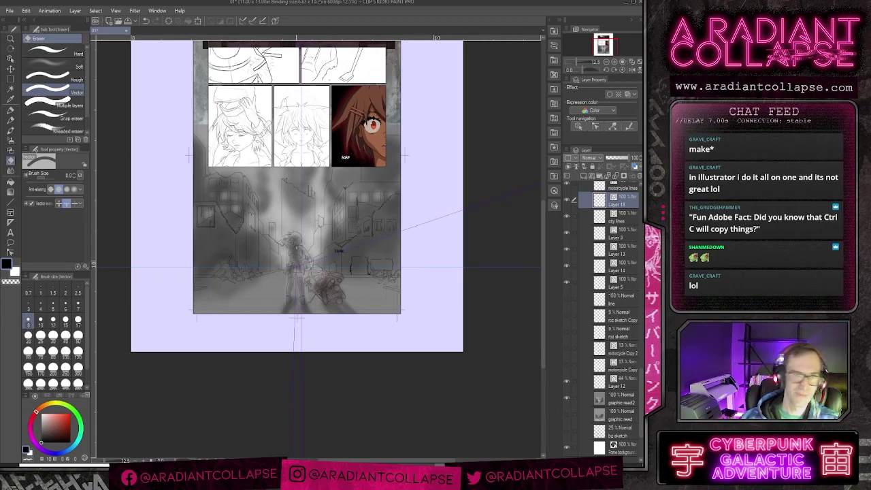
scroll(418, 294, "up", 2)
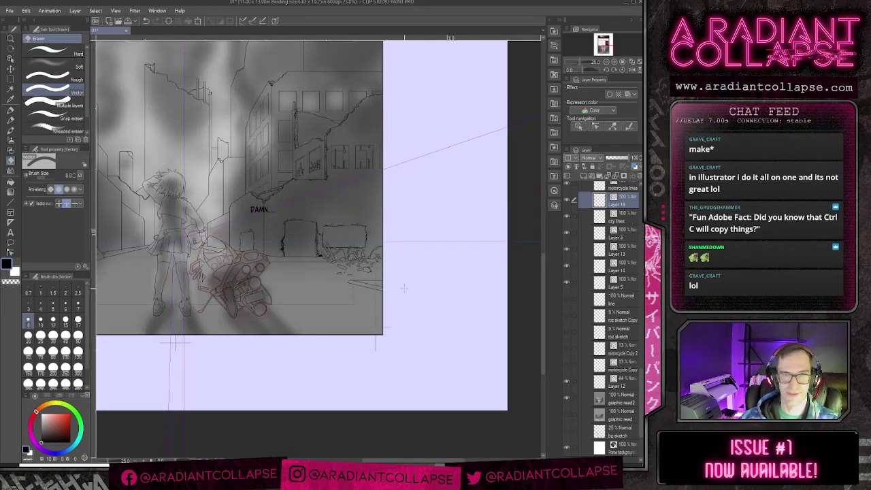
left_click_drag(202, 221, 414, 244)
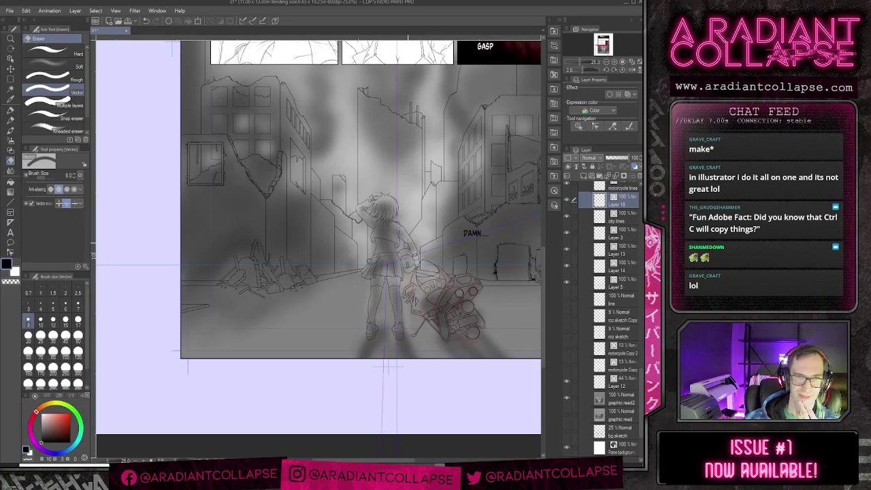
left_click(566, 397)
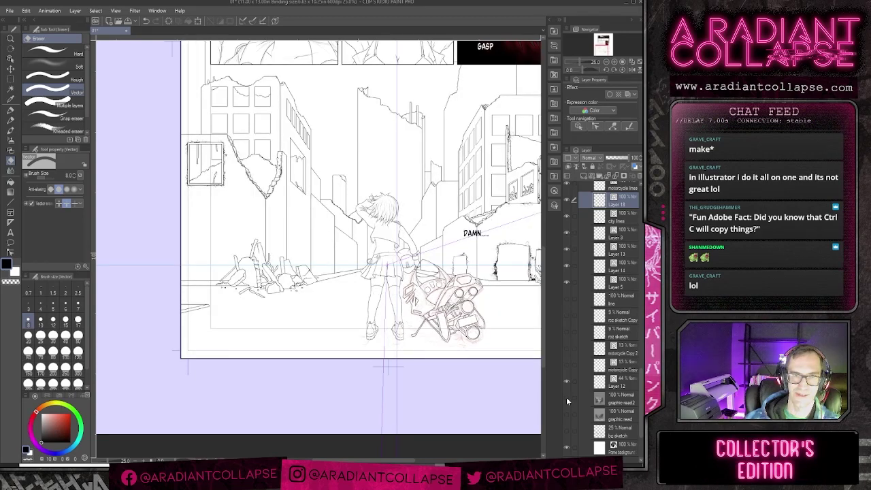
left_click(566, 397)
left_click(567, 397)
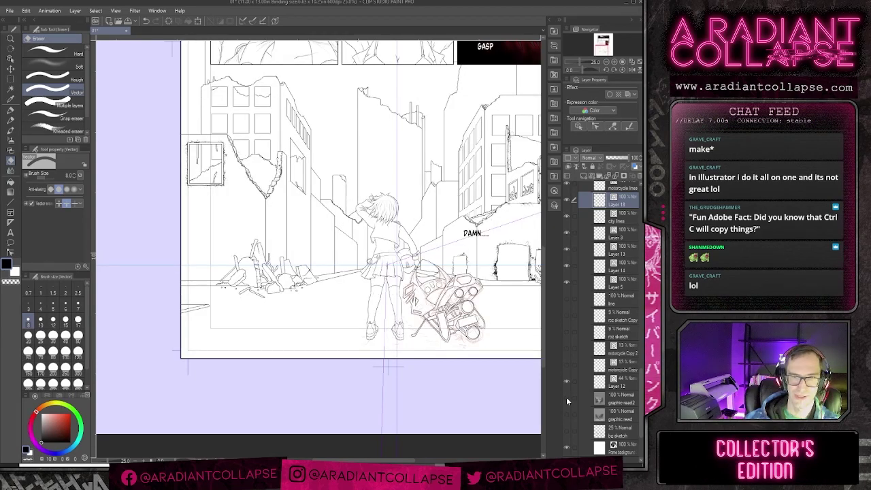
Step: Pick the very dark brown from the top panel's artwork as the drawing colour
scroll(344, 300, "down", 2)
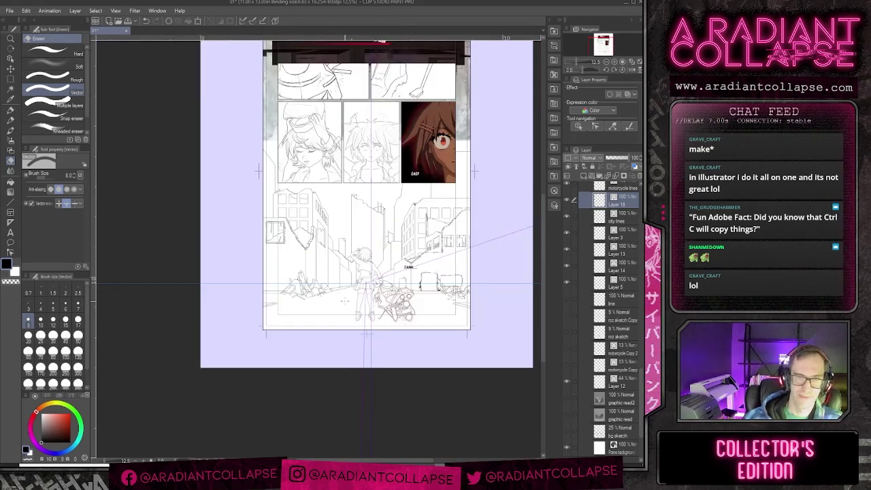
left_click_drag(359, 130, 358, 223)
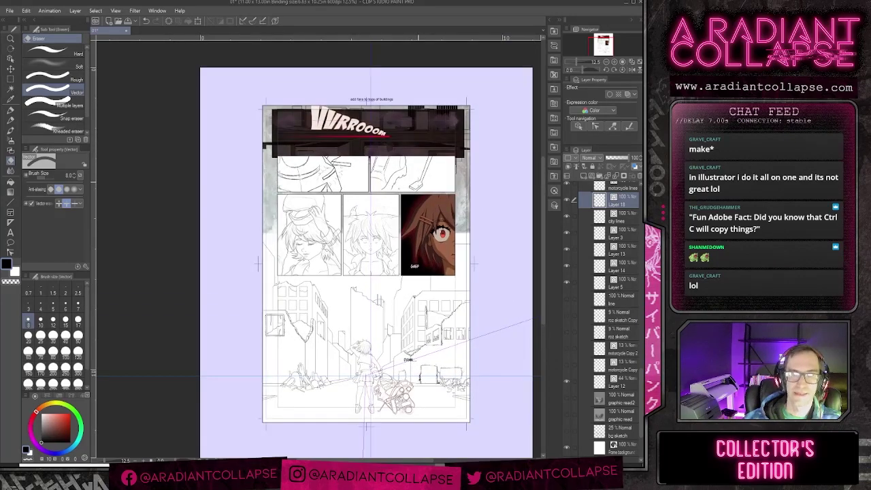
key("p")
key("alt")
scroll(417, 133, "up", 4)
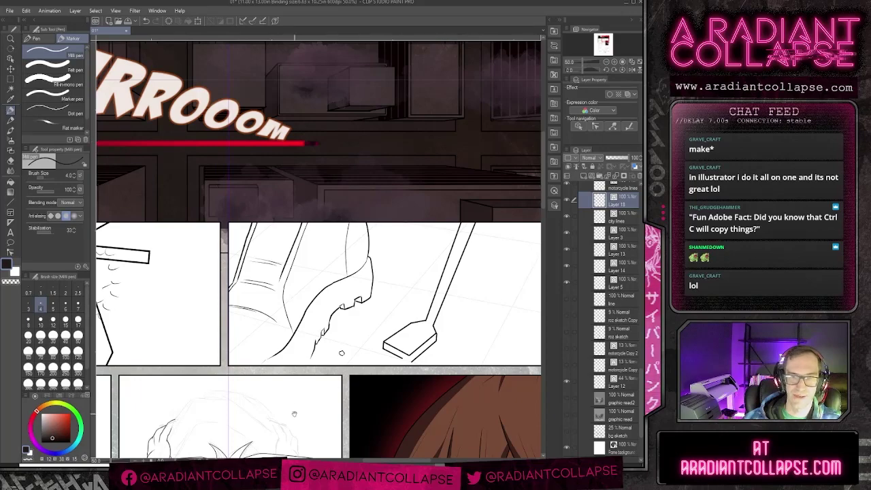
Step: Create a new raster layer directly above the line layer and name it bg
scroll(296, 414, "down", 2)
scroll(304, 347, "down", 2)
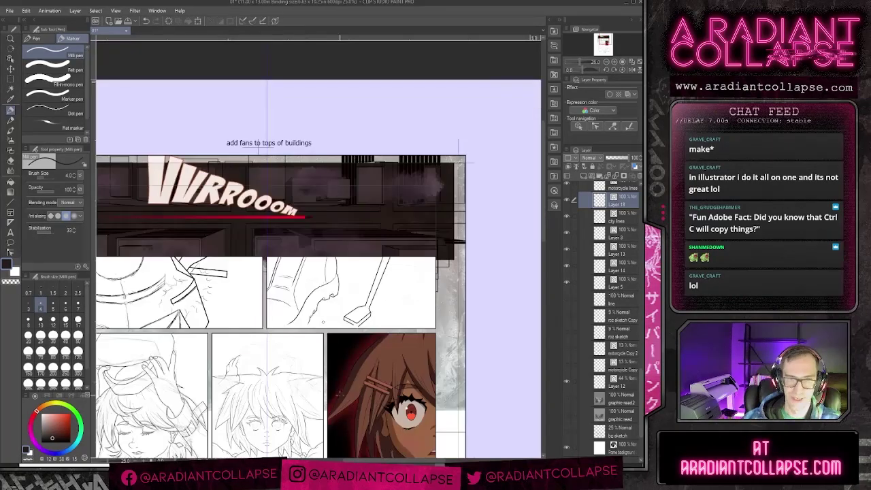
scroll(354, 340, "down", 6)
left_click_drag(375, 294, 315, 304)
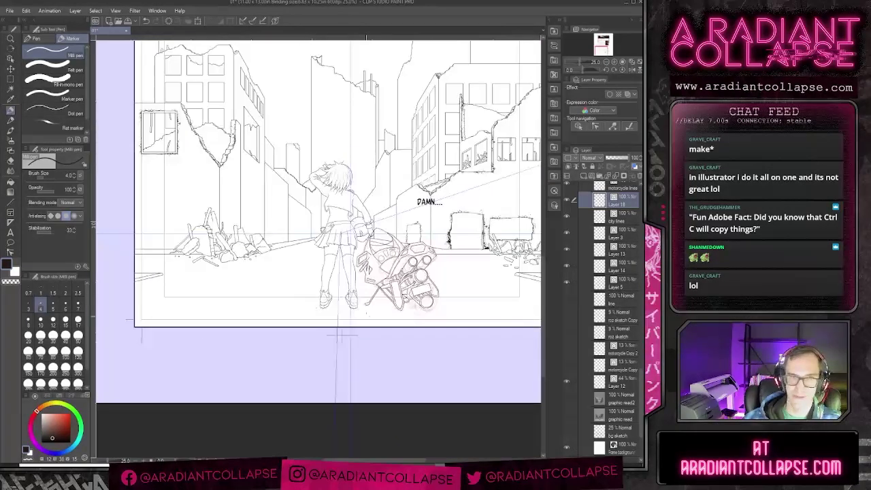
scroll(624, 368, "down", 1)
left_click(624, 296)
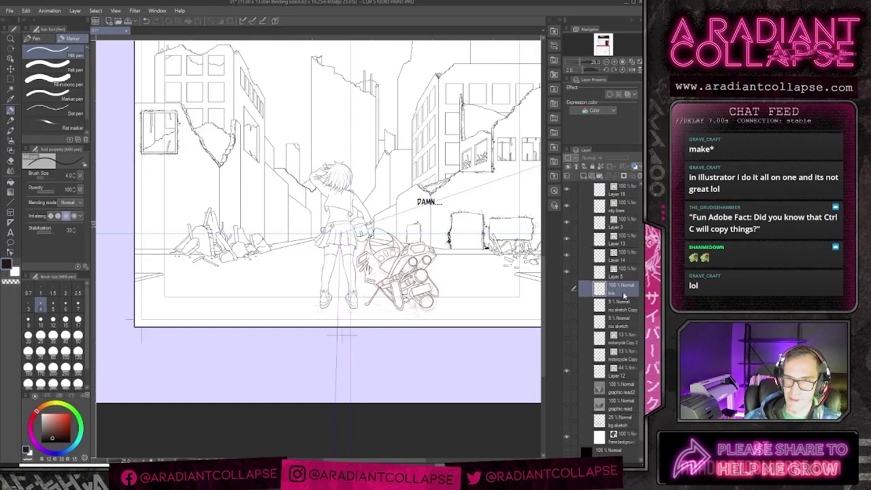
left_click(583, 175)
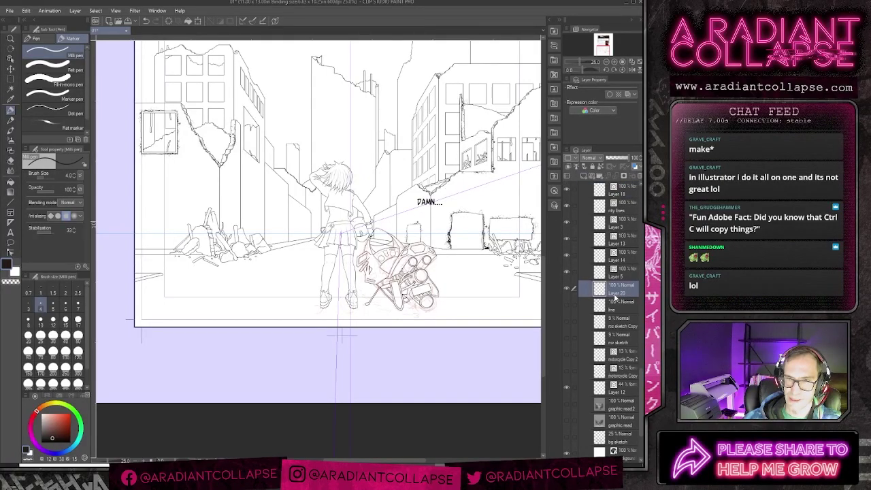
Step: Fill the bottom panel's street ground with the very dark brown on the bg layer
key("g")
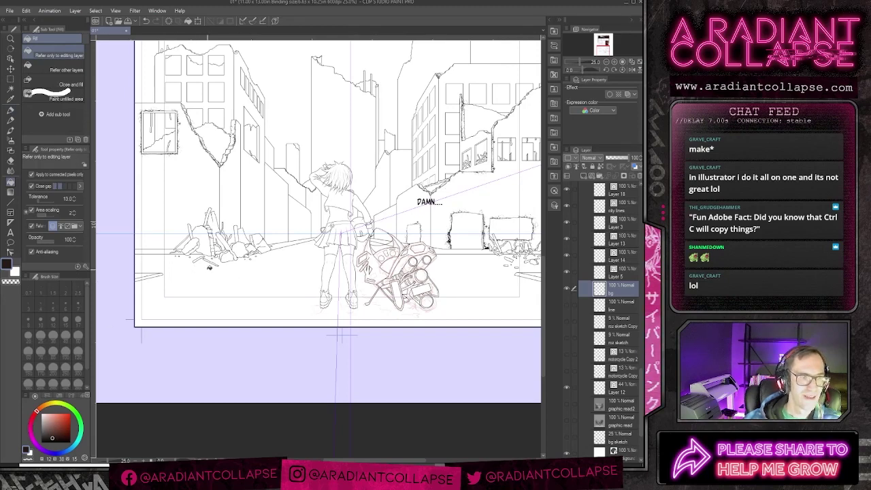
left_click(220, 281)
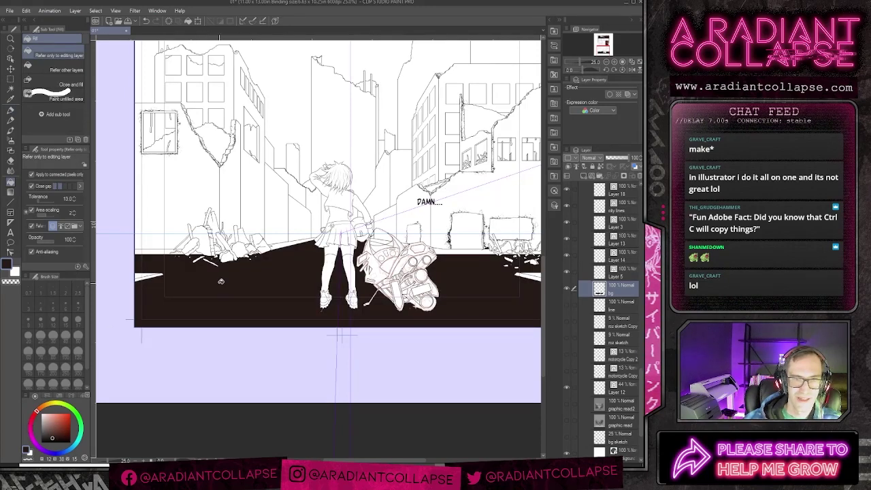
key("ctrl+z")
left_click(290, 281)
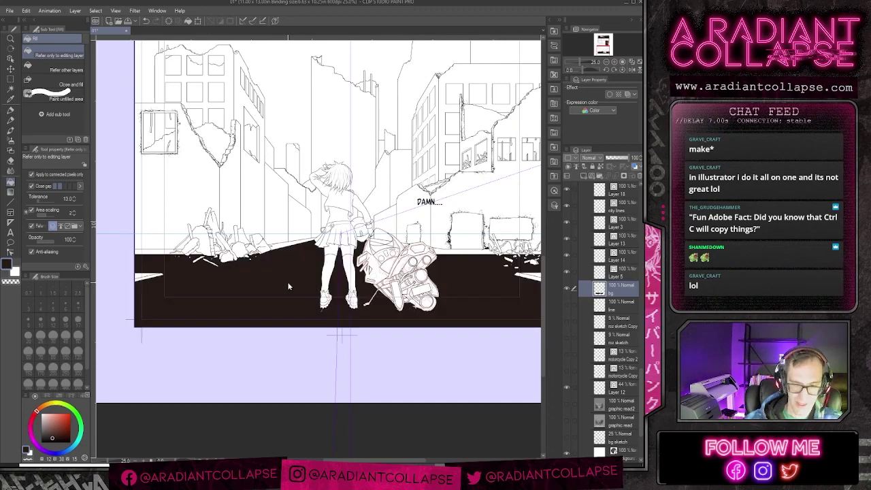
Step: Add a new raster layer between the bg layer and the line layer
key("ctrl+minus")
key("k")
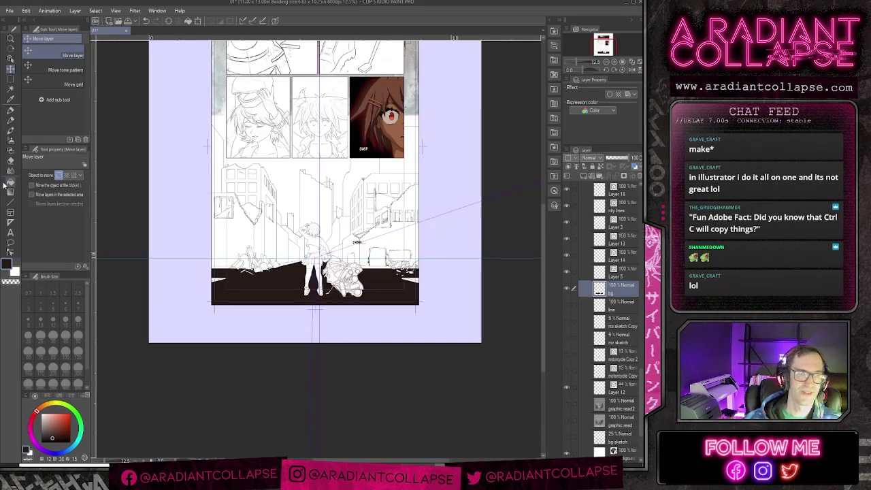
left_click(11, 79)
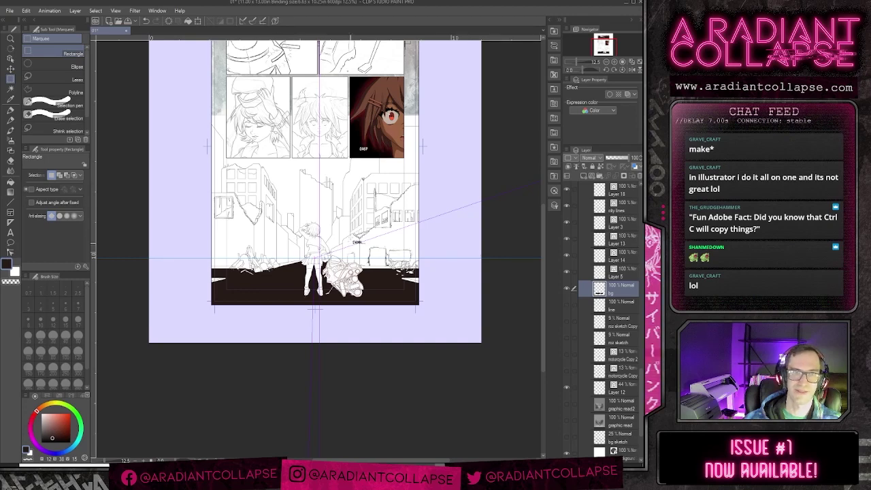
left_click(627, 311)
key("ctrl+shift+n")
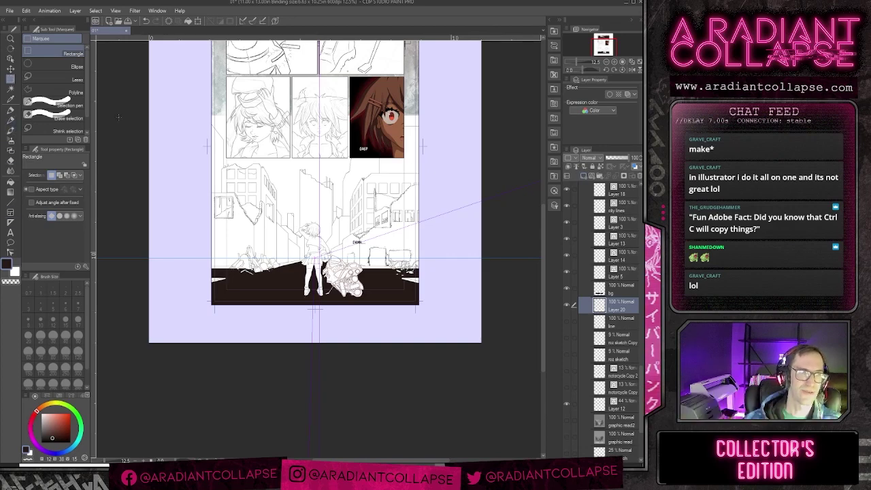
Step: Sample a dark purplish tone from the top panel's artwork as the drawing colour
key("ctrl+0")
key("b")
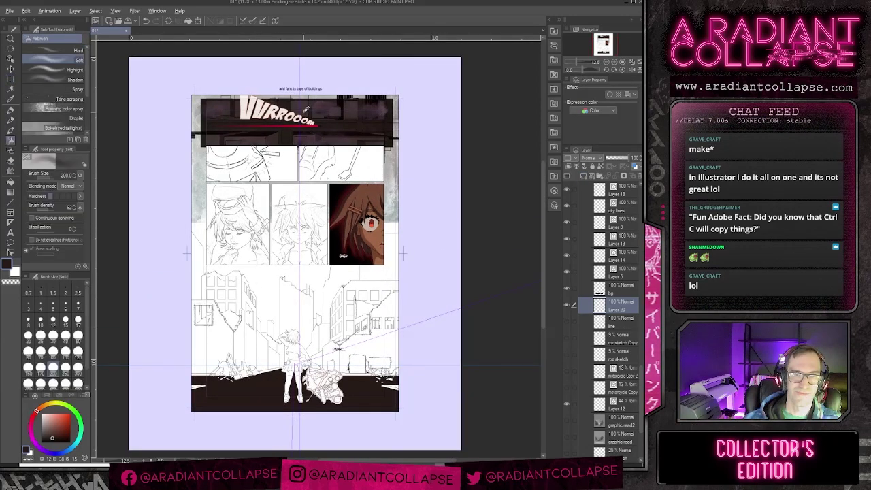
left_click(306, 109, "alt")
left_click_drag(252, 293, 268, 220)
mouse_move(222, 96)
left_mouse_down()
mouse_move(223, 120)
mouse_move(189, 173)
left_mouse_up()
Step: Marquee-select the whole comic page, turn off multi-layer referencing for the fill, and flood Layer 20 with the dark purplish tone
left_click(11, 70)
left_click(11, 79)
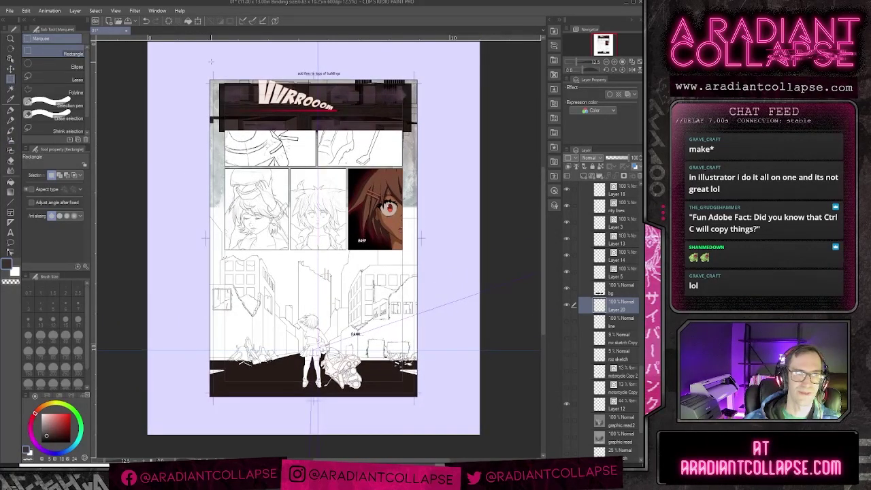
left_click_drag(203, 71, 436, 409)
key("g")
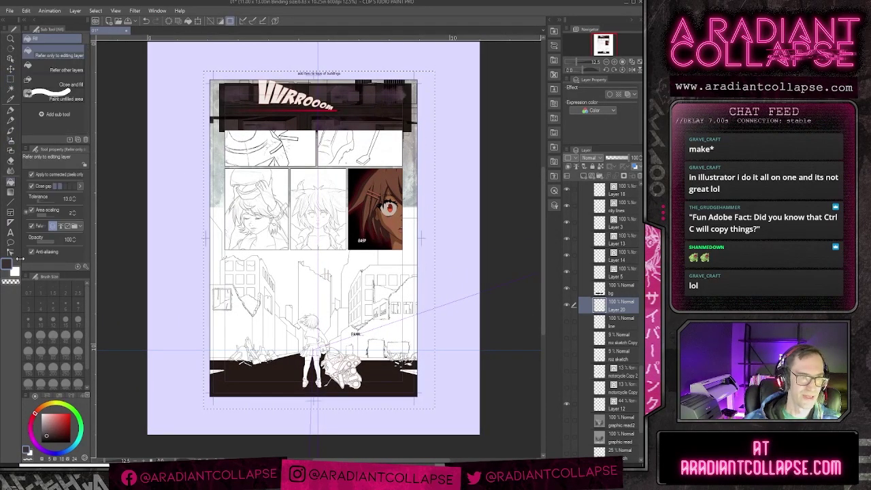
left_click(32, 226)
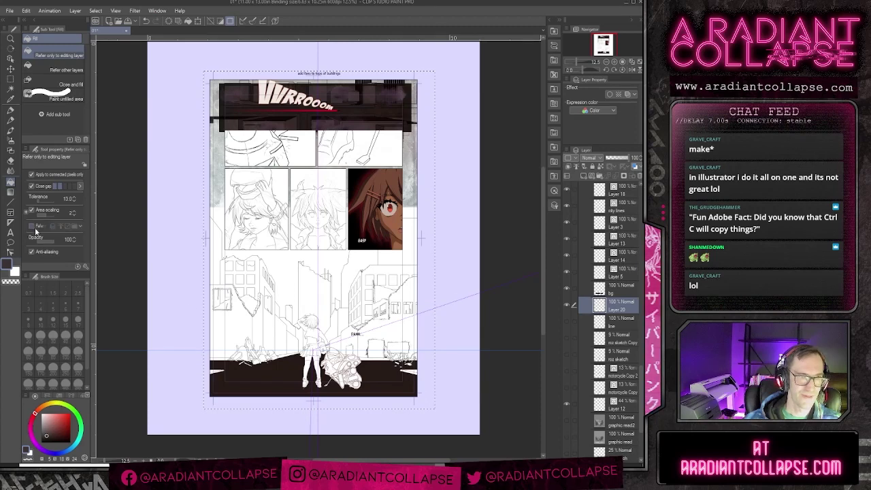
left_click(265, 325)
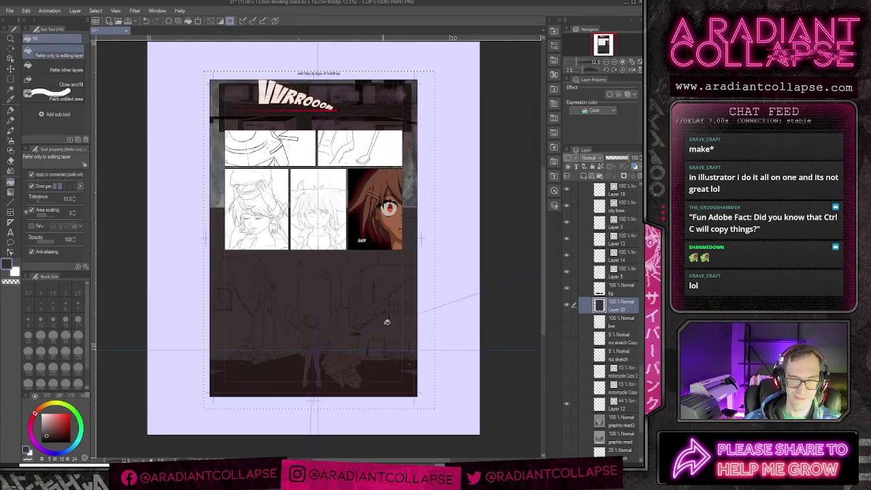
Step: Compare the bottom panel's dark base fill with the building and shadow tones in the top panel
left_click_drag(394, 354, 404, 268)
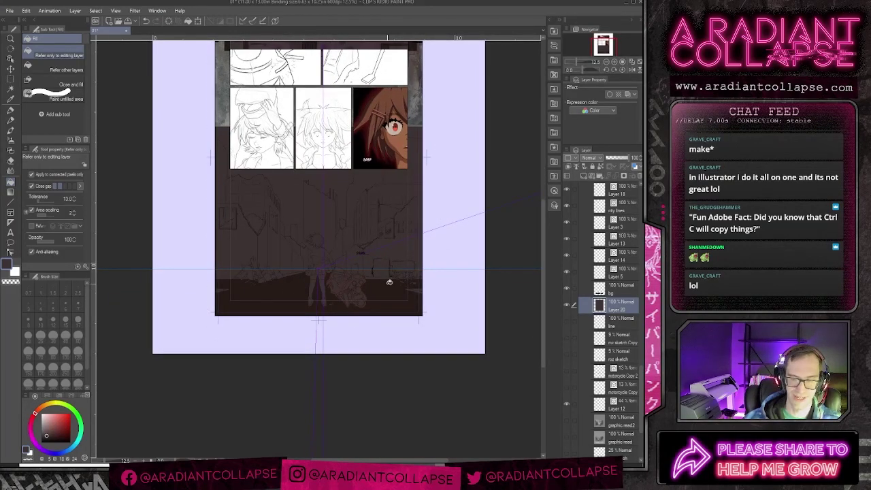
scroll(389, 285, "up", 2)
left_click_drag(322, 255, 453, 329)
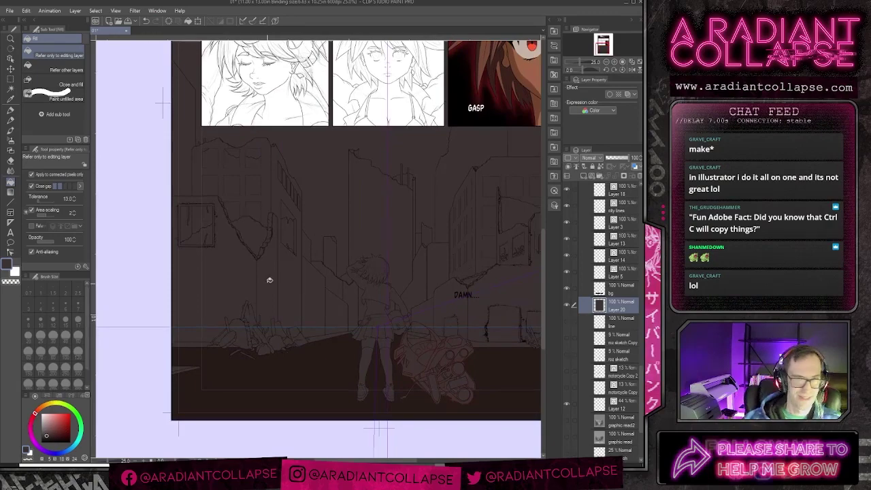
scroll(409, 190, "up", 3)
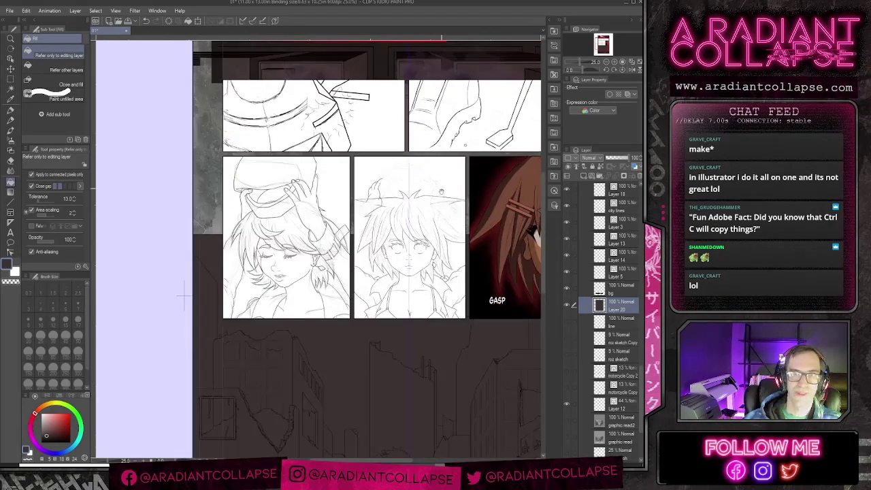
scroll(441, 191, "up", 2)
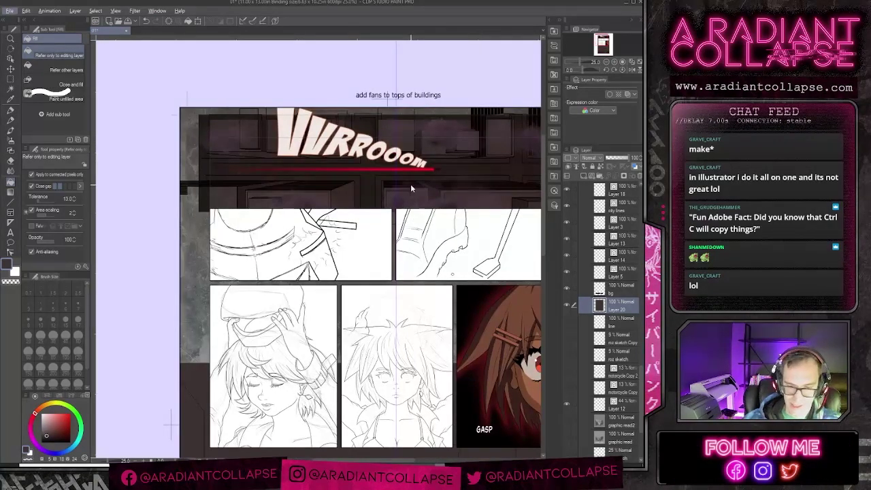
scroll(411, 189, "up", 3)
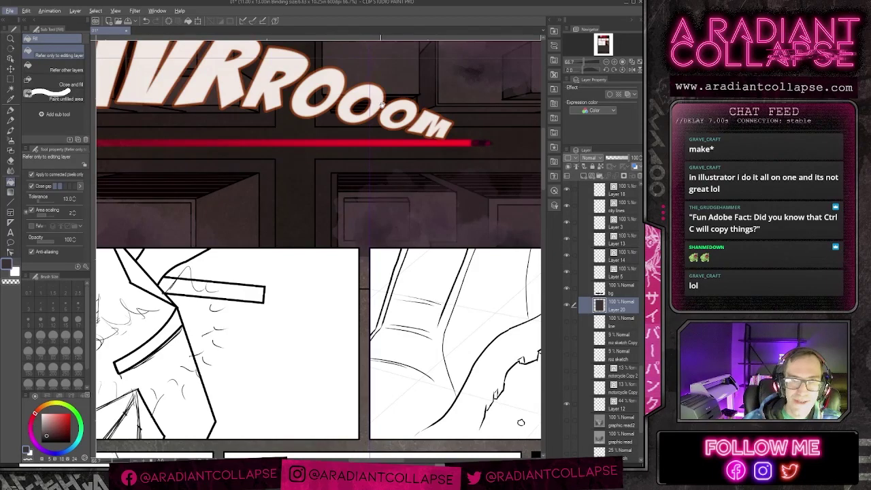
scroll(382, 104, "up", 1)
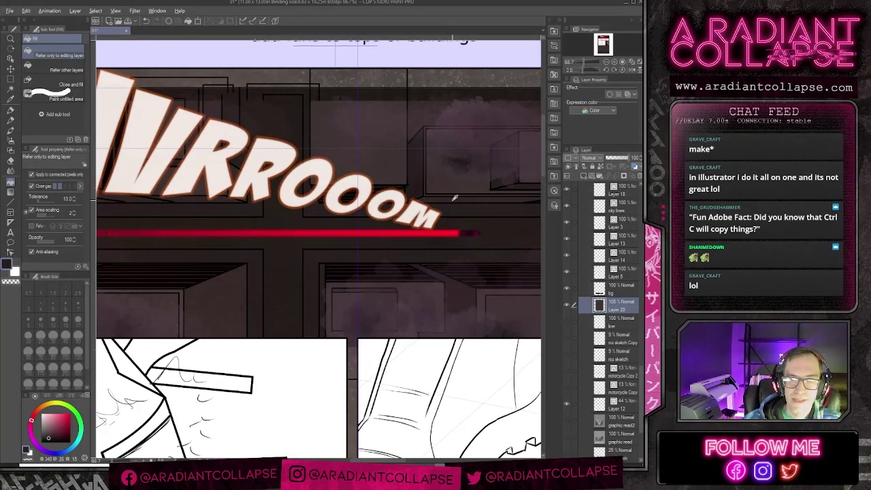
scroll(455, 197, "down", 2)
scroll(372, 116, "down", 3)
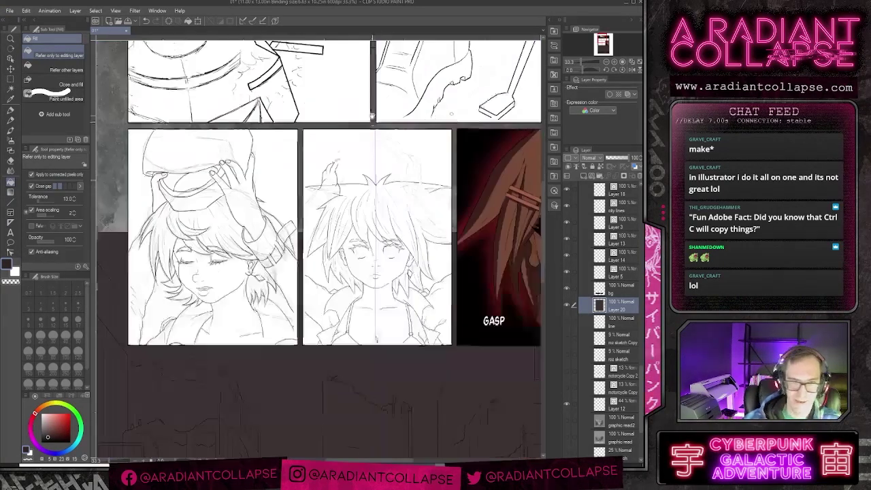
scroll(340, 204, "down", 3)
scroll(361, 247, "down", 3)
Step: Move the graphic read2 layer to the top of the bottom folder and preview its greyscale lighting over the panel
left_click(610, 421)
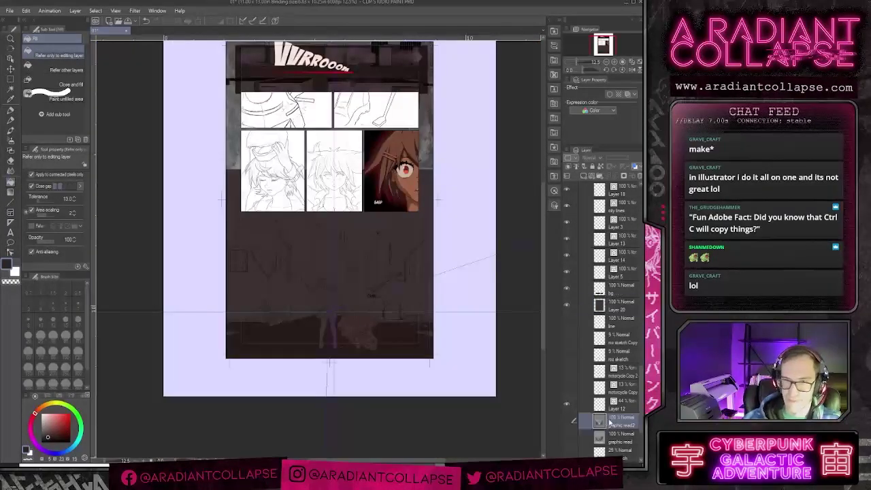
left_click_drag(610, 422, 616, 269)
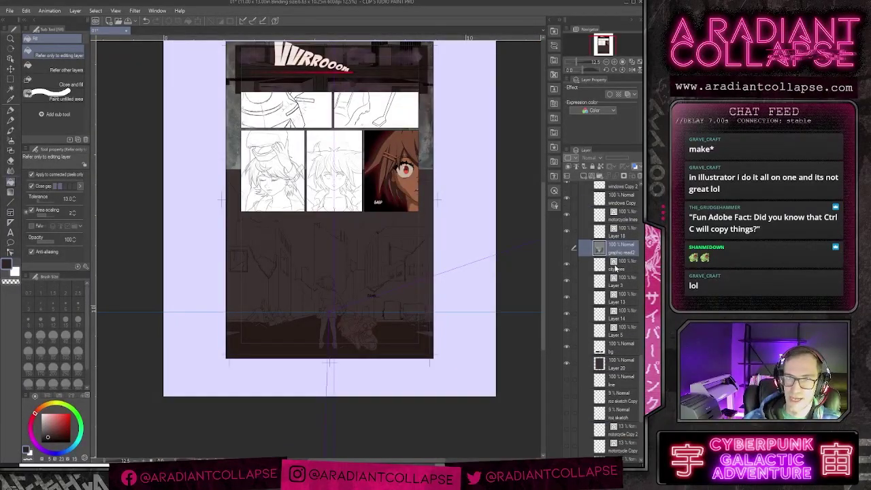
scroll(616, 269, "up", 3)
left_click_drag(620, 383, 615, 212)
scroll(619, 245, "up", 3)
left_click_drag(619, 315, 616, 213)
left_click(565, 217)
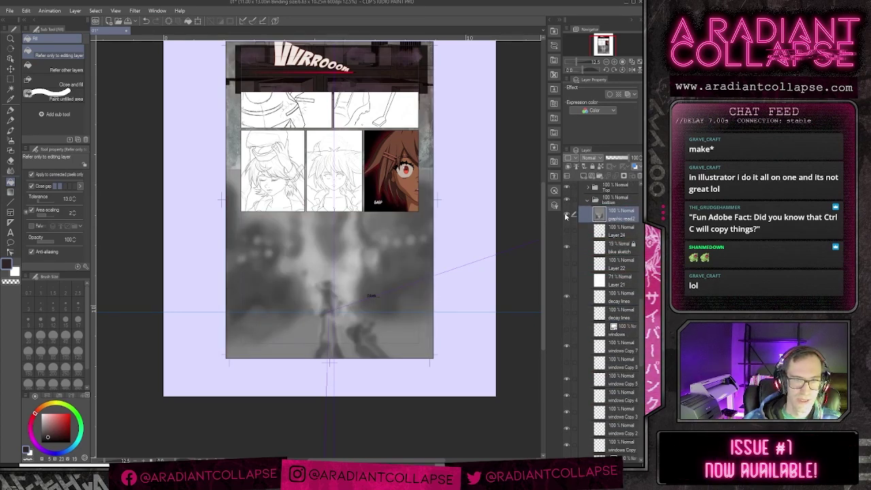
left_click(565, 216)
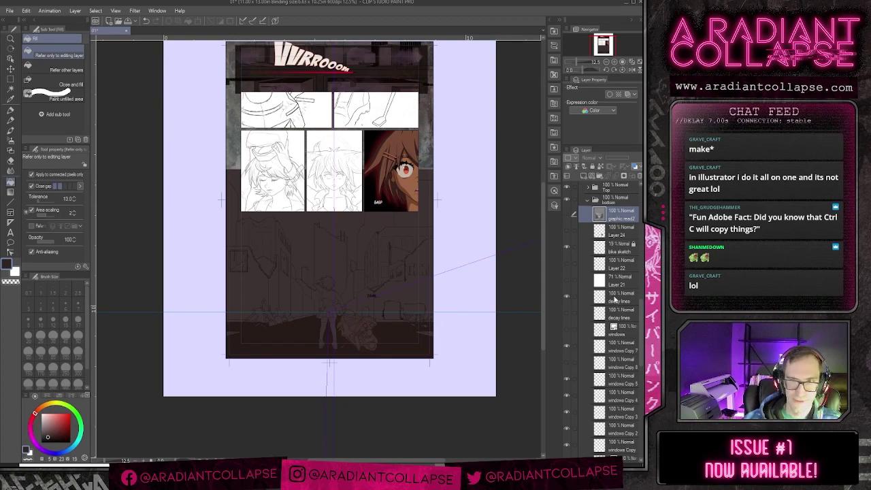
Step: Place the graphic read2 layer between Layer 5 and bg, preview it beneath the line art, and hide it again
left_click_drag(614, 220, 622, 421)
scroll(623, 413, "down", 4)
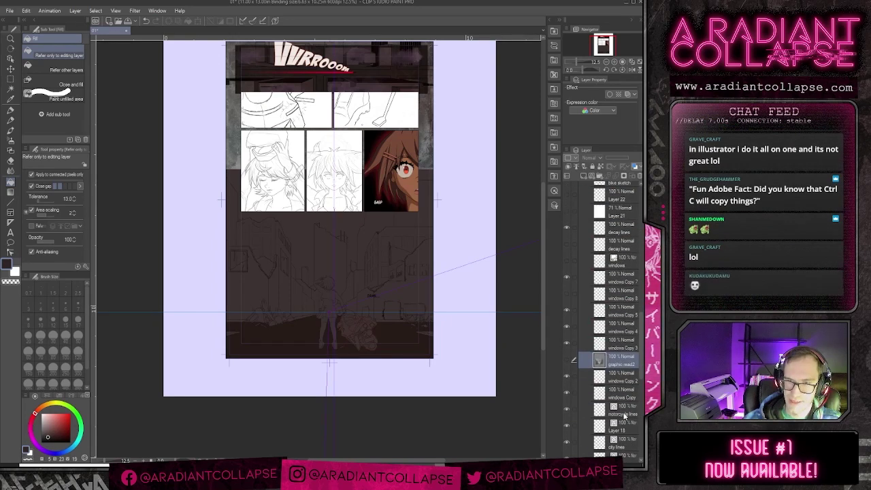
left_click_drag(604, 234, 570, 387)
left_click(568, 384)
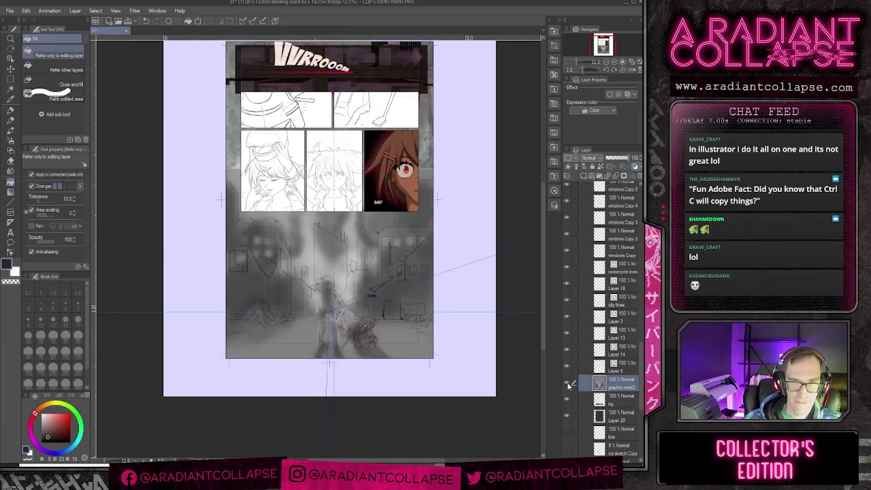
left_click(568, 384)
Step: Sample a darker brown from the top panel's buildings as the drawing colour for the bottom panel
left_click_drag(299, 64, 329, 218)
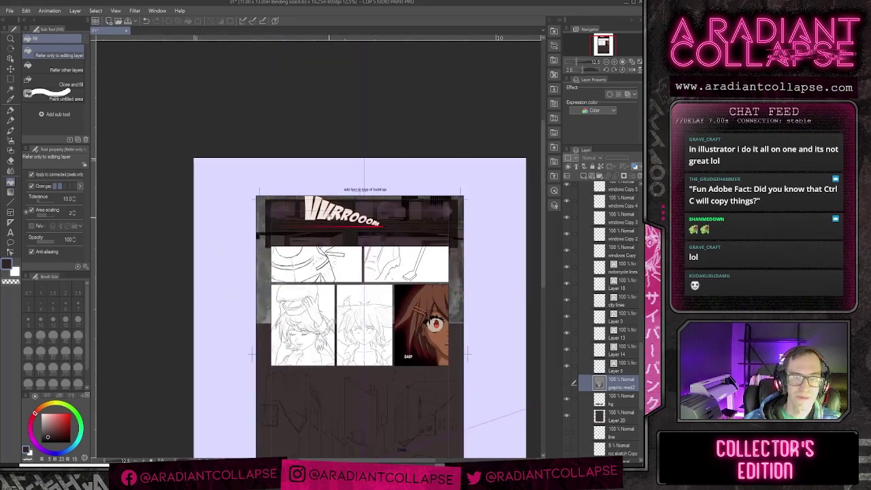
scroll(330, 218, "up", 5)
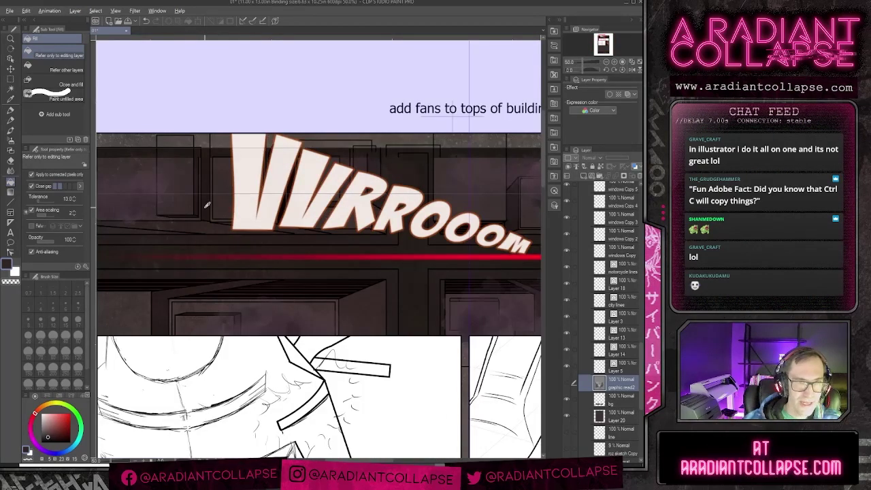
scroll(212, 220, "down", 5)
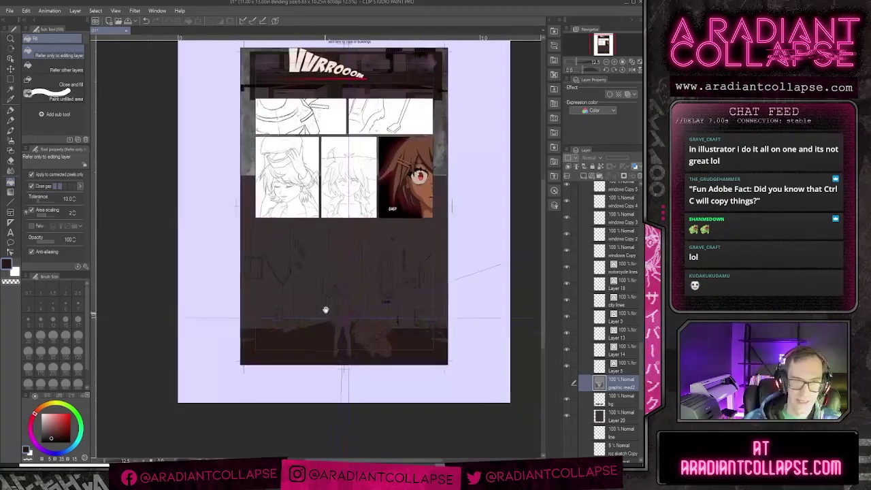
scroll(327, 309, "up", 3)
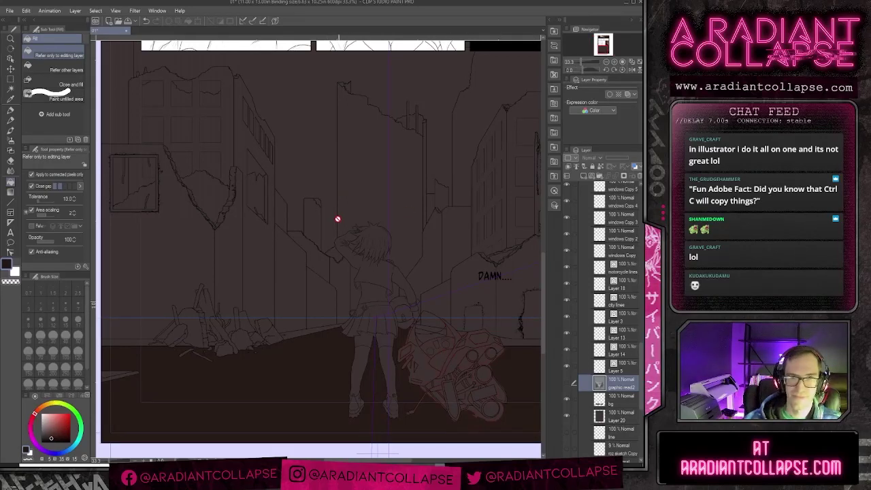
left_click_drag(369, 281, 380, 282)
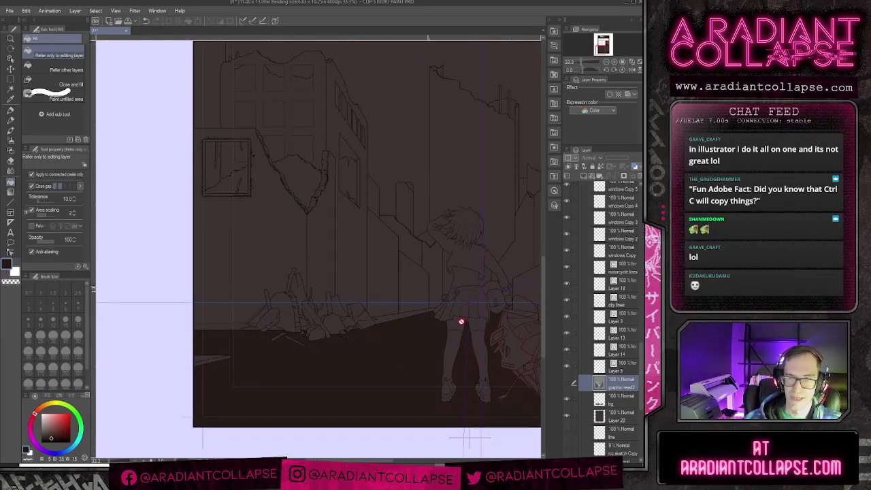
Step: Turn multi-layer referencing back on for filling the bg layer, and try a fill on the left ruined building's wall
left_click(608, 399)
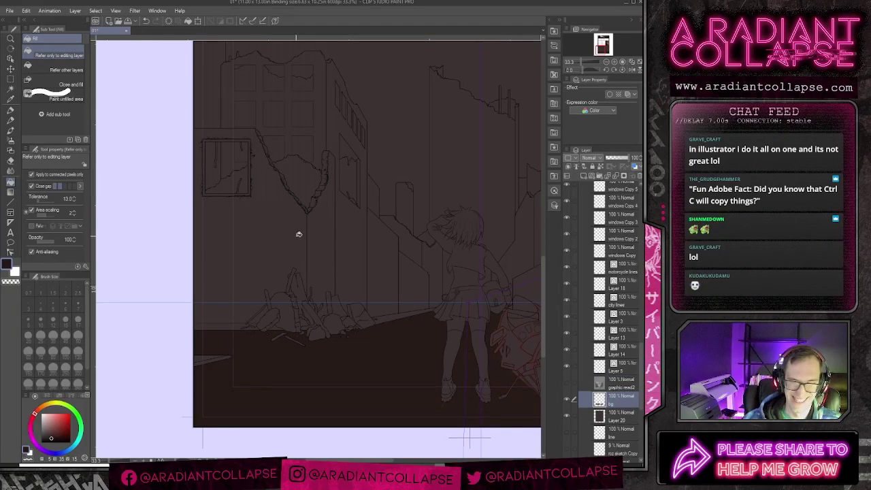
left_click(31, 226)
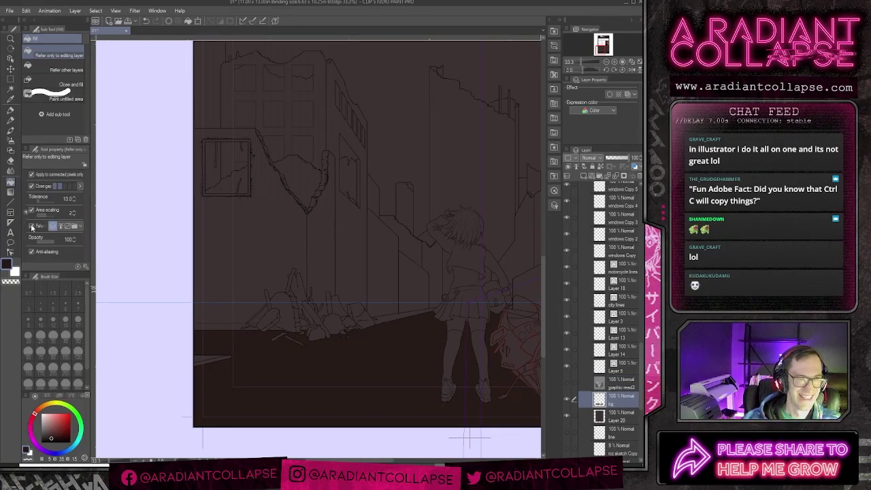
left_click(288, 249)
key("ctrl+z")
Step: Hide the visible decay lines layer and fill the left foreground building's wall with the dark brown on bg
scroll(601, 369, "up", 1)
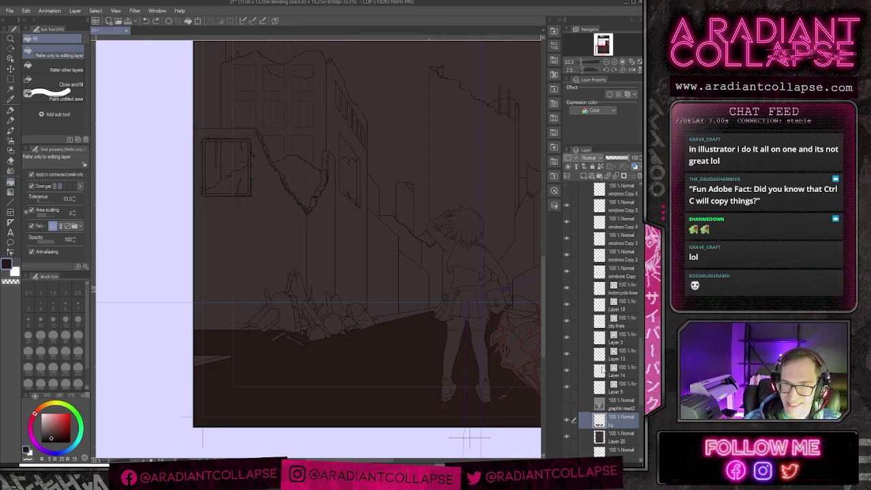
scroll(602, 370, "up", 5)
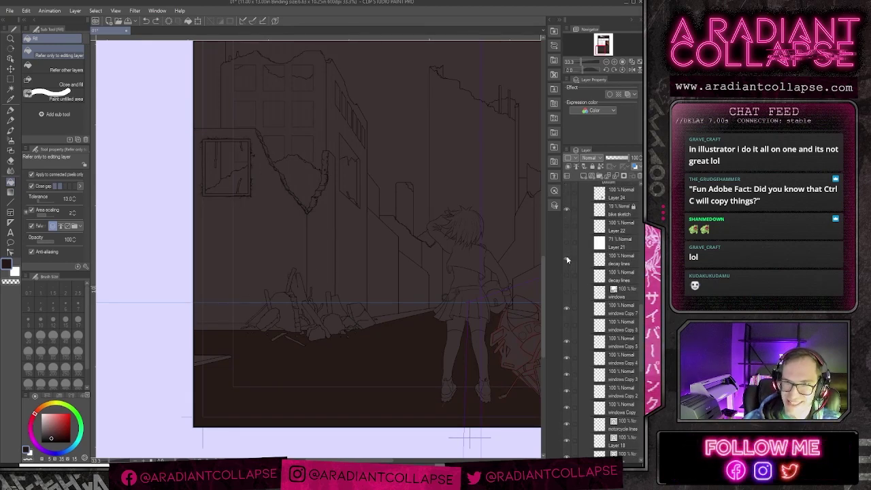
scroll(616, 396, "down", 4)
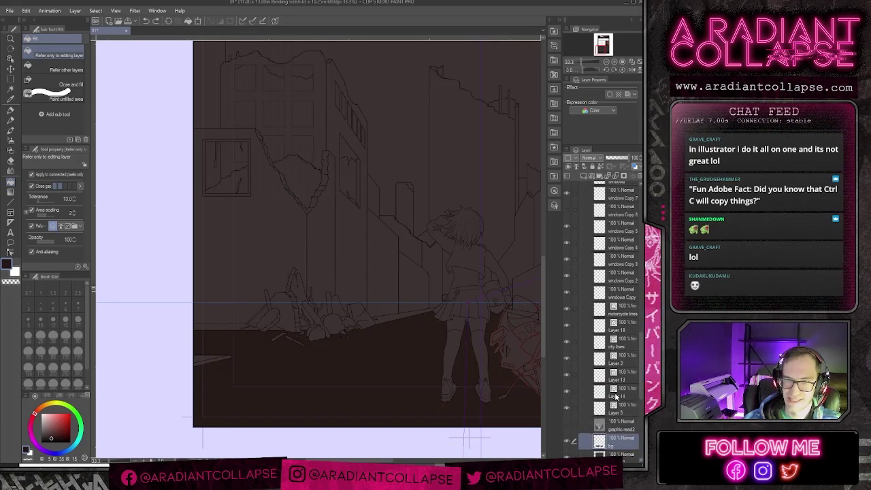
scroll(616, 396, "down", 4)
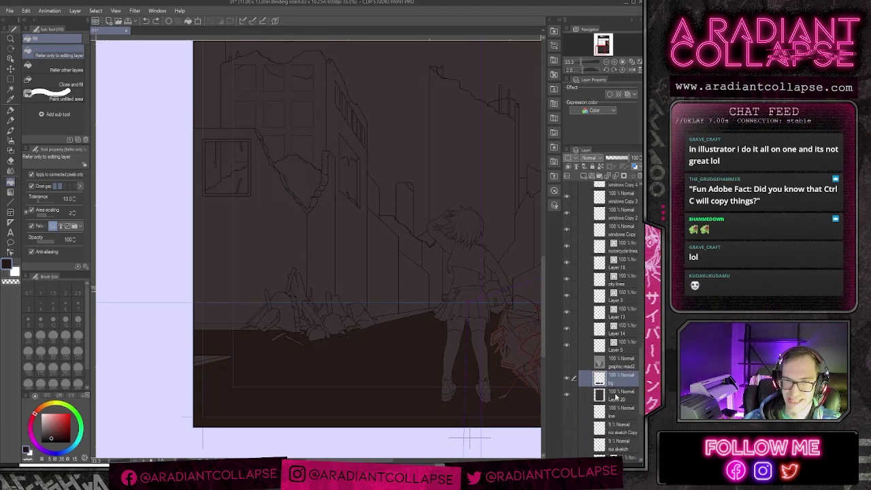
left_click(230, 256)
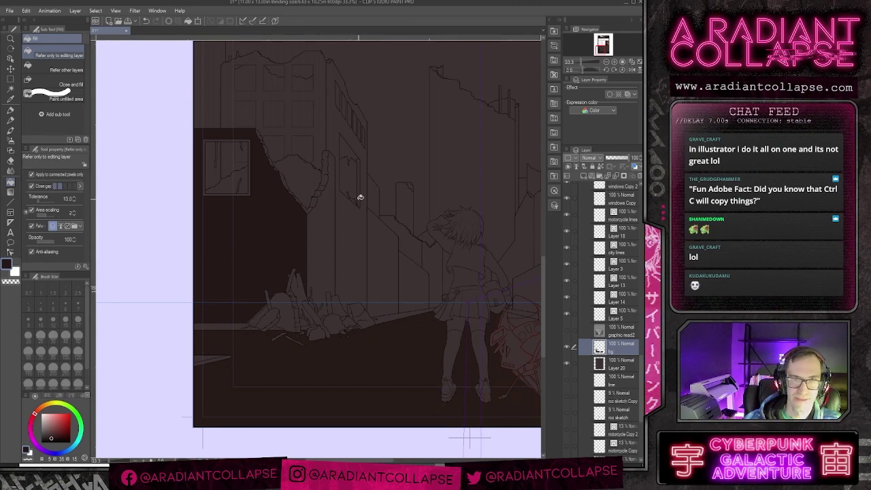
Step: Sample a dark brown, shift its hue towards red, and fill the curb strip at the foot of the left building
left_click(225, 352, "alt")
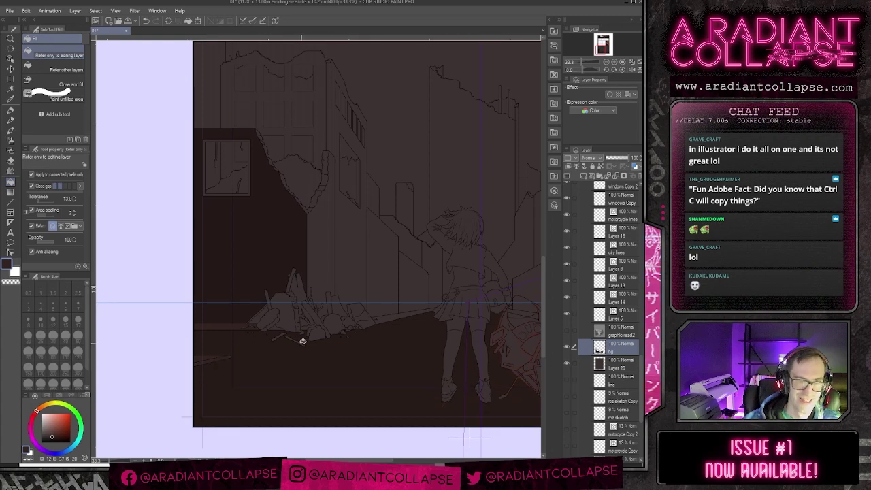
scroll(341, 324, "up", 1)
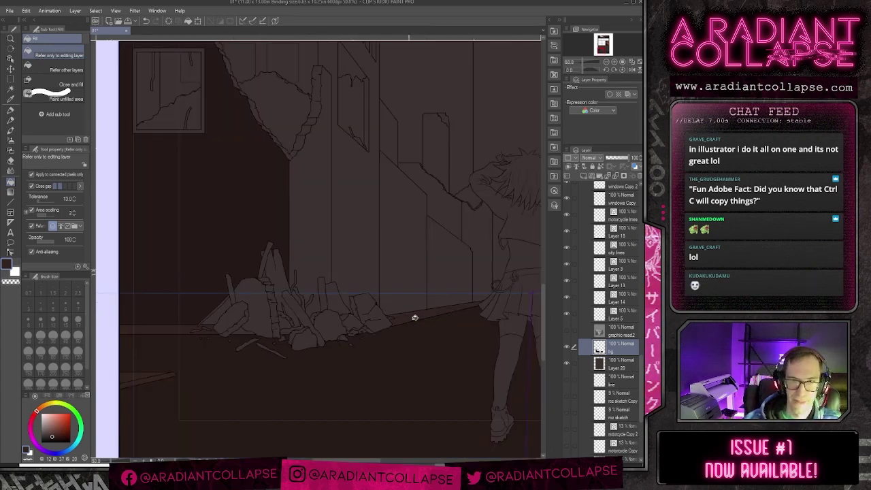
scroll(469, 341, "down", 1)
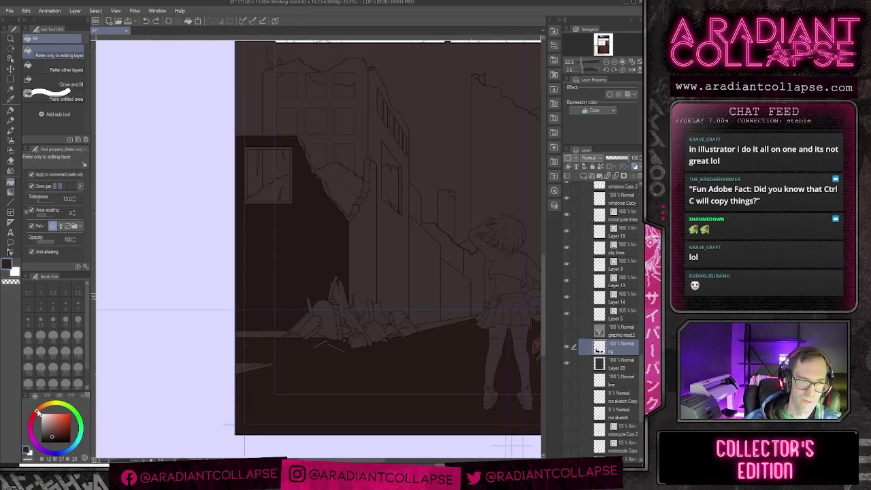
left_click_drag(37, 412, 34, 416)
left_click(266, 332)
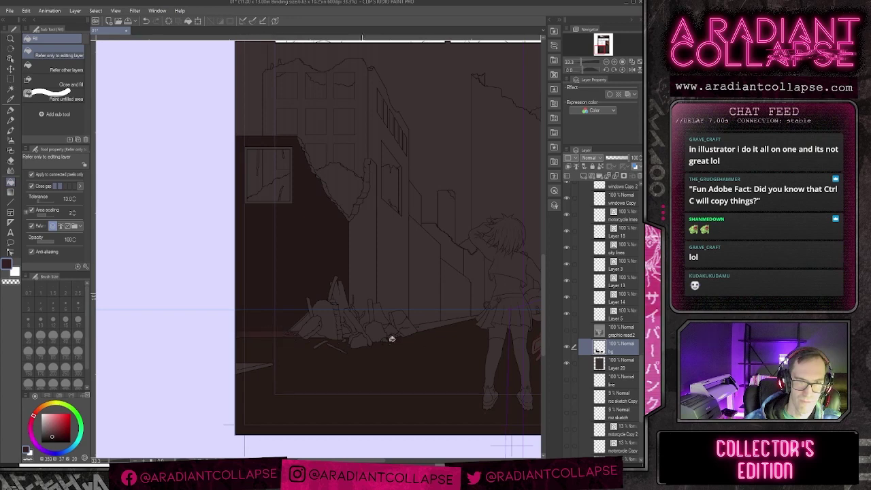
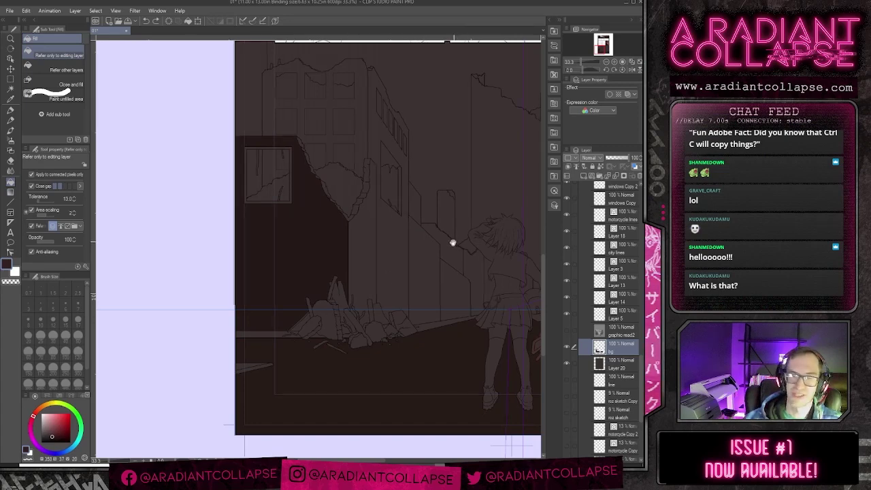
left_click_drag(453, 243, 387, 286)
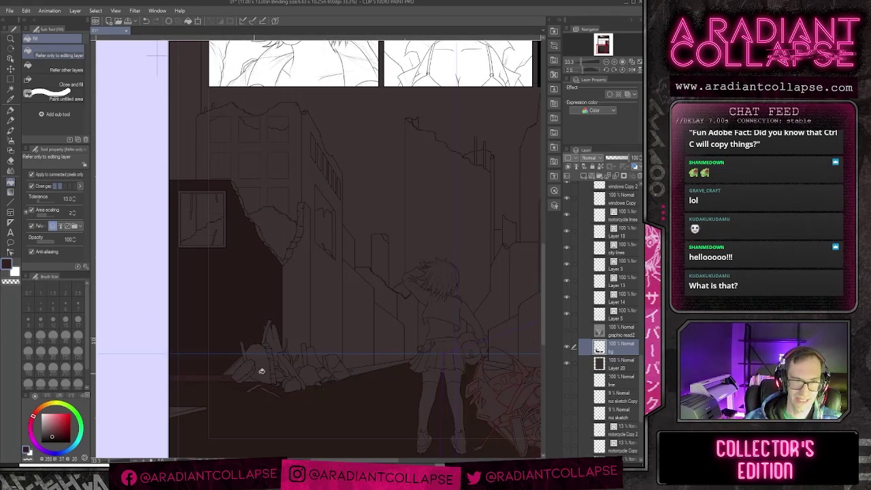
Step: Fill the curb beyond the rubble pile, and fill the left building's side wall with a lighter brown sampled from the top panel
left_click(355, 371)
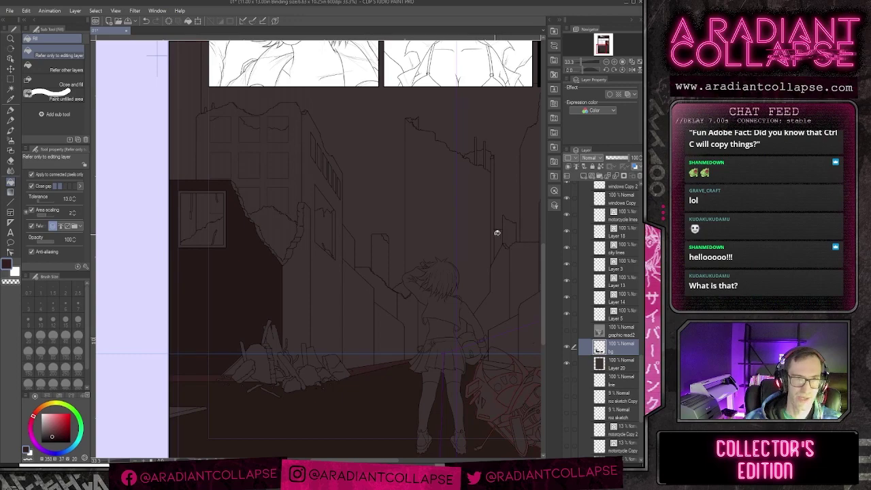
key("alt")
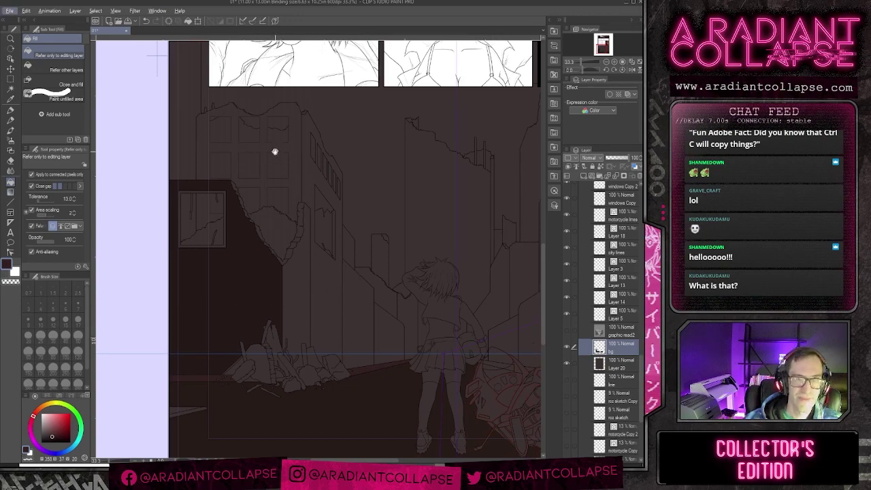
scroll(275, 151, "up", 6)
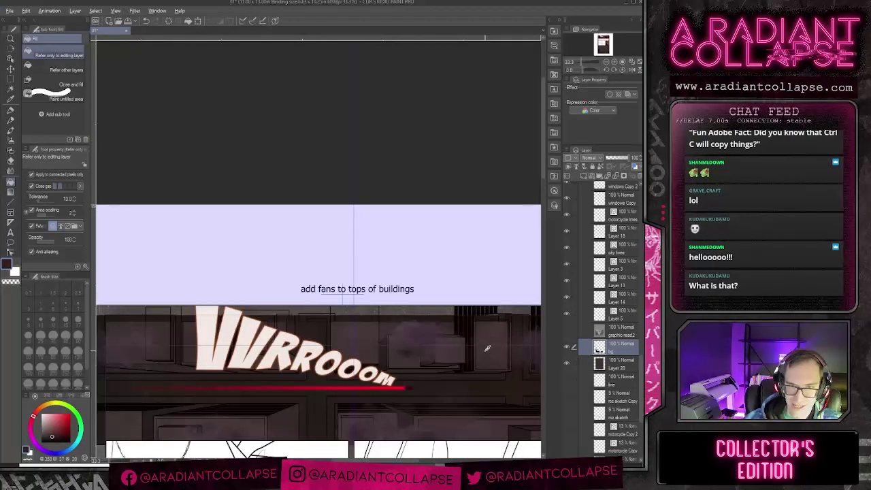
scroll(362, 338, "down", 8)
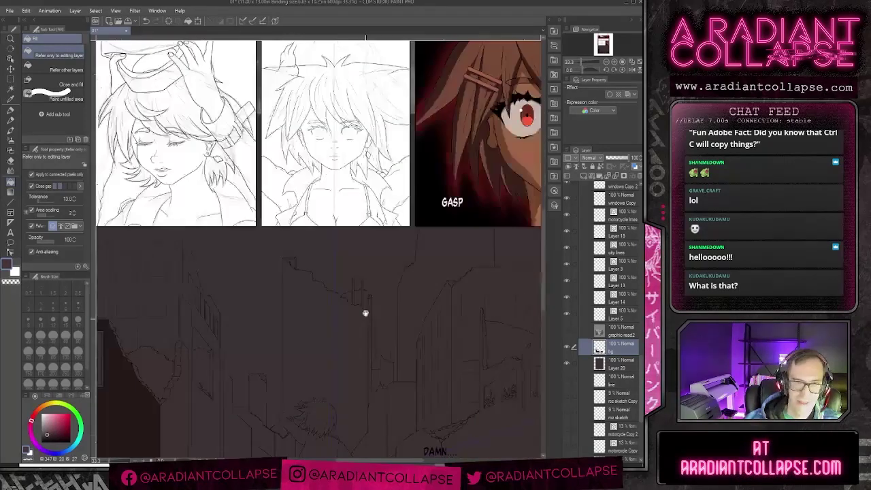
scroll(368, 292, "down", 5)
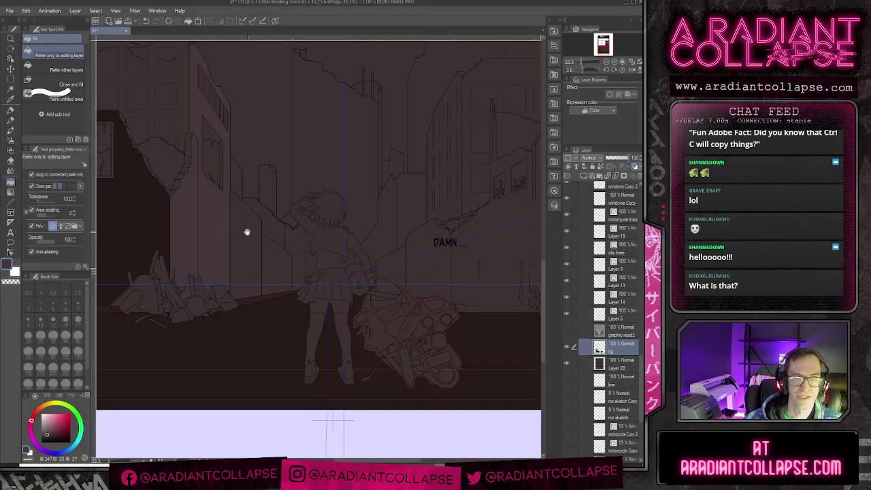
left_click_drag(247, 232, 269, 254)
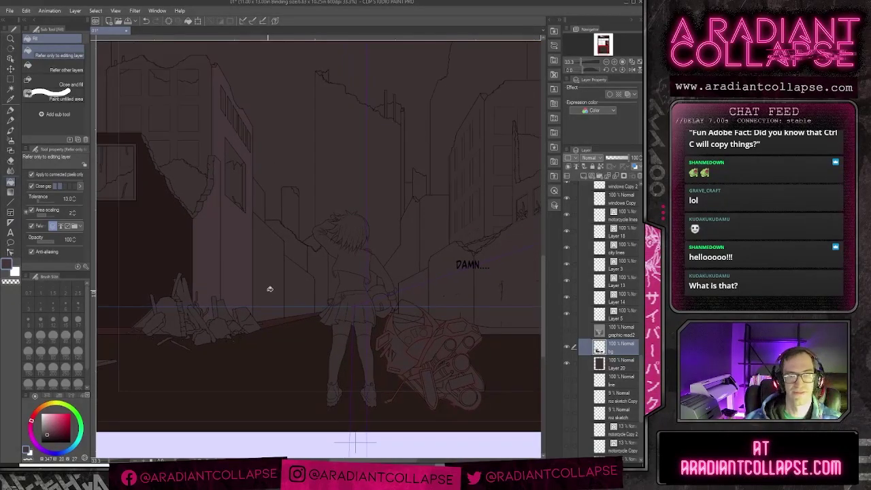
Step: Compare the bottom panel's flat colours with the graphic read2 value layer by showing it briefly and hiding it again
left_click(566, 333)
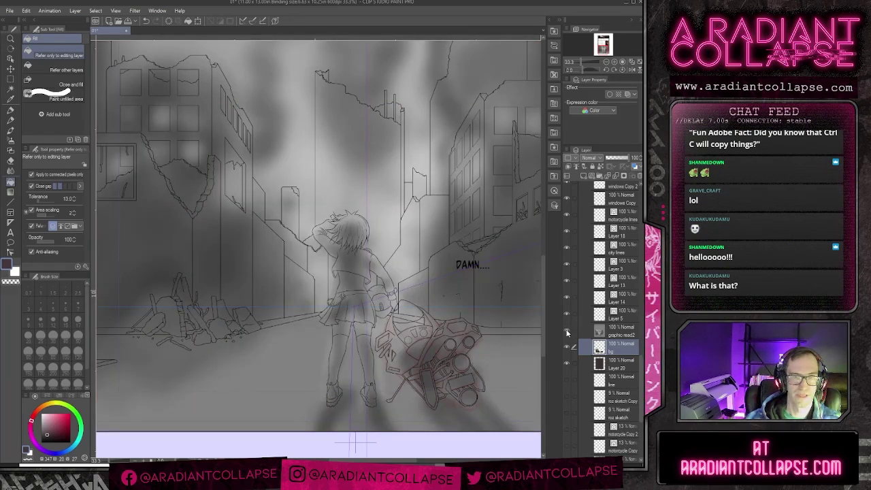
left_click(567, 332)
scroll(319, 202, "down", 1)
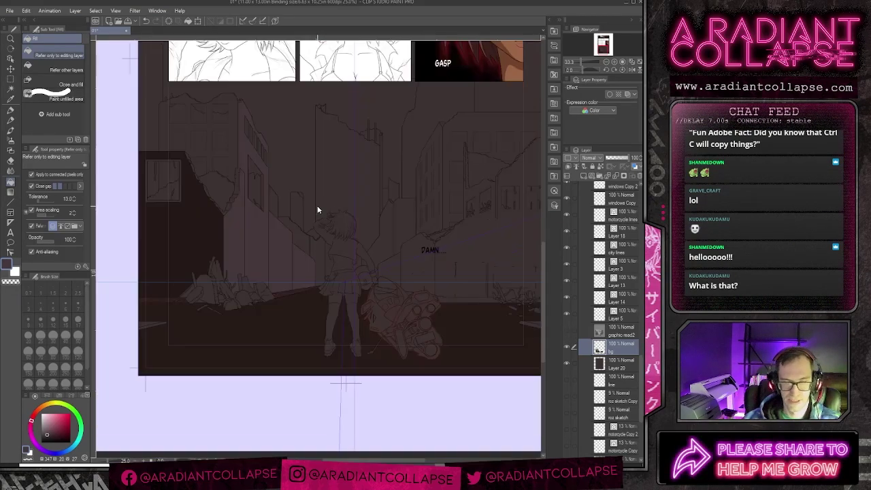
left_click_drag(306, 198, 365, 258)
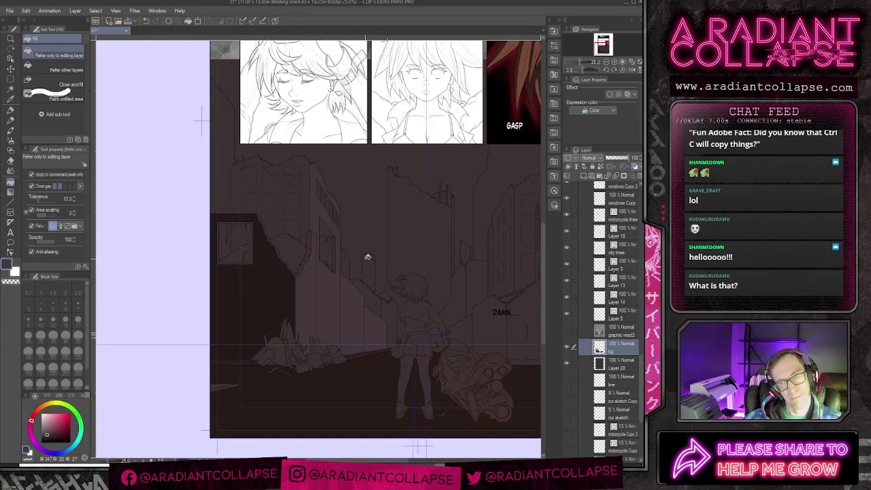
scroll(368, 257, "down", 1)
scroll(365, 259, "up", 1)
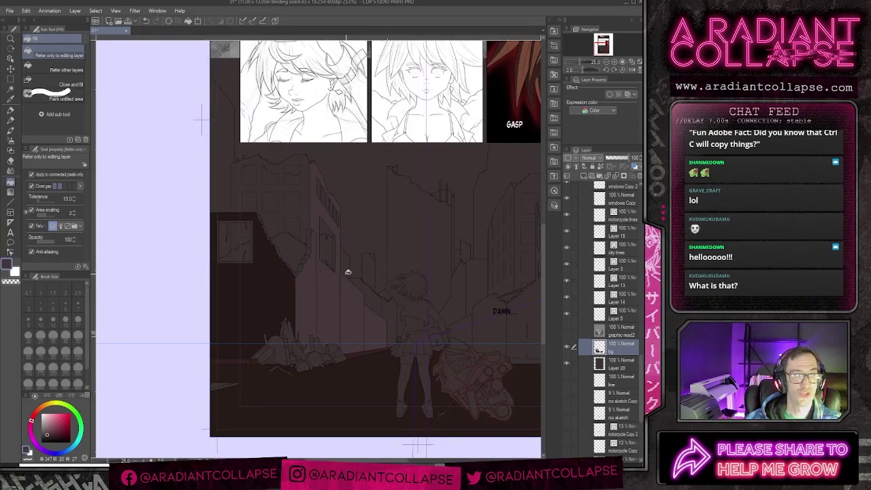
Step: Darken the sampled brown to a brightness of about 23 and refill the left building's side wall and the adjoining wall sections
scroll(345, 279, "up", 1)
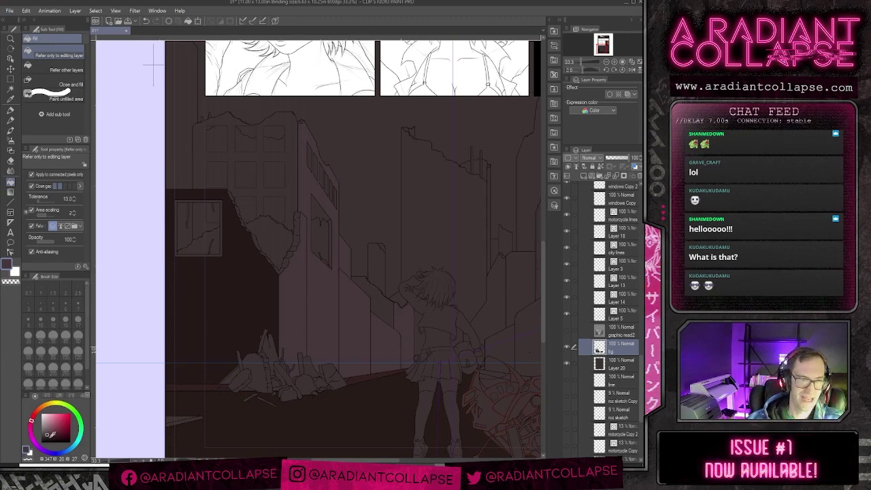
left_click(286, 315)
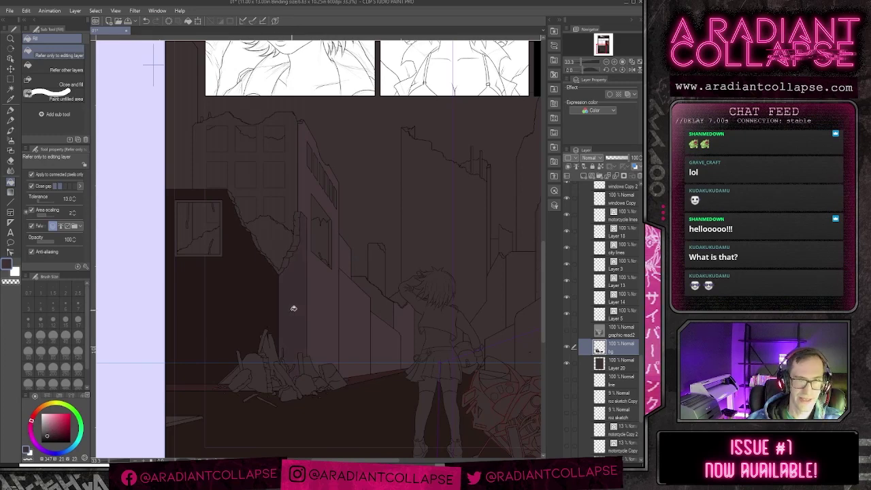
left_click(325, 301)
left_click(375, 309)
left_click(347, 259)
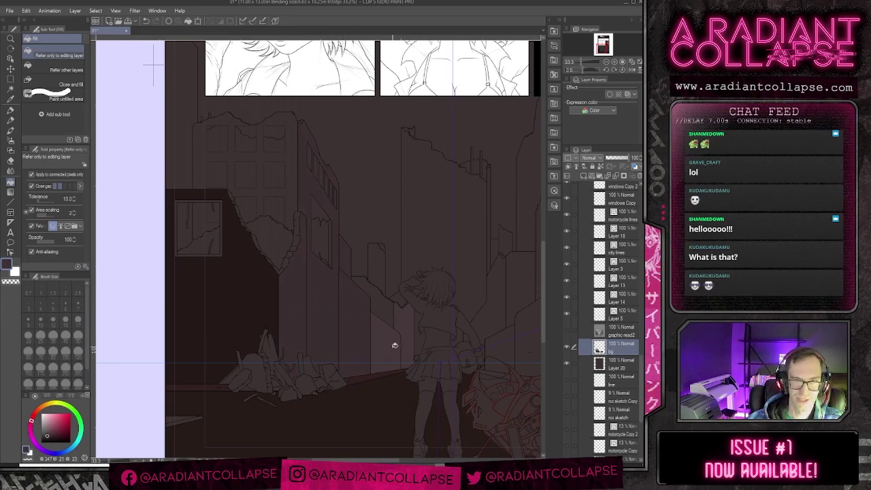
left_click(395, 346)
left_click(409, 331)
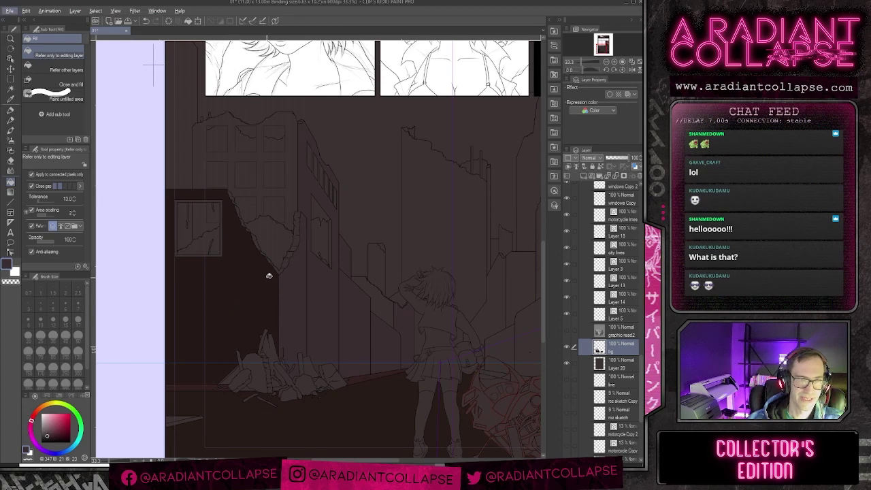
Step: Sample the left foreground wall's dark brown and fill the low sloping wall section behind the side wall with it
left_click_drag(292, 293, 344, 320)
left_click(303, 331, "alt")
left_click(436, 334)
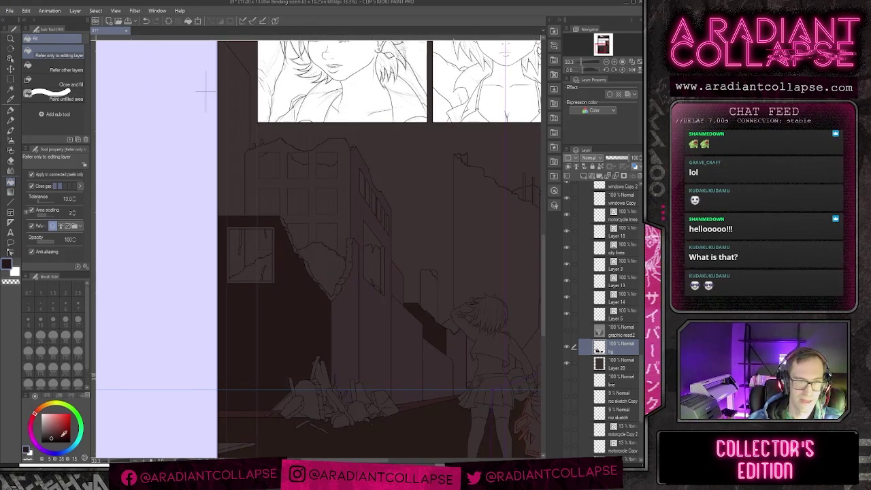
Step: Try filling the left building's broken wall area with a darker shade of the side wall's brown, and undo the fill
left_click(347, 332, "alt")
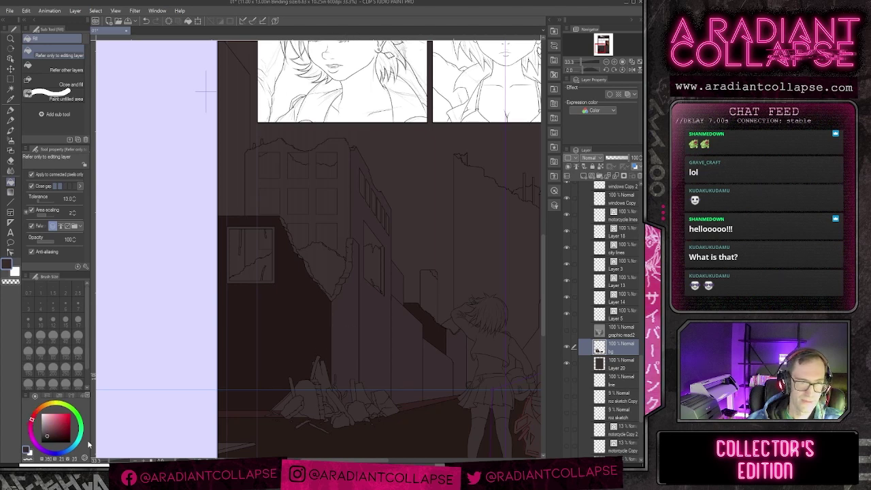
left_click(334, 275)
key("ctrl+z")
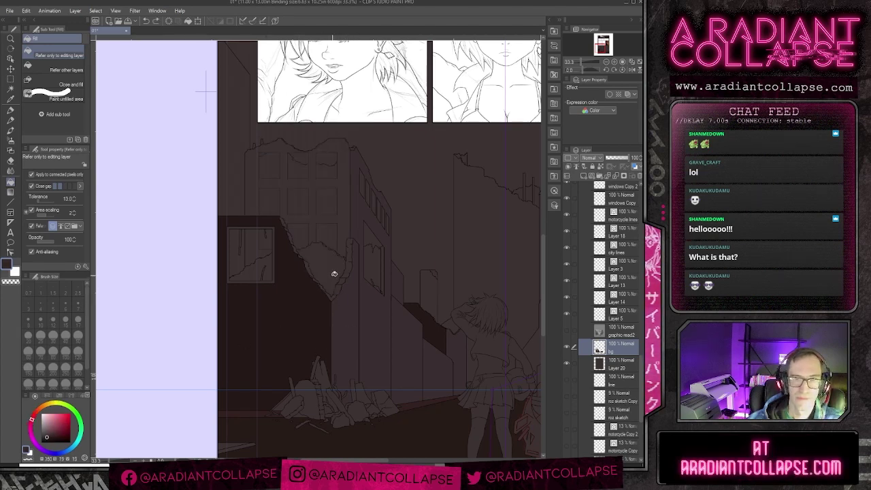
Step: Make the windows Copy 7 layer visible and check which building windows the neighbouring windows copy layers hold
scroll(334, 273, "up", 5)
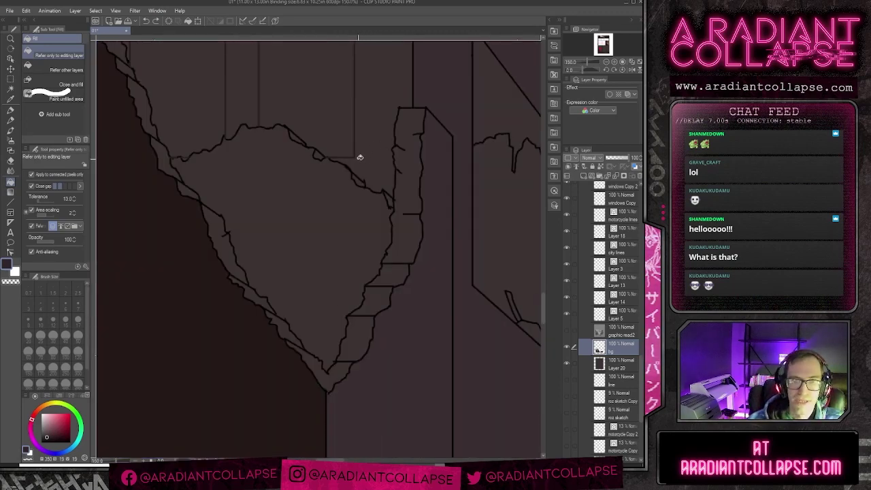
left_click_drag(356, 155, 400, 348)
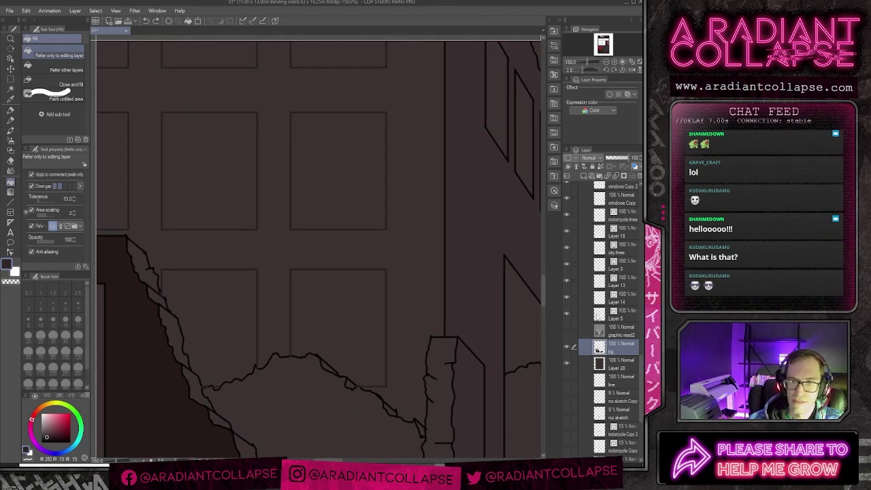
scroll(613, 314, "up", 3)
scroll(614, 325, "up", 3)
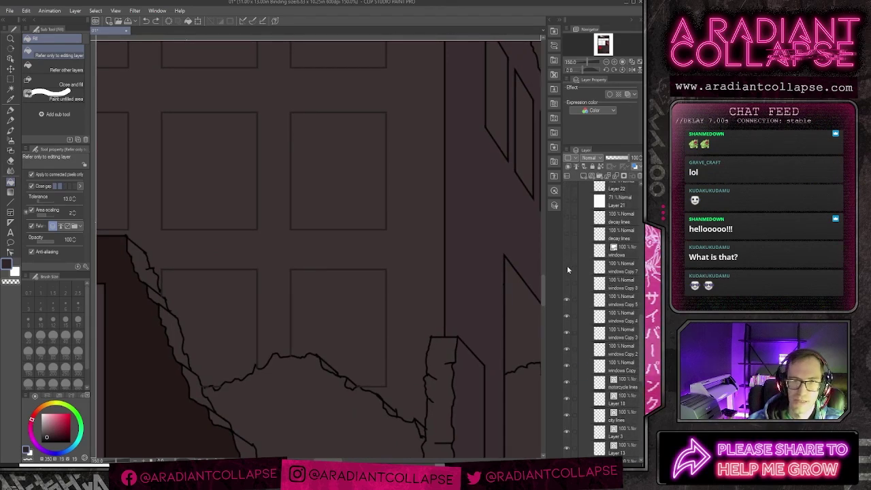
left_click(567, 267)
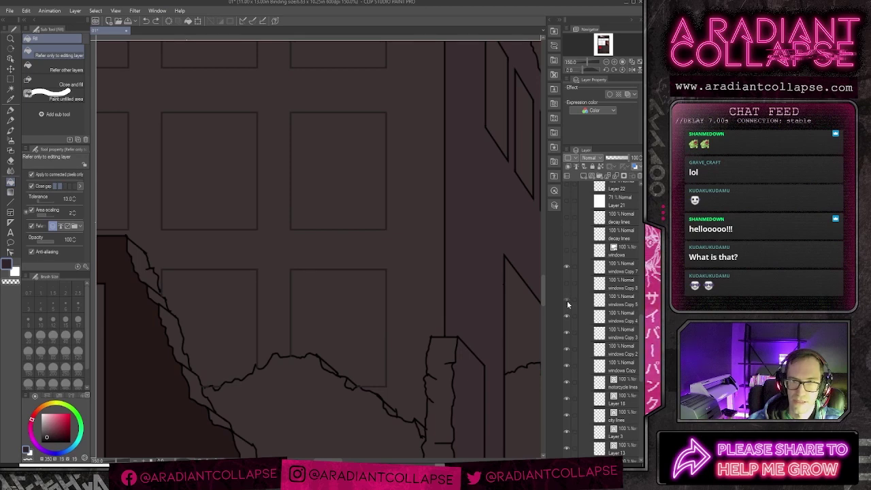
left_click(567, 303)
left_click(567, 315)
key("ctrl+minus")
key("ctrl+minus")
key("ctrl+minus")
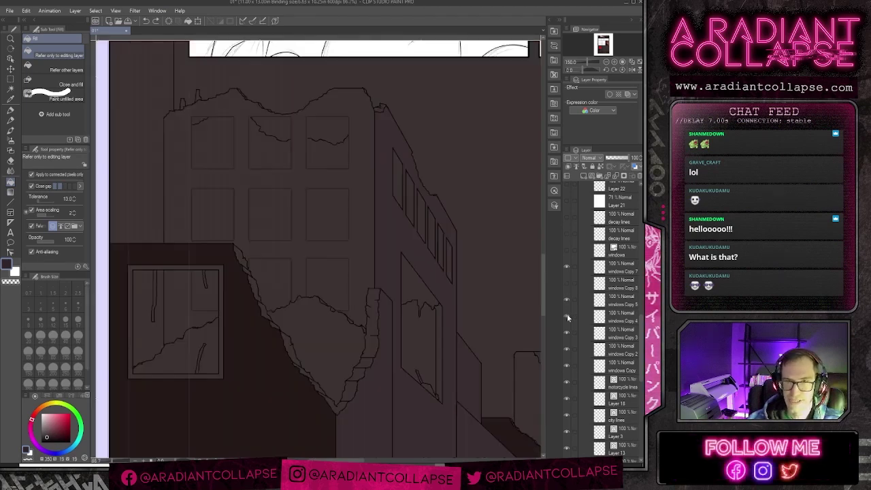
left_click_drag(479, 257, 436, 288)
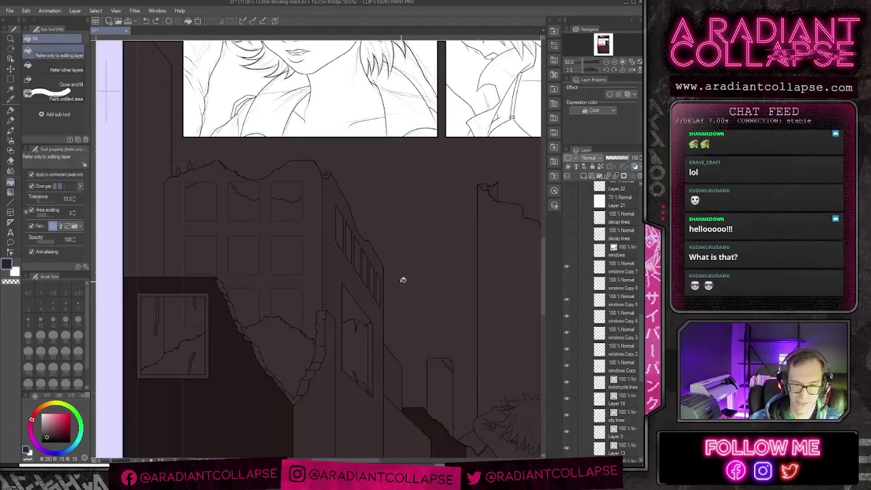
scroll(401, 281, "up", 2)
left_click_drag(191, 189, 389, 200)
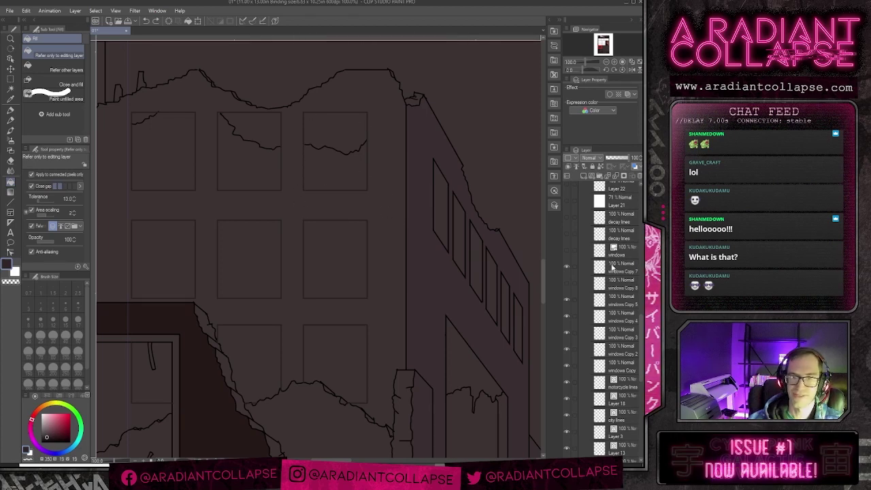
Step: Move windows Copy 7 below windows Copy 8 and merge it down through the visible windows copies into windows Copy
left_click_drag(610, 267, 608, 295)
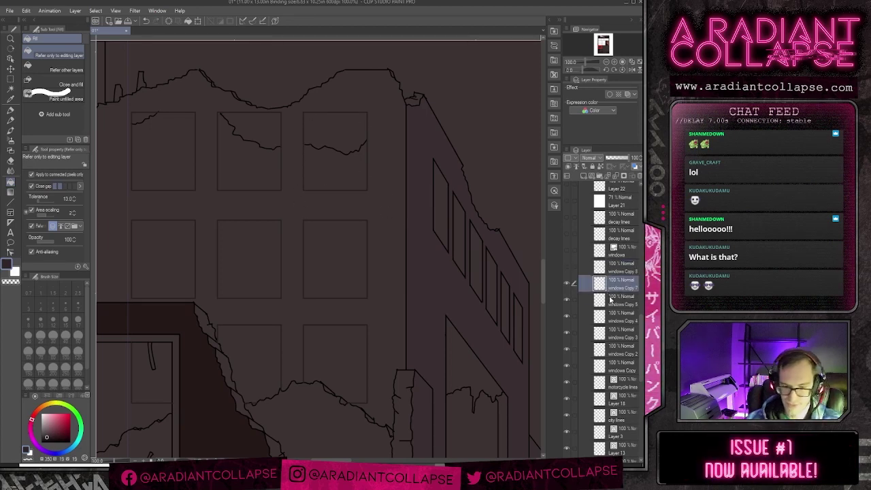
scroll(476, 300, "down", 1)
scroll(476, 305, "down", 1)
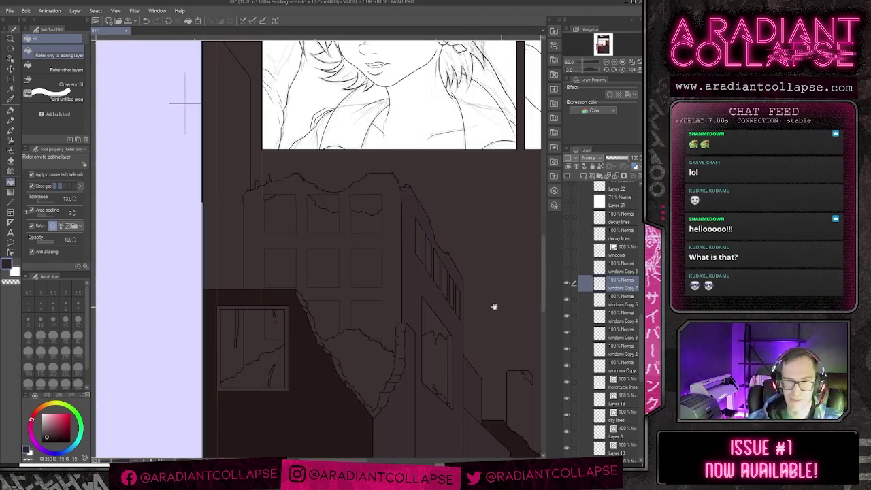
left_click_drag(494, 307, 406, 217)
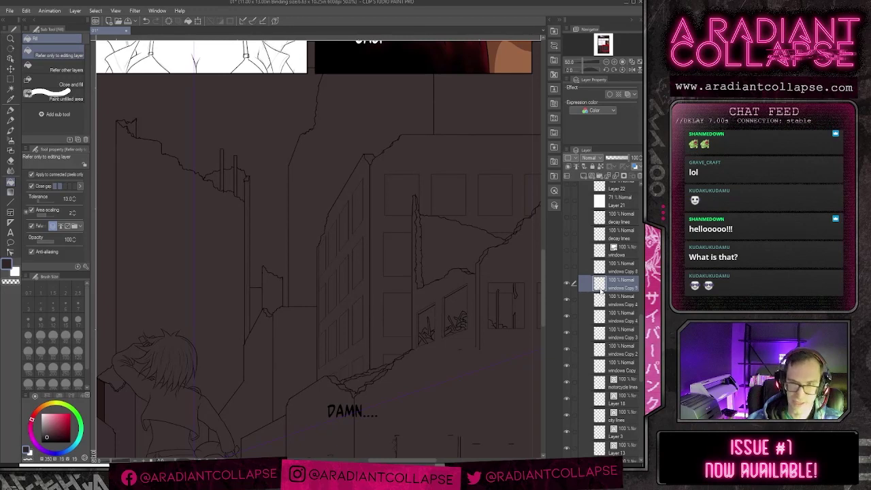
key("ctrl+e")
key("ctrl+e")
key("ctrl+e")
key("ctrl+e")
key("ctrl+e")
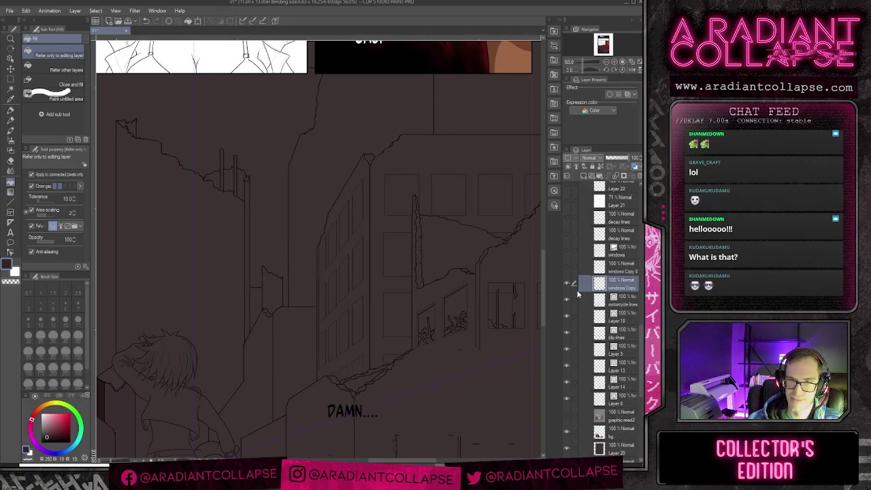
left_click(568, 283)
left_click(567, 283)
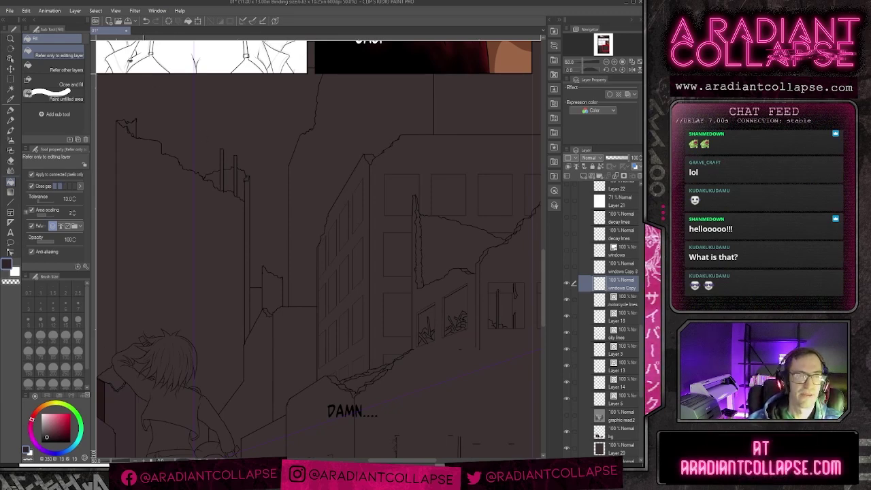
Step: Darken the line art on the windows Copy layer with Level Correction by raising the black input point
left_click(61, 13)
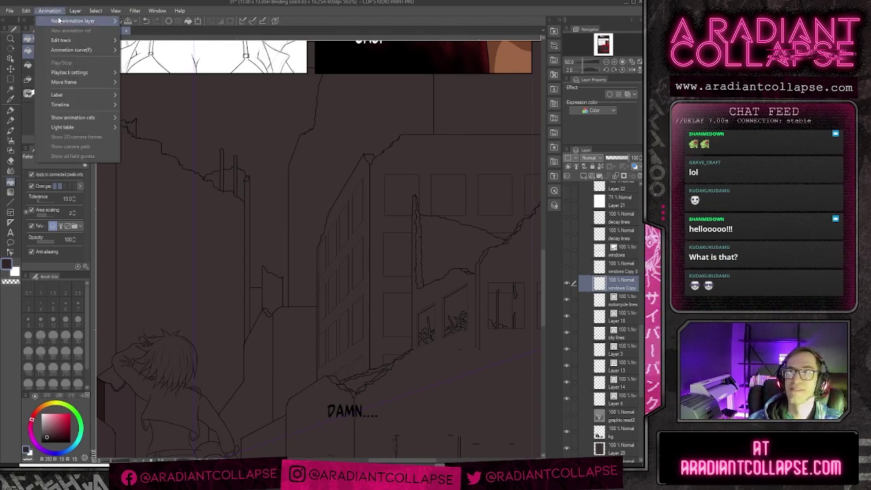
mouse_move(58, 22)
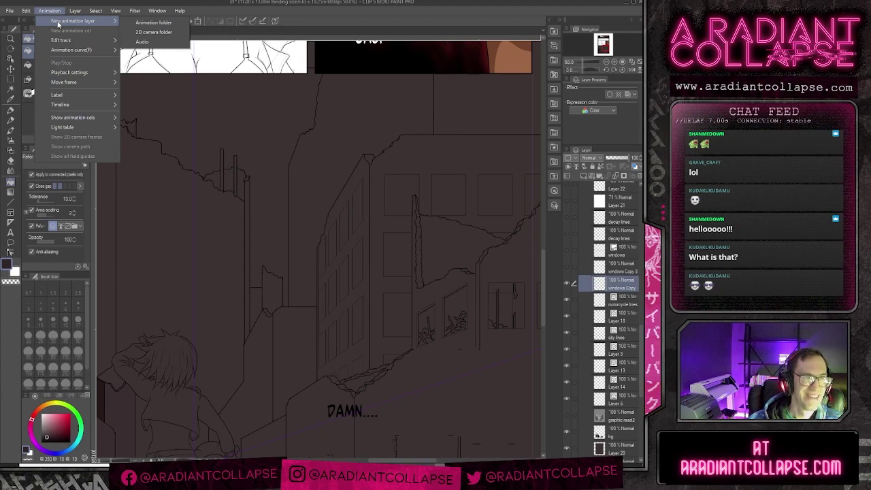
mouse_move(28, 12)
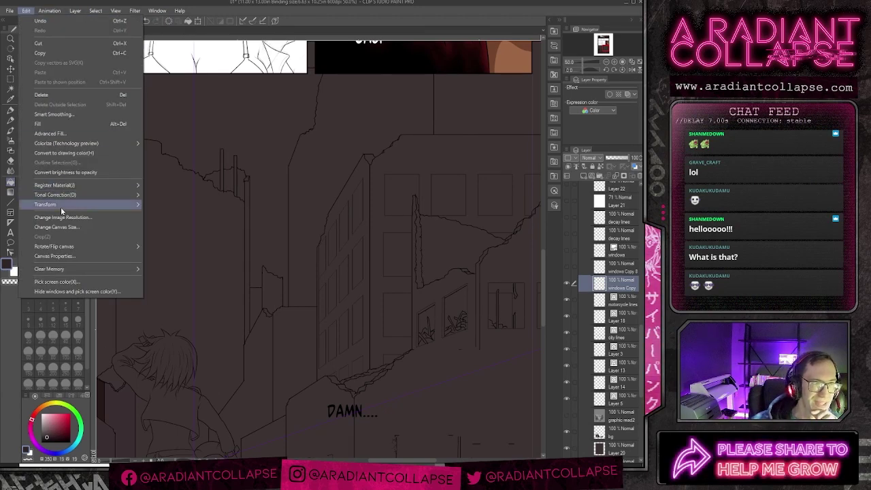
mouse_move(73, 197)
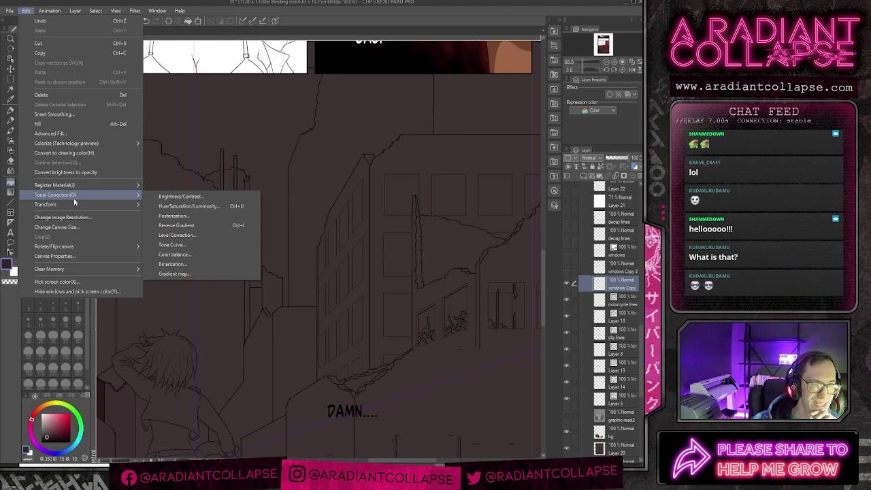
left_click(179, 235)
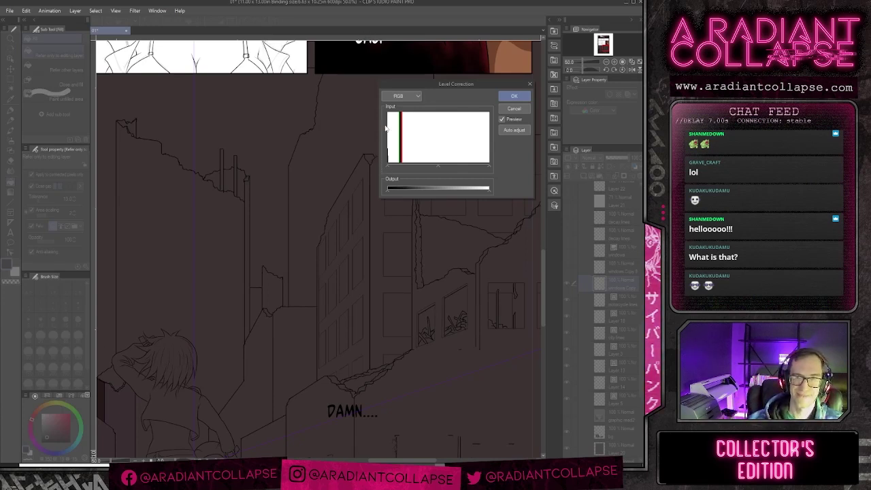
left_click_drag(388, 170, 402, 168)
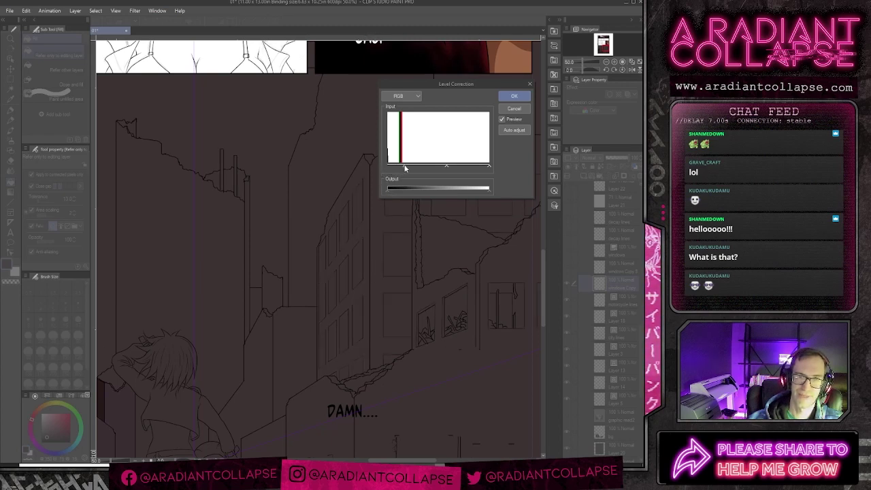
left_click(514, 95)
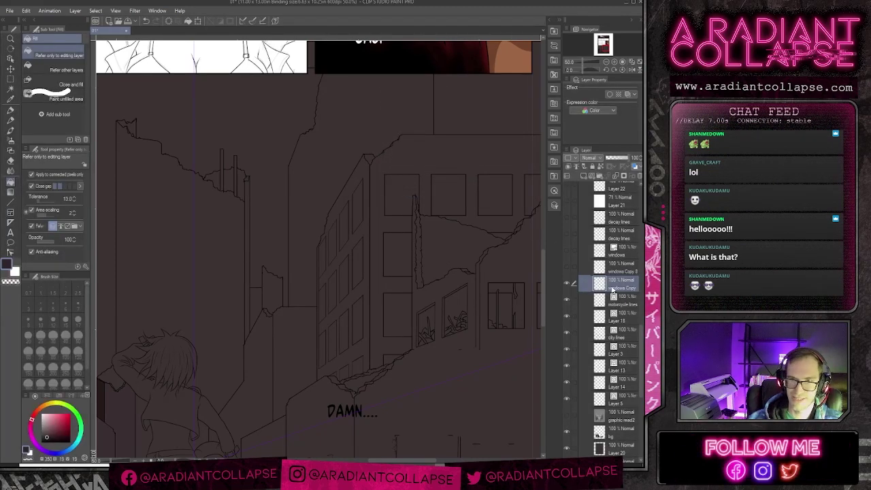
Step: Fill the left building's broken wall opening and the lower broken-glass shape in the foreground wall's window with the current dark purplish colour
scroll(426, 310, "down", 1)
left_click_drag(182, 305, 359, 267)
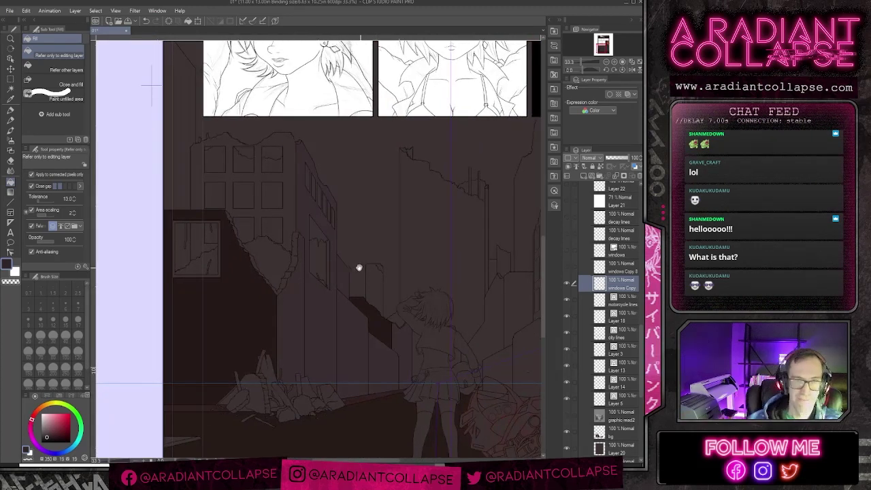
scroll(353, 263, "up", 2)
left_click_drag(235, 293, 417, 300)
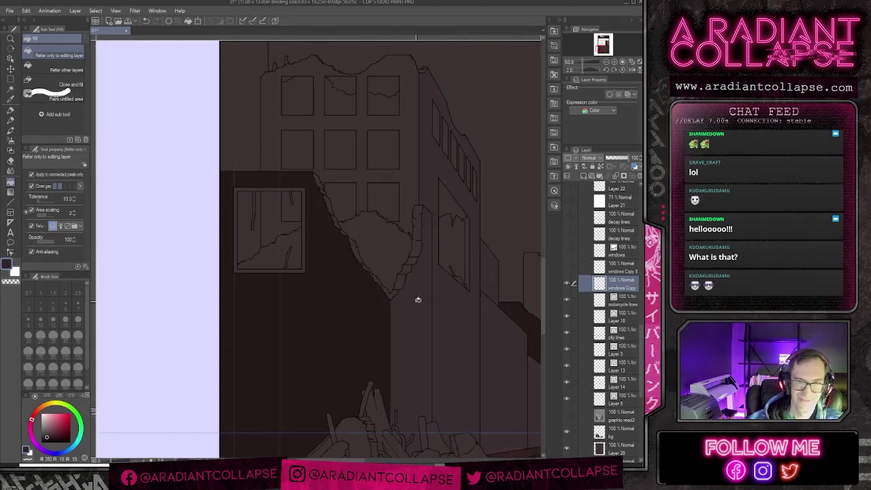
scroll(408, 293, "down", 2)
left_click(396, 274)
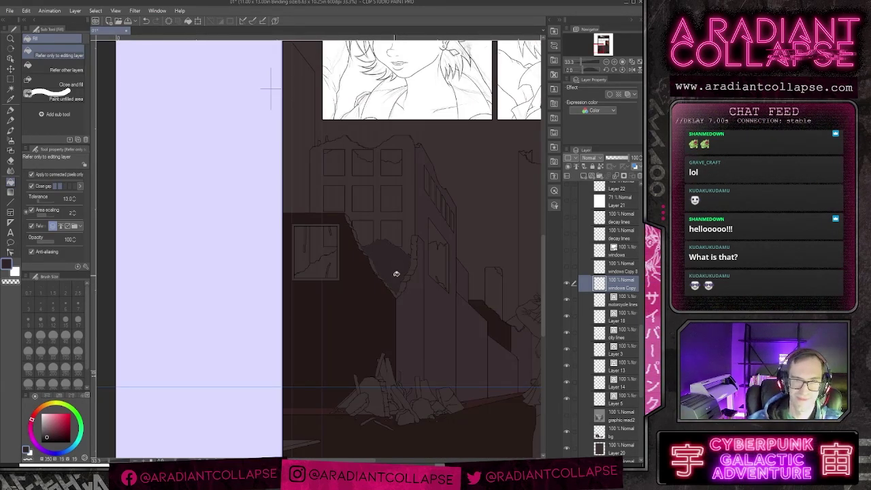
scroll(342, 267, "up", 2)
left_click(332, 273)
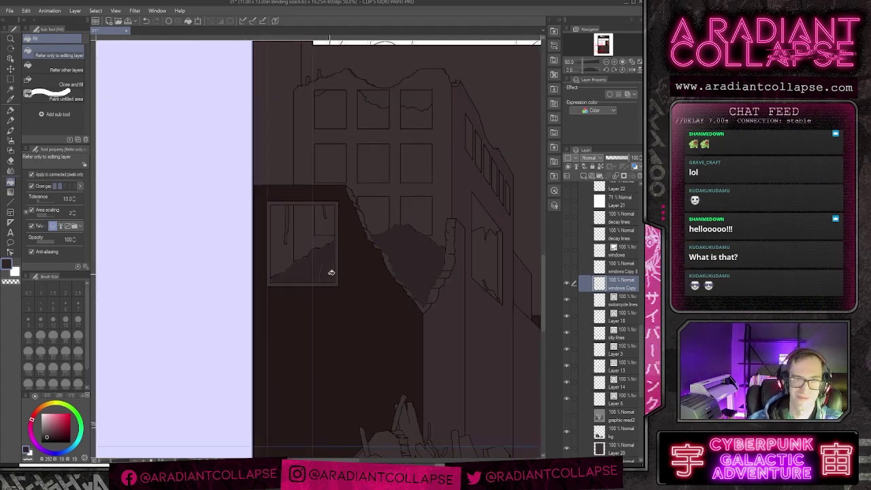
Step: Check the right building with the upper decay lines layer shown and hidden, and leave that layer visible
left_click_drag(383, 328, 249, 329)
scroll(379, 365, "down", 3)
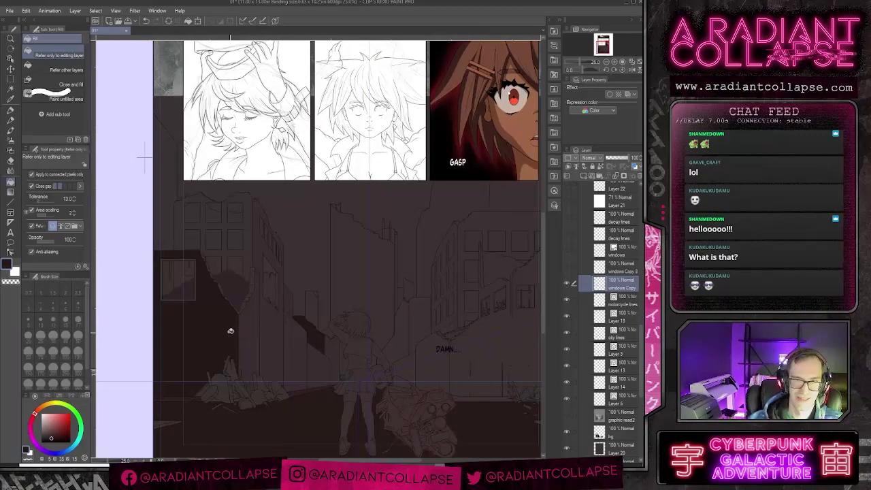
left_click_drag(419, 361, 216, 340)
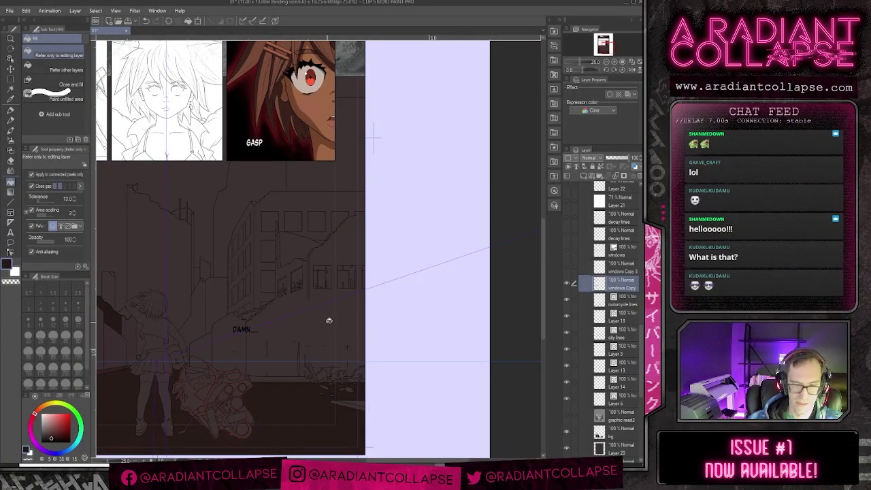
scroll(329, 321, "up", 2)
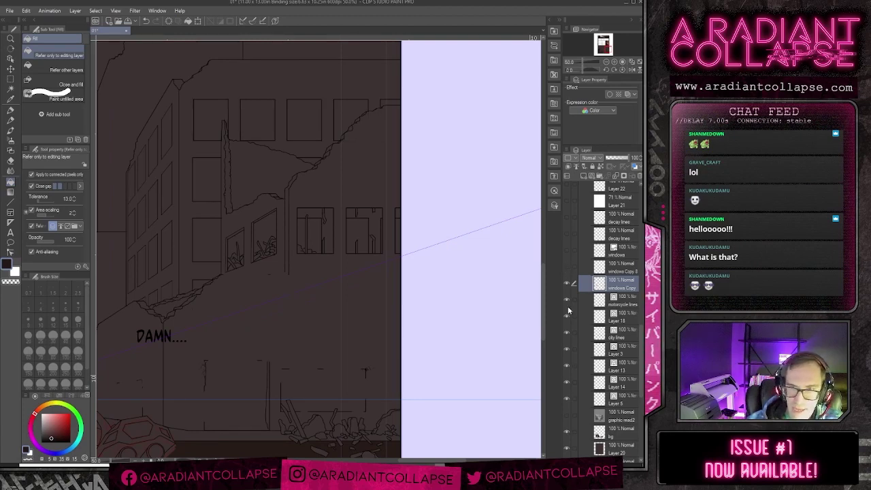
left_click(567, 217)
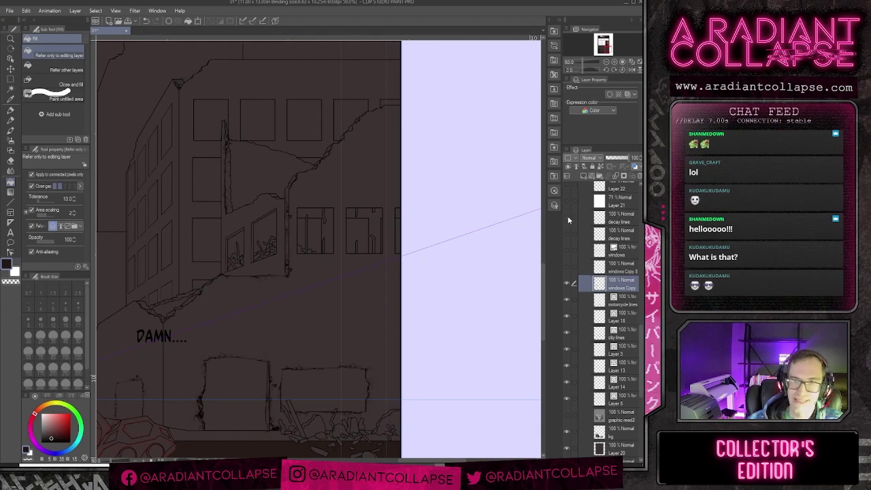
left_click(567, 216)
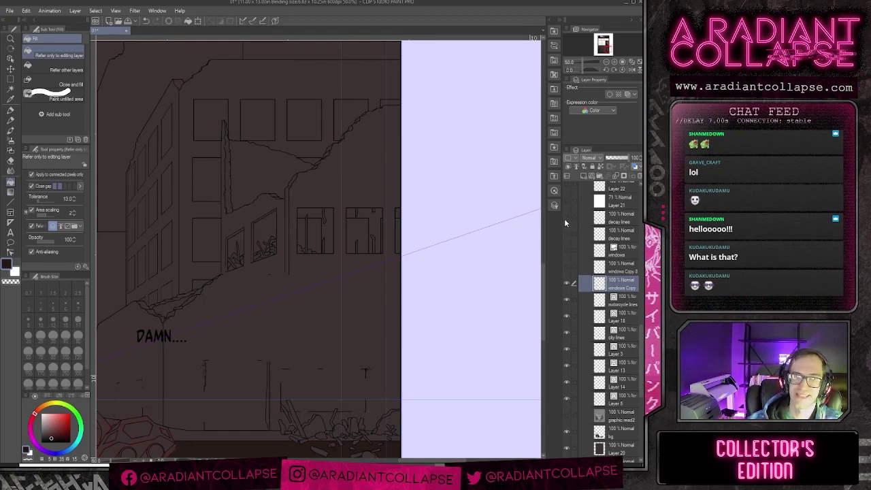
left_click(567, 217)
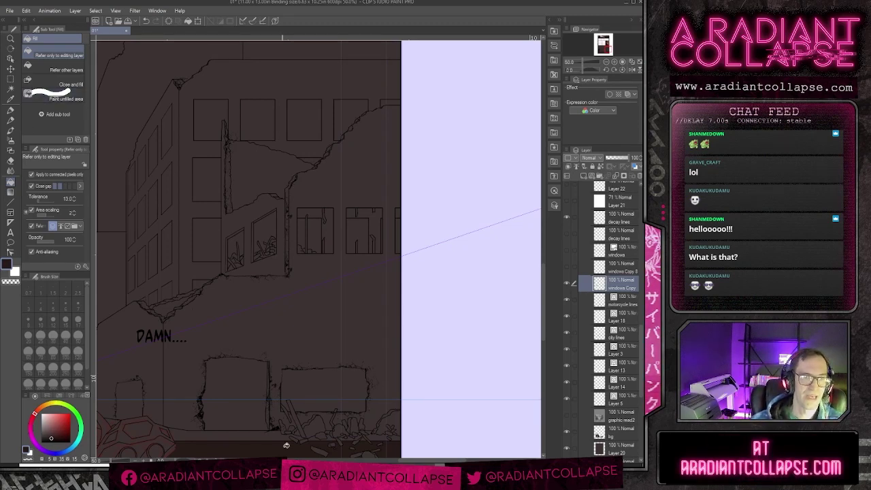
Step: Switch to CLIP STUDIO, open CLIP STUDIO ASSETS, browse its top free and paid materials, and return to the comic page
key("alt+Tab")
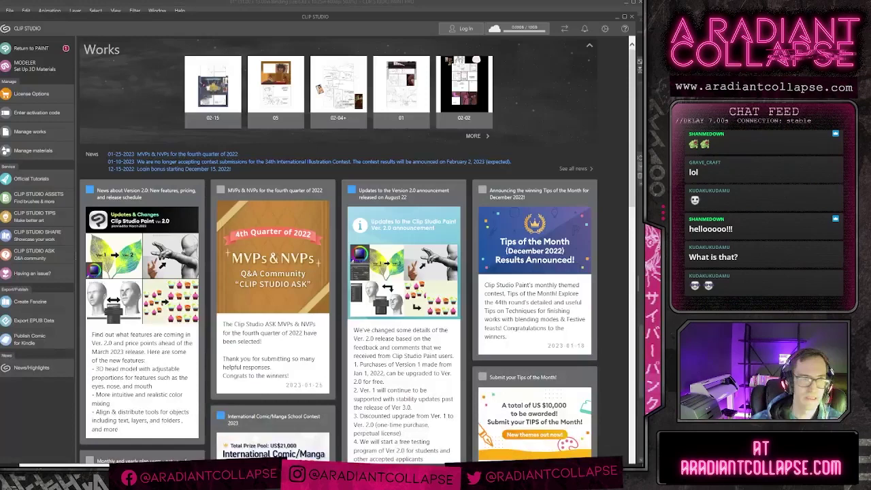
left_click(33, 199)
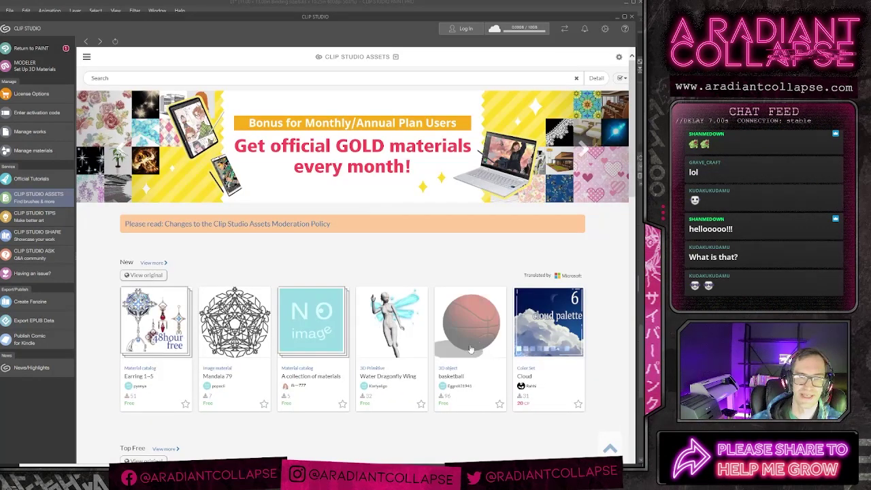
scroll(447, 297, "down", 5)
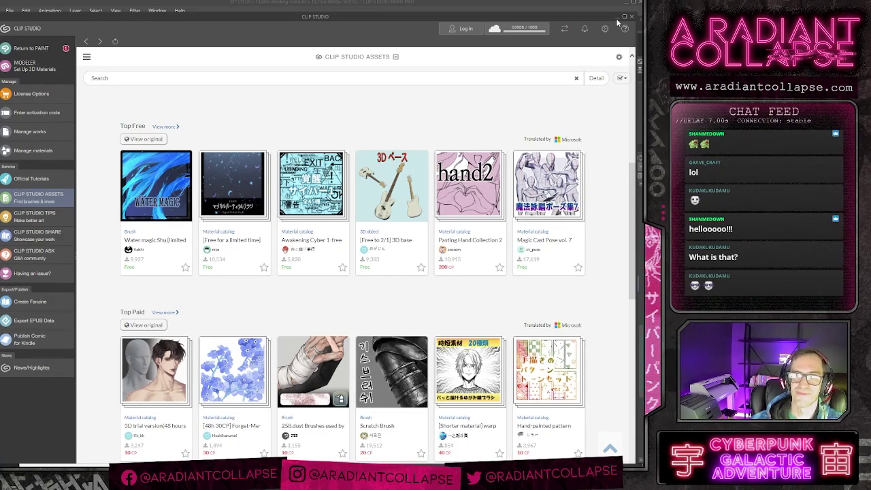
left_click(618, 17)
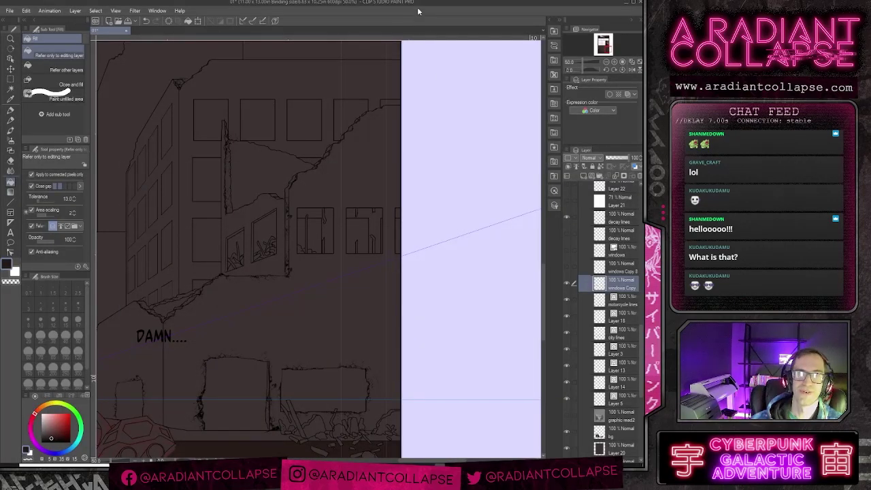
Step: Try the Destroy Edges pen at size 80 with test strokes on the blank wall above the large doorway, and undo them
left_click_drag(239, 216, 402, 218)
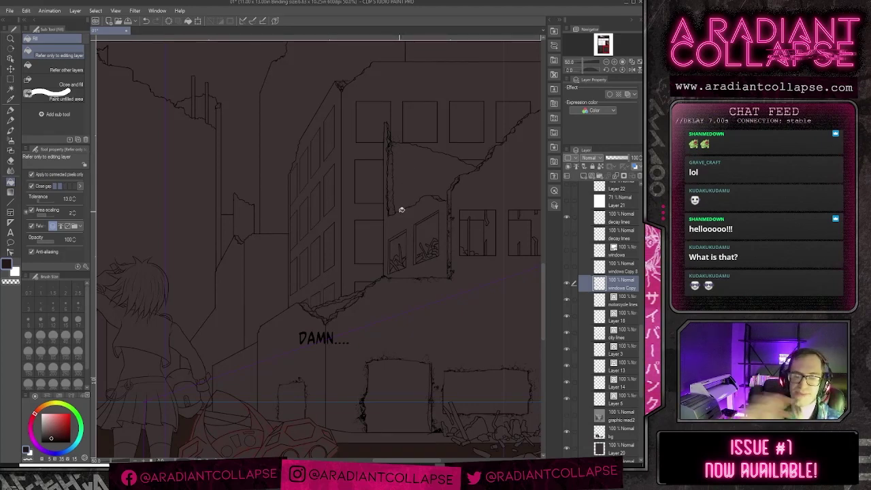
left_click_drag(418, 333, 402, 252)
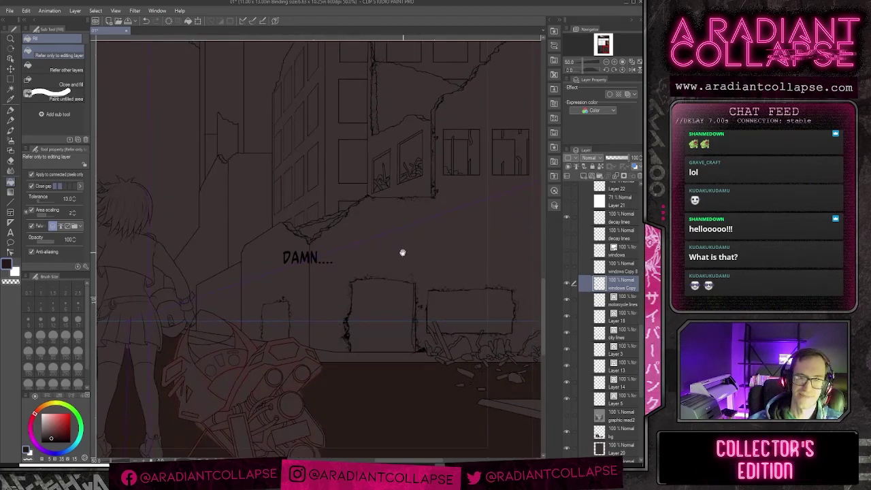
scroll(354, 341, "up", 2)
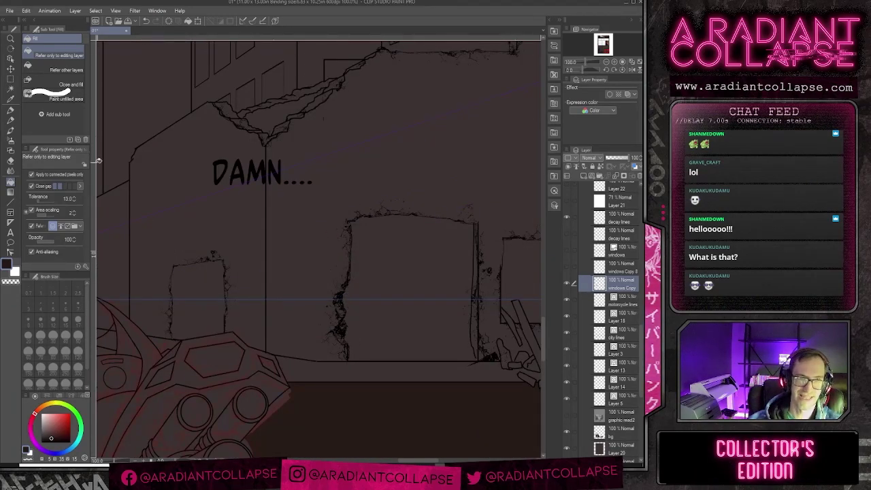
key("p")
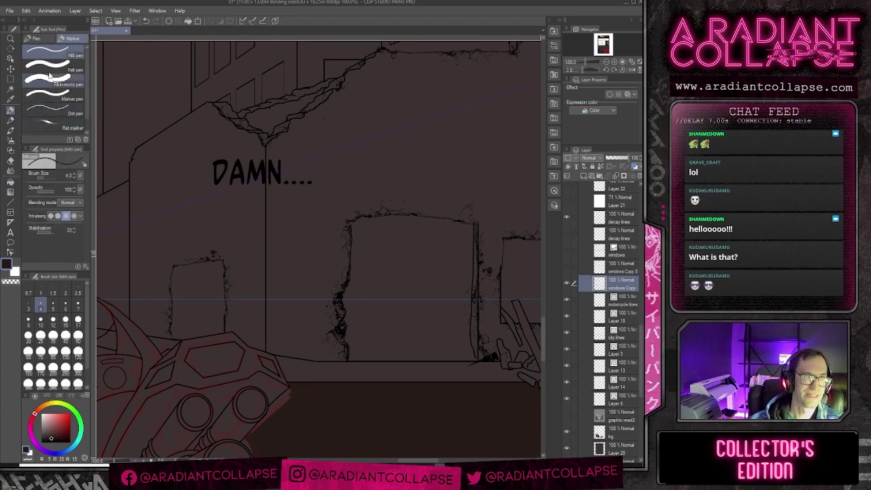
left_click(42, 39)
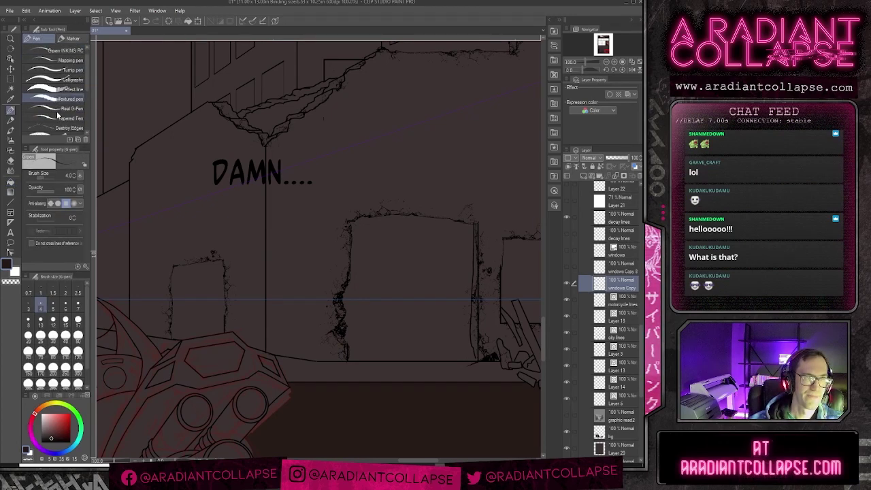
scroll(59, 116, "down", 1)
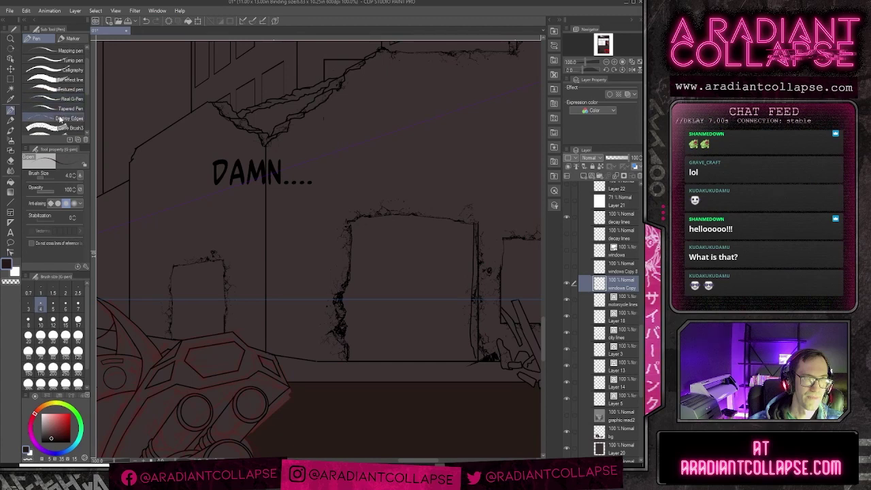
left_click(59, 118)
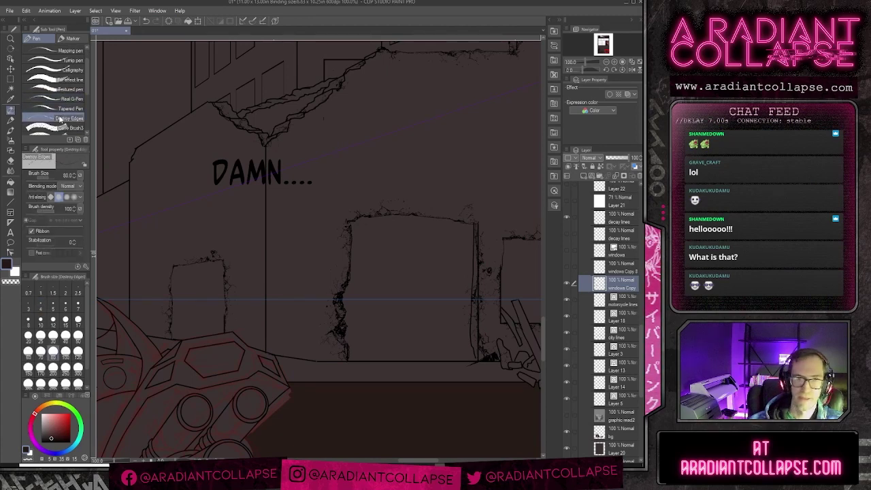
mouse_move(342, 191)
left_mouse_down()
mouse_move(366, 170)
mouse_move(442, 140)
left_mouse_up()
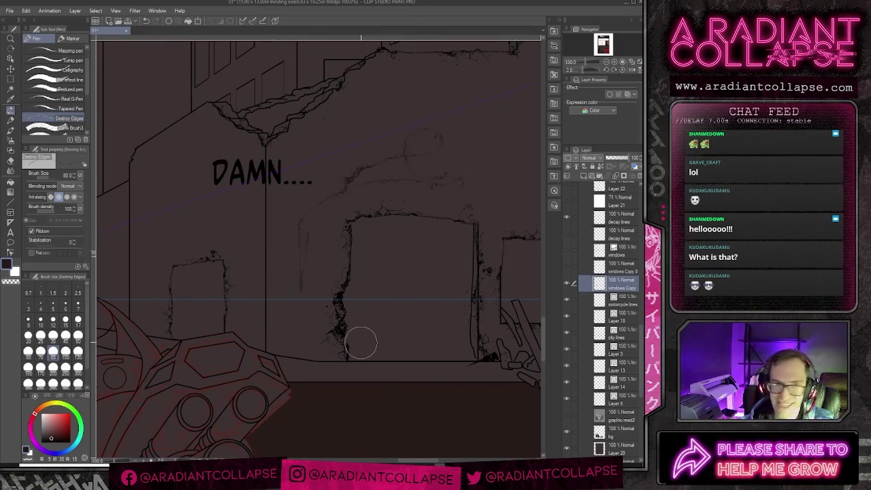
key("ctrl+z")
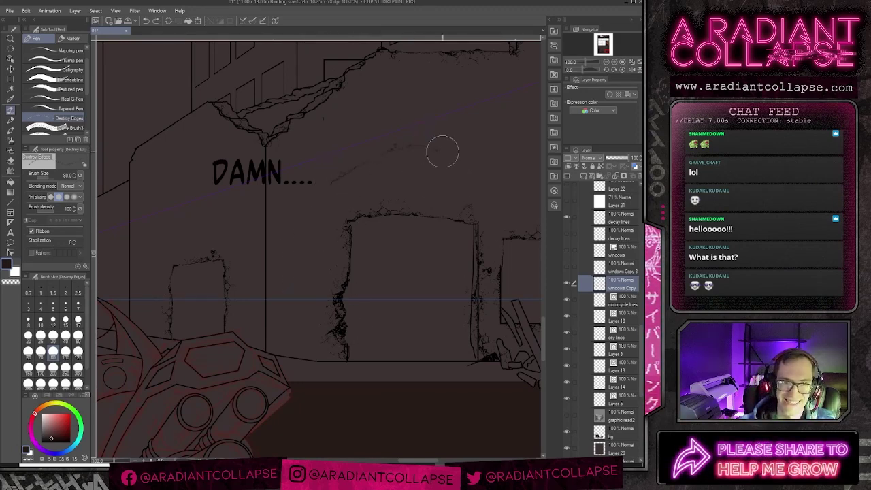
mouse_move(409, 146)
left_mouse_down()
mouse_move(466, 141)
mouse_move(449, 114)
mouse_move(442, 128)
mouse_move(413, 134)
left_mouse_up()
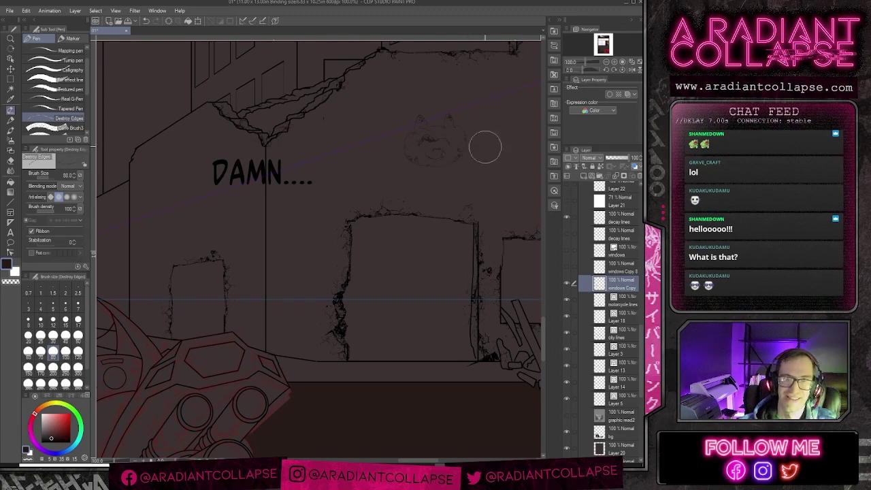
key("ctrl+z")
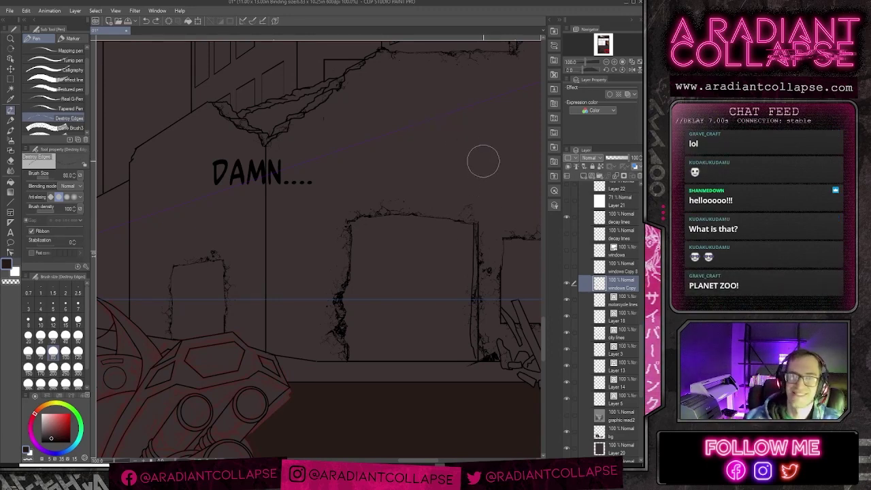
Step: Delete the hidden lower decay lines layer, keep the upper one visible, and switch to the Fill tool
scroll(482, 238, "down", 1)
scroll(450, 247, "down", 1)
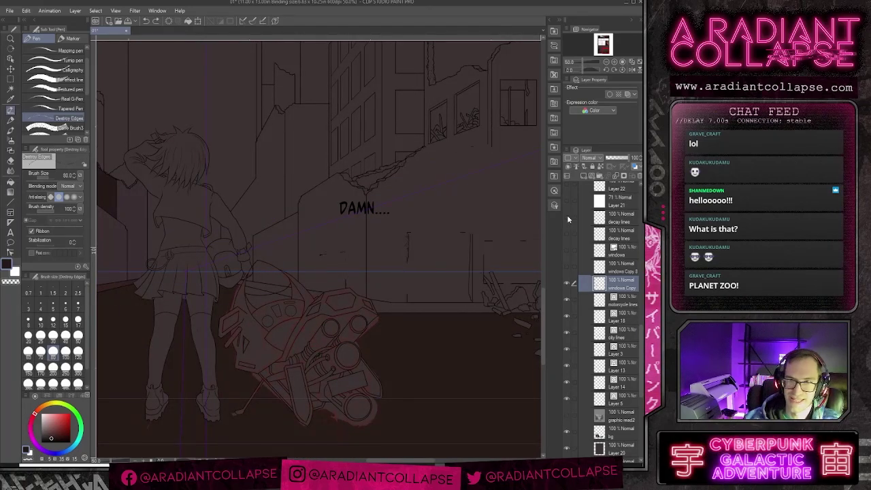
left_click(599, 235)
left_click(637, 171)
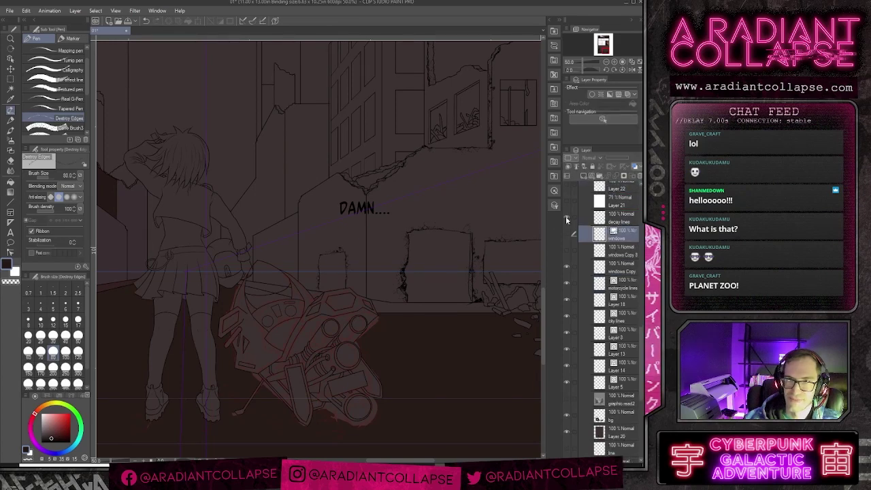
key("g")
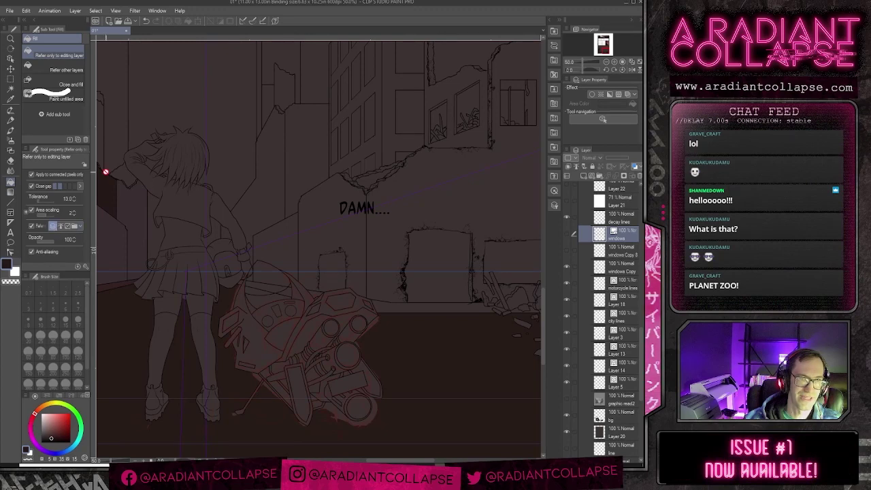
Step: On the bg layer, try filling the middle building's large broken side window and its front facade with the dark colour, and undo both fills
left_click(610, 416)
left_click_drag(132, 300, 381, 360)
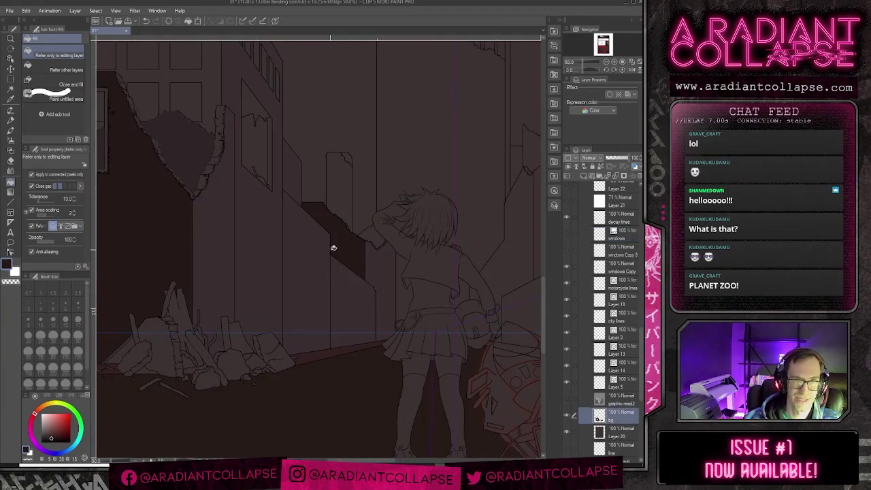
left_click_drag(320, 225, 339, 321)
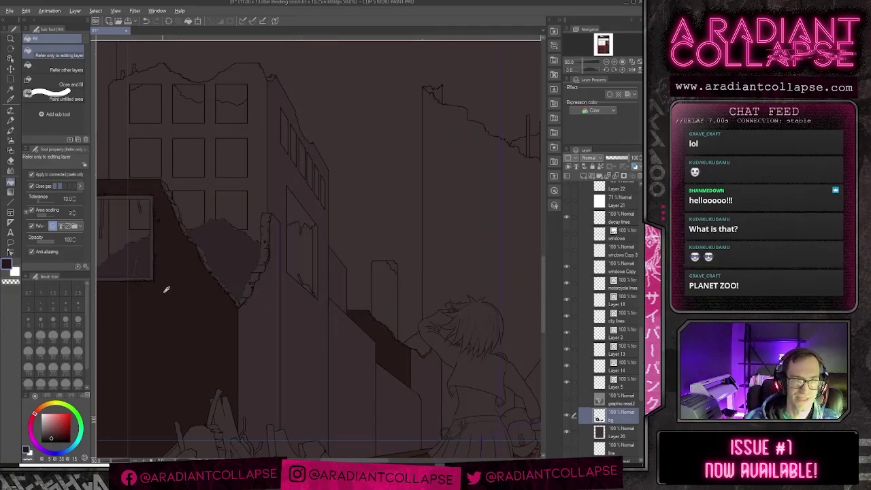
left_click(310, 255)
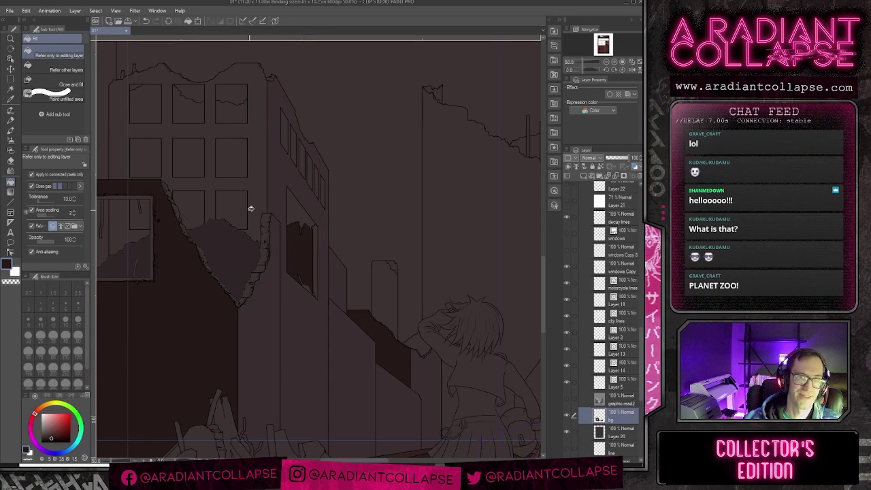
left_click(263, 181)
left_click_drag(202, 127, 251, 172)
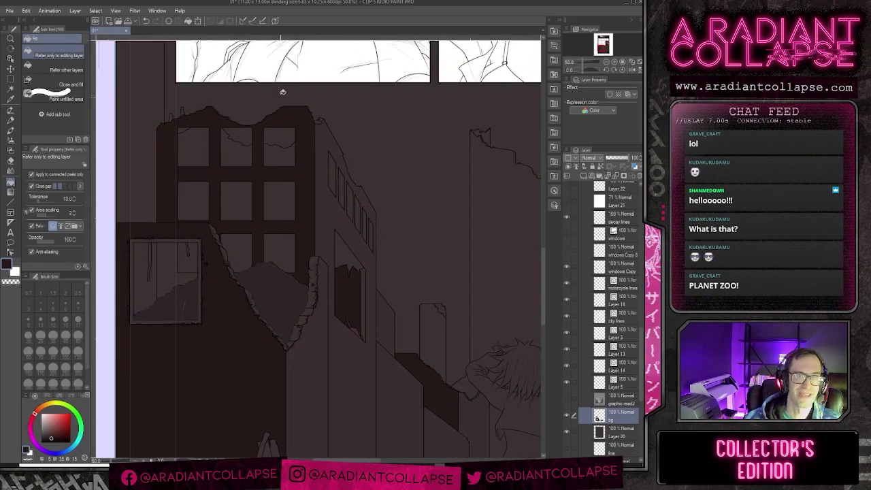
key("ctrl+z")
key("ctrl+z")
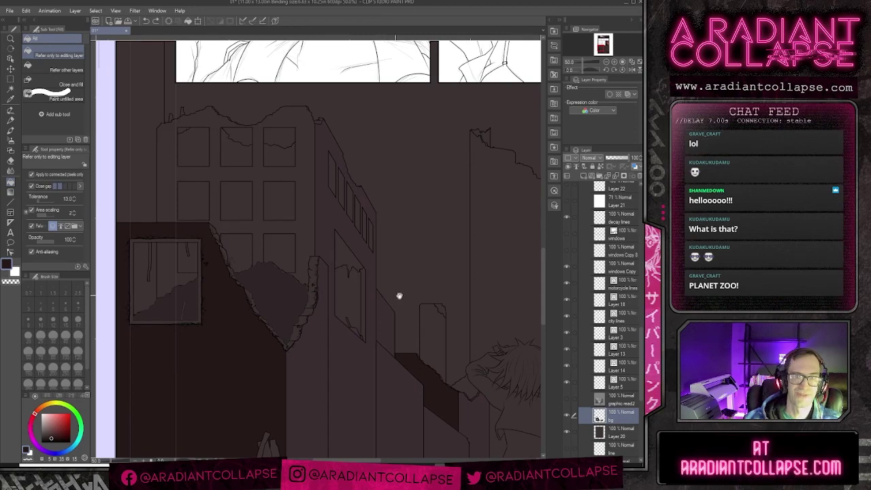
Step: Fill the middle building's large broken side window and seven of its front windows with the dark brown
left_click_drag(399, 296, 339, 277)
left_click(272, 274)
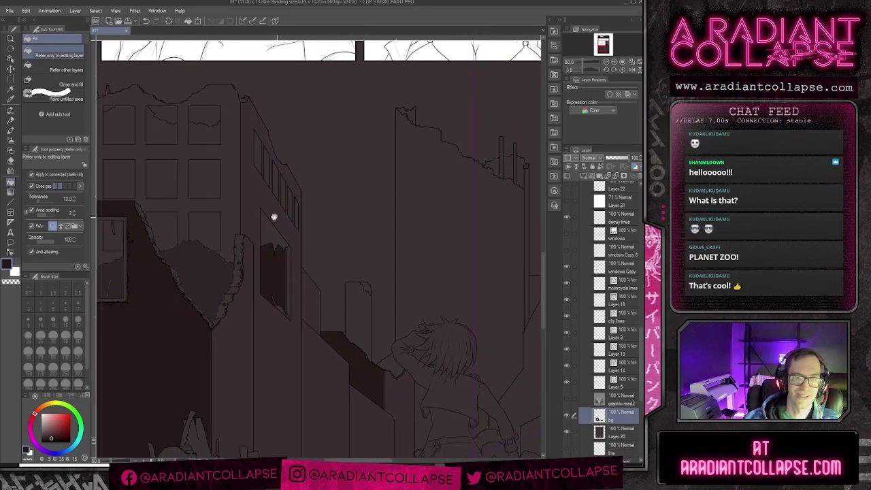
left_click_drag(274, 216, 391, 274)
left_click(338, 193)
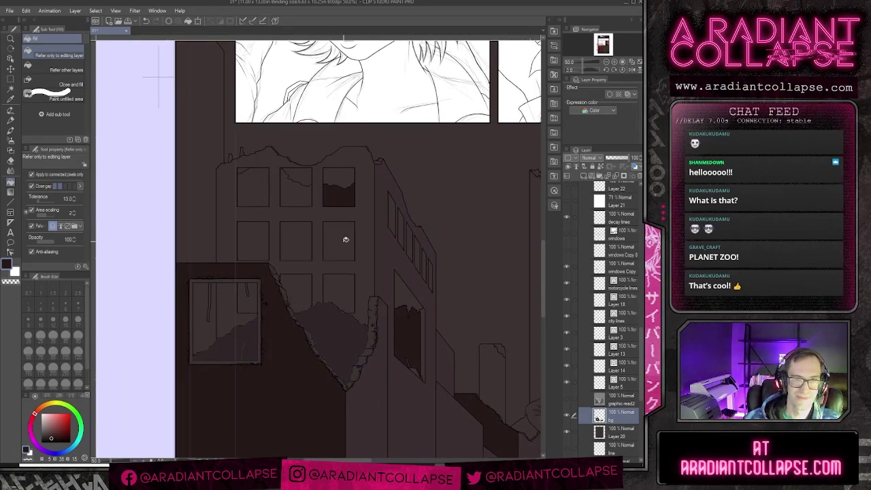
left_click(340, 240)
left_click(287, 248)
left_click(296, 195)
left_click(242, 195)
left_click(252, 258)
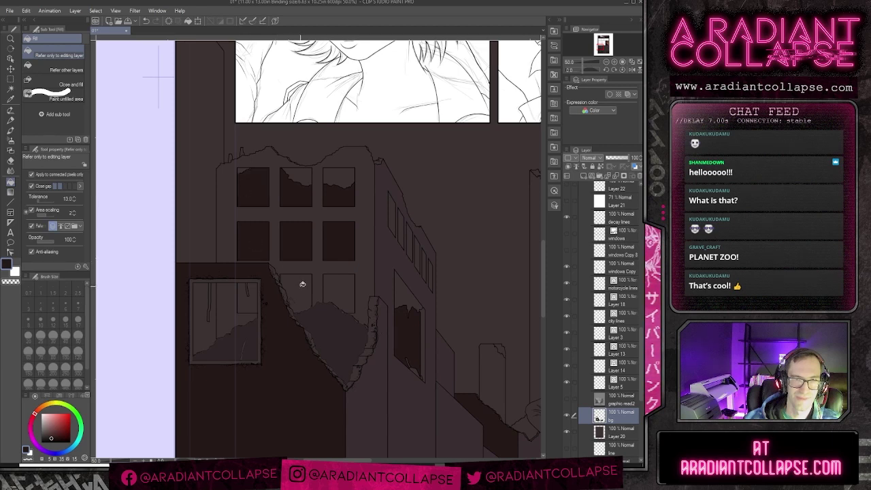
left_click(301, 286)
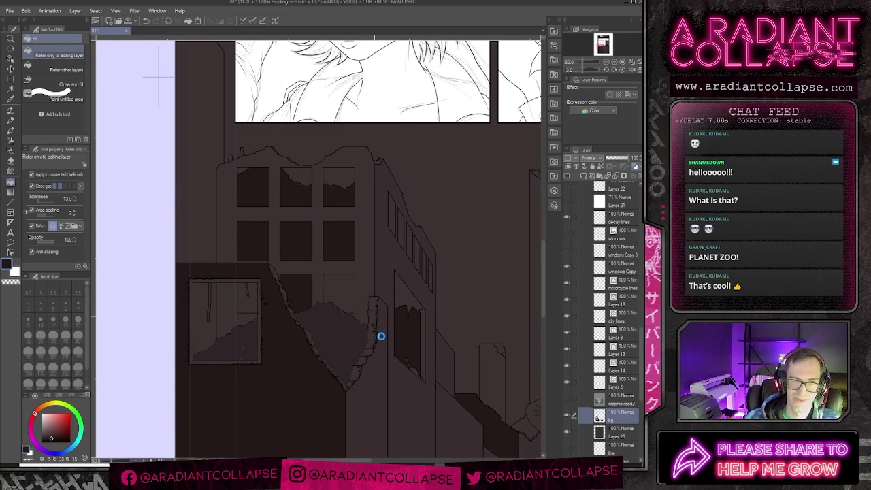
Step: Hide the decay lines layer and fill the last lower front window and the small window seen through the left building's opening dark
left_click(376, 333)
key("ctrl+z")
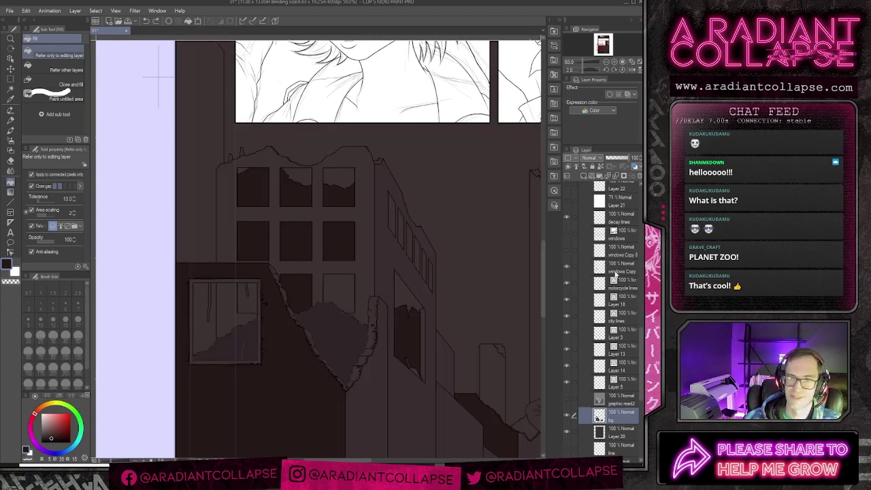
left_click(568, 218)
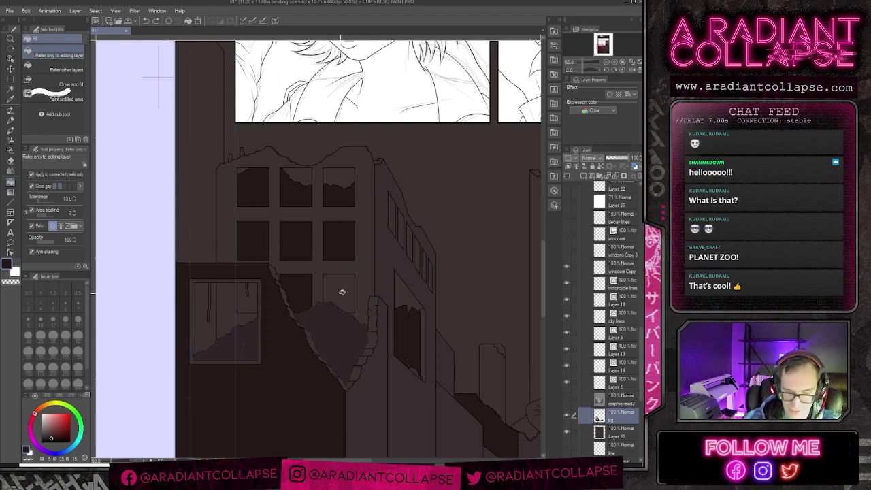
scroll(341, 291, "up", 3)
scroll(340, 297, "down", 3)
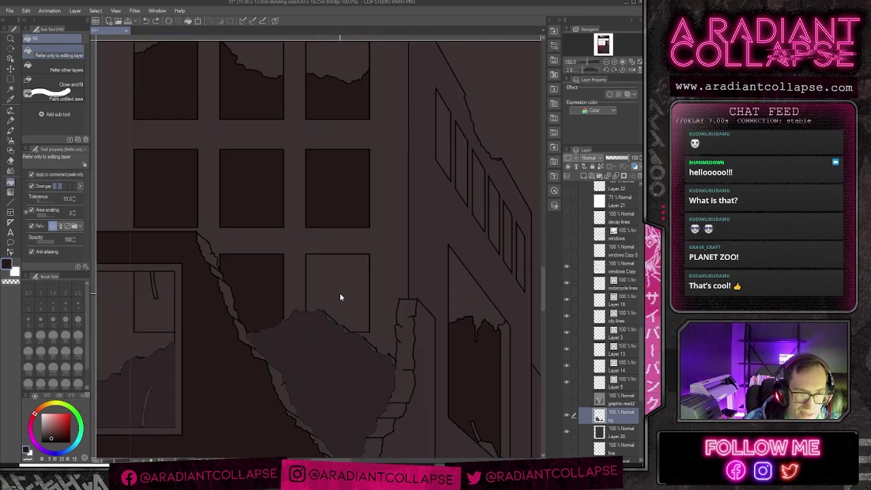
left_click(354, 288)
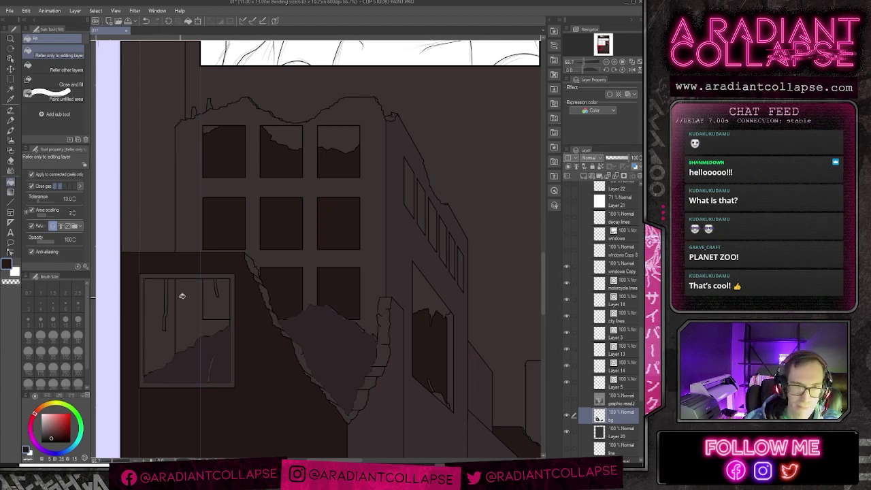
left_click(217, 308)
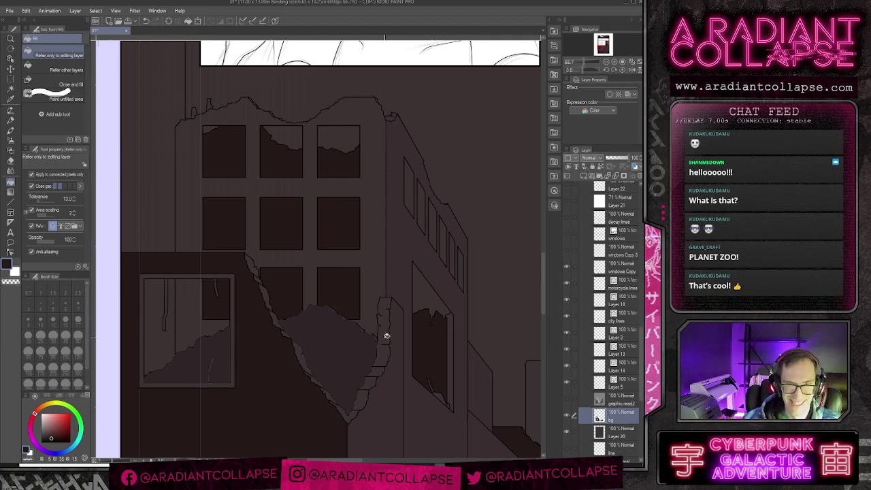
Step: Show the decay lines layer again and inspect the broken wall with the city lines layer toggled off and on
scroll(385, 336, "up", 2)
scroll(385, 336, "down", 2)
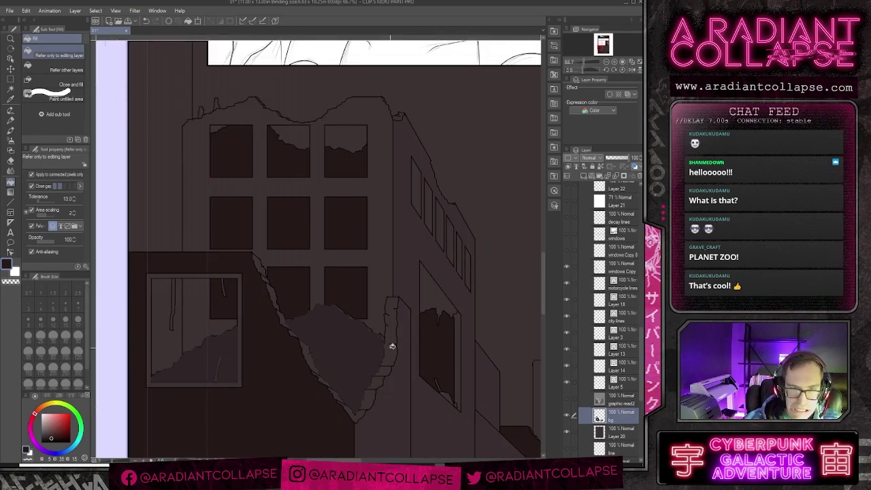
scroll(392, 345, "up", 3)
scroll(390, 349, "down", 2)
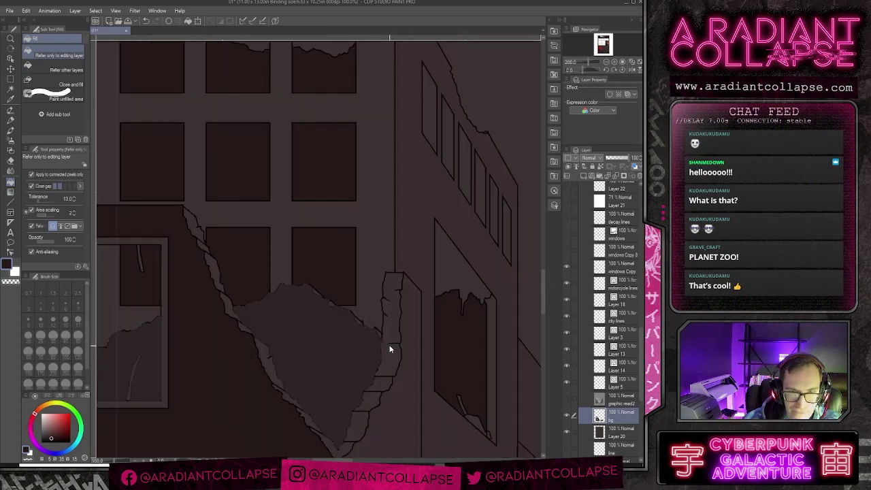
left_click(567, 218)
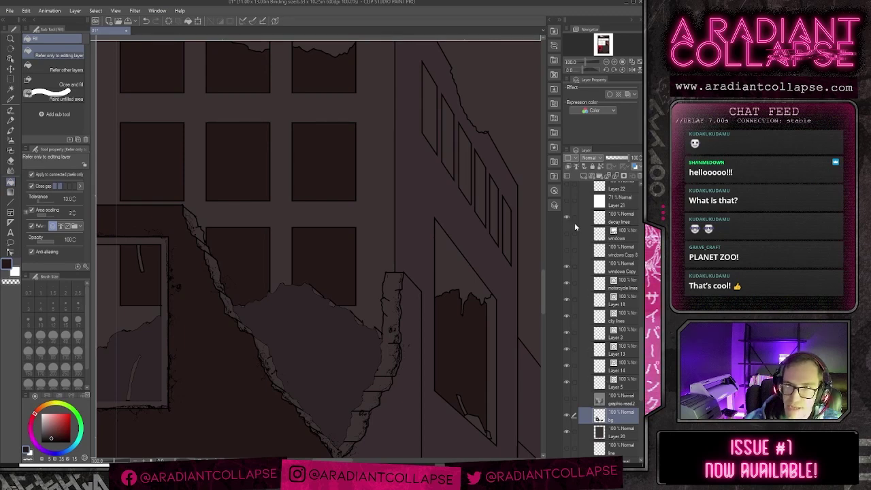
scroll(575, 227, "up", 4)
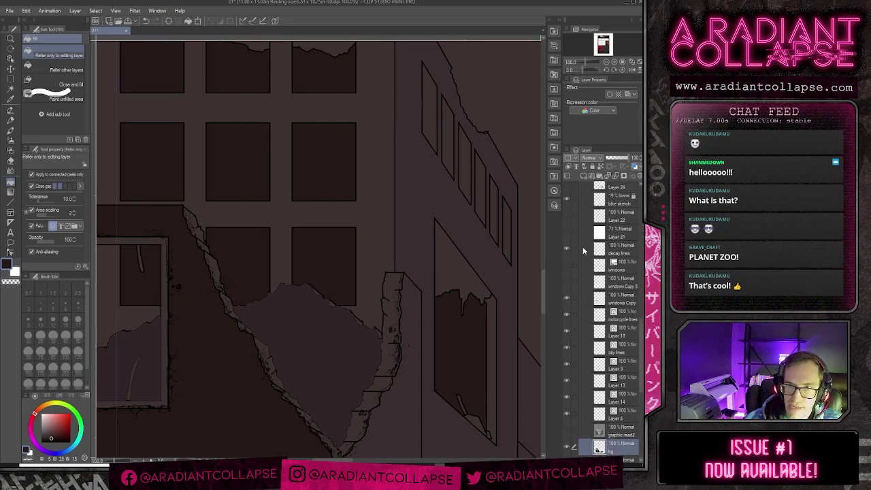
left_click(566, 358)
left_click(566, 358)
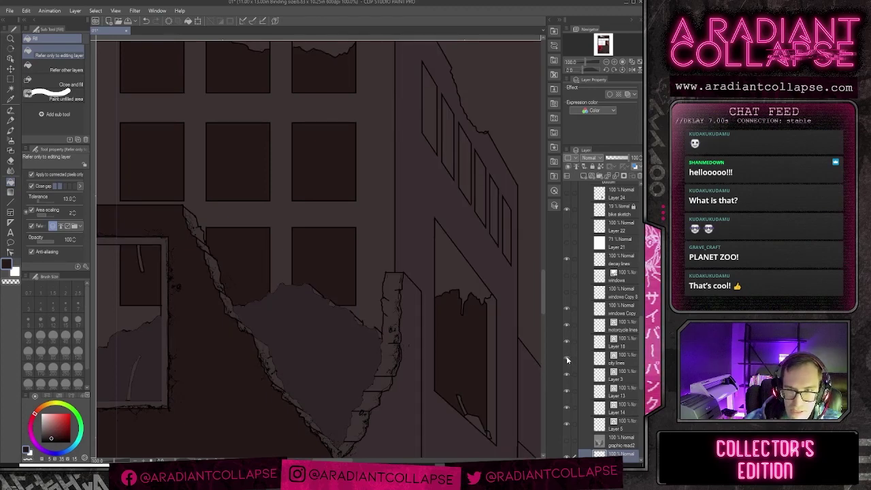
left_click(566, 359)
left_click(566, 359)
scroll(578, 426, "down", 2)
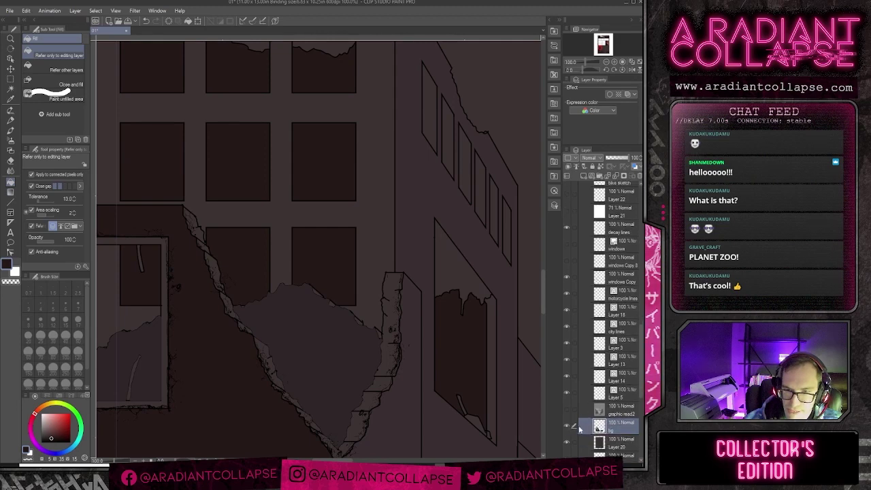
Step: Toggle the visibility of the bg layer and Layer 20 to check which fills belong to each
left_click(567, 427)
left_click(567, 427)
left_click(566, 439)
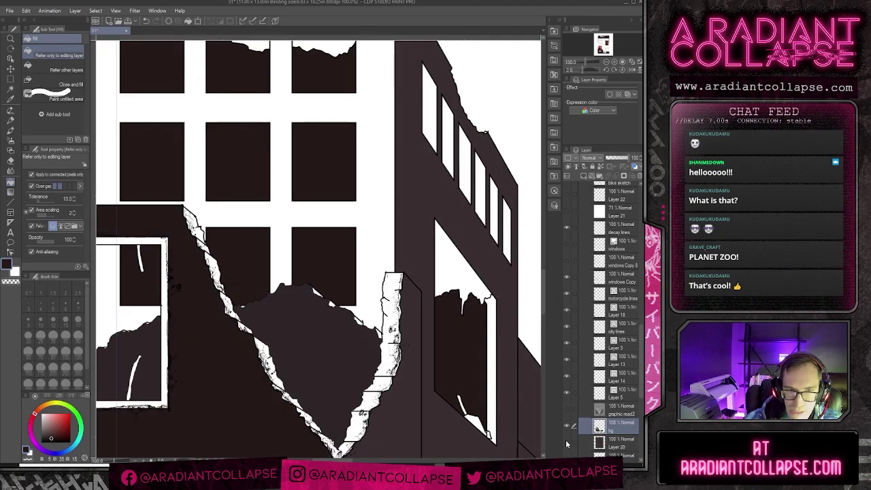
left_click(567, 425)
left_click(567, 425)
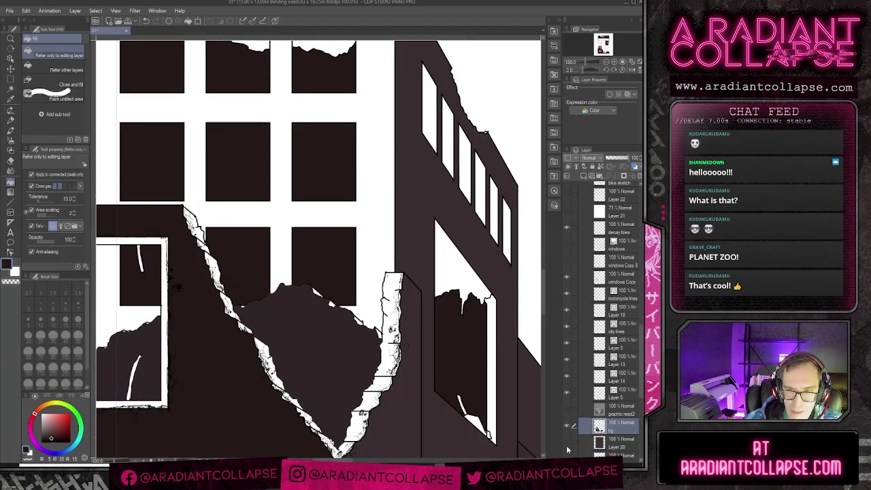
left_click(566, 442)
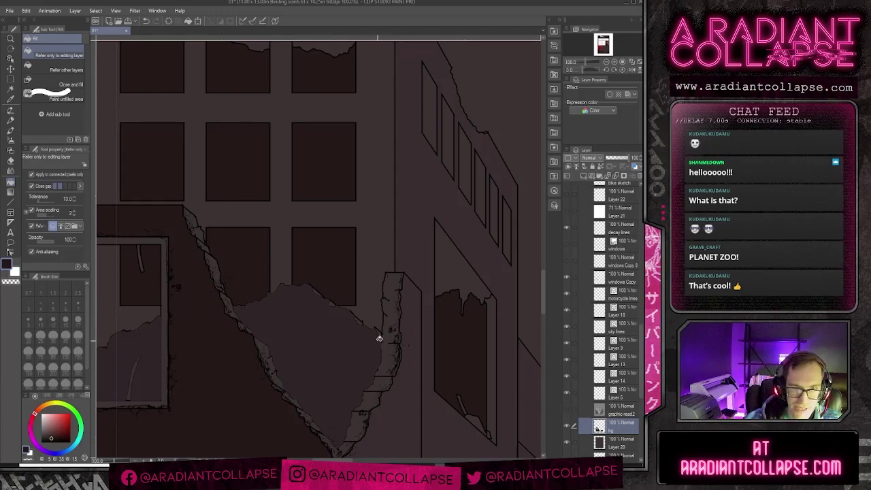
Step: Hide the motorcycle lines layer and Layer 18, and toggle city lines and windows Copy to locate the purple fill behind the broken wall
left_click(570, 362)
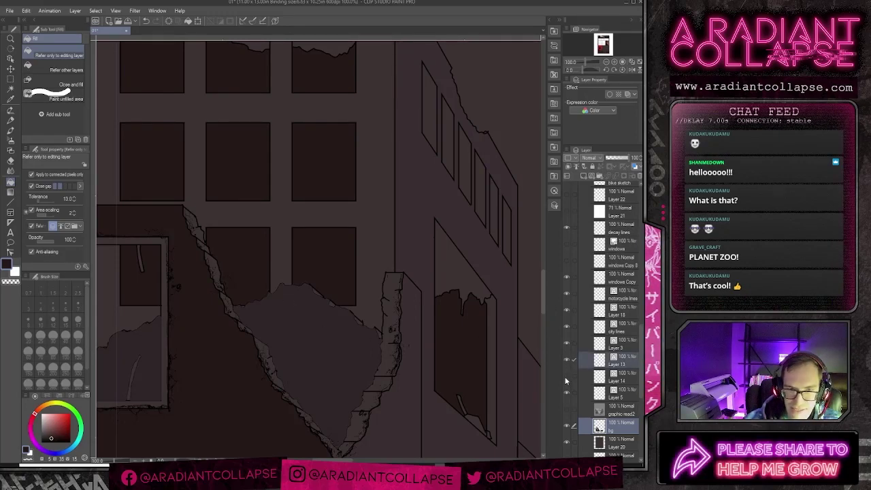
left_click(569, 330)
left_click(569, 330)
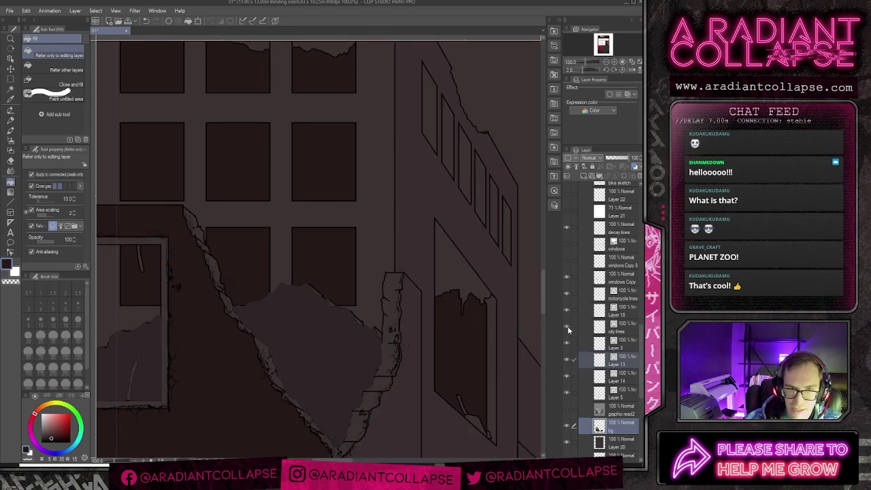
left_click(569, 330)
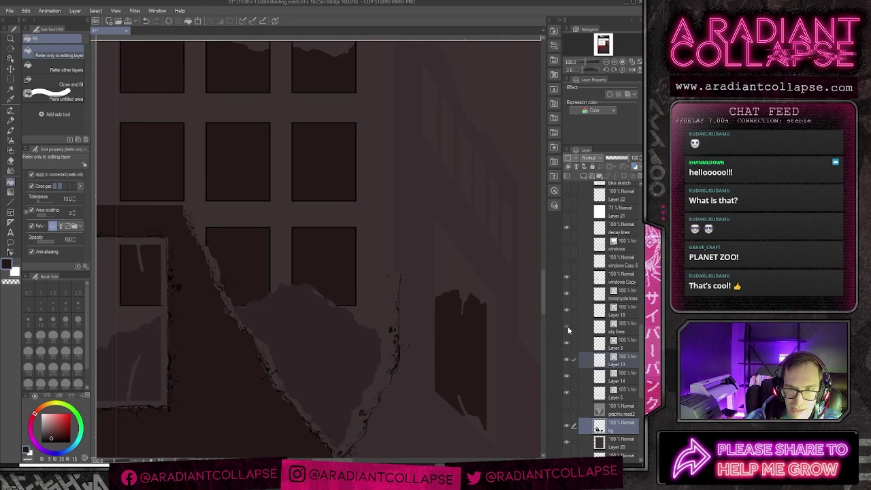
left_click(569, 331)
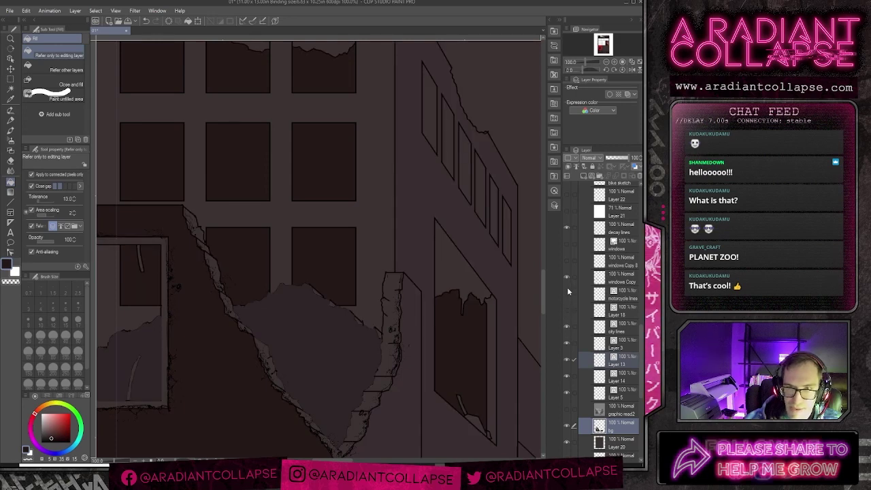
left_click(568, 277)
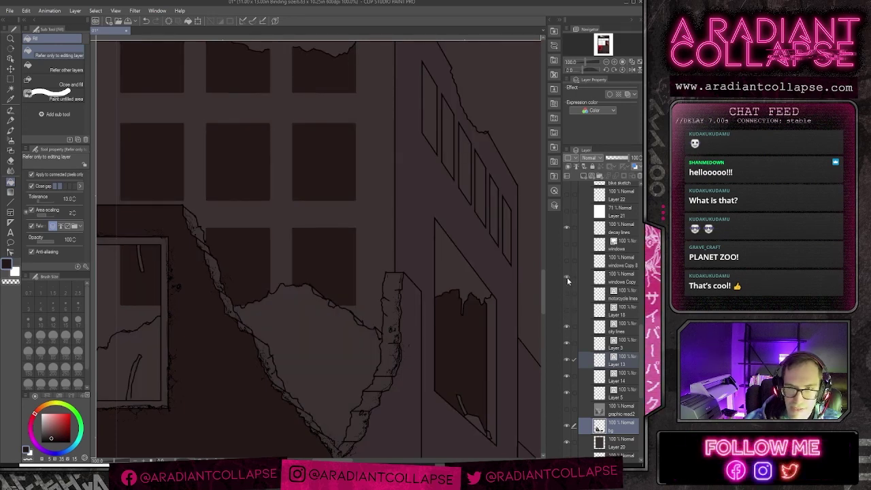
left_click(568, 278)
left_click(567, 278)
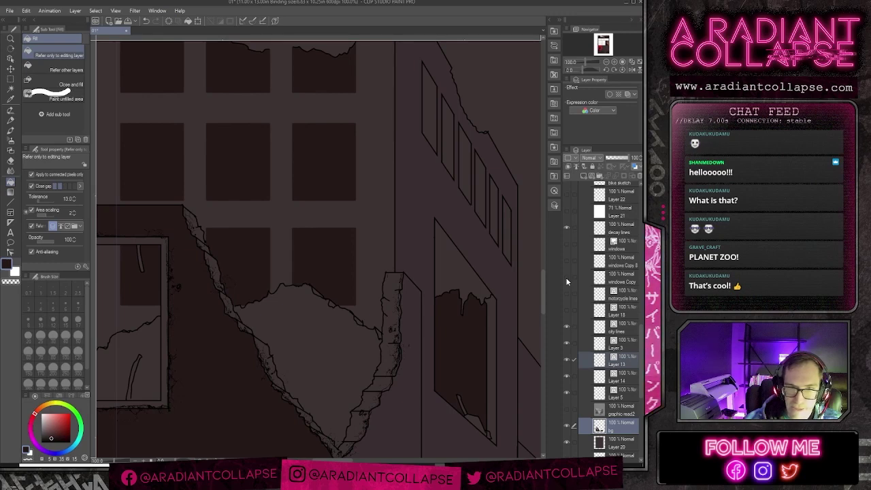
left_click(567, 277)
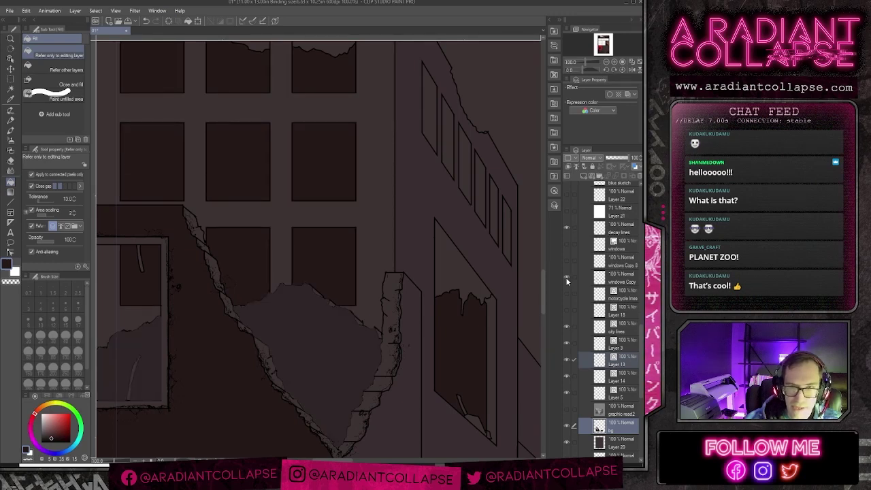
Step: Undo the window fills, the decay lines layer deletion and the purple fill behind the broken wall, and select the bg layer
key("ctrl+minus")
key("ctrl+minus")
key("ctrl+minus")
key("ctrl+z")
key("ctrl+z")
key("ctrl+z")
key("ctrl+z")
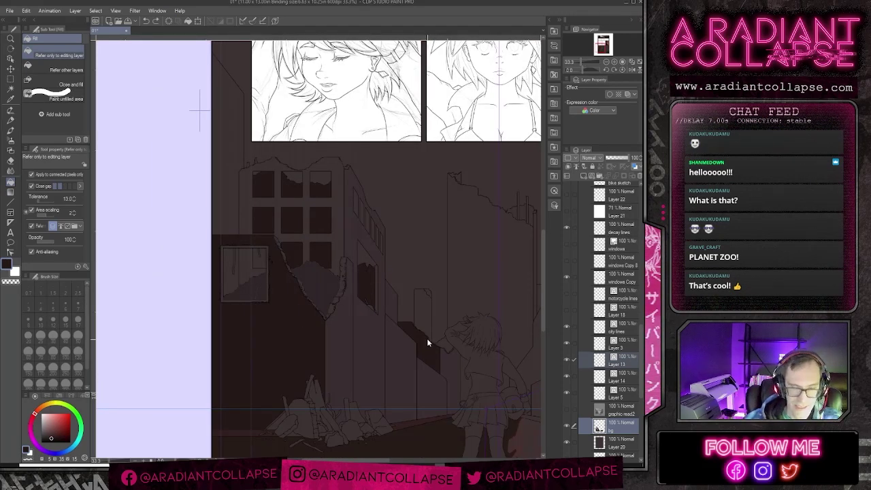
key("ctrl+z")
key("ctrl+z")
key("ctrl+z")
key("ctrl+z")
key("ctrl+z")
key("ctrl+z")
key("ctrl+z")
key("ctrl+z")
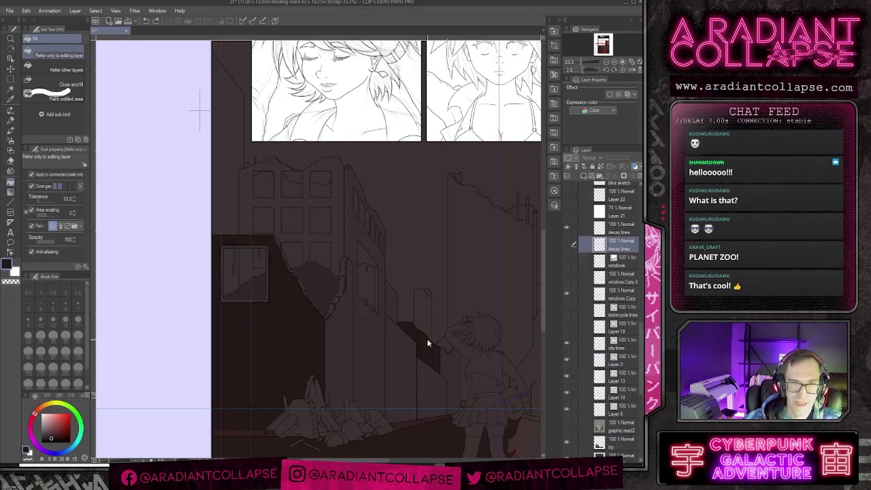
key("ctrl+z")
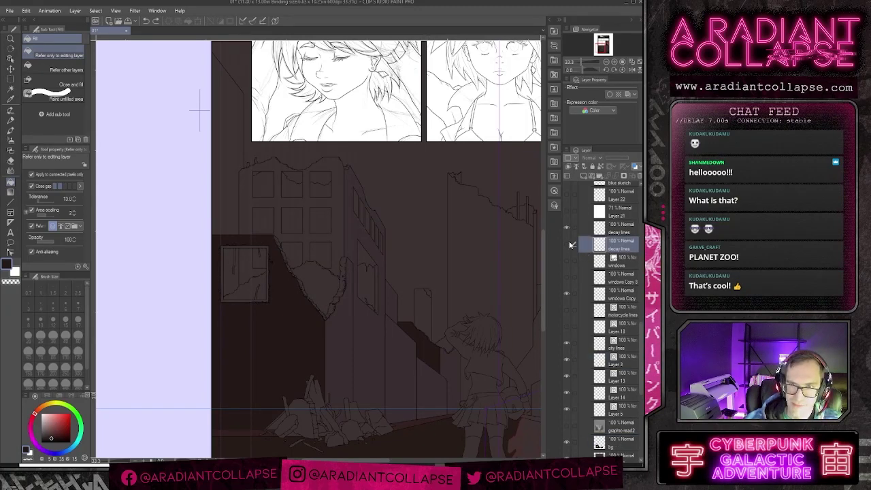
left_click(609, 444)
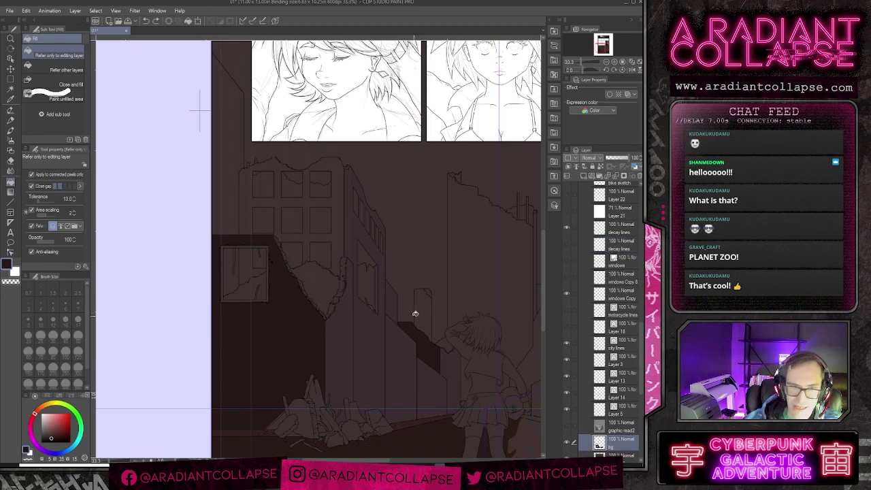
Step: Try filling the gap between the broken walls on the bg layer, and undo it
left_click(314, 289)
key("ctrl+z")
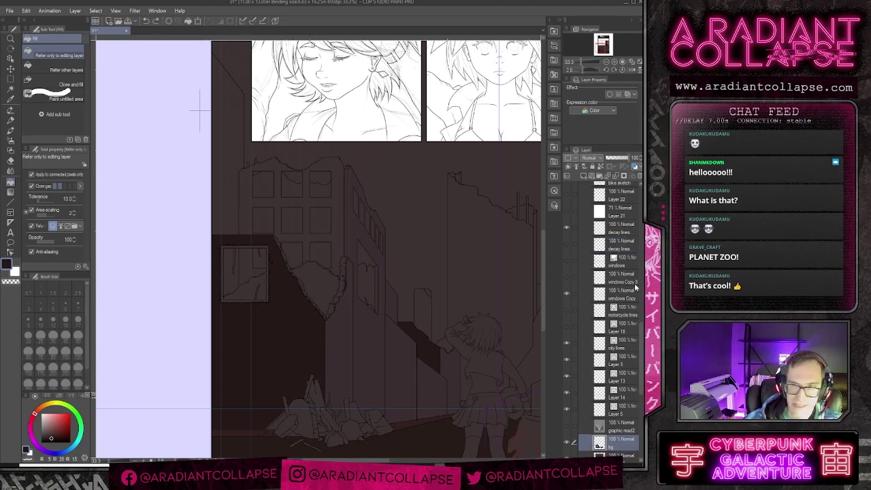
Step: Fill the gap between the broken walls, the area behind the framed window, and the hole in the opposite building with dark colour
left_click(318, 290)
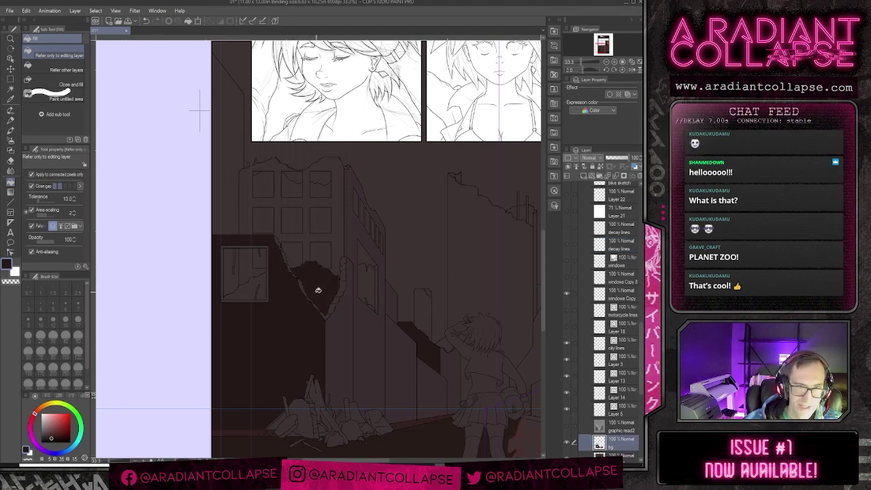
left_click(262, 291)
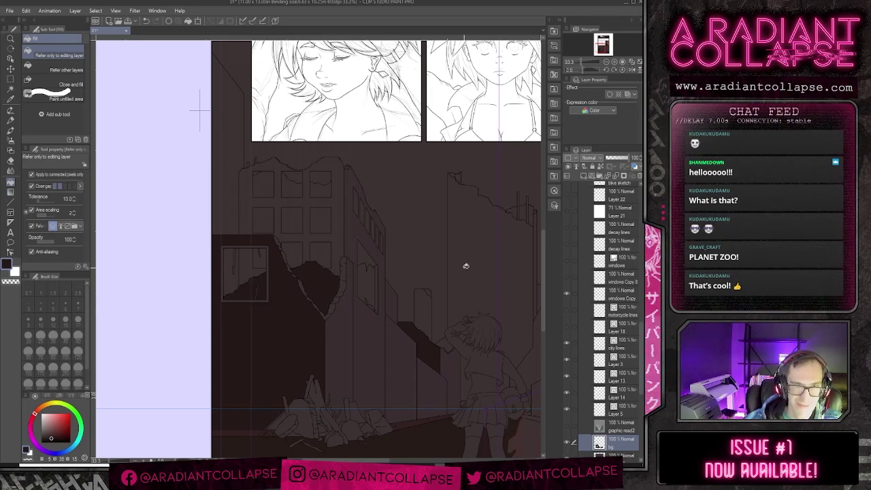
left_click_drag(472, 316, 338, 290)
left_click_drag(413, 276, 350, 289)
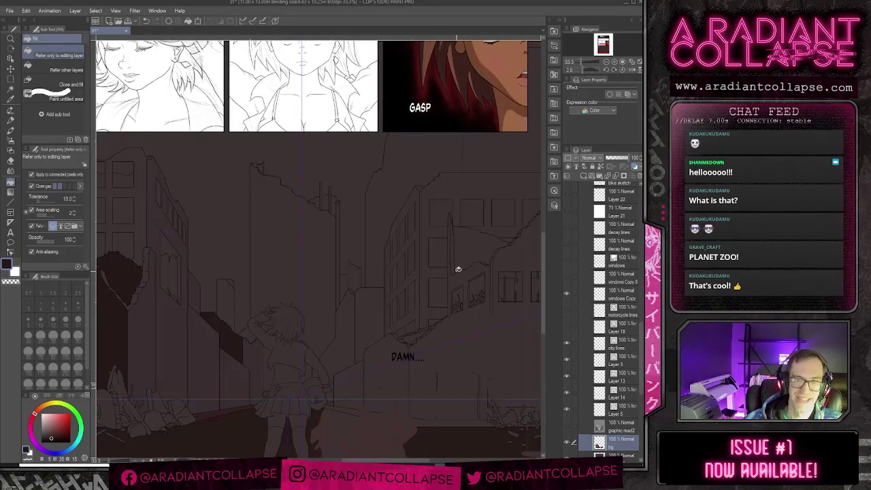
left_click_drag(487, 258, 408, 274)
left_click(409, 273)
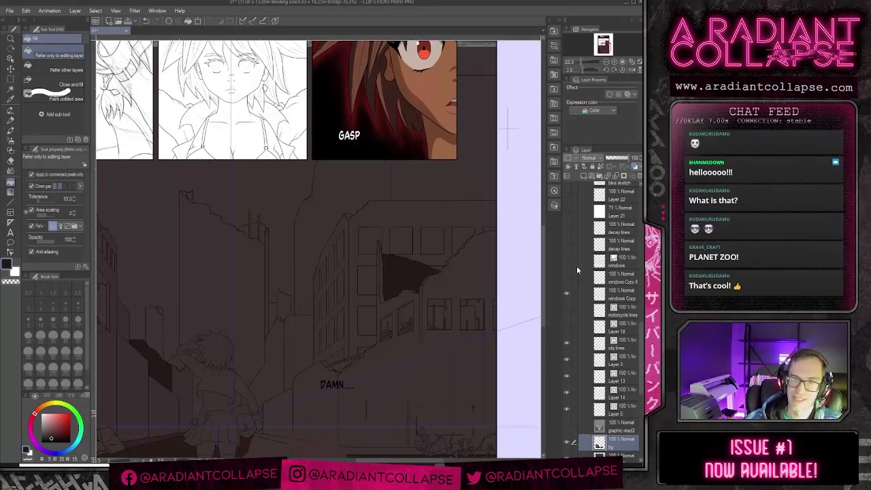
Step: Show the upper decay lines layer, try filling the ruined wall beside the "DAMN...." text on the bg layer, and undo the fill
left_click(566, 228)
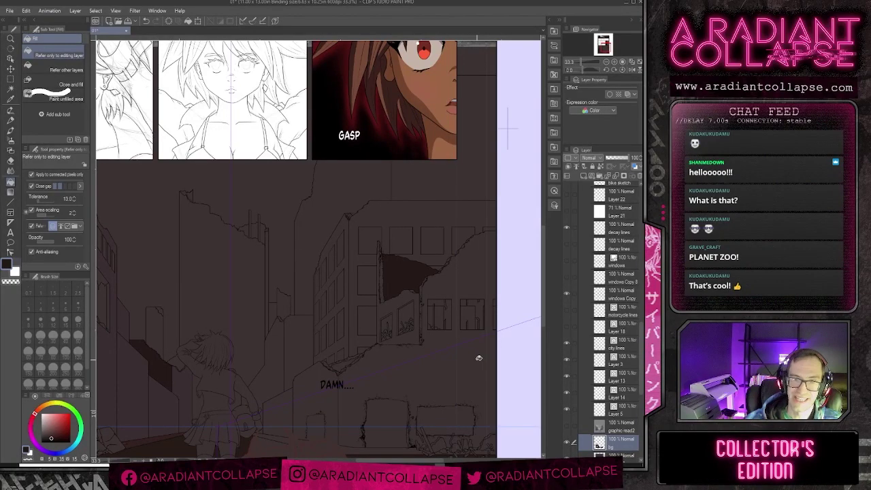
scroll(476, 355, "up", 1)
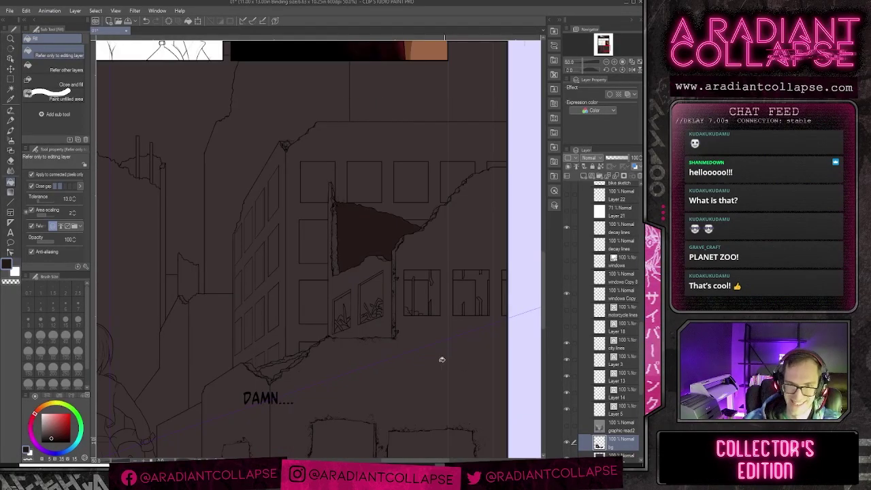
left_click_drag(413, 376, 490, 303)
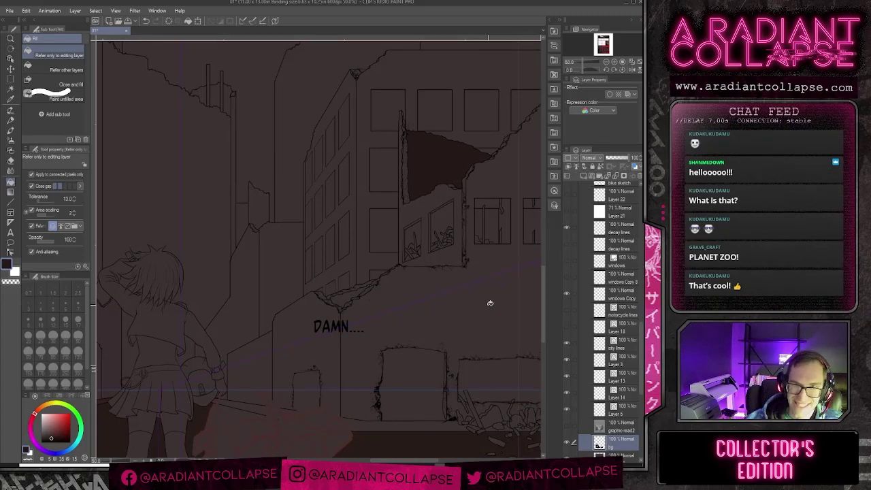
left_click(490, 303)
key("ctrl+z")
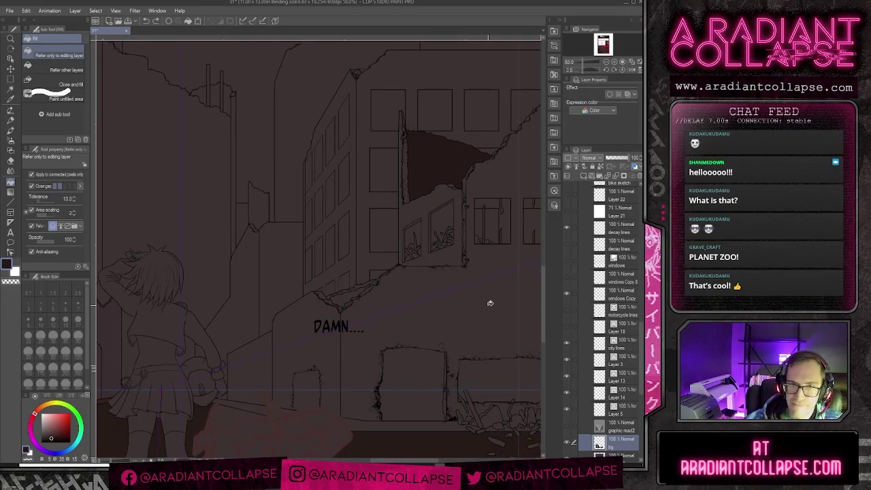
Step: Show the motorcycle lines layer and hide the red outlines over the motorcycle
left_click_drag(490, 303, 438, 219)
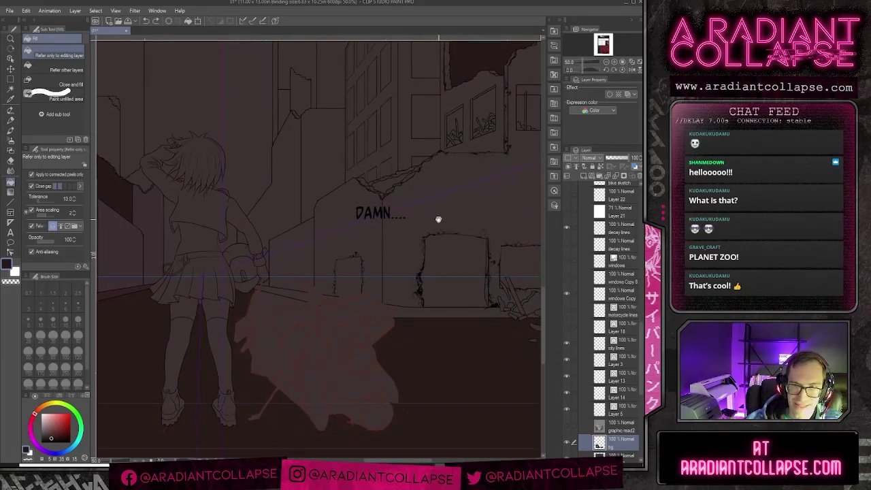
left_click(569, 312)
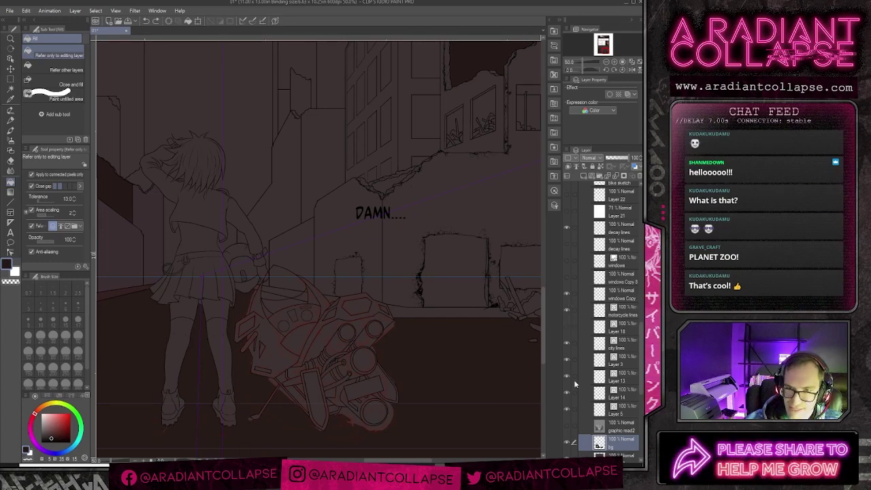
scroll(580, 386, "down", 2)
scroll(581, 386, "down", 5)
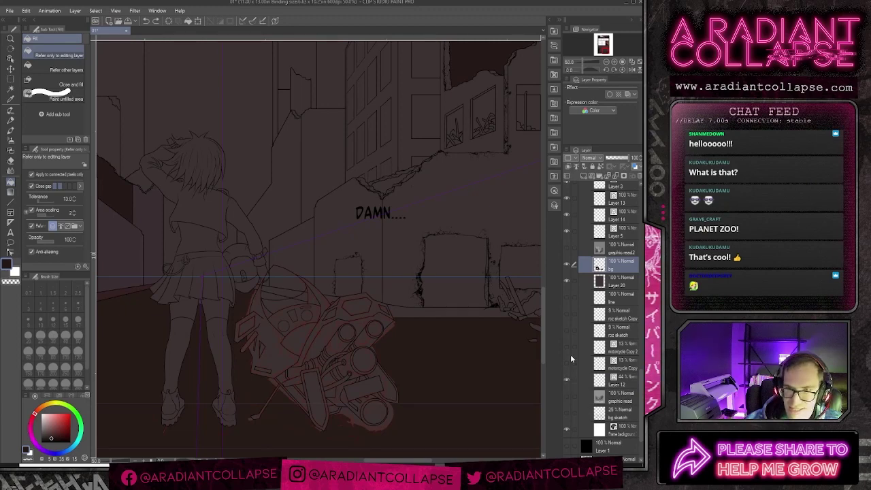
scroll(575, 352, "up", 4)
scroll(608, 373, "up", 7)
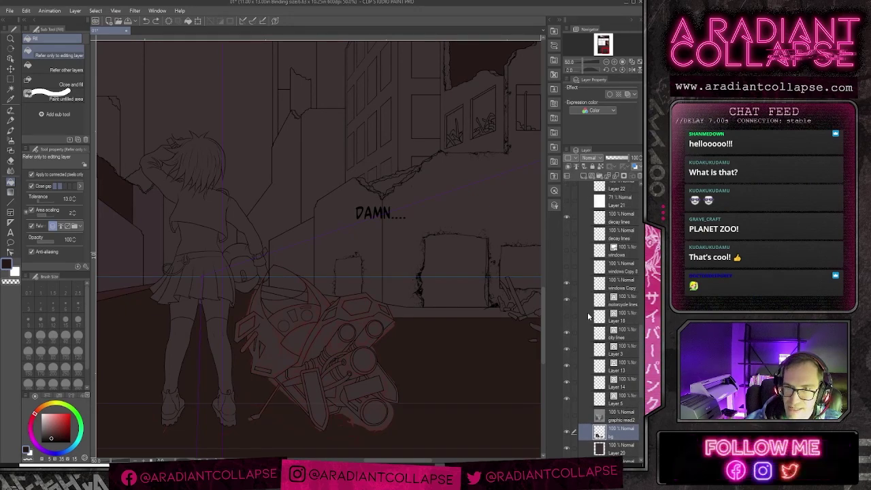
scroll(580, 342, "up", 6)
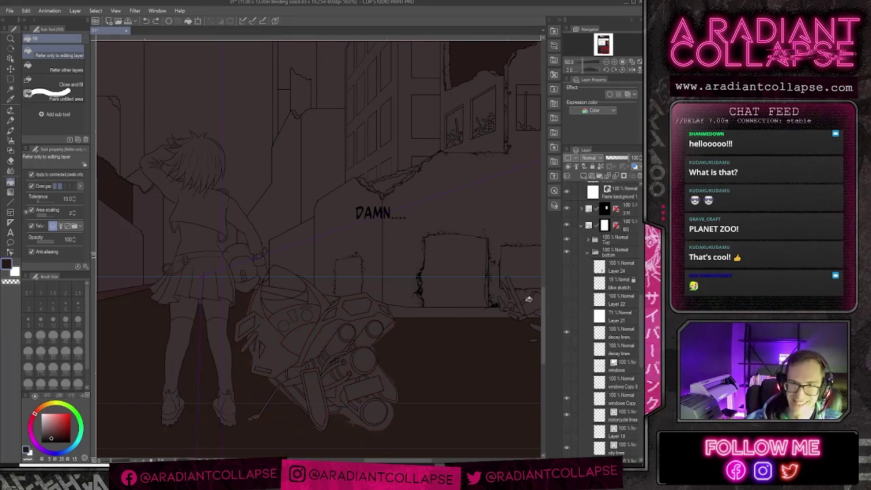
Step: Sample the dark street colour beside the motorcycle as the drawing colour
left_click_drag(431, 426, 418, 379)
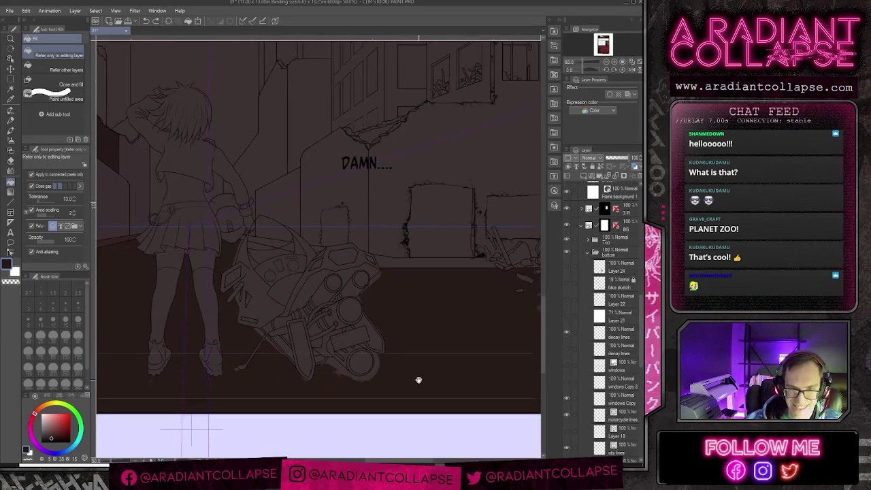
scroll(420, 377, "up", 1)
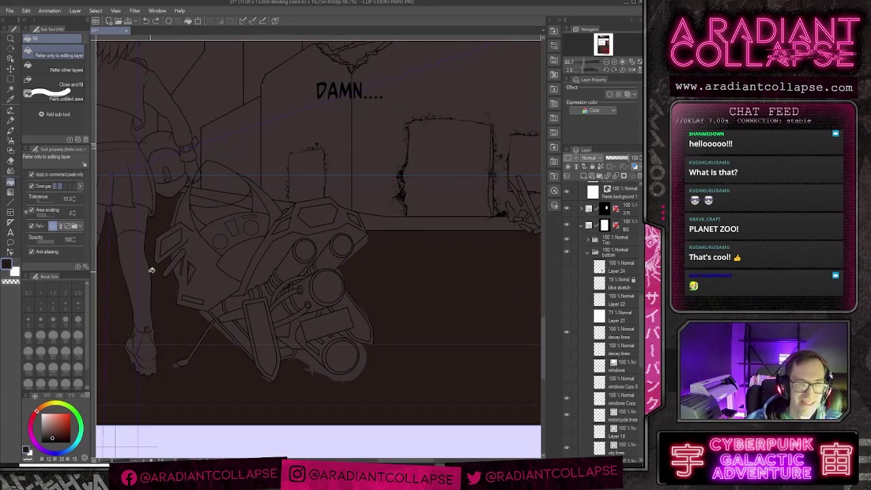
scroll(177, 277, "down", 2)
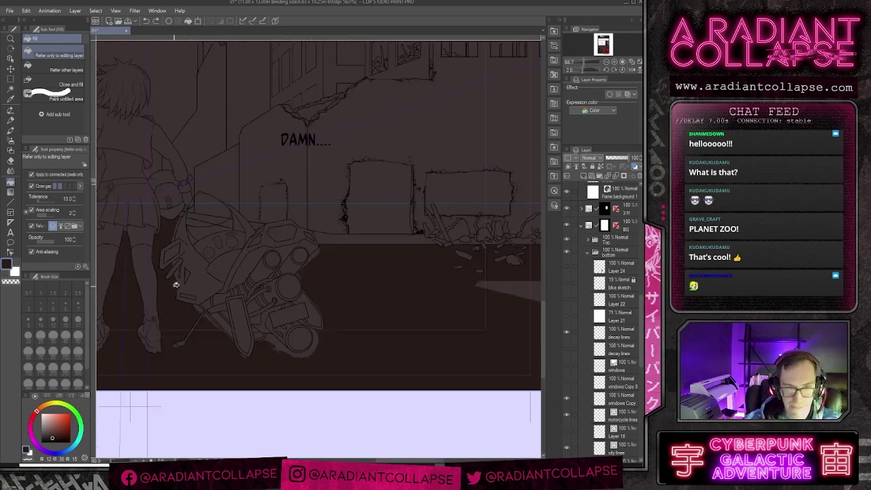
Step: Draw a closed Polyline selection around the motorcycle, following the street edge across its upper part and passing beside the girl's leg
left_click(11, 81)
left_click(51, 79)
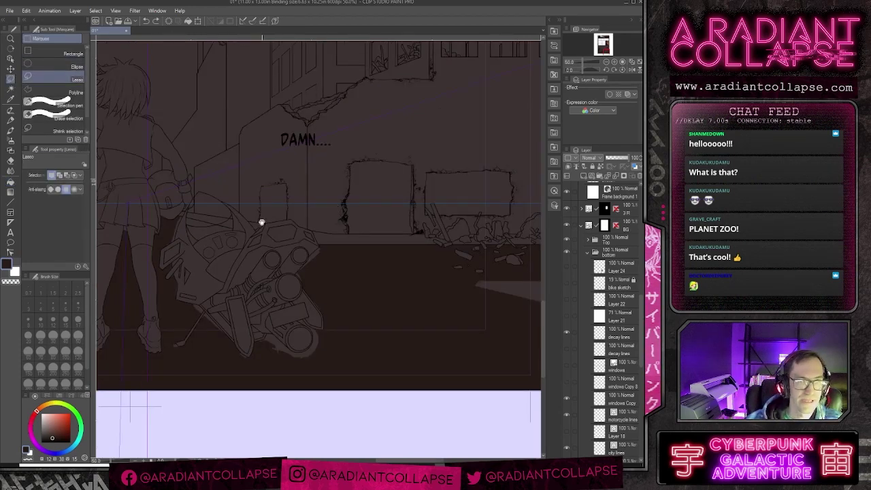
scroll(260, 224, "left", 3)
scroll(251, 209, "up", 1)
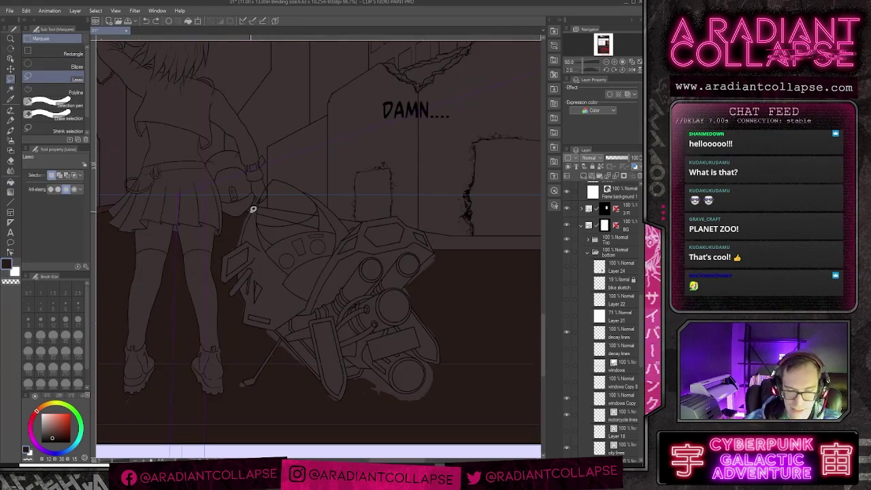
scroll(252, 208, "up", 1)
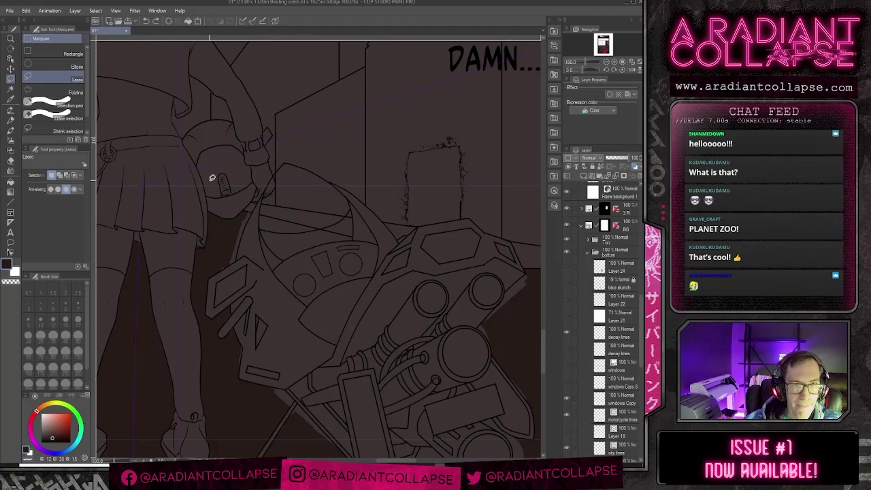
left_click(49, 93)
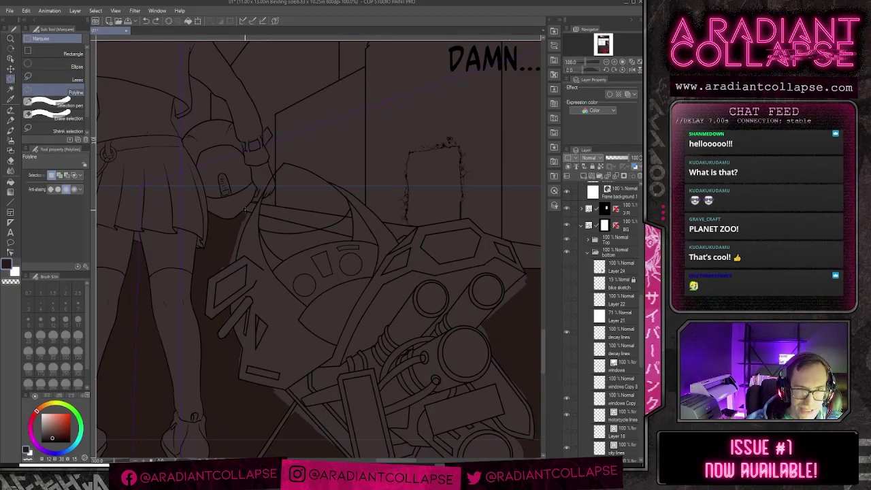
left_click(245, 209)
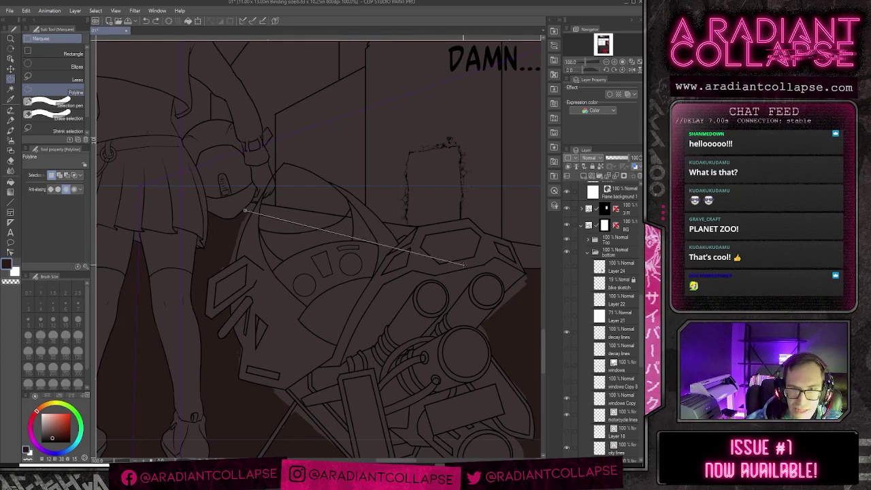
left_click(528, 268)
left_click_drag(521, 304, 347, 185)
left_click(412, 255)
left_click(429, 371)
left_click_drag(340, 411, 438, 402)
left_click(402, 406)
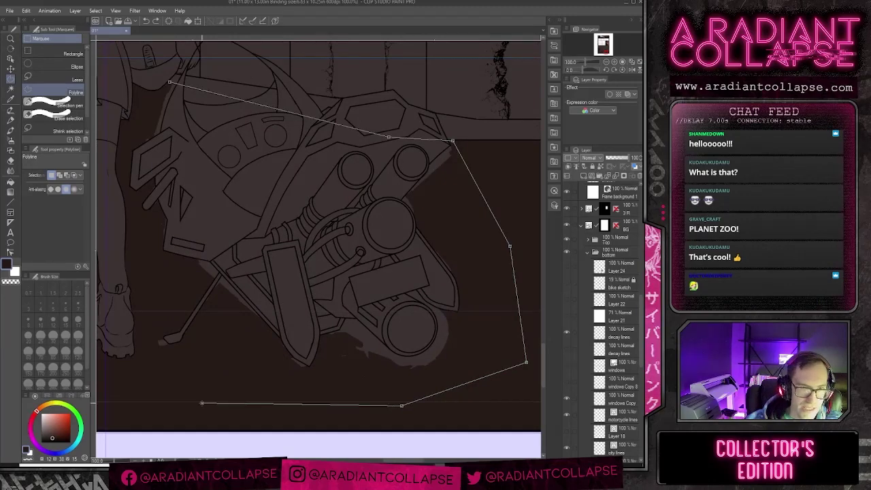
left_click(203, 402)
left_click_drag(143, 387, 307, 402)
left_click(311, 379)
left_click(307, 289)
left_click_drag(289, 195, 324, 271)
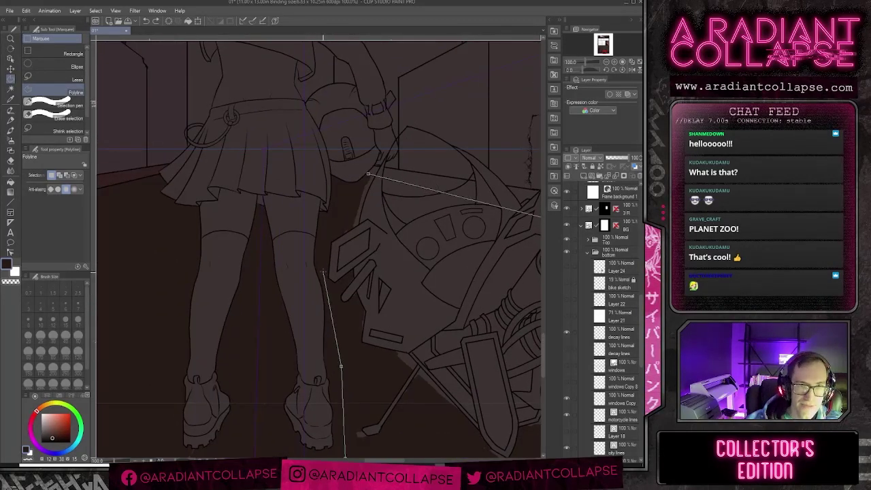
double_click(356, 182)
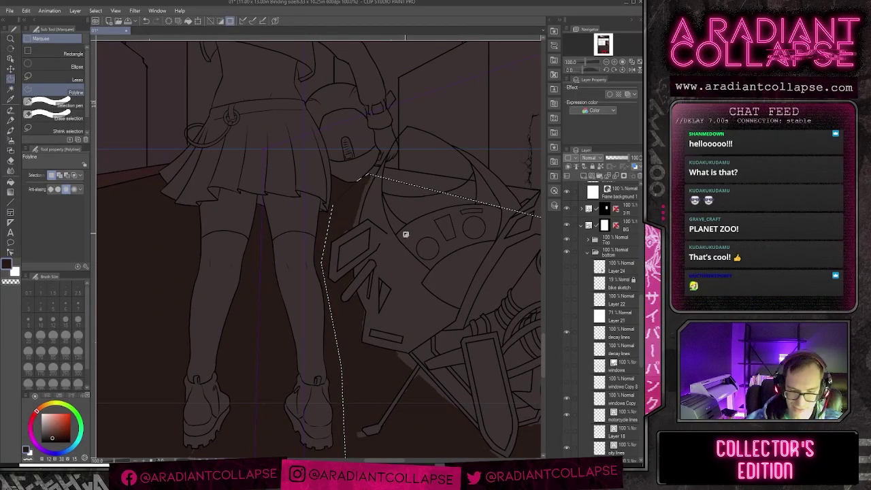
Step: Make the bg layer active for colouring inside the motorcycle selection
scroll(404, 233, "down", 2)
left_click_drag(464, 345, 366, 342)
key("g")
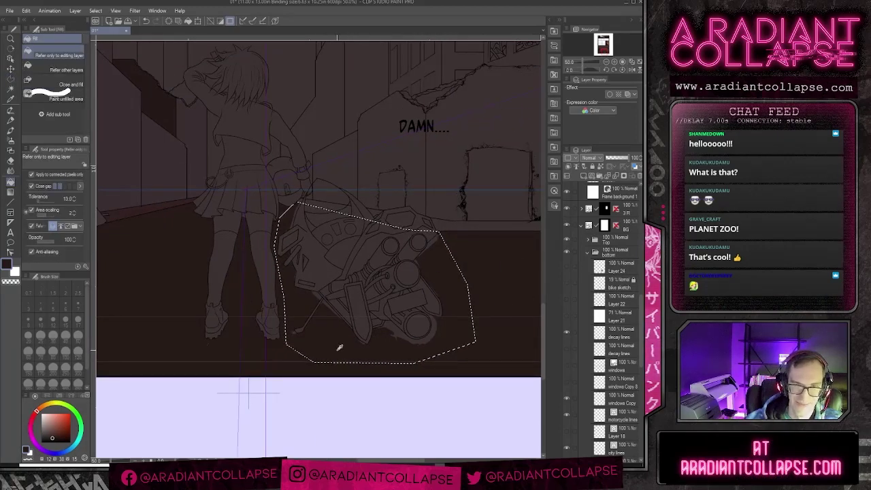
scroll(585, 339, "down", 5)
left_click(599, 411)
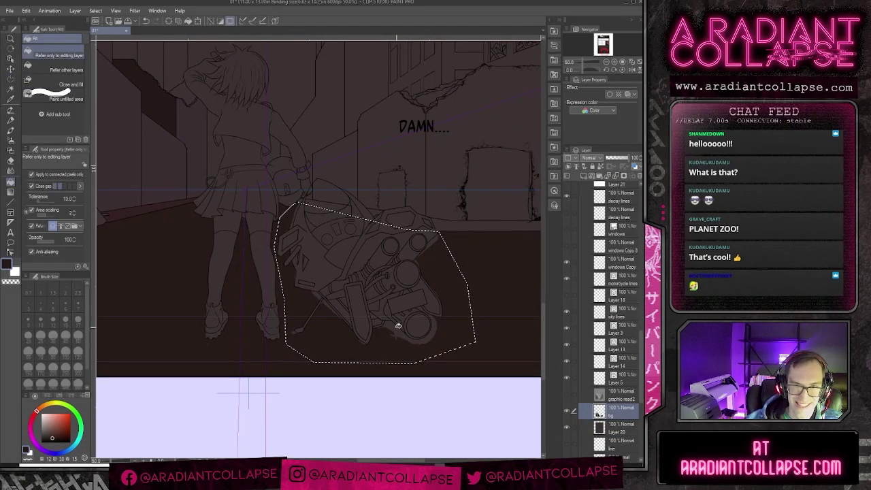
key("p")
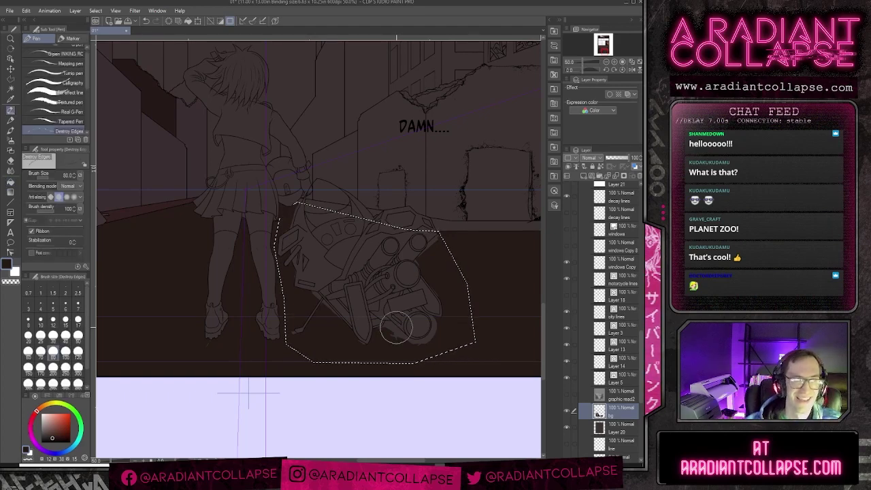
key("bracketright")
key("bracketright")
key("bracketright")
key("bracketright")
key("bracketright")
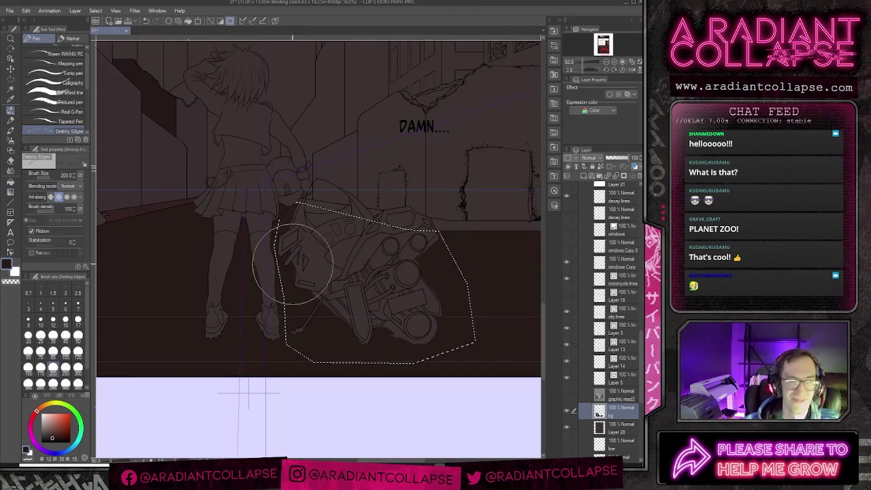
scroll(80, 58, "up", 1)
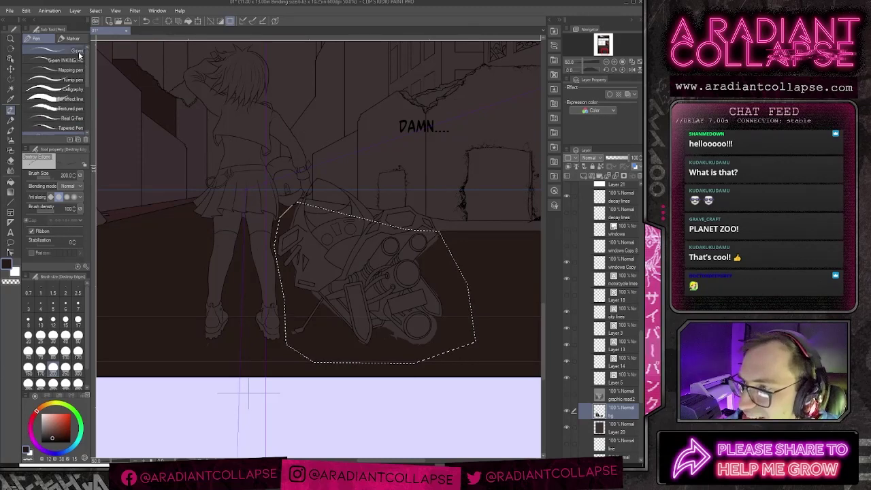
Step: Paint the selected motorcycle area with the dark street colour using the G-pen at size 500, and clear the selection
left_click(76, 51)
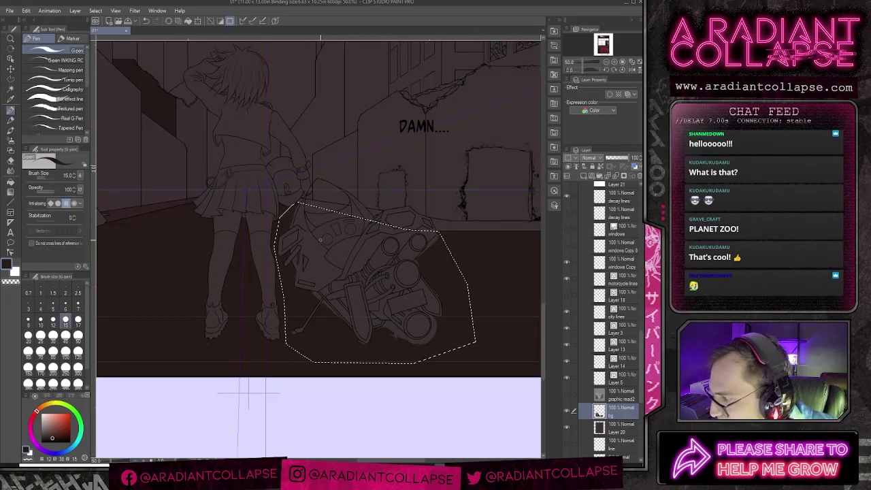
key("bracketright")
key("bracketright")
key("bracketright")
key("bracketright")
key("bracketright")
key("bracketright")
key("bracketright")
key("bracketright")
key("bracketright")
key("bracketright")
key("bracketright")
key("bracketright")
key("bracketright")
key("bracketright")
key("bracketright")
key("bracketright")
key("bracketright")
key("bracketright")
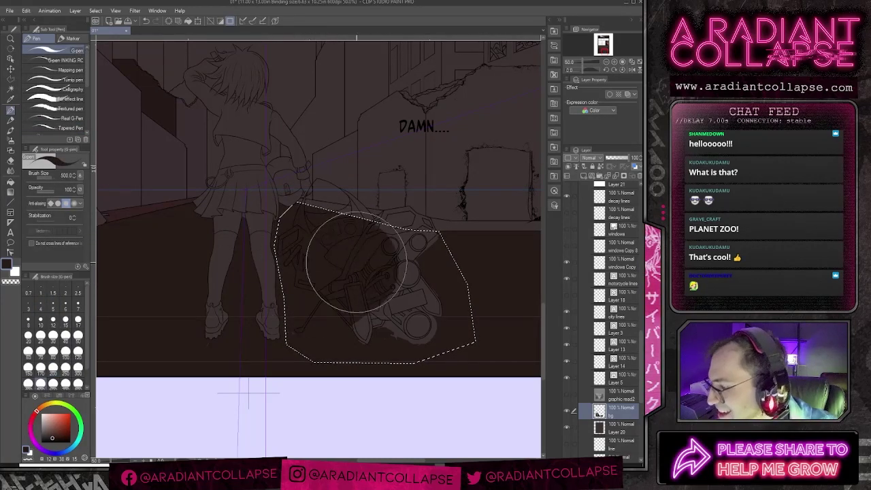
key("ctrl+d")
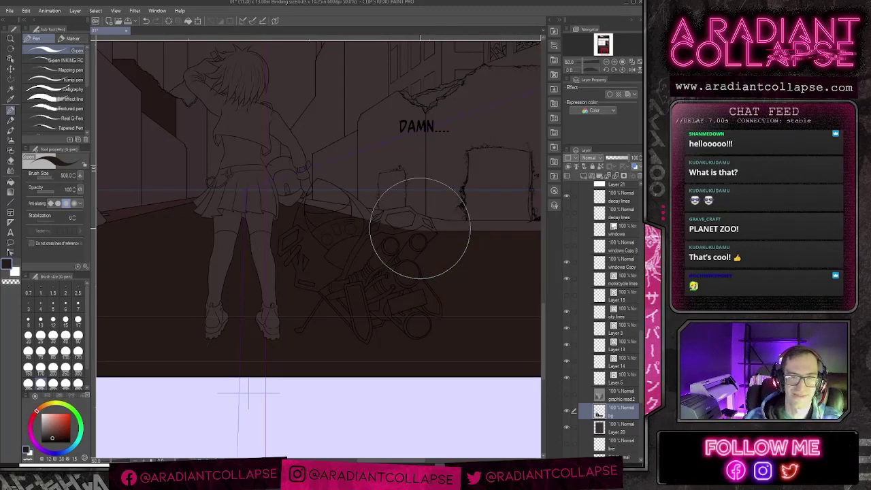
scroll(315, 169, "up", 3)
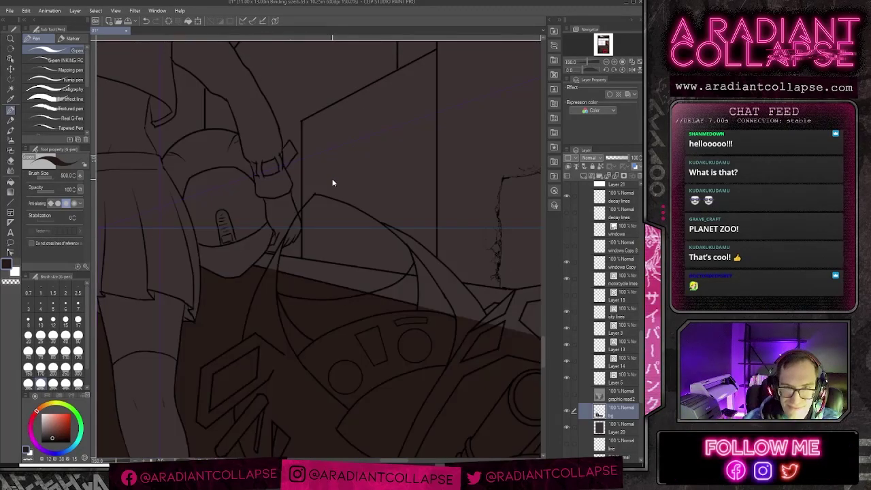
scroll(332, 182, "down", 3)
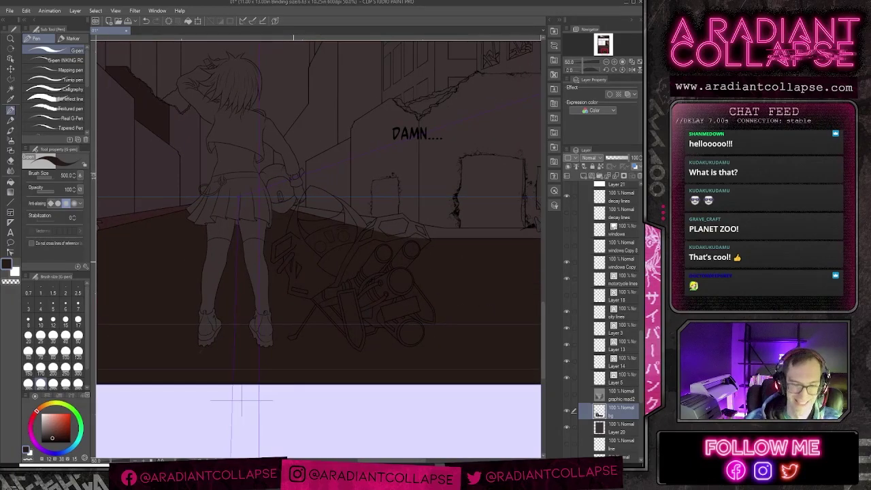
scroll(293, 262, "down", 1)
left_click_drag(207, 274, 393, 270)
left_click_drag(231, 298, 239, 297)
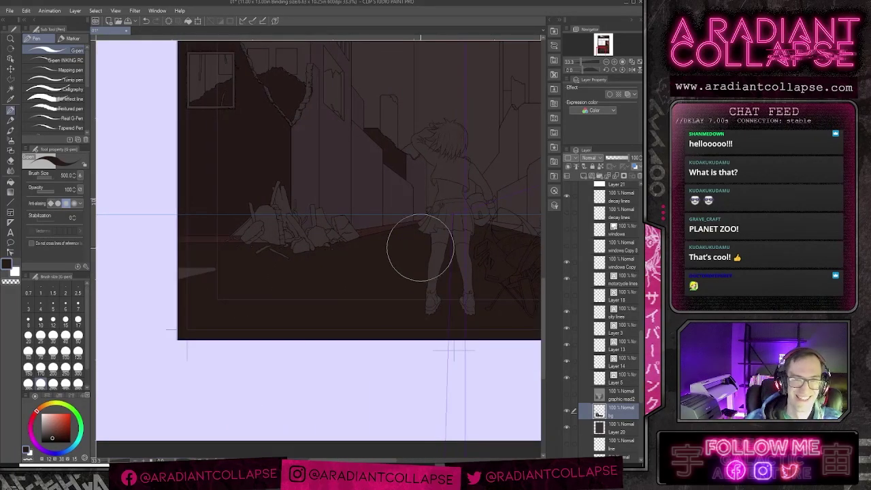
Step: Try a reddish-brown fill on the receding building facades along the street's left side, on the bg layer
left_click_drag(338, 259, 335, 308)
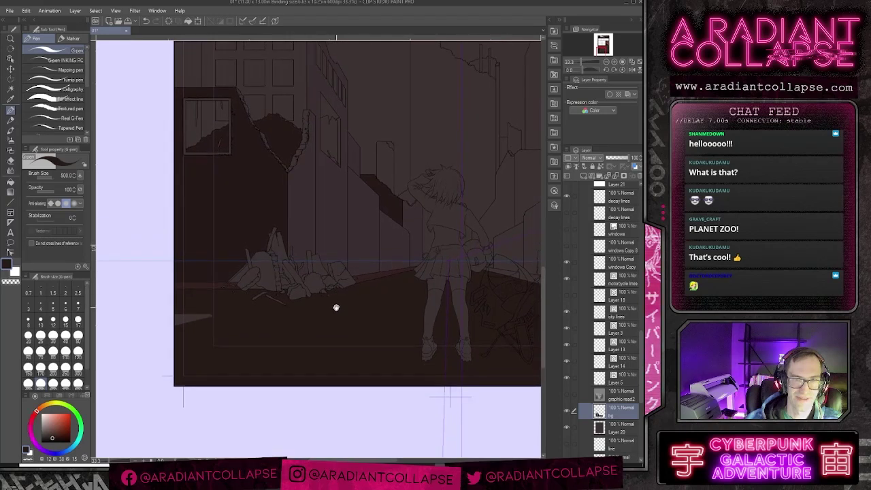
left_click_drag(388, 291, 332, 305)
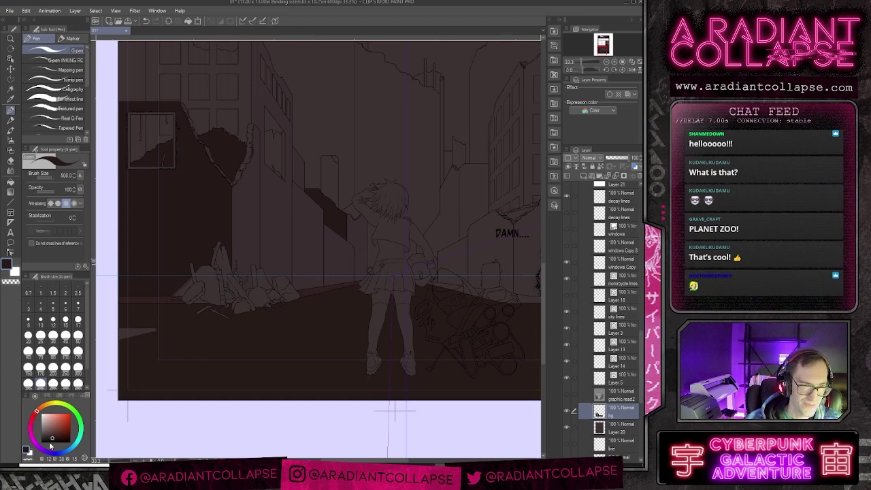
key("g")
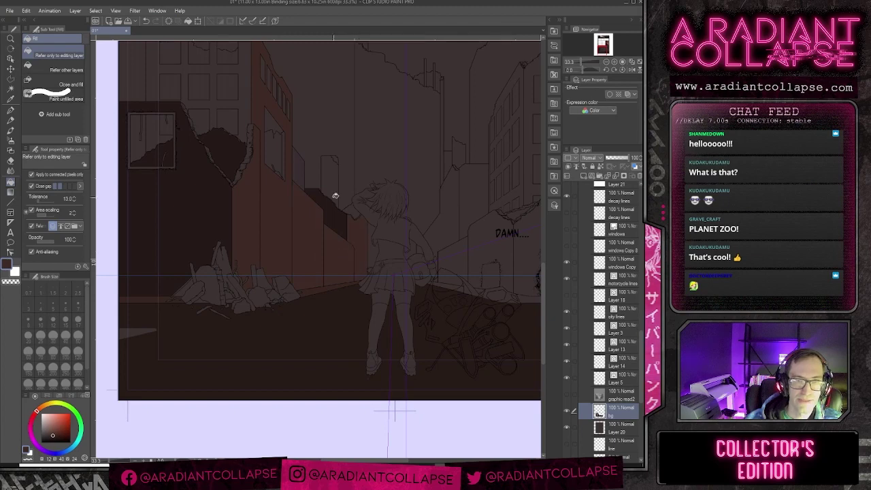
scroll(348, 197, "down", 1)
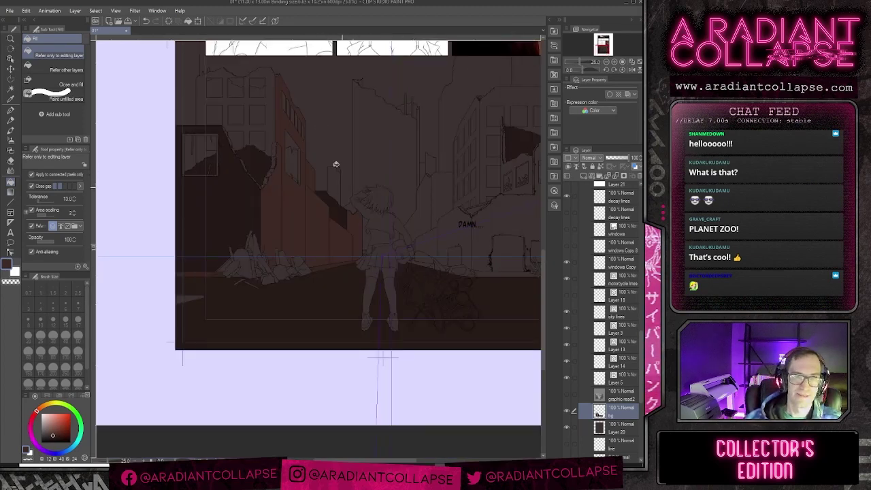
left_click_drag(321, 128, 330, 192)
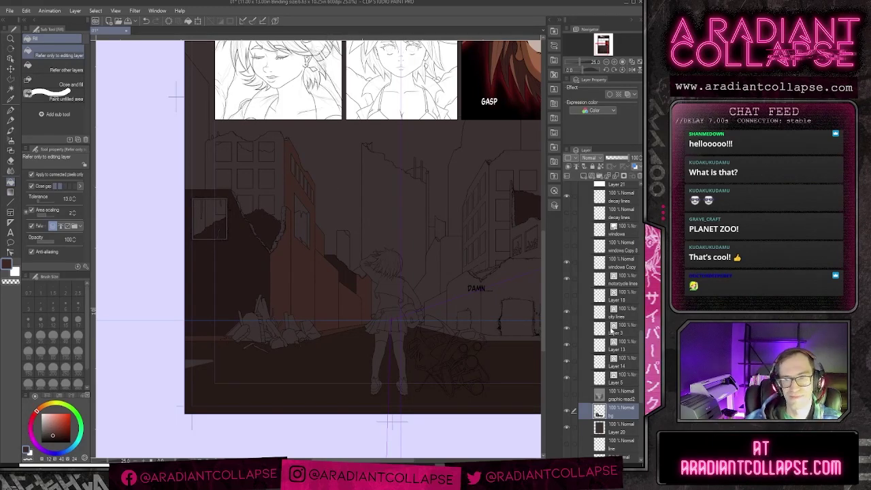
Step: Check the tones with the graphic read2 layer shown briefly, and refill the left-hand receding facades with a darker brown
scroll(612, 331, "down", 5)
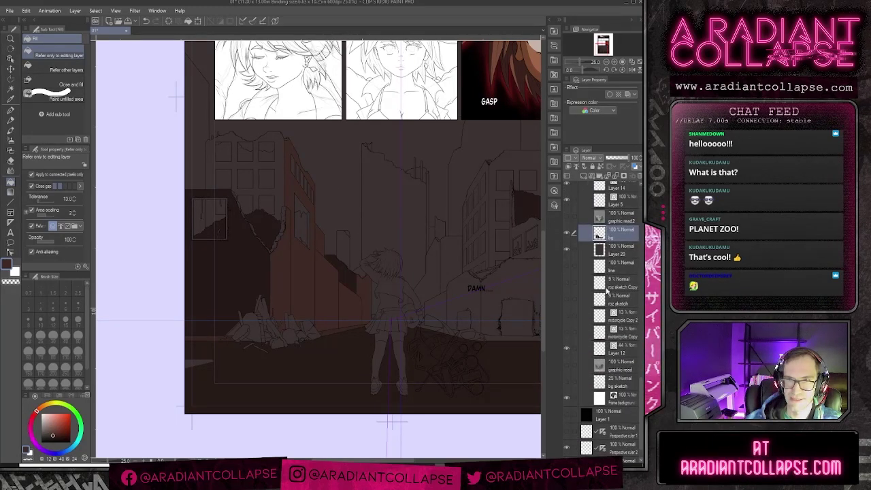
left_click(566, 217)
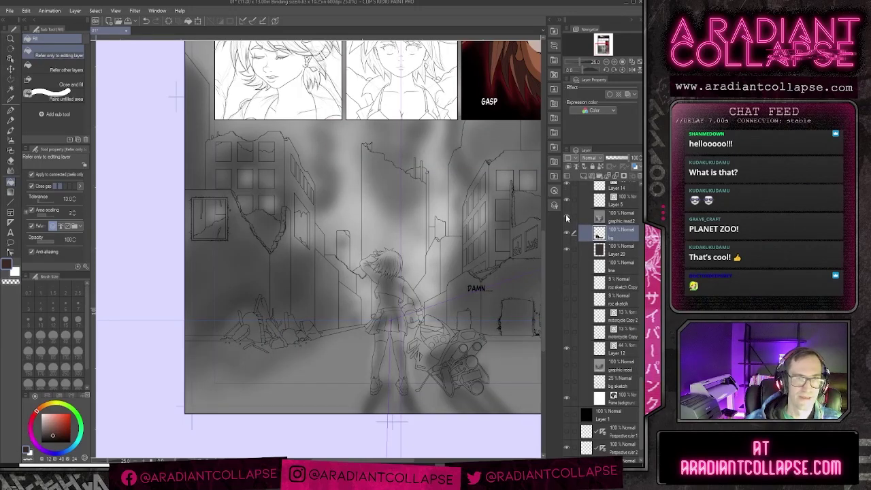
left_click(567, 217)
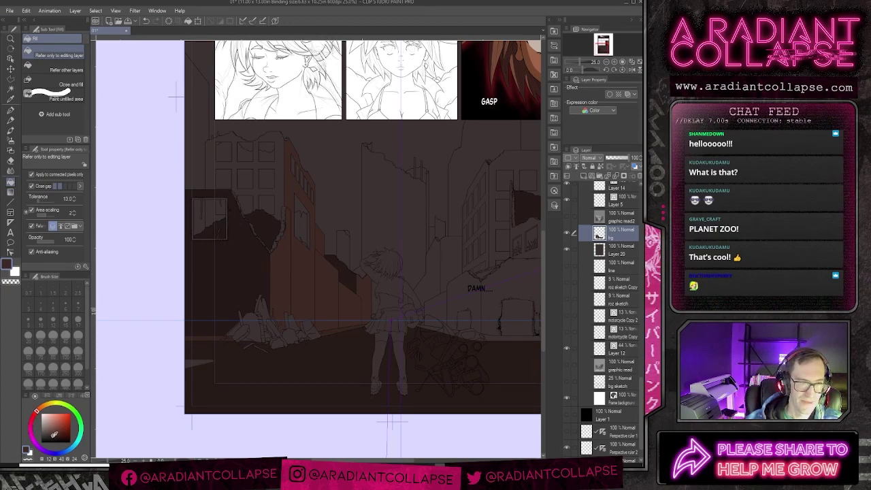
left_click(305, 281)
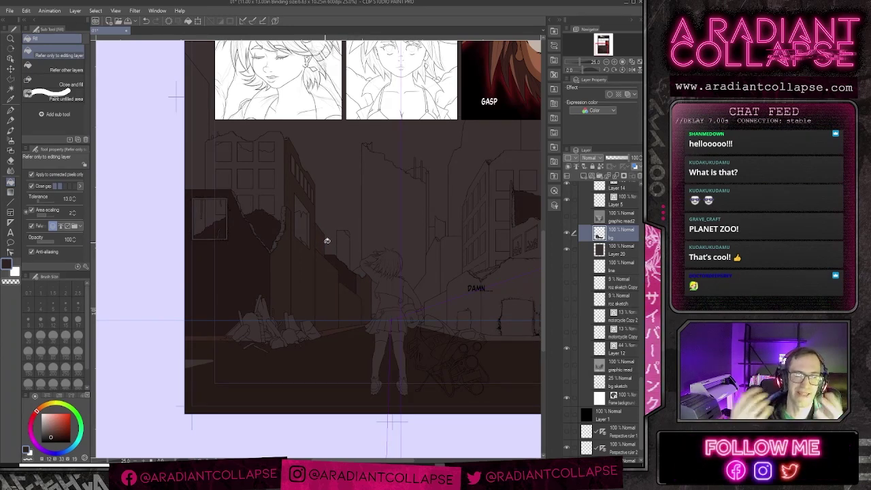
Step: Fill the ruined wall behind the DAMN.... lettering, the lower wall beside it and the taller building behind them with dark brown
left_click_drag(349, 256, 317, 255)
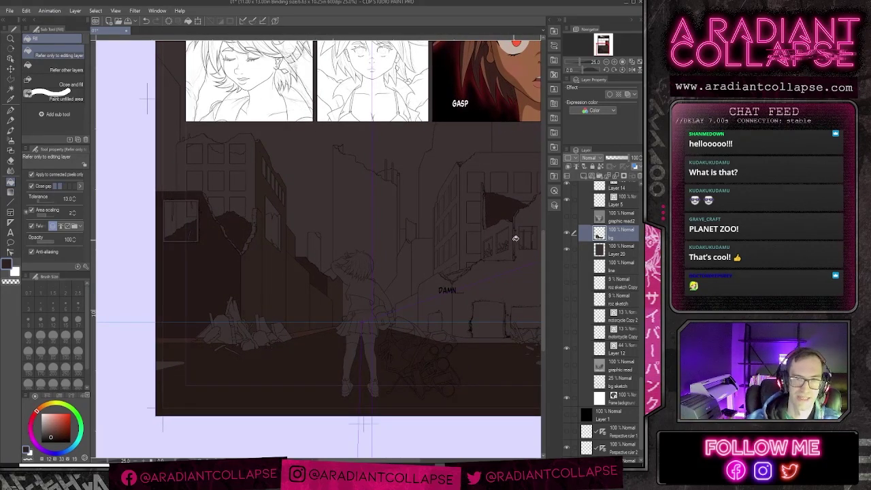
scroll(349, 311, "up", 1)
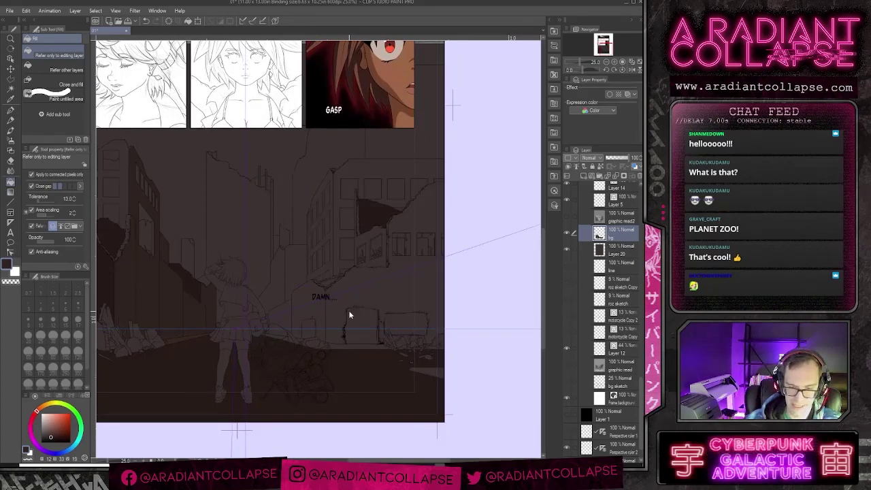
scroll(284, 307, "up", 1)
left_click(279, 304)
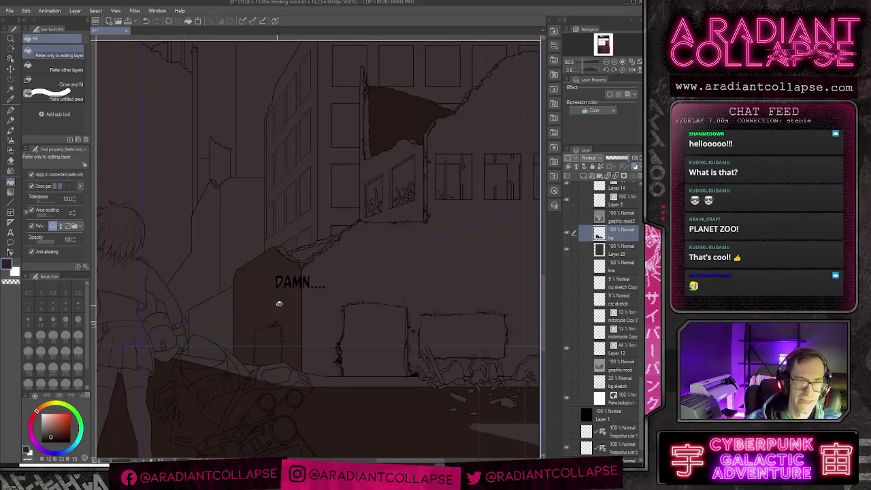
left_click(224, 329)
left_click_drag(212, 342, 283, 343)
left_click(273, 334)
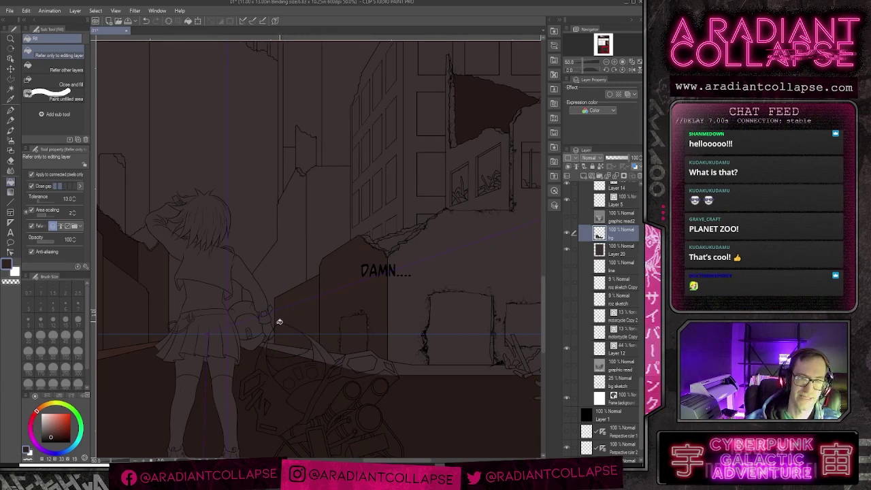
left_click(280, 273)
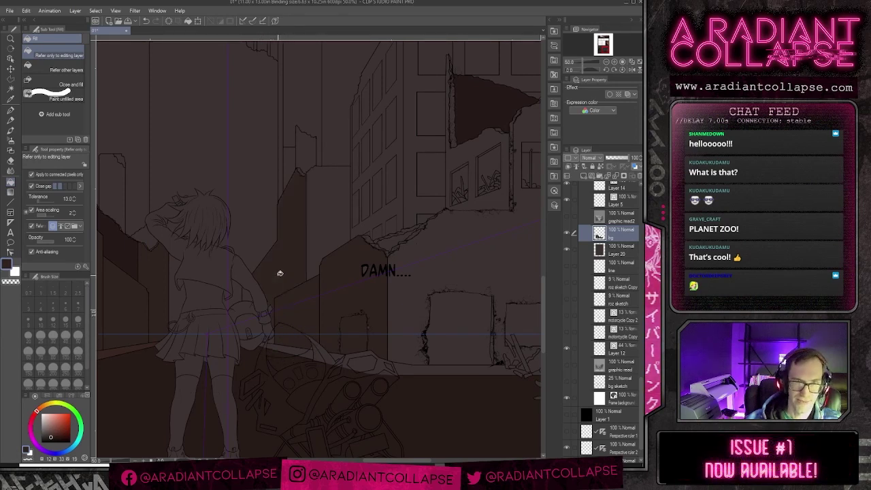
Step: Try another dark brown fill on the wall area behind the motorcycle, and undo the fill
scroll(278, 344, "up", 2)
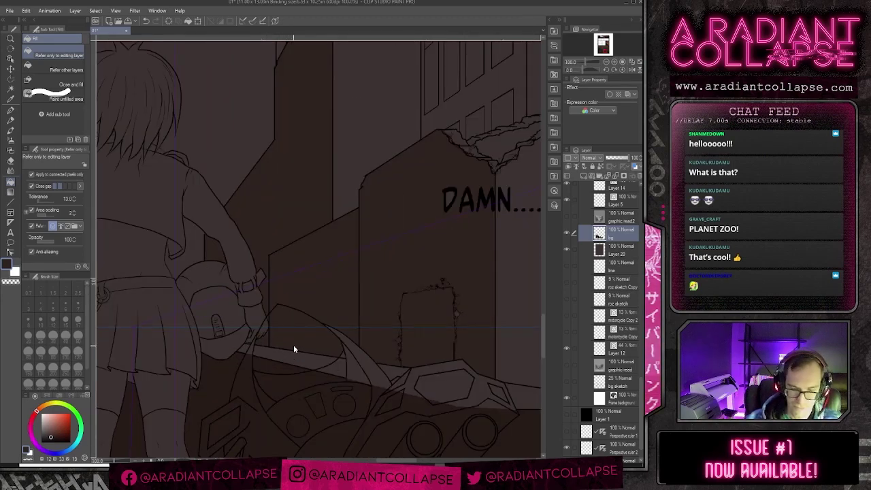
scroll(294, 349, "up", 2)
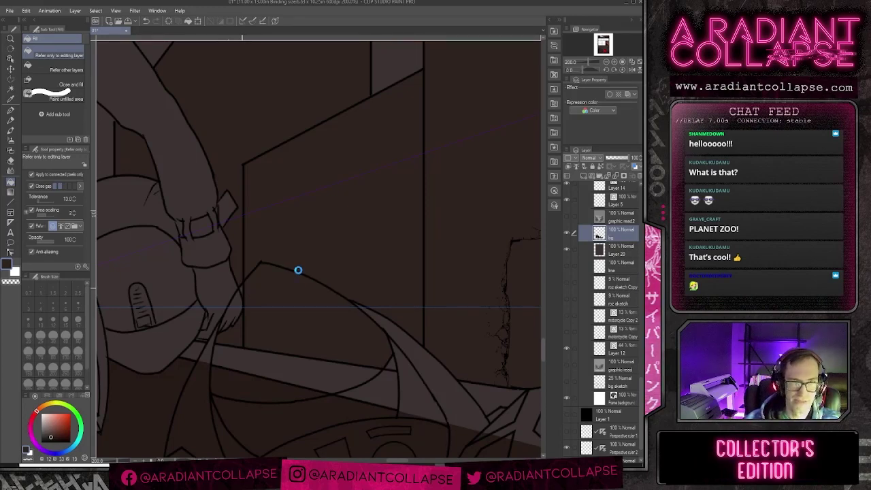
left_click(351, 154)
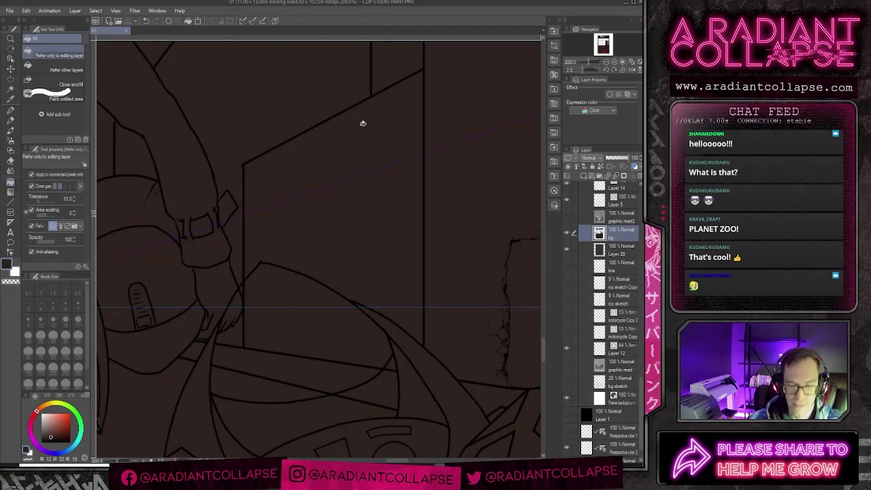
scroll(360, 129, "down", 4)
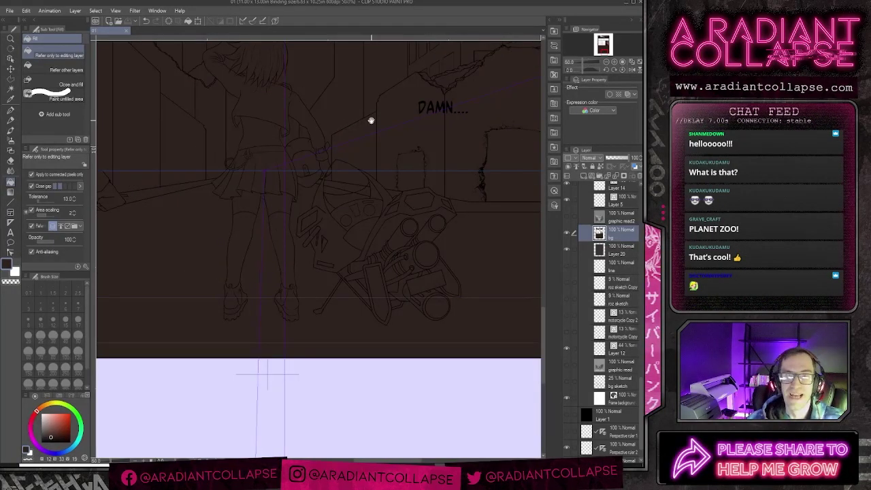
scroll(287, 289, "down", 2)
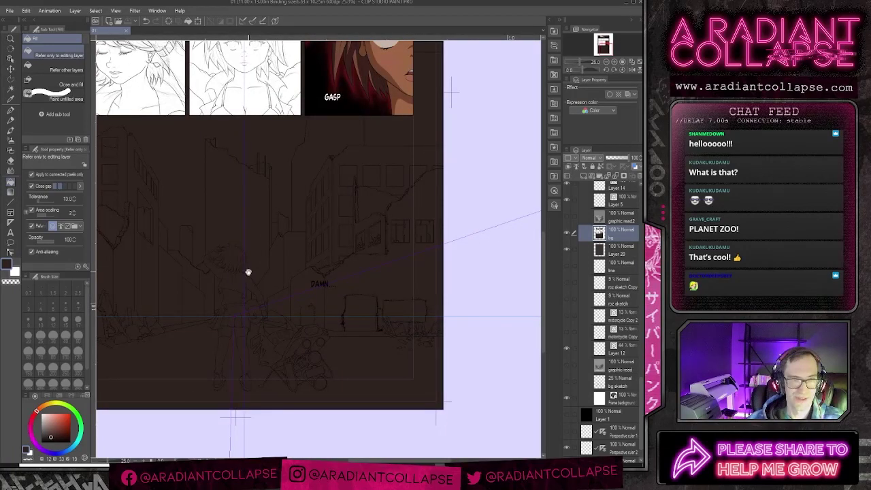
key("ctrl+z")
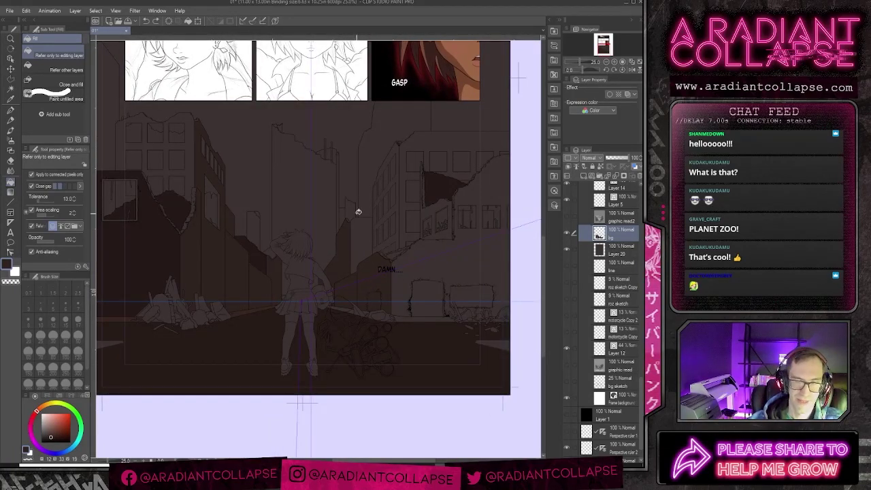
Step: Hide the Damn.... Copy text layer to check the wall fill behind the lettering, and show the layer again
left_click_drag(375, 243, 369, 248)
scroll(353, 259, "up", 1)
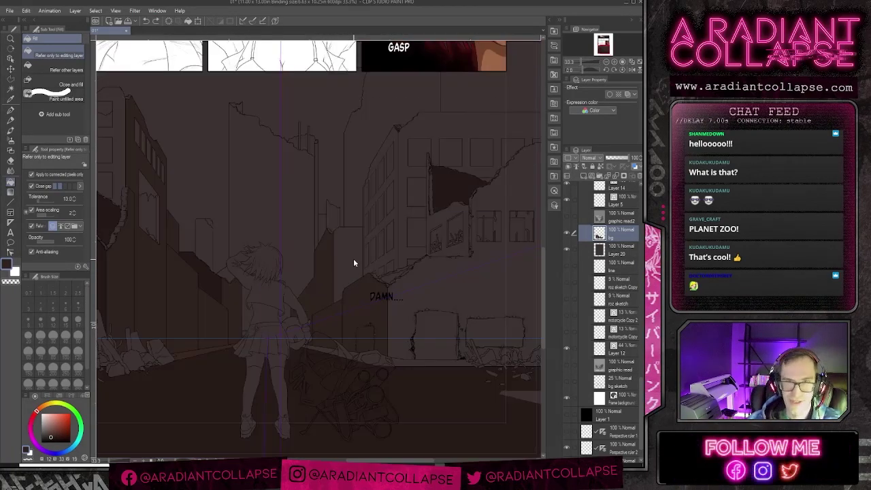
left_click_drag(440, 222, 378, 229)
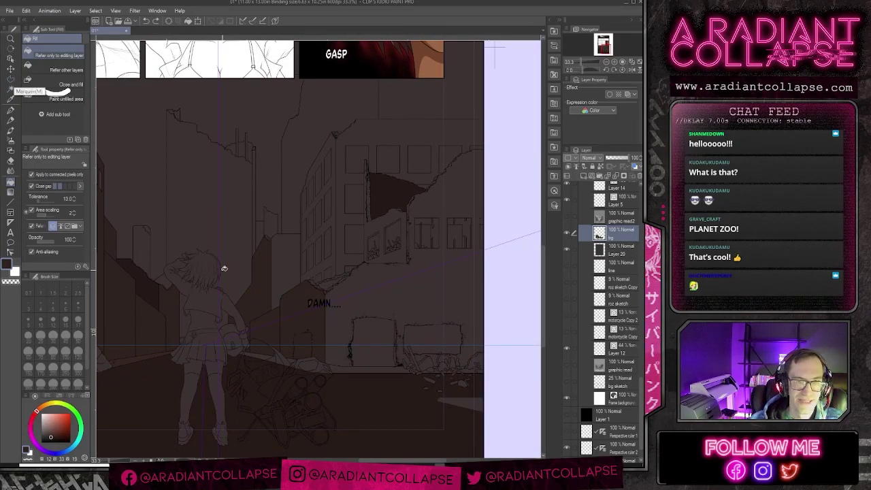
scroll(494, 311, "up", 2)
scroll(495, 313, "up", 1)
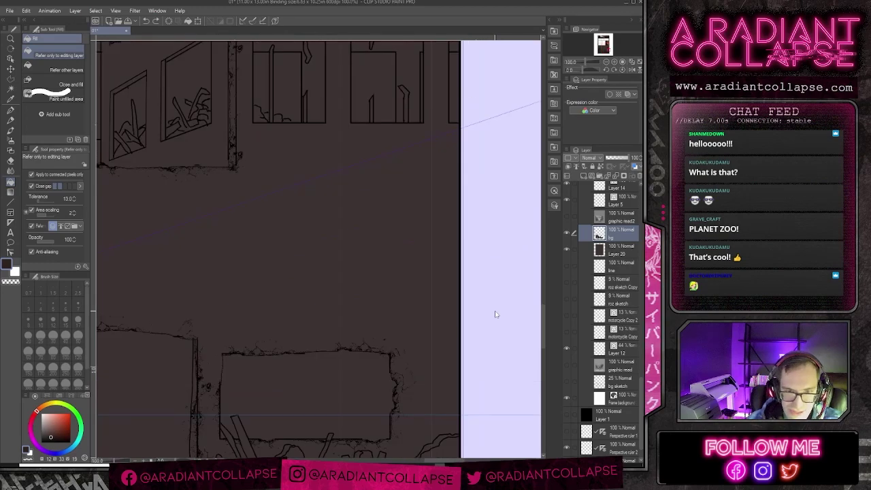
scroll(495, 314, "down", 1)
left_click_drag(236, 293, 421, 282)
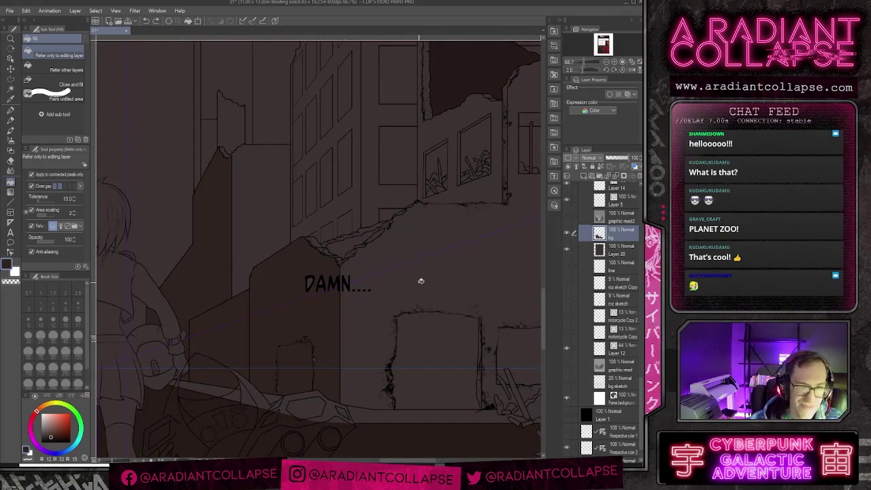
scroll(609, 347, "up", 10)
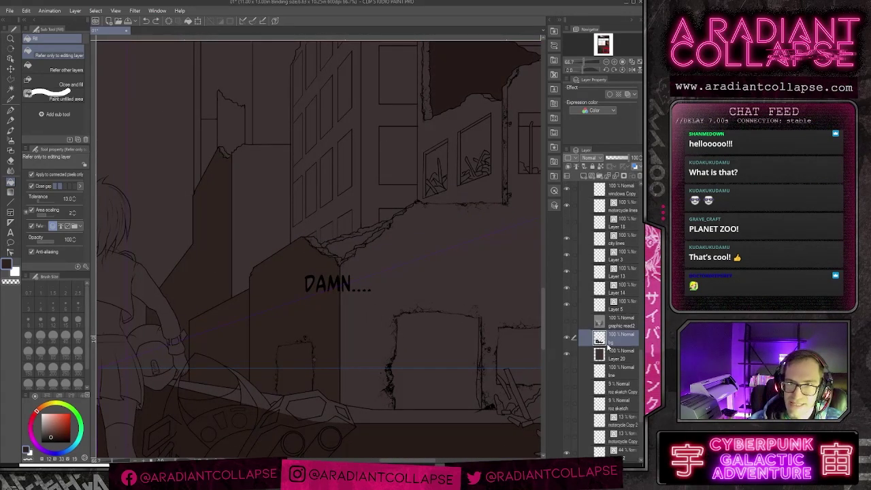
scroll(611, 343, "up", 8)
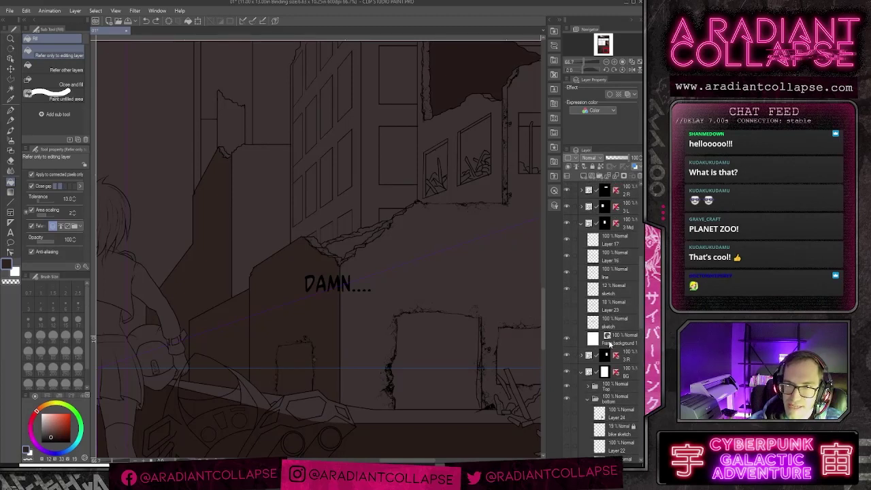
scroll(578, 257, "up", 1)
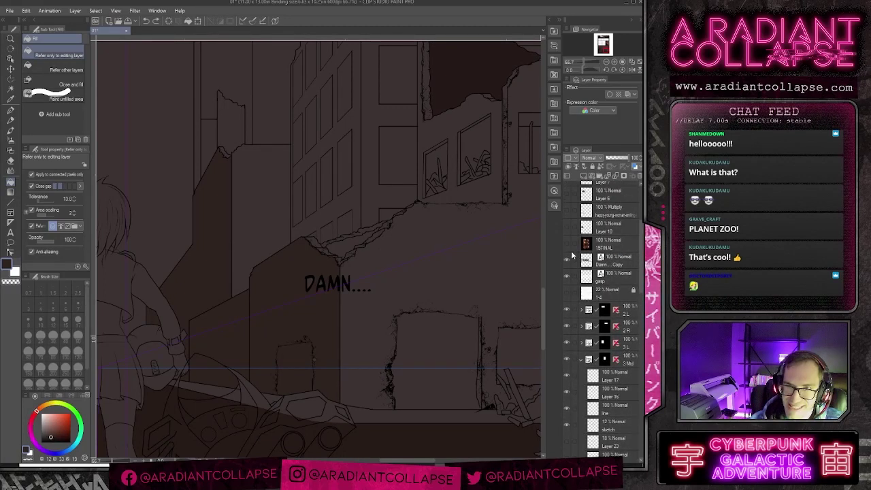
left_click(567, 261)
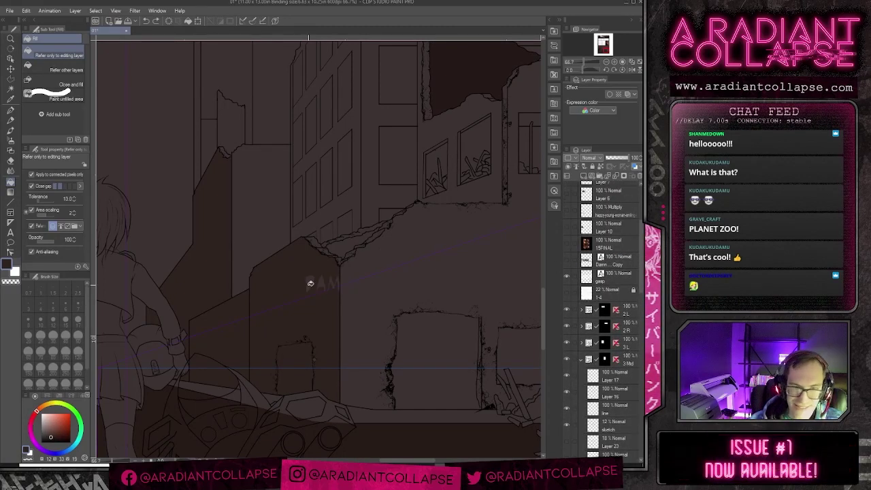
scroll(308, 289, "up", 2)
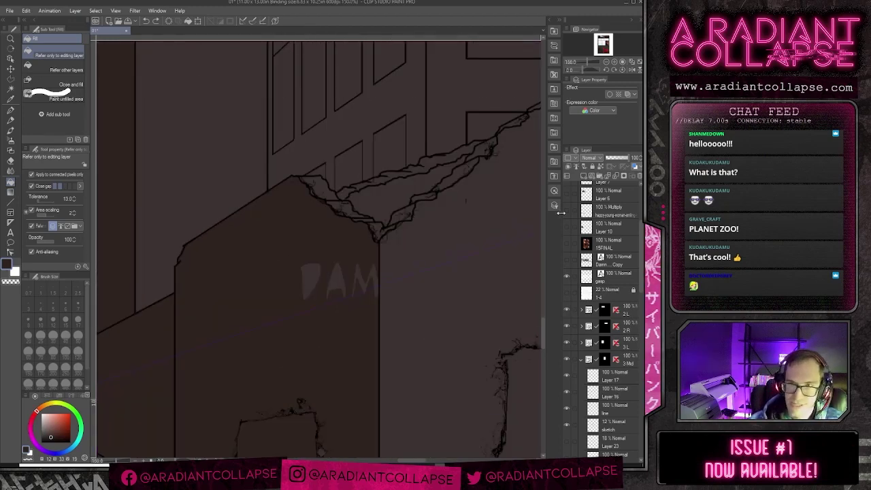
left_click(567, 262)
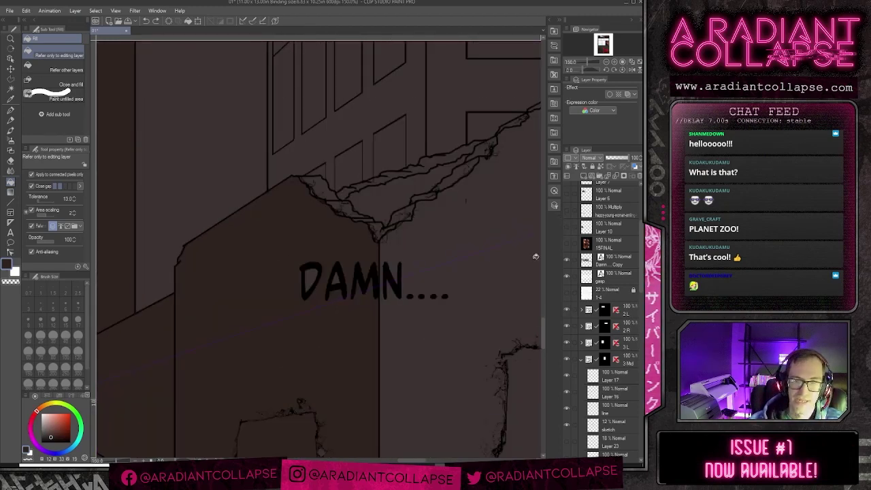
Step: Paint over the unfilled letter shapes on the dark wall with the G-pen inside a rectangular selection ending at the wall's edge, and deselect
key("m")
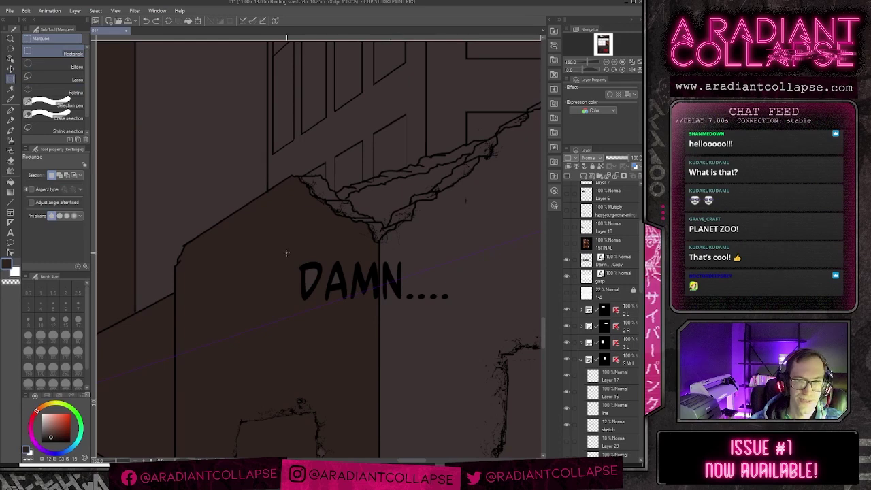
left_click_drag(287, 253, 379, 323)
key("p")
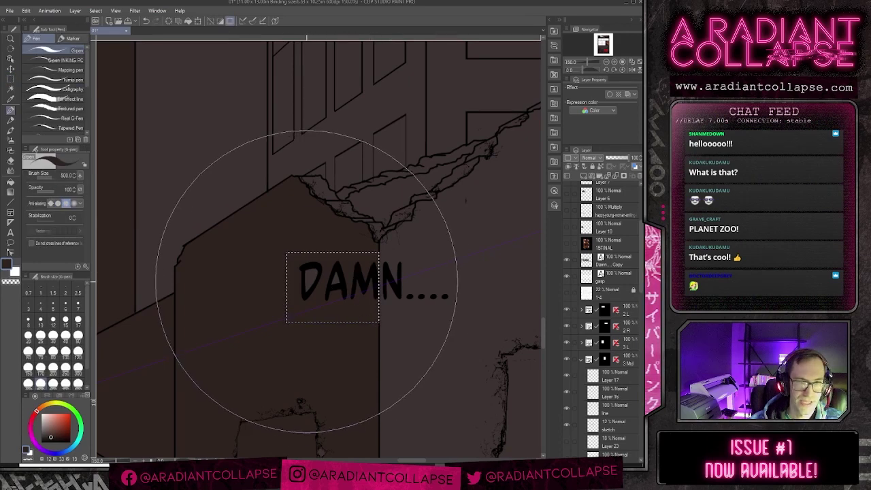
key("ctrl+d")
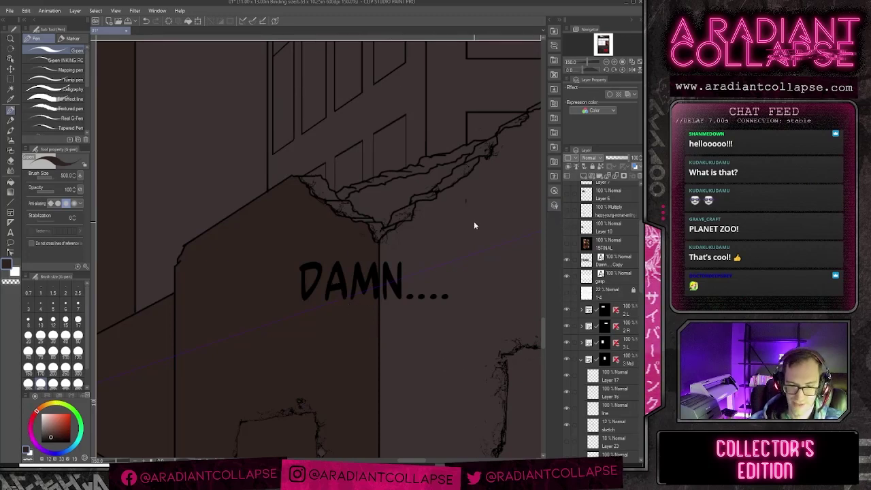
Step: Hide the Damn.... Copy text layer and check the painted wall up close
scroll(475, 225, "down", 4)
left_click(568, 262)
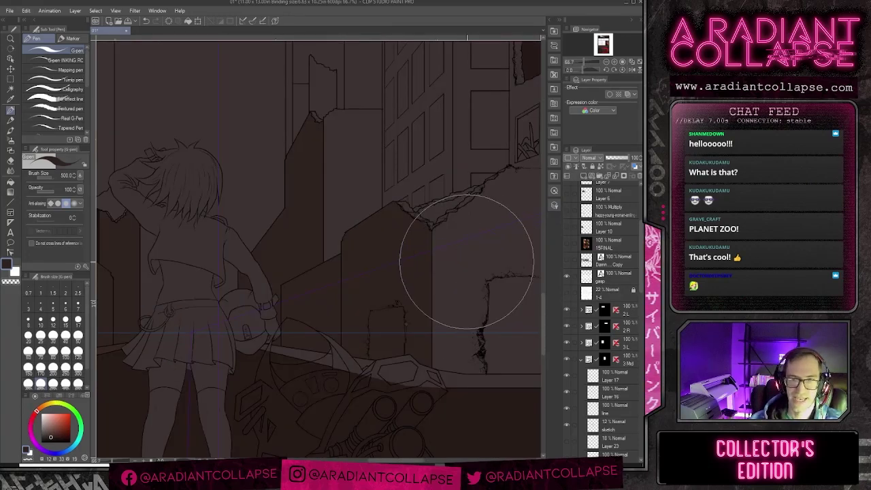
scroll(431, 257, "up", 2)
scroll(431, 258, "up", 1)
scroll(340, 259, "up", 1)
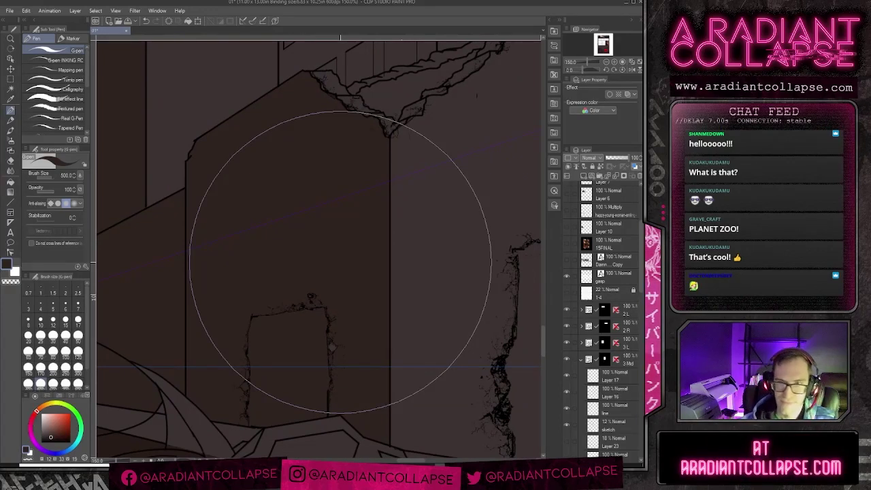
Step: Reduce the G-pen size to 20 and sample the dark brown inside the broken opening of the large ruined building
key("bracketleft")
key("bracketleft")
key("bracketleft")
key("bracketleft")
key("bracketleft")
key("bracketleft")
key("bracketleft")
key("bracketleft")
key("bracketleft")
key("bracketleft")
key("bracketleft")
key("bracketleft")
key("bracketleft")
key("bracketleft")
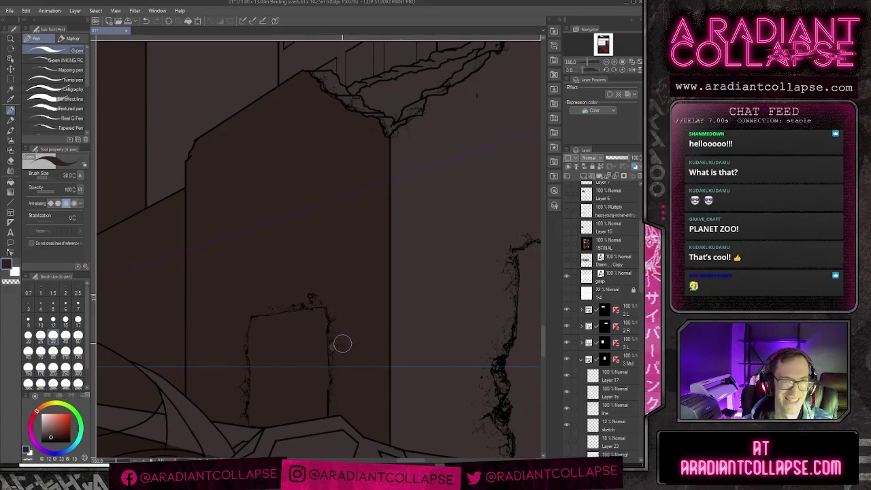
key("bracketleft")
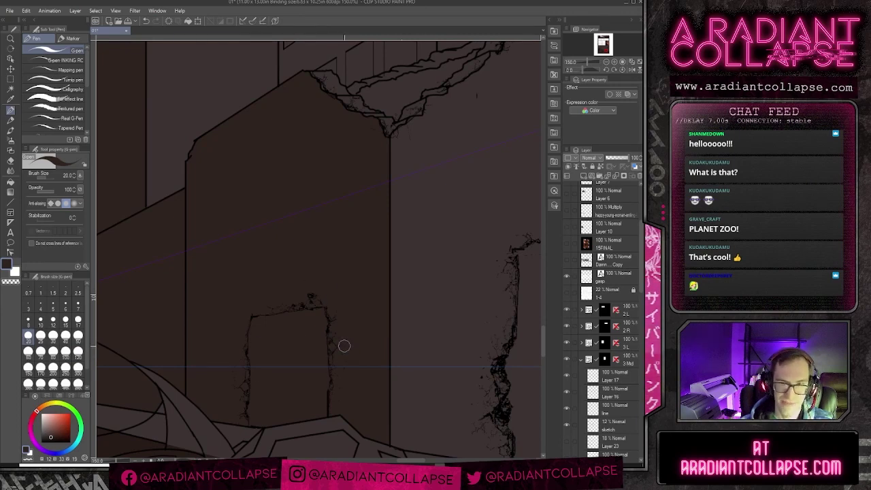
scroll(342, 347, "down", 4)
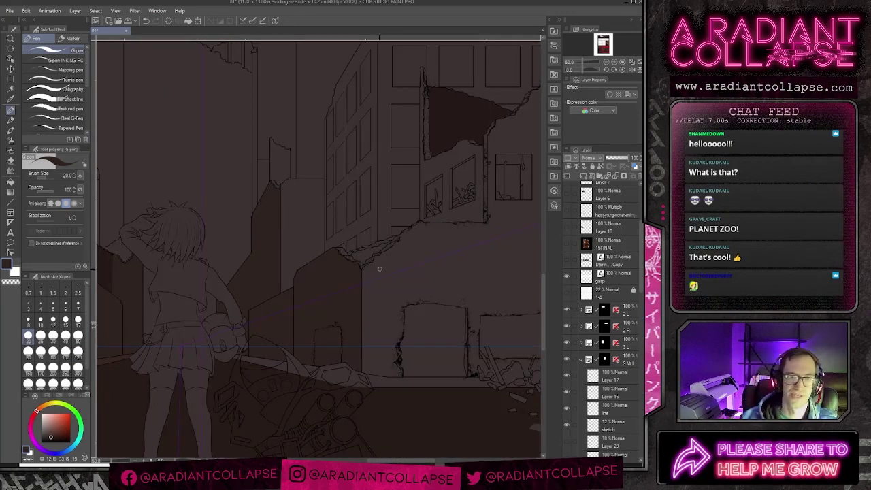
left_click(448, 127, "alt")
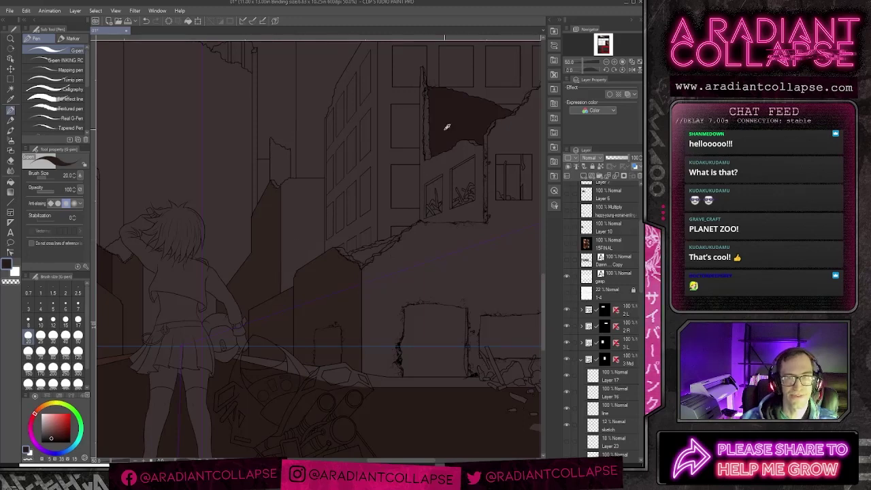
scroll(629, 420, "down", 10)
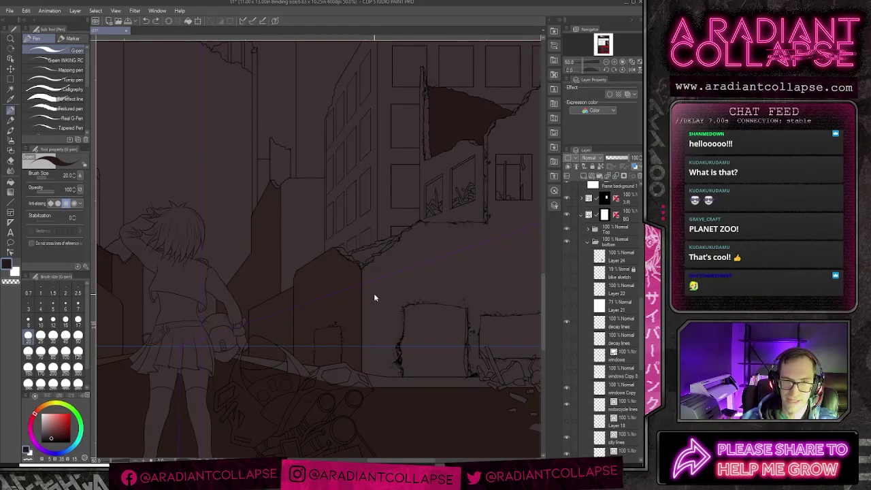
Step: Undo the paint-over of the letter shapes on the dark wall, back to the active rectangular selection
key("ctrl+z")
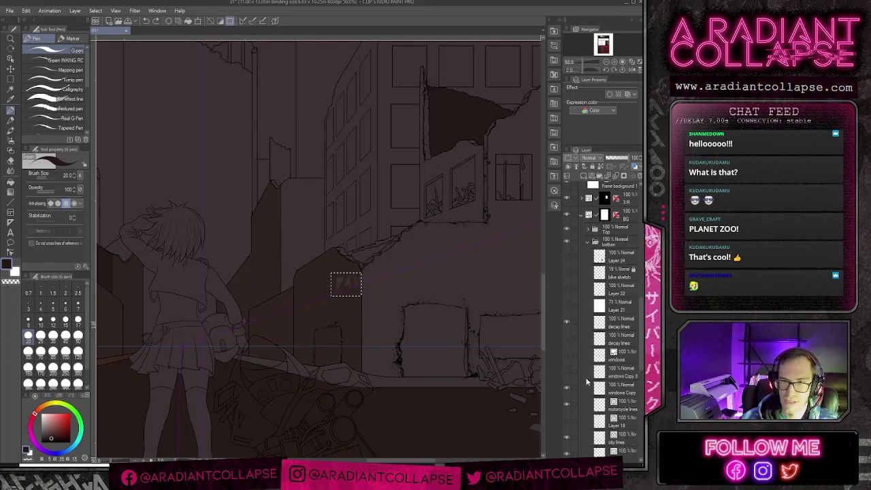
key("ctrl+v")
scroll(595, 393, "down", 2)
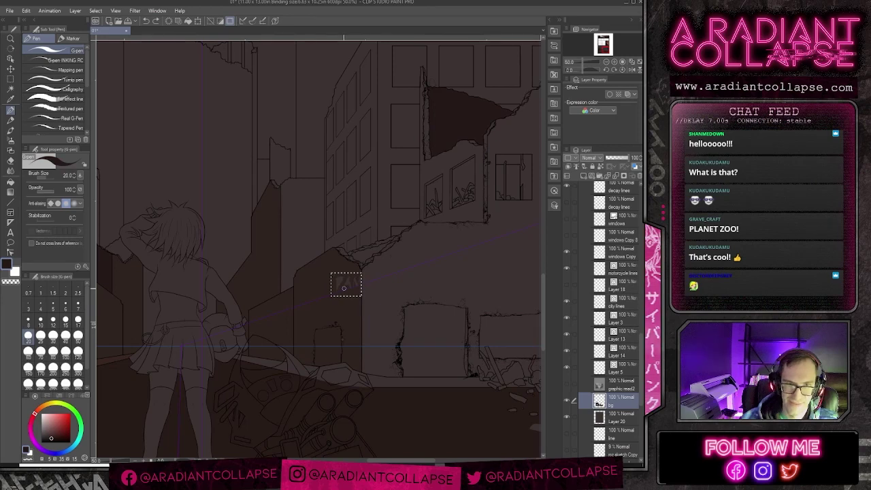
Step: Repaint the unfilled letter shapes inside the selection on the bg layer with the G-pen at size 150, and deselect
key("]")
key("]")
key("]")
key("]")
key("]")
key("]")
key("]")
key("]")
key("]")
key("]")
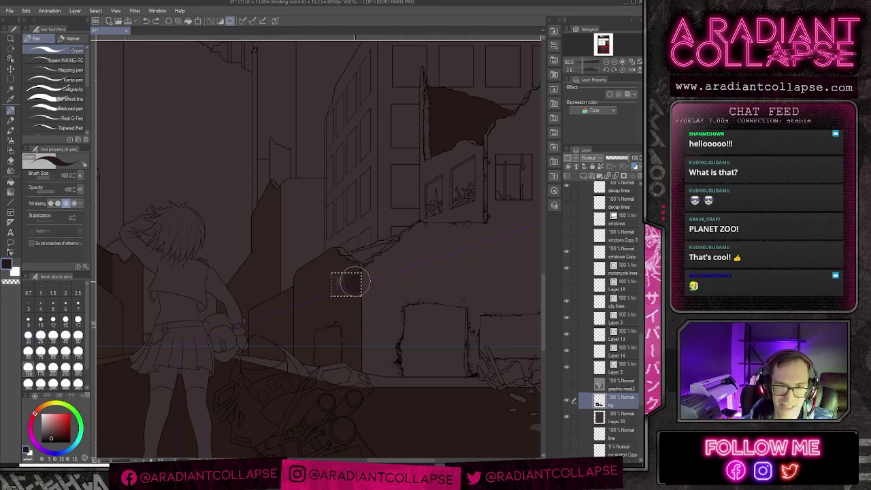
left_click_drag(350, 284, 348, 287)
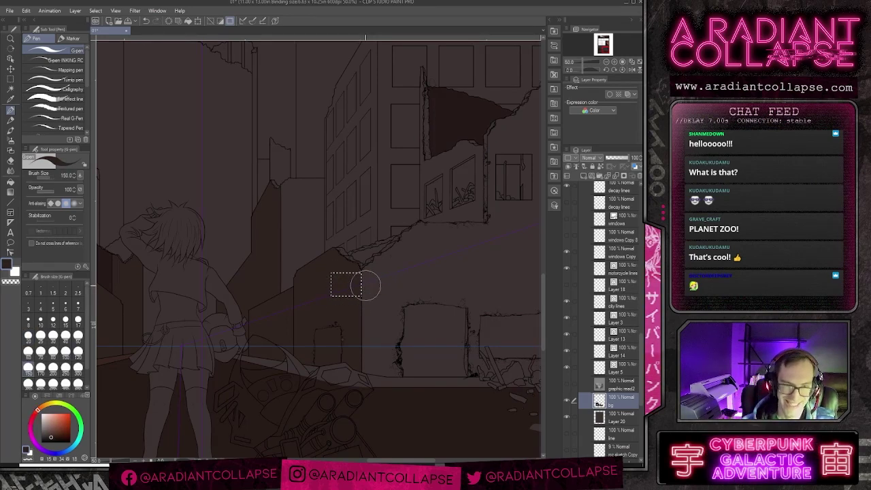
key("ctrl+d")
Step: Touch up the small chipped pieces along the crumbling doorway edges in lighter brown with the G-pen reduced to size 7, and sample a brown there
scroll(353, 341, "up", 4)
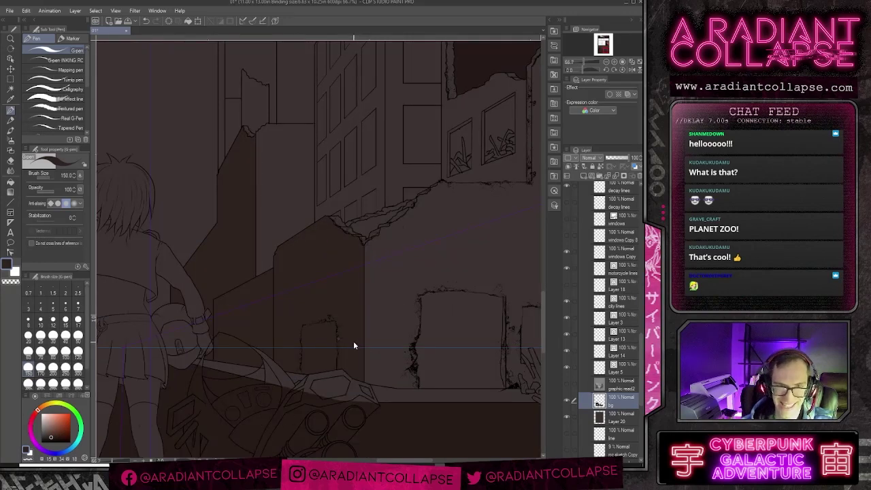
key("bracketleft")
key("bracketleft")
key("bracketleft")
key("bracketleft")
key("bracketleft")
key("bracketleft")
key("bracketleft")
key("bracketleft")
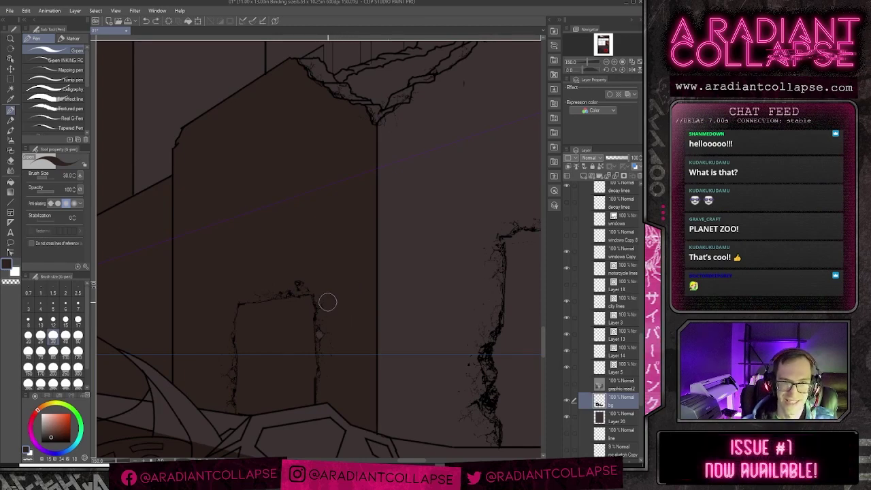
scroll(317, 329, "down", 4)
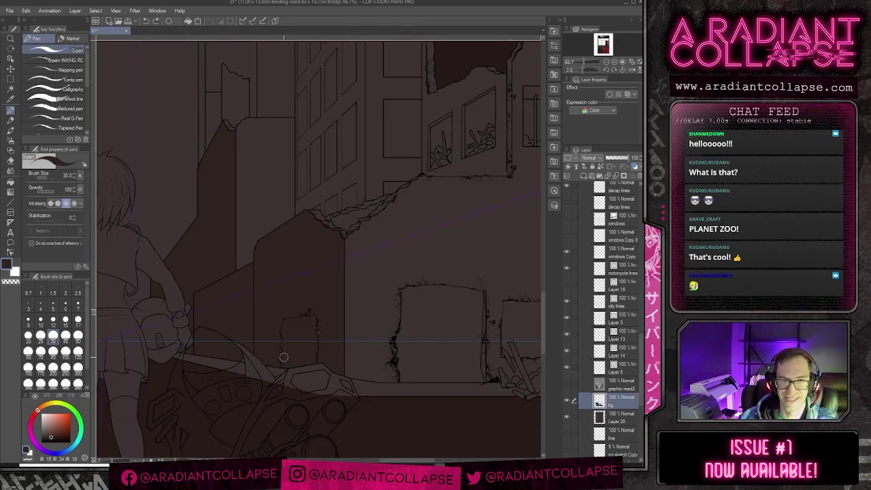
scroll(384, 310, "up", 5)
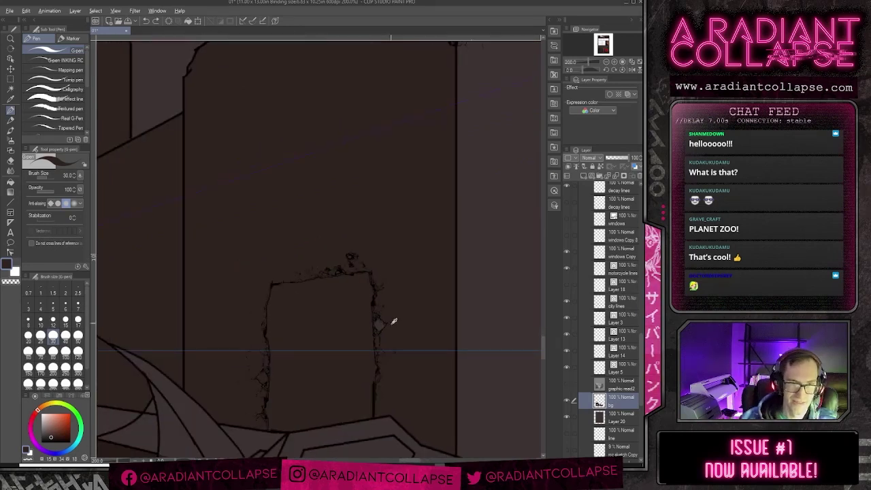
key("bracketleft")
key("bracketleft")
key("bracketleft")
key("bracketleft")
key("bracketleft")
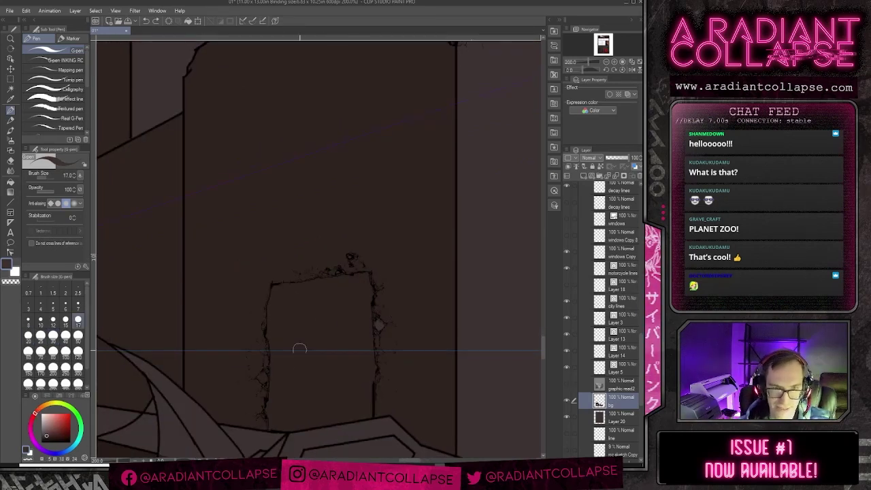
key("bracketleft")
key("bracketleft")
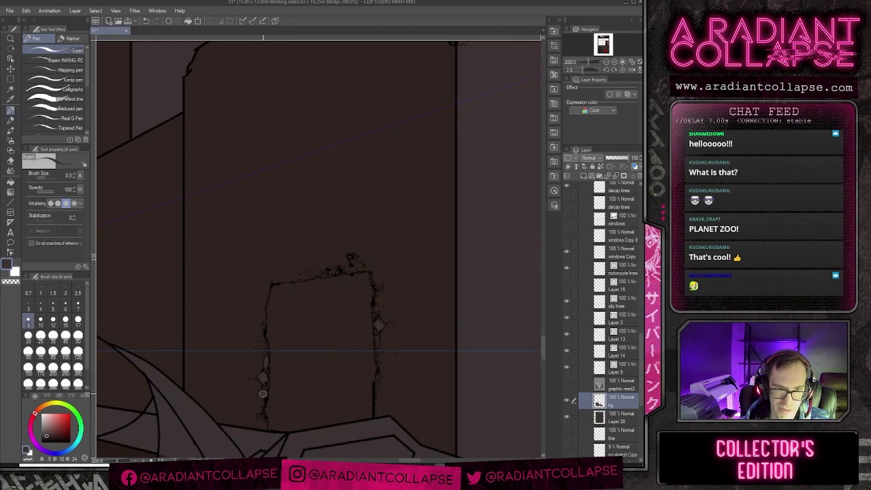
key("bracketleft")
key("bracketleft")
key("bracketright")
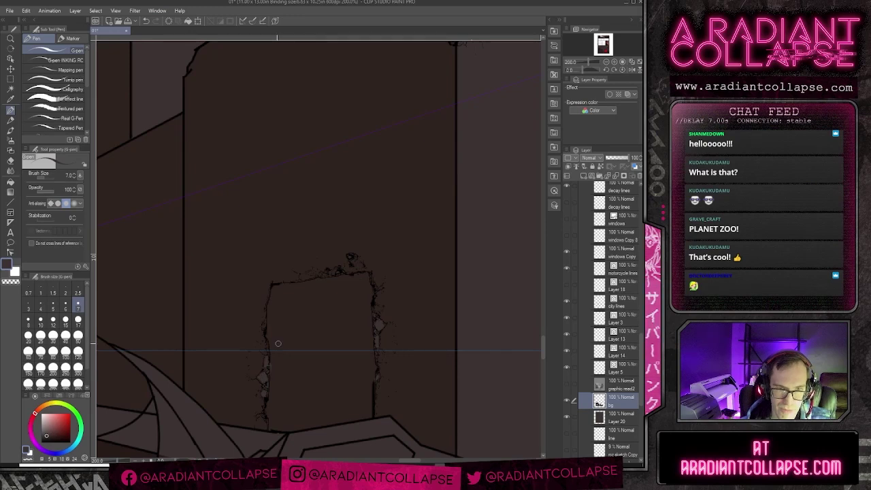
left_click(270, 366, "alt")
scroll(278, 381, "down", 2)
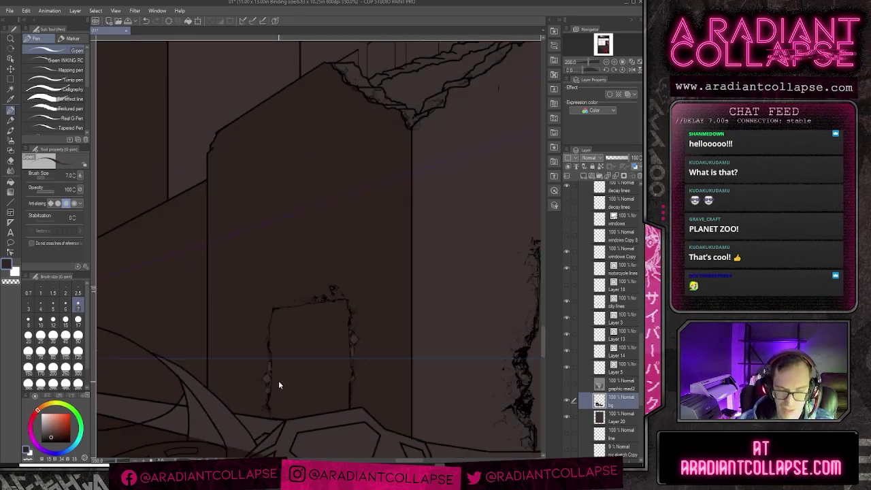
scroll(288, 399, "down", 1)
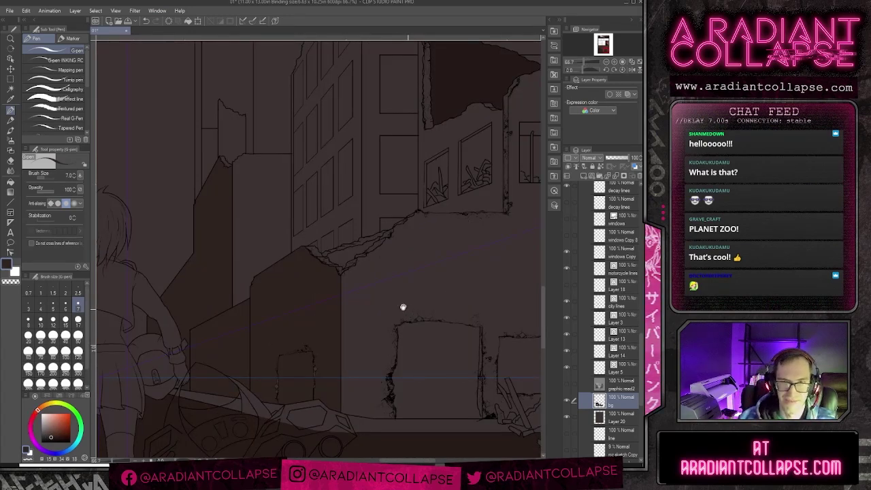
left_click_drag(403, 307, 321, 276)
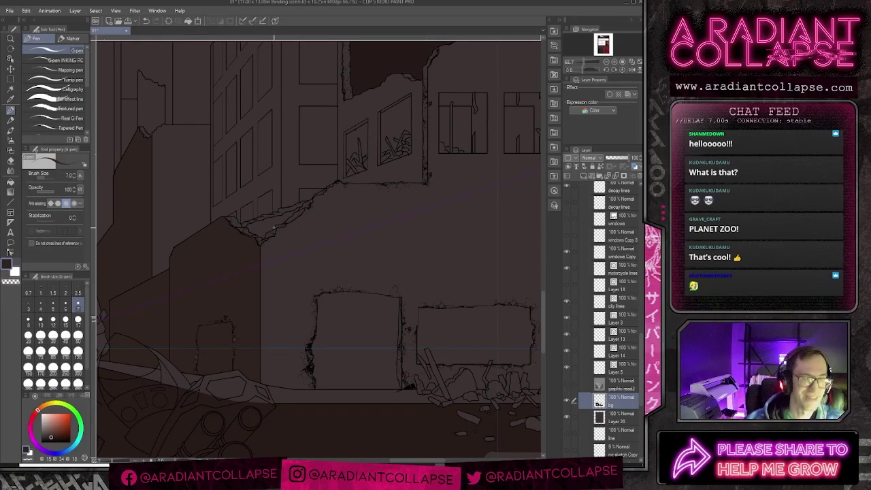
left_click_drag(414, 157, 381, 216)
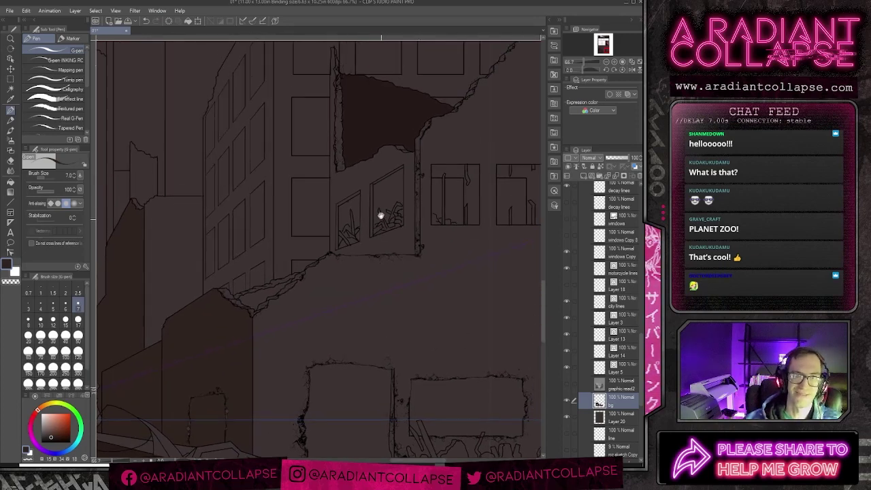
left_click(10, 79)
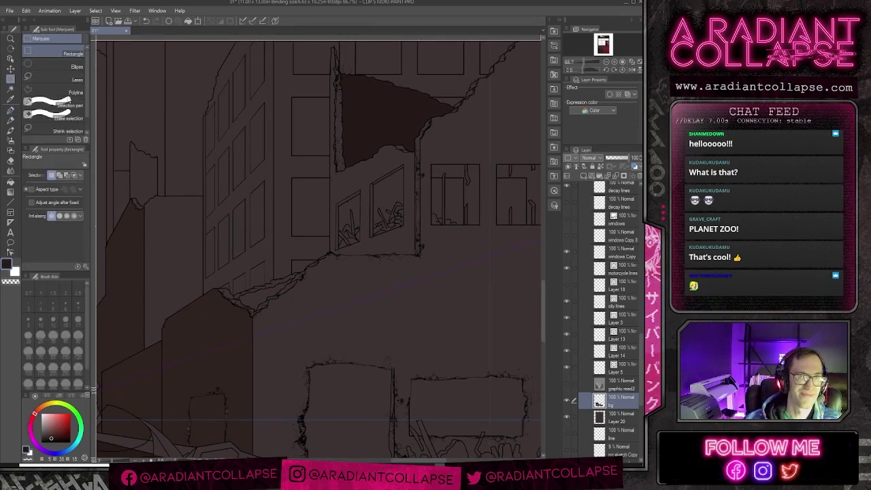
left_click_drag(535, 145, 457, 222)
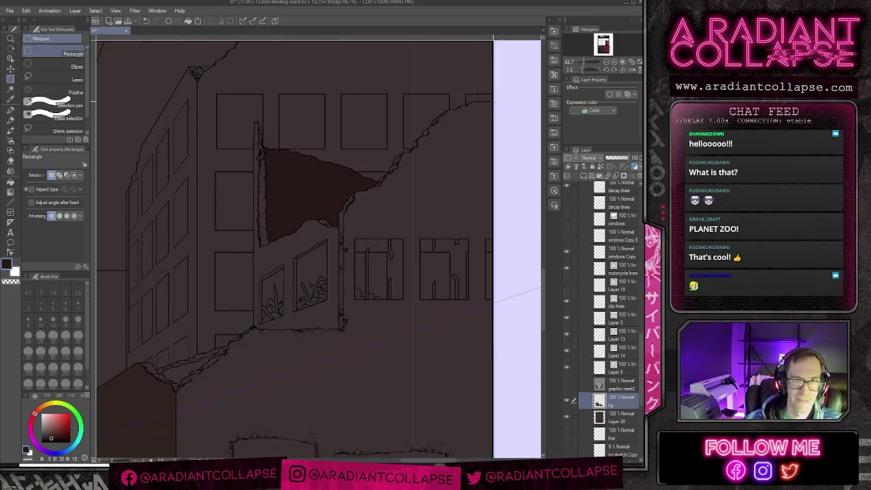
left_click_drag(494, 102, 249, 352)
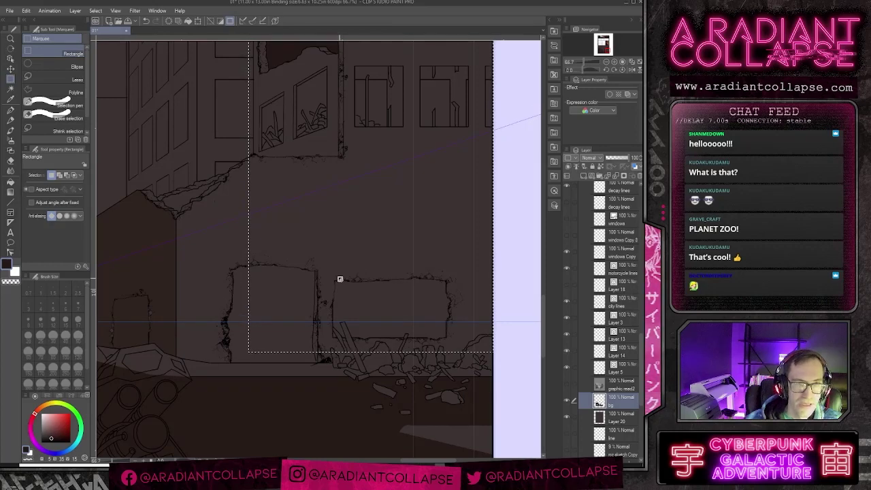
key("ctrl+d")
Step: Draw broken planks, rocks and scattered debris behind the motorcycle at the wall's base on the city lines layer with the G-pen at size 4
mouse_move(315, 280)
left_mouse_down()
mouse_move(451, 277)
mouse_move(363, 317)
left_mouse_up()
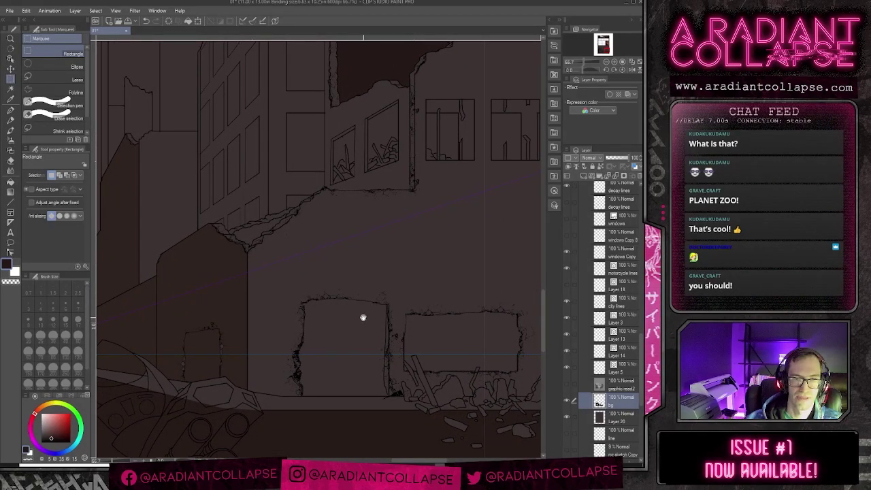
left_click_drag(361, 318, 387, 259)
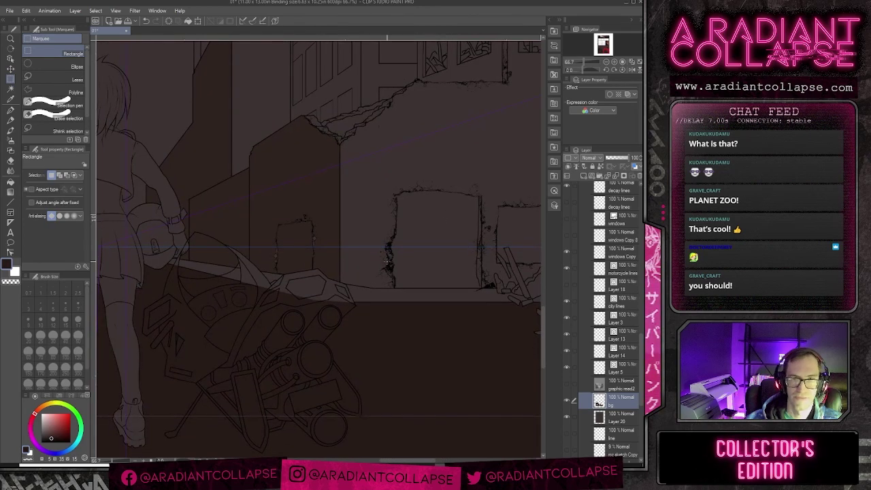
scroll(387, 261, "up", 1)
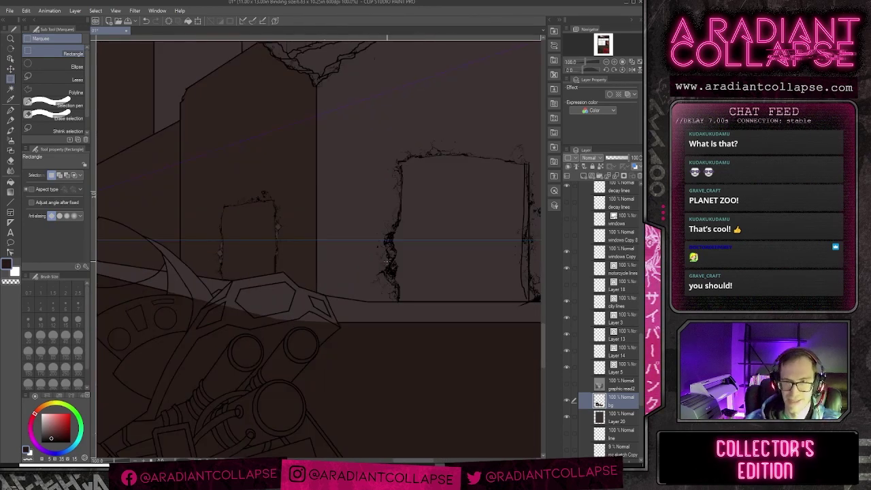
left_click(624, 306)
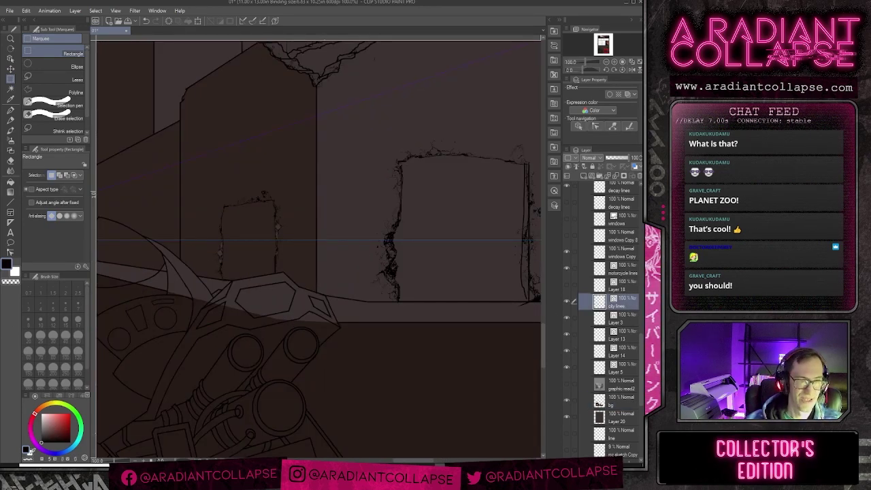
key("p")
key("bracketleft")
key("bracketleft")
key("bracketleft")
key("bracketleft")
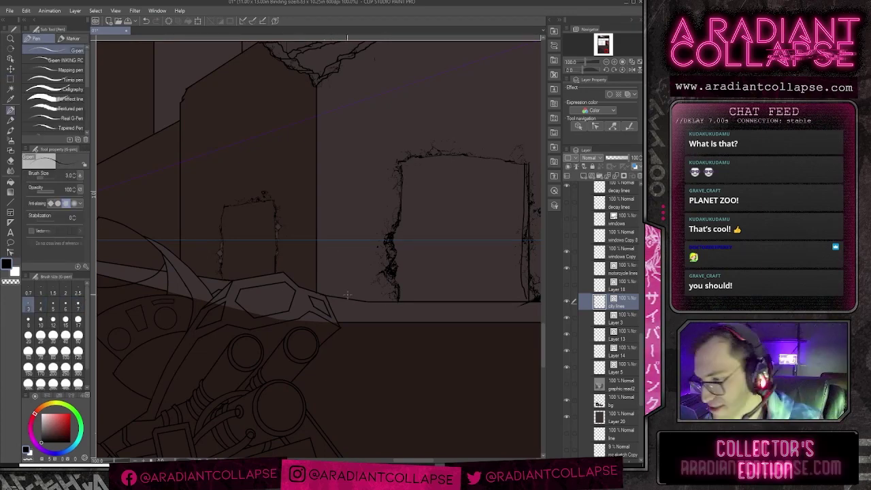
left_click(41, 305)
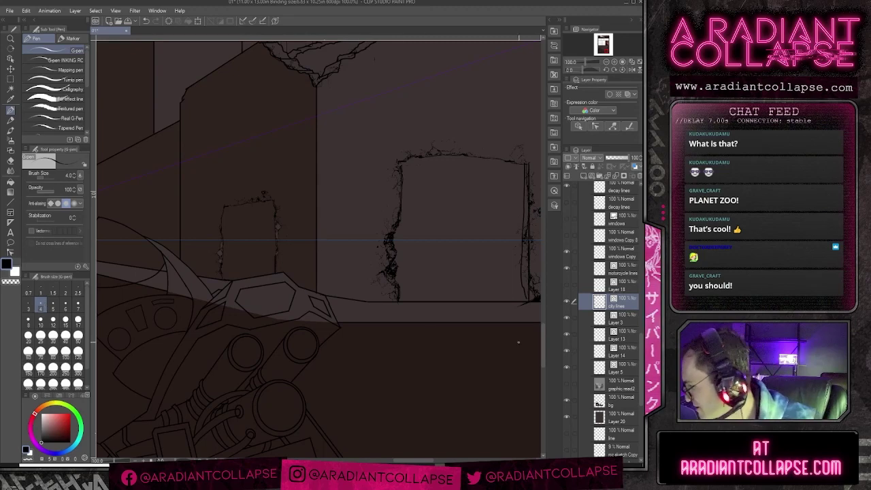
left_click_drag(316, 288, 325, 252)
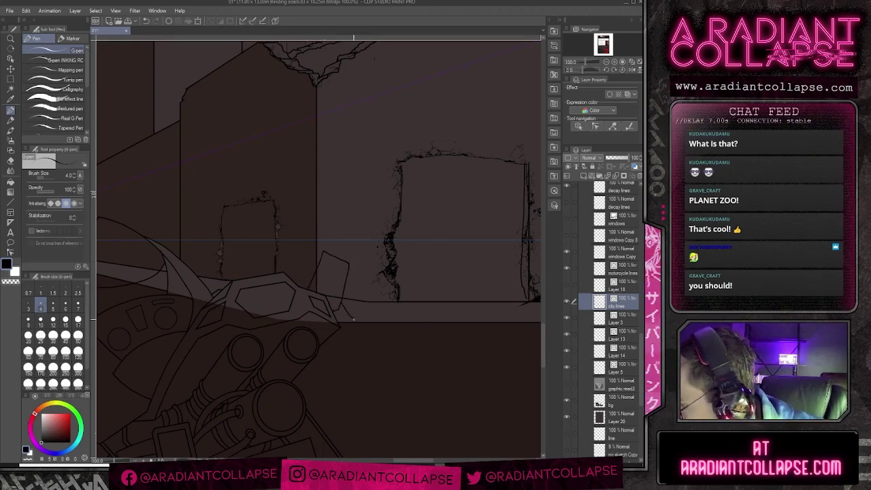
left_click_drag(355, 294, 262, 296)
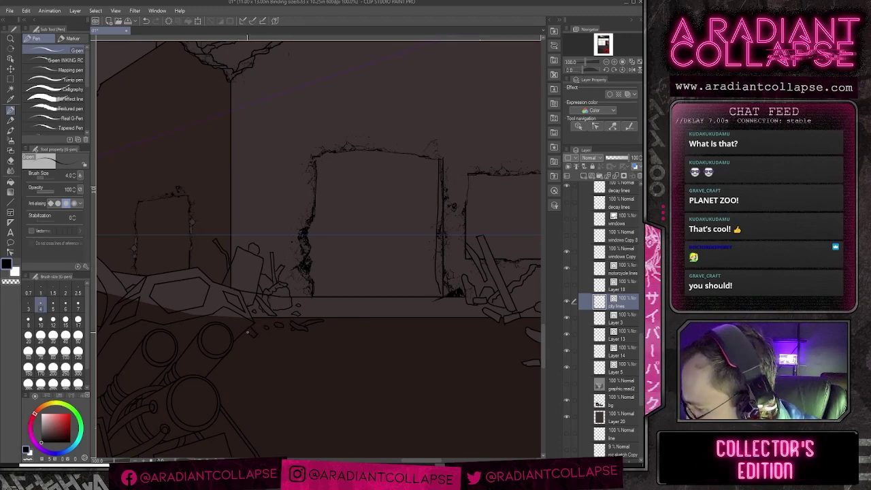
Step: Clean up overlapping lines around the new rubble pile with the Vector eraser, and return to the G-pen
key("e")
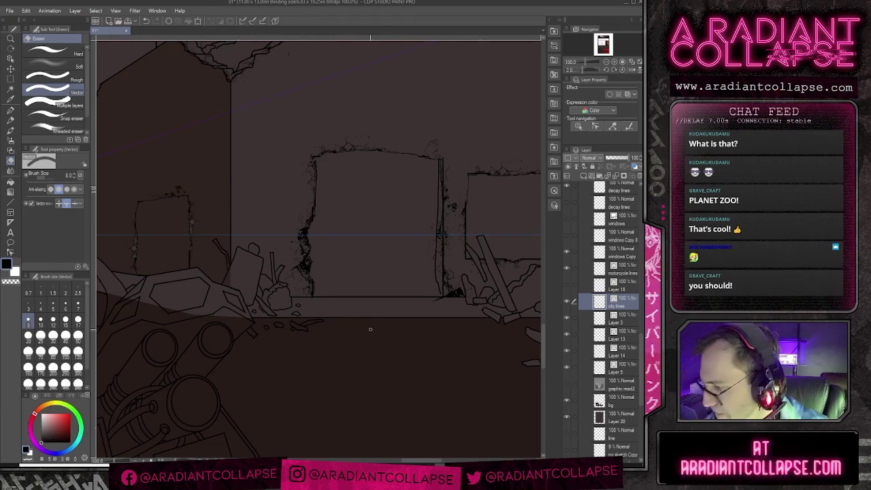
scroll(356, 332, "down", 5)
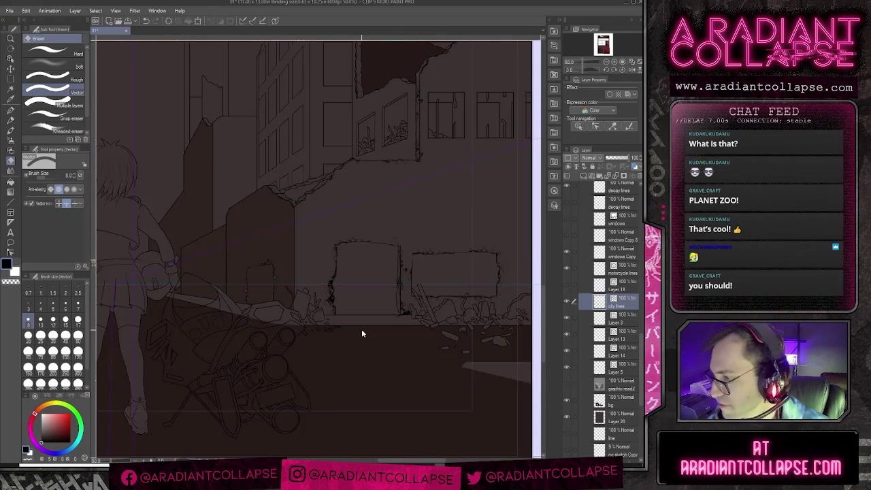
scroll(375, 332, "up", 3)
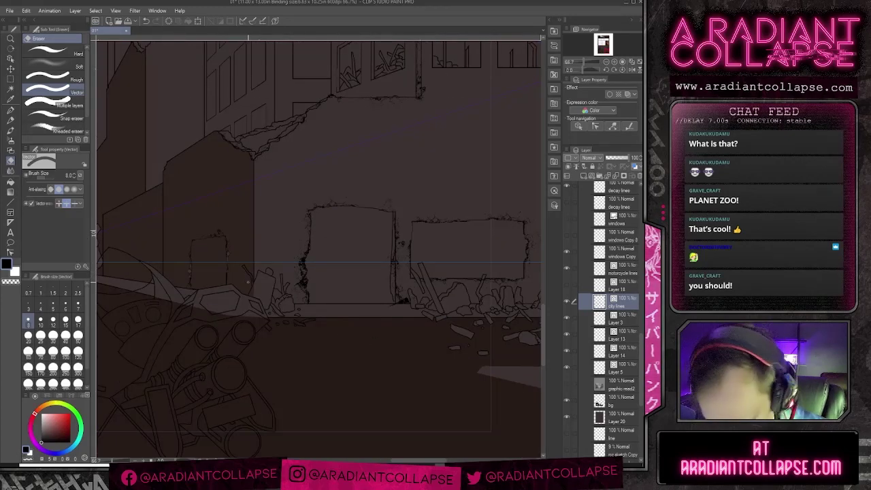
scroll(250, 271, "up", 2)
key("p")
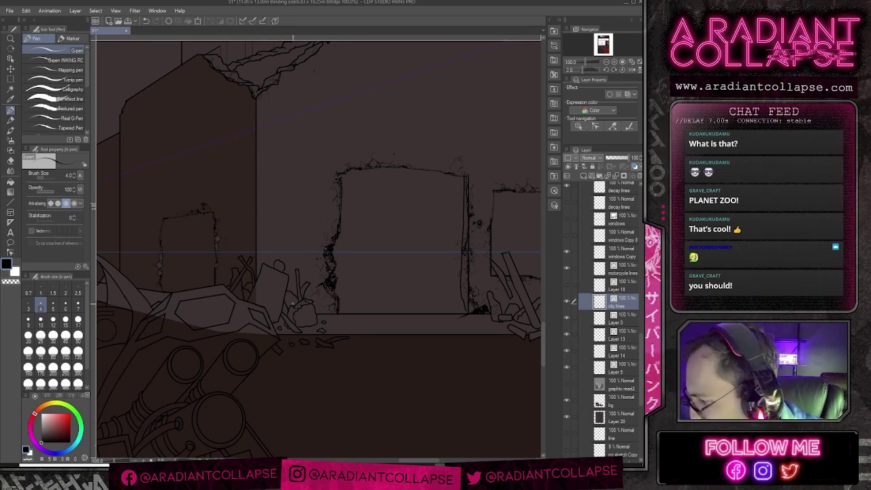
Step: Sample the dark brown inside the broken upper-floor opening of the ruined building and make the bg layer active
scroll(333, 288, "down", 2)
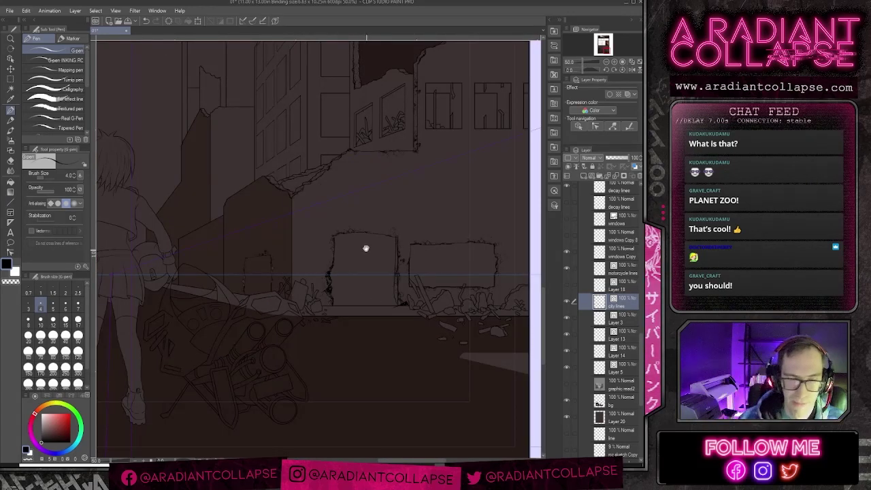
left_click_drag(366, 249, 342, 268)
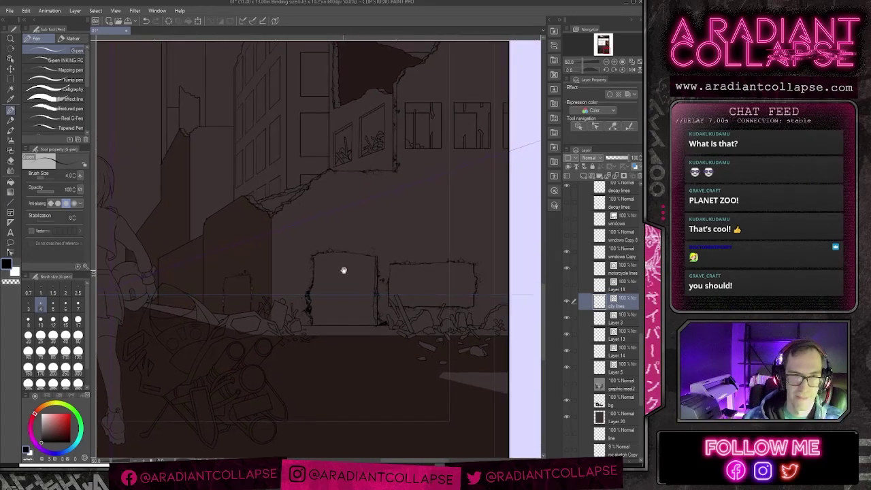
left_click(357, 72, "alt")
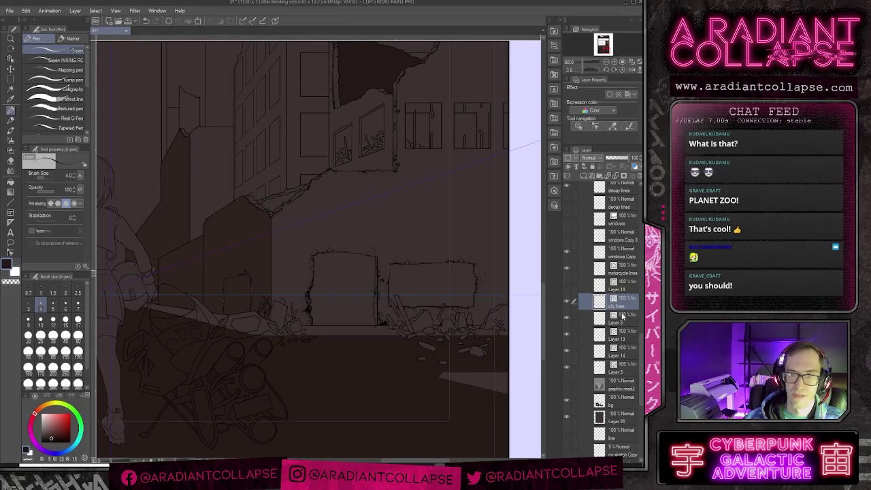
left_click(610, 402)
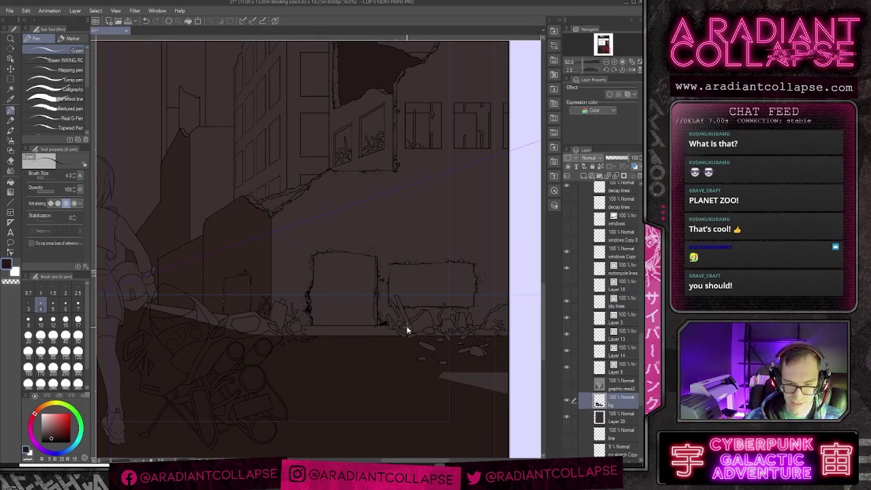
scroll(407, 329, "down", 1)
left_click_drag(360, 310, 352, 326)
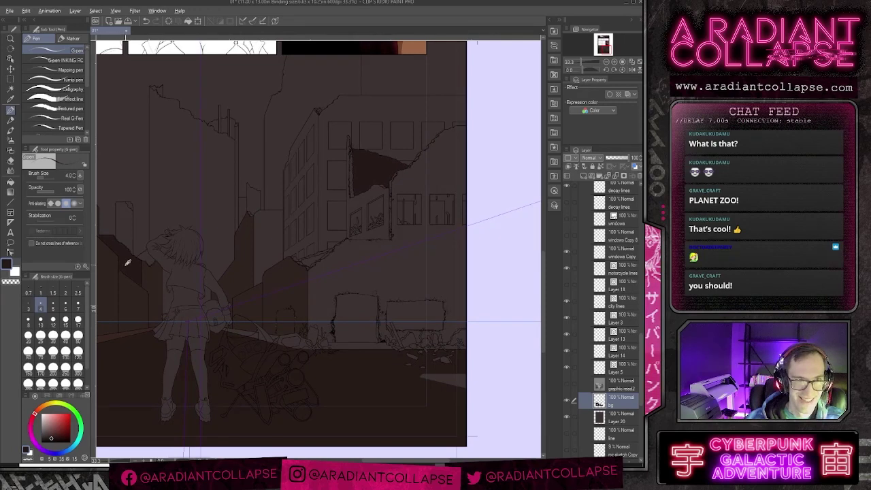
Step: Try to fill the wide rectangular opening beside the doorway with the sampled dark colour, and undo the fill
key("g")
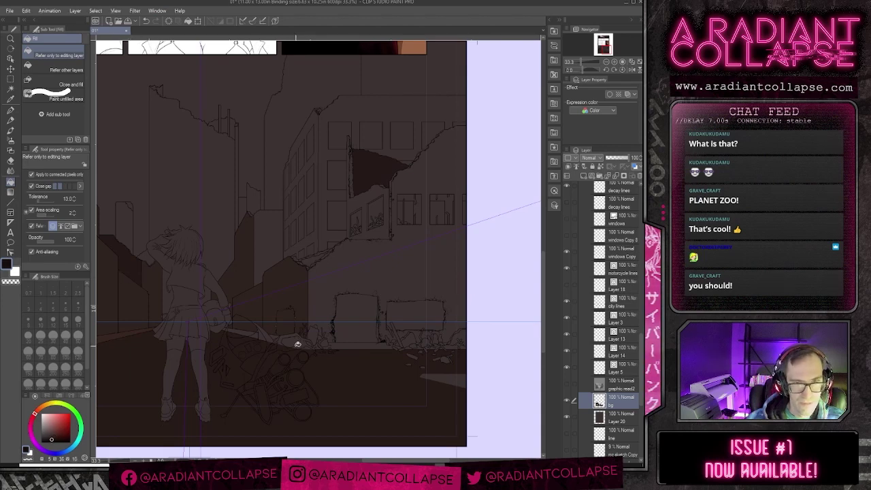
left_click(401, 316)
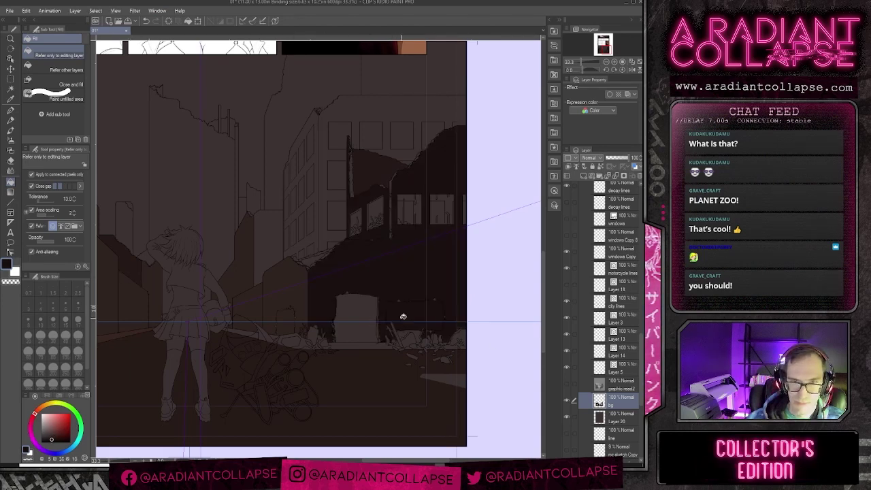
key("ctrl+z")
Step: Outline the inner top and right edges of the wide opening in very dark brown with the G-pen at size 12, reduced to 7
scroll(403, 317, "up", 5)
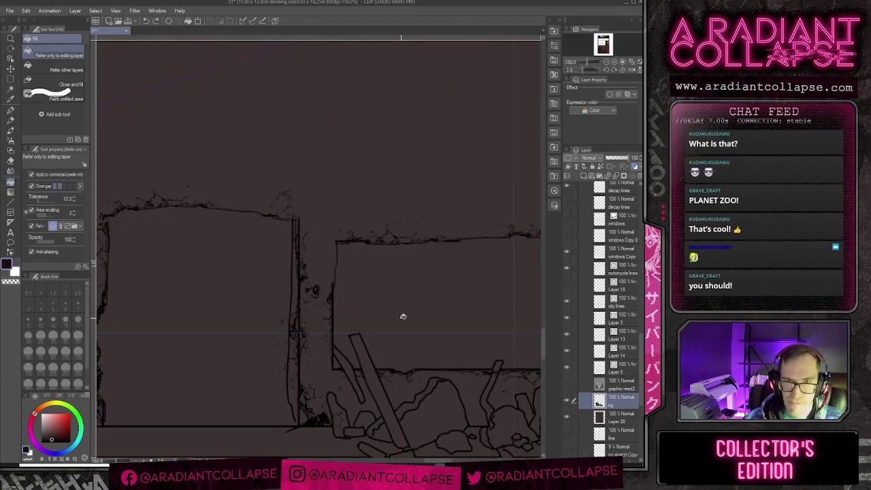
left_click_drag(403, 317, 282, 314)
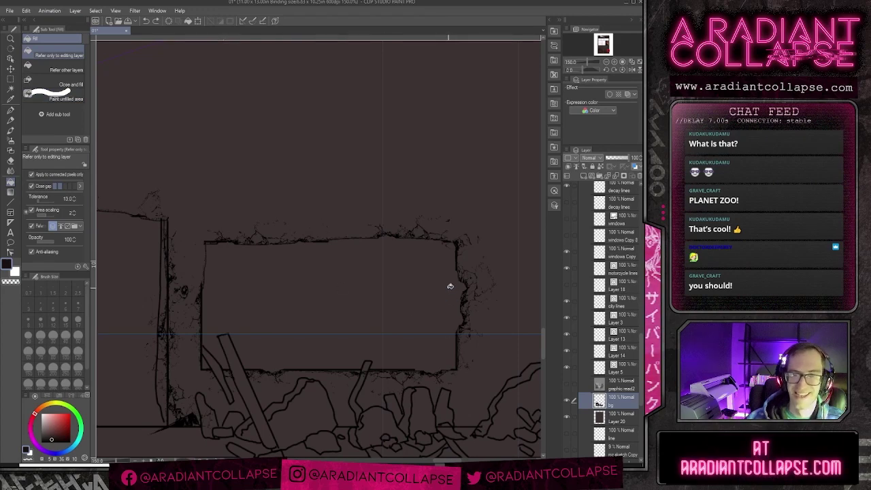
key("p")
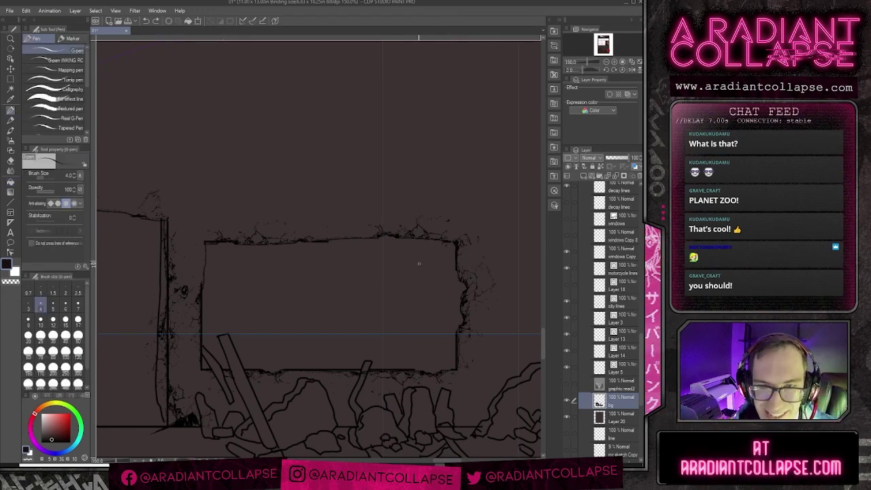
key("]")
key("]")
key("]")
key("]")
key("]")
key("]")
key("]")
key("]")
key("]")
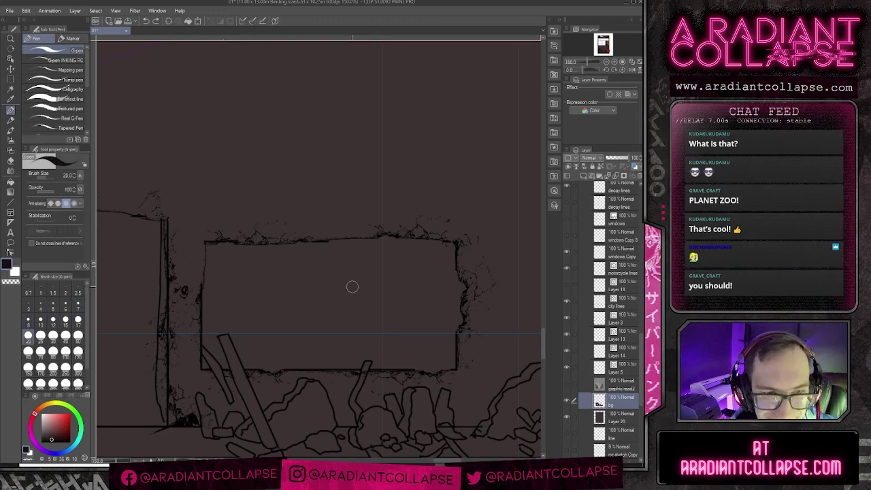
key("]")
key("]")
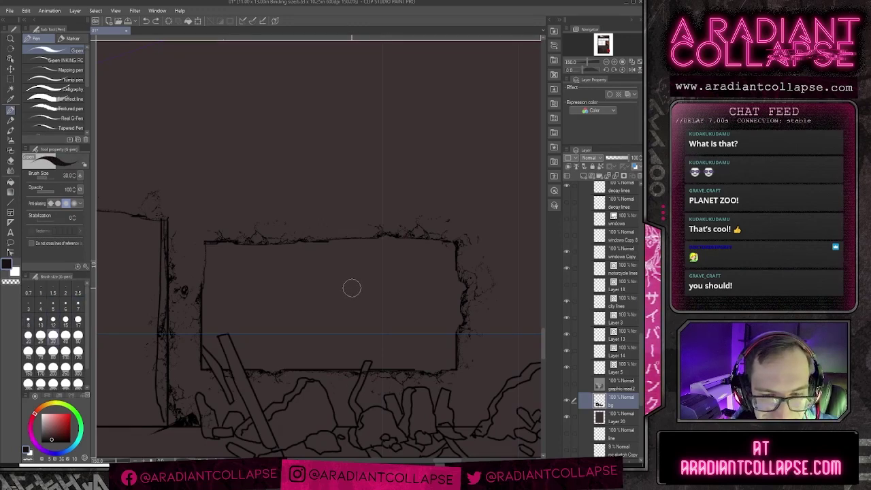
key("[")
key("[")
key("[")
key("[")
key("[")
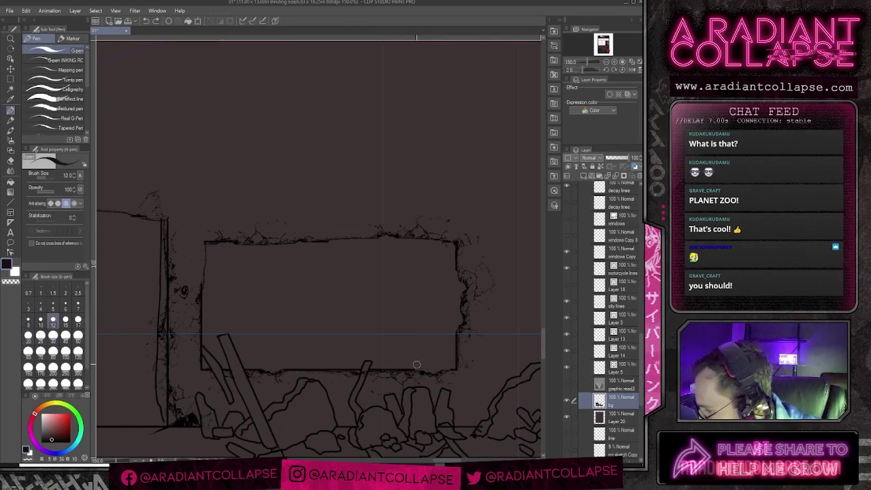
mouse_move(416, 366)
left_mouse_down()
mouse_move(454, 366)
mouse_move(464, 288)
mouse_move(454, 286)
mouse_move(451, 245)
mouse_move(379, 241)
mouse_move(455, 263)
mouse_move(457, 251)
mouse_move(290, 255)
left_mouse_up()
key("[")
key("[")
key("[")
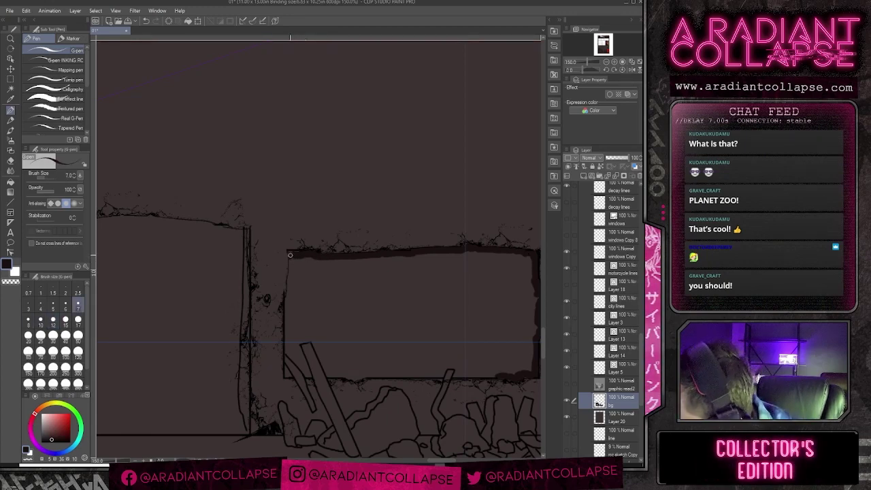
Step: Outline the left and bottom edges of the wide opening around the debris with the G-pen at size 15, and fill its interior
key("bracketright")
key("bracketright")
key("bracketright")
key("bracketright")
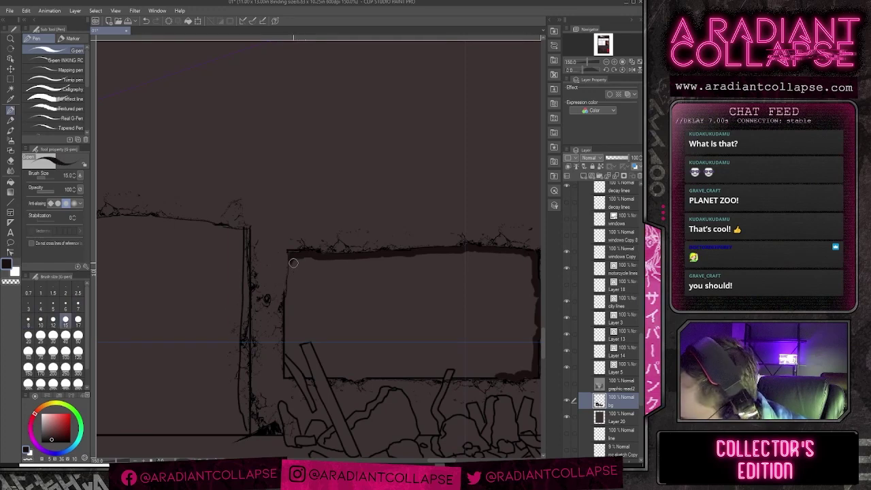
mouse_move(294, 268)
left_mouse_down()
mouse_move(288, 347)
mouse_move(288, 329)
mouse_move(294, 365)
mouse_move(291, 353)
mouse_move(307, 373)
mouse_move(305, 365)
mouse_move(341, 364)
mouse_move(328, 374)
mouse_move(438, 375)
mouse_move(445, 362)
mouse_move(459, 367)
mouse_move(454, 375)
mouse_move(501, 375)
left_mouse_up()
key("bracketleft")
key("bracketleft")
key("bracketleft")
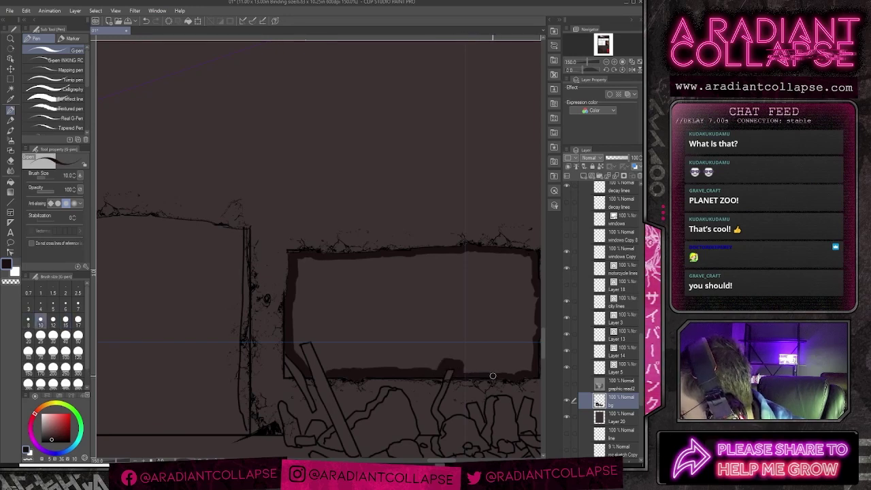
key("g")
left_click(384, 353)
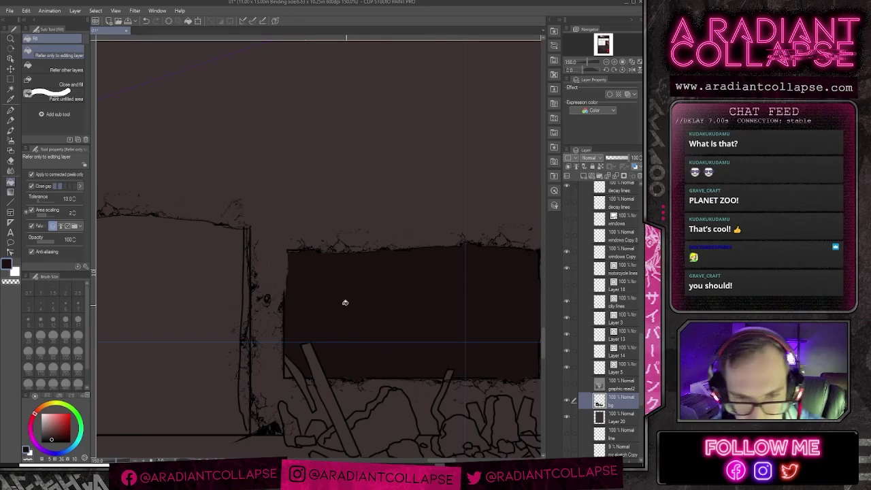
key("p")
scroll(309, 337, "down", 2)
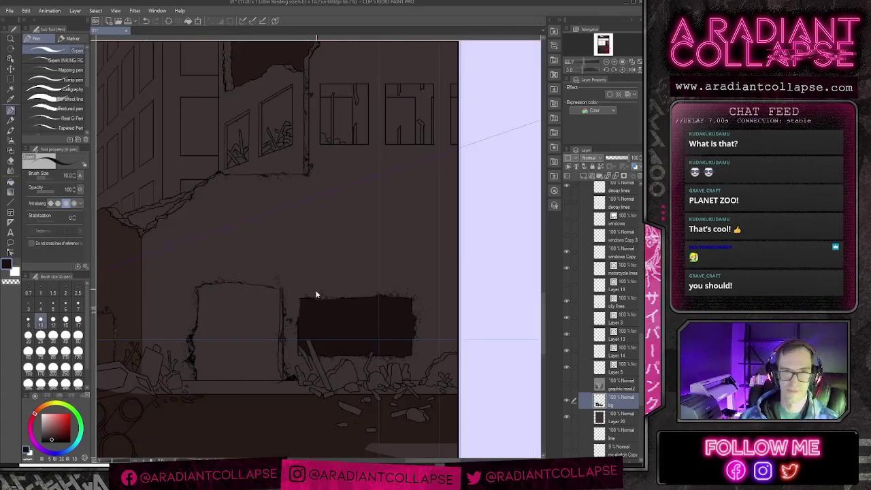
Step: Outline the inner right and top edges of the doorway in the same very dark brown with the G-pen at sizes 15 and 12
scroll(306, 305, "up", 2)
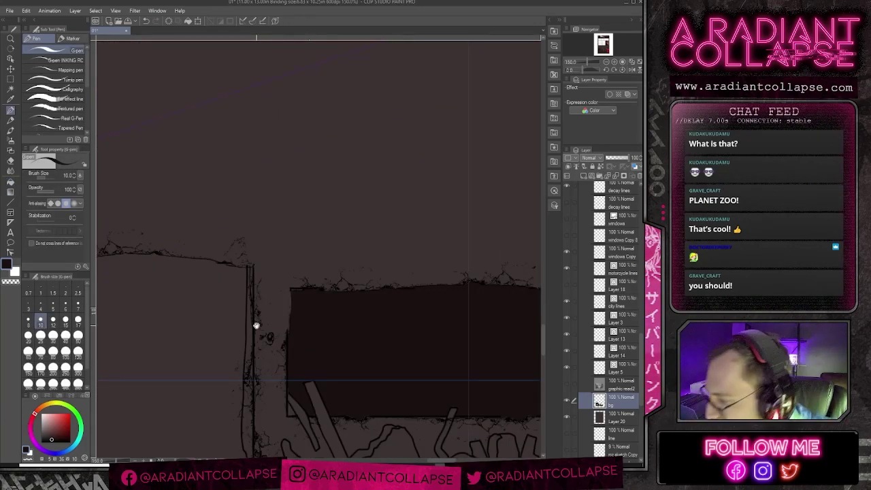
left_click_drag(252, 266, 297, 231)
key("bracketright")
key("bracketright")
key("bracketright")
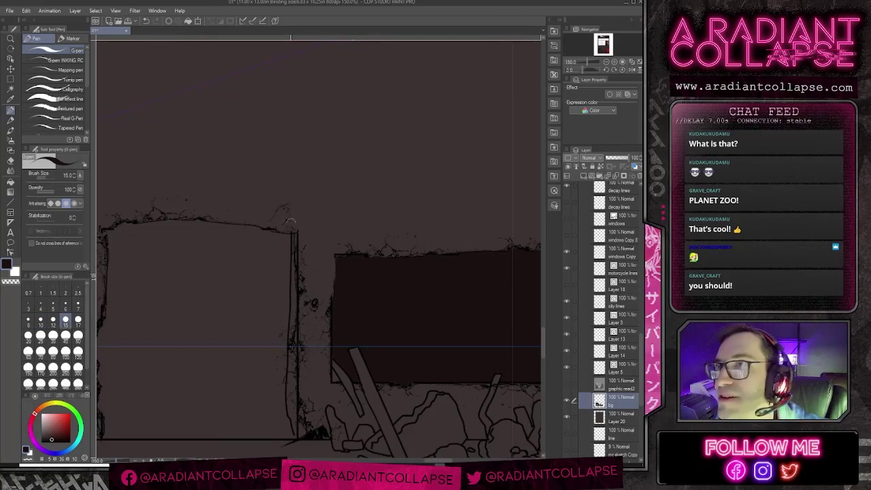
mouse_move(262, 234)
left_mouse_down()
mouse_move(286, 238)
mouse_move(286, 260)
mouse_move(288, 239)
mouse_move(285, 351)
mouse_move(280, 241)
mouse_move(288, 341)
mouse_move(282, 318)
mouse_move(358, 339)
left_mouse_up()
key("bracketleft")
key("bracketleft")
key("bracketleft")
key("bracketleft")
key("bracketright")
key("bracketright")
key("ctrl+z")
key("space")
key("space")
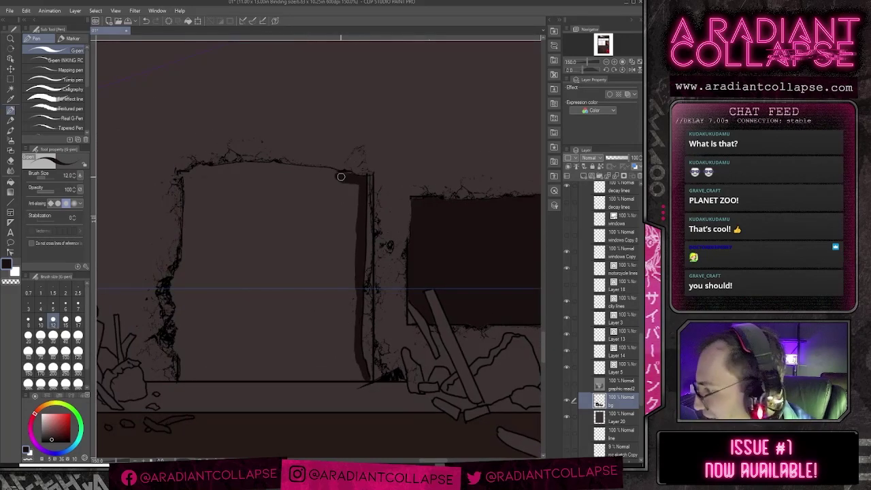
mouse_move(342, 178)
left_mouse_down()
mouse_move(244, 165)
mouse_move(272, 166)
mouse_move(187, 171)
left_mouse_up()
Step: Outline the doorway's crumbling left edge in the same dark brown with the Darker pencil at size 8
key("p")
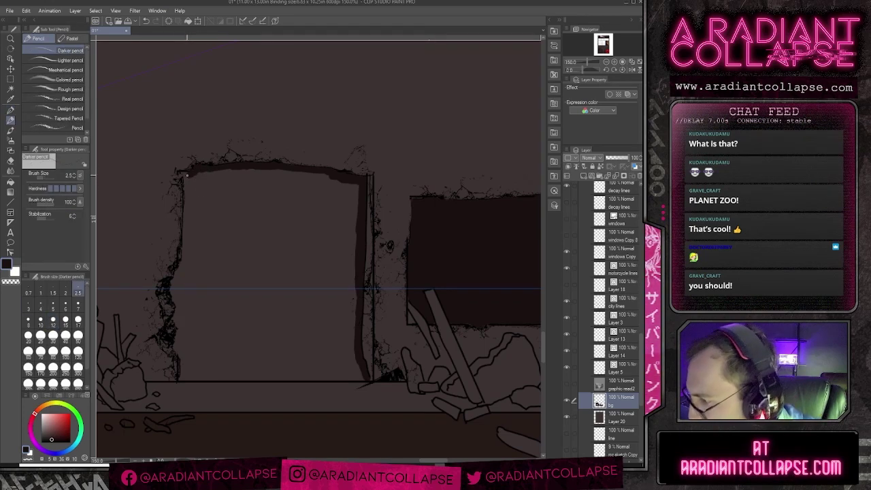
key("bracketright")
key("bracketright")
key("bracketright")
key("bracketright")
key("bracketright")
key("bracketright")
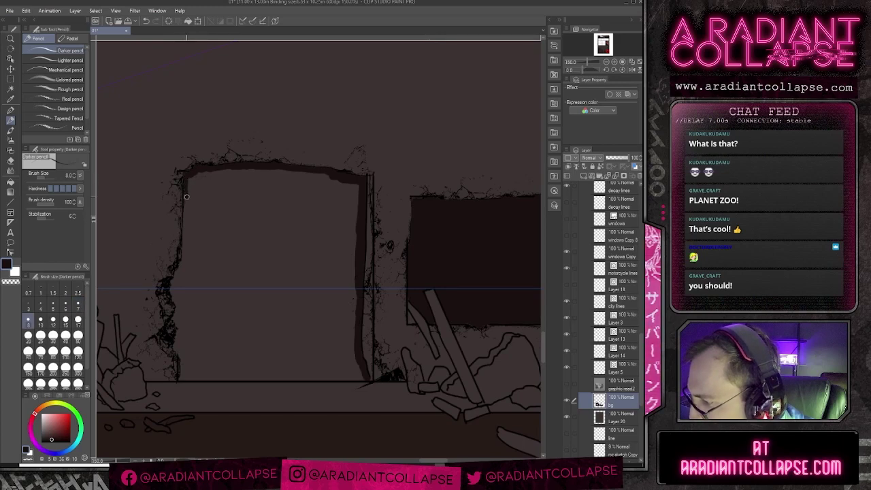
left_click_drag(184, 212, 184, 239)
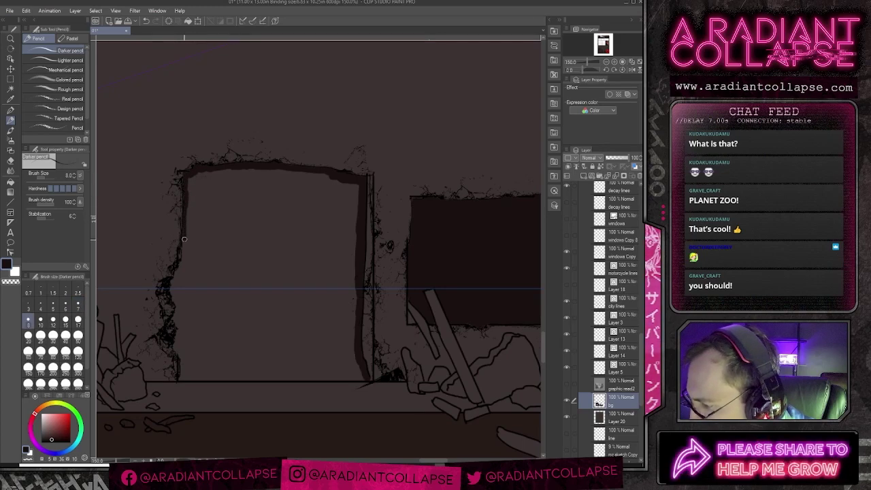
left_click_drag(183, 254, 183, 263)
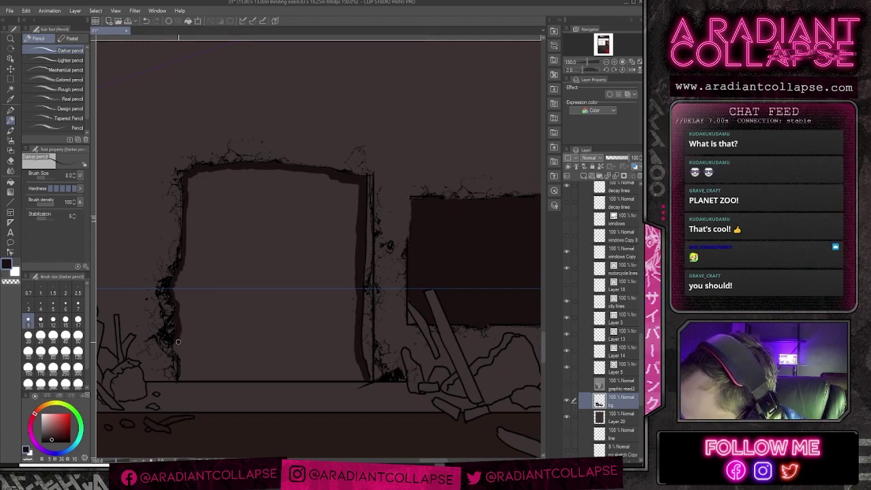
Step: Close the outline along the doorway's base with the Darker pencil at size 12, fill the interior, and return to the G-pen
key("bracketright")
key("bracketright")
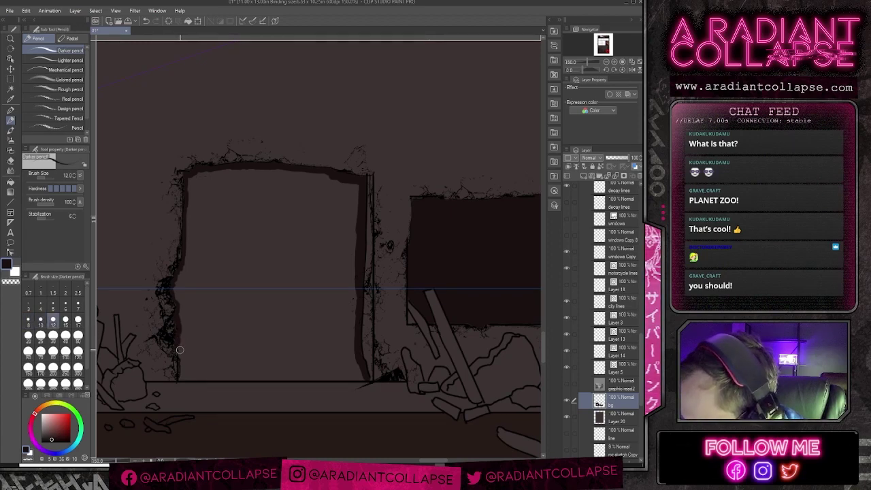
mouse_move(181, 352)
left_mouse_down()
mouse_move(182, 378)
mouse_move(183, 369)
mouse_move(197, 370)
mouse_move(185, 377)
mouse_move(371, 377)
left_mouse_up()
key("bracketright")
key("bracketright")
key("g")
left_click(360, 345)
key("p")
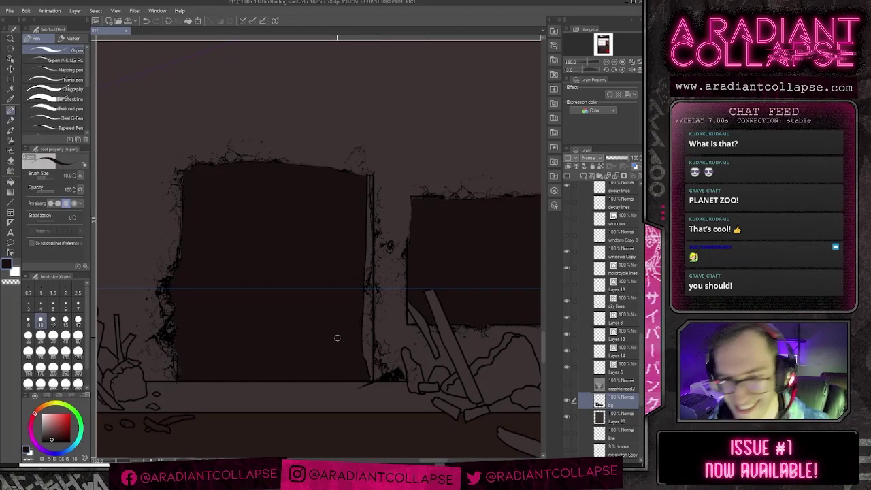
Step: Fill the front wall of the ruined building around the doorway and windows with dark brown on the bg layer
scroll(355, 332, "down", 5)
scroll(374, 259, "down", 2)
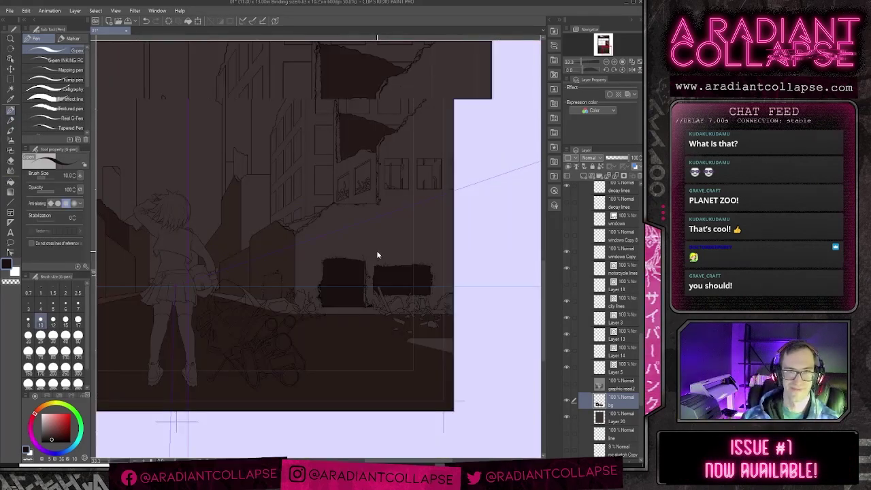
scroll(336, 261, "up", 3)
scroll(364, 264, "down", 3)
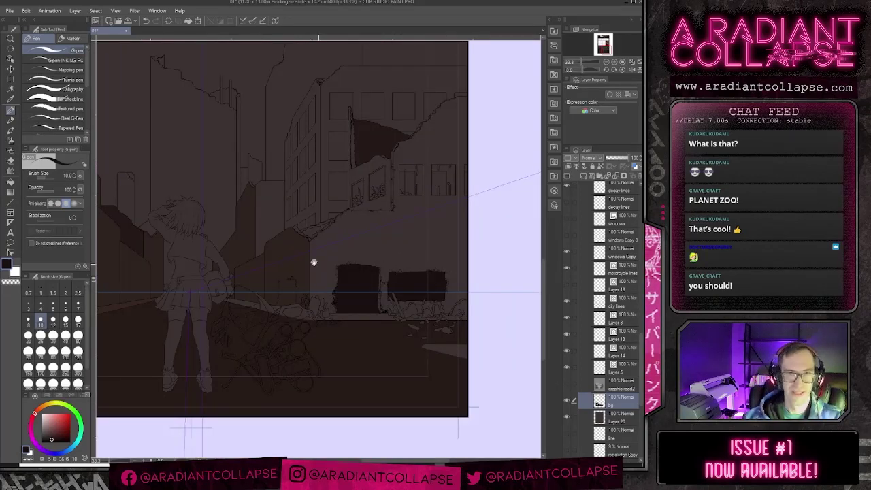
scroll(311, 259, "up", 2)
left_click_drag(500, 260, 439, 267)
key("g")
left_click(470, 252)
Step: Outline the inner right and base edges of the ruined building's upper side wall in a slightly lighter dark brown with the G-pen at size 10
left_click_drag(411, 198, 391, 237)
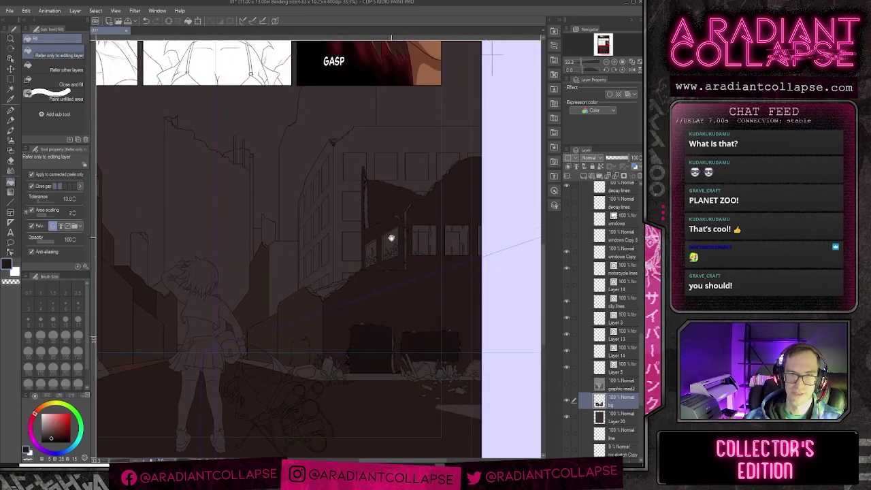
scroll(333, 284, "down", 1)
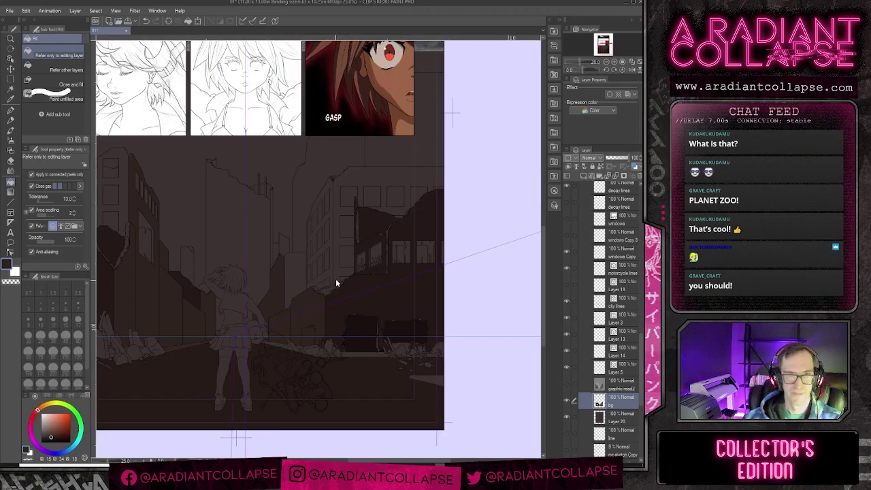
left_click_drag(297, 239, 373, 237)
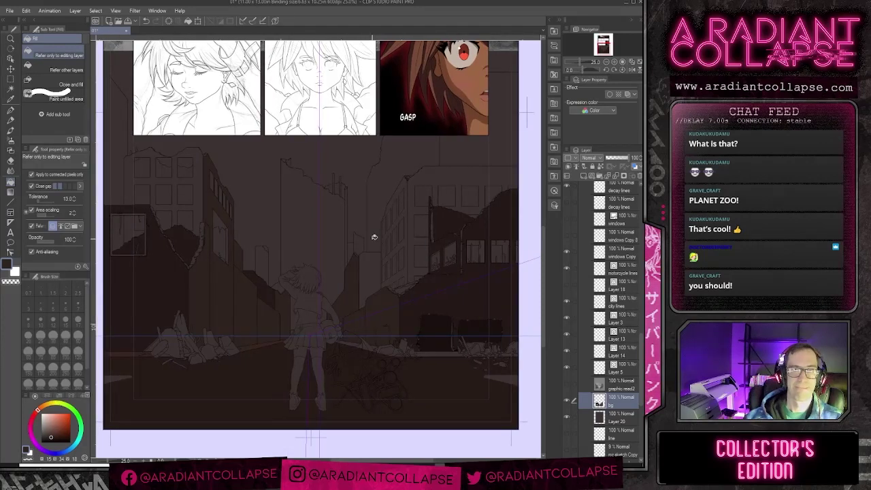
scroll(395, 241, "up", 5)
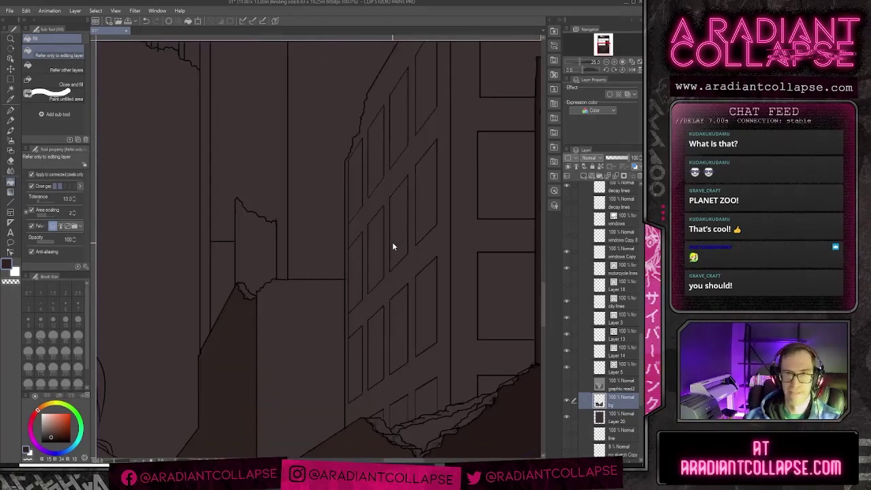
left_click_drag(104, 277, 66, 274)
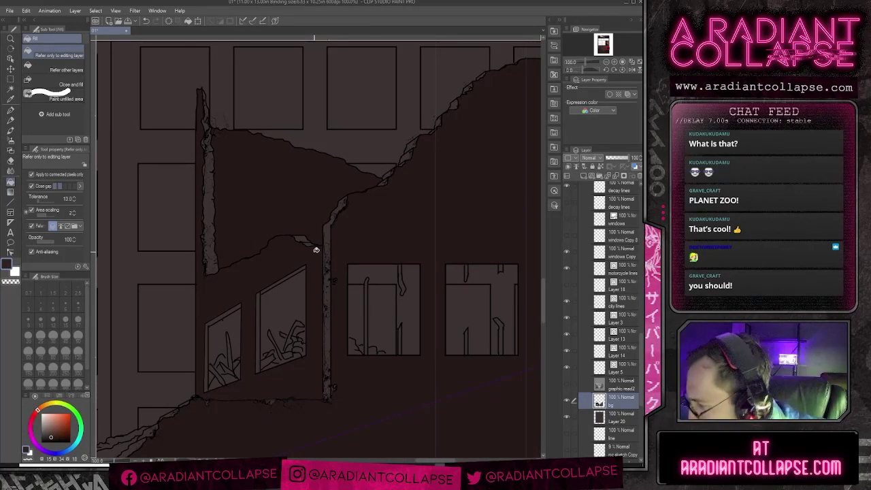
key("p")
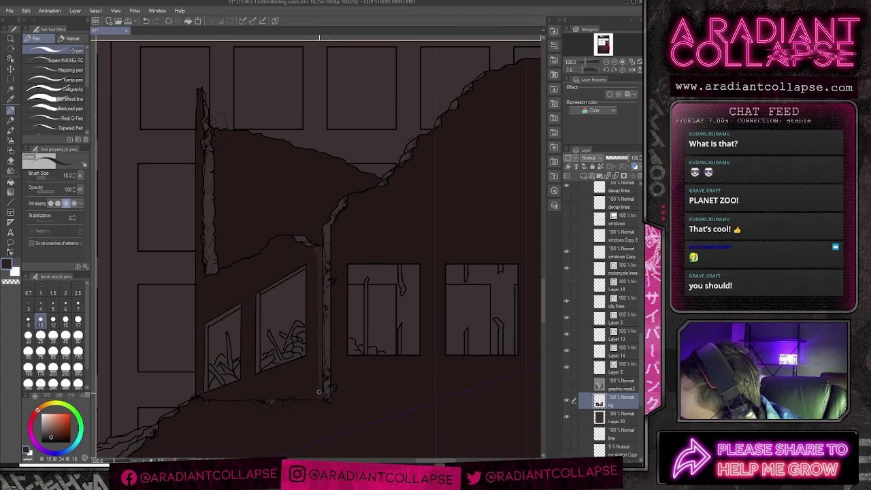
mouse_move(320, 368)
left_mouse_down()
mouse_move(349, 326)
mouse_move(360, 289)
left_mouse_up()
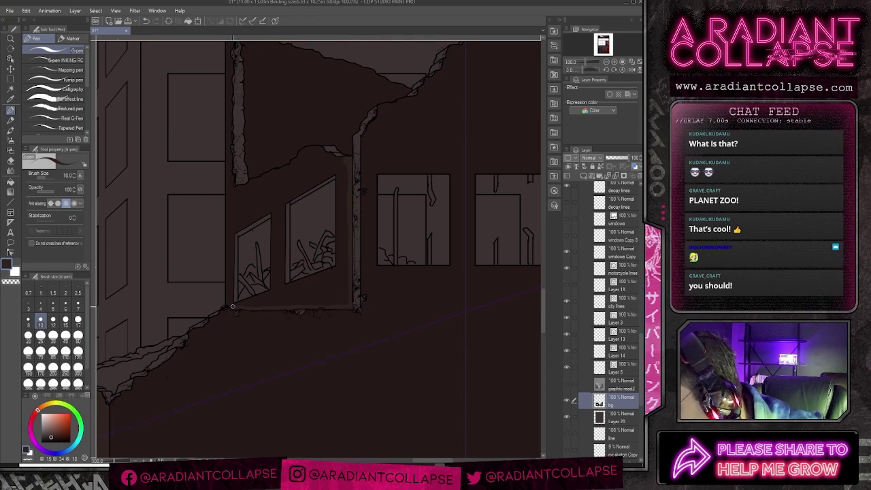
Step: Outline the side wall's left and broken upper edges in the same brown with the G-pen at size 15
key("g")
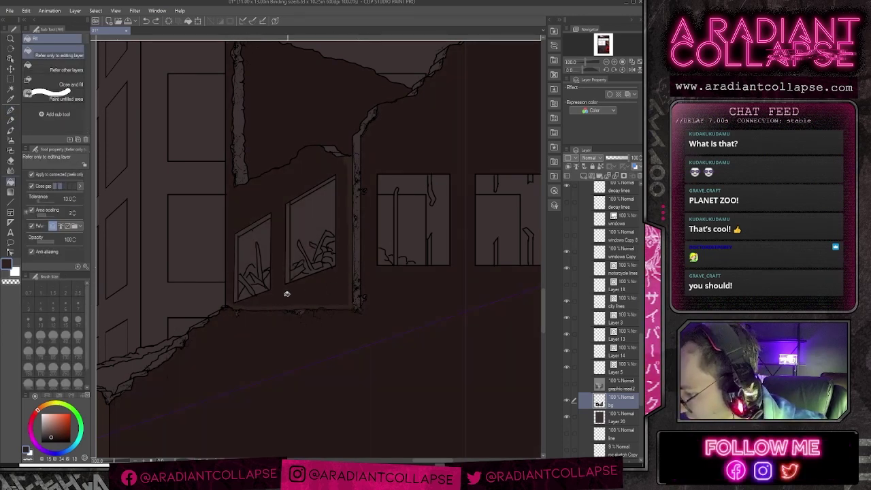
key("p")
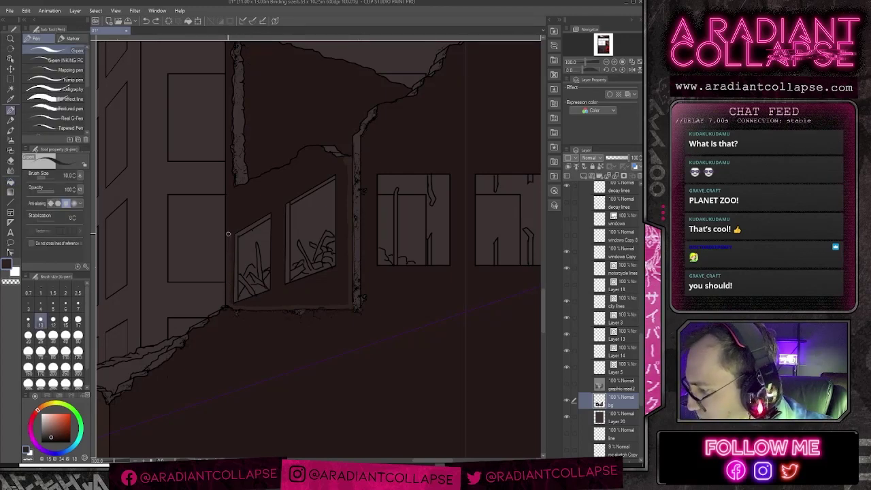
key("bracketright")
key("bracketright")
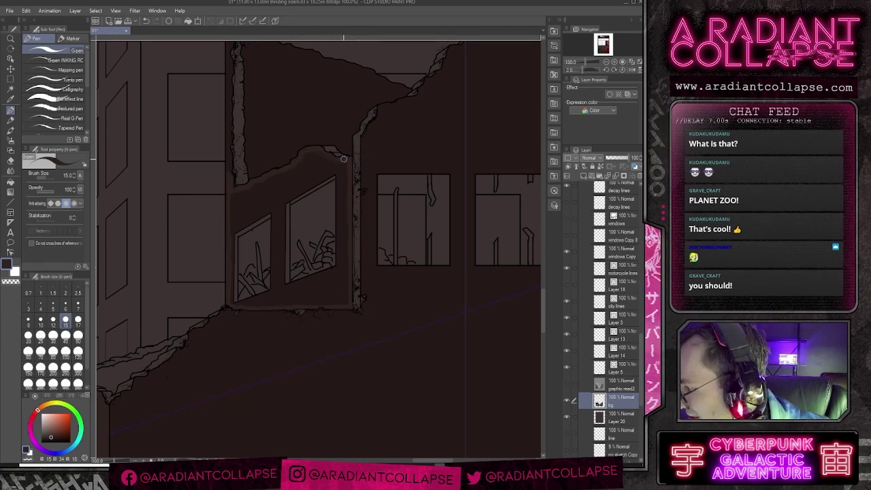
Step: Try to fill the outlined side wall around its two slanted windows with the same brown
key("g")
left_click(320, 180)
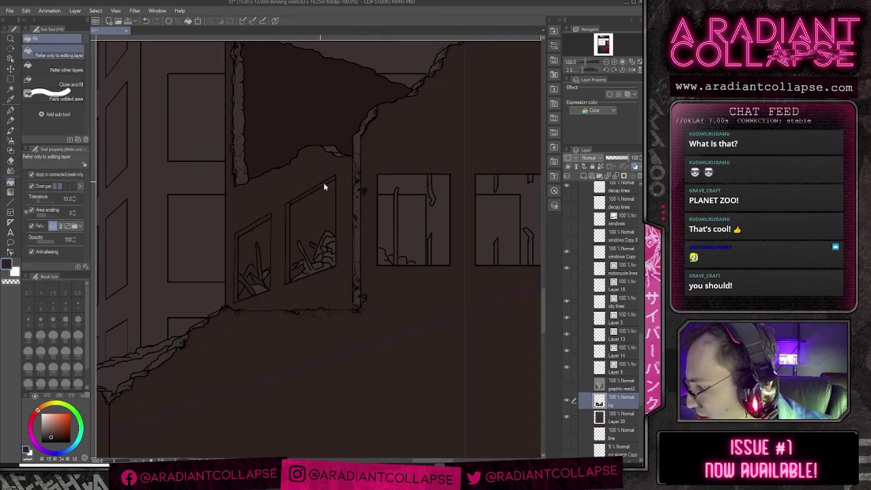
left_click(324, 186)
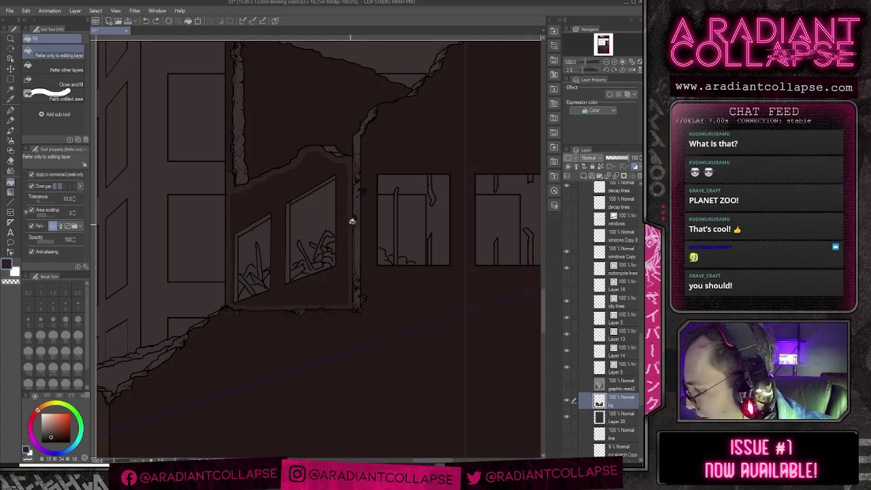
Step: Paint the side wall around the two slanted windows by hand in the same brown with the G-pen at sizes 15 and 25
left_click(566, 418)
left_click(567, 418)
key("p")
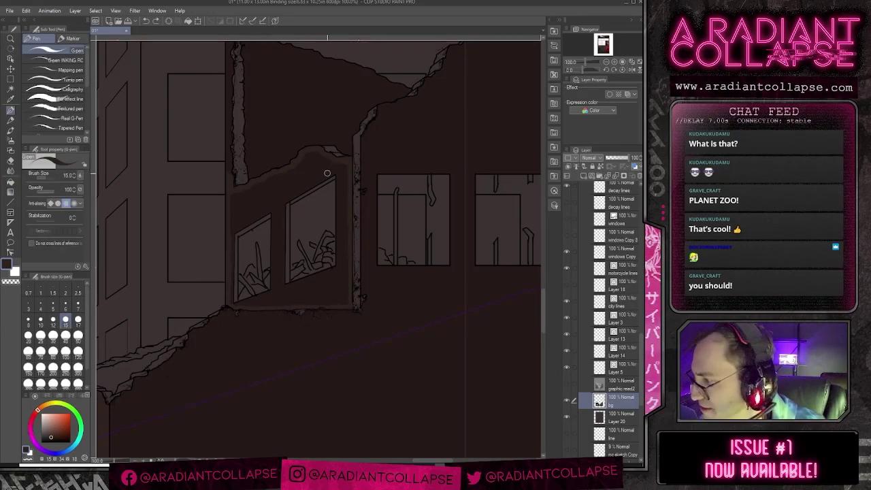
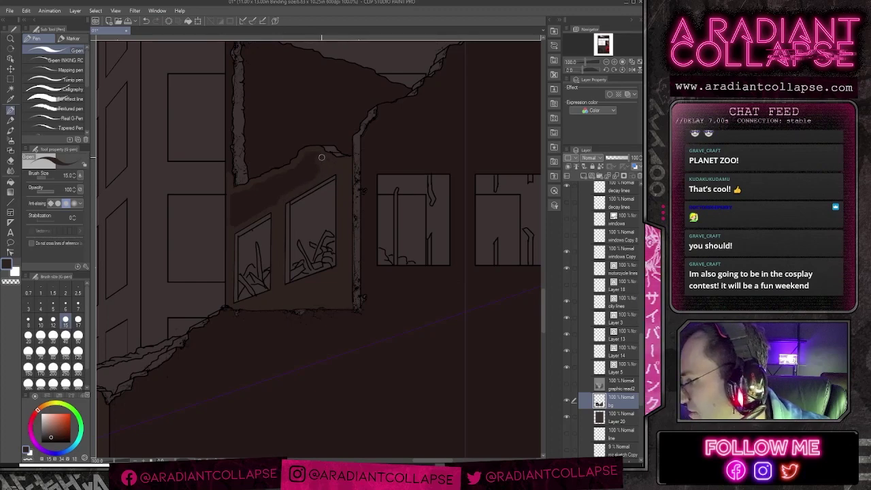
key("bracketright")
key("bracketright")
key("bracketright")
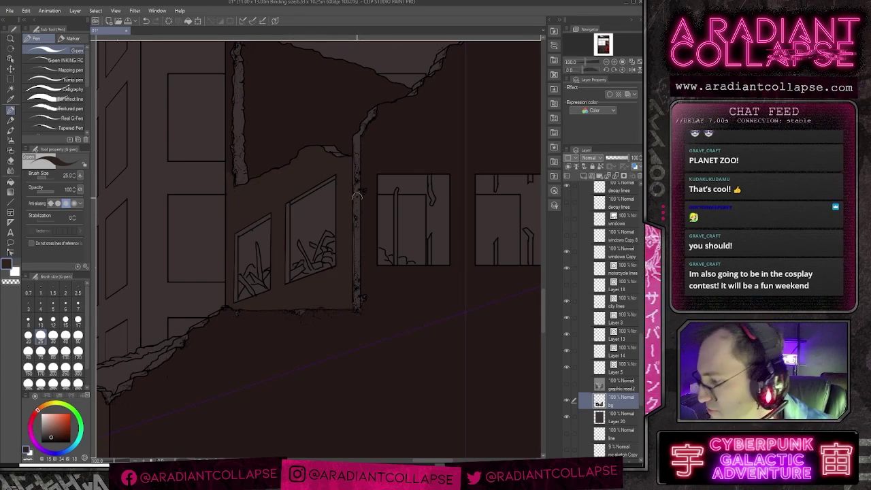
Step: Paint the narrow wall strip beside the crumbling vertical edge above the slanted windows, reducing the G-pen from size 17 to 15 and 12
scroll(245, 192, "up", 3)
key("bracketleft")
key("bracketleft")
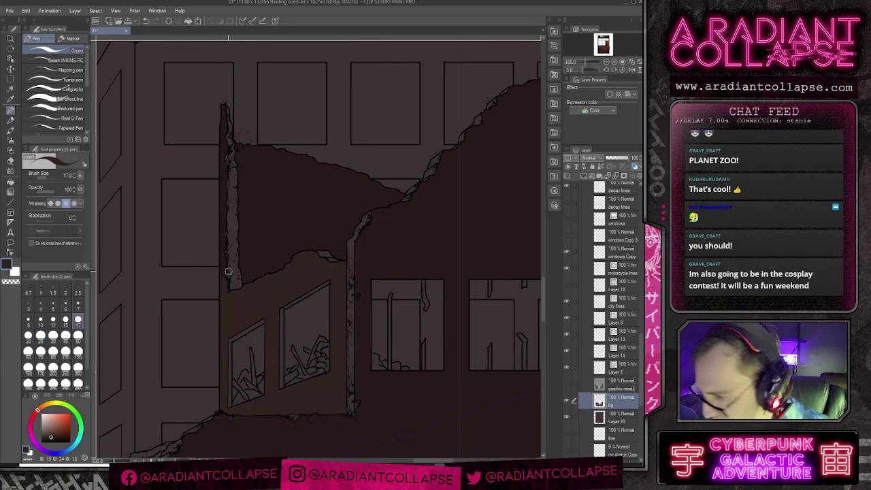
key("bracketleft")
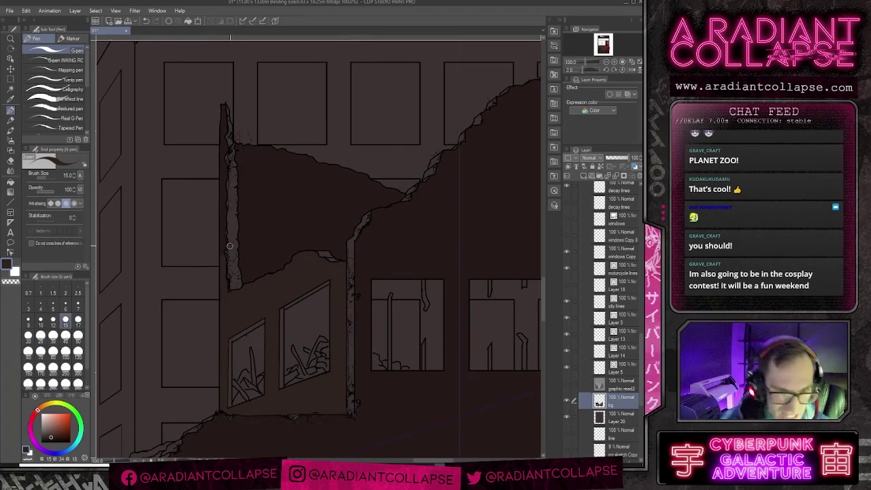
key("bracketleft")
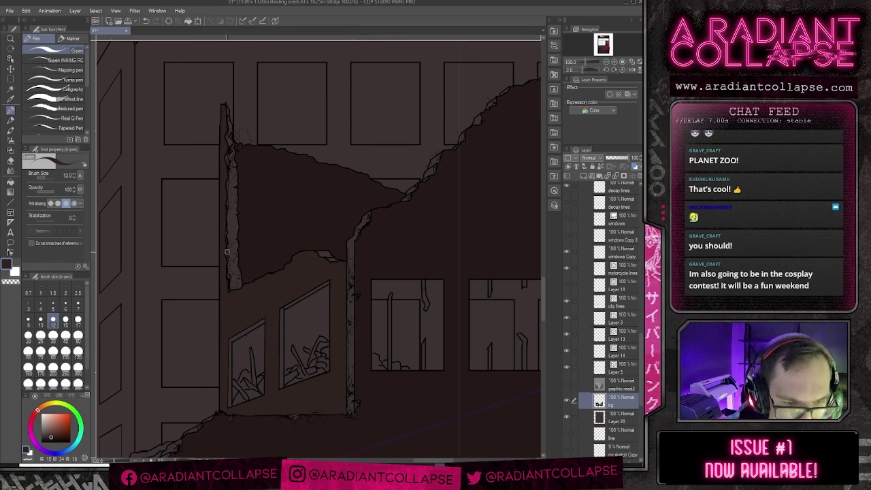
Step: Check the bottom panel's building colours with Layer 20 hidden and shown, and view the whole page
scroll(228, 253, "down", 3)
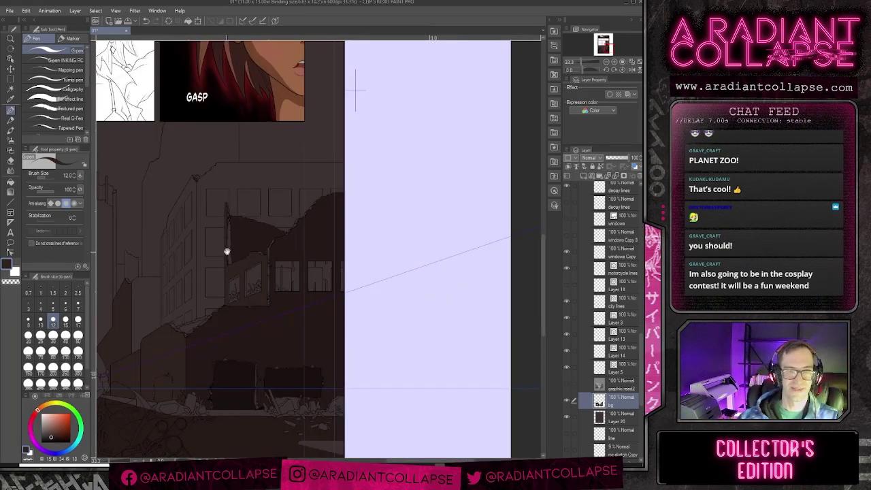
left_click_drag(227, 251, 382, 283)
scroll(382, 283, "down", 1)
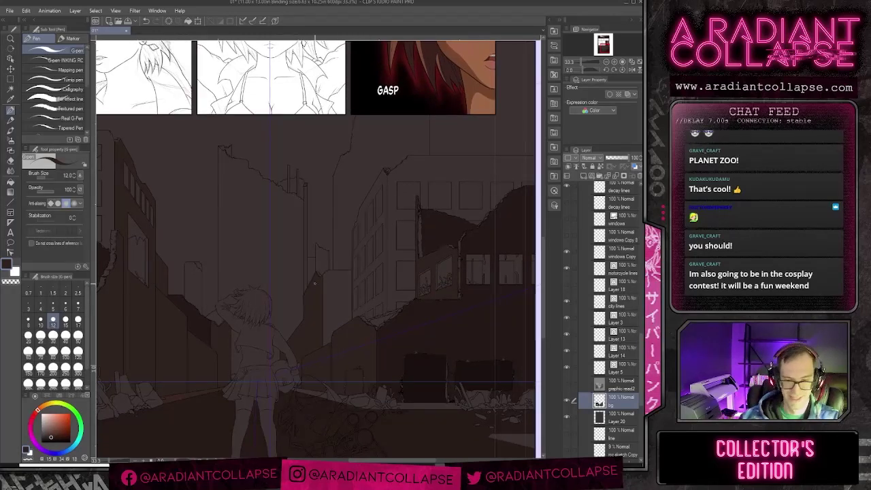
left_click(566, 419)
left_click(567, 418)
scroll(339, 271, "down", 2)
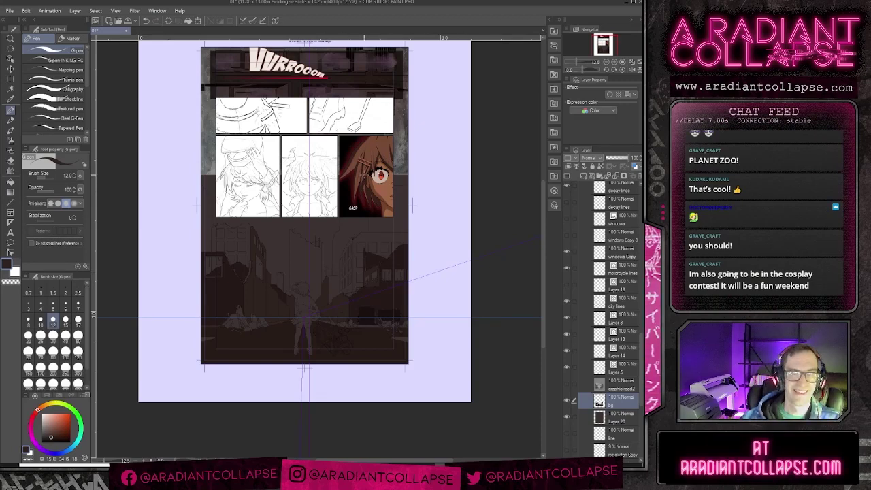
Step: Look through the page's layer stack, hiding and showing the 2 L frame folder to check which panel it holds
scroll(608, 354, "up", 10)
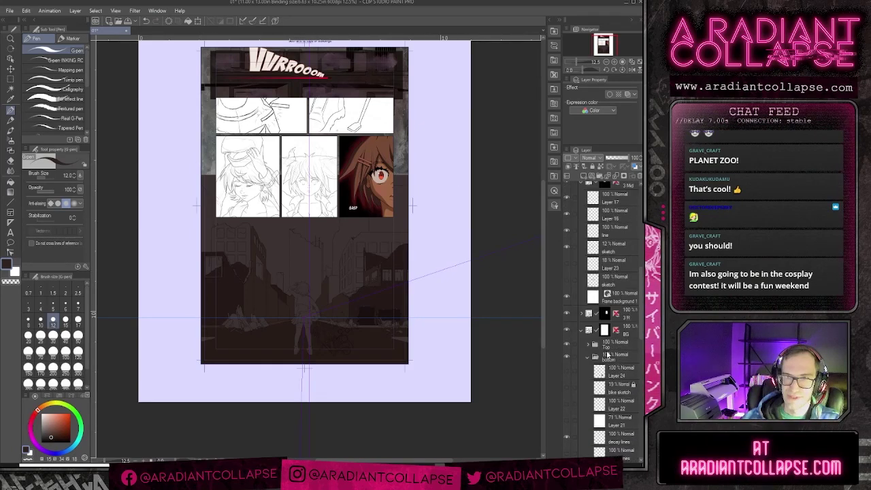
scroll(608, 354, "down", 10)
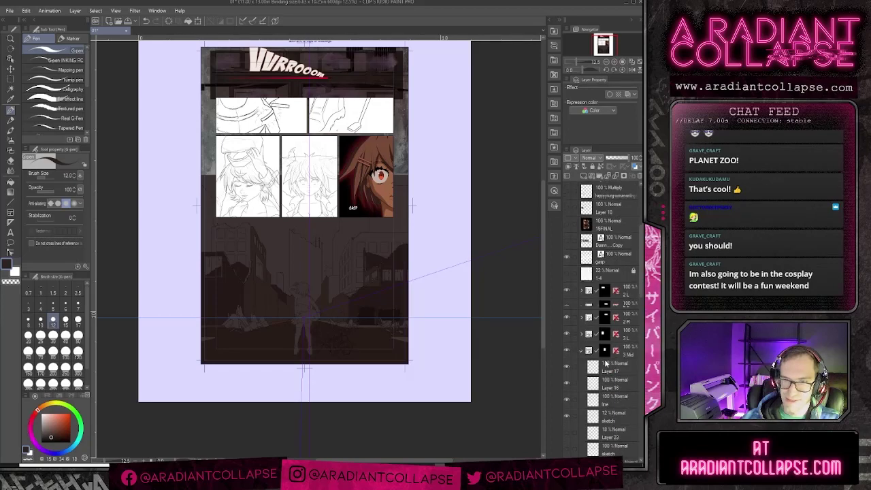
scroll(607, 379, "up", 3)
scroll(606, 382, "up", 6)
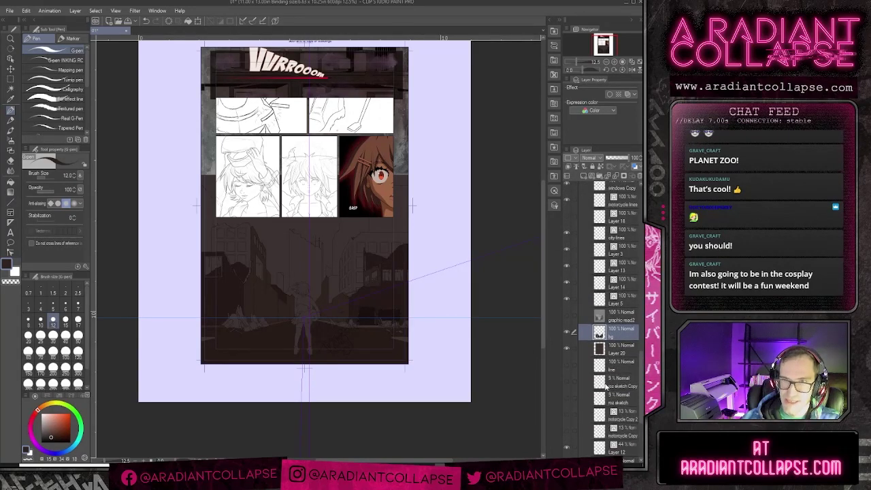
scroll(604, 386, "up", 5)
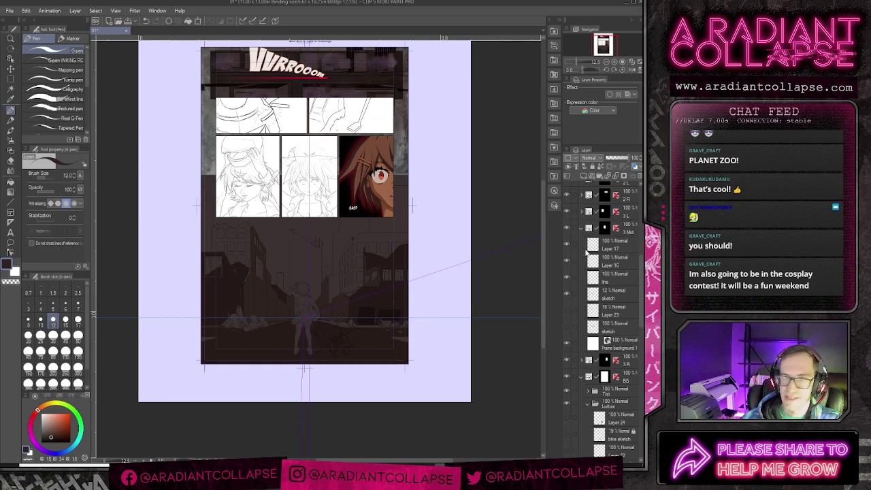
scroll(567, 222, "up", 2)
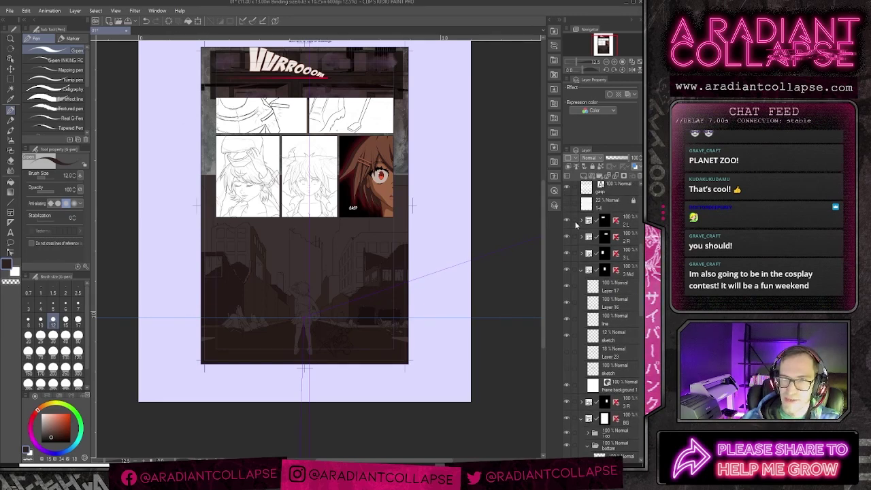
left_click(567, 222)
left_click(567, 222)
scroll(596, 268, "up", 8)
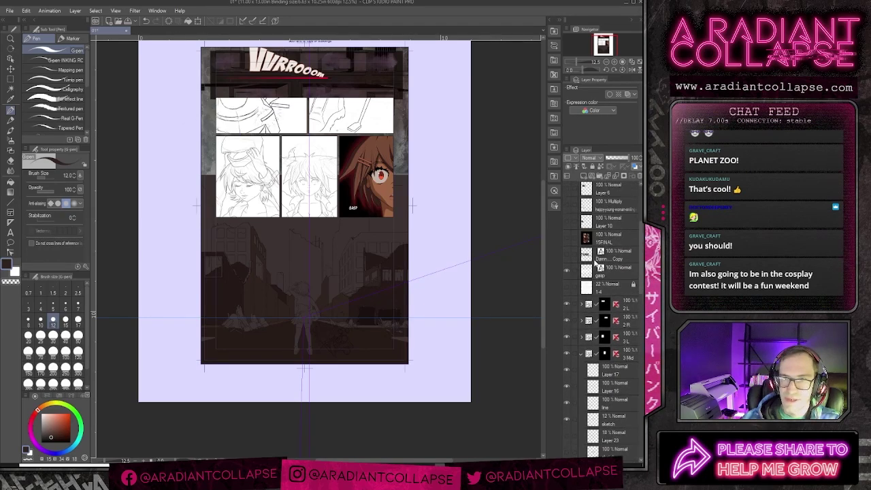
scroll(596, 267, "up", 5)
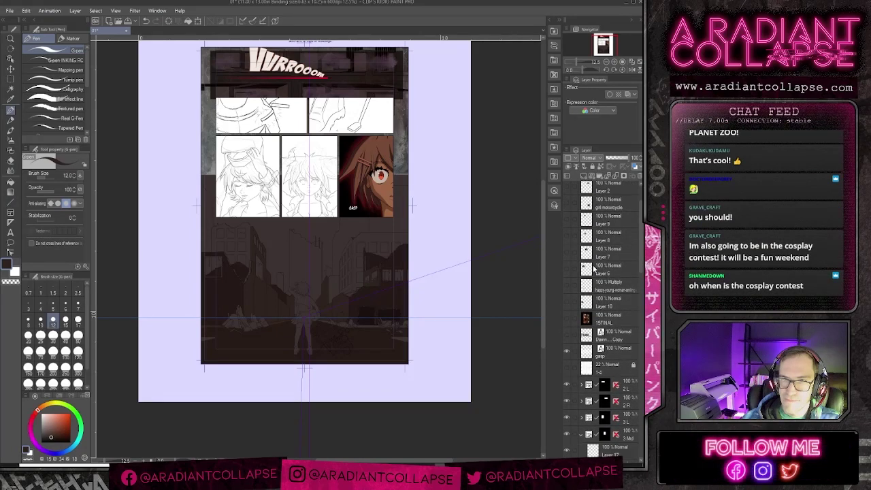
scroll(593, 269, "down", 10)
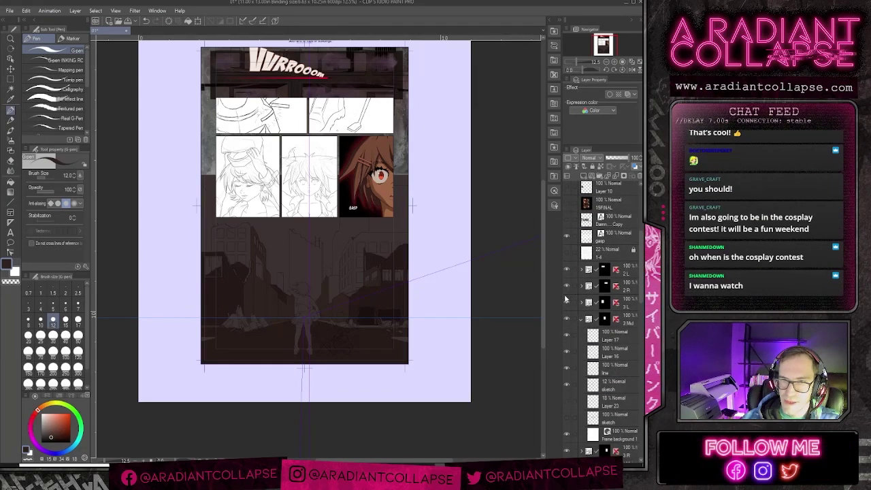
Step: Hide and show the 3 L, 2 R, 2 L, 3 Mid and 3 R frame folders in turn to check their panels
left_click(567, 302)
left_click(567, 302)
left_click(567, 286)
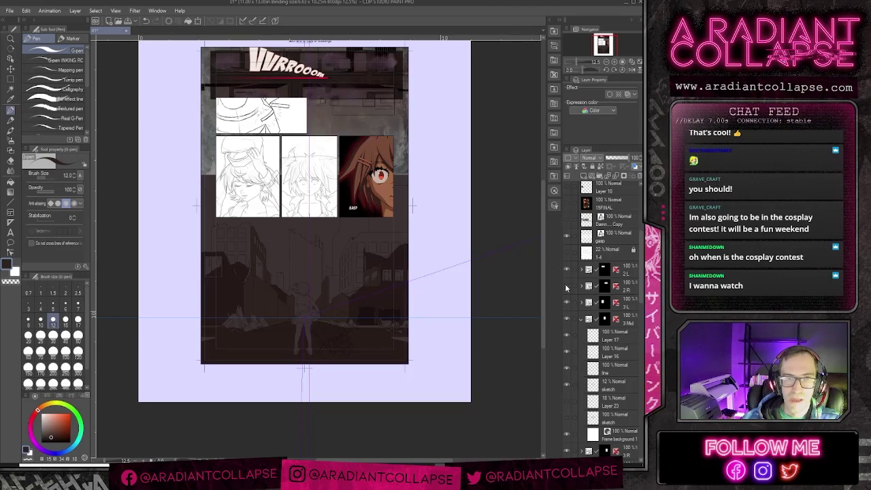
left_click(566, 286)
left_click(566, 270)
left_click(566, 269)
left_click(567, 319)
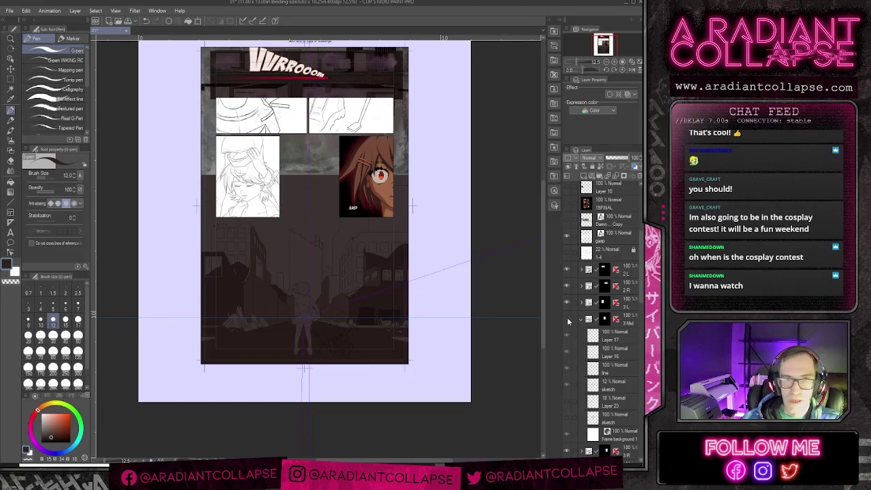
left_click(567, 318)
scroll(572, 361, "down", 3)
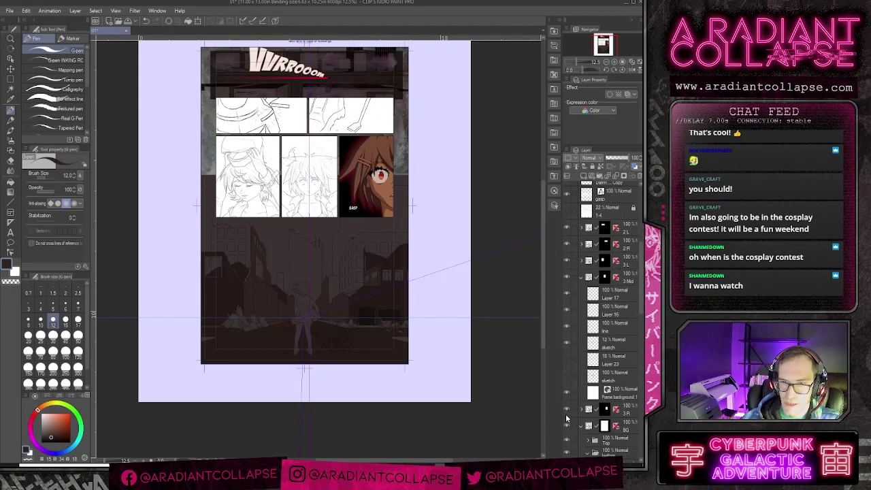
left_click(567, 409)
left_click(567, 409)
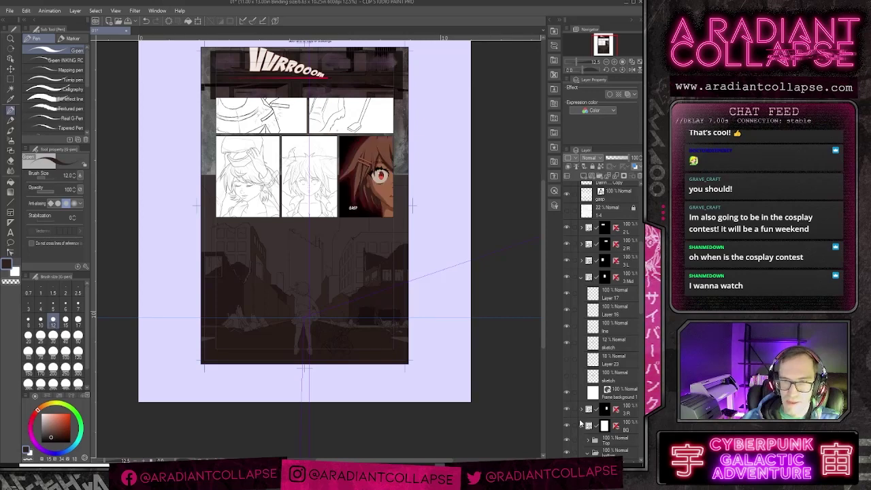
Step: Collapse the BG frame folder, hide and show it to check its artwork, and expand it again
left_click(580, 427)
left_click(567, 425)
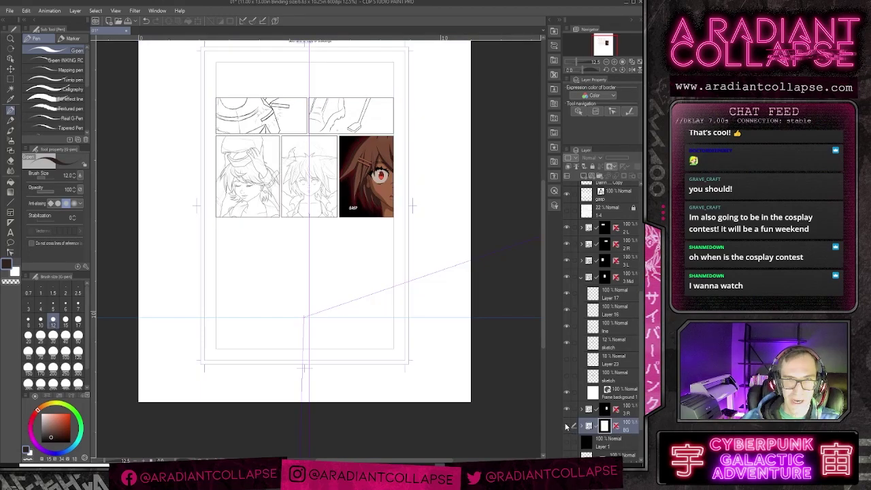
left_click(567, 425)
left_click(580, 427)
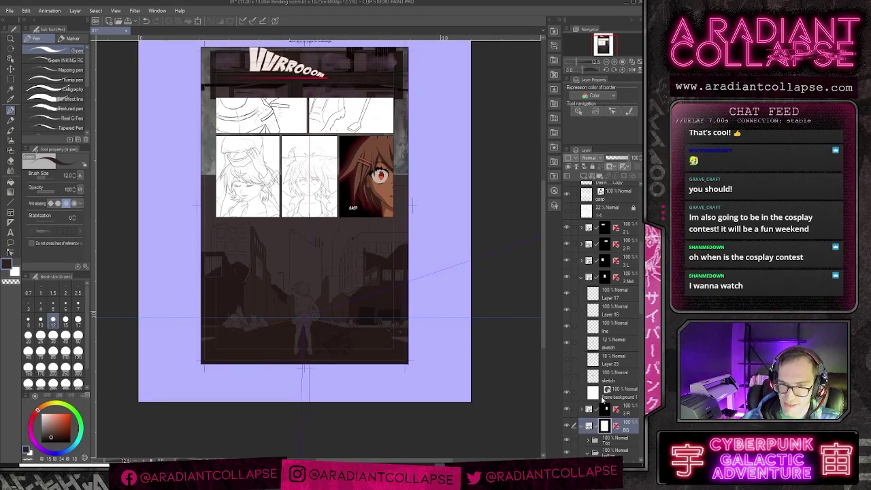
Step: Hide and show the Top folder inside the BG frame folder, and expand it to look through its layers
scroll(598, 395, "down", 3)
left_click(567, 386)
left_click(567, 387)
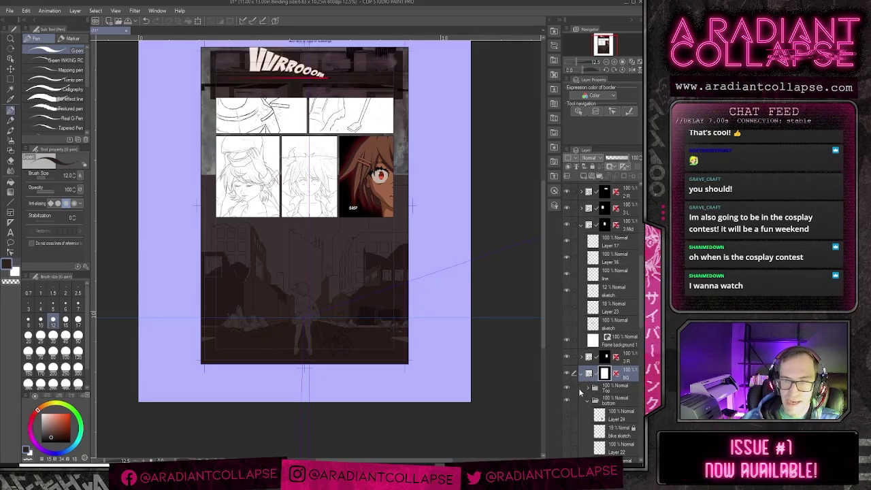
left_click(588, 388)
scroll(599, 320, "down", 10)
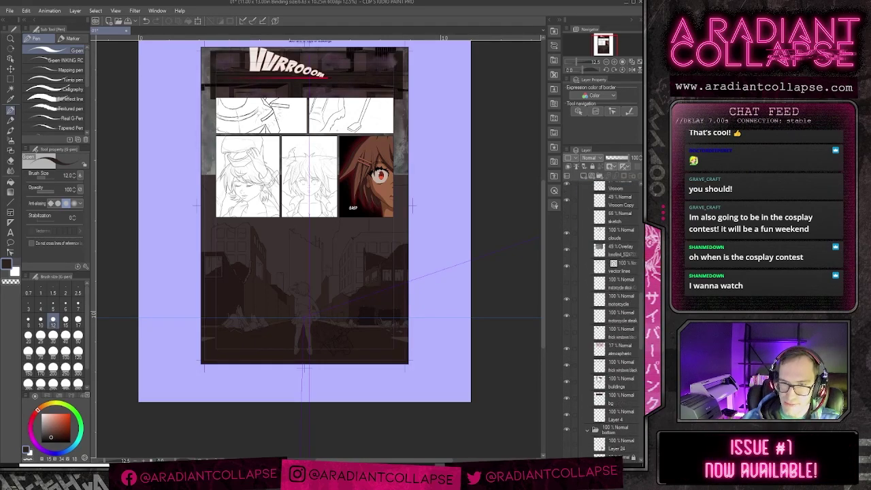
scroll(600, 382, "up", 3)
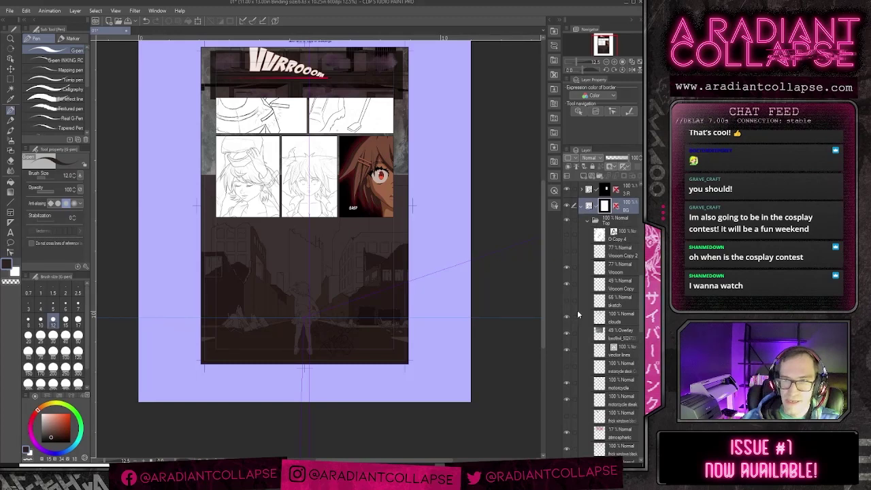
Step: Compare the page with the Top folder's 49% Overlay texture layer hidden and shown, and leave the layer hidden
left_click(566, 334)
left_click(568, 335)
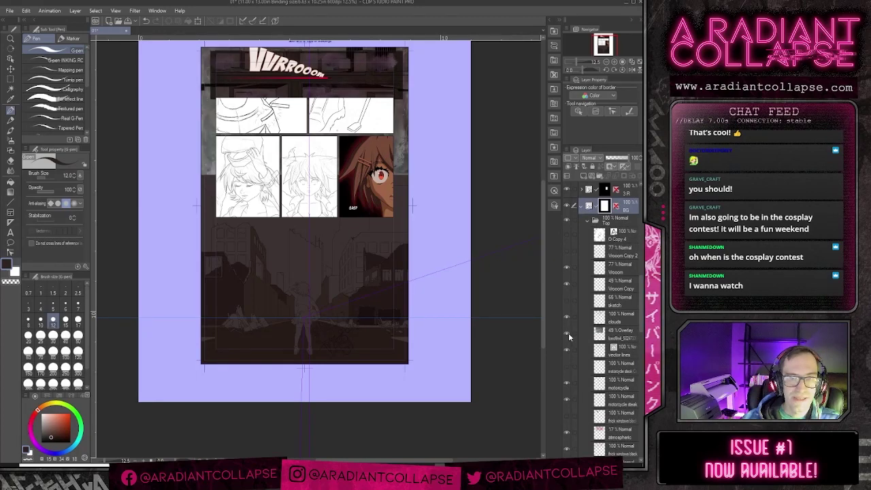
left_click(569, 335)
left_click(568, 335)
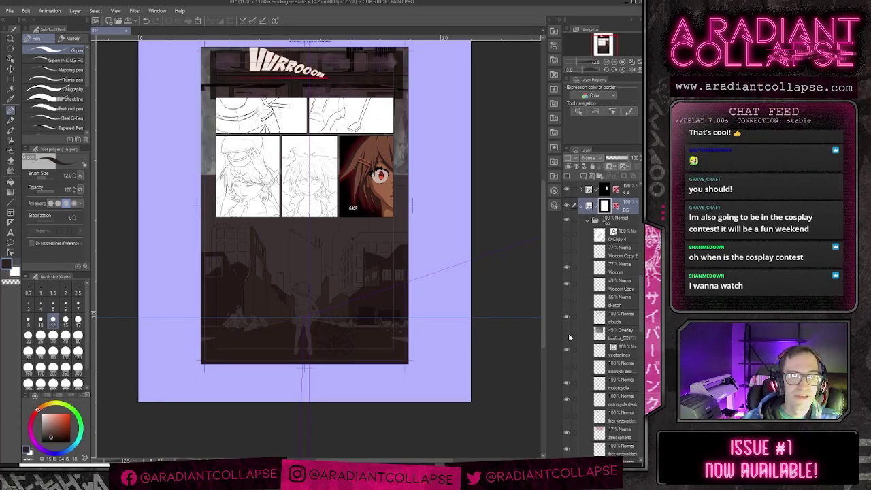
left_click(569, 336)
left_click(569, 335)
left_click(569, 336)
left_click(569, 336)
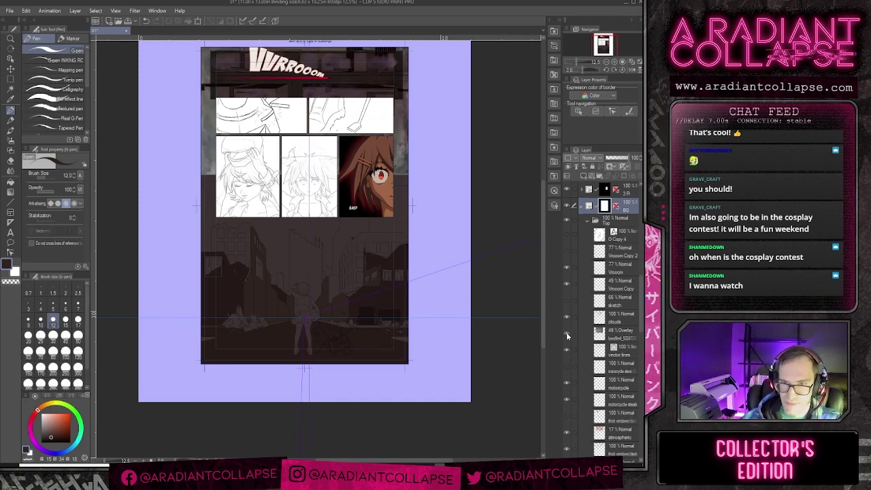
left_click(568, 335)
Step: Find Layer 20 beneath the bg layer in the bottom folder and hide it
scroll(616, 347, "down", 10)
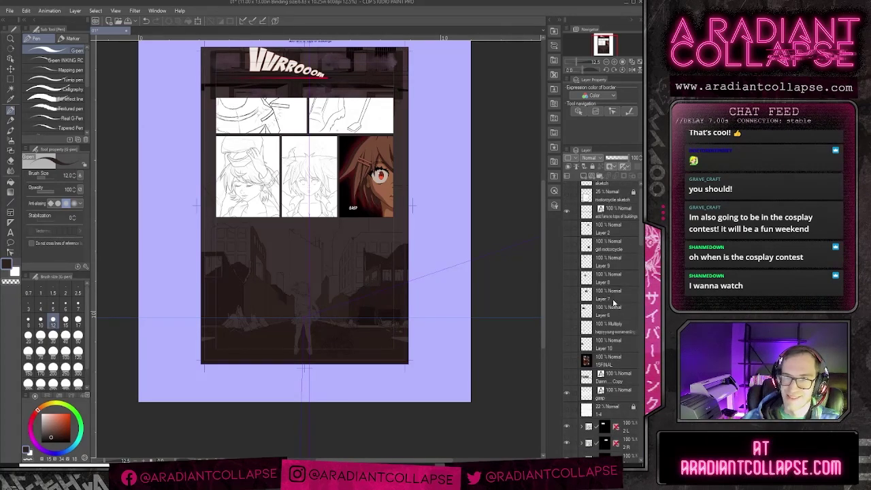
scroll(594, 240, "up", 1)
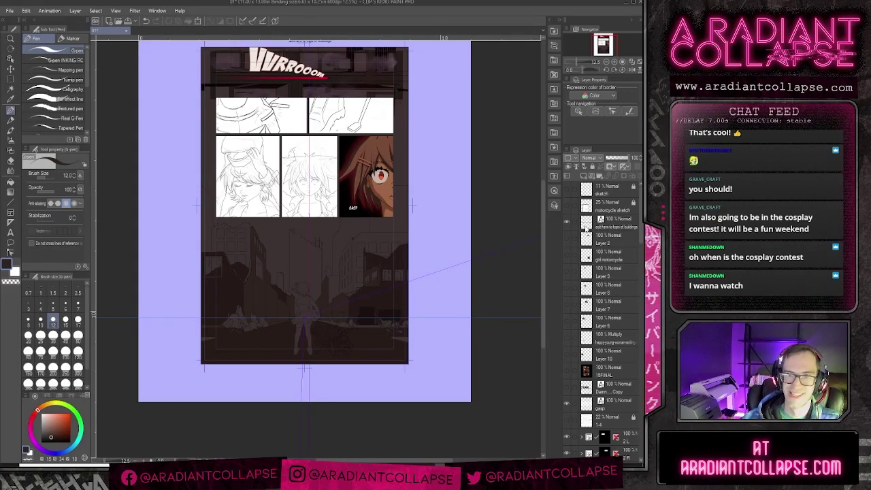
scroll(595, 332, "down", 8)
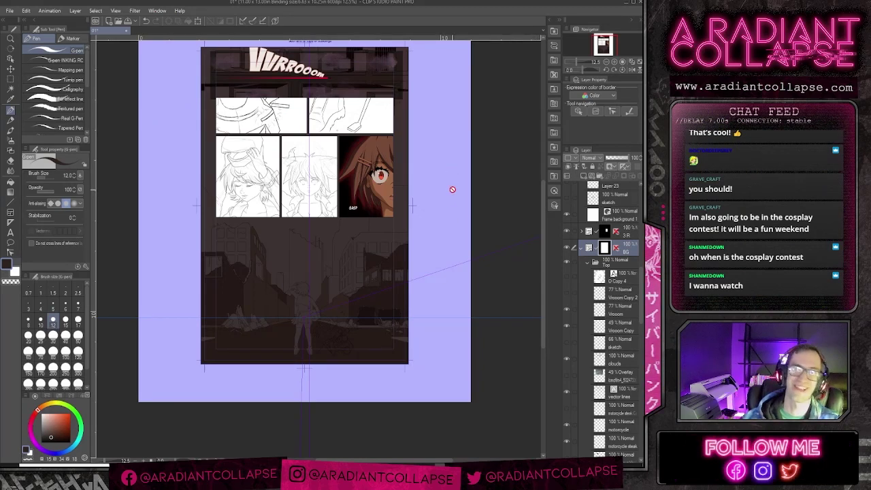
scroll(602, 337, "down", 5)
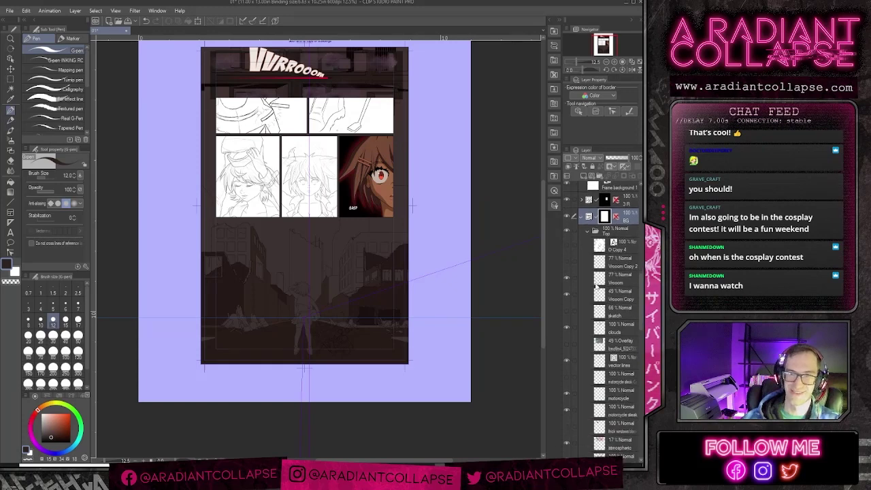
scroll(597, 332, "down", 10)
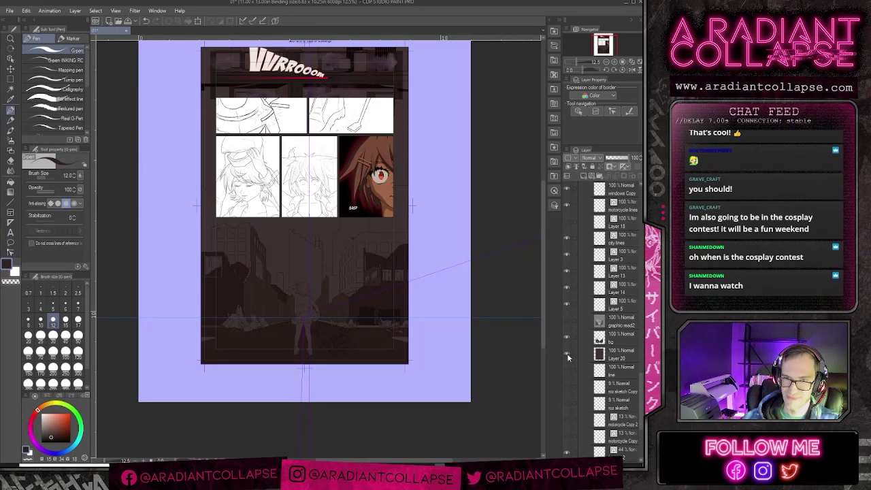
left_click(567, 352)
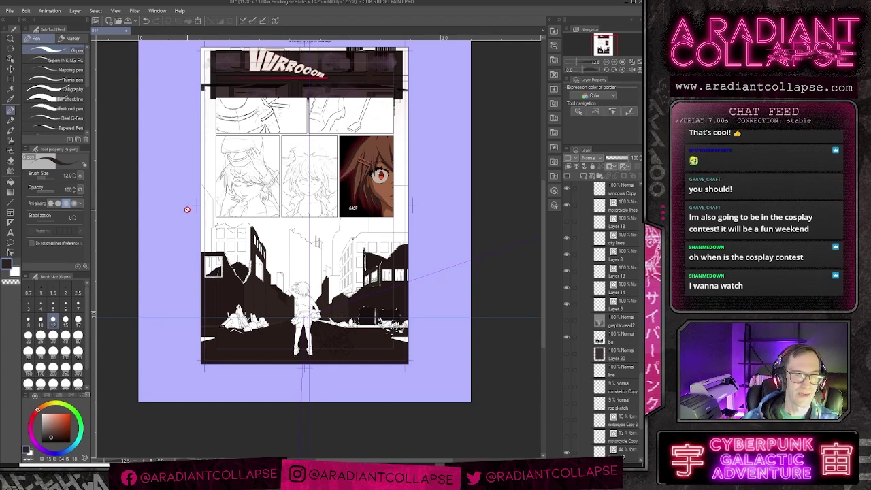
Step: Choose the Gradient tool with the Foreground to background preset
left_click(7, 80)
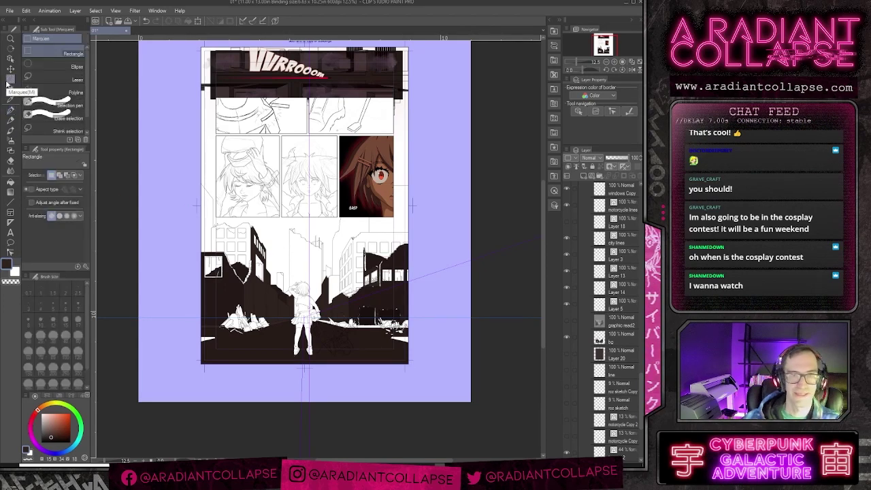
left_click(10, 182)
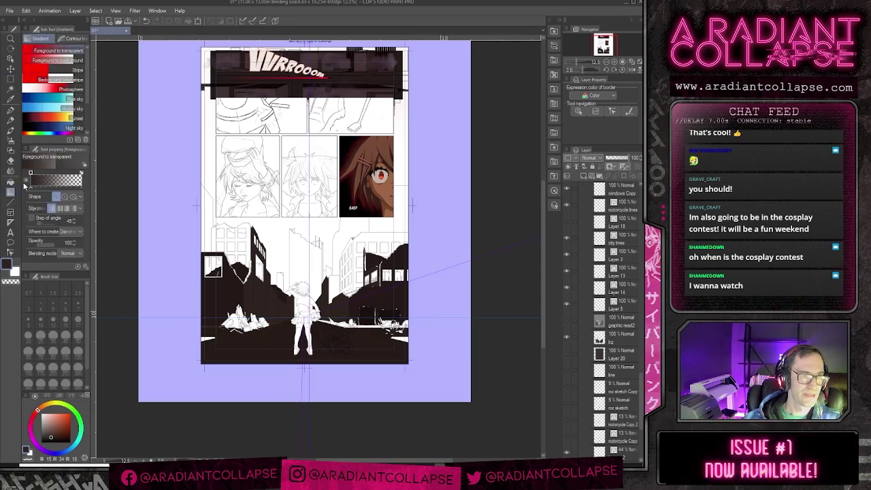
left_click(10, 192)
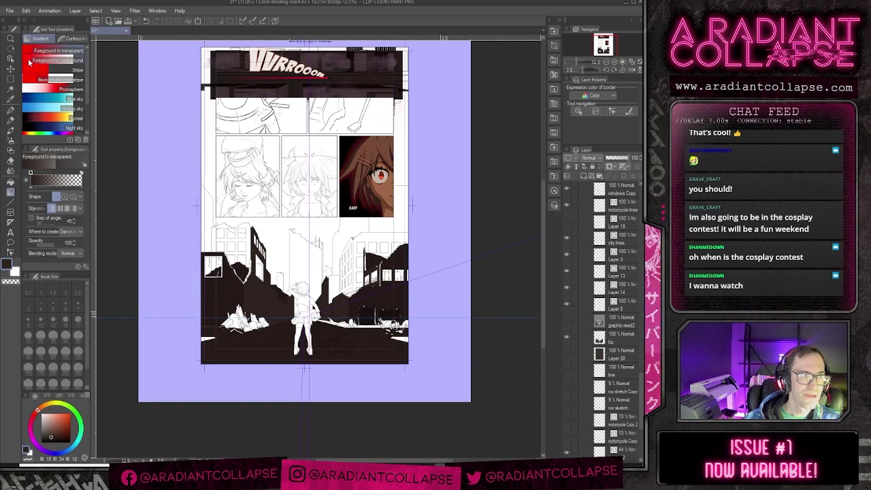
left_click(31, 60)
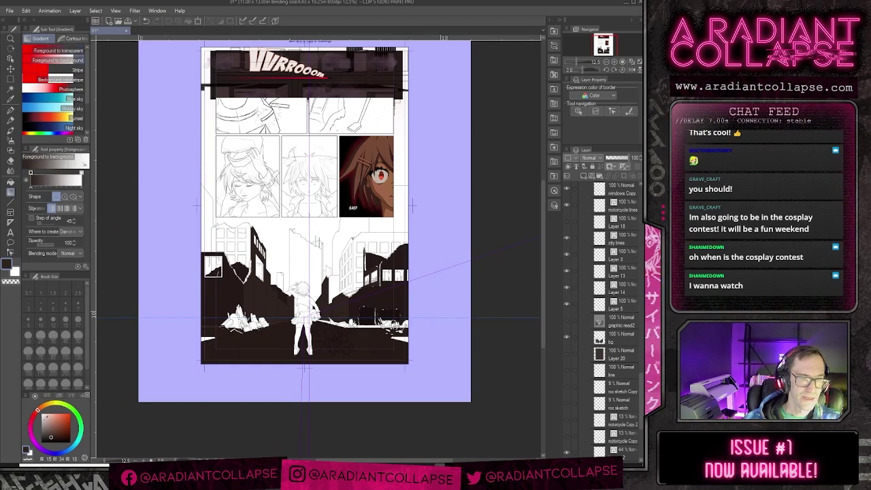
Step: Set the background colour to a dark purple and the foreground colour to a dark blue with hue 242, saturation 24 and value 23
left_click(31, 453)
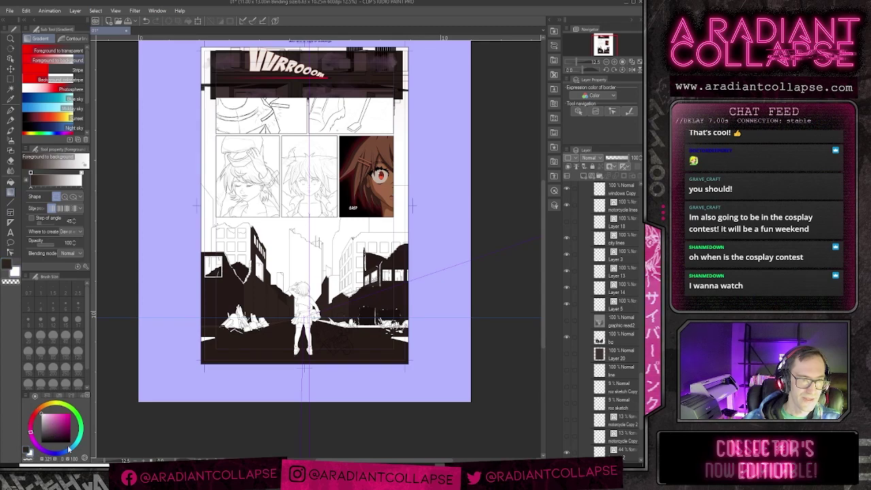
left_click(51, 437)
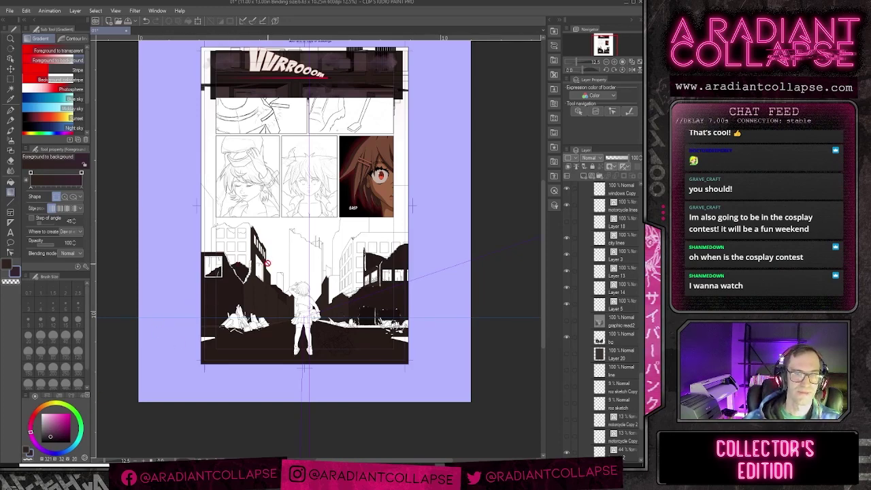
left_click(39, 448)
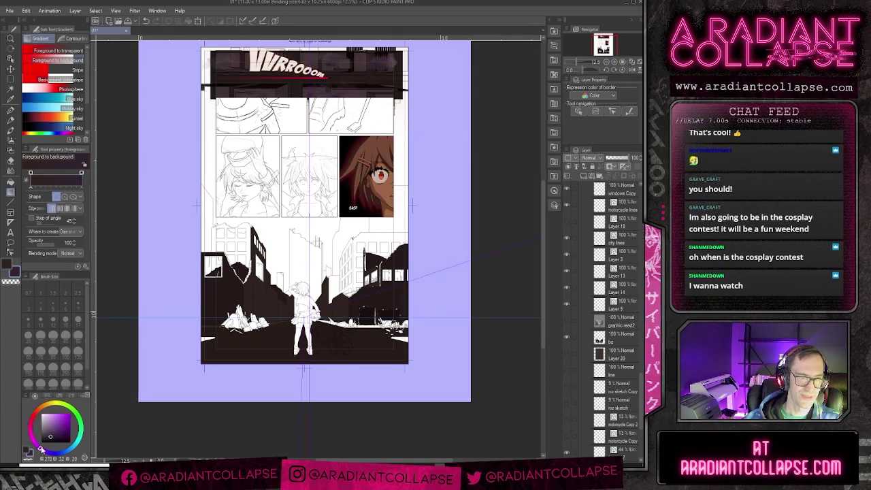
left_click(27, 451)
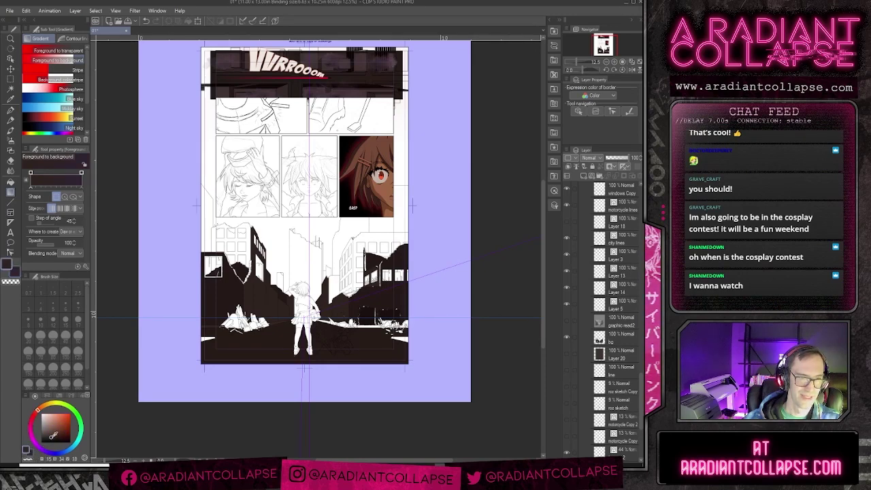
left_click(56, 453)
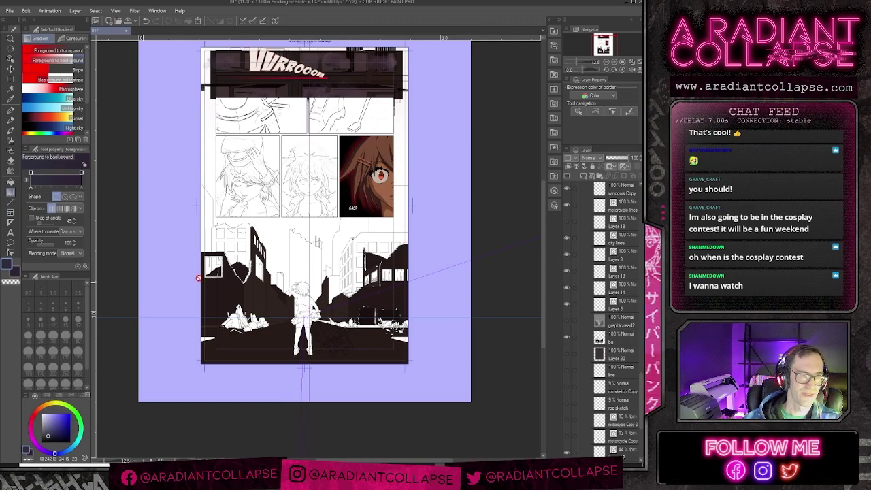
Step: Try a dark blue-to-purple gradient on a new layer above Layer 20 and inspect it behind the bottom panel's city
left_click(612, 357)
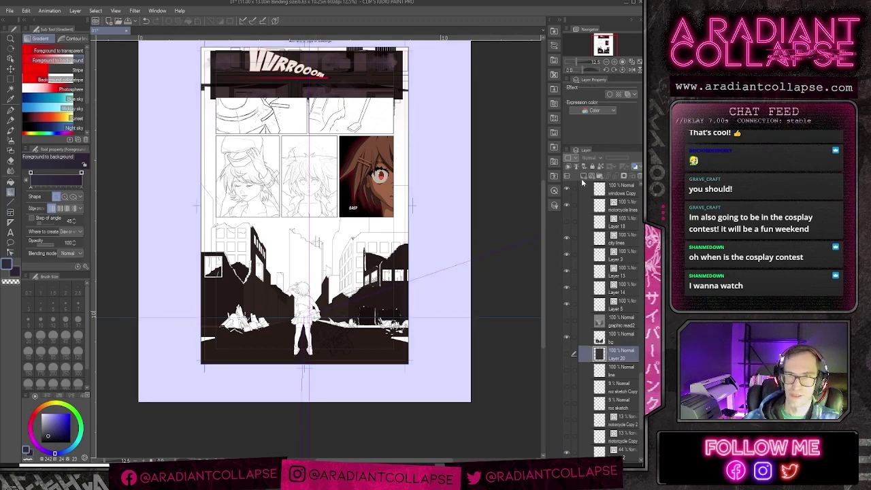
left_click(583, 176)
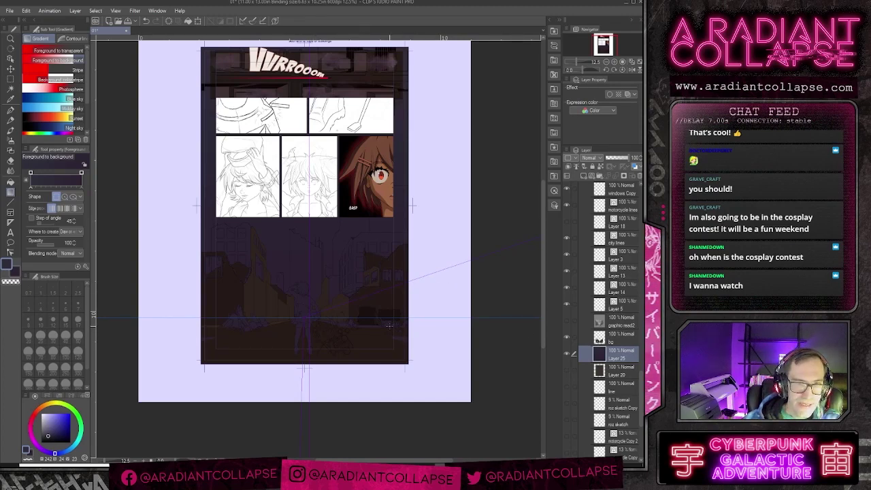
scroll(390, 326, "up", 2)
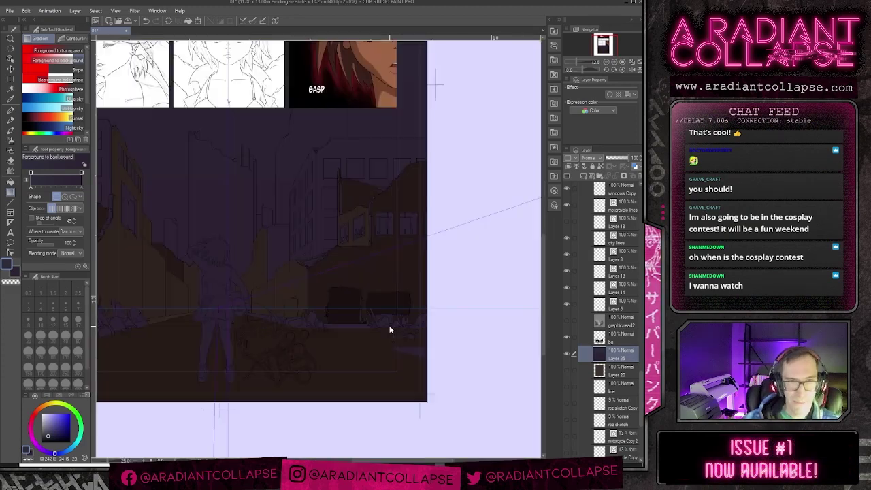
left_click_drag(283, 260, 385, 291)
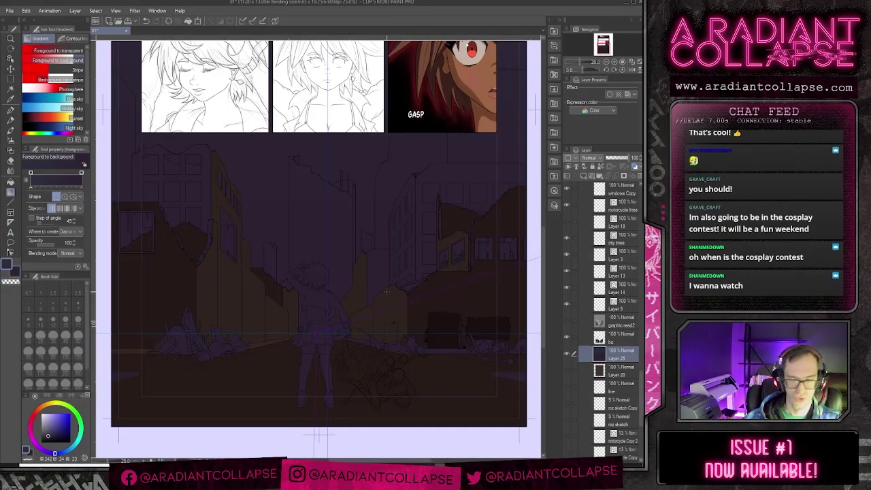
scroll(387, 293, "down", 2)
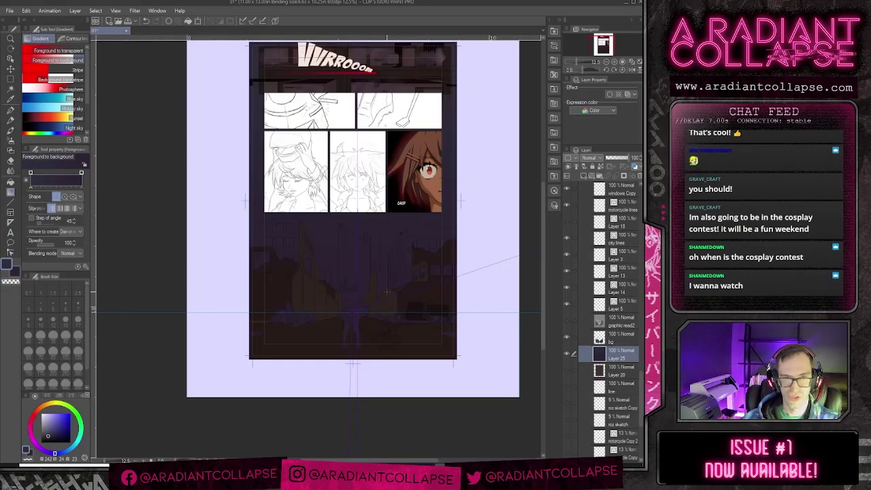
Step: Undo the gradient together with the new layer above Layer 20
left_click(567, 369)
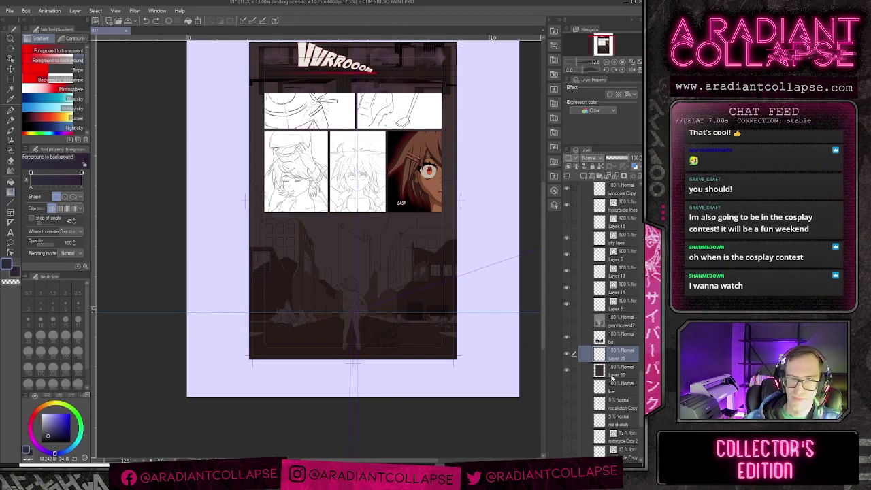
left_click(612, 379)
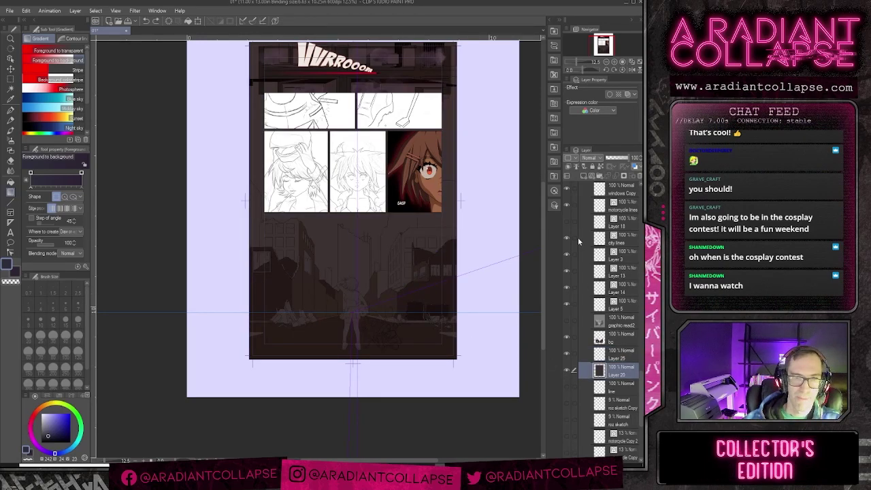
key("ctrl+z")
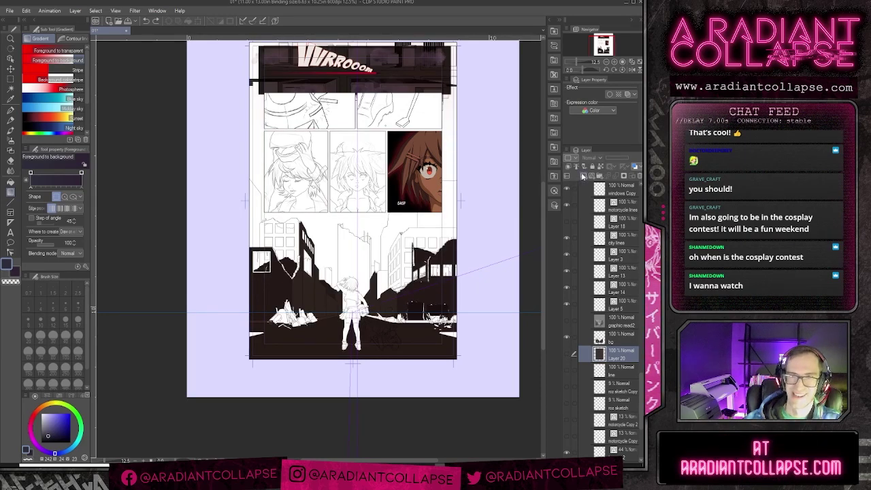
Step: Add a new layer above Layer 20 and fill it with a dark blue-to-purple gradient behind the city
left_click(582, 175)
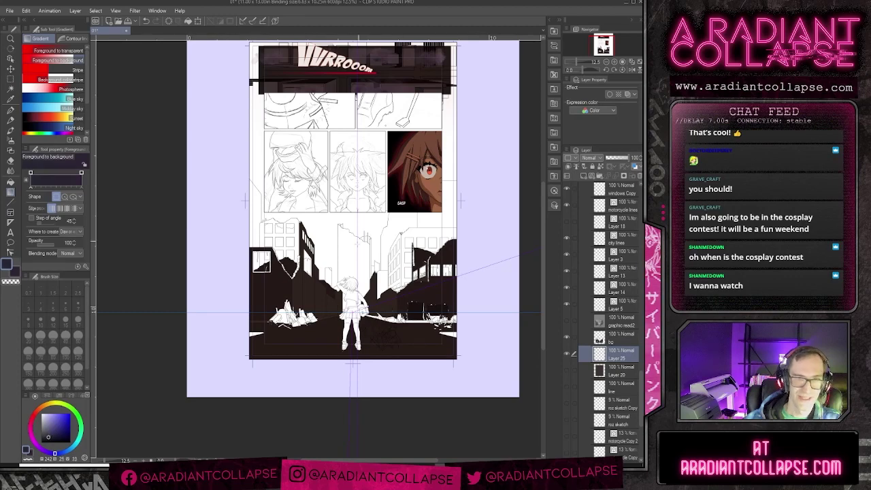
left_click_drag(379, 131, 378, 160)
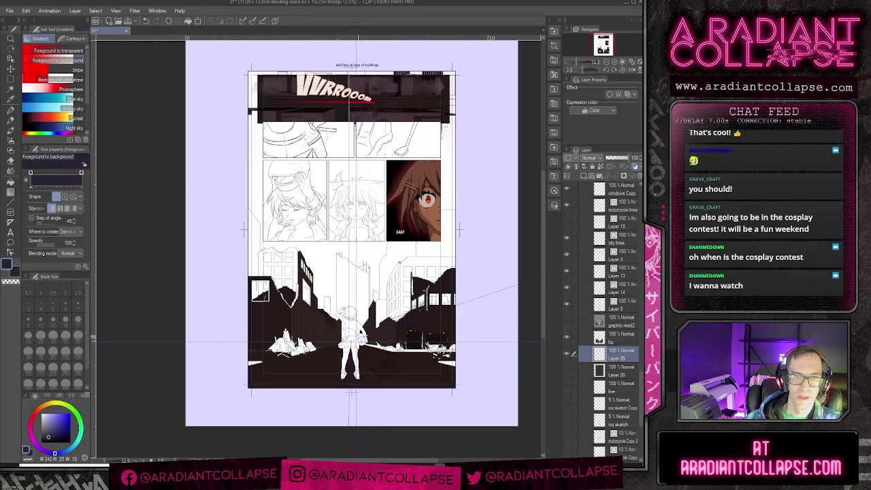
left_click(436, 301)
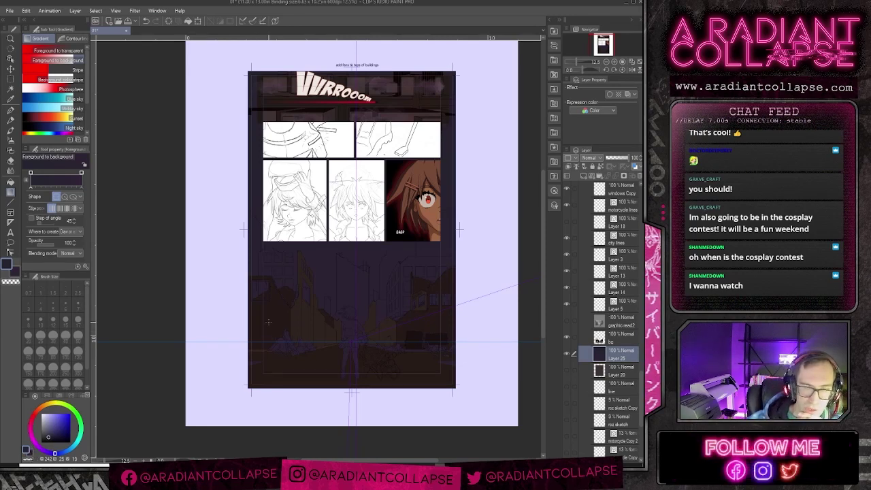
Step: Hide and show the gradient layer repeatedly to compare the page with and without it
left_click(566, 354)
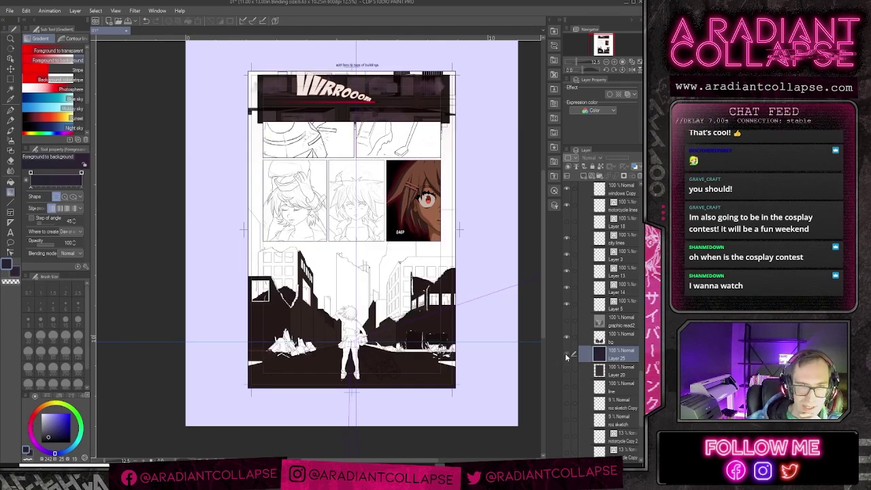
left_click(567, 354)
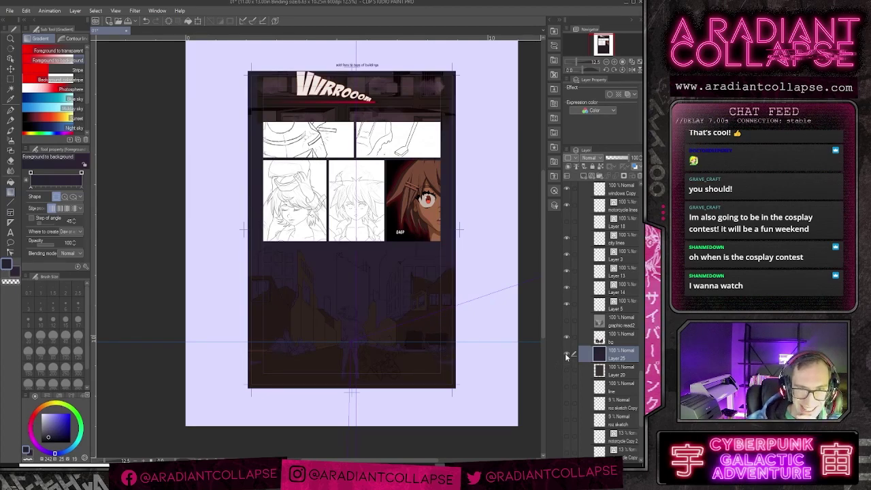
left_click(566, 356)
left_click(567, 355)
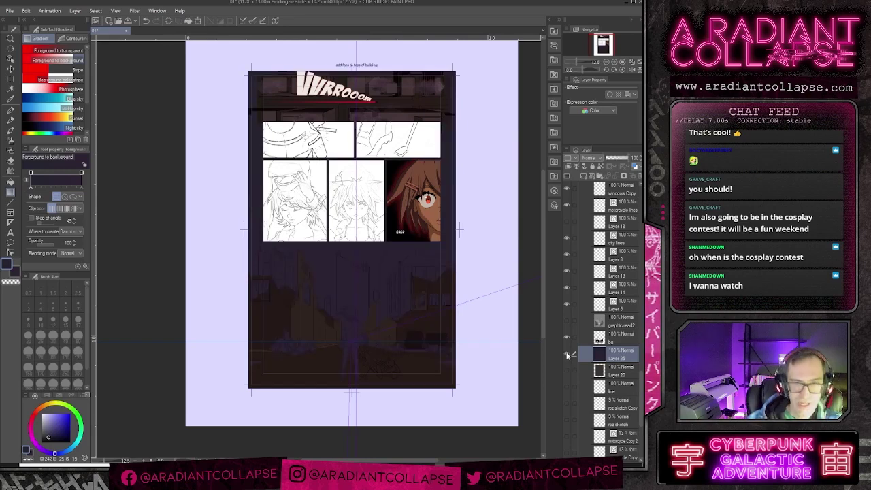
Step: Refill the side walls of the ruined buildings on the bg layer with a dark olive-brown based on the left building's wall colour
key("ctrl+plus")
key("ctrl+minus")
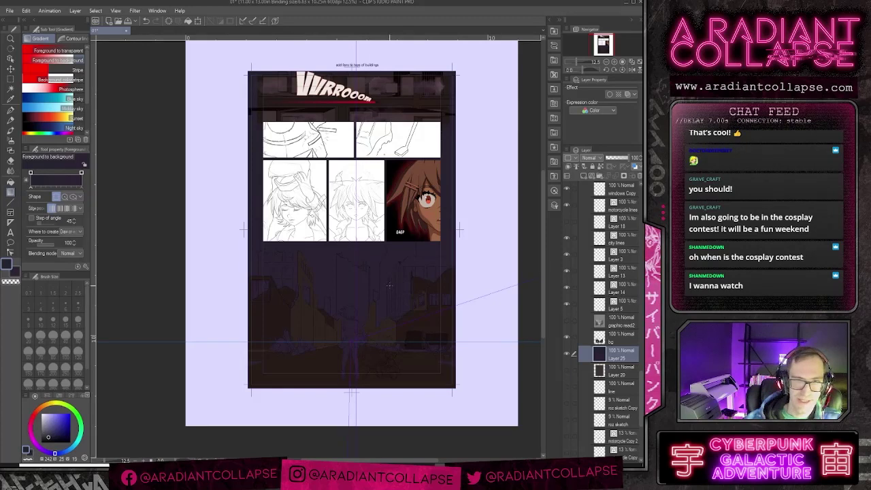
scroll(395, 286, "up", 2)
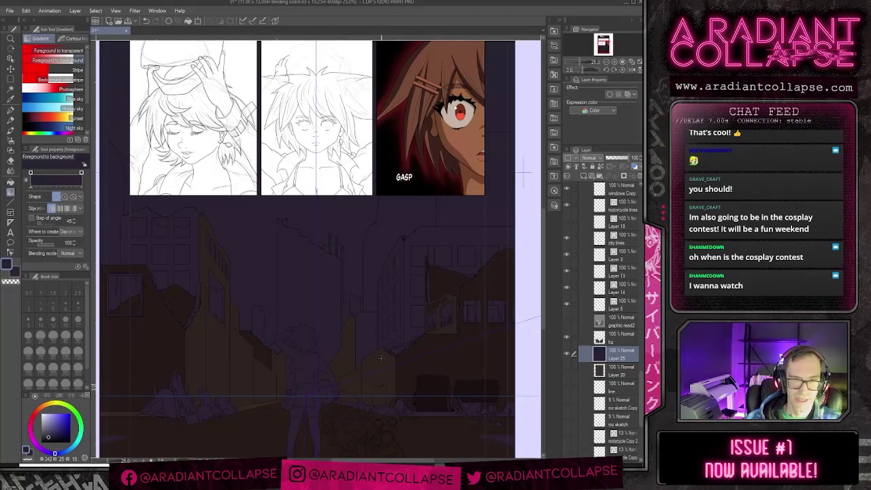
left_click_drag(346, 348, 475, 255)
left_click_drag(390, 233, 385, 279)
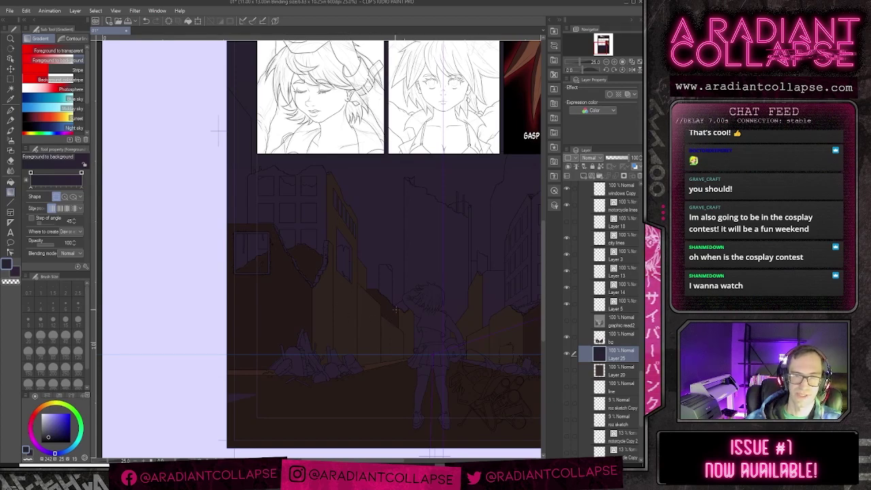
left_click_drag(428, 320, 398, 331)
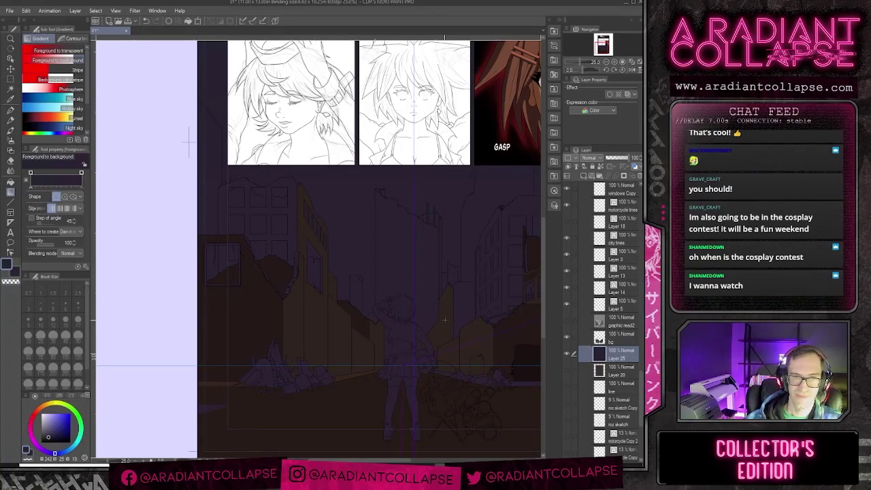
key("g")
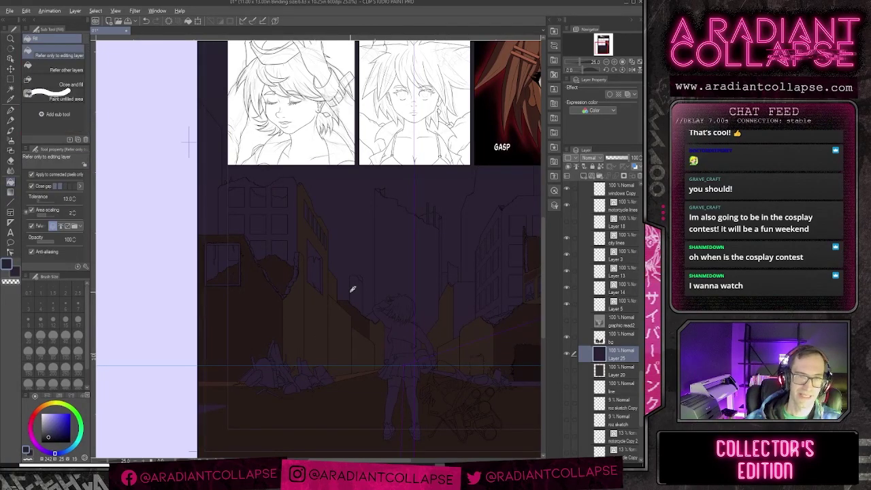
left_click(294, 315, "alt")
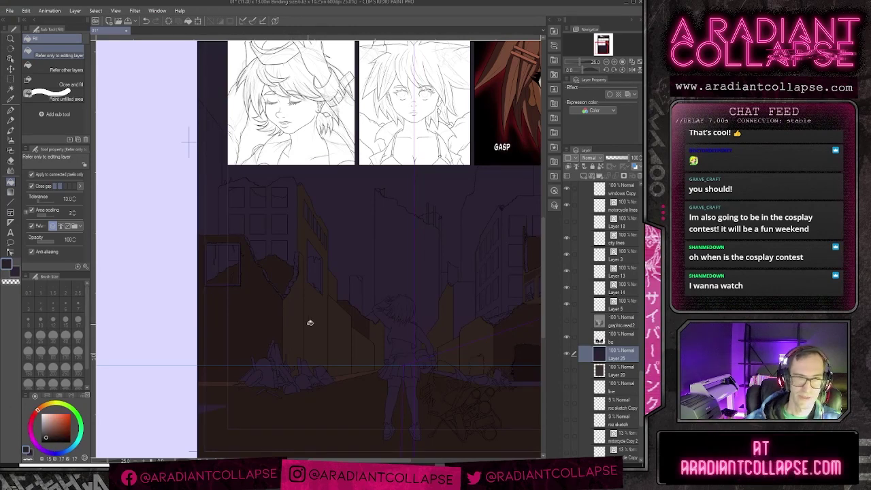
left_click(595, 338)
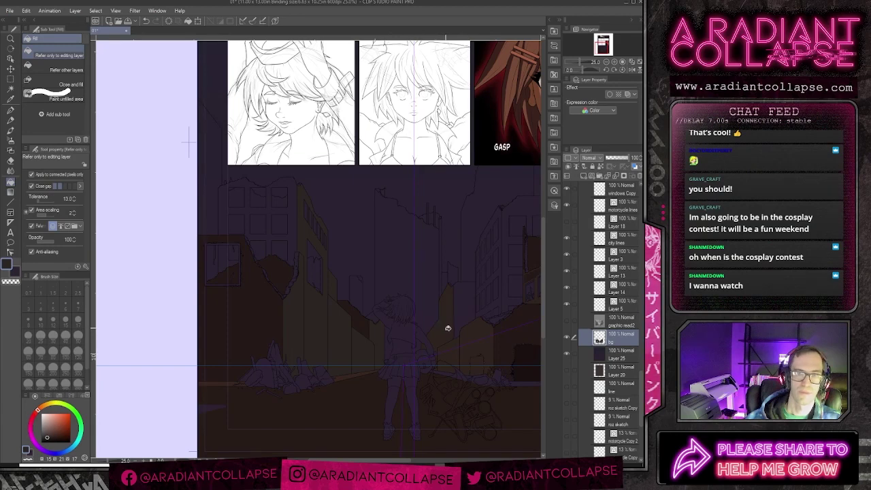
left_click_drag(486, 346, 413, 363)
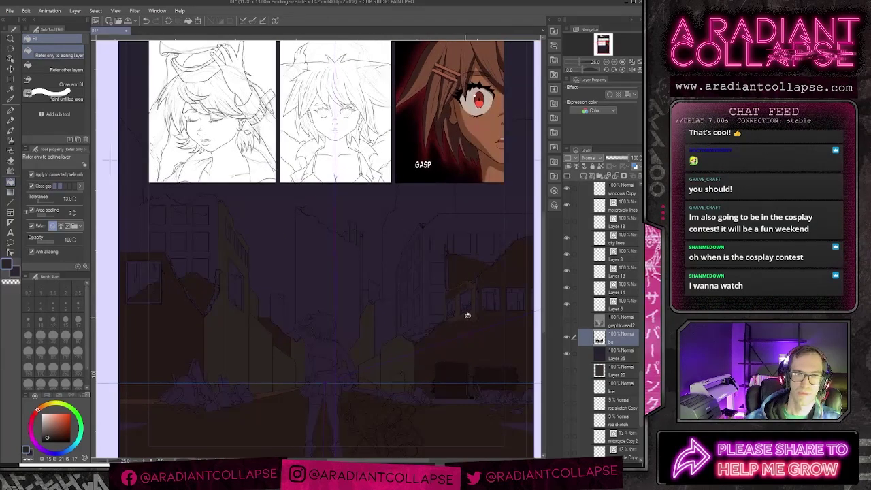
Step: Try filling the wall around the broken windows of the right-hand ruined building, and undo the fill
left_click(472, 315)
key("ctrl+z")
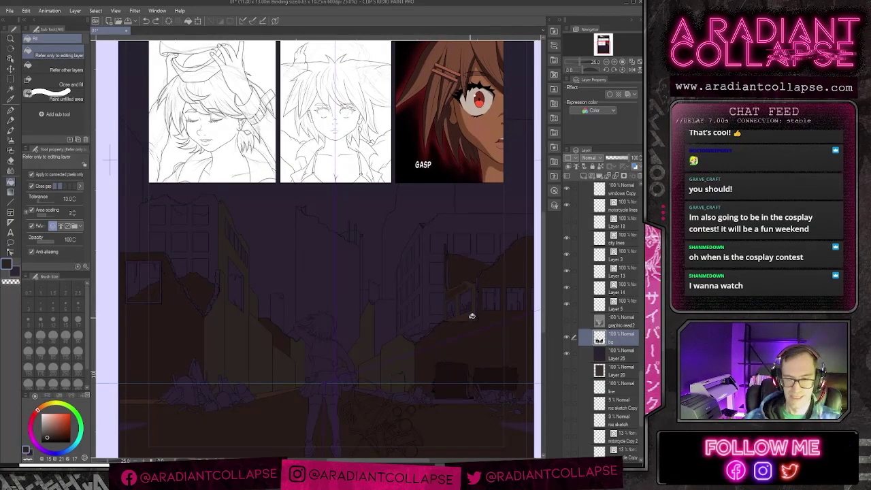
scroll(472, 316, "up", 2)
scroll(470, 319, "down", 1)
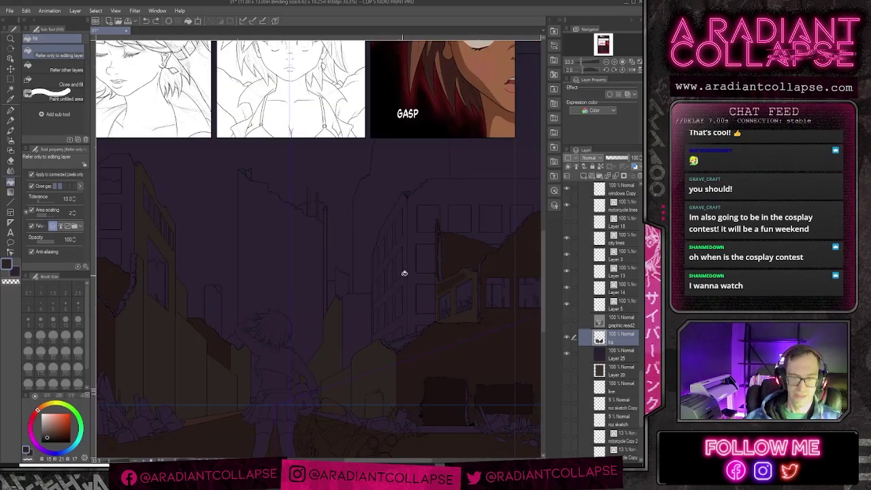
Step: Examine the rubble, kerbs, ground and wall colours on both sides of the bottom panel
scroll(404, 273, "down", 2)
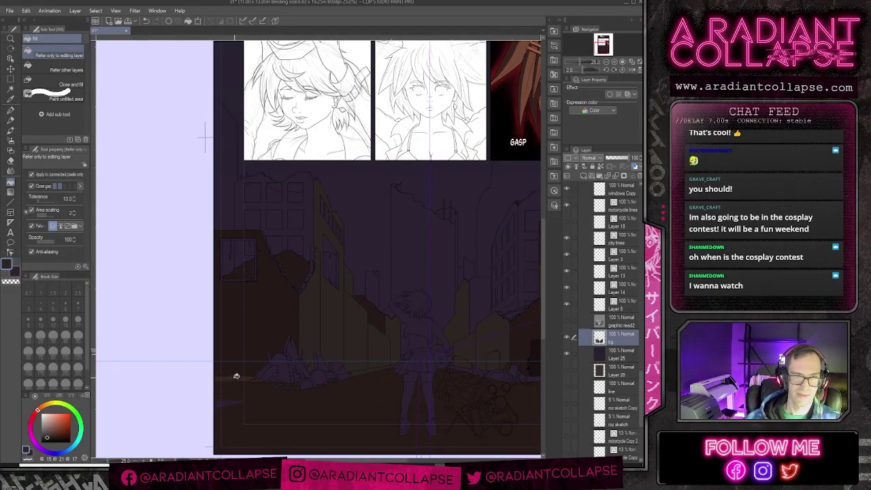
scroll(341, 371, "right", 4)
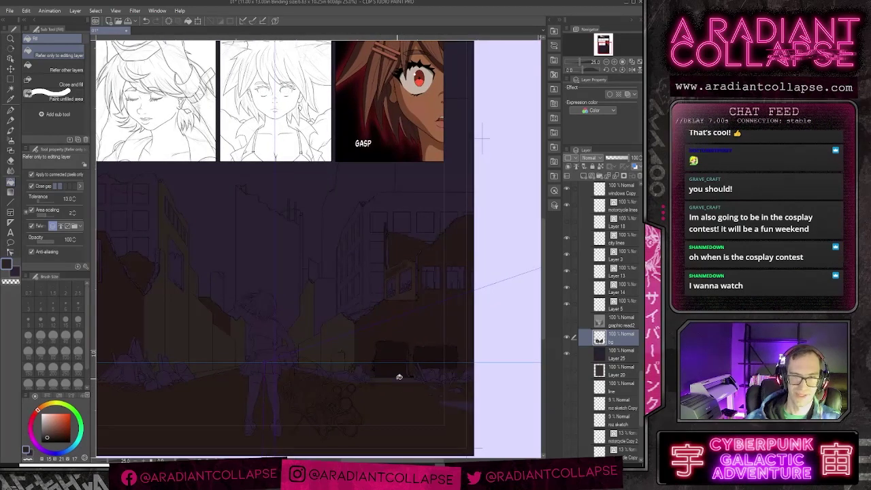
scroll(399, 377, "up", 2)
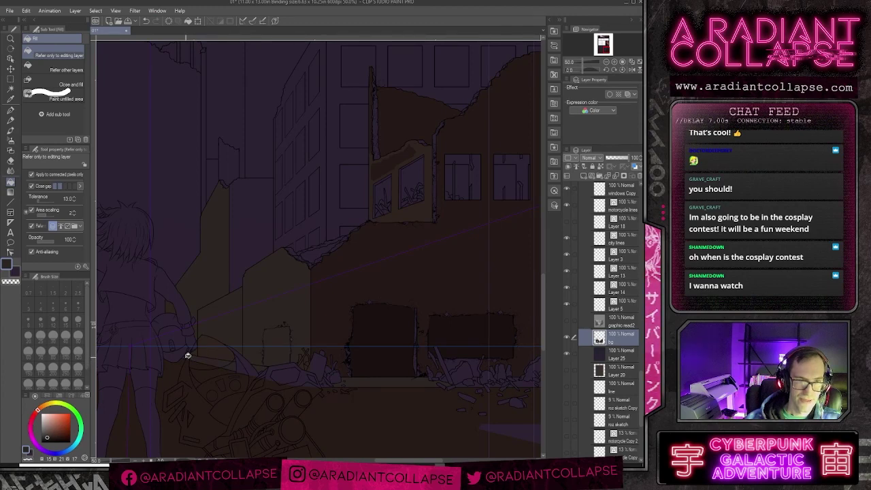
left_click_drag(505, 386, 381, 395)
scroll(381, 399, "up", 2)
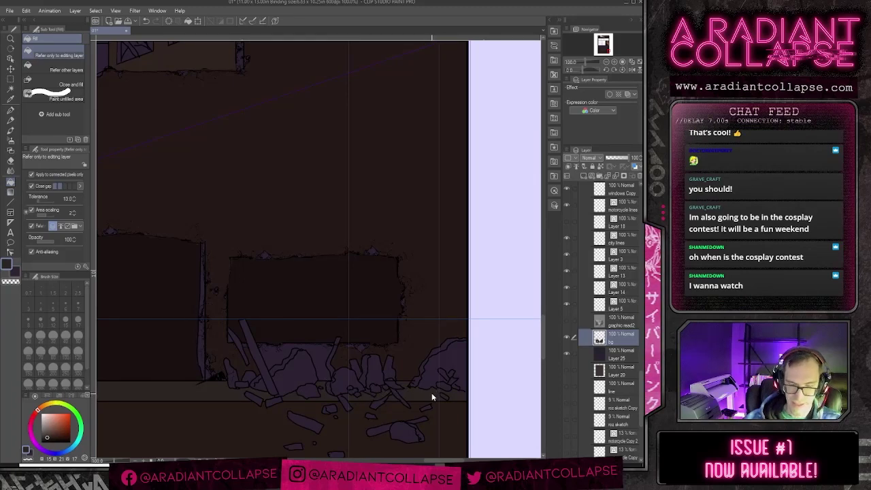
scroll(432, 397, "down", 3)
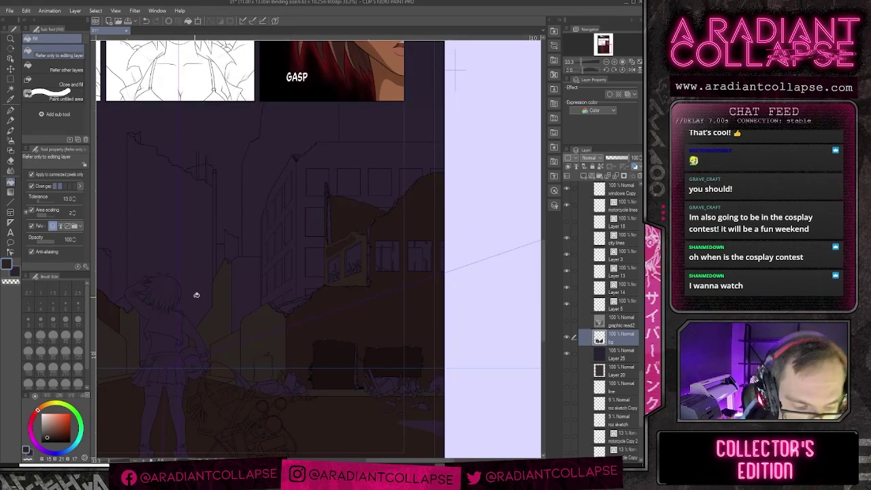
left_click_drag(195, 295, 352, 304)
scroll(333, 309, "up", 1)
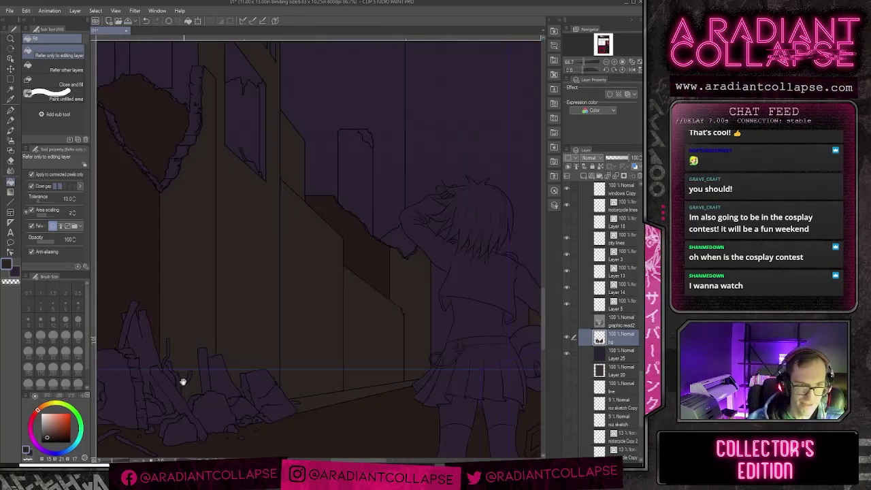
scroll(327, 310, "up", 1)
scroll(301, 306, "down", 1)
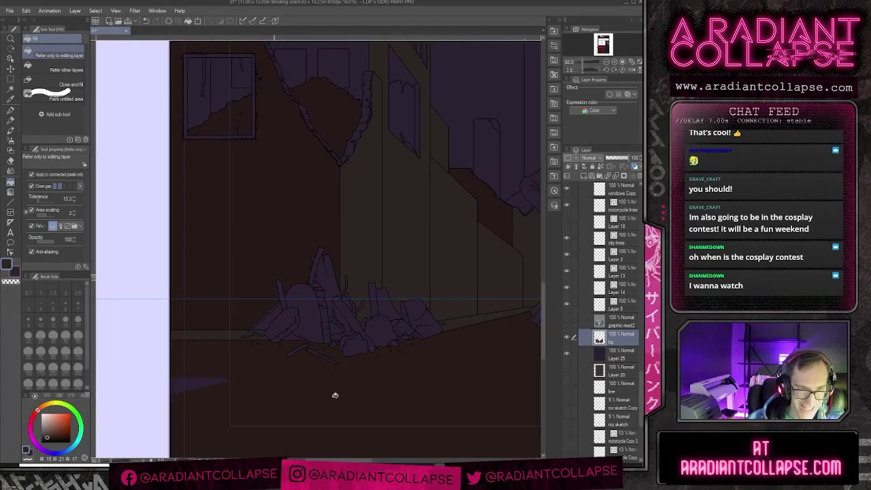
scroll(583, 329, "up", 3)
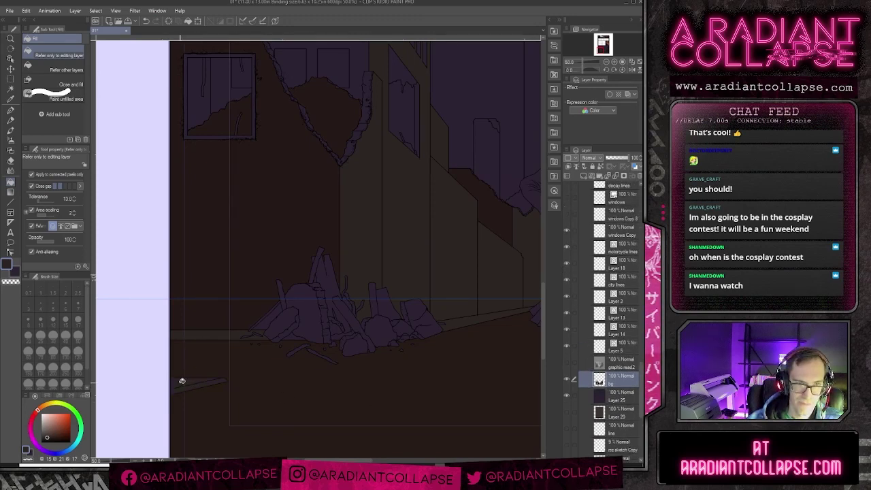
scroll(277, 400, "down", 1)
left_click_drag(394, 330, 299, 368)
scroll(310, 362, "down", 1)
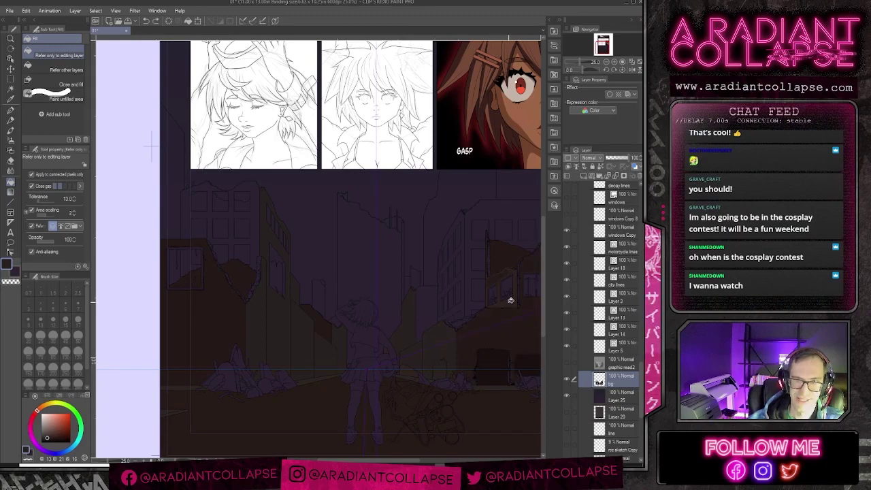
Step: Try recolouring the right-hand ruined building and its broken window wall, comparing with the bg layer hidden, and undo the fills
scroll(506, 302, "up", 3)
scroll(493, 298, "down", 2)
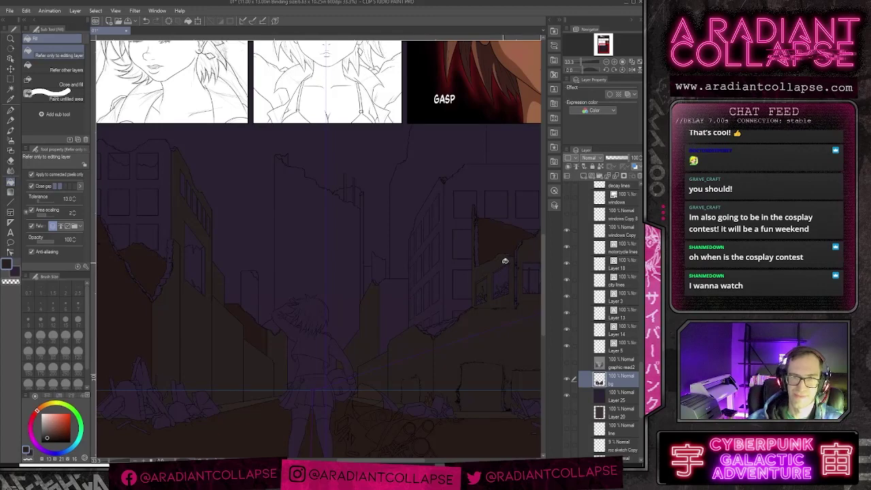
left_click_drag(509, 295, 426, 312)
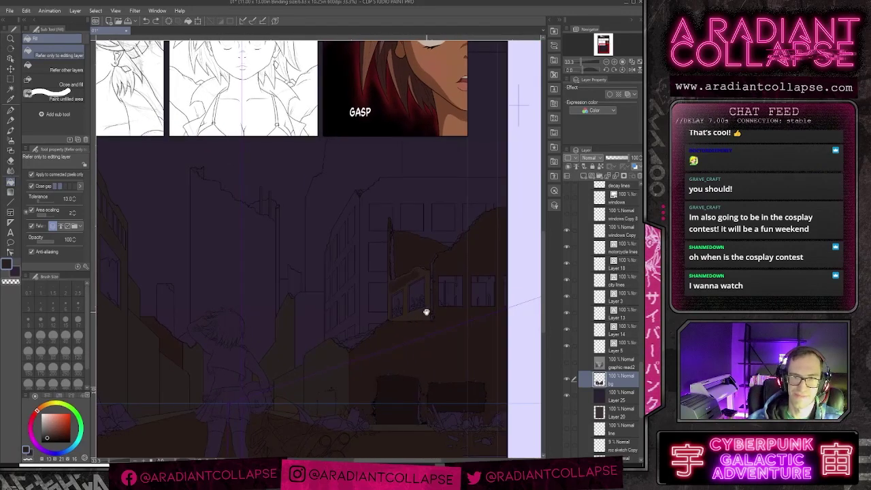
left_click(567, 379)
left_click(566, 379)
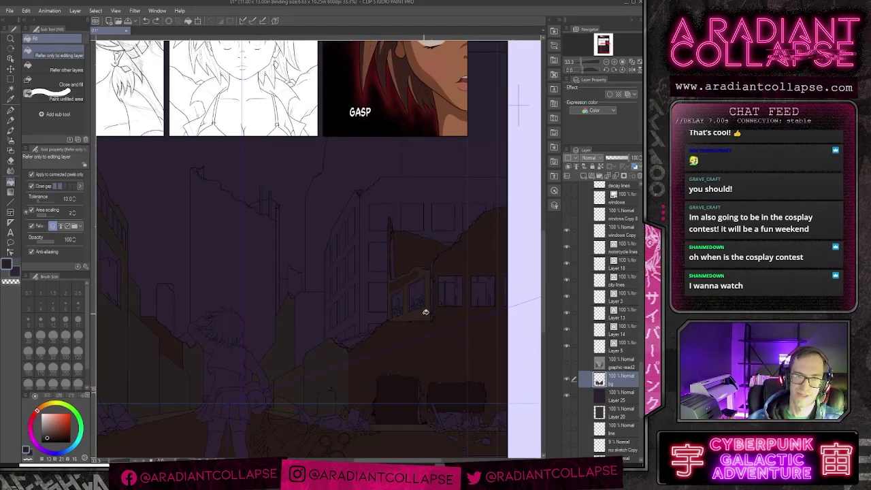
scroll(429, 320, "up", 5)
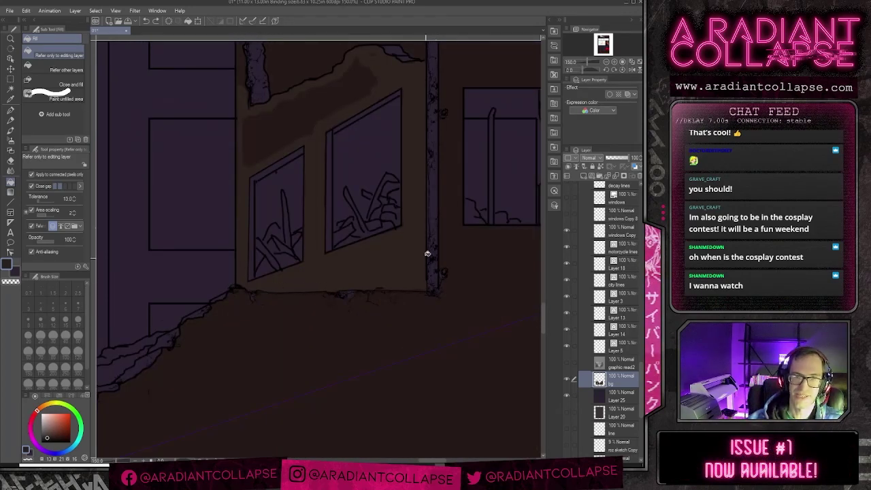
left_click_drag(415, 136, 428, 242)
scroll(431, 181, "down", 5)
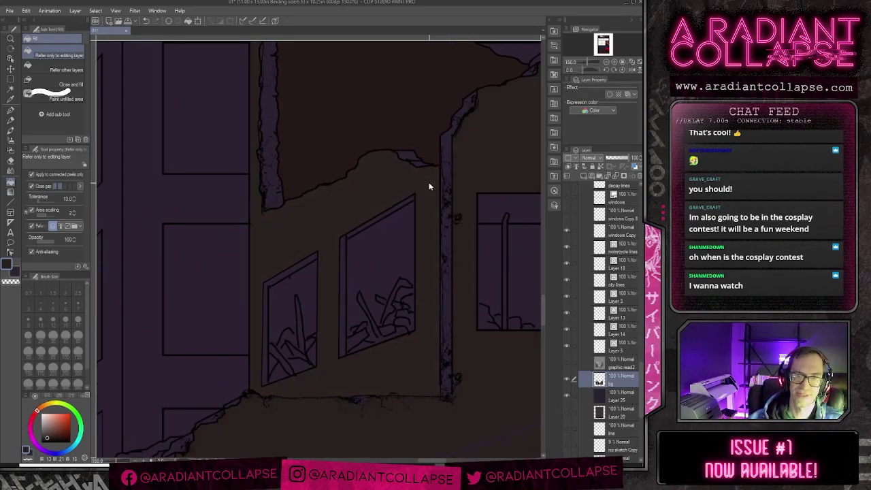
scroll(412, 197, "down", 1)
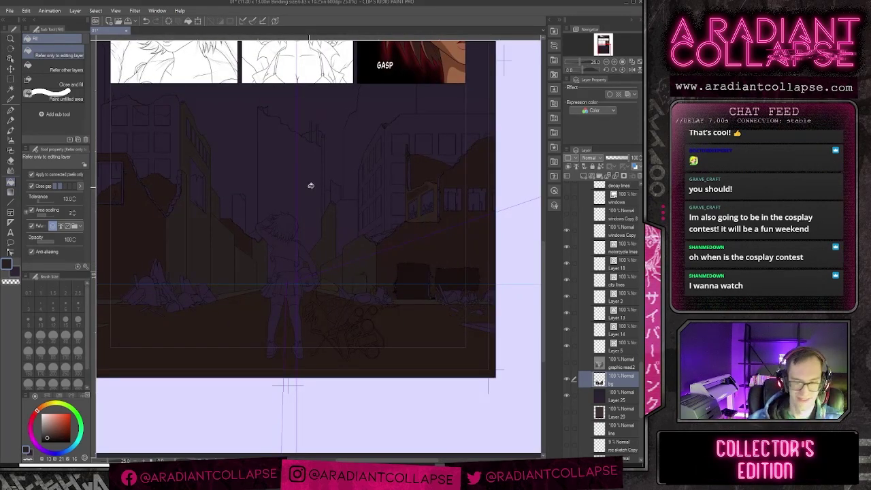
Step: Compare the bottom panel's city with the top panel and sample the dark reddish-brown of the top panel's building
scroll(310, 185, "down", 1)
scroll(309, 186, "up", 2)
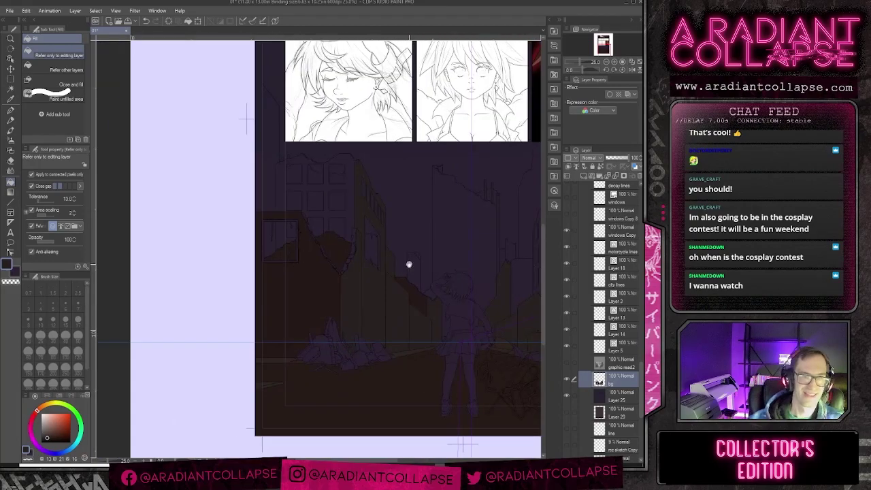
left_click_drag(397, 200, 402, 322)
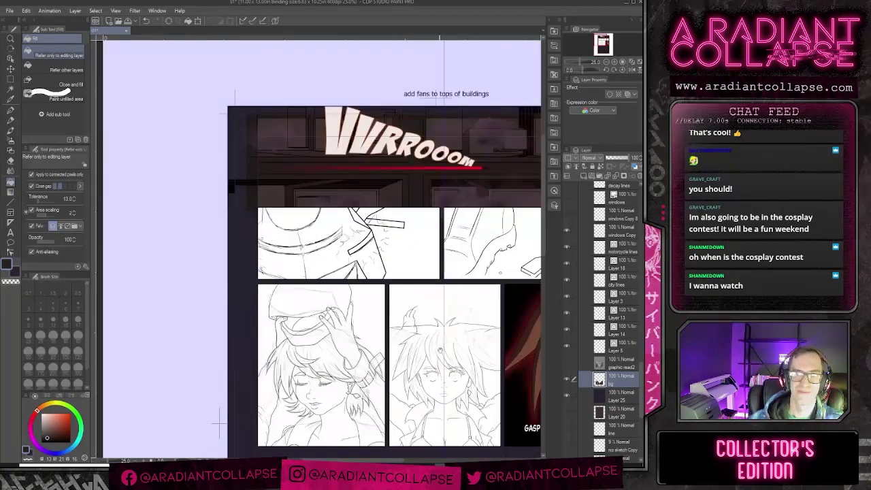
left_click_drag(450, 372, 405, 195)
left_click_drag(405, 342, 409, 227)
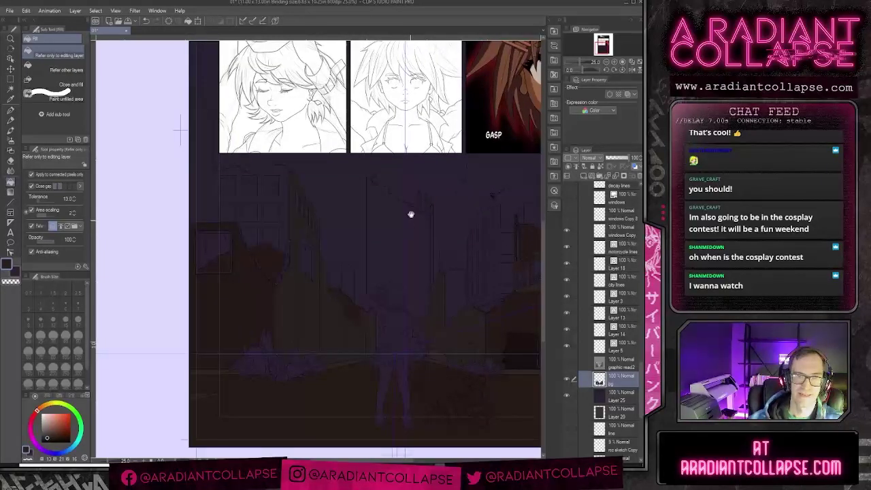
left_click_drag(412, 162, 405, 453)
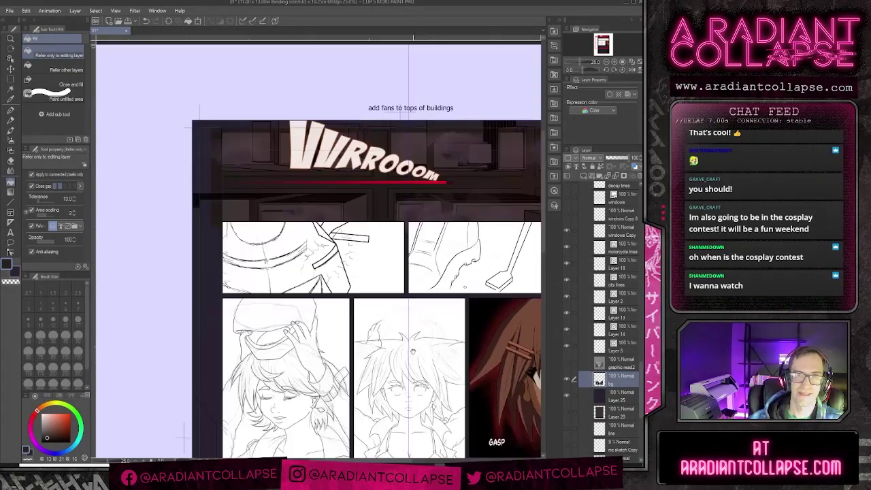
left_click(421, 156, "alt")
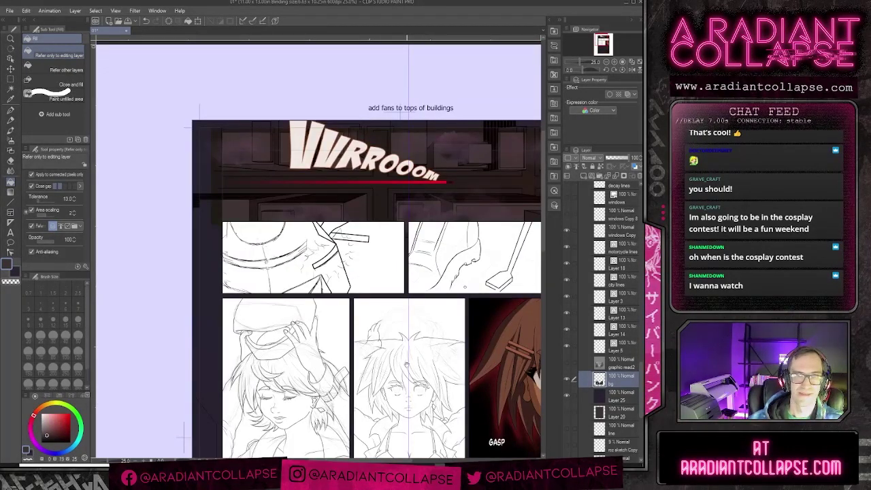
Step: Fill the street-facing side walls of the left buildings and the small right-hand ruins with the sampled reddish-brown, and check the whole page
left_click_drag(408, 408, 379, 159)
left_click(256, 366)
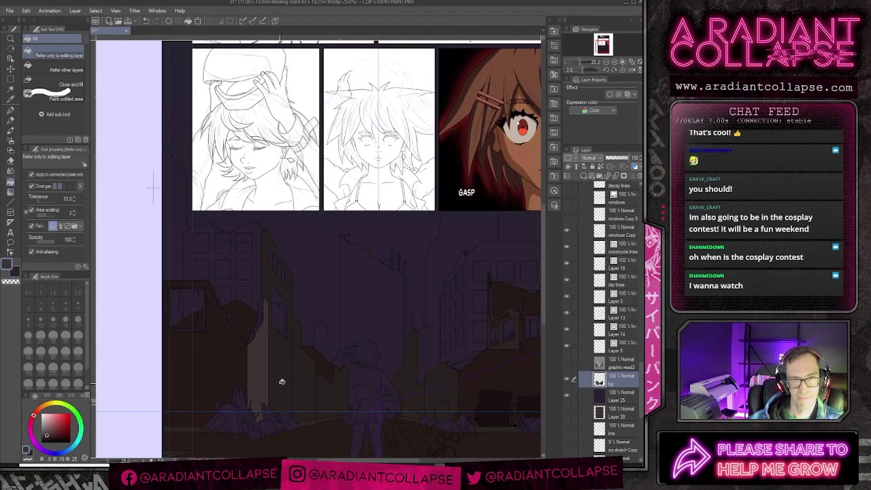
left_click(290, 383)
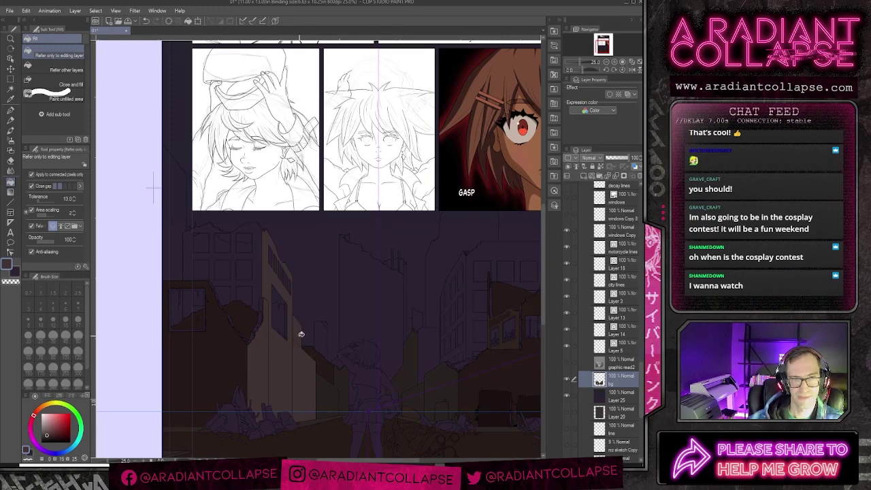
left_click(324, 384)
left_click(339, 385)
left_click(414, 381)
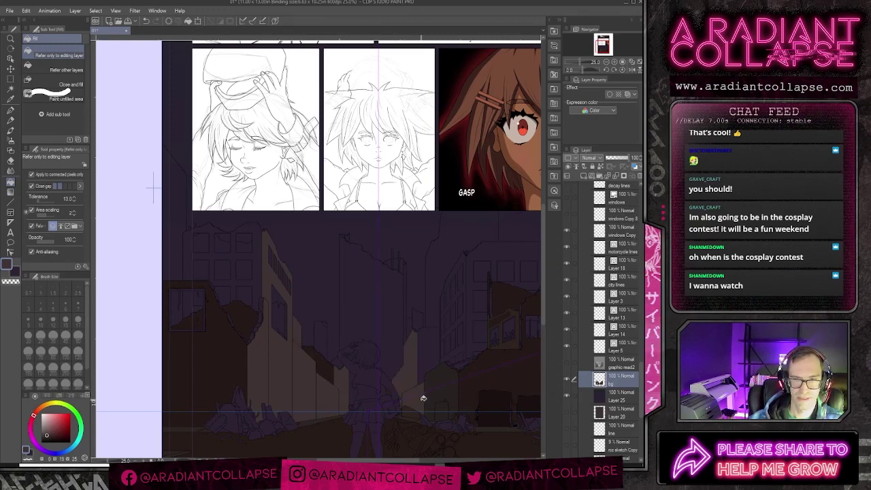
left_click(441, 384)
key("ctrl+minus")
key("ctrl+minus")
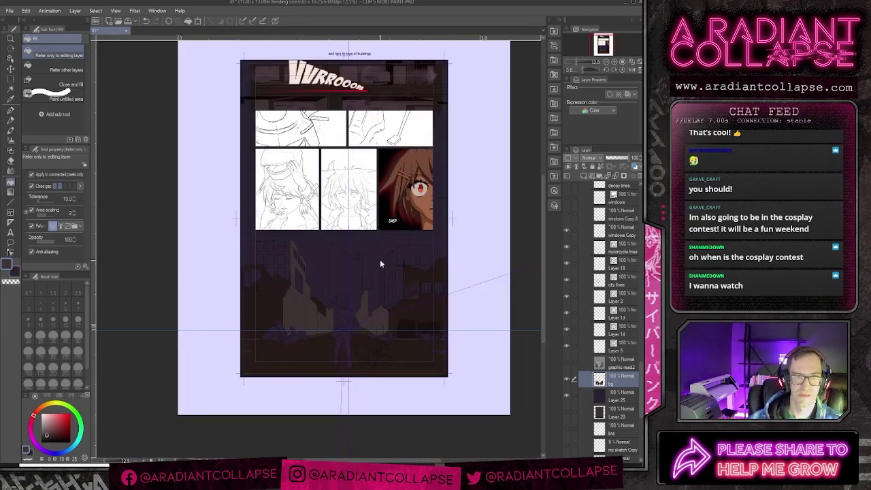
scroll(379, 264, "up", 2)
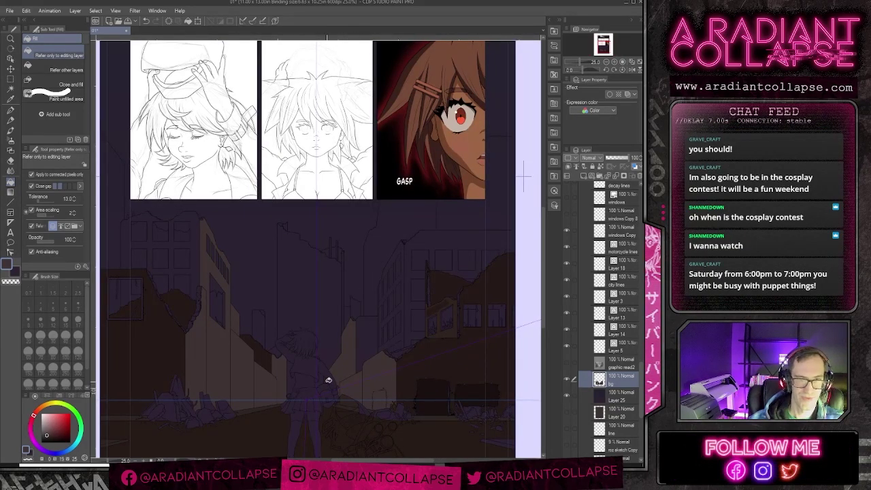
Step: Fill the windowed front of the tall ruined building at the bottom panel's far left with dark brown
left_click_drag(279, 380, 338, 293)
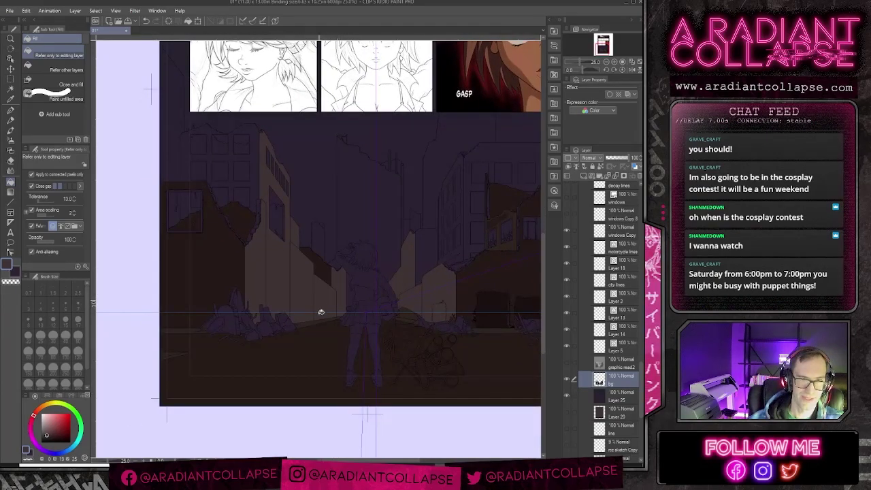
left_click_drag(475, 338, 356, 352)
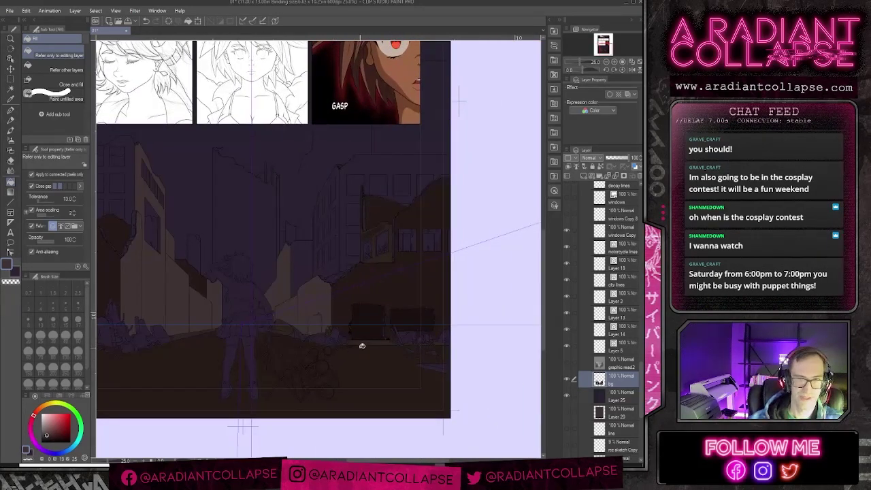
left_click_drag(303, 316, 402, 373)
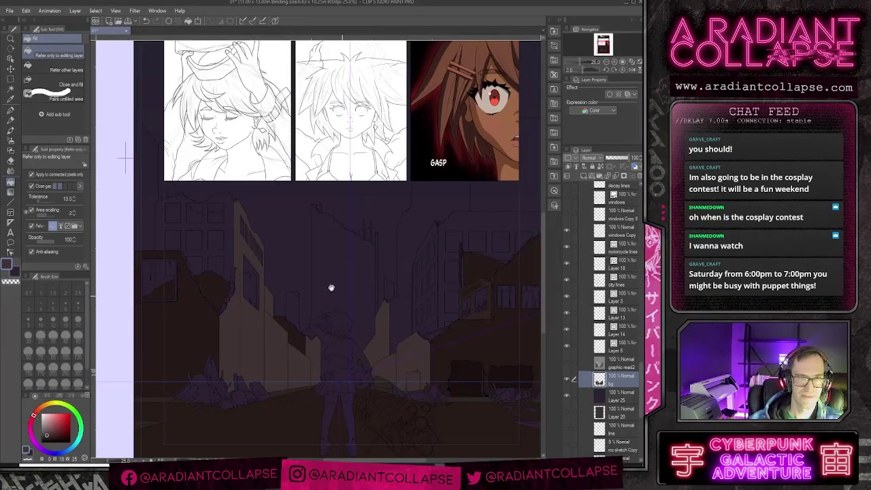
left_click_drag(225, 288, 367, 346)
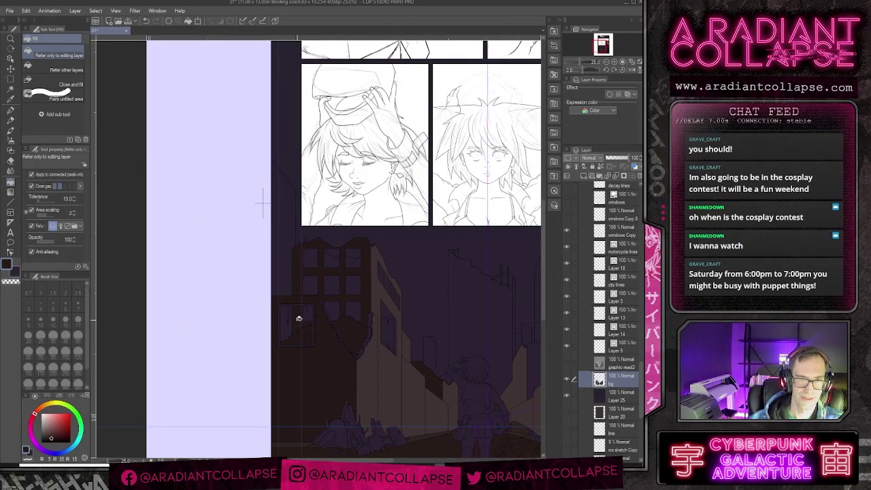
Step: Fill the right side of the left building's V-shaped broken wall edge with dark grey, undoing the stray fills
scroll(372, 307, "up", 1)
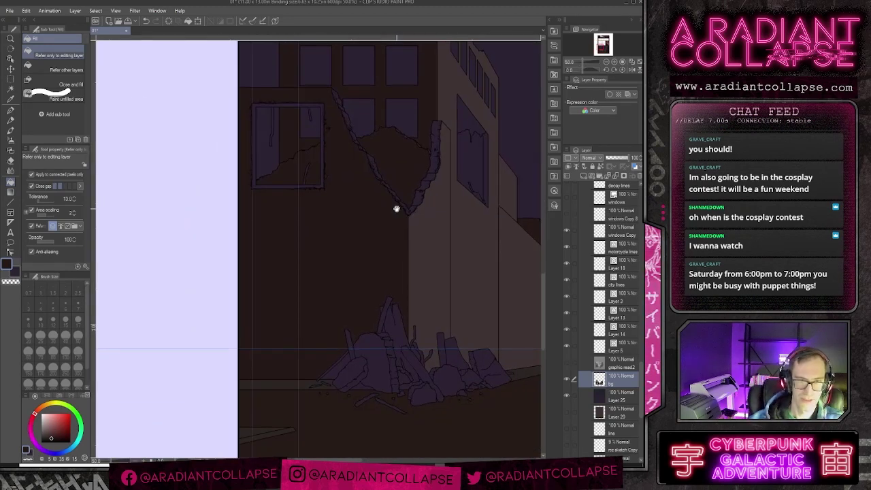
scroll(367, 285, "up", 1)
left_click_drag(375, 284, 358, 380)
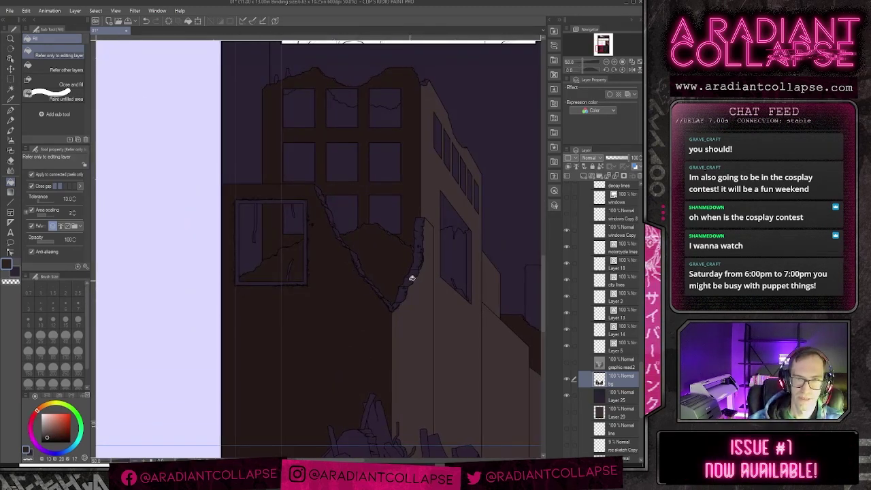
left_click(426, 243)
key("ctrl+z")
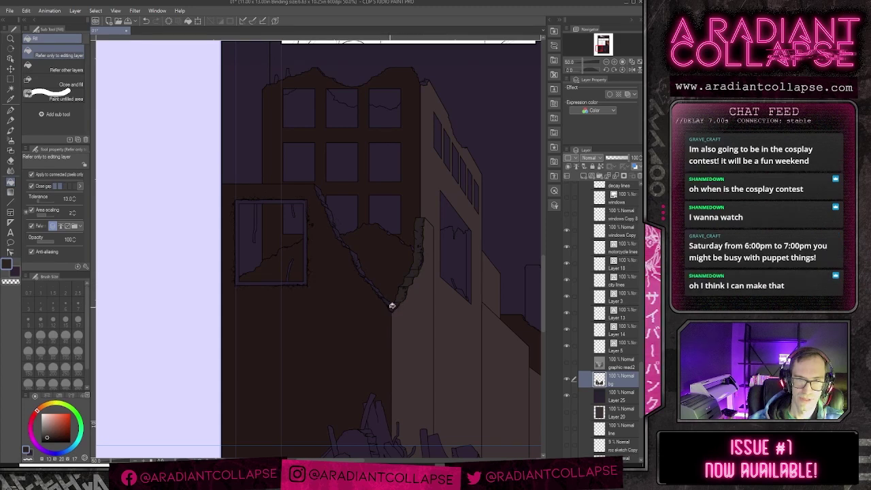
left_click(390, 299)
key("ctrl+z")
key("ctrl+y")
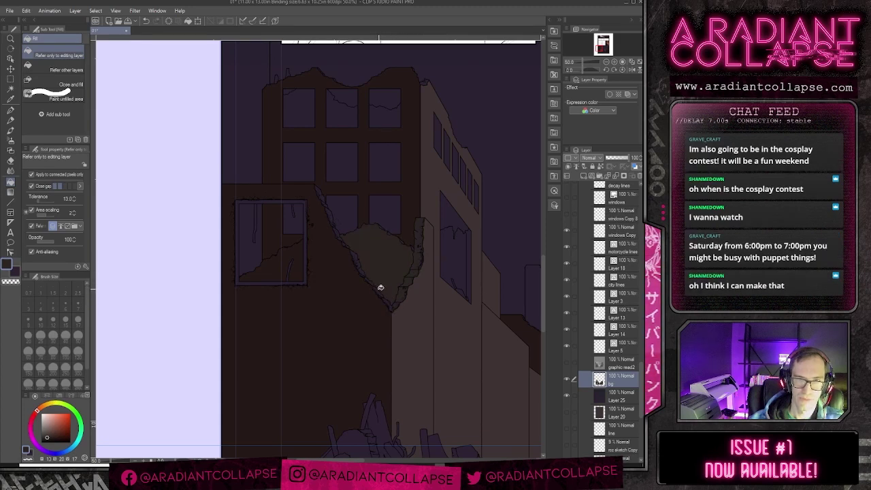
key("ctrl+z")
Step: Fill the remaining segments of the left building's diagonal broken wall edge with the same dark grey
scroll(583, 260, "up", 3)
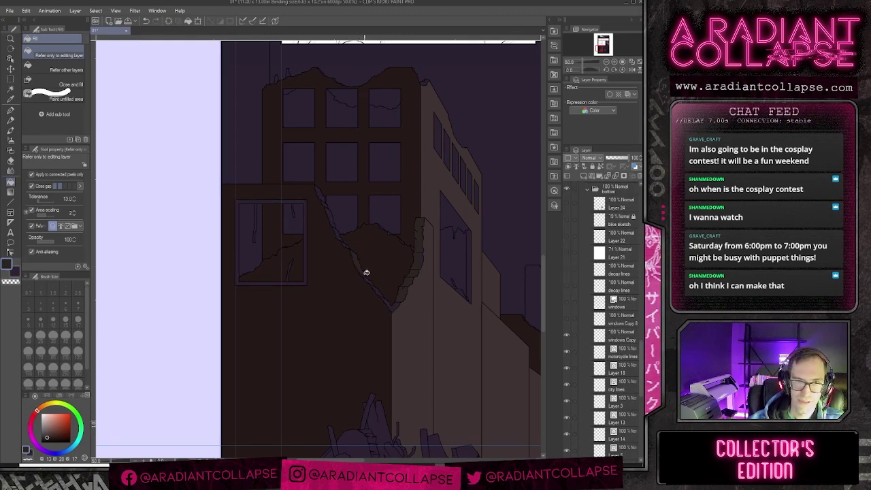
scroll(396, 306, "up", 5)
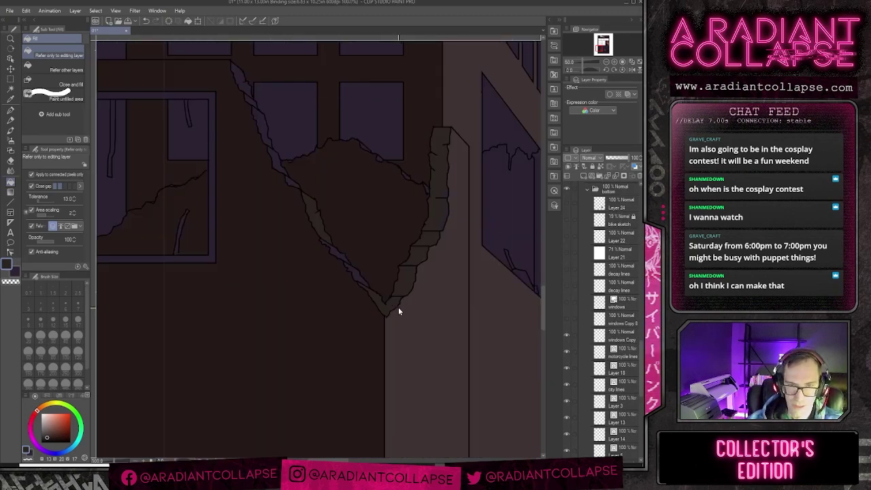
left_click_drag(250, 153, 372, 286)
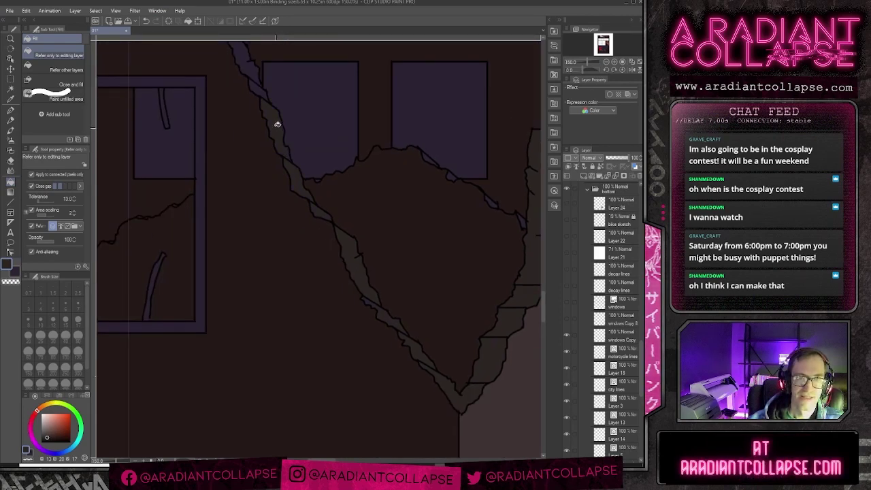
left_click_drag(277, 124, 337, 252)
left_click_drag(470, 290, 343, 255)
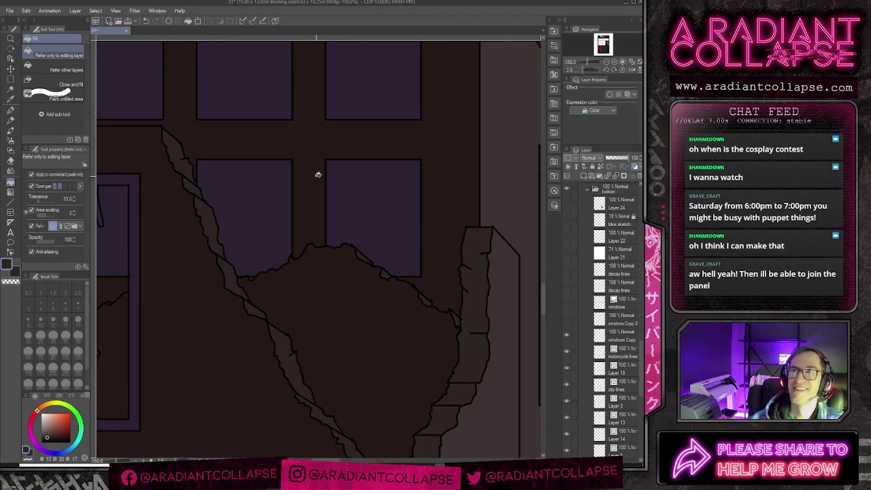
Step: Fill the left building's large window frame with dark grey and close the inner debris outline on Layer 18 with a black size 4 G-pen
left_click_drag(188, 314, 397, 235)
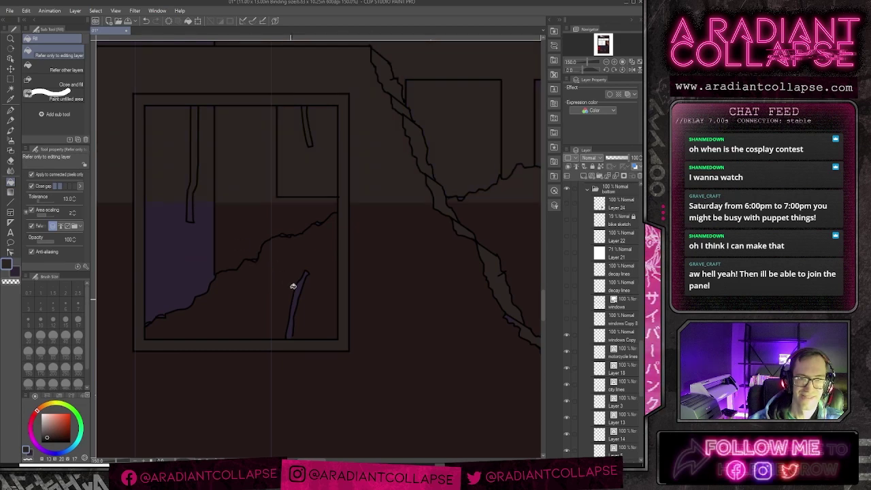
left_click_drag(50, 421, 13, 458)
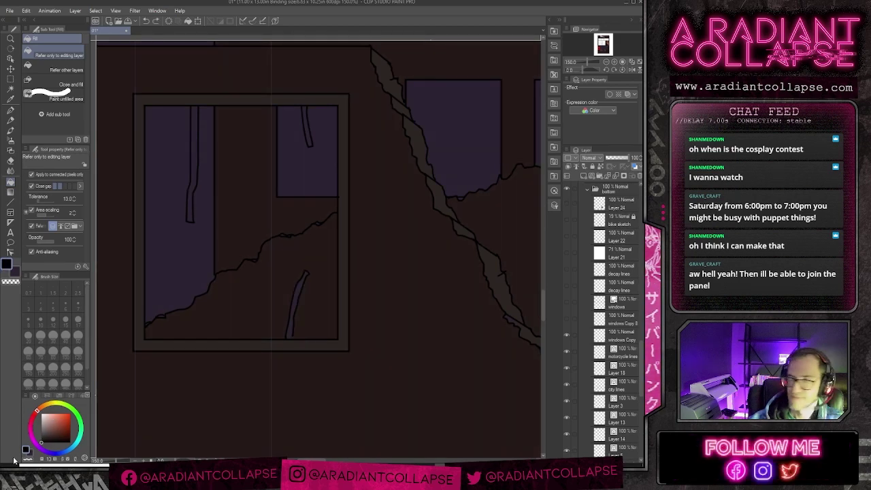
left_click(628, 368)
key("p")
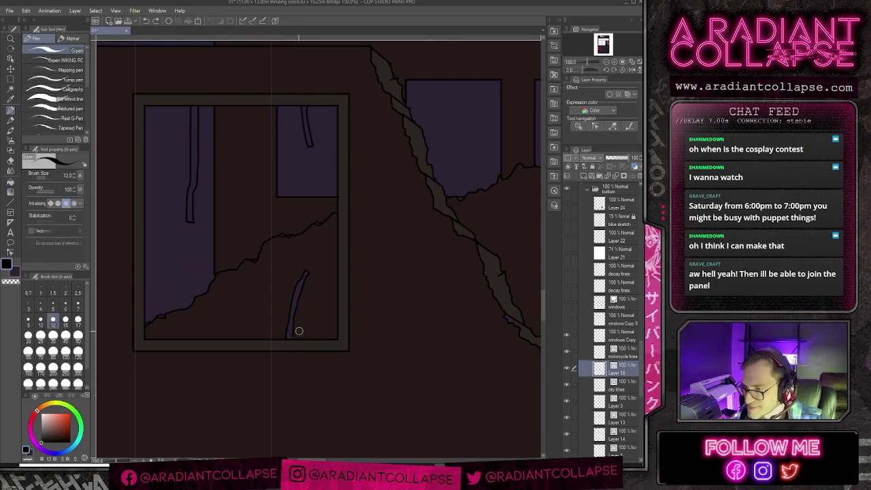
key("bracketleft")
key("bracketleft")
key("bracketleft")
key("bracketleft")
key("bracketleft")
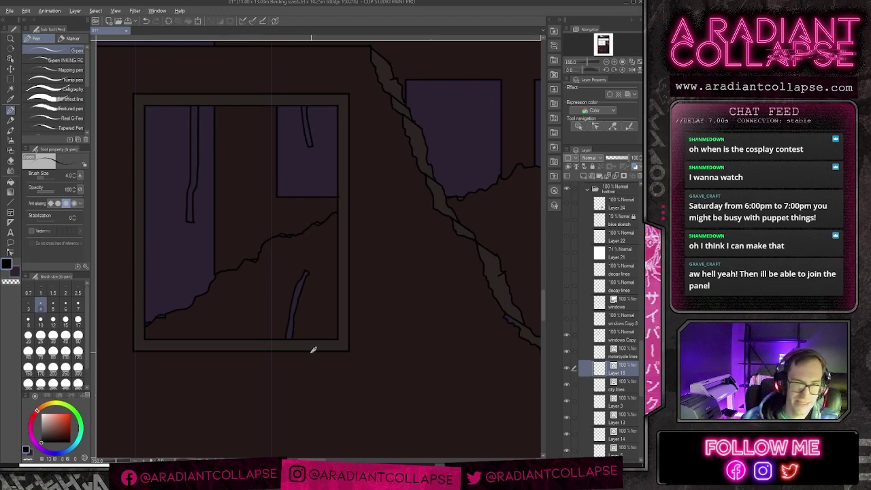
Step: On the bg layer, fill the debris and hanging strips inside the framed window with the dark grey
scroll(610, 378, "down", 3)
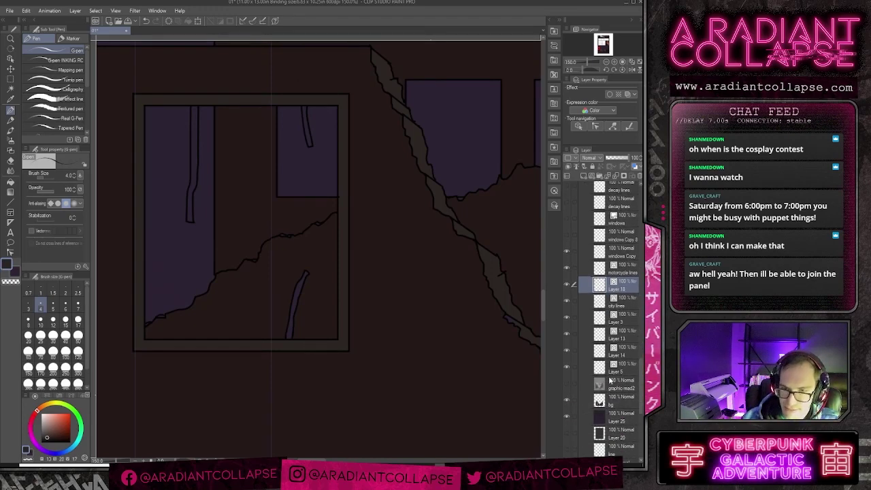
left_click(620, 405)
key("g")
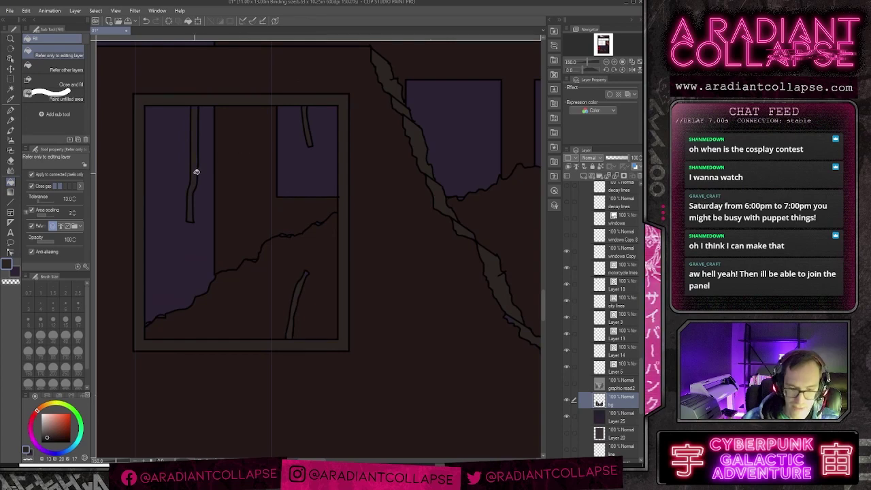
scroll(196, 171, "down", 3)
scroll(330, 156, "down", 1)
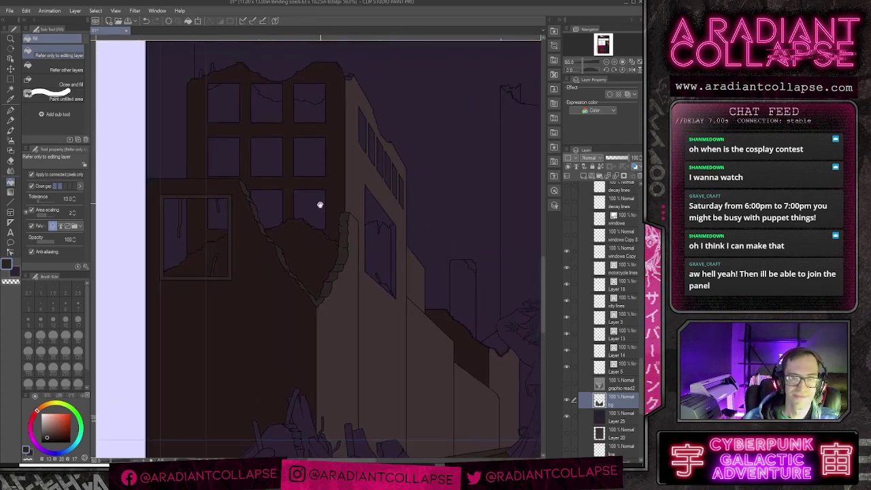
Step: Fill the inner edge, debris and broken upper part of the large window in the left building's street-facing wall
left_click_drag(320, 205, 308, 235)
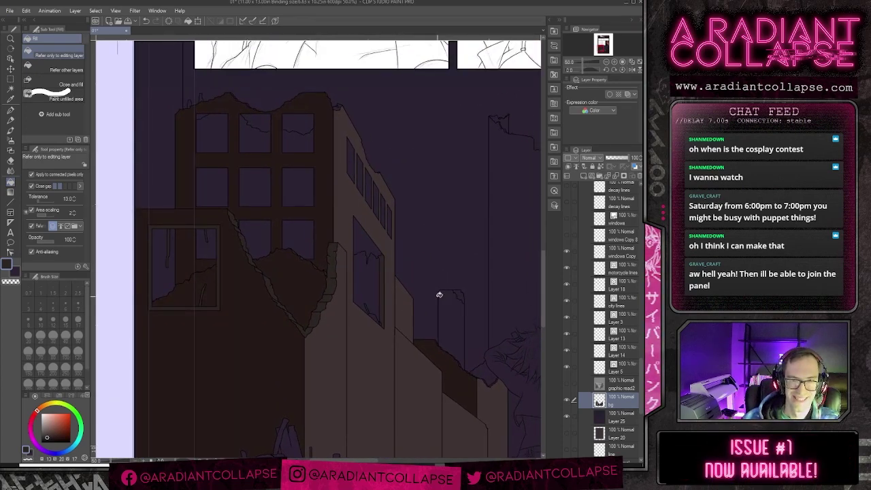
scroll(373, 314, "up", 4)
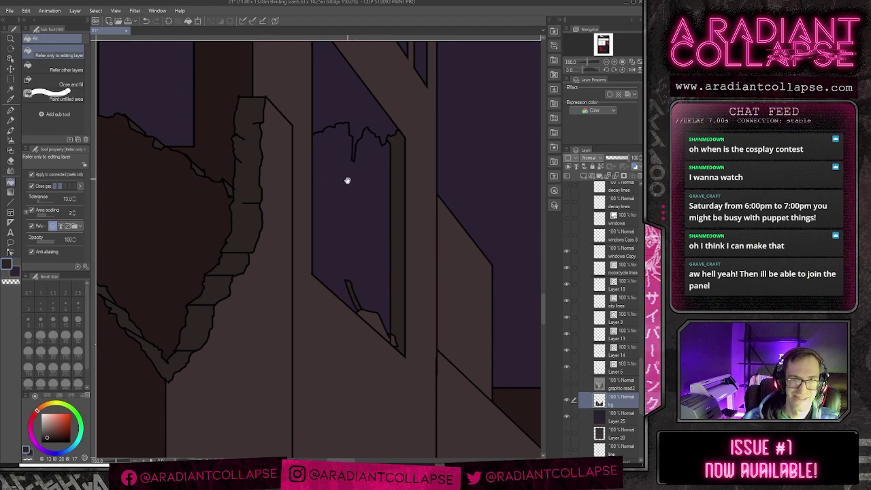
left_click_drag(348, 179, 392, 279)
left_click(378, 209)
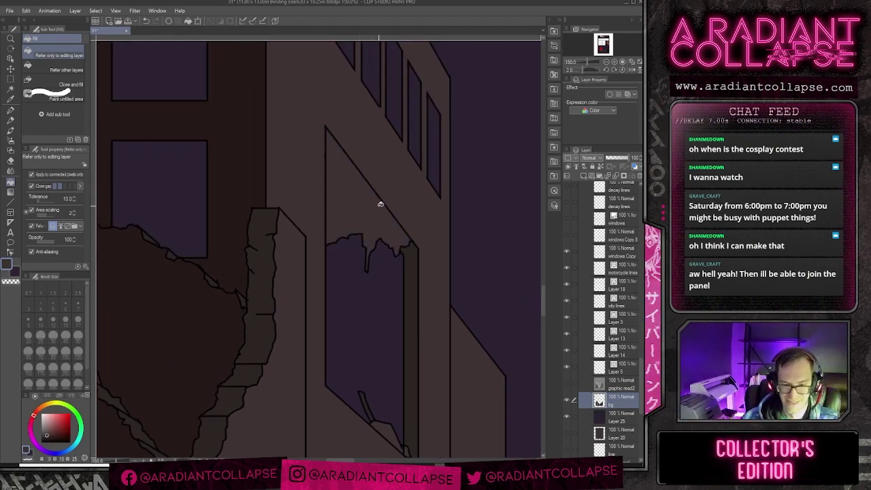
scroll(380, 205, "down", 4)
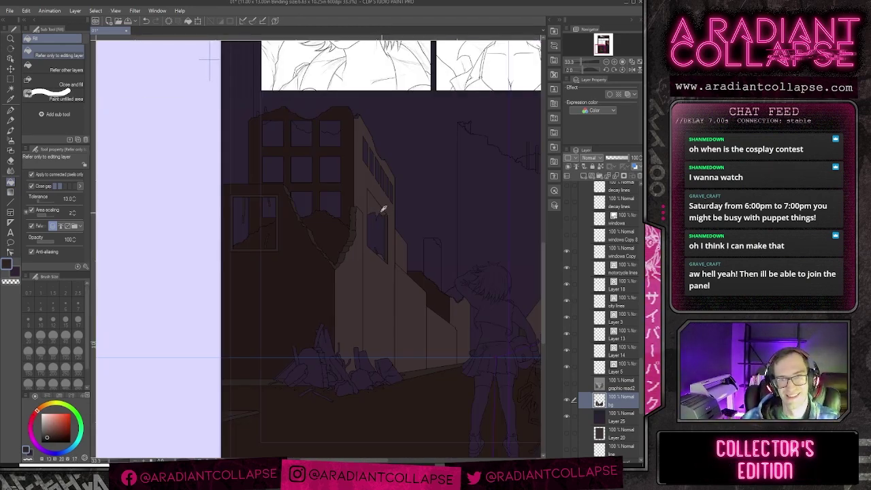
Step: Fill the tall right-hand building's street-facing side with reddish-brown and its windowed front with dark brown
scroll(413, 189, "down", 1)
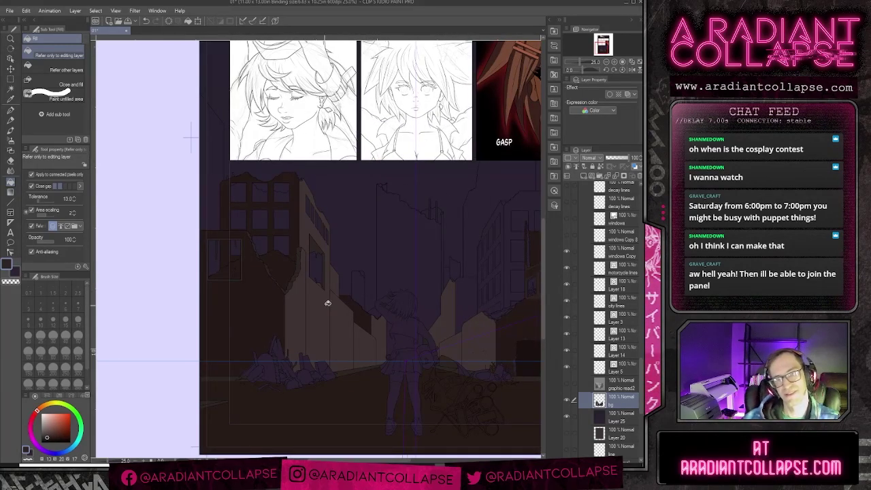
left_click_drag(457, 278, 416, 304)
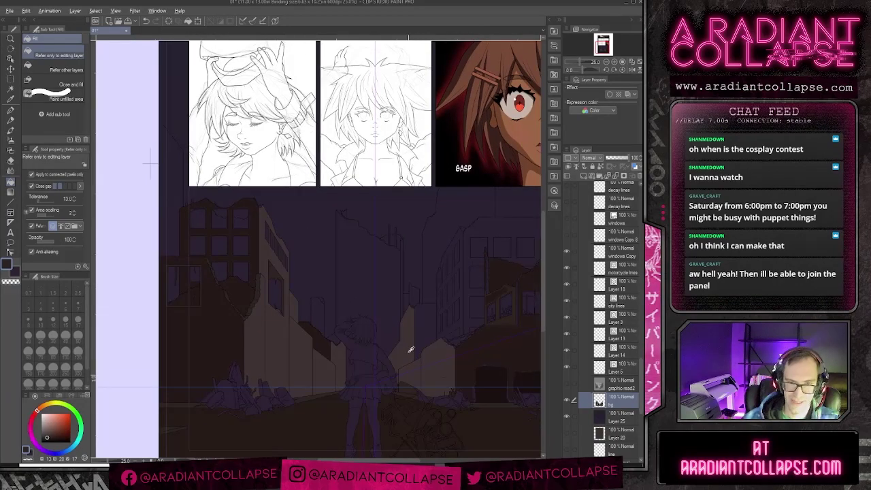
scroll(435, 333, "up", 3)
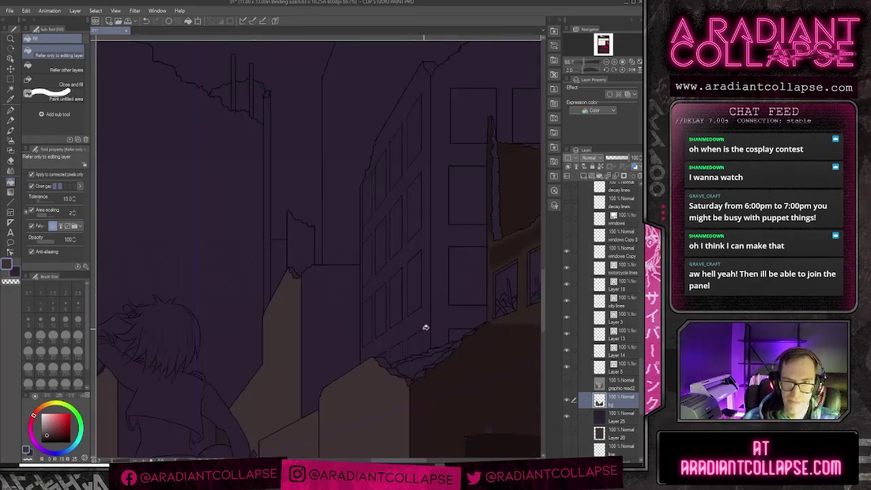
left_click(425, 323)
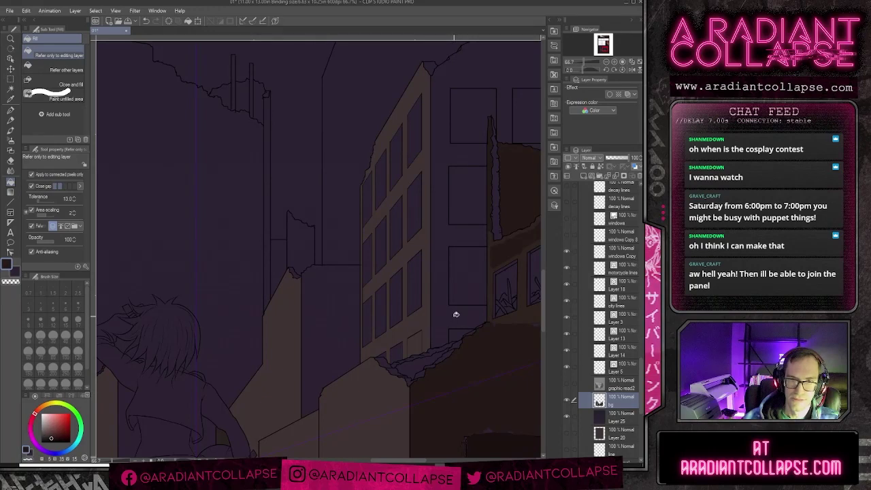
left_click(454, 313)
Step: Sample the dark grey from the left building's broken window and fill the right ruin's vertical broken wall edge with it
scroll(436, 251, "up", 3)
left_click_drag(255, 385, 469, 198)
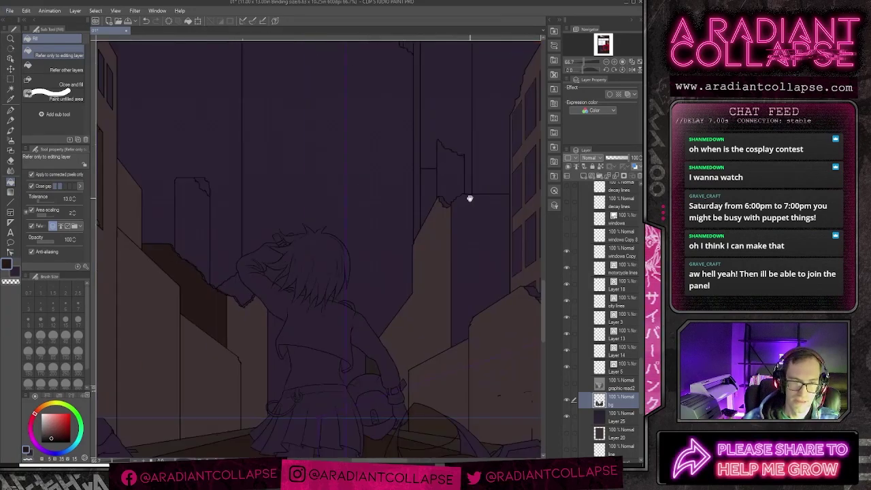
left_click_drag(230, 260, 261, 259)
left_click_drag(178, 322, 212, 290)
left_click_drag(180, 211, 251, 267)
left_click(224, 170, "alt")
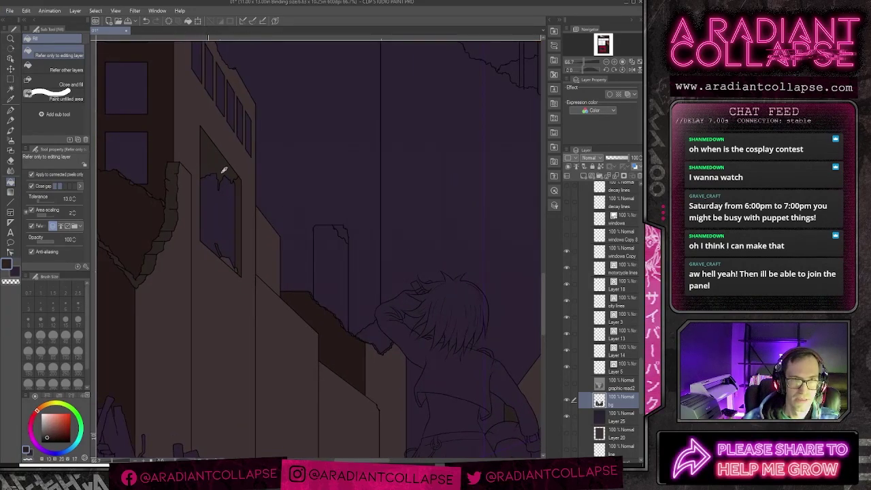
mouse_move(461, 241)
left_mouse_down()
mouse_move(303, 273)
mouse_move(340, 254)
left_mouse_up()
mouse_move(448, 253)
left_mouse_down()
mouse_move(345, 259)
mouse_move(306, 271)
left_mouse_up()
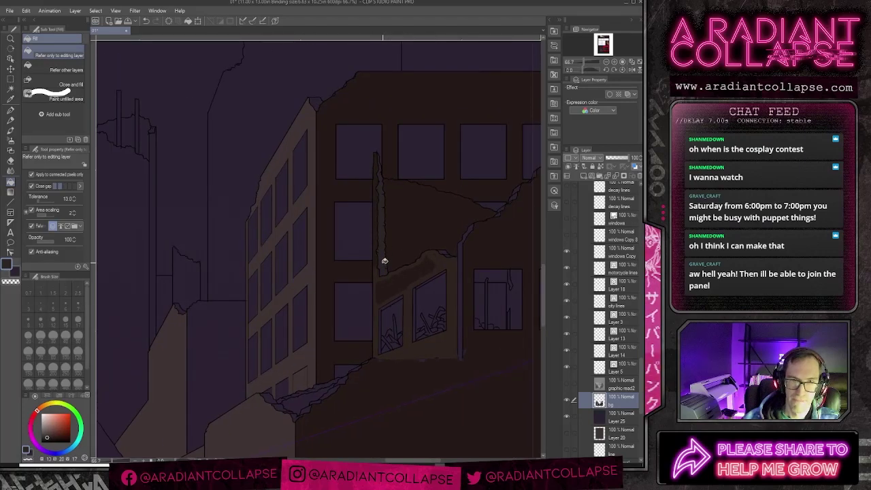
Step: Try to fill the broken ledge and corner edge beside the right ruin's slanted windows with the dark grey
scroll(454, 248, "up", 3)
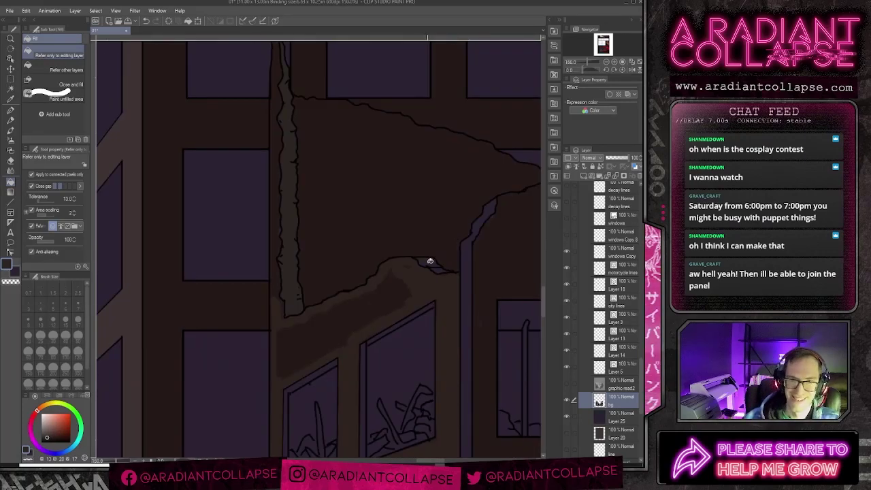
left_click(473, 271)
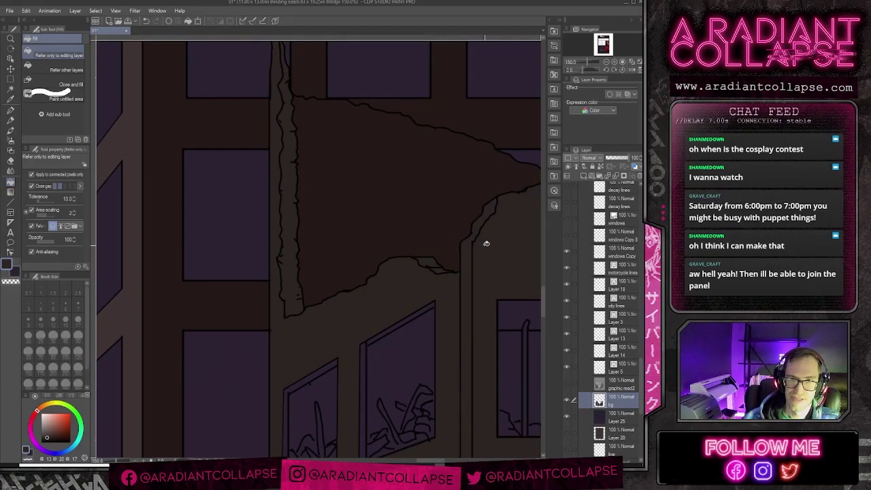
key("ctrl+z")
left_click(467, 260)
key("ctrl+z")
Step: Fill the outer strips of the broken ledge on the ruin's low street-side wall with the dark grey
left_click_drag(480, 312, 353, 87)
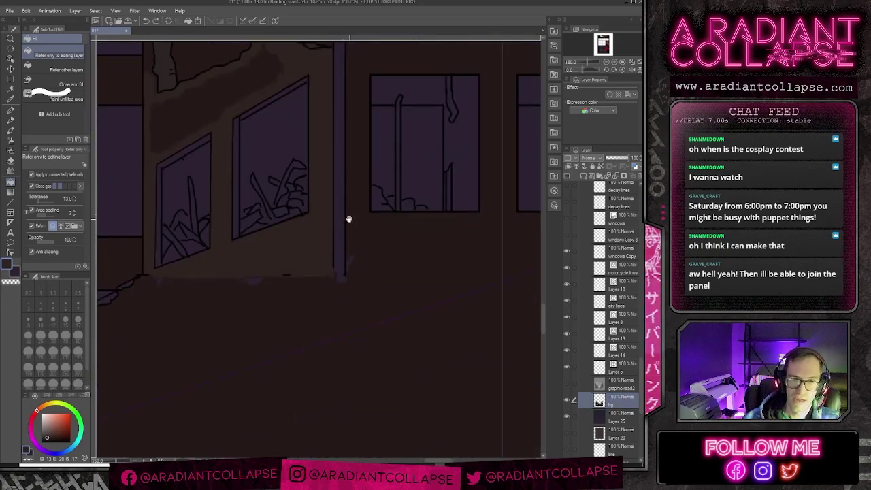
scroll(344, 241, "down", 4)
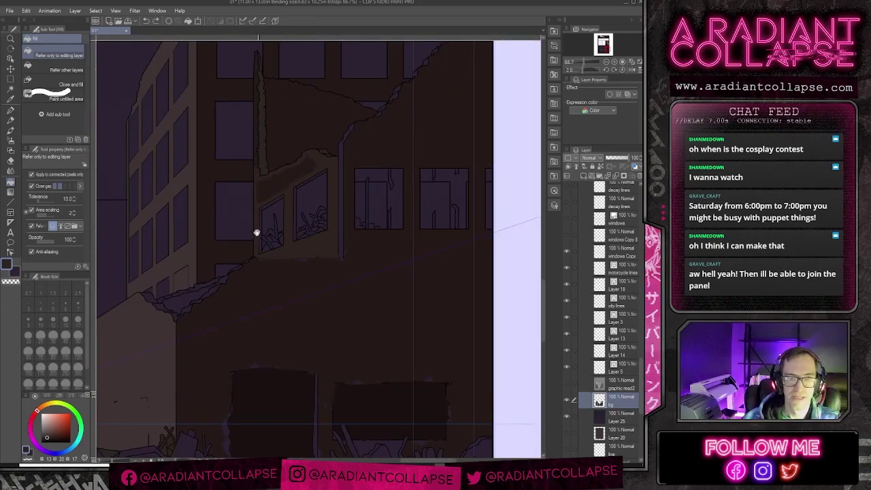
scroll(379, 214, "up", 1)
scroll(345, 242, "up", 1)
left_click_drag(303, 311, 413, 232)
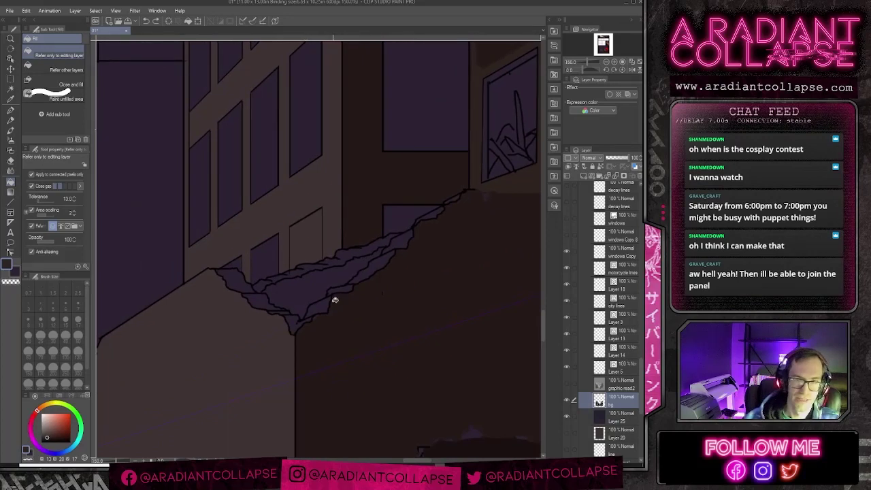
left_click(322, 306)
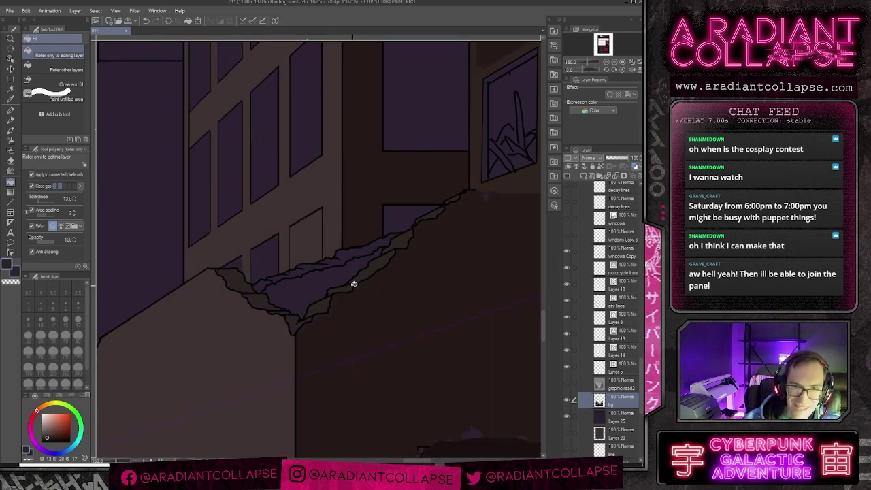
Step: Switch to the city lines layer and touch up the broken ledge's outlines with a near-black G-pen
scroll(262, 283, "up", 4)
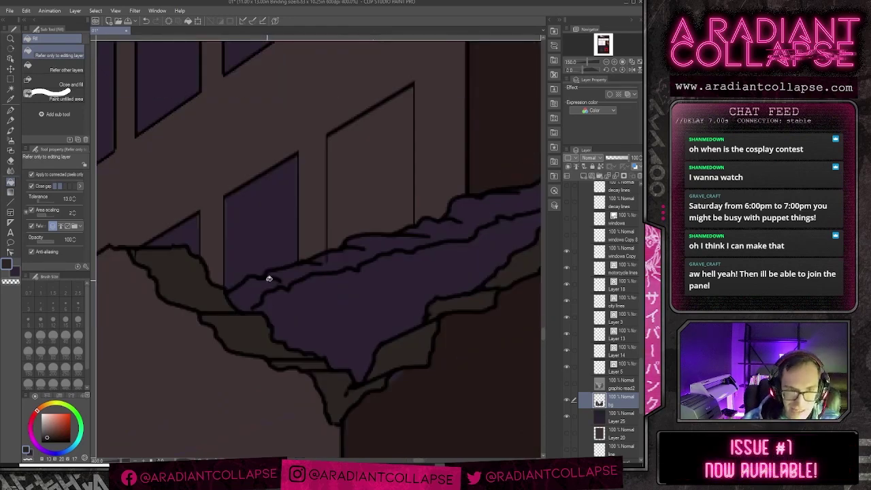
left_click(41, 442)
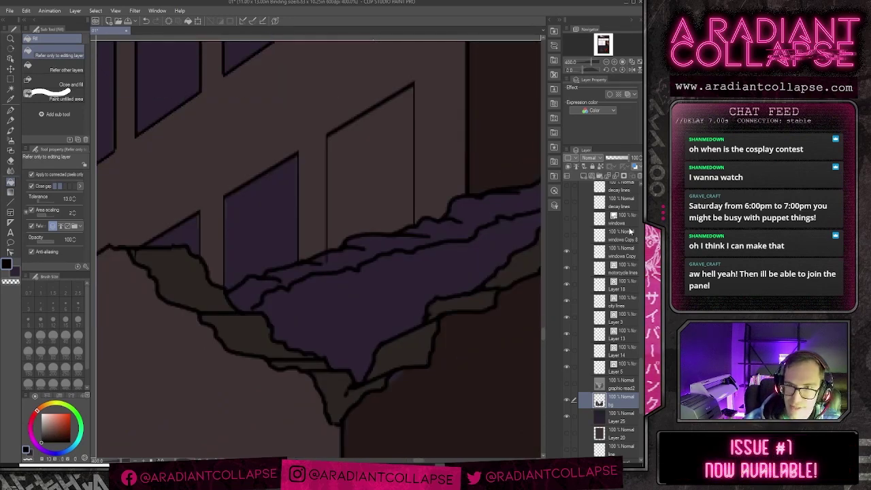
scroll(631, 249, "up", 2)
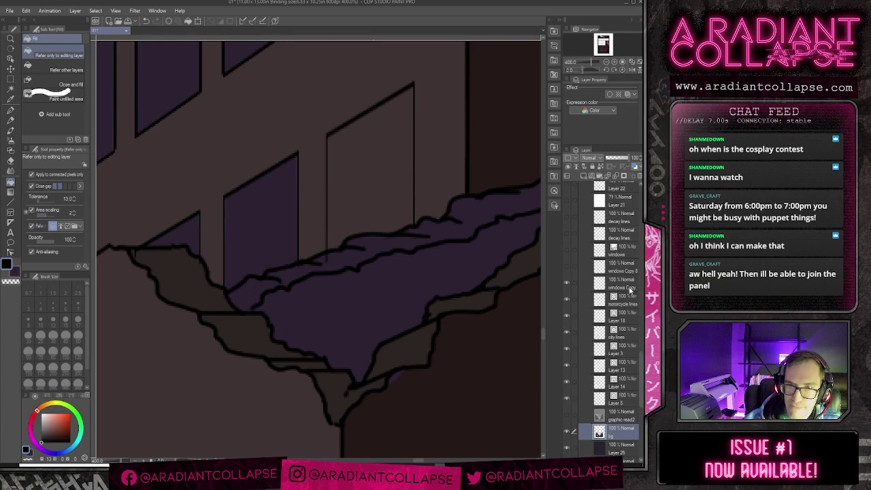
left_click(619, 332)
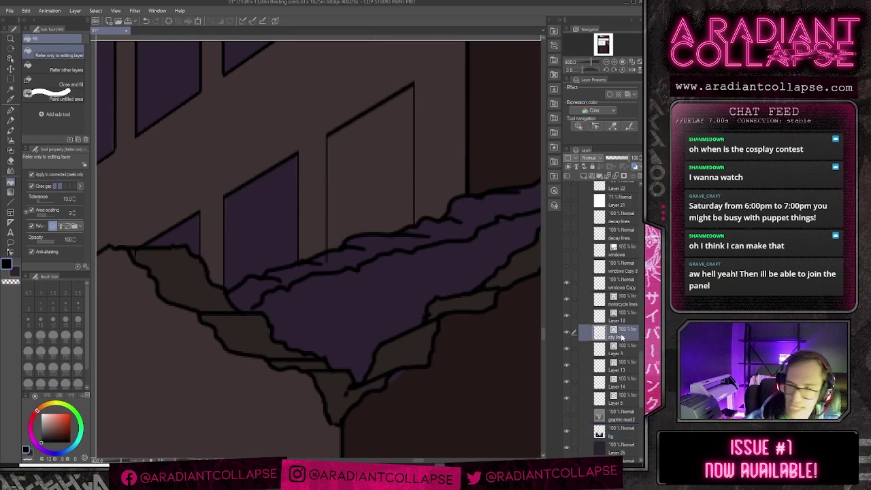
key("p")
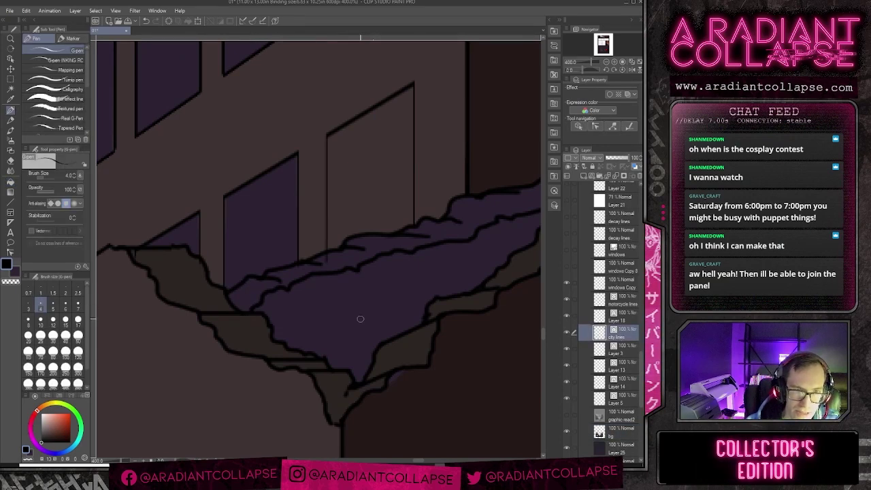
left_click_drag(401, 301, 233, 357)
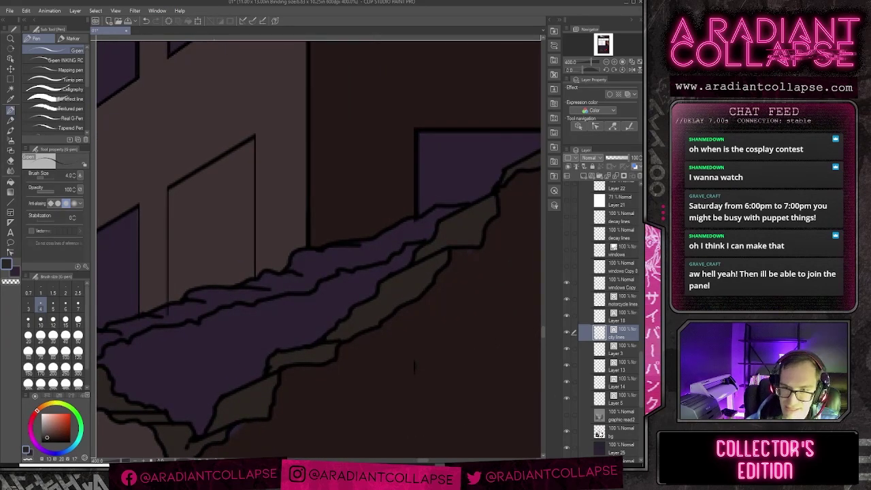
Step: Return to the bg layer and fill the broken ledge's far upper rim with the dark grey
left_click(613, 430)
key("g")
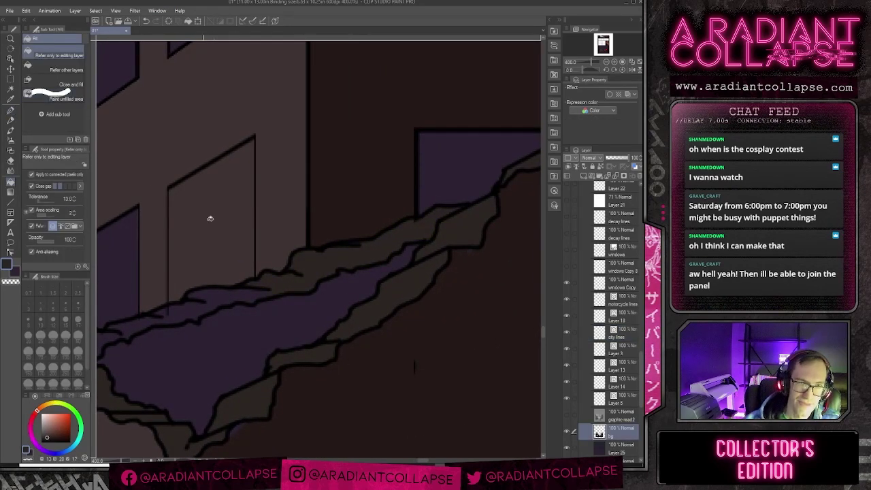
left_click_drag(205, 319, 346, 292)
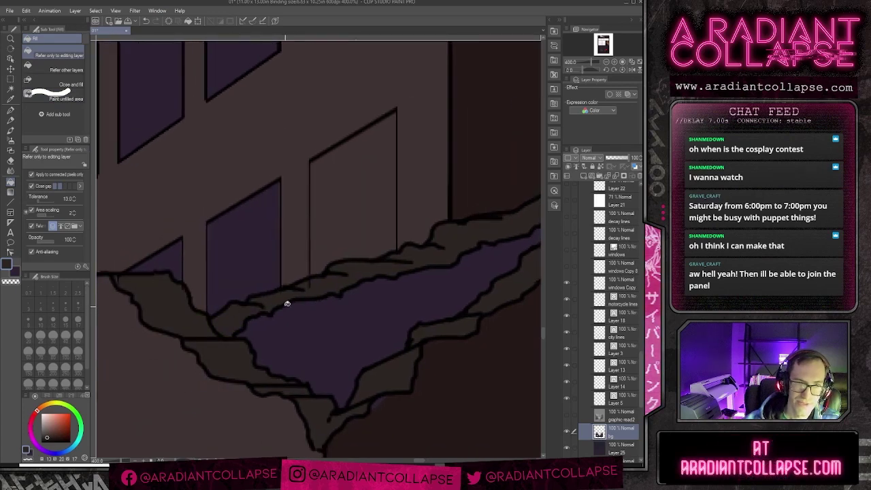
Step: Sample the dark brown from the wall on the bg layer and fill the hollow inside the broken ledge
left_click(614, 283)
key("e")
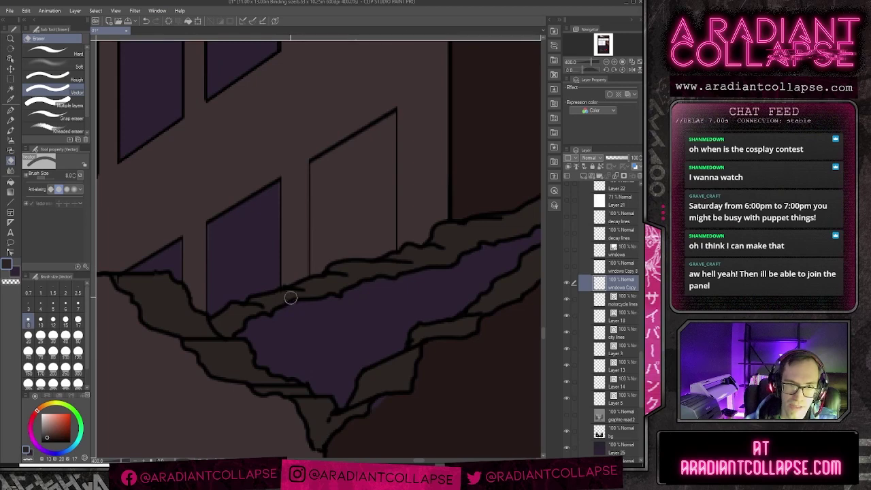
scroll(337, 354, "down", 4)
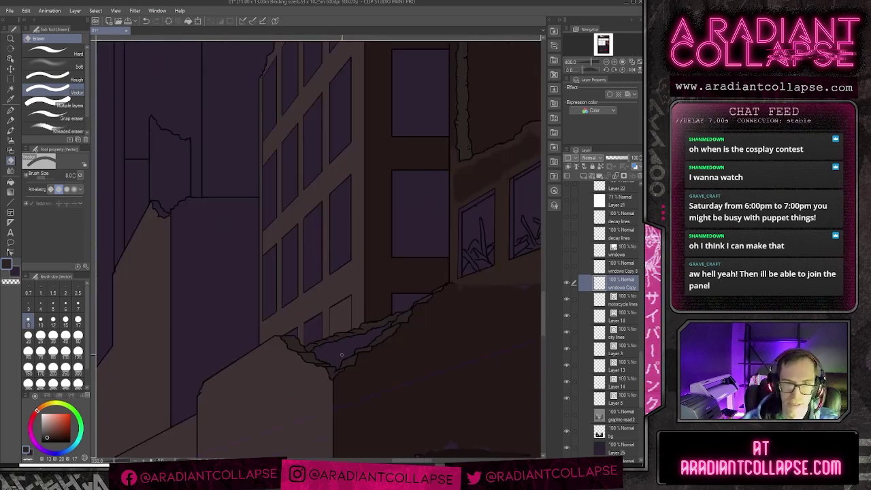
key("g")
left_click(425, 396, "ctrl+shift")
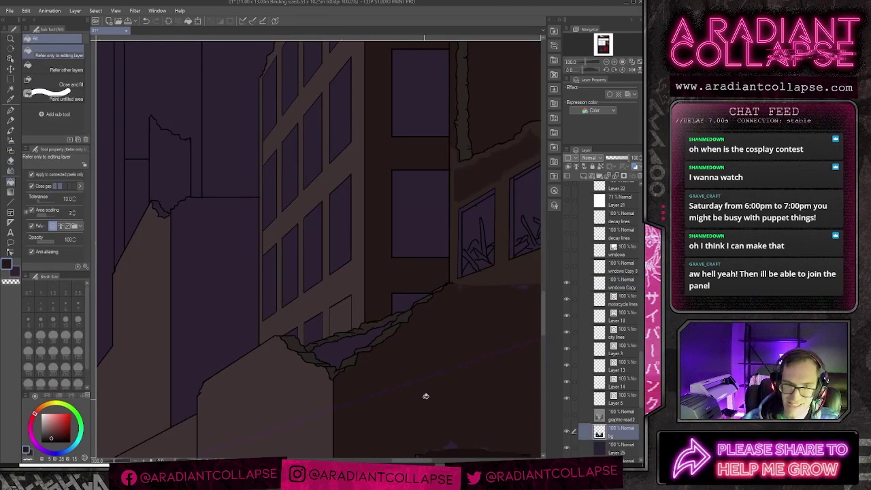
left_click(338, 354)
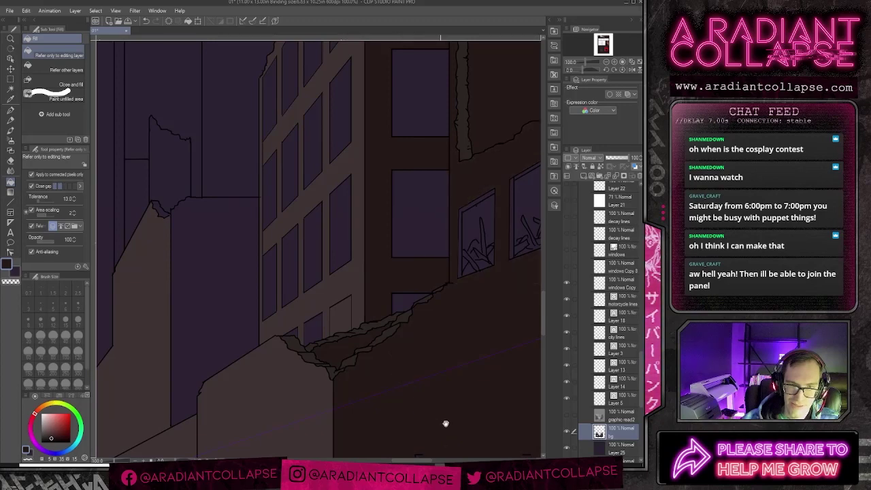
Step: Show the decay lines layer and try filling the vertical wall edge beside the slanted windows with dark brown
left_click_drag(443, 422, 395, 340)
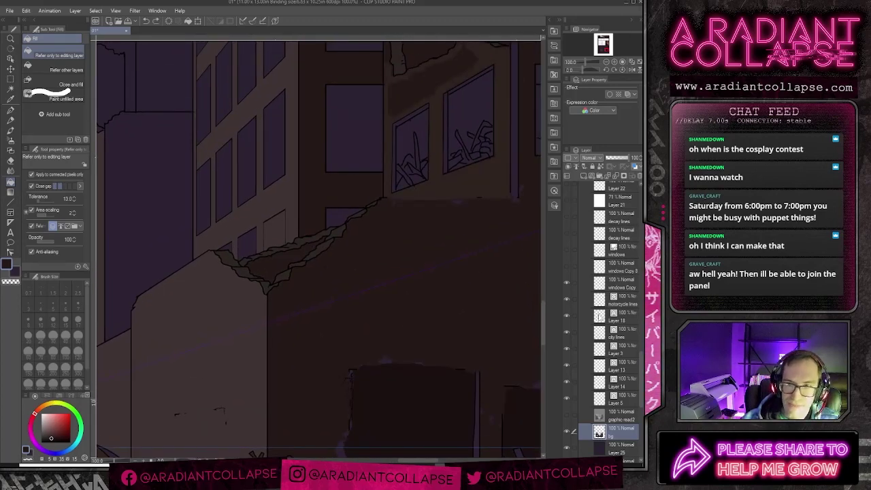
left_click_drag(403, 232, 306, 313)
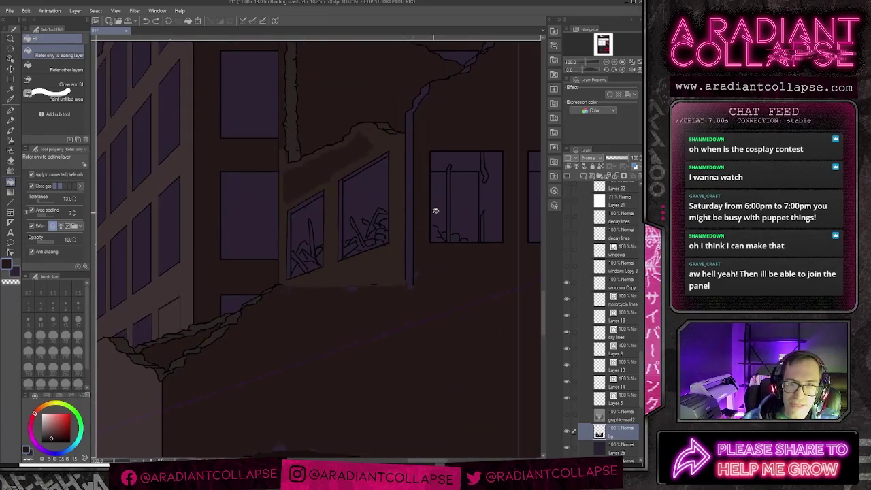
left_click_drag(436, 208, 404, 258)
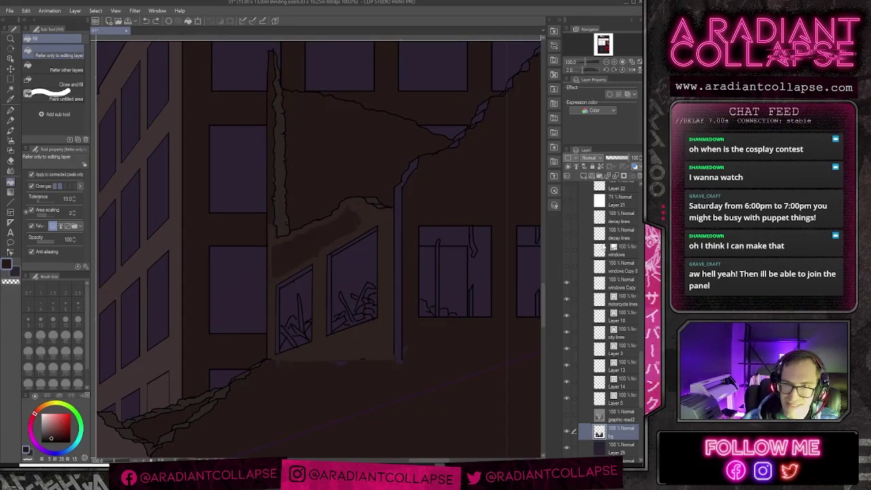
left_click(566, 217)
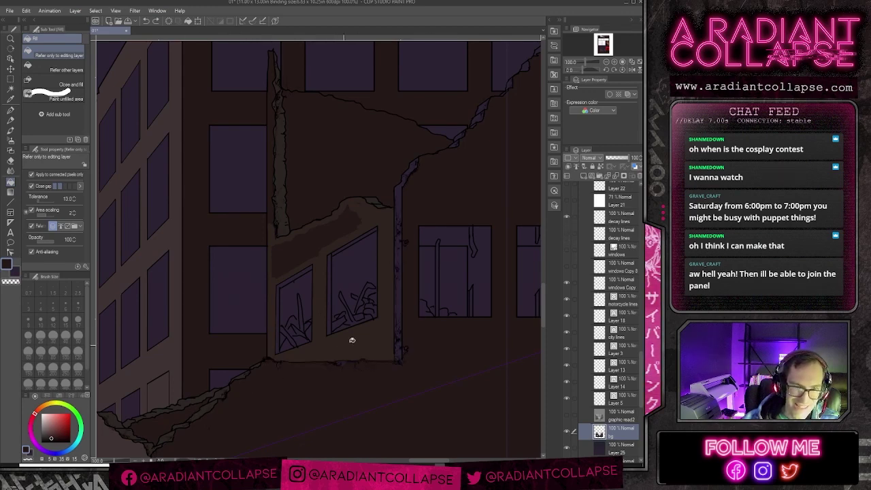
left_click(402, 299)
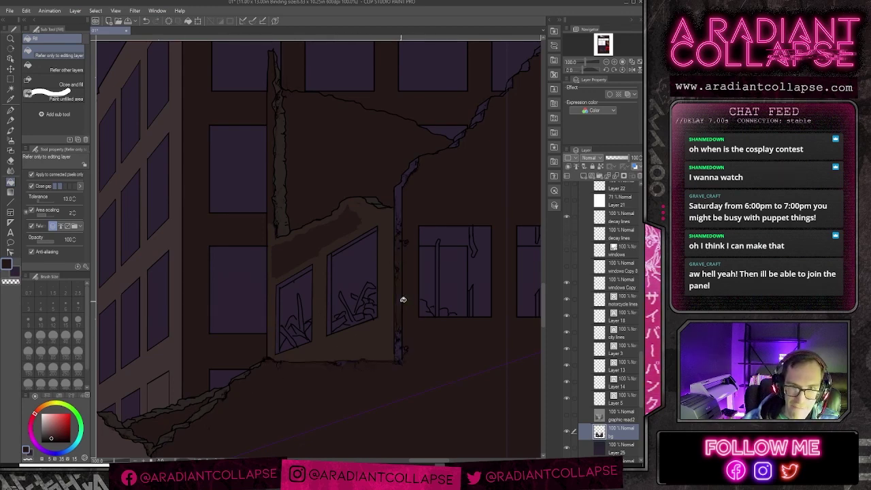
Step: Sample the dark grey from the broken ledge and fill the vertical wall edge beside the slanted windows with it
left_click(222, 393, "alt")
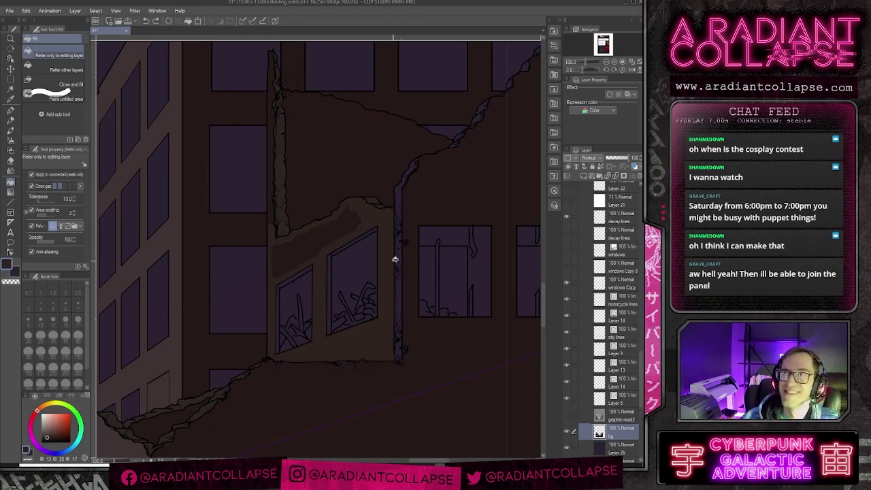
left_click(399, 259)
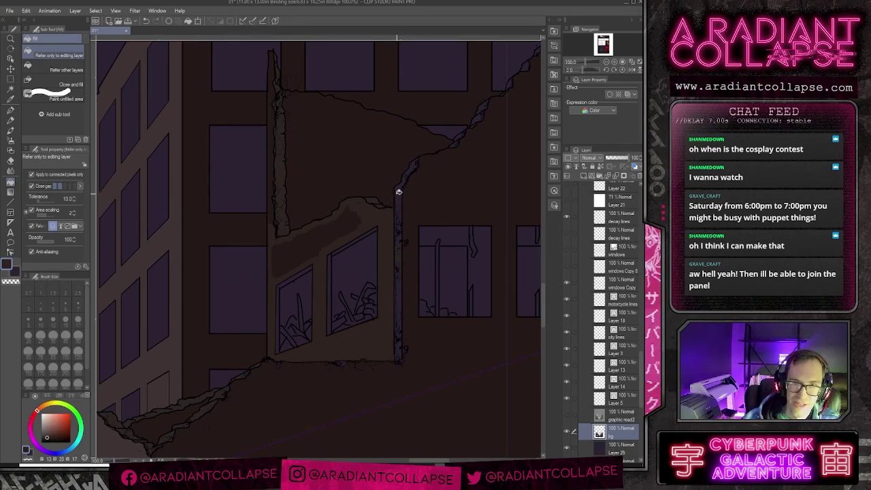
left_click(392, 232)
key("ctrl+z")
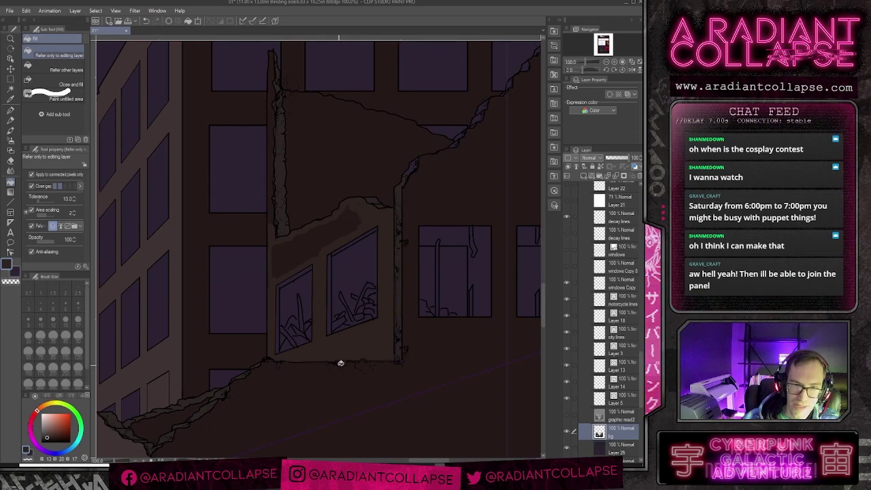
Step: Paint over the unfilled purple spots along the wall base below the slanted windows with the G-pen at sizes 12 and 6
scroll(340, 363, "up", 3)
key("p")
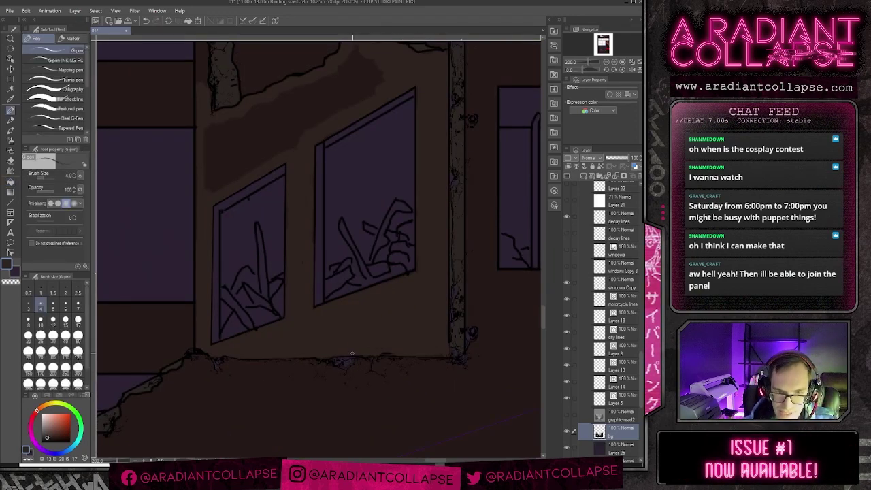
key("bracketright")
key("bracketright")
key("bracketright")
key("bracketright")
key("bracketright")
key("bracketright")
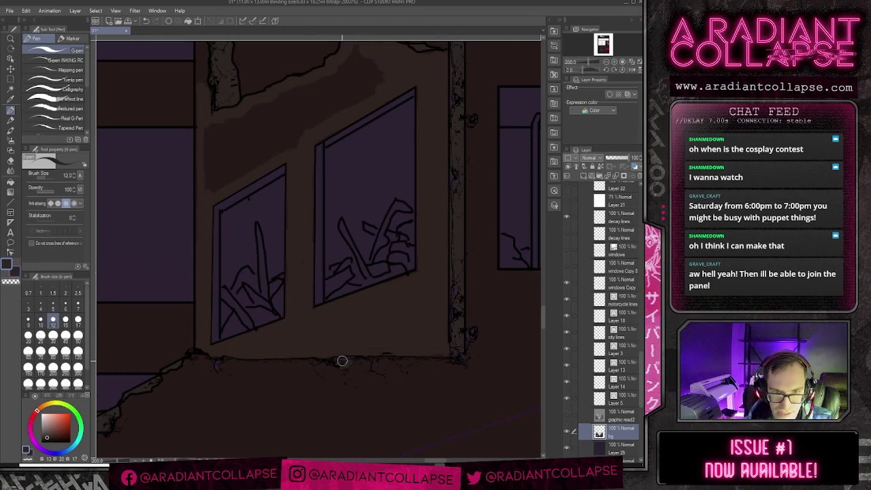
key("bracketleft")
key("bracketleft")
key("bracketleft")
key("bracketleft")
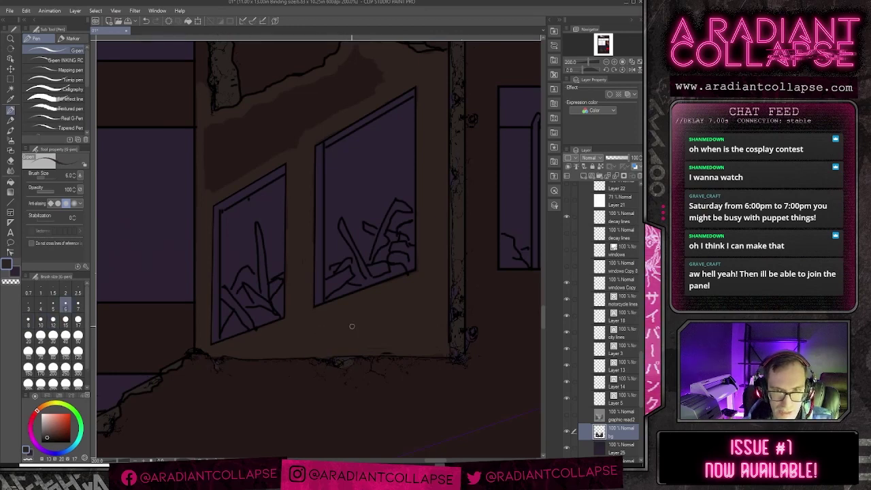
Step: Paint the remaining gaps in the vertical wall edge and its broken upper corner dark grey with the G-pen at size 17
key("bracketright")
key("bracketright")
key("bracketright")
key("bracketright")
key("bracketright")
key("bracketright")
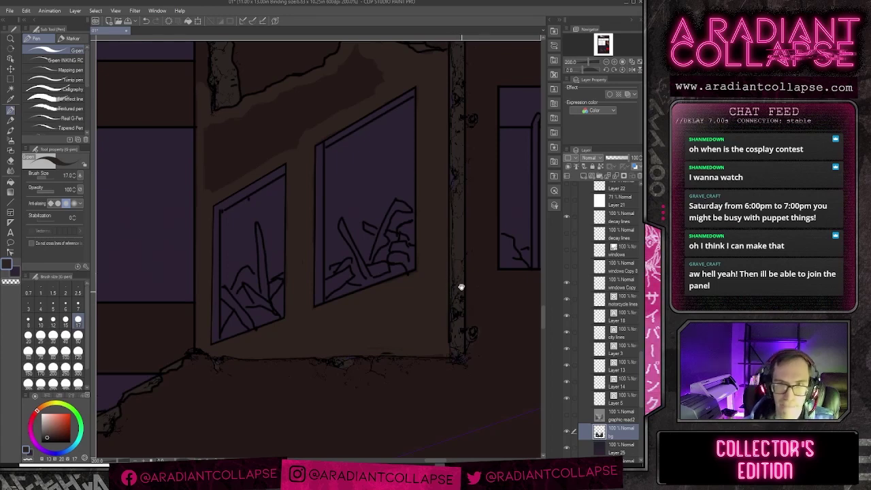
left_click_drag(455, 206, 335, 340)
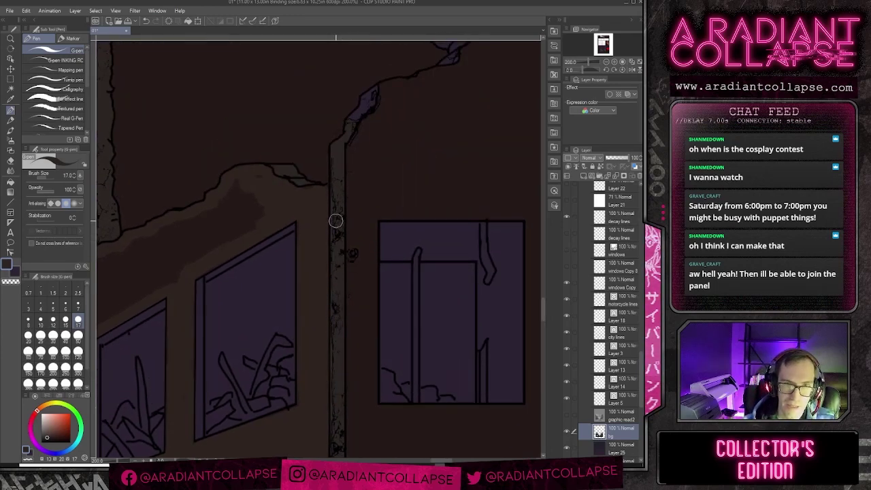
left_click_drag(334, 219, 318, 307)
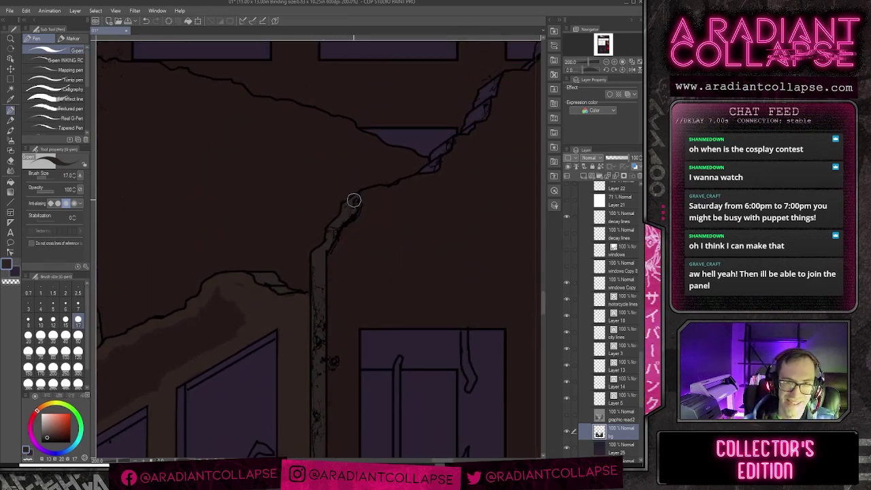
Step: Paint the small broken piece where the cracks meet above the vertical edge dark grey with the G-pen at size 8
left_click_drag(354, 198, 275, 311)
key("bracketleft")
key("bracketleft")
key("bracketleft")
key("bracketleft")
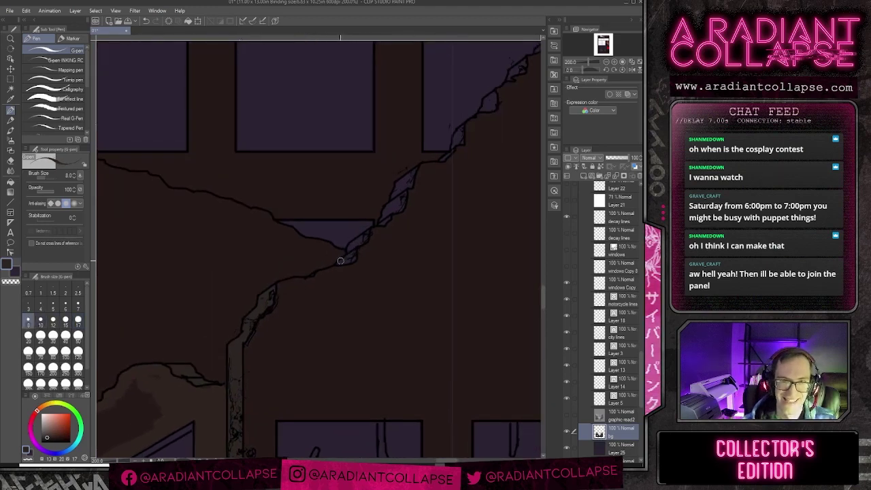
left_click_drag(341, 260, 354, 256)
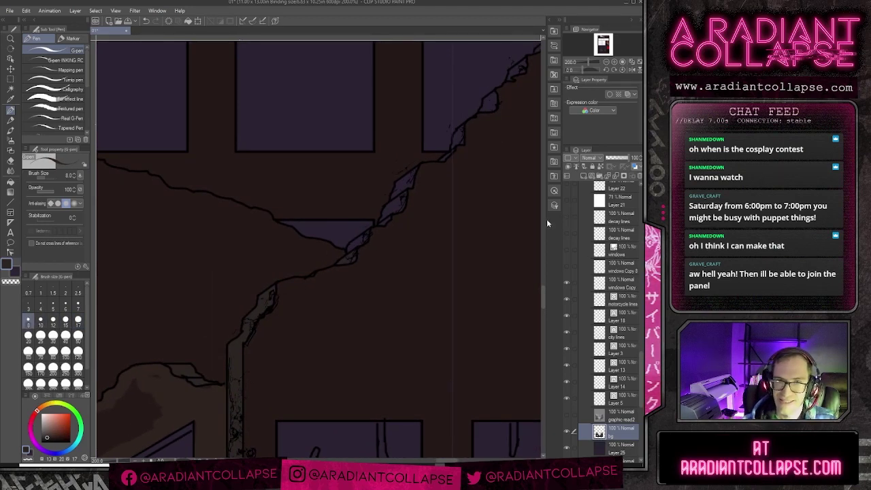
Step: Fill the remaining purple broken pieces along the diagonal crack beside the upper windows with dark grey
key("g")
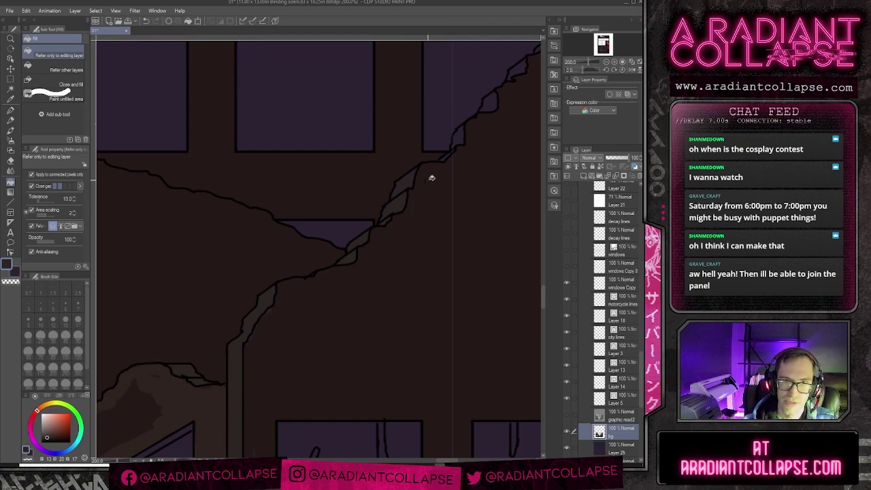
left_click_drag(422, 179, 282, 310)
left_click(323, 263)
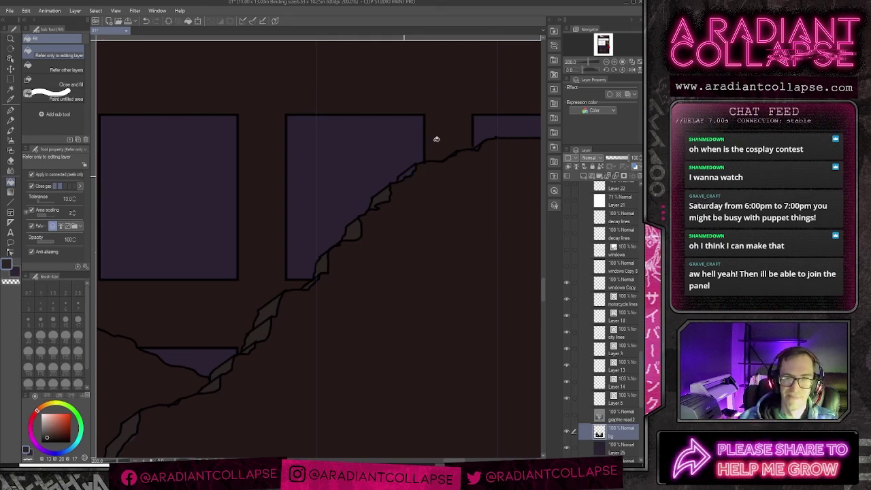
left_click(424, 172)
key("ctrl+z")
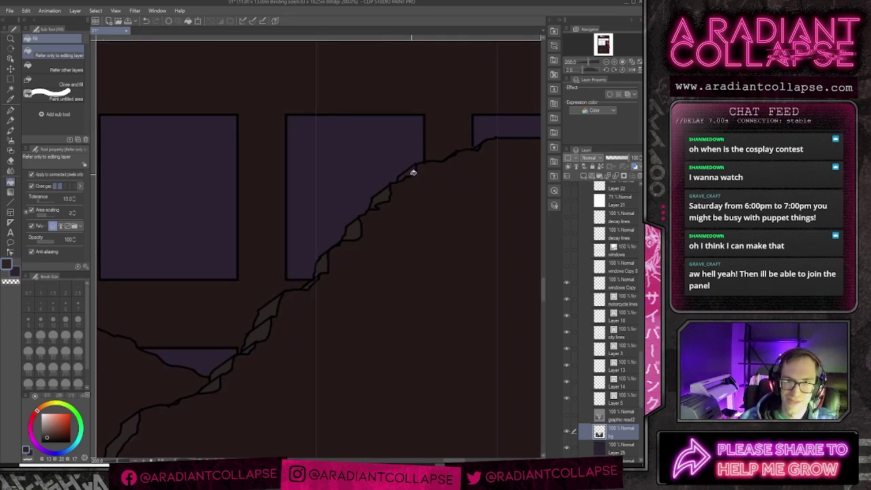
scroll(453, 172, "down", 4)
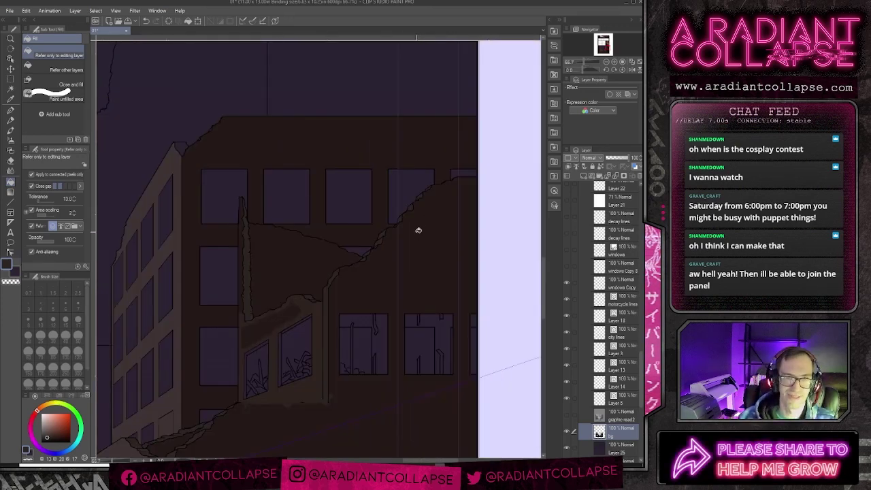
Step: Show the upper decay lines layer and try to fill the patchy wall around the slanted windows with lighter brown
left_click_drag(379, 292, 448, 177)
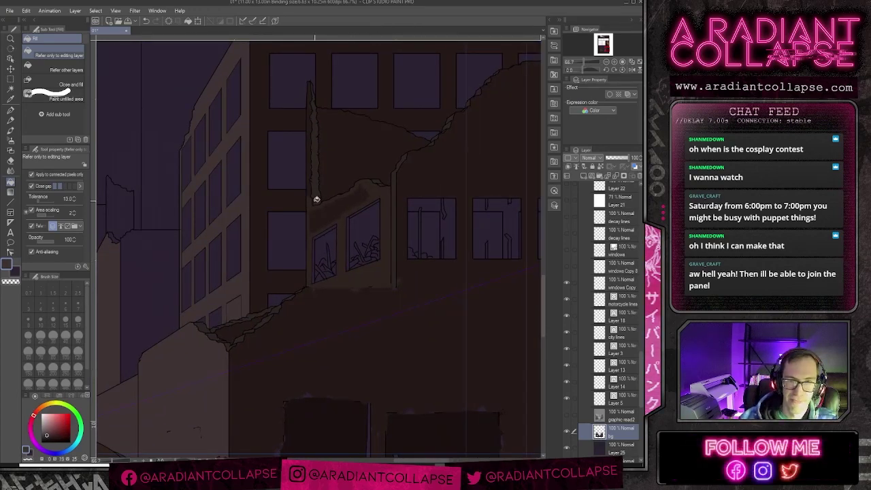
left_click(311, 191)
key("ctrl+z")
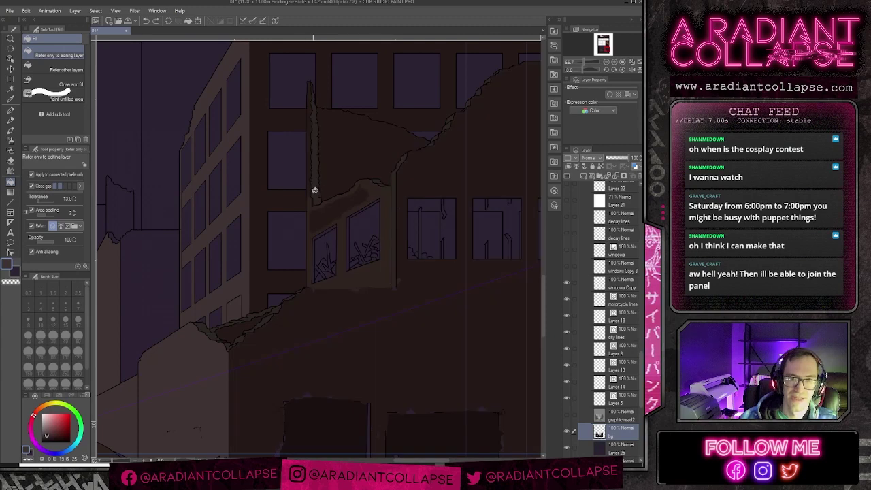
left_click(567, 219)
left_click(330, 210)
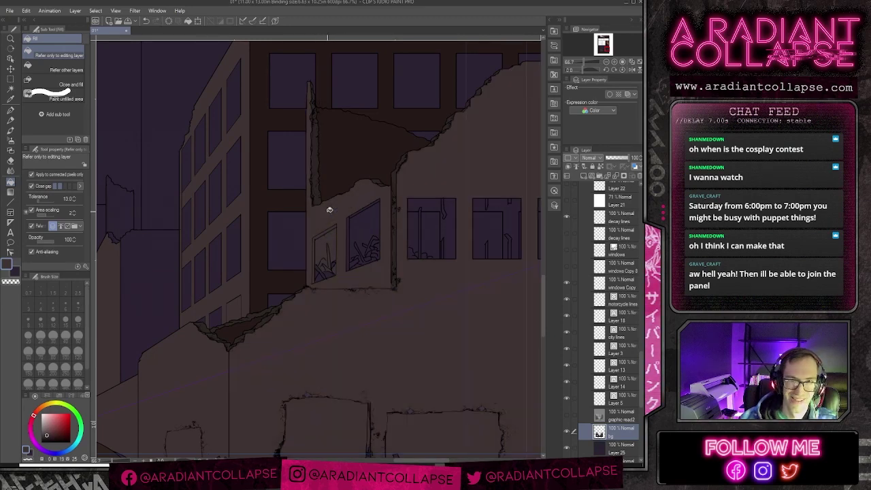
key("ctrl+z")
Step: Sample the ruined building's dark brown and fill the small distant building and the tall central building with it
scroll(329, 209, "down", 2)
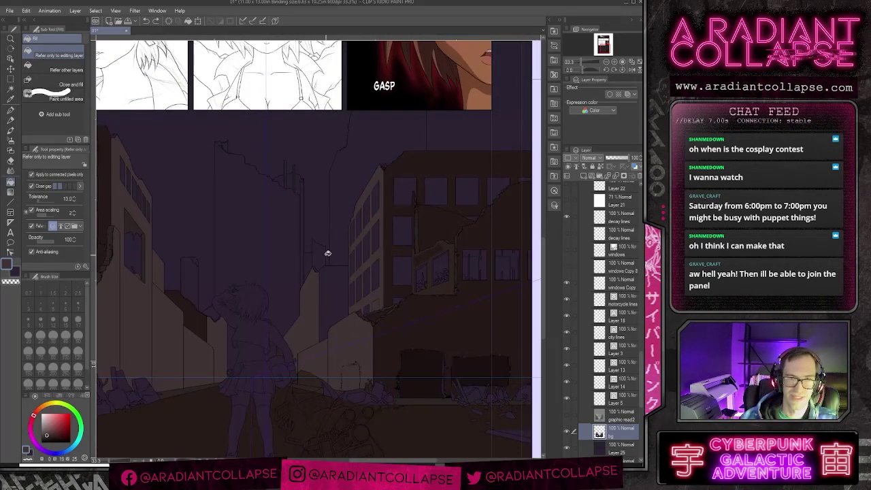
left_click(393, 281, "alt")
left_click(337, 300)
left_click_drag(269, 290, 353, 298)
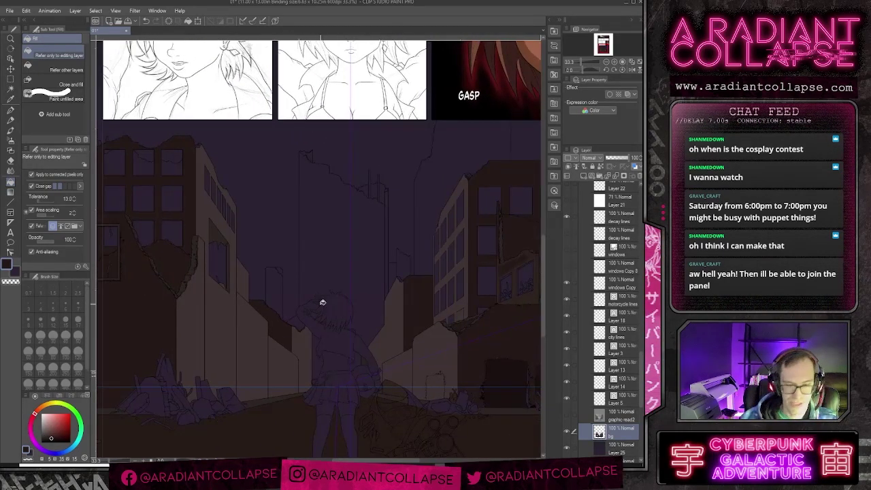
scroll(323, 302, "down", 1)
left_click_drag(363, 267, 380, 283)
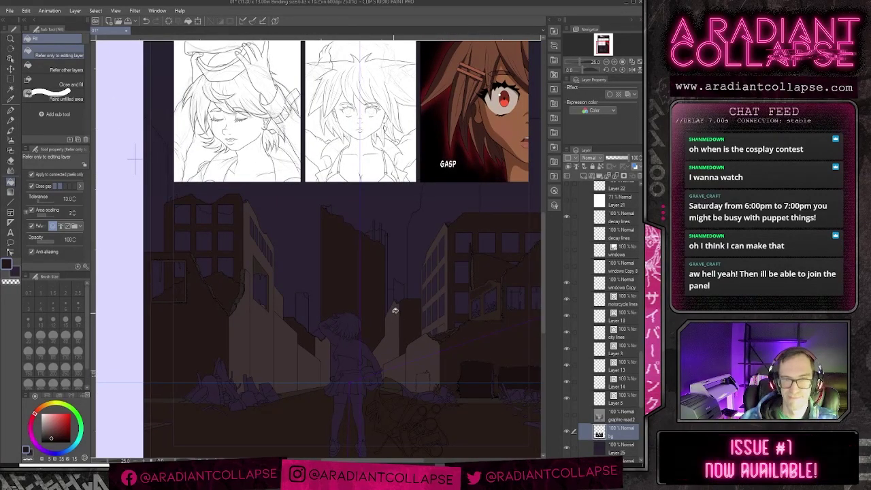
Step: Sample the lighter brown from the distant walls and refill the tall central building with it
scroll(392, 312, "down", 2)
scroll(392, 313, "up", 2)
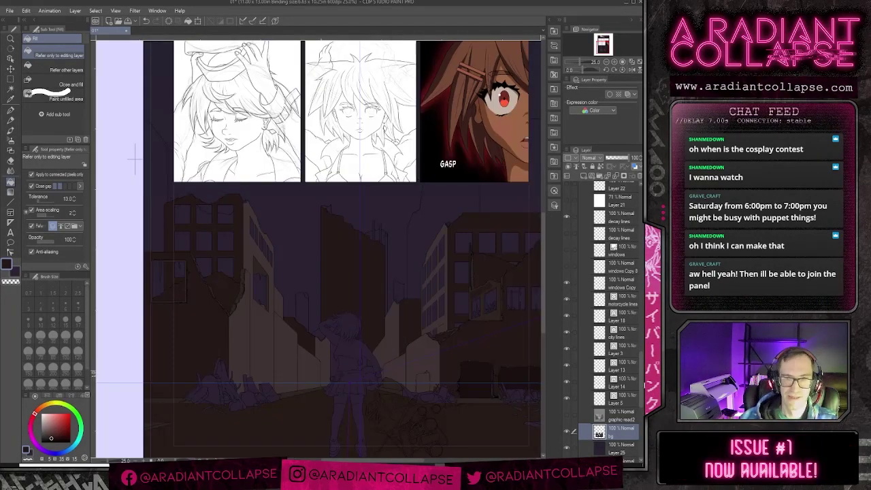
left_click(568, 416)
left_click(568, 416)
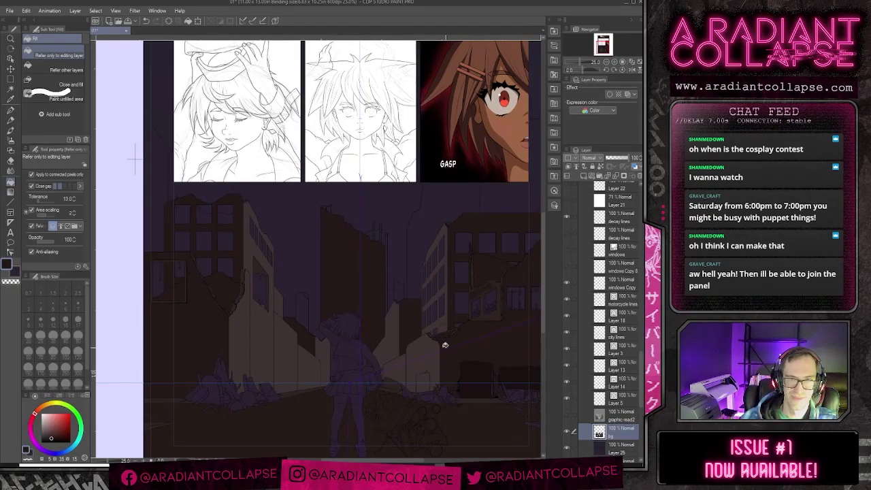
left_click(395, 341, "alt")
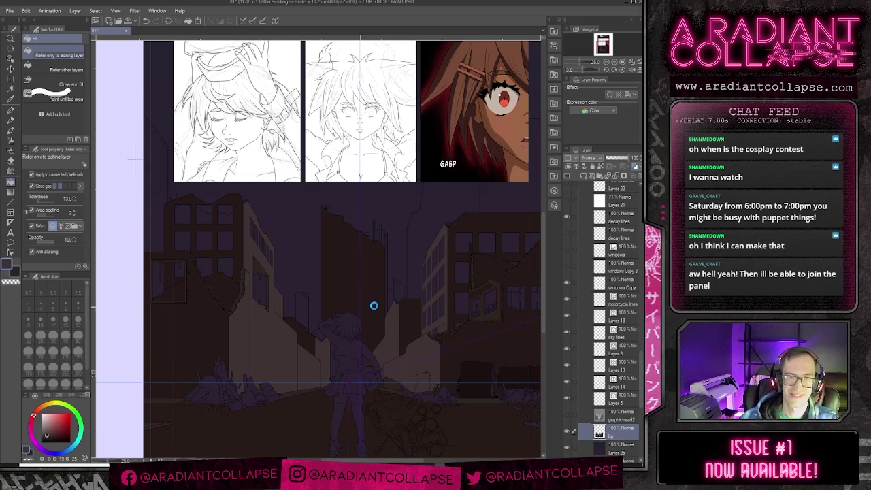
left_click(374, 304)
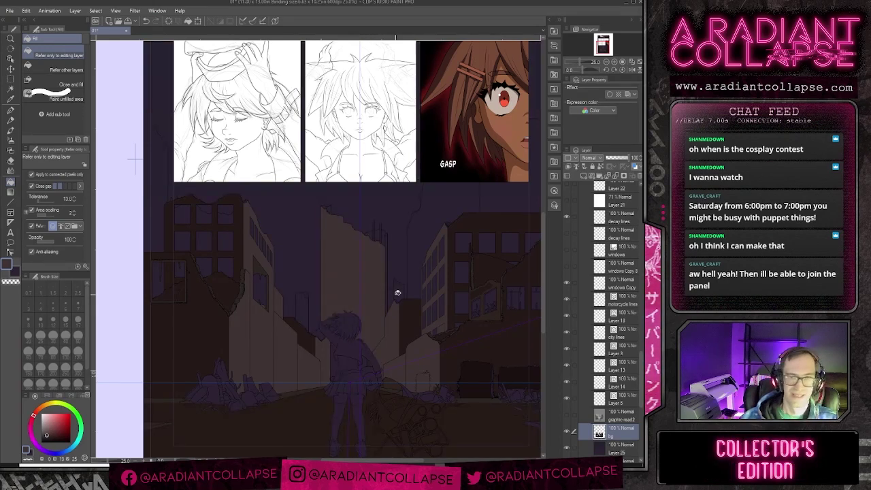
scroll(396, 295, "down", 1)
scroll(396, 295, "up", 1)
left_click_drag(386, 369, 437, 289)
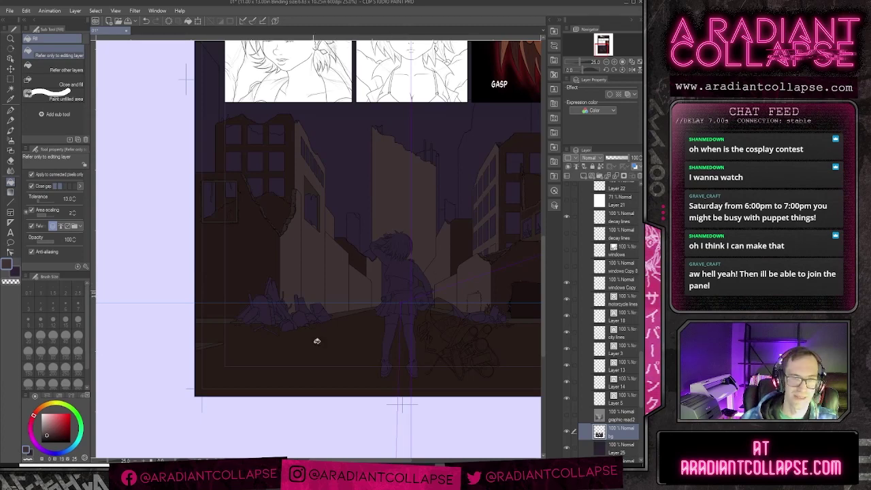
scroll(385, 320, "up", 3)
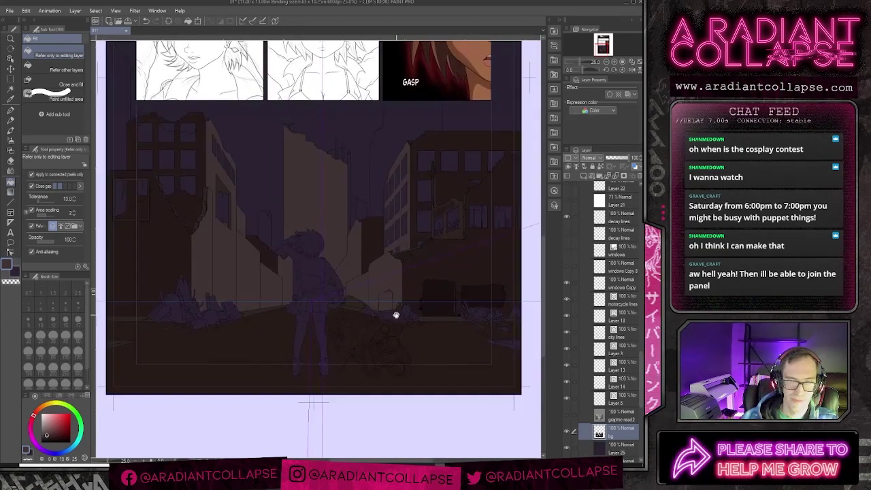
left_click_drag(430, 313, 432, 315)
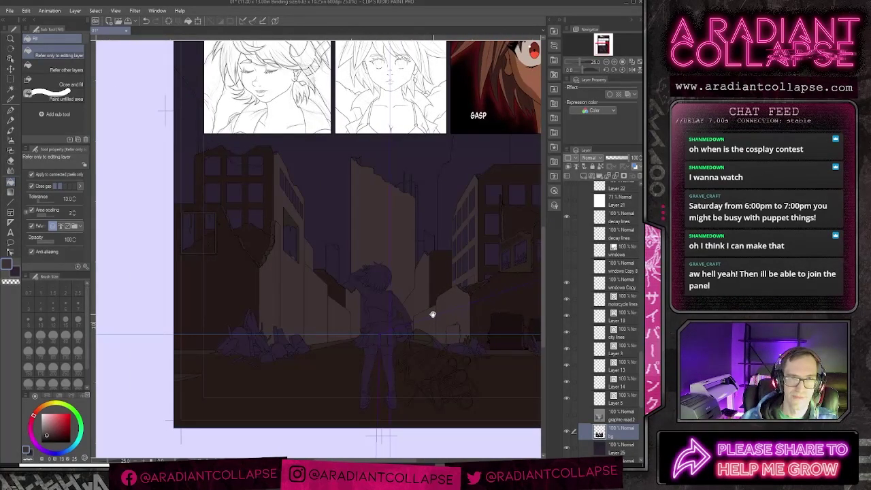
left_click_drag(341, 224, 405, 305)
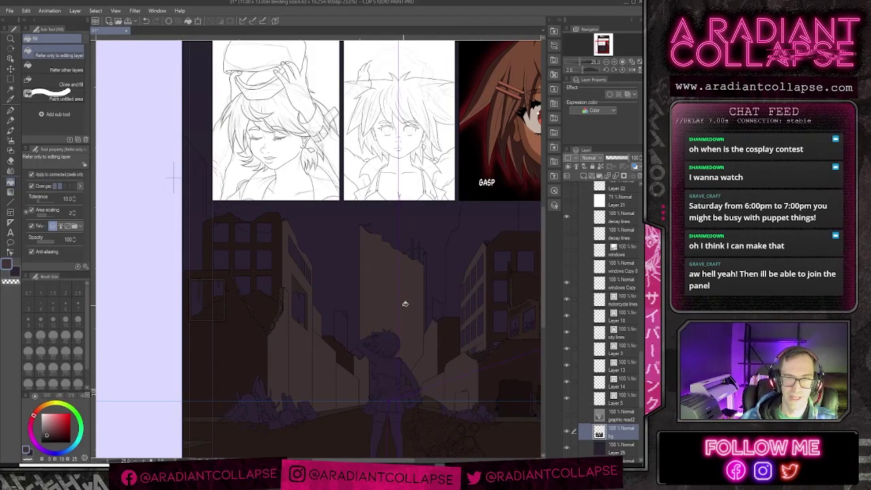
Step: Fill the block behind the right-hand building dark brown and that building's top-floor windows a darker brown
left_click_drag(413, 328, 332, 319)
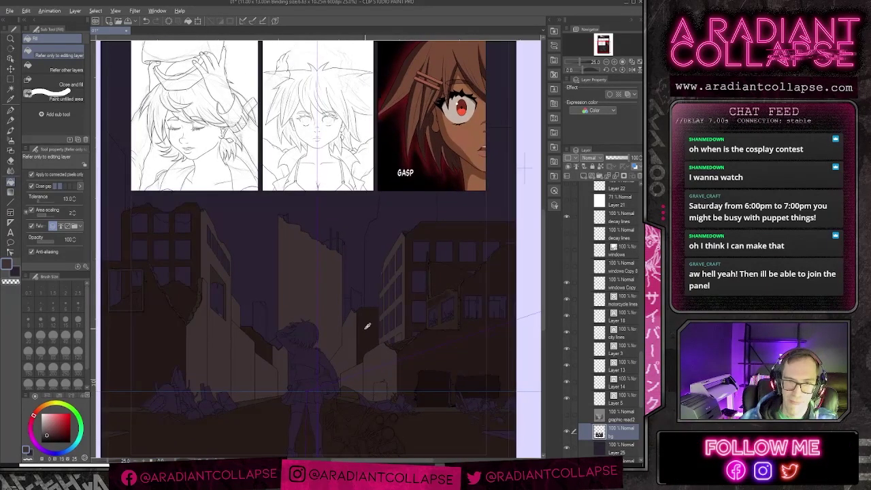
left_click(465, 201)
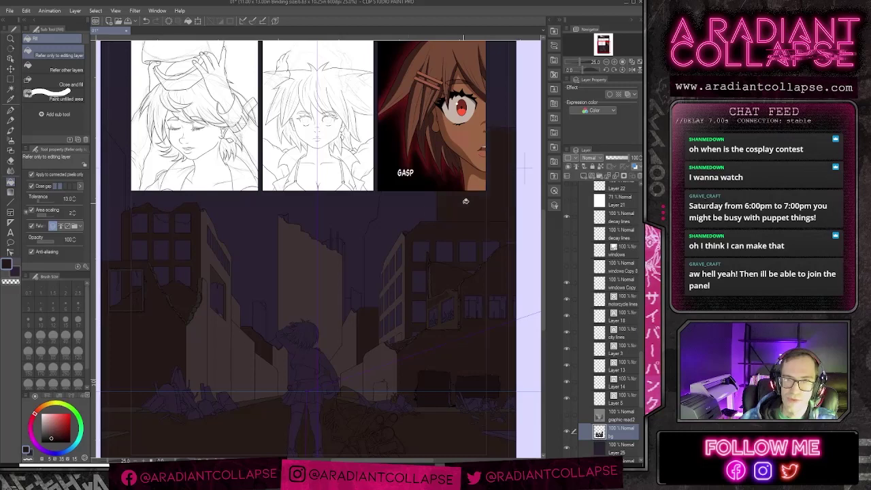
left_click(445, 252)
left_click(467, 250)
left_click(487, 249)
left_click(420, 252)
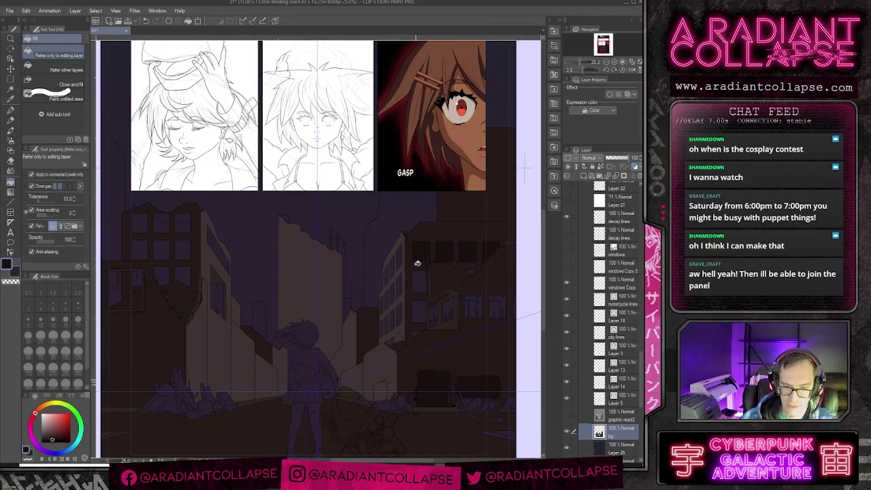
Step: Fill the windows below the top floor and the triangular gap beside the diagonal crack with the darker brown
scroll(415, 262, "up", 3)
left_click(421, 301)
left_click(422, 389)
left_click_drag(422, 386, 268, 417)
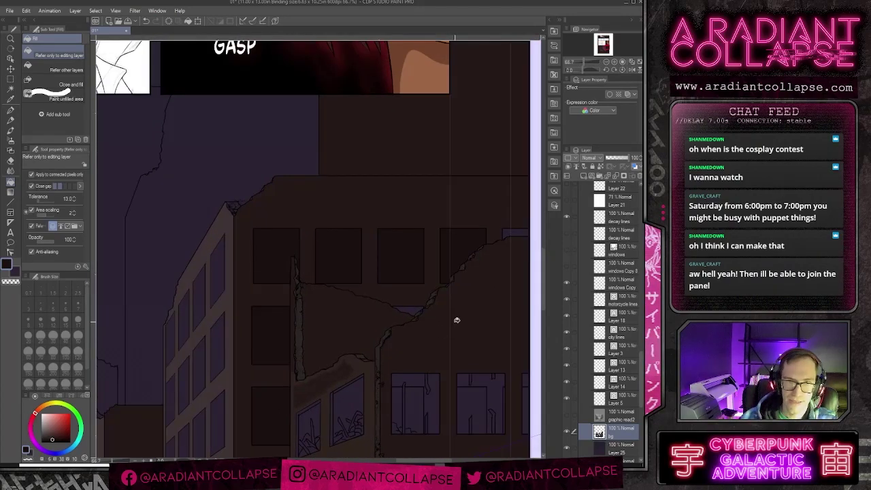
left_click(415, 310)
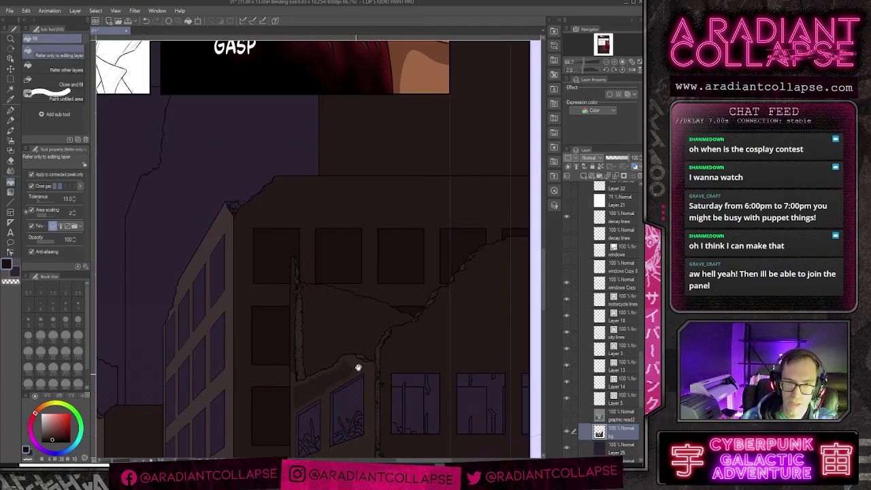
Step: Fill the two slanted windows and the inner door openings of the lower windows with the darker brown
left_click_drag(358, 365, 340, 288)
left_click(337, 290)
left_click(303, 307)
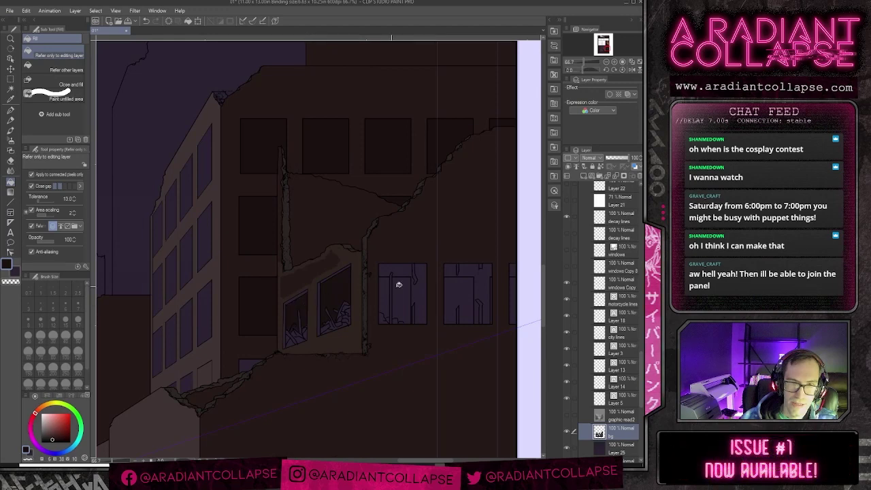
left_click(403, 293)
left_click(385, 294)
left_click(457, 292)
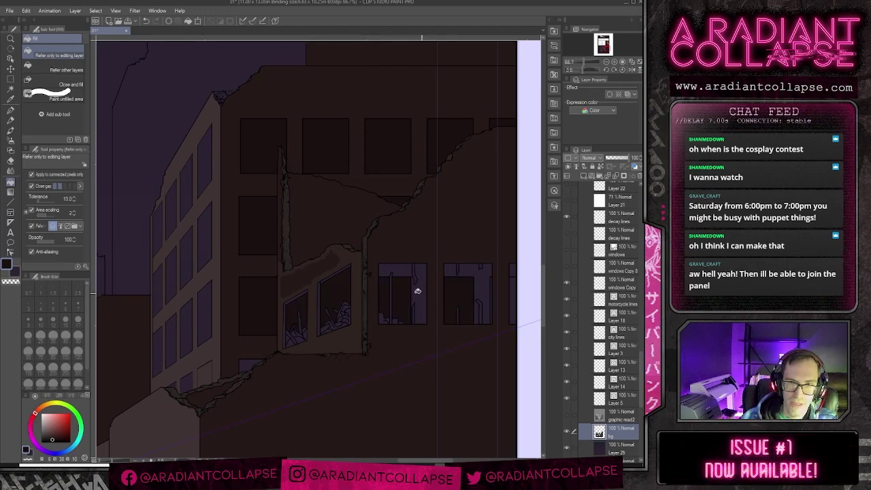
Step: Sample the dark grey from the broken wall edge and fill the areas around the lower windows' door openings with it
left_click(365, 242, "alt")
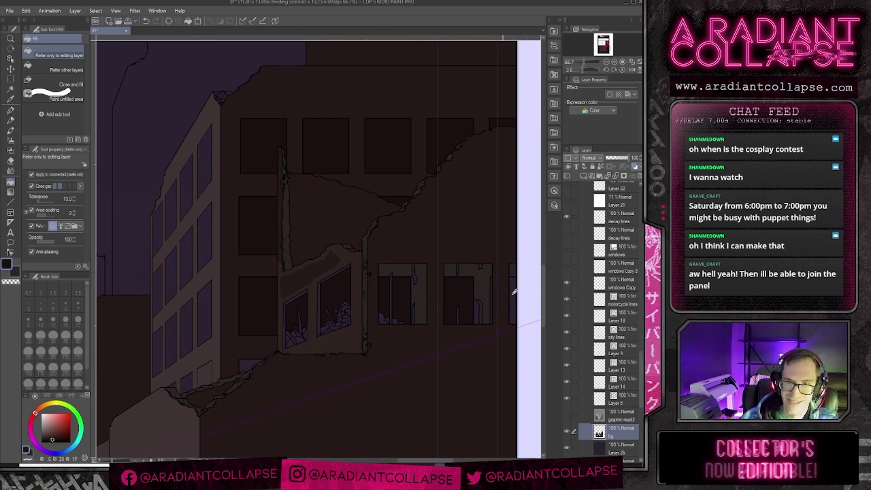
left_click(511, 292)
scroll(505, 298, "up", 4)
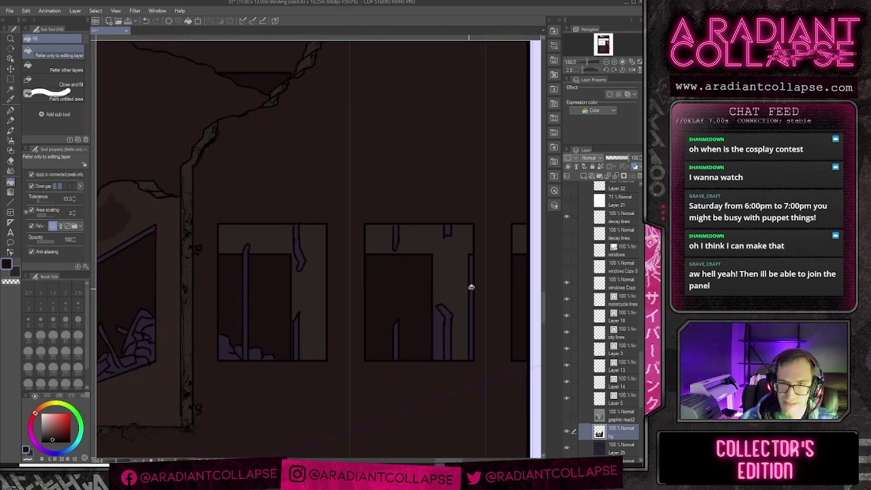
left_click(433, 315, "alt")
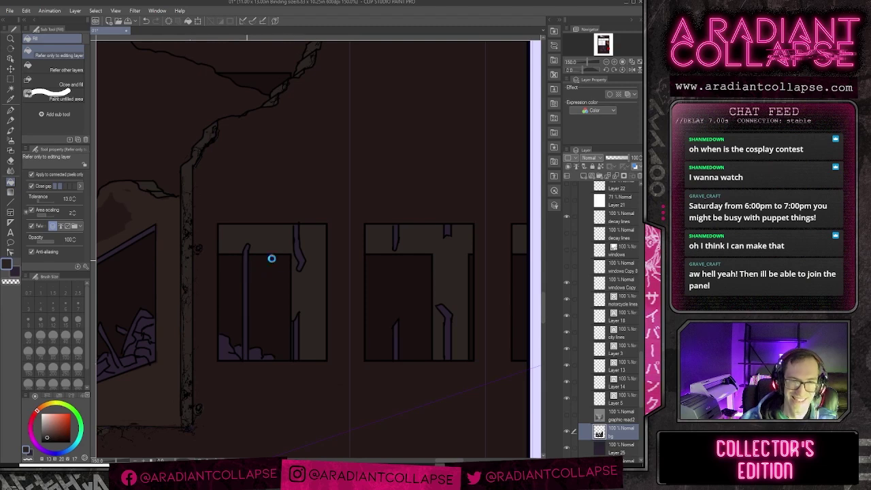
left_click(420, 303)
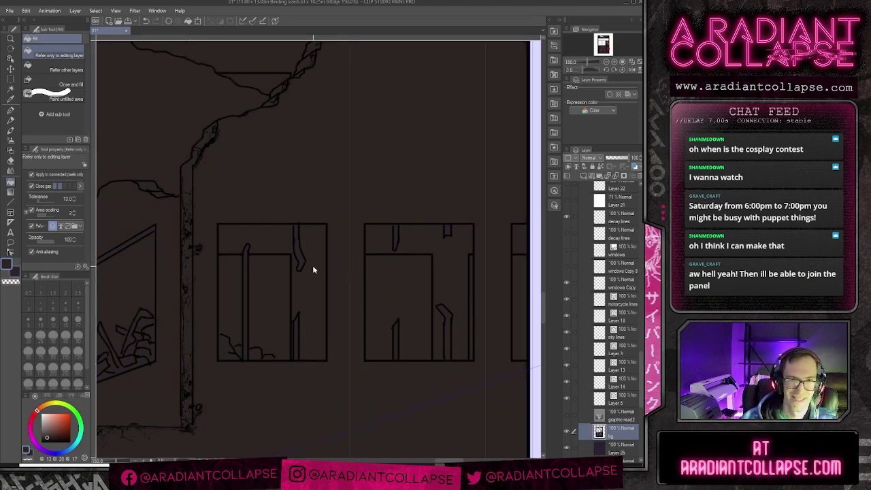
key("ctrl+z")
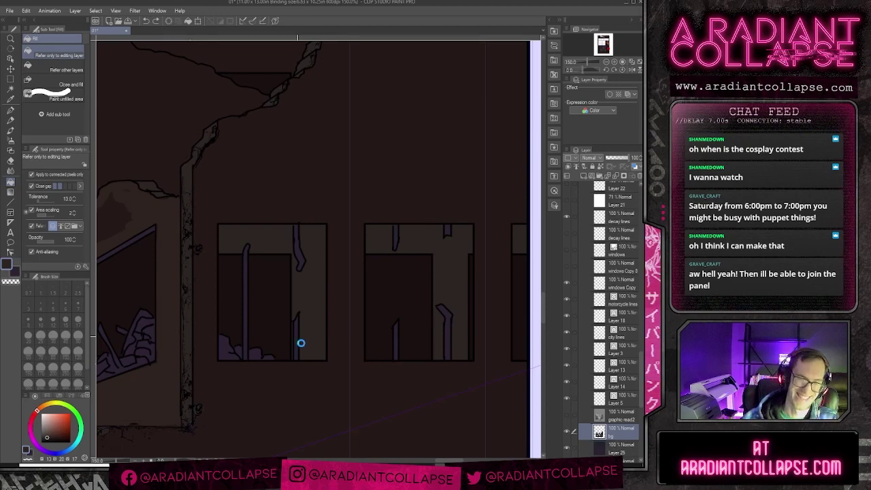
left_click(310, 317)
key("ctrl+z")
Step: Colour the purple broken bars and cracks in the lower windows of the right-hand building dark grey, using the G-pen and Fill
key("p")
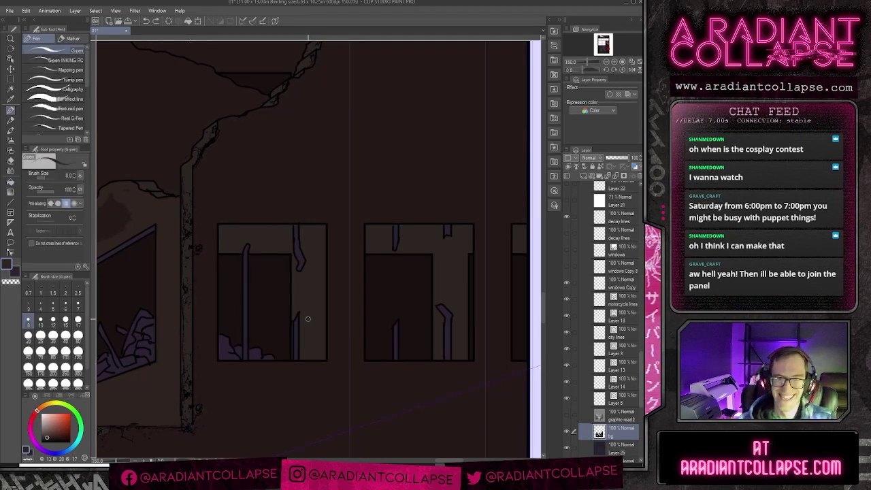
key("bracketright")
key("bracketright")
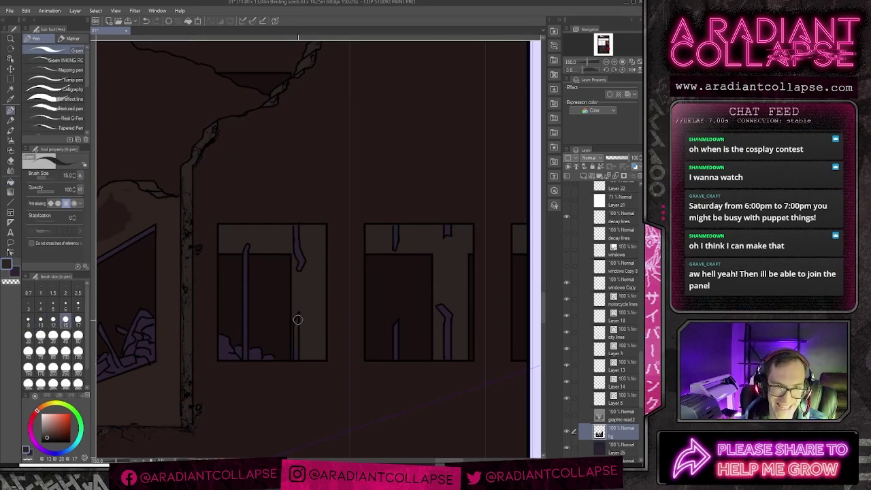
key("bracketright")
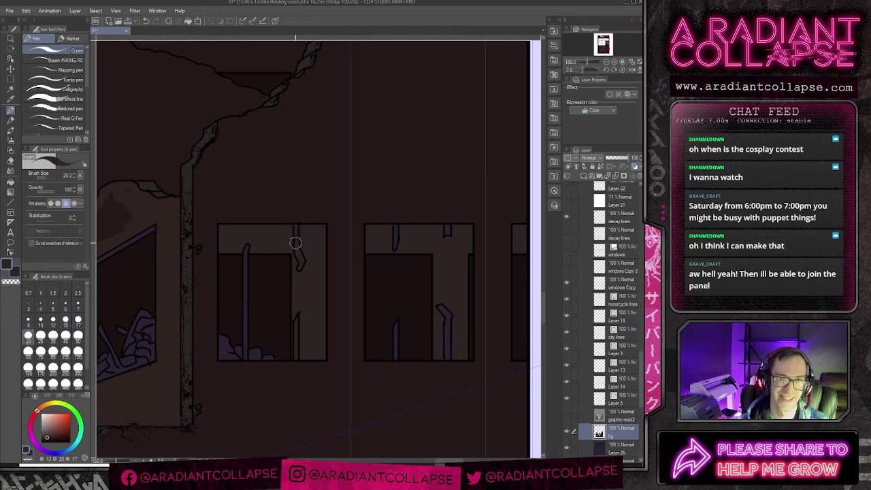
key("bracketleft")
key("bracketleft")
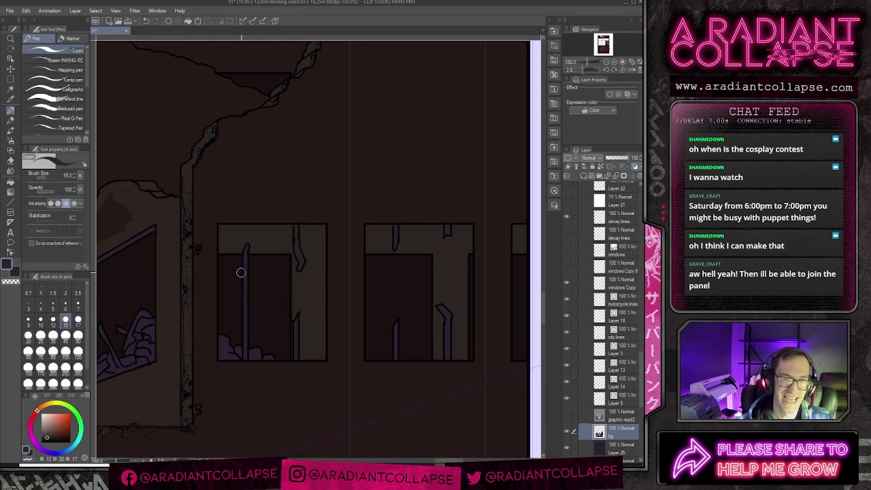
key("g")
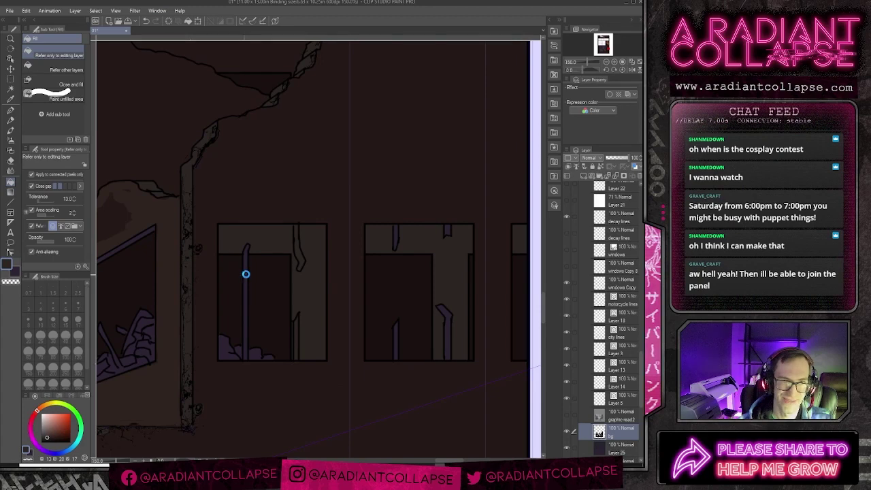
left_click(246, 275)
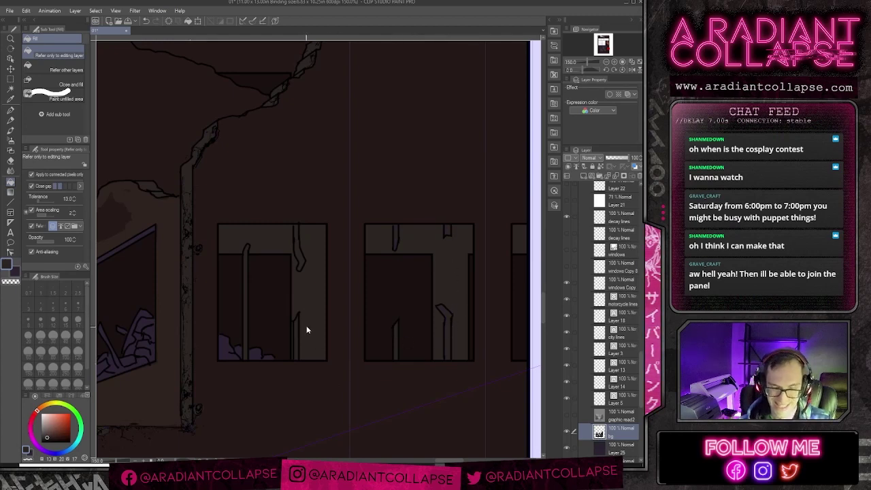
Step: Fill the inner frame edges of the two slanted windows with the dark grey
scroll(306, 330, "down", 1)
left_click_drag(302, 328, 270, 323)
left_click_drag(214, 290, 385, 267)
scroll(385, 267, "up", 2)
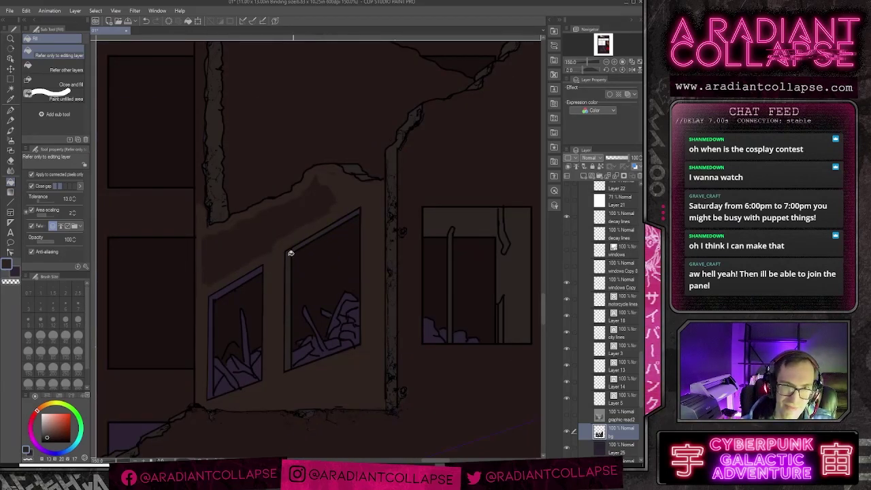
scroll(265, 332, "down", 2)
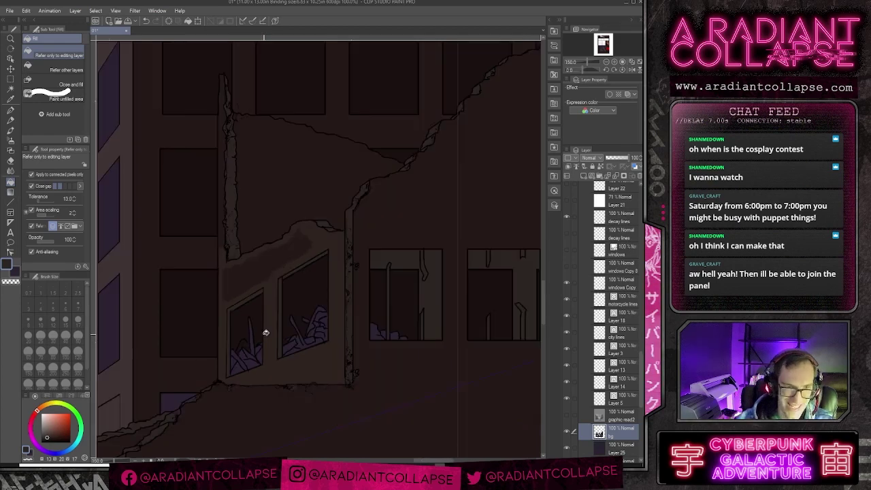
Step: Sample the darker brown from a front window and fill the partly hidden windows just above the crumbled wall edge
left_click_drag(223, 374, 423, 271)
left_click(383, 225, "alt")
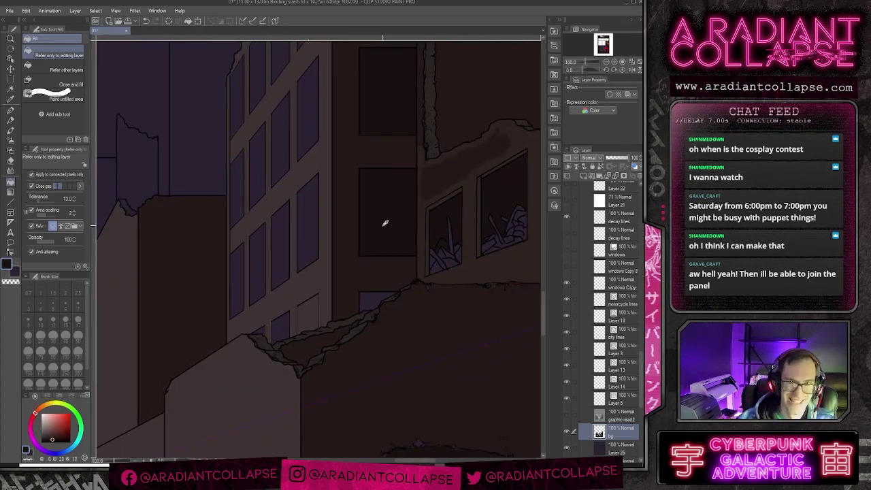
left_click(371, 303)
left_click(315, 316)
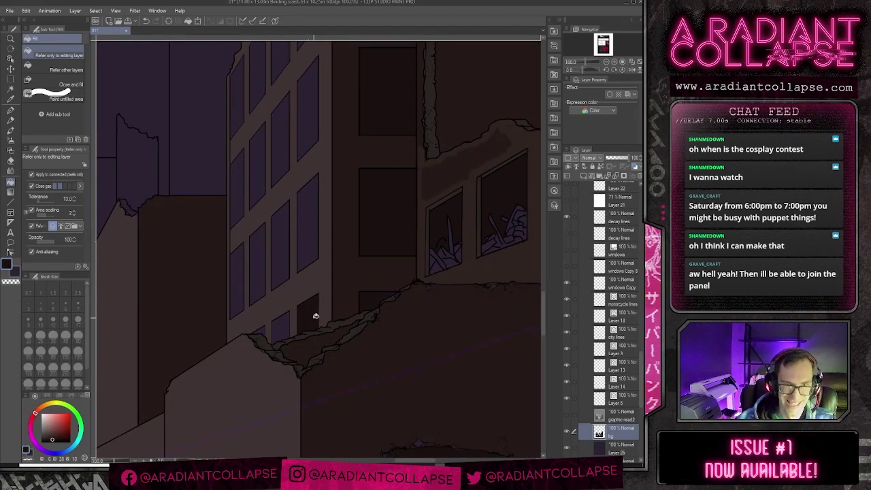
left_click(277, 329)
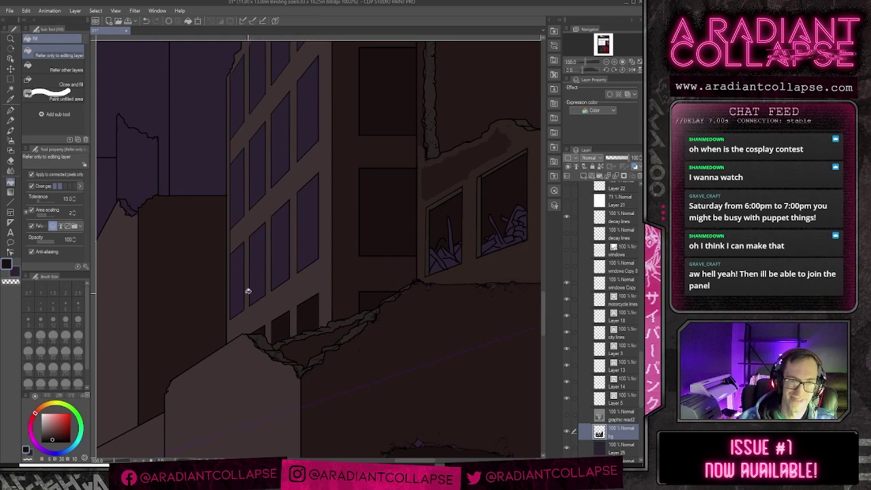
Step: Fill the middle two rows of windows on the right-hand building's side wall with the darker brown
left_click(241, 289)
left_click(263, 273)
left_click(282, 254)
left_click(307, 236)
left_click(309, 146)
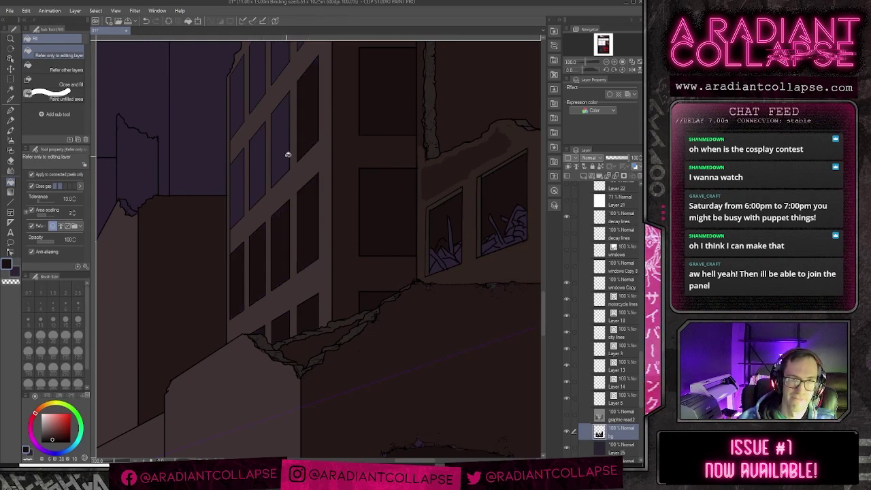
left_click(286, 155)
left_click(260, 176)
left_click(237, 186)
Step: Fill the top row of windows on the right-hand building's side wall with the darker brown
left_click_drag(248, 174, 249, 307)
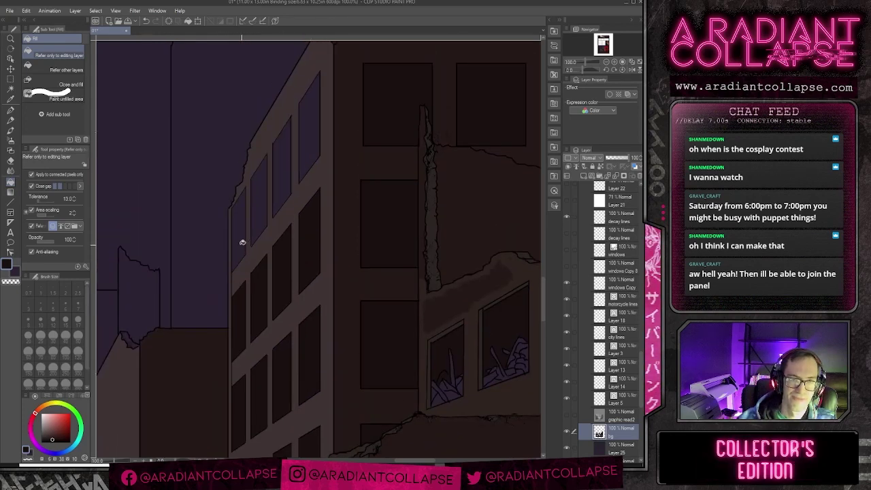
left_click(244, 233)
left_click(265, 204)
left_click(279, 188)
left_click(310, 153)
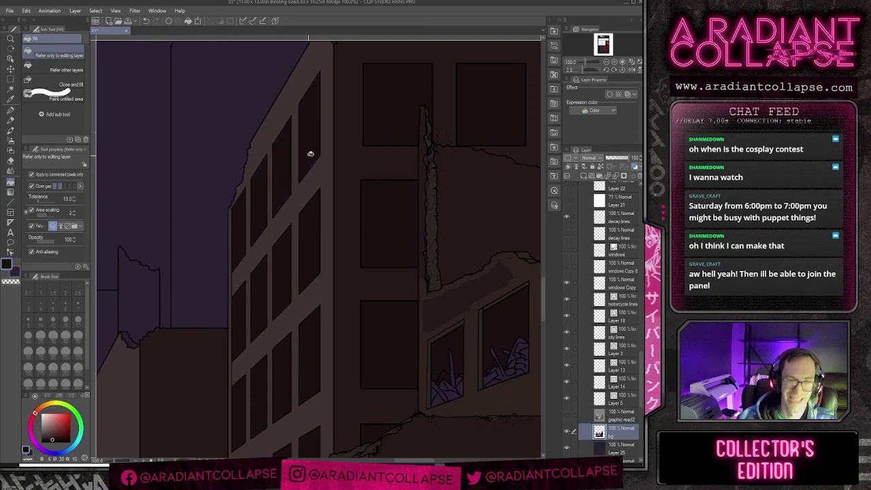
Step: Find the layer holding the extra vertical line beside the right-hand building's side windows and make the city lines layer active
scroll(305, 170, "down", 2)
left_click_drag(227, 234, 274, 271)
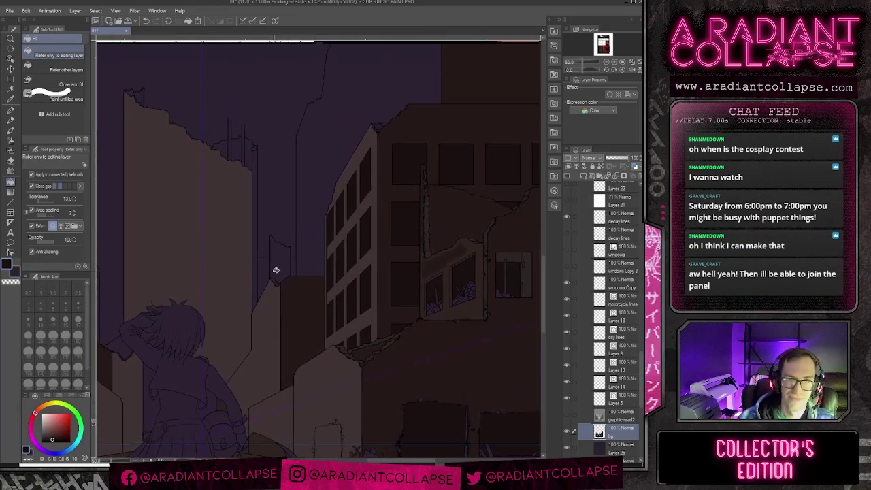
scroll(271, 273, "up", 1)
scroll(269, 272, "up", 5)
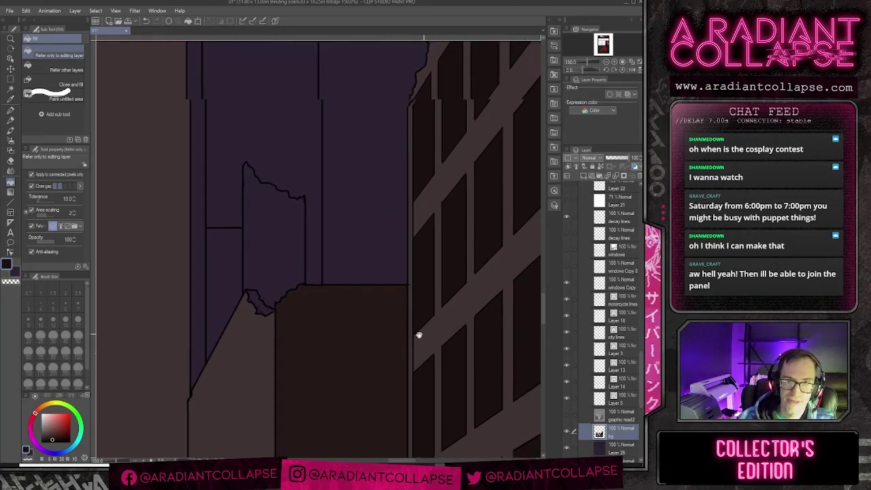
left_click(605, 286)
key("e")
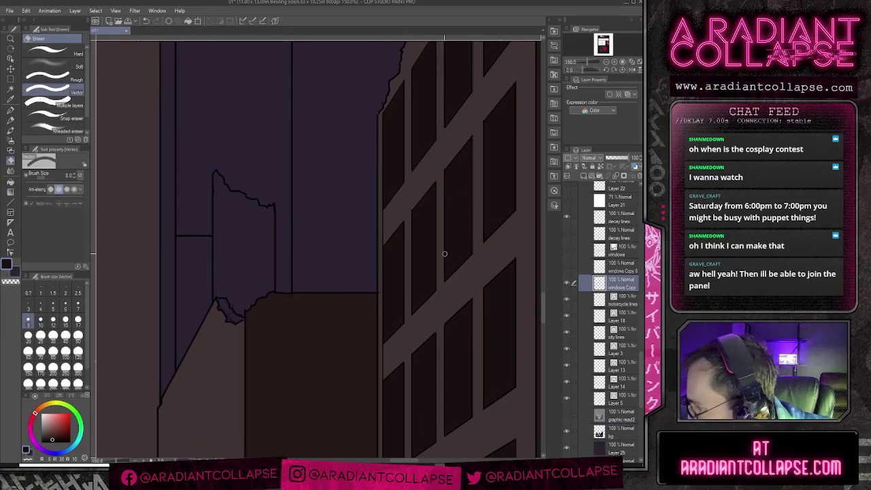
left_click(609, 215)
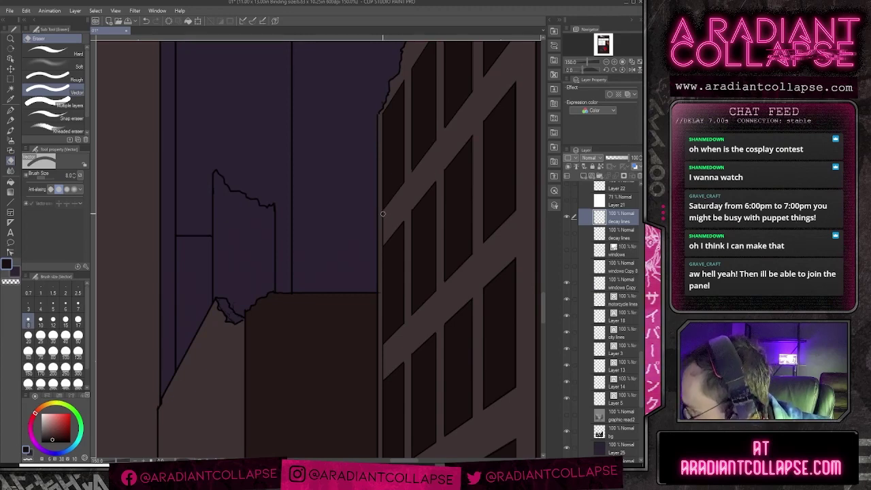
left_click(615, 282)
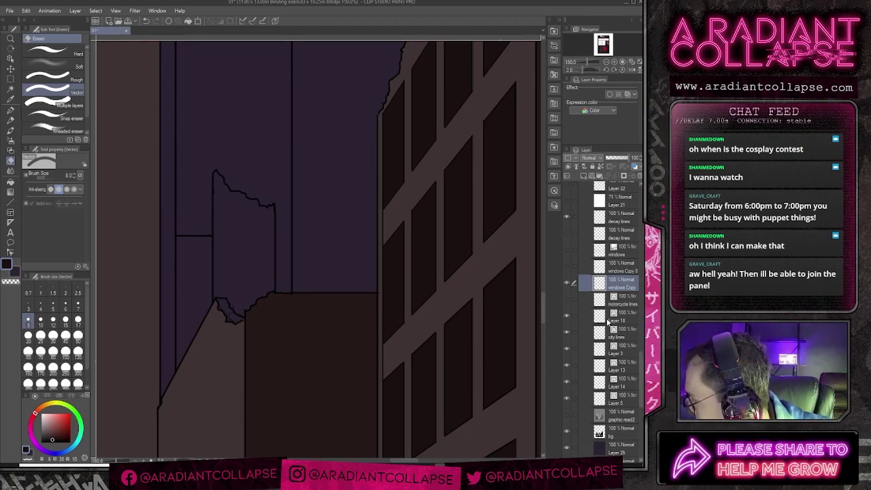
left_click(575, 333)
key("ctrl+z")
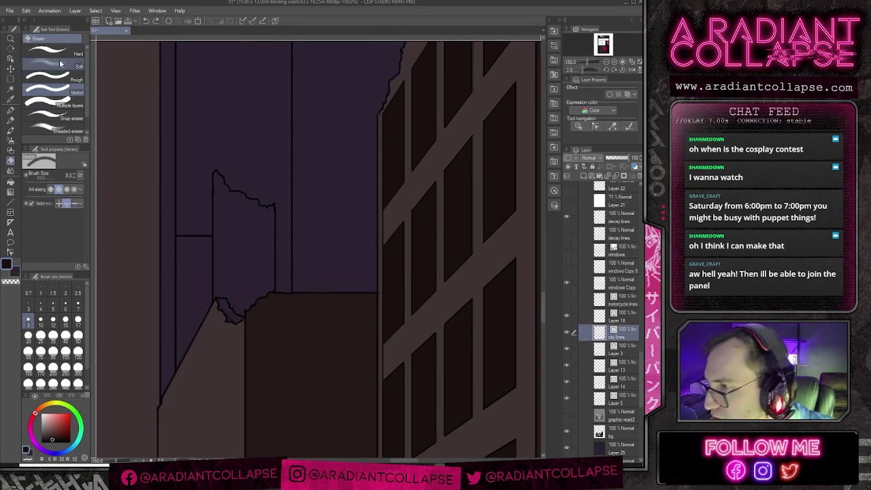
Step: Erase the extra vertical line between the outermost side windows on the city lines layer with the Hard eraser at size 8
left_click(54, 53)
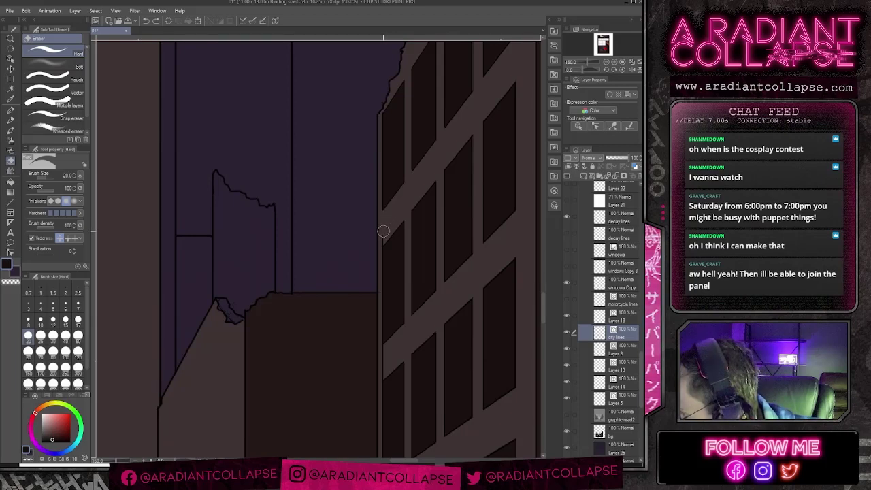
key("bracketleft")
key("bracketleft")
key("bracketleft")
key("bracketleft")
key("bracketleft")
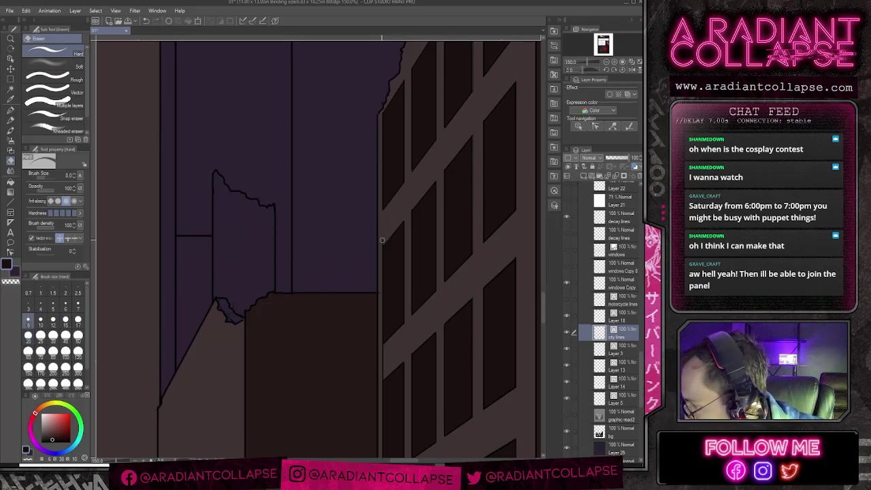
left_click_drag(421, 291, 374, 210)
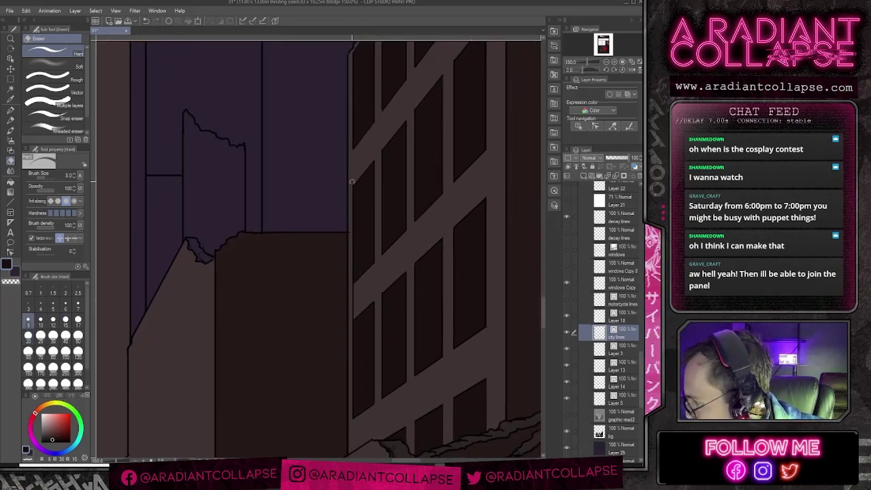
left_click_drag(377, 291, 369, 259)
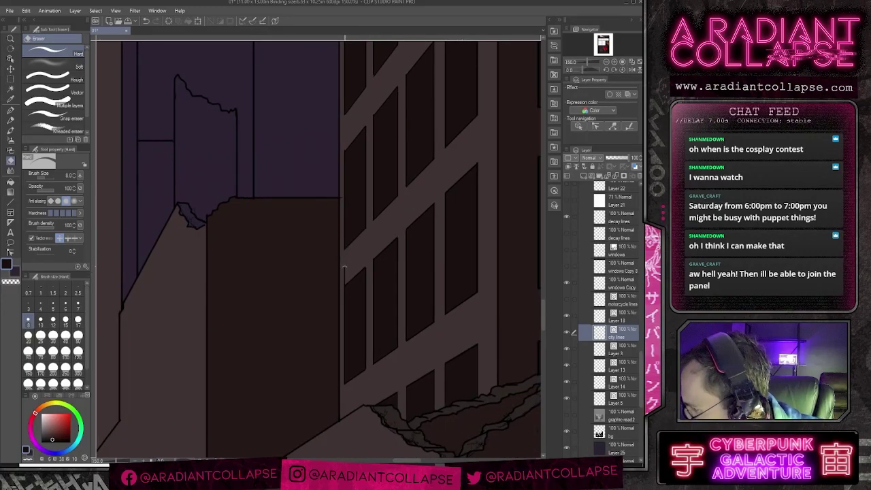
scroll(395, 269, "down", 3)
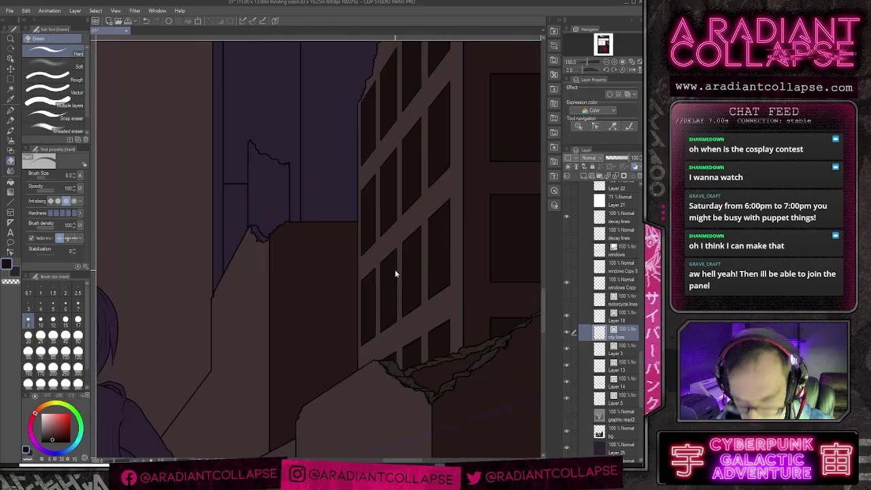
Step: On the bg layer, fill the left-hand building's front windows, narrow side windows and broken side opening with the darker brown
left_click_drag(409, 255, 483, 271)
scroll(484, 247, "down", 2)
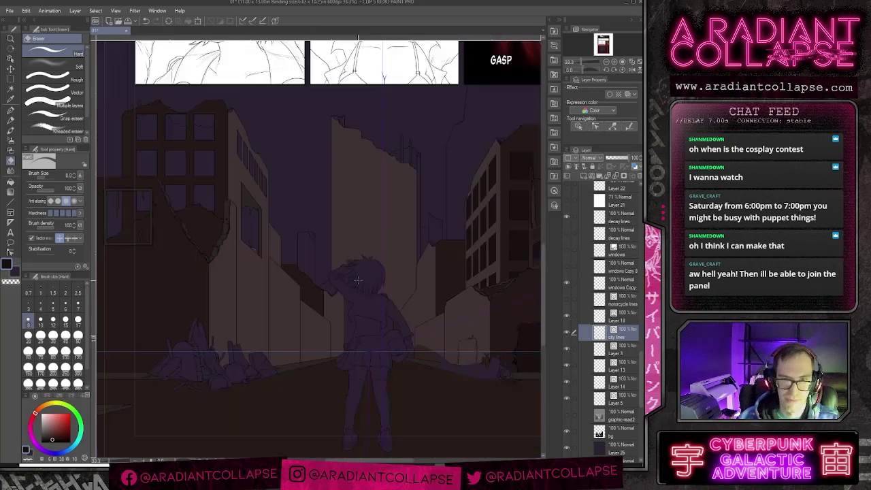
left_click_drag(336, 292, 402, 292)
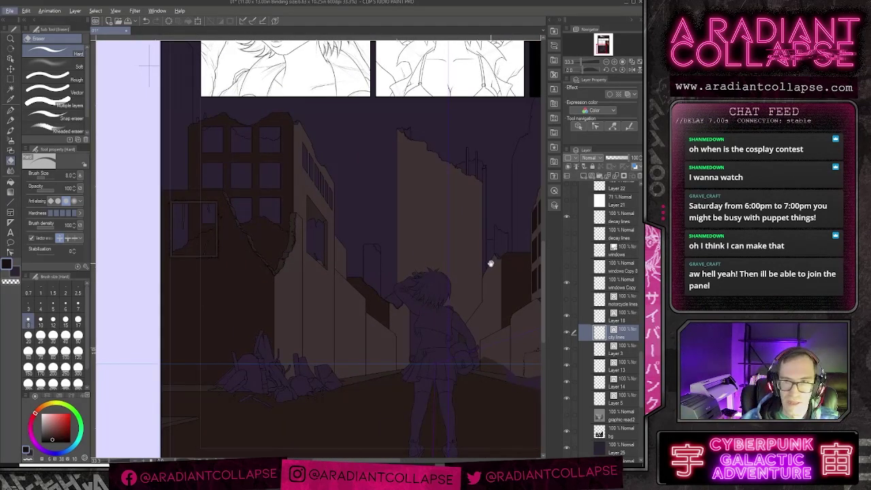
left_click_drag(491, 264, 452, 271)
left_click_drag(187, 237, 238, 259)
key("g")
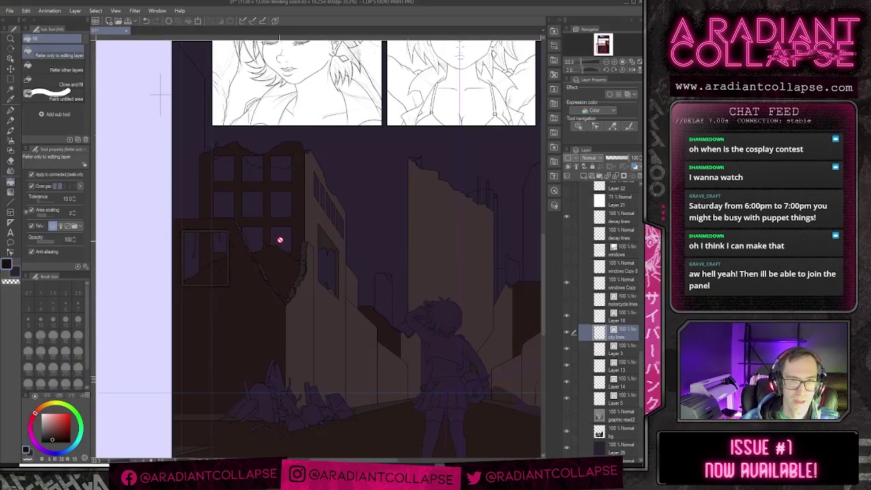
left_click(616, 430)
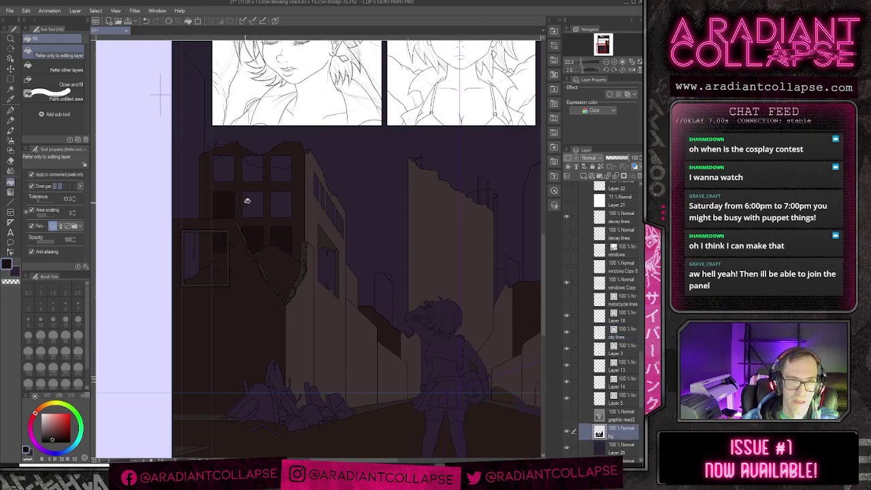
left_click(225, 171)
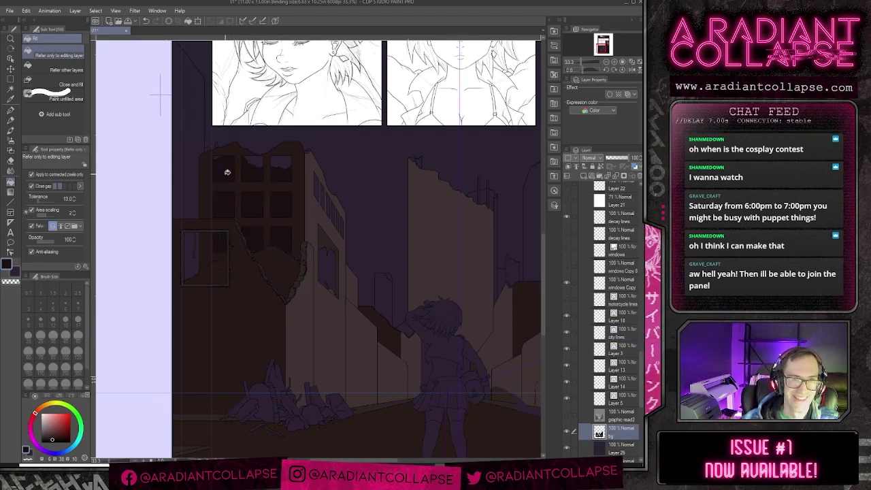
left_click_drag(318, 189, 334, 213)
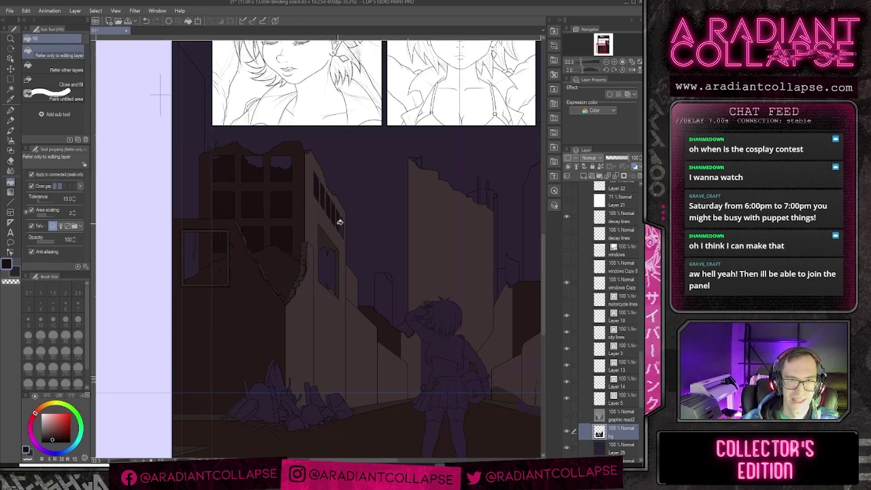
left_click(331, 260)
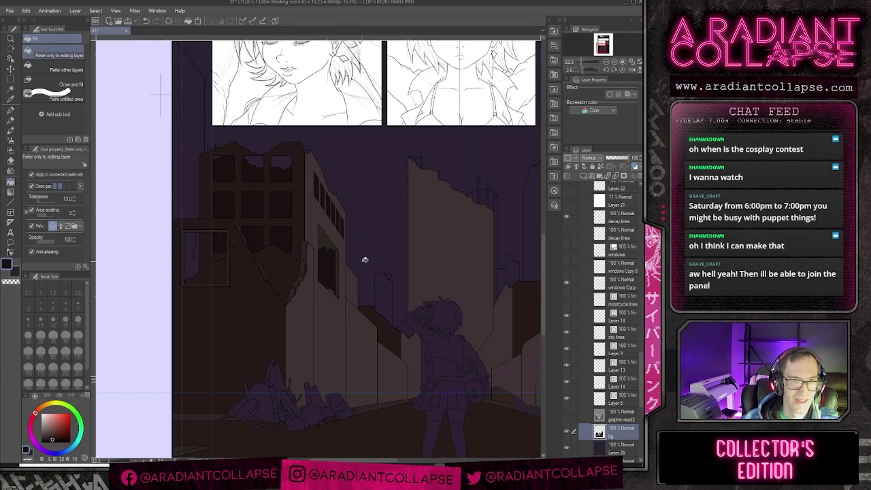
Step: Fill the tall building at the page's left edge with the lighter brown, including the part seen through the framed foreground window
left_click_drag(178, 227, 249, 249)
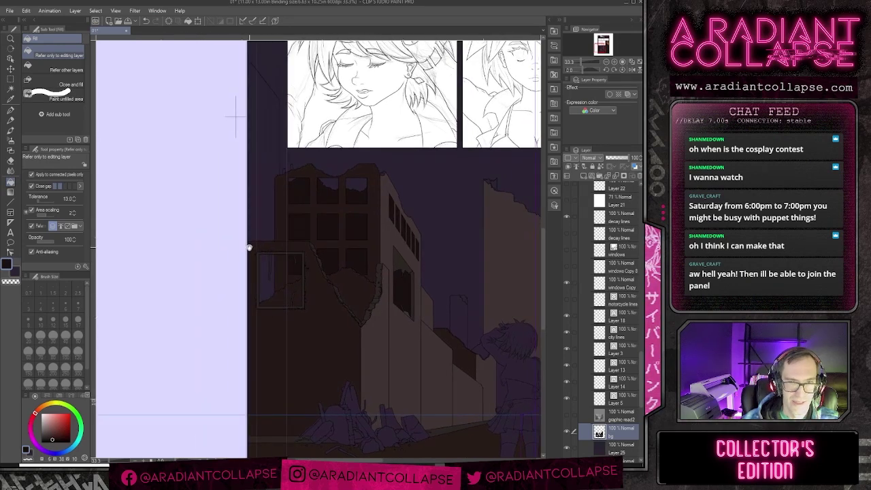
left_click_drag(319, 211, 328, 249)
left_click(265, 190)
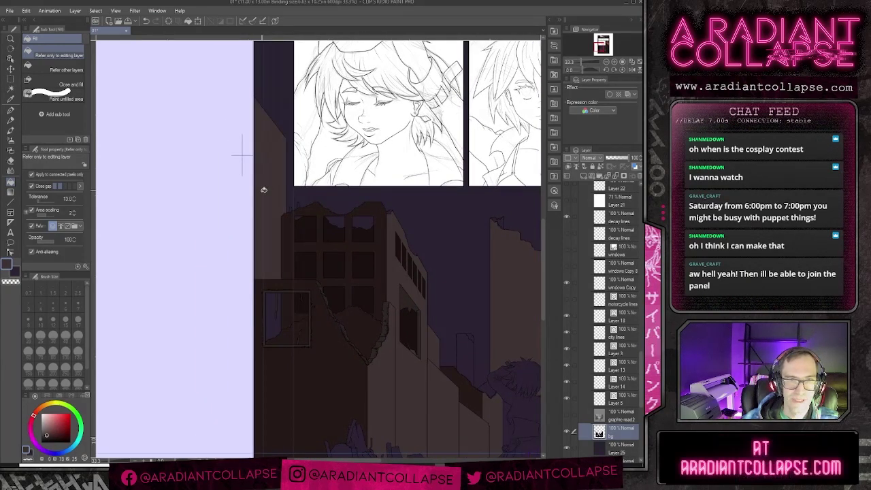
left_click(274, 311)
left_click_drag(378, 238, 371, 256)
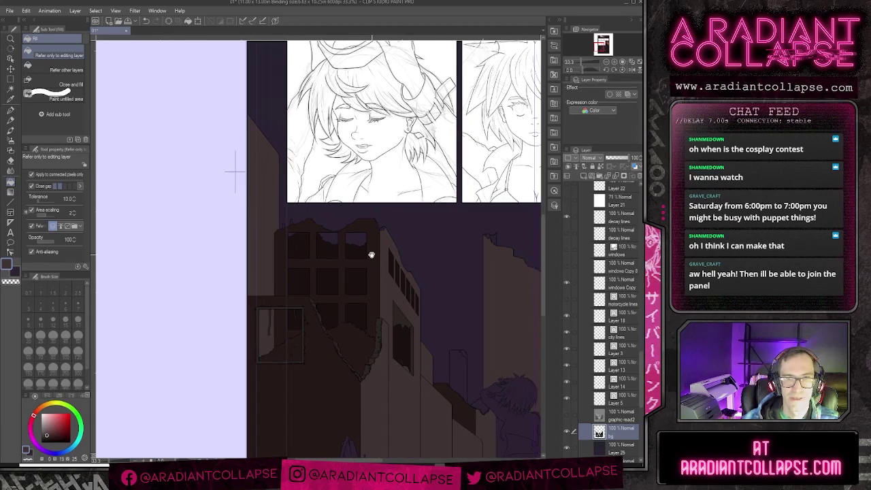
Step: On the bg layer, fill the protruding stubs and broken roof edges on top of the left-hand building with dark grey
scroll(314, 229, "up", 3)
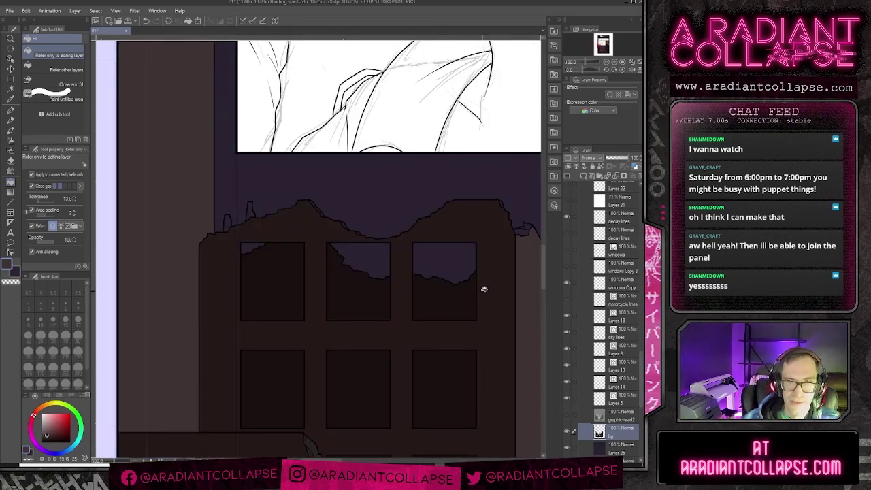
scroll(374, 334, "down", 3)
scroll(331, 341, "up", 3)
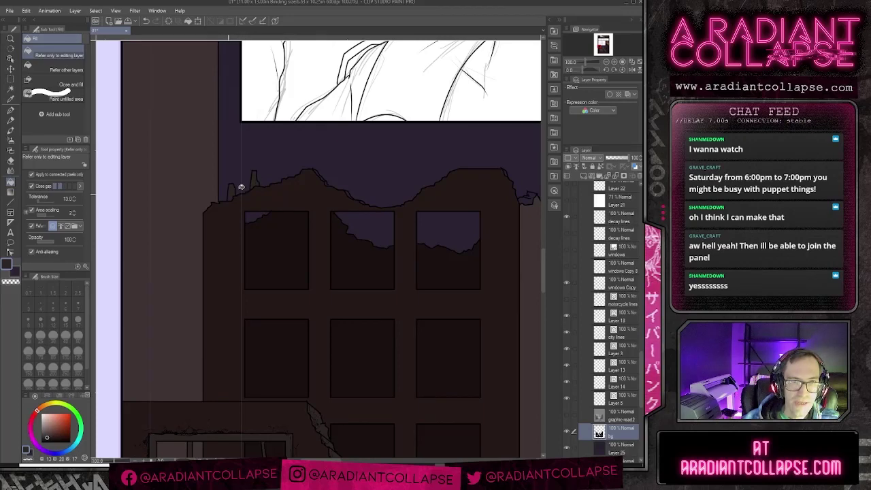
scroll(322, 175, "up", 2)
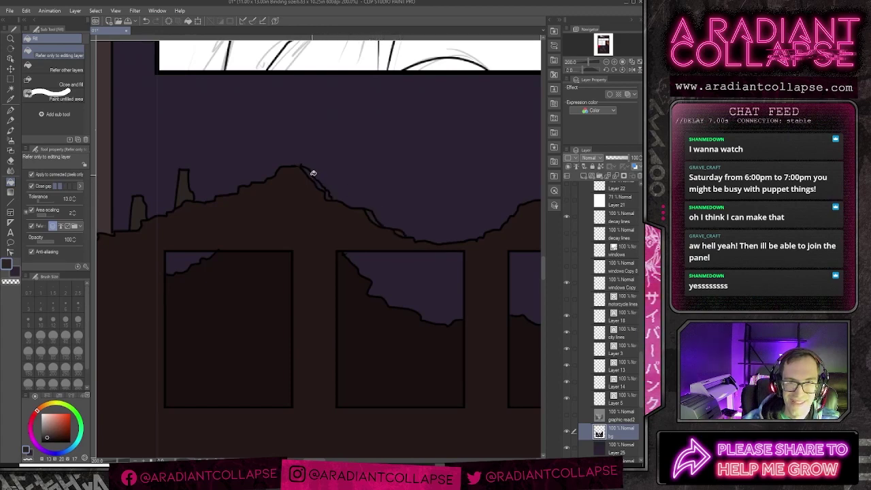
left_click_drag(390, 199, 178, 190)
left_click_drag(455, 186, 281, 190)
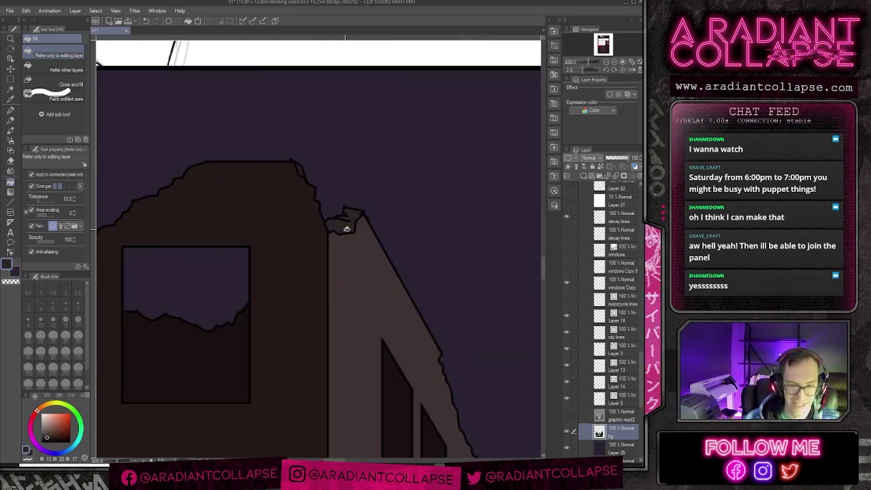
Step: Fill the broken end of the low wall beside the girl's raised arm with the darker brown sampled from that wall
scroll(347, 233, "down", 3)
left_click_drag(460, 365, 395, 228)
left_click_drag(418, 322, 383, 239)
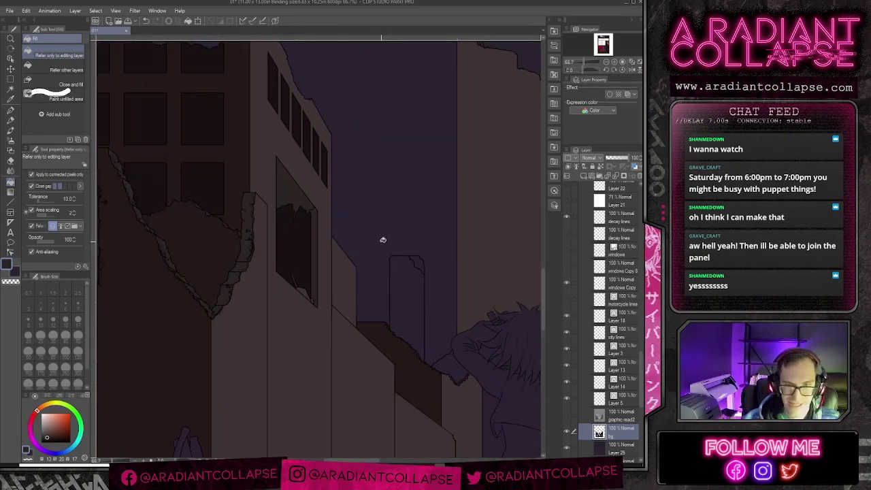
scroll(381, 245, "down", 3)
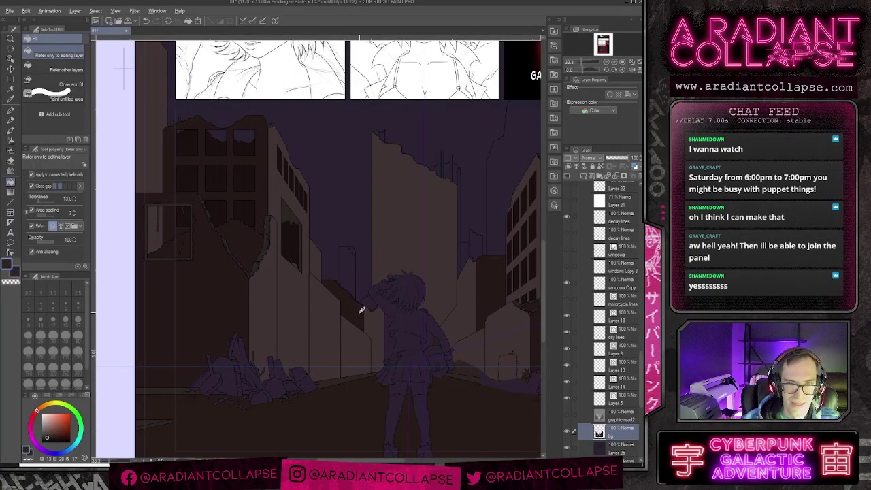
left_click(360, 312, "alt")
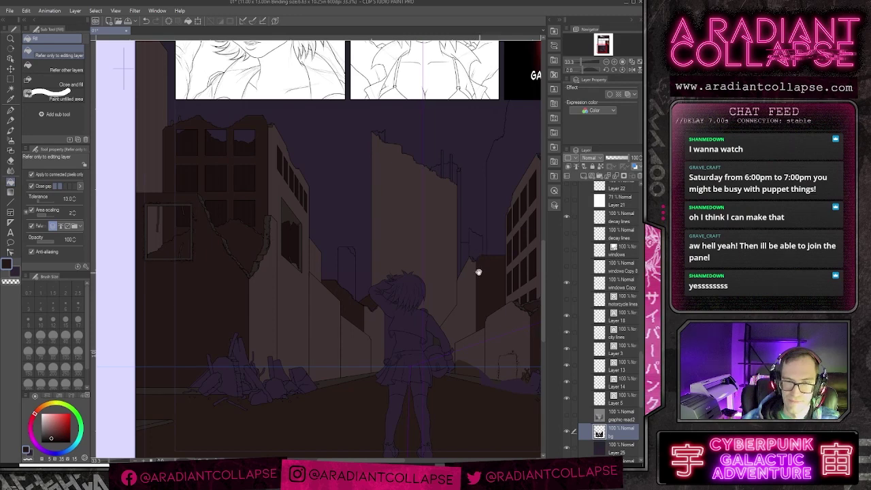
left_click_drag(486, 225, 423, 264)
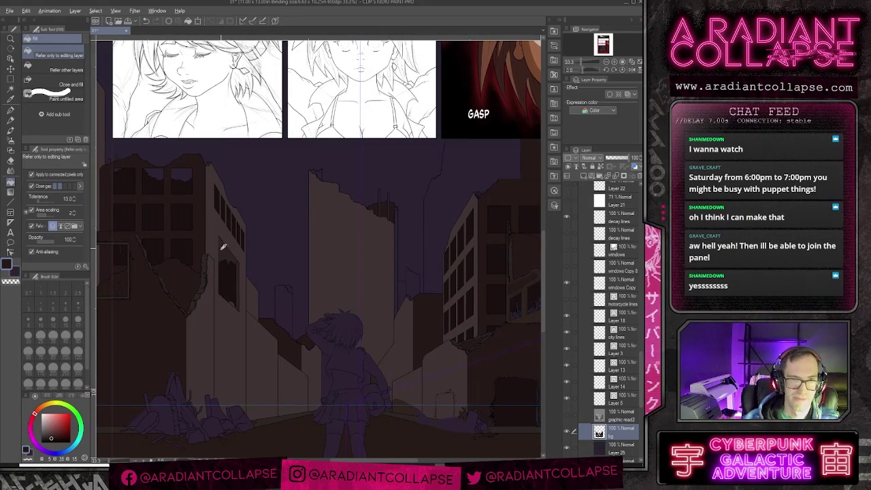
Step: Fill the protruding rods and small broken corner on top of the central tower with dark grey
scroll(316, 226, "up", 2)
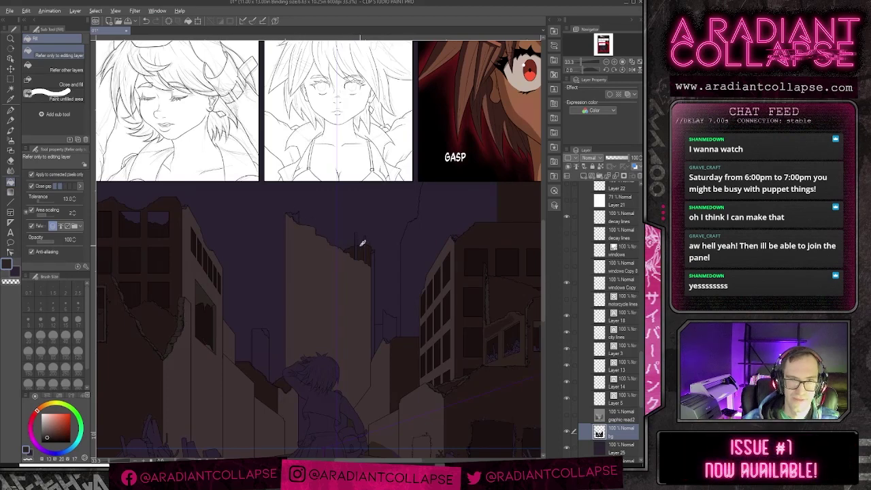
key("alt")
scroll(359, 238, "up", 2)
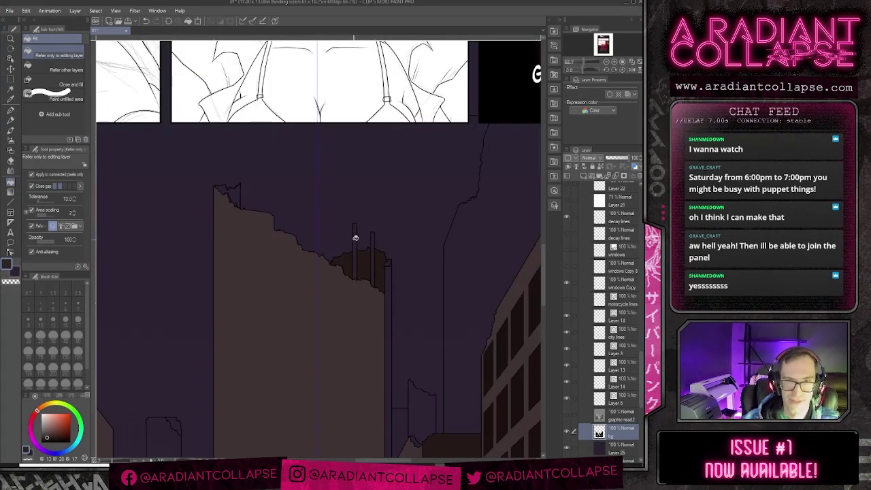
key("alt")
left_click(390, 262)
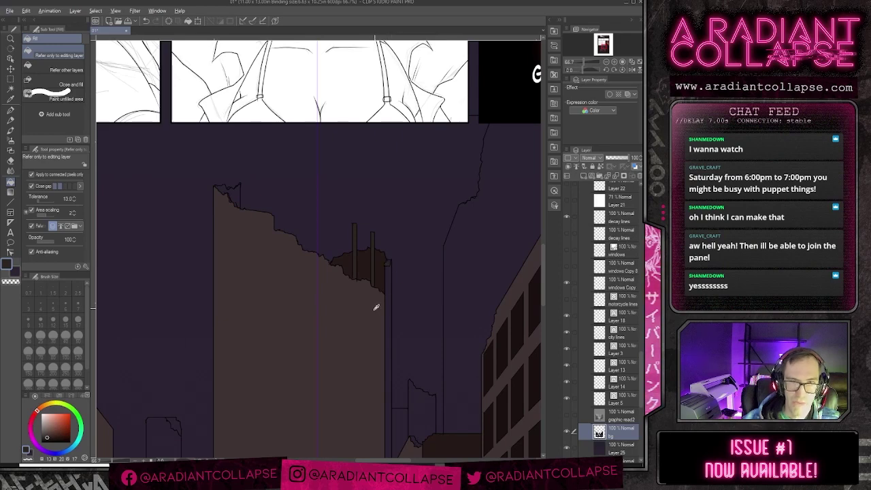
Step: Fill the central tower's narrow side strip with the darker brown sampled from the low building next to it
left_click(458, 446, "alt")
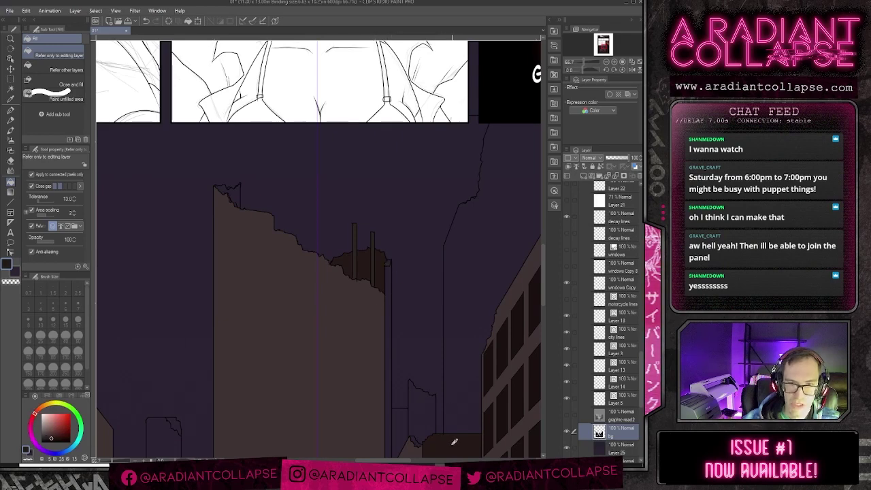
left_click(391, 407)
scroll(389, 407, "down", 3)
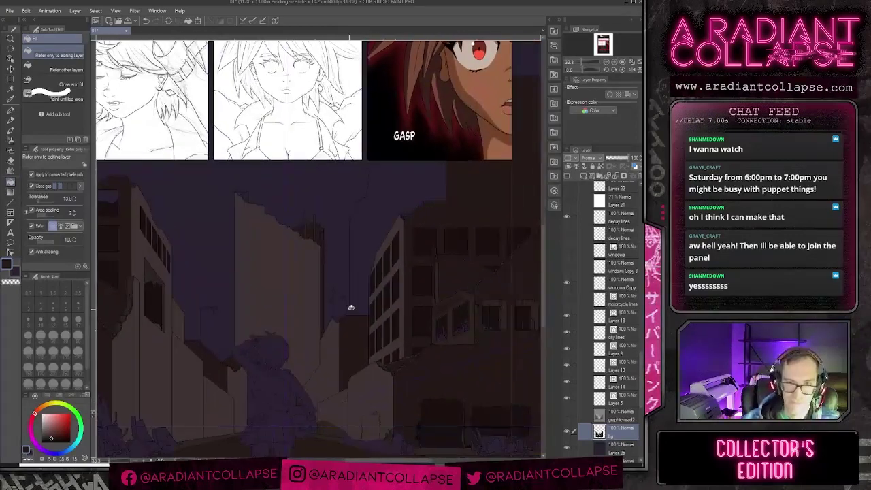
left_click_drag(417, 392, 400, 247)
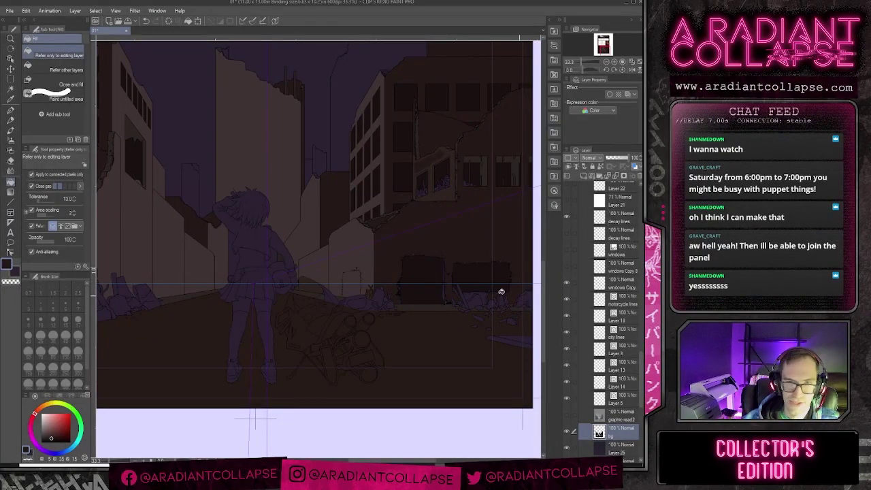
left_click_drag(252, 237, 369, 316)
left_click_drag(336, 287, 321, 321)
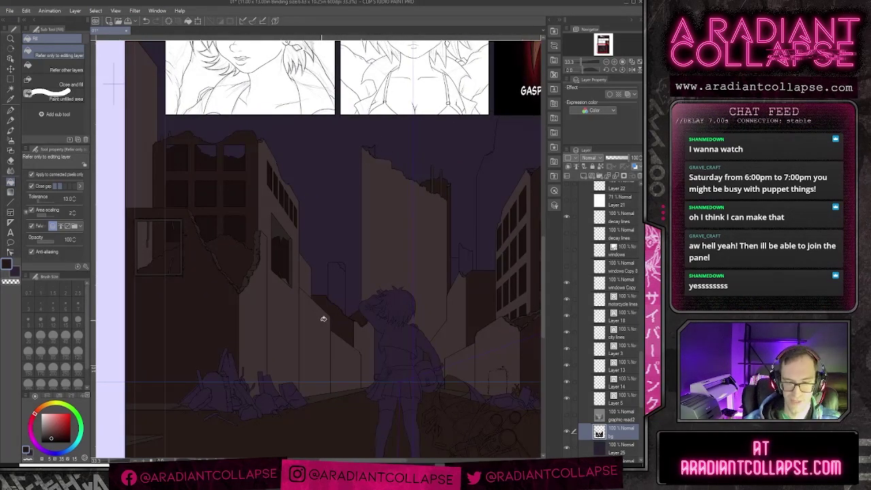
Step: Fill the gap between the girl's raised arm and hair with the lighter brown, and try filling the gap beside her lowered arm
scroll(420, 320, "up", 2)
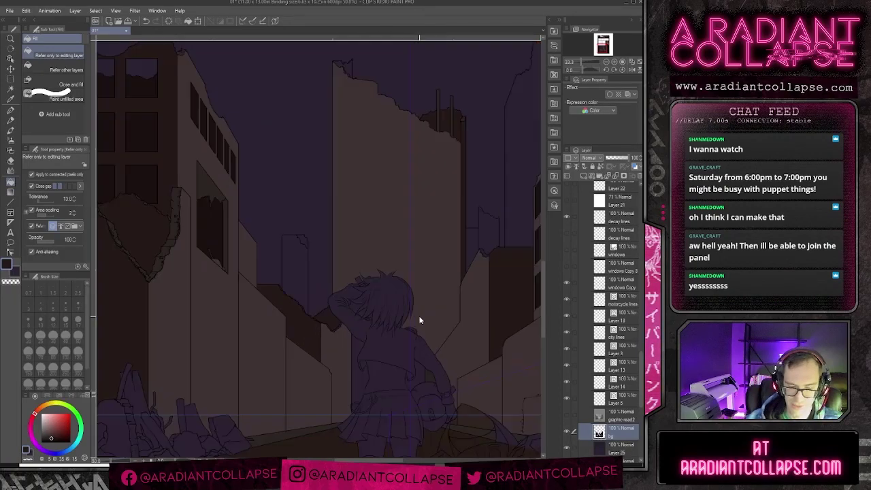
left_click_drag(392, 317, 429, 193)
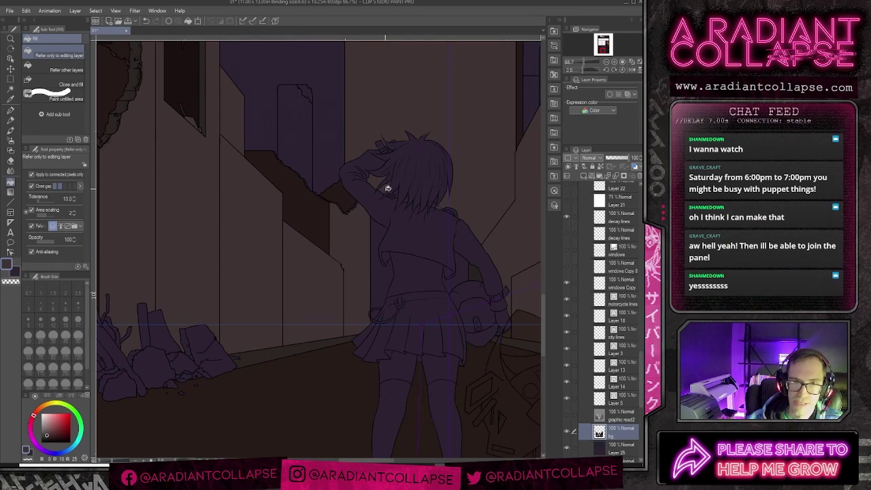
left_click(380, 237)
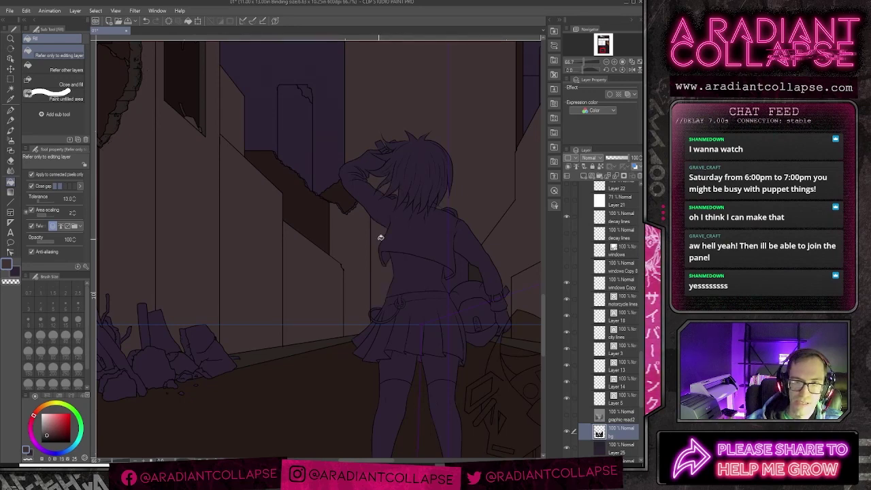
left_click(461, 274)
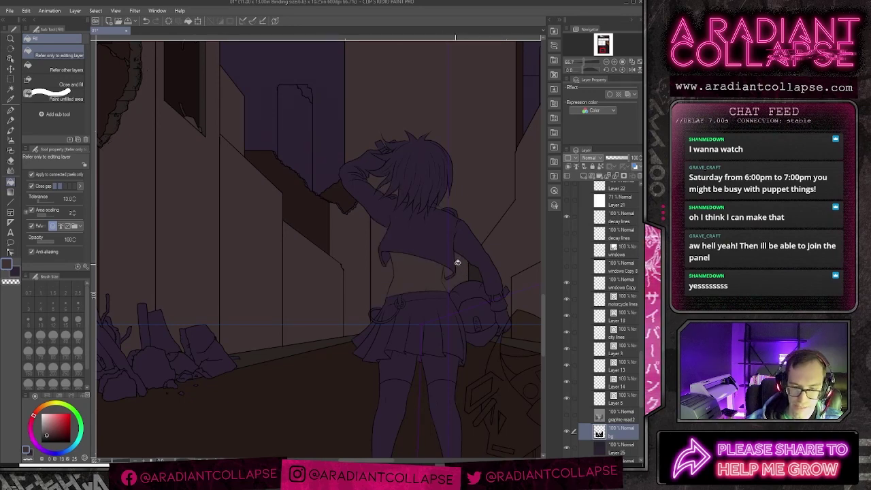
scroll(457, 262, "up", 3)
left_click(455, 261)
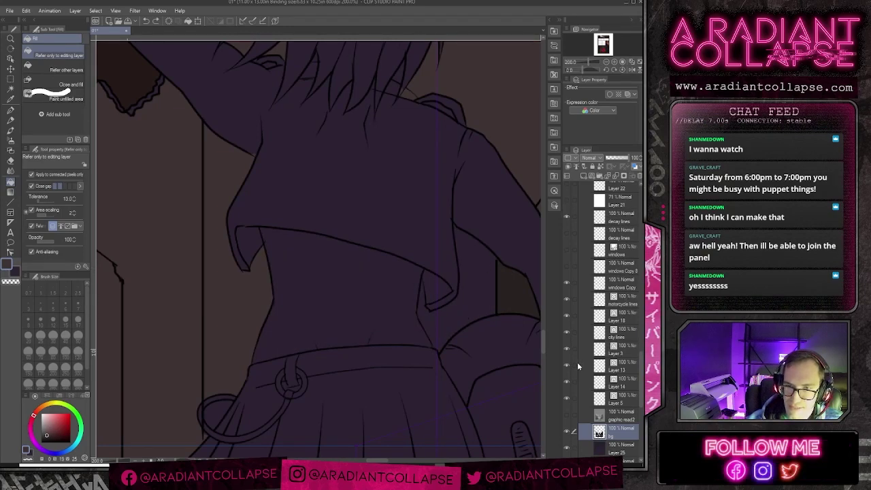
Step: Make Layer 13 active and close the gap in the girl's waist outline with the black G-pen at size 2.5
left_click(567, 368)
left_click(567, 368)
left_click(600, 366)
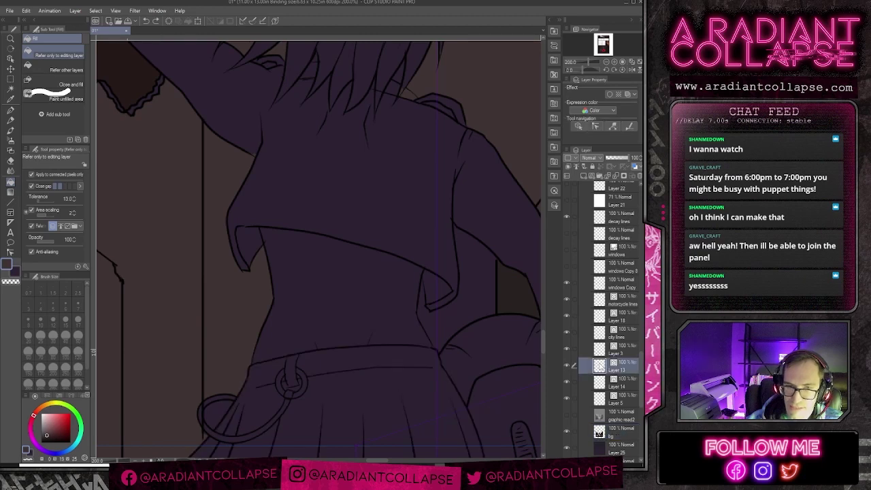
left_click(40, 443)
key("p")
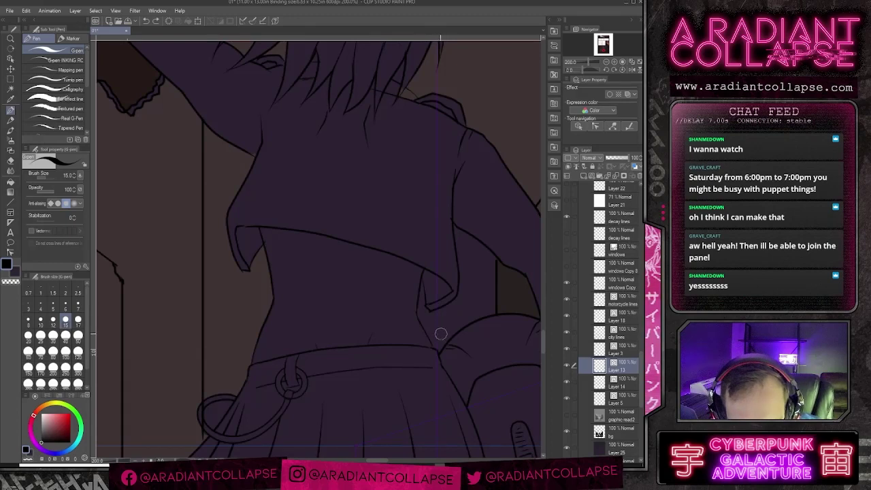
key("bracketright")
key("bracketright")
key("bracketleft")
key("bracketleft")
key("bracketleft")
key("bracketleft")
key("bracketleft")
key("bracketleft")
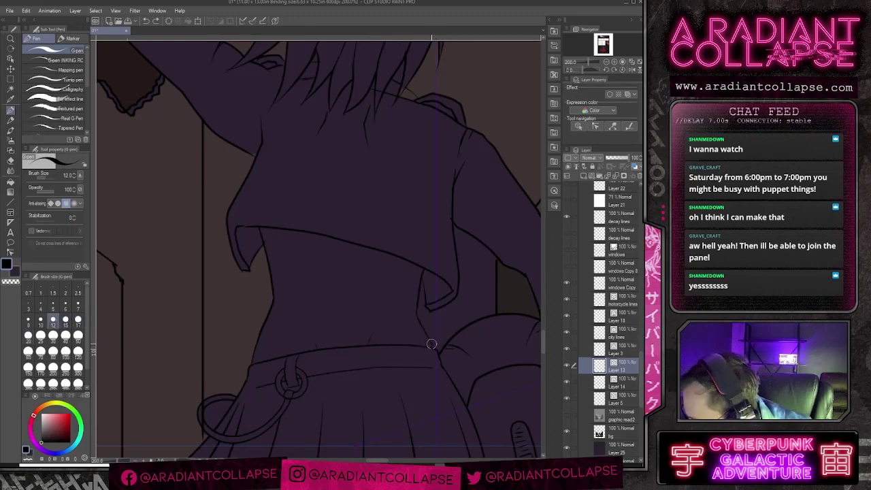
key("bracketleft")
key("bracketleft")
key("bracketleft")
key("bracketleft")
key("bracketleft")
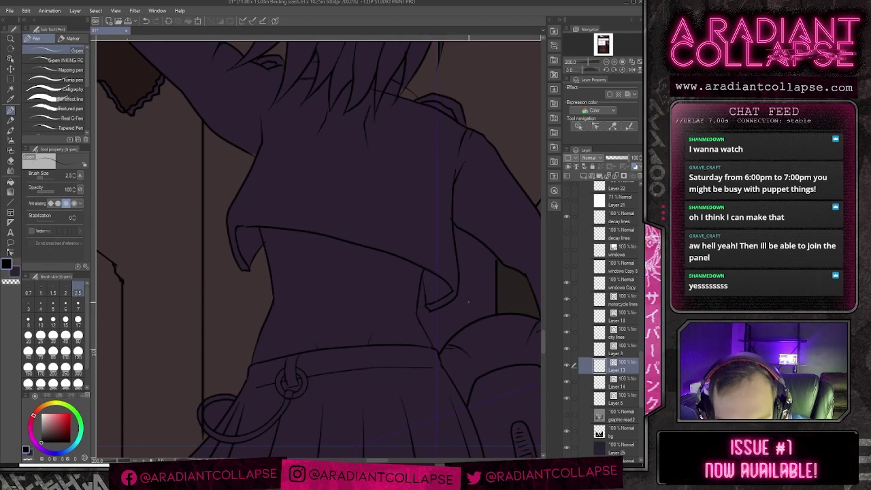
Step: Try filling the gap between the girl's waist and lowered arm with the lighter brown on the bg layer, then undo it
left_click(232, 310, "alt")
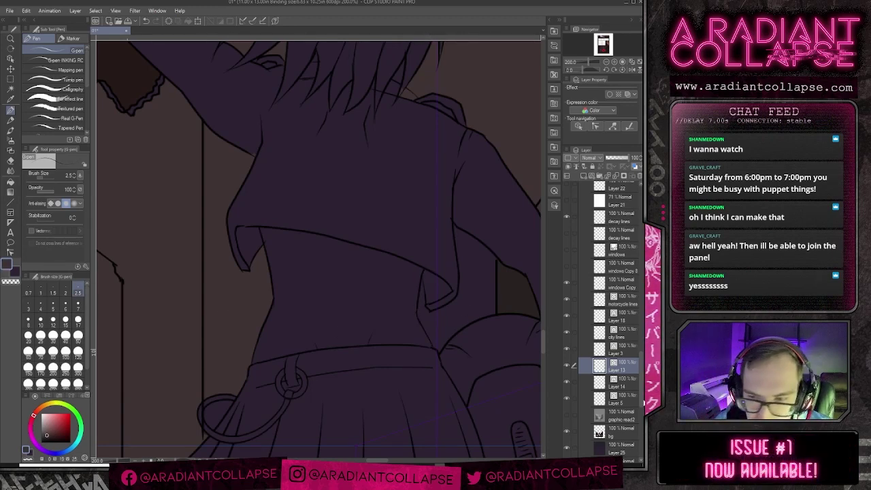
left_click(621, 430)
key("g")
left_click(440, 318)
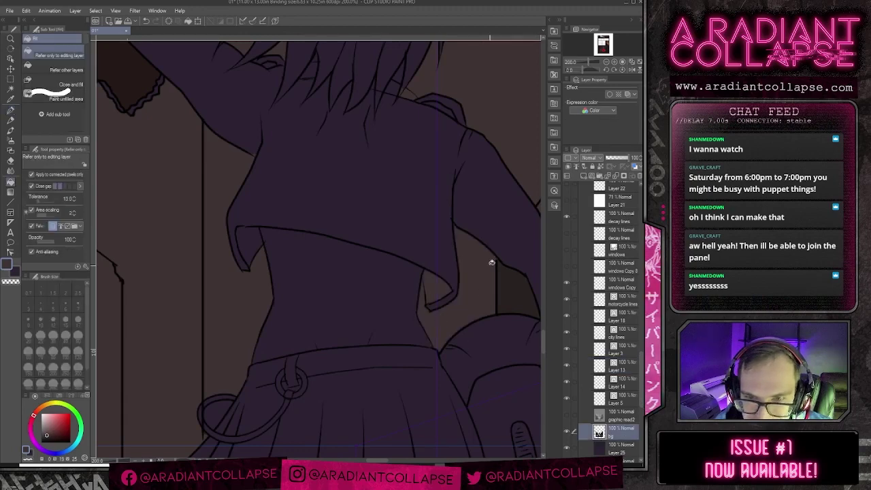
scroll(492, 260, "down", 3)
scroll(490, 263, "up", 5)
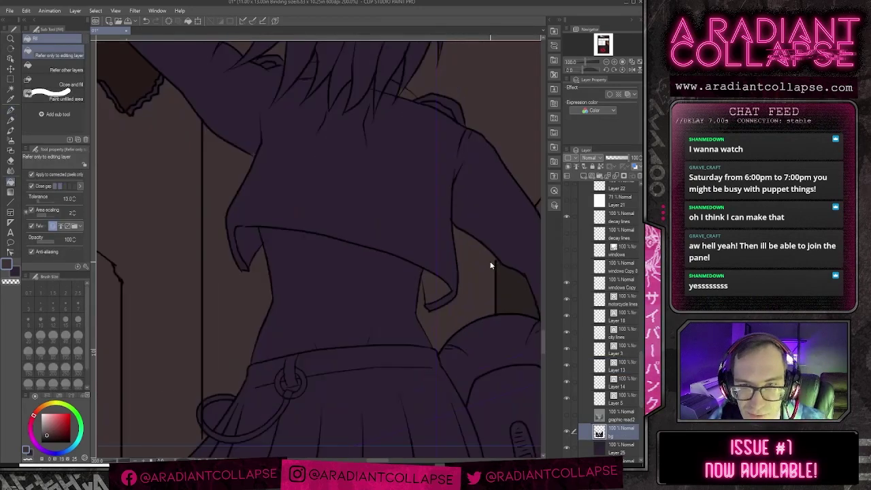
key("ctrl+z")
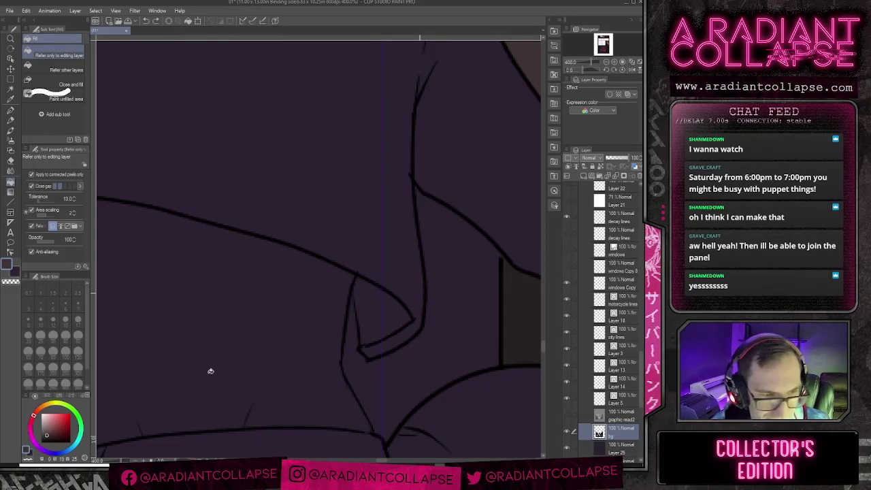
Step: On Layer 14, close the gap in the thin line at the jacket's folded hem with the black G-pen at size 2
left_click(25, 451)
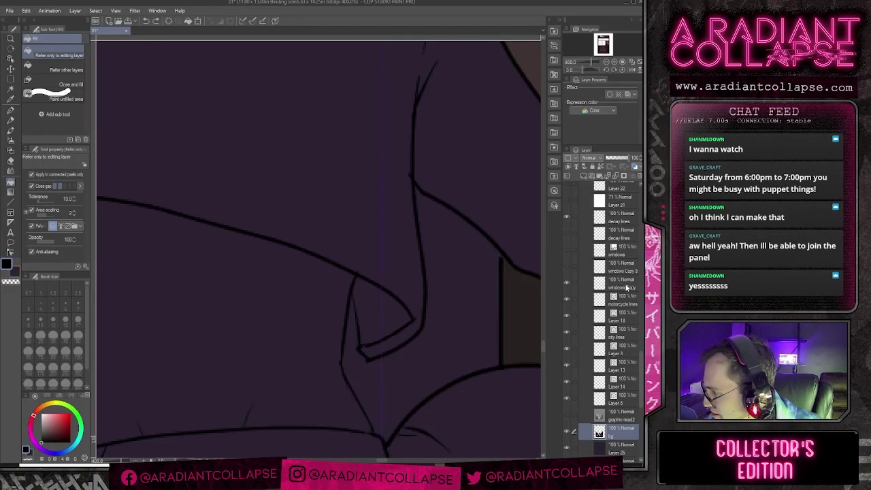
left_click(611, 385)
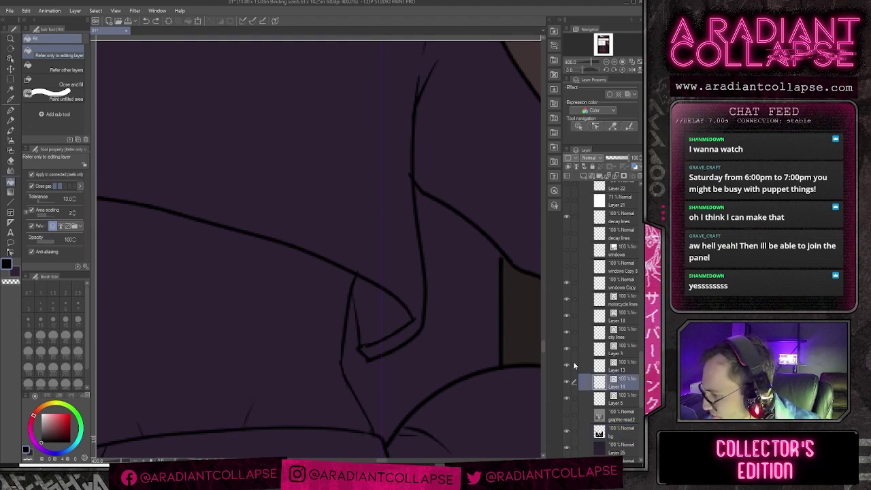
key("p")
key("bracketleft")
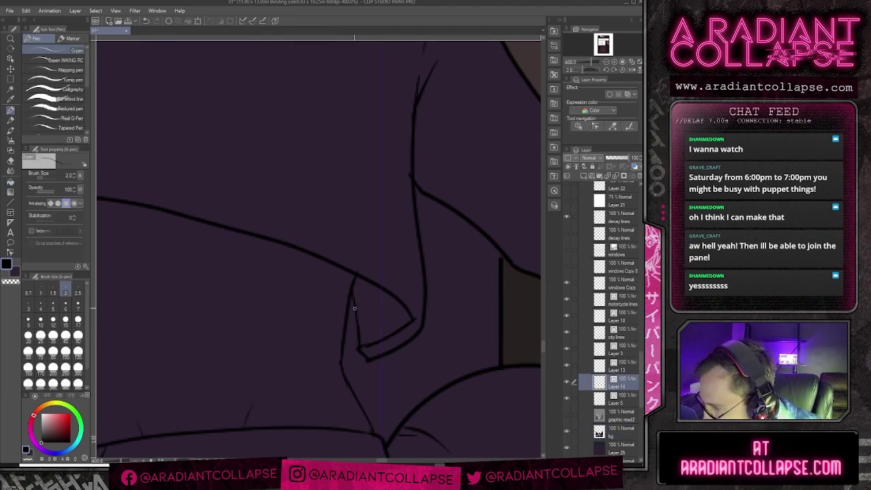
scroll(225, 318, "down", 3)
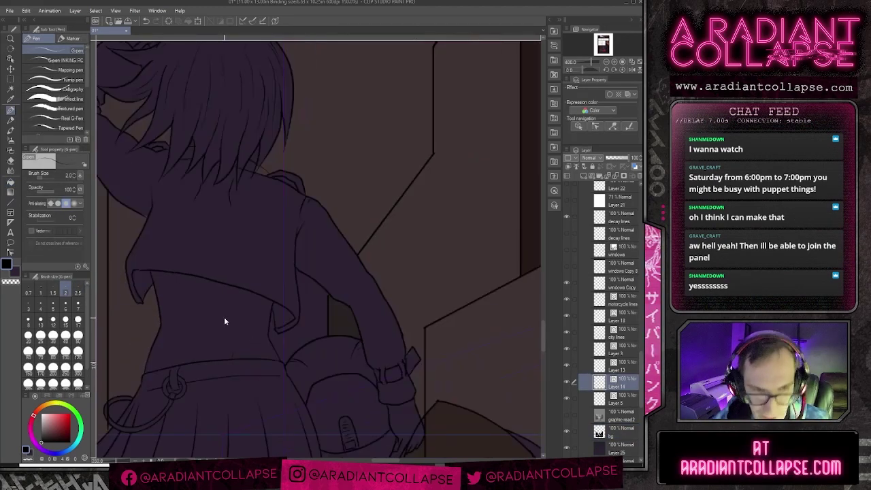
Step: Fill the gap between the character's torso and arm on the bg layer with the wall colour sampled beside her waist
left_click(145, 332, "alt")
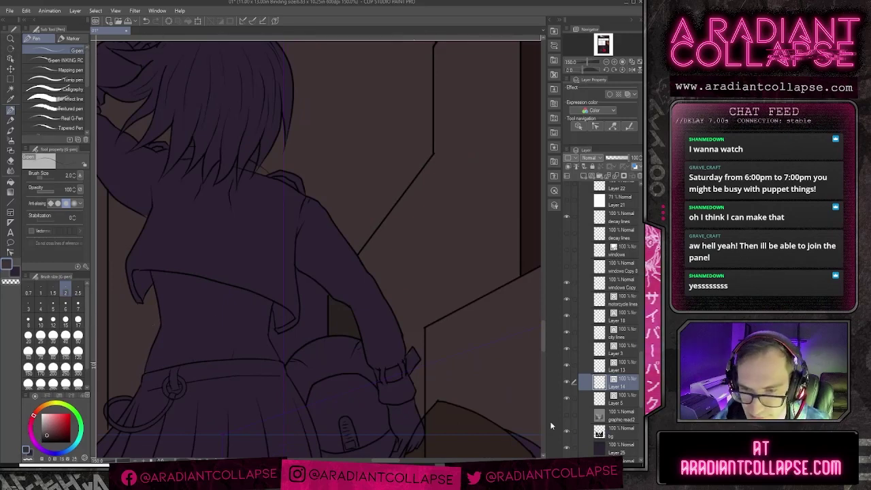
left_click(599, 431)
key("g")
left_click(313, 320)
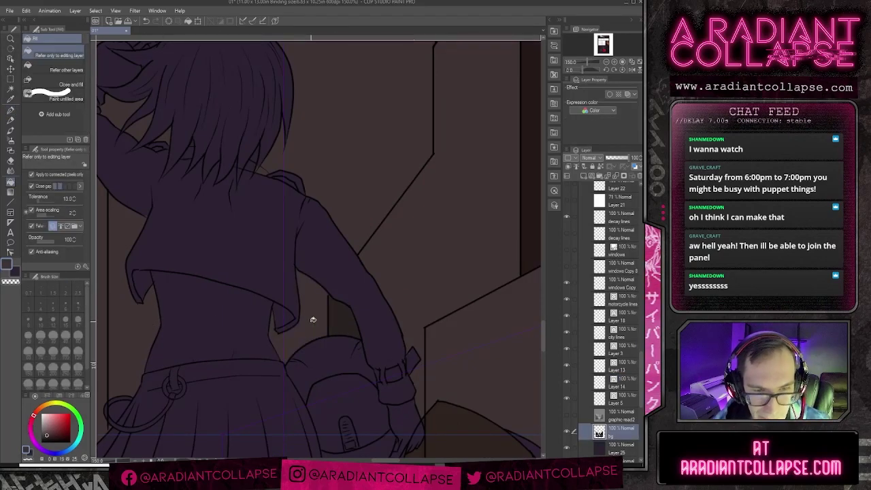
Step: Fill the uncoloured purple patch behind the rubble below the wide wall opening with the surrounding dark brown wall colour
scroll(313, 320, "down", 3)
scroll(310, 320, "up", 3)
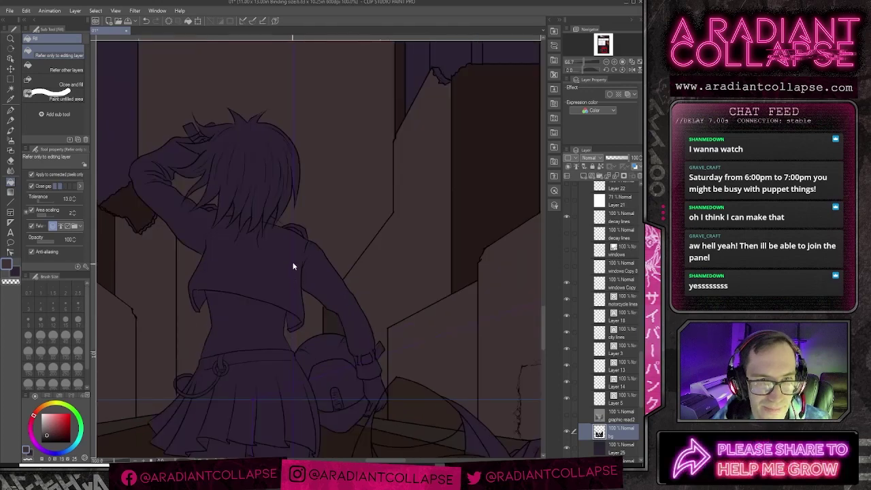
scroll(281, 191, "down", 3)
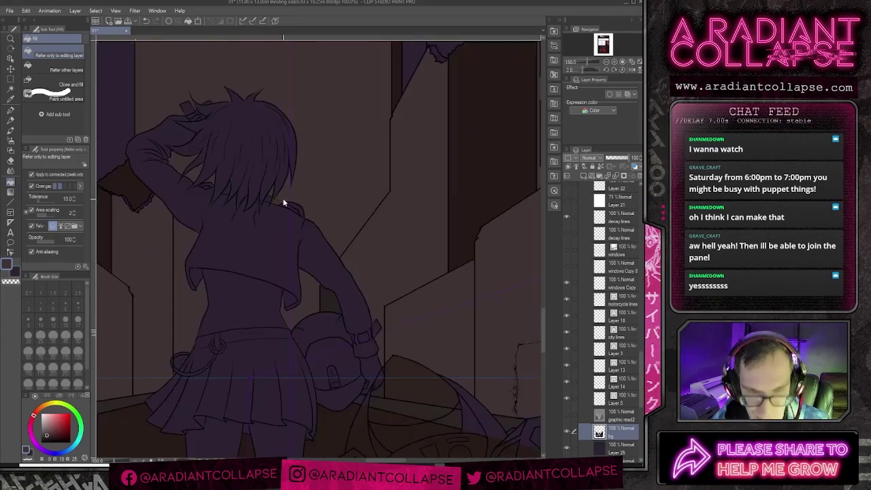
scroll(310, 198, "up", 3)
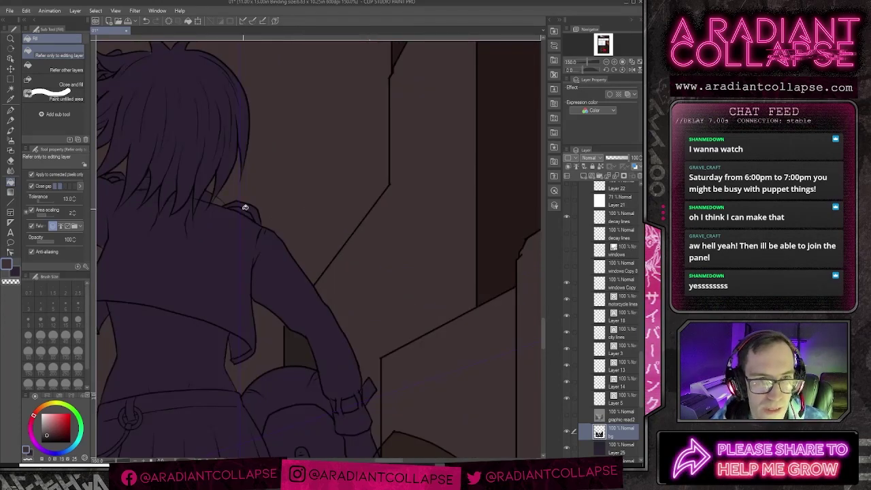
scroll(279, 215, "down", 4)
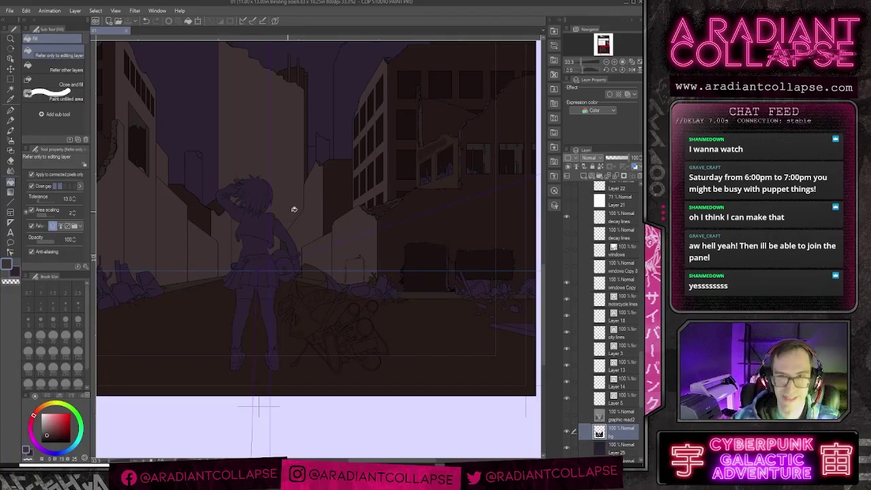
scroll(415, 213, "up", 2)
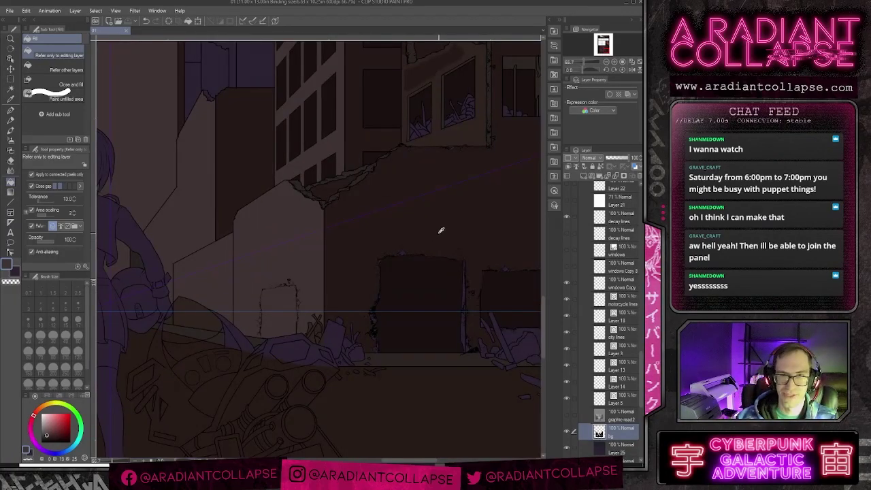
scroll(449, 231, "up", 2)
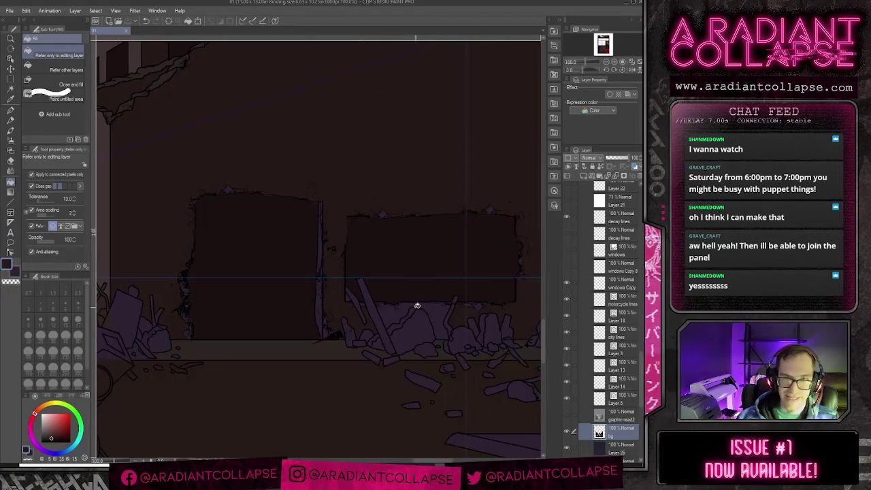
left_click(393, 313)
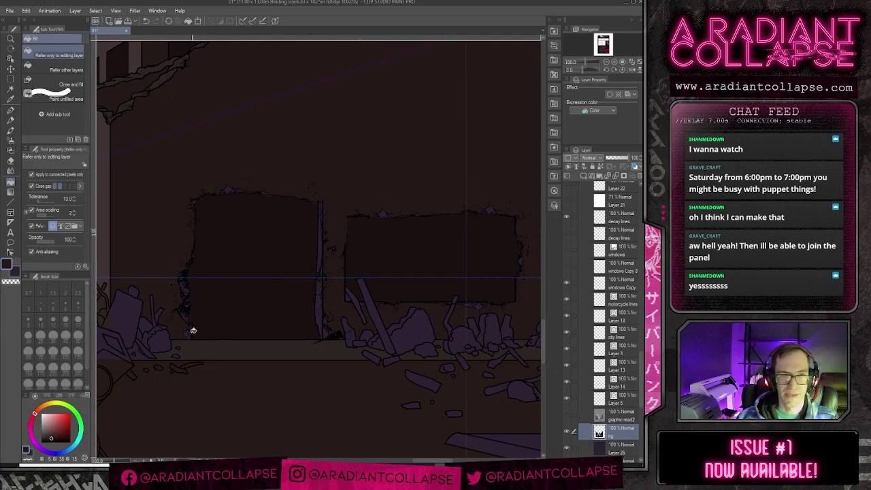
Step: Fill the doorway's broken edge strip with the sampled grey-brown sidewalk colour and paint the chip above it with the G-pen at size 10
left_click_drag(187, 329, 201, 326)
left_click(221, 343, "alt")
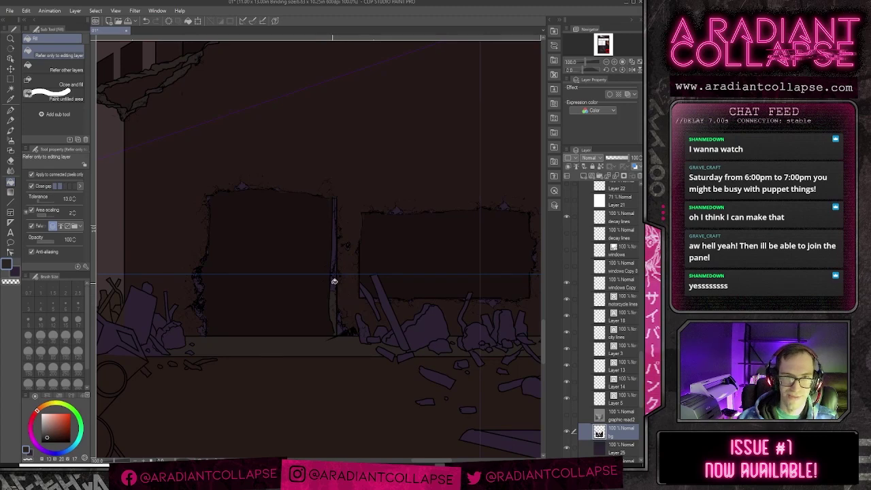
key("p")
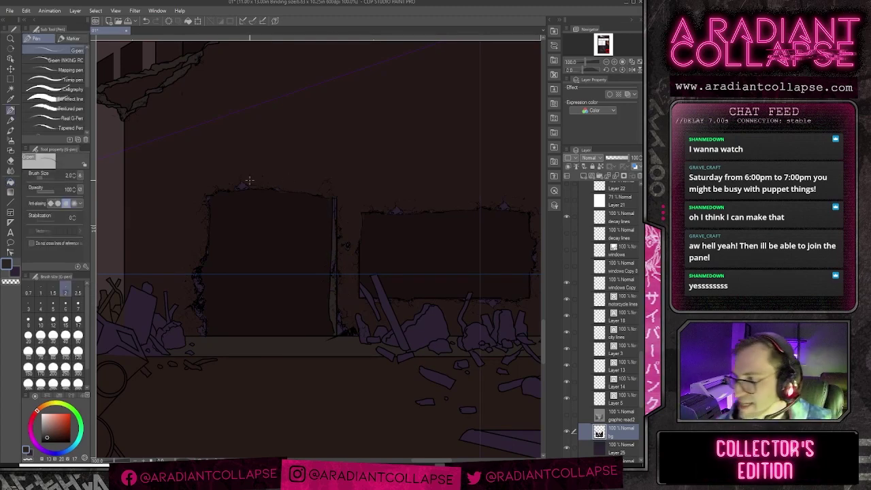
key("bracketright")
key("bracketright")
key("bracketright")
key("bracketright")
key("bracketright")
key("bracketright")
key("bracketright")
key("bracketright")
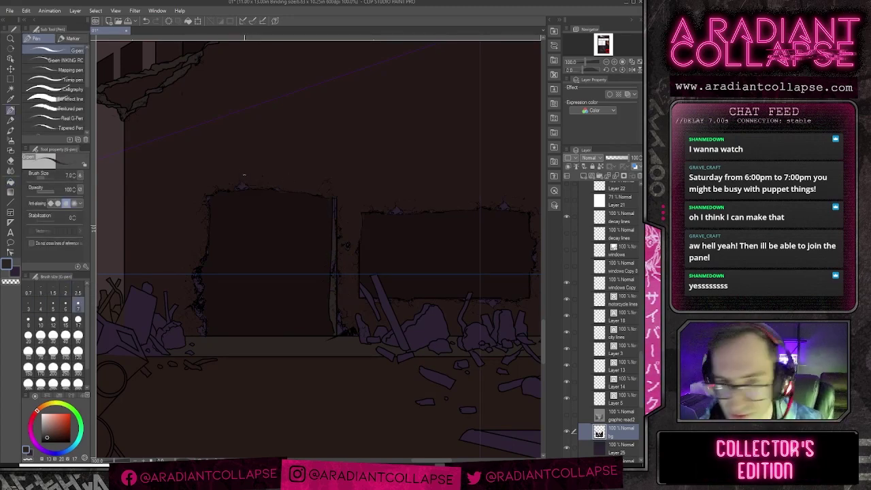
key("bracketright")
key("bracketright")
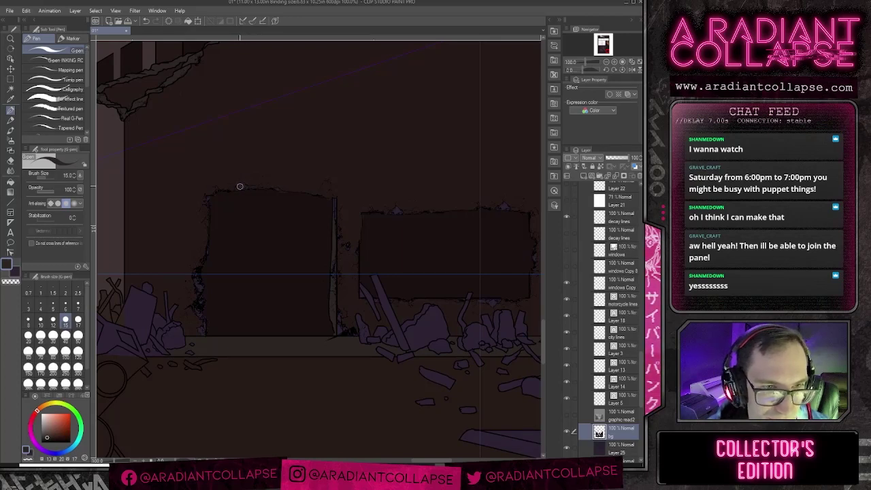
key("bracketleft")
key("bracketleft")
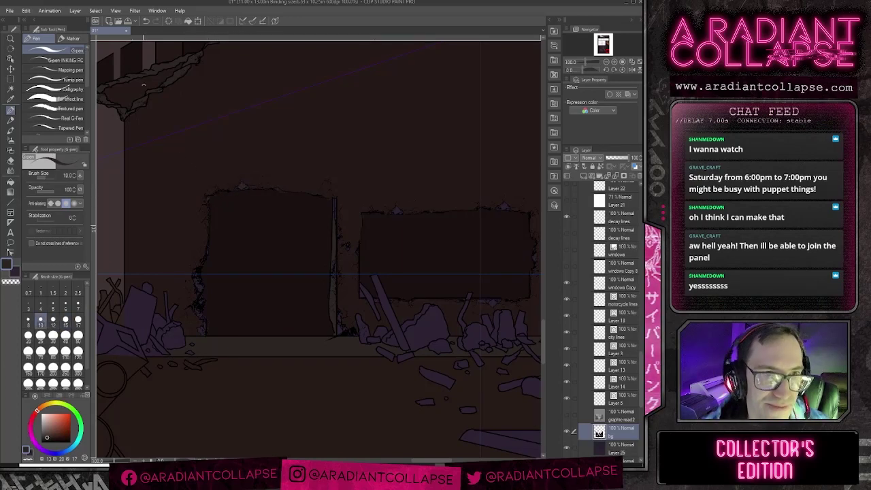
Step: Paint the doorway's crumbled left edge and the first chip above the wide opening grey-brown, varying the G-pen between sizes 8 and 12
key("bracketright")
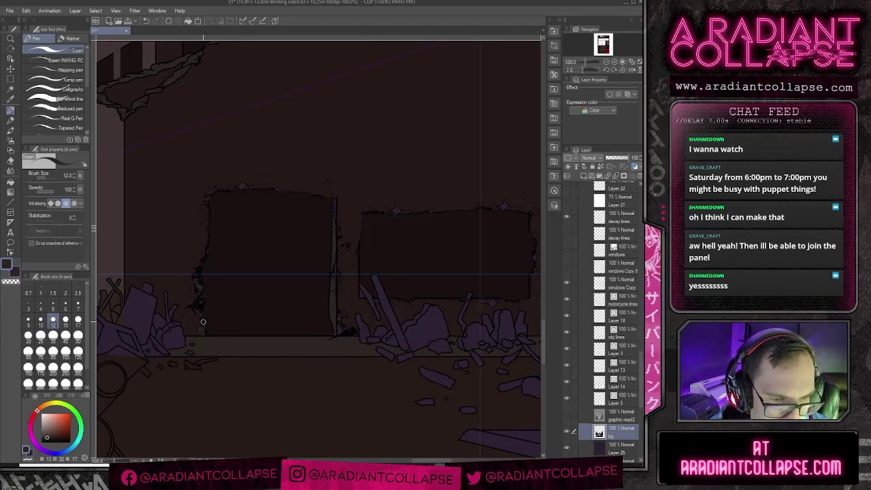
key("bracketleft")
key("bracketleft")
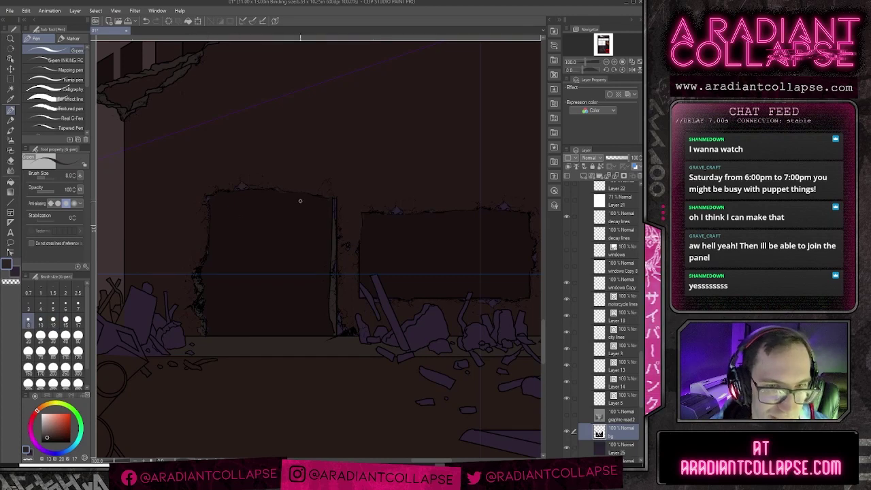
key("bracketright")
key("bracketright")
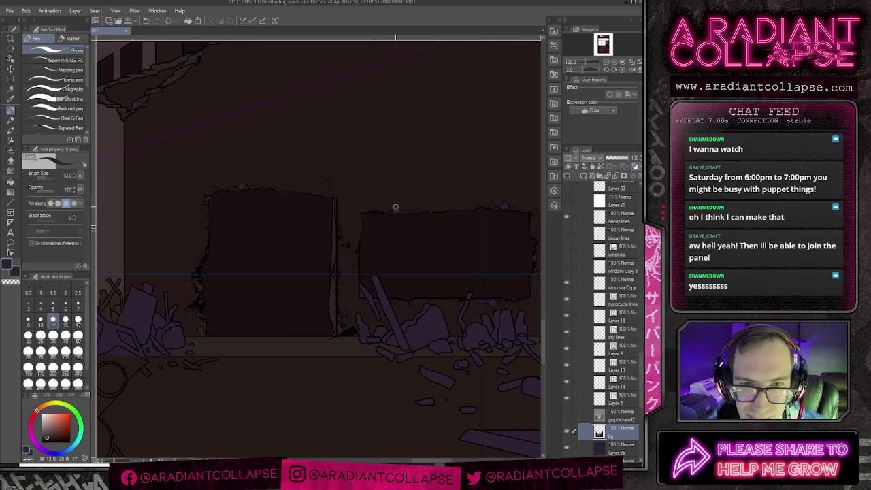
Step: Fill the gap beside the leaning beam with wall brown and paint the wide opening's remaining chips grey-brown with the size 12 G-pen
key("g")
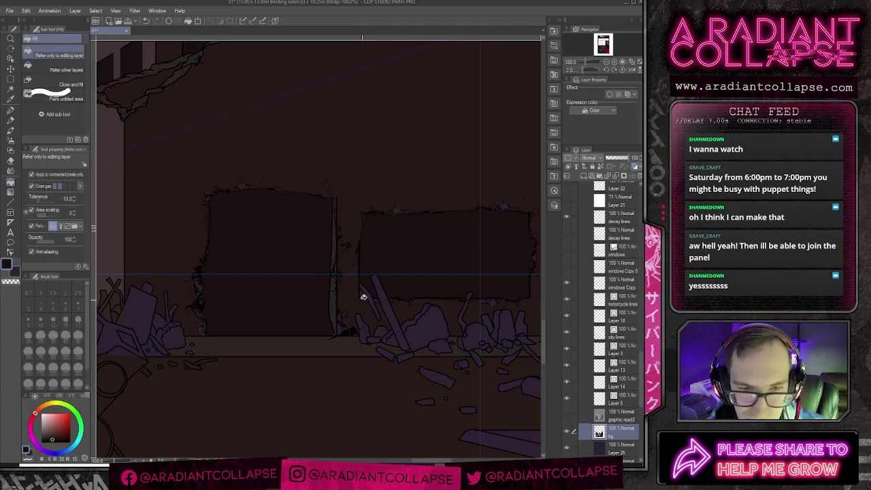
left_click(397, 215, "alt")
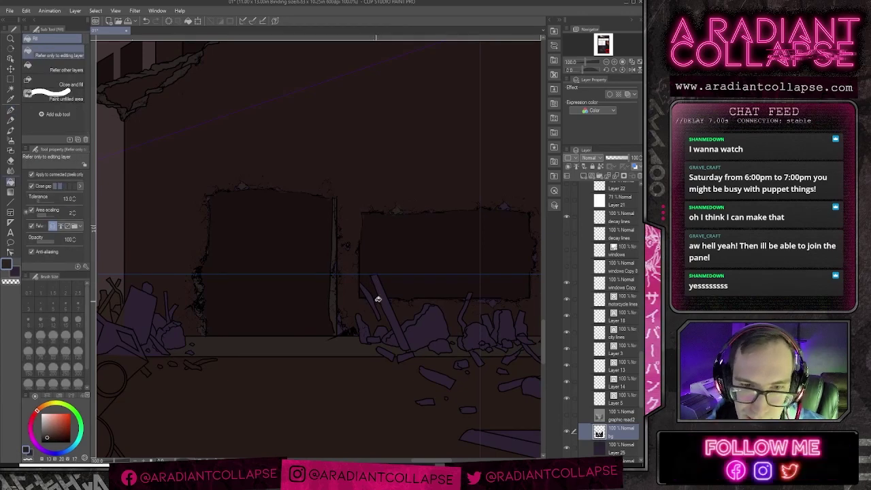
key("p")
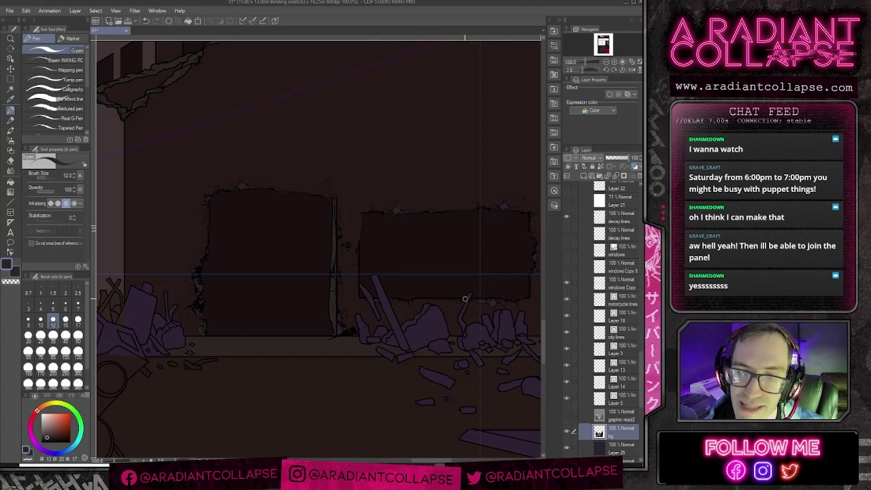
left_click_drag(528, 267, 440, 274)
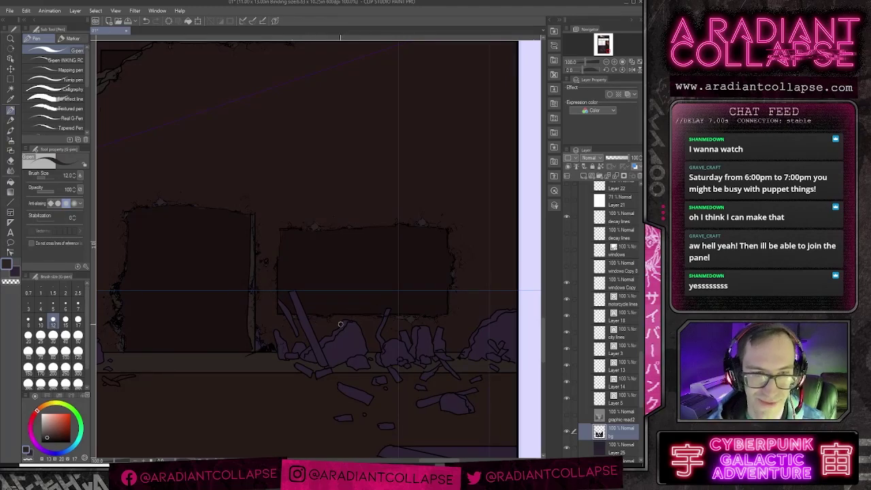
Step: Touch up the crumbled spots at the base of the doorway with the sampled dark brown wall colour, using the G-pen at size 12
scroll(348, 324, "down", 2)
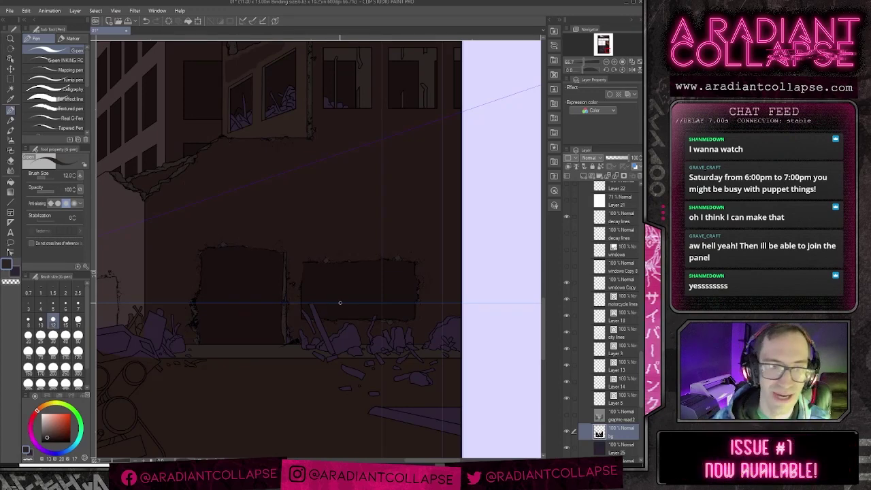
scroll(341, 303, "up", 2)
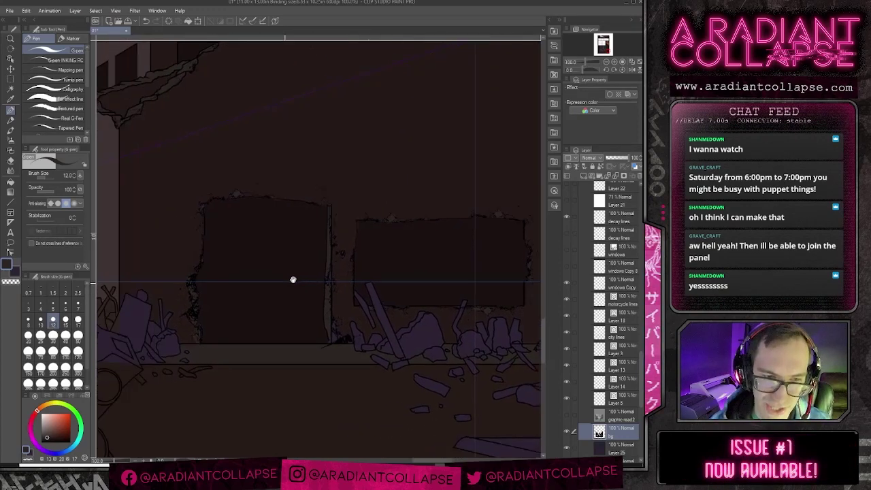
key("g")
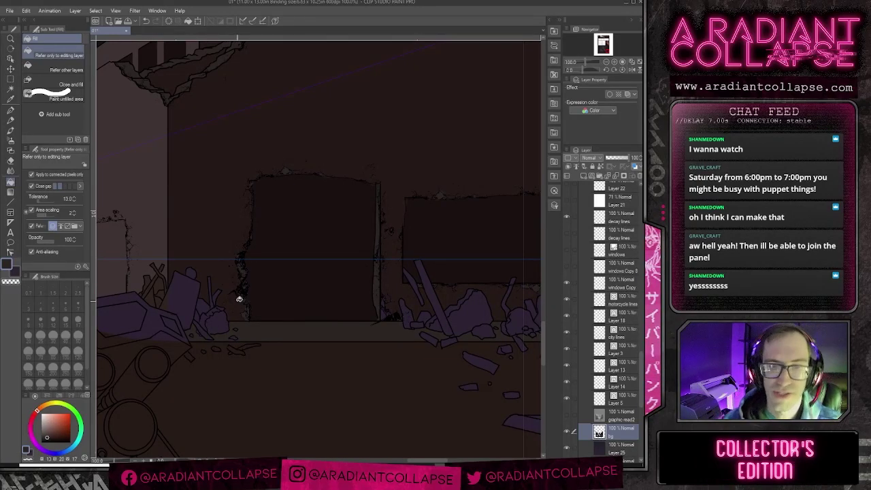
left_click(399, 284, "alt")
key("p")
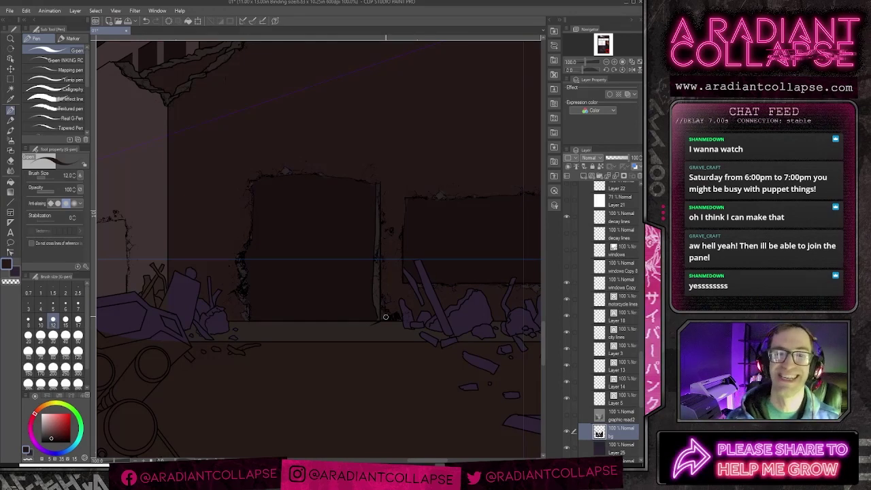
Step: Create a new layer named "fire glow" directly above the bg layer
scroll(385, 316, "down", 3)
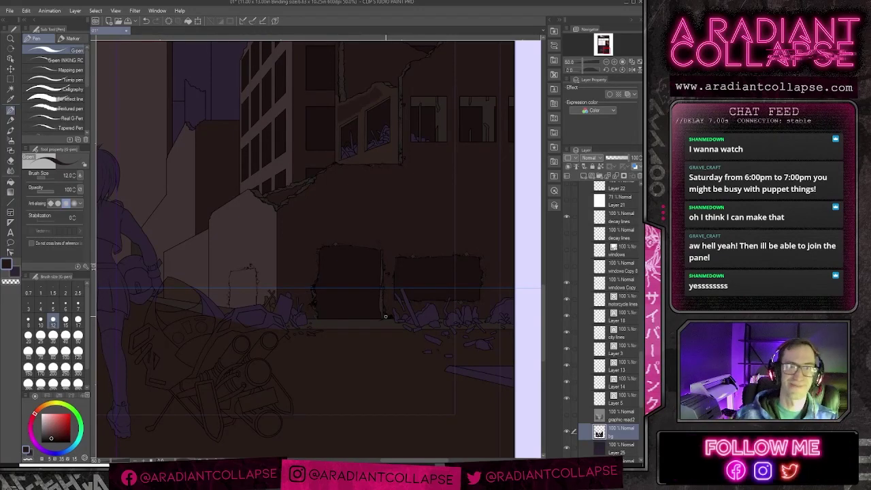
scroll(337, 243, "down", 2)
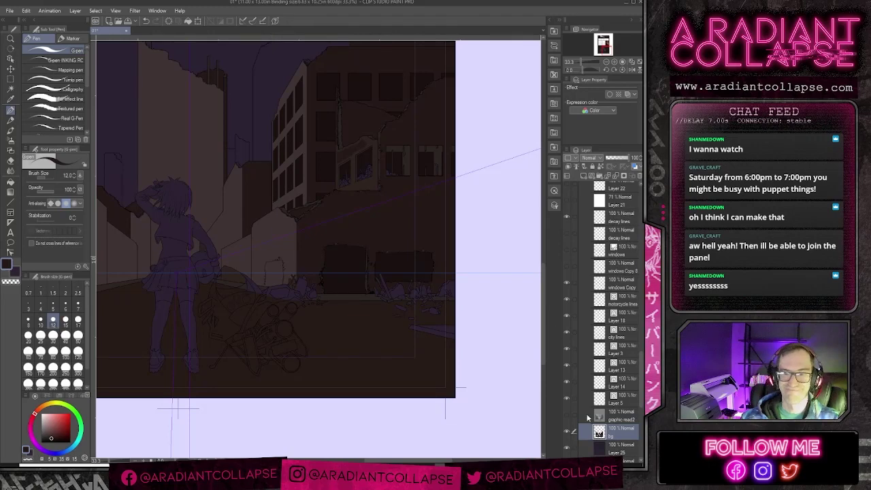
scroll(486, 343, "down", 2)
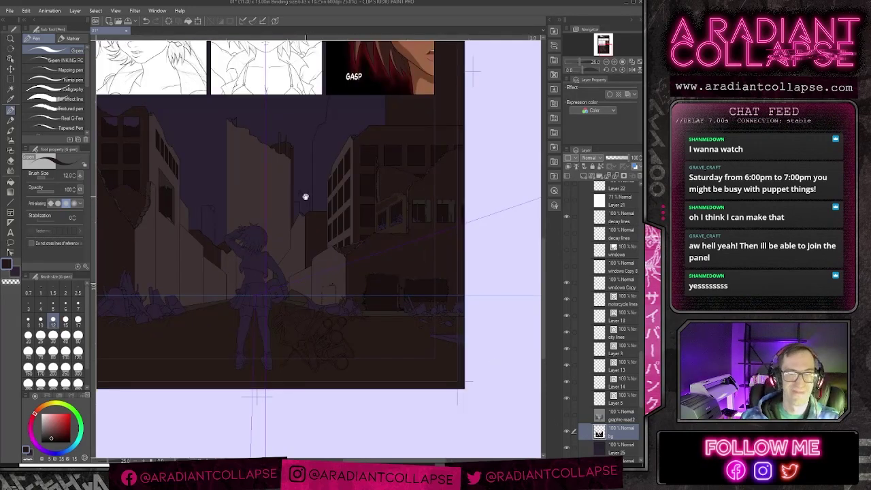
scroll(403, 253, "up", 1)
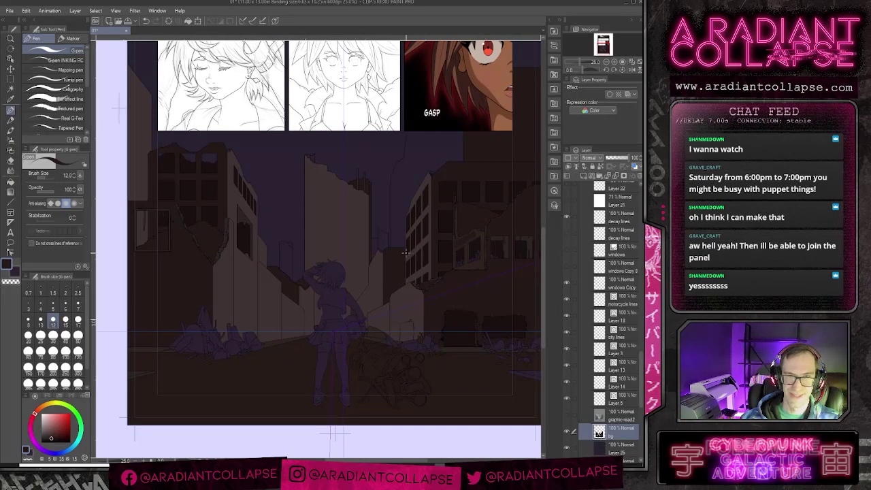
left_click(584, 177)
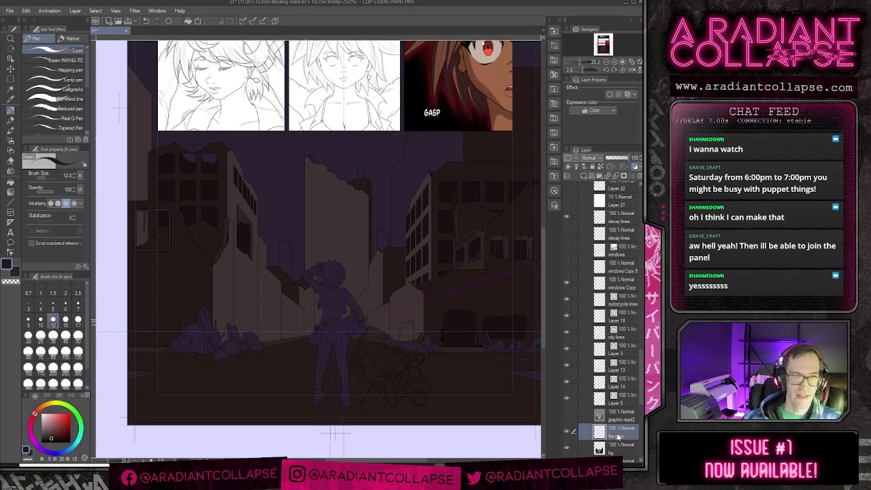
Step: Set up the Soft airbrush with a muted orange-red drawing colour for the fire glow layer
key("b")
left_click(59, 428)
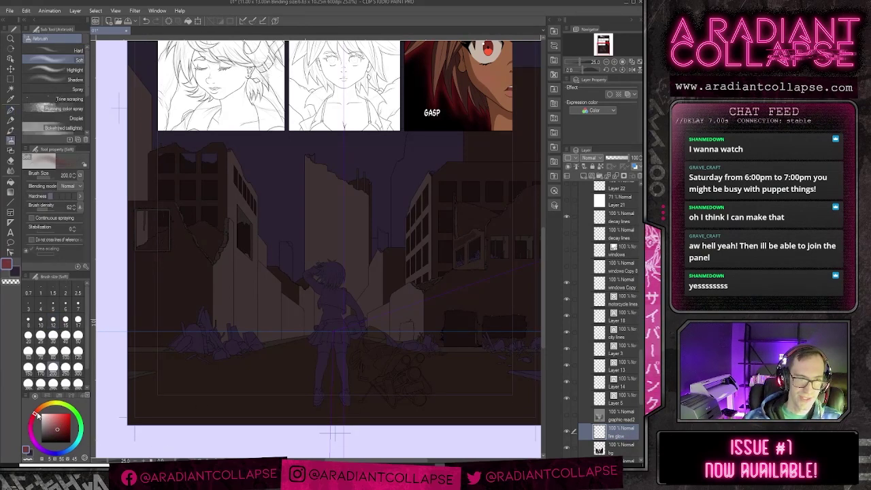
left_click(37, 411)
left_click(59, 426)
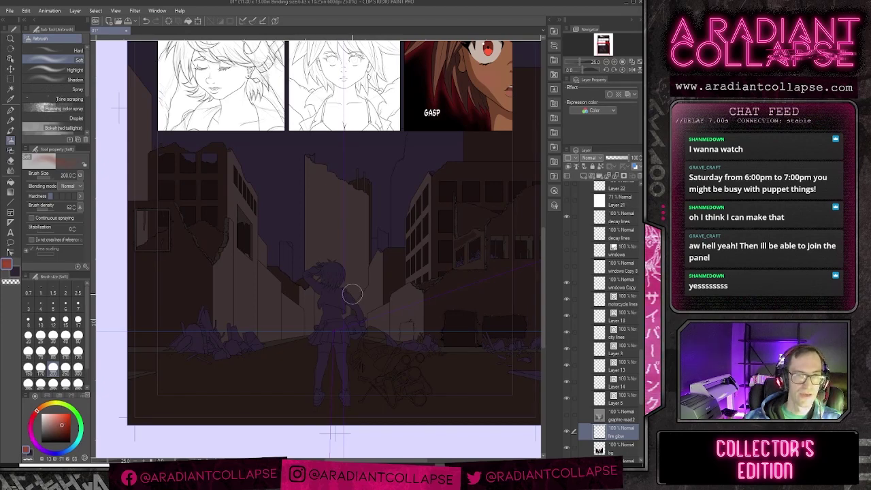
Step: Enlarge the Soft airbrush to size 800 and show the graphic read2 layer as a lighting reference
key("bracketright")
key("bracketright")
key("bracketright")
key("bracketright")
key("bracketright")
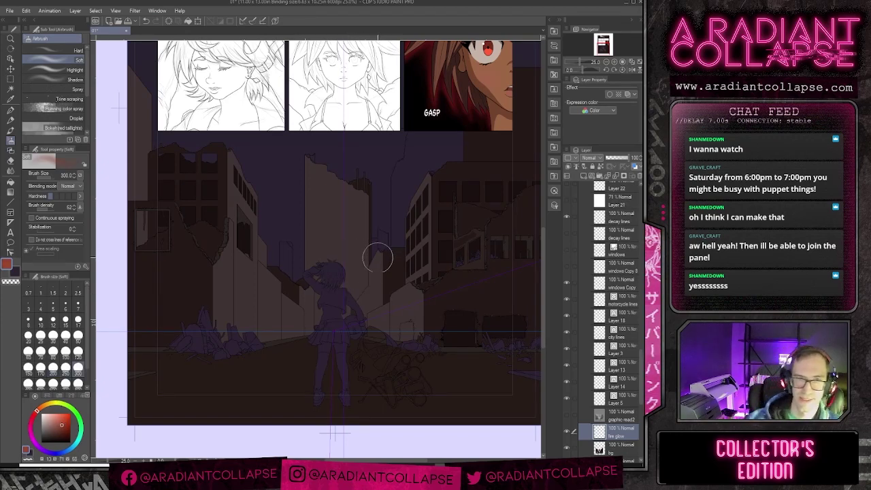
key("bracketright")
key("bracketright")
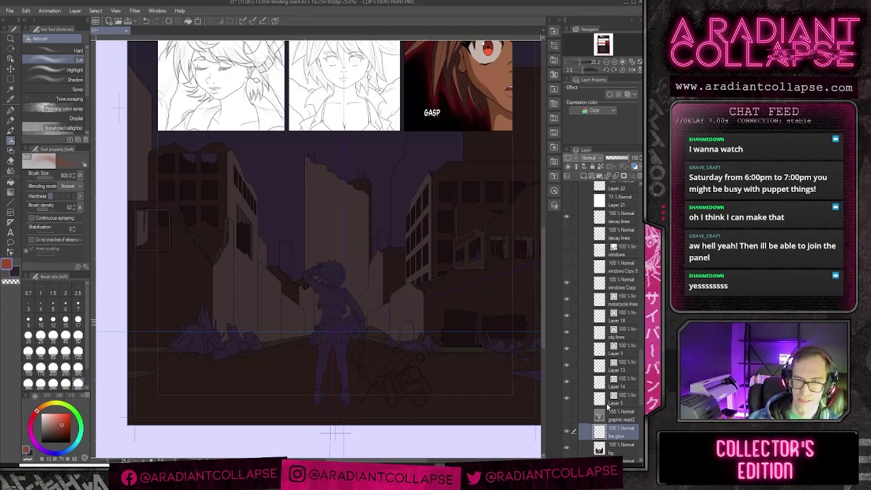
left_click(567, 416)
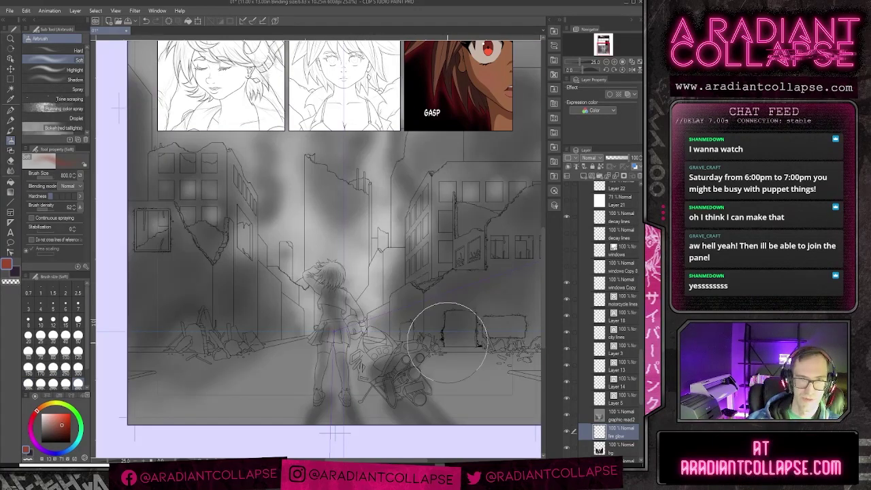
Step: Hide the graphic read2 layer and airbrush a soft orange-red glow around the girl on the fire glow layer at size 800
left_click(568, 433)
left_click(568, 432)
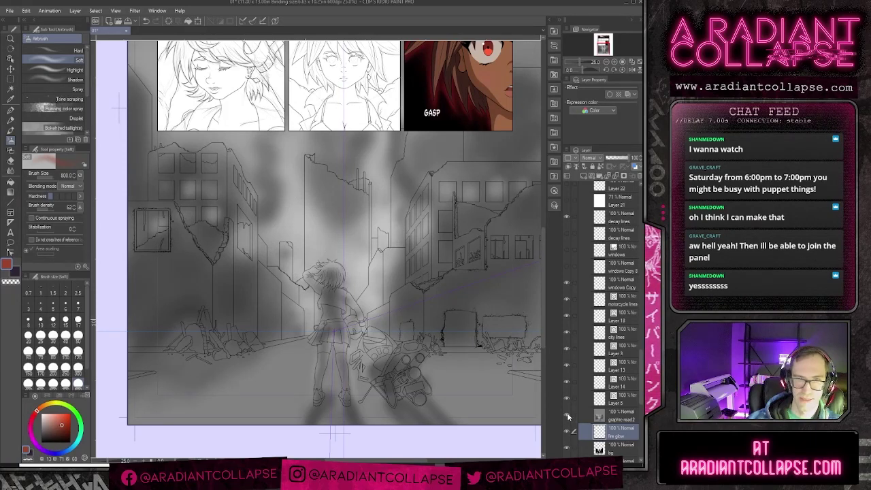
left_click(568, 416)
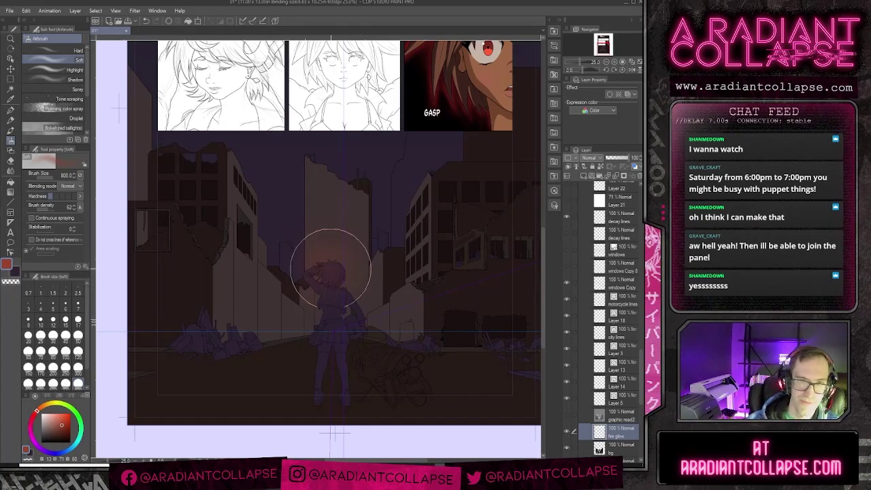
mouse_move(331, 268)
left_mouse_down()
mouse_move(358, 280)
mouse_move(370, 237)
mouse_move(306, 311)
mouse_move(322, 300)
mouse_move(373, 318)
mouse_move(374, 279)
mouse_move(313, 329)
mouse_move(331, 294)
mouse_move(304, 285)
mouse_move(311, 304)
mouse_move(323, 310)
mouse_move(305, 286)
mouse_move(307, 262)
mouse_move(295, 283)
left_mouse_up()
key("[")
key("]")
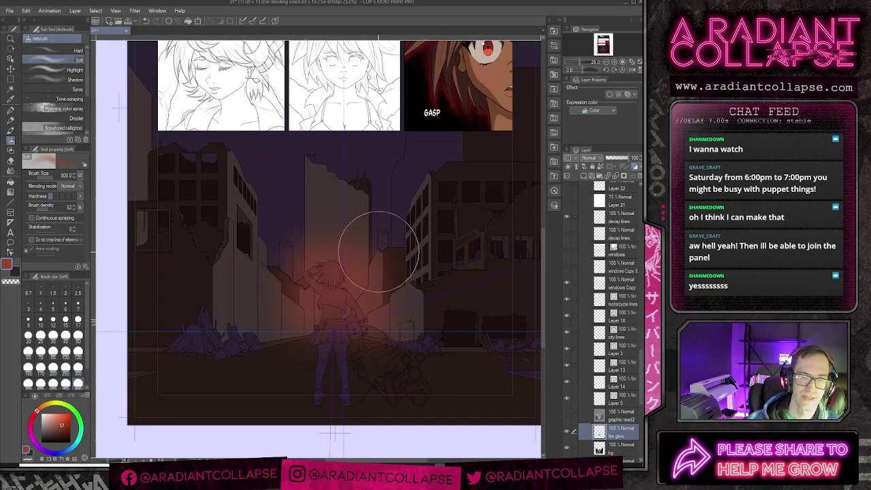
Step: Shift the drawing colour to orange and airbrush the glow up through the skyline and the inner edges of the flanking buildings
left_click(42, 407)
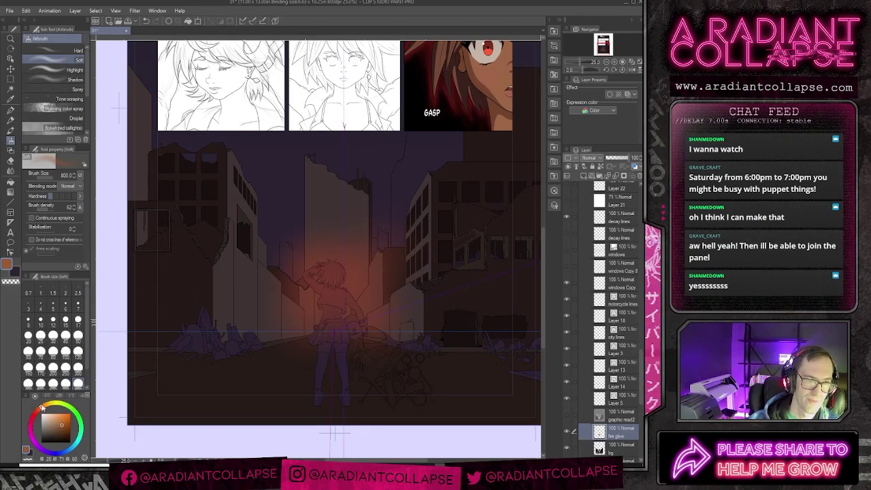
mouse_move(311, 262)
left_mouse_down()
mouse_move(355, 263)
mouse_move(376, 247)
mouse_move(387, 252)
mouse_move(382, 291)
mouse_move(389, 315)
mouse_move(283, 318)
mouse_move(282, 281)
mouse_move(273, 273)
mouse_move(268, 318)
mouse_move(287, 334)
mouse_move(385, 326)
mouse_move(397, 307)
mouse_move(404, 207)
mouse_move(296, 245)
mouse_move(269, 239)
mouse_move(256, 221)
mouse_move(257, 209)
mouse_move(292, 230)
mouse_move(396, 228)
mouse_move(391, 216)
mouse_move(376, 223)
mouse_move(387, 222)
mouse_move(388, 193)
mouse_move(345, 223)
mouse_move(284, 236)
mouse_move(300, 197)
mouse_move(301, 236)
mouse_move(302, 215)
mouse_move(390, 213)
mouse_move(378, 192)
mouse_move(389, 169)
mouse_move(327, 193)
left_mouse_up()
key("]")
left_click_drag(259, 179, 241, 158)
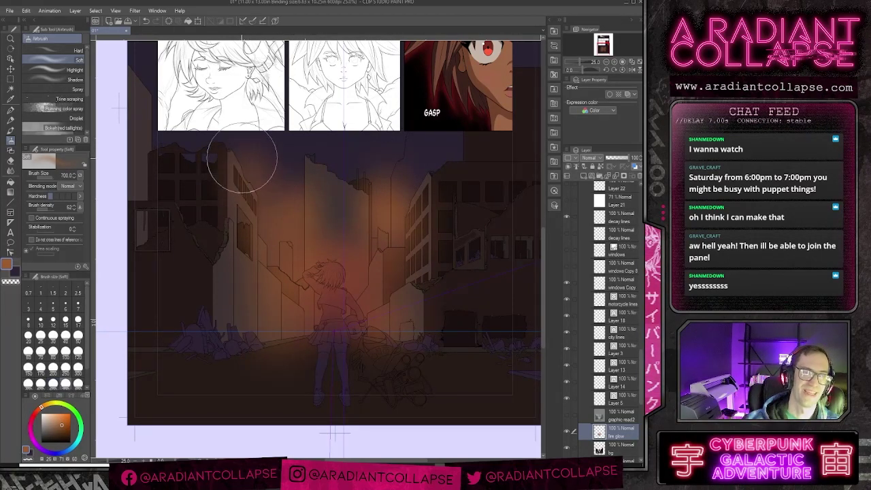
Step: Airbrush a faint orange glow along the left building's broken rooftop, varying the brush size between 300 and 600
key("bracketleft")
key("bracketleft")
key("bracketleft")
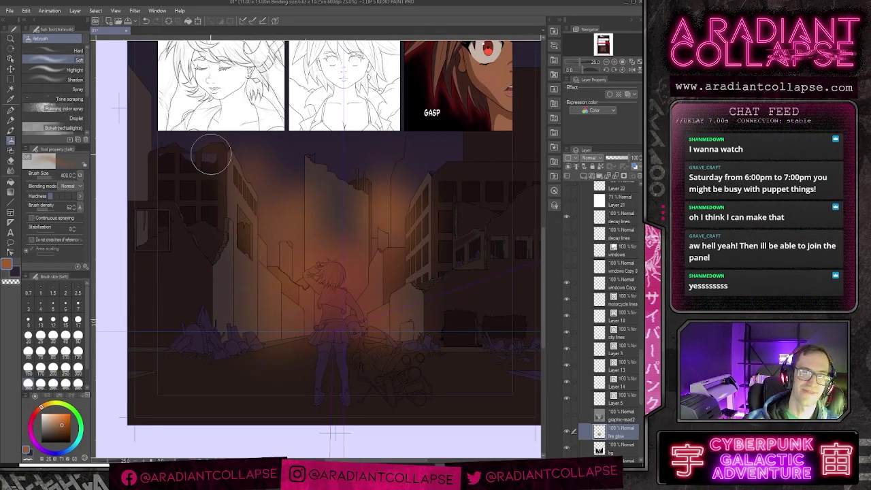
key("bracketleft")
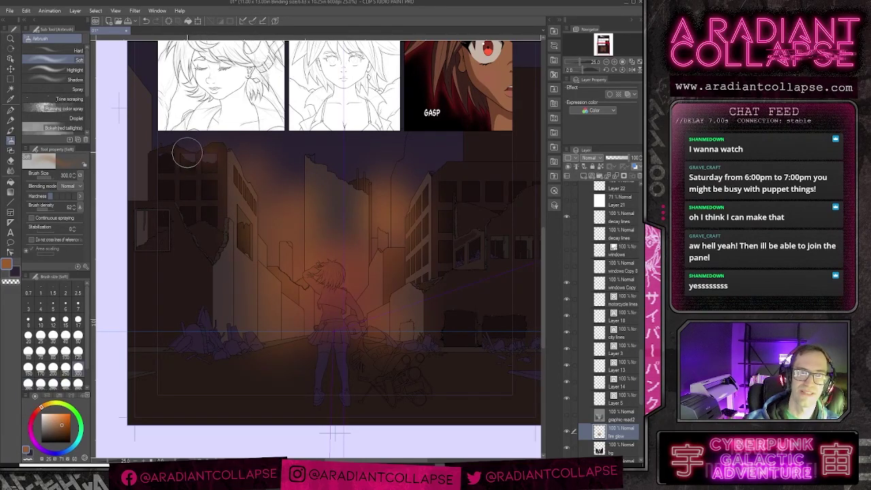
key("bracketright")
key("bracketright")
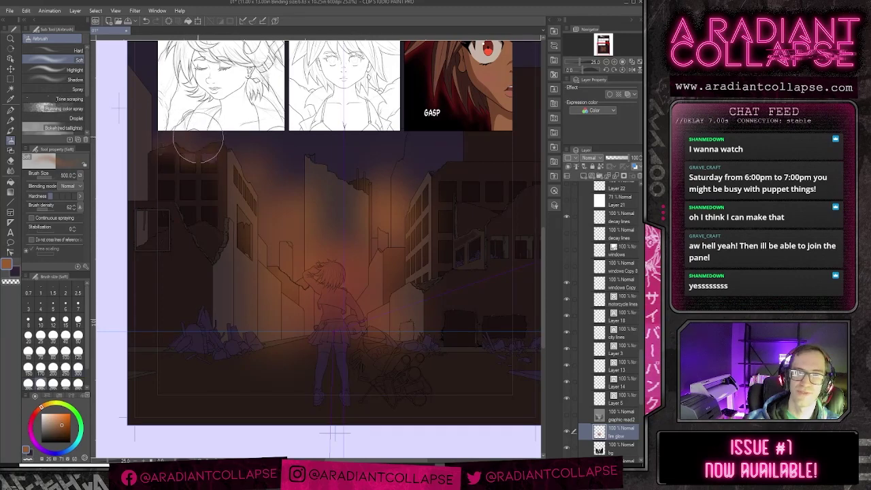
key("bracketright")
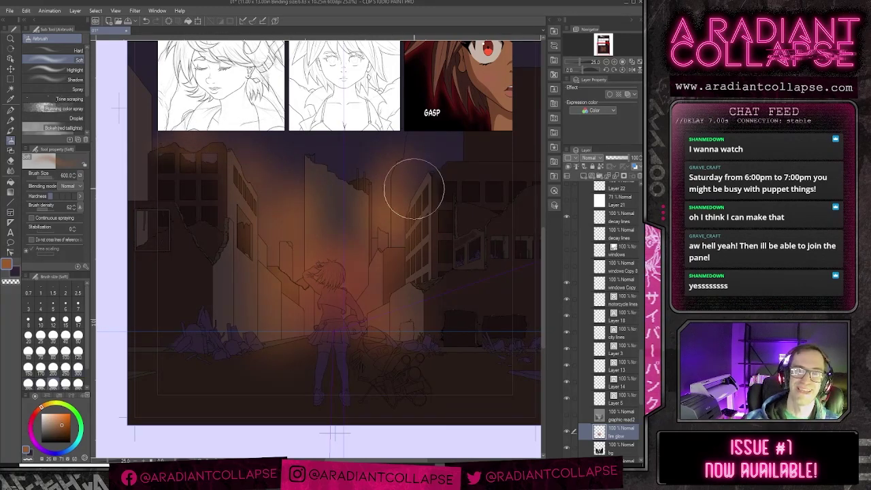
Step: Hide the fire glow layer and fill the unfilled background building behind the right-hand ruins on the bg layer with a sampled dark brown
left_click(568, 433)
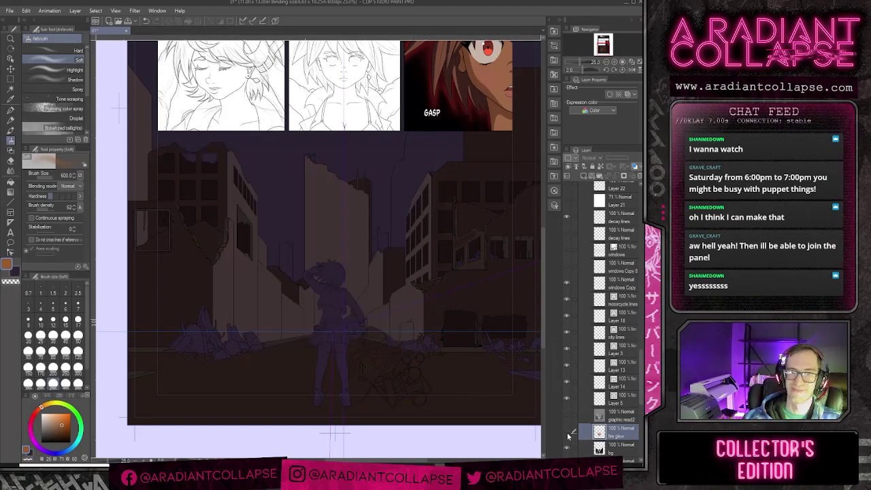
left_click(412, 310, "alt")
left_click(611, 448)
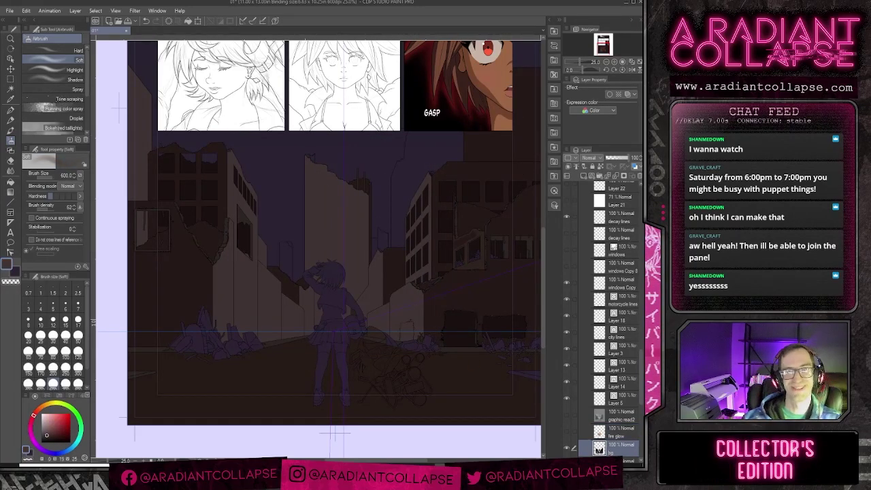
key("g")
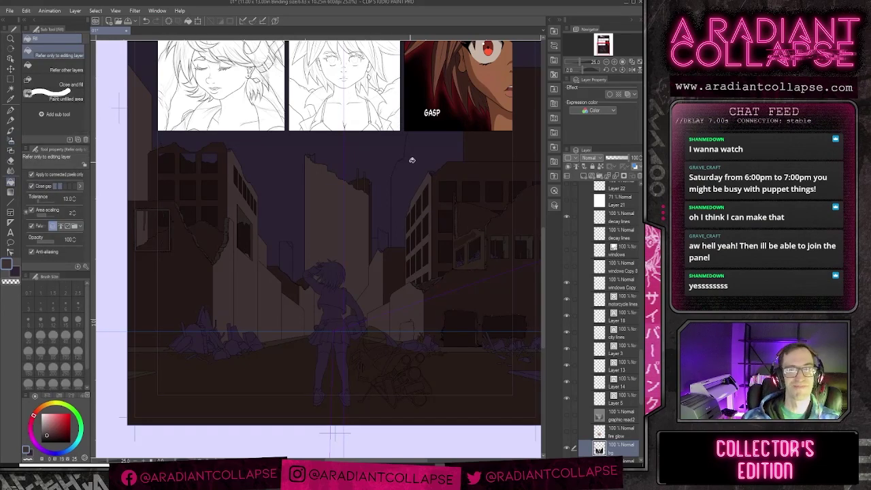
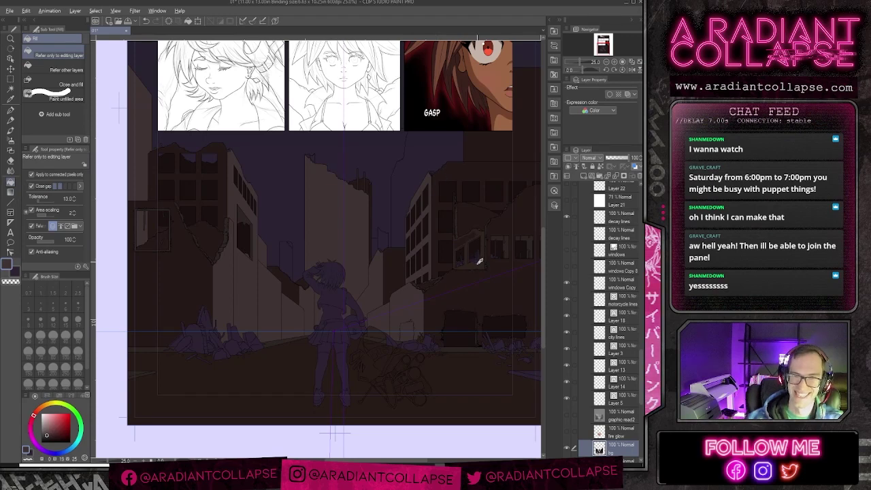
left_click(467, 240, "alt")
left_click(430, 164)
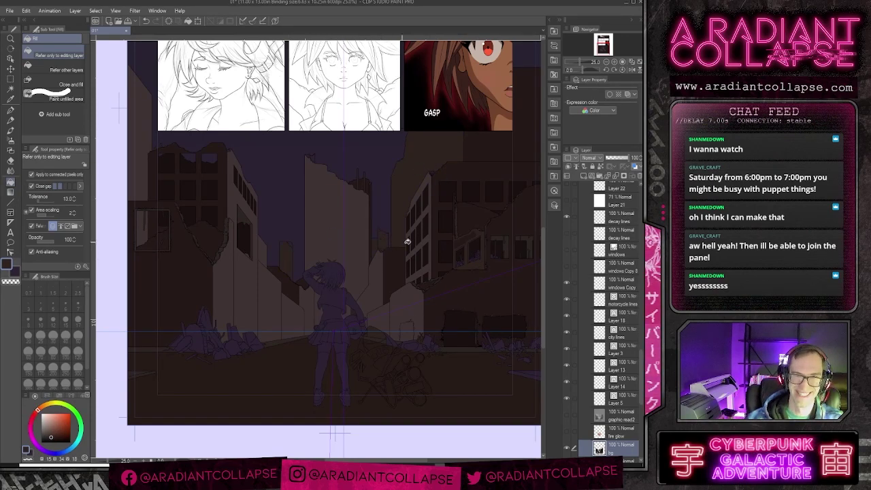
Step: Try filling the pale wall beside the right-hand ruins with the dark colour sampled from the large doorway, and undo it
left_click(460, 325, "alt")
left_click(407, 328)
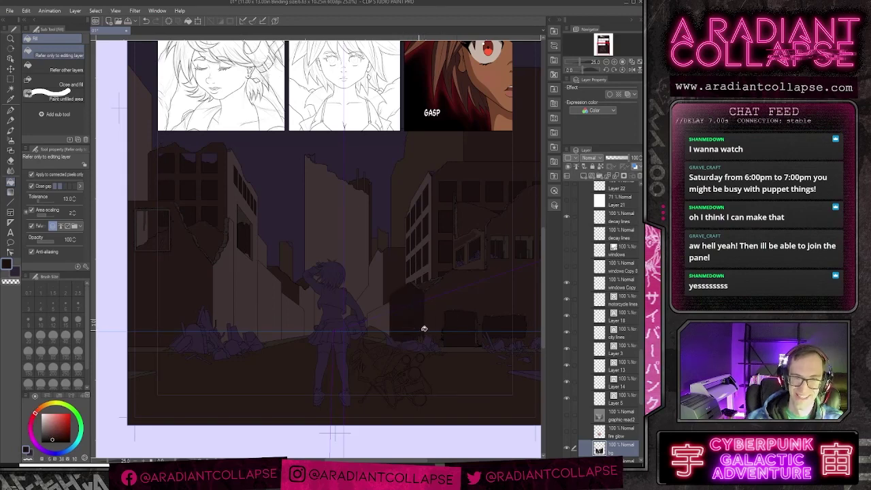
key("ctrl+z")
scroll(430, 328, "up", 8)
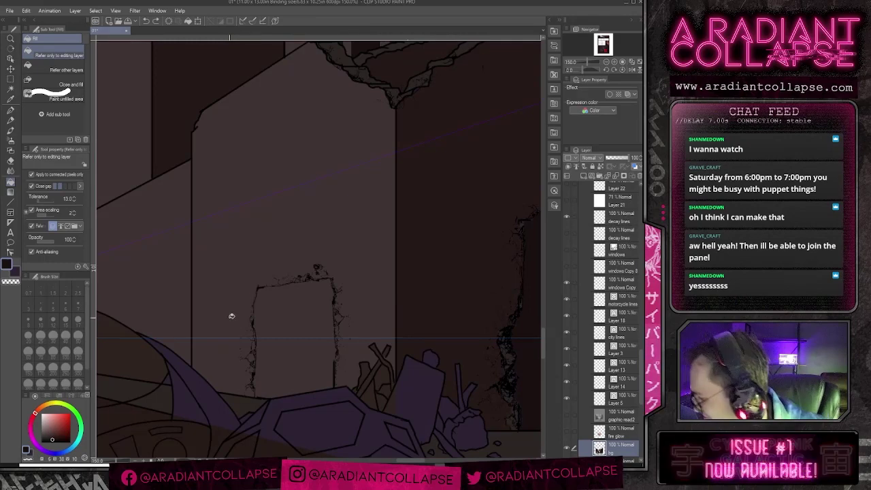
key("p")
scroll(265, 306, "down", 4)
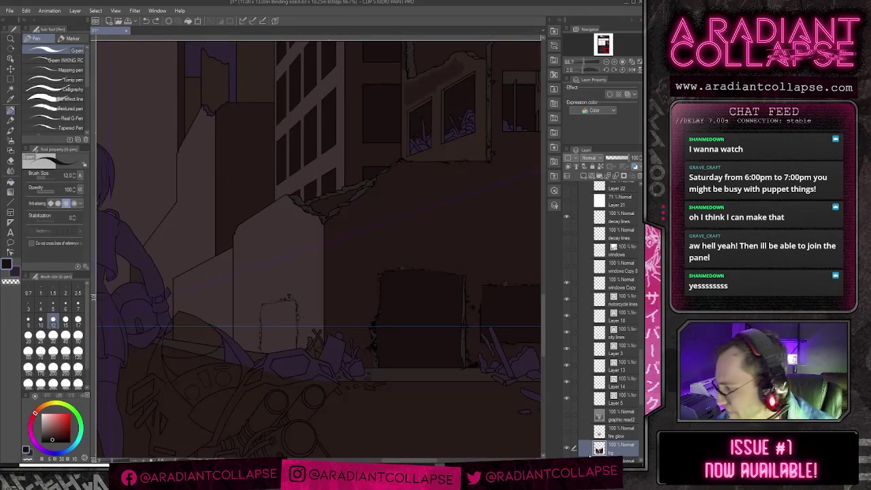
Step: Show the fire glow layer again and briefly check the scene against the graphic read2 layer
left_click(567, 431)
scroll(280, 281, "down", 3)
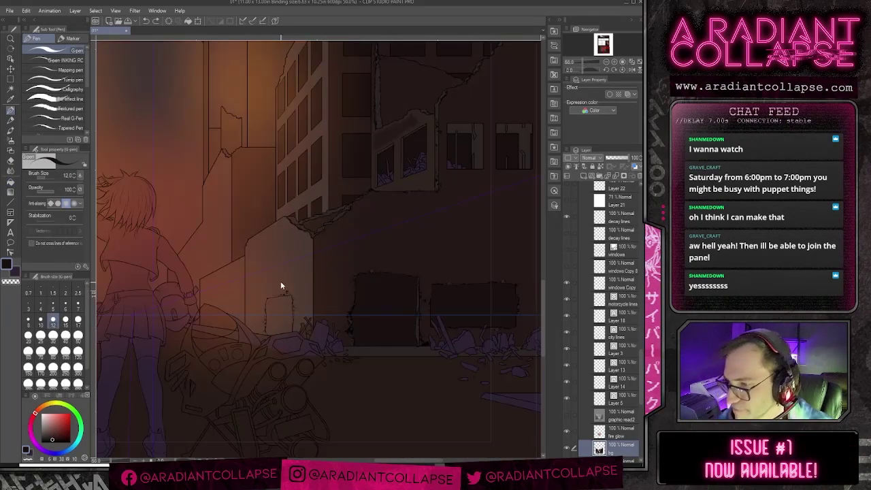
left_click(566, 416)
left_click(566, 417)
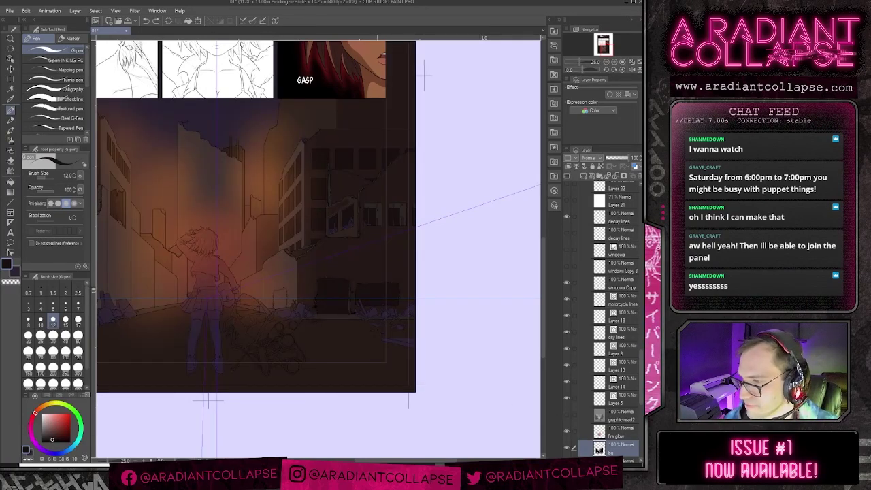
Step: Pick a lighter orange and brighten the area around the girl and the central tower on the bg layer with the Soft airbrush at size 600
left_click(42, 411)
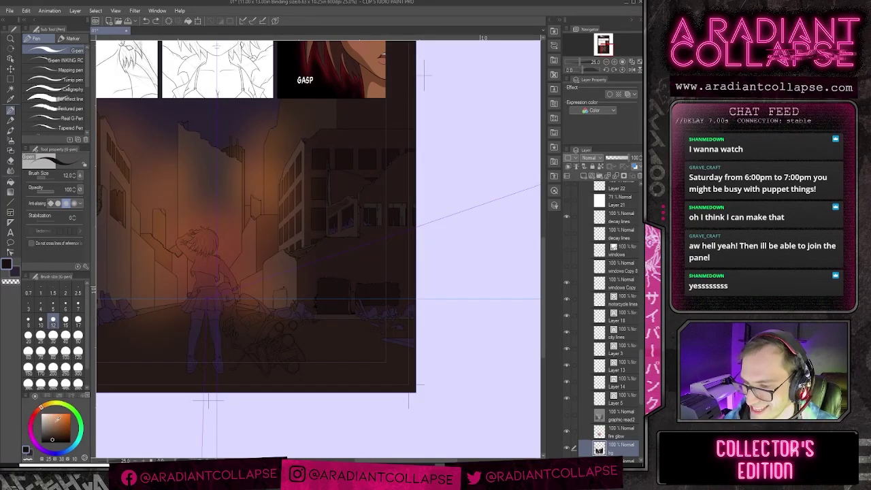
key("b")
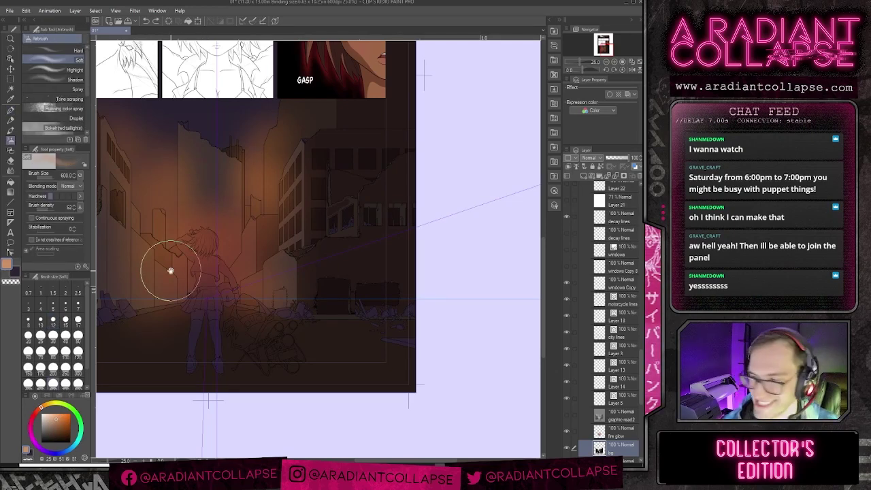
mouse_move(170, 271)
left_mouse_down()
mouse_move(290, 256)
mouse_move(267, 238)
left_mouse_up()
mouse_move(267, 278)
left_mouse_down()
mouse_move(276, 286)
mouse_move(268, 259)
mouse_move(288, 283)
mouse_move(333, 274)
left_mouse_up()
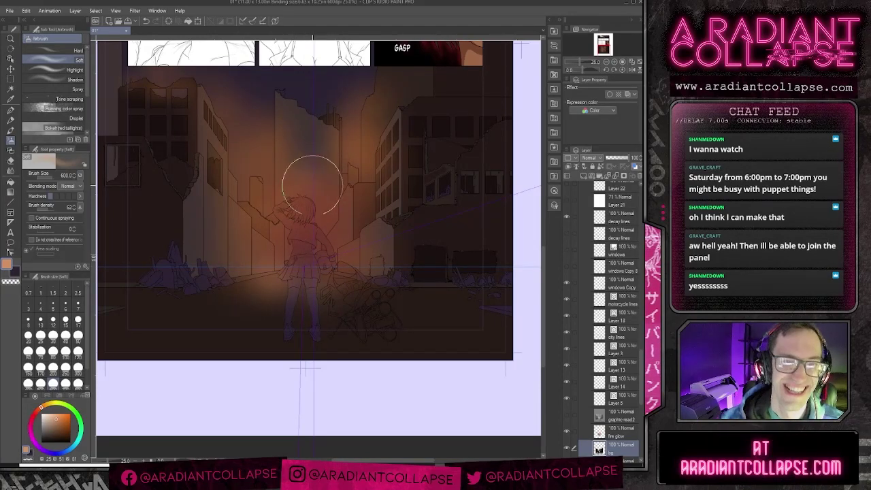
left_click(317, 182)
Step: Shift the colour to a redder orange and airbrush the ground around the girl's legs
left_click(39, 409)
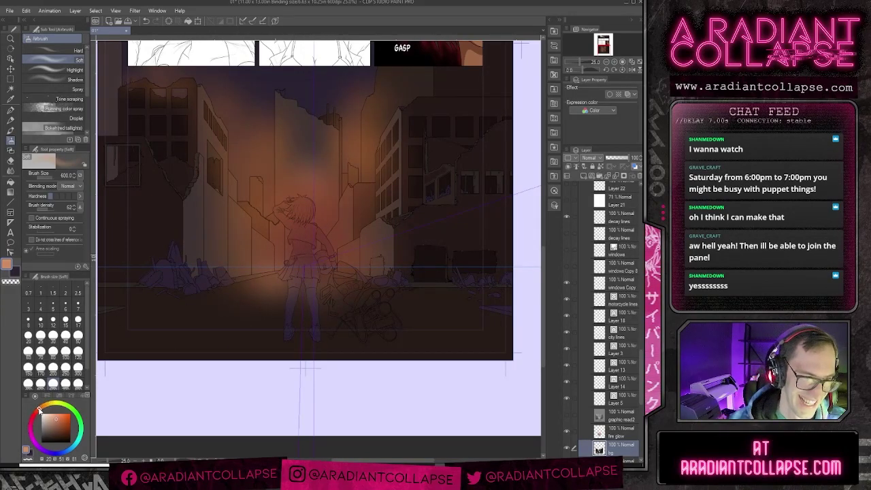
left_click(40, 409)
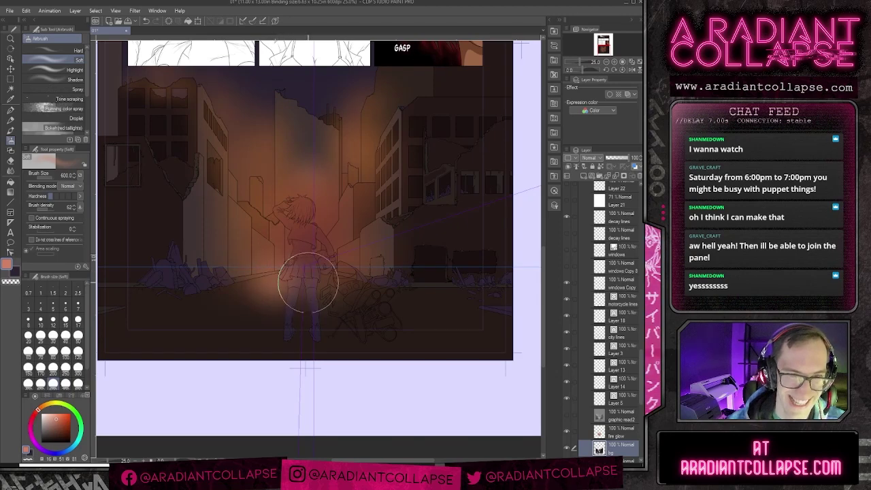
left_click_drag(308, 283, 272, 278)
Step: Change the drawing colour to a deeper, more saturated red and undo the last airbrush stroke
left_click(61, 418)
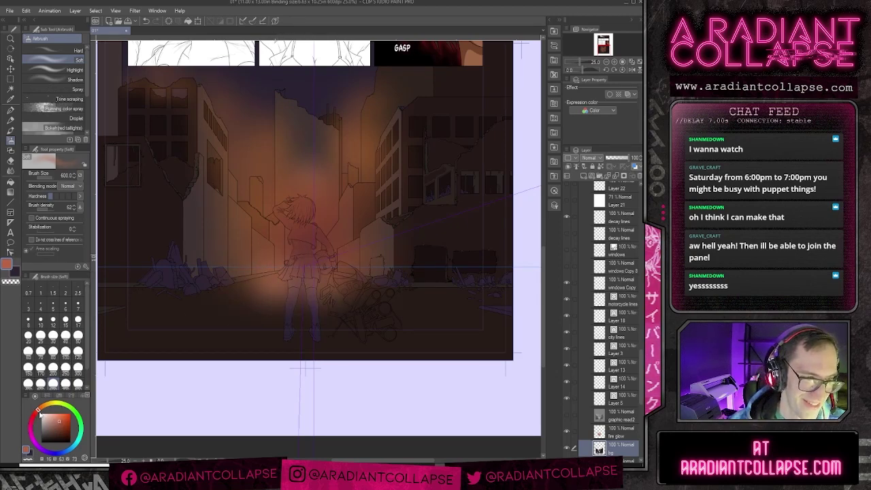
left_click(36, 411)
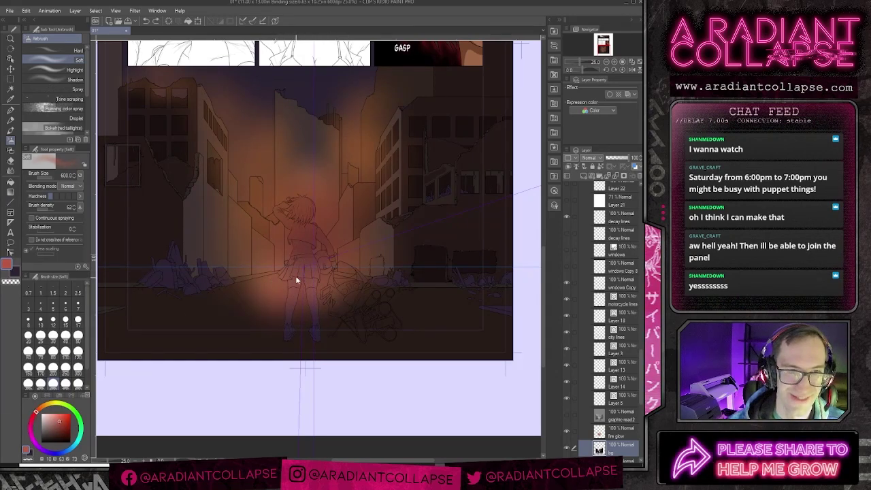
key("ctrl+z")
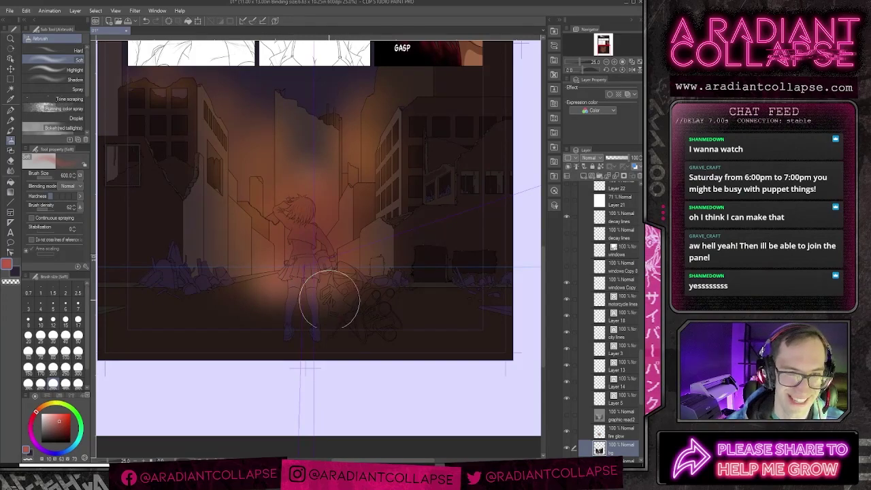
Step: Create a new layer directly above the bg layer and enlarge the Soft airbrush to size 1500
scroll(334, 326, "down", 2)
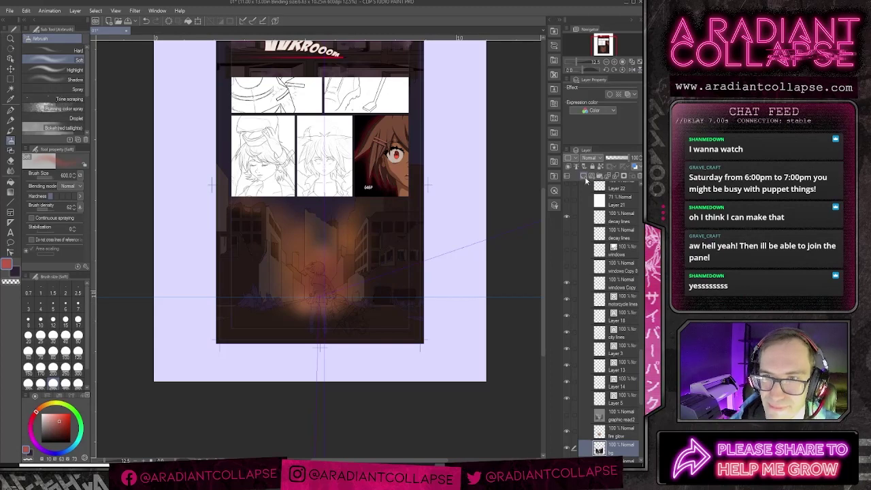
left_click(585, 176)
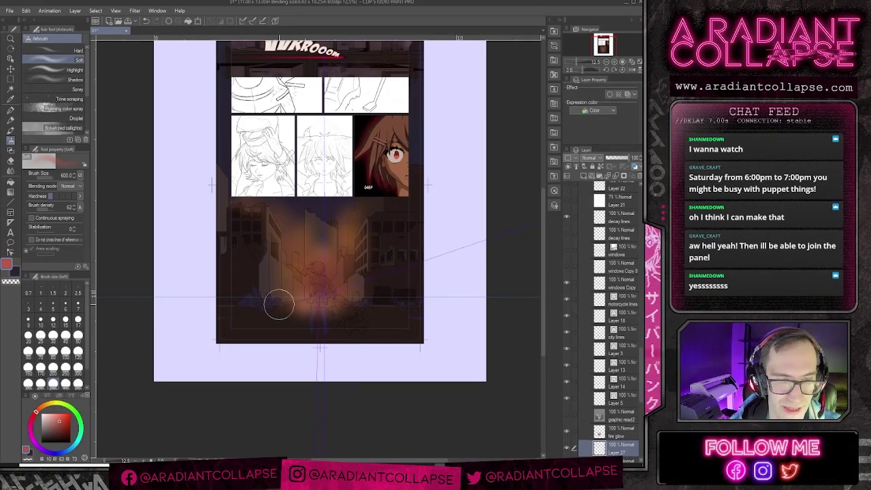
key("]")
key("]")
key("]")
key("]")
key("]")
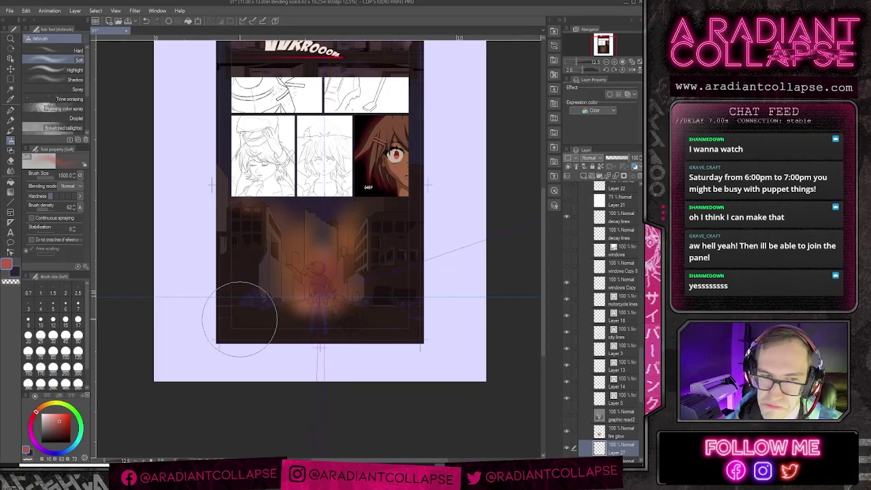
Step: Airbrush a muted red haze over the street at size 1500 and over the ruined buildings at size 1000
left_click_drag(241, 318, 249, 320)
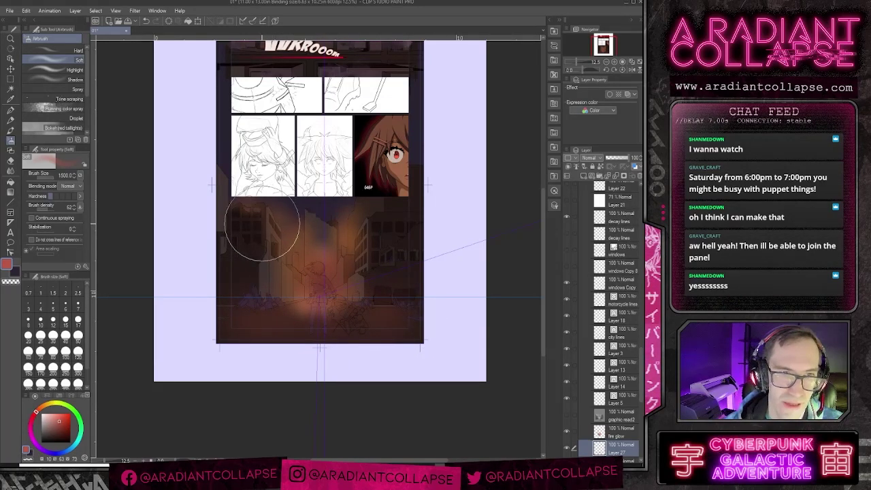
key("bracketleft")
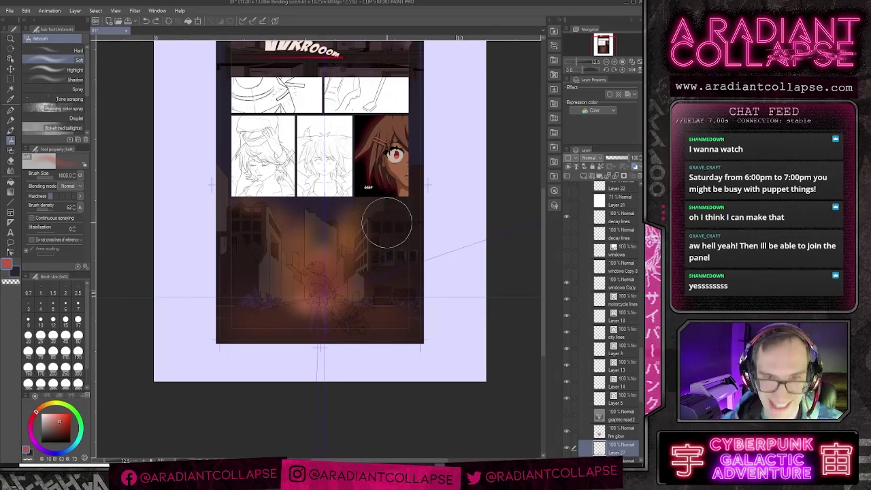
mouse_move(383, 224)
left_mouse_down()
mouse_move(406, 222)
mouse_move(392, 228)
mouse_move(408, 222)
mouse_move(399, 213)
mouse_move(407, 221)
mouse_move(383, 220)
mouse_move(400, 221)
mouse_move(376, 240)
mouse_move(373, 254)
mouse_move(401, 225)
left_mouse_up()
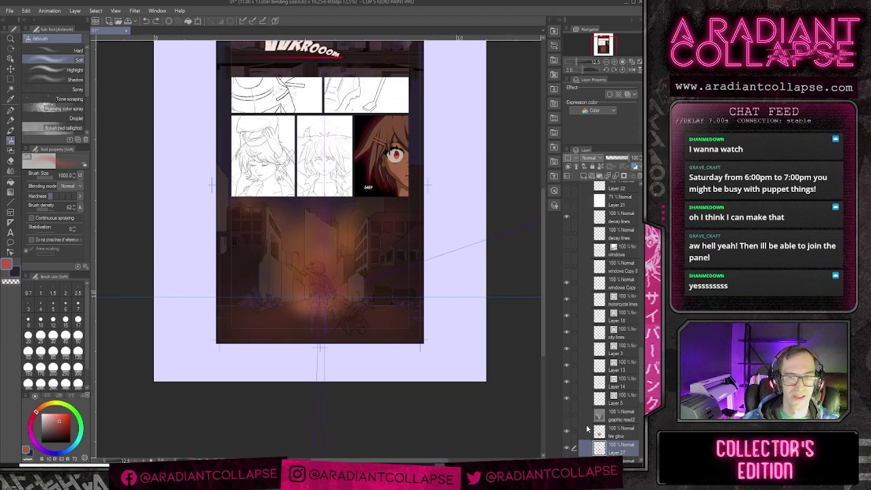
Step: Toggle the fire glow layer's visibility to compare the scene with and without the orange glow
left_click(566, 432)
left_click(566, 431)
left_click(567, 432)
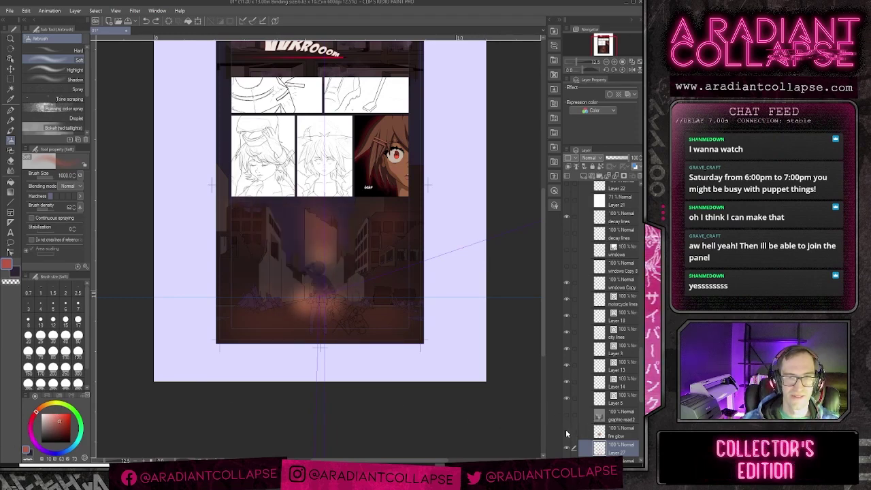
left_click(567, 432)
left_click(566, 431)
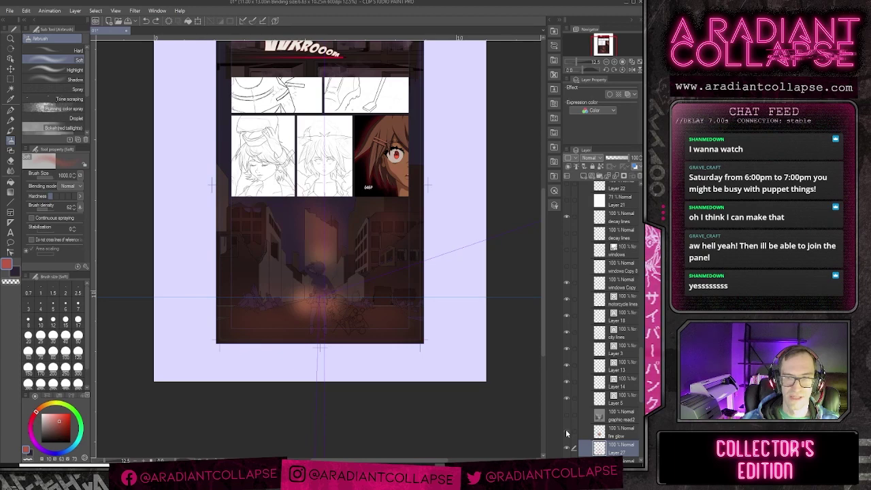
Step: Compare the scene with the fire glow and red haze layers on and off, and examine the ruined buildings up close
left_click(567, 431)
left_click(569, 450)
left_click(569, 449)
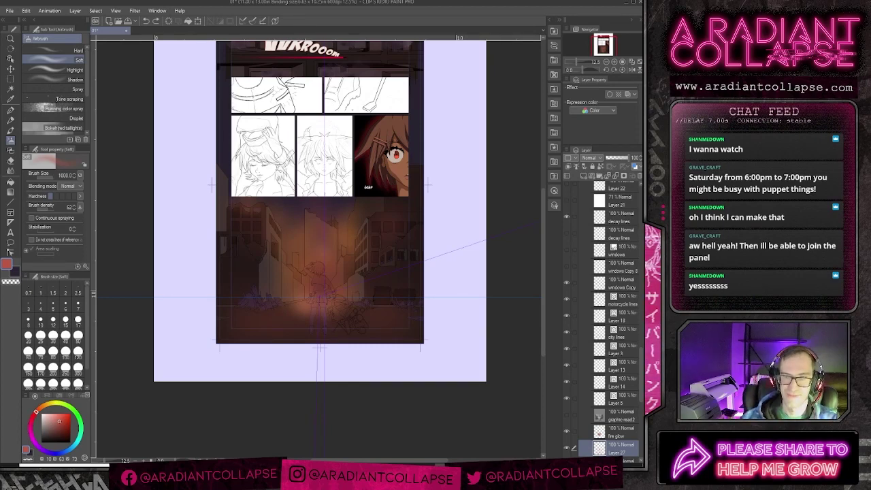
left_click(567, 431)
left_click(567, 432)
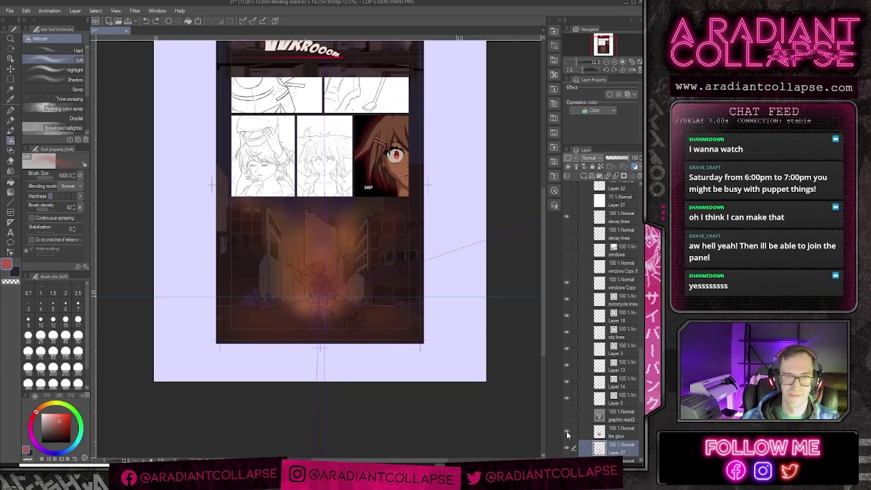
left_click(568, 448)
left_click(568, 449)
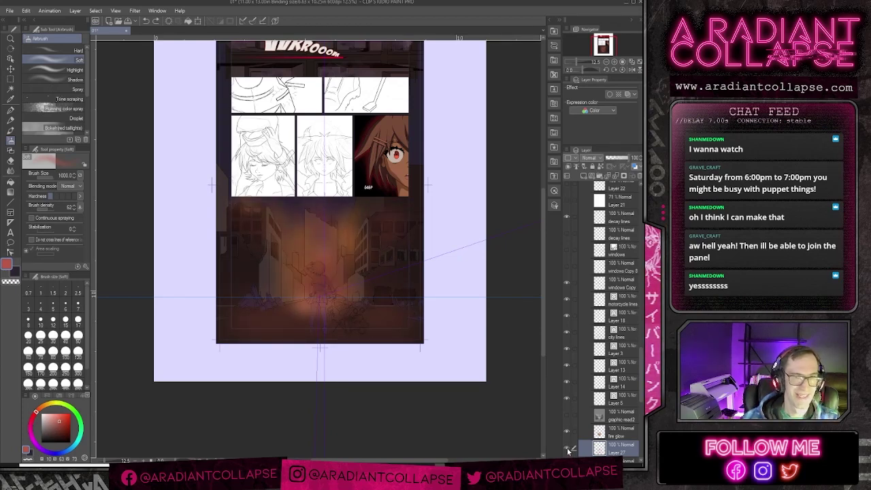
left_click(568, 449)
left_click(568, 449)
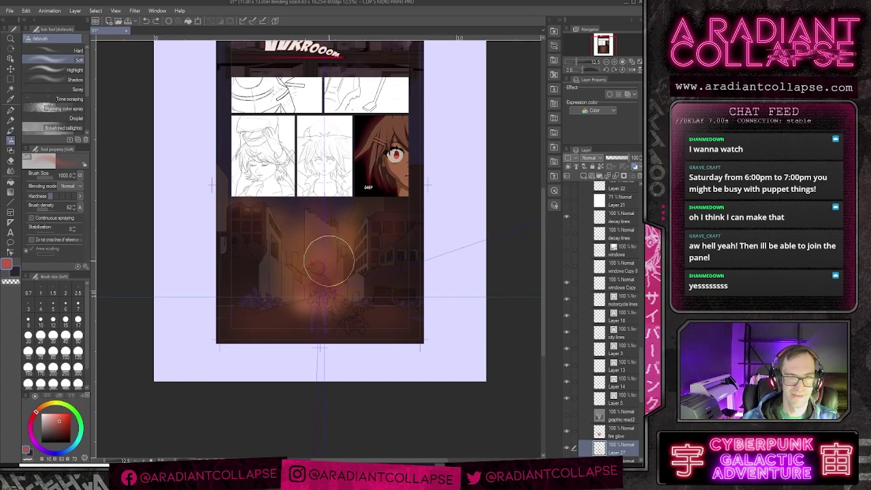
scroll(349, 246, "up", 4)
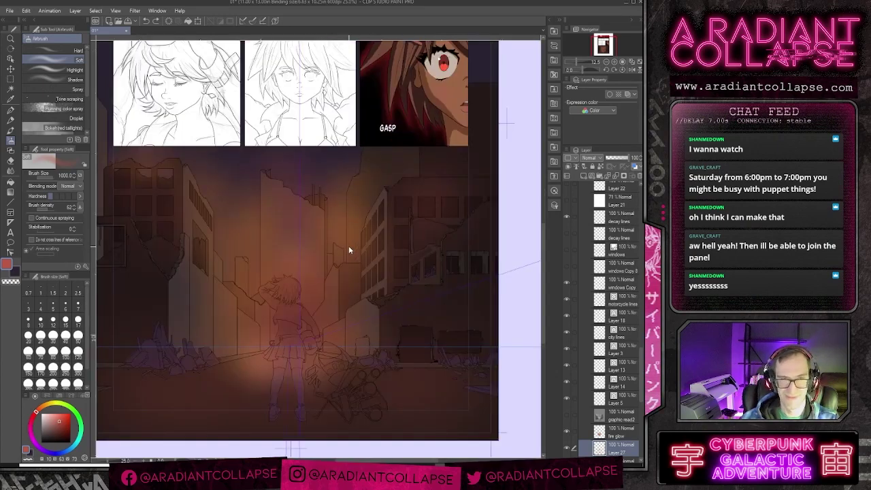
left_click_drag(232, 239, 493, 250)
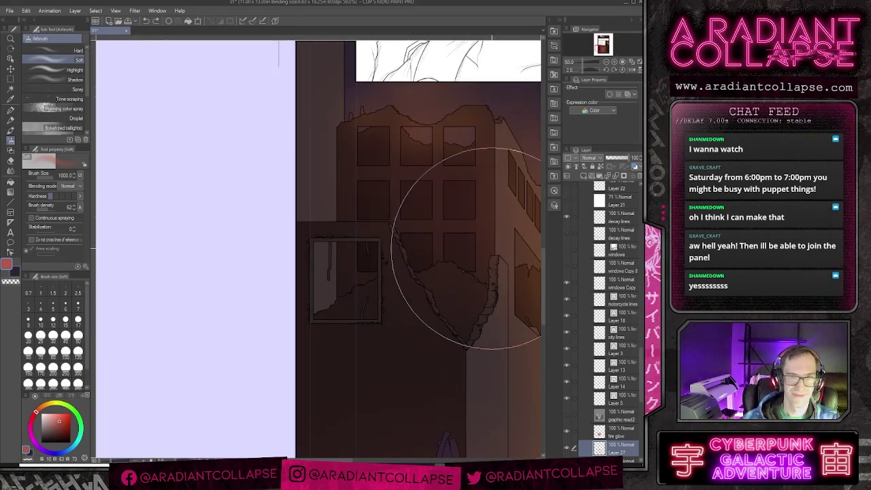
scroll(492, 249, "down", 1)
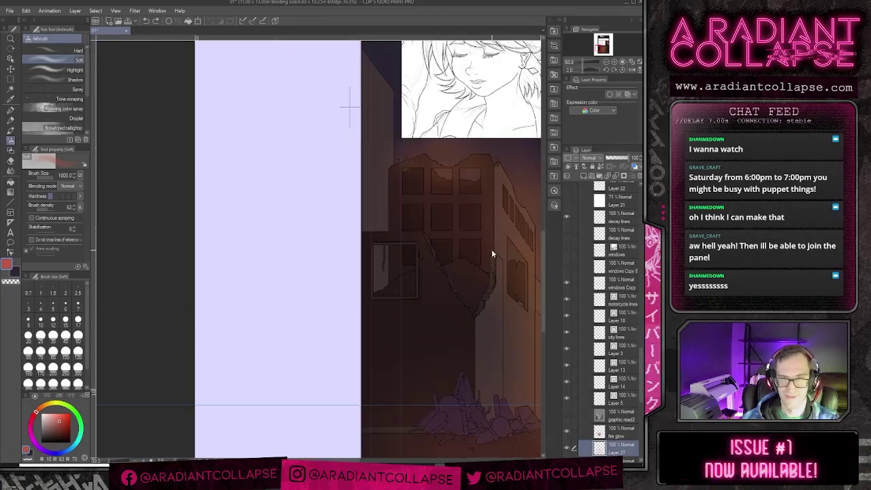
left_click_drag(445, 329, 271, 320)
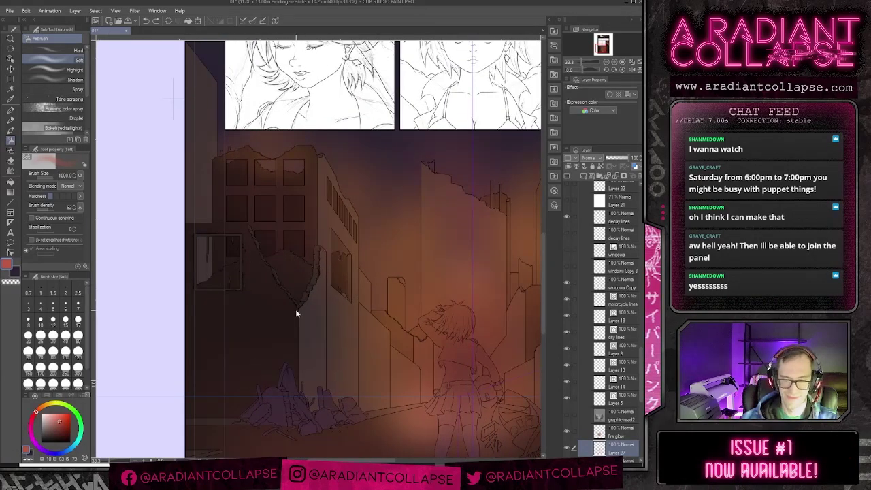
scroll(296, 309, "down", 1)
left_click_drag(449, 311, 360, 286)
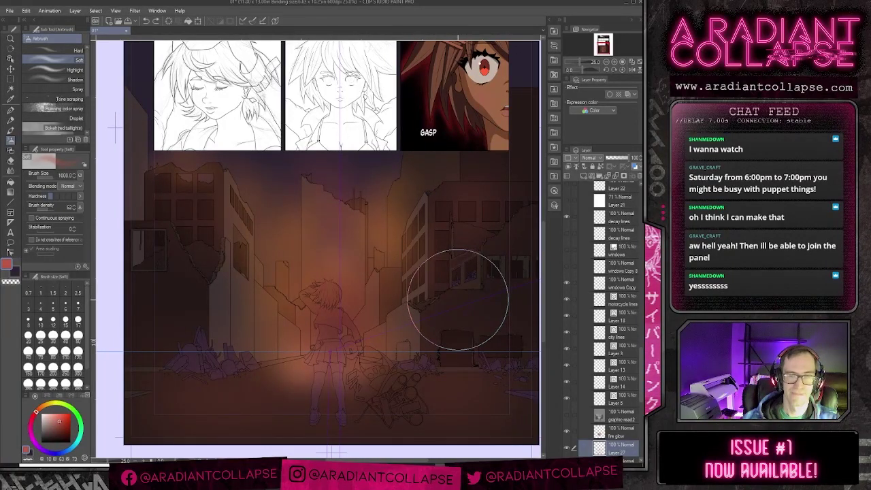
Step: Rename the red haze layer as "other fire glow" and create a new layer directly above the fire glow layer
left_click(620, 436)
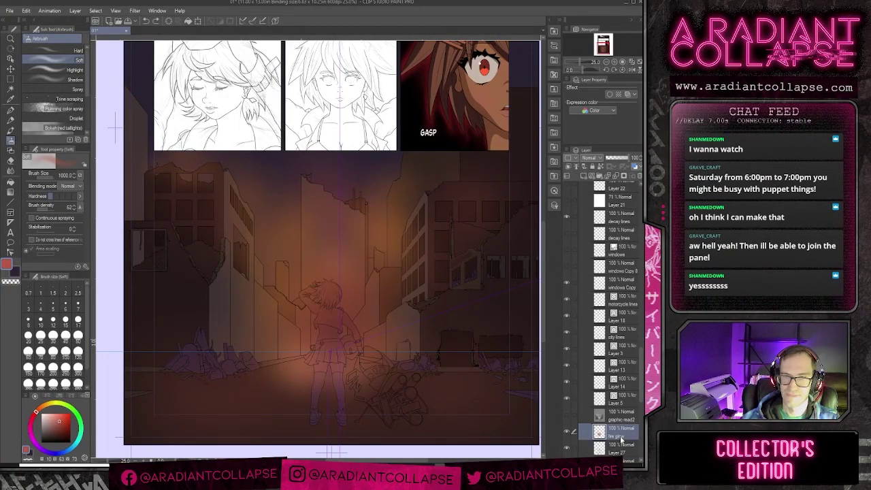
left_click(616, 450)
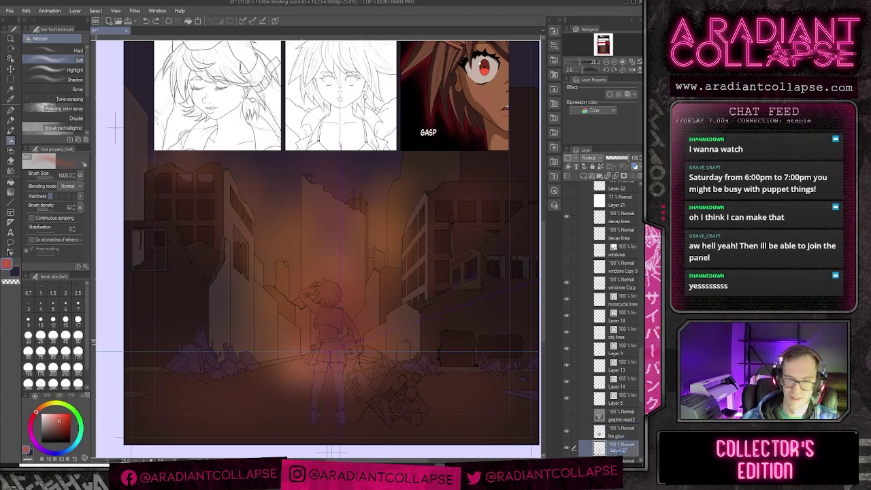
type("colors fire")
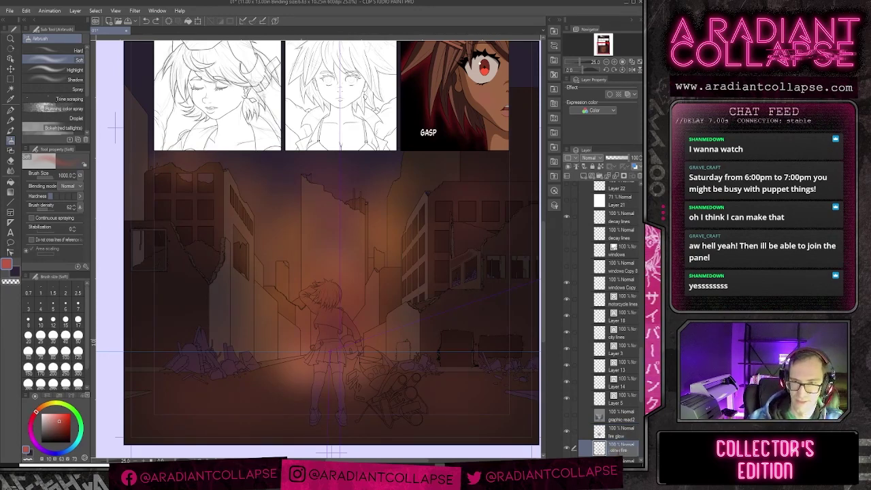
type(" glow")
key("Return")
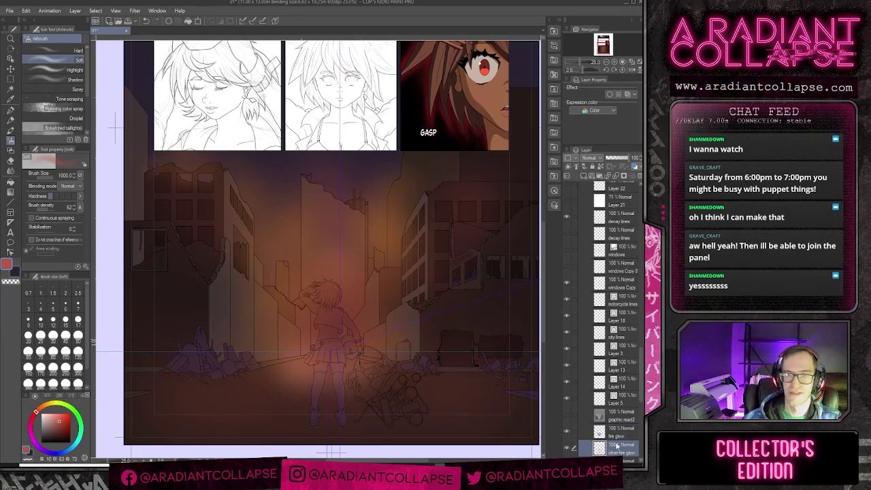
left_click(617, 436)
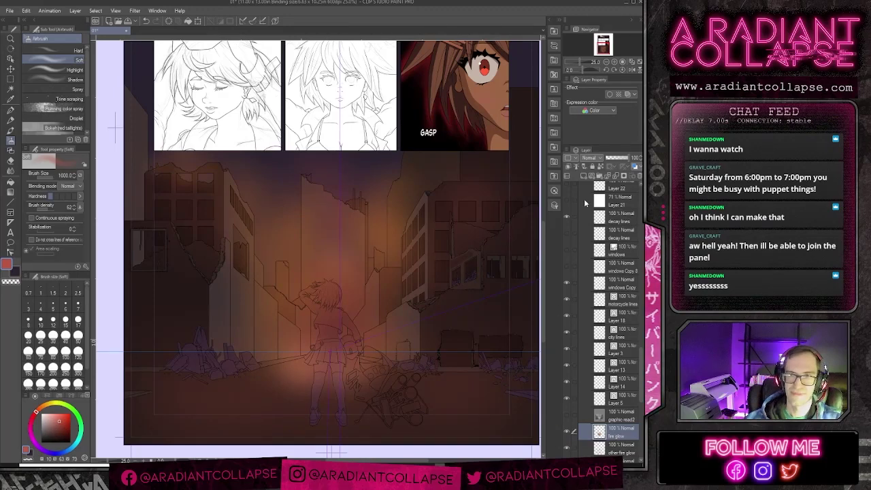
left_click(581, 169)
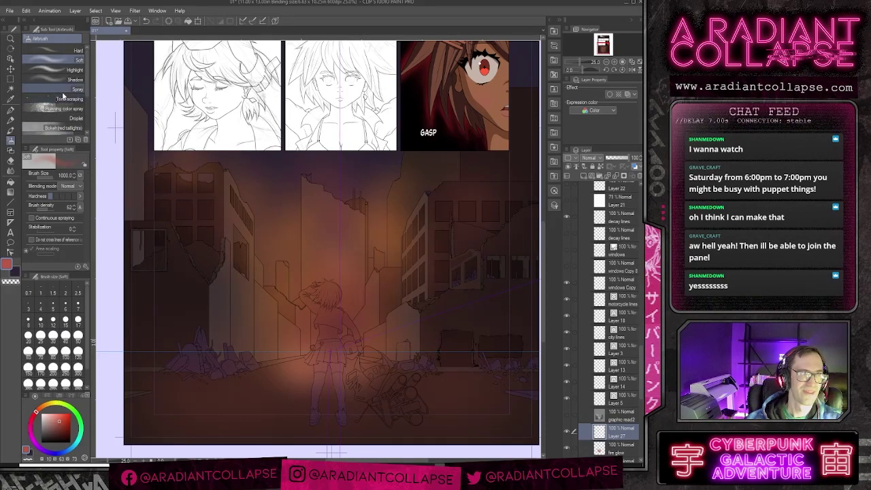
Step: Look through the airbrush, blend, pen and marker brushes for one suited to the next effect
scroll(64, 95, "down", 3)
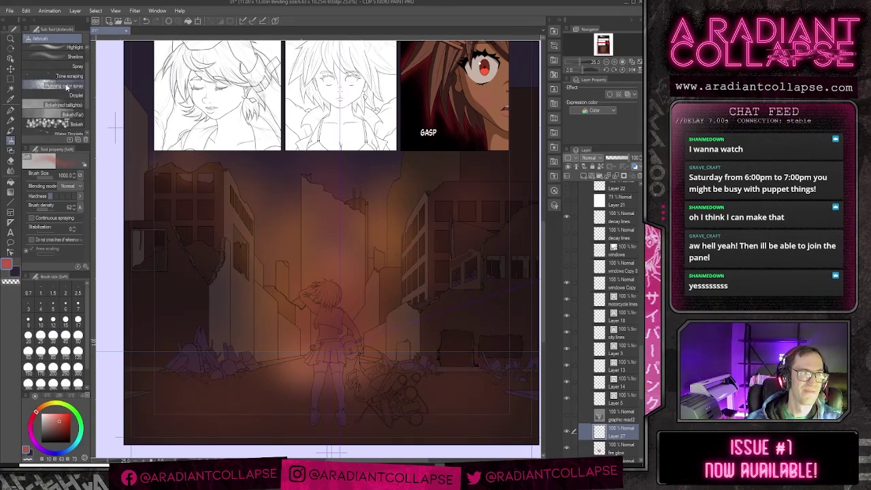
left_click(10, 171)
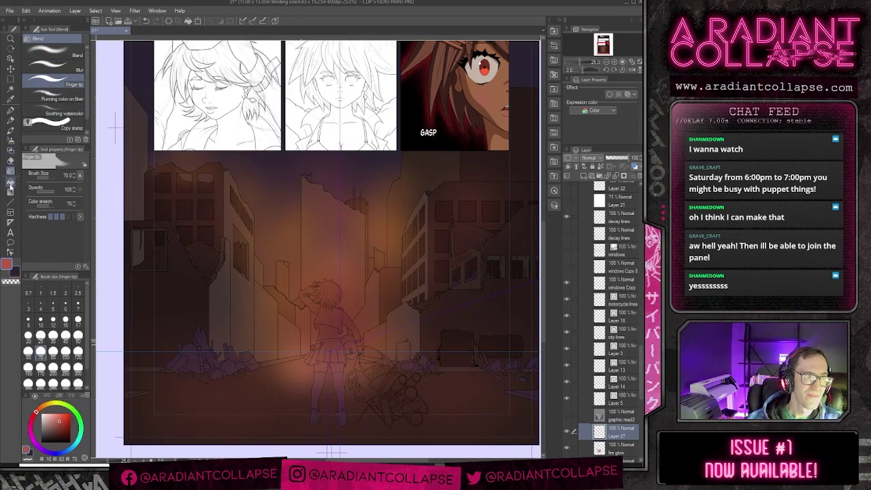
key("b")
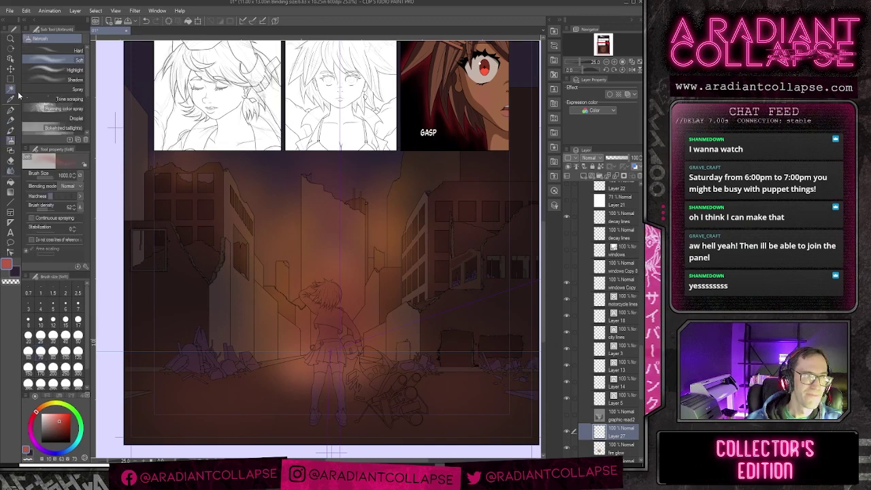
scroll(65, 112, "down", 3)
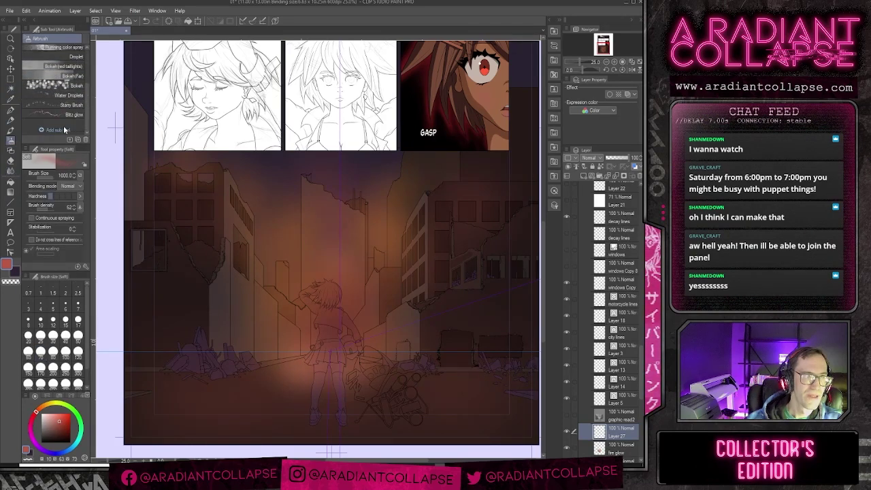
scroll(58, 116, "up", 2)
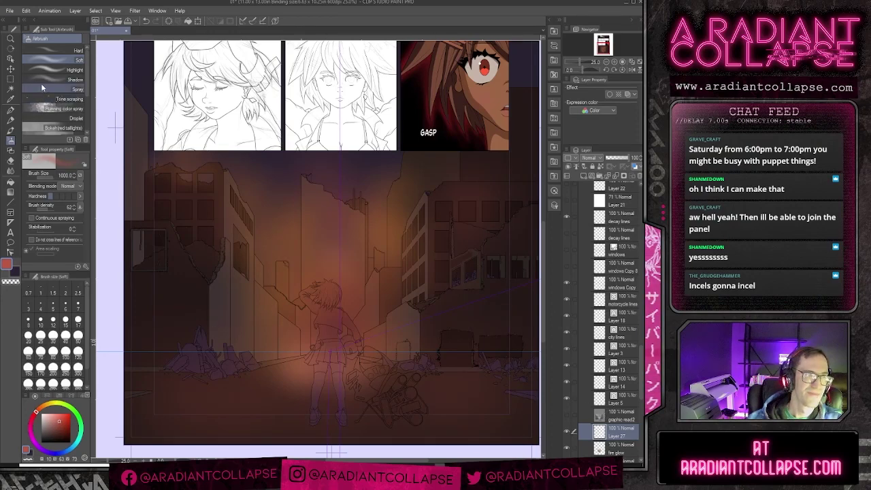
scroll(44, 103, "down", 3)
scroll(46, 102, "down", 1)
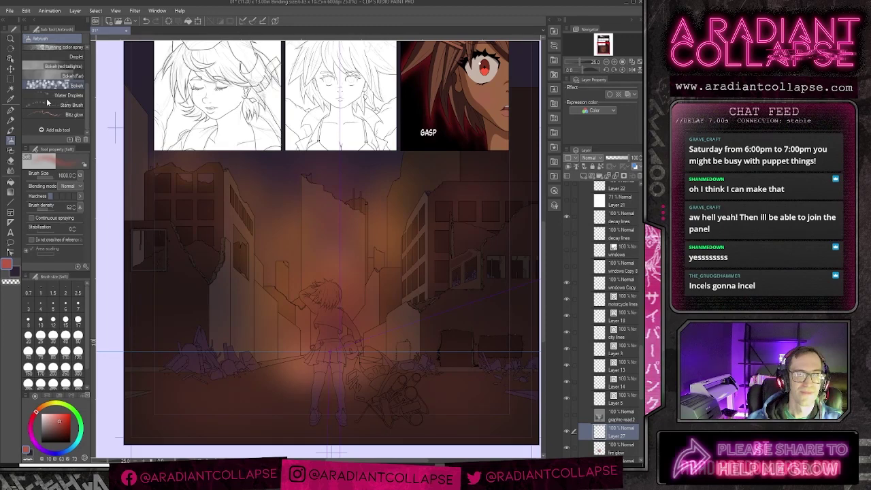
scroll(47, 102, "up", 3)
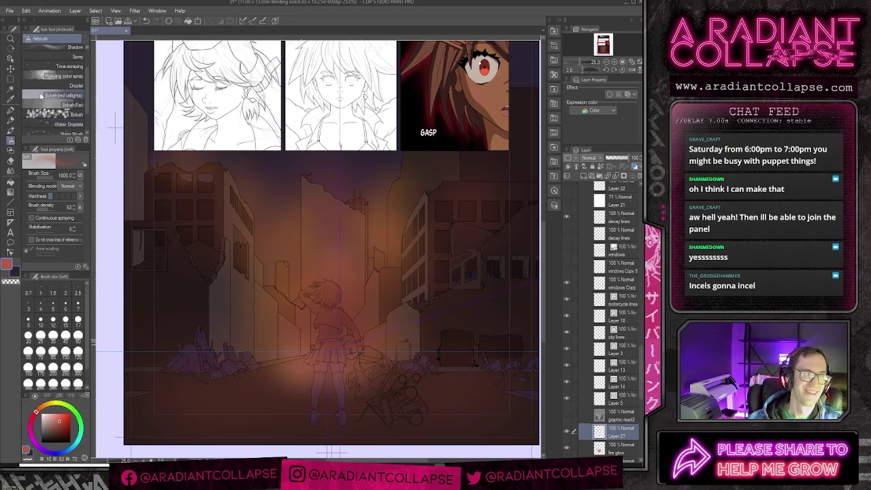
key("p")
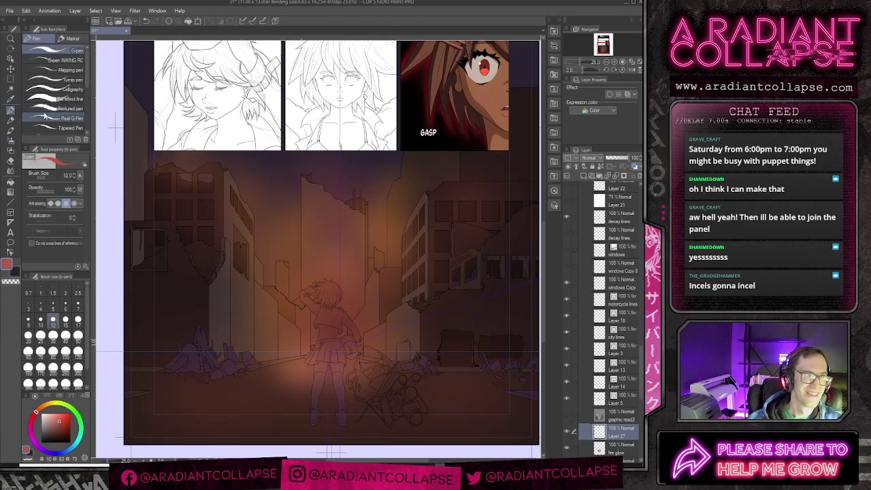
scroll(62, 107, "down", 2)
left_click(78, 42)
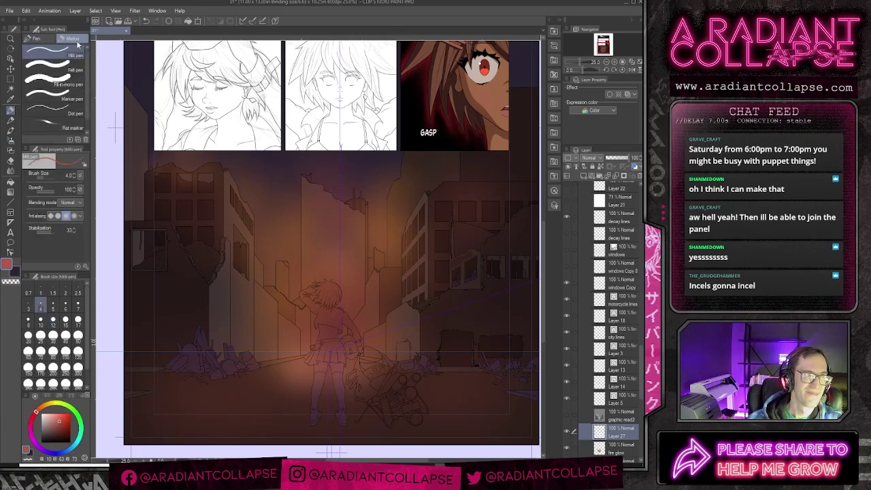
left_click(38, 39)
key("b")
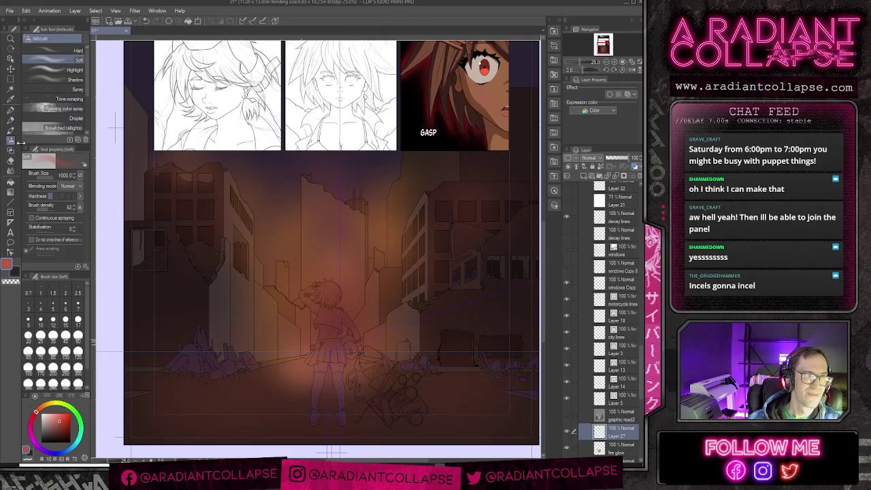
Step: Set up the Rough wash brush at size 120 with a dark muted brown drawing colour
left_click(9, 133)
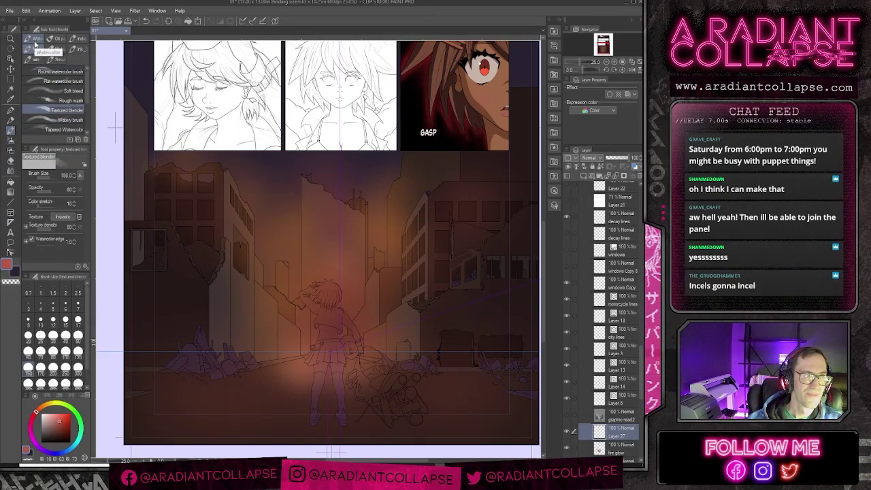
left_click(57, 101)
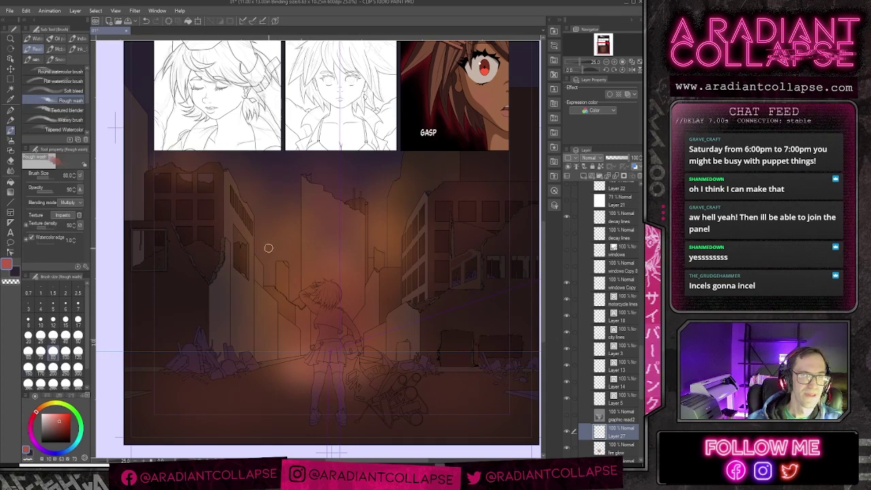
key("bracketright")
key("bracketright")
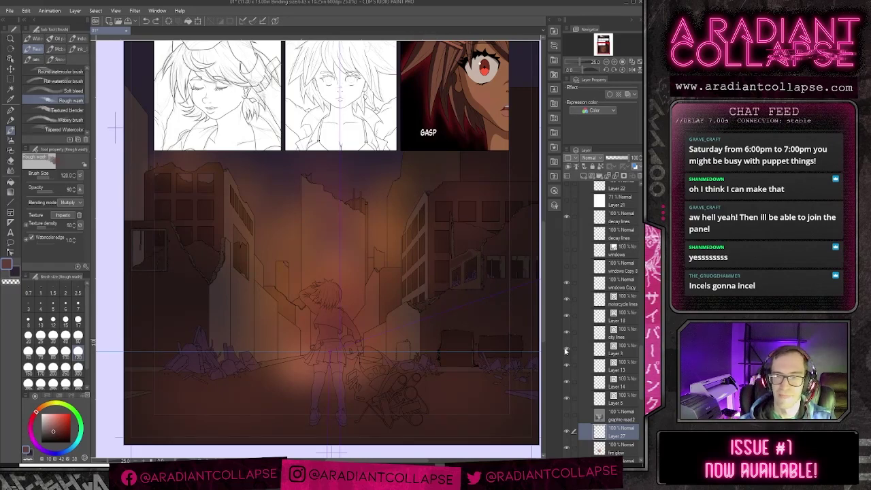
Step: Check the new layer's content by toggling its visibility and move it to the top of the bottom folder, above Layer 24
left_click(567, 431)
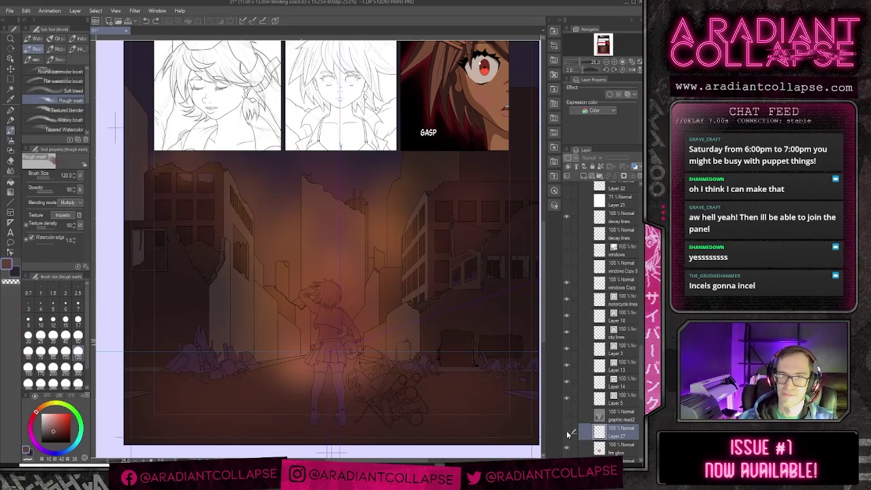
left_click(566, 431)
left_click_drag(621, 431, 635, 216)
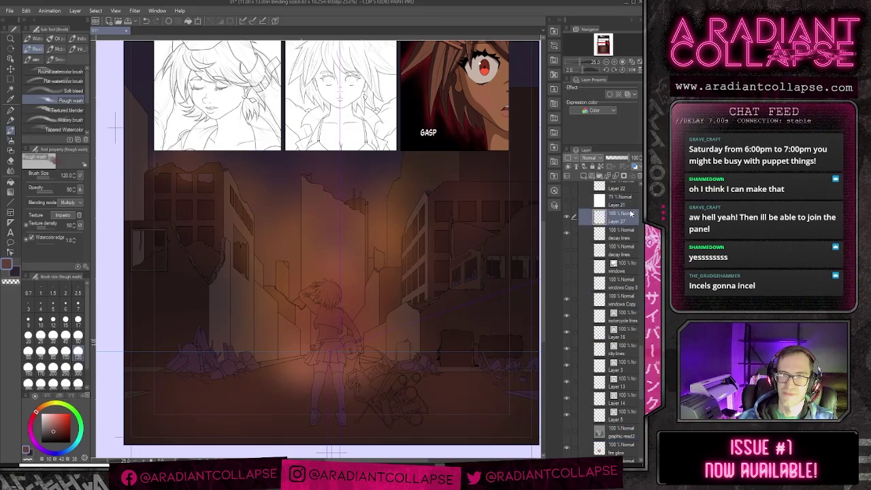
scroll(619, 272, "up", 3)
left_click_drag(616, 311, 616, 242)
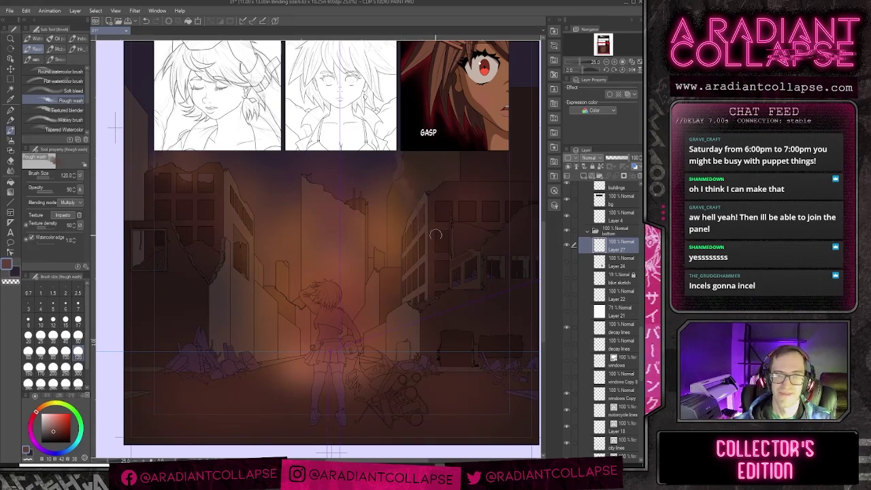
Step: Enlarge the Rough wash brush to size 170 and paint dark smoke rising beside the ruined building below the GASP panel
key("bracketright")
key("bracketright")
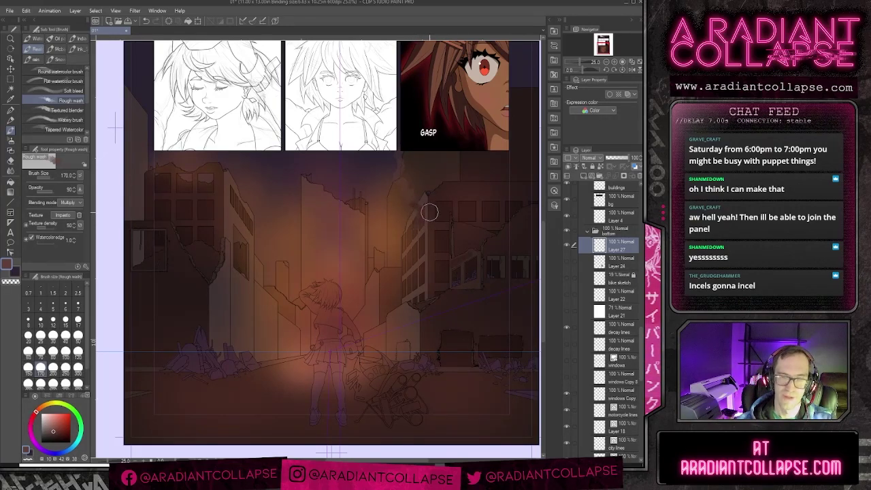
scroll(424, 221, "up", 1)
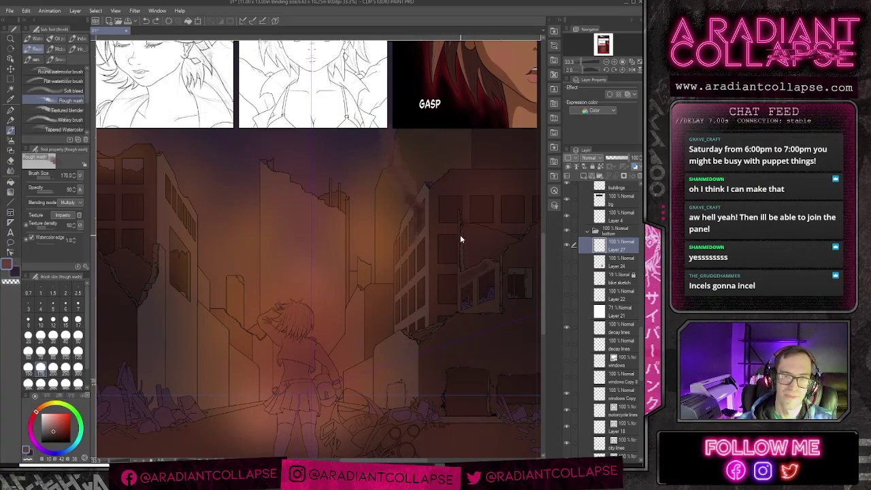
left_click_drag(342, 227, 359, 282)
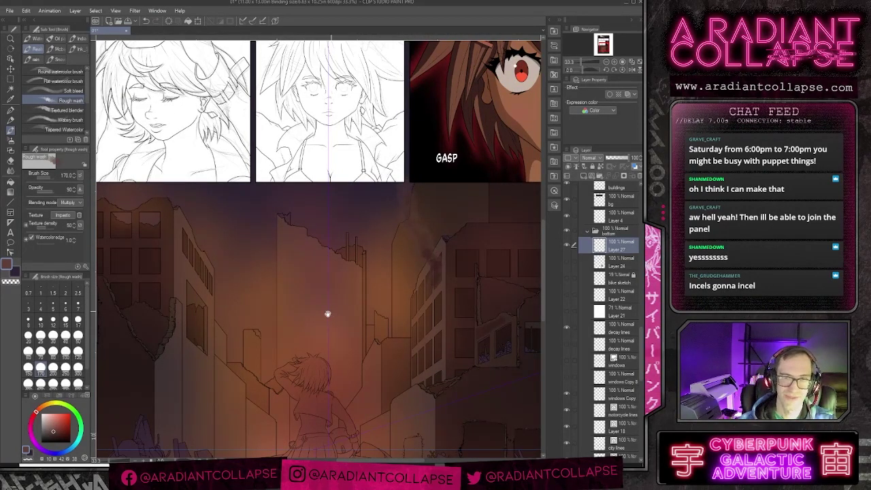
left_click_drag(327, 314, 378, 292)
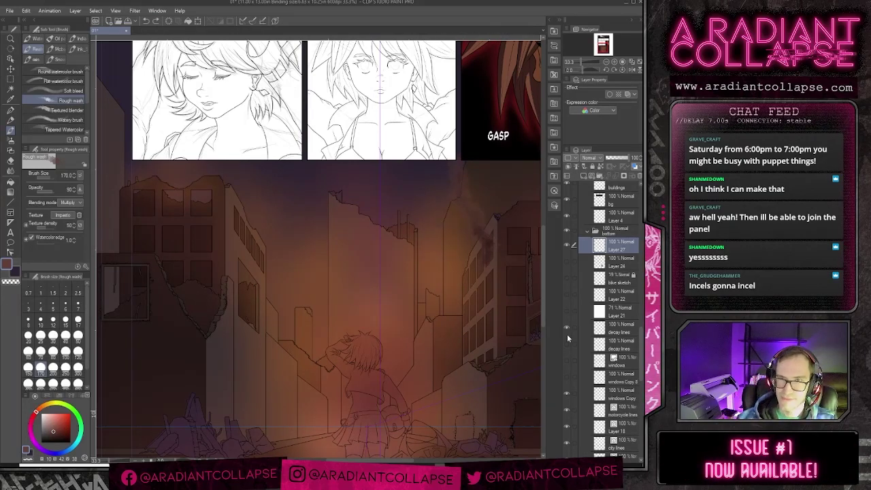
Step: Compare the painted smoke against the greyscale graphic read2 layer by showing that layer and hiding it again
scroll(599, 370, "down", 5)
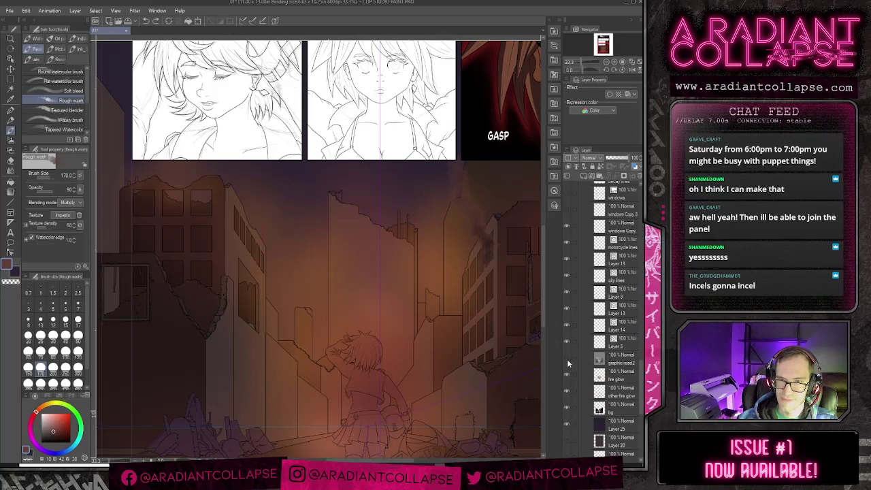
left_click(567, 358)
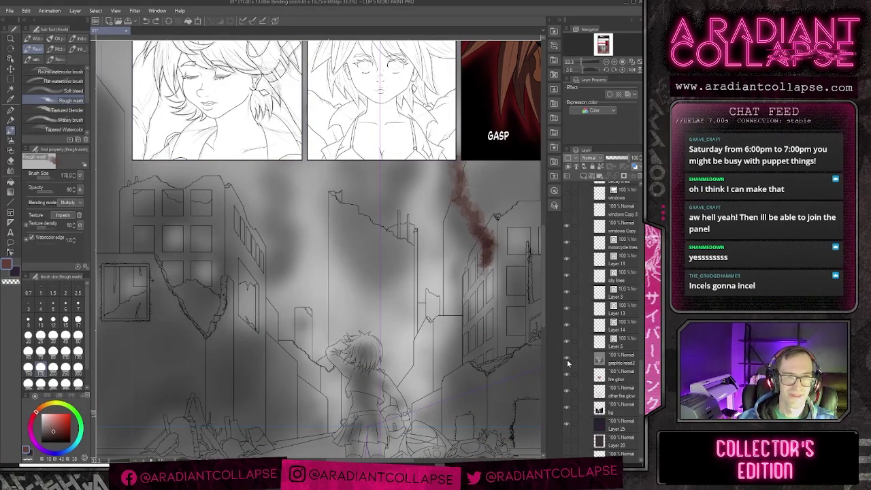
left_click(567, 359)
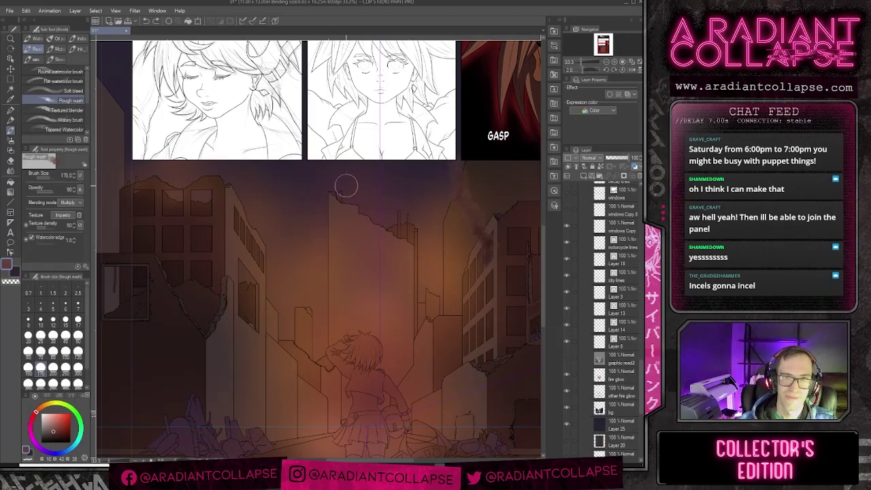
Step: Paint a dark smoke plume over the tall central building, enlarging the Rough wash brush to size 300, and undo the last two strokes
mouse_move(344, 194)
left_mouse_down()
mouse_move(335, 188)
mouse_move(340, 161)
left_mouse_up()
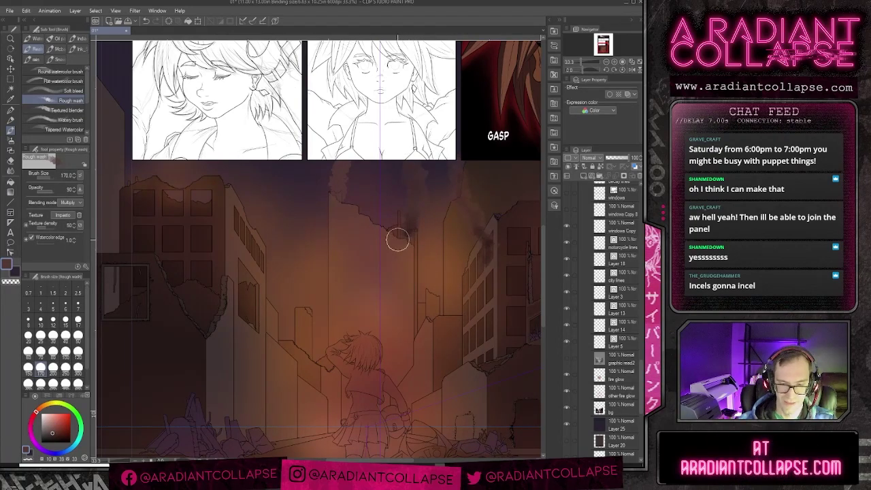
key("bracketright")
key("bracketright")
mouse_move(384, 170)
left_mouse_down()
mouse_move(403, 230)
mouse_move(360, 204)
mouse_move(370, 208)
mouse_move(357, 163)
mouse_move(379, 224)
mouse_move(388, 191)
mouse_move(374, 155)
left_mouse_up()
key("bracketright")
key("ctrl+z")
key("ctrl+z")
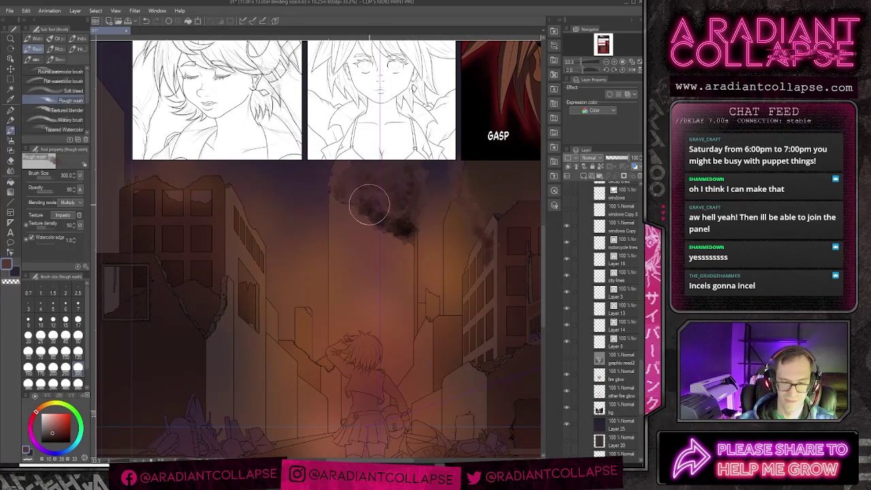
Step: Build up darker detail in the central smoke plume with the Rough wash brush at sizes such as 120, 150 and 170
key("bracketleft")
key("bracketleft")
key("bracketleft")
key("bracketleft")
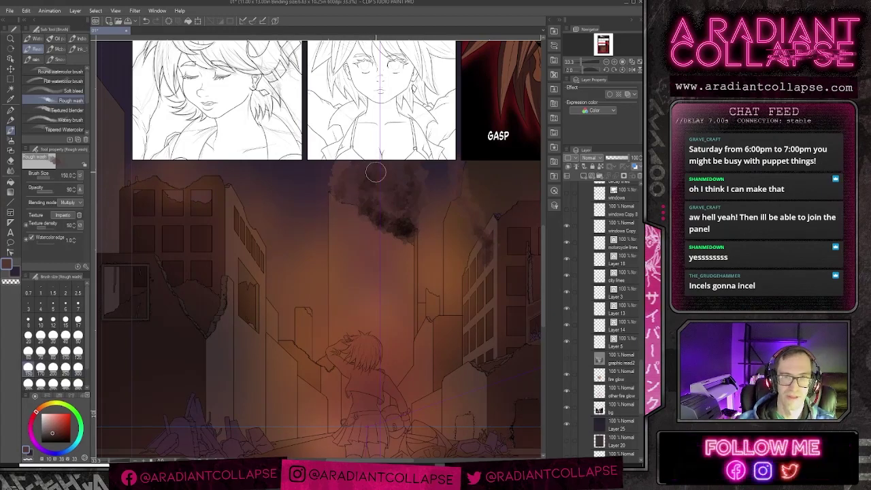
mouse_move(341, 181)
left_mouse_down()
mouse_move(342, 171)
mouse_move(352, 201)
mouse_move(356, 178)
mouse_move(383, 197)
mouse_move(388, 188)
left_mouse_up()
key("bracketright")
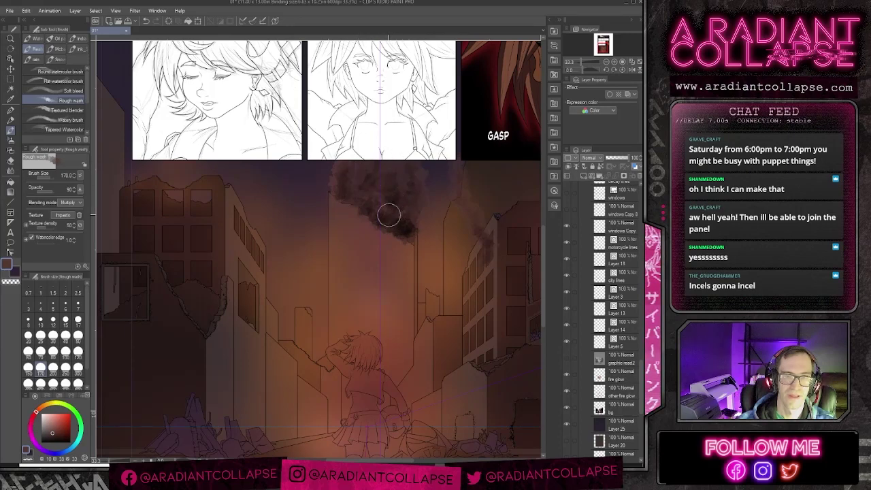
key("bracketleft")
key("bracketleft")
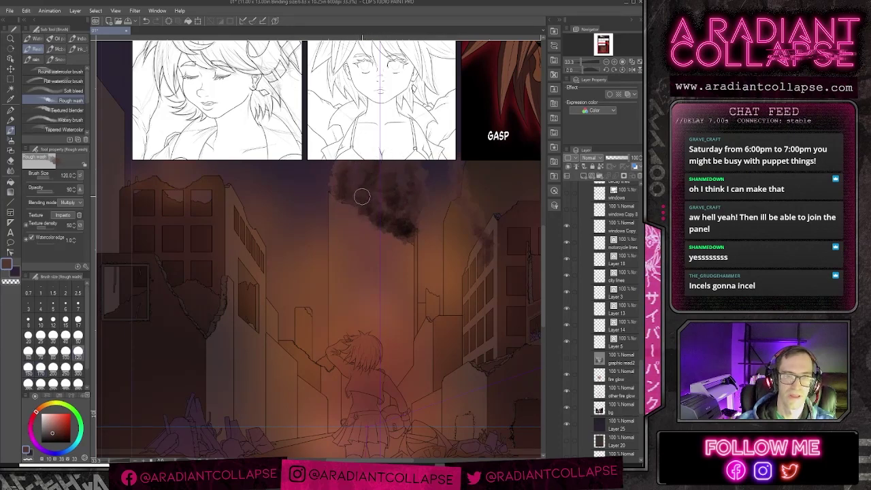
key("bracketleft")
key("bracketleft")
key("bracketright")
key("bracketright")
key("bracketright")
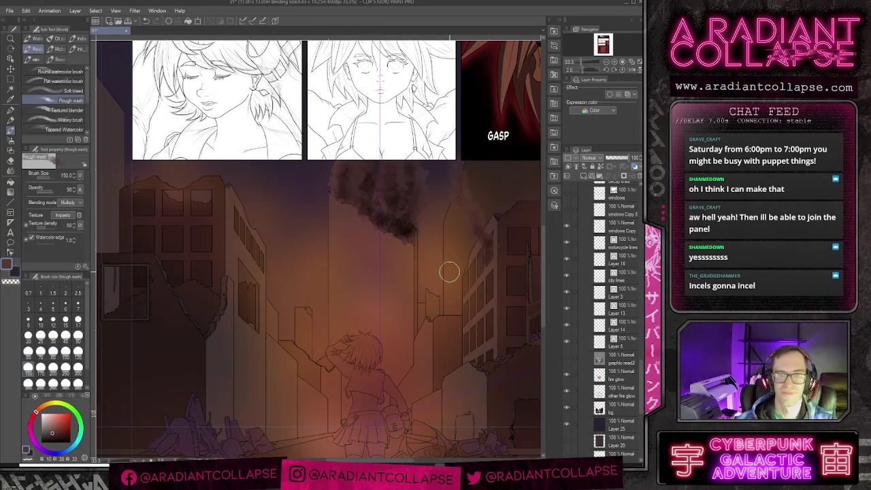
Step: Paint a smoke plume rising from the left-hand ruined building and work a lighter muted brown into the smoke plumes
scroll(448, 269, "down", 1)
left_click_drag(450, 245, 443, 247)
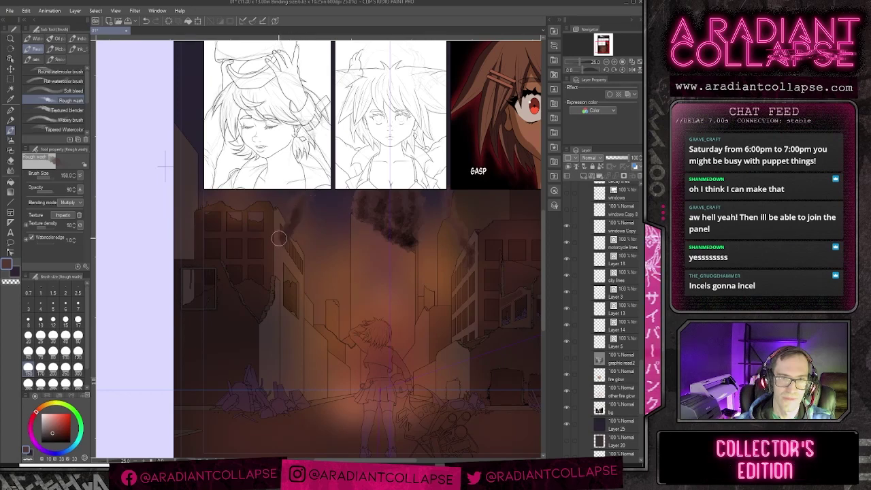
left_click_drag(295, 223, 306, 199)
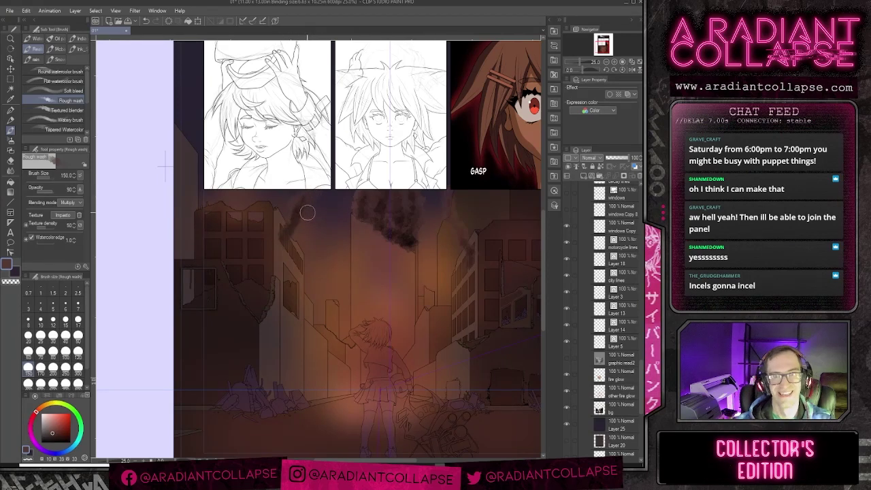
left_click(57, 411)
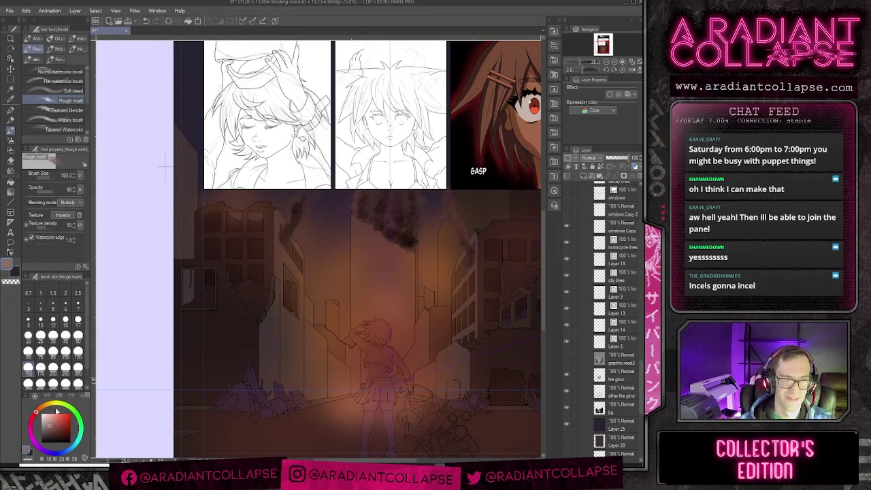
mouse_move(301, 202)
left_mouse_down()
mouse_move(293, 217)
mouse_move(296, 206)
left_mouse_up()
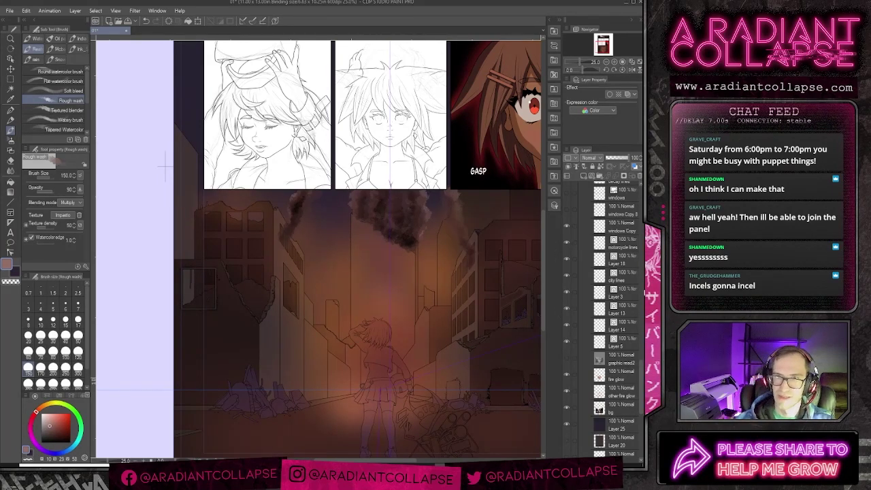
Step: Add a new layer above Layer 27 in the bottom folder and reduce the Rough wash brush to size 70
scroll(612, 307, "up", 10)
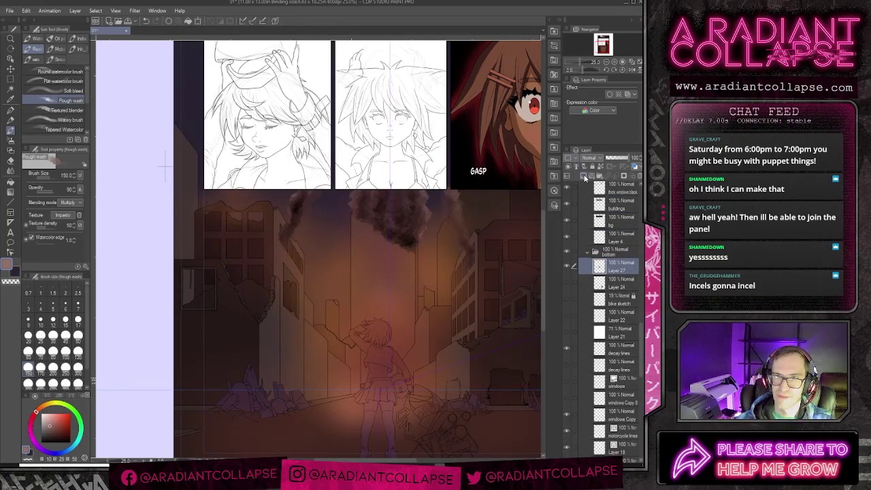
left_click(584, 178)
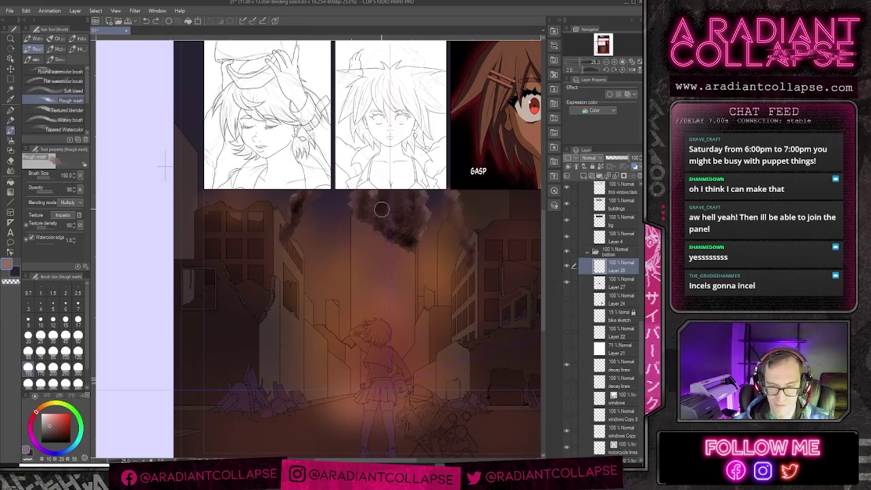
key("bracketleft")
key("bracketleft")
key("bracketleft")
key("bracketleft")
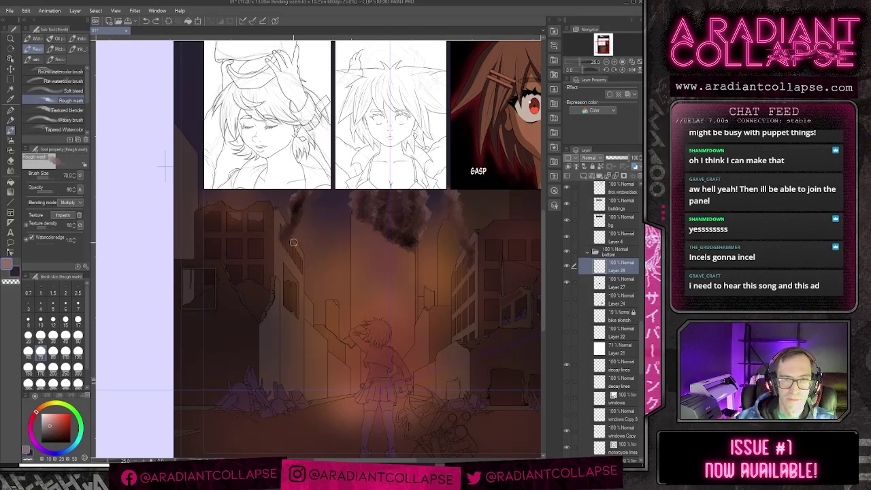
Step: On Layer 27, paint more smoke columns around the left-hand building in a darker brown, enlarging the Rough wash brush to size 200
left_click(52, 429)
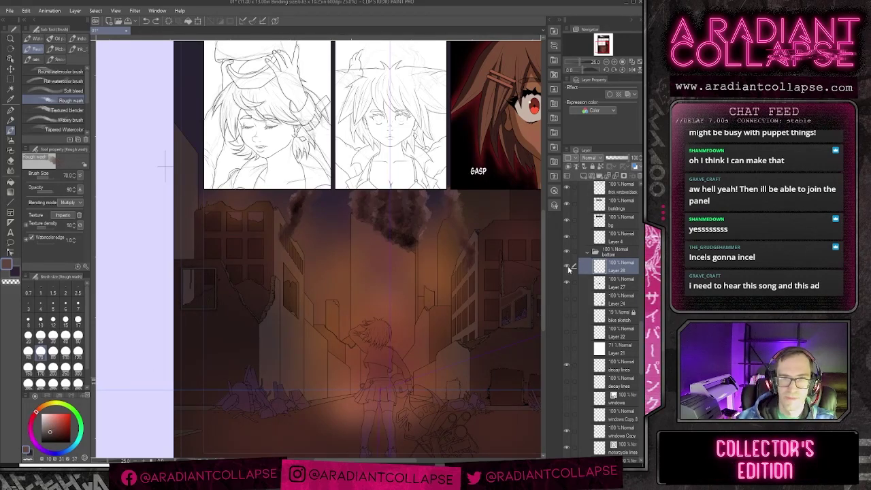
left_click(599, 284)
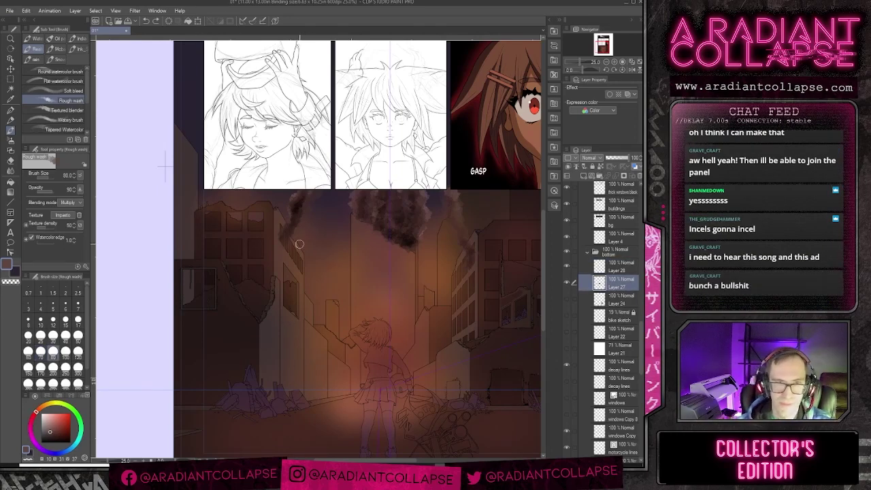
key("bracketright")
key("bracketright")
key("bracketright")
key("bracketright")
key("bracketright")
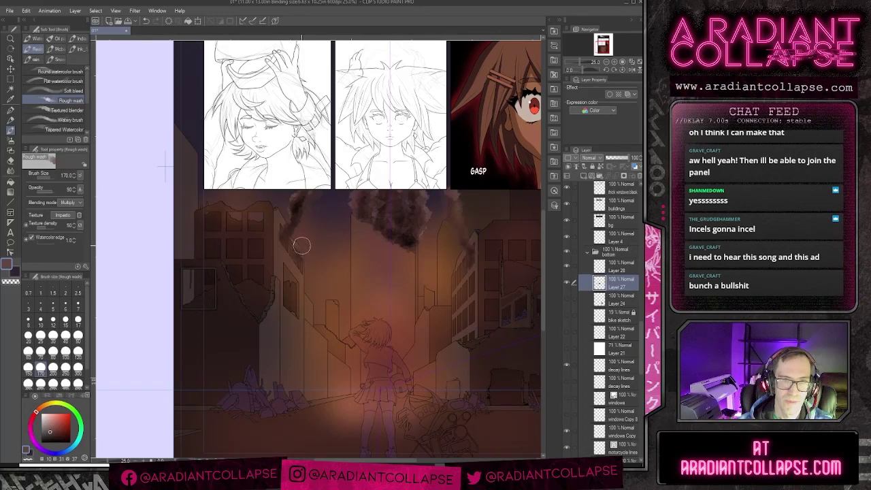
key("bracketright")
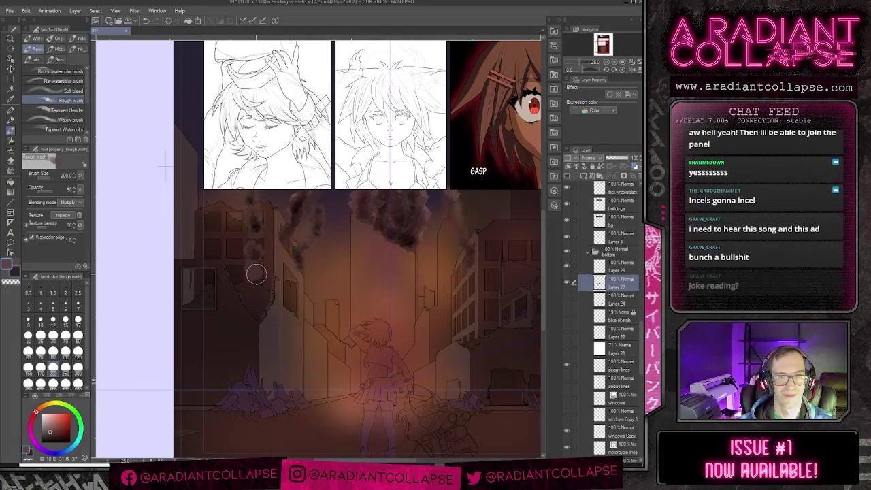
Step: Paint dense near-black smoke over the left-hand building on Layer 27, and brush over it in a lighter brown on Layer 28
left_click(51, 437)
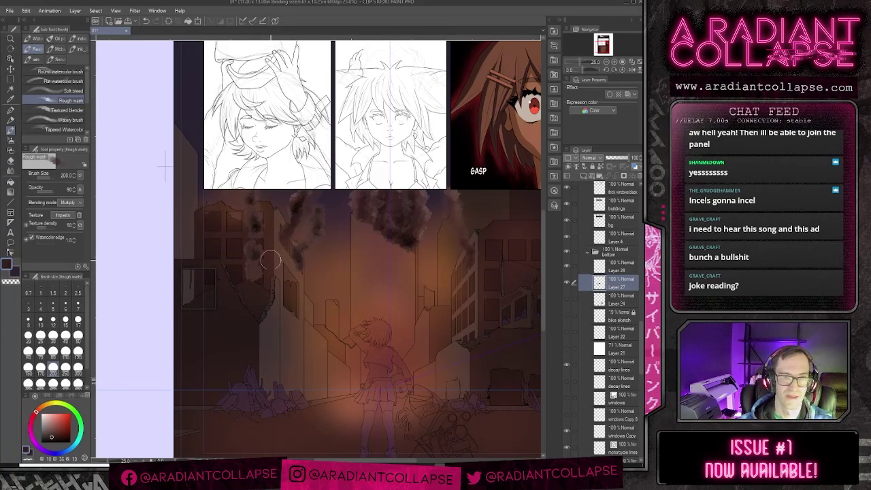
mouse_move(270, 259)
left_mouse_down()
mouse_move(247, 265)
mouse_move(259, 280)
mouse_move(248, 271)
mouse_move(253, 235)
mouse_move(242, 243)
mouse_move(257, 275)
mouse_move(244, 256)
mouse_move(242, 223)
mouse_move(259, 249)
mouse_move(243, 254)
mouse_move(245, 275)
mouse_move(260, 282)
mouse_move(241, 270)
mouse_move(234, 250)
mouse_move(223, 253)
mouse_move(234, 277)
mouse_move(224, 247)
mouse_move(241, 278)
mouse_move(235, 249)
mouse_move(204, 209)
left_mouse_up()
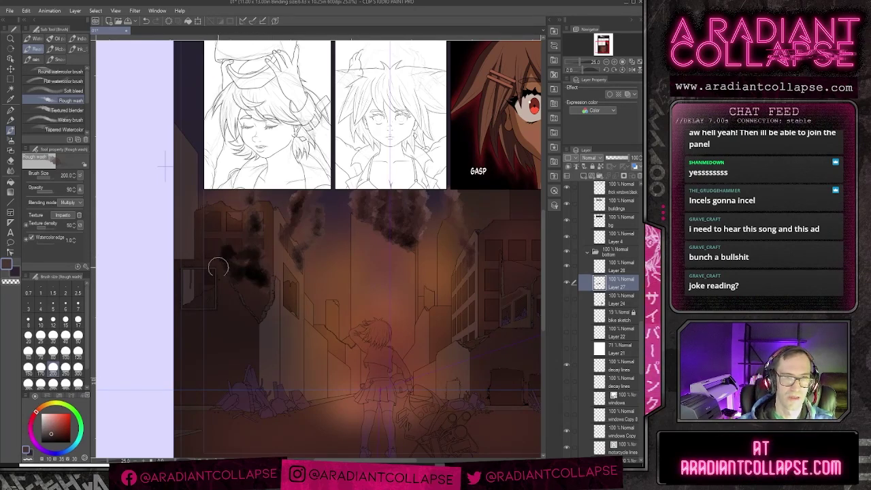
left_click(52, 430)
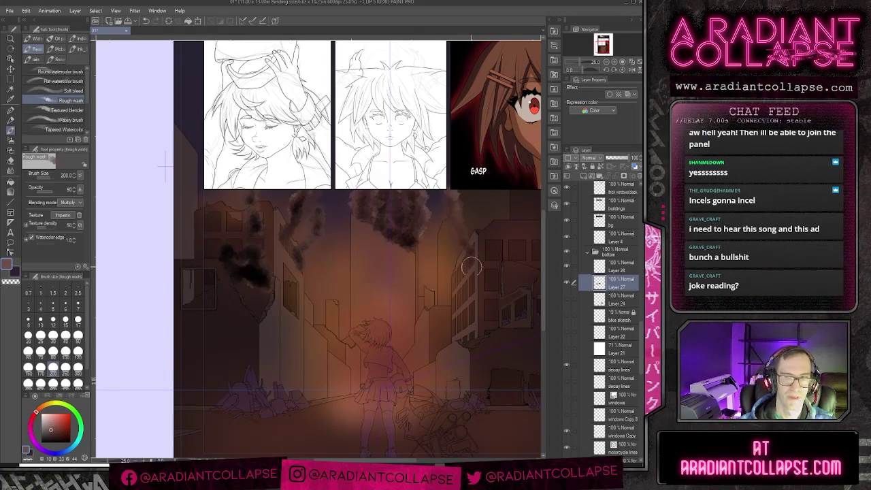
left_click(599, 267)
mouse_move(242, 269)
left_mouse_down()
mouse_move(272, 288)
mouse_move(252, 278)
mouse_move(261, 262)
mouse_move(399, 250)
left_mouse_up()
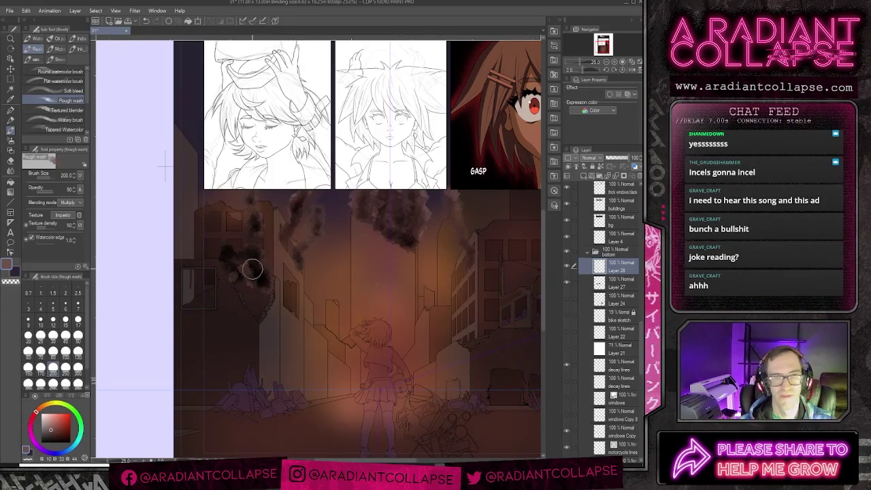
Step: Try the Textured blender on the smoke, and extend the dark smoke across the left-hand building with the Rough wash brush
left_click(66, 109)
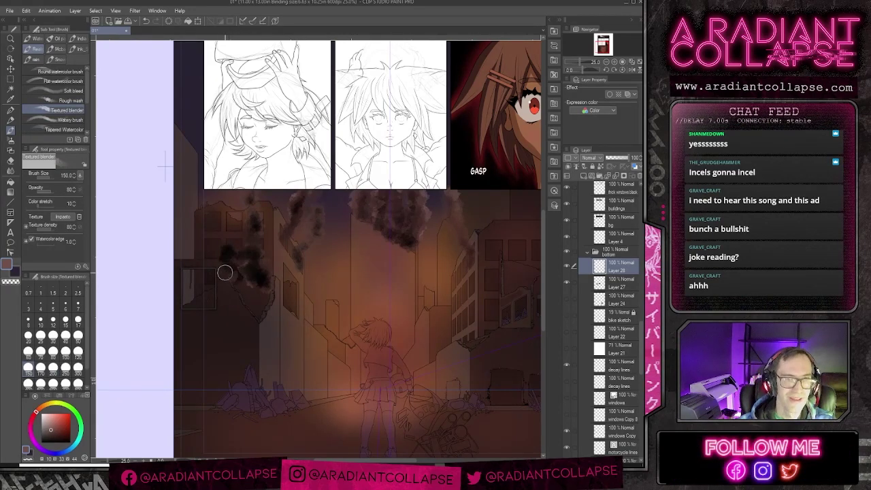
key("b")
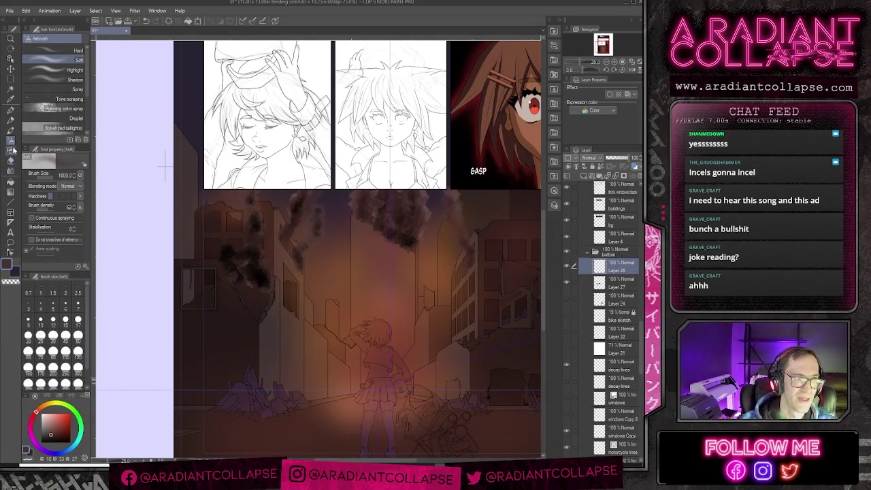
left_click(10, 131)
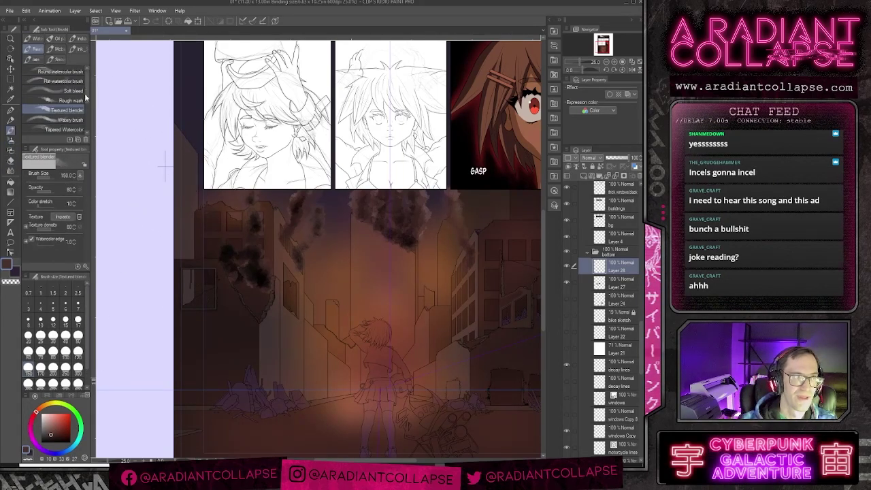
left_click(65, 100)
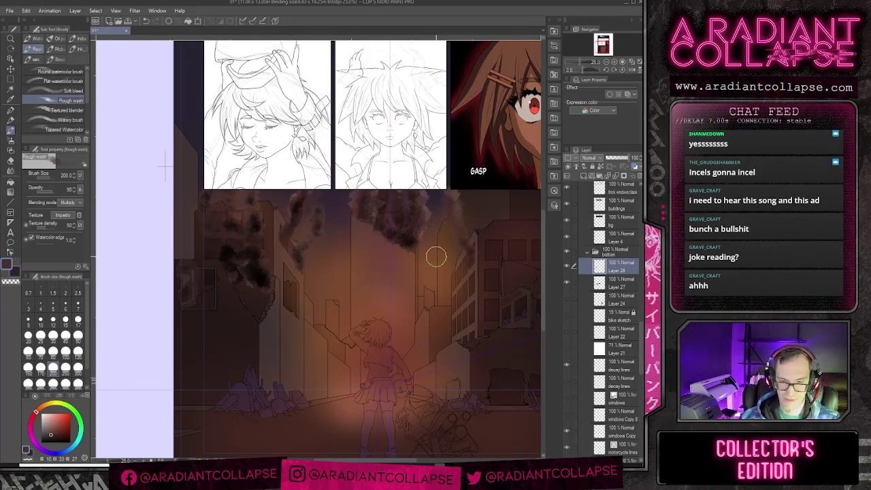
Step: Paint dark smoke over the right-hand ruined building and up the page edge with the Rough wash brush at size 200
scroll(435, 257, "down", 2)
scroll(445, 272, "up", 2)
left_click_drag(345, 304, 332, 301)
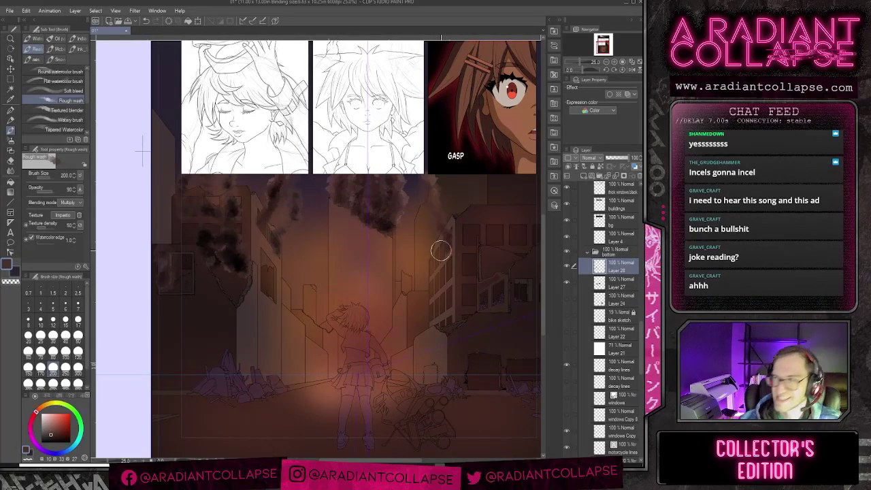
left_click_drag(456, 251, 378, 262)
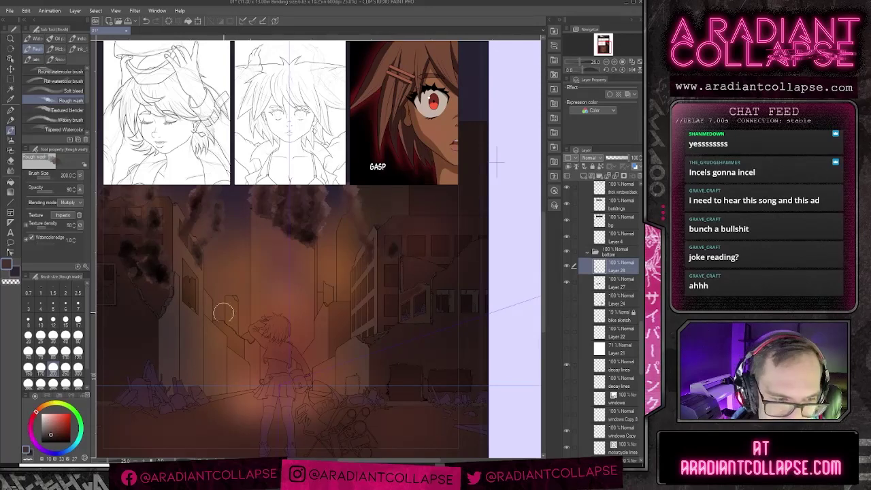
left_click_drag(381, 276, 340, 284)
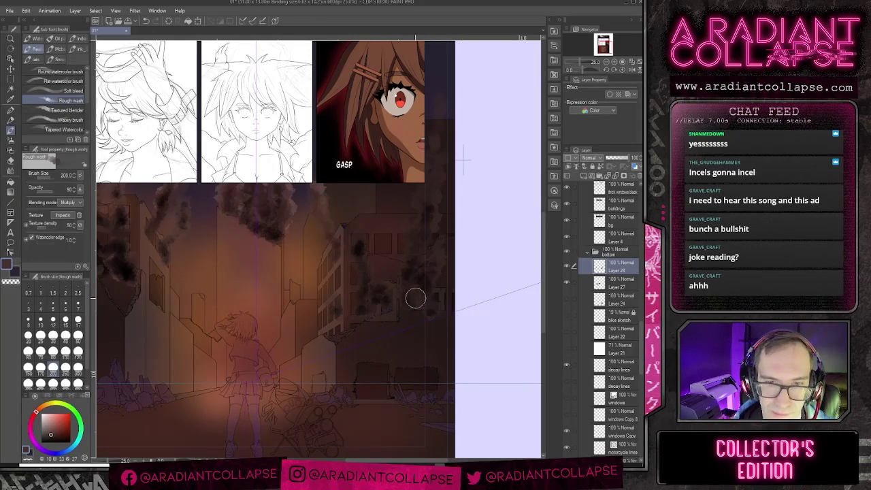
Step: Try the Textured blender on the right-hand smoke, and add more smoke there with the Rough wash brush at size 200
left_click(65, 111)
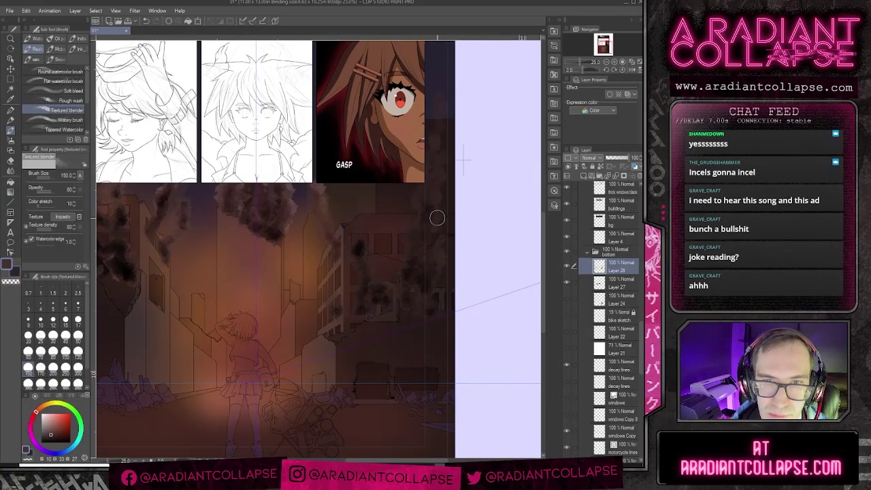
key("b")
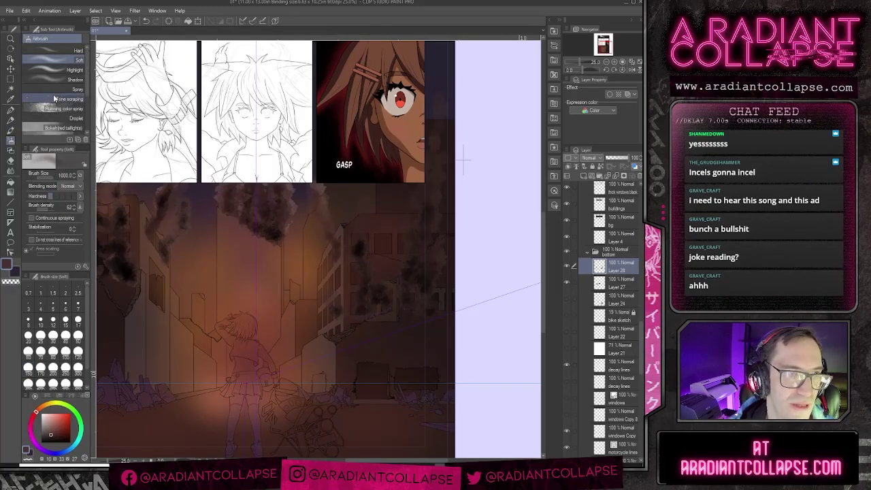
left_click(13, 128)
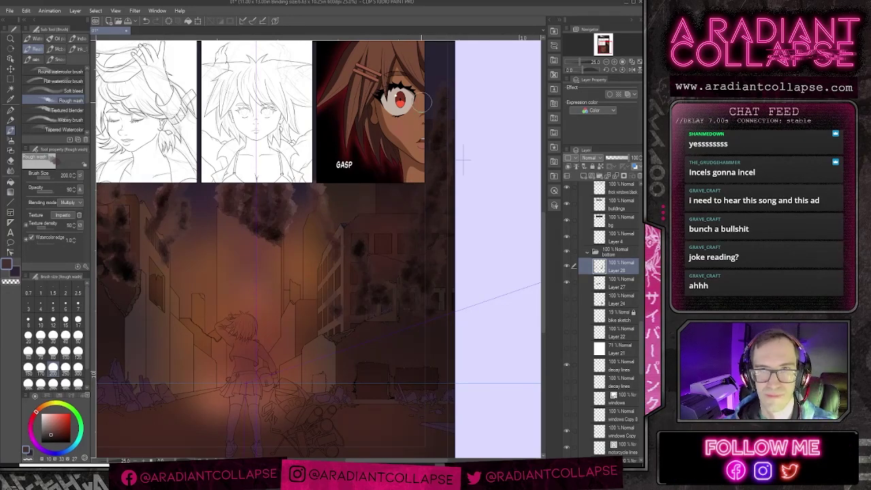
left_click_drag(413, 166, 416, 203)
scroll(417, 203, "down", 2)
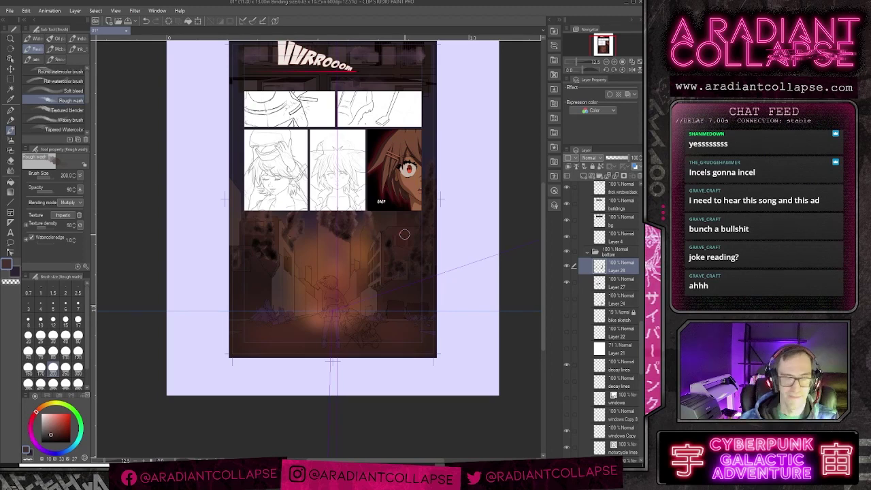
Step: Rename Layer 28 to "clouds" and Layer 27 to "smoke"
scroll(249, 292, "up", 4)
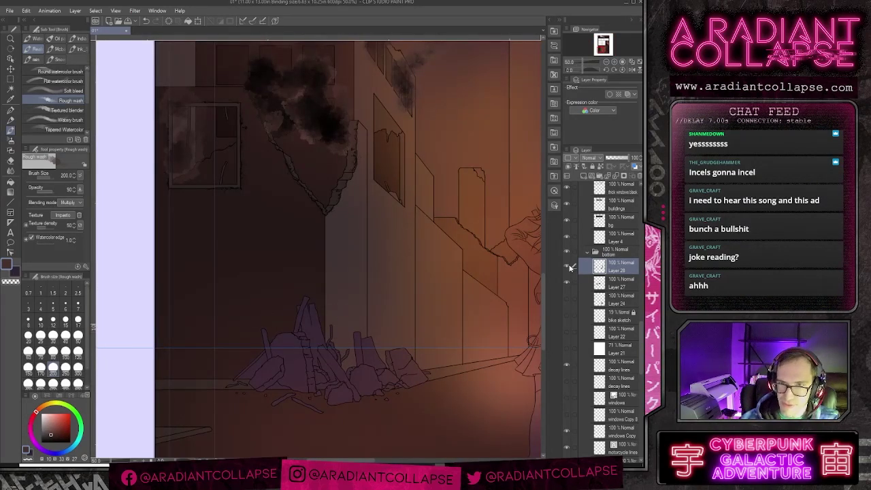
left_click(622, 286)
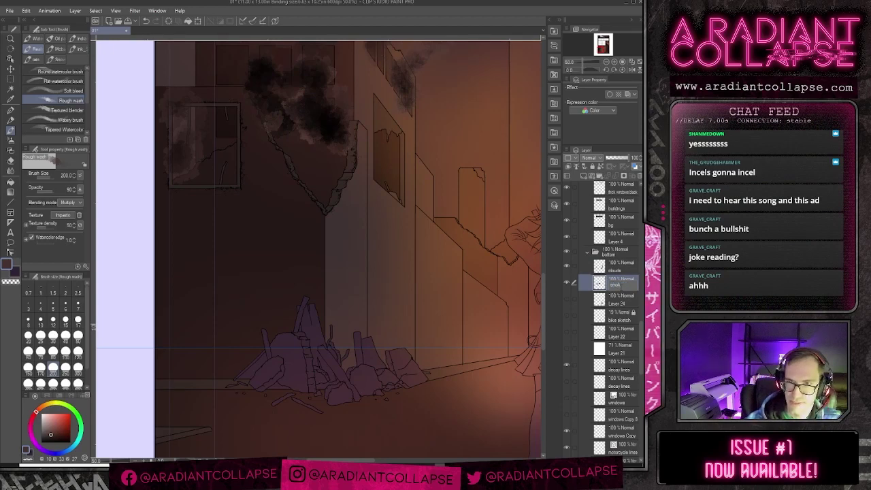
Step: Show and hide Layer 24 to check what it holds, leaving it hidden
left_click(568, 300)
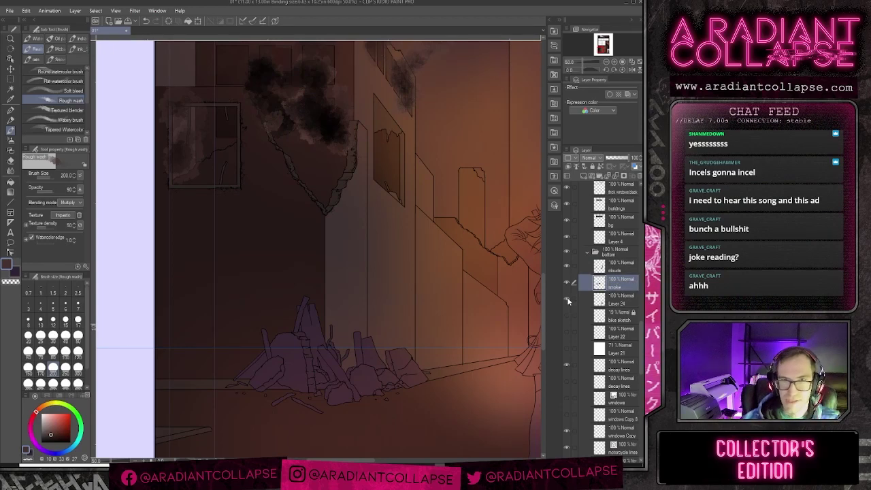
key("ctrl+minus")
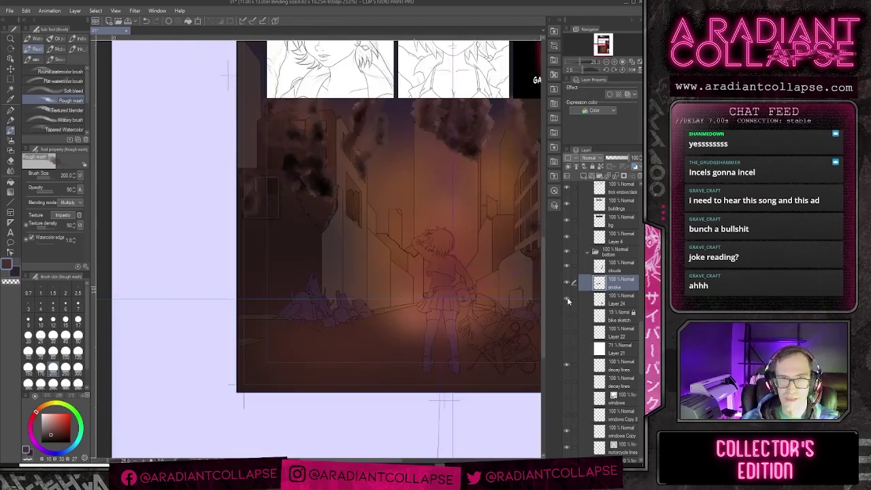
left_click_drag(441, 280, 301, 283)
left_click(567, 302)
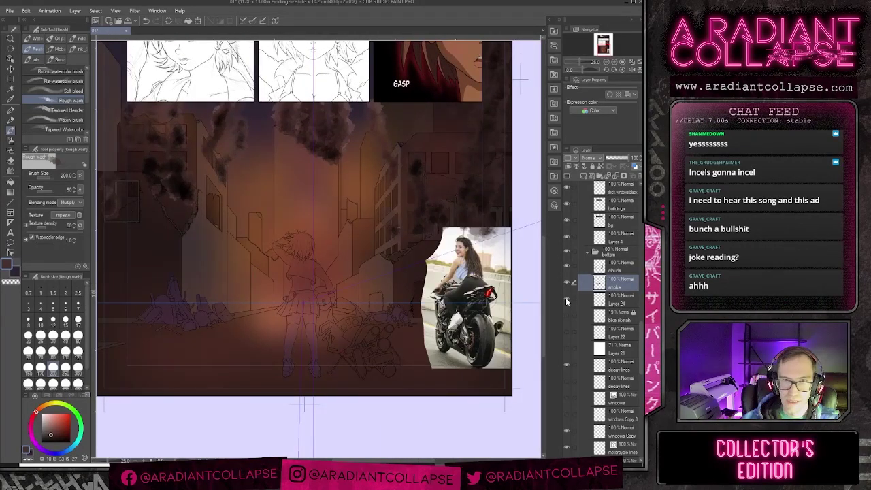
left_click(567, 302)
left_click(566, 301)
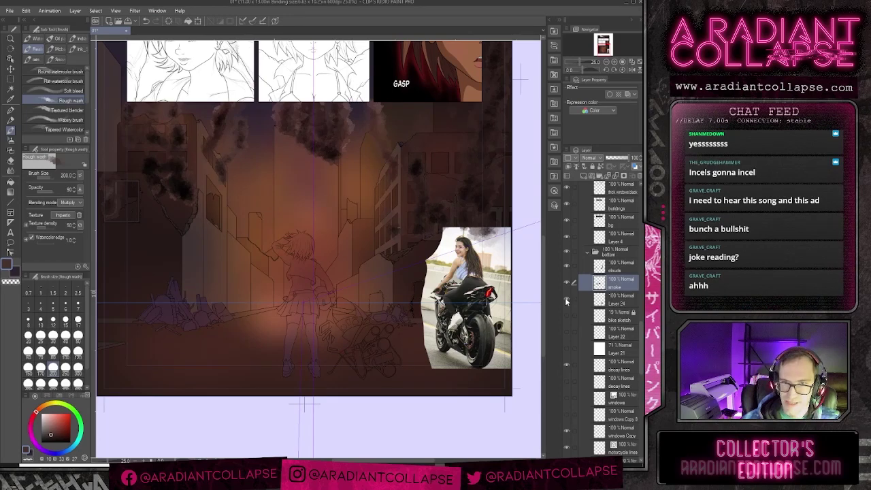
left_click(566, 301)
Step: Select the bg layer beneath the fire glow layers for editing
scroll(626, 375, "down", 5)
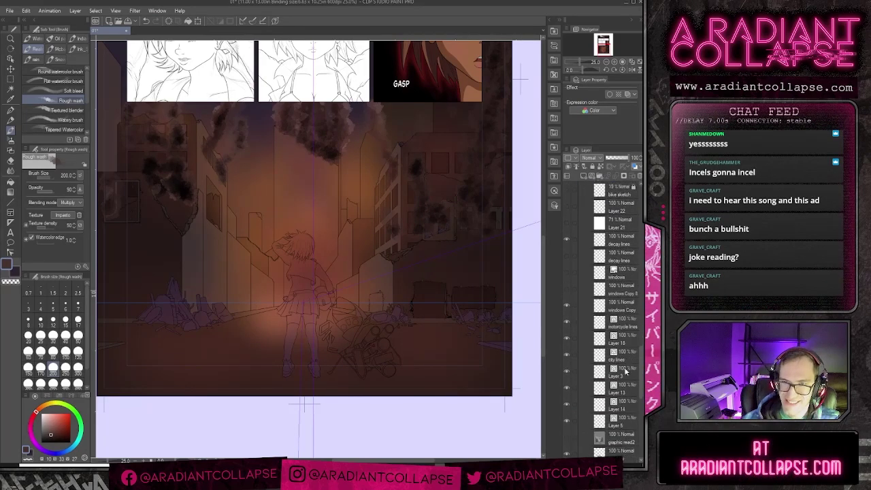
scroll(625, 371, "down", 4)
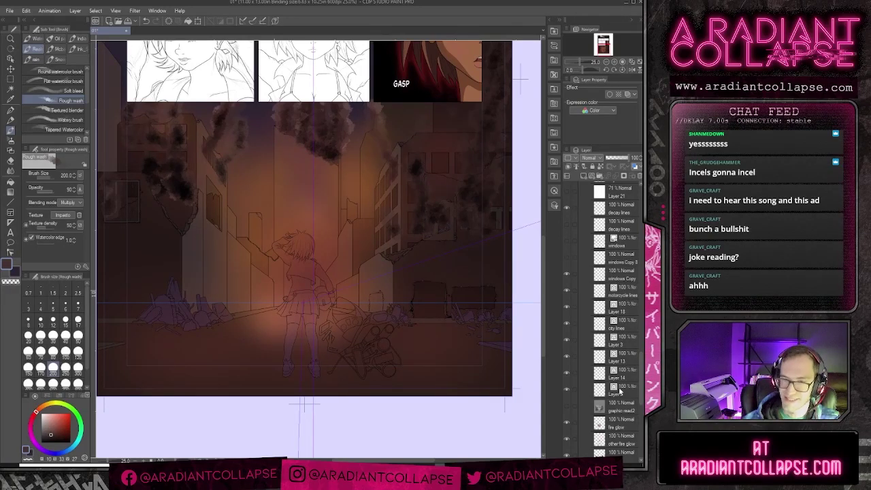
scroll(619, 390, "down", 1)
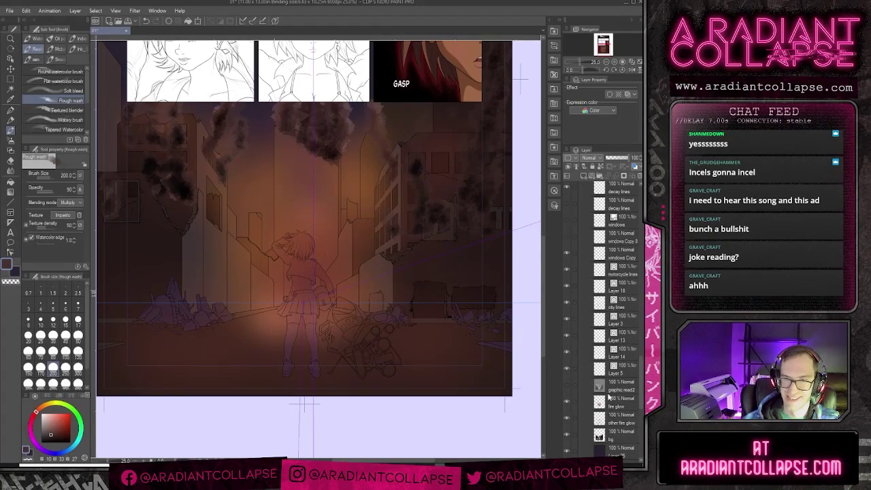
left_click(610, 436)
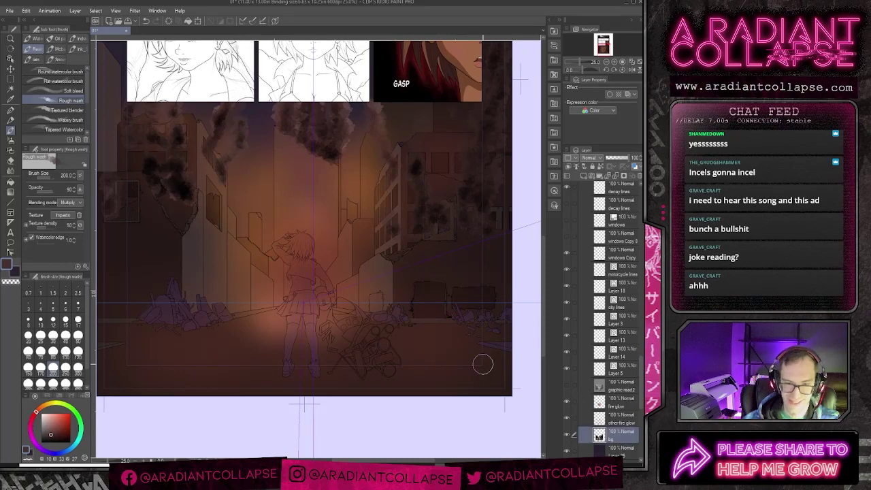
Step: Try filling a rubble piece under the right-hand broken window with a brown sampled from the kerb
scroll(482, 363, "up", 3)
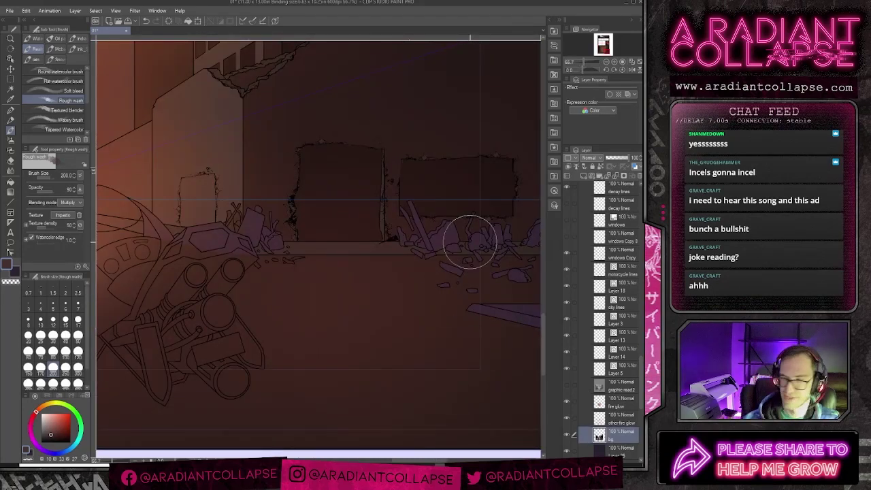
left_click(368, 242, "alt")
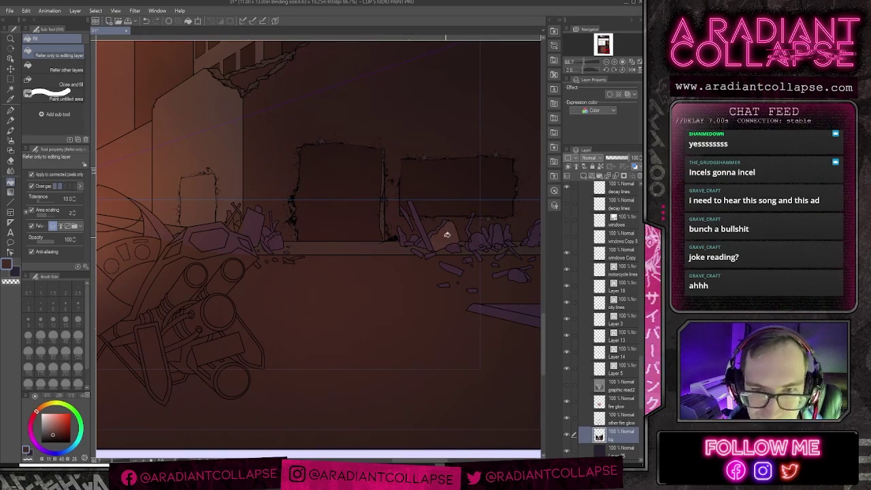
scroll(475, 266, "down", 1)
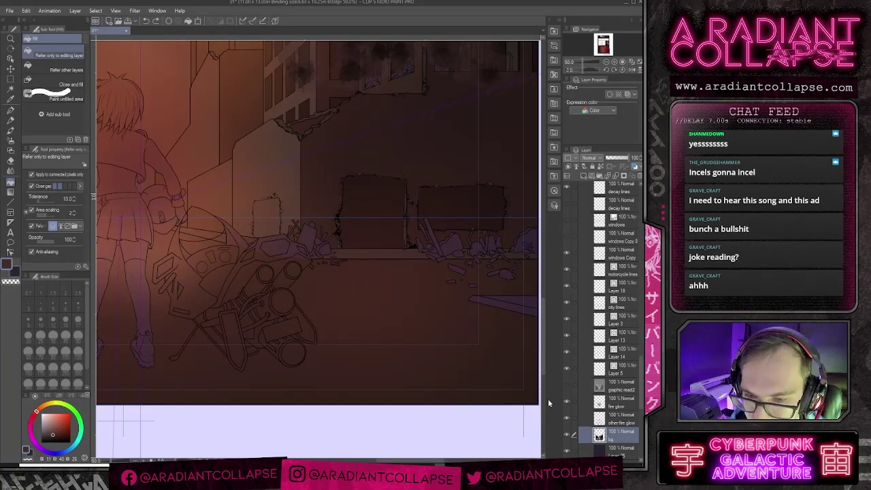
Step: Hide the fire glow and other fire glow layers, and fill the larger right-hand rubble pieces and plank with dark grey-brown
left_click(567, 402)
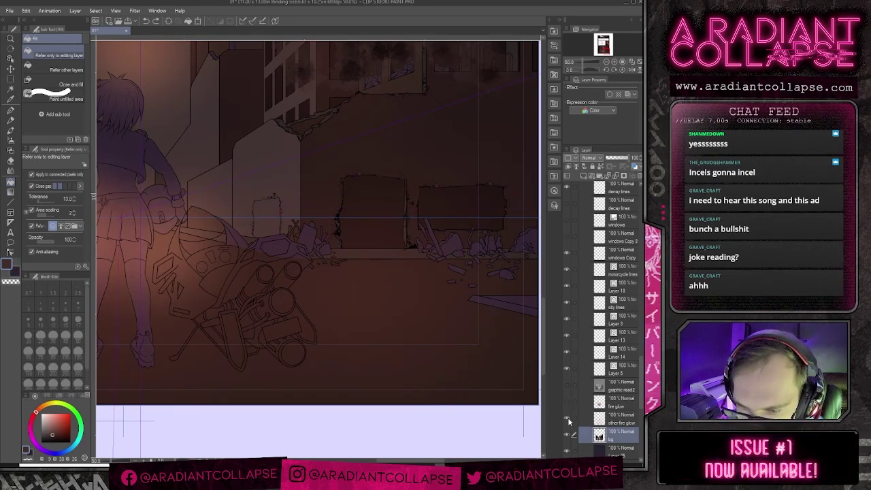
left_click(566, 419)
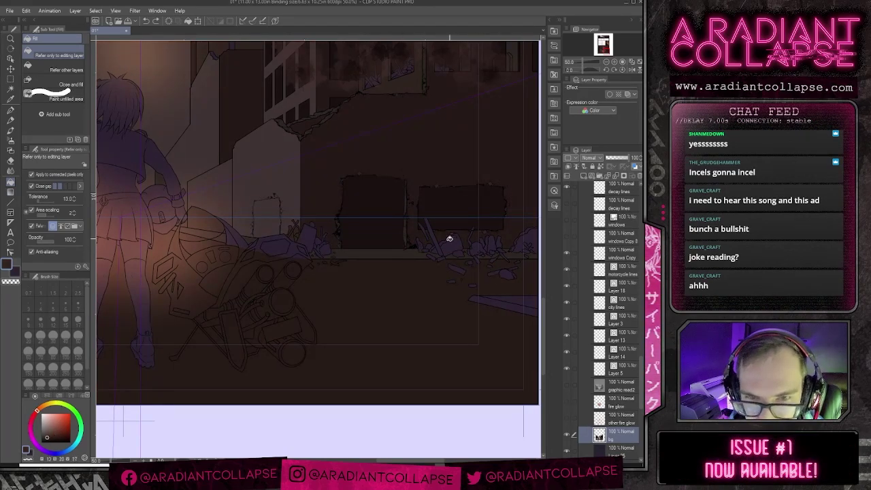
scroll(449, 240, "up", 1)
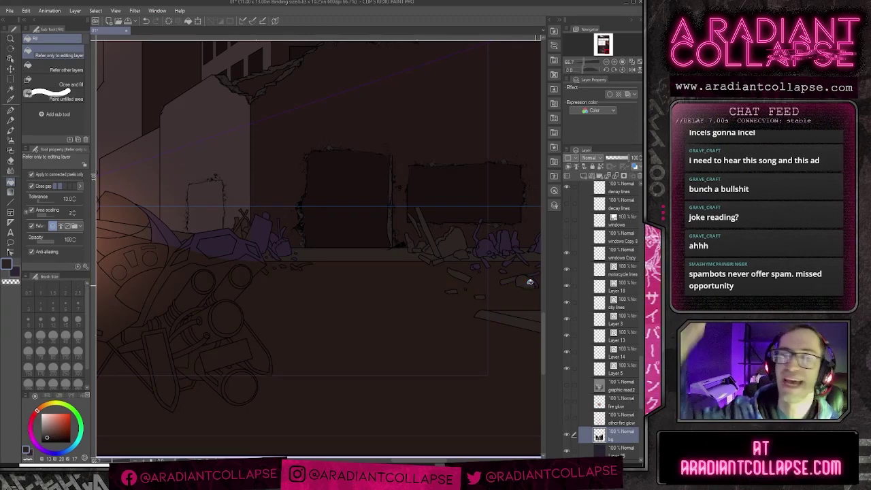
key("ctrl+z")
key("ctrl+y")
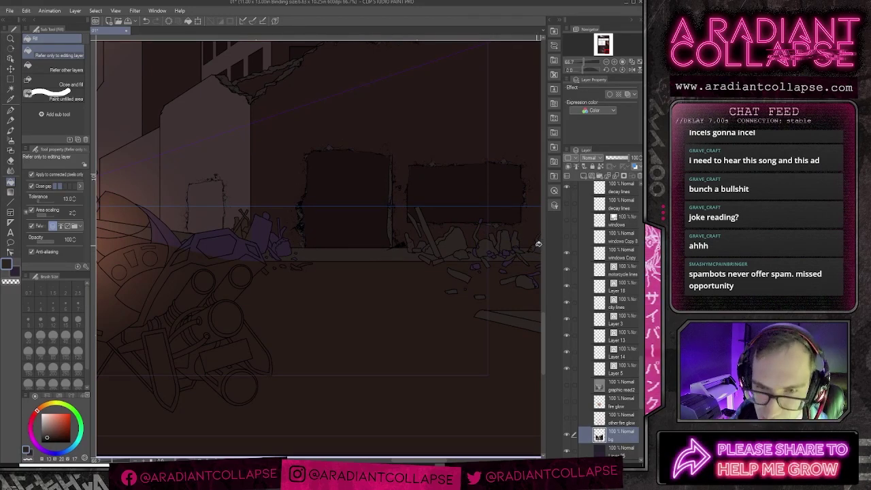
Step: Colour the remaining small stones and slivers of the right-hand rubble dark grey-brown with the Fill tool and size 12 G-pen
scroll(539, 244, "up", 3)
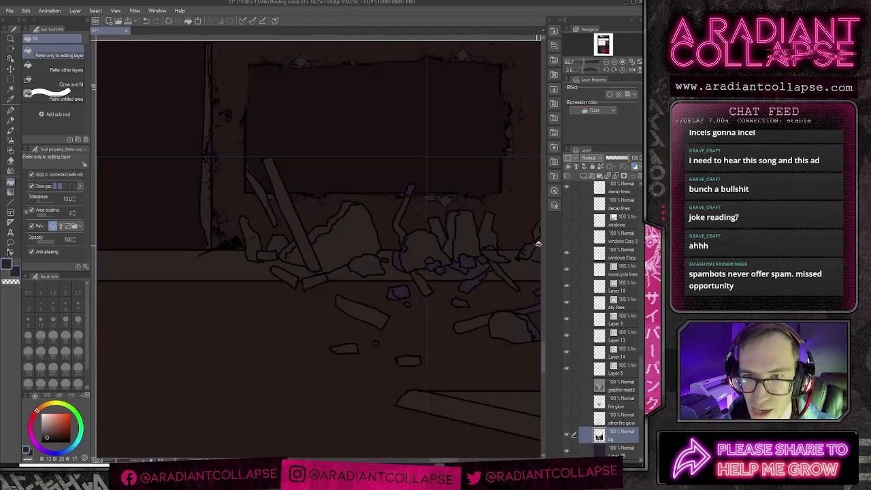
key("p")
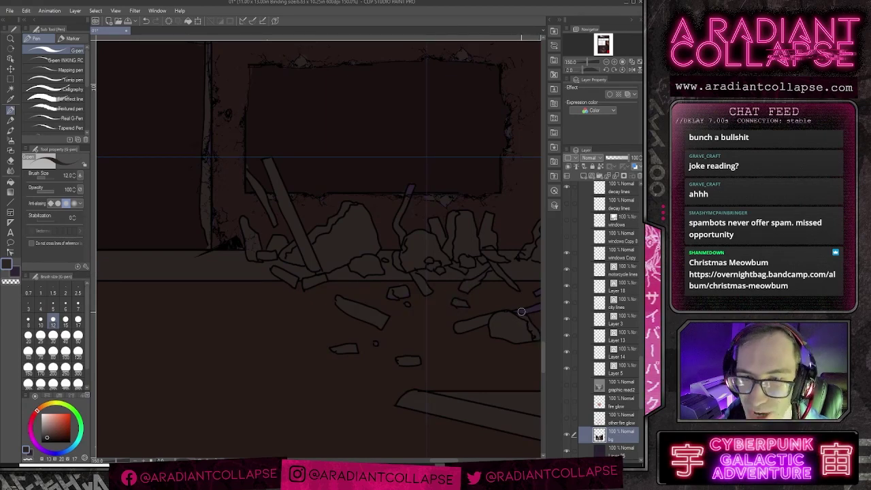
left_click_drag(519, 303, 452, 303)
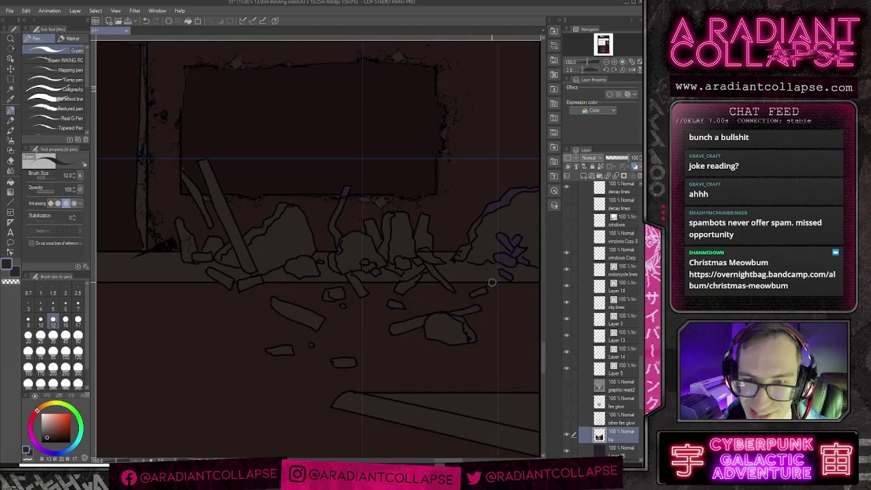
key("ctrl+z")
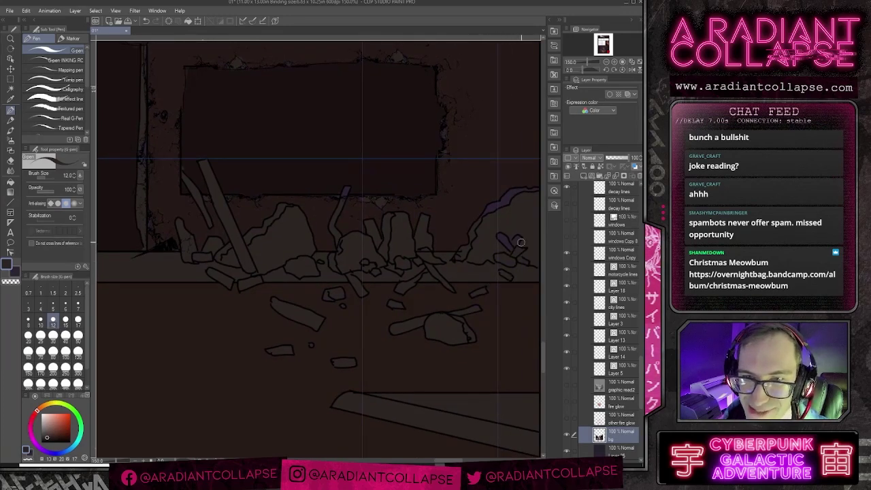
key("g")
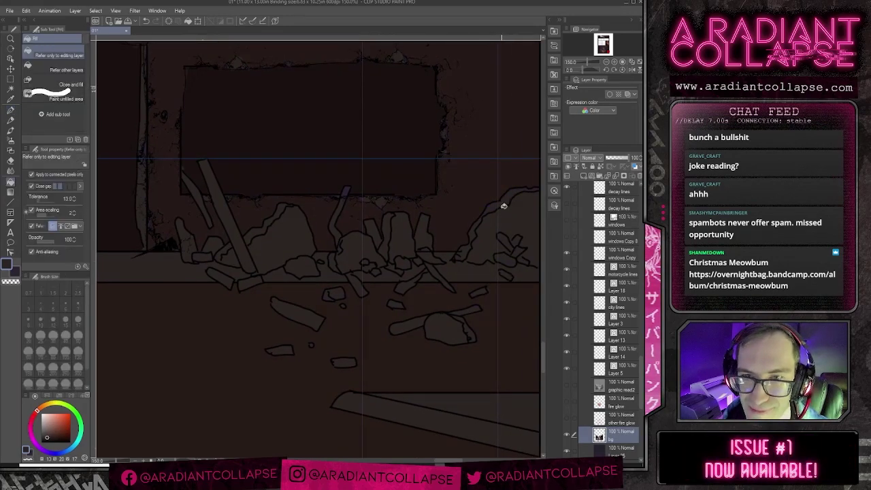
key("p")
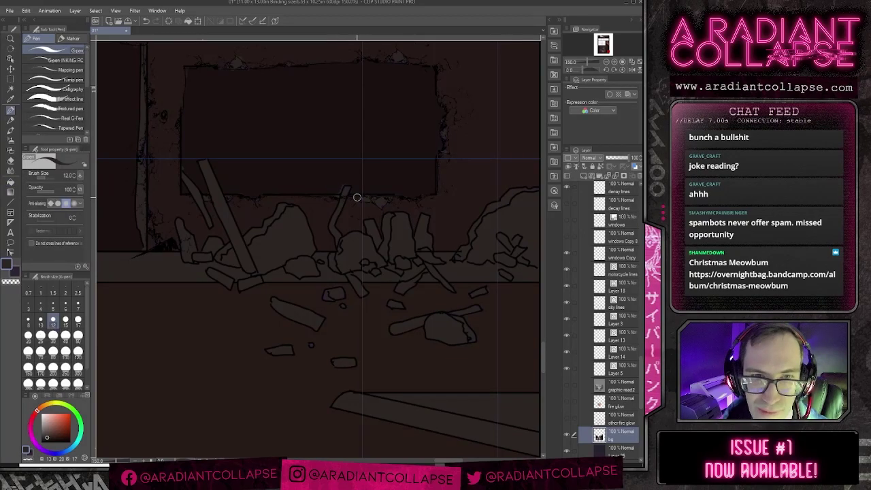
scroll(368, 261, "down", 2)
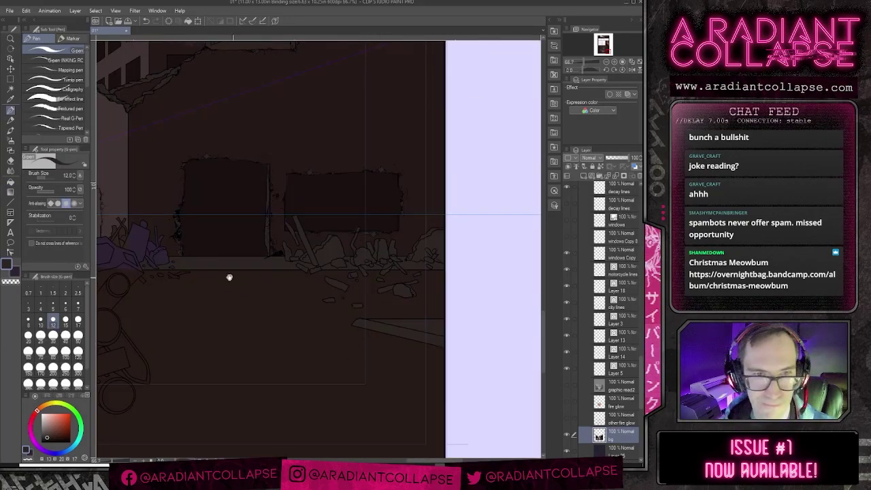
Step: Fill the rubble behind the motorcycle with dark grey-brown and touch up its small fragments with the G-pen
left_click_drag(230, 277, 391, 265)
key("g")
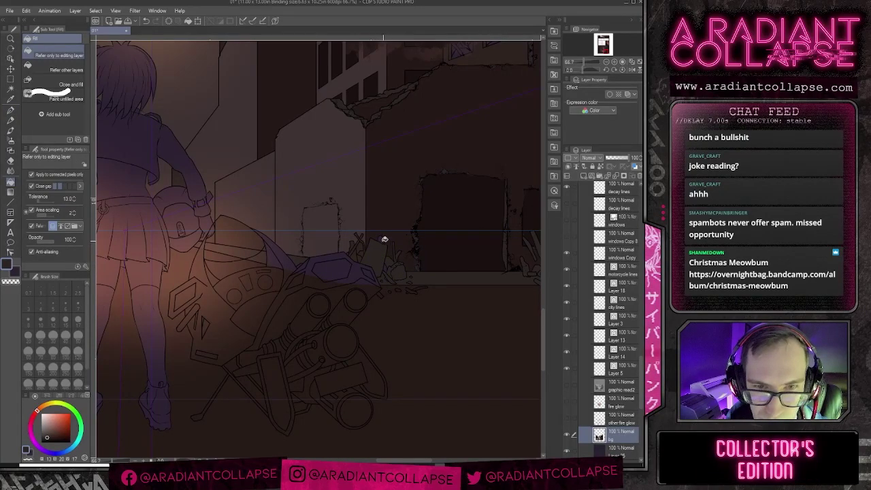
key("p")
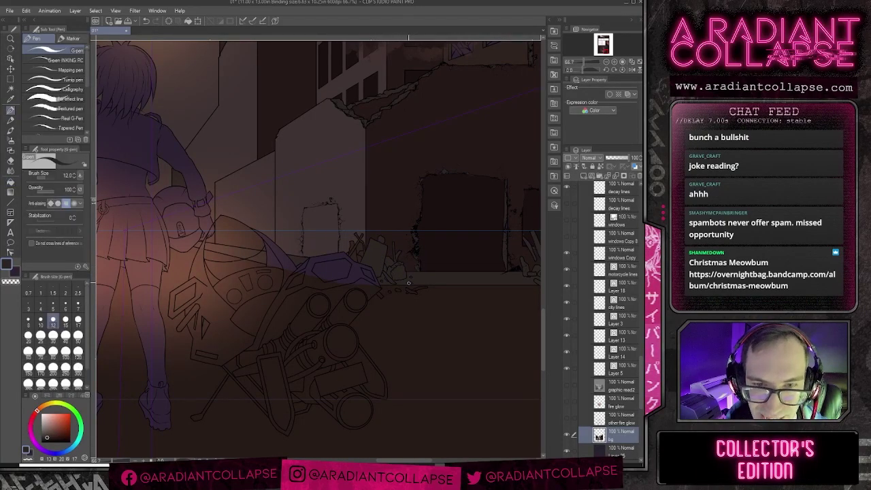
Step: Fill the large stones and slabs of the left-hand rubble pile with dark grey-brown, redoing the unwanted fills
left_click_drag(306, 258, 455, 257)
left_click_drag(238, 271, 477, 265)
key("g")
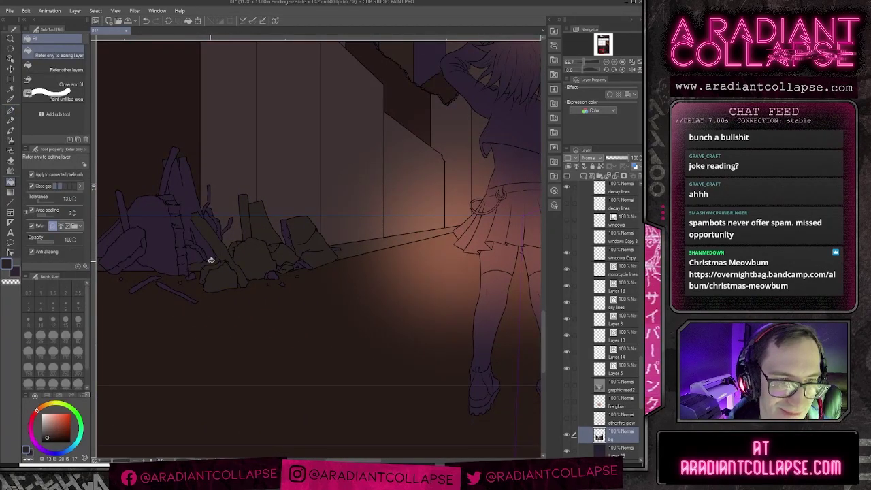
left_click(228, 227)
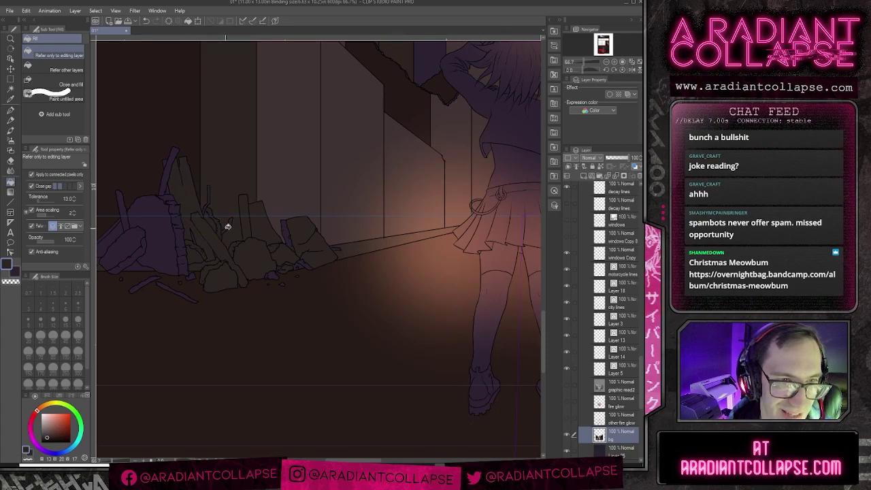
key("ctrl+z")
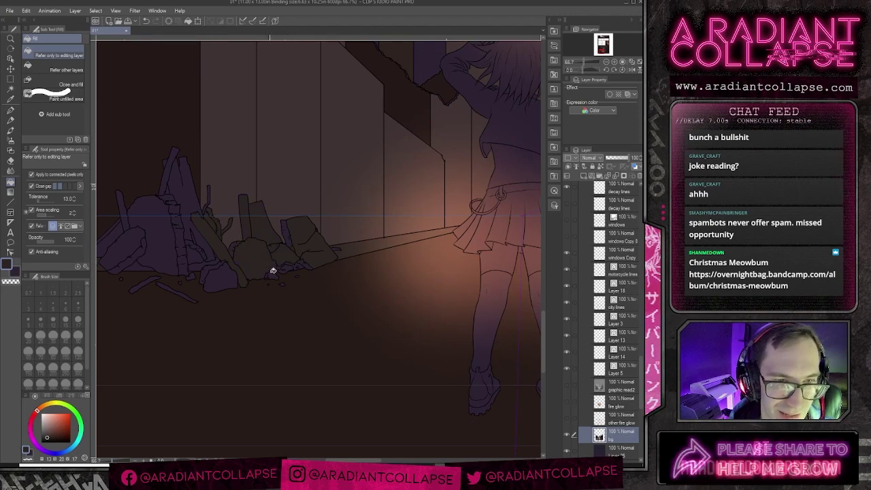
left_click(294, 241)
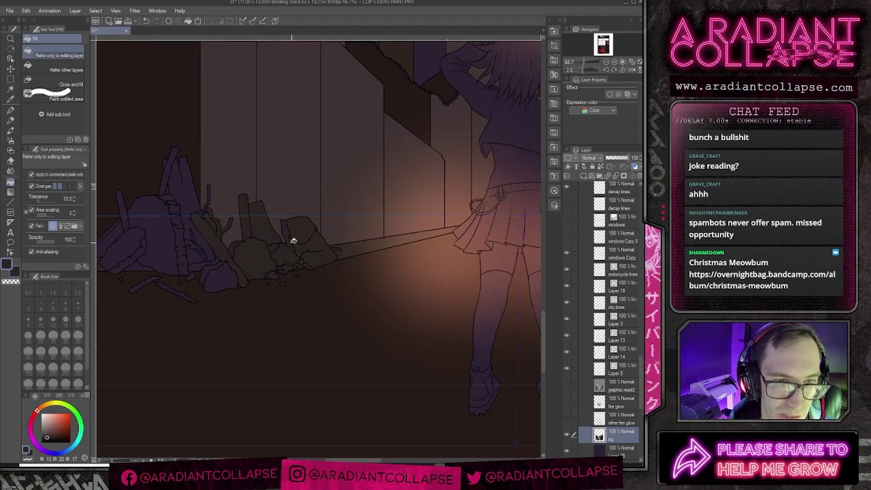
left_click(338, 247)
key("ctrl+z")
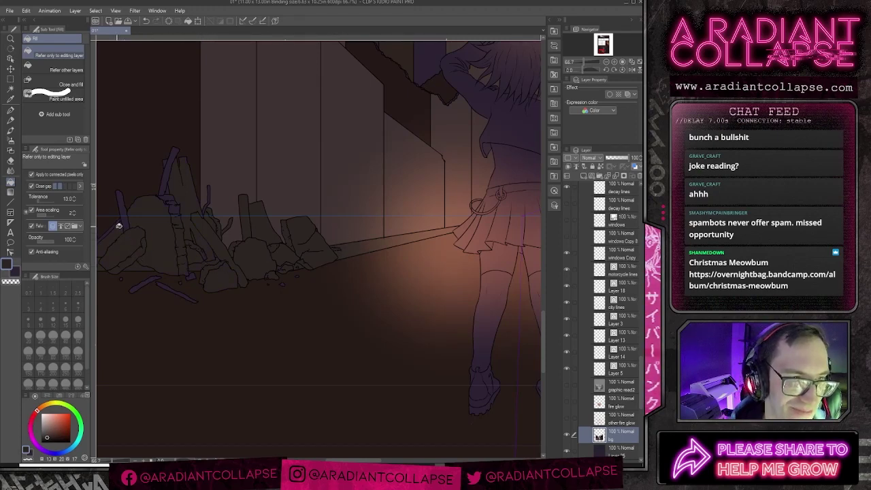
Step: Colour the left-hand pile's remaining beams, loose planks and thin bent bars dark grey-brown with the Fill tool and G-pen
left_click(151, 182, "alt")
left_click_drag(181, 235, 234, 209)
left_click(208, 232, "alt")
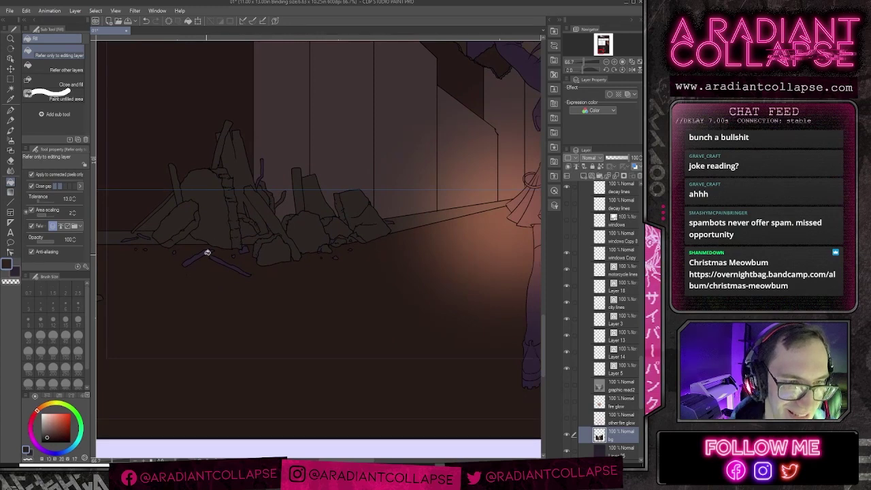
key("p")
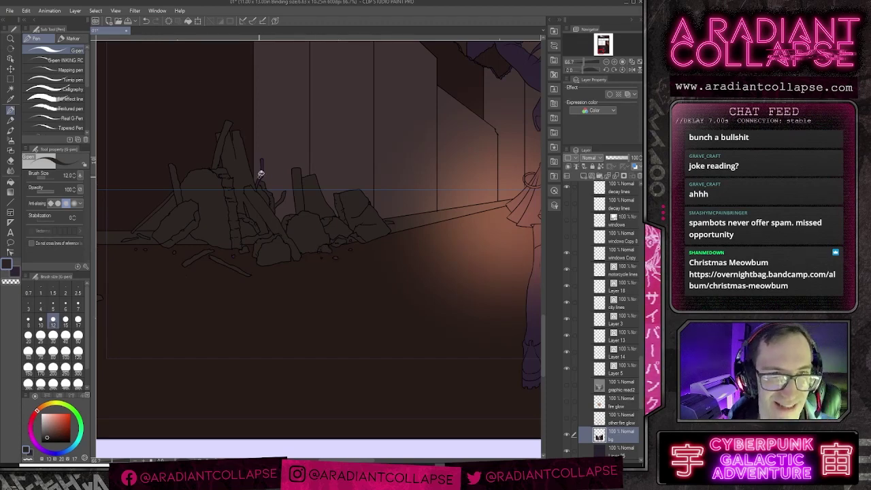
key("g")
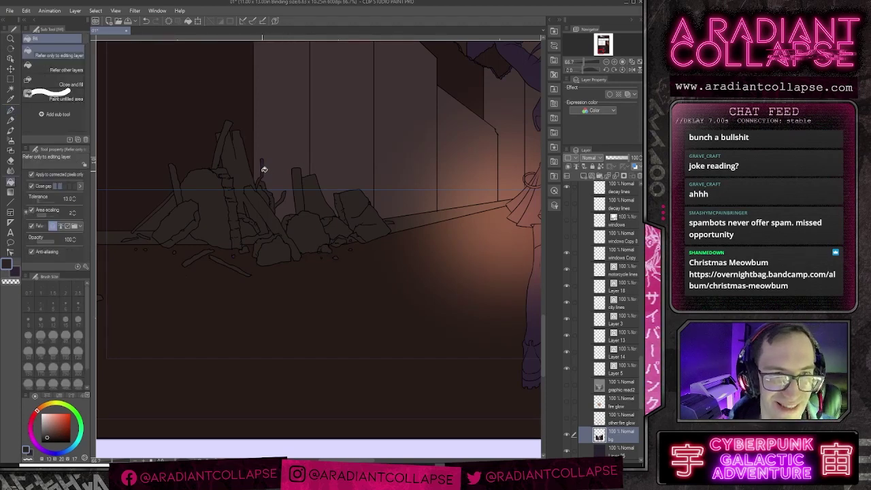
scroll(294, 248, "down", 2)
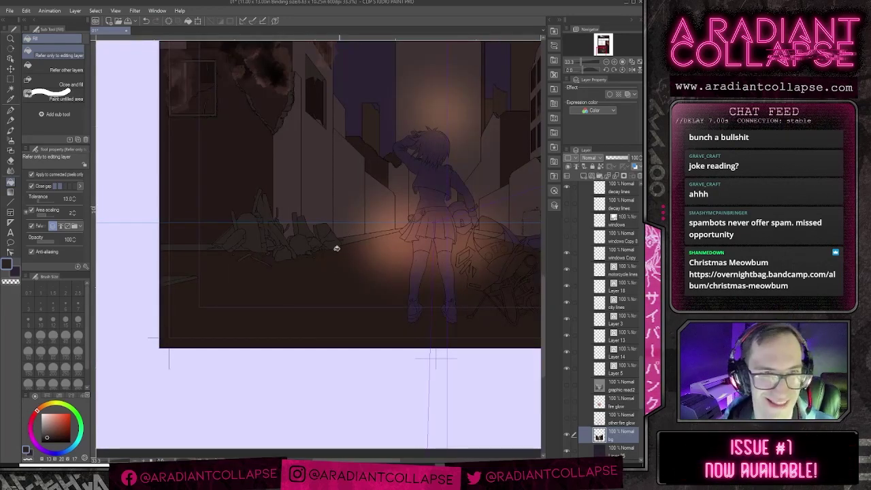
Step: Turn on the fire glow and other fire glow layers and check the coloured rubble within the whole panel
left_click(247, 204, "alt")
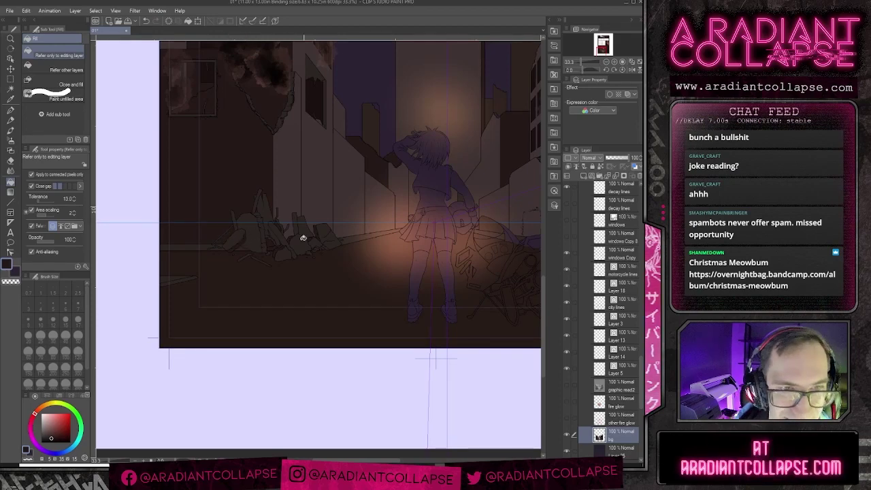
left_click_drag(353, 256, 174, 235)
left_click_drag(398, 243, 324, 254)
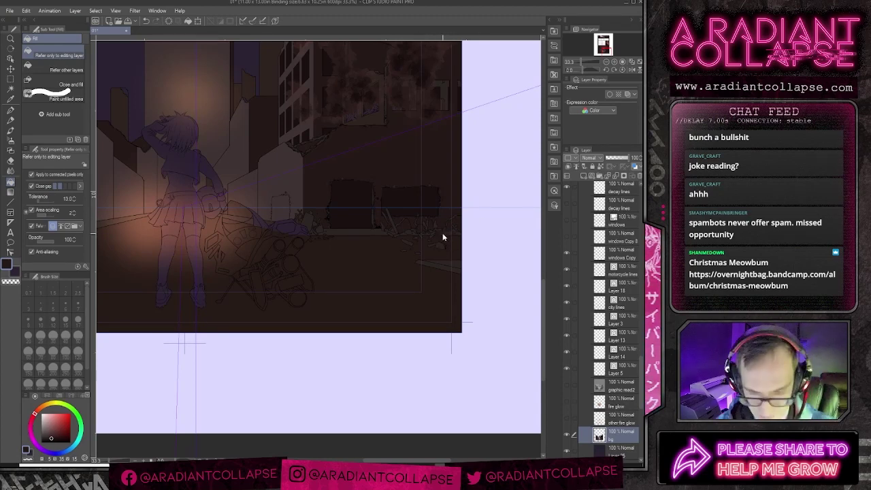
scroll(443, 232, "down", 1)
scroll(369, 185, "down", 1)
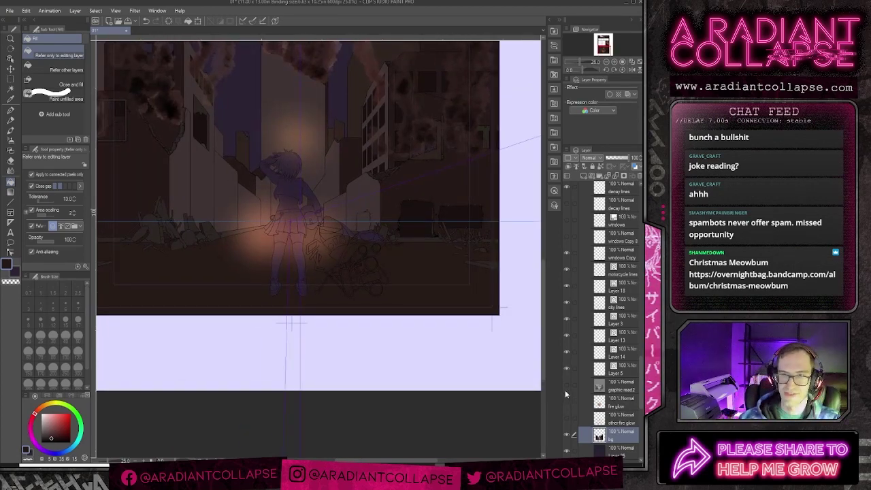
scroll(579, 306, "up", 2)
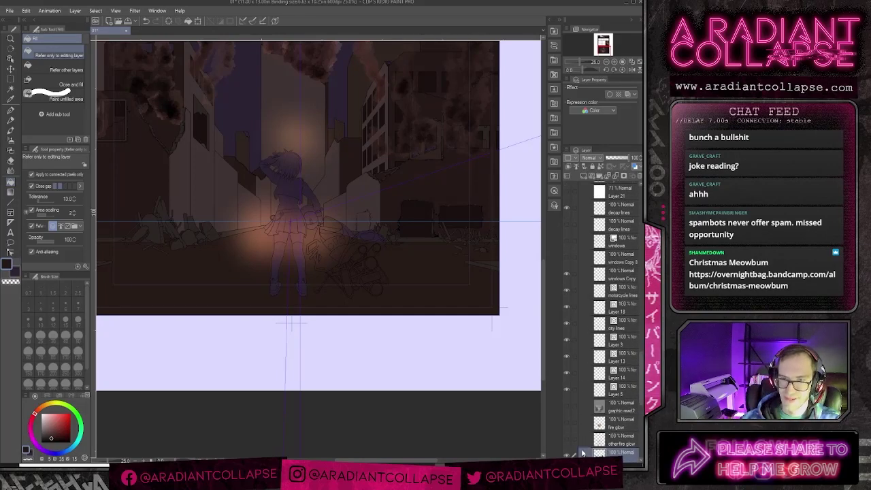
left_click(566, 439)
left_click(566, 424)
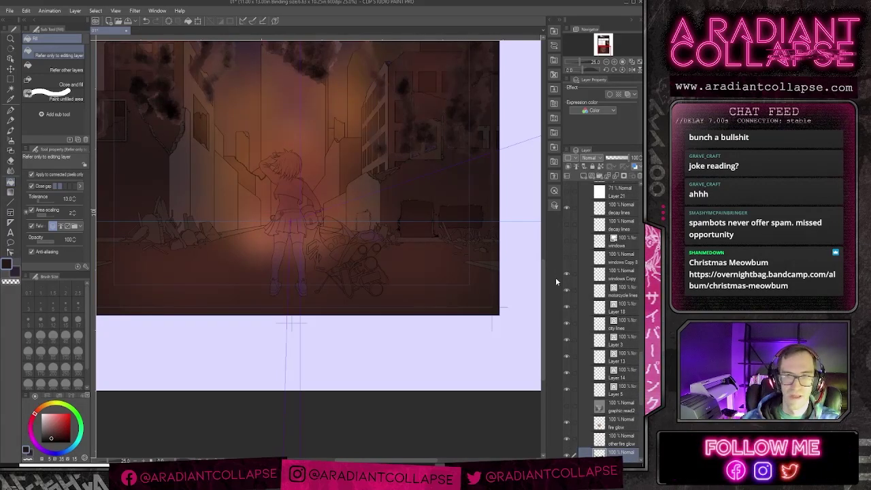
scroll(572, 276, "up", 5)
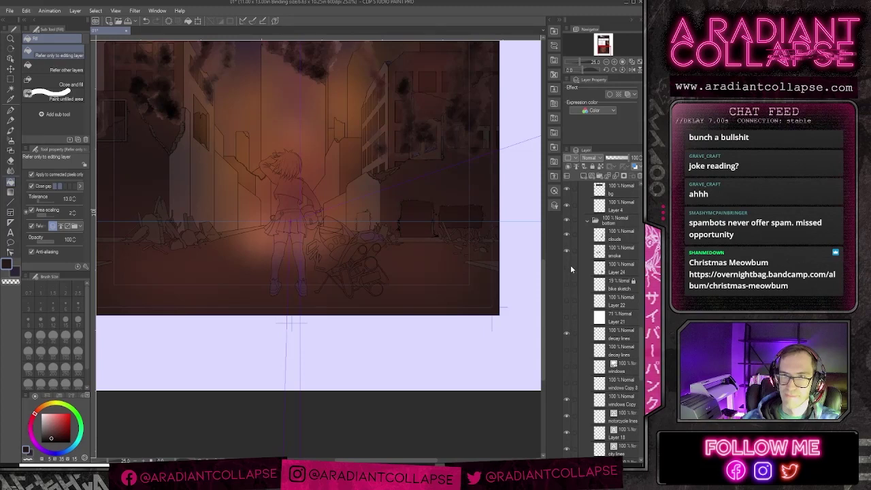
scroll(320, 166, "down", 3)
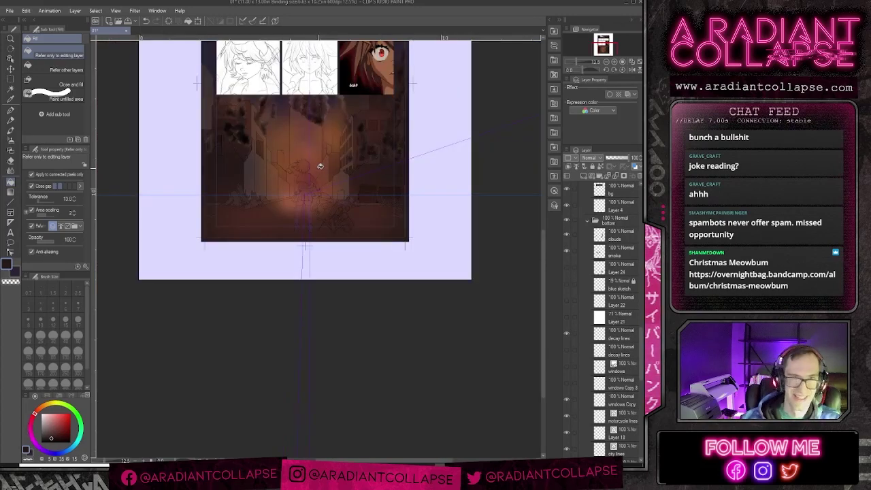
scroll(286, 203, "up", 2)
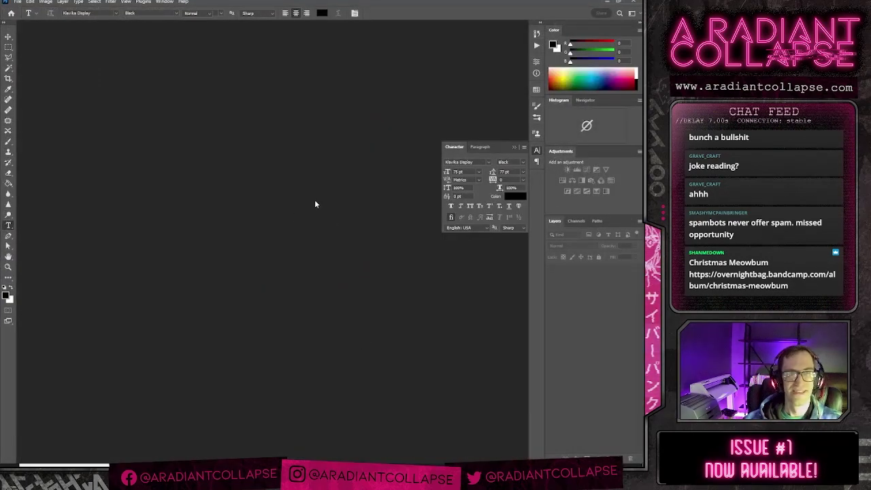
Step: Switch to Photoshop and browse for a file to open in Play > A Radiant Collapse > Photobash Stuff > Wreckage
key("ctrl+o")
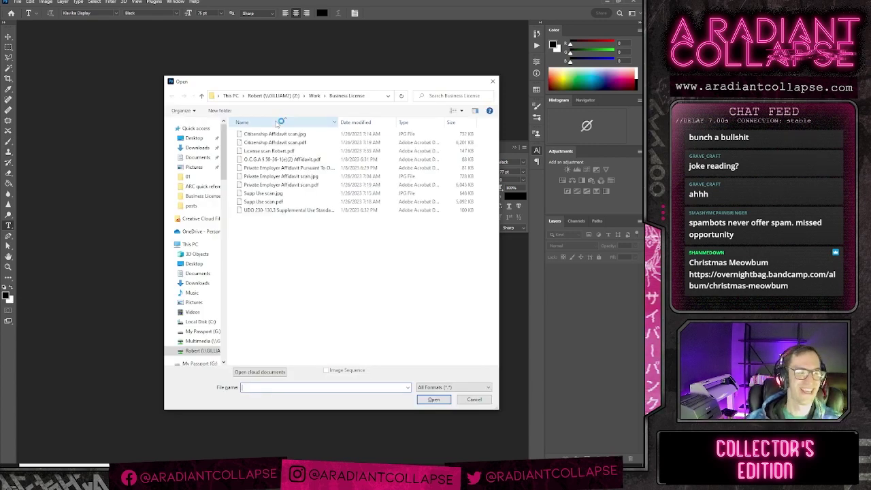
left_click(275, 96)
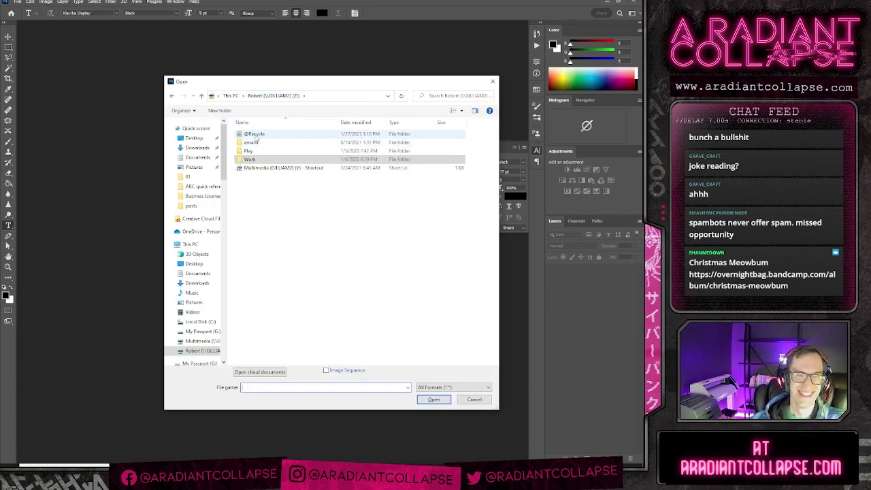
double_click(249, 150)
double_click(261, 134)
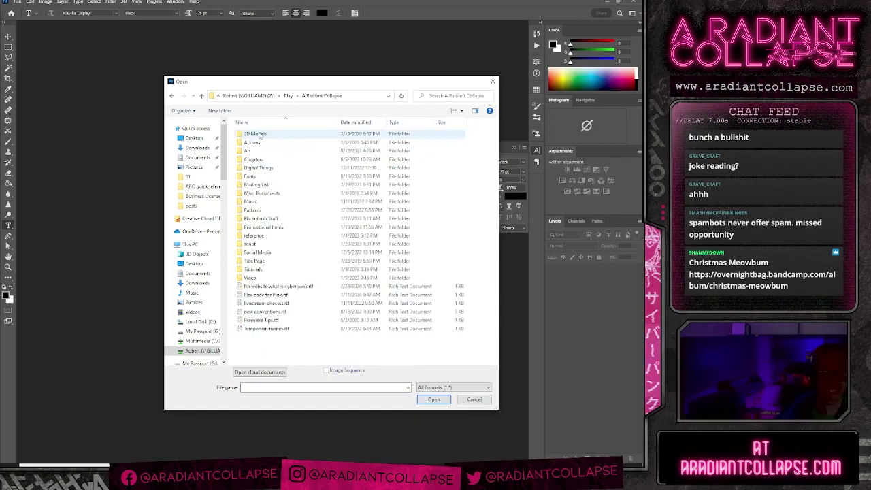
double_click(257, 219)
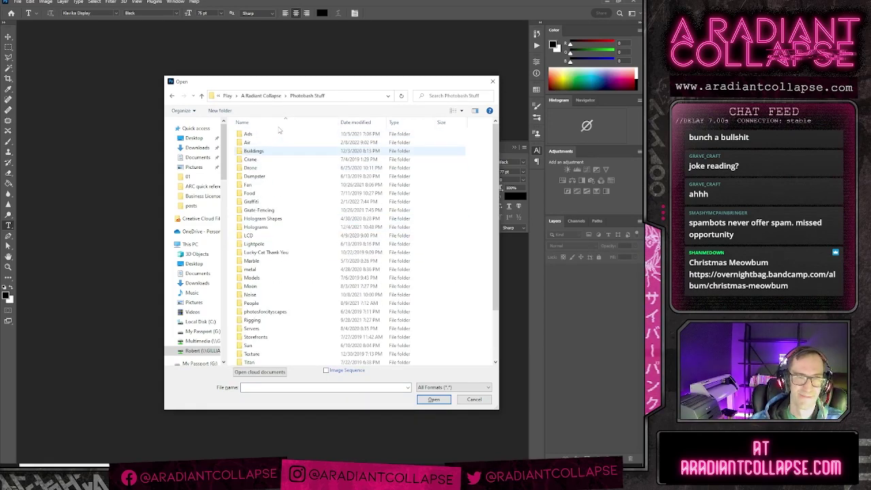
scroll(255, 329, "down", 3)
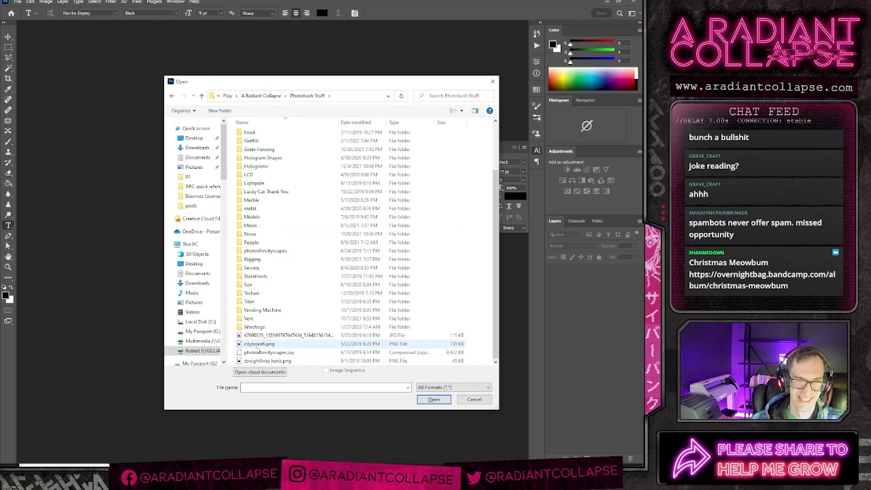
double_click(253, 327)
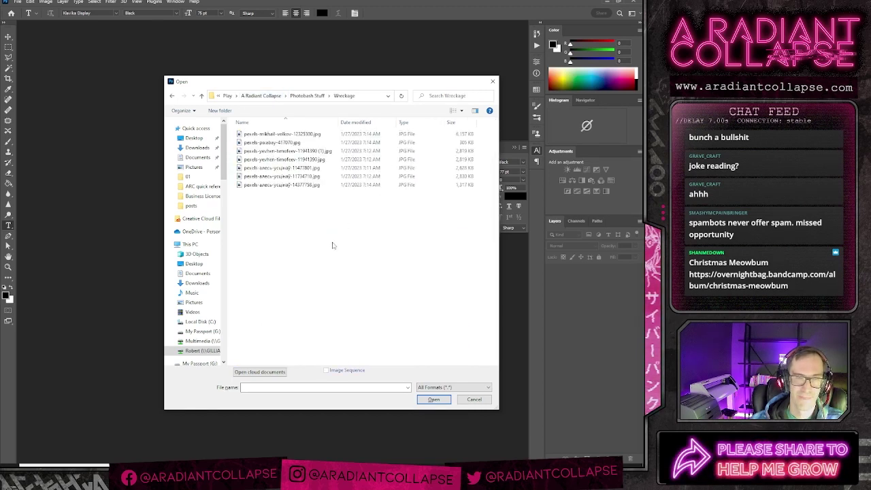
Step: Show the Wreckage files as large thumbnails, look through the photos and open pexels-pixabay-417070.jpg
right_click(271, 216)
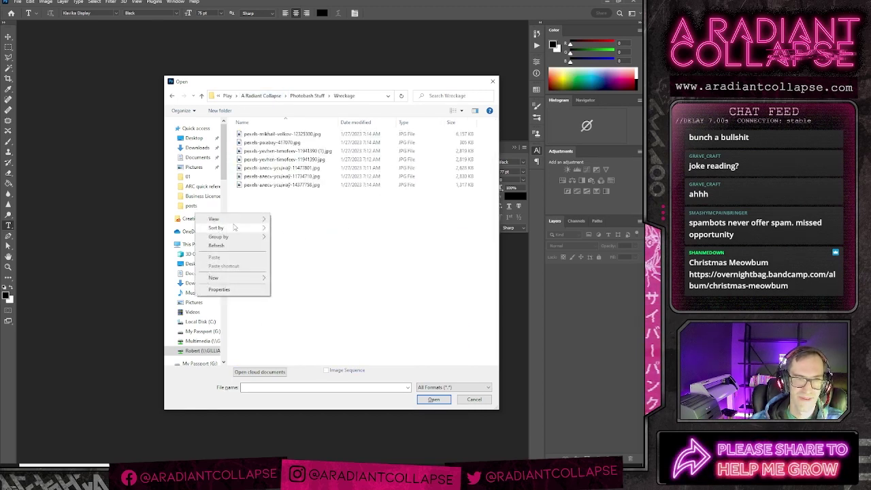
mouse_move(232, 220)
left_click(297, 218)
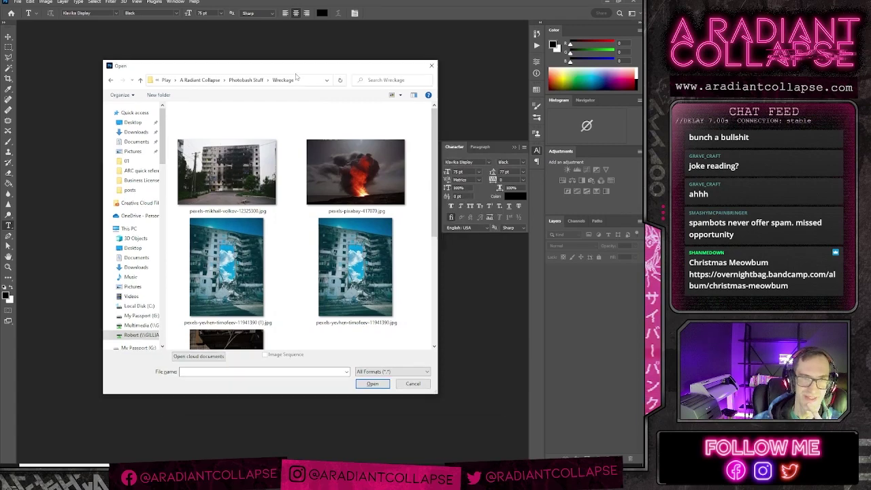
left_click_drag(285, 72, 259, 63)
scroll(314, 219, "down", 4)
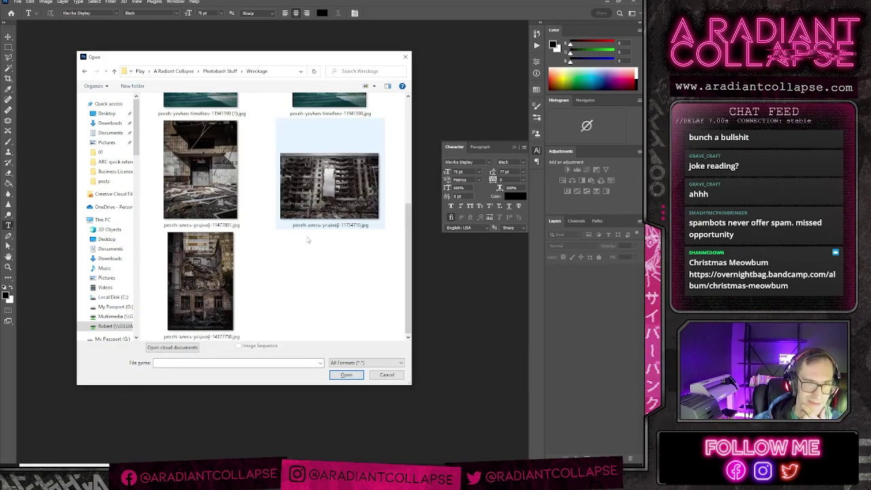
scroll(330, 277, "up", 3)
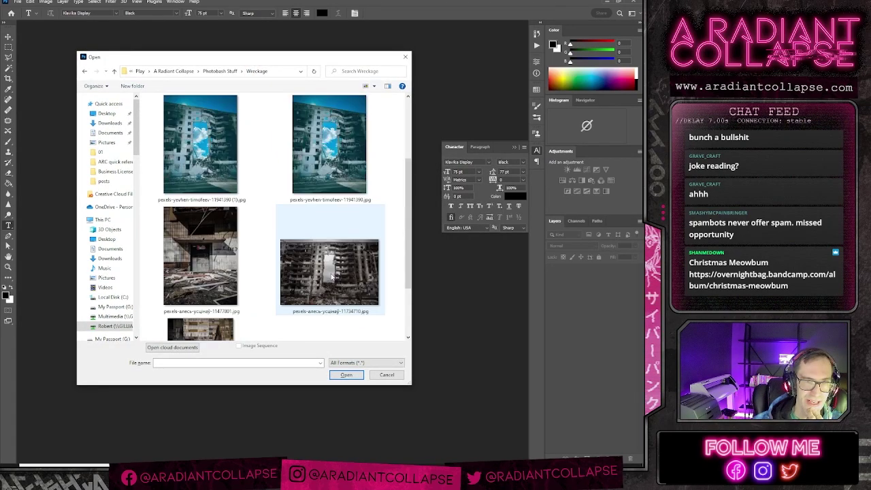
scroll(338, 262, "down", 3)
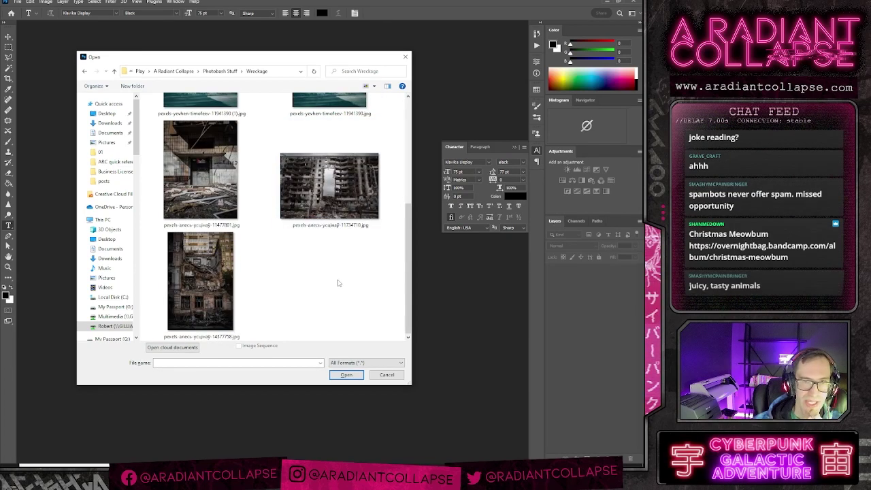
scroll(340, 285, "up", 5)
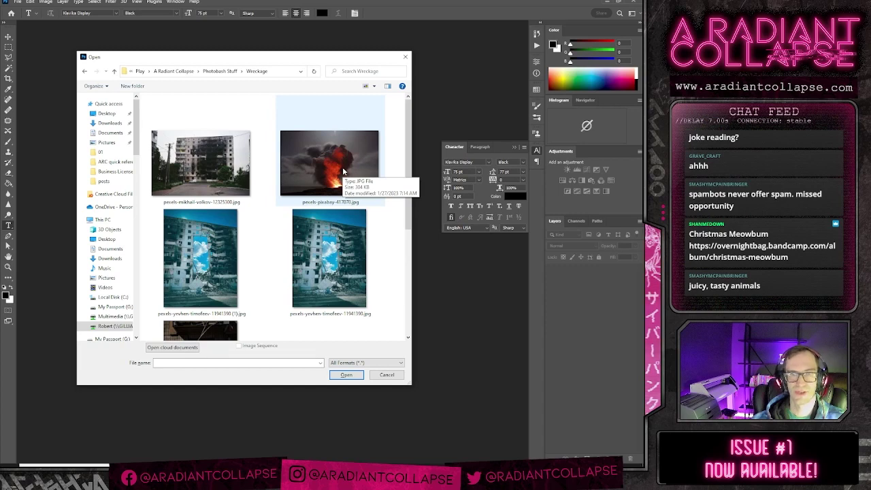
left_click(321, 182)
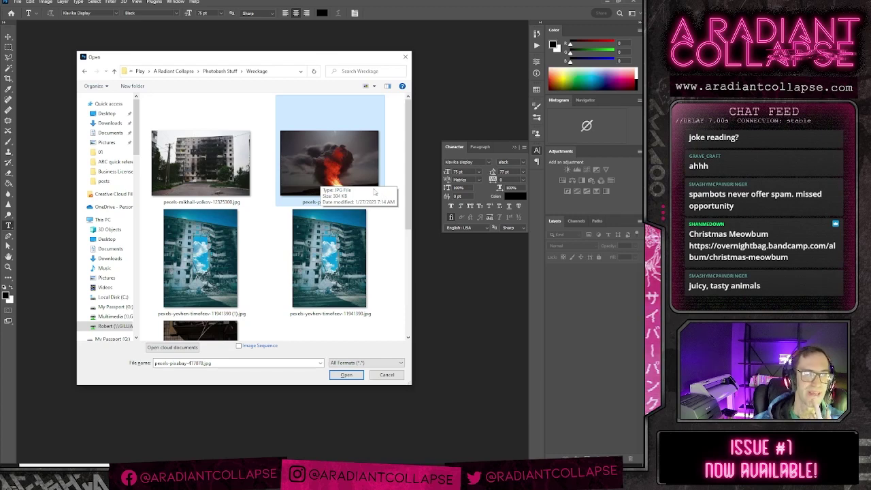
left_click(332, 374)
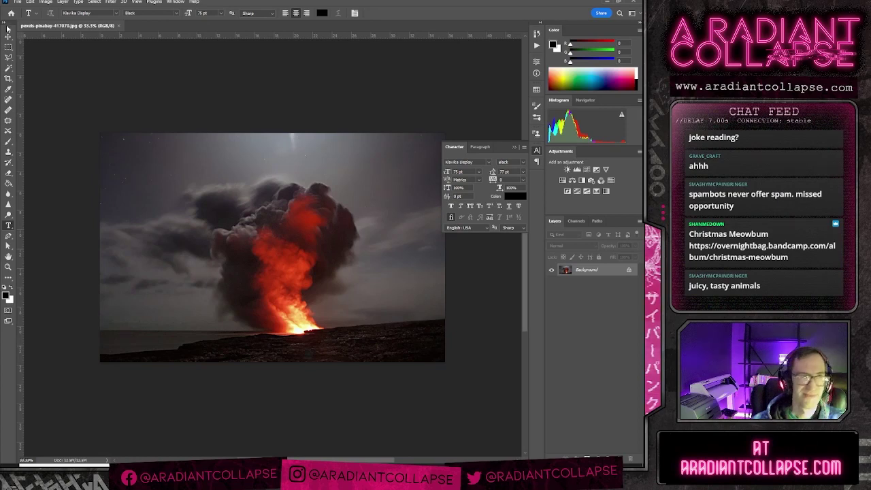
Step: Convert the smoke plume photo to Grayscale, discarding its colour information, and turn its Background into a regular layer
left_click(20, 2)
mouse_move(46, 3)
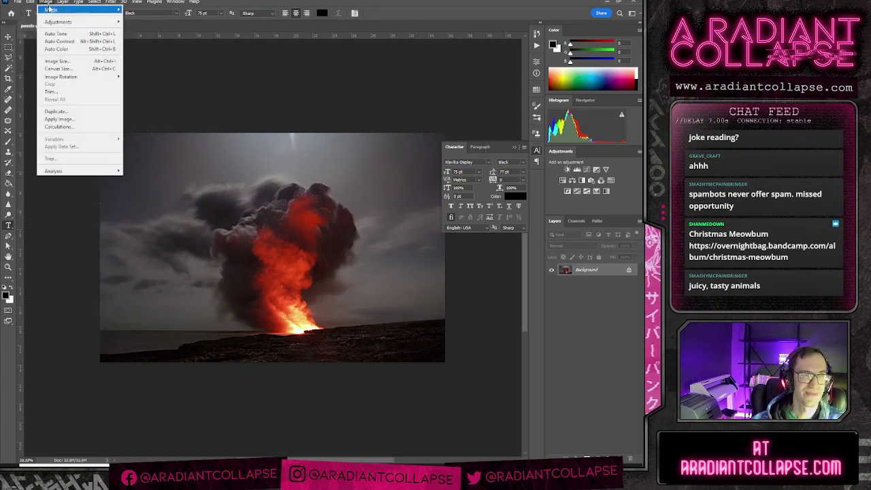
left_click(140, 17)
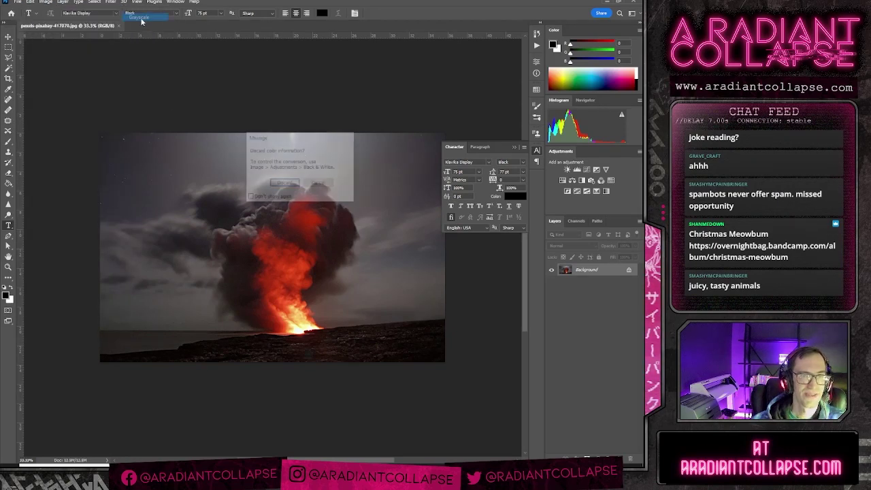
left_click(281, 184)
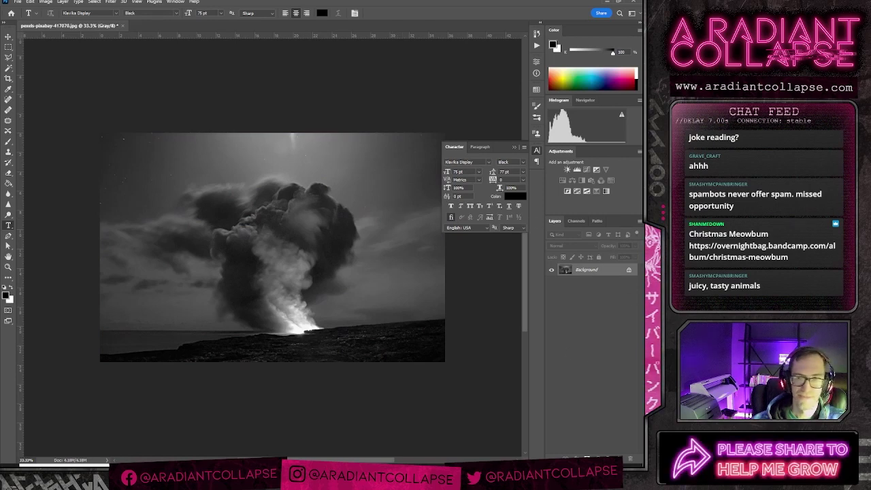
double_click(601, 272)
key("Return")
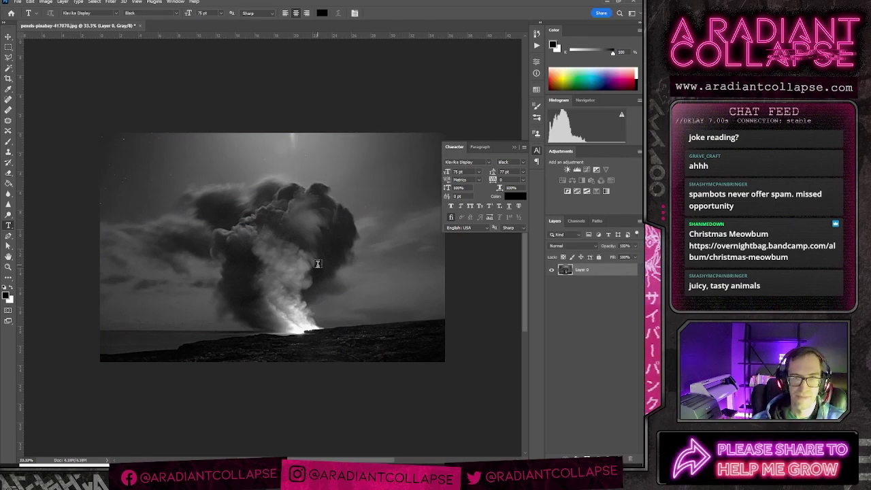
key("ctrl+l")
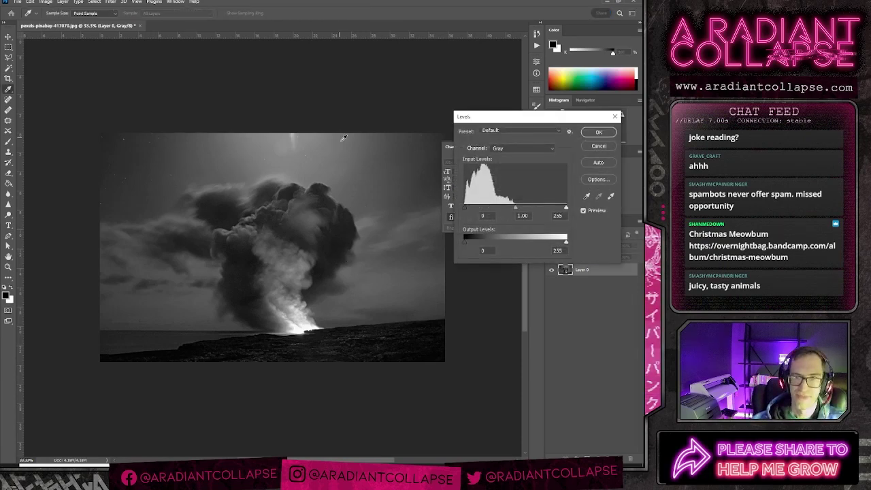
left_click(567, 208)
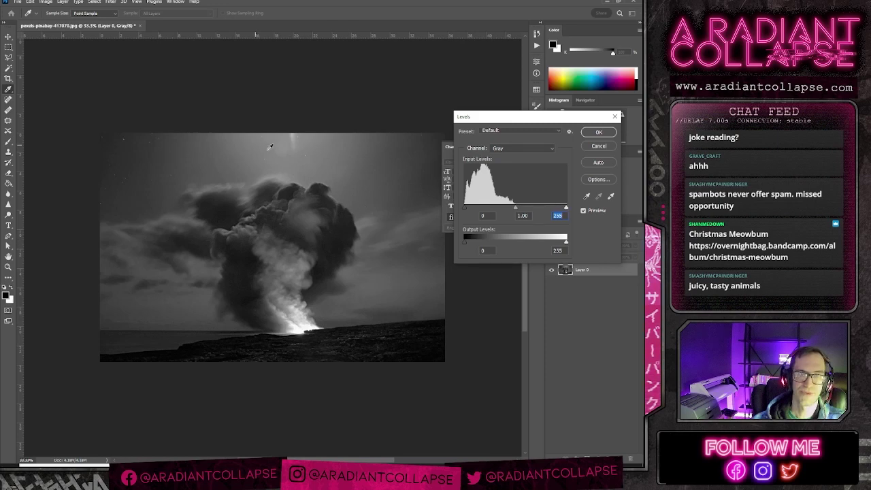
left_click_drag(565, 207, 518, 216)
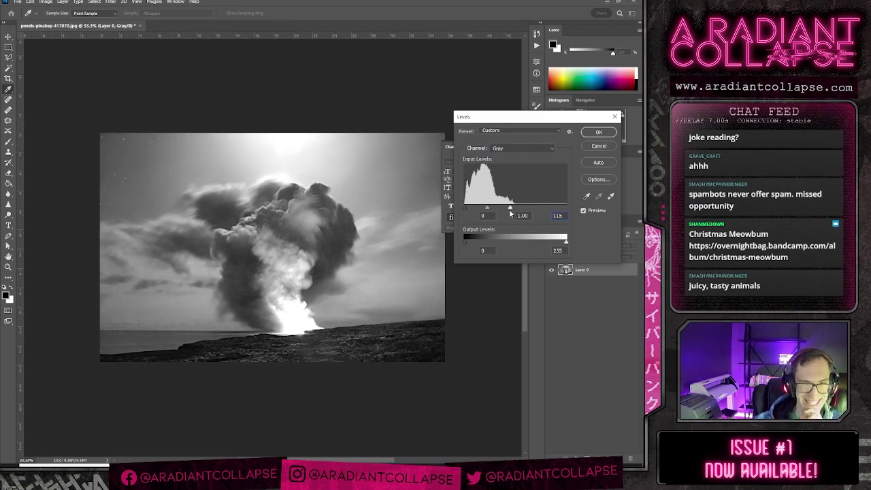
left_click_drag(511, 213, 525, 215)
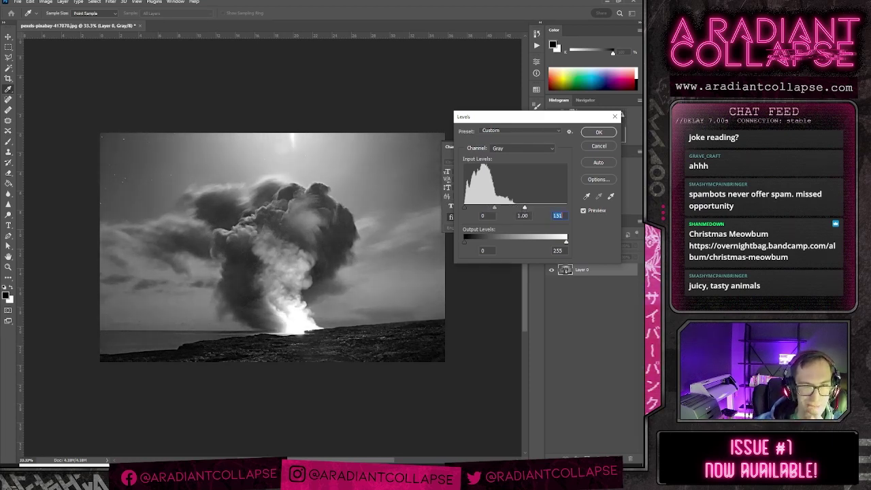
left_click(591, 148)
key("t")
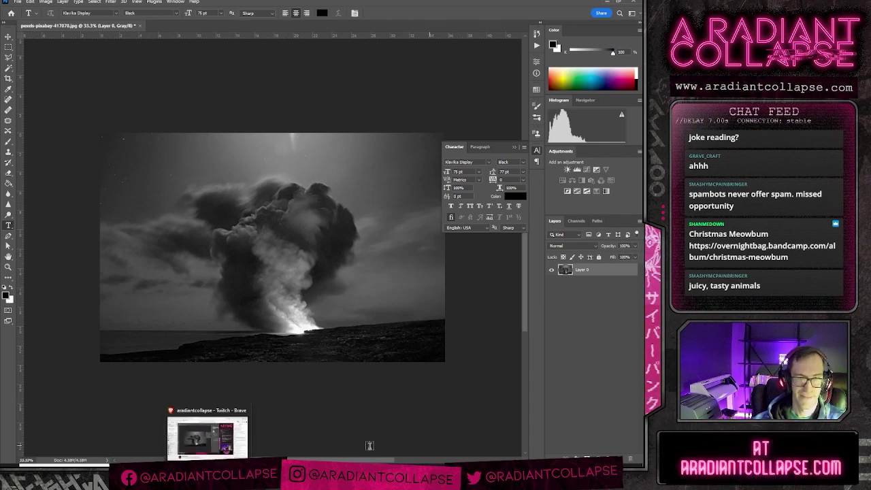
Step: Open the blue-toned damaged apartment block photo ending in 11941390.jpg, without the (1) suffix, from the Wreckage folder
left_click(18, 2)
left_click(28, 18)
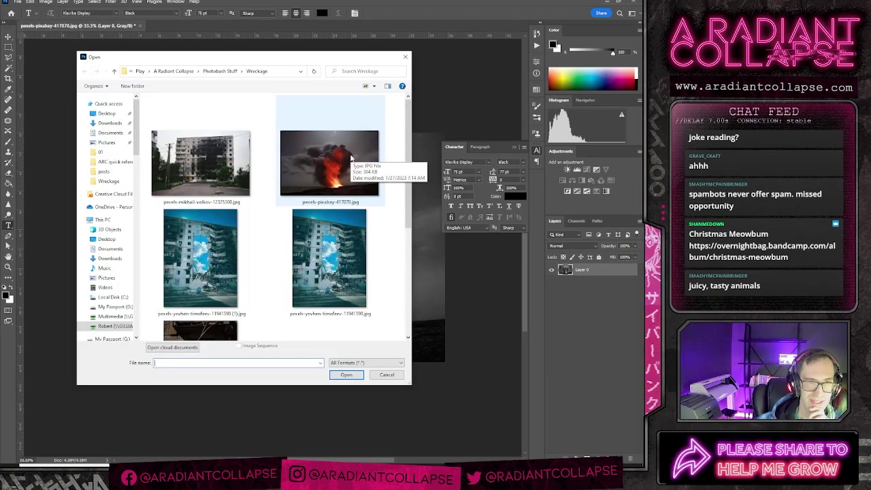
left_click(341, 261)
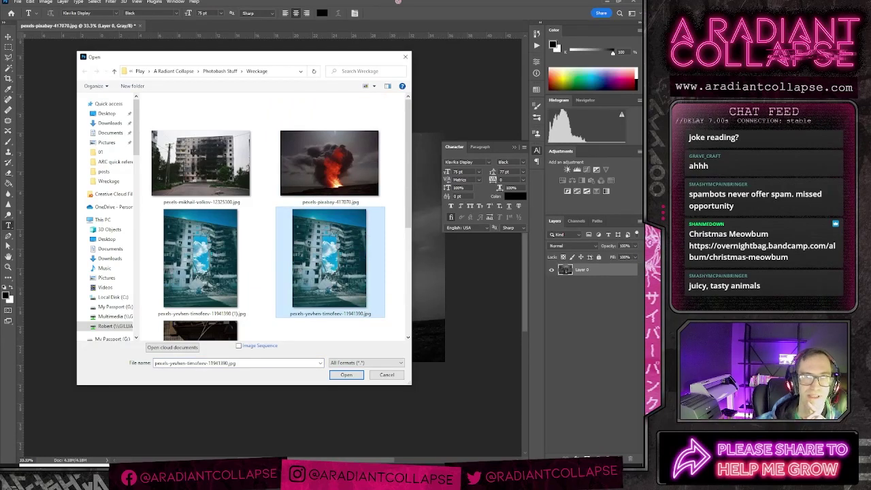
left_click_drag(386, 64, 357, 59)
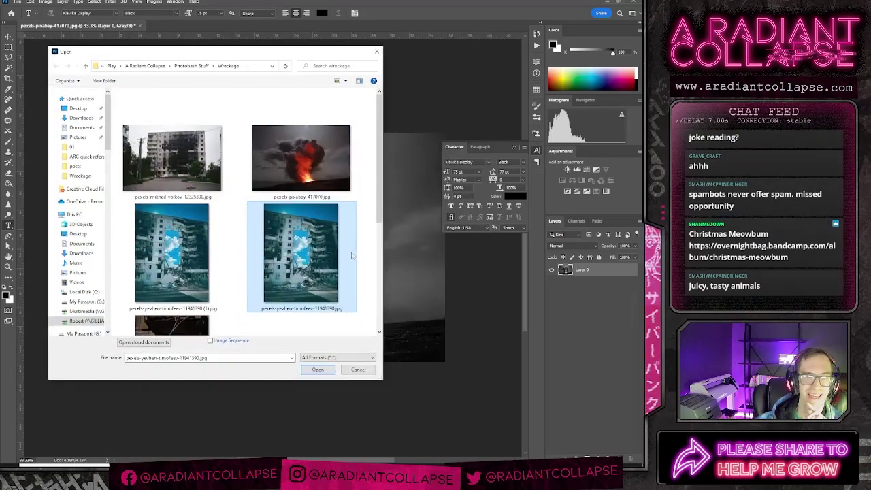
left_click(324, 370)
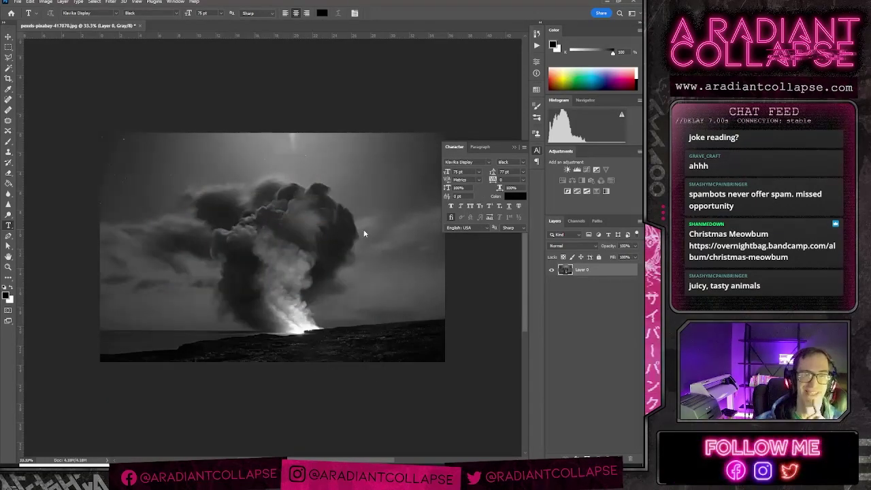
left_click(68, 25)
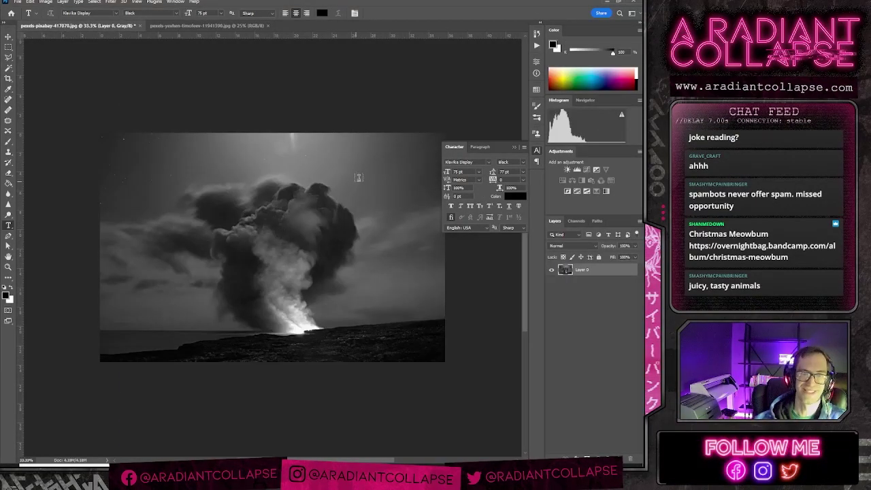
key("ctrl+l")
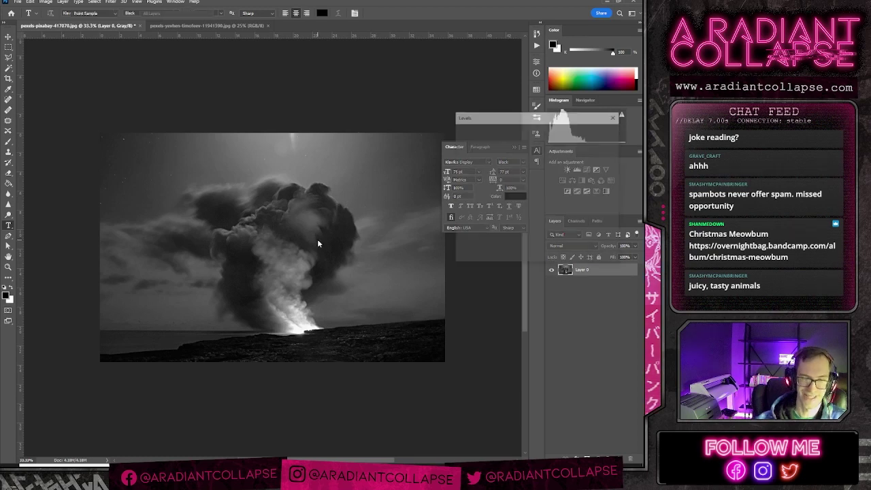
left_click_drag(565, 206, 515, 212)
left_click(602, 147)
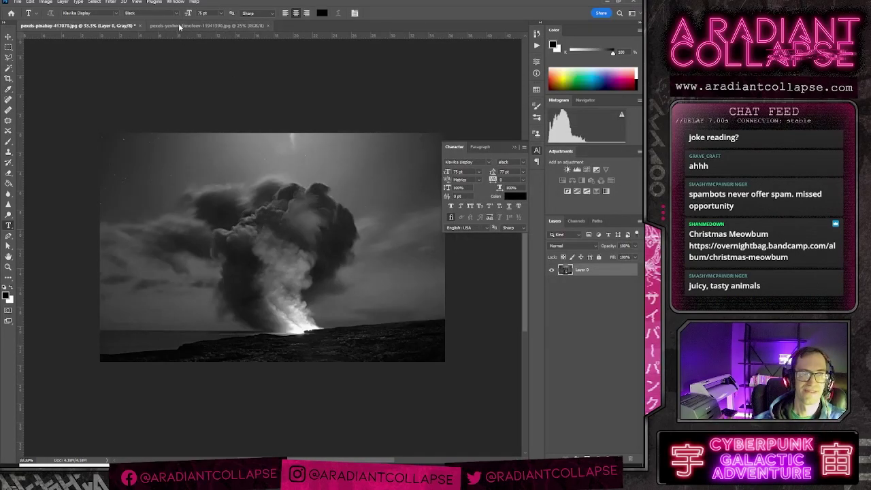
Step: Convert the damaged apartment block photo to Grayscale, discarding its colour information, and turn its Background into a regular layer
left_click(180, 26)
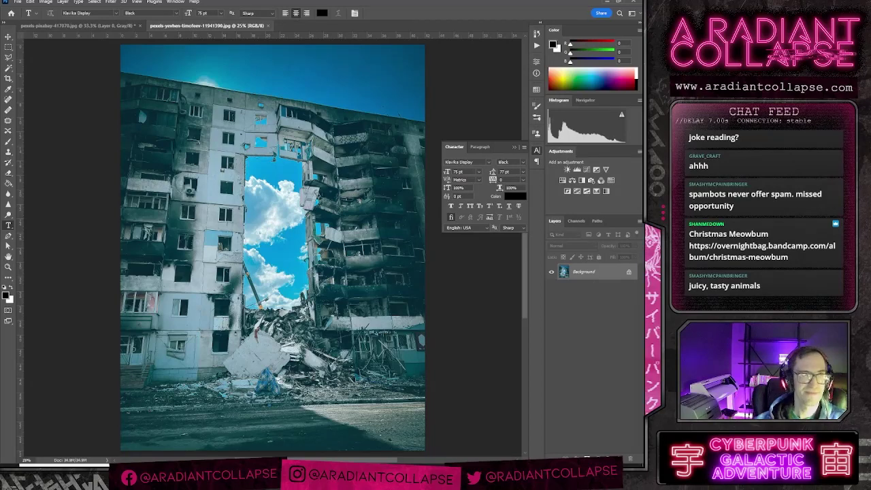
left_click(46, 2)
mouse_move(51, 10)
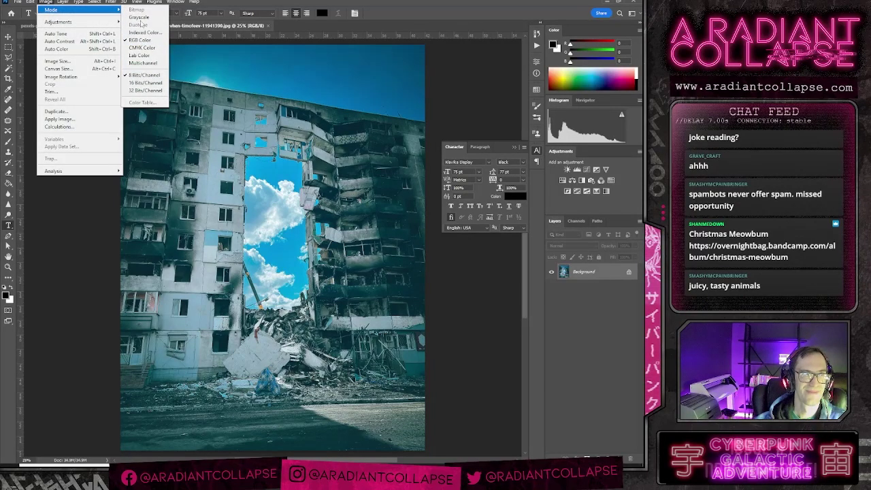
left_click(139, 17)
left_click(285, 183)
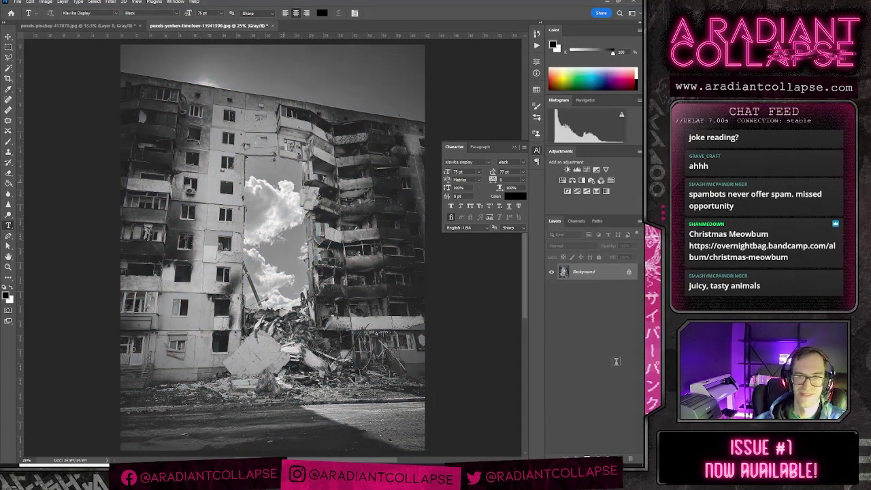
double_click(608, 273)
key("Return")
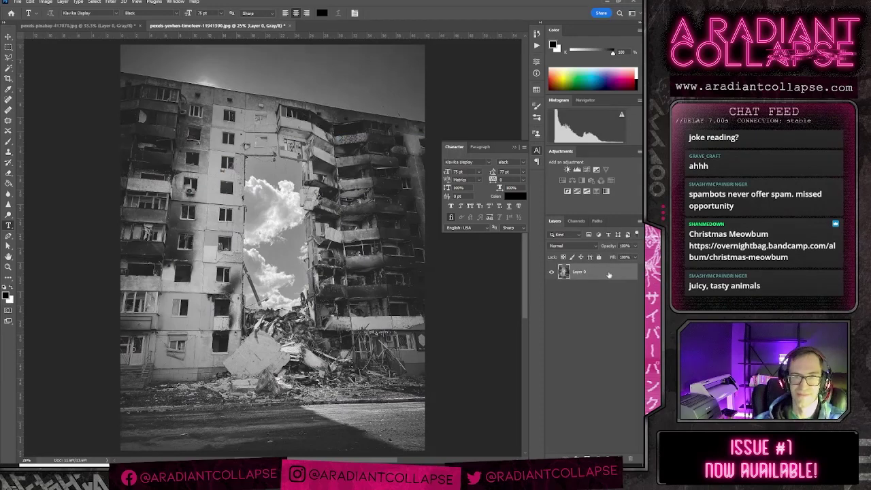
Step: Go back to the smoke plume photo and undo its layer conversion and Grayscale conversion
key("ctrl+Tab")
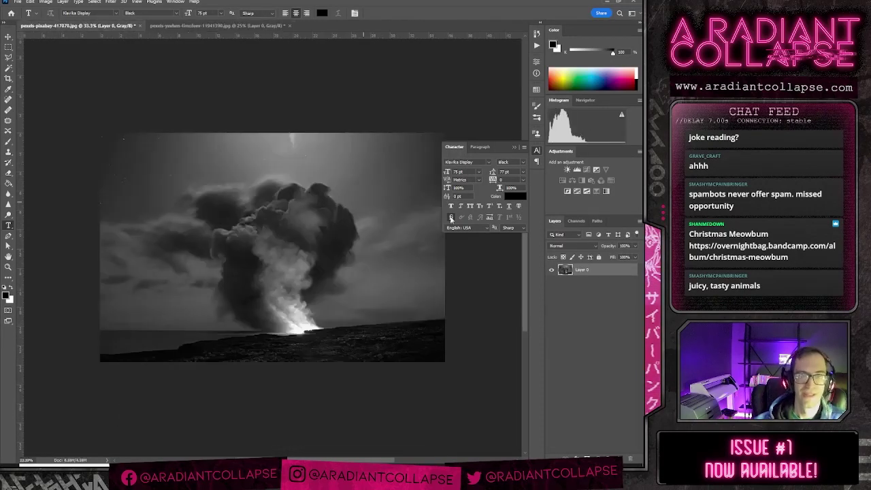
key("ctrl+z")
key("ctrl+z")
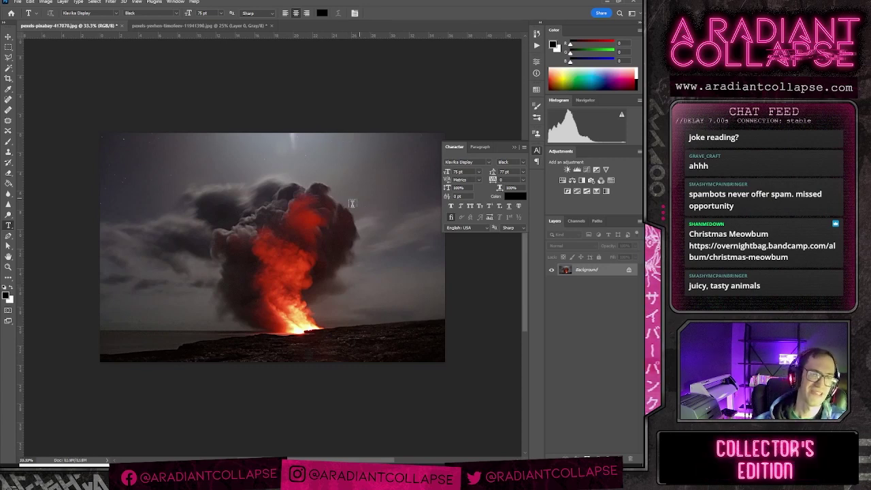
Step: Raise the apartment block photo's contrast with Levels, using input levels 29, 0.78 and 120
left_click(156, 25)
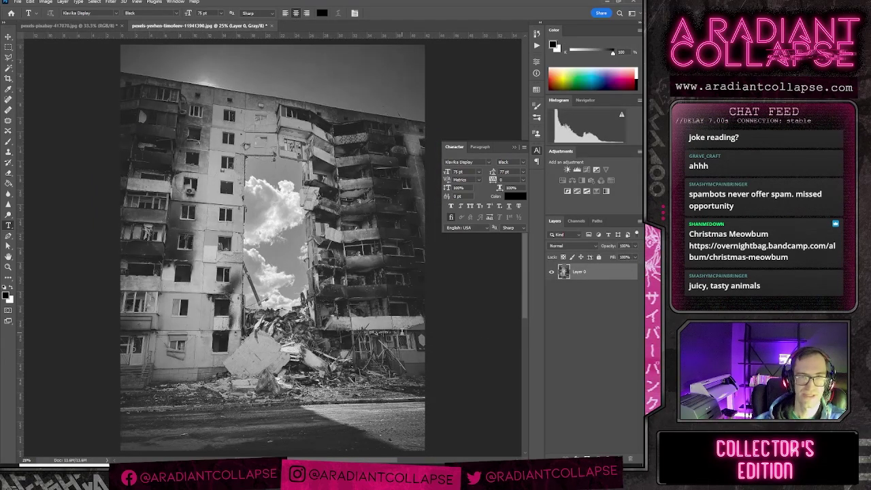
key("ctrl+l")
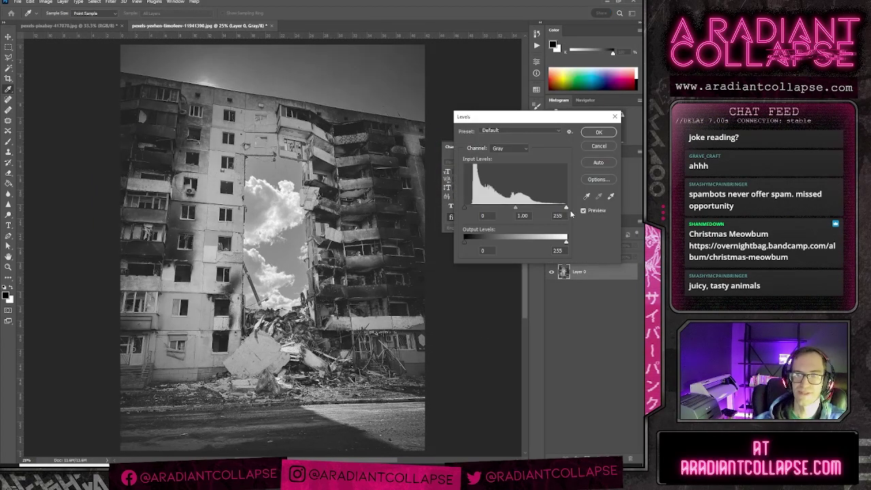
left_click_drag(565, 207, 483, 209)
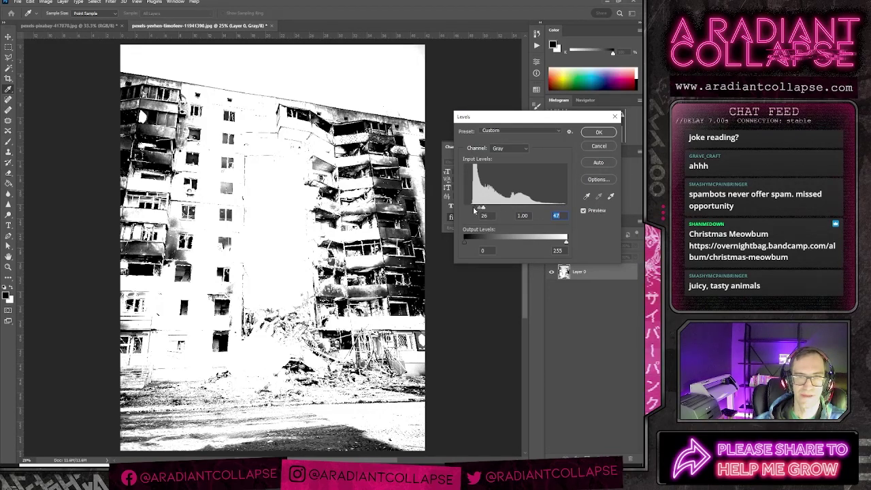
left_click_drag(483, 209, 513, 211)
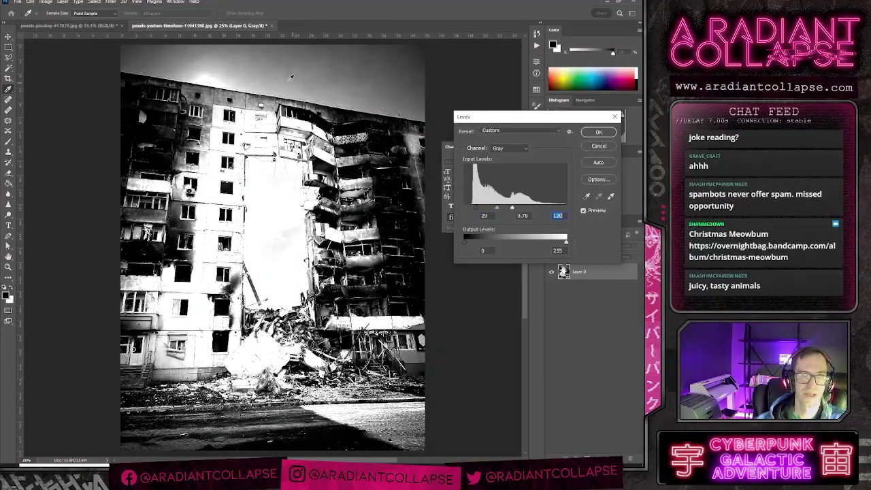
left_click(590, 133)
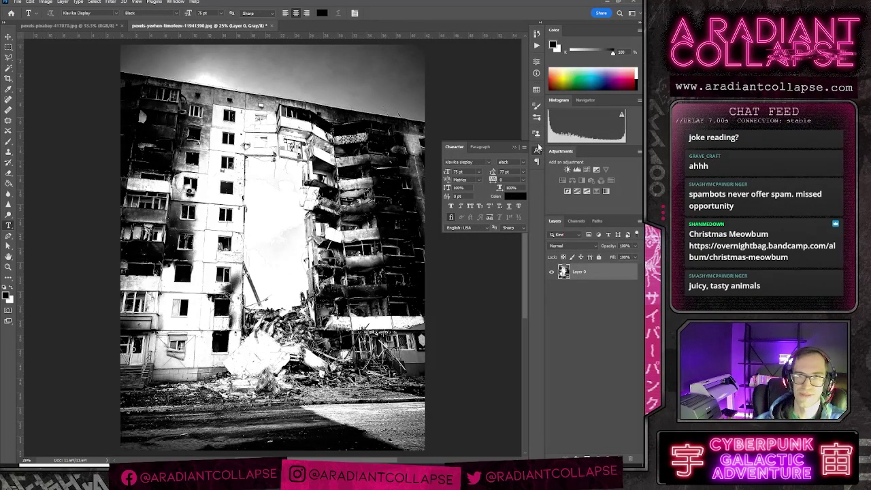
Step: Run the Create Transparency action on the apartment block photo
left_click(537, 149)
left_click(537, 47)
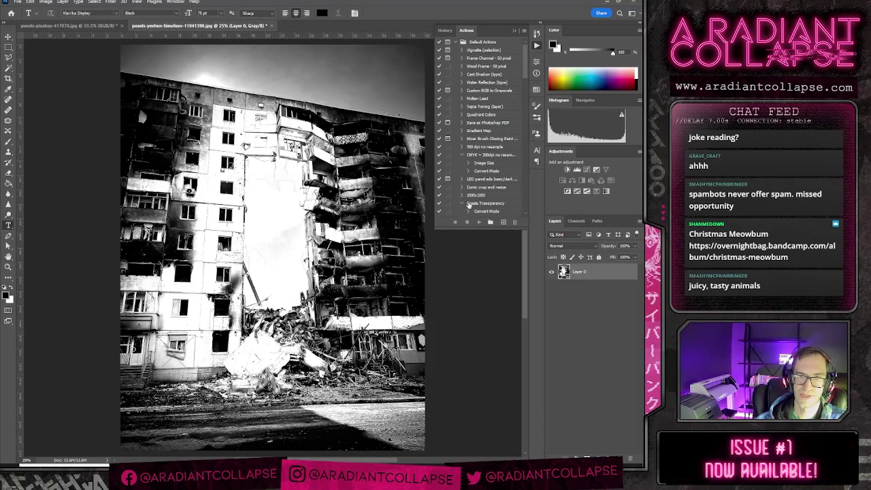
left_click(480, 223)
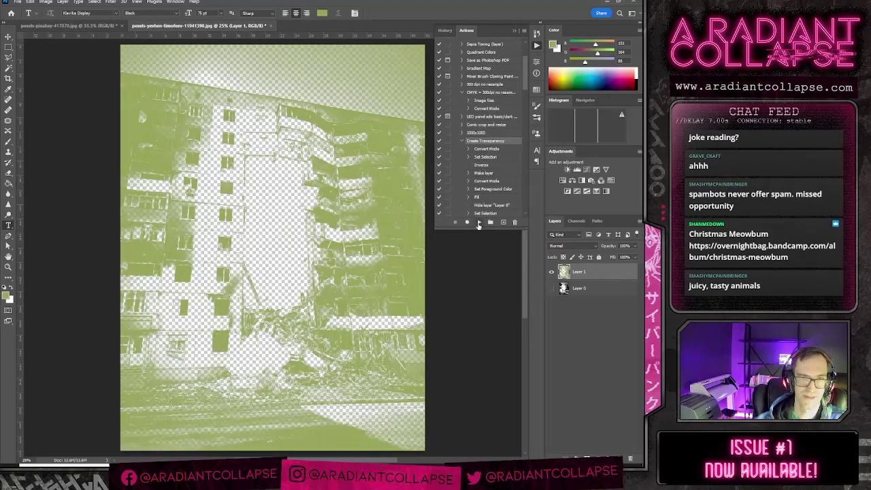
scroll(491, 211, "down", 1)
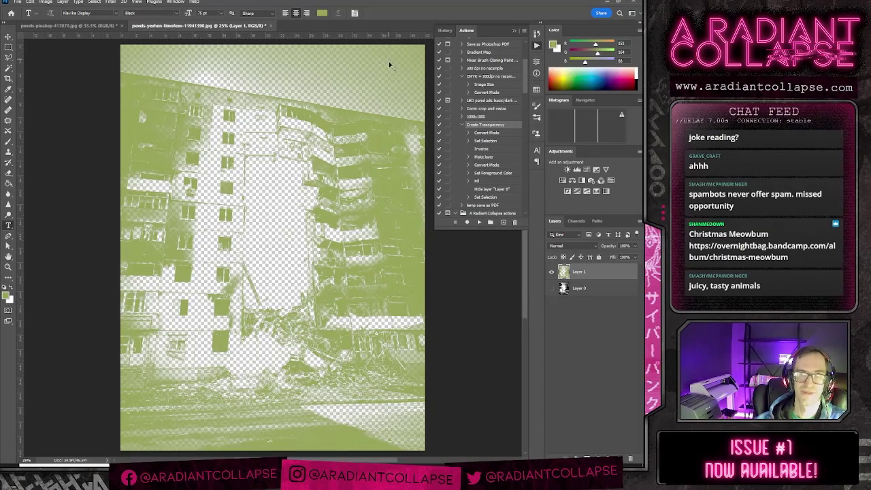
Step: Undo the Create Transparency action, the Levels adjustment and the layer conversion on the apartment block photo
key("ctrl+z")
key("ctrl+z")
key("ctrl+z")
key("ctrl+z")
key("ctrl+z")
key("ctrl+z")
key("ctrl+z")
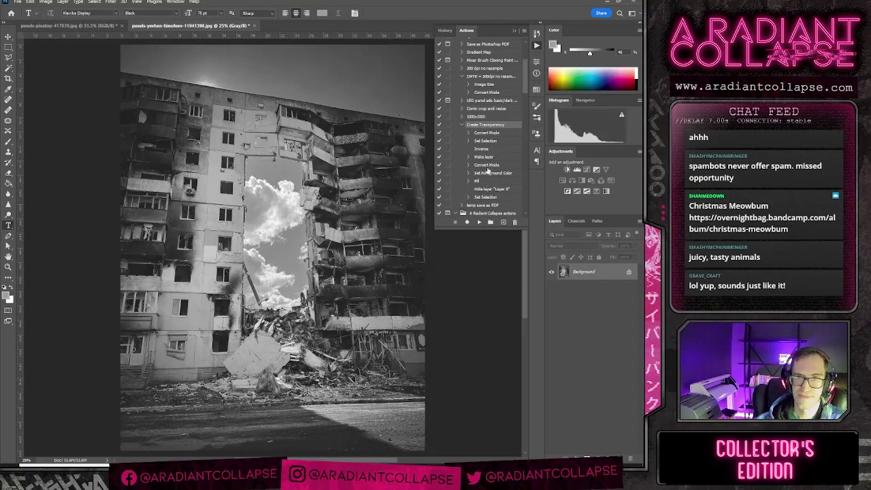
Step: Turn the Background into a regular layer, select the photo's dark tones from the Gray channel and add a new layer above
double_click(583, 272)
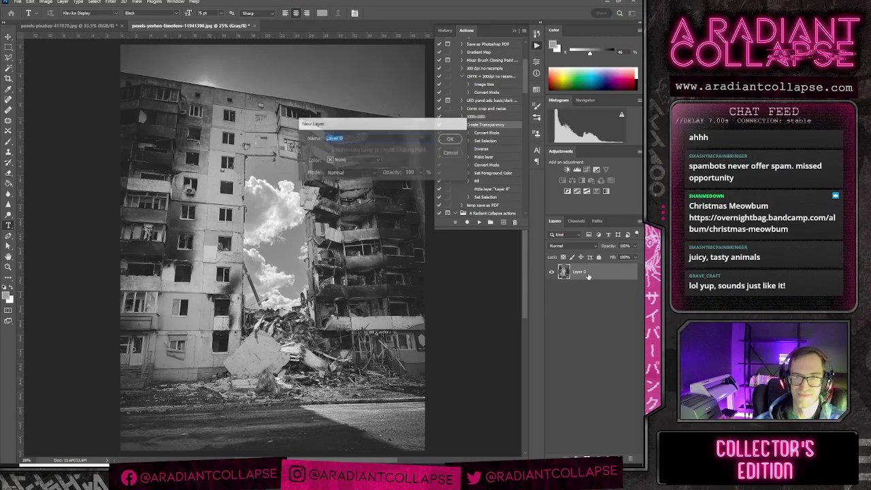
key("Return")
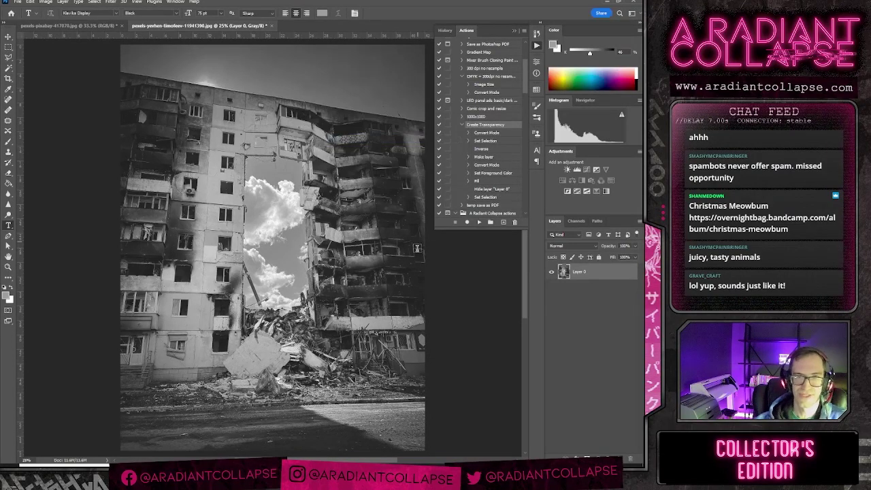
left_click(575, 223)
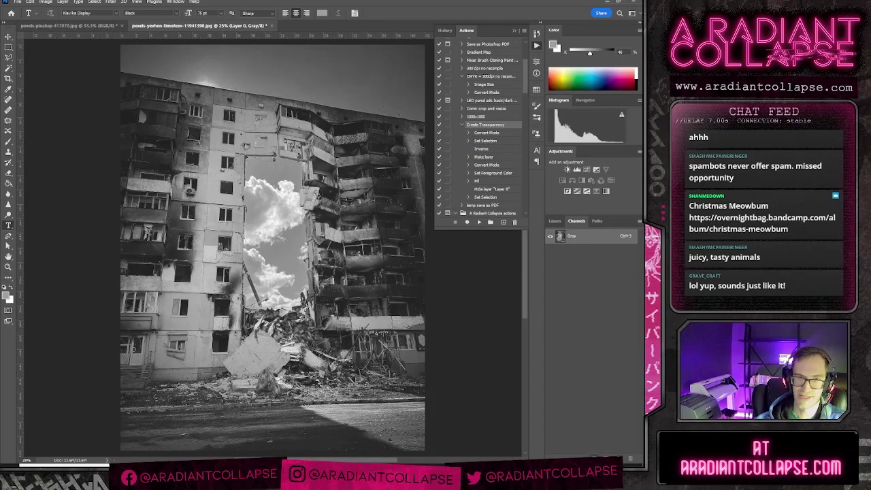
key("ctrl+alt+2")
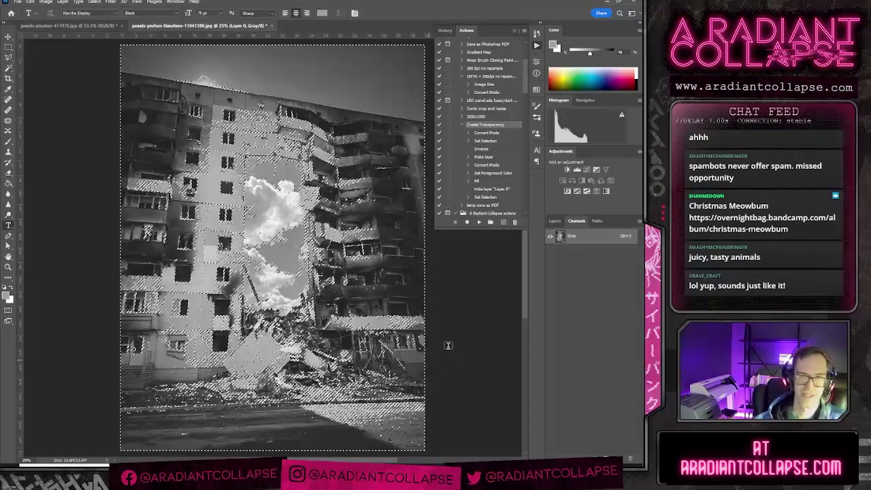
left_click(554, 220)
left_click(618, 457)
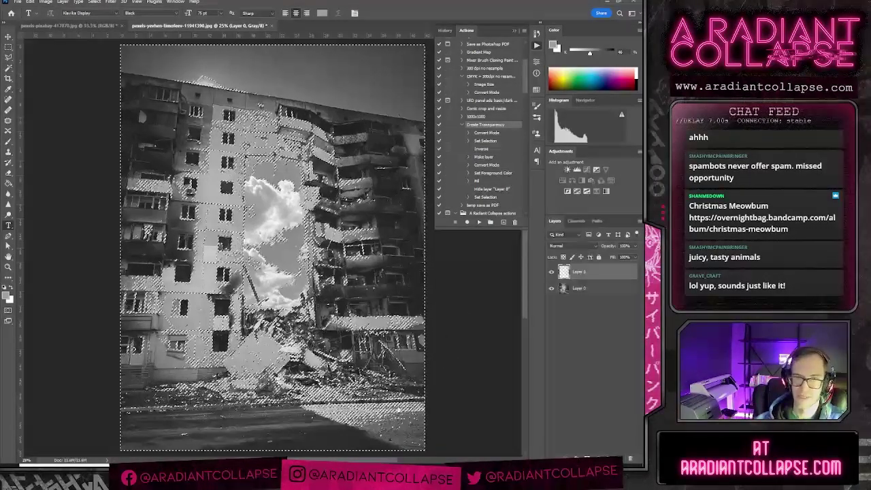
Step: Set the foreground colour to black (000000), fill the selection on the new layer, deselect and hide Layer 0
left_click(6, 295)
left_click_drag(495, 289, 420, 339)
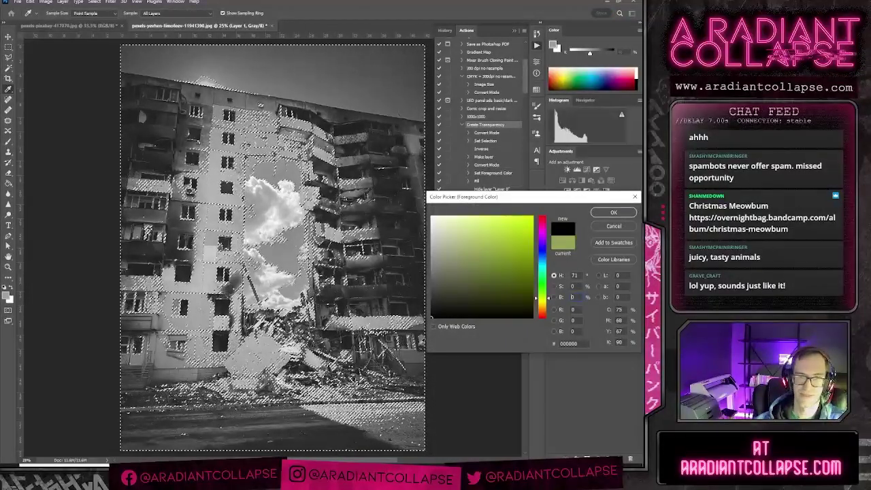
left_click(613, 213)
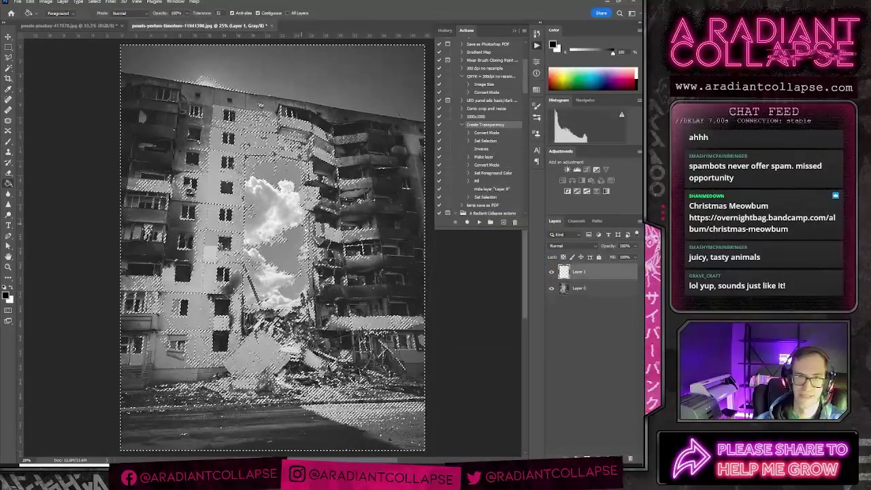
left_click(260, 104)
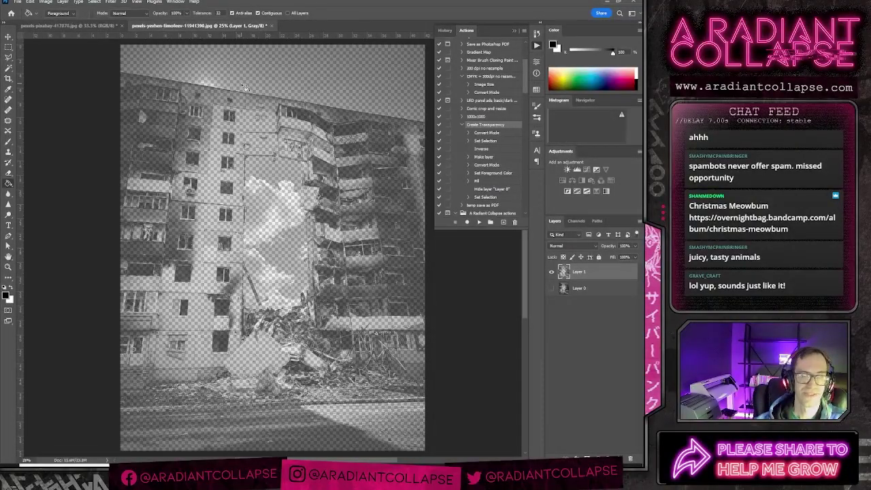
scroll(299, 277, "up", 1)
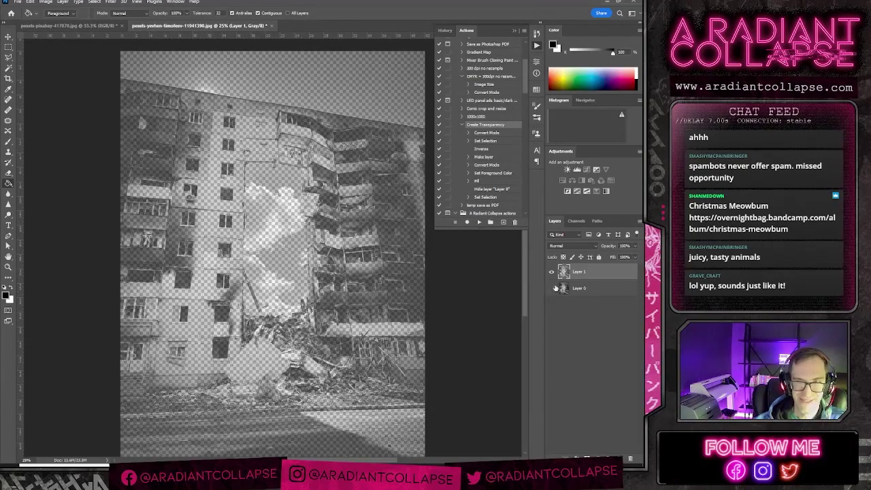
Step: Add a new layer between Layer 0 and Layer 1 and fill it with white
left_click(575, 288)
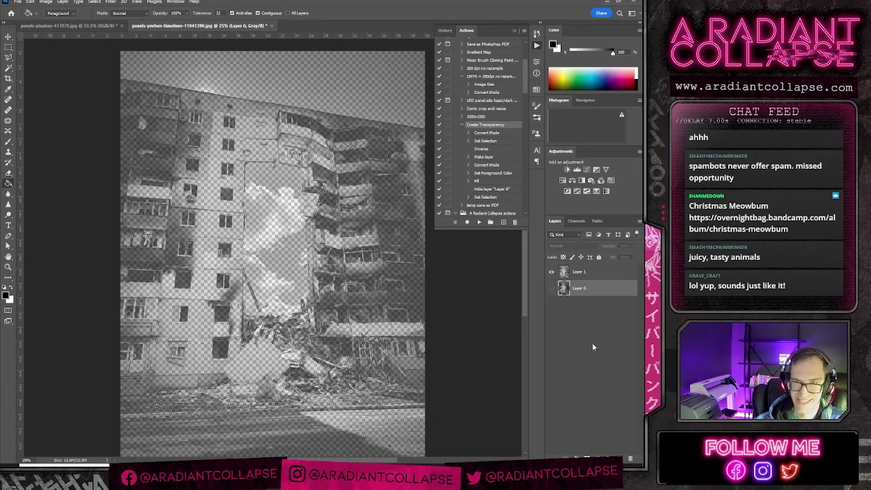
left_click(620, 458)
left_click(10, 288)
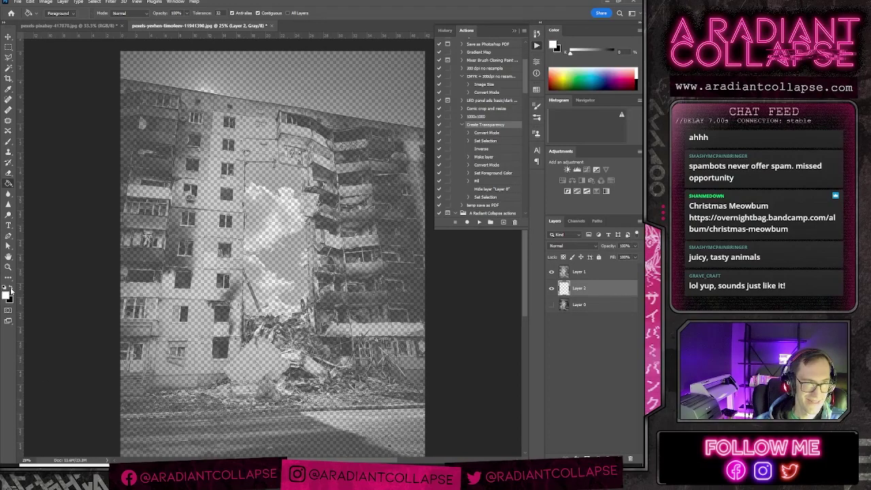
left_click(251, 298)
Step: Undo the fills, added layers, tonal selection and layer conversion, going back to the plain grayscale Background
key("ctrl+z")
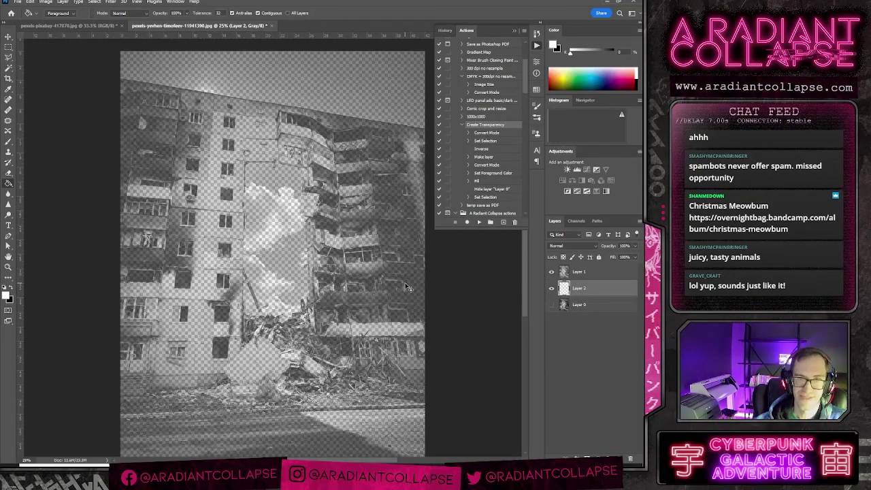
key("ctrl+z")
key("ctrl+z")
key("ctrl+z")
key("ctrl+z")
key("ctrl+z")
key("ctrl+z")
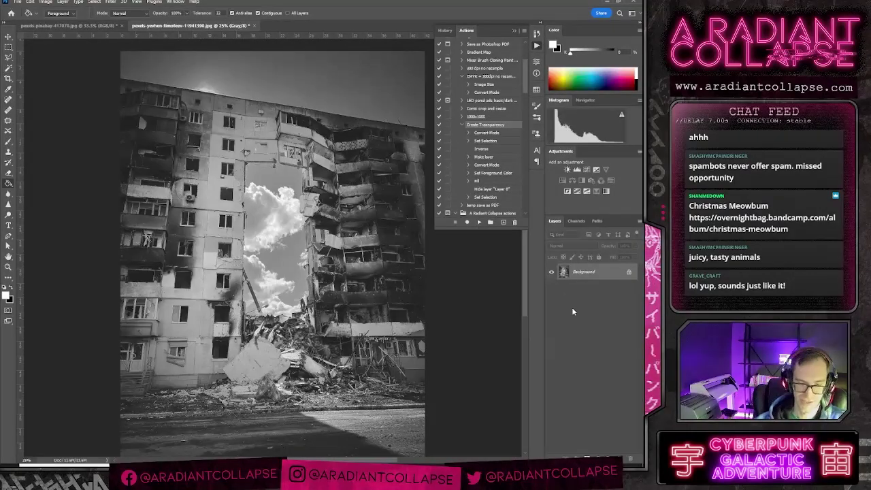
Step: Apply Levels to the grayscale apartment block Background with input levels 23, 1.12 and 121
key("ctrl+l")
left_click_drag(567, 208, 474, 211)
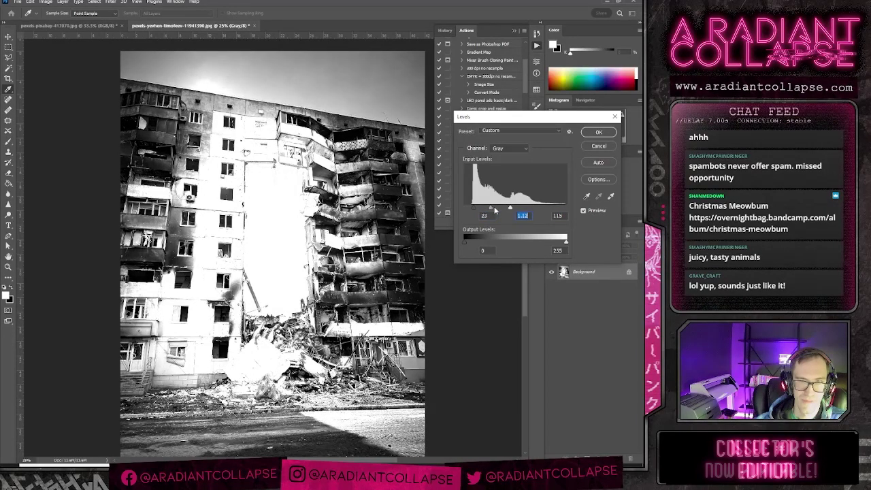
left_click_drag(510, 209, 515, 213)
key("Tab")
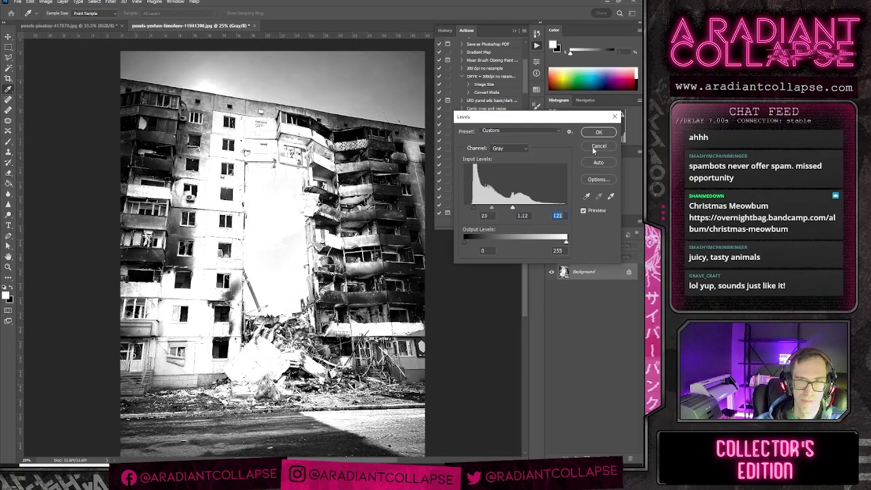
left_click(591, 133)
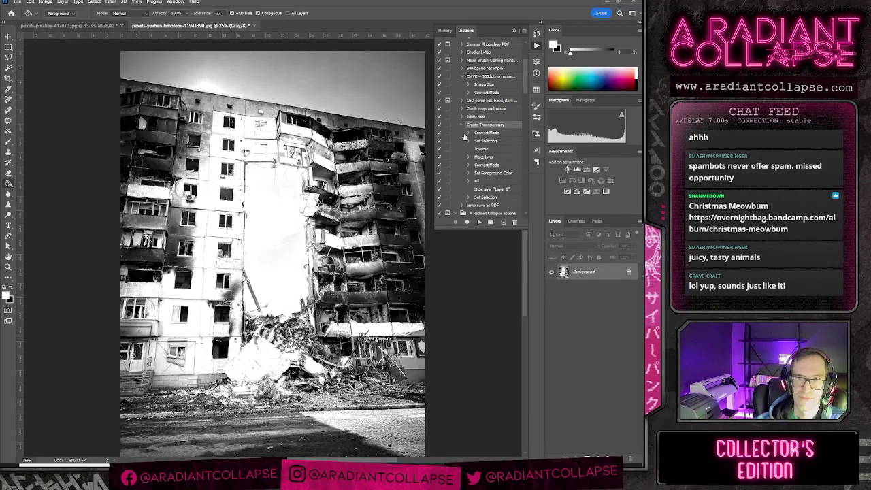
scroll(500, 189, "down", 3)
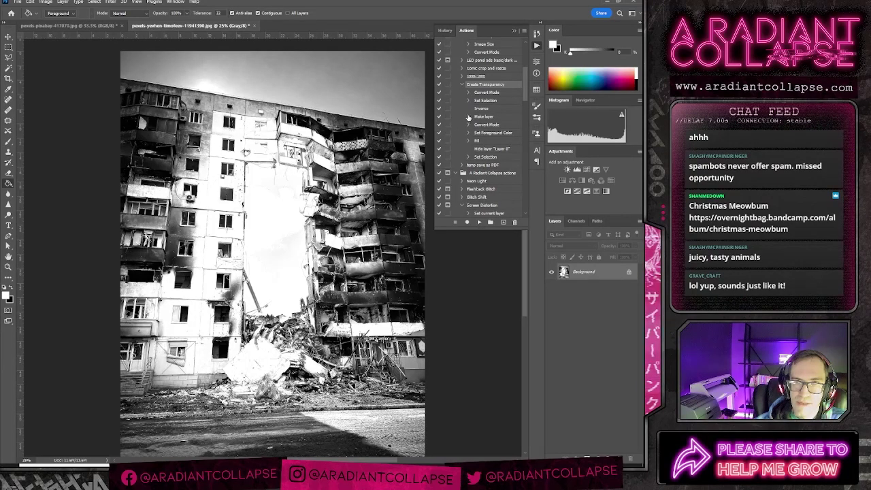
left_click(492, 100)
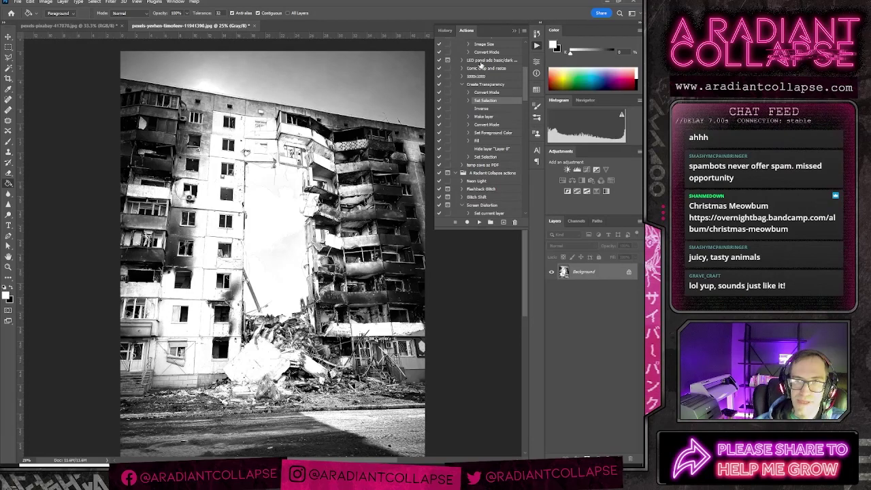
left_click(448, 85)
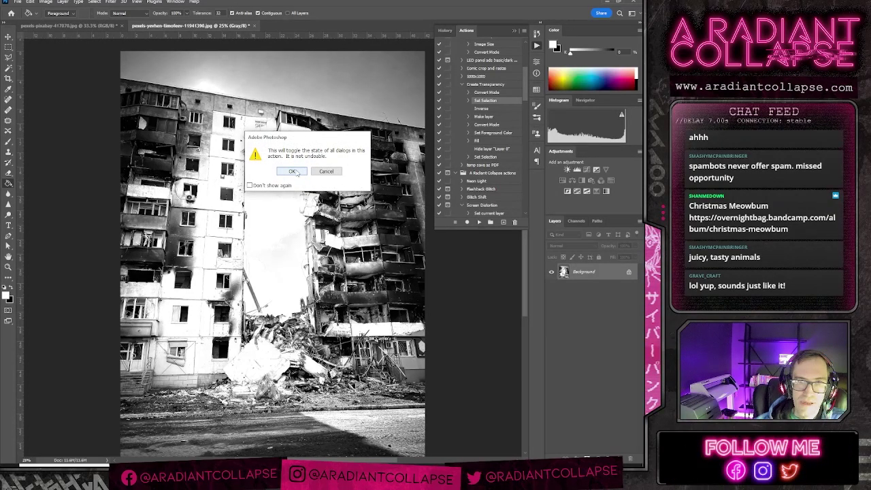
left_click(292, 171)
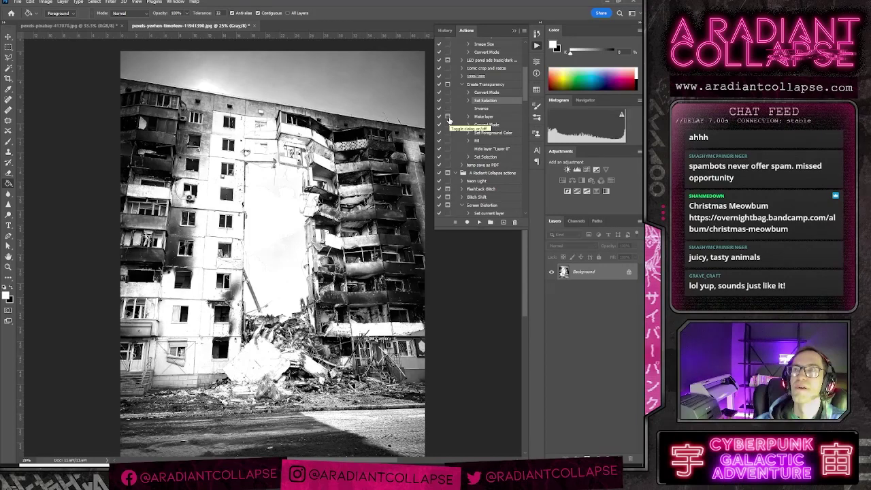
left_click(448, 118)
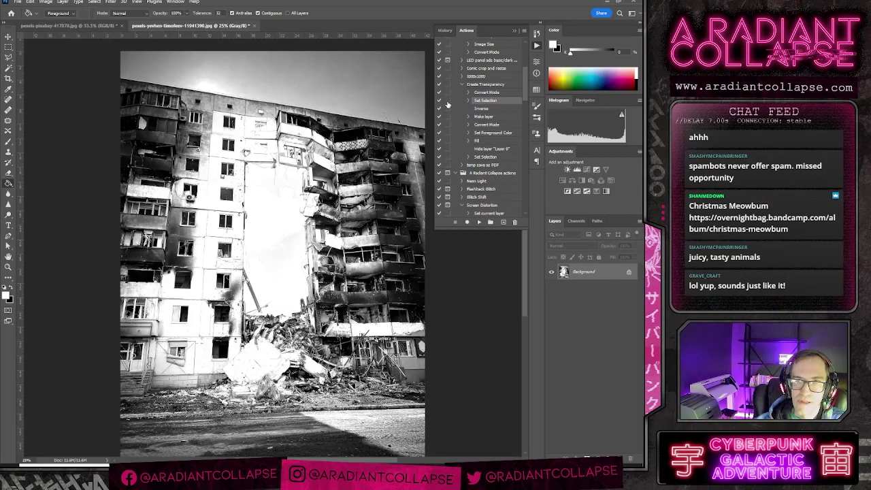
Step: Examine the colour values recorded in the Set Foreground Color command of the Create Transparency action
left_click(469, 133)
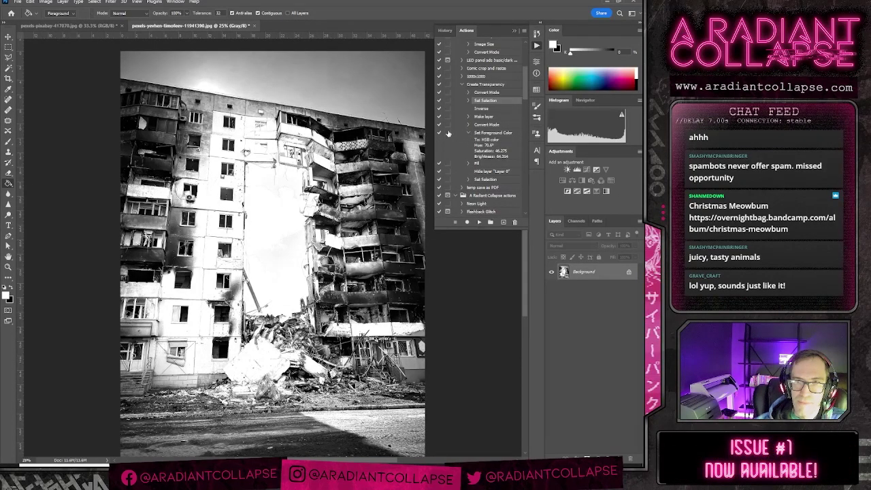
left_click(476, 133)
left_click(468, 133)
left_click(440, 133)
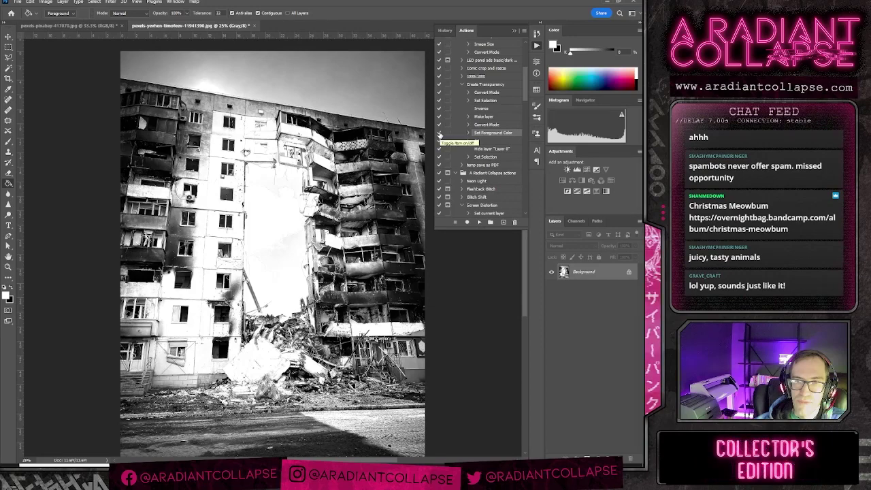
Step: Run the Create Transparency action on the apartment block photo, picking black (000000) as the foreground colour
left_click(479, 85)
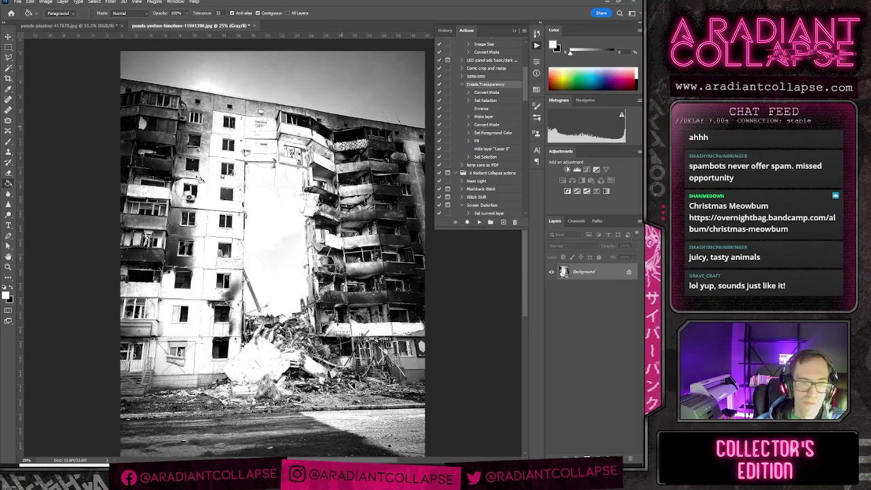
left_click(11, 288)
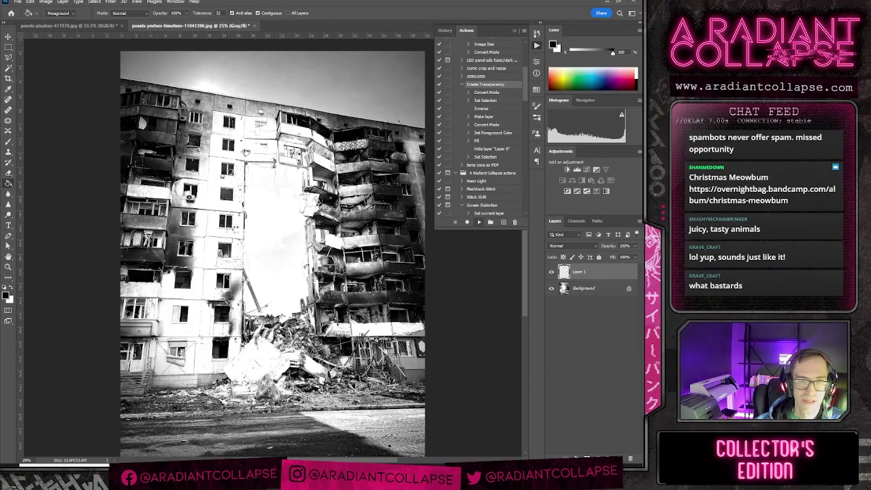
left_click(480, 222)
left_click(289, 171)
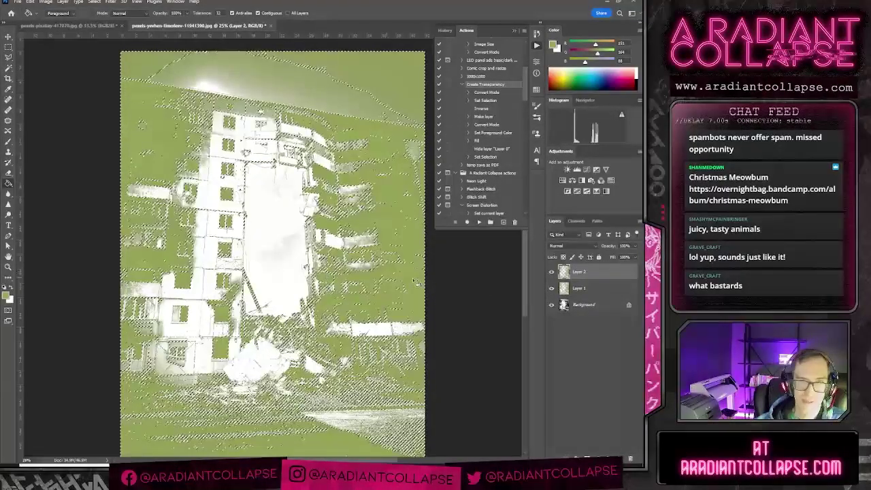
left_click(432, 316)
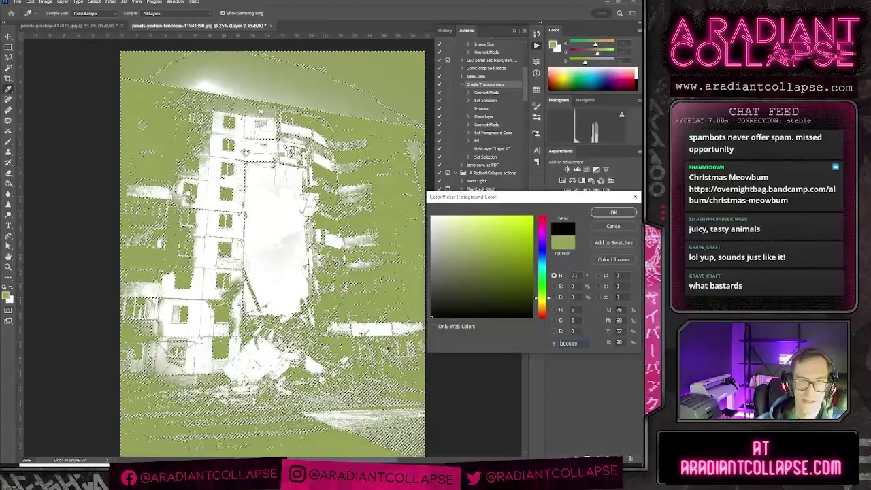
left_click(612, 212)
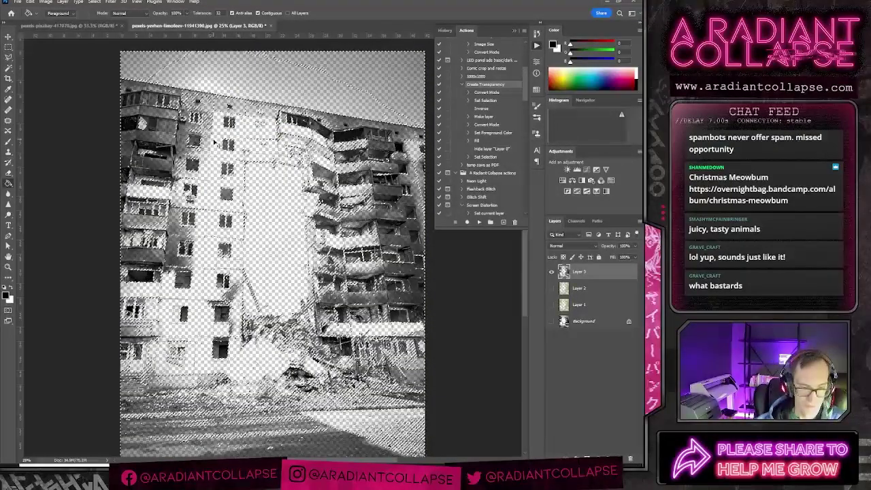
Step: Save the apartment block image as a layered Photoshop PSD in the Wreckage folder, accepting the format options
left_click(17, 2)
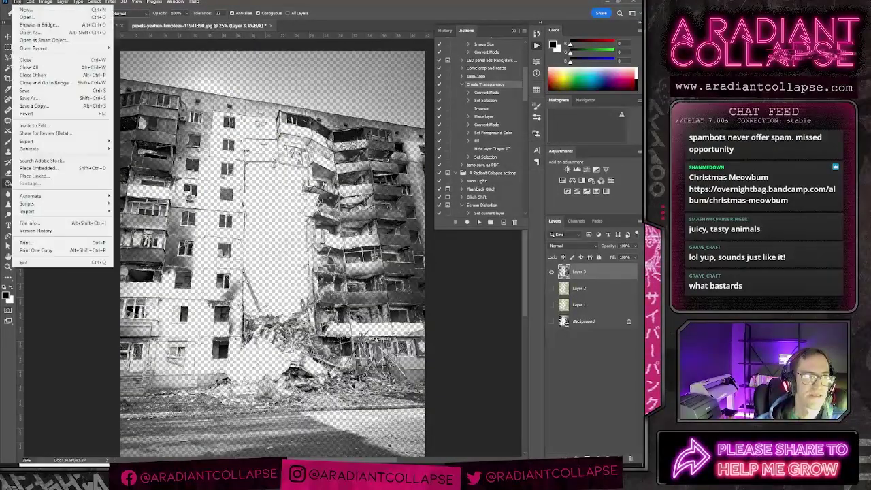
left_click(31, 98)
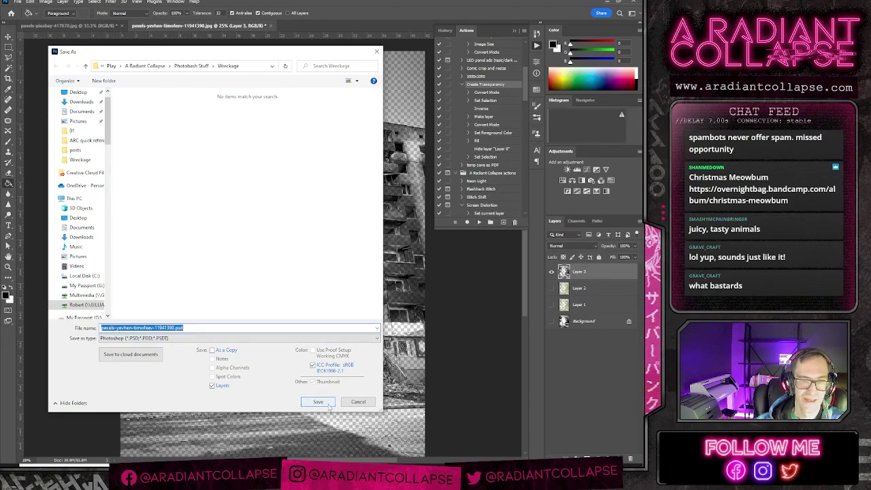
left_click(328, 405)
left_click(446, 122)
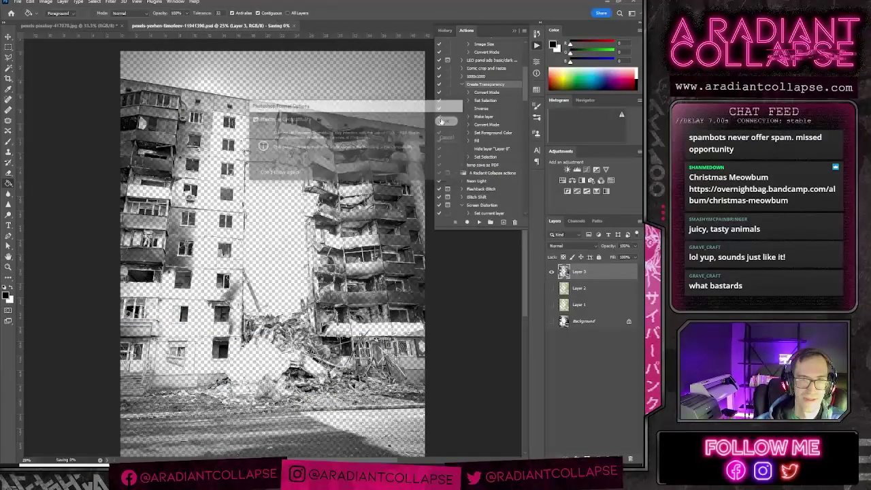
Step: Lasso the rubble pile and street across the lower part of the photo on Layer 3 and copy the selection
left_click(8, 59)
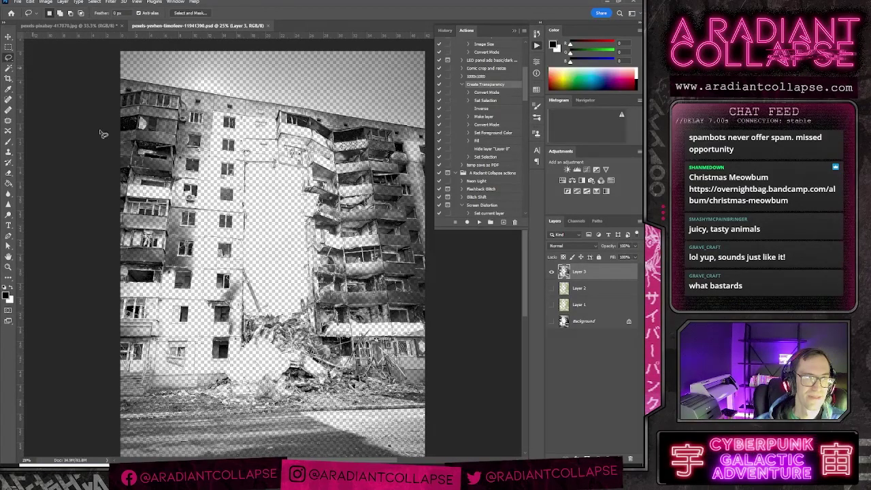
left_click_drag(255, 252, 179, 330)
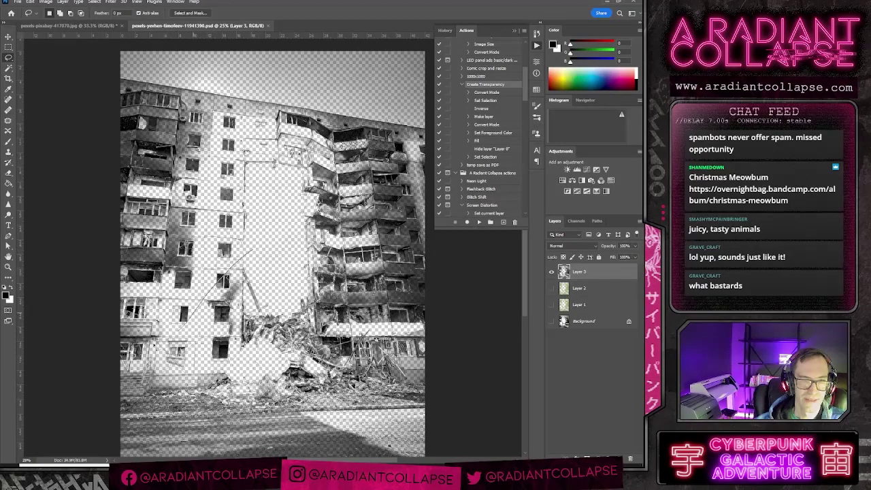
left_click_drag(104, 433, 462, 427)
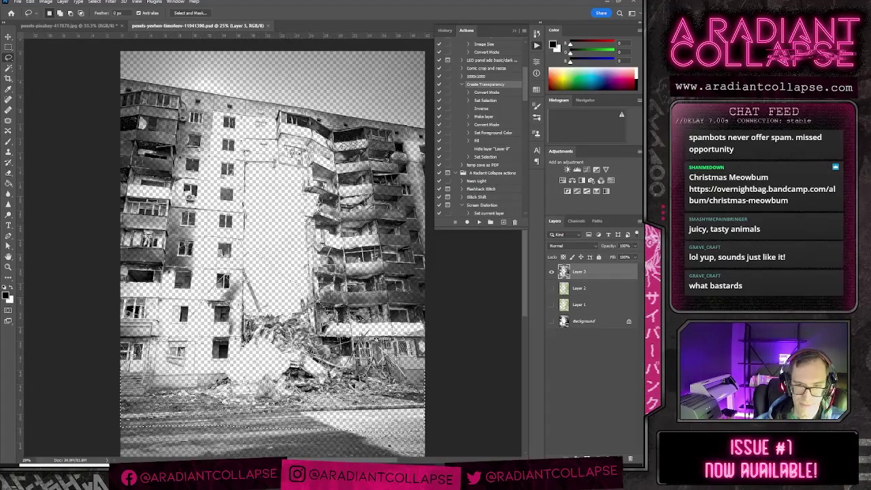
Step: Switch to Clip Studio Paint and paste the copied wreckage as a new layer directly above Layer 5
key("alt+Tab")
scroll(408, 277, "up", 2)
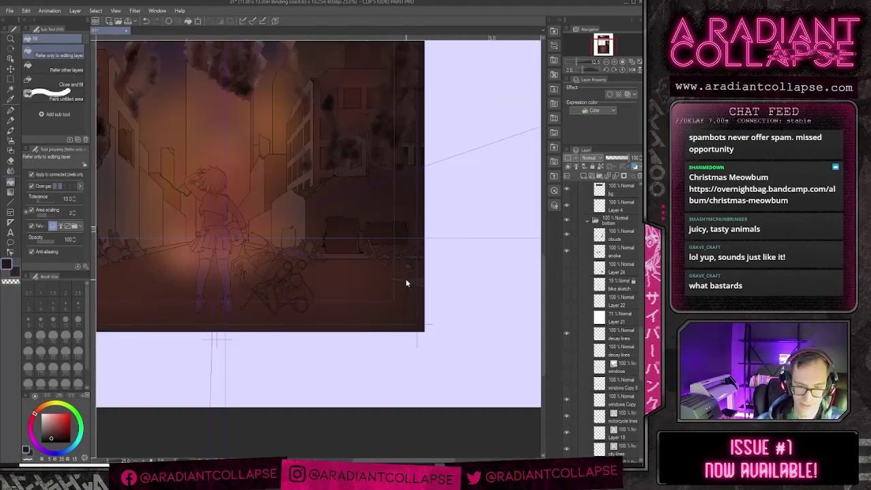
left_click_drag(252, 219, 321, 230)
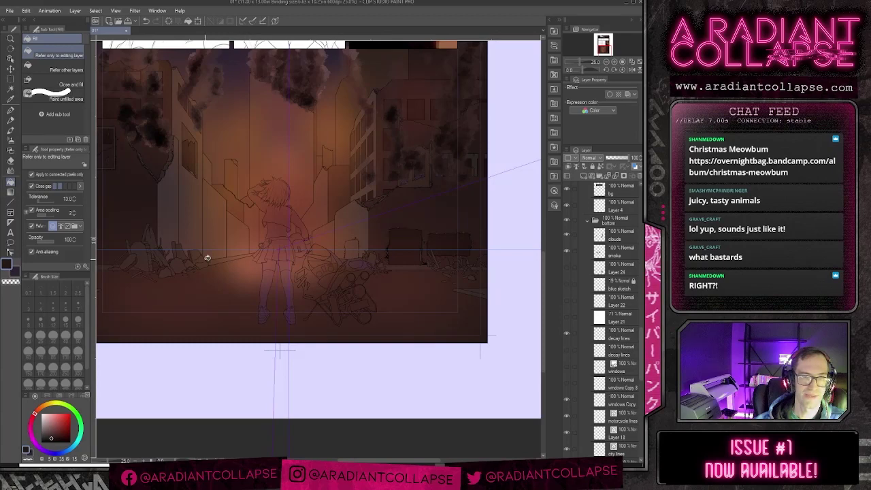
left_click_drag(235, 251, 314, 252)
left_click_drag(508, 253, 411, 260)
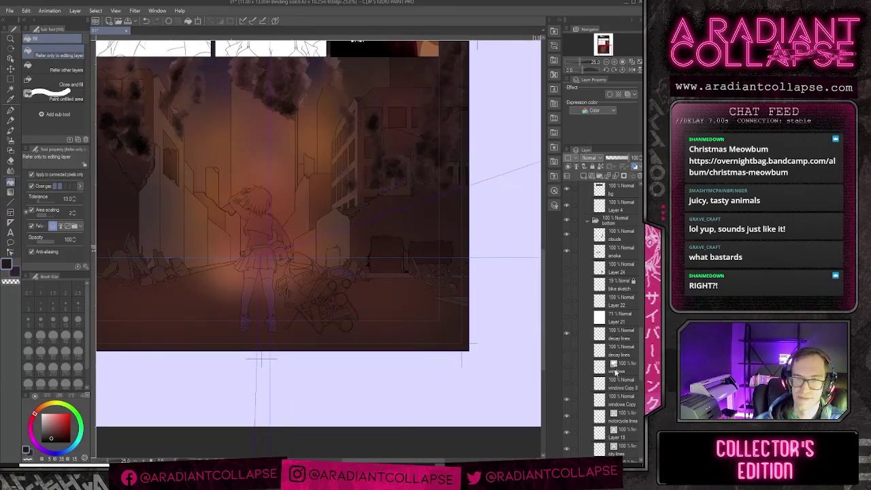
left_click(619, 239)
scroll(617, 324, "down", 5)
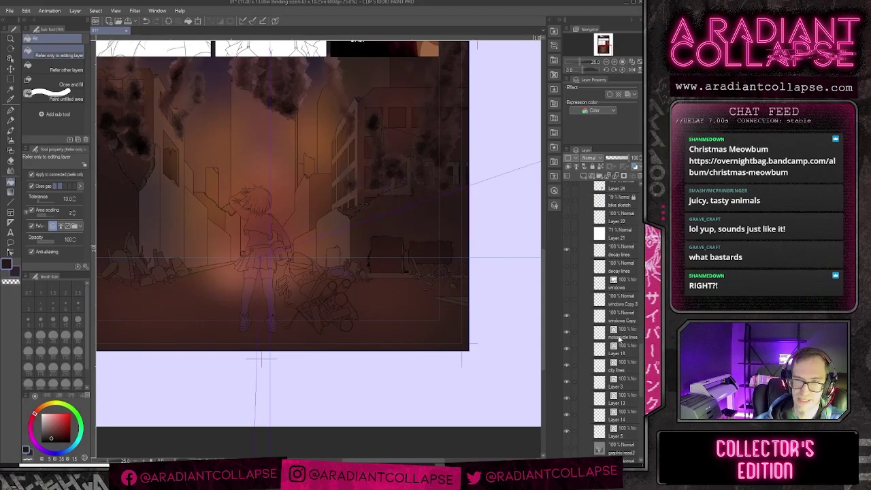
left_click(625, 403)
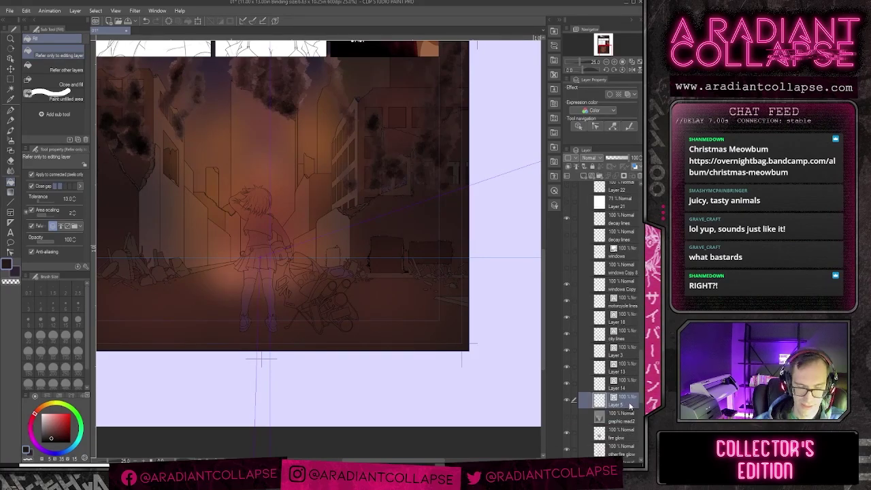
key("ctrl+shift+n")
scroll(349, 186, "down", 5)
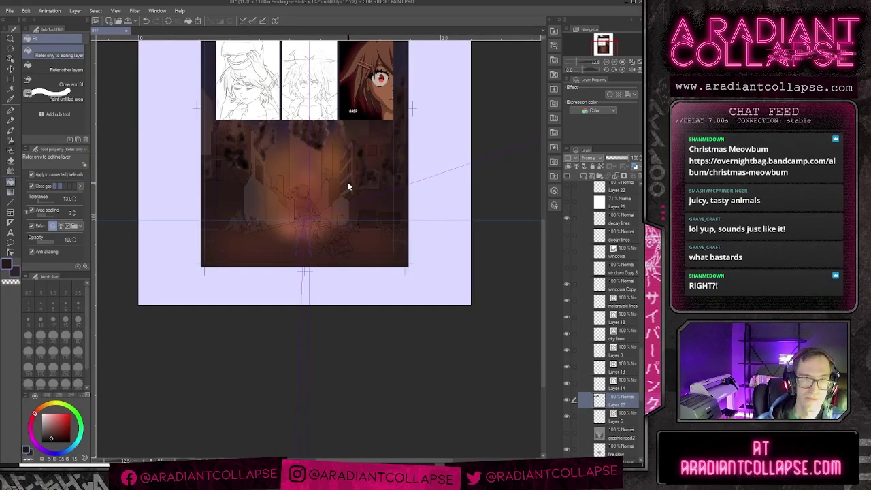
Step: Try to move the pasted wreckage down over the ruined-city panel with a transform
key("ctrl+t")
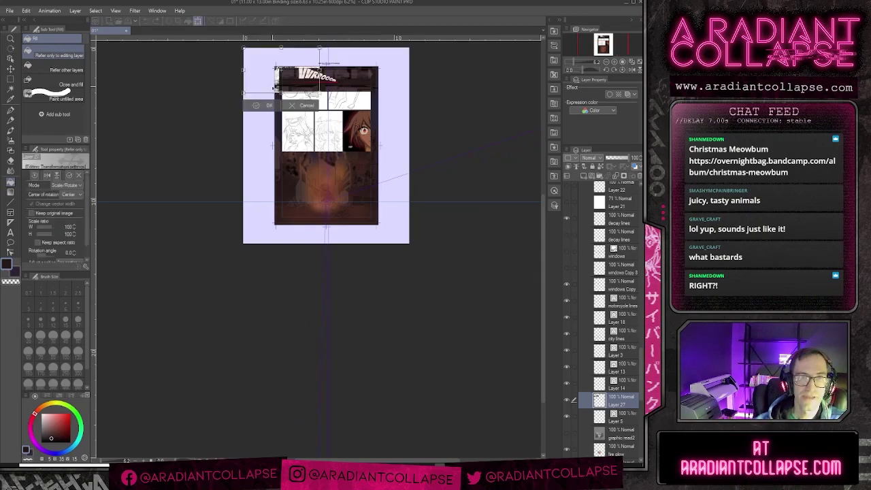
left_click_drag(256, 93, 274, 211)
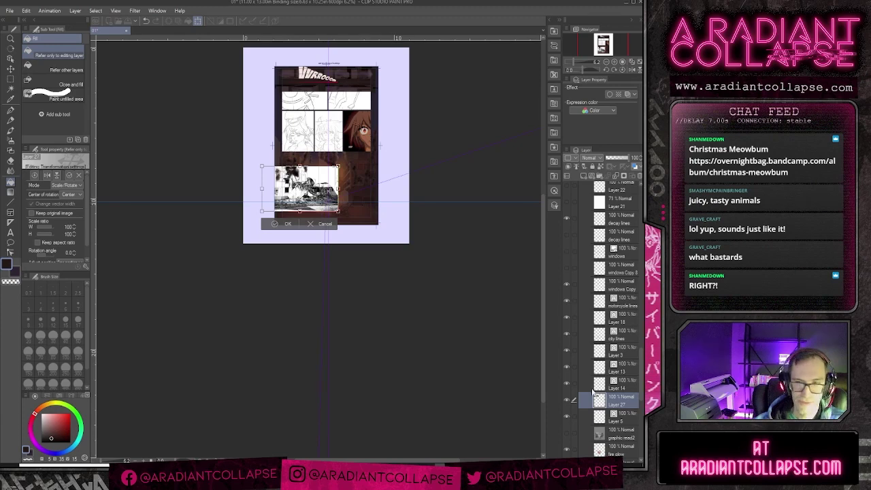
key("ctrl+z")
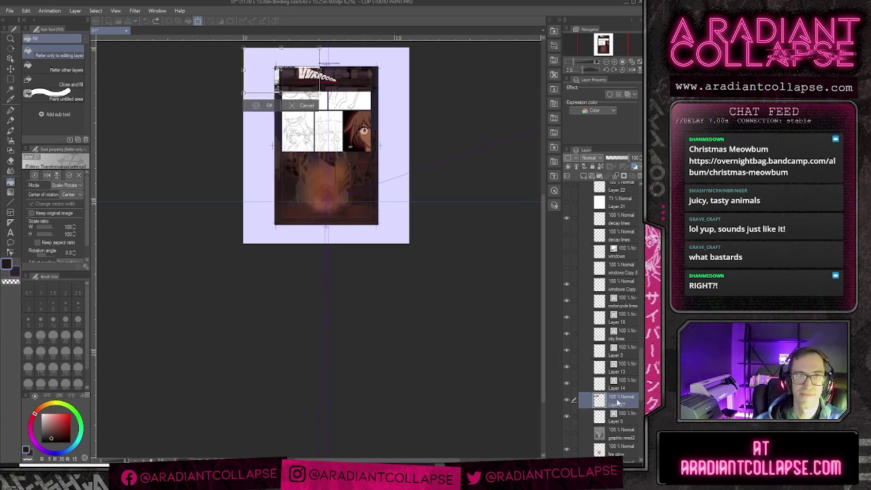
key("Escape")
Step: Remove the pasted wreckage layer from the comic page
left_click(290, 174)
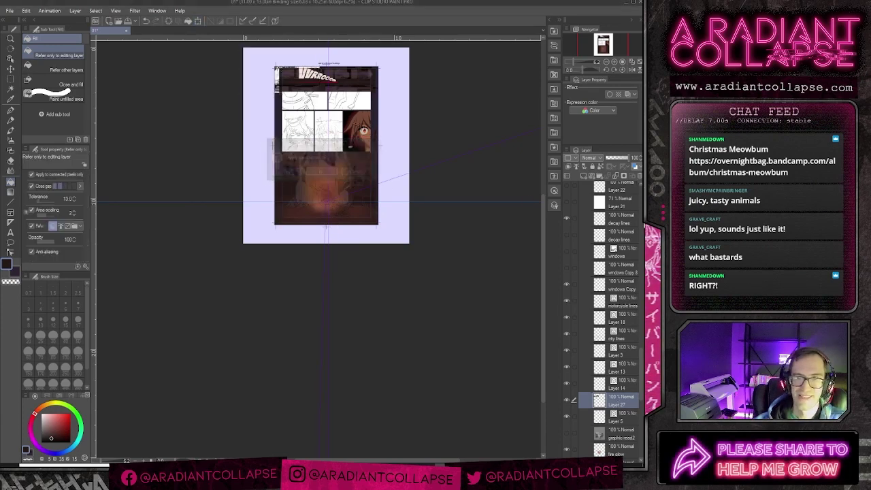
left_click(639, 176)
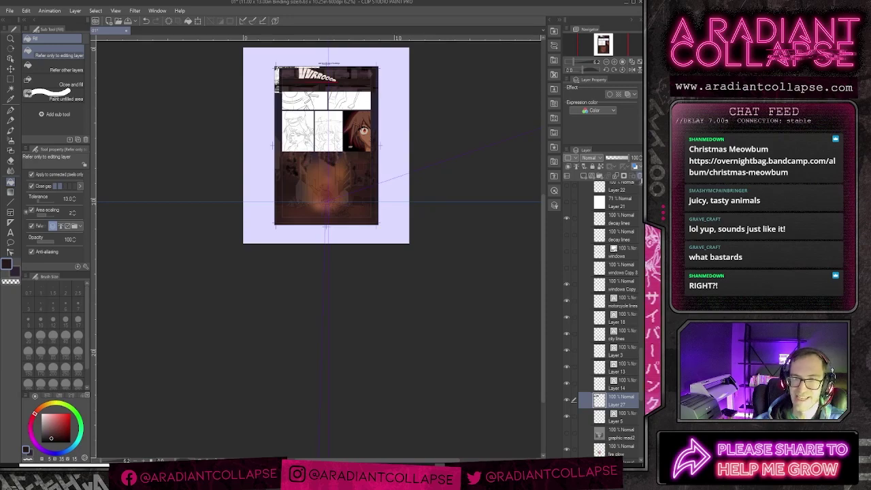
left_click(327, 172)
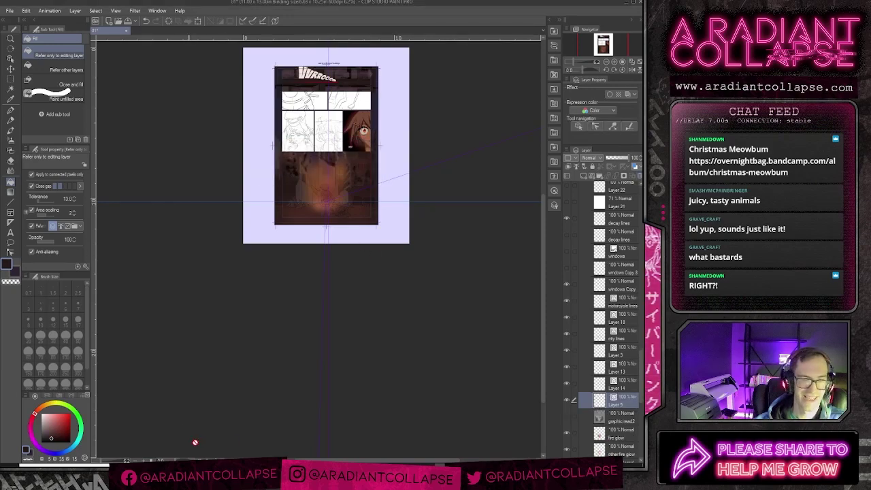
Step: Switch to Photoshop and start saving the transparent wreckage photo as a PNG in the Wreckage folder
key("alt+Tab")
key("super+Tab")
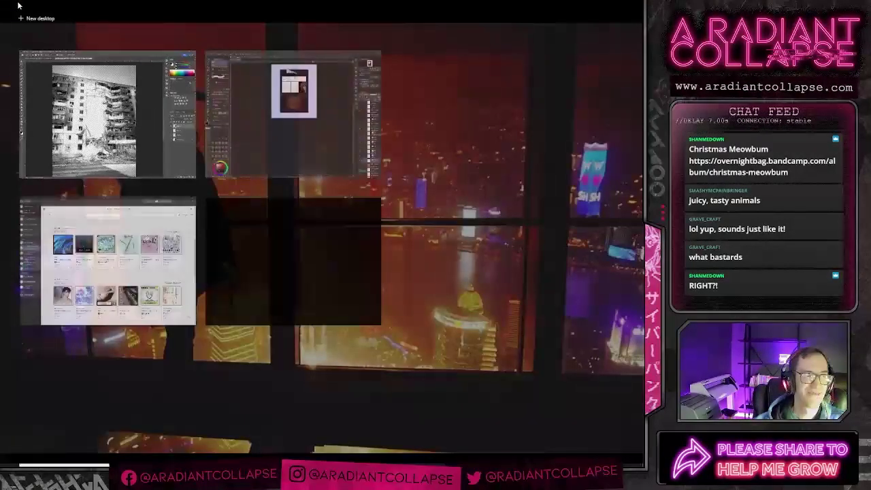
left_click(100, 56)
left_click(18, 2)
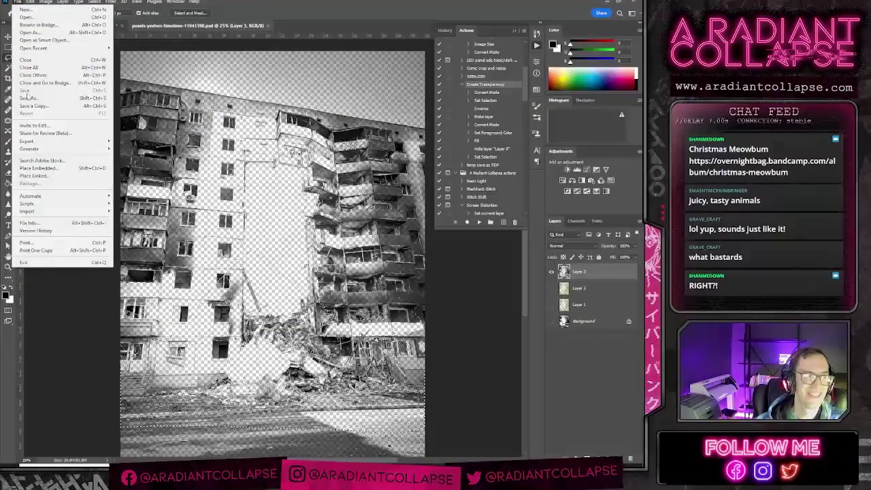
left_click(28, 98)
left_click(151, 339)
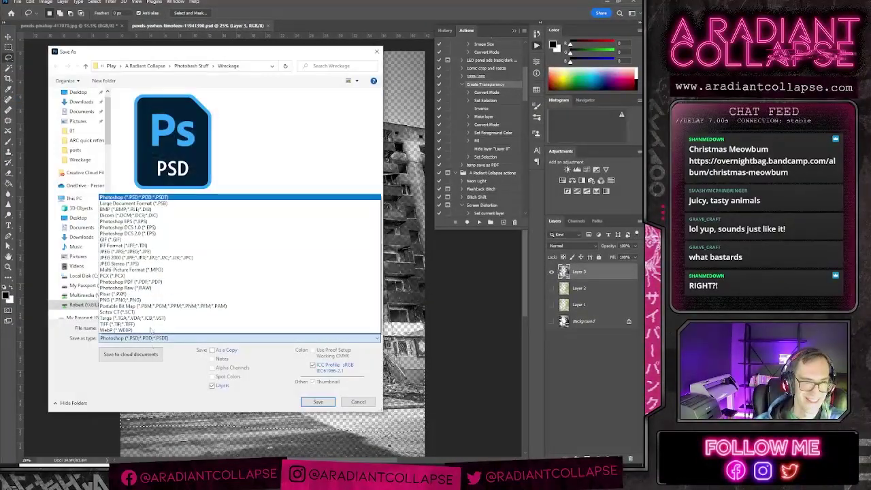
left_click(126, 299)
Step: Name the PNG file "pile of shit" and save it
left_click(205, 329)
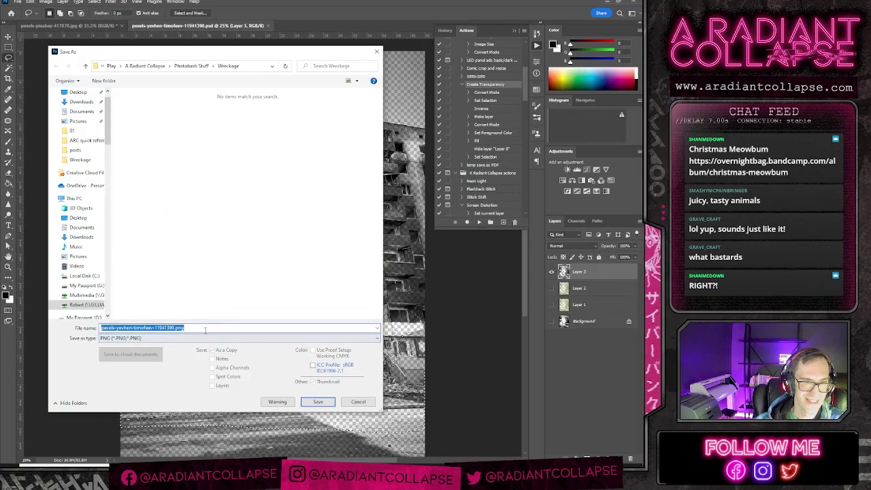
type("wr")
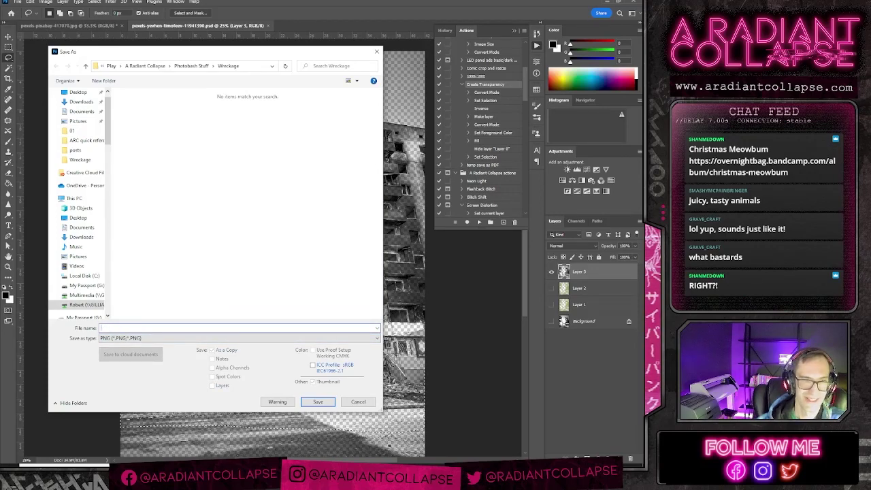
type("le of shit")
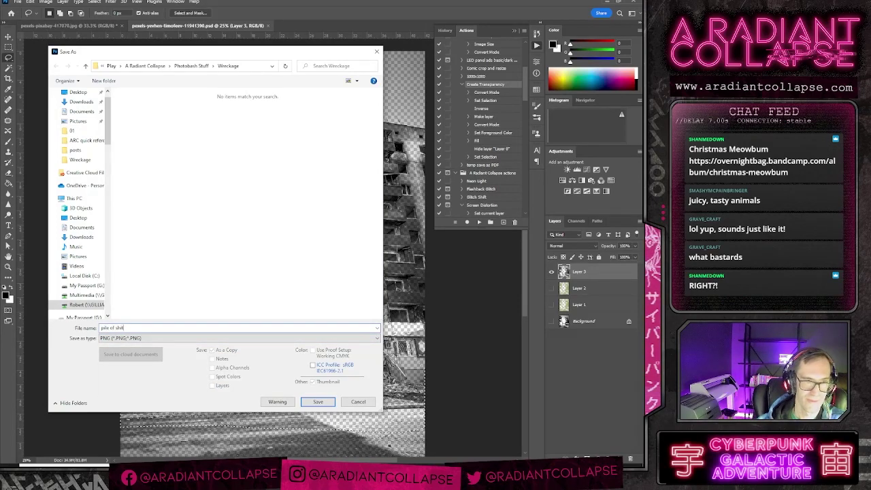
key("Return")
key("Return")
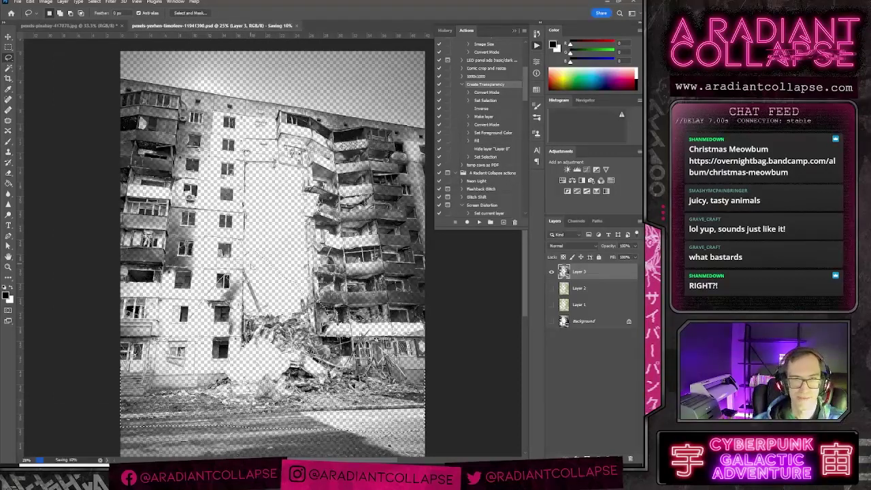
mouse_move(444, 475)
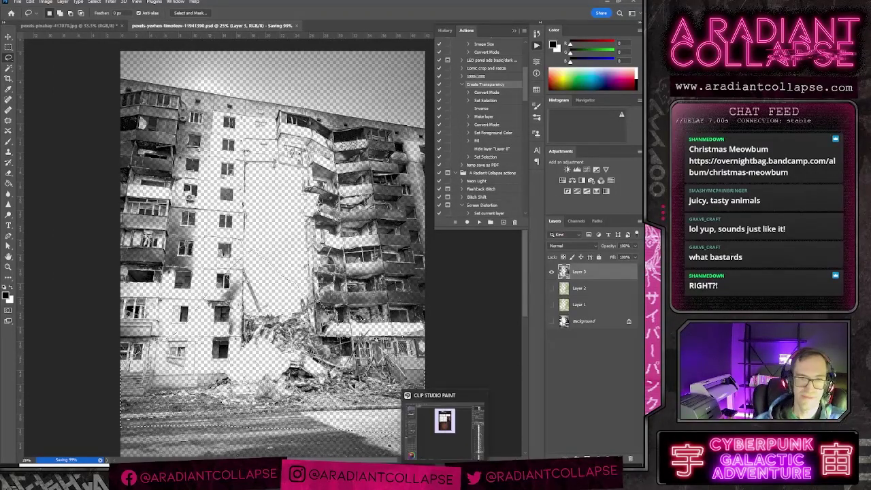
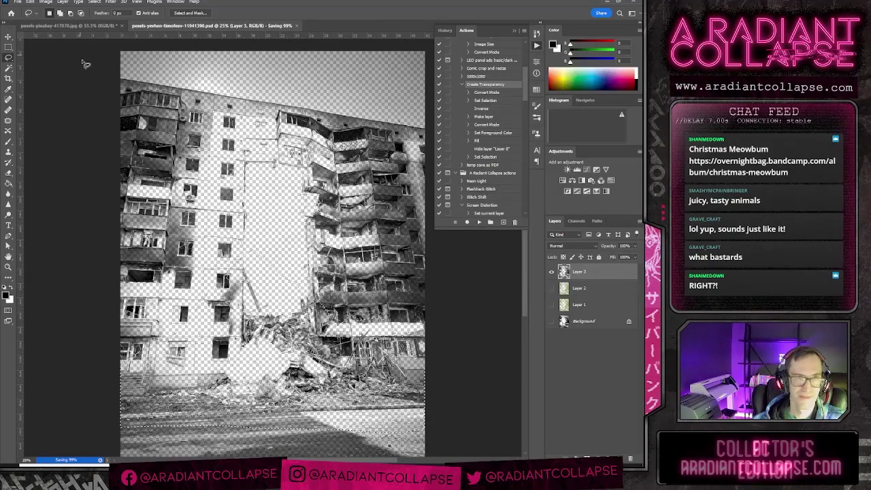
Step: Switch to Clip Studio Paint and import pexels-pixabay-417070.jpg from Photobash Stuff > Wreckage as a layer above Layer 5
key("alt+Tab")
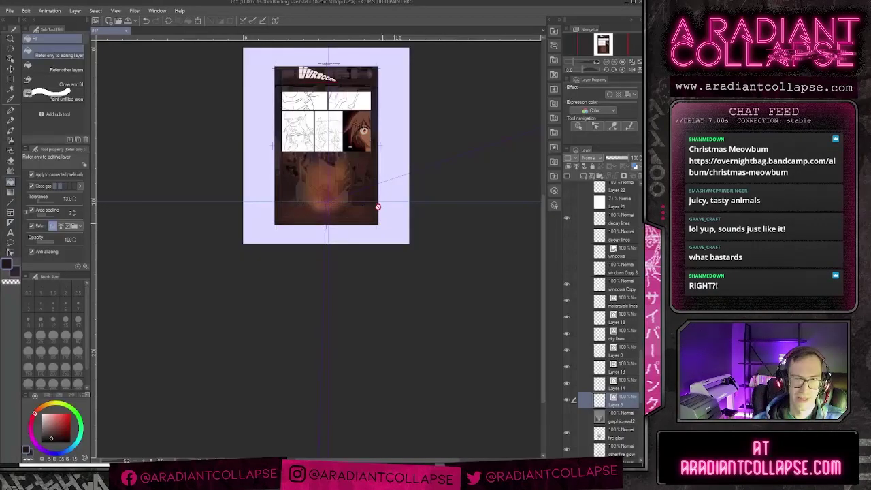
scroll(575, 400, "up", 1)
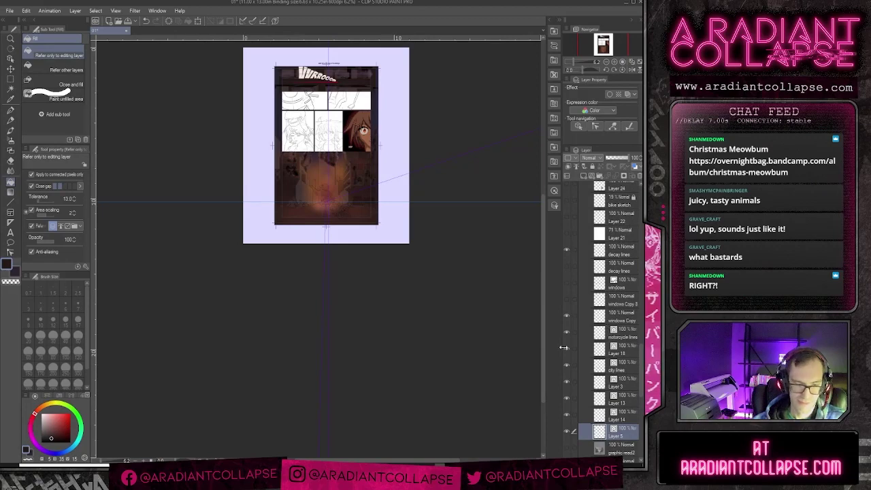
key("ctrl+o")
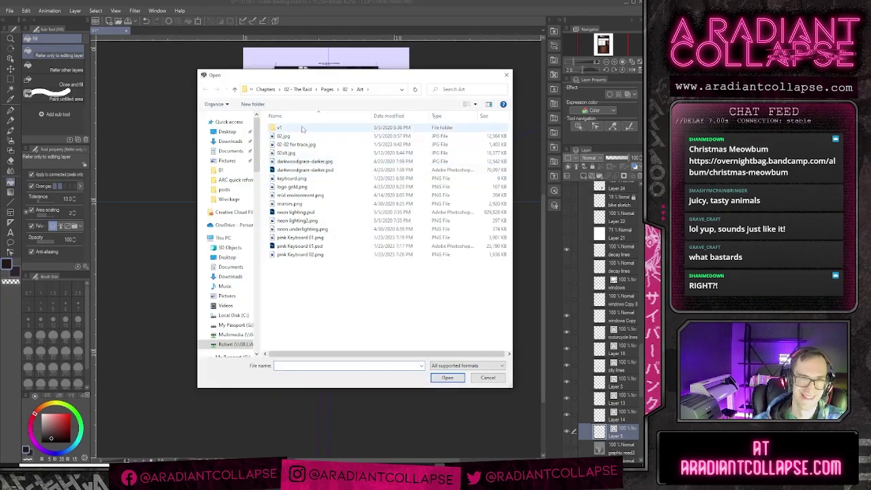
left_click(265, 89)
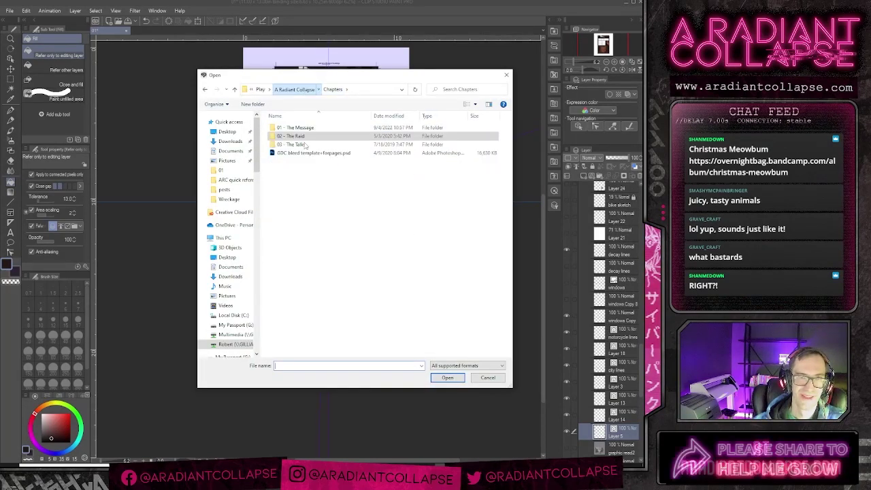
left_click(298, 89)
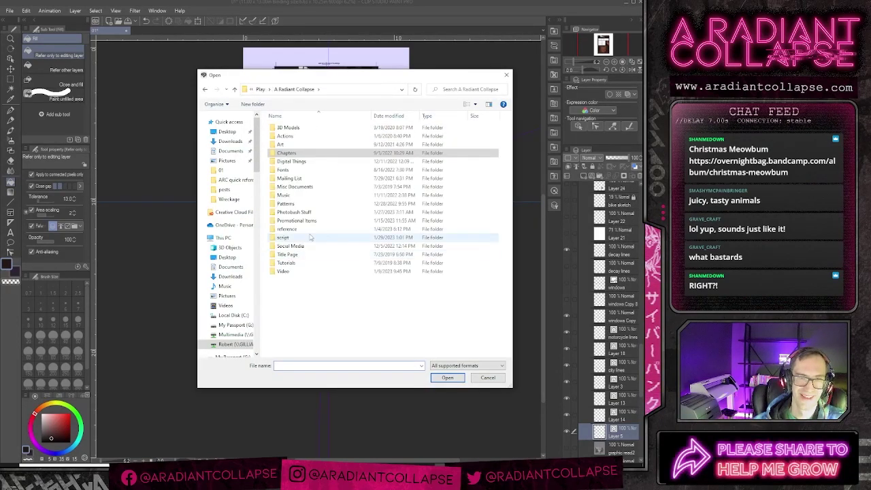
double_click(294, 211)
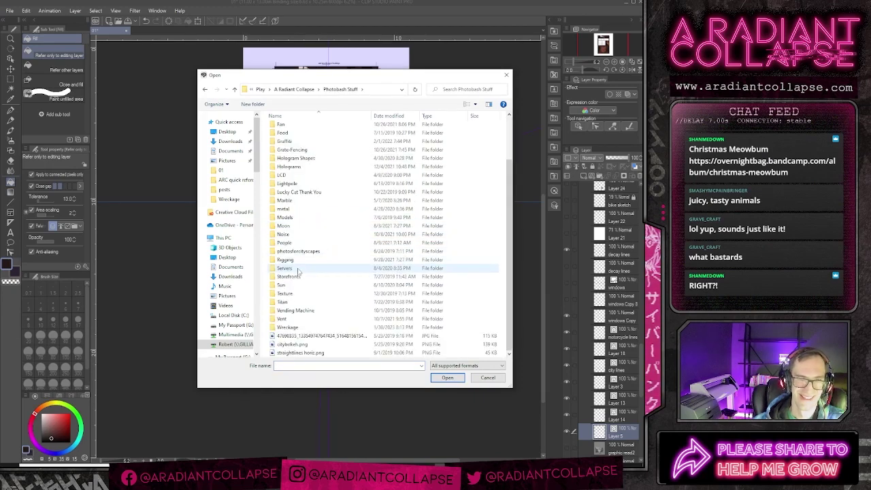
double_click(291, 327)
left_click(440, 180)
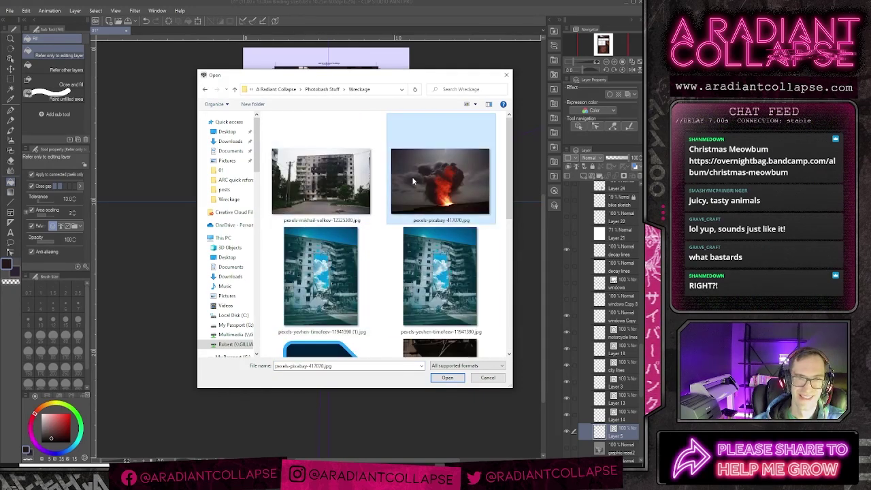
left_click(448, 377)
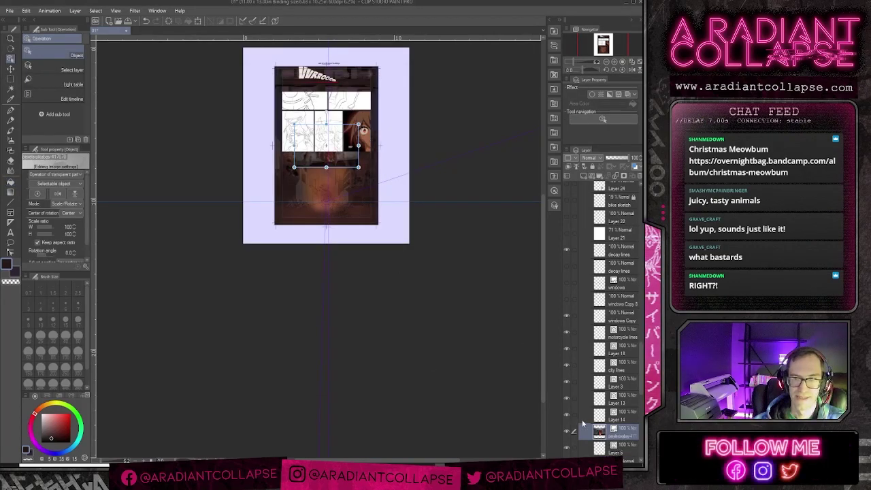
Step: Rasterize the imported explosion photo layer and move it down into the ruined-city panel
right_click(625, 434)
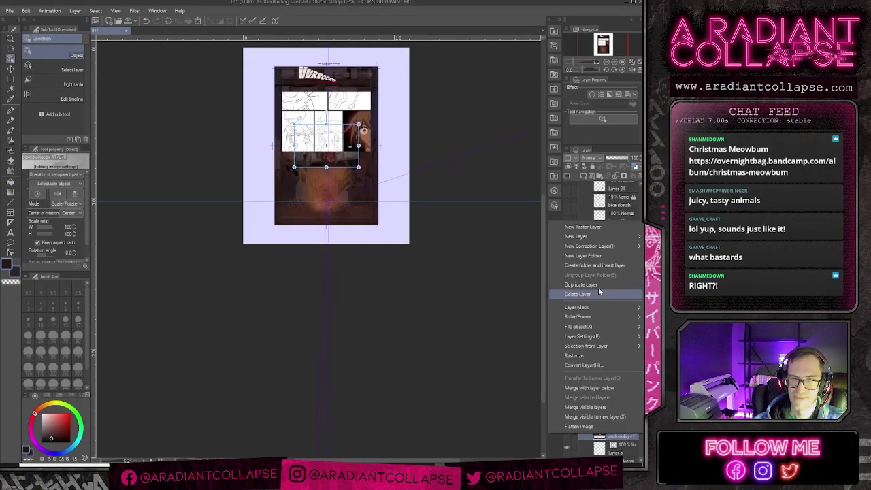
left_click(578, 355)
key("k")
left_click_drag(342, 162, 346, 185)
scroll(346, 186, "up", 2)
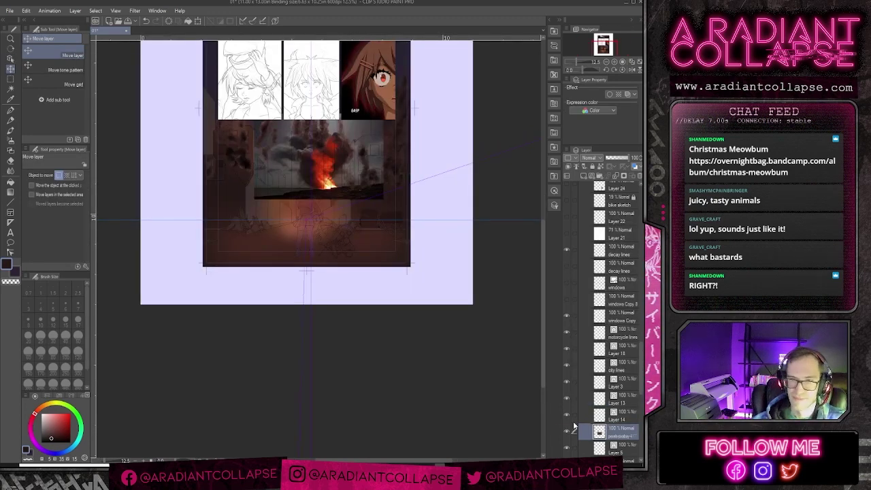
Step: Check Photoshop's save progress, return to the comic page, and shift the explosion photo up and right behind the ruined buildings
left_click(224, 477)
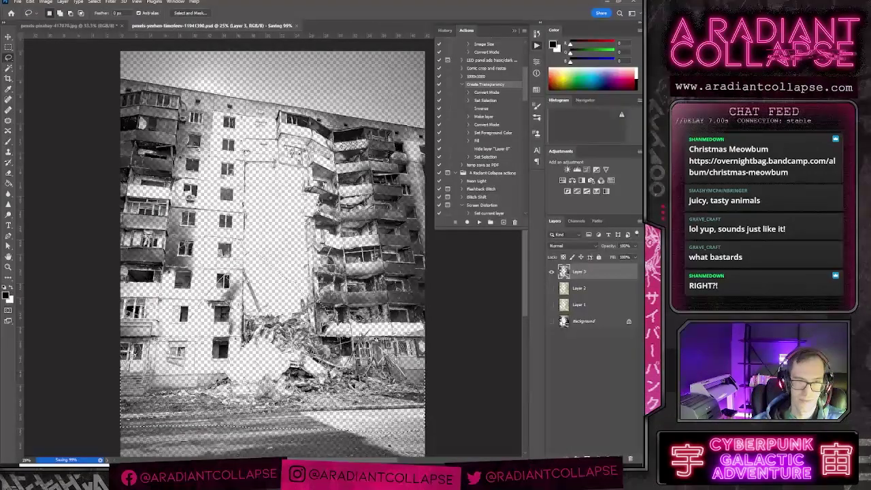
key("alt+Tab")
scroll(361, 267, "up", 2)
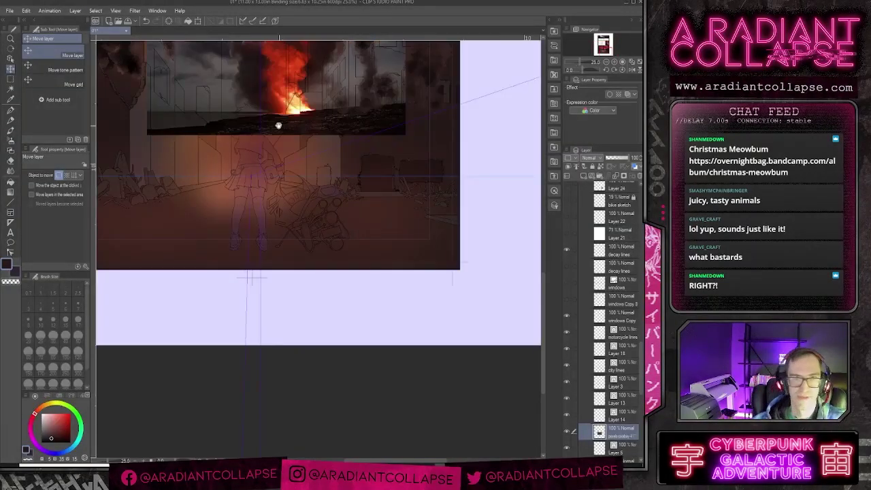
left_click_drag(279, 127, 340, 339)
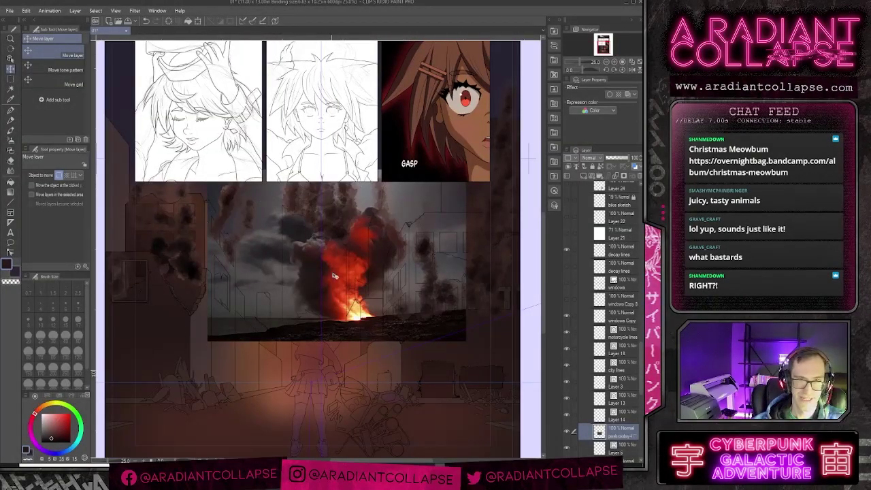
left_click_drag(412, 289, 388, 234)
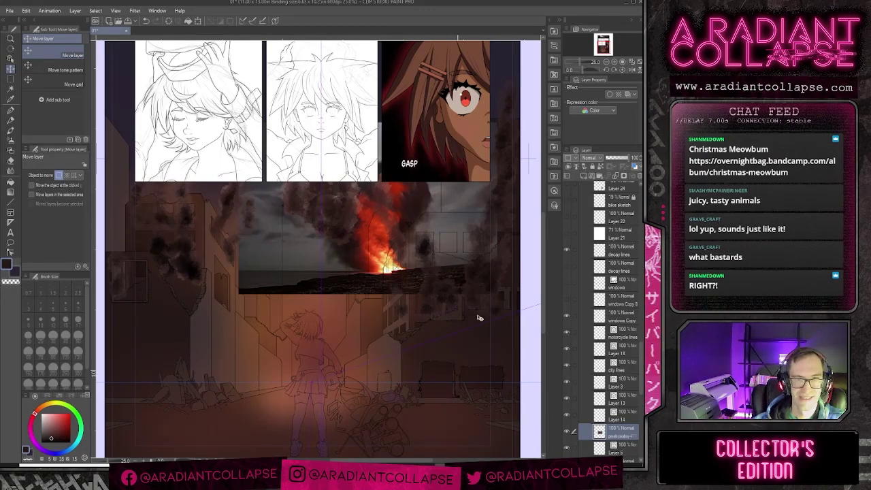
Step: Erase the left part of the explosion photo with the Soft eraser at sizes between 250 and 600
key("e")
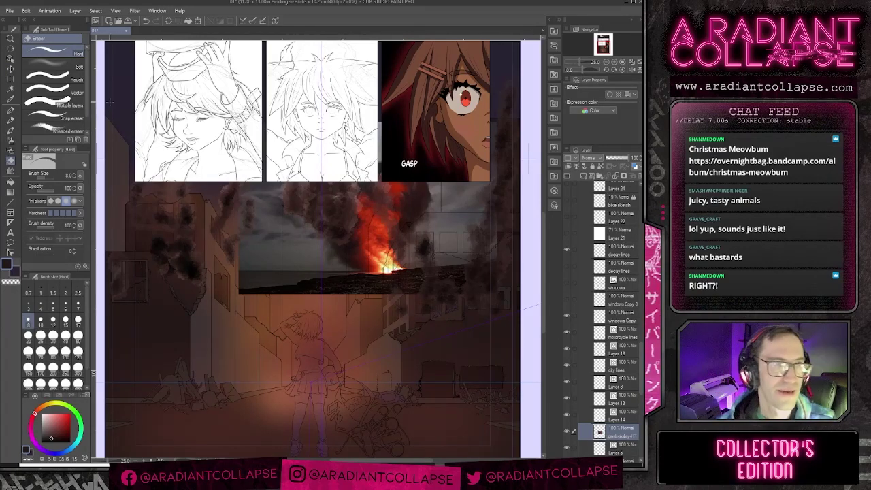
left_click(68, 66)
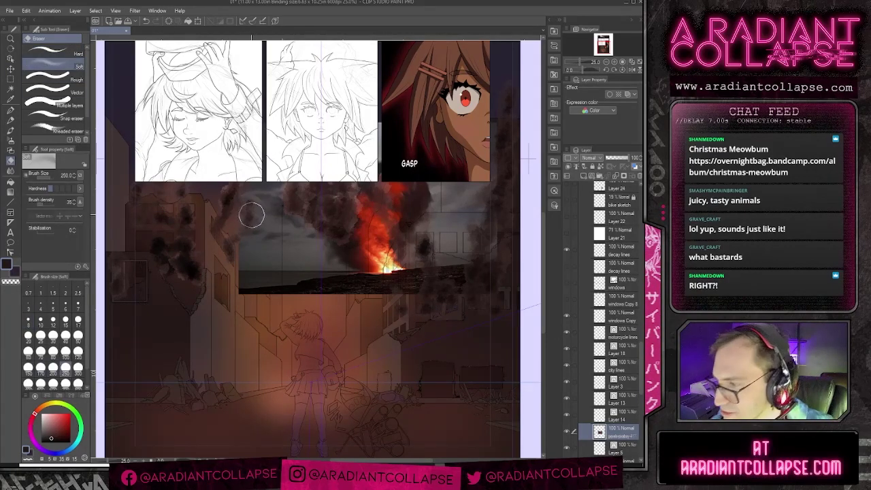
mouse_move(267, 184)
left_mouse_down()
mouse_move(257, 245)
mouse_move(258, 182)
mouse_move(250, 182)
mouse_move(259, 218)
left_mouse_up()
key("]")
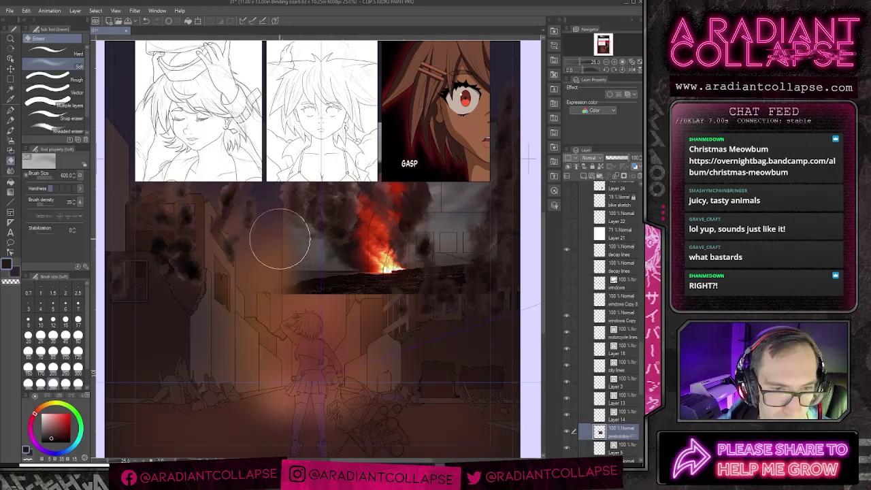
key("[")
key("[")
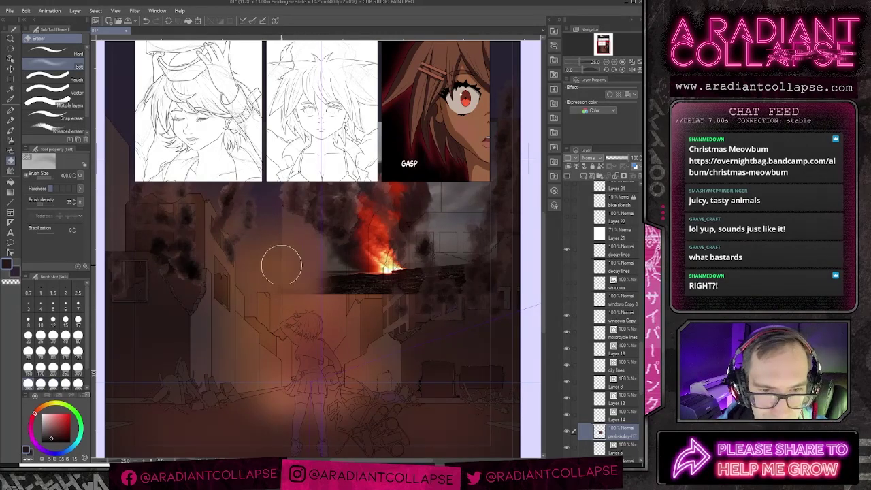
key("bracketright")
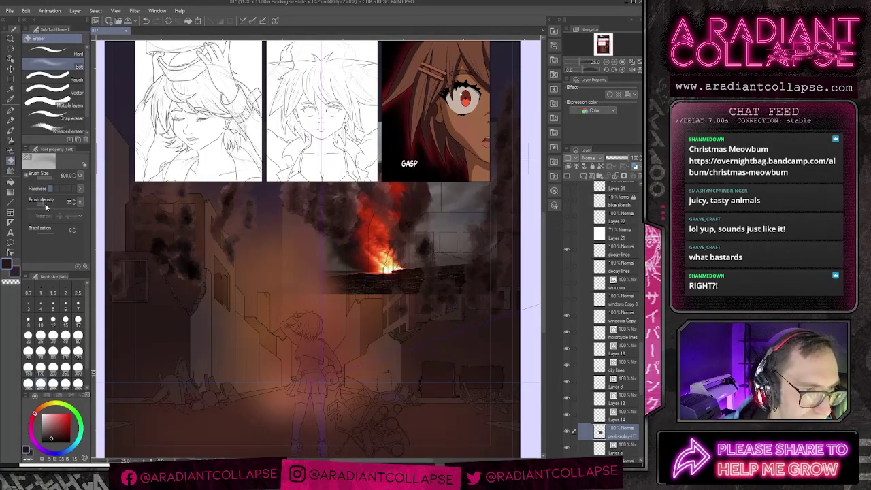
Step: Set the Soft eraser's brush density to 55 and size to 250, and erase the dark ground left of and below the fire
left_click(46, 204)
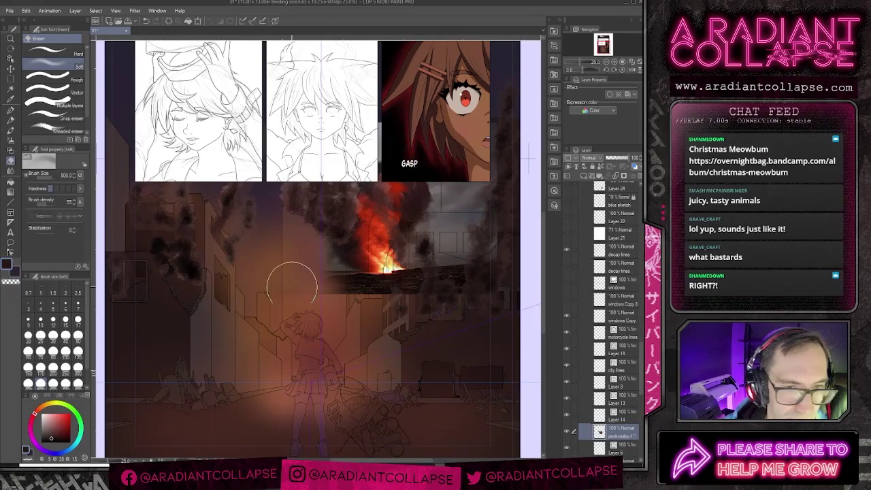
key("bracketleft")
key("bracketleft")
key("bracketleft")
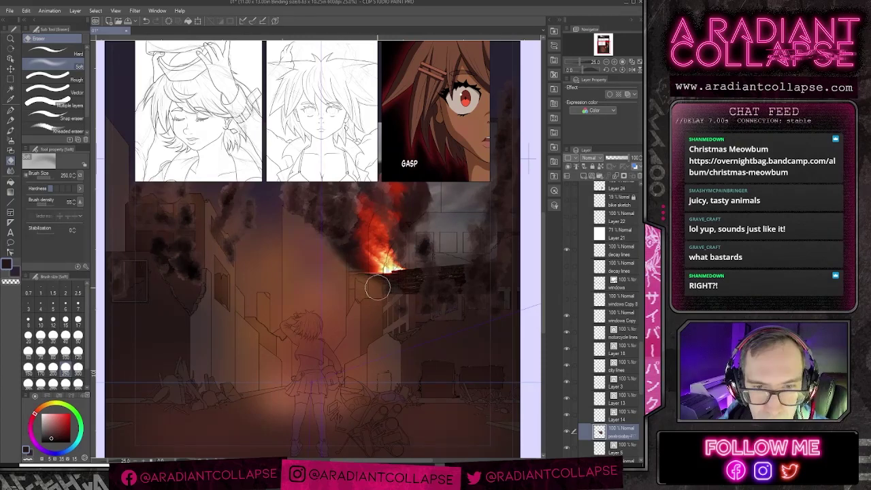
Step: Reduce the Soft eraser to size 120 and clean up the photo's edge around the base of the fire
key("bracketleft")
key("bracketleft")
key("bracketleft")
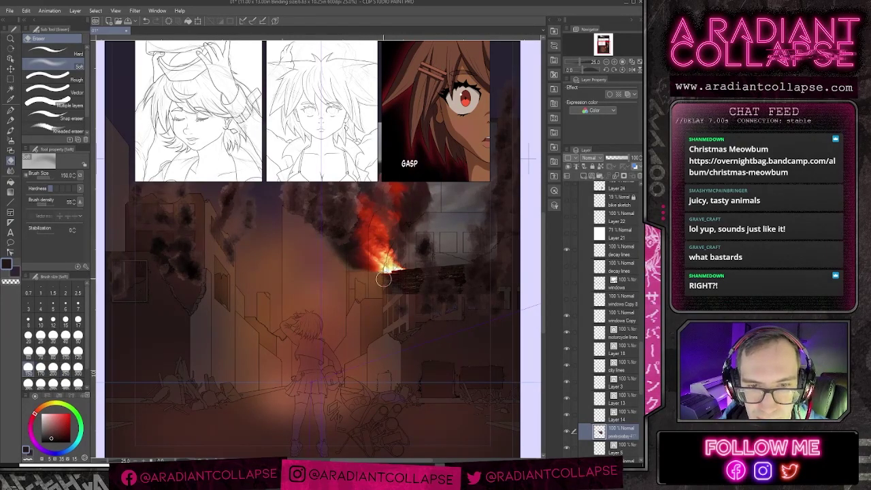
key("bracketleft")
key("bracketleft")
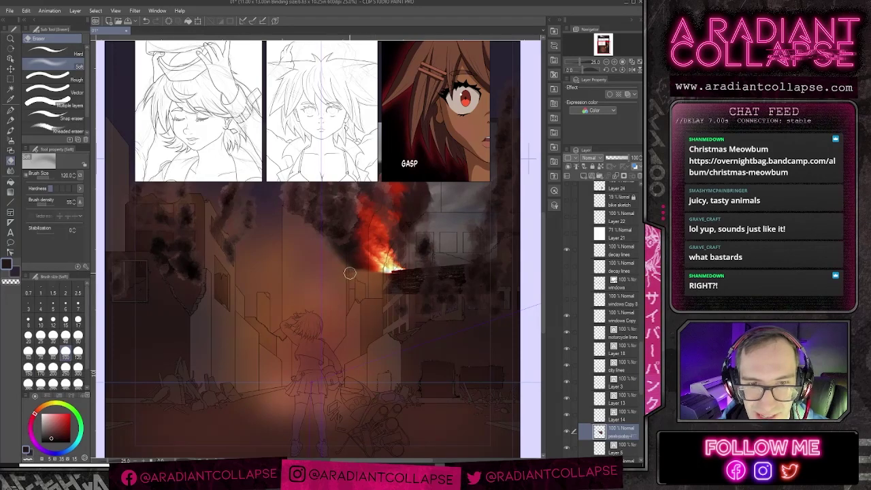
Step: Enlarge the Soft eraser step by step to size 300 and fade out the ground and sky right of the fire
key("bracketright")
key("bracketright")
key("bracketright")
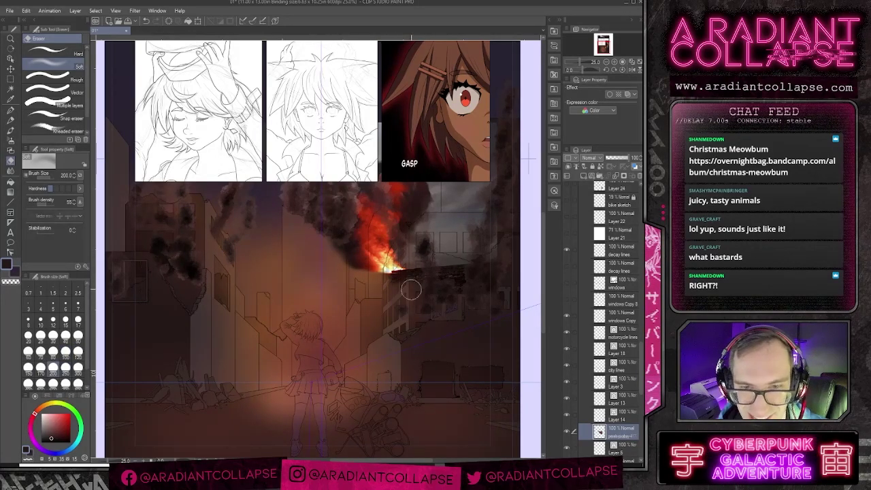
key("bracketright")
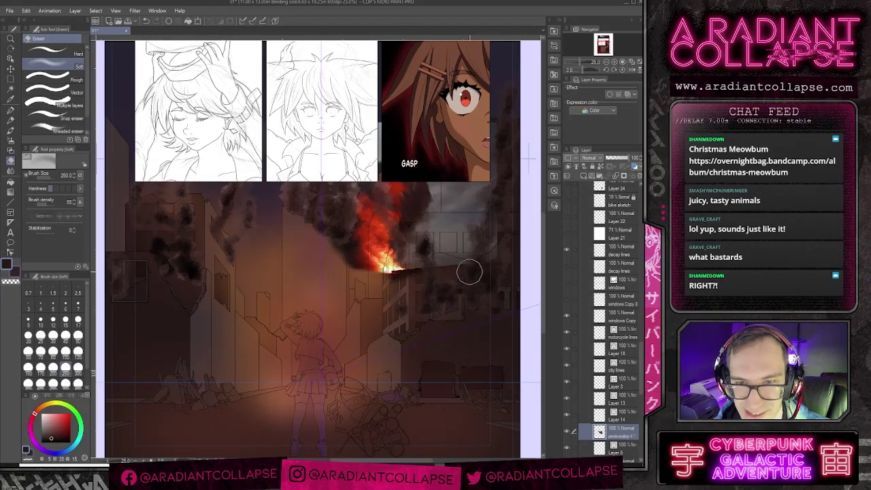
key("bracketright")
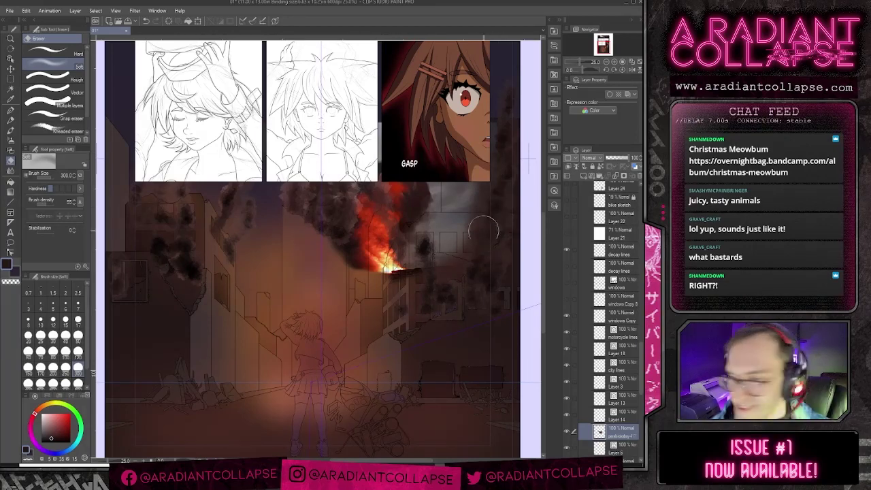
Step: Fade out the pale sky patch right of the fire with the Soft eraser at sizes from 300 down to 150
key("bracketleft")
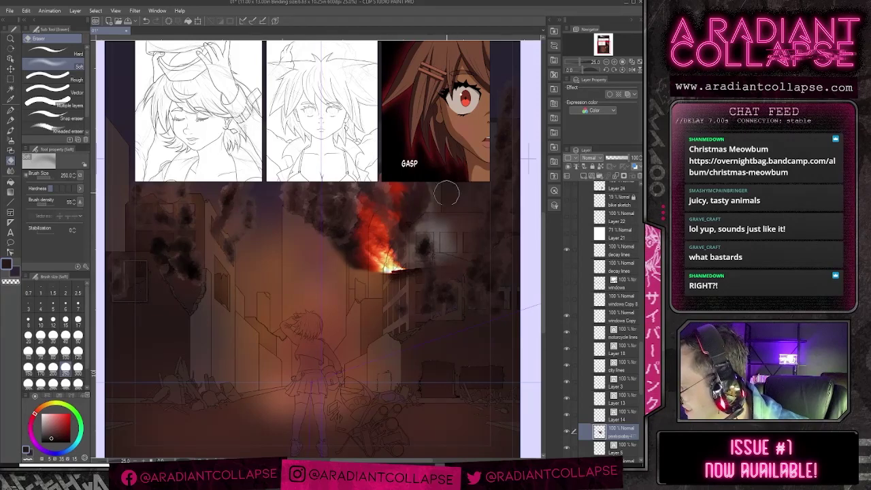
key("bracketright")
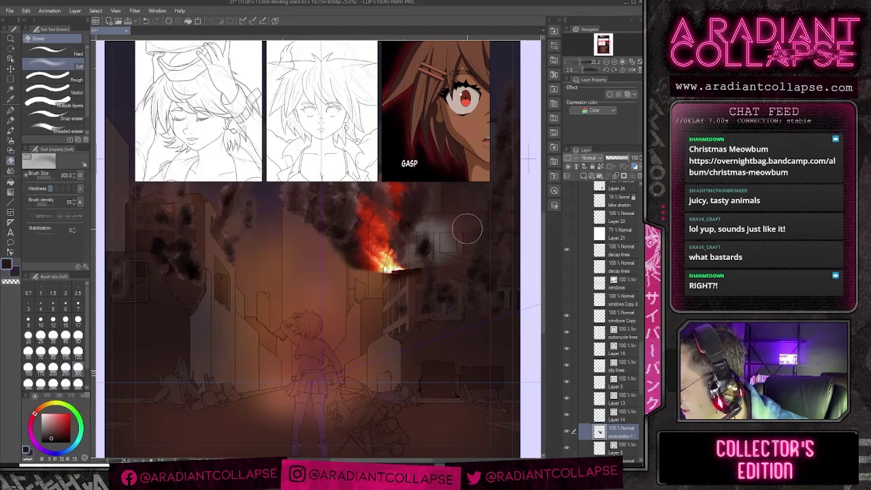
key("bracketleft")
key("bracketleft")
key("bracketleft")
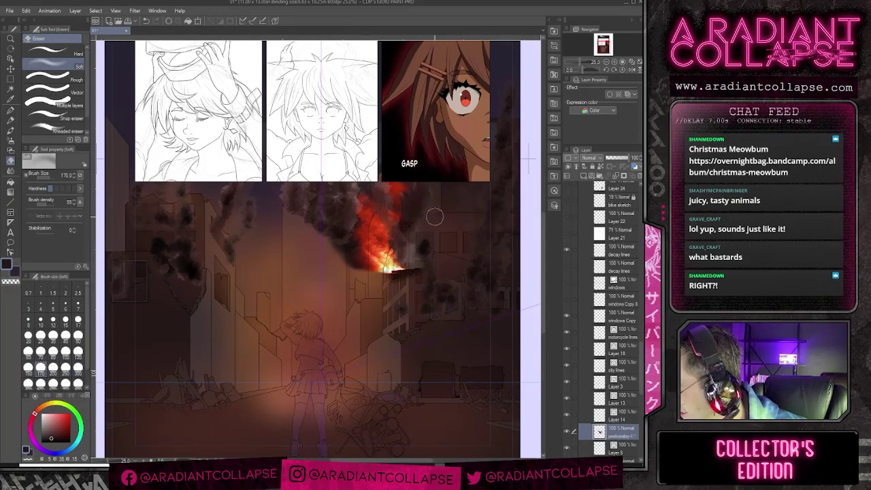
key("bracketleft")
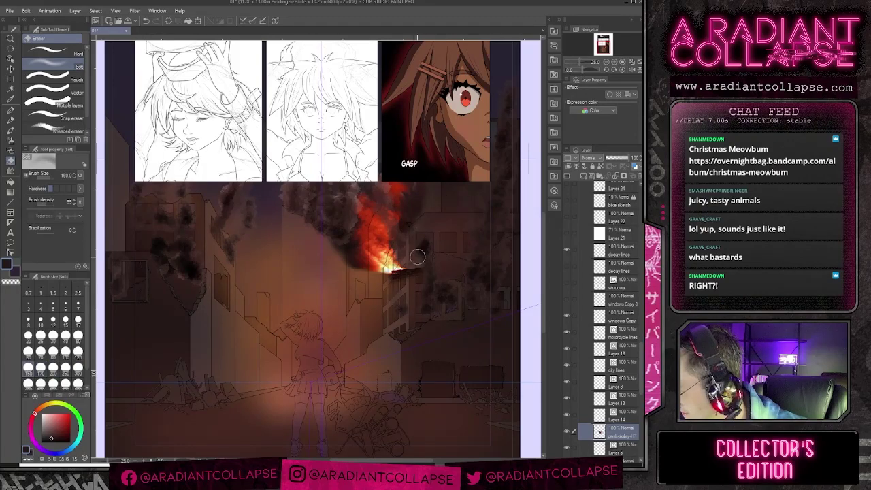
Step: Reduce the Soft eraser to size 70 and erase the dark ledge and haze just right of the fire's base
key("bracketleft")
key("bracketleft")
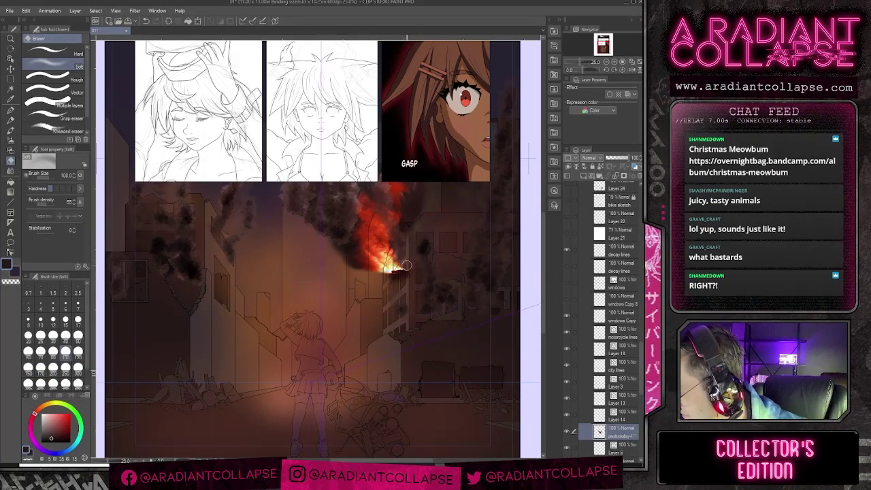
key("bracketleft")
key("bracketleft")
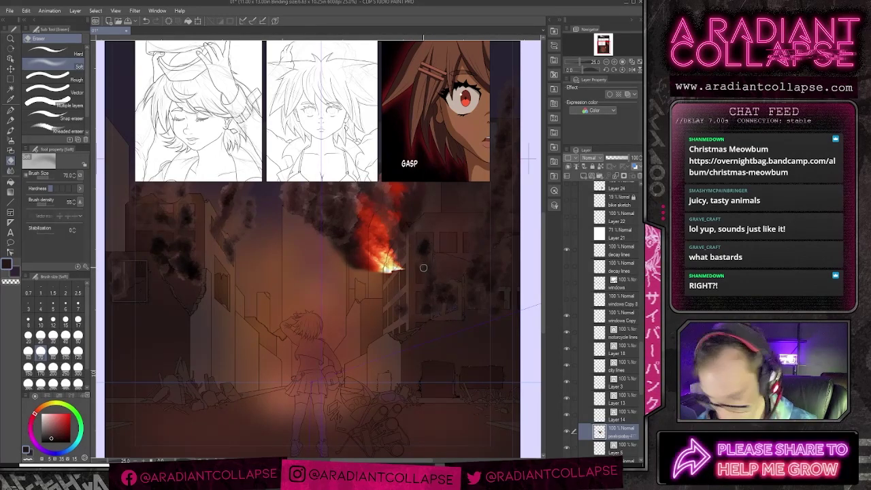
Step: Trim the fire's base along the building's roof edge with the Soft eraser at sizes from 40 down to 12
scroll(426, 265, "up", 2)
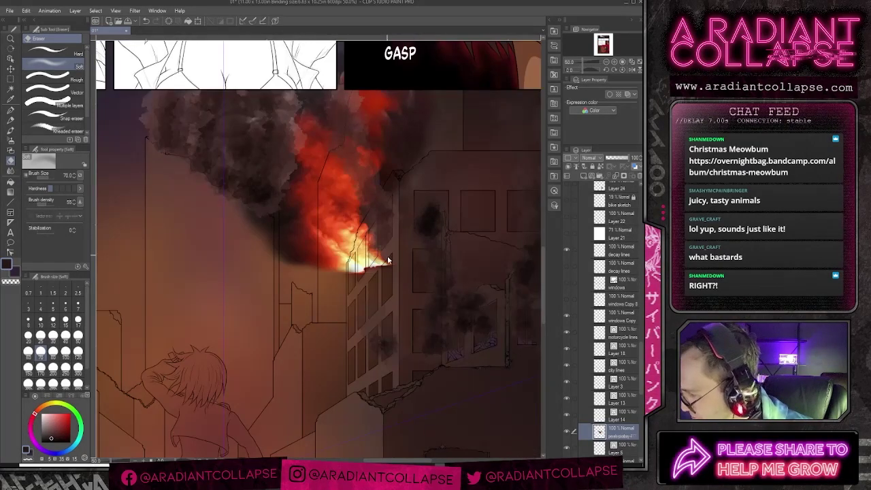
scroll(388, 260, "up", 1)
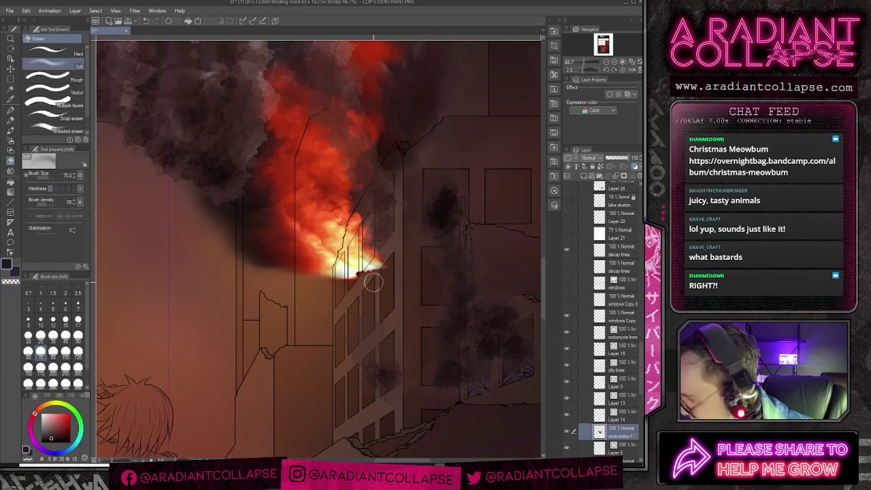
key("bracketleft")
key("bracketleft")
key("bracketleft")
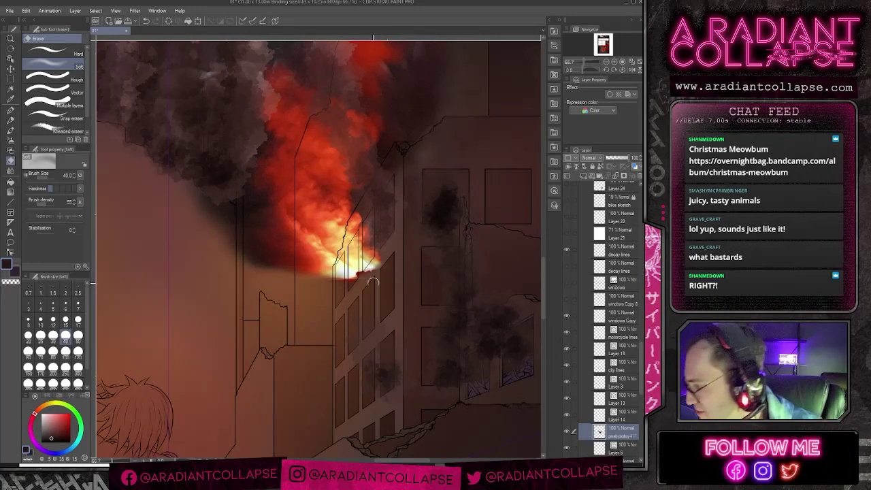
key("bracketleft")
key("bracketleft")
key("bracketleft")
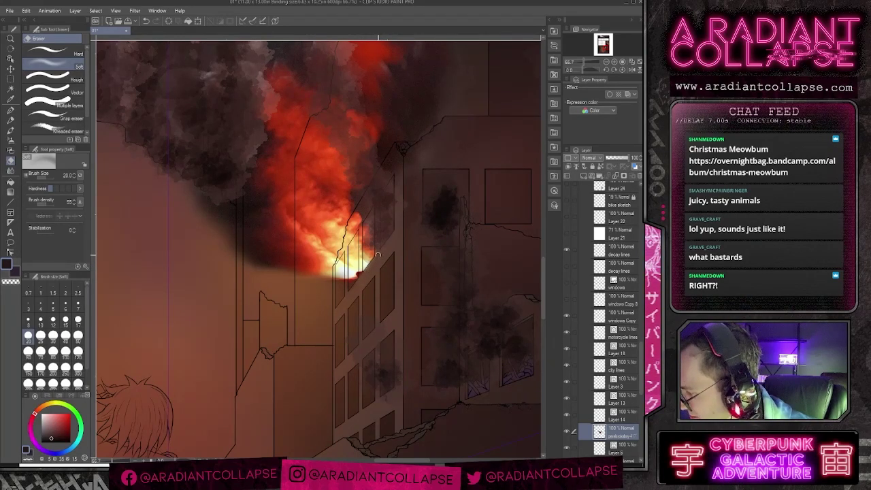
key("bracketleft")
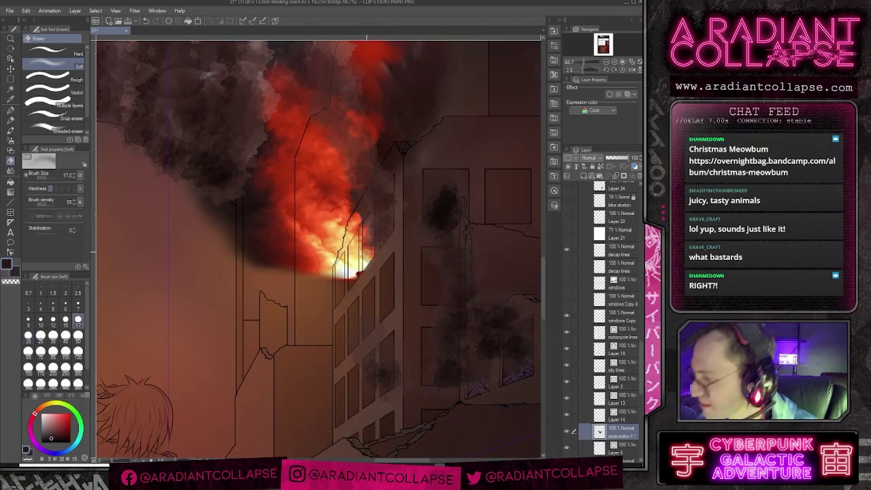
key("bracketleft")
key("bracketleft")
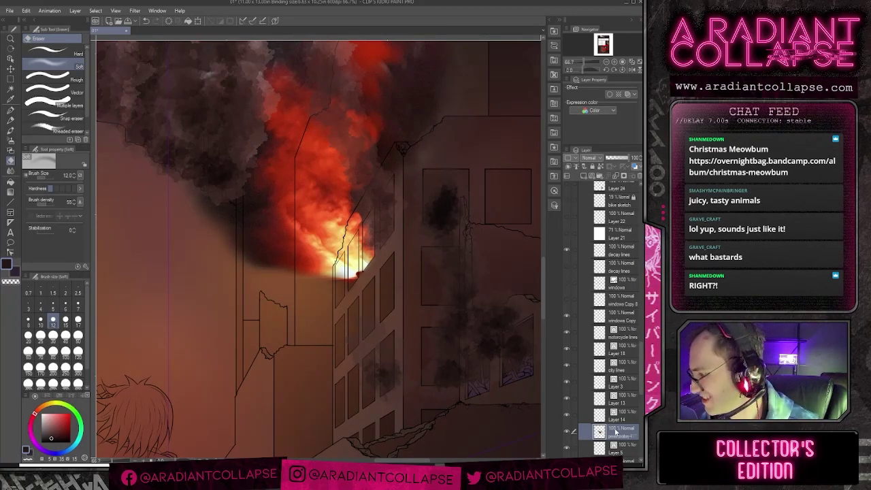
Step: Move the explosion photo layer to the top of the bottom folder, above the clouds layer
mouse_move(621, 432)
left_mouse_down()
mouse_move(606, 290)
mouse_move(609, 213)
left_mouse_up()
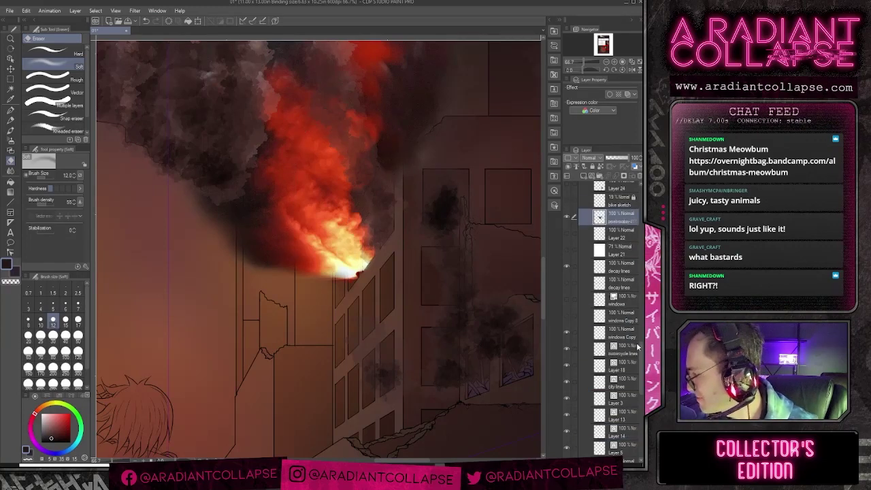
scroll(622, 347, "up", 4)
left_click_drag(619, 349, 628, 283)
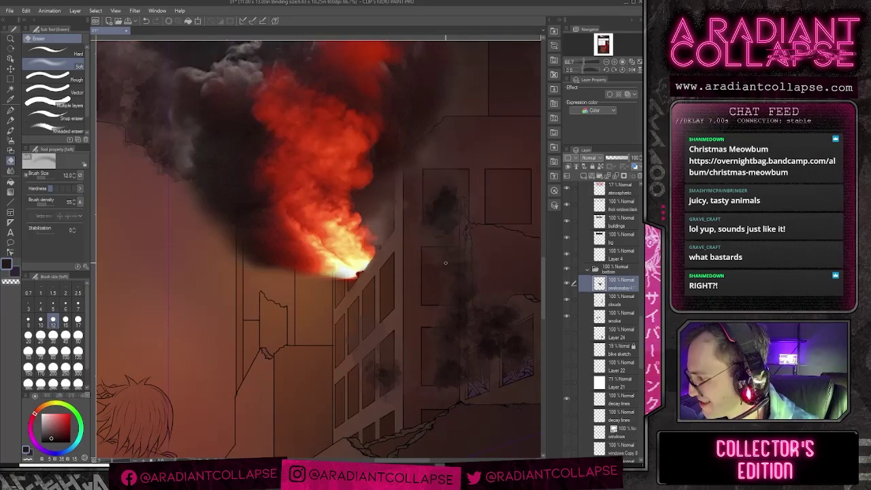
scroll(445, 259, "down", 2)
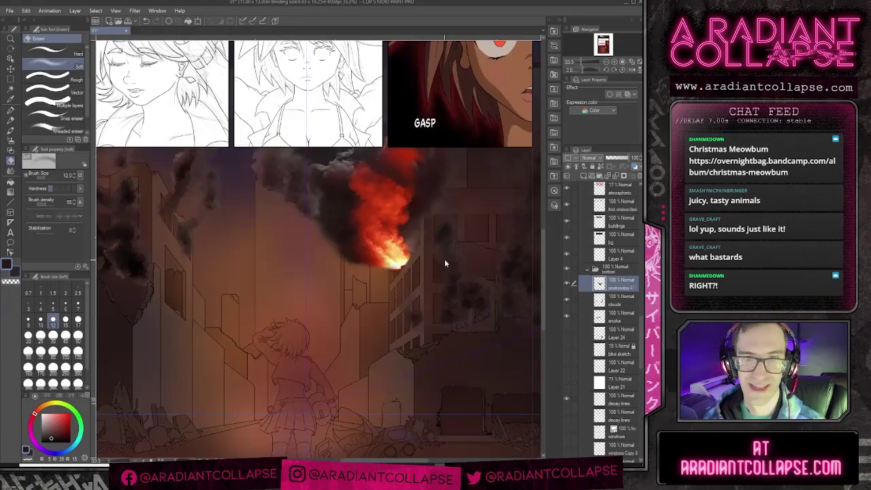
Step: Paint bluish white over the dark spot at the fire's base with the Soft airbrush at sizes 20 and 12
scroll(387, 287, "up", 2)
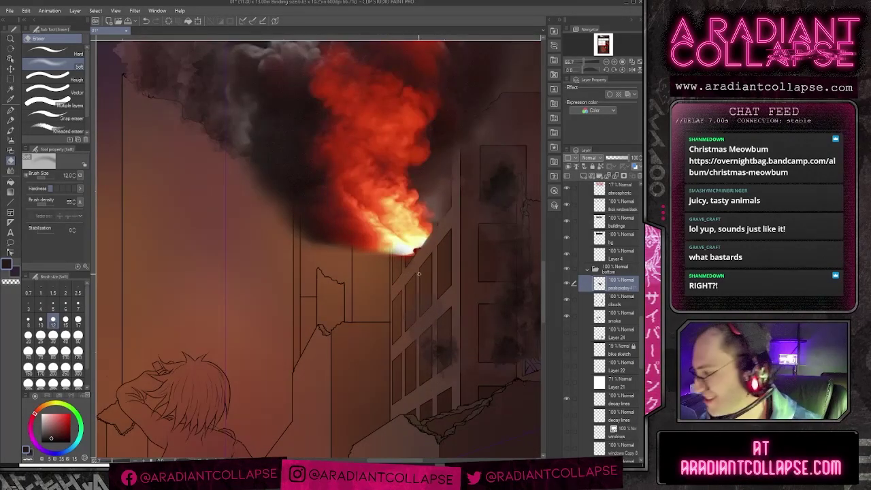
key("x")
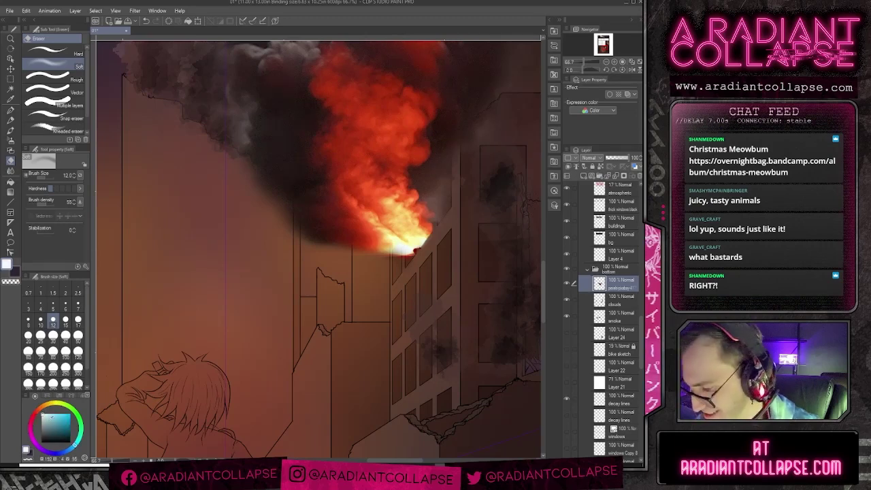
key("p")
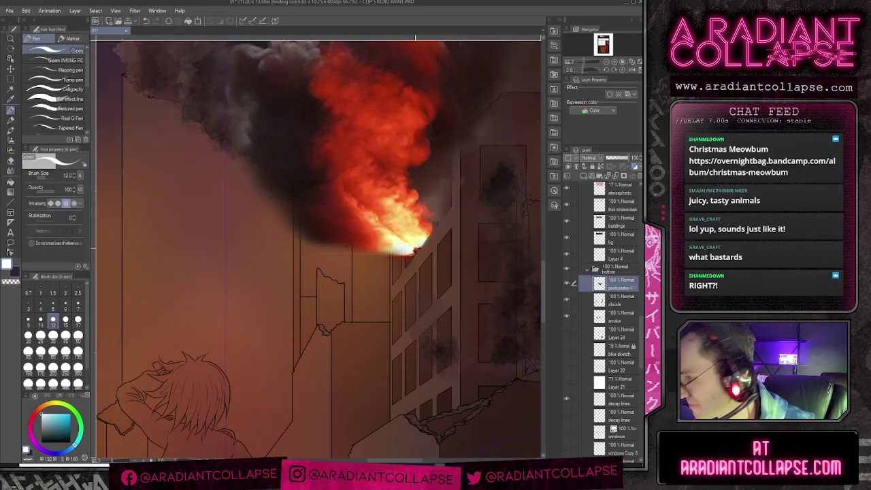
key("b")
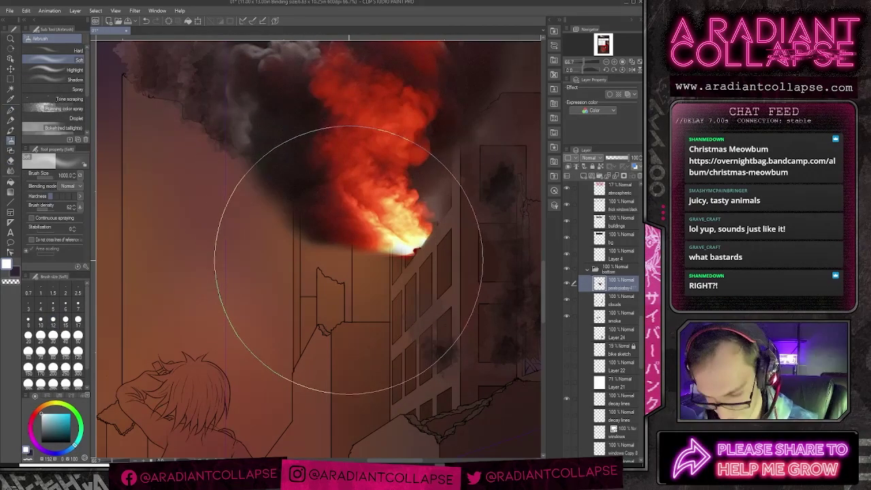
key("bracketleft")
key("bracketleft")
key("bracketleft")
key("bracketleft")
key("bracketleft")
key("bracketleft")
key("bracketleft")
key("bracketleft")
key("bracketleft")
key("bracketleft")
key("bracketleft")
key("bracketleft")
key("bracketleft")
key("bracketleft")
key("bracketleft")
key("bracketleft")
key("bracketleft")
key("bracketleft")
key("bracketleft")
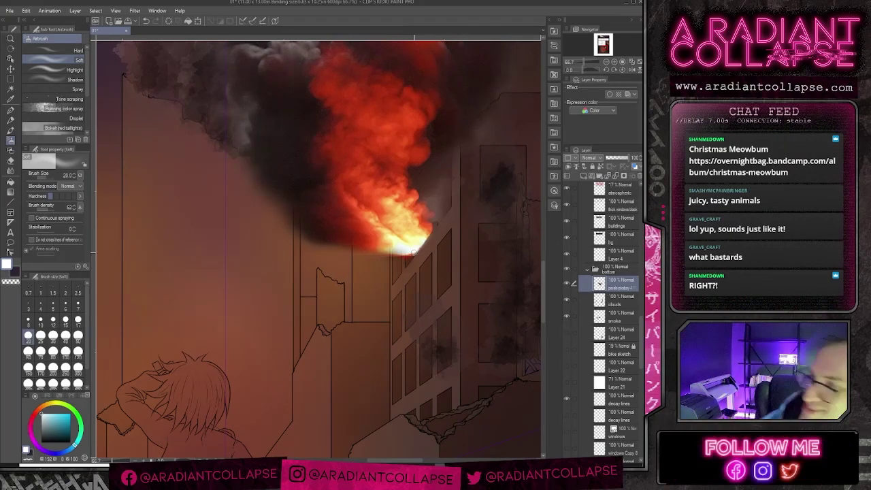
key("bracketleft")
key("bracketleft")
key("bracketleft")
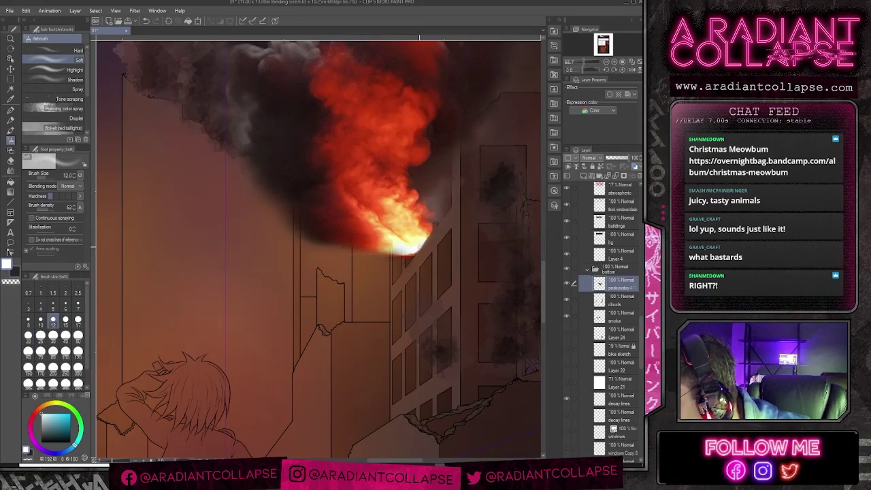
Step: Set the Soft airbrush to size 25 and touch up the edge of the fire's base with pale yellow and orange-red picked from the flames
key("bracketright")
key("bracketright")
key("bracketright")
key("bracketright")
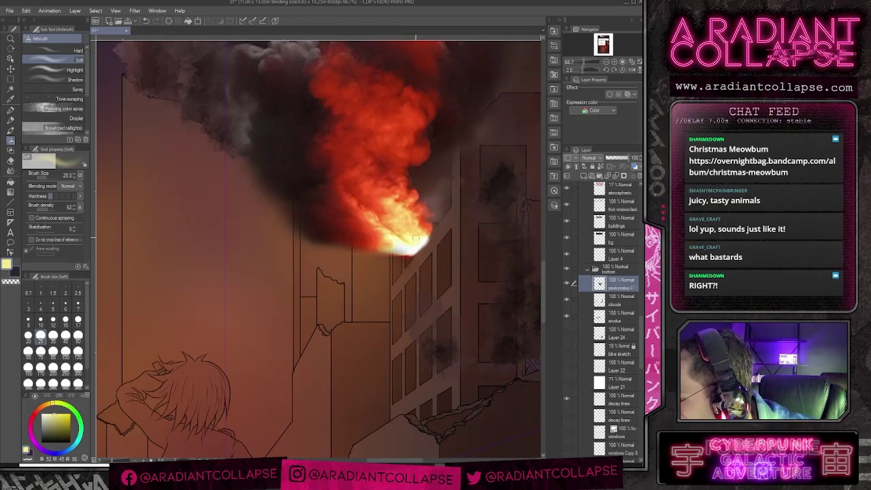
left_click(425, 237, "alt")
left_click(432, 226, "alt")
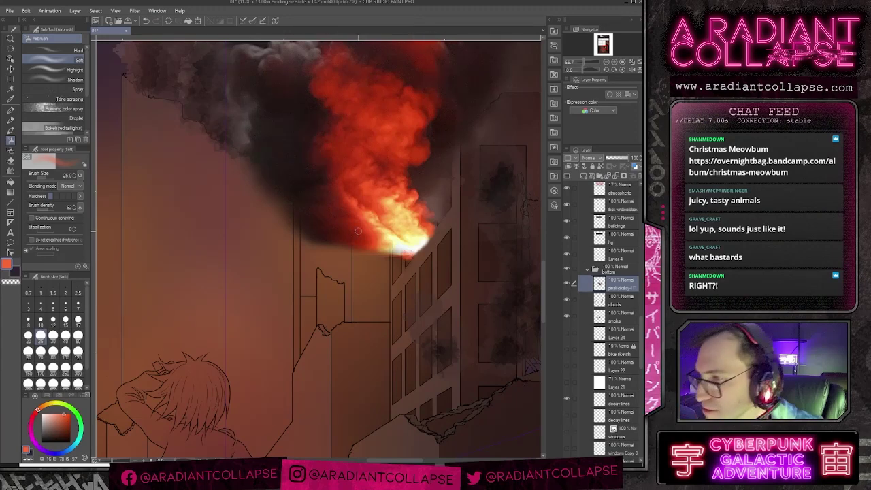
Step: Switch to the Rough wash brush, reduce it to size 25, and roughen the lower edge of the fire's base with orange-red
left_click(11, 157)
left_click(11, 170)
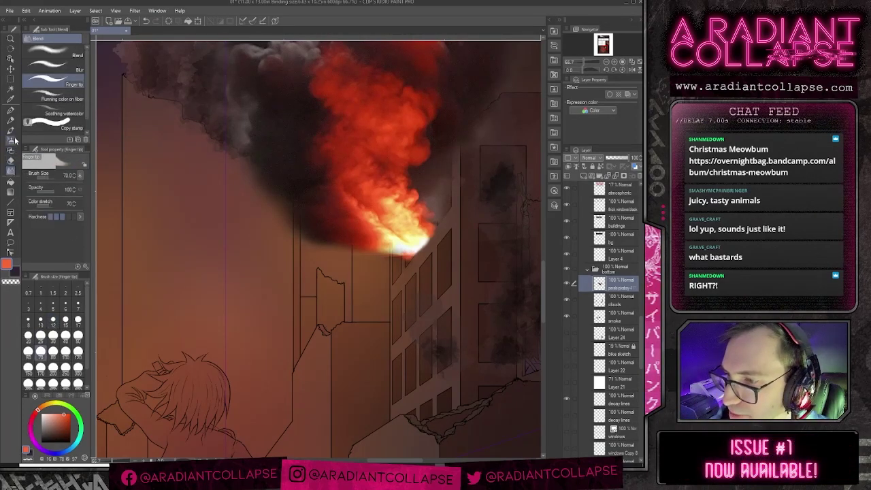
left_click(12, 128)
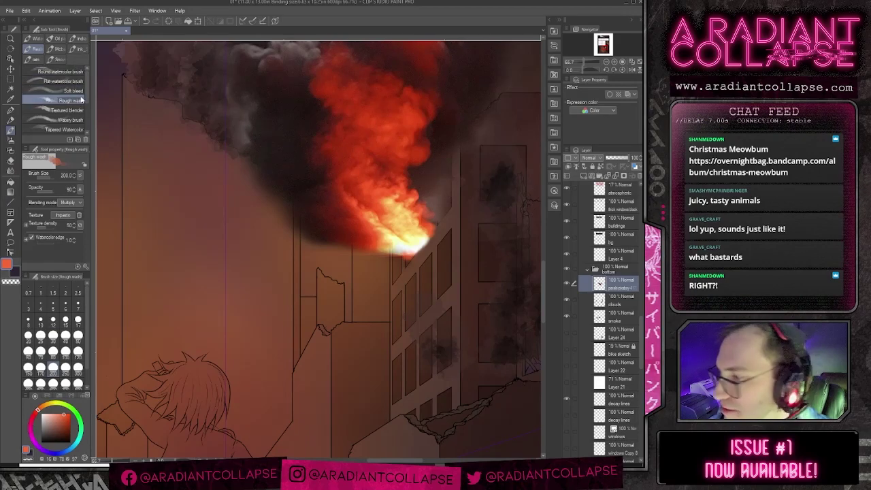
key("bracketleft")
key("bracketleft")
key("bracketleft")
key("bracketleft")
key("bracketleft")
key("bracketleft")
key("bracketleft")
key("bracketleft")
key("bracketleft")
key("bracketleft")
key("bracketleft")
key("bracketleft")
key("bracketleft")
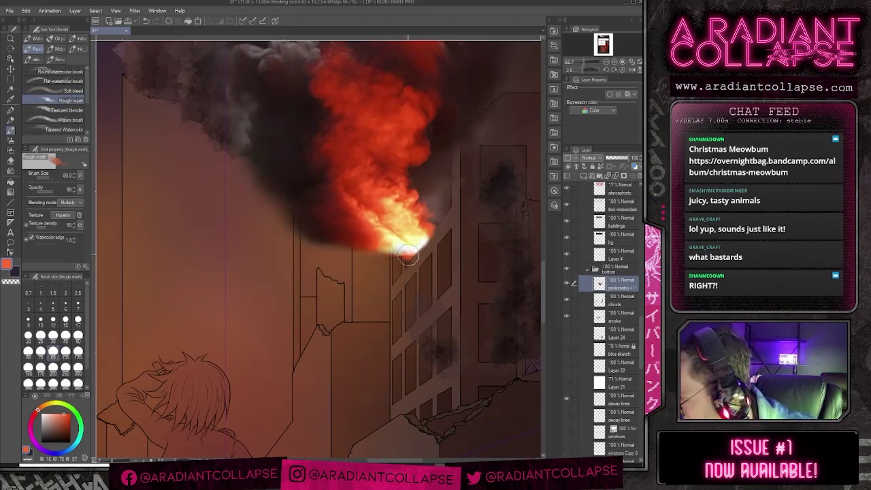
key("bracketright")
key("bracketright")
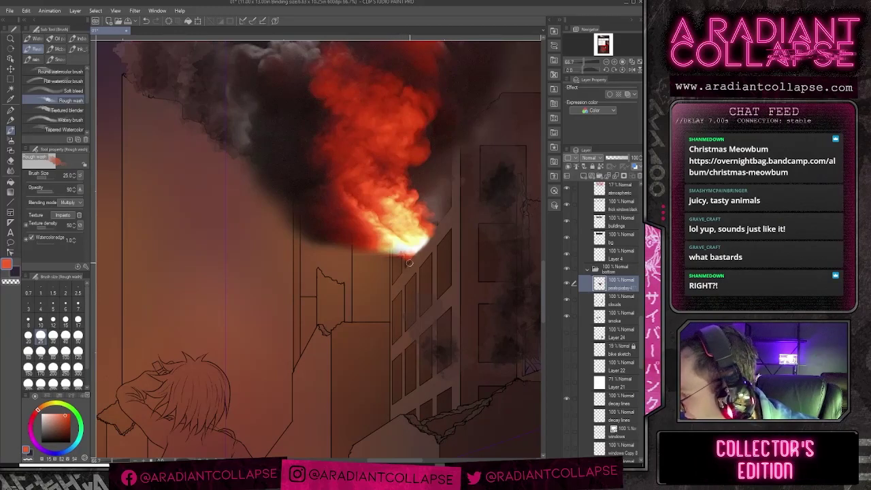
Step: Pick red from the flames and paint Rough wash texture at sizes 30 to 50 along the fire's left edge and into the smoke
left_click(343, 232, "alt")
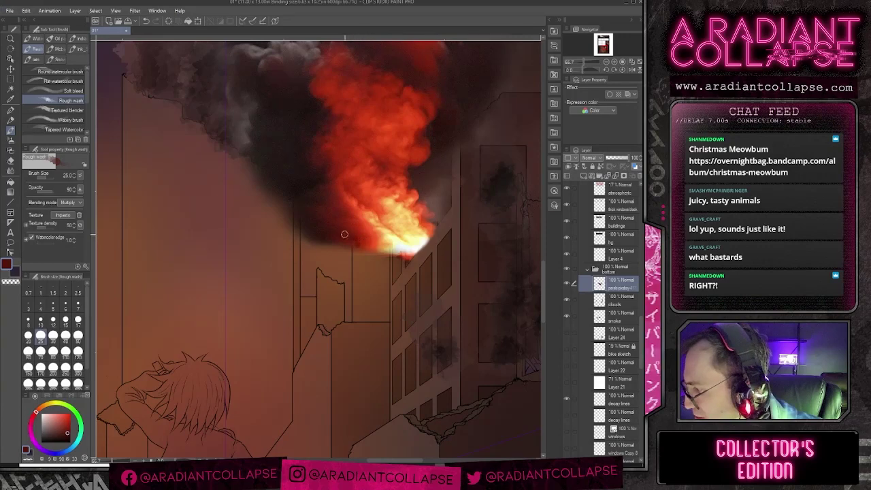
left_click(371, 242, "alt")
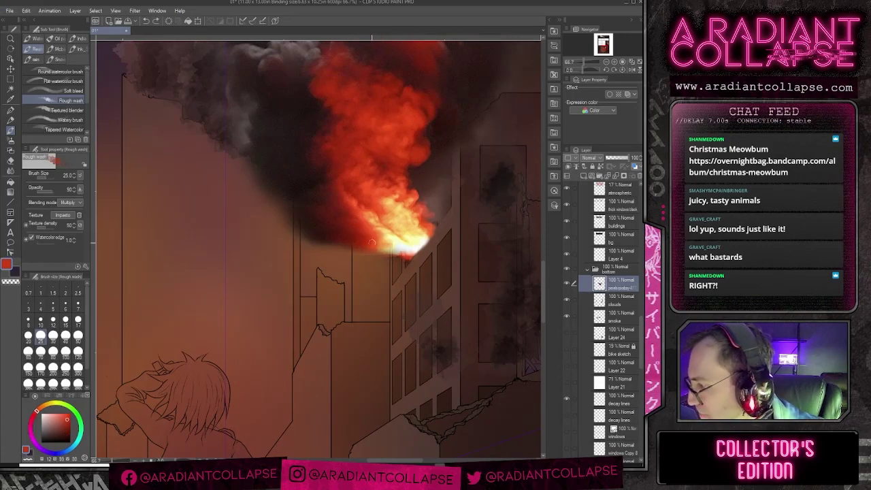
key("bracketright")
key("bracketright")
key("bracketright")
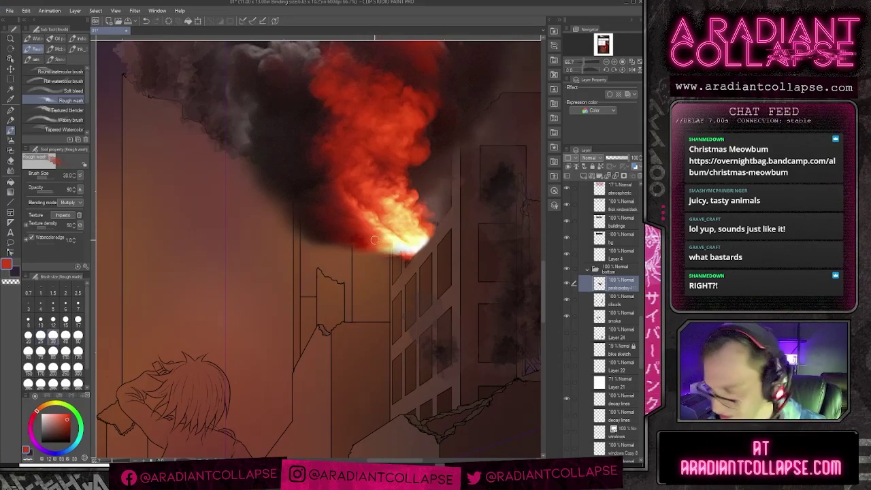
mouse_move(348, 241)
left_mouse_down()
mouse_move(345, 204)
mouse_move(341, 219)
mouse_move(354, 229)
mouse_move(335, 215)
mouse_move(335, 199)
mouse_move(341, 211)
mouse_move(327, 184)
mouse_move(337, 160)
mouse_move(306, 169)
mouse_move(332, 282)
left_mouse_up()
mouse_move(326, 191)
left_mouse_down()
mouse_move(320, 208)
mouse_move(339, 230)
left_mouse_up()
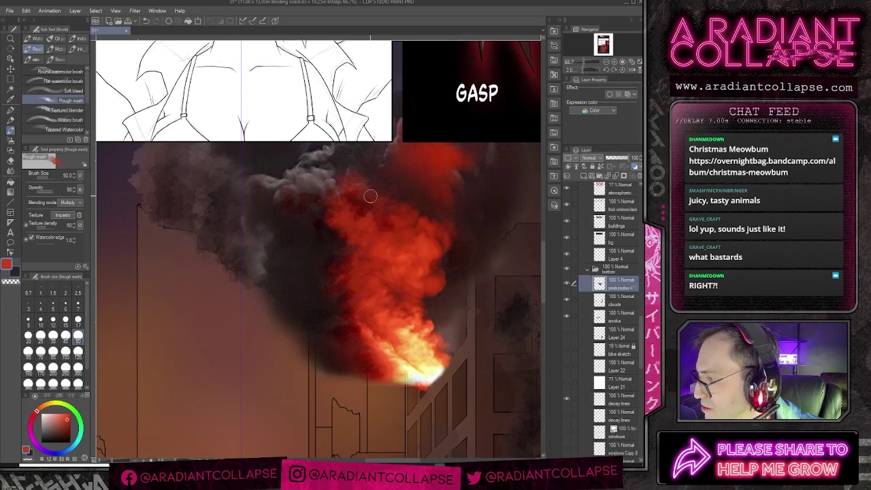
Step: Enlarge the Rough wash brush to size 70 and paint red texture along the fire's right edge near its base
key("bracketright")
key("bracketright")
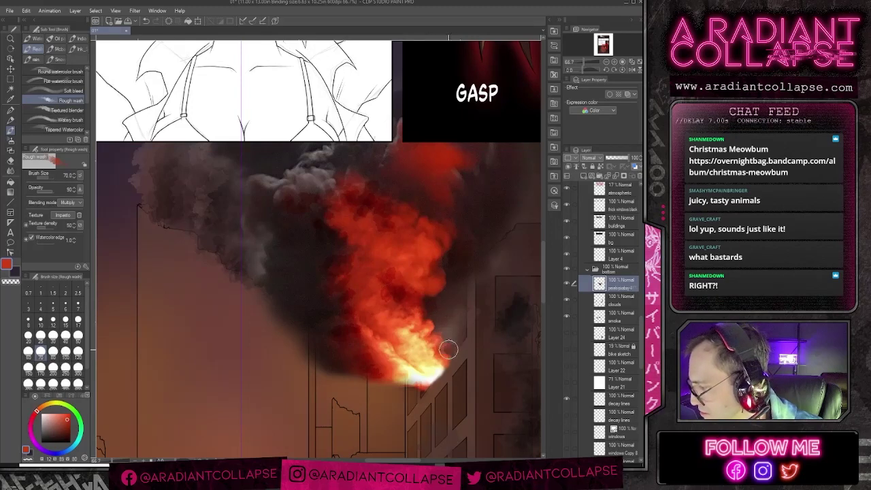
mouse_move(437, 324)
left_mouse_down()
mouse_move(452, 351)
mouse_move(430, 304)
left_mouse_up()
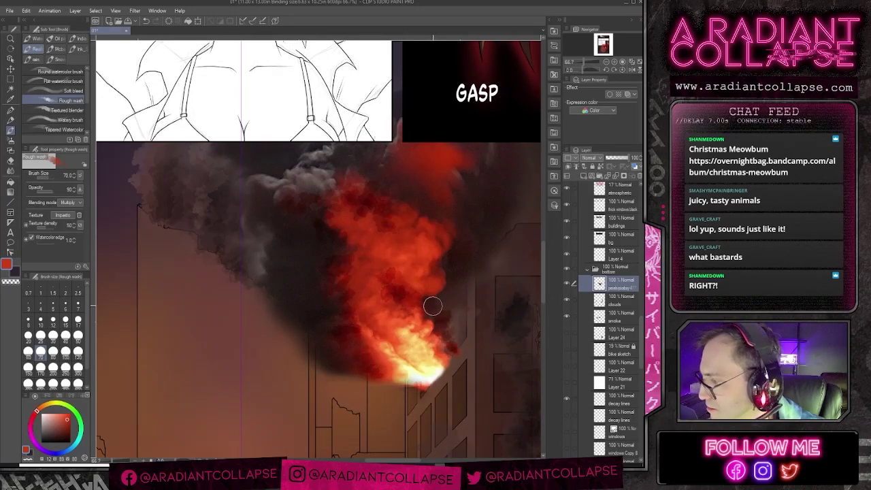
key("super")
key("super")
Step: Paint dark brown smoke along the fire's right edge with Rough wash, and roughen the fire's base with dark red picked from the flames
left_click(434, 304, "alt")
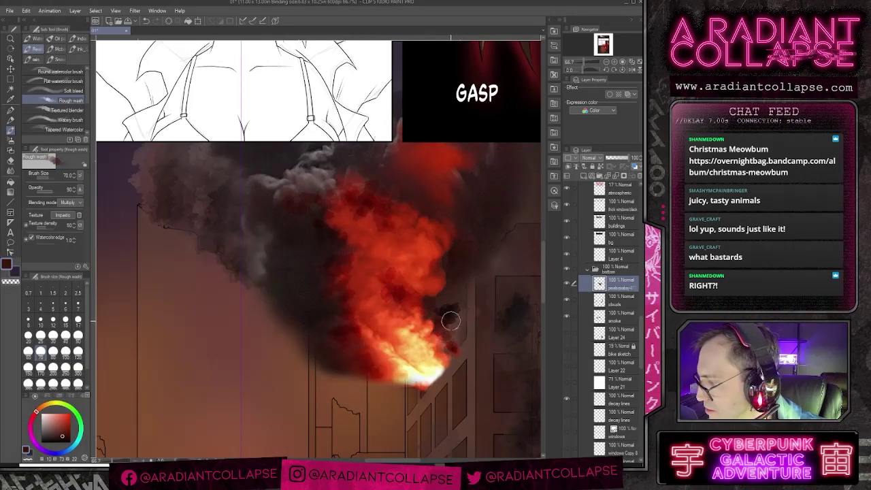
mouse_move(445, 313)
left_mouse_down()
mouse_move(460, 342)
mouse_move(437, 303)
mouse_move(445, 309)
mouse_move(462, 285)
mouse_move(464, 325)
mouse_move(457, 311)
mouse_move(465, 283)
left_mouse_up()
mouse_move(413, 393)
left_mouse_down()
mouse_move(391, 386)
mouse_move(403, 389)
mouse_move(393, 383)
mouse_move(400, 363)
mouse_move(375, 358)
mouse_move(375, 349)
mouse_move(411, 389)
mouse_move(392, 364)
mouse_move(421, 388)
left_mouse_up()
left_click(375, 358, "alt")
left_click(393, 365, "alt")
Step: Pick a pale yellow-orange from the flames and undo the last Rough wash strokes on the fire
left_click(403, 358, "alt")
key("ctrl+z")
key("ctrl+z")
key("ctrl+z")
key("ctrl+z")
key("ctrl+z")
key("ctrl+z")
key("ctrl+z")
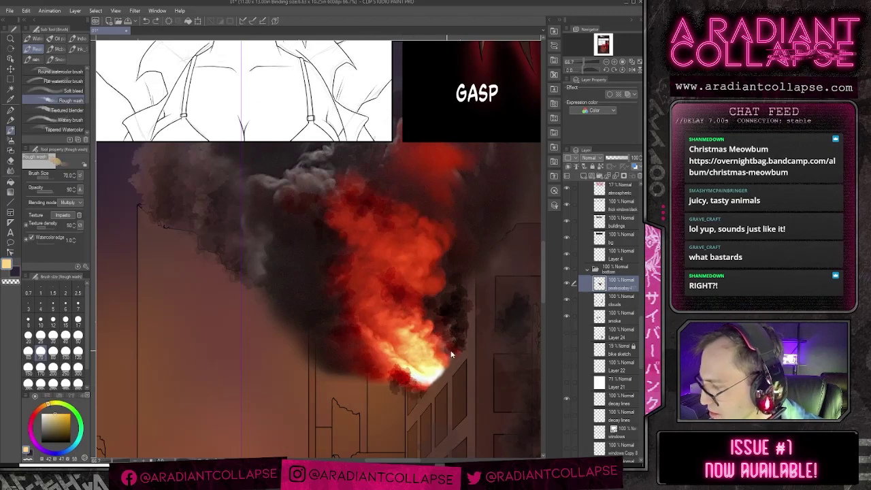
Step: Undo the last dark red strokes at the fire's base and paint dark Rough wash smoke beside the fire on the clouds layer
key("ctrl+z")
key("ctrl+z")
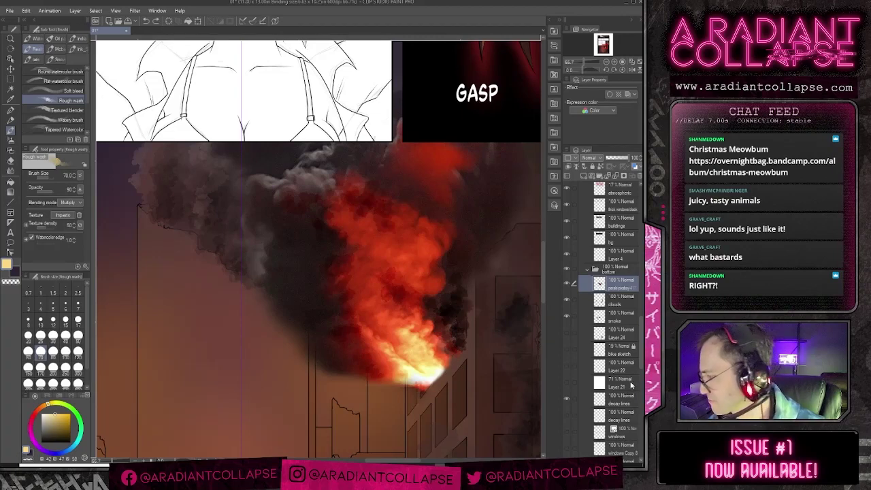
left_click(616, 300)
left_click(354, 307, "alt")
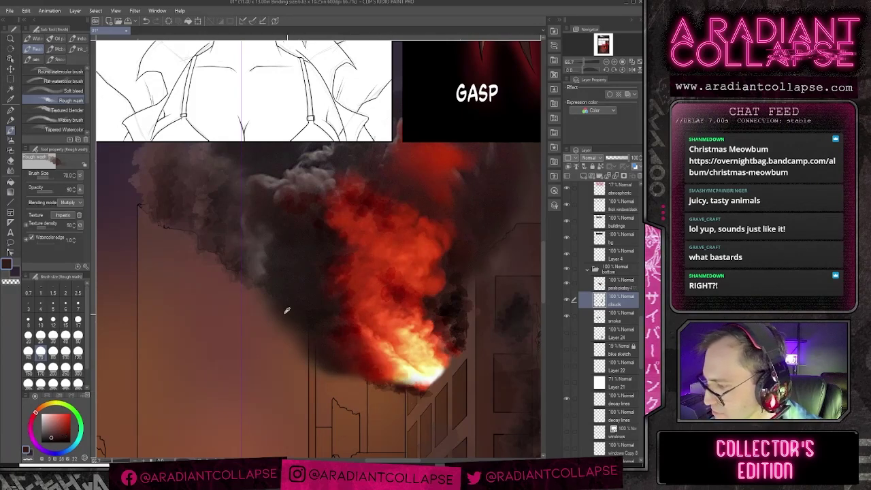
left_click(285, 312, "alt")
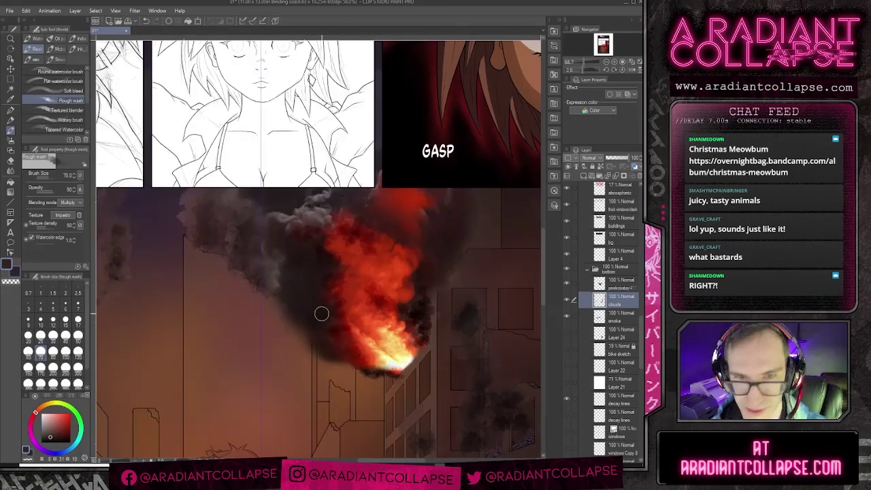
scroll(321, 312, "down", 1)
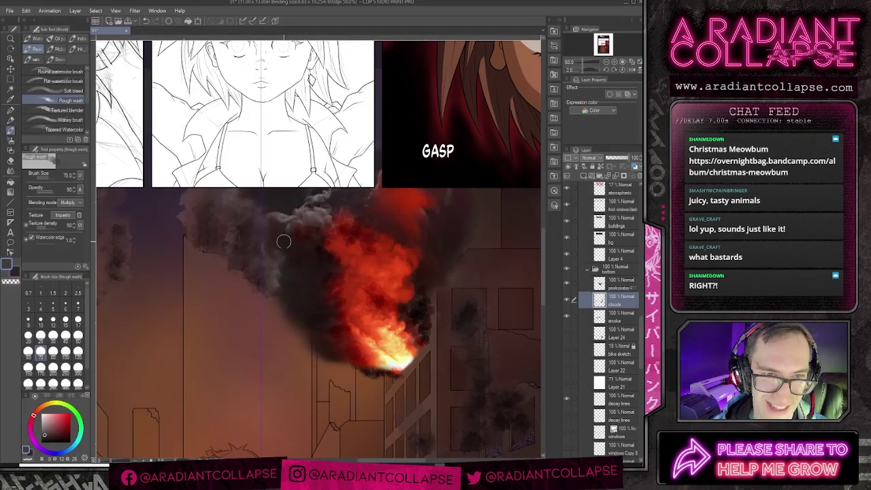
left_click(282, 213, "alt")
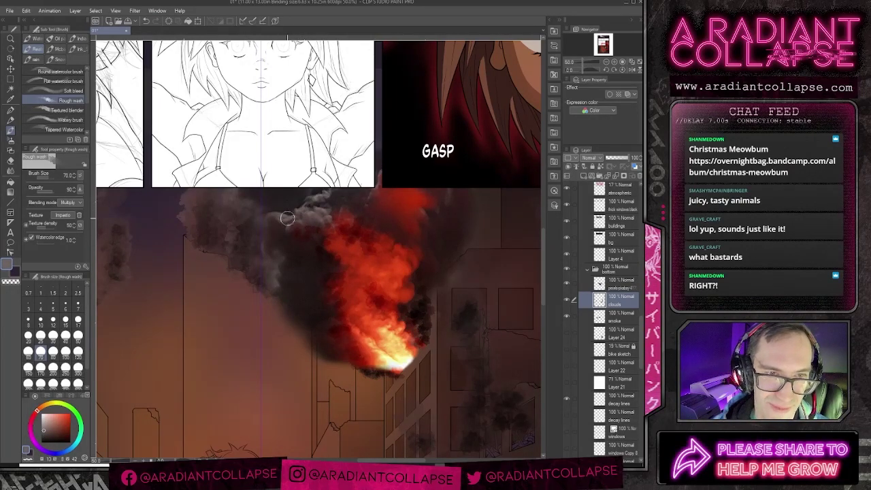
Step: On the explosion photo layer, pick greys and dark brown from the smoke and work Rough wash texture into its left edge
left_click(616, 284)
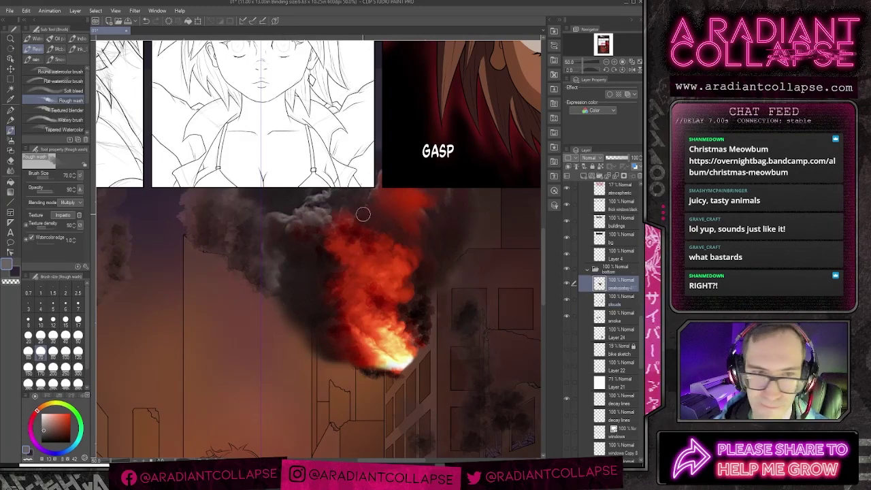
left_click(286, 219, "alt")
left_click(287, 220, "alt")
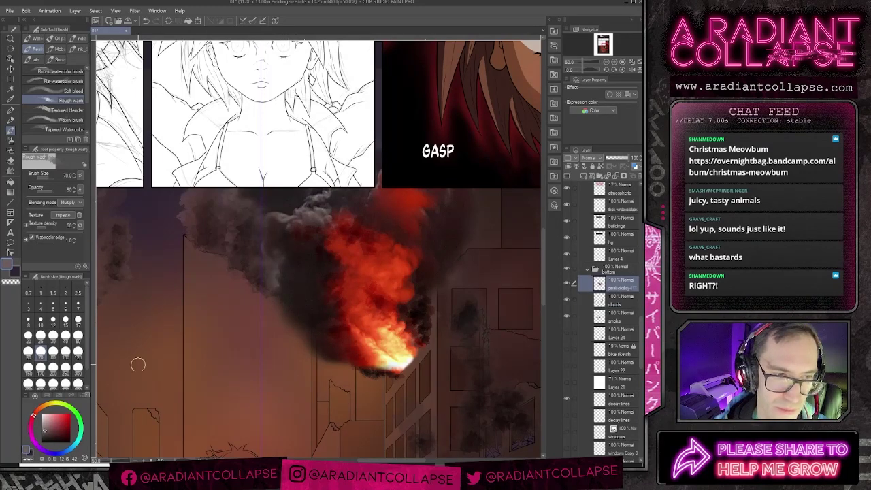
left_click(102, 393, "alt")
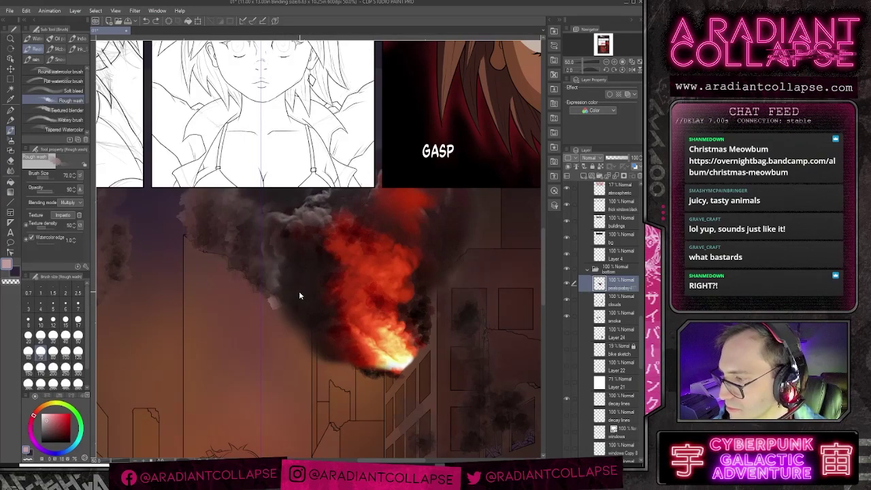
left_click(297, 296, "alt")
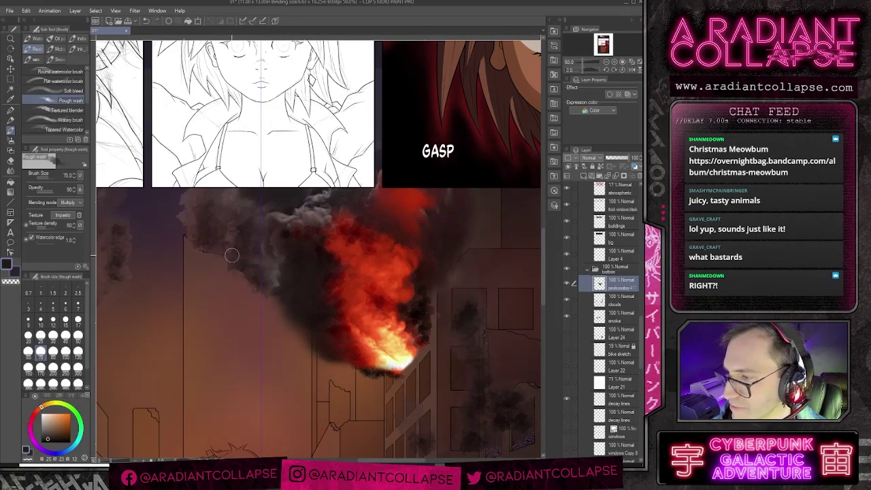
Step: Pick dark red from the flames and paint Rough wash texture over the fire at brush sizes 80 to 120
scroll(280, 330, "down", 2)
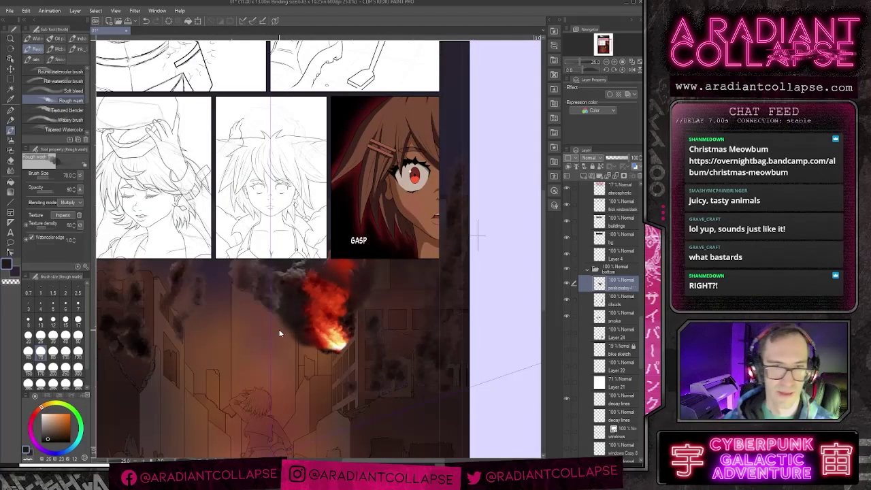
left_click_drag(342, 282, 366, 218)
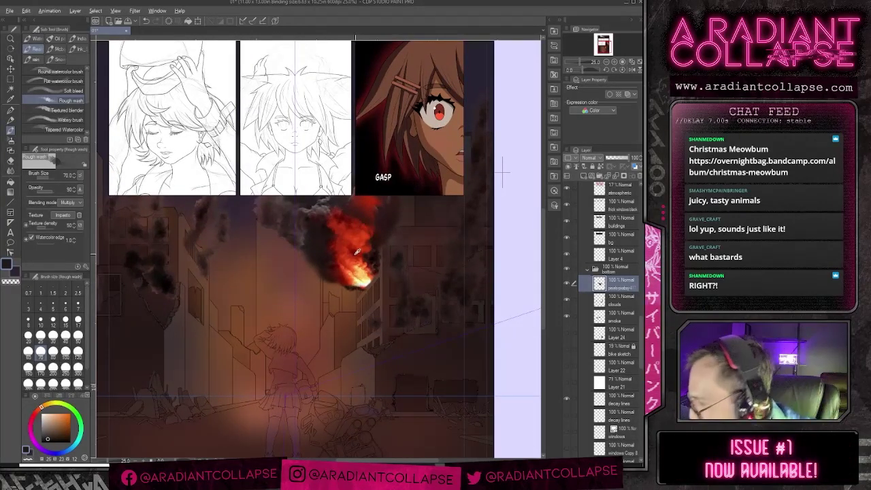
left_click(362, 230, "alt")
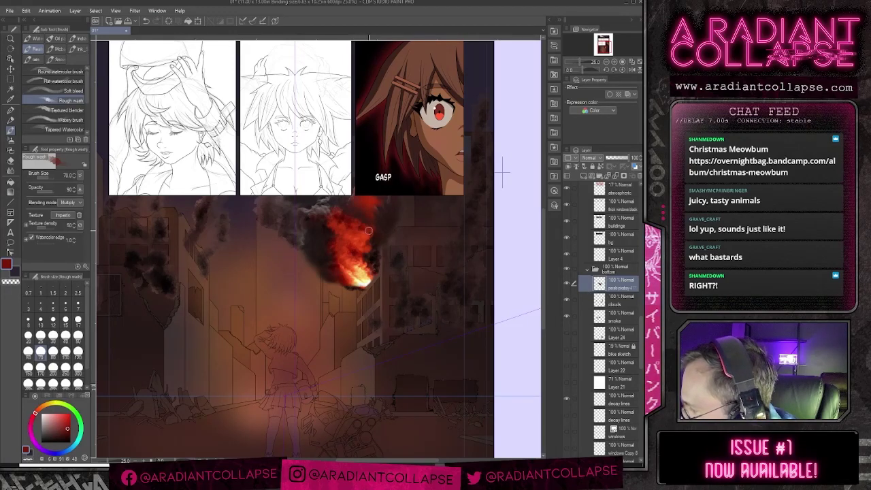
key("bracketright")
key("bracketright")
key("bracketright")
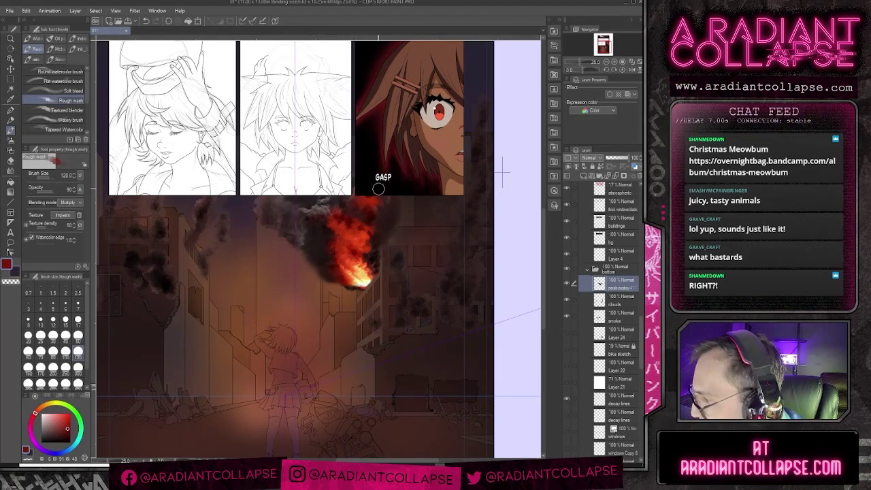
key("bracketleft")
key("bracketleft")
key("bracketleft")
key("bracketright")
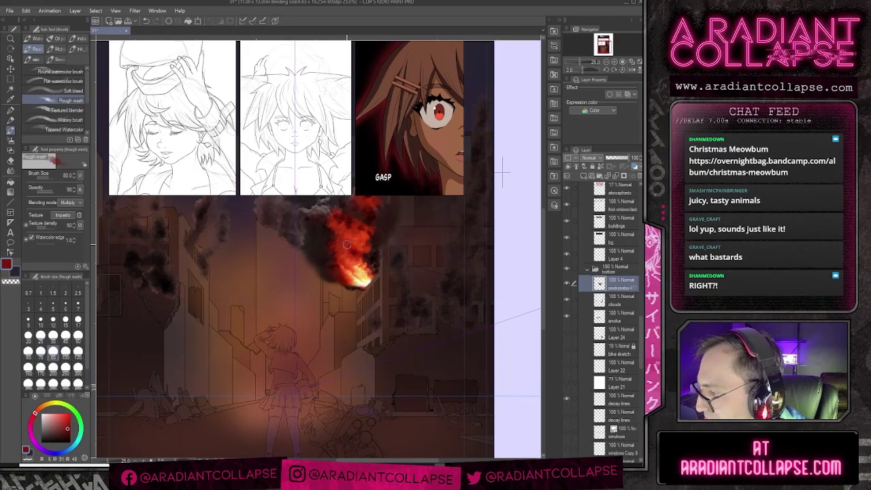
key("bracketright")
key("bracketright")
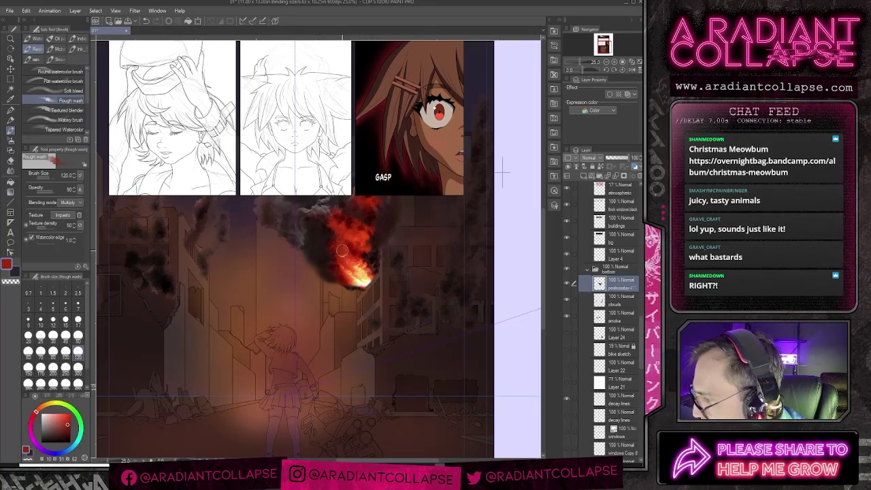
Step: Pick brighter orange-reds from the flames and paint Rough wash texture at size 120 through the fire's middle and right side
left_click(355, 261, "alt")
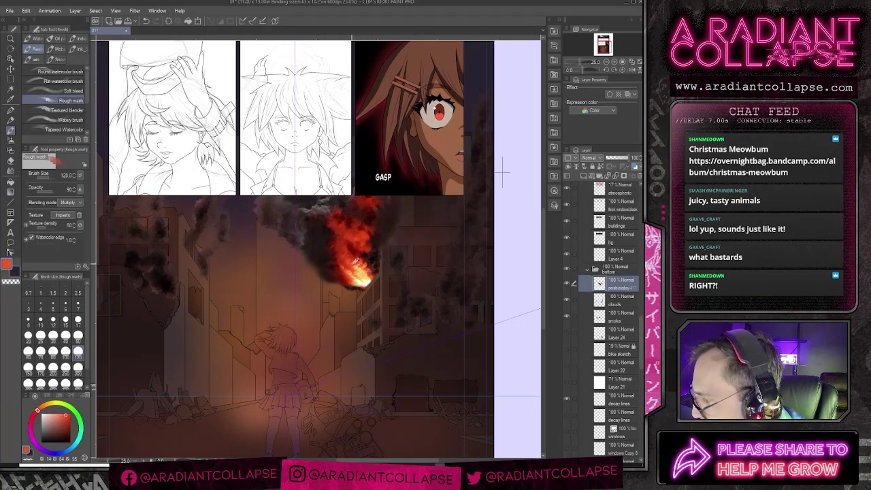
left_click(361, 257, "alt")
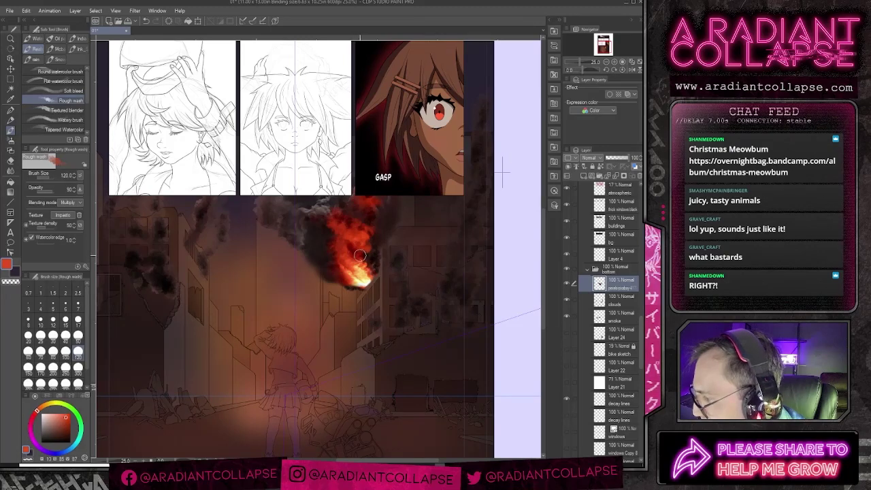
left_click(370, 246, "alt")
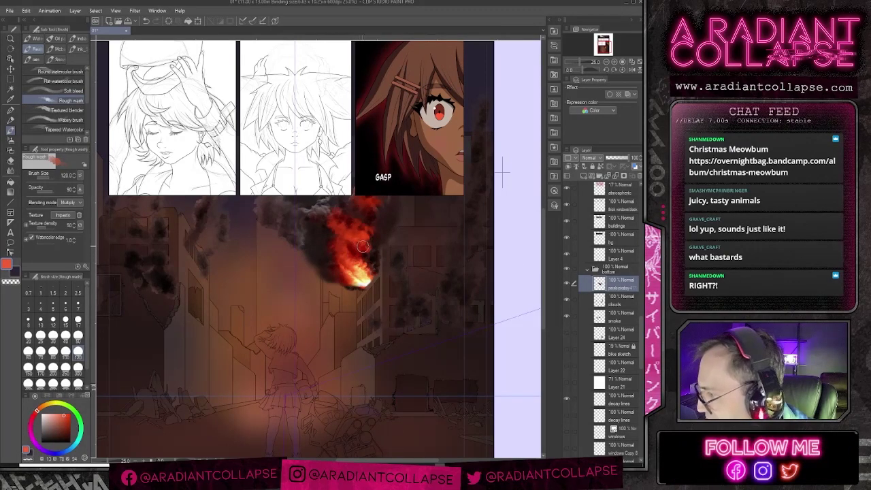
Step: Add a new raster layer directly above the explosion photo layer
left_click(598, 178)
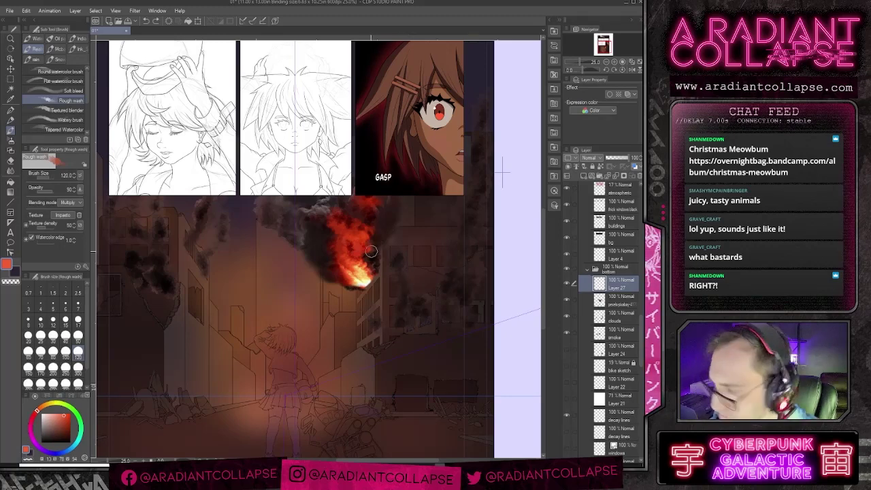
scroll(375, 245, "down", 2)
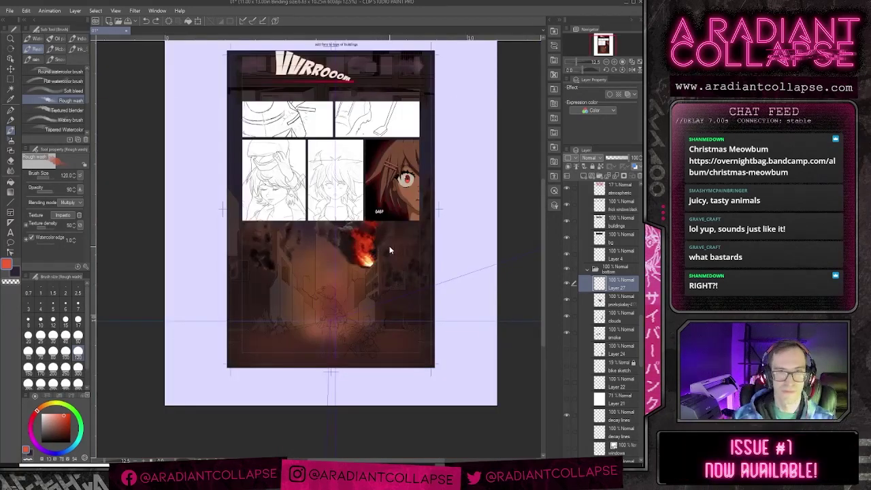
Step: Sample yellow from the fire's bright core and paint it upward through the flames with the Rough wash brush
scroll(388, 245, "up", 2)
scroll(387, 249, "down", 2)
scroll(386, 249, "up", 2)
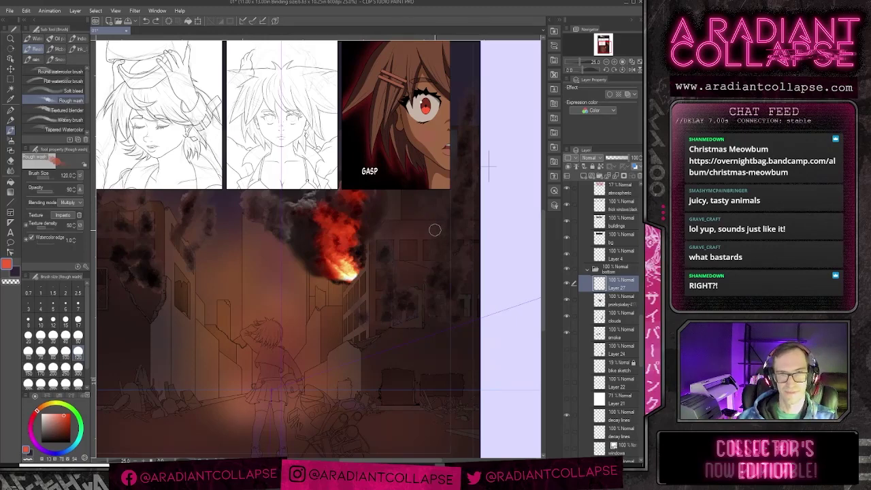
scroll(434, 234, "down", 2)
scroll(416, 261, "up", 4)
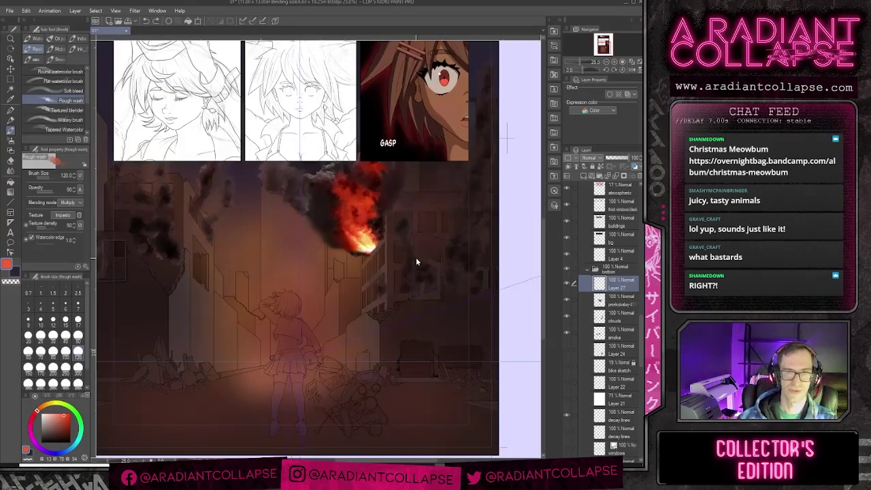
scroll(416, 262, "up", 1)
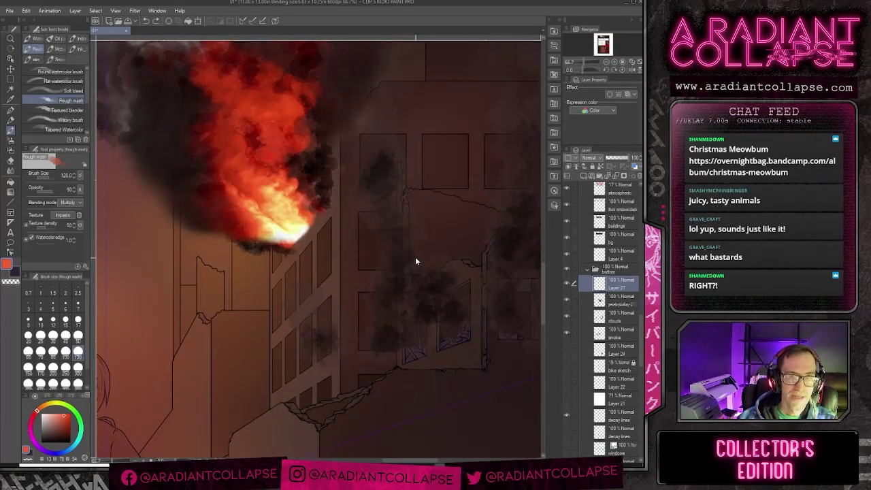
scroll(416, 261, "down", 2)
scroll(416, 260, "down", 1)
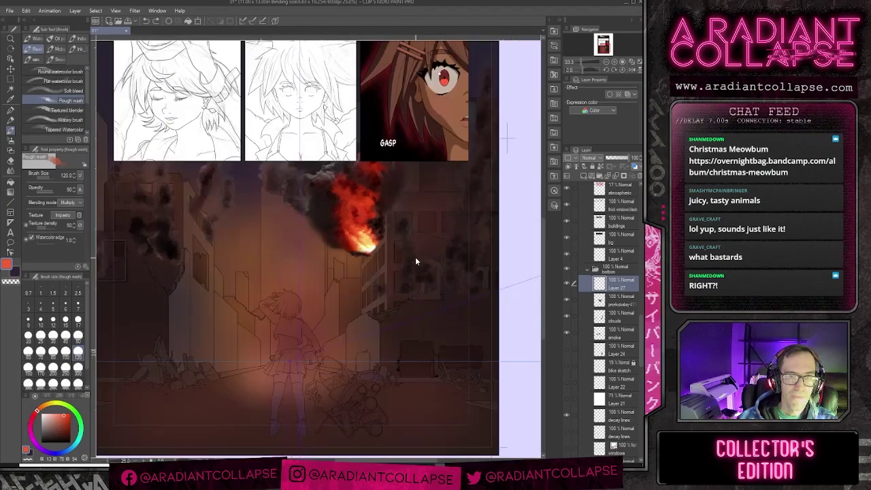
scroll(416, 261, "up", 2)
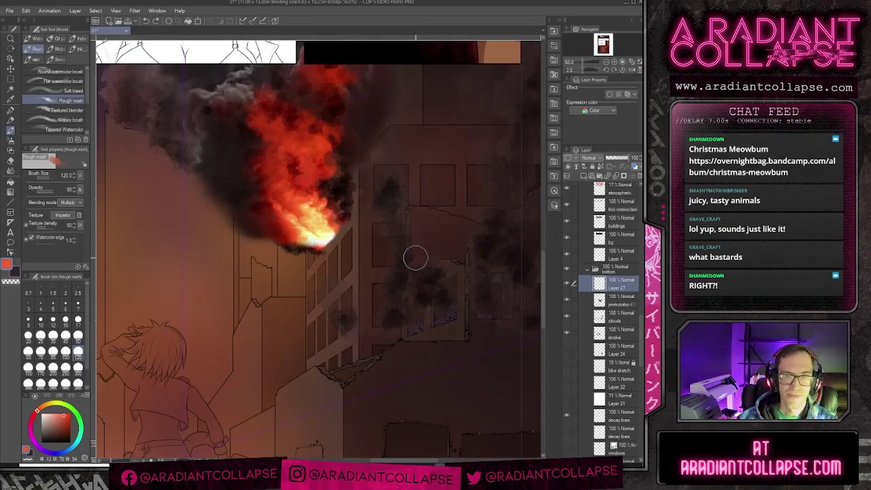
left_click(322, 233, "alt")
left_click_drag(322, 232, 320, 194)
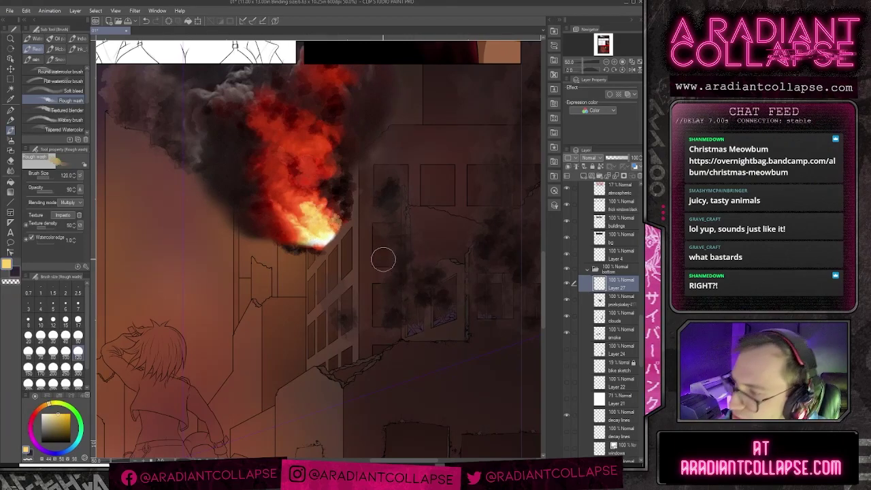
Step: Sample grey-purple and darker tones from the smoke beside the fire and paint them into the plume on Layer 27
scroll(391, 347, "down", 1)
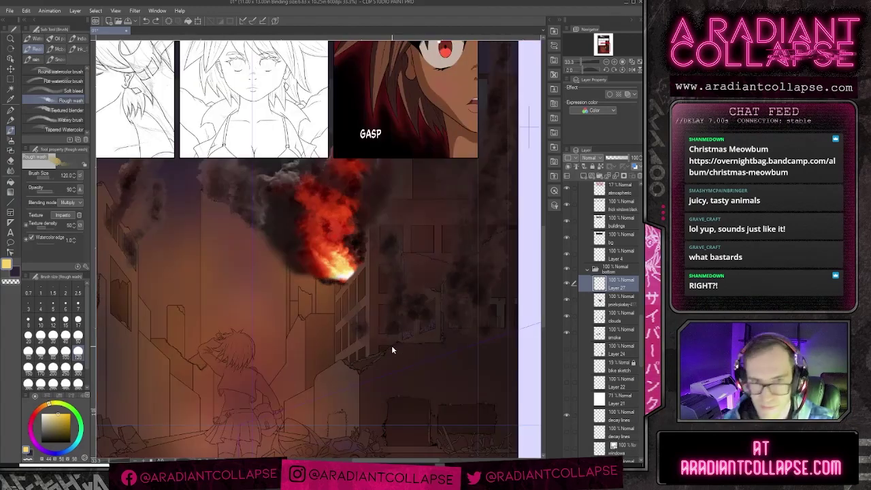
scroll(331, 214, "down", 1)
scroll(331, 214, "up", 1)
left_click_drag(266, 208, 324, 239)
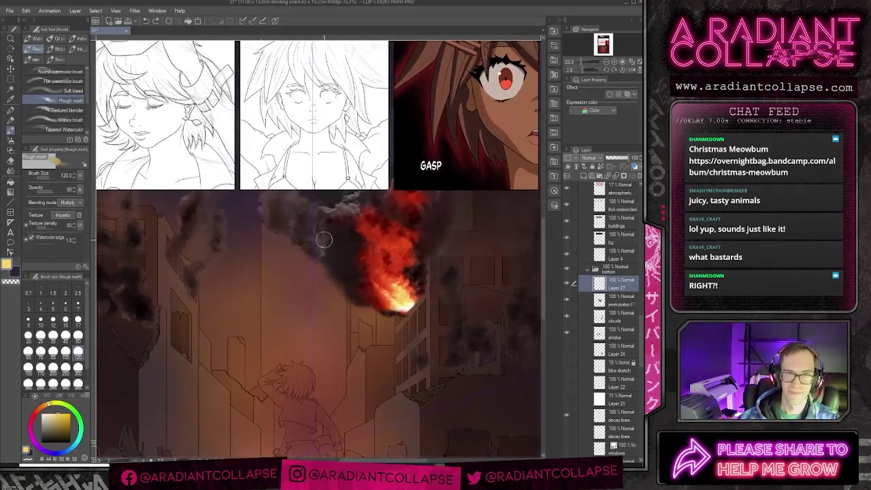
left_click(354, 204, "alt")
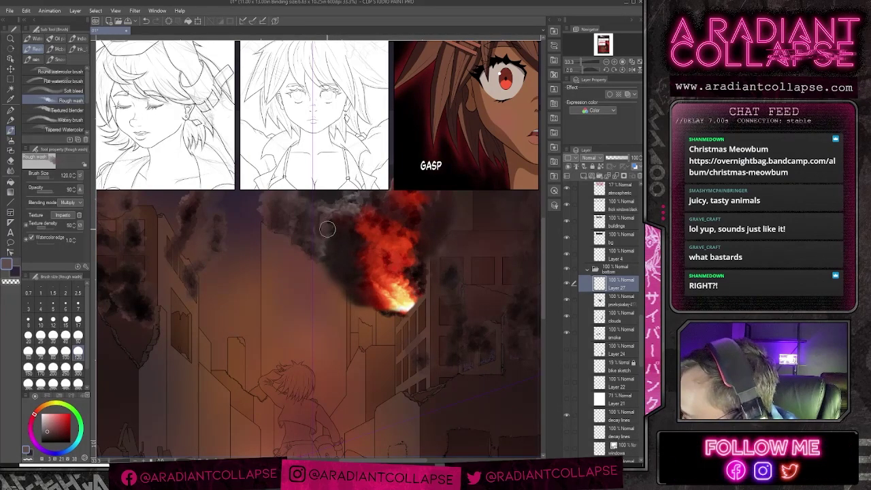
left_click(329, 227, "alt")
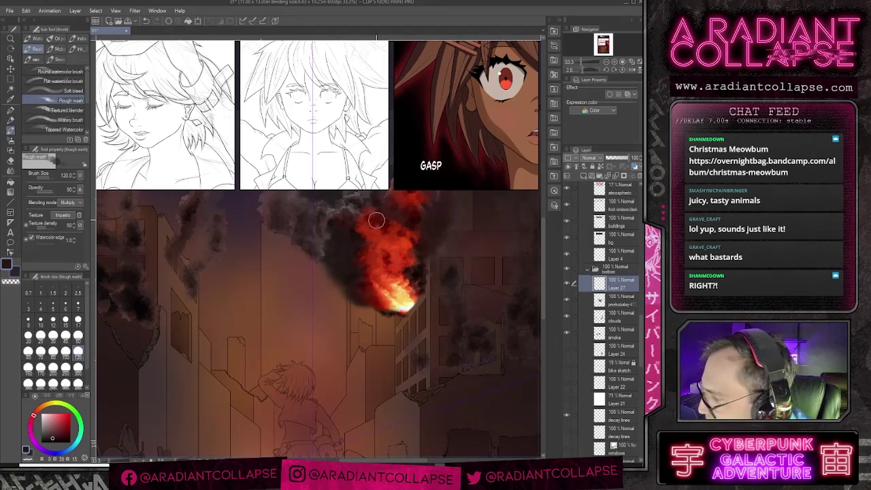
Step: Import "pile of shit.png" from the Wreckage folder above Layer 27 and rasterize its layer
scroll(437, 294, "down", 1)
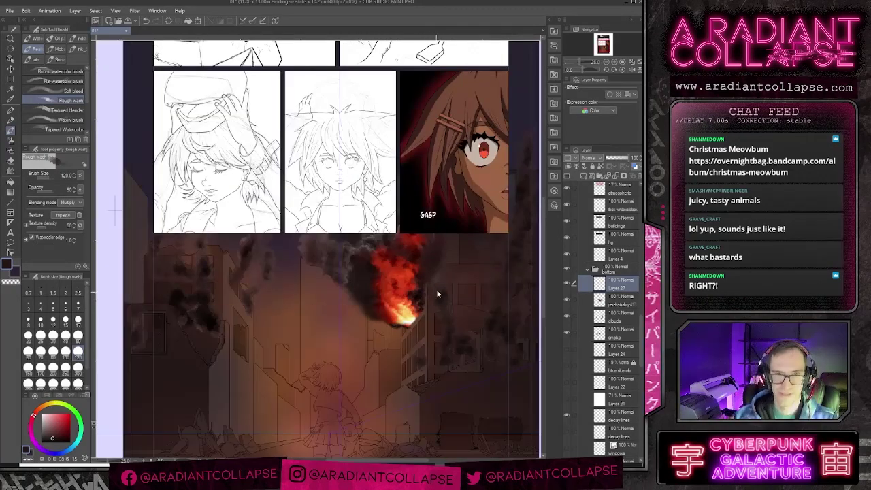
scroll(438, 294, "down", 2)
scroll(427, 285, "up", 2)
left_click_drag(355, 344, 420, 291)
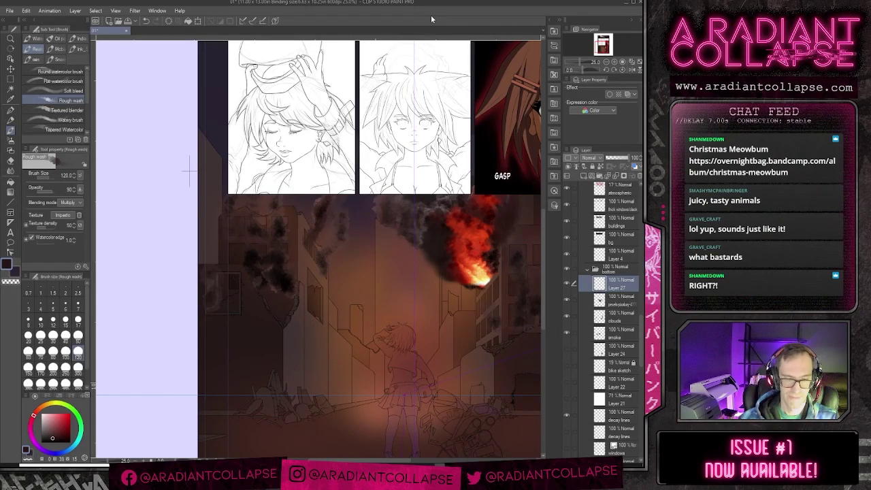
key("ctrl+o")
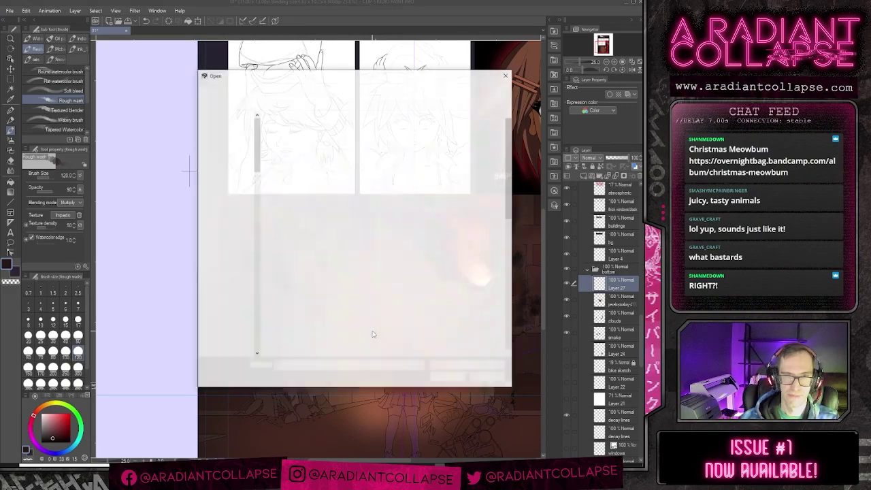
scroll(365, 202, "down", 5)
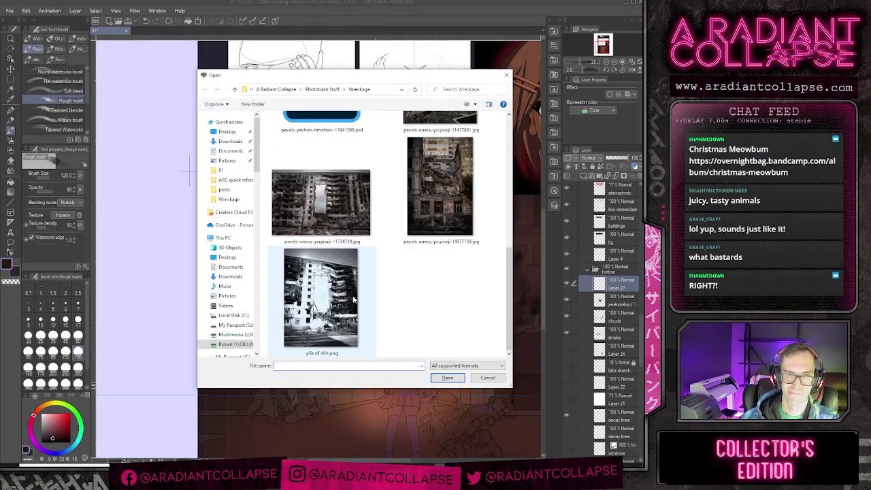
left_click(321, 299)
left_click(438, 378)
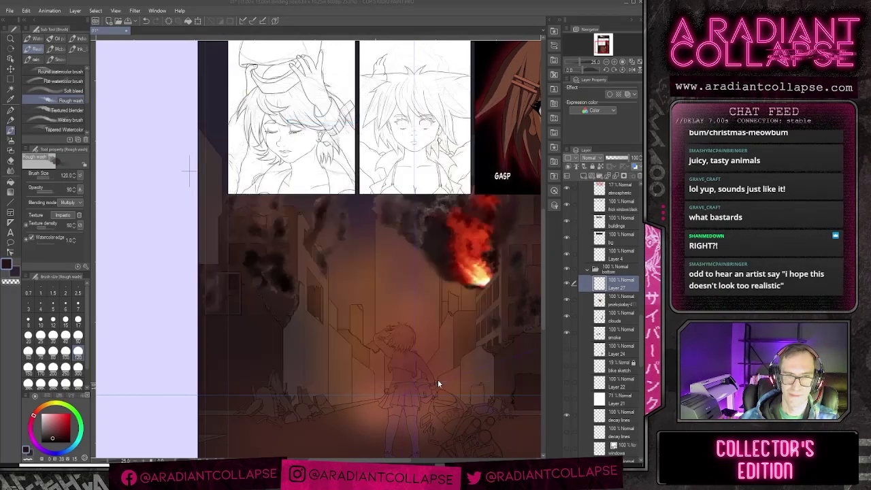
right_click(637, 295)
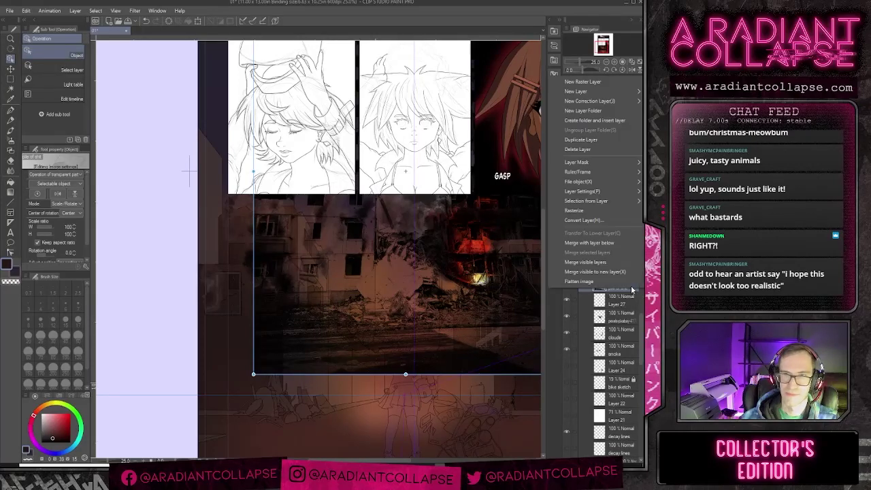
left_click(556, 215)
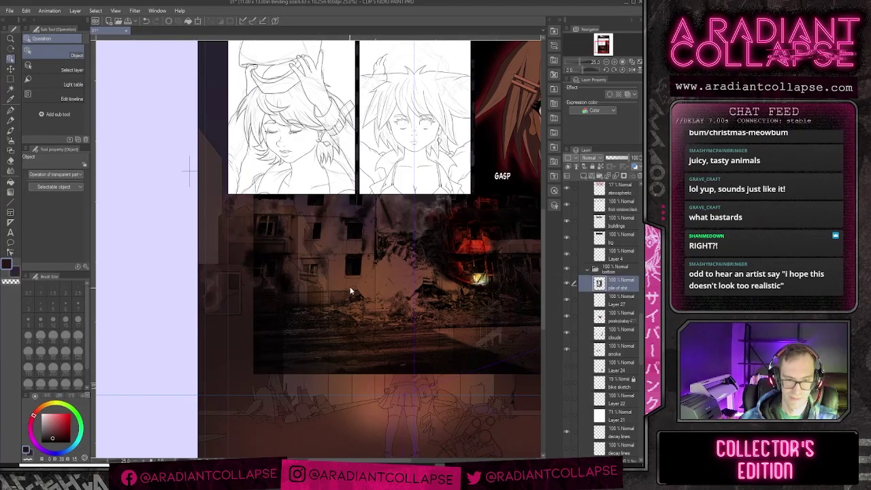
Step: Scale the wreckage photo to 53% and place it over the rubble sketch in the lower-left part of the bottom panel
key("ctrl+t")
left_click_drag(252, 375, 327, 278)
left_click_drag(387, 265, 352, 289)
scroll(352, 290, "up", 2)
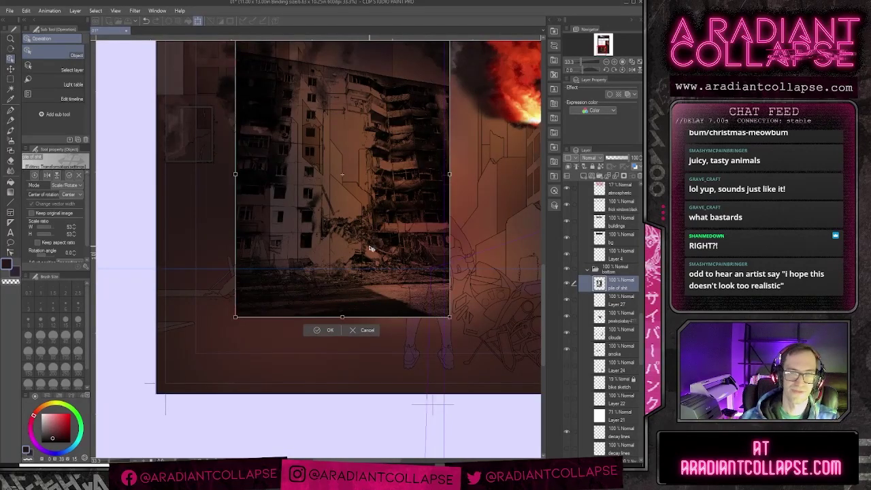
left_click_drag(369, 248, 333, 296)
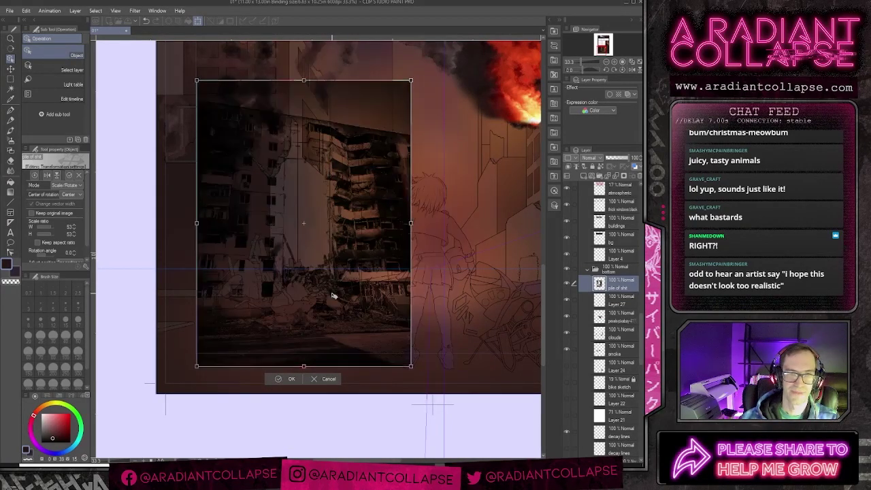
key("Return")
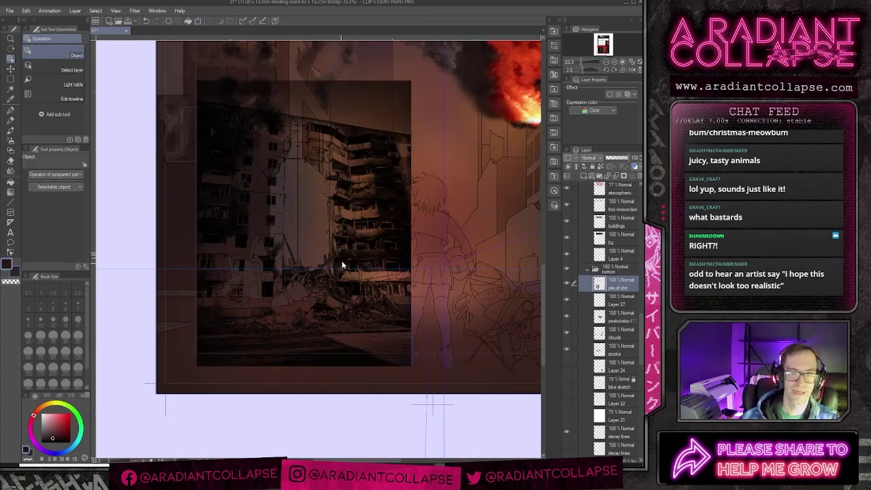
Step: Move the wreckage photo layer up and slightly right, so its ground lies above the sketched rubble pile
scroll(354, 248, "up", 1)
left_click_drag(348, 254, 351, 313)
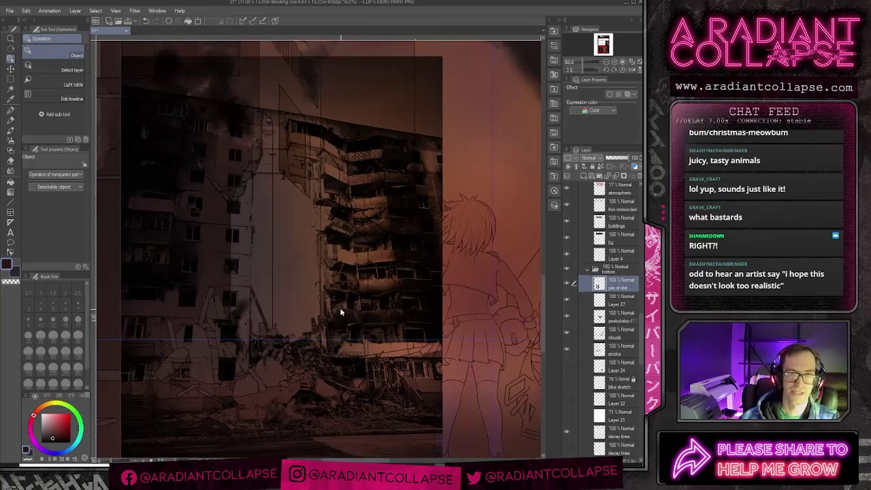
key("k")
left_click_drag(326, 273, 393, 79)
left_click_drag(354, 145, 352, 187)
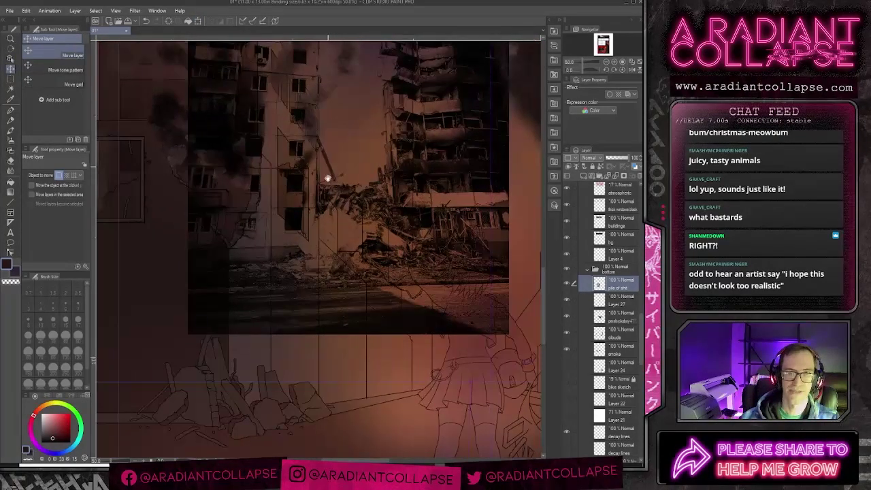
Step: Erase the upper part of the photo's left building with the Soft eraser at size 400 and density 100
scroll(327, 178, "up", 3)
key("e")
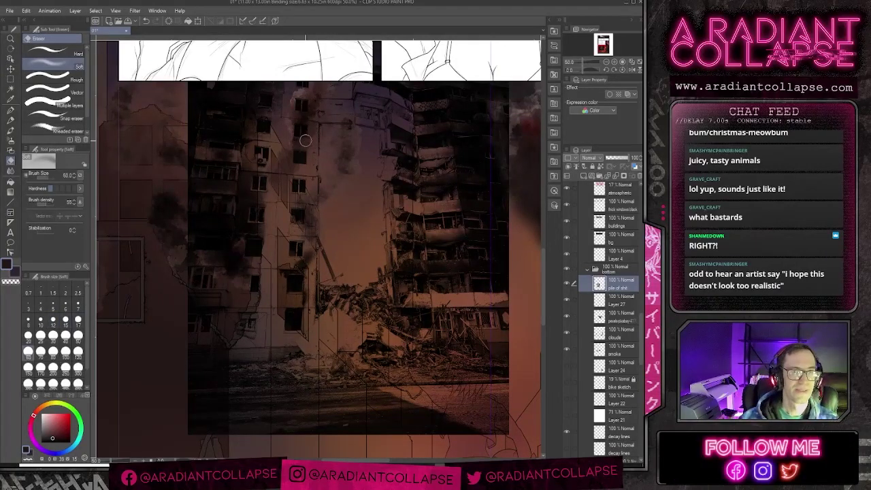
key("]")
key("]")
key("]")
key("]")
key("]")
key("]")
key("]")
key("]")
key("]")
key("]")
mouse_move(339, 124)
left_mouse_down()
mouse_move(329, 99)
mouse_move(305, 87)
mouse_move(209, 87)
mouse_move(202, 75)
mouse_move(205, 171)
left_mouse_up()
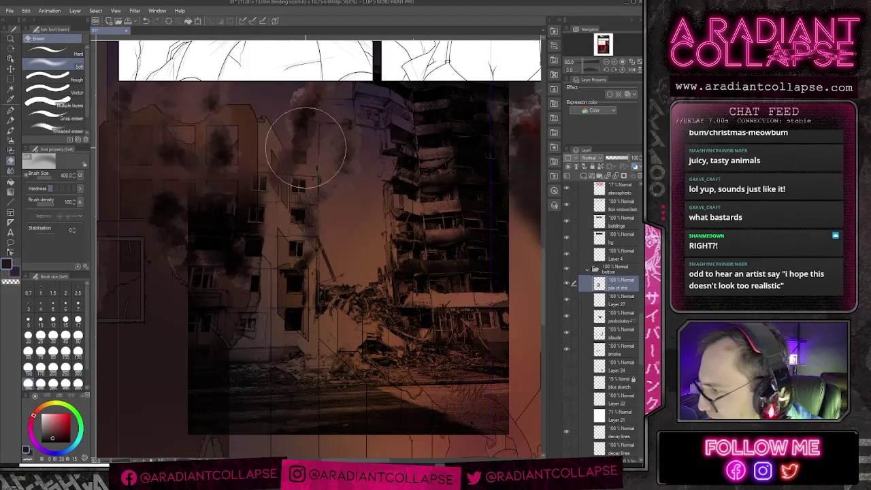
Step: Erase the photo's ruined right tower down to just above the collapsed rubble with the size 400 eraser
mouse_move(416, 146)
left_mouse_down()
mouse_move(438, 97)
mouse_move(418, 160)
mouse_move(283, 213)
left_mouse_up()
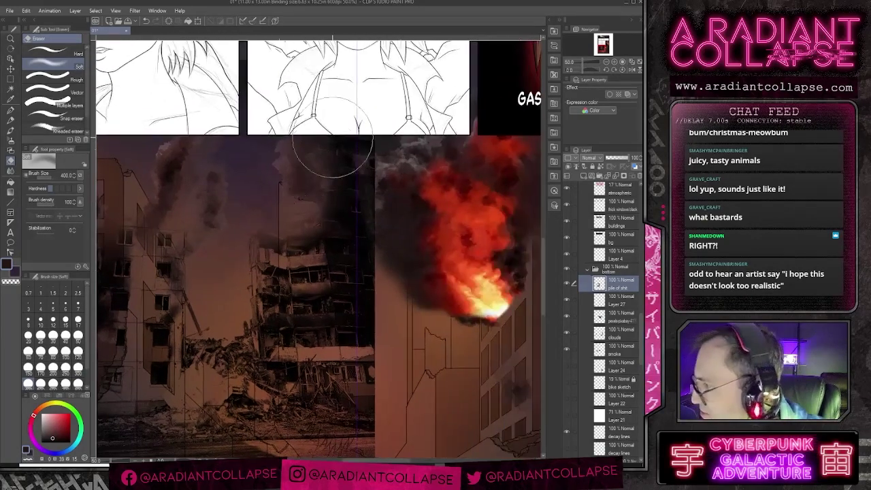
mouse_move(333, 178)
left_mouse_down()
mouse_move(389, 202)
mouse_move(340, 257)
mouse_move(304, 244)
mouse_move(289, 209)
mouse_move(278, 204)
left_mouse_up()
mouse_move(240, 227)
left_mouse_down()
mouse_move(283, 204)
mouse_move(320, 242)
left_mouse_up()
Step: Erase the leftover tower base and the photo's right edge above the rubble with a smaller soft eraser, about size 250 to 300
key("[")
key("[")
key("[")
key("[")
key("[")
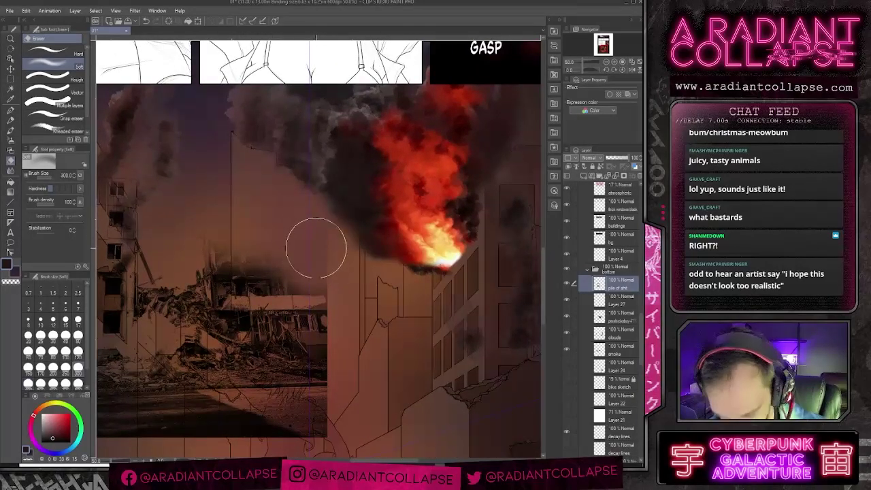
key("]")
mouse_move(225, 264)
left_mouse_down()
mouse_move(252, 246)
mouse_move(243, 240)
mouse_move(282, 273)
mouse_move(304, 252)
mouse_move(334, 268)
left_mouse_up()
key("]")
mouse_move(343, 319)
left_mouse_down()
mouse_move(323, 320)
mouse_move(317, 288)
mouse_move(311, 301)
left_mouse_up()
key("bracketright")
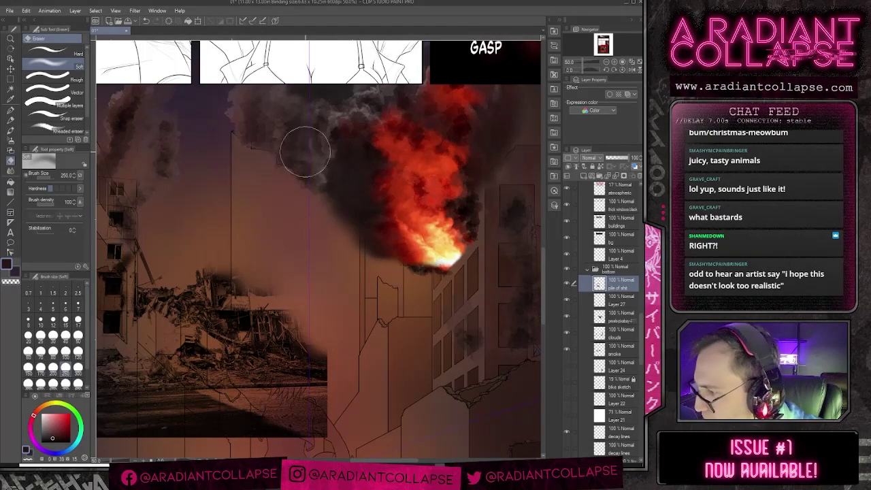
Step: Refine the rubble's top outline with the Soft eraser, varying its size between 80 and 150
key("bracketleft")
key("bracketleft")
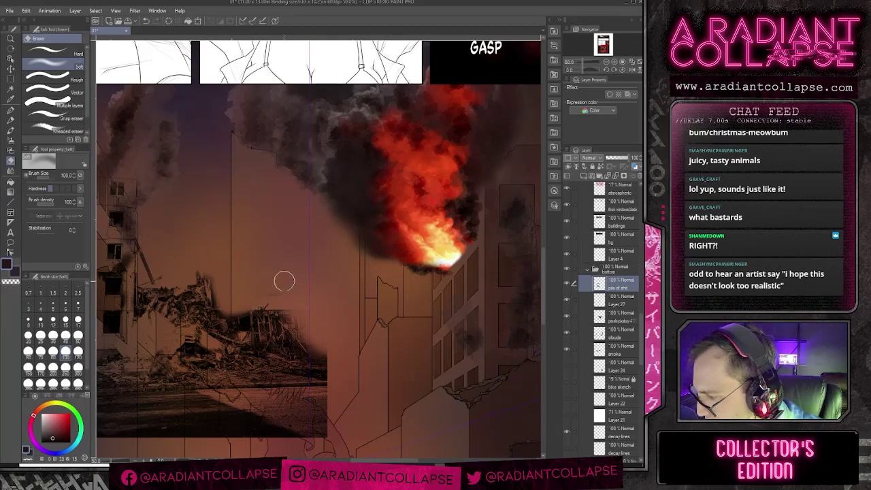
key("bracketright")
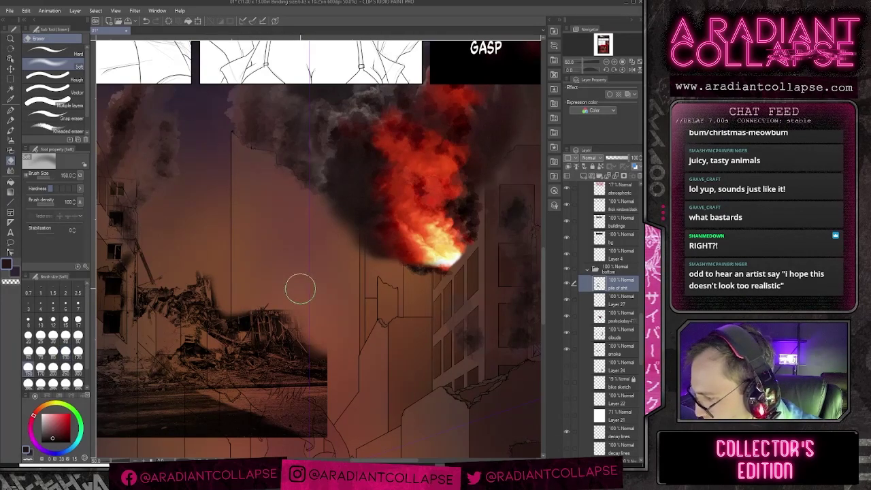
key("bracketleft")
key("bracketleft")
key("bracketleft")
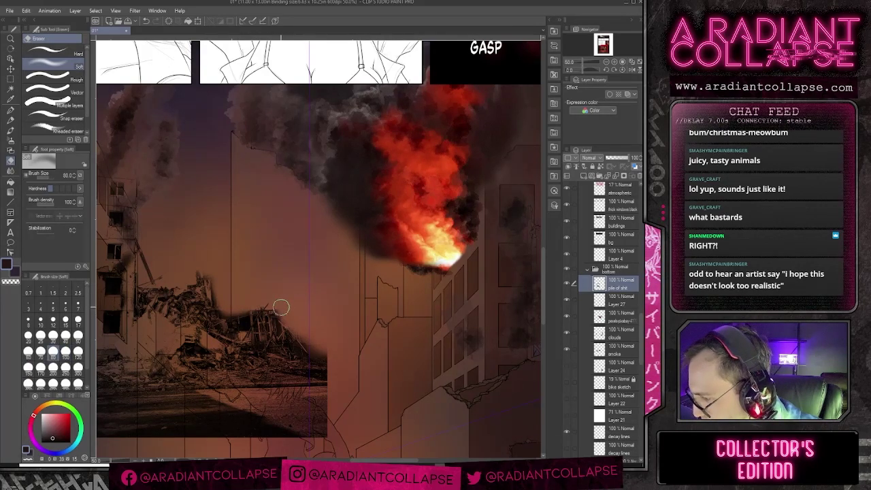
Step: Erase the photo's remaining left building and its left edge with the Soft eraser at size 500
left_click_drag(333, 330, 435, 236)
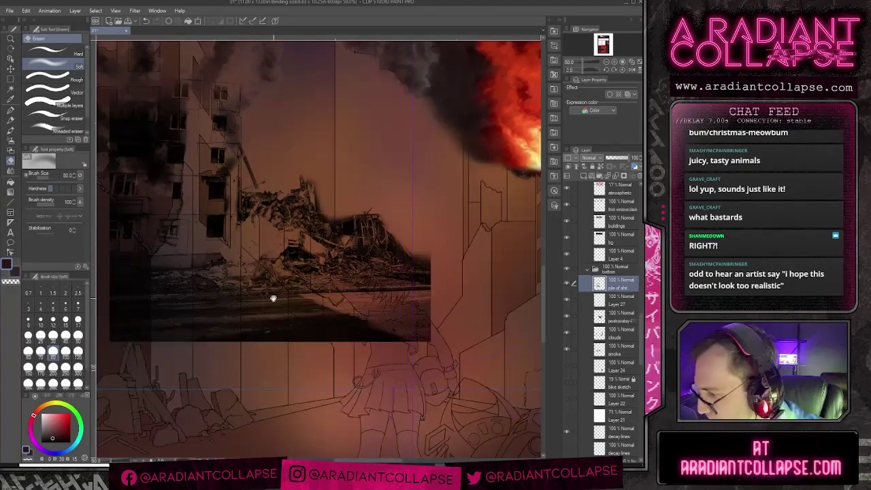
left_click_drag(274, 297, 401, 344)
scroll(308, 332, "down", 2)
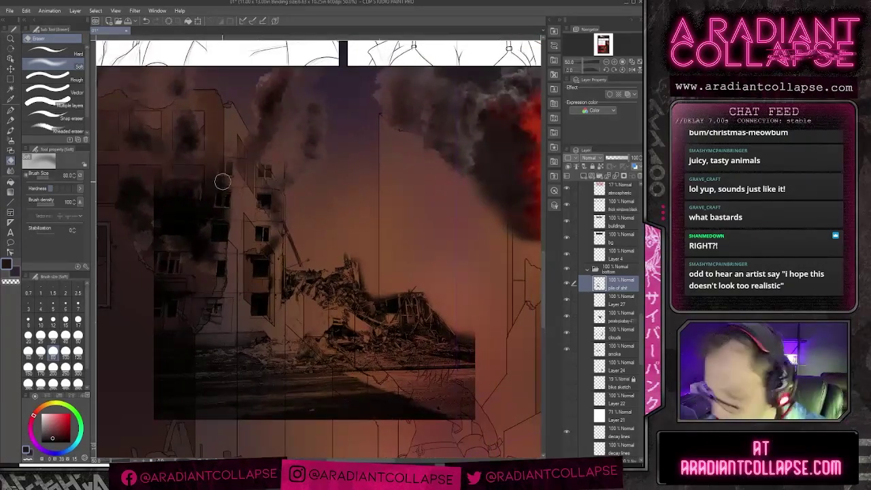
key("bracketright")
key("bracketright")
key("bracketright")
key("bracketright")
mouse_move(276, 159)
left_mouse_down()
mouse_move(184, 174)
mouse_move(160, 245)
mouse_move(170, 261)
mouse_move(183, 215)
mouse_move(160, 415)
left_mouse_up()
left_click_drag(224, 182, 180, 340)
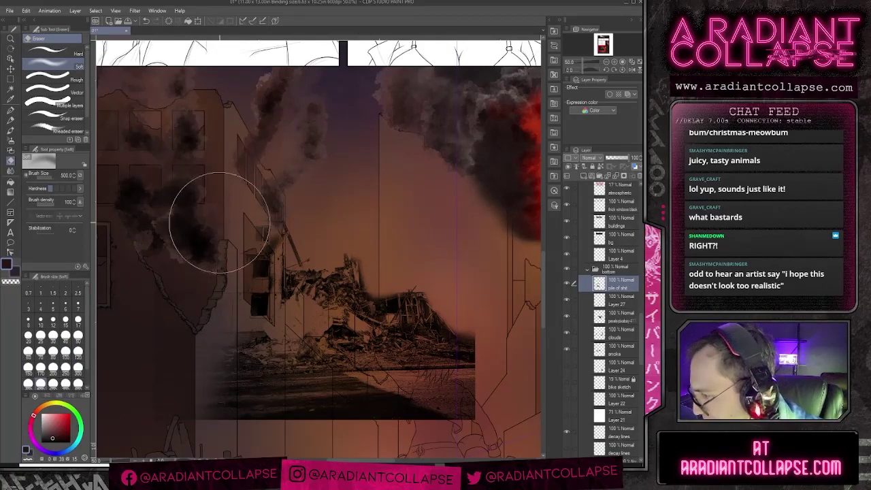
mouse_move(239, 186)
left_mouse_down()
mouse_move(223, 200)
mouse_move(185, 349)
mouse_move(186, 386)
mouse_move(251, 400)
mouse_move(230, 391)
mouse_move(237, 408)
mouse_move(179, 401)
mouse_move(209, 414)
mouse_move(369, 399)
mouse_move(292, 399)
mouse_move(338, 392)
mouse_move(334, 416)
mouse_move(436, 409)
mouse_move(213, 414)
left_mouse_up()
Step: Erase the road below the rubble and the photo's hard right edge with the Soft eraser at sizes 250 and 200
key("bracketleft")
key("bracketleft")
key("bracketleft")
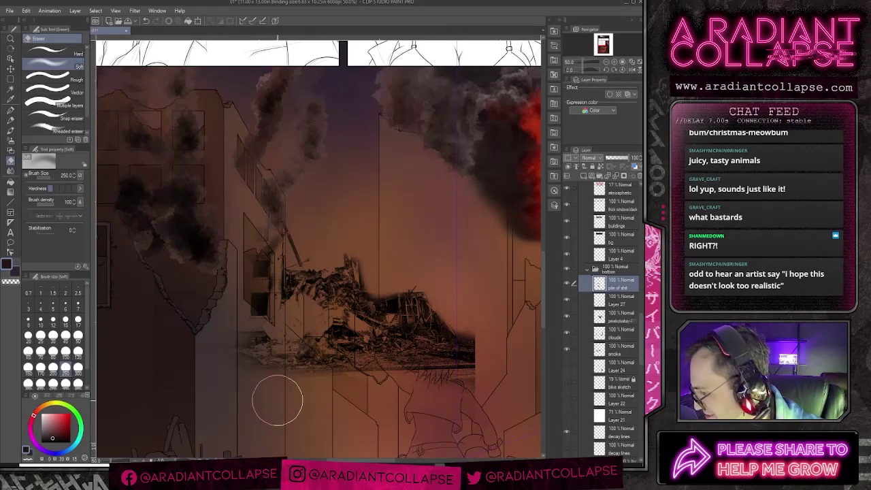
mouse_move(441, 401)
left_mouse_down()
mouse_move(496, 361)
mouse_move(485, 317)
mouse_move(486, 351)
mouse_move(450, 372)
left_mouse_up()
key("bracketleft")
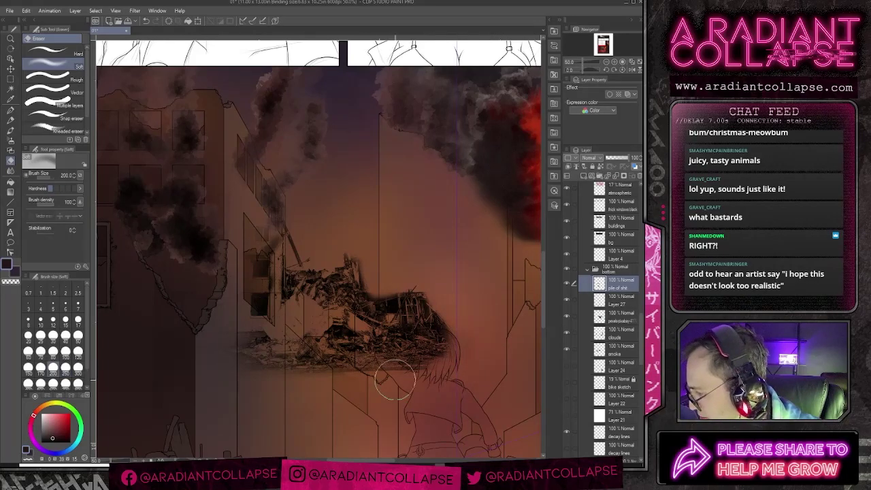
Step: Erase the photo remnants below and along the left edge of the rubble with the Soft eraser at sizes 250 and 150
key("bracketright")
mouse_move(394, 379)
left_mouse_down()
mouse_move(353, 377)
mouse_move(384, 370)
mouse_move(370, 386)
mouse_move(422, 390)
mouse_move(437, 377)
mouse_move(420, 367)
mouse_move(456, 381)
mouse_move(442, 364)
mouse_move(405, 367)
mouse_move(300, 400)
mouse_move(281, 384)
mouse_move(241, 384)
left_mouse_up()
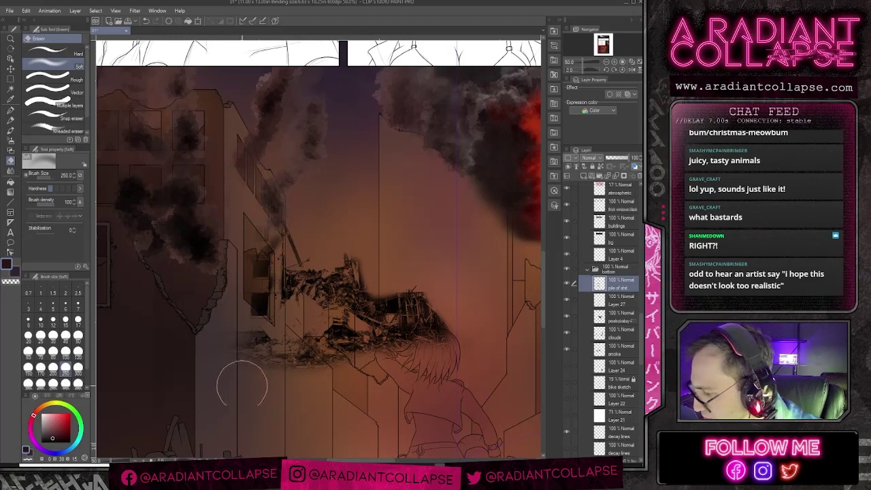
key("bracketleft")
key("bracketleft")
key("bracketleft")
mouse_move(223, 308)
left_mouse_down()
mouse_move(251, 301)
mouse_move(233, 287)
mouse_move(264, 223)
mouse_move(293, 215)
left_mouse_up()
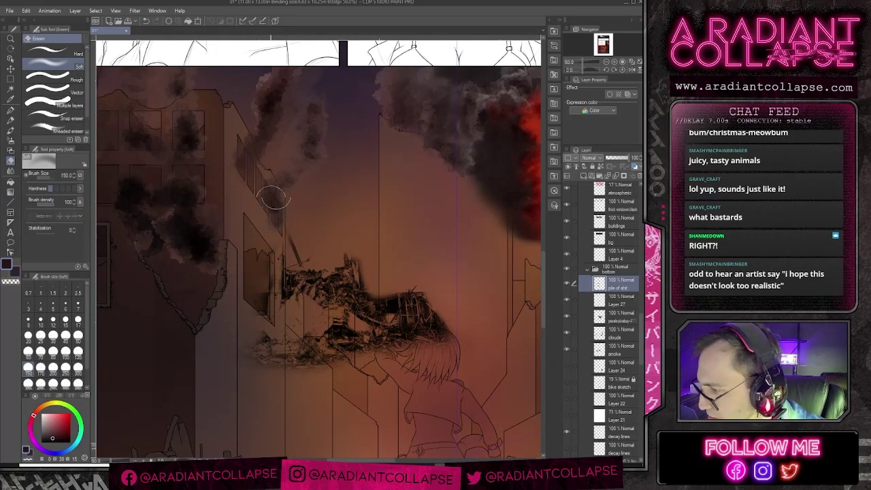
Step: Move the rubble layer down onto the street over the debris line art, left of the standing girl
key("k")
left_click_drag(251, 268, 289, 259)
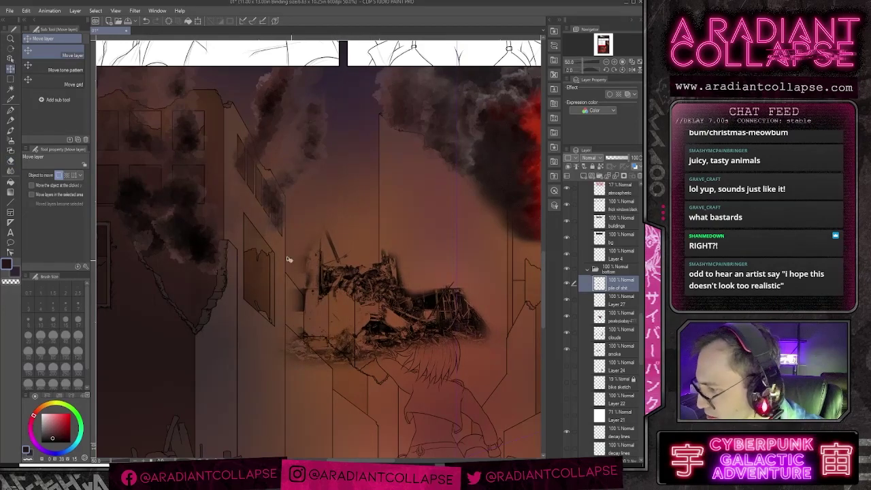
scroll(289, 272, "down", 3)
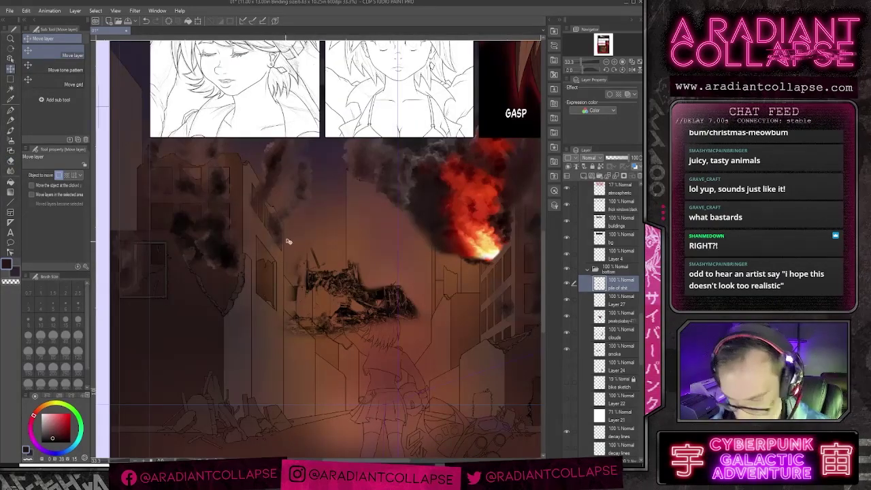
key("e")
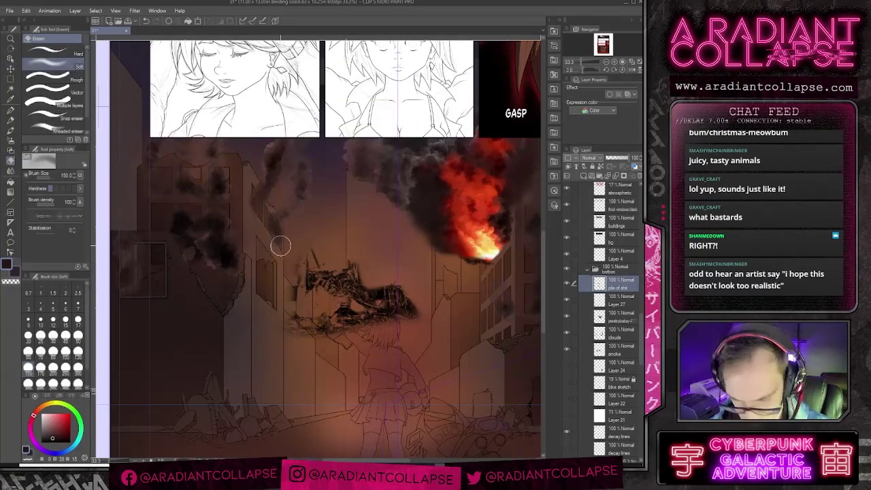
key("bracketright")
key("bracketright")
key("bracketright")
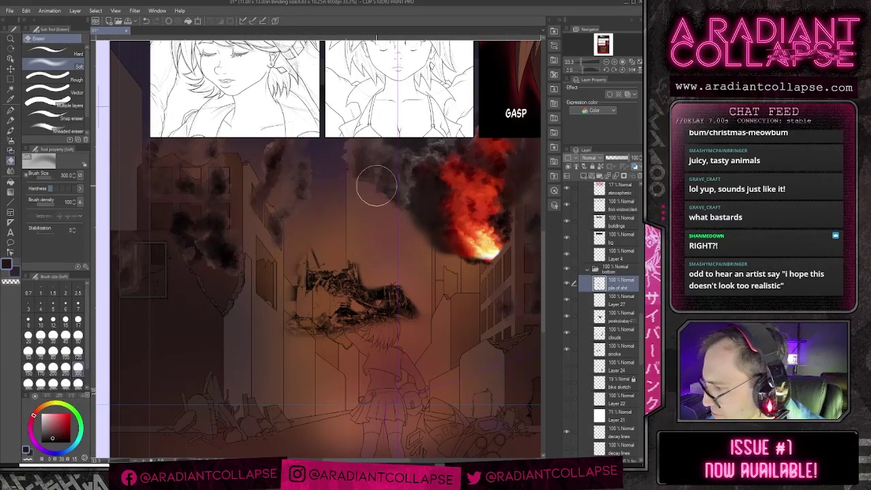
left_click_drag(400, 328, 406, 277)
key("k")
left_click_drag(326, 282, 233, 393)
Step: Erase the leftover dark photo strip above the rubble with the Soft eraser at size 600
key("e")
key("]")
key("]")
key("]")
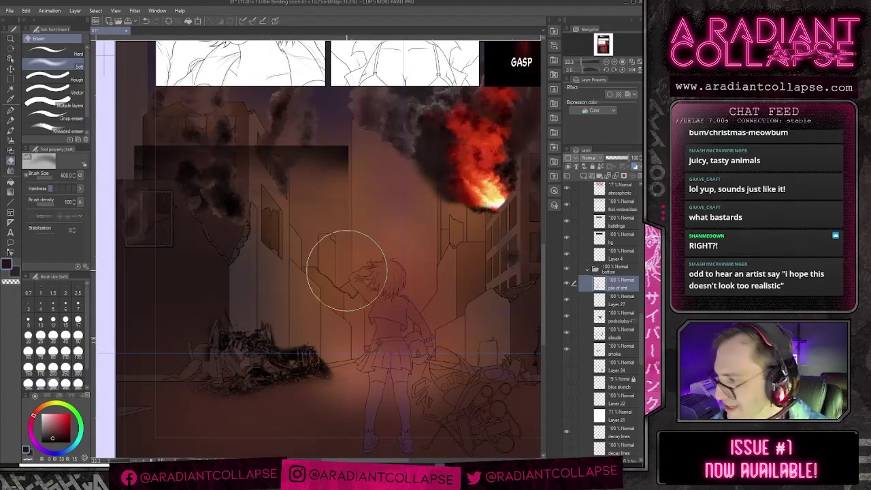
mouse_move(348, 159)
left_mouse_down()
mouse_move(304, 138)
mouse_move(240, 138)
mouse_move(155, 167)
left_mouse_up()
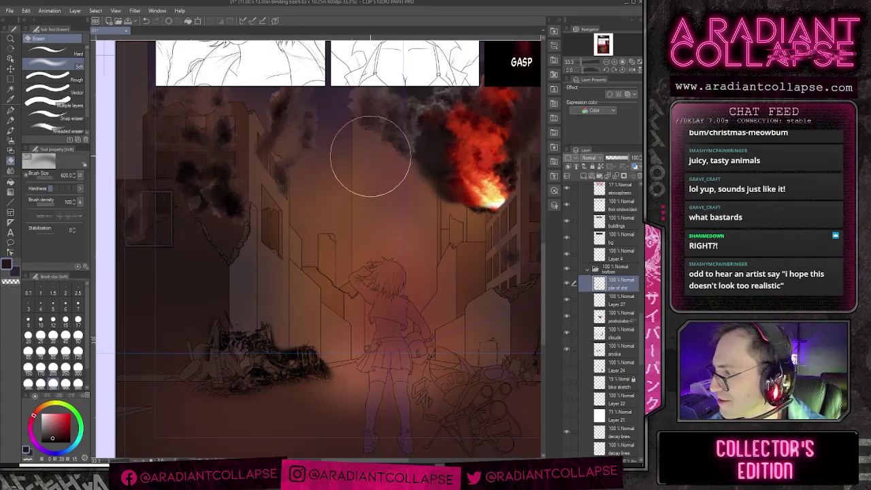
left_click_drag(331, 282, 362, 259)
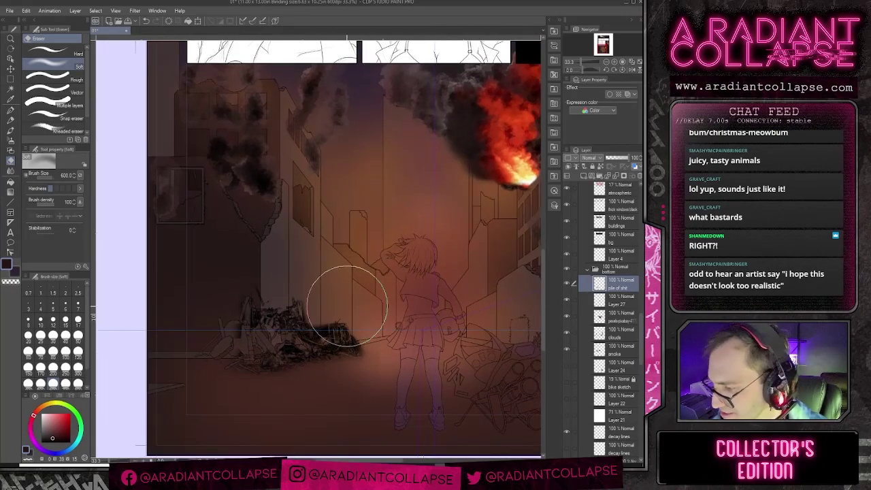
Step: Set the rubble layer to Overlay blending at 60% opacity and nudge the rubble slightly to the right
key("b")
key("k")
left_click_drag(355, 352, 306, 321)
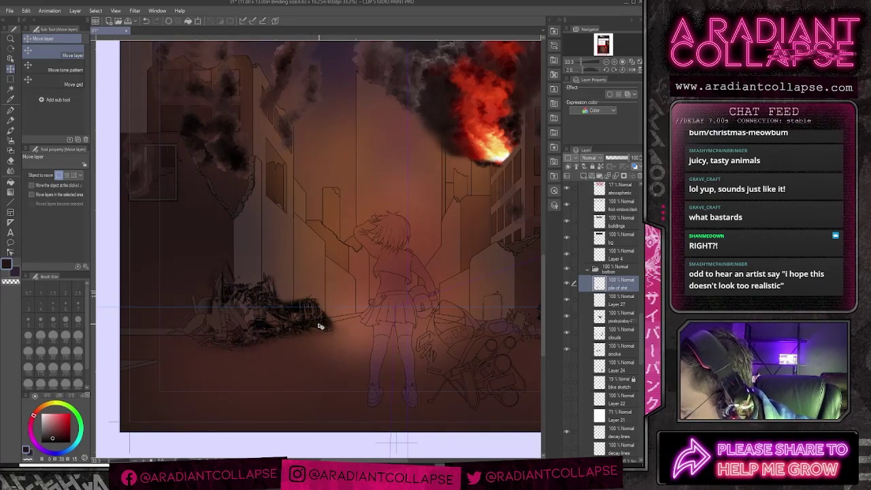
left_click(589, 158)
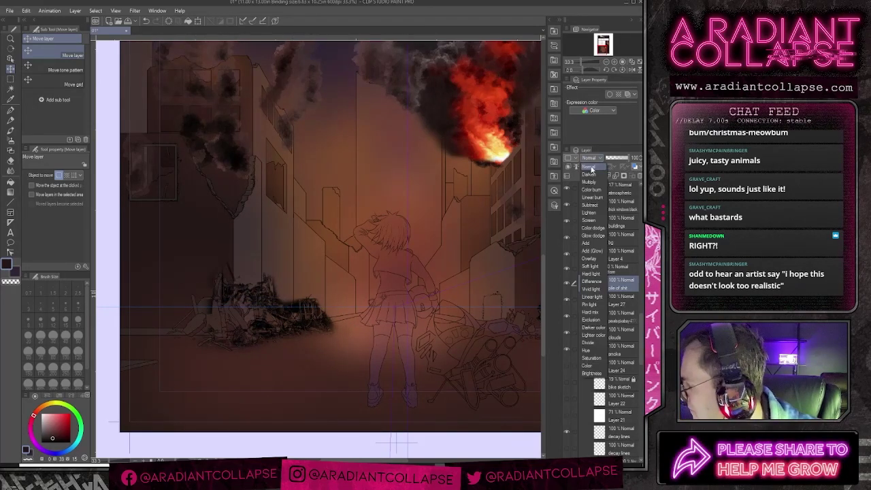
left_click(590, 261)
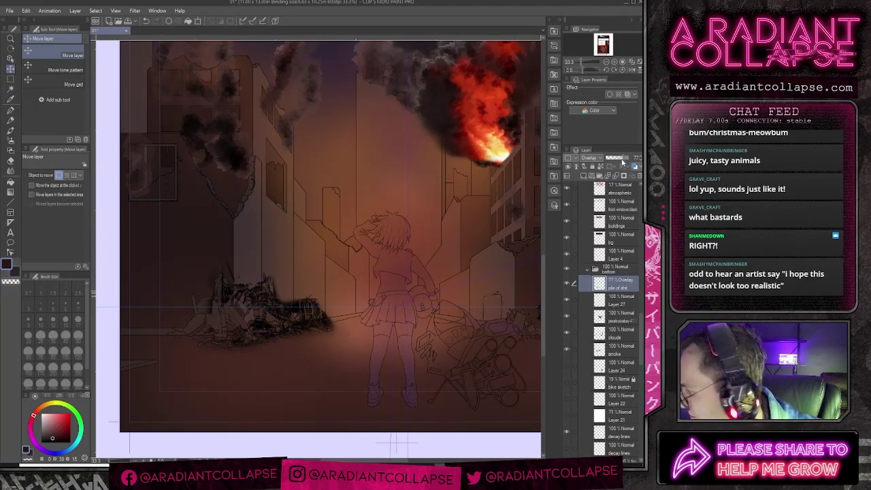
left_click_drag(622, 162, 620, 165)
mouse_move(299, 317)
left_mouse_down()
mouse_move(214, 331)
mouse_move(303, 313)
left_mouse_up()
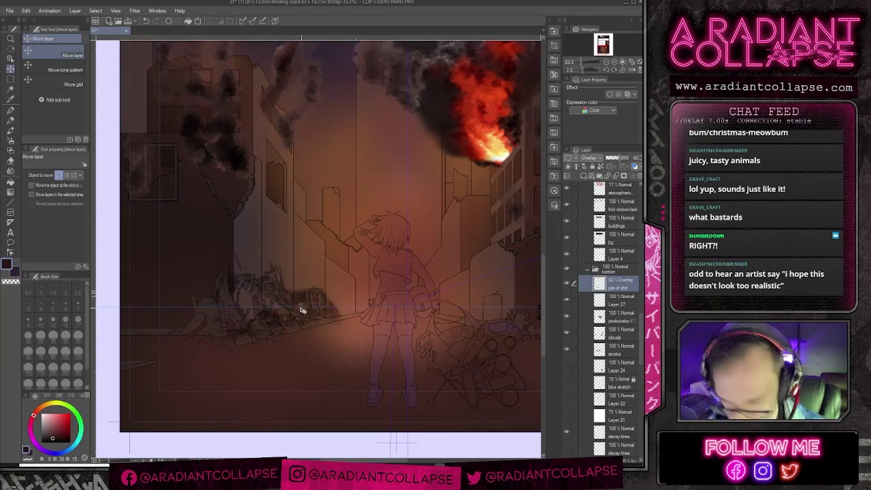
Step: Flip the rubble layer horizontally and move it right toward the girl
key("ctrl+t")
left_click(52, 177)
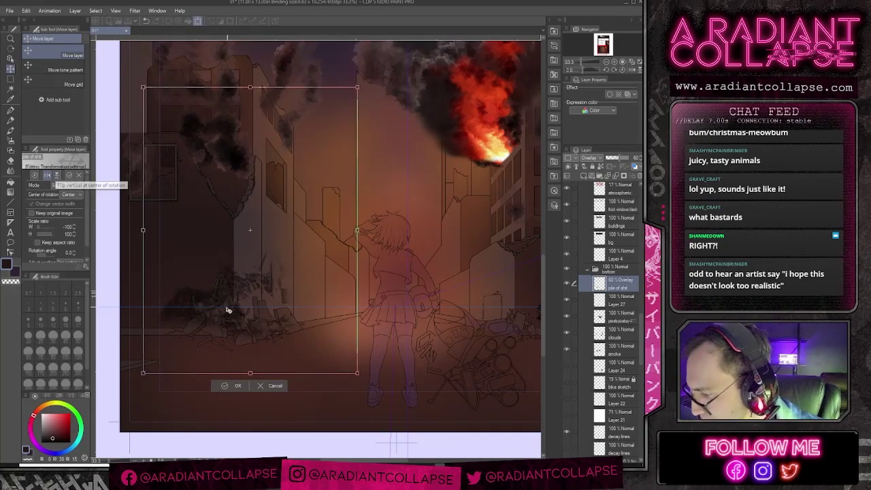
left_click_drag(228, 310, 248, 313)
key("Return")
left_click_drag(238, 348, 283, 324)
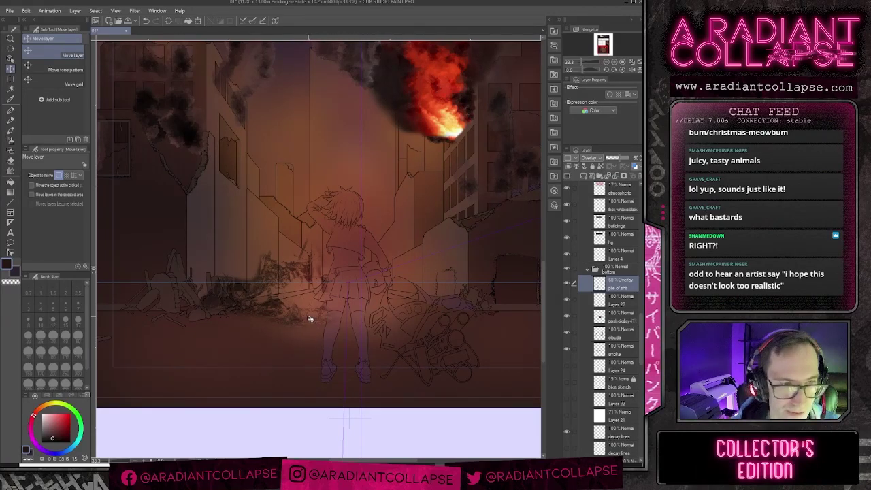
Step: Flip the rubble layer horizontally again to restore its original direction
key("ctrl+t")
left_click(49, 176)
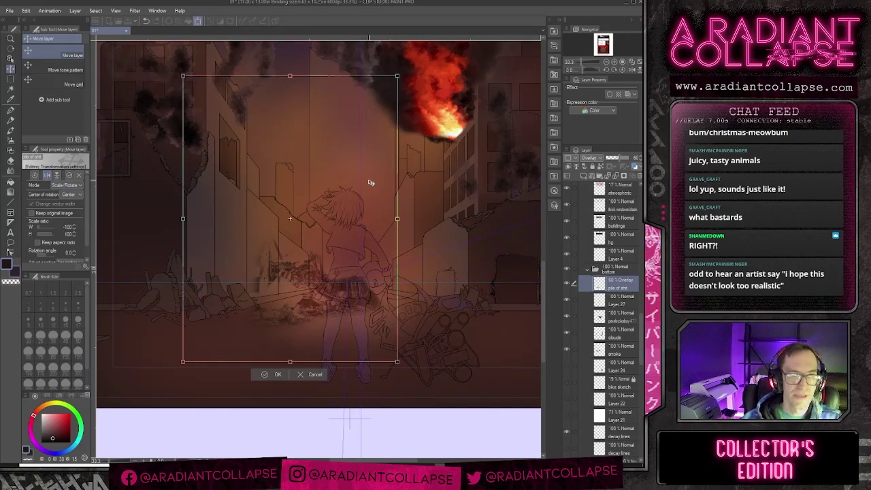
key("Return")
Step: Try darkening the left building on the rubble layer with the Soft airbrush at size 400
key("b")
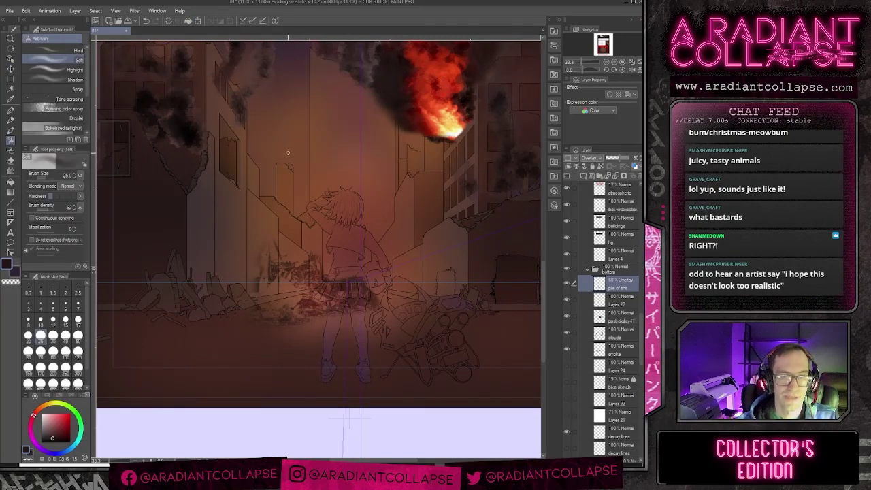
key("bracketright")
key("bracketright")
key("bracketright")
key("bracketright")
key("bracketright")
key("bracketright")
key("bracketright")
mouse_move(267, 154)
left_mouse_down()
mouse_move(224, 184)
mouse_move(225, 120)
left_mouse_up()
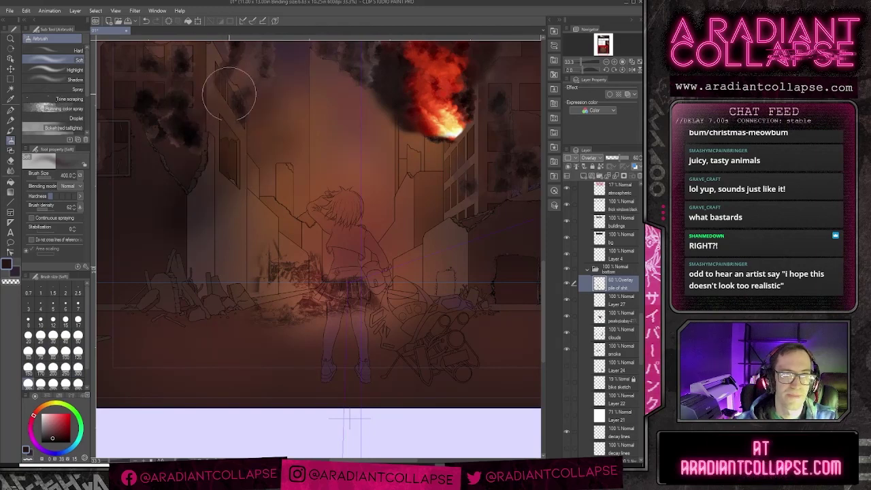
key("ctrl+z")
key("ctrl+x")
left_click(345, 171)
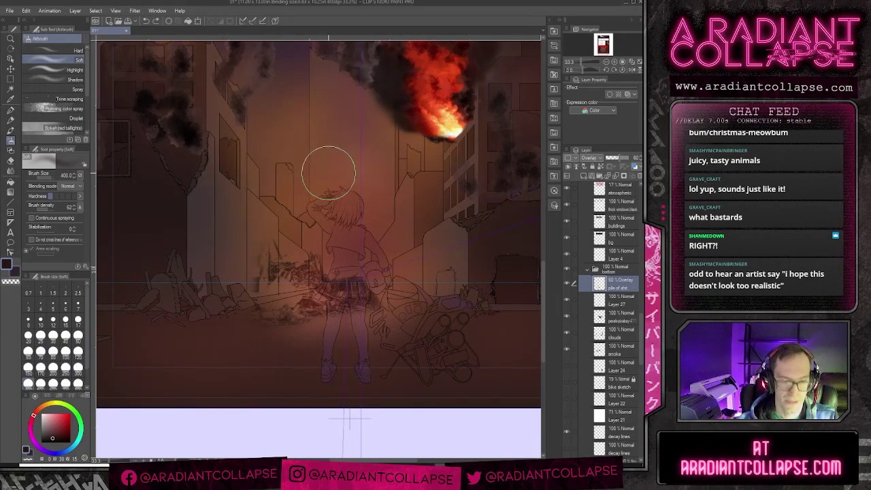
key("e")
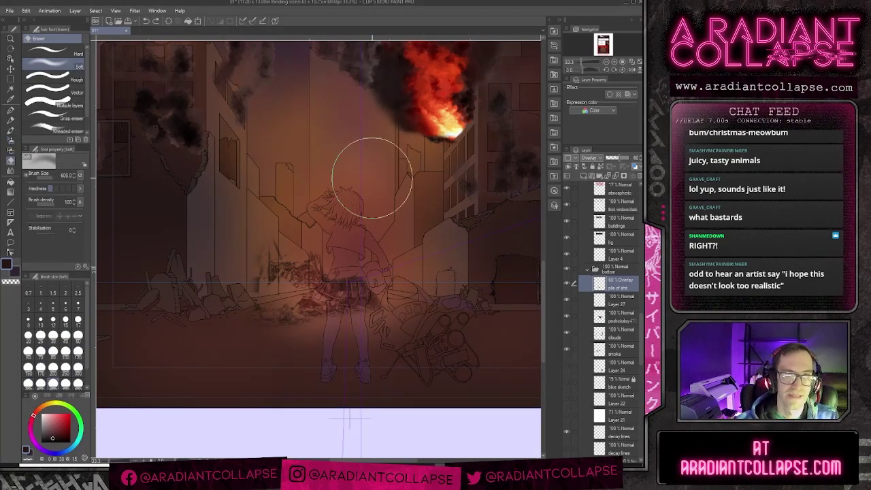
key("ctrl+t")
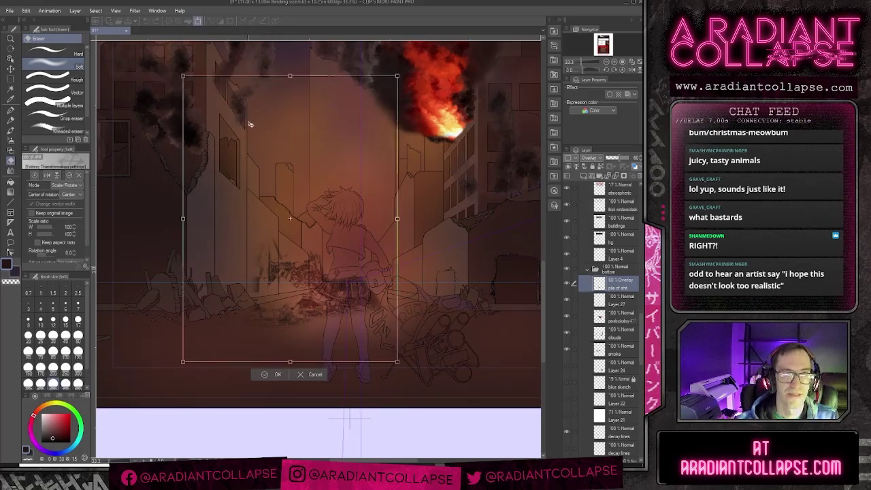
key("Escape")
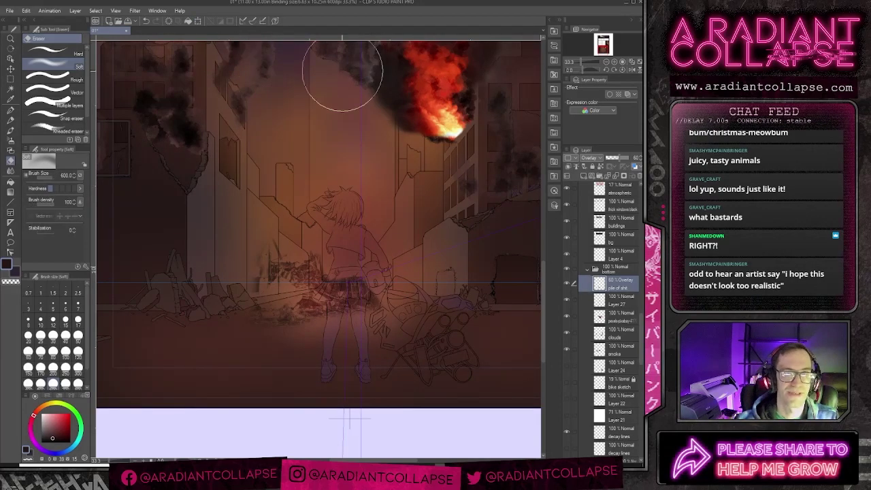
key("ctrl+t")
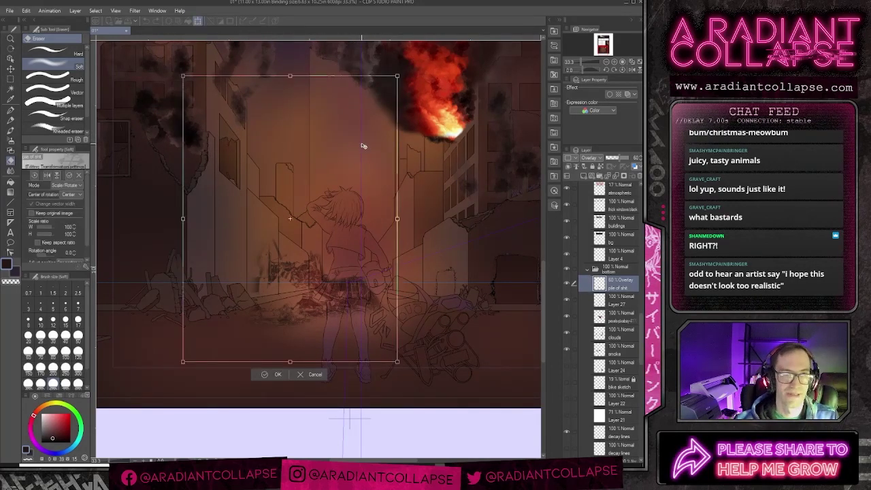
key("Escape")
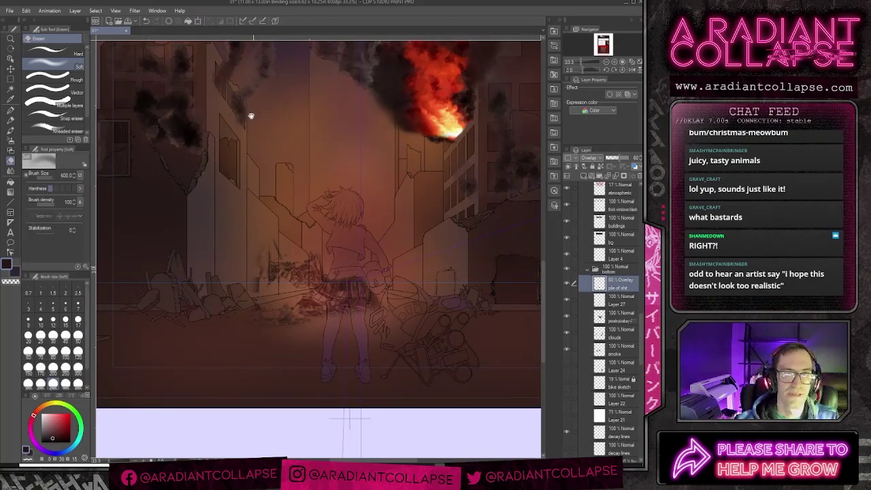
Step: Shift the rubble layer left and distort it with Free Transform, raising its lower-right corner and lowering its upper-right corner to match the street perspective
left_click_drag(251, 113, 230, 185)
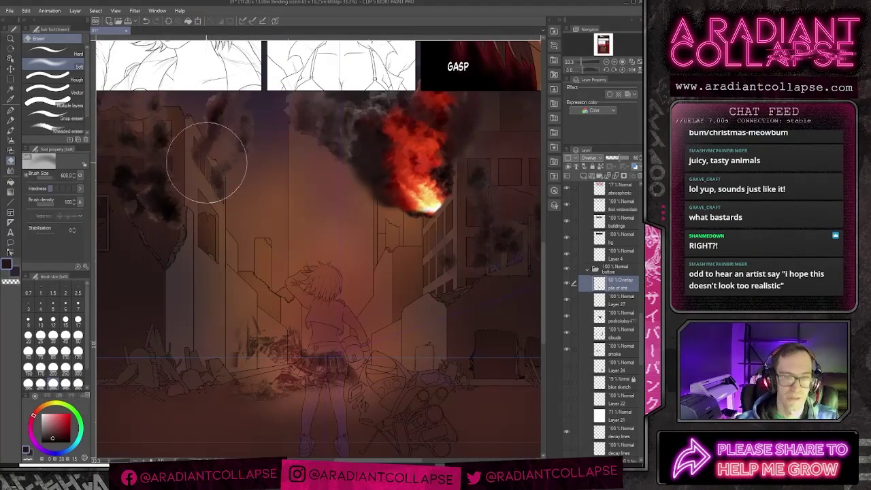
key("ctrl+t")
left_click_drag(232, 240, 320, 121)
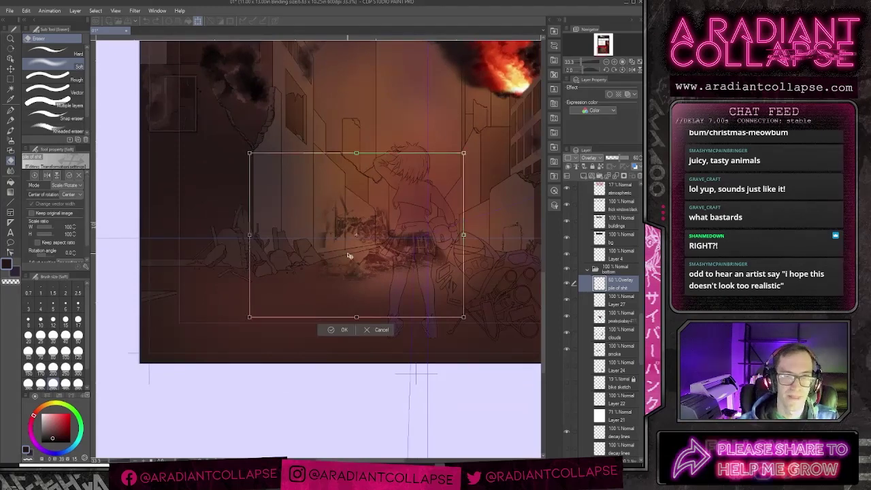
left_click_drag(350, 255, 318, 253)
scroll(308, 254, "up", 1)
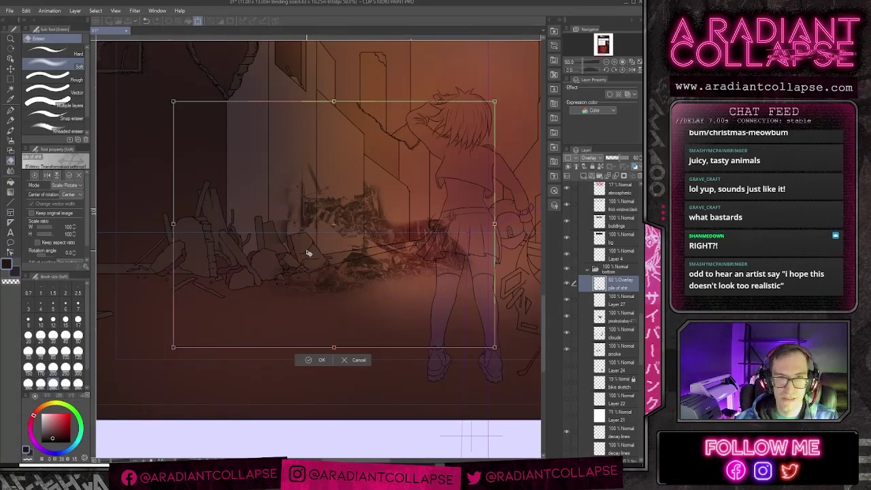
left_click_drag(493, 346, 508, 311)
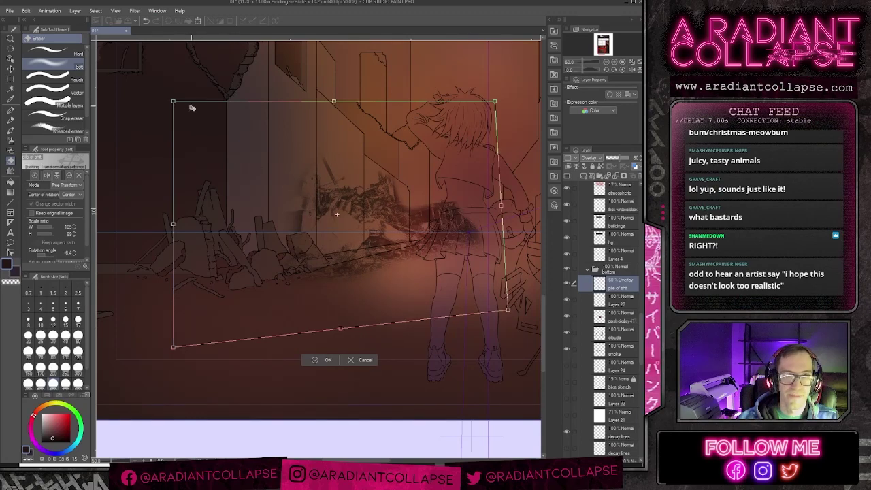
left_click_drag(174, 102, 173, 104)
left_click_drag(495, 102, 485, 119)
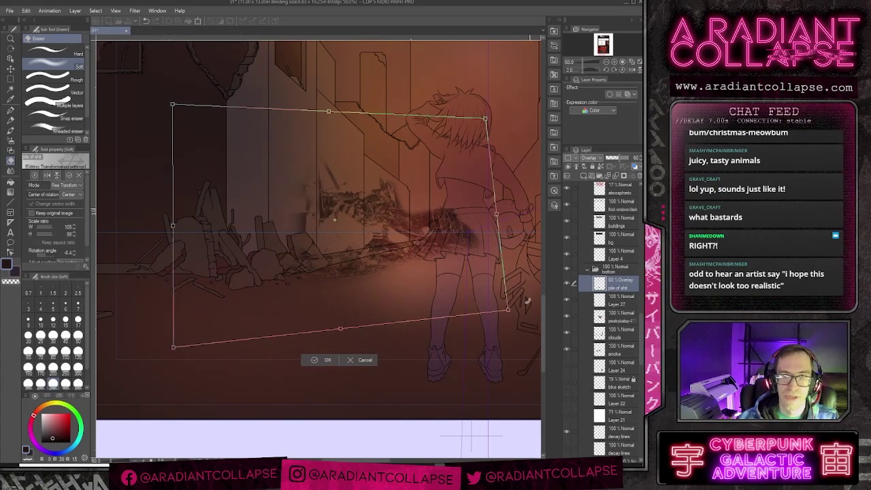
left_click_drag(508, 312, 489, 312)
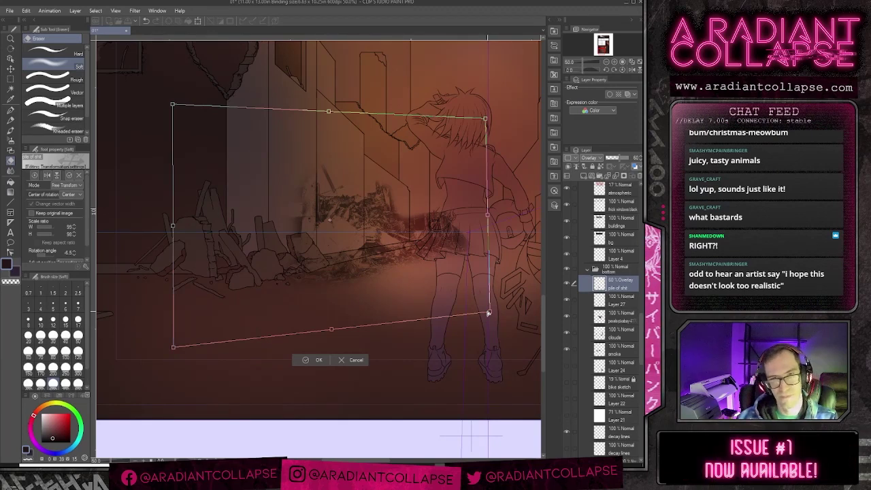
key("Return")
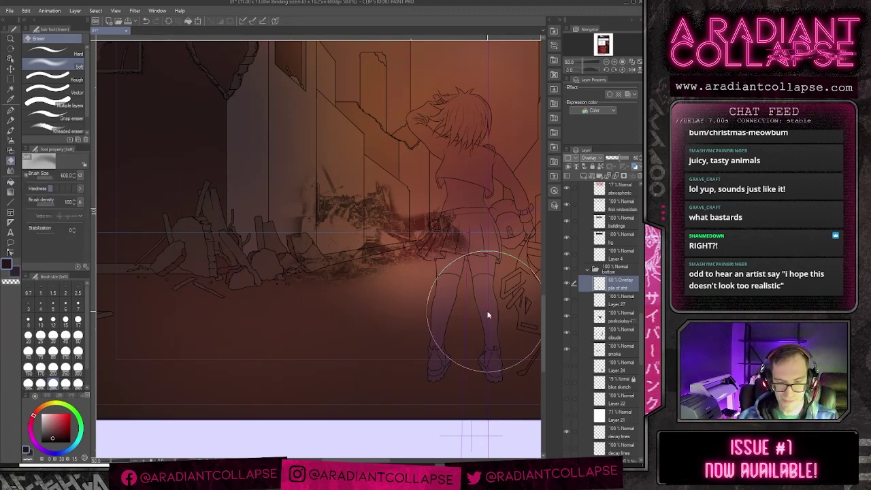
scroll(487, 315, "down", 1)
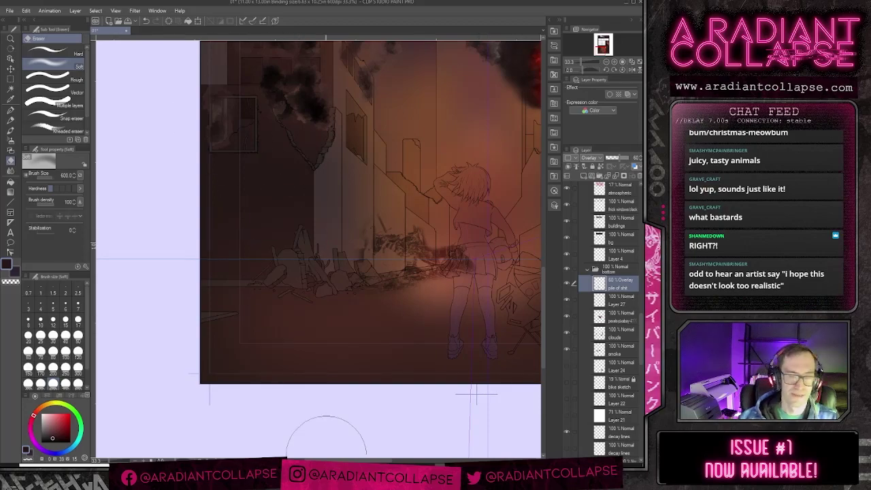
Step: Switch to Photoshop and open the Wreckage folder's JPG ending in 11477801, showing a tiled doorway with broken planks on the ground
key("alt+Tab")
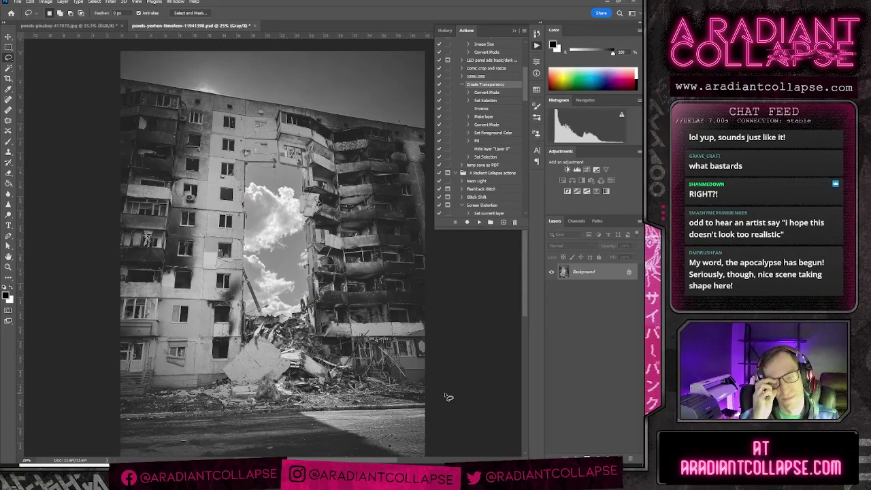
left_click(88, 25)
left_click(165, 26)
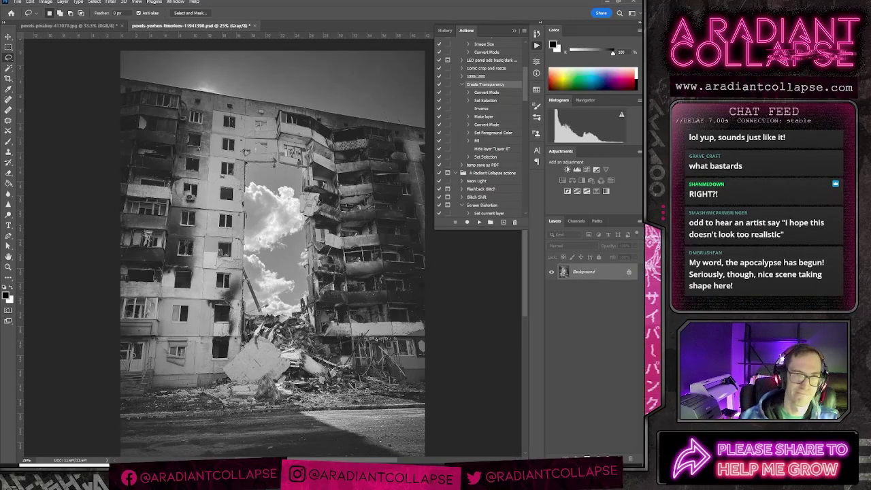
key("ctrl+o")
scroll(286, 193, "down", 3)
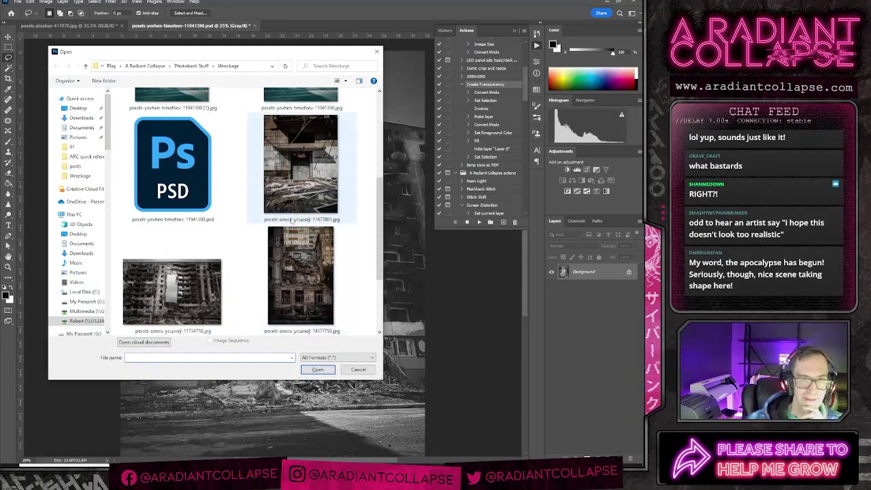
left_click(303, 195)
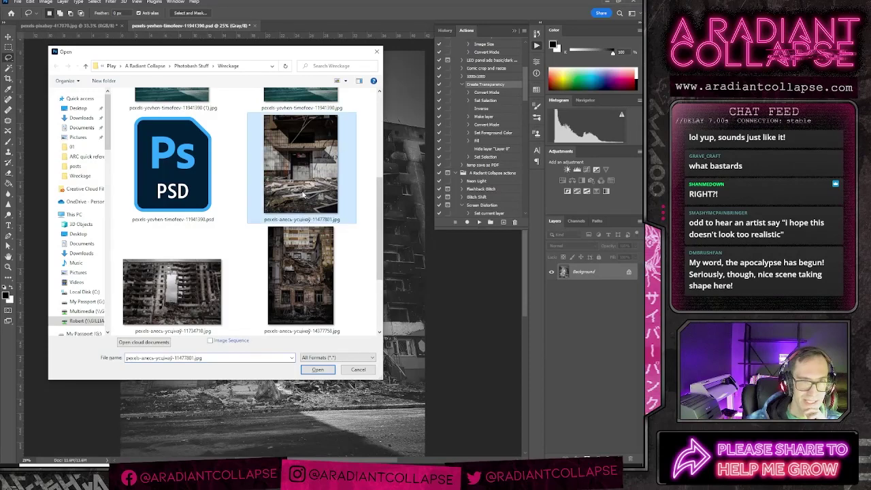
double_click(303, 195)
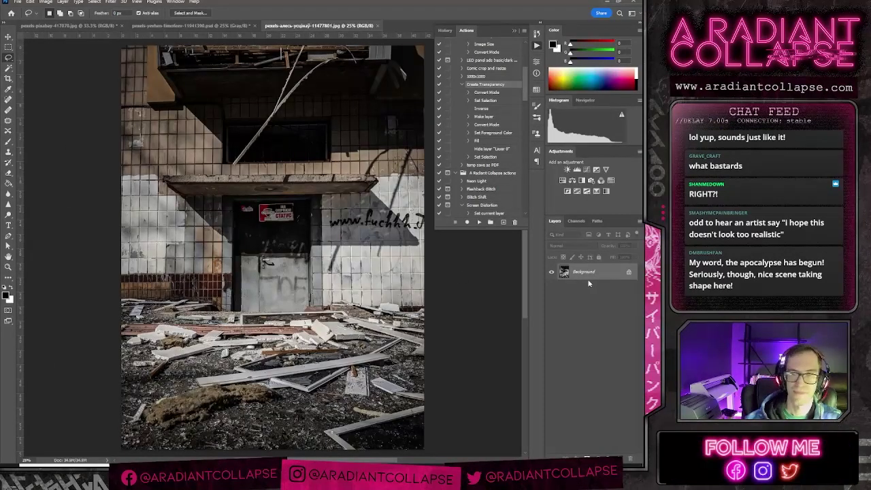
Step: Convert the doorway photo to Grayscale and turn its locked Background into an editable layer
left_click(30, 1)
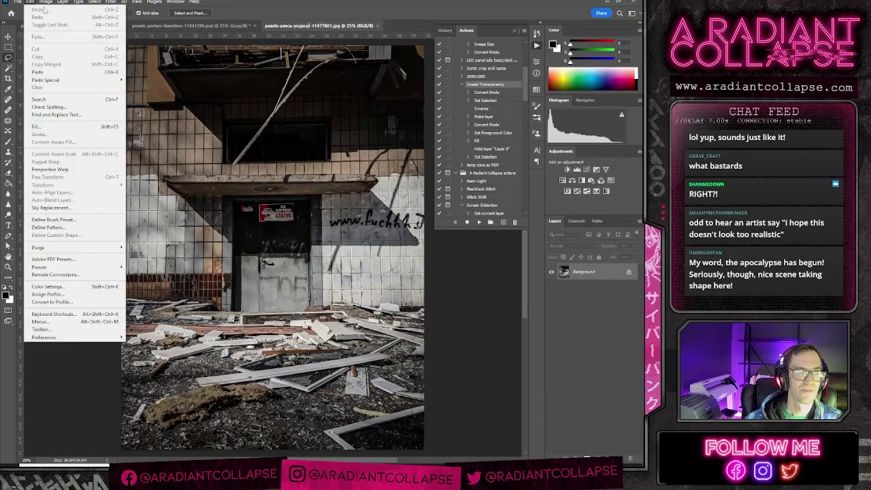
mouse_move(46, 2)
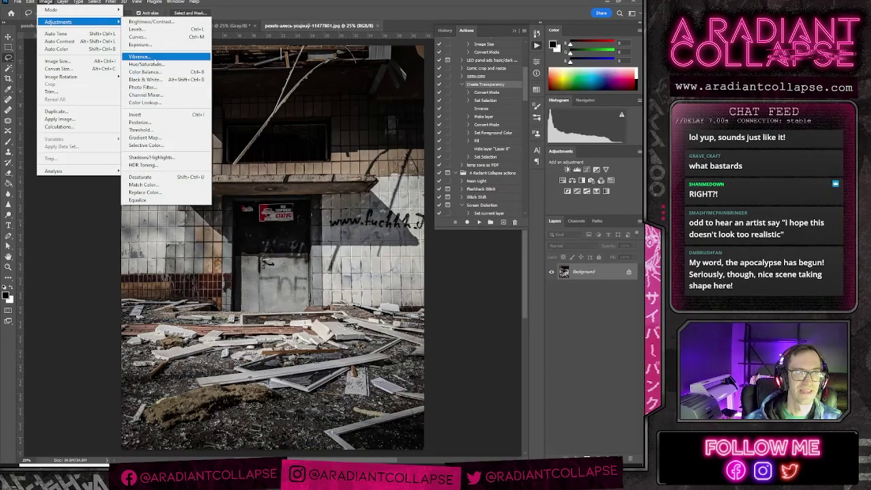
mouse_move(103, 9)
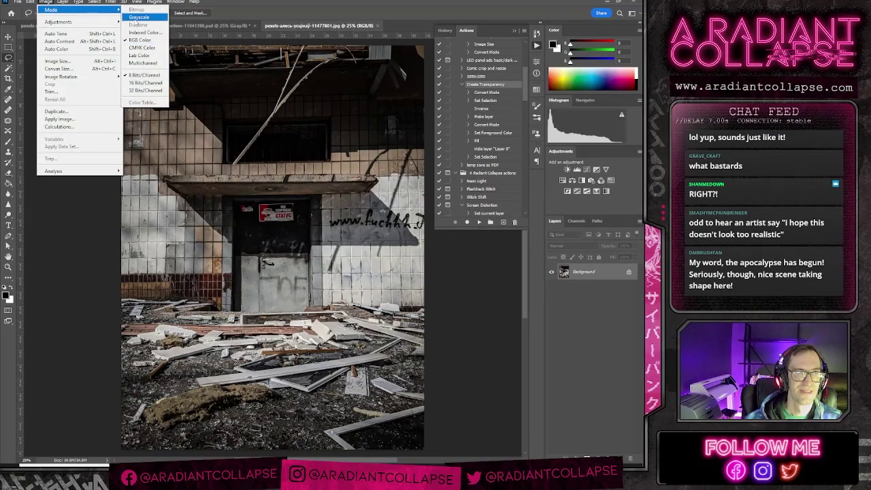
left_click(139, 17)
key("Return")
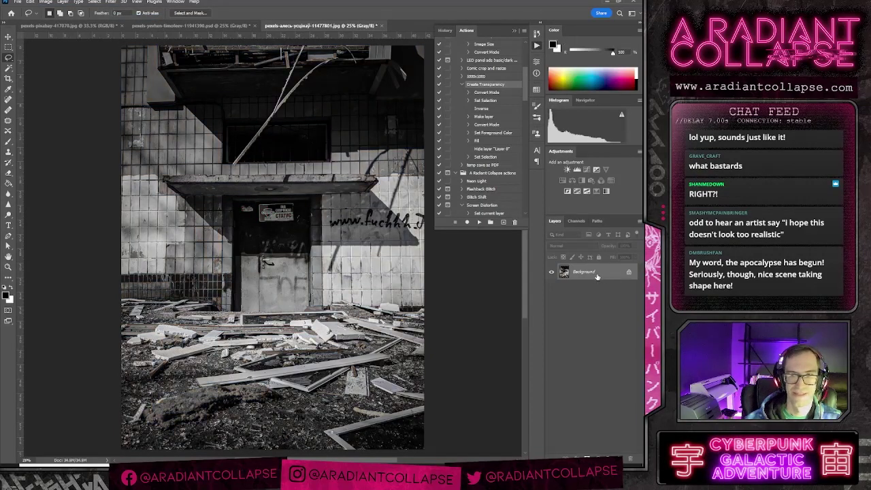
double_click(598, 276)
key("Return")
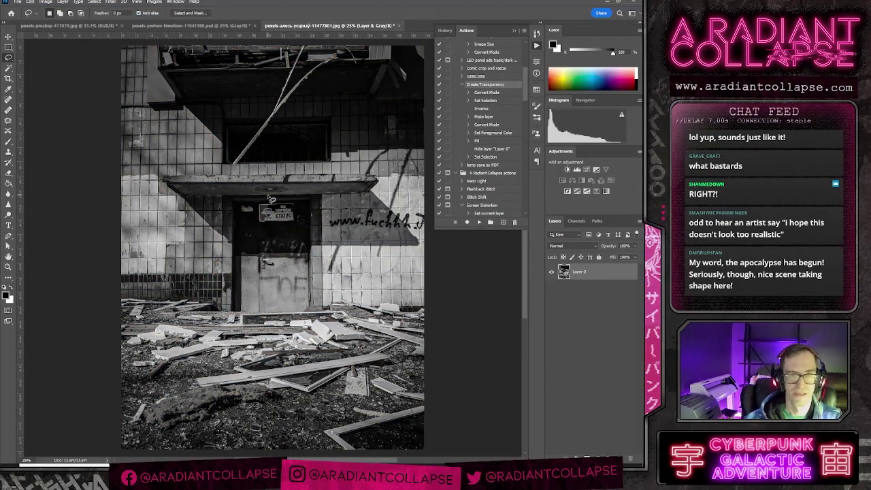
Step: Erase the upper part of the building with a greatly enlarged soft Eraser, down to the middle of the door
key("e")
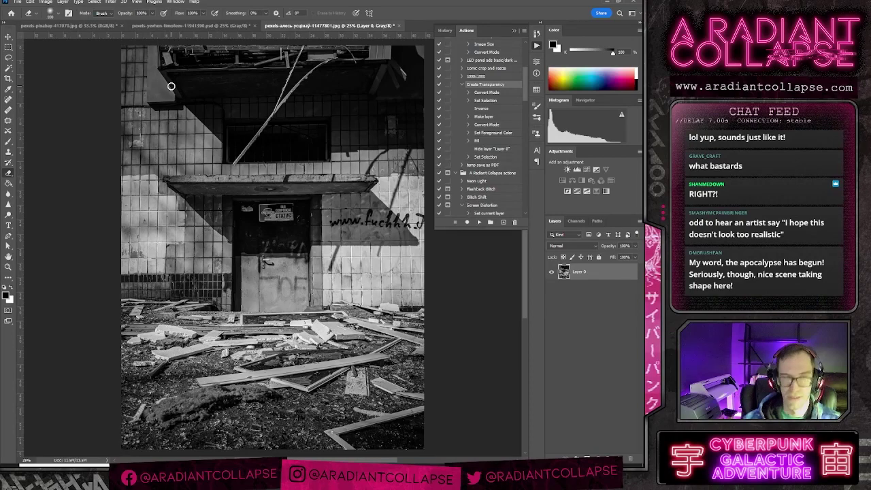
key("bracketright")
key("bracketright")
key("bracketright")
key("bracketright")
key("bracketright")
key("bracketright")
key("bracketright")
key("bracketright")
left_click(117, 66)
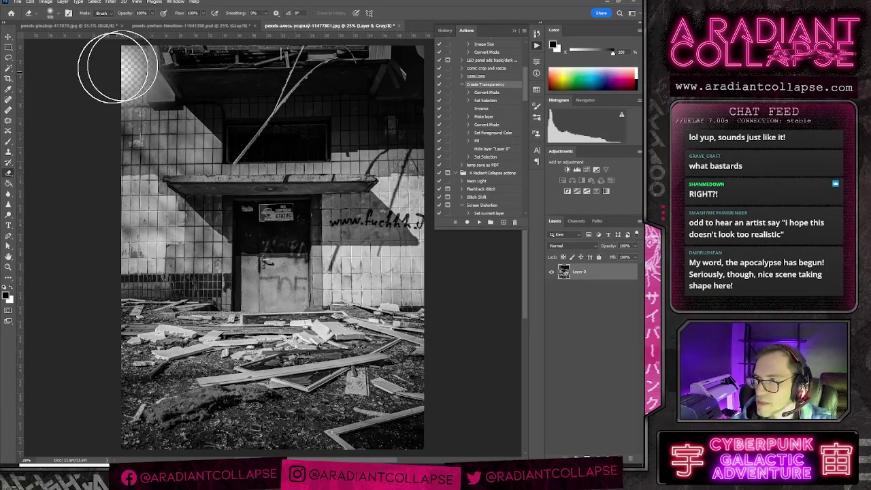
mouse_move(117, 66)
left_mouse_down()
mouse_move(408, 74)
mouse_move(462, 101)
mouse_move(163, 170)
mouse_move(85, 199)
mouse_move(395, 225)
mouse_move(218, 235)
left_mouse_up()
Step: Erase the remaining wall and door with a smaller soft Eraser, leaving only the debris-covered ground
key("p")
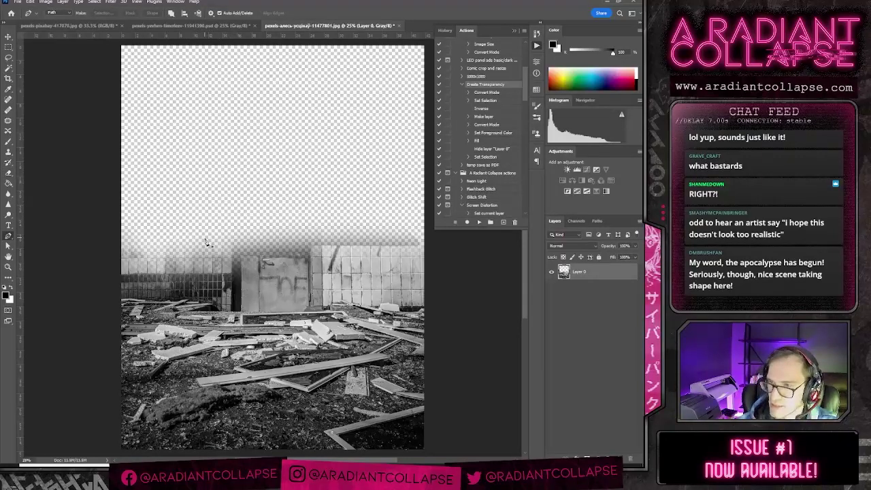
key("e")
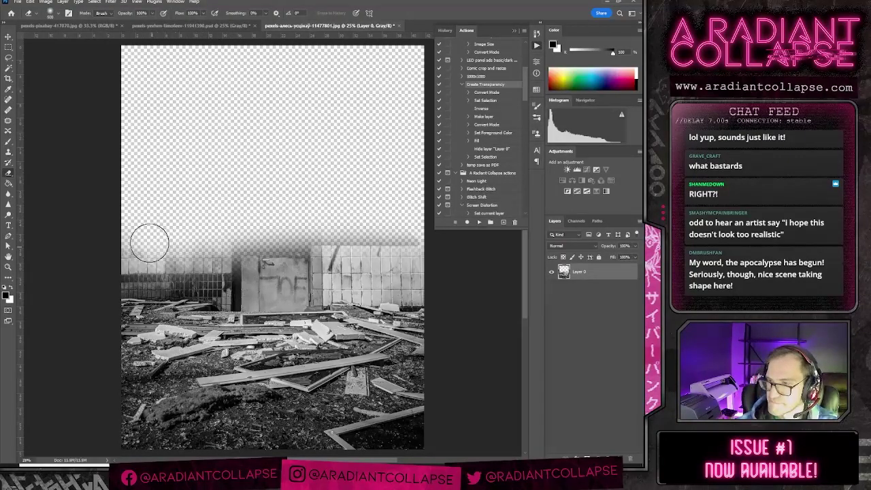
left_click_drag(102, 243, 431, 242)
mouse_move(103, 241)
left_mouse_down()
mouse_move(115, 274)
mouse_move(205, 263)
mouse_move(127, 279)
mouse_move(177, 281)
mouse_move(126, 285)
mouse_move(214, 273)
mouse_move(217, 288)
mouse_move(255, 275)
mouse_move(231, 294)
mouse_move(300, 291)
mouse_move(261, 297)
mouse_move(387, 249)
mouse_move(442, 263)
mouse_move(416, 279)
mouse_move(368, 284)
mouse_move(431, 295)
mouse_move(329, 287)
mouse_move(337, 288)
mouse_move(249, 301)
mouse_move(135, 290)
left_mouse_up()
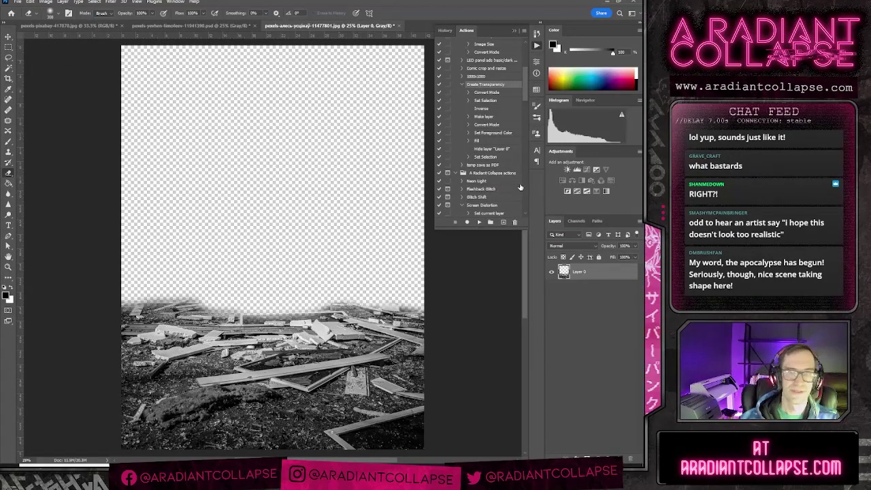
Step: Apply Levels to the debris layer with input values of 8, 0.34 and 43 for harsh black-and-white contrast
key("ctrl+l")
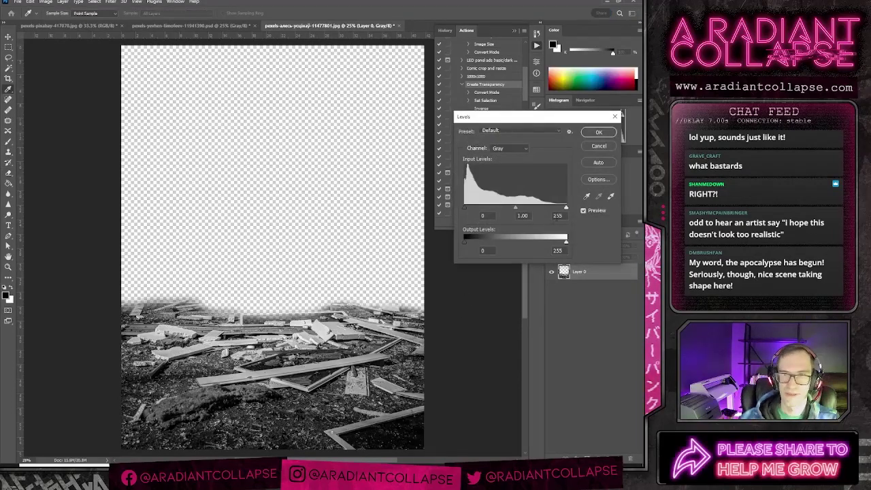
left_click_drag(568, 209, 479, 210)
left_click(481, 208)
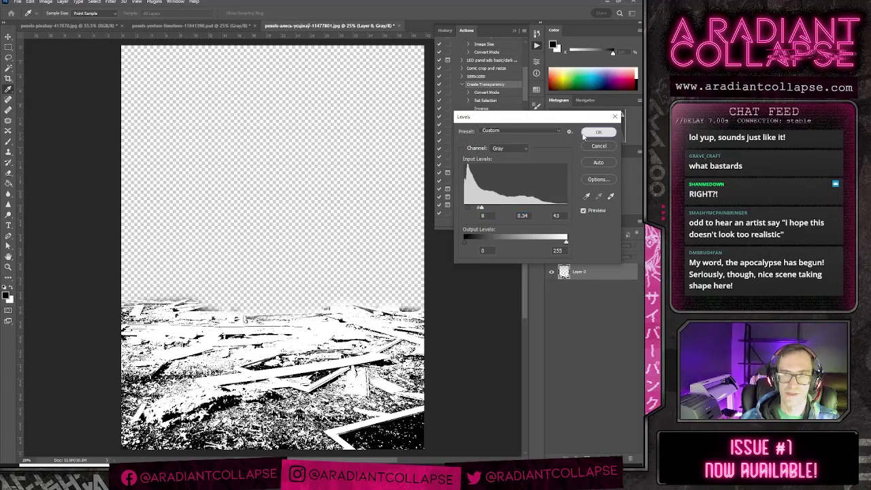
left_click(598, 132)
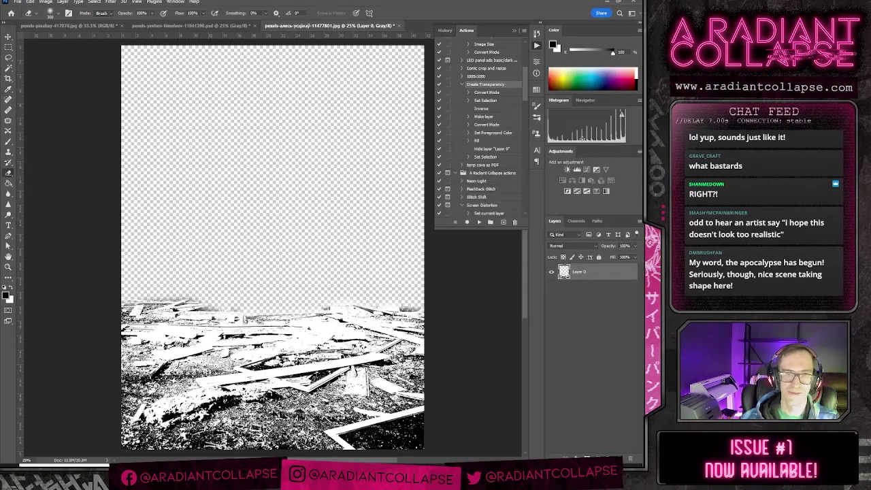
Step: Run the Create Transparency action on the debris layer with its Set Foreground Color step excluded
left_click(470, 133)
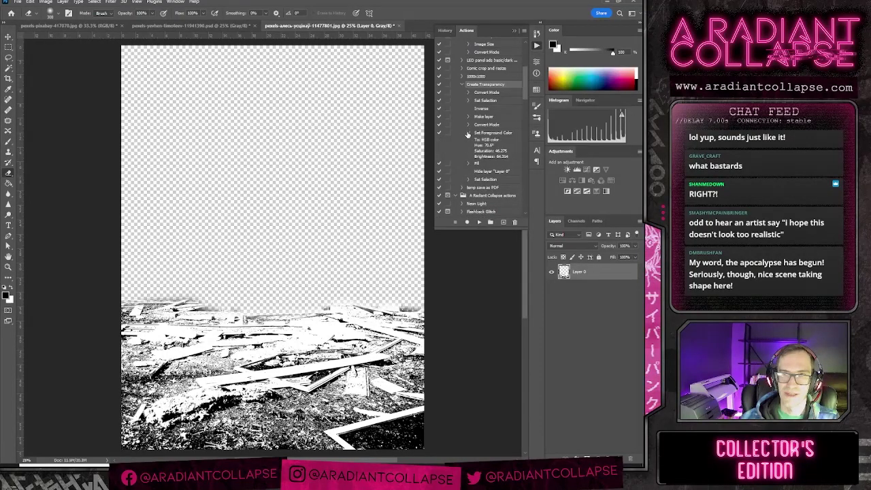
left_click(468, 134)
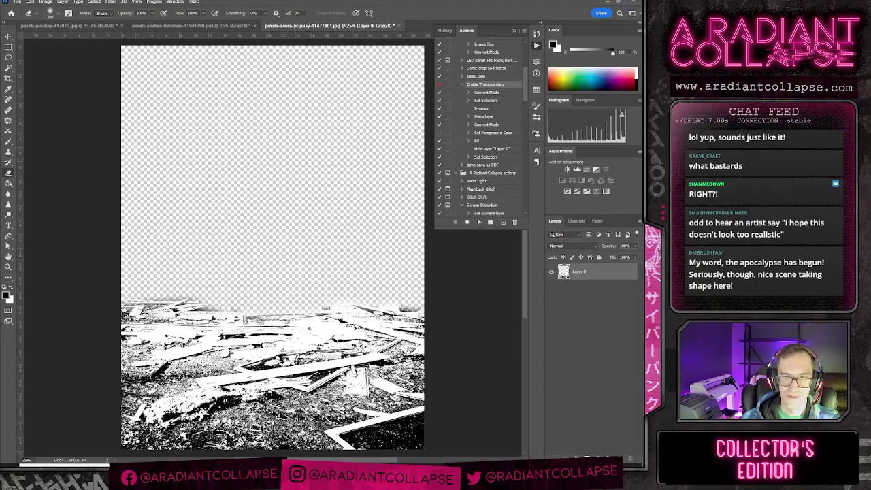
left_click(479, 222)
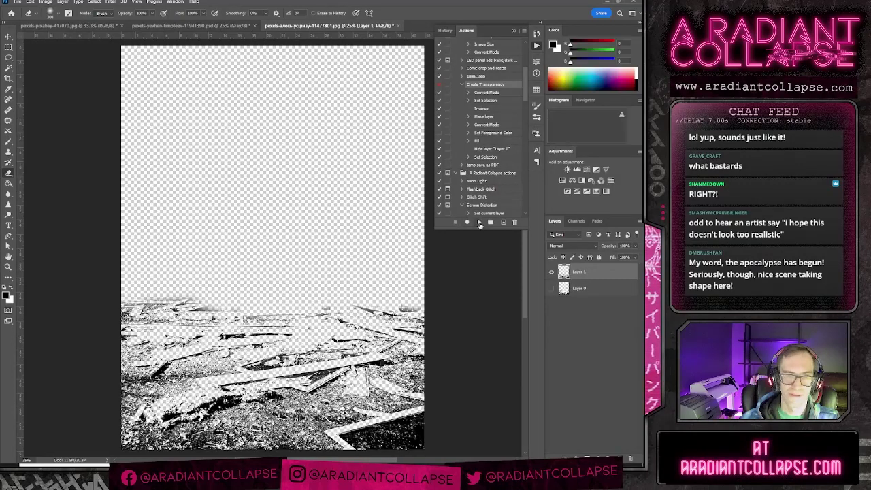
Step: Delete the original Layer 0 and crop away the empty area above the debris
left_click_drag(569, 288, 630, 459)
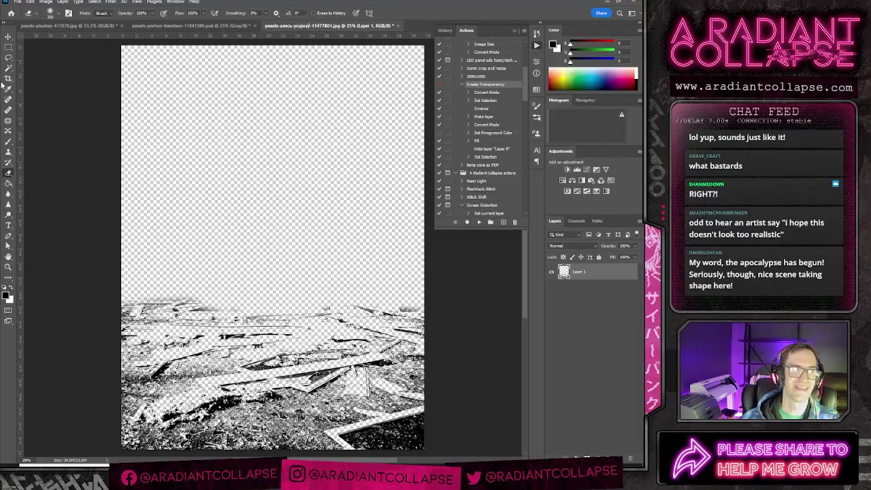
key("c")
left_click_drag(265, 44, 269, 168)
key("Return")
key("h")
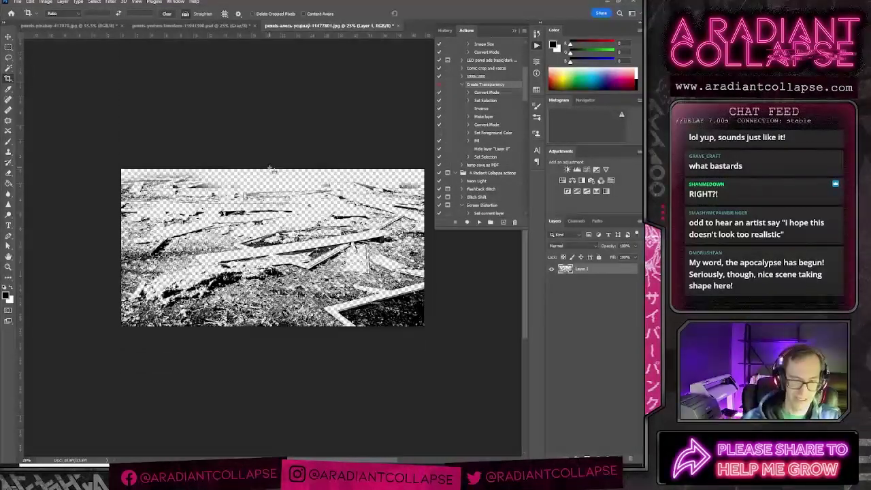
Step: Set the image resolution to 600 pixels per inch with resampling turned off
key("ctrl+alt+i")
left_click(426, 219)
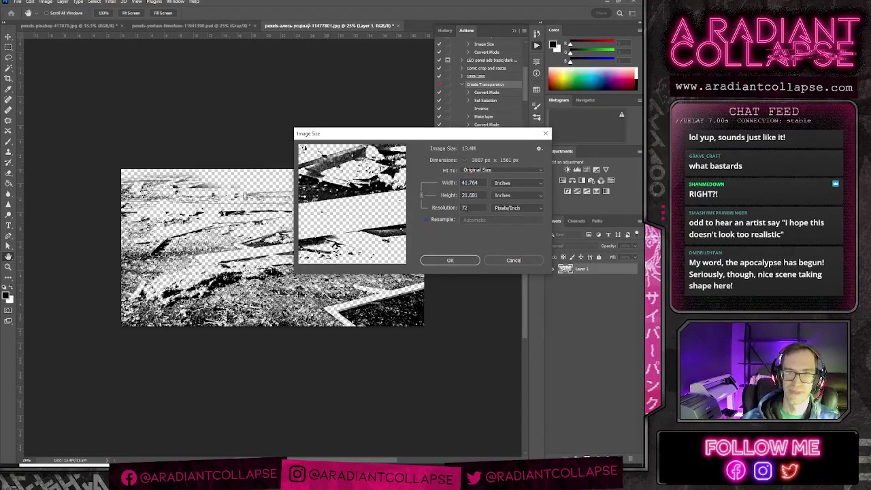
type("600")
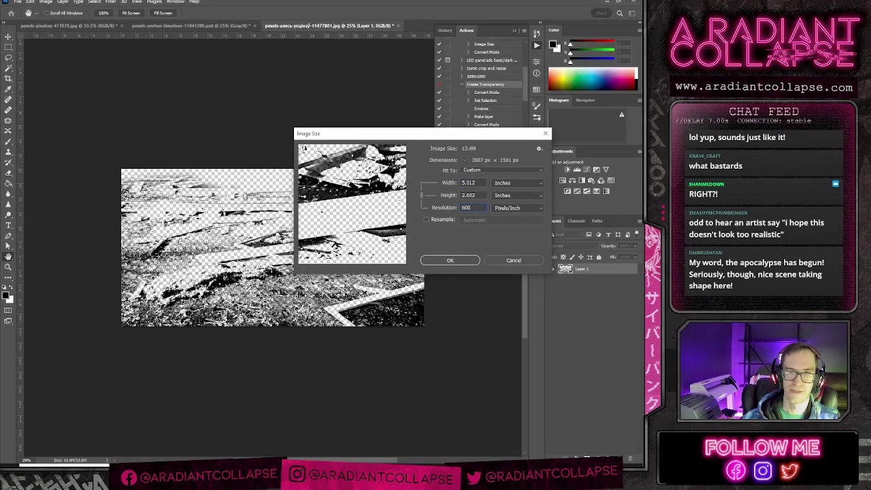
left_click(454, 260)
key("c")
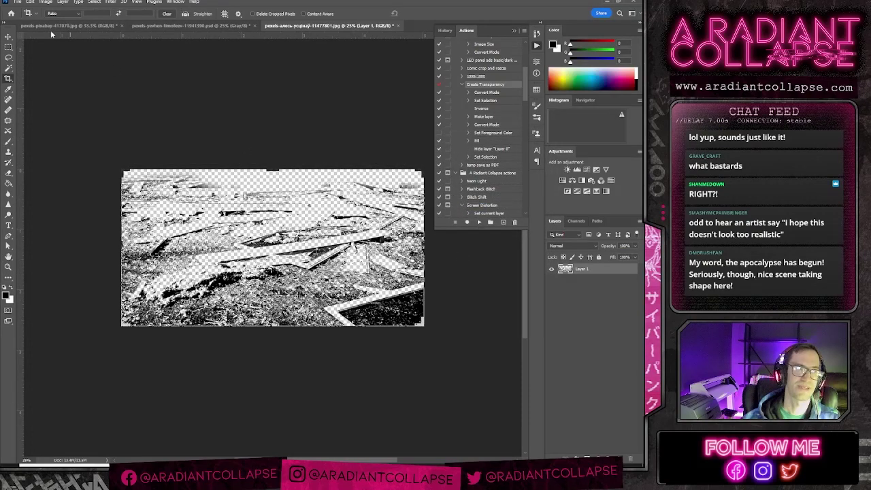
Step: Save a PNG copy named "ground trash" in the Wreckage folder, using the smallest file size option
left_click(17, 2)
left_click(37, 96)
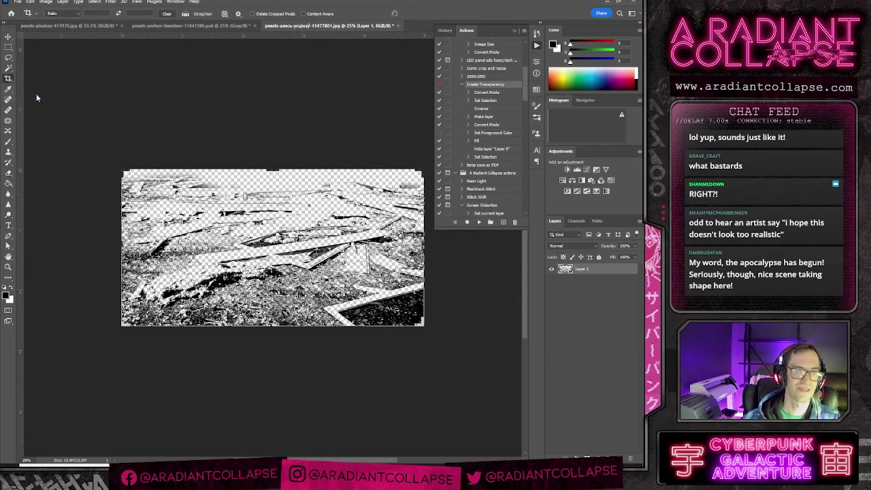
left_click(146, 338)
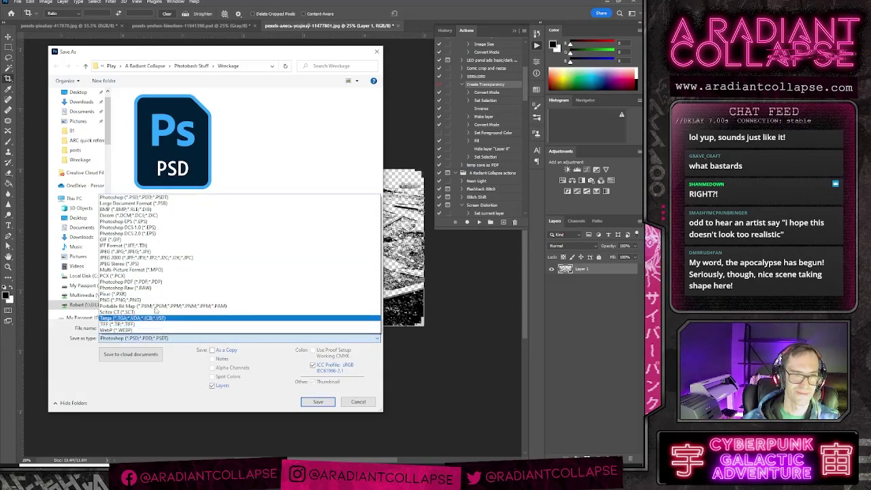
left_click(120, 299)
left_click(189, 328)
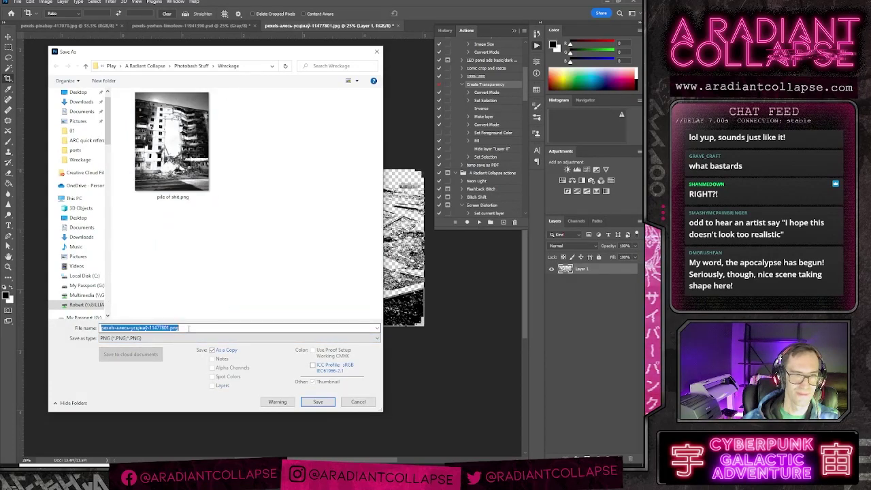
type("ground trash")
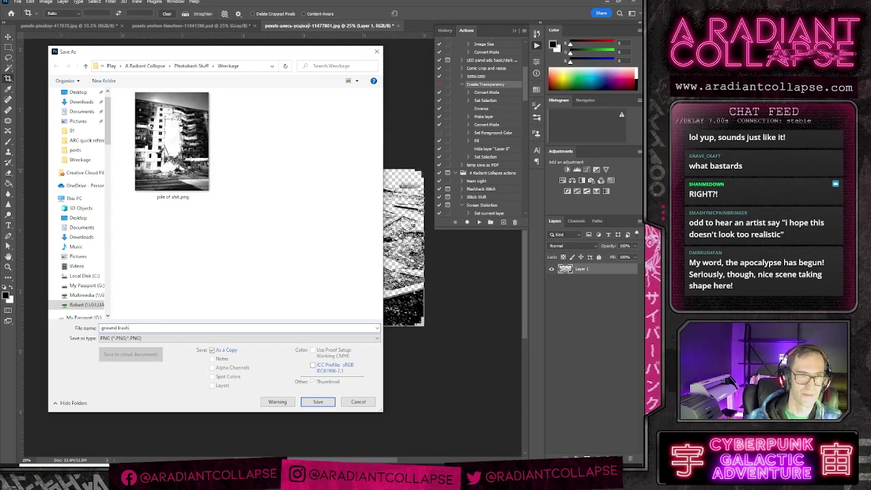
key("Return")
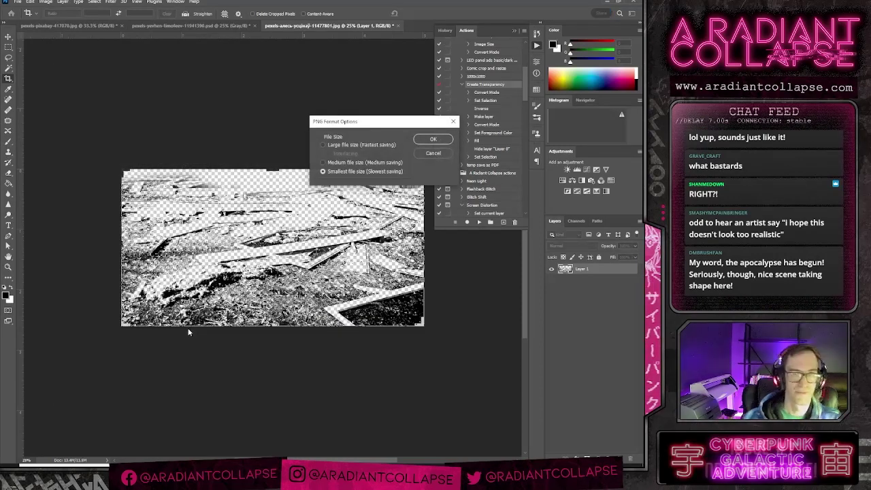
key("Return")
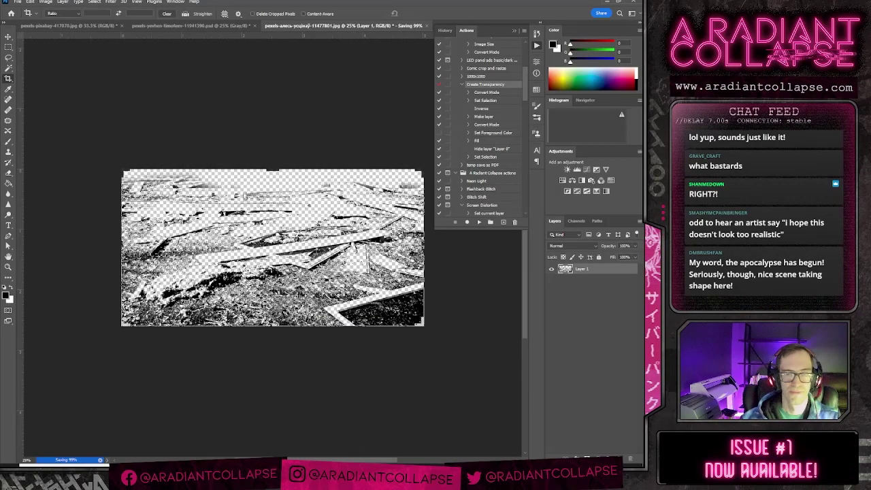
Step: Switch back to the comic page in Clip Studio Paint and centre the bottom panel on the girl and bike
mouse_move(444, 477)
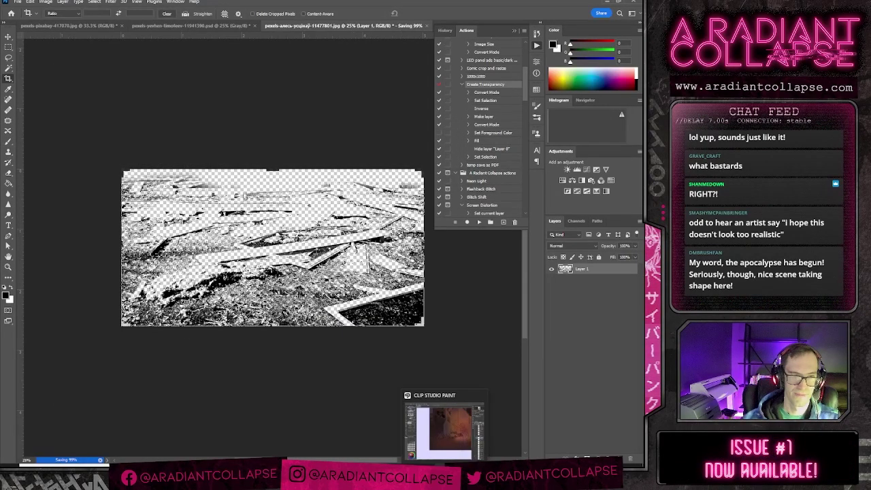
left_click(443, 430)
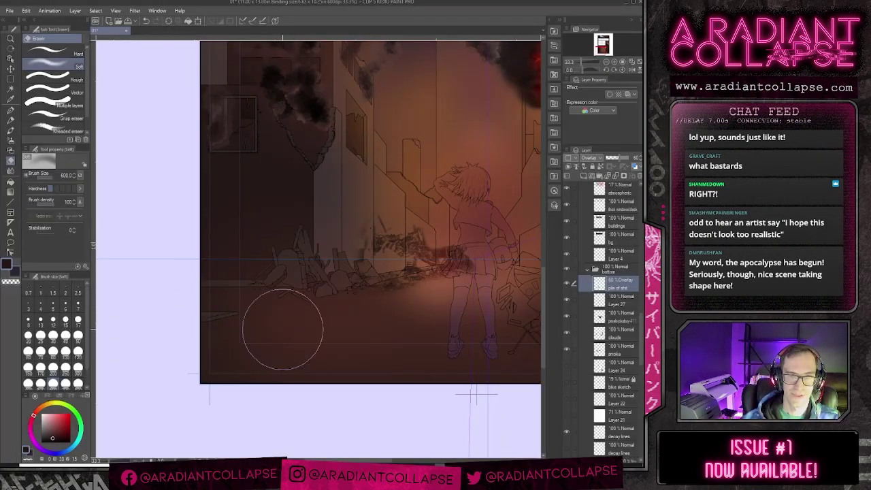
left_click_drag(447, 350, 272, 360)
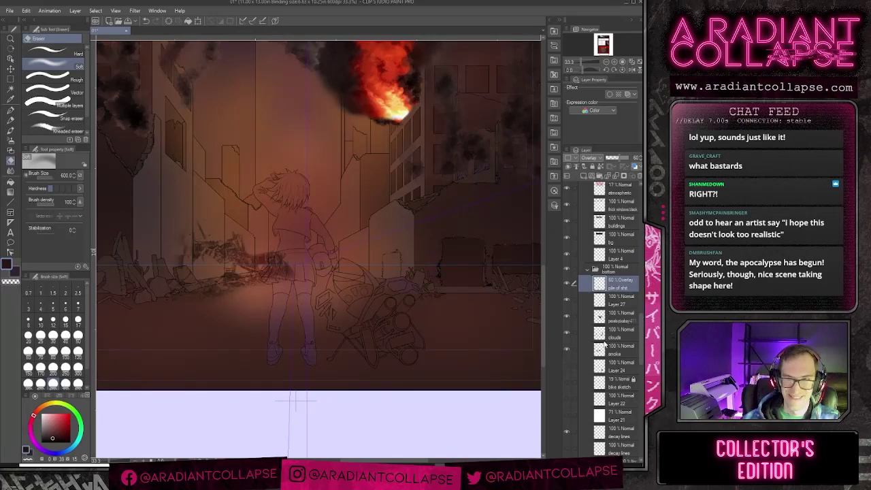
Step: Compare the bottom panel with and without the 60% Overlay debris layer, leaving that layer hidden
left_click(566, 284)
left_click(565, 284)
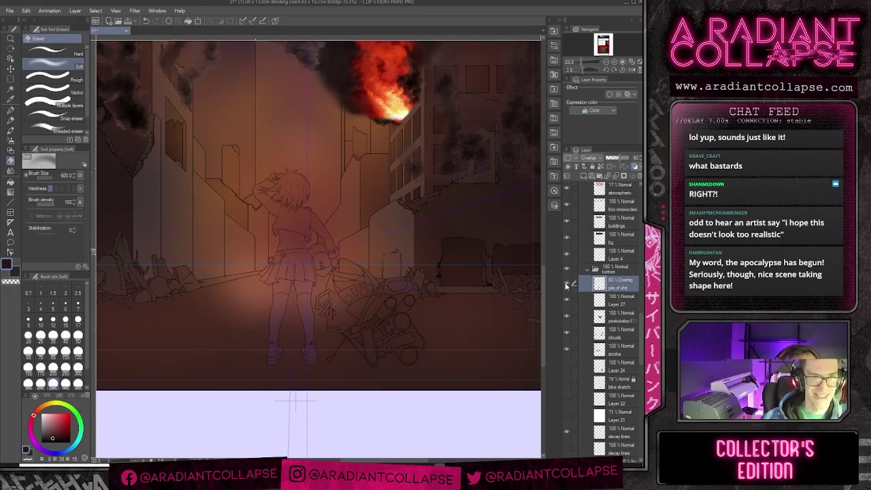
left_click(566, 284)
left_click(565, 284)
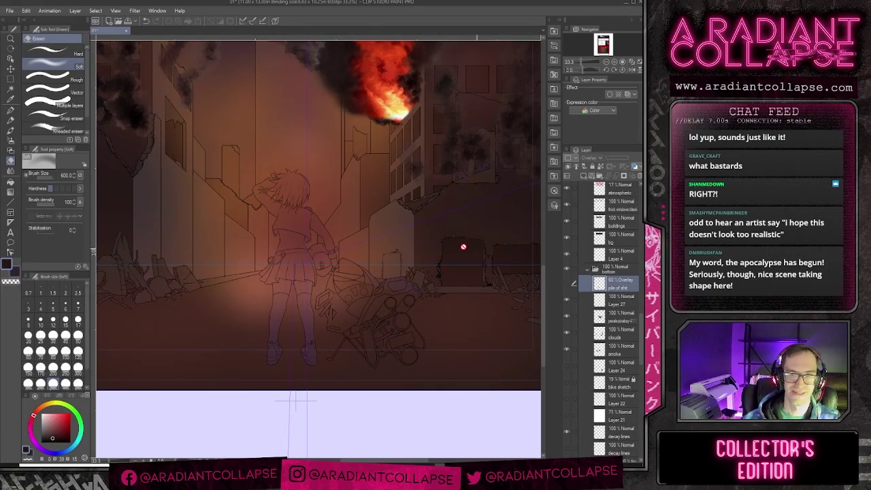
scroll(340, 216, "down", 1)
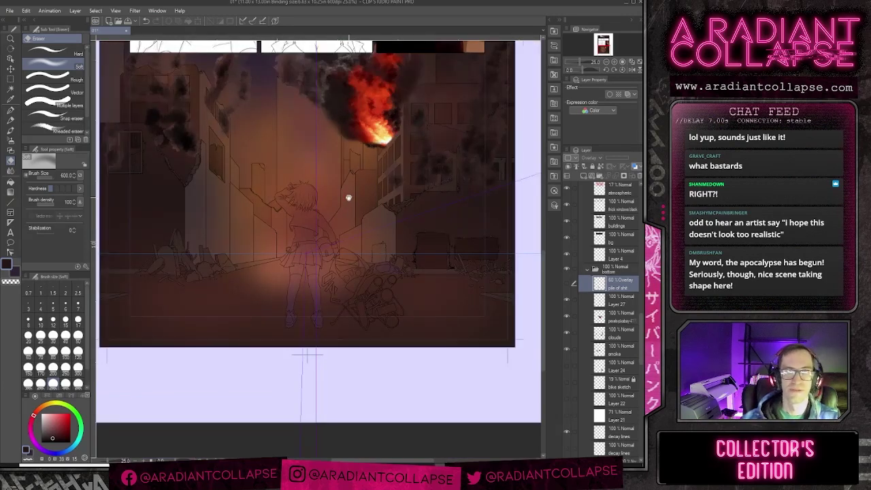
left_click_drag(348, 198, 384, 249)
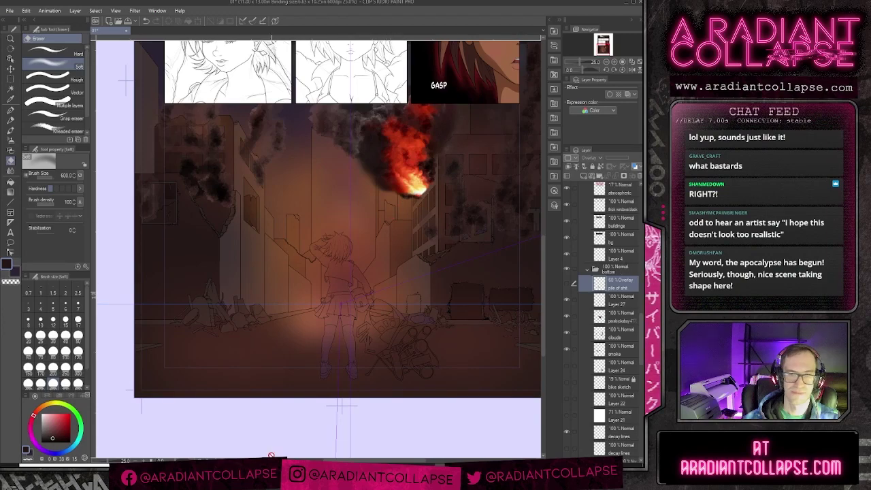
Step: Import building black-alt.png from the Buildings folder inside Photobash Stuff into the comic page
key("alt+Tab")
key("alt+Tab")
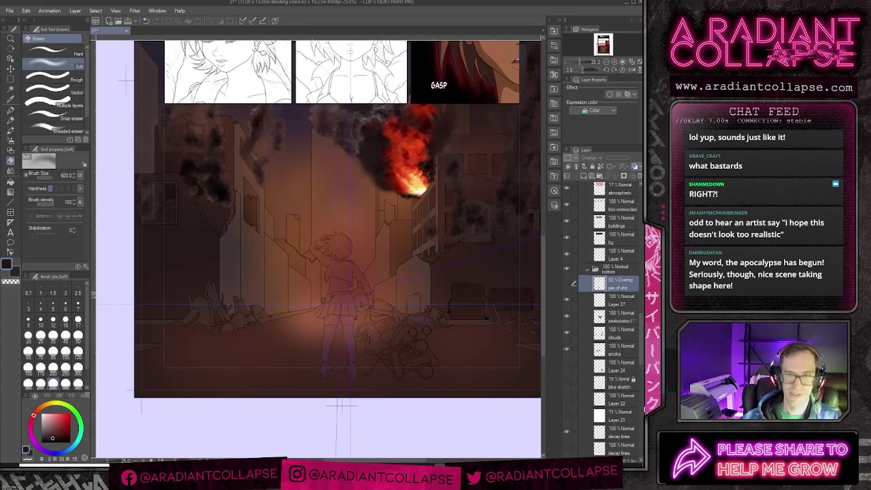
key("ctrl+o")
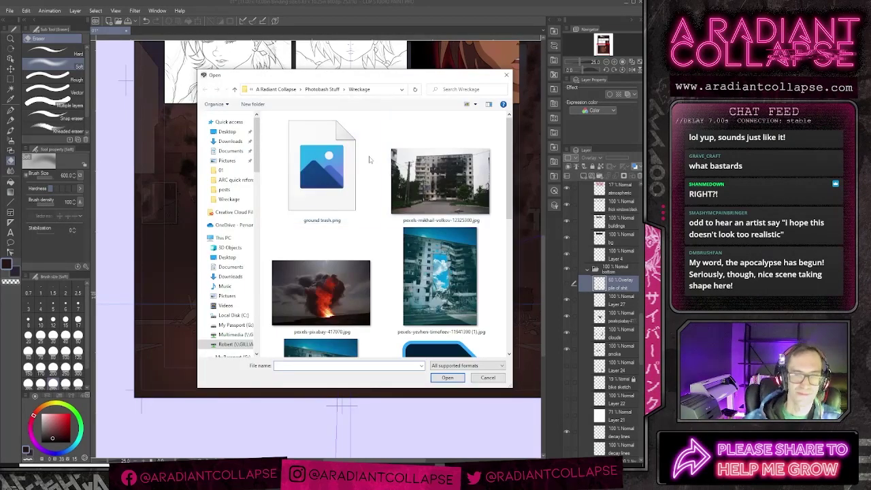
left_click(322, 89)
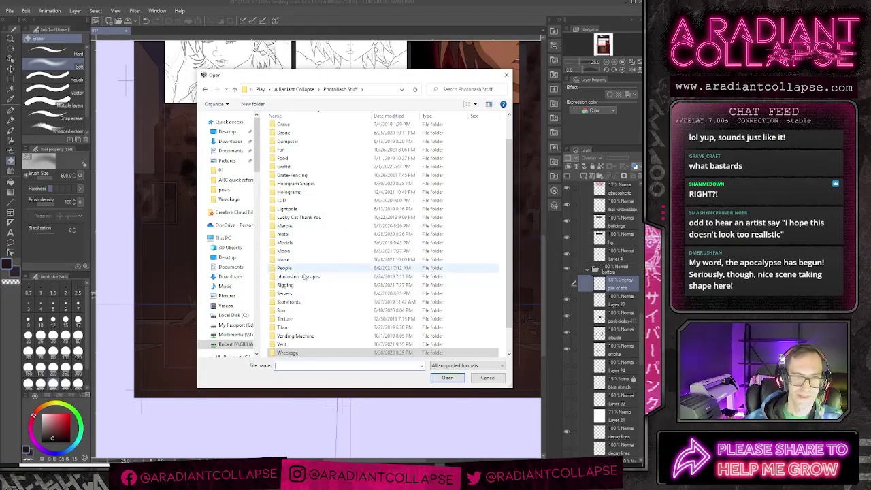
scroll(289, 151, "up", 1)
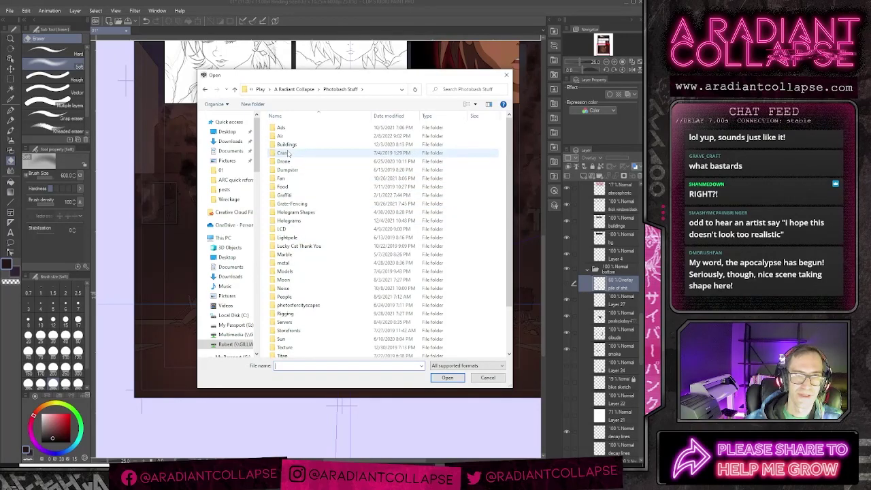
left_click(289, 145)
double_click(288, 147)
scroll(356, 197, "down", 10)
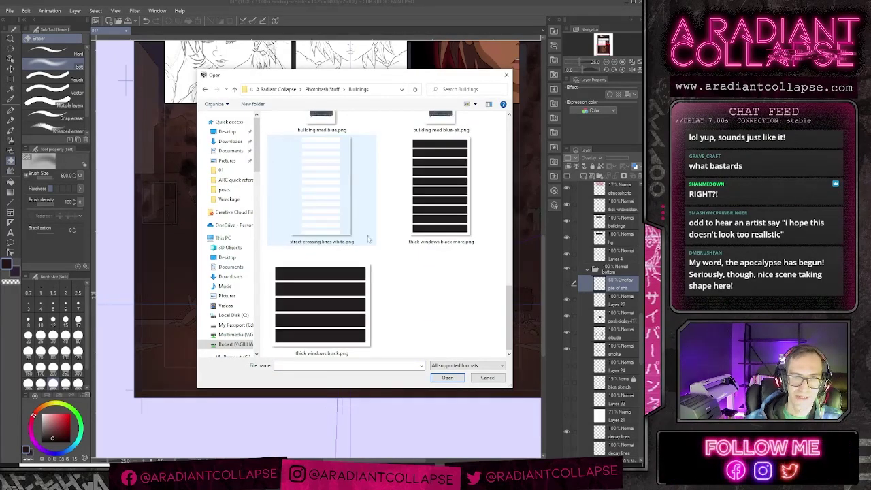
scroll(381, 268, "down", 2)
scroll(436, 258, "up", 2)
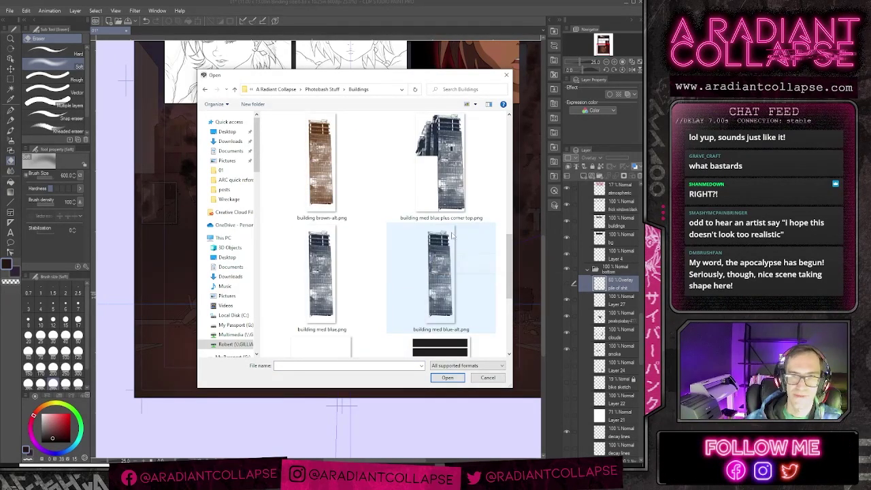
scroll(452, 238, "up", 1)
left_click(444, 182)
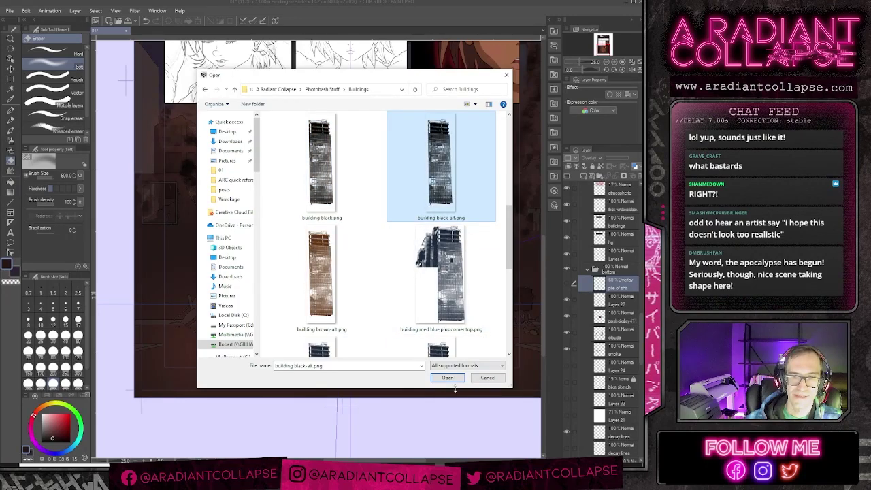
left_click(449, 379)
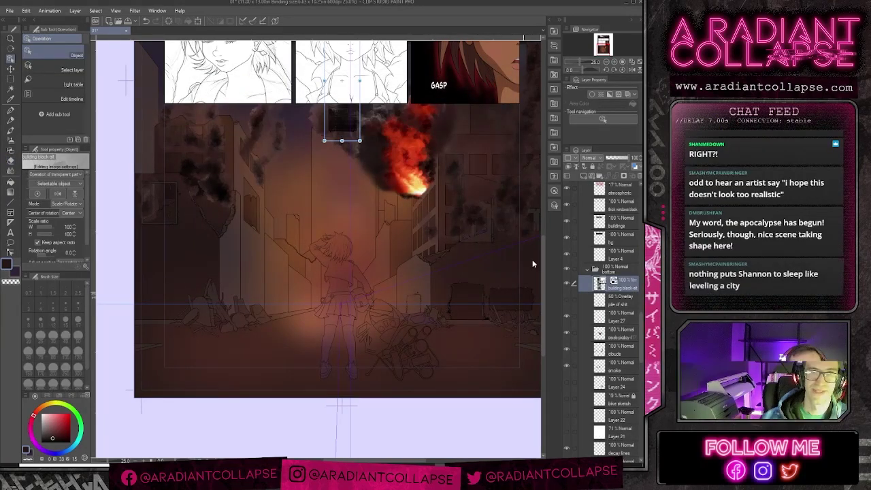
Step: Enlarge the imported black building to about 211%, place it in the middle of the bottom panel, and rasterize its layer
left_click_drag(325, 141, 253, 271)
left_click_drag(312, 202, 336, 216)
right_click(637, 307)
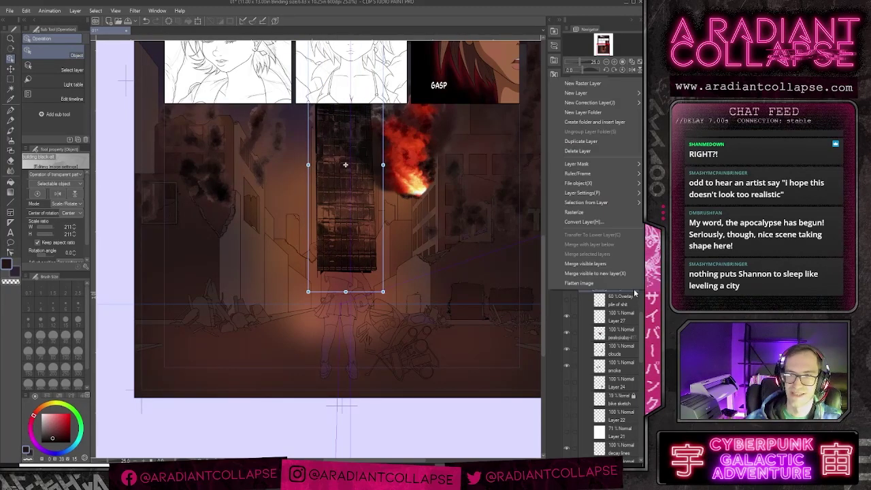
left_click(576, 212)
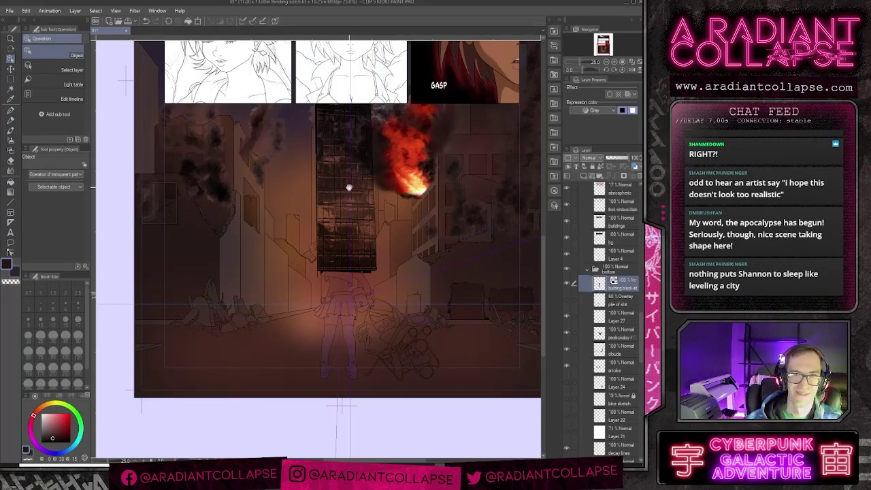
scroll(348, 204, "up", 2)
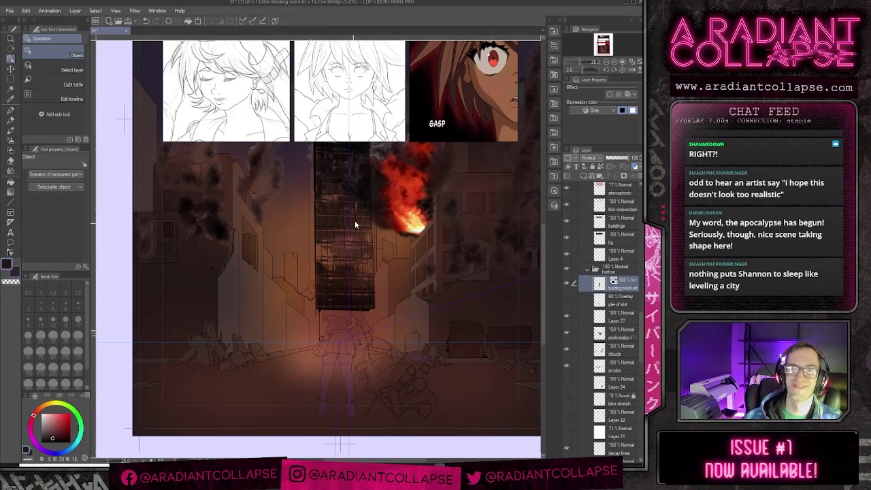
right_click(599, 290)
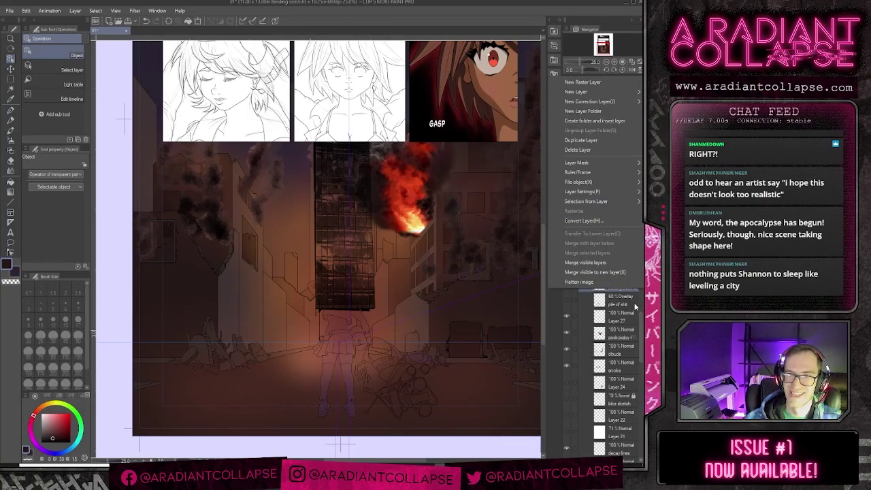
left_click(635, 308)
Step: Set the building layer's blending mode to Overlay and its opacity to 54%
left_click(589, 158)
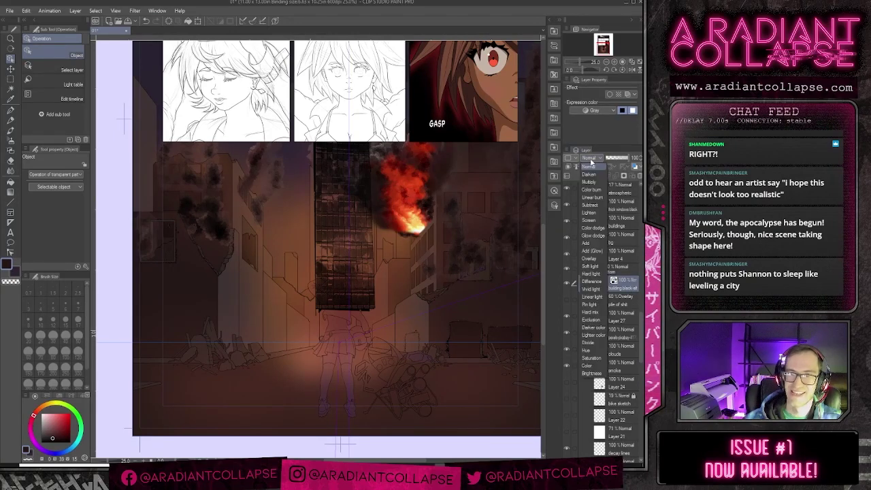
left_click(592, 259)
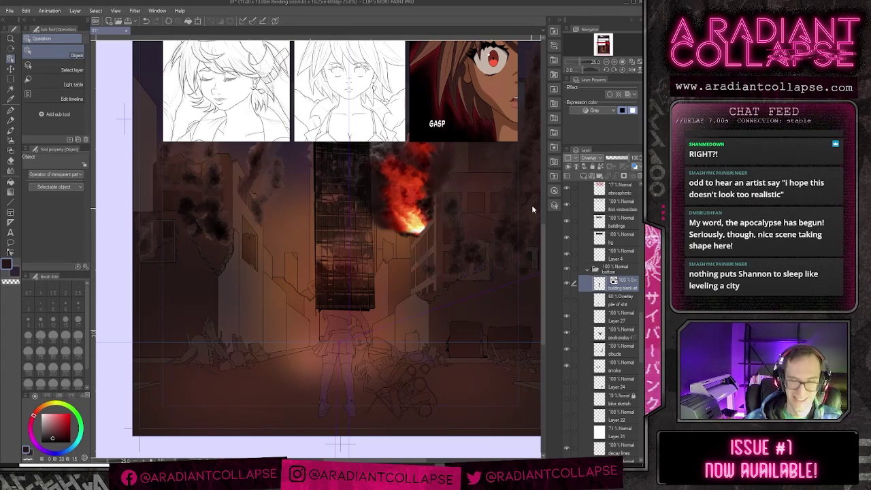
left_click(621, 159)
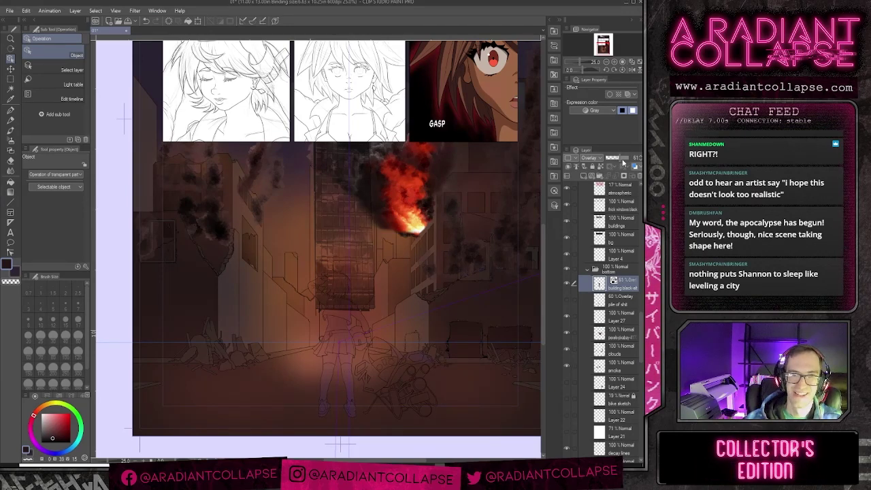
left_click_drag(623, 164, 621, 159)
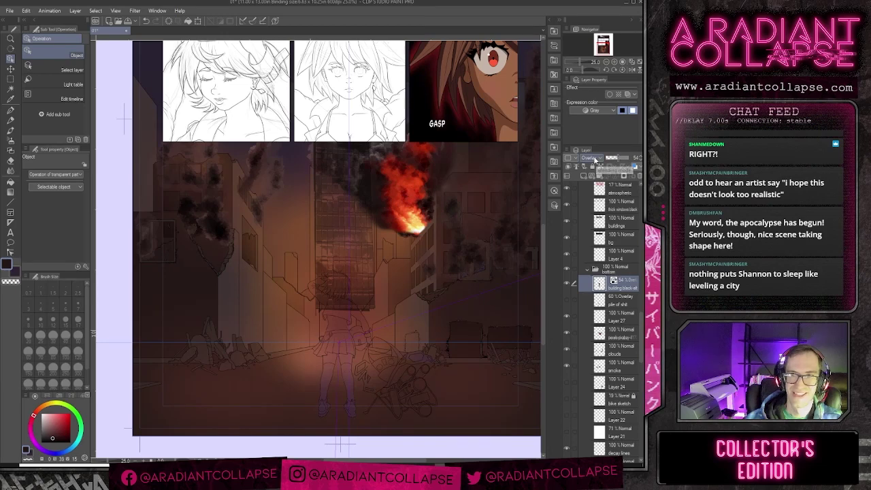
left_click(590, 158)
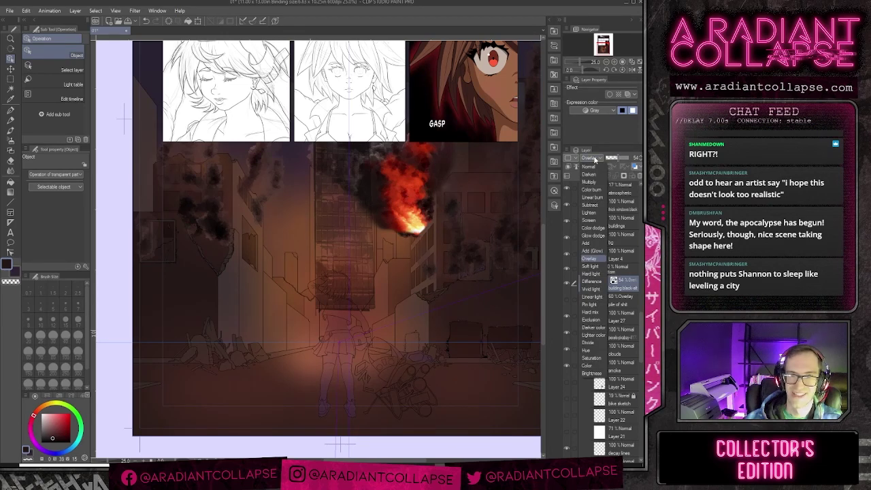
left_click(632, 162)
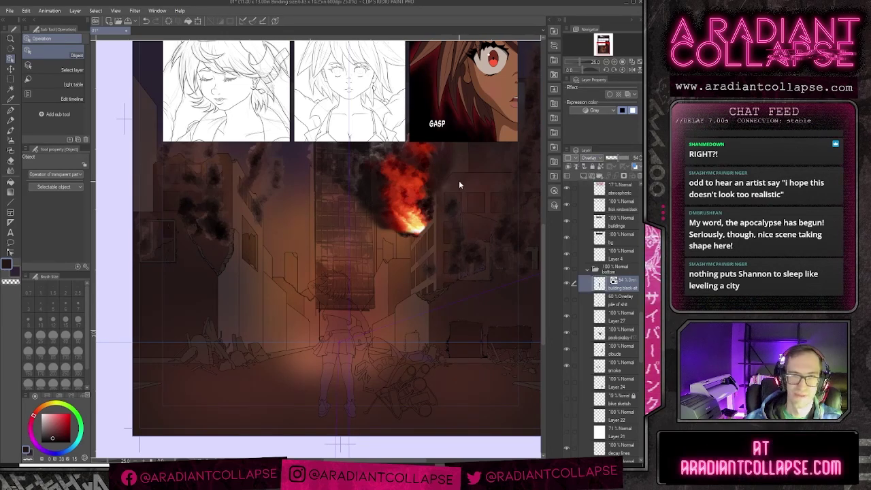
Step: Move the building texture down and free-transform it wider and taller to cover the central tower behind the girl
key("ctrl+t")
scroll(334, 236, "up", 1)
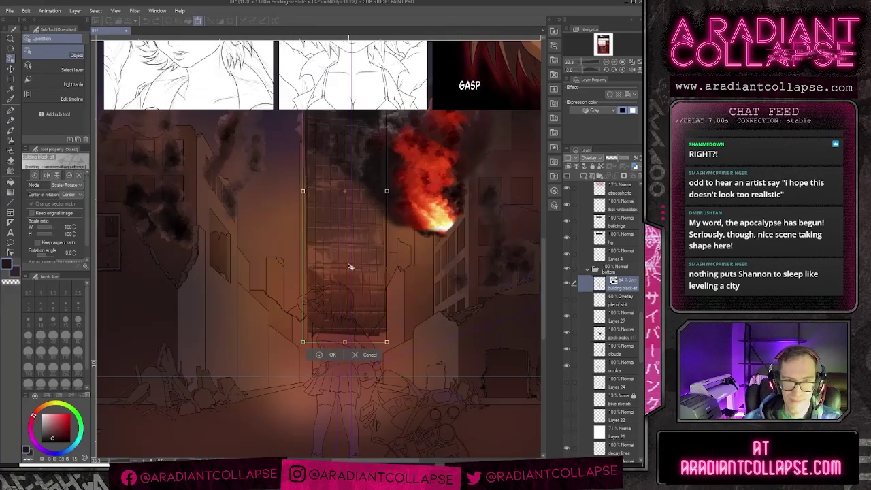
left_click_drag(368, 262, 360, 293)
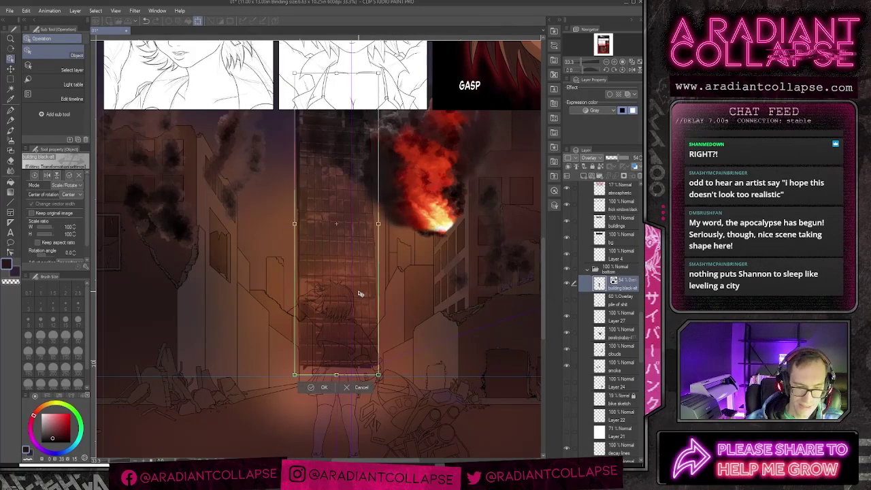
key("ctrl")
left_click_drag(379, 73, 382, 60)
left_click_drag(380, 220, 391, 219)
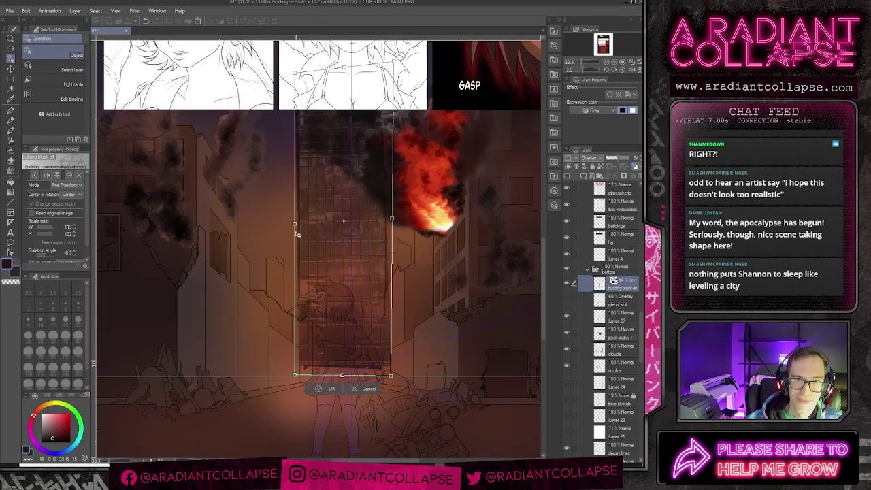
left_click_drag(295, 226, 295, 224)
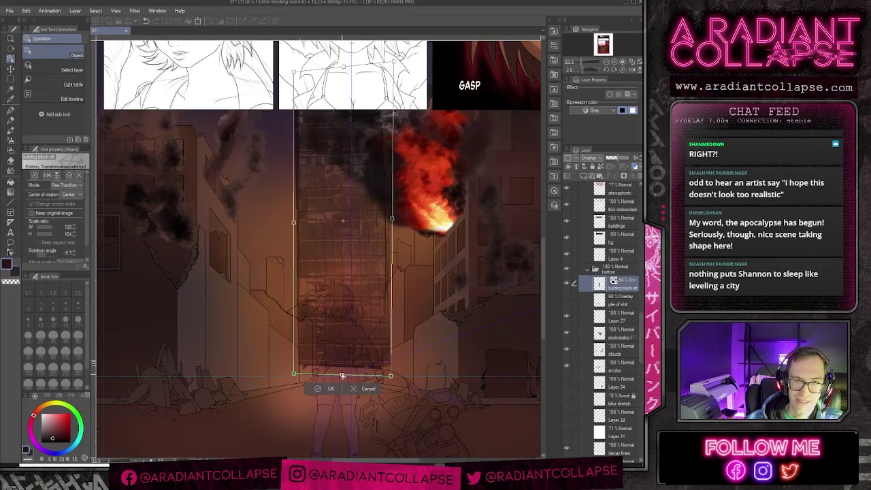
left_click_drag(342, 375, 343, 389)
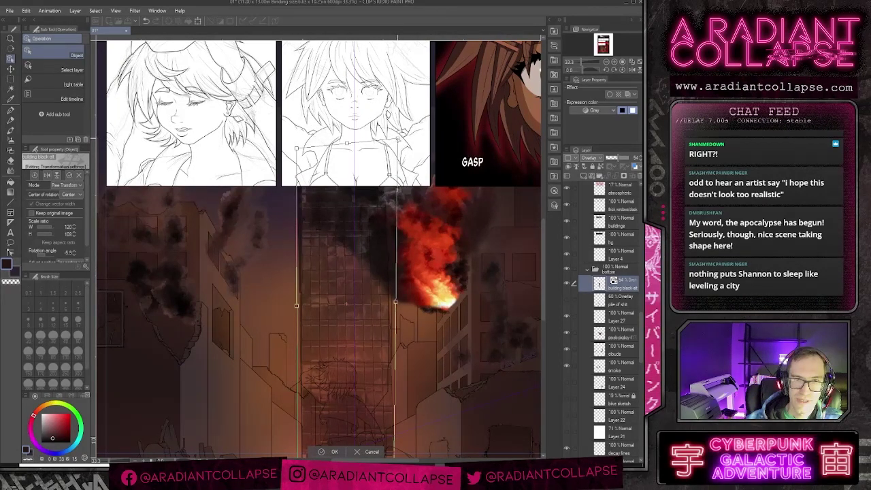
left_click_drag(398, 139, 398, 141)
left_click_drag(406, 278, 420, 175)
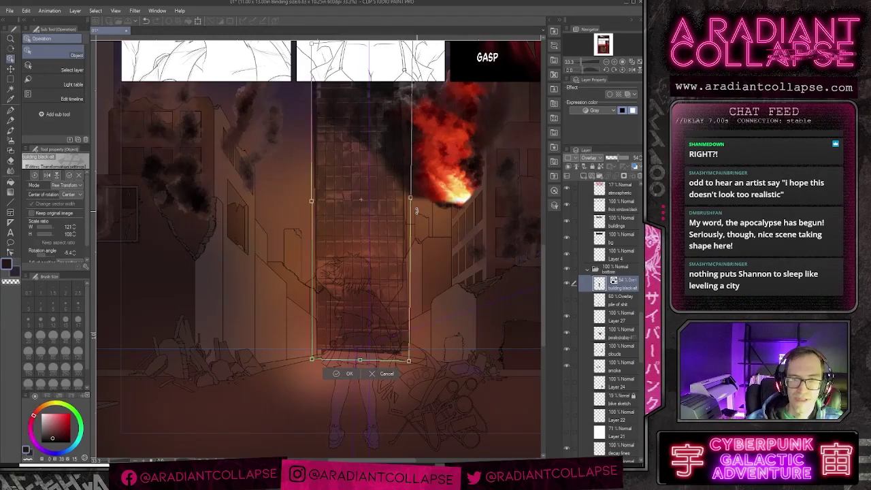
key("Return")
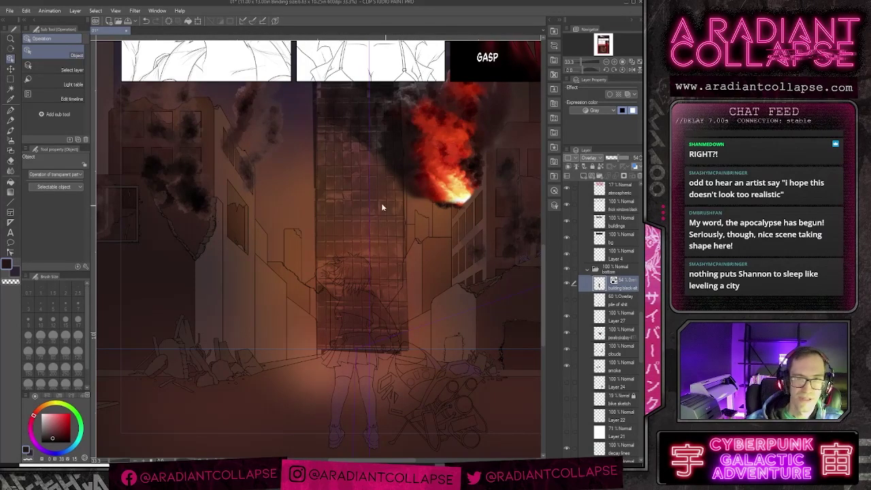
Step: Try an Auto select selection around the central tower on the city lines layer, and clear the selection
left_click(10, 89)
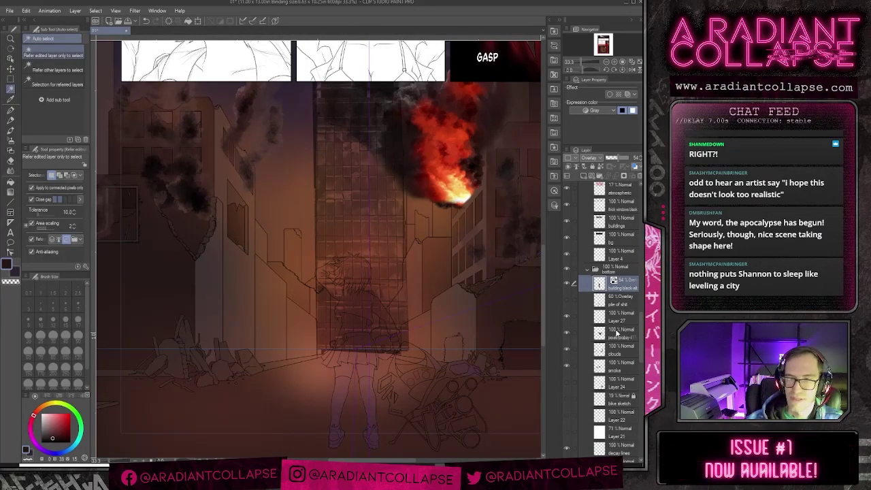
scroll(611, 342, "down", 2)
scroll(611, 342, "down", 3)
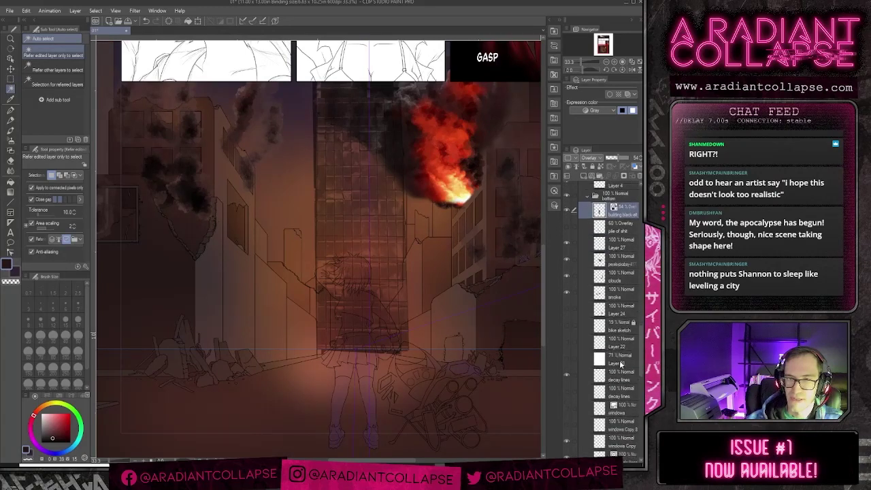
scroll(621, 365, "down", 5)
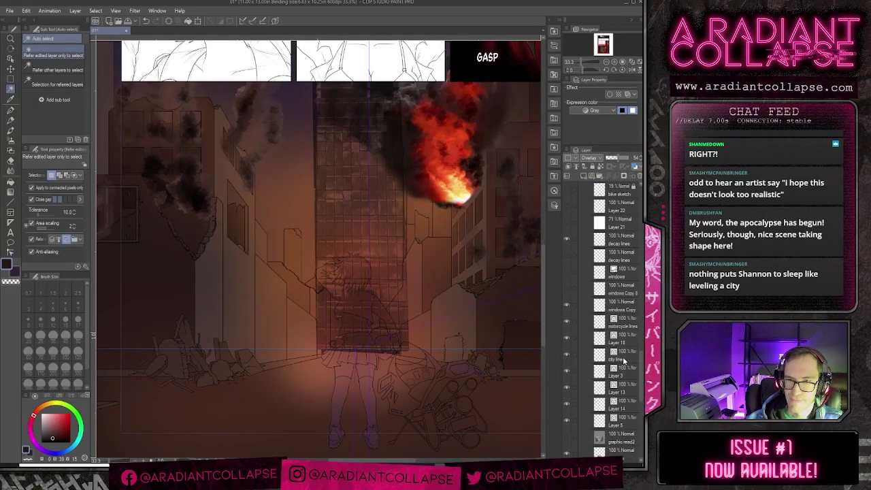
left_click(616, 354)
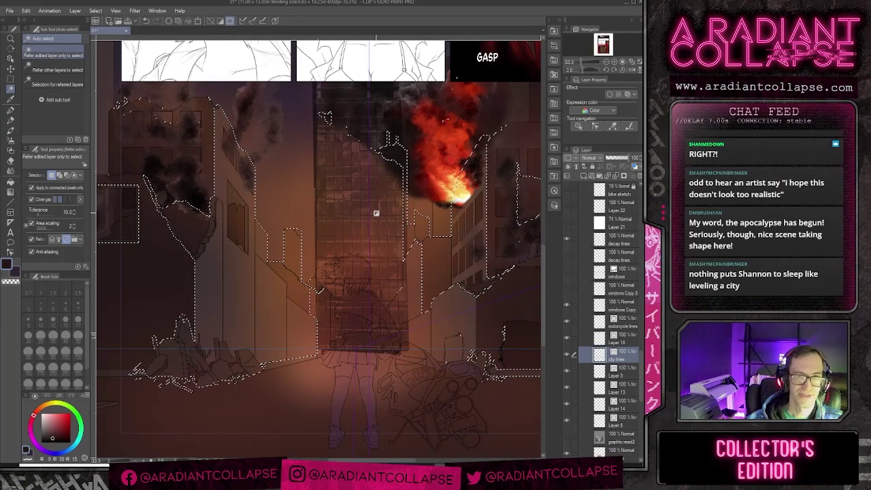
key("ctrl+d")
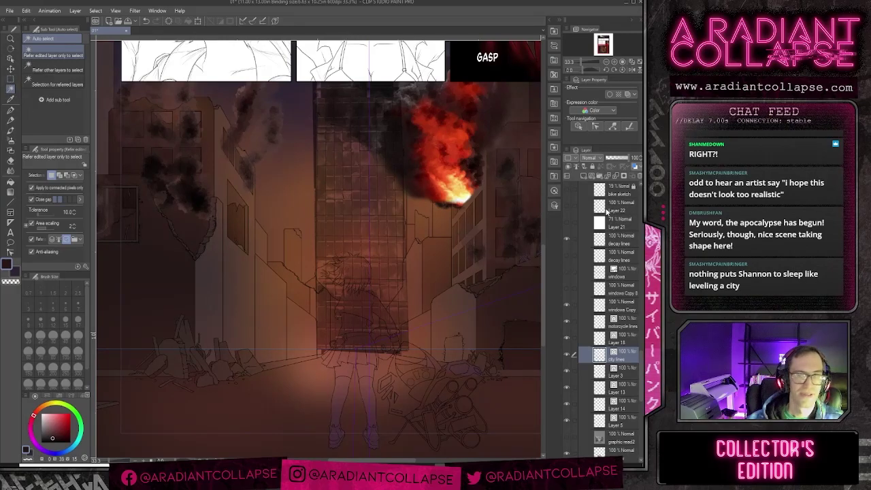
scroll(612, 336, "up", 5)
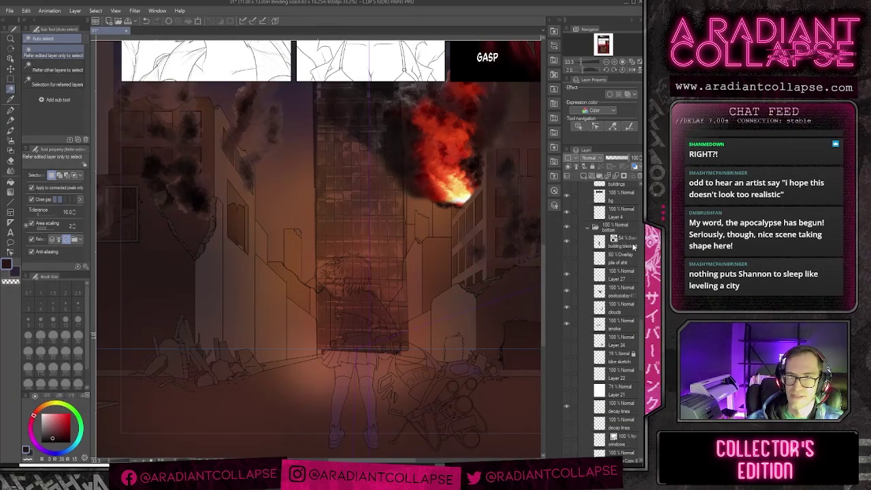
Step: Lower the building texture's opacity to 28% and delete everything outside a polyline selection traced around the central tower and the girl
left_click(632, 246)
left_click_drag(613, 160, 612, 156)
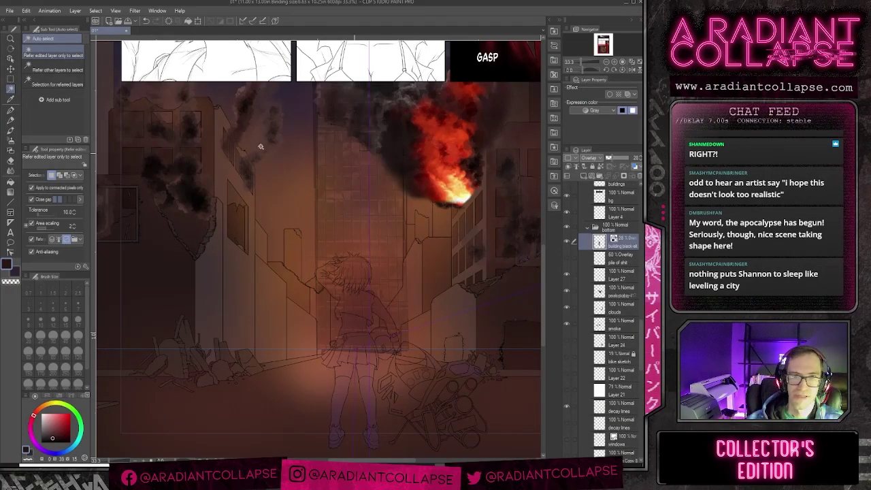
left_click(11, 79)
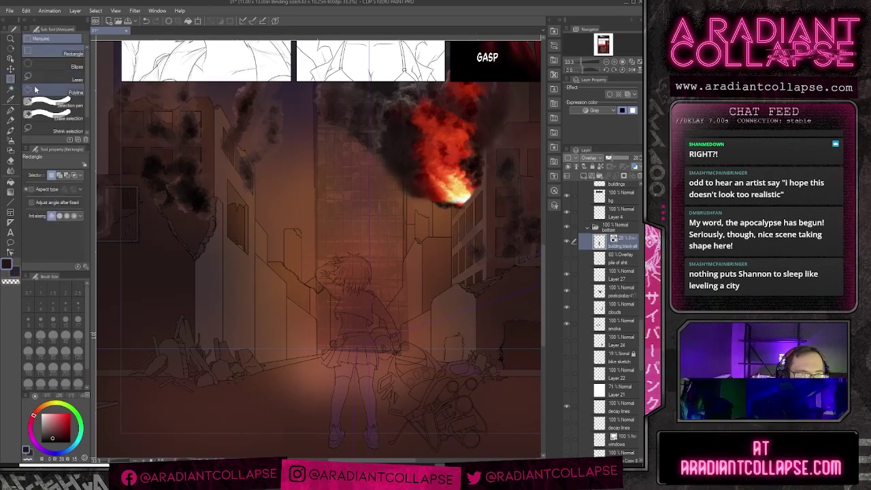
left_click(36, 92)
scroll(344, 38, "up", 1)
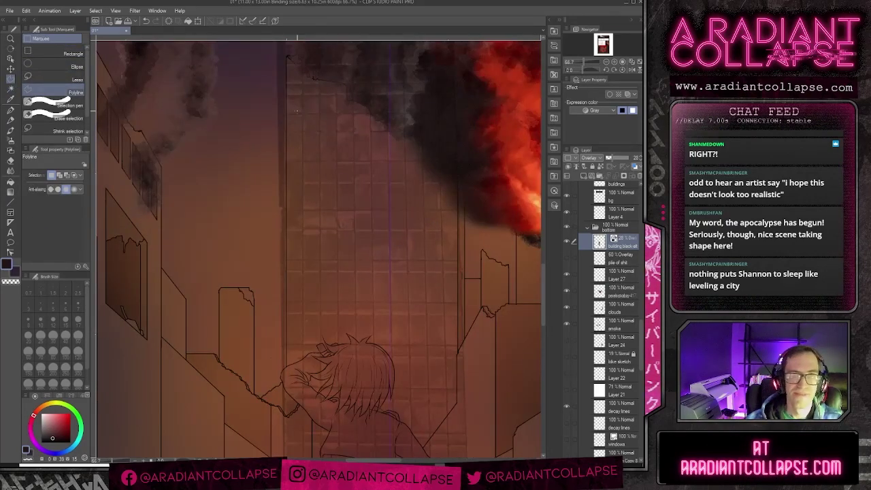
left_click_drag(296, 110, 305, 151)
left_click(296, 100)
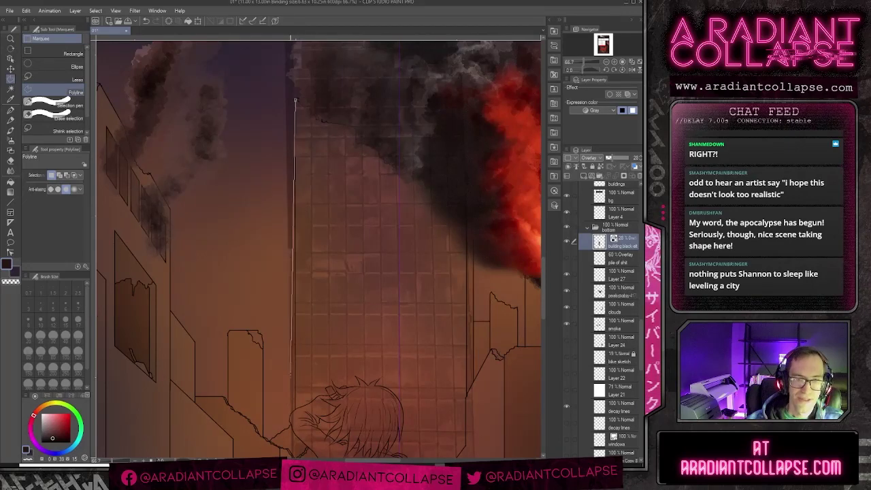
left_click_drag(295, 420, 297, 238)
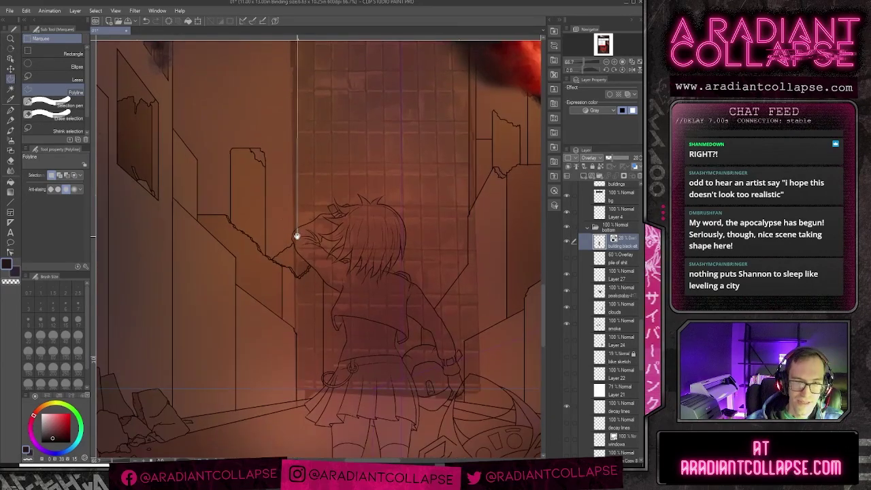
left_click(297, 234)
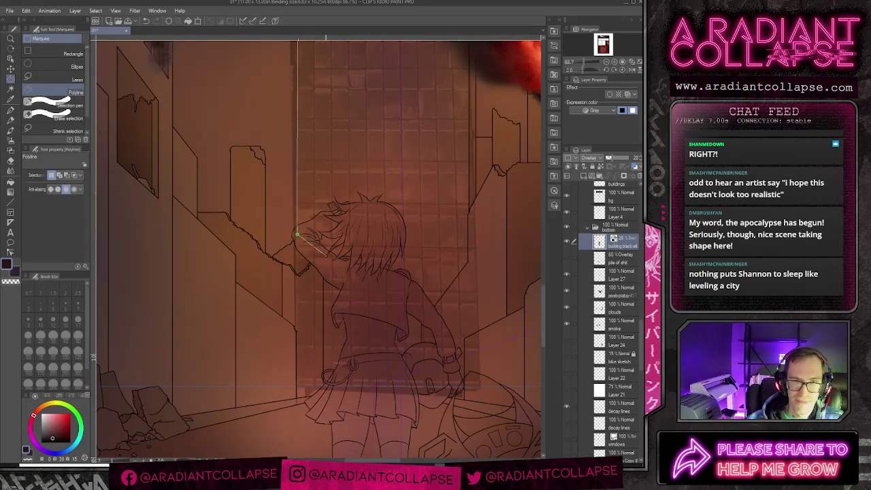
left_click(322, 257)
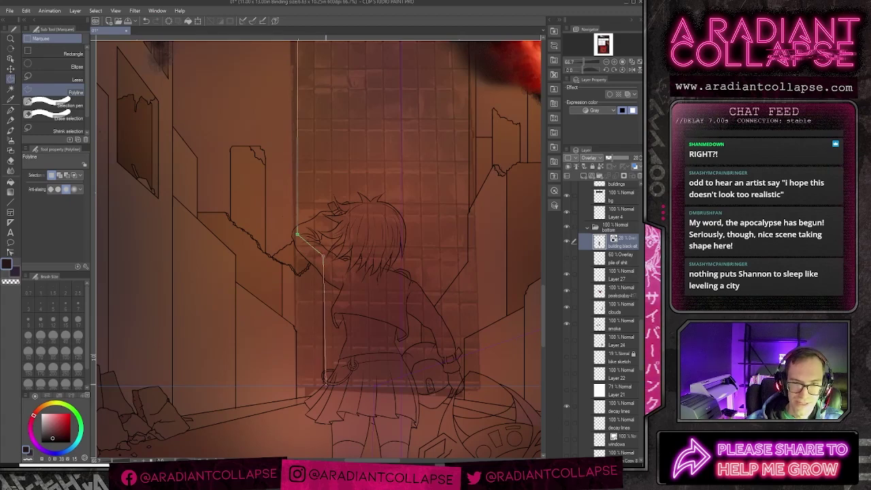
left_click(322, 388)
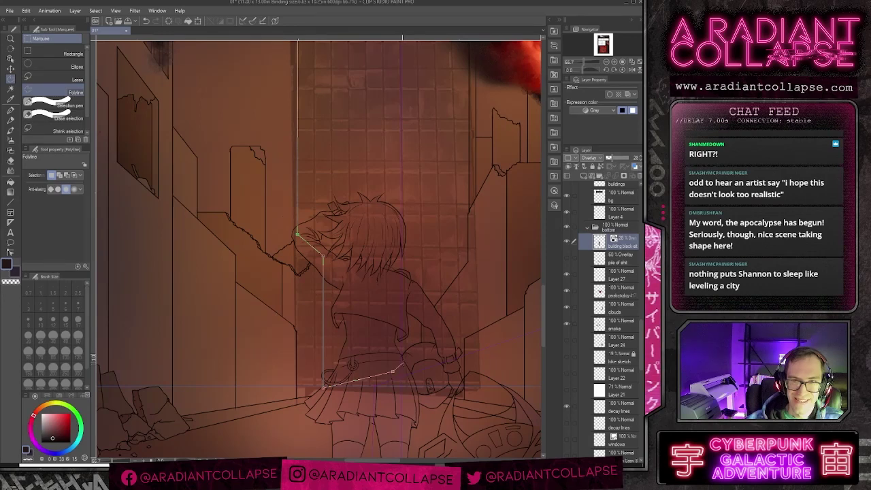
left_click(422, 347)
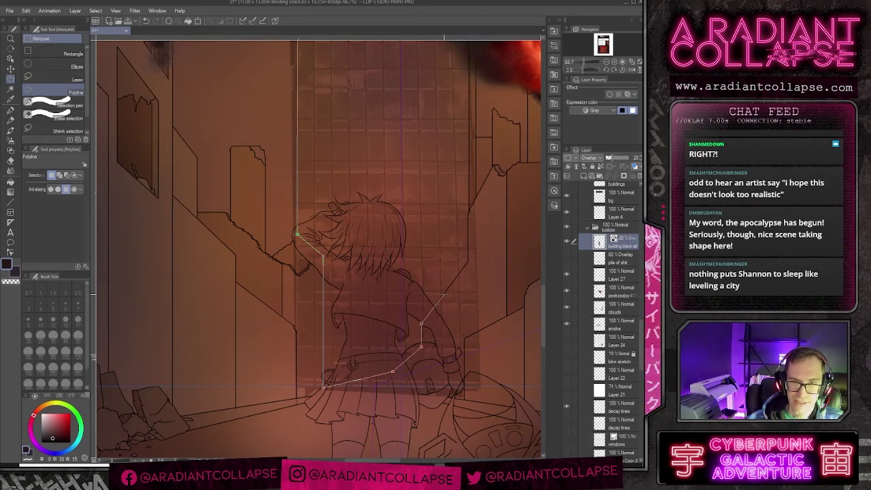
left_click(468, 260)
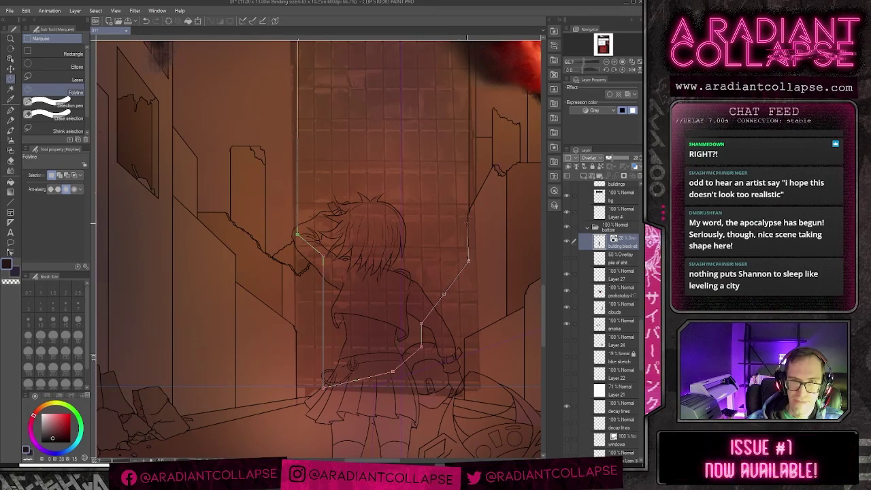
scroll(467, 213, "up", 5)
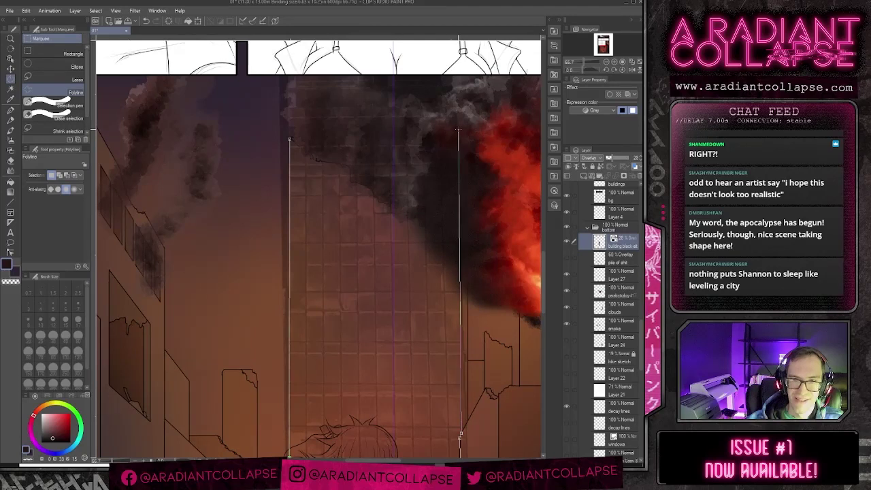
left_click(458, 130)
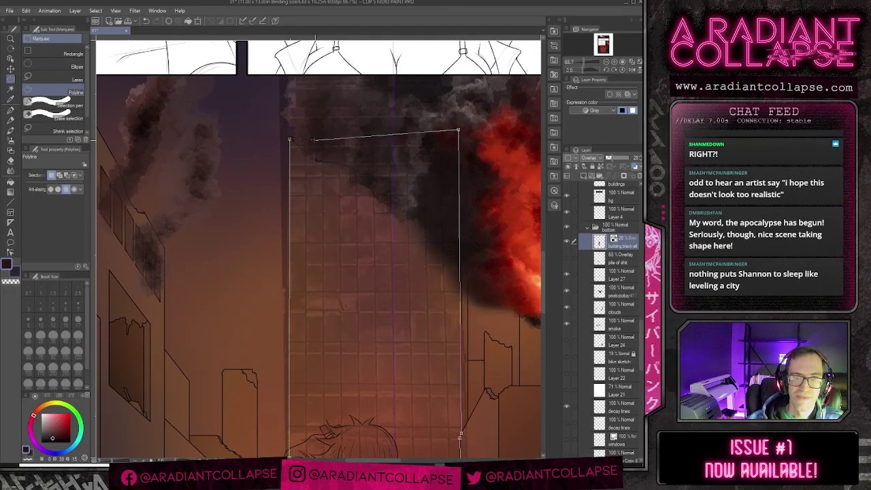
left_click(290, 139)
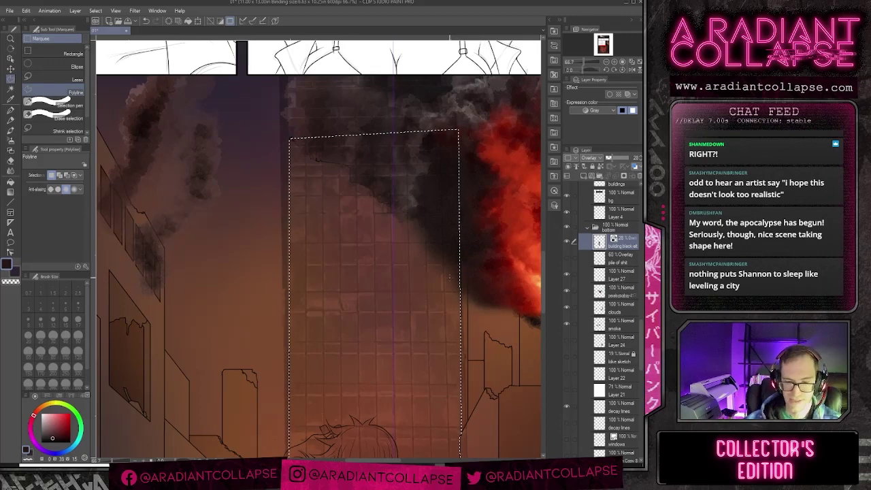
key("shift+Delete")
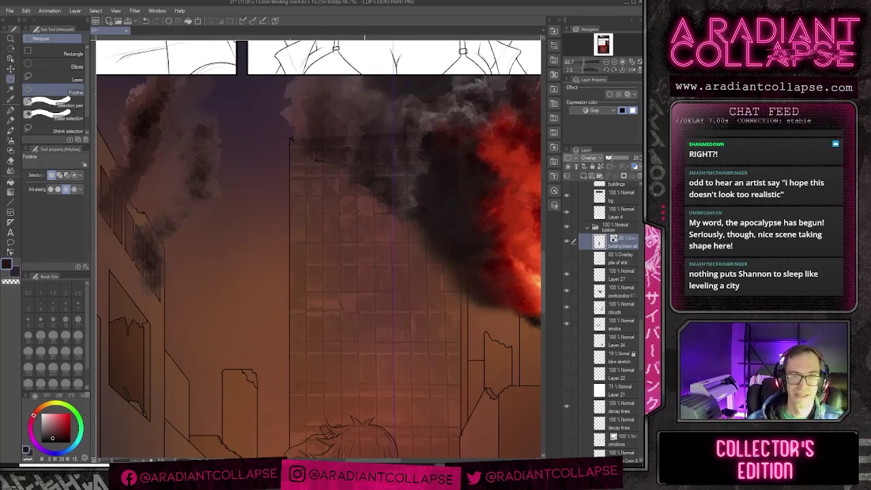
Step: Move the building texture layer below the smoke layer and erase the texture above the tower's broken top with the Hard eraser at size 120
left_click_drag(410, 352, 408, 196)
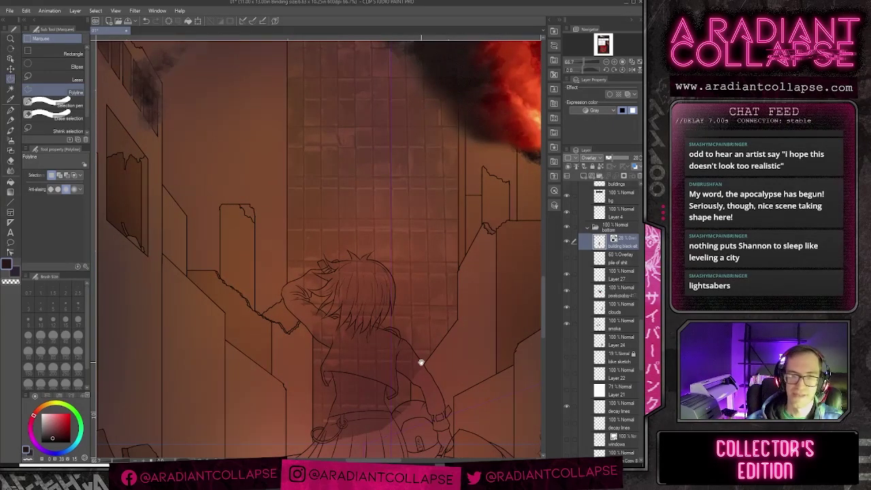
left_click_drag(420, 360, 432, 232)
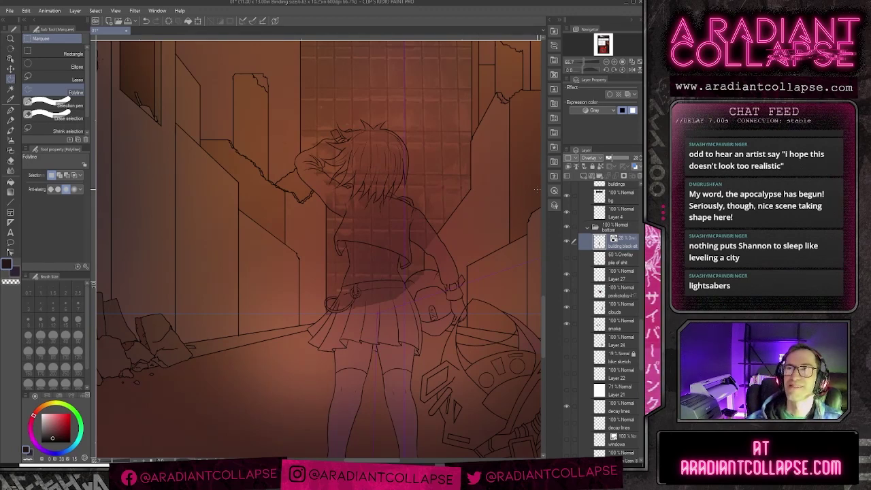
left_click_drag(464, 192, 435, 385)
left_click_drag(433, 185, 442, 282)
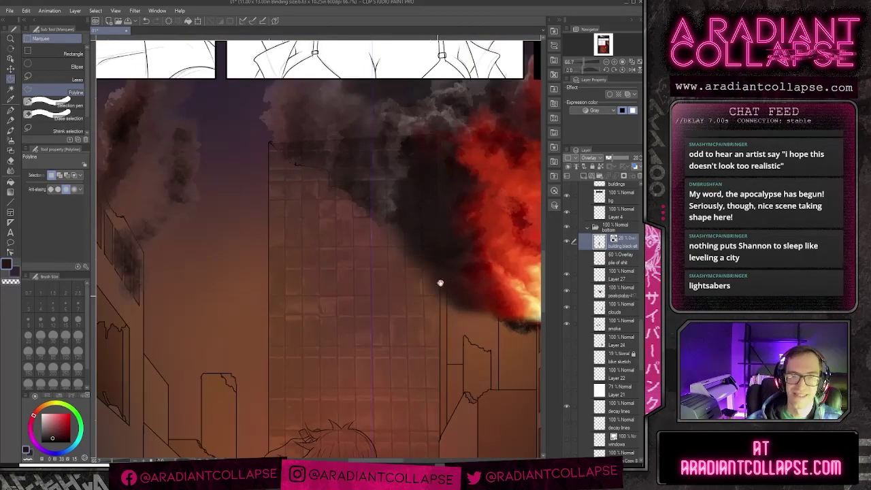
key("e")
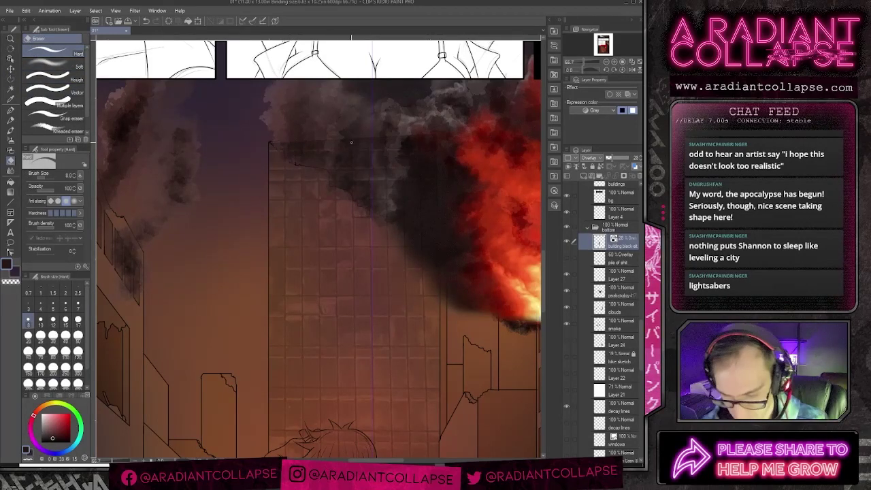
key("bracketright")
key("bracketright")
key("bracketright")
key("bracketright")
key("bracketright")
key("bracketright")
key("bracketright")
key("bracketright")
key("bracketright")
key("bracketright")
key("bracketright")
key("bracketright")
key("bracketright")
key("bracketright")
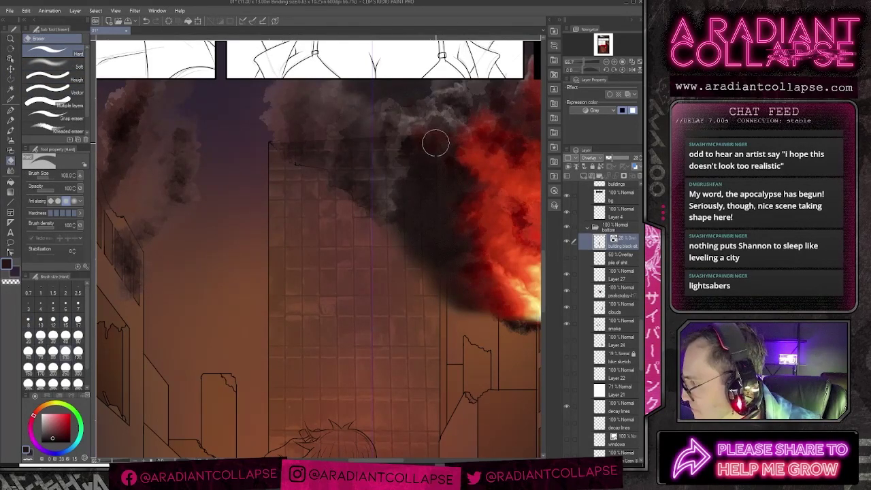
left_click_drag(622, 248, 578, 330)
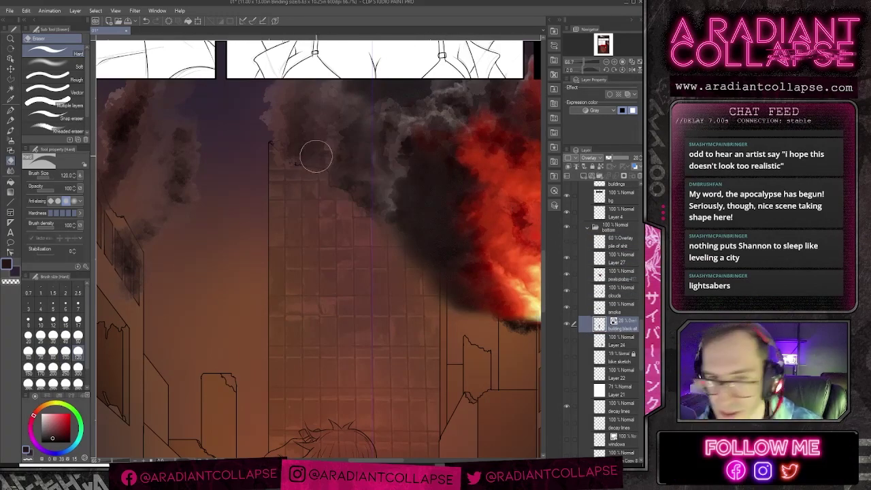
Step: Raise the trimmed building texture layer's opacity to 77%
left_click(618, 158)
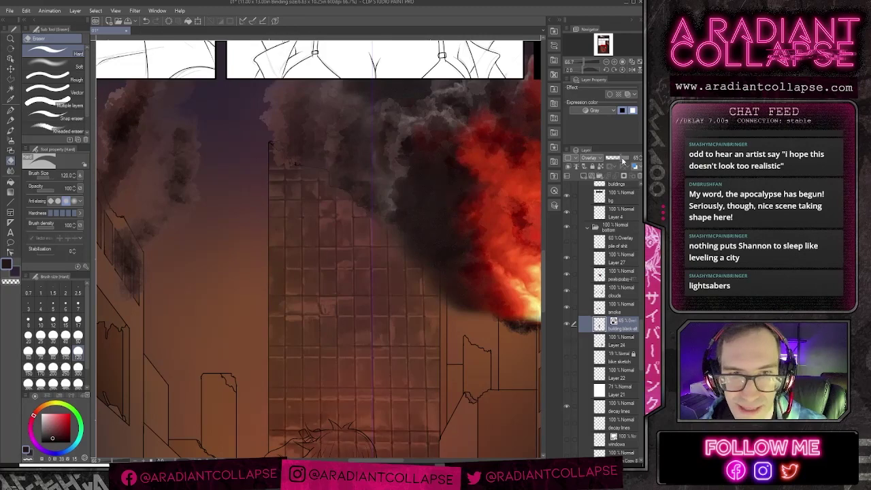
left_click(622, 158)
key("ctrl+minus")
key("ctrl+minus")
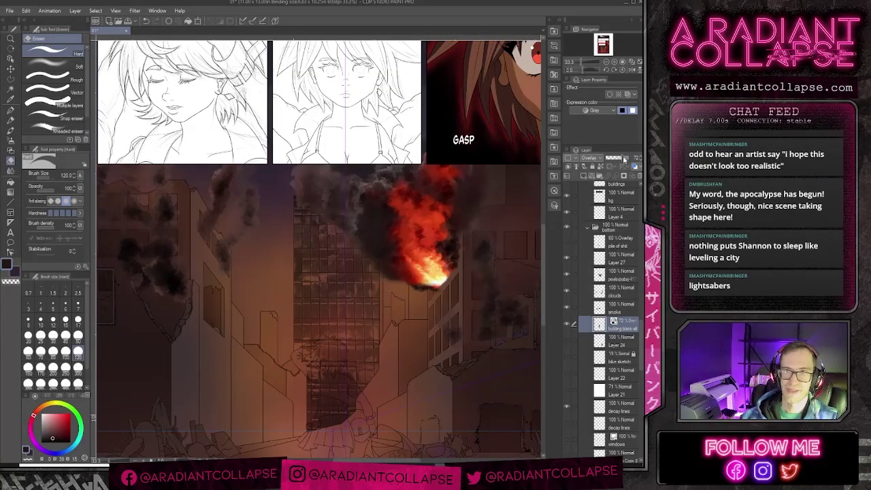
left_click_drag(624, 158, 625, 159)
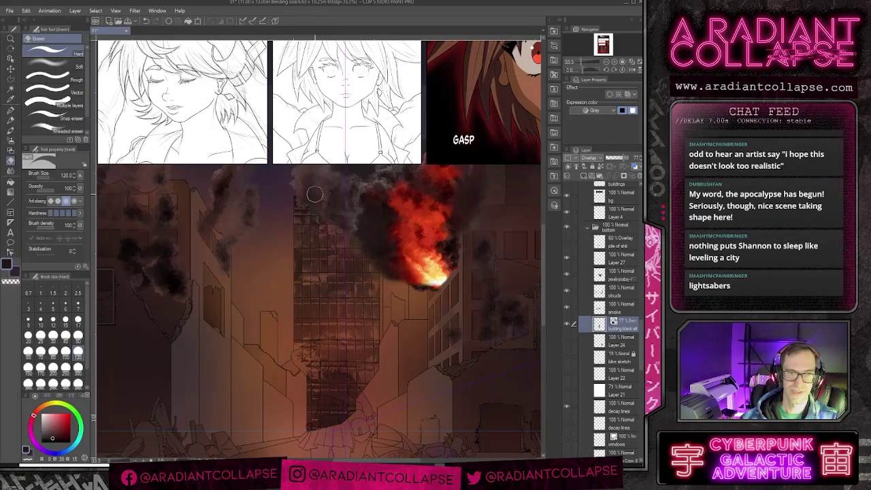
Step: Hide the building texture layer and import building black-alt.png from the Buildings folder as a new layer above it
left_click(567, 324)
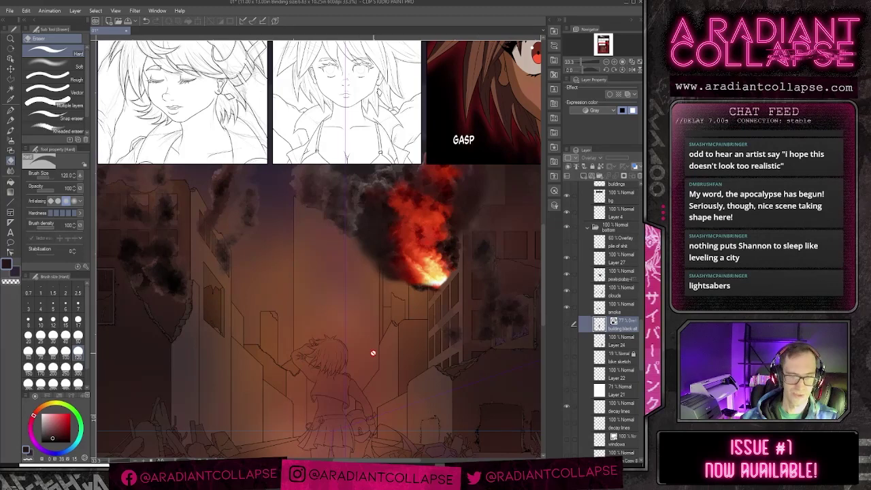
key("ctrl+o")
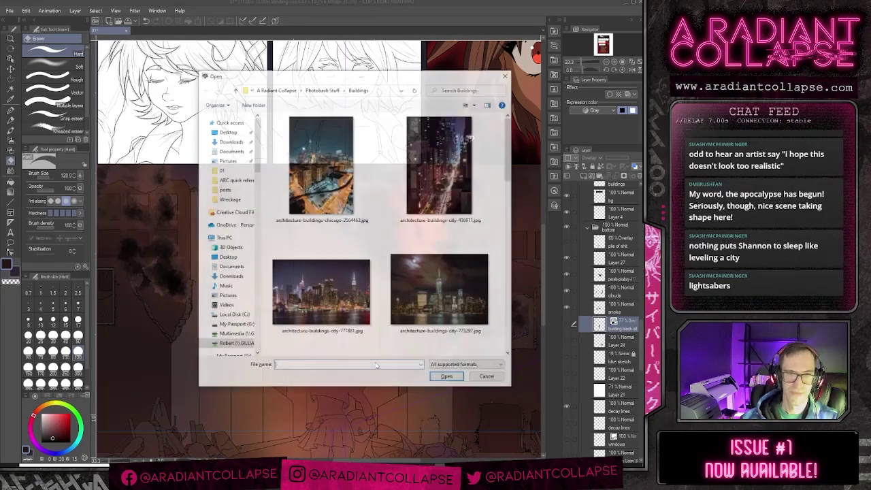
scroll(389, 198, "down", 5)
left_click(437, 195)
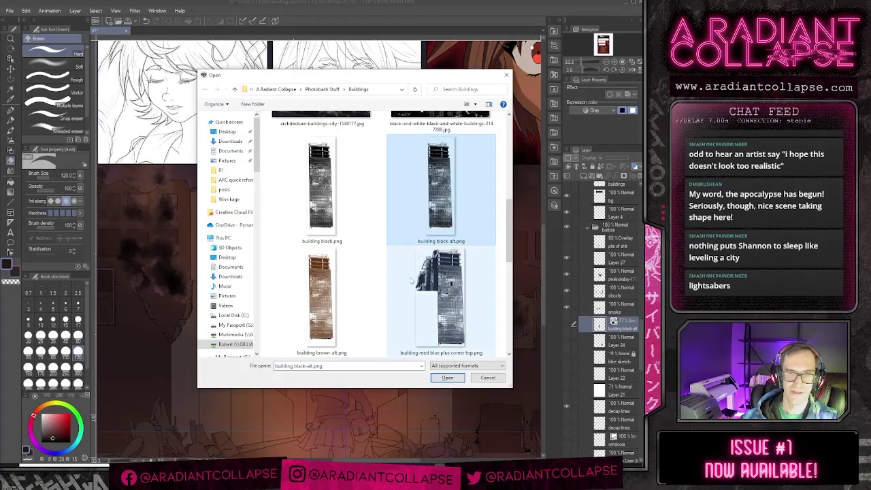
scroll(411, 288, "down", 3)
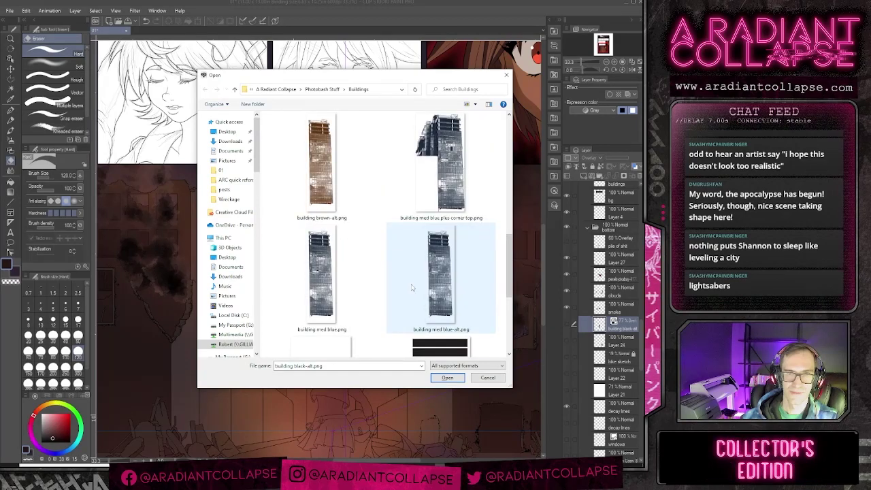
left_click(447, 378)
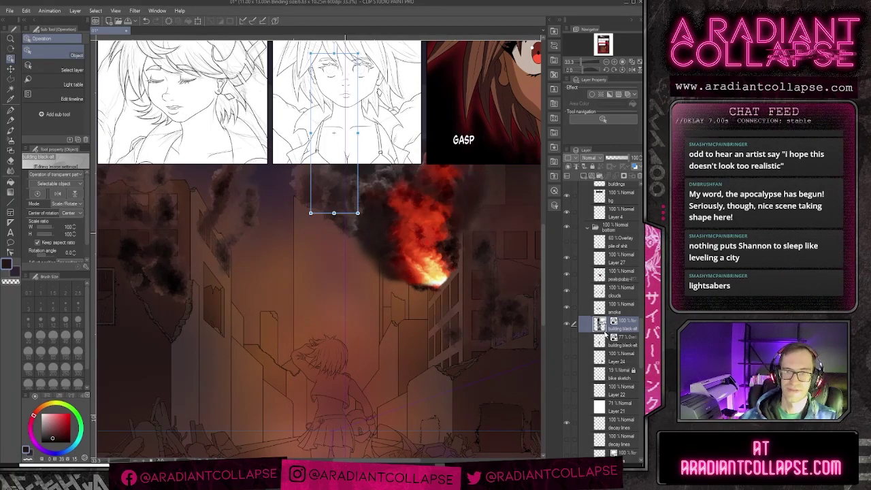
Step: Switch to Photoshop and open the photo of the burnt apartment block from the Wreckage folder
key("alt+Tab")
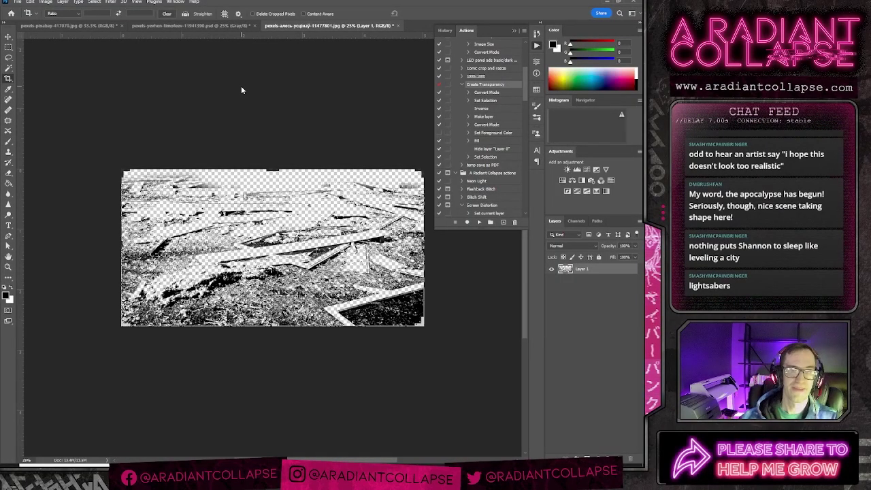
key("ctrl+o")
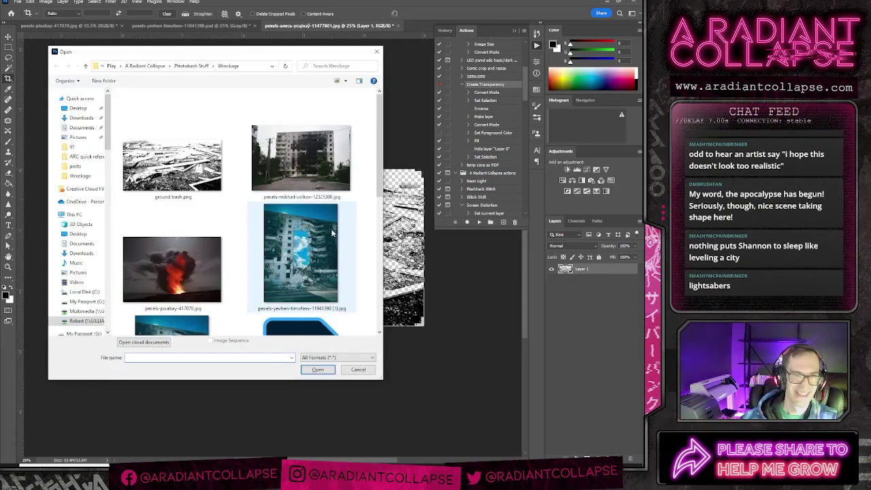
left_click(310, 169)
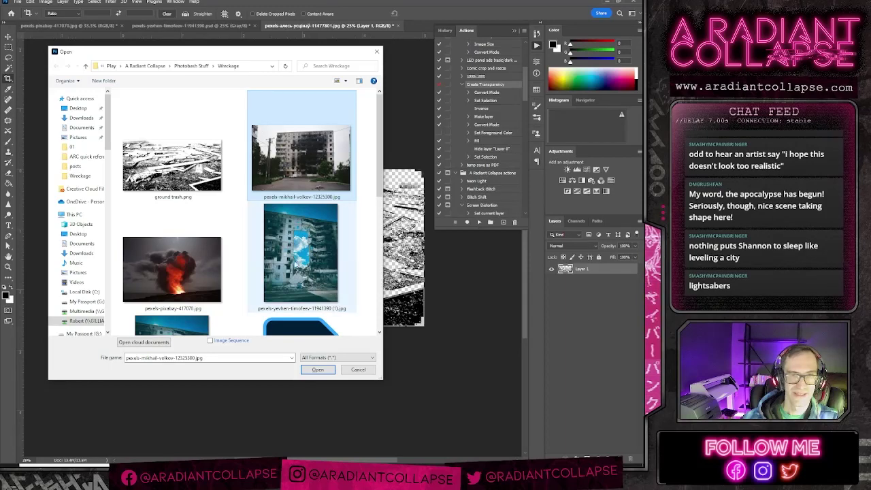
left_click(318, 371)
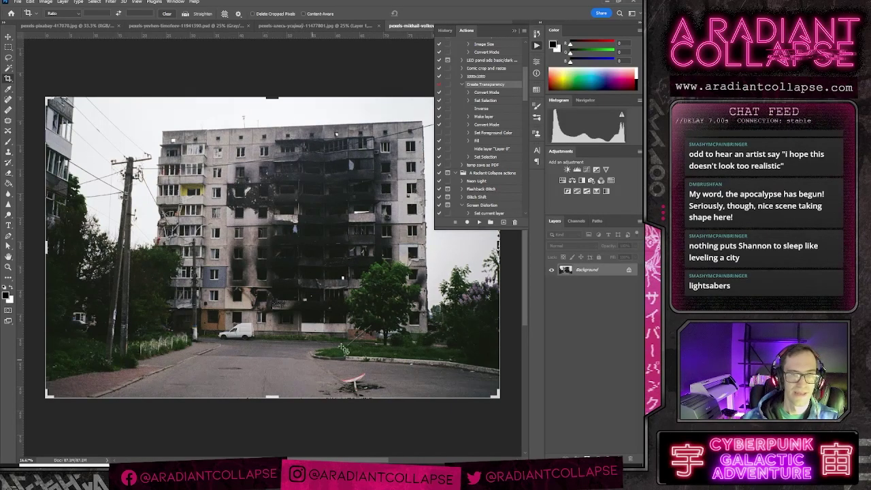
Step: Convert the apartment photo's locked background into a regular layer and change the image mode to Grayscale
double_click(596, 271)
key("Return")
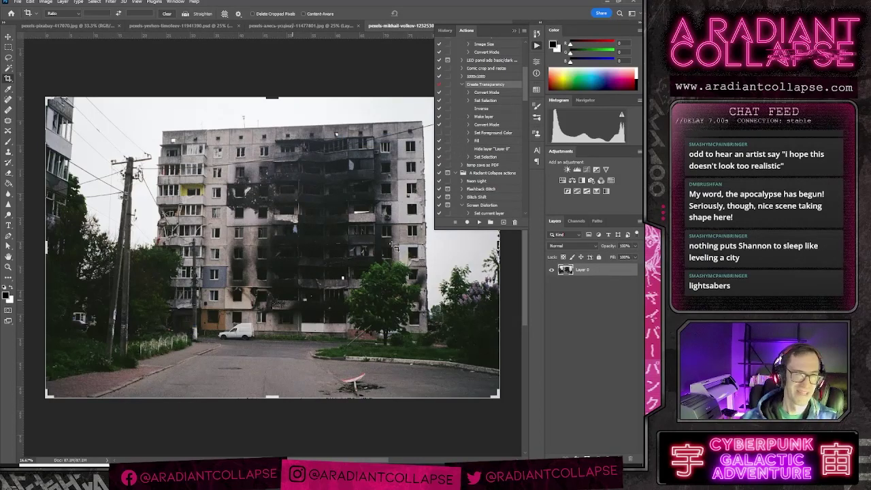
left_click(31, 2)
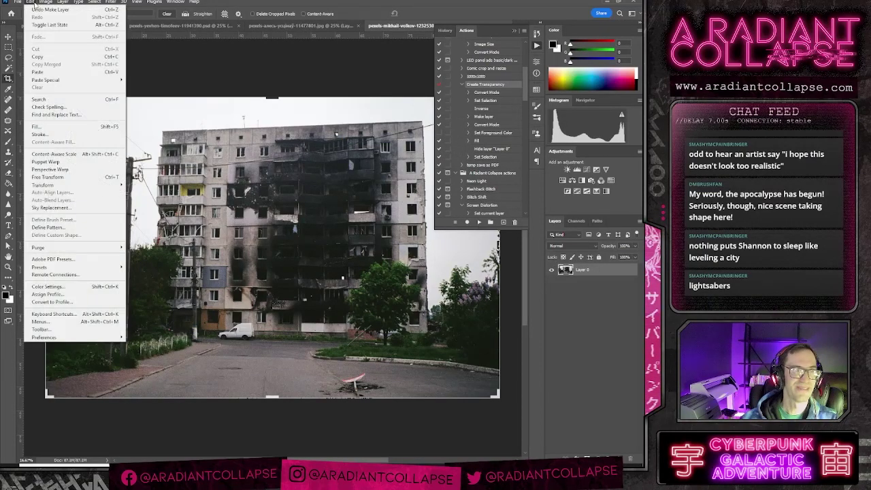
mouse_move(45, 2)
mouse_move(51, 23)
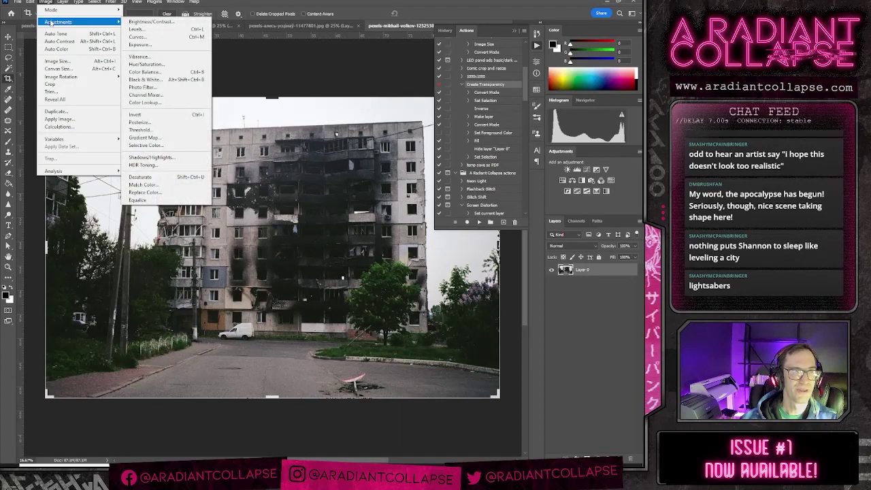
mouse_move(89, 14)
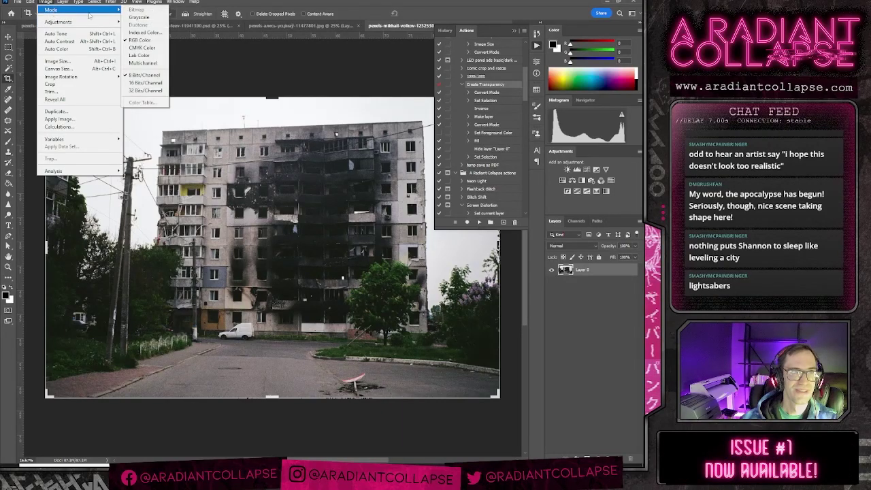
left_click(139, 17)
left_click(285, 185)
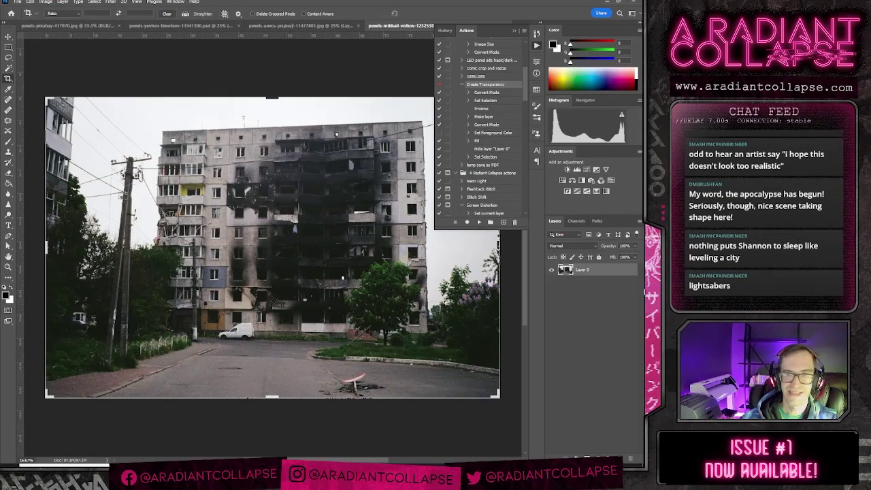
Step: Apply Levels with a raised black input, midtone 1.05 and white input 130, and run the Create Transparency action on the photo
key("ctrl+l")
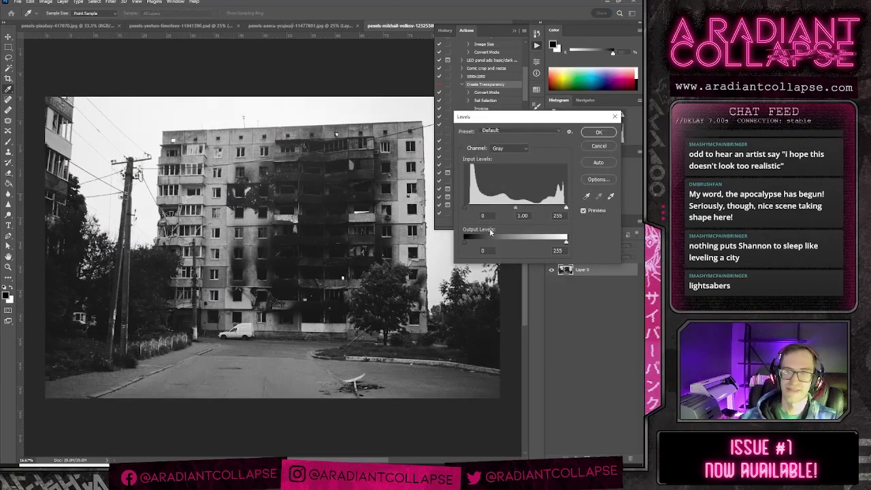
left_click_drag(564, 206, 518, 213)
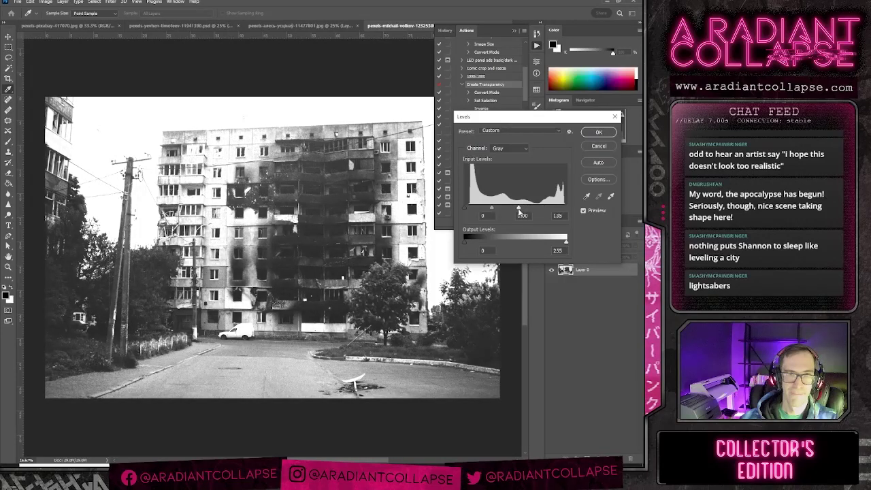
left_click(466, 209)
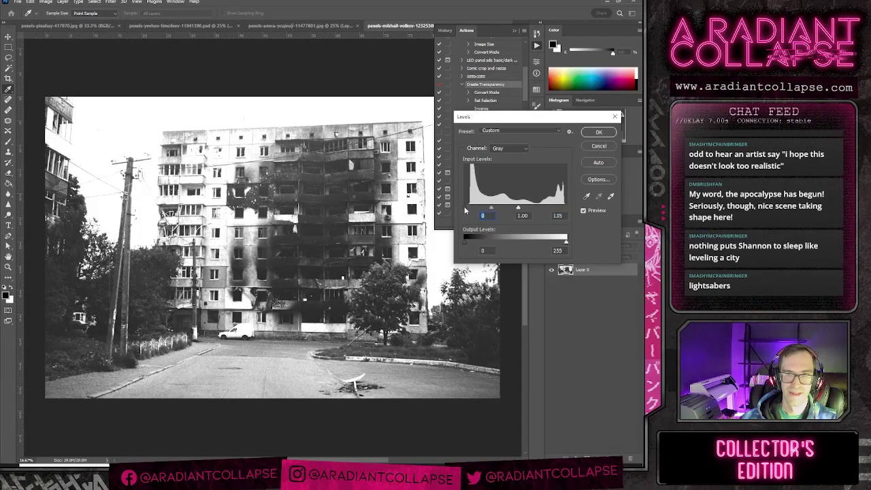
left_click_drag(466, 211, 492, 210)
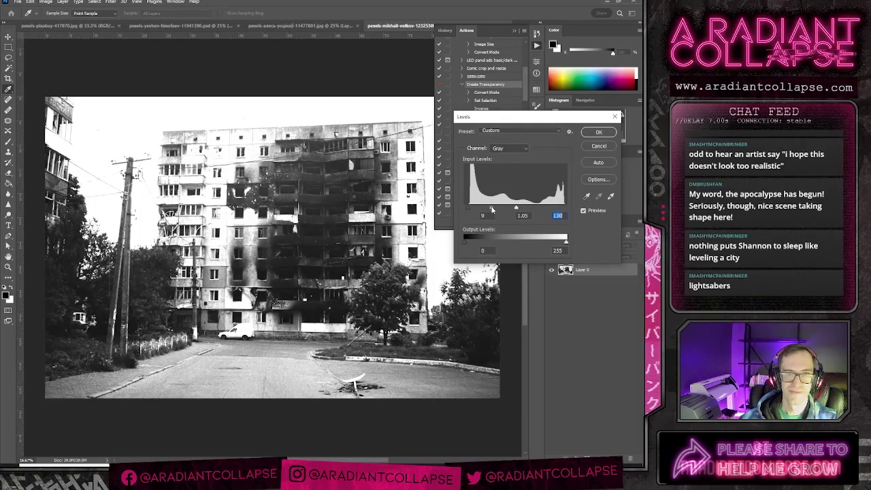
left_click(492, 210)
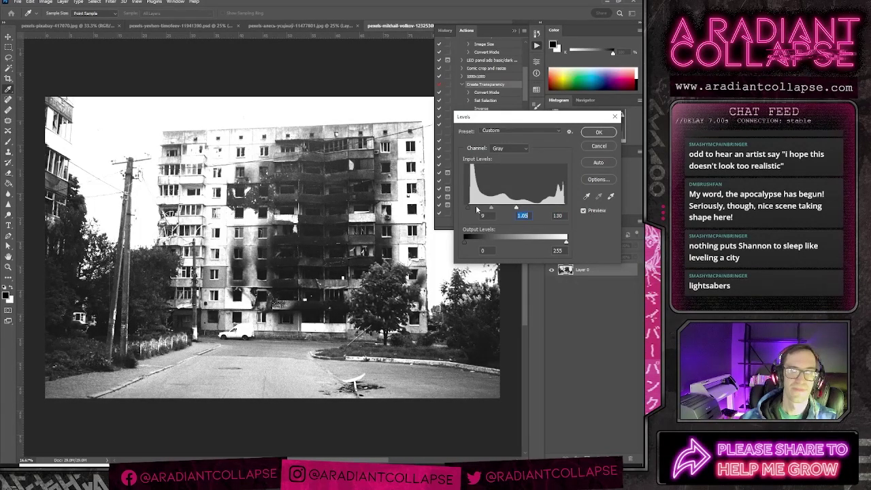
left_click_drag(468, 210, 470, 210)
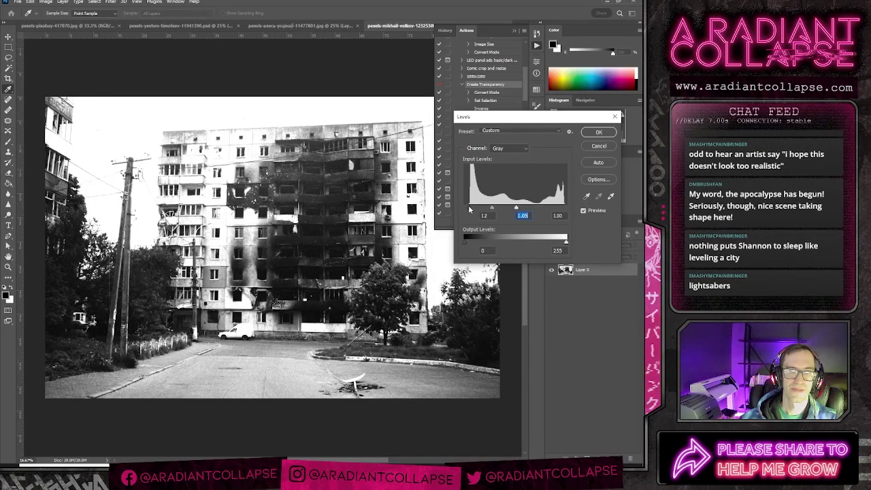
key("Return")
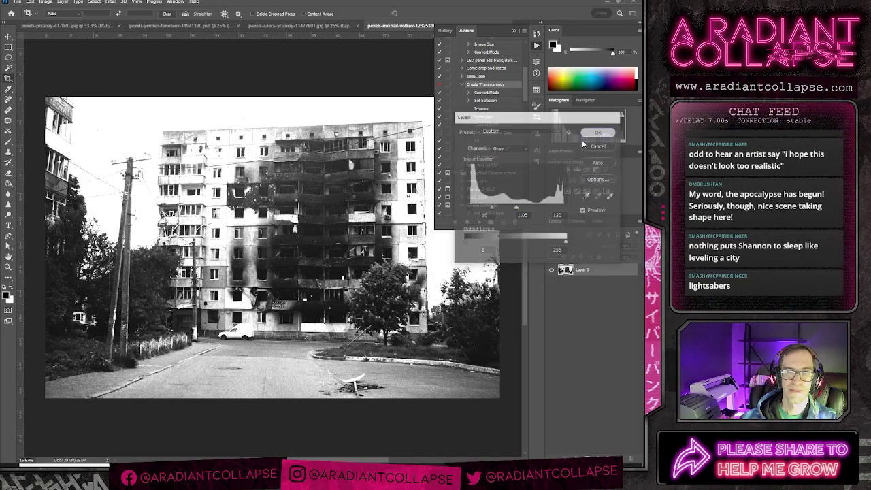
key("c")
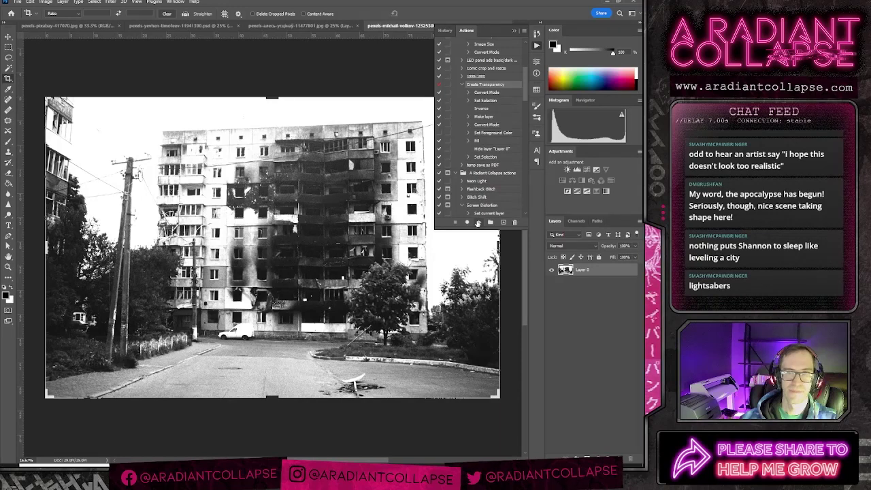
left_click(478, 223)
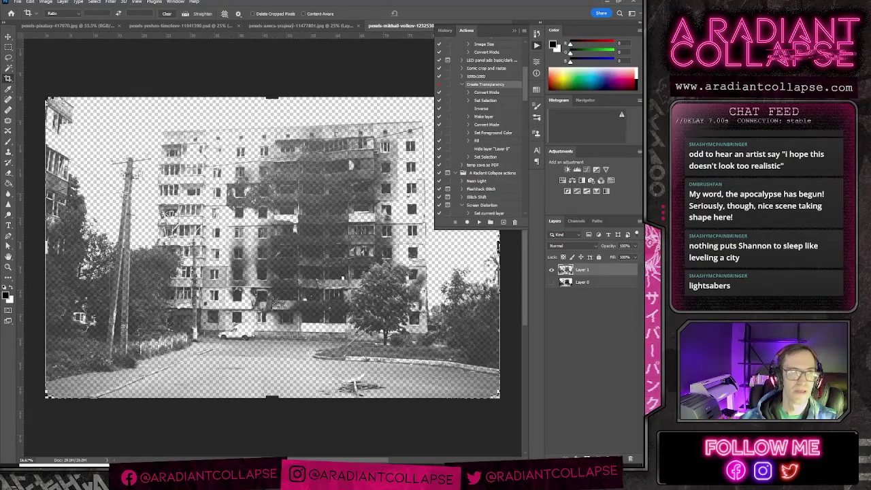
left_click(18, 2)
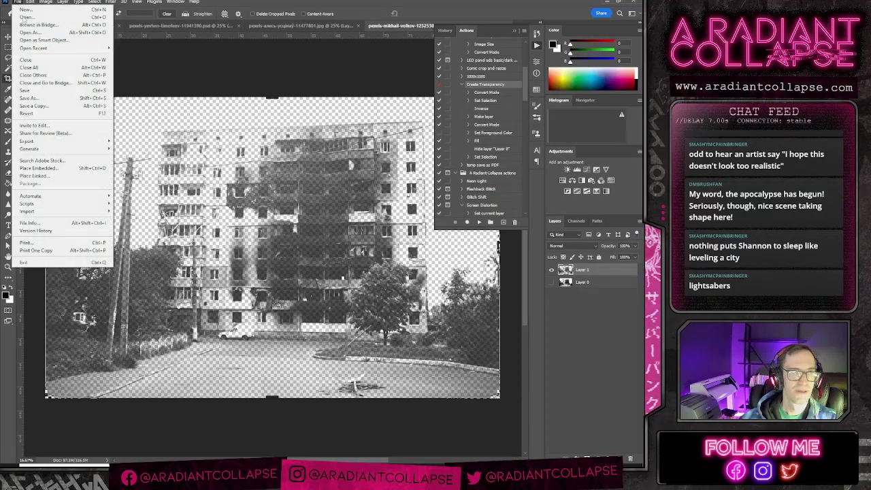
left_click(44, 99)
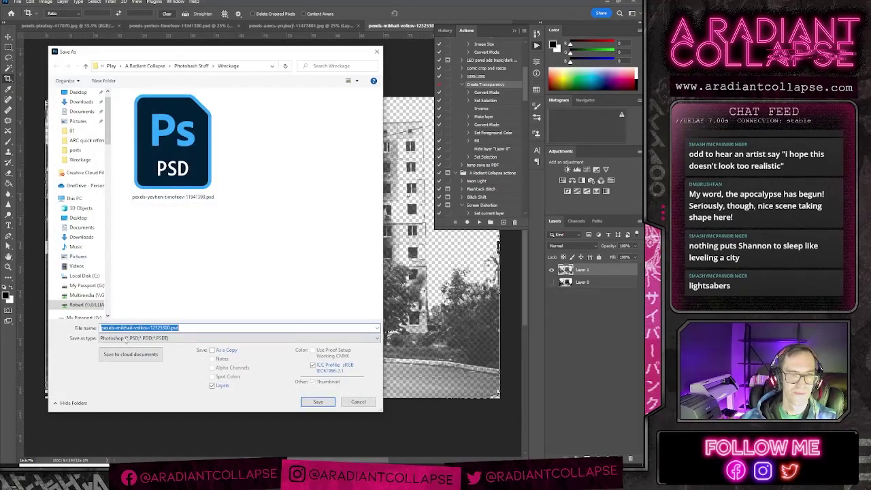
left_click(125, 338)
left_click(112, 301)
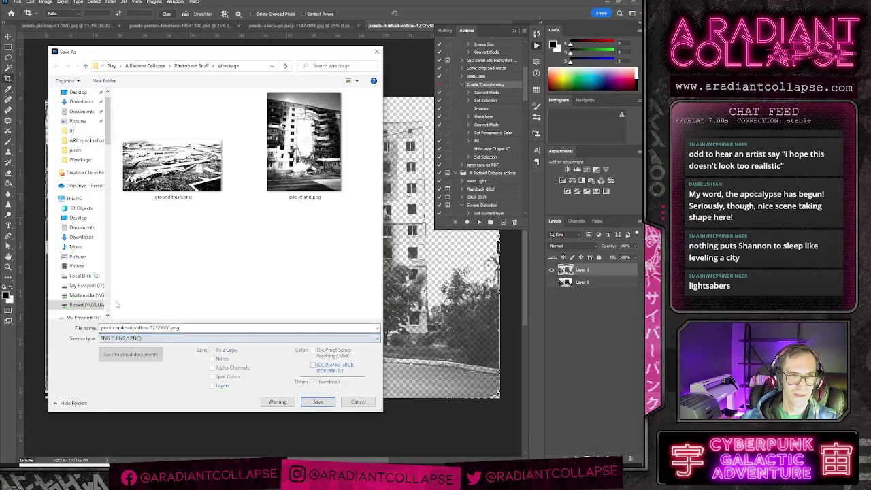
left_click(196, 327)
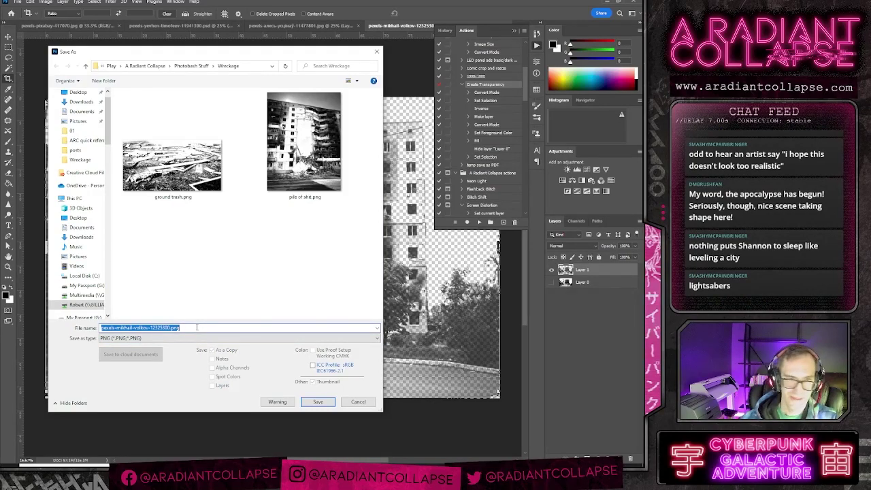
type("burnt bu")
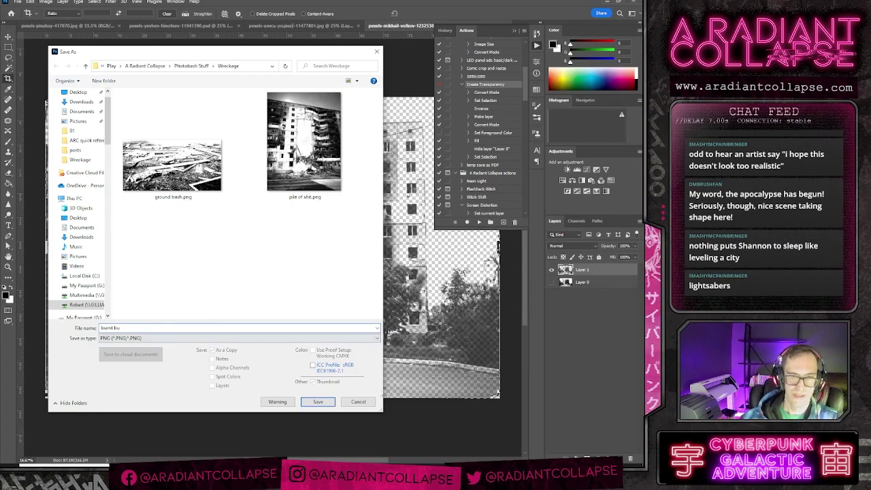
left_click(358, 402)
Step: Set the image resolution to 600 pixels/inch without resampling
key("ctrl+alt+i")
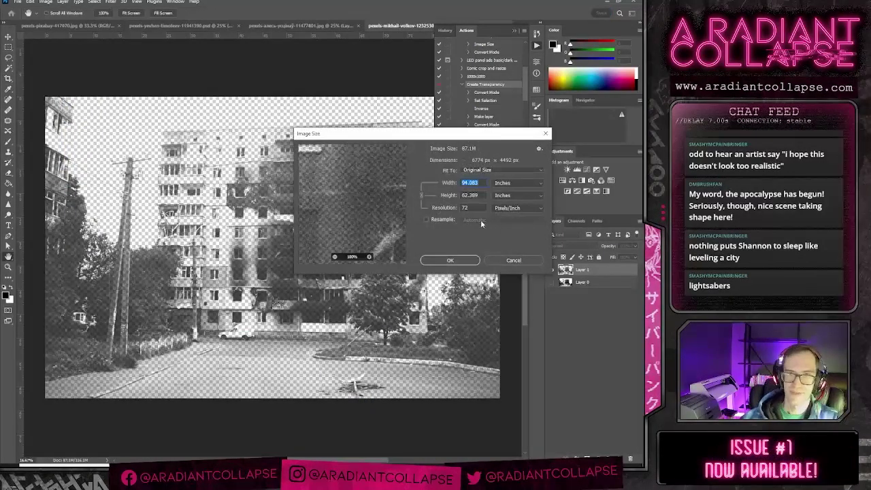
left_click_drag(474, 208, 405, 204)
type("600")
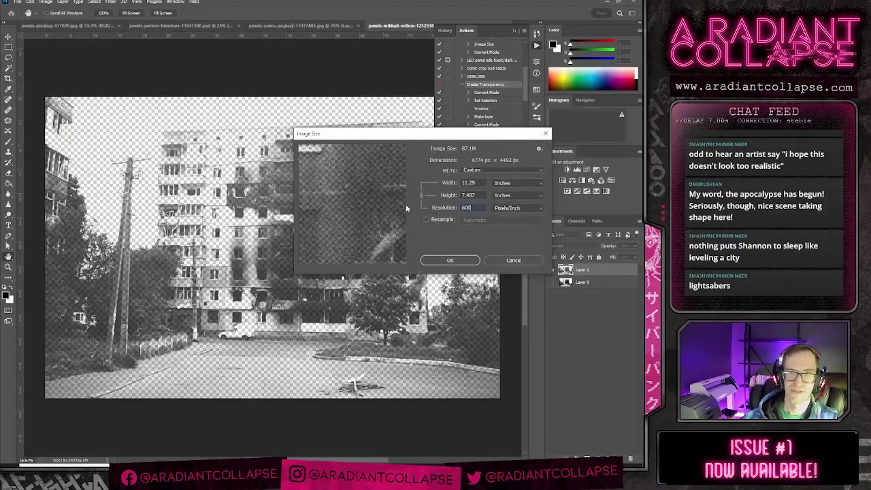
key("Return")
key("c")
Step: Save the transparent photo as burnt building.png in the Wreckage folder, using PNG format with the smallest file size
key("ctrl+shift+s")
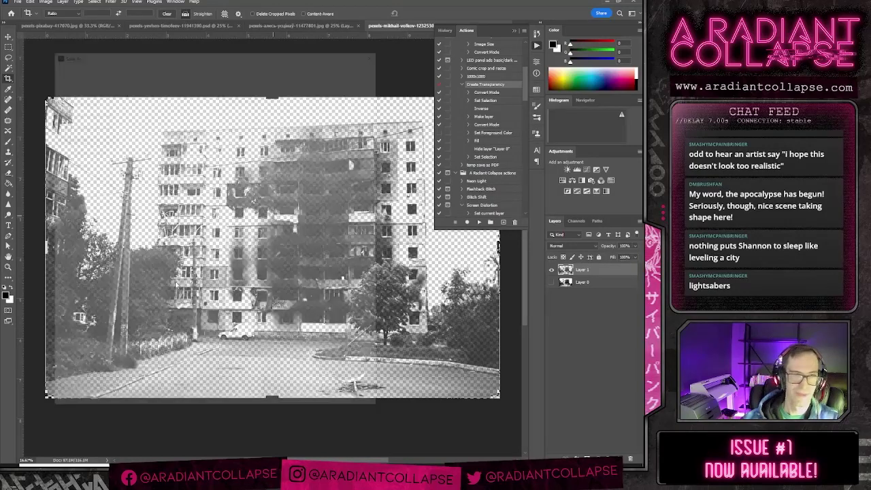
left_click(134, 338)
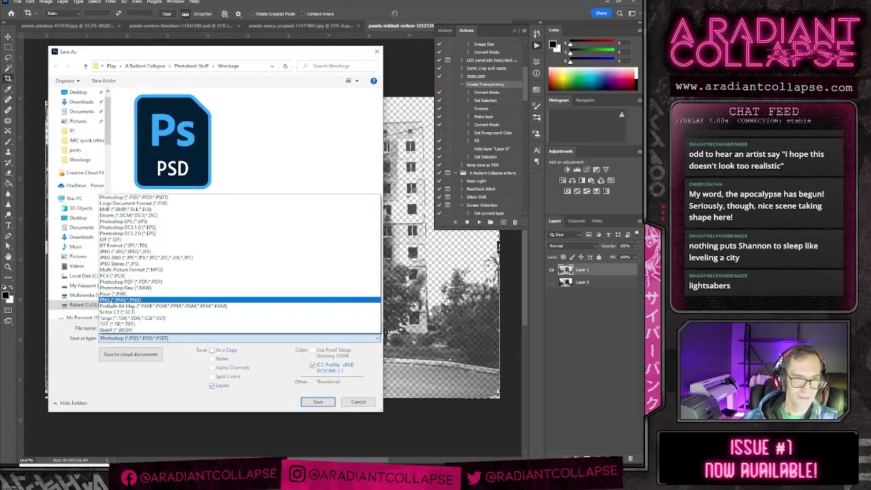
left_click(112, 299)
left_click(193, 327)
type("burnt bu")
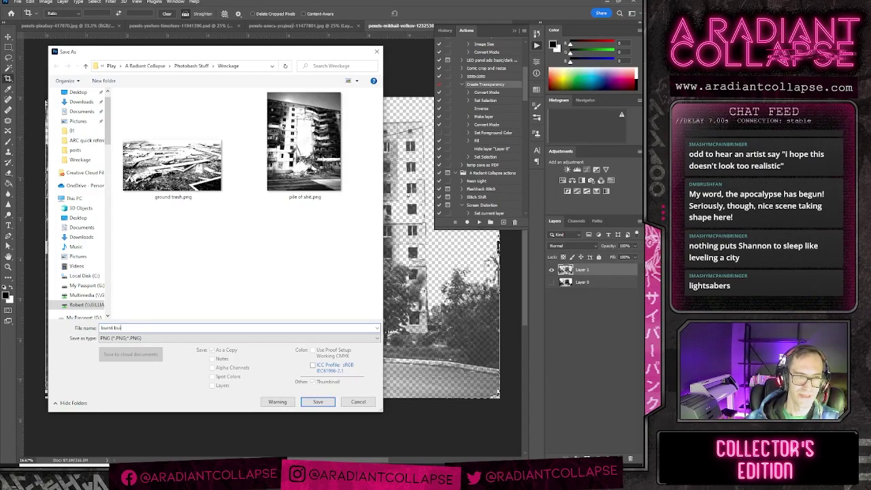
type("ilding")
key("Return")
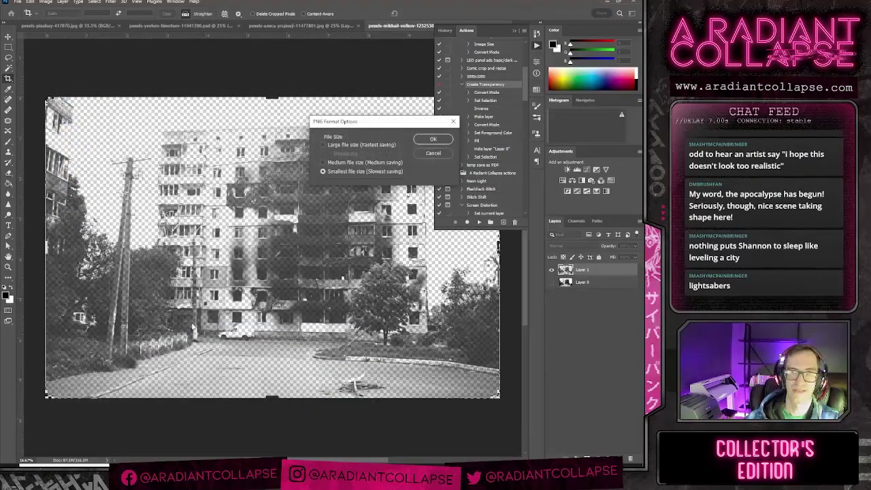
key("Return")
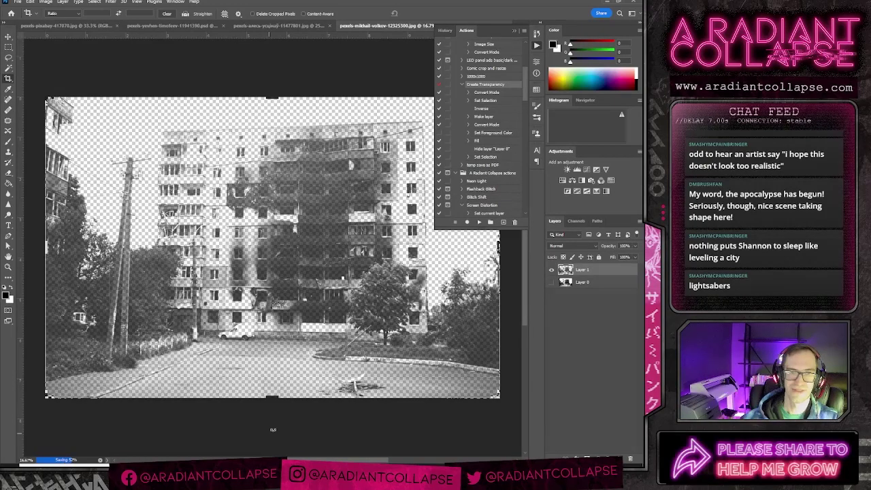
Step: Switch to Clip Studio Paint and rasterize the visible building black-alt layer
key("alt+Tab")
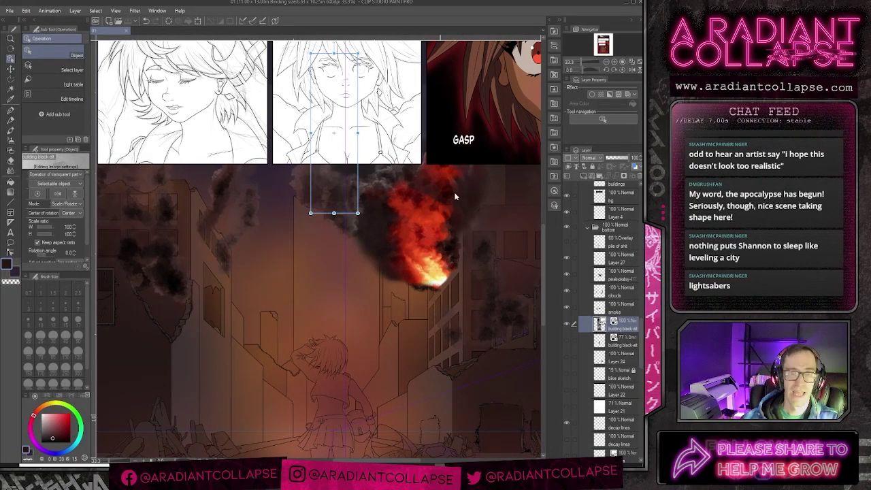
right_click(631, 329)
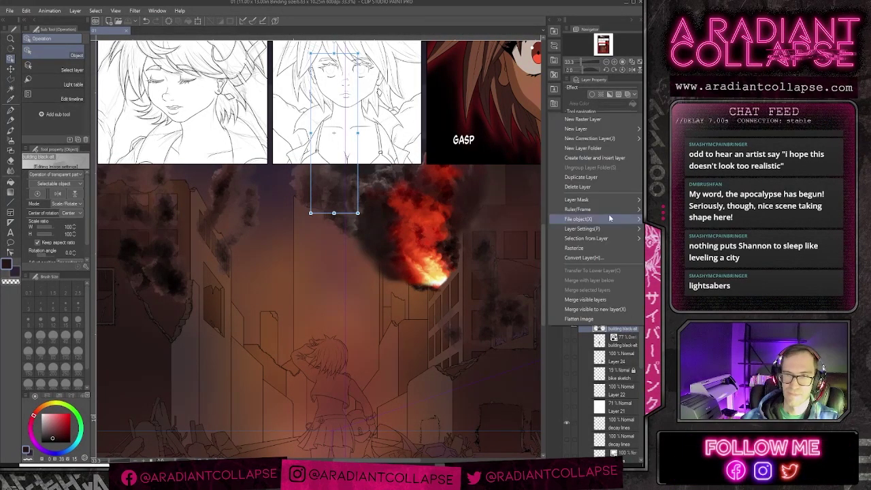
left_click(599, 249)
Step: Import ground trash.png from the Wreckage folder into the comic page above the building black-alt layer
scroll(361, 325, "down", 3)
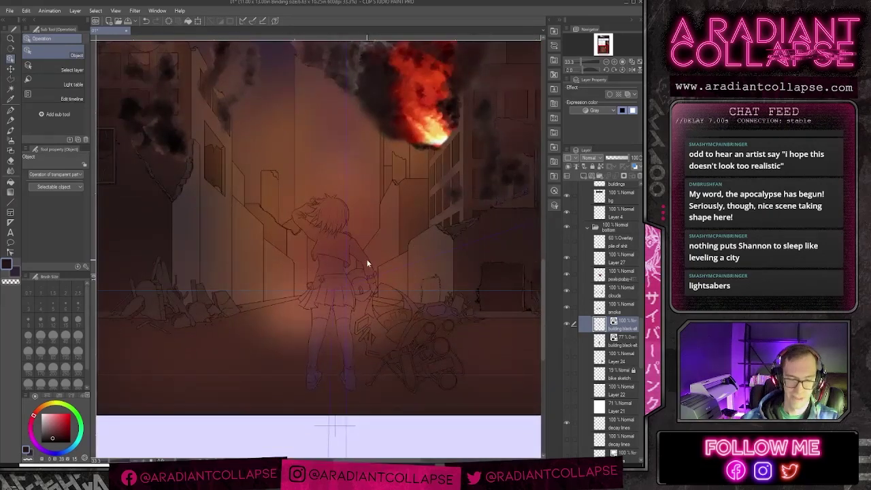
key("ctrl+o")
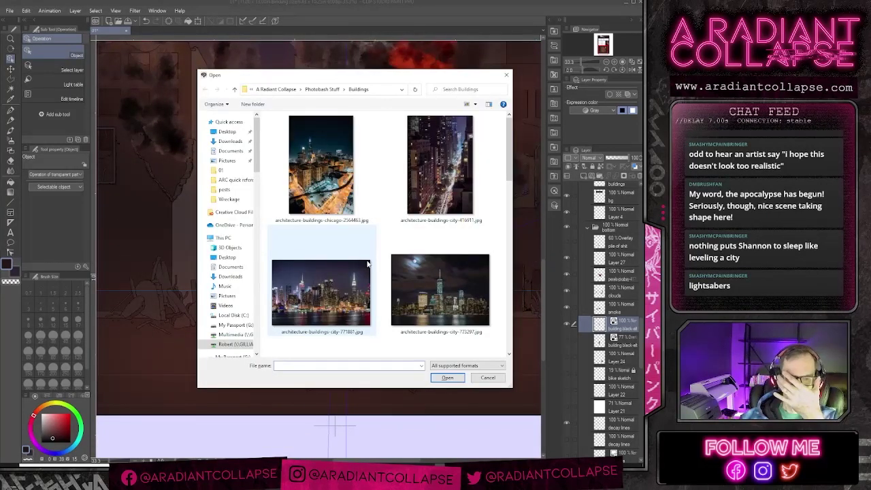
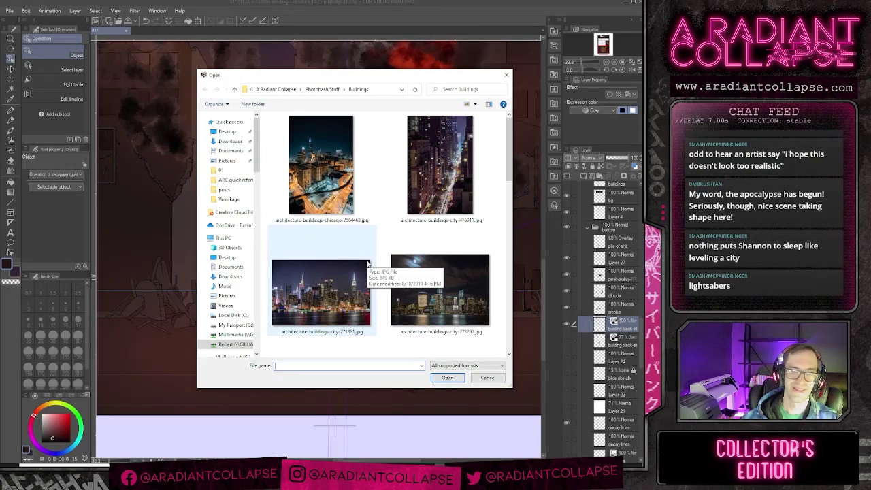
scroll(362, 225, "down", 5)
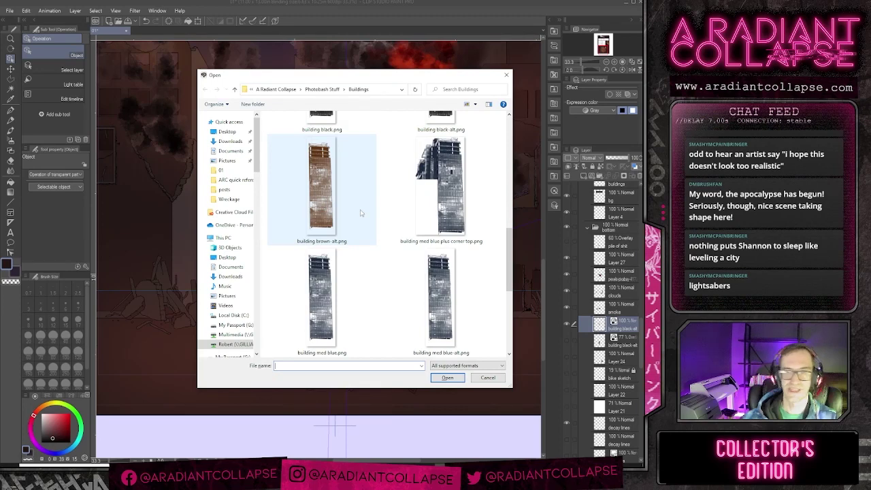
scroll(362, 214, "up", 2)
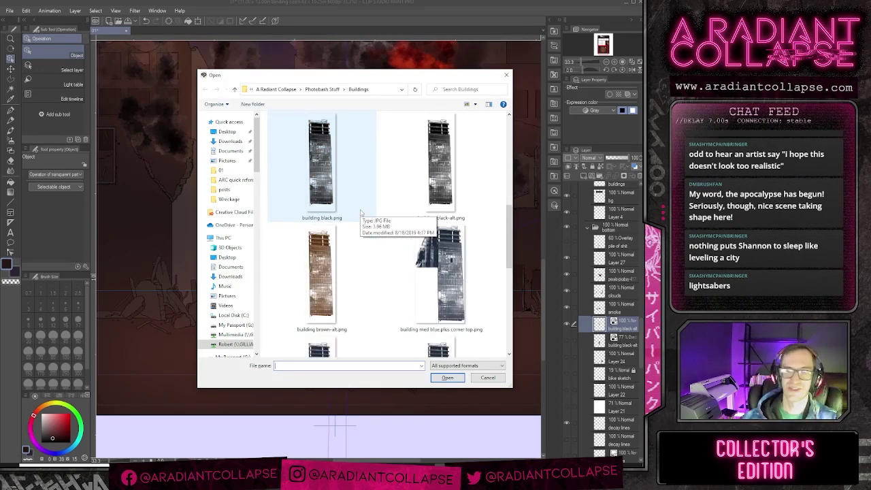
scroll(362, 214, "down", 4)
left_click(322, 89)
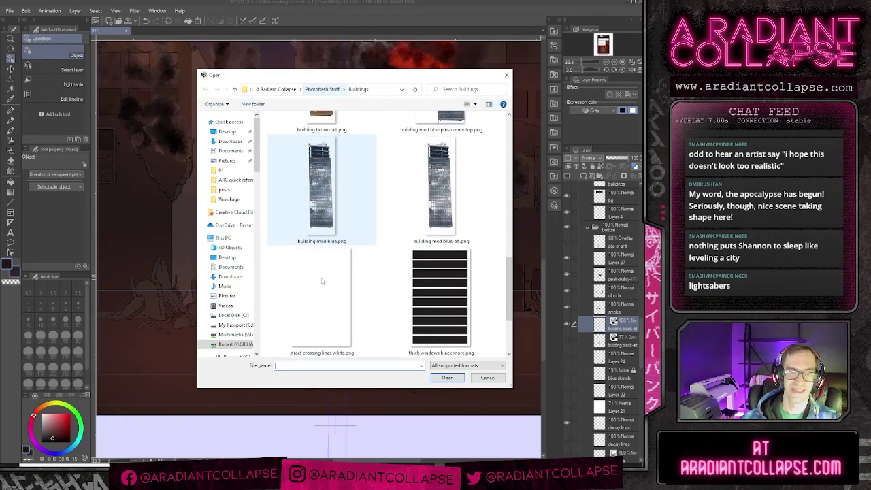
double_click(288, 327)
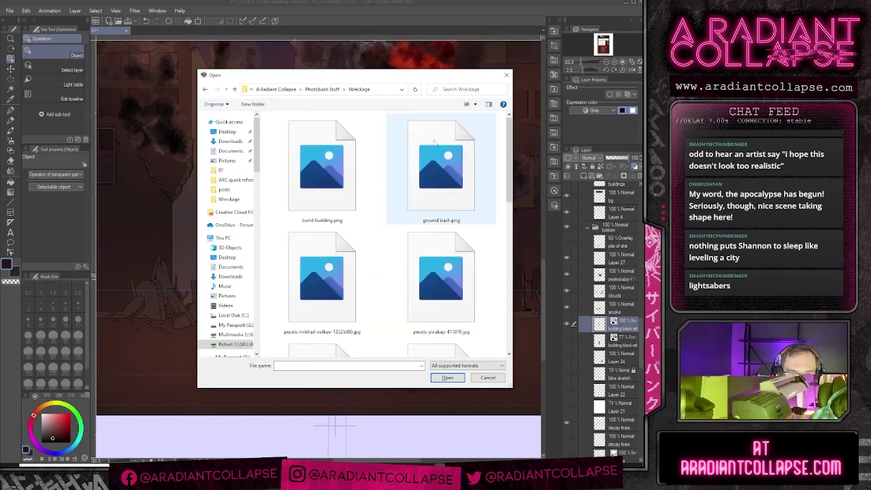
left_click(441, 191)
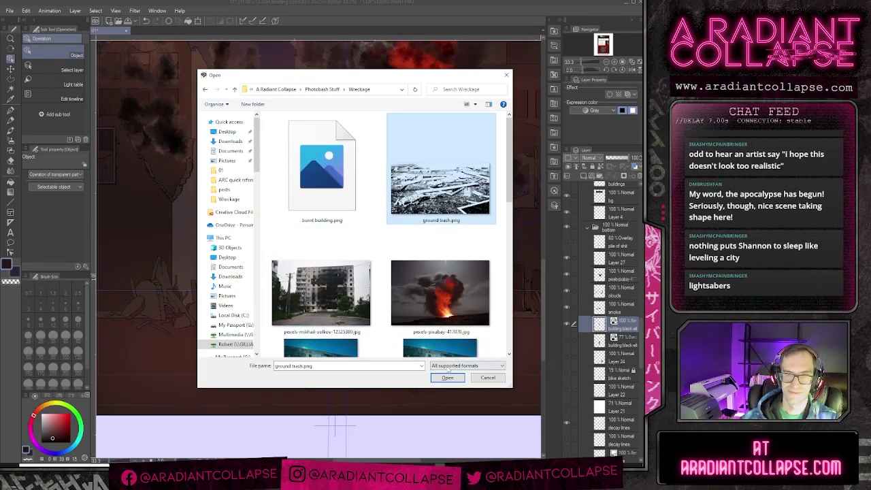
left_click(447, 378)
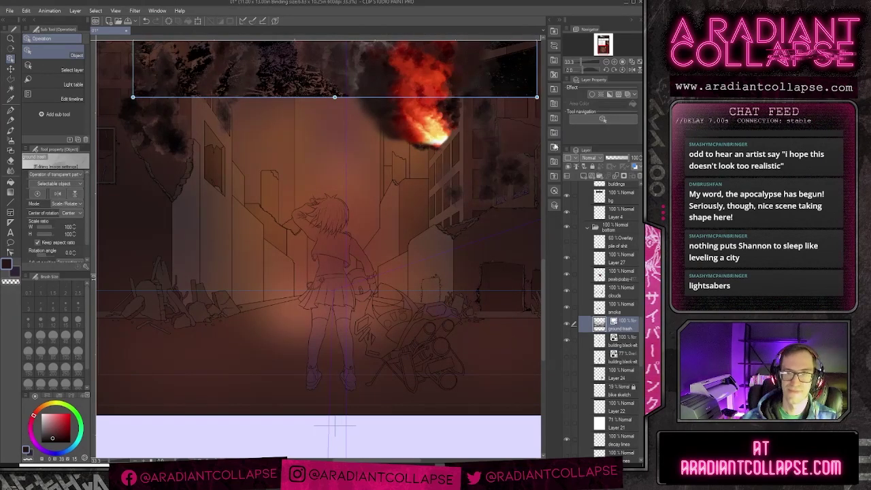
Step: Rasterize the ground trash layer and move it down over the street area of the bottom panel
right_click(624, 329)
left_click(589, 249)
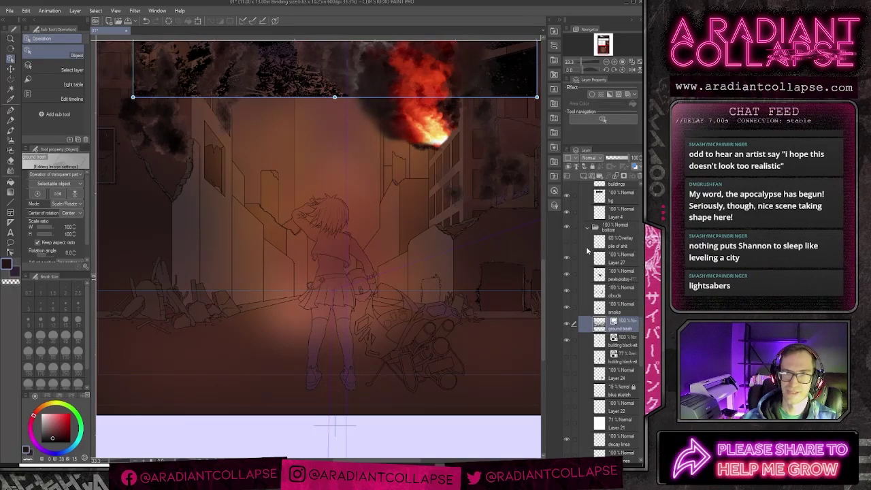
key("ctrl+t")
left_click_drag(306, 89, 260, 405)
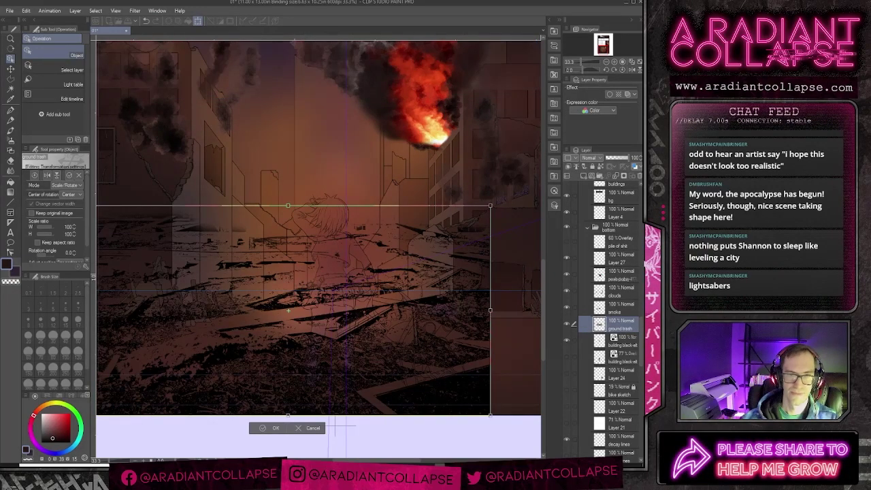
left_click(596, 158)
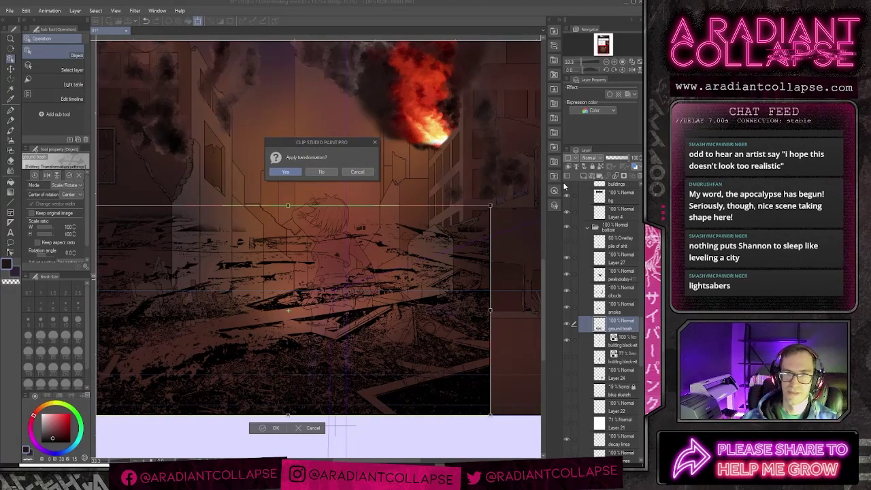
key("Return")
Step: Set the ground trash layer's opacity to 35% and its blending mode to Multiply, trying Overlay first
left_click(592, 158)
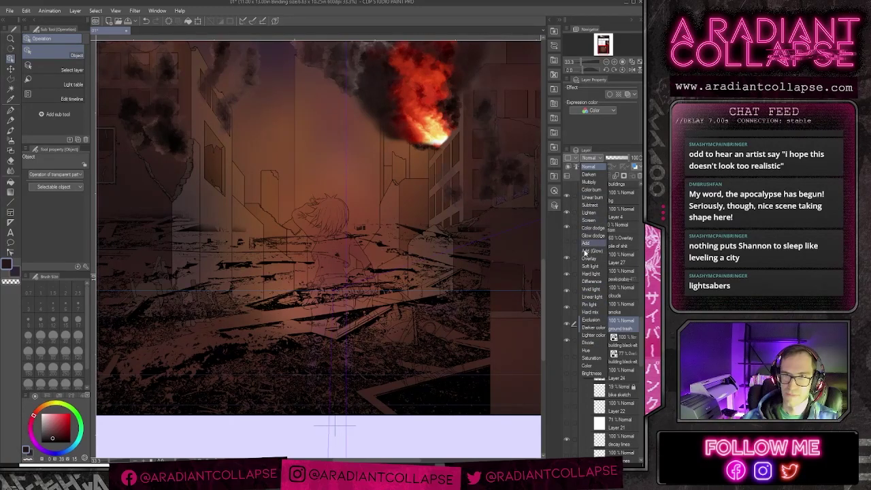
left_click(588, 259)
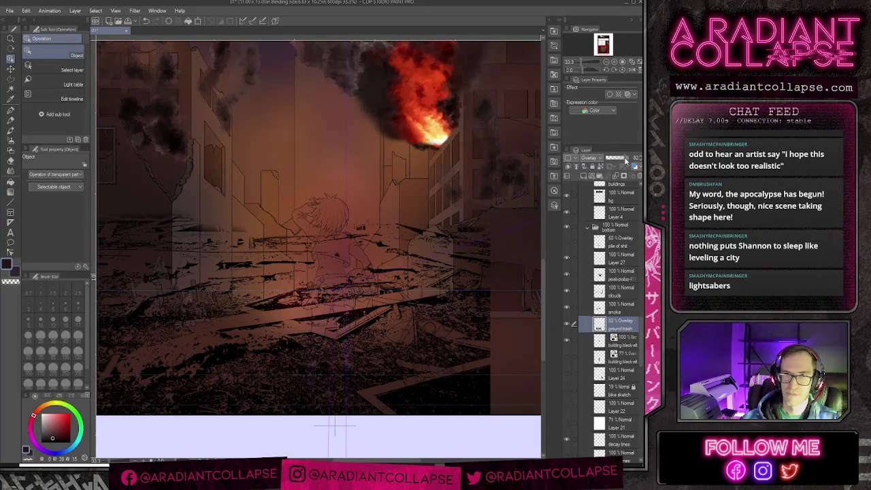
left_click_drag(626, 160, 616, 159)
left_click(588, 159)
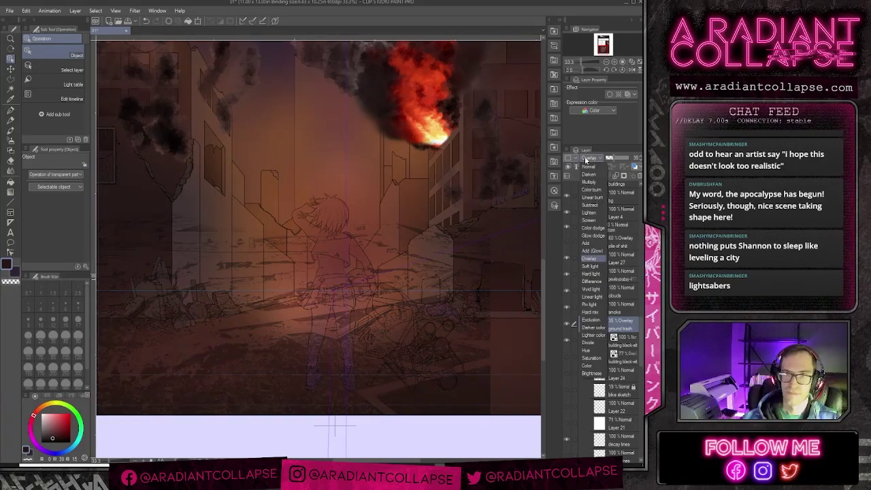
left_click(588, 182)
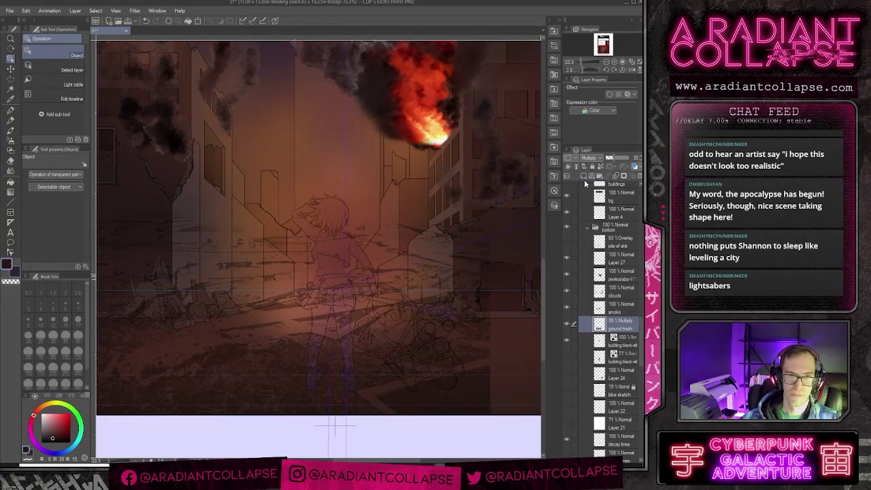
Step: Scale the ground trash texture to 48% and place it on the ground in the panel's lower-right corner
key("ctrl+minus")
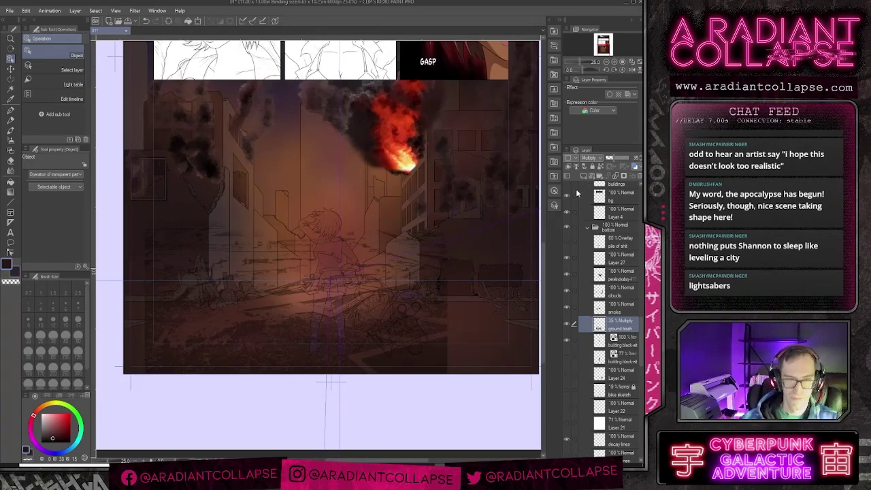
key("ctrl+t")
left_click_drag(145, 216, 192, 243)
left_click_drag(288, 293, 404, 330)
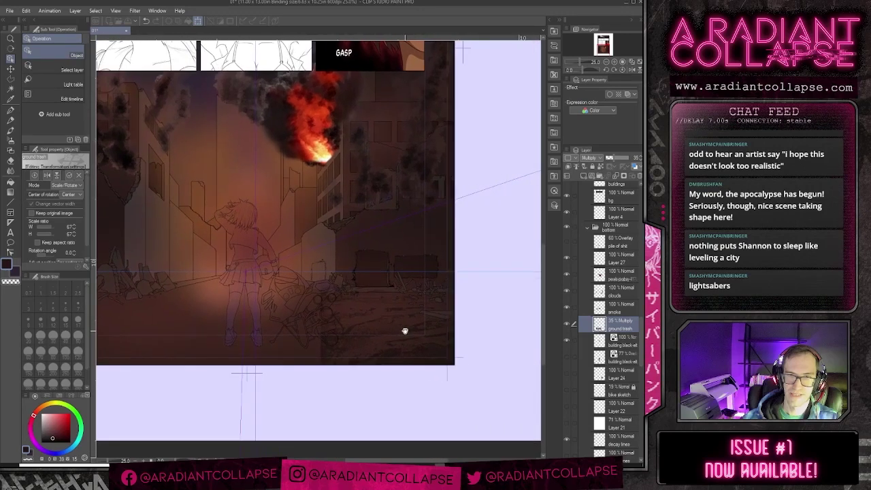
scroll(422, 344, "up", 2)
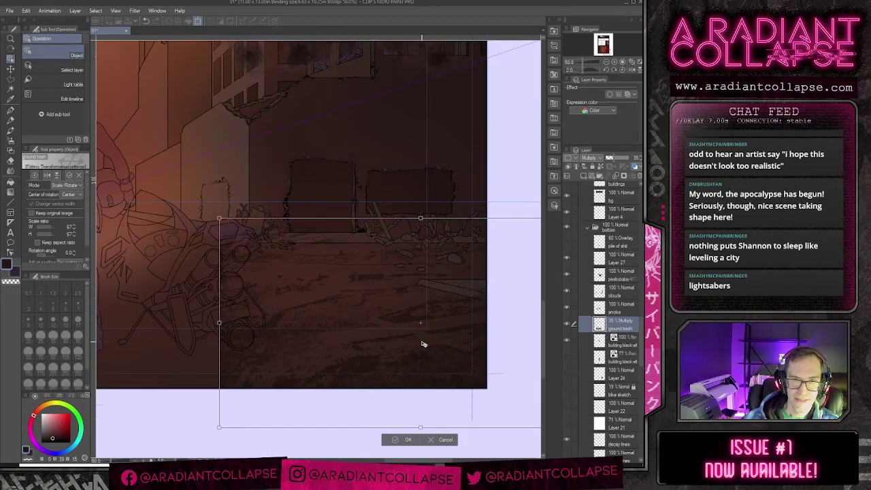
scroll(422, 343, "down", 1)
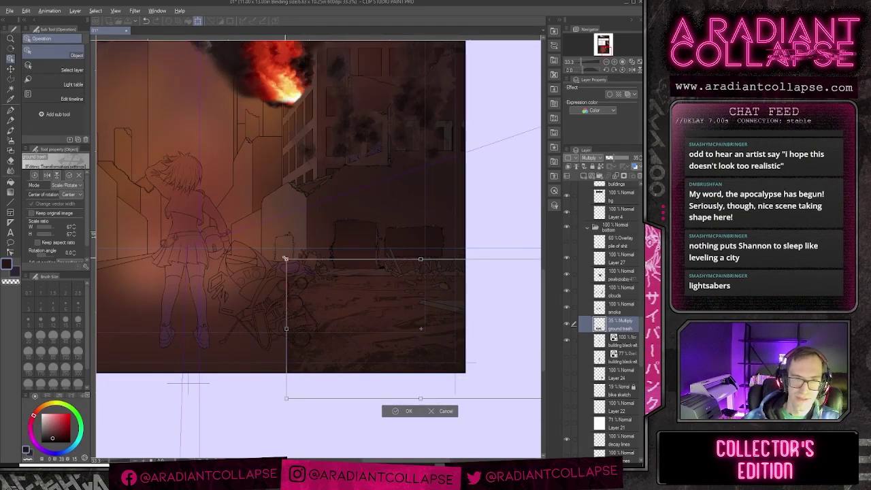
left_click_drag(286, 259, 324, 271)
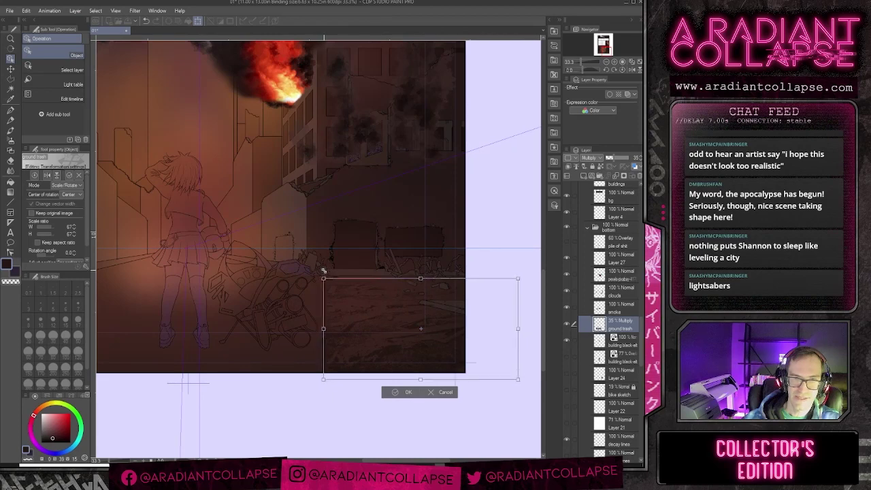
left_click_drag(352, 305, 338, 297)
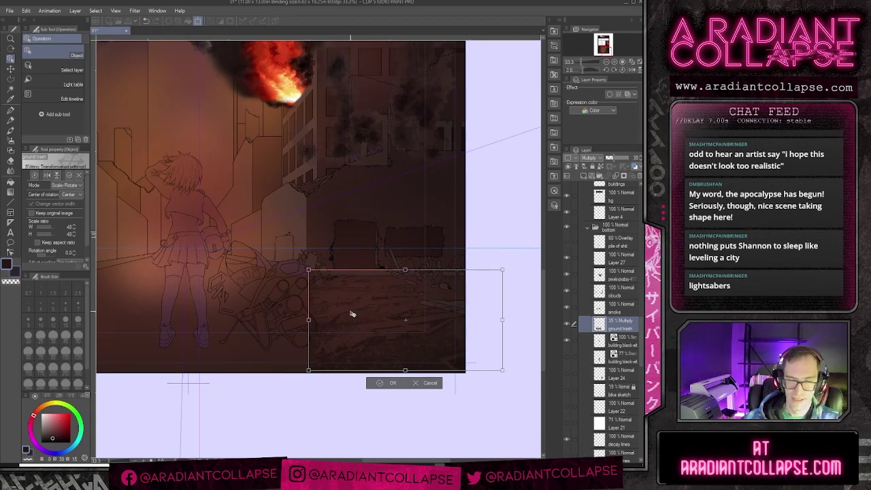
key("Return")
key("k")
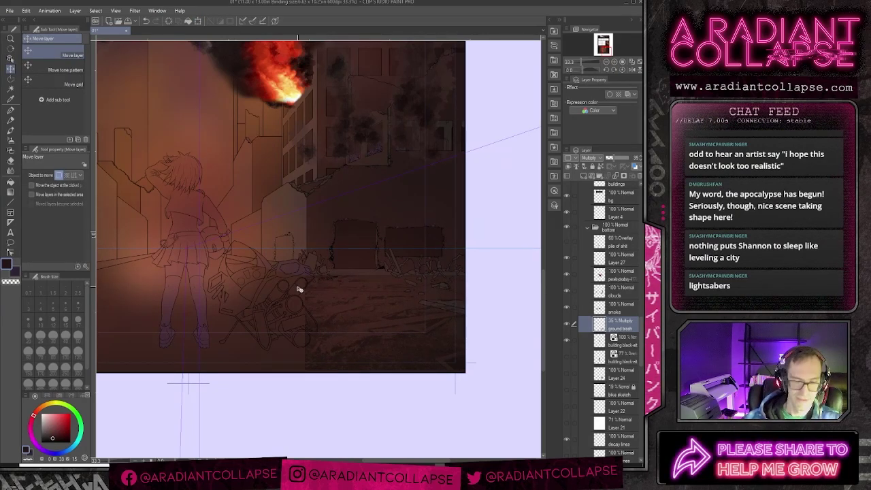
scroll(298, 290, "down", 1)
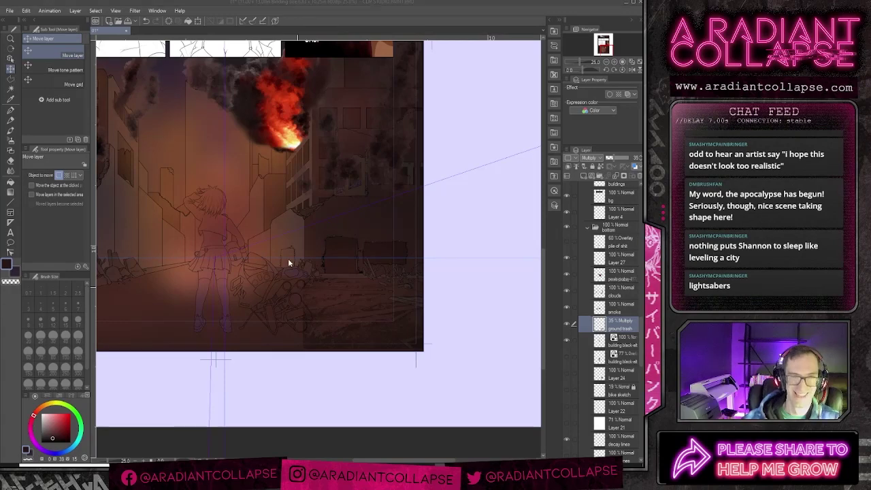
Step: Import concrete pexels.jpg from the concretetextures folder within Texture and Concrete
key("ctrl+o")
left_click(338, 89)
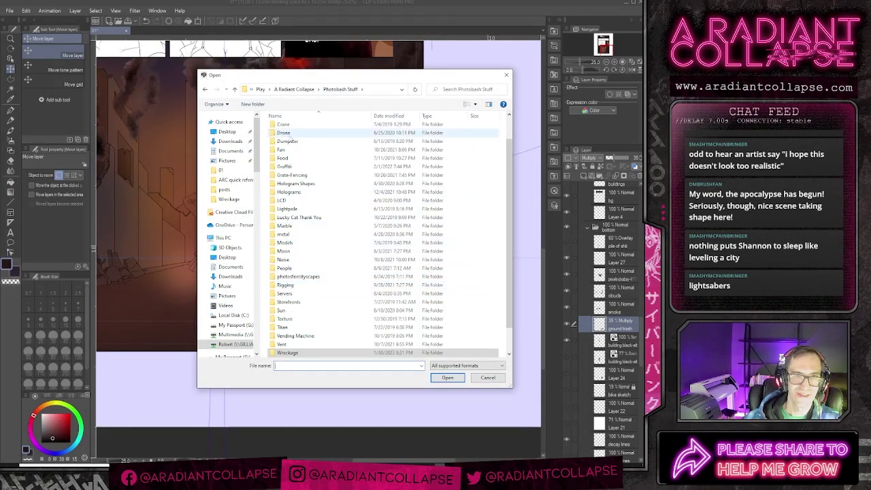
scroll(289, 139, "up", 1)
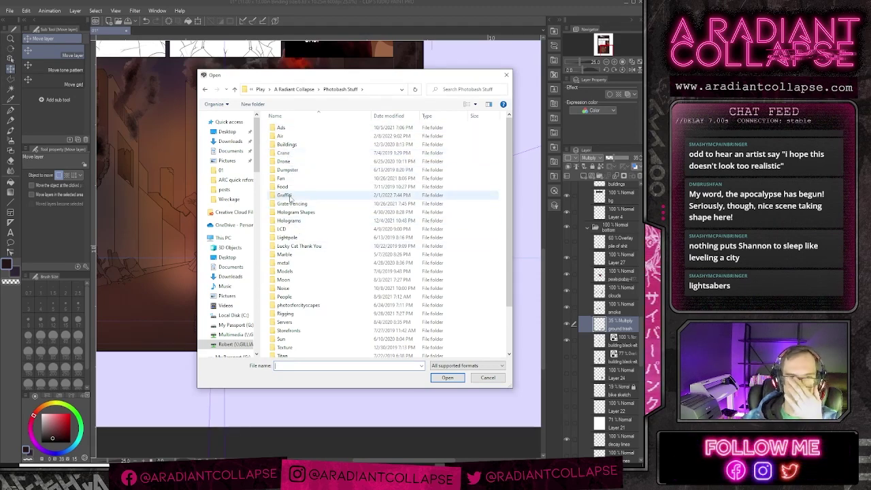
scroll(293, 235, "down", 2)
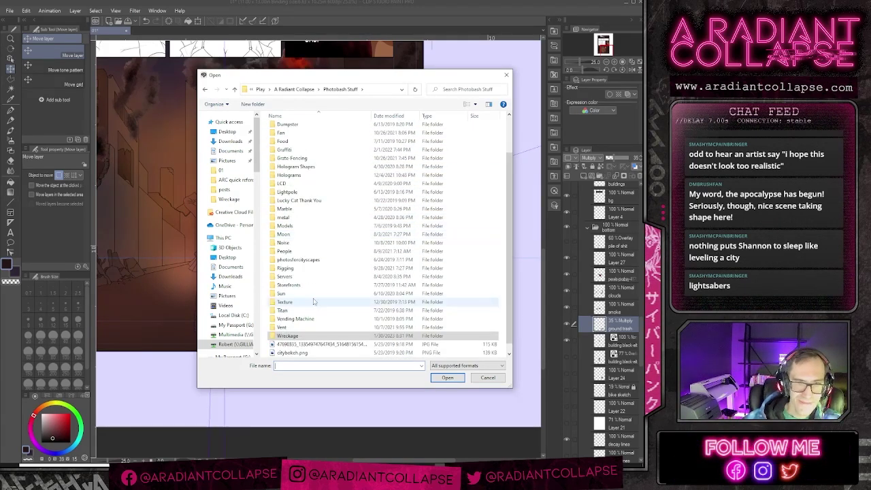
scroll(302, 318, "up", 2)
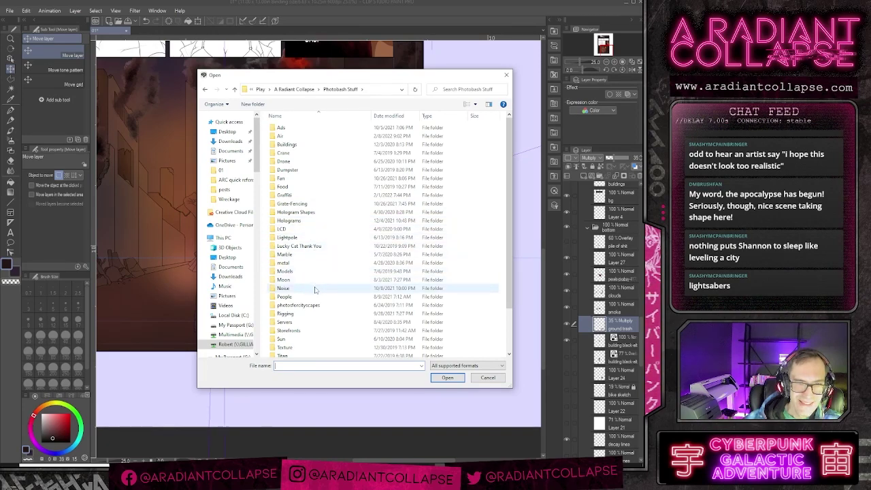
scroll(309, 329, "down", 1)
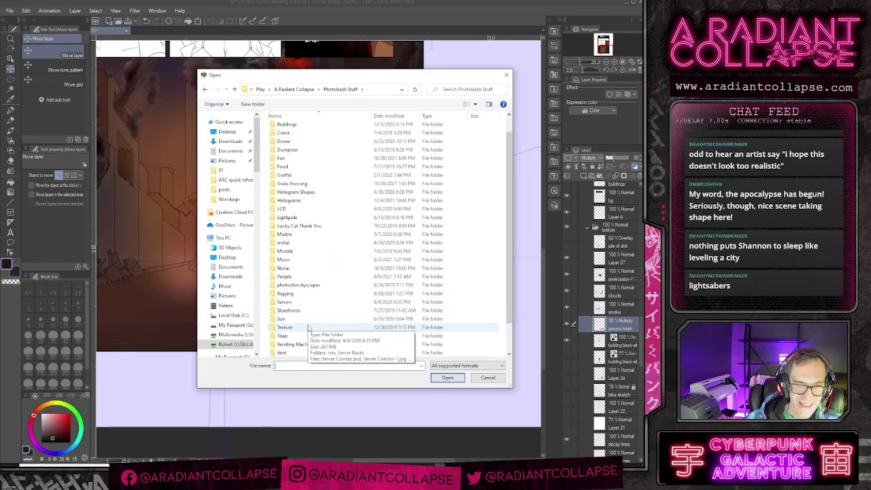
double_click(308, 328)
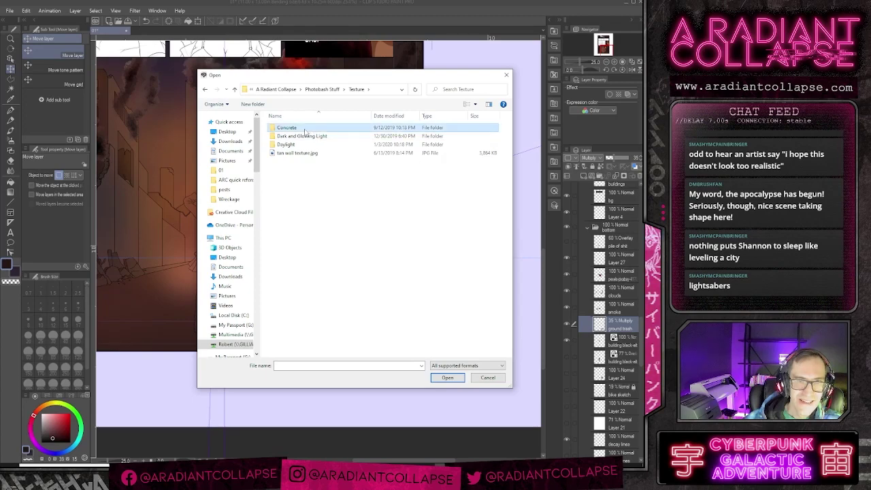
double_click(304, 129)
double_click(302, 128)
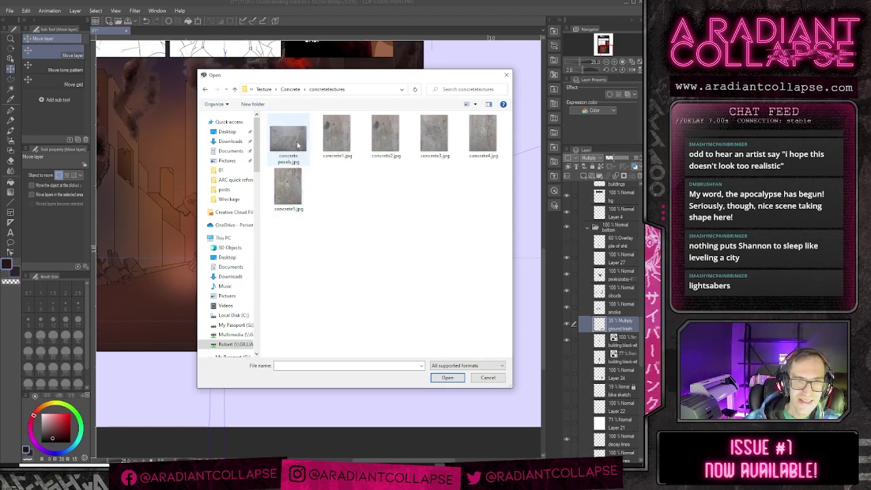
left_click(293, 146)
left_click(436, 376)
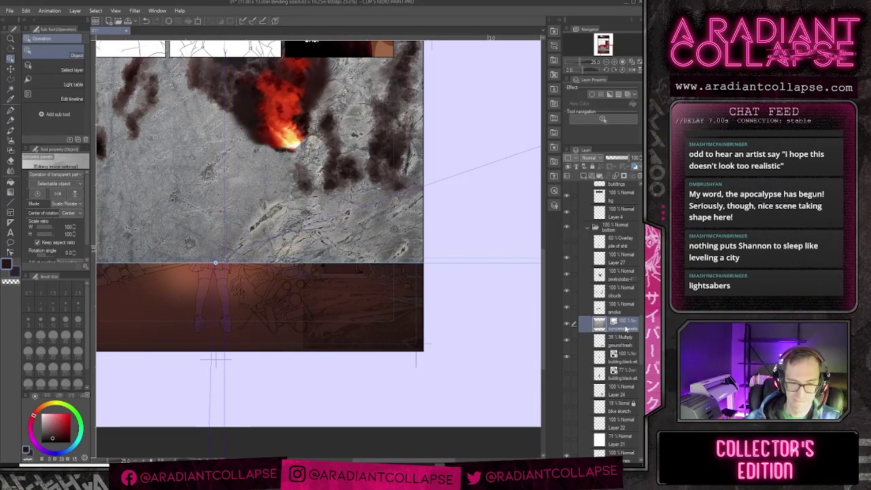
Step: Scale the concrete image down to 85% and rasterize its layer
key("ctrl+minus")
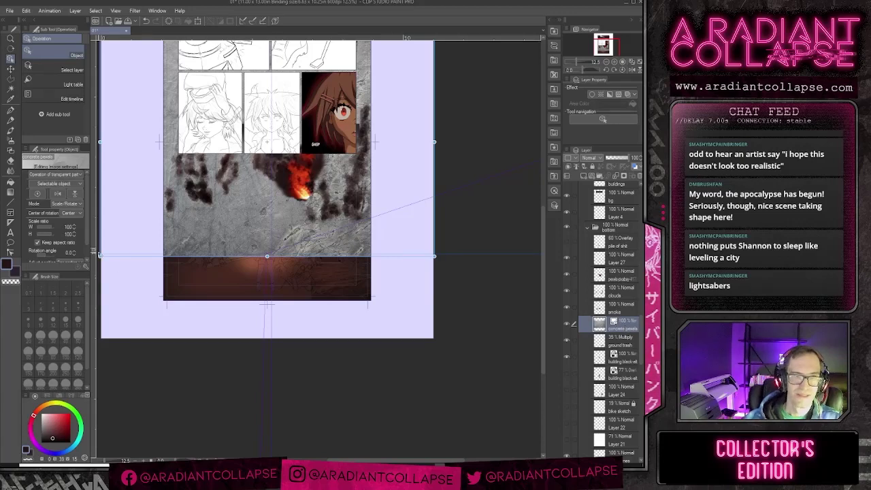
left_click_drag(434, 256, 403, 221)
right_click(631, 331)
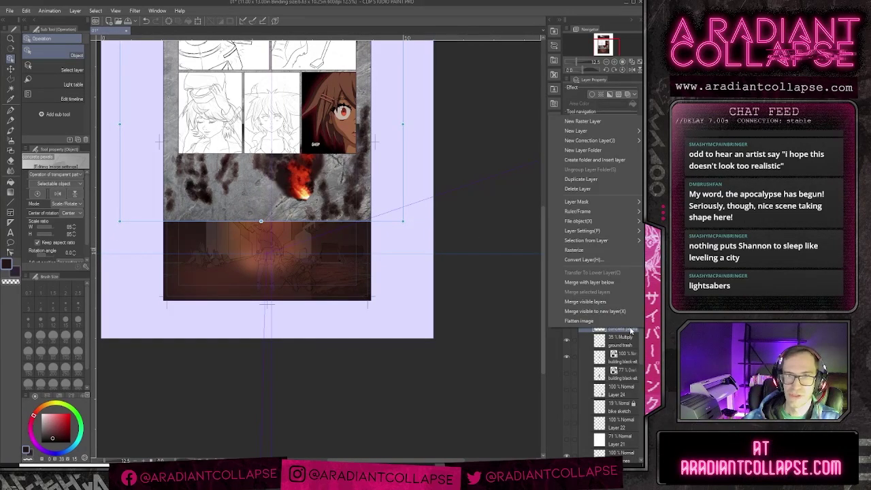
left_click(590, 254)
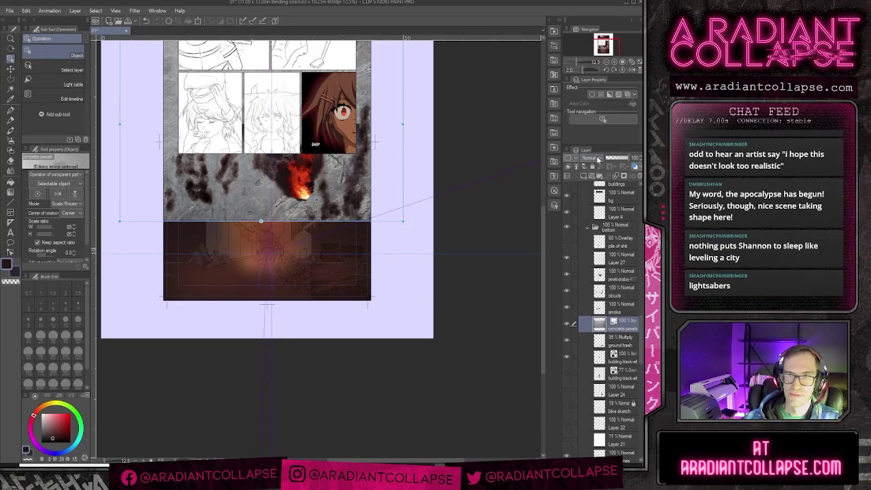
Step: Set the concrete layer's blending mode to Overlay and move the texture down over the bottom panel's street
left_click(597, 159)
left_click(594, 256)
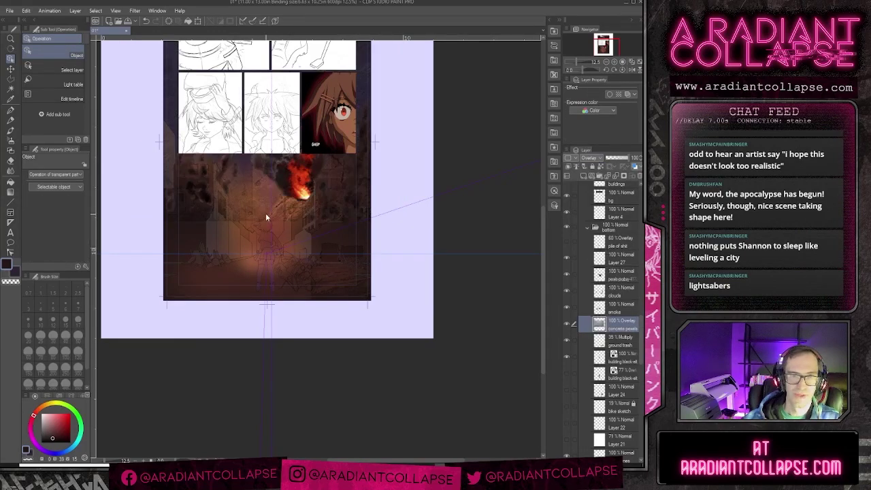
key("ctrl+t")
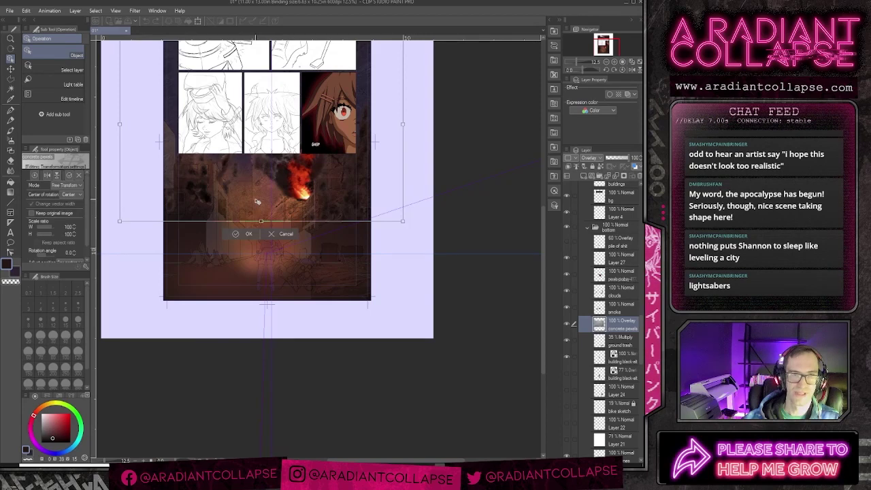
scroll(261, 296, "up", 2)
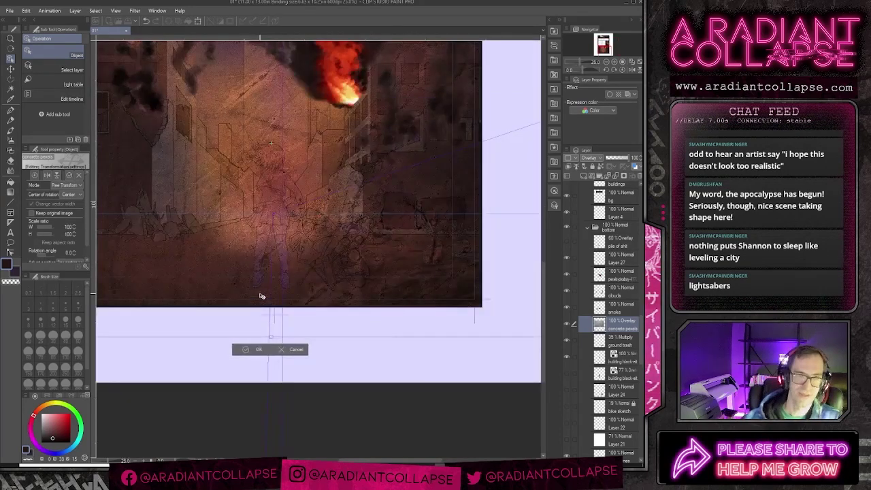
scroll(261, 296, "down", 2)
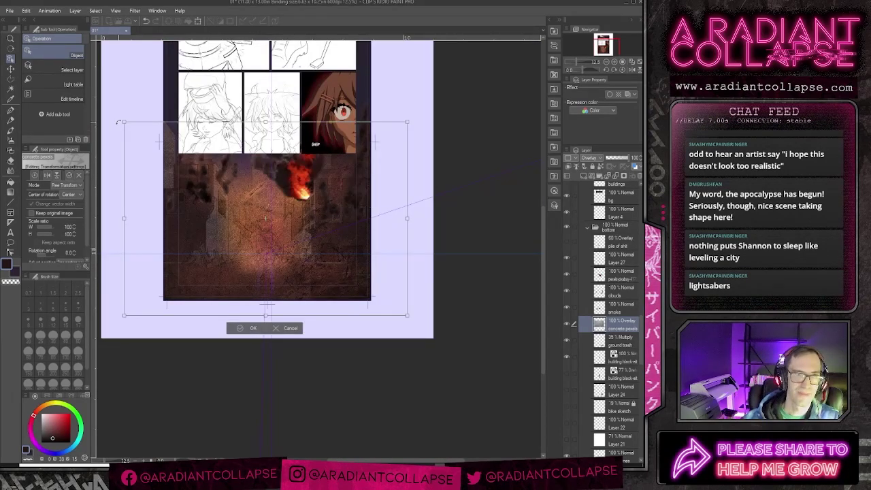
Step: Distort the concrete texture into a trapezoid, pulling its upper corners inward and its lower corners outward to follow the ground's perspective
left_click_drag(124, 123, 188, 217)
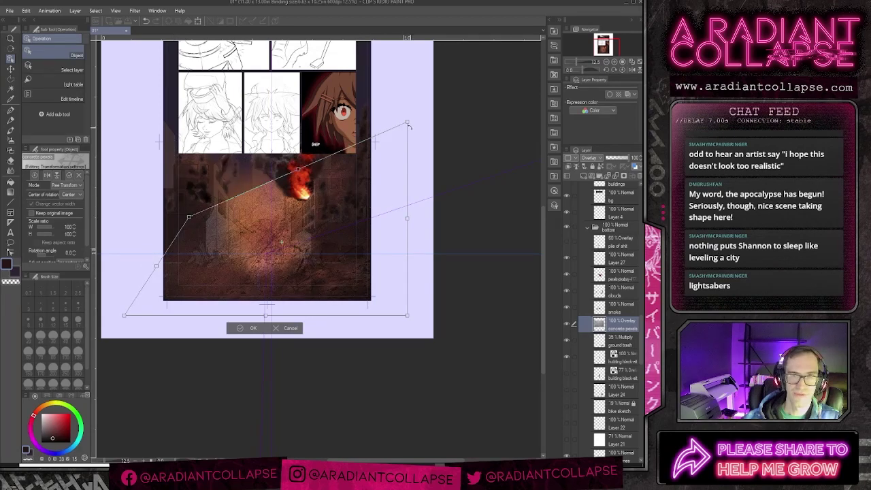
left_click_drag(409, 125, 338, 224)
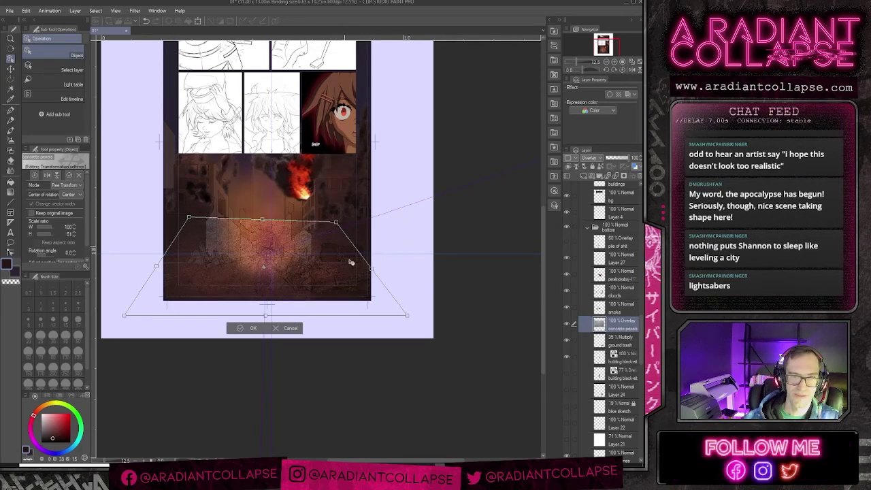
left_click_drag(407, 316, 434, 307)
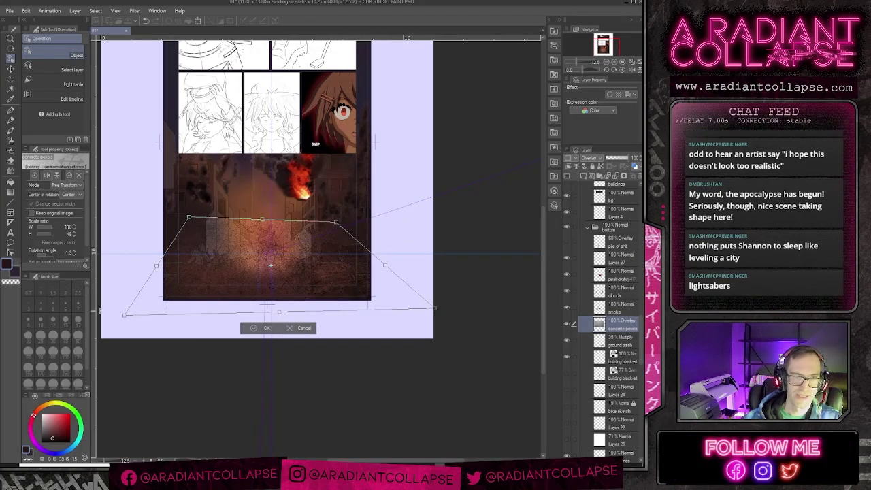
left_click_drag(124, 317, 100, 315)
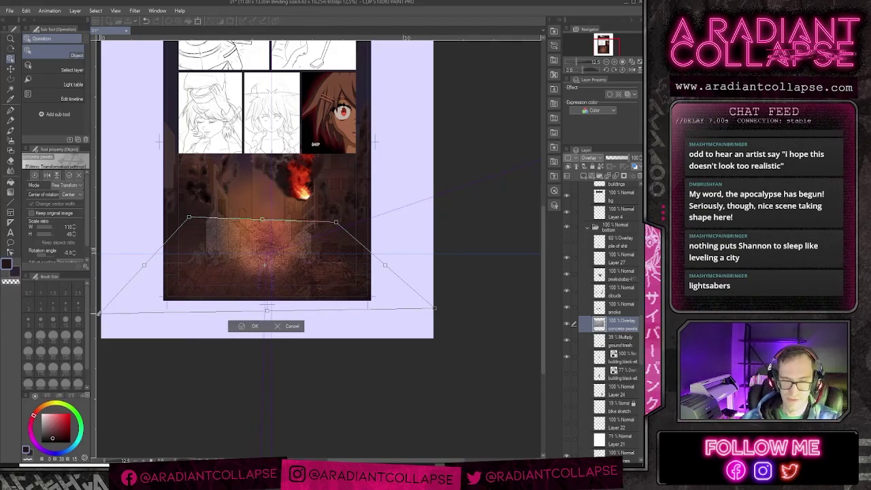
Step: Lower both upper corners of the concrete texture toward the street's horizon, behind the standing figure
scroll(100, 314, "up", 4)
left_click_drag(424, 168, 280, 255)
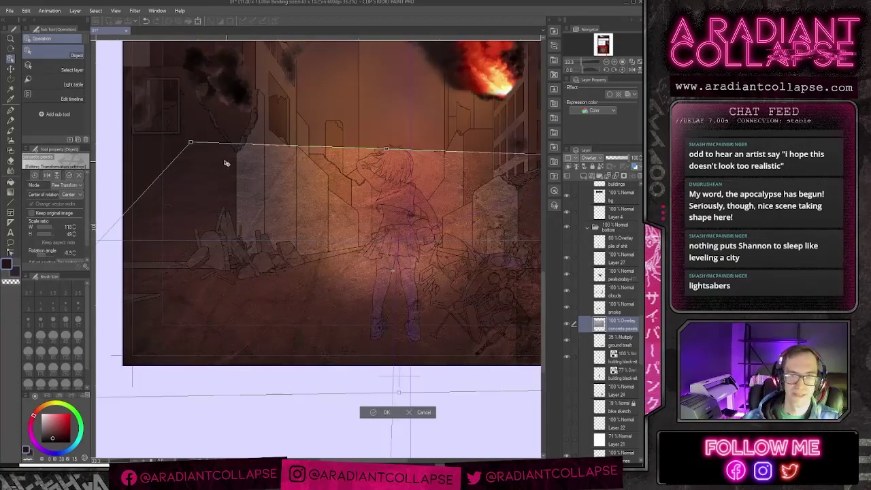
left_click_drag(190, 144, 197, 180)
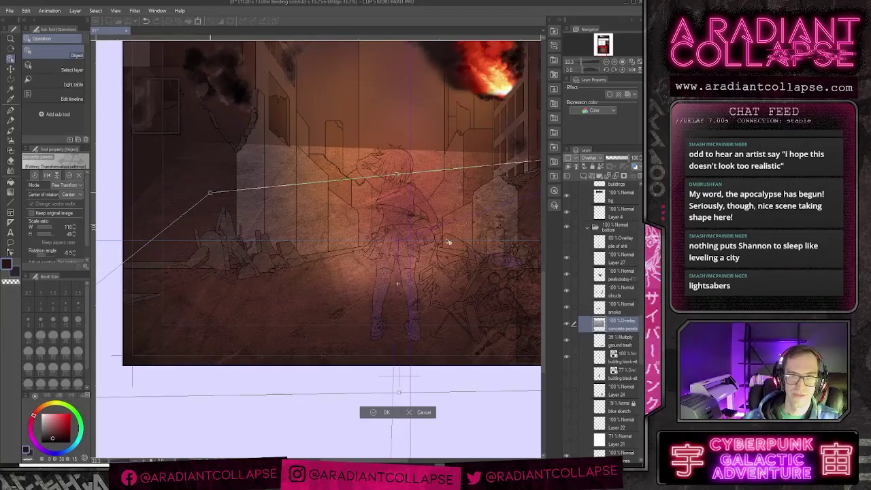
left_click_drag(450, 241, 411, 256)
left_click_drag(503, 196, 354, 201)
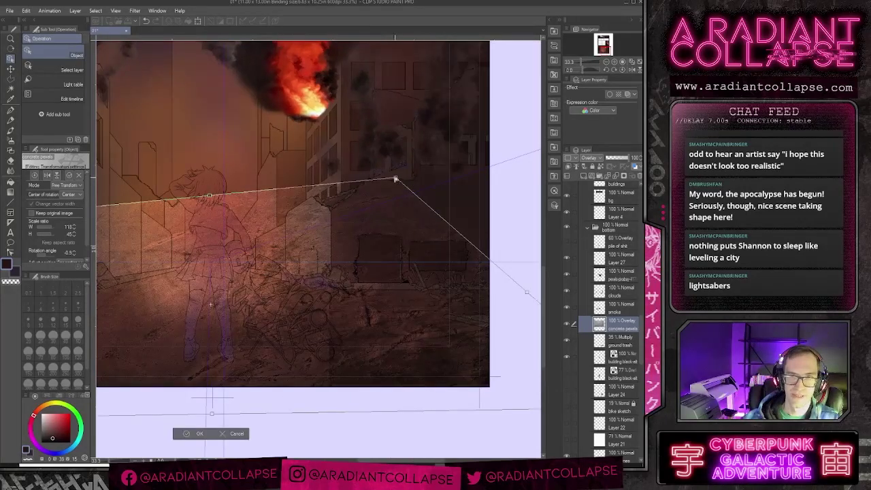
left_click_drag(396, 179, 393, 248)
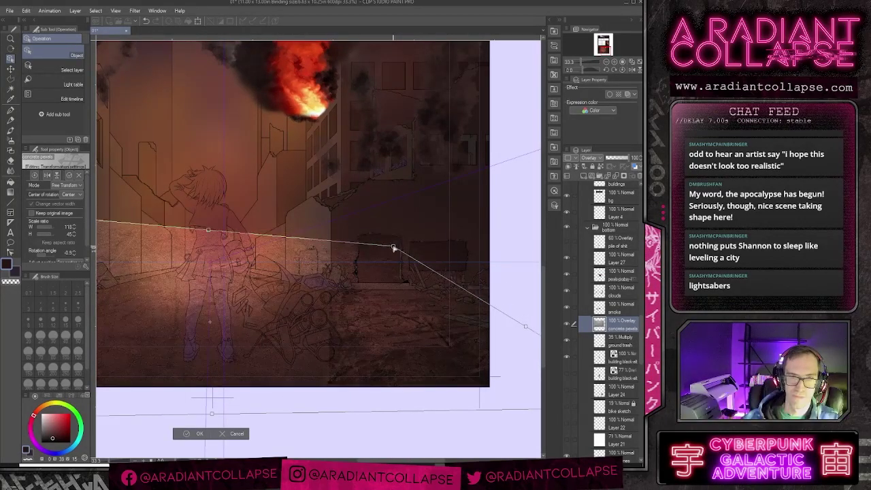
left_click_drag(284, 256, 418, 221)
left_click_drag(160, 181, 309, 212)
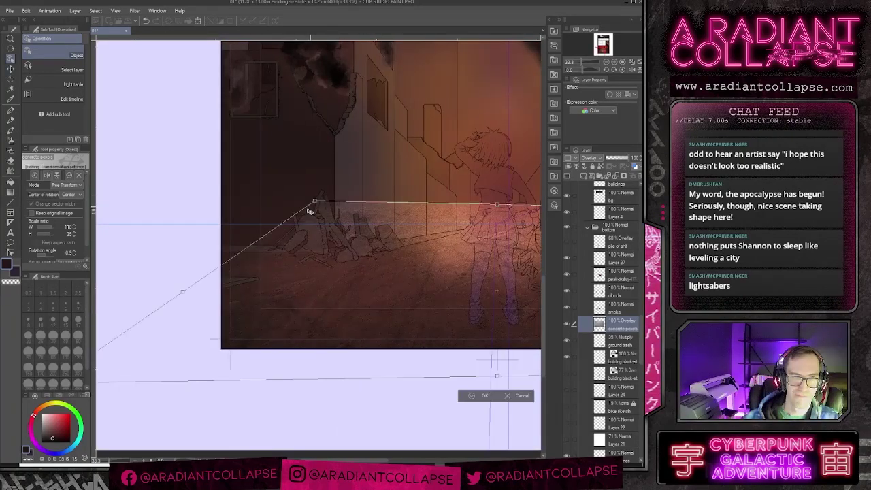
Step: Stretch the concrete's lower corners out past the page edges, level its upper edge and apply the transformation
left_click_drag(178, 300, 344, 283)
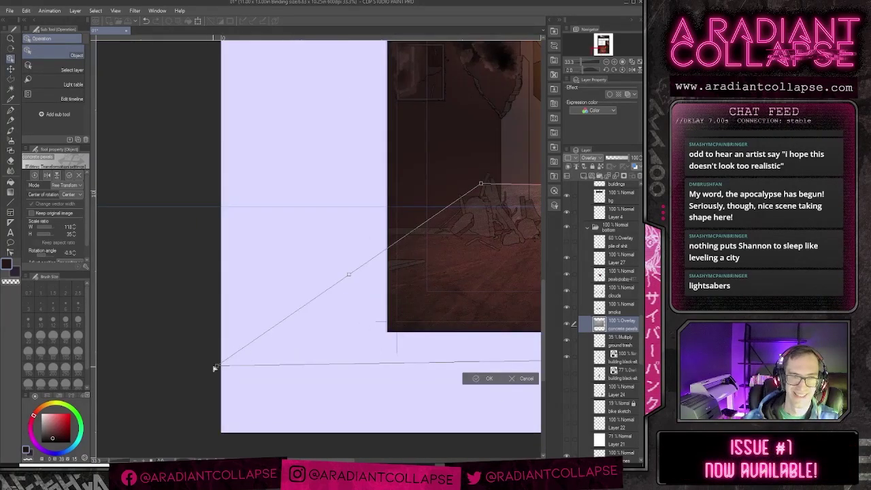
left_click_drag(216, 366, 150, 362)
left_click_drag(537, 332, 150, 294)
left_click_drag(538, 312, 365, 327)
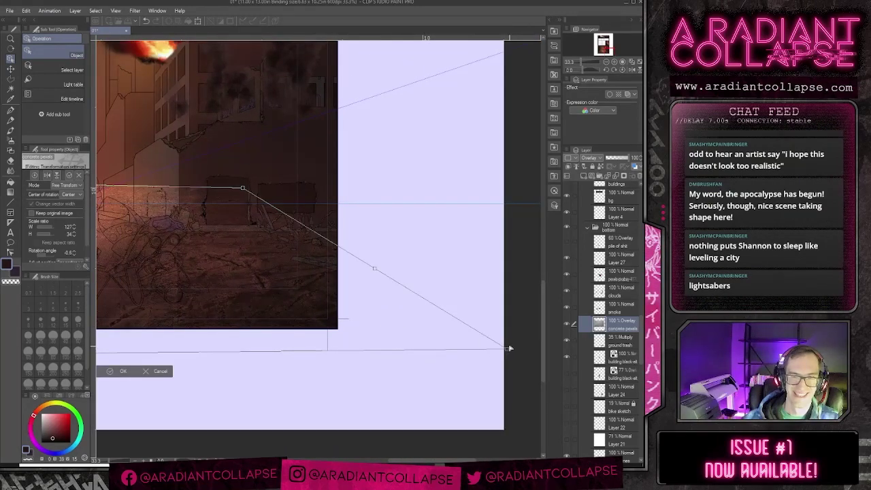
left_click_drag(508, 348, 554, 337)
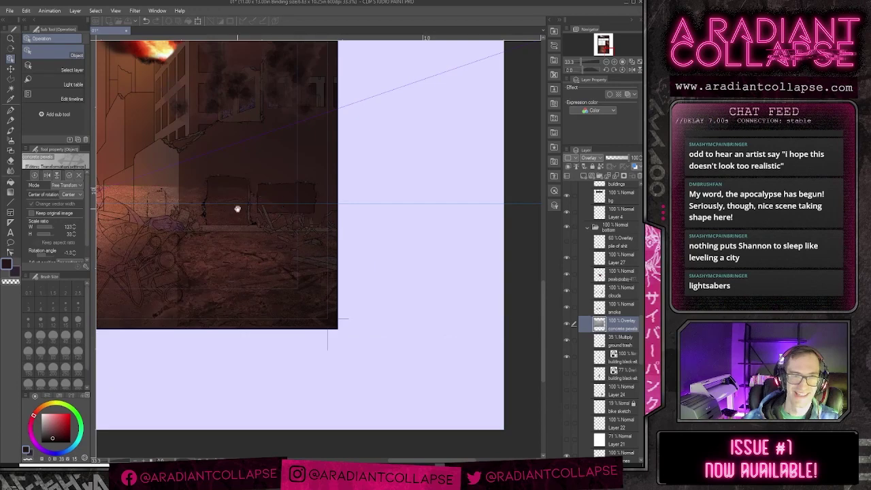
left_click_drag(237, 209, 421, 204)
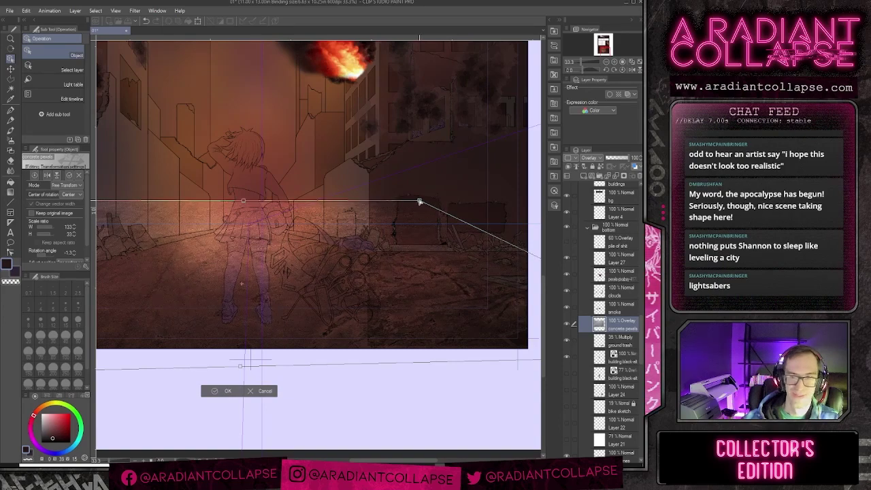
scroll(419, 202, "down", 1)
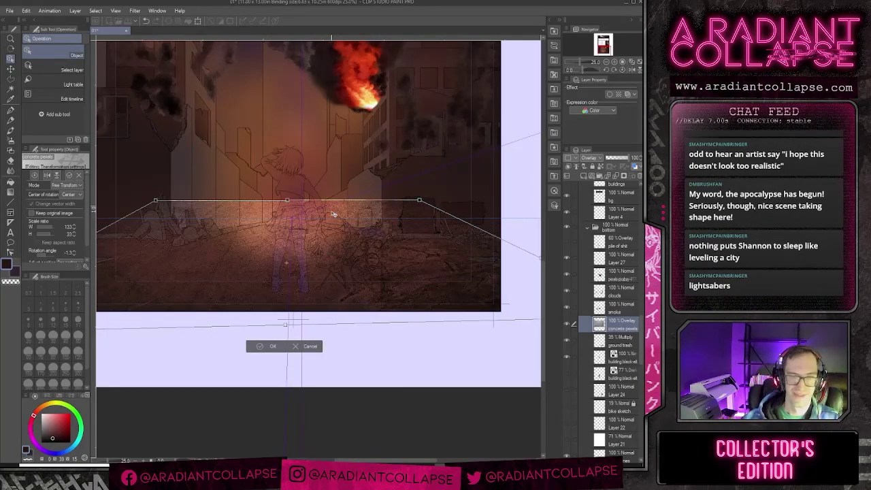
key("Return")
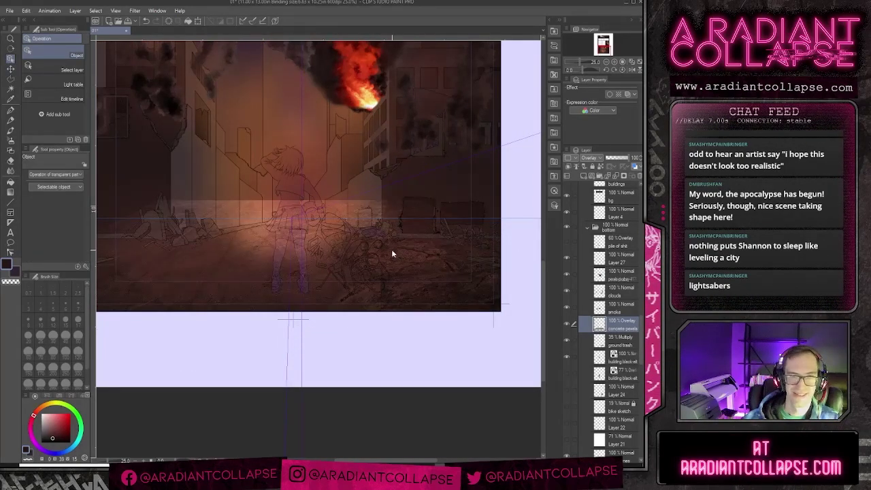
Step: Erase the concrete overlapping the left-hand building and rubble with the Soft eraser at density 58 and size 200
left_click_drag(316, 254, 382, 253)
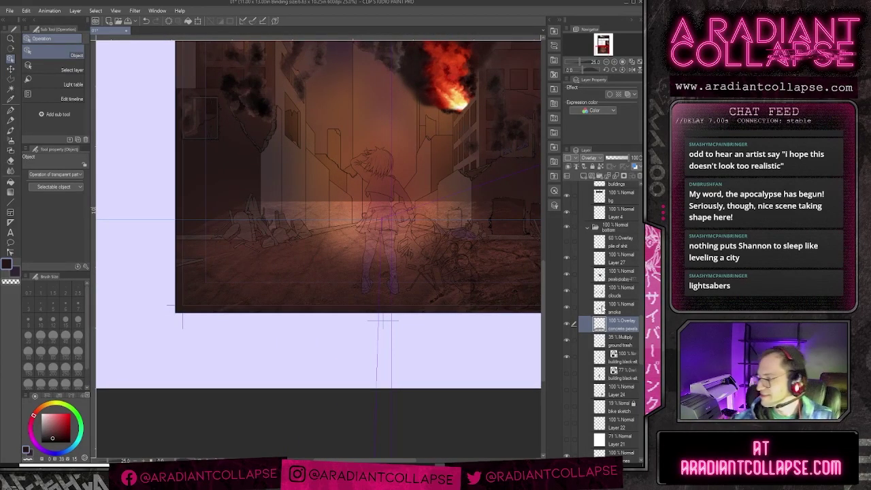
key("b")
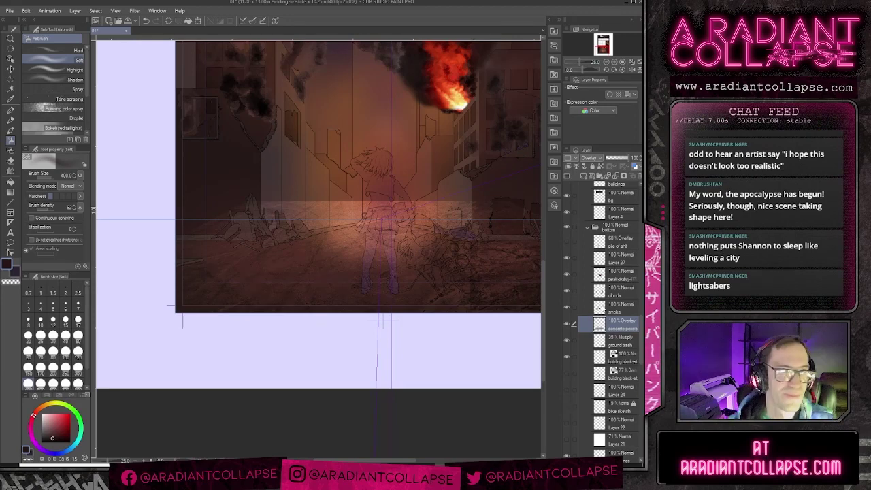
key("e")
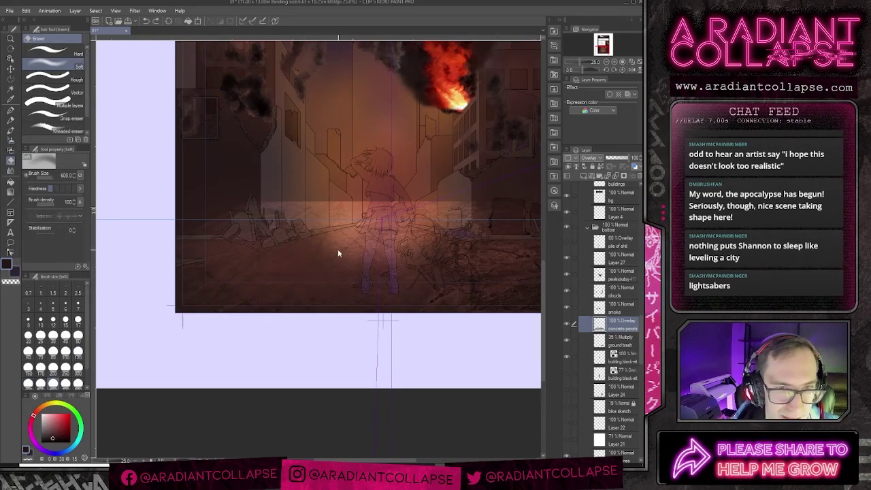
left_click(47, 204)
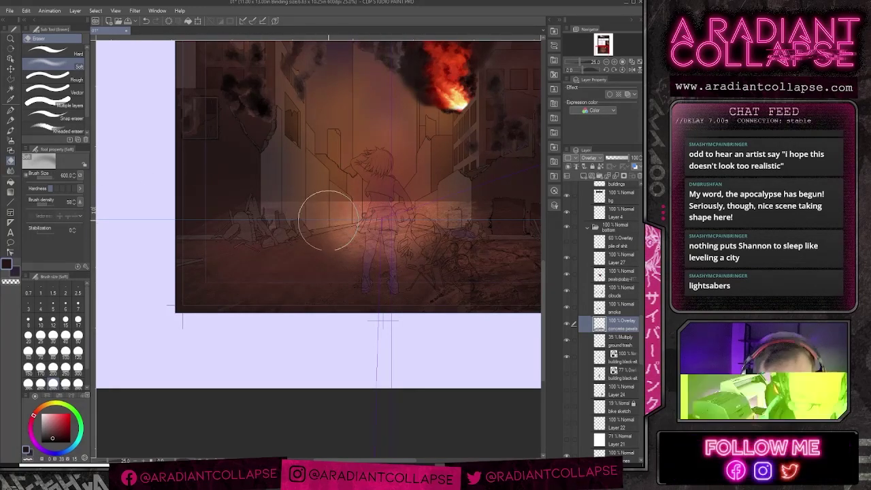
key("[")
key("[")
key("[")
key("[")
key("[")
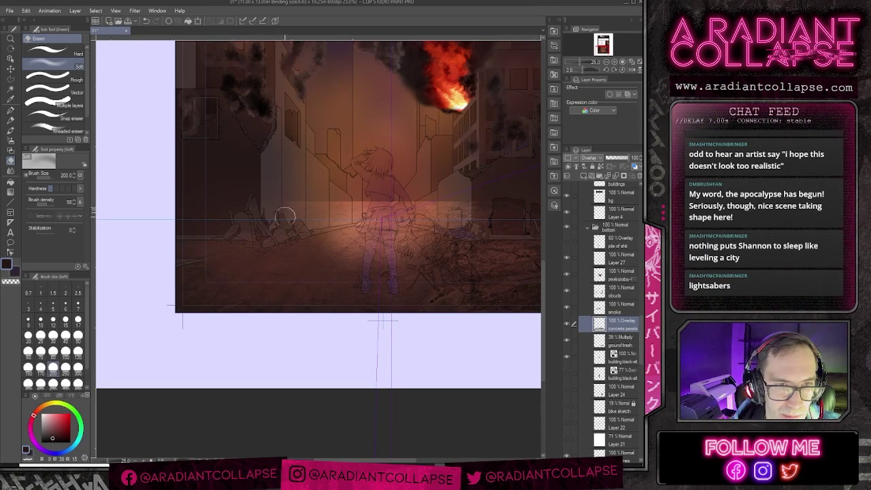
Step: Refine the concrete's edge along the left rubble with a smaller Soft eraser, and fade it behind the figure at size 250
key("bracketleft")
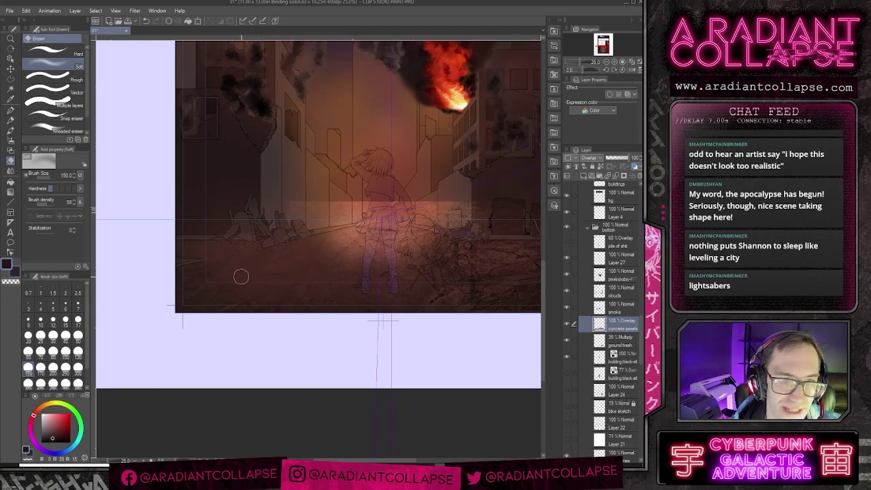
key("bracketleft")
key("bracketleft")
key("bracketleft")
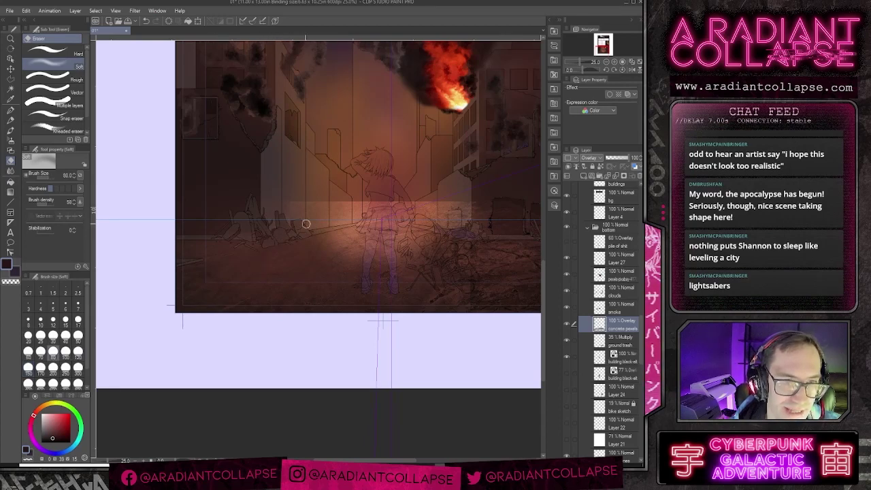
key("bracketright")
key("bracketright")
key("bracketright")
key("bracketright")
key("bracketright")
key("bracketright")
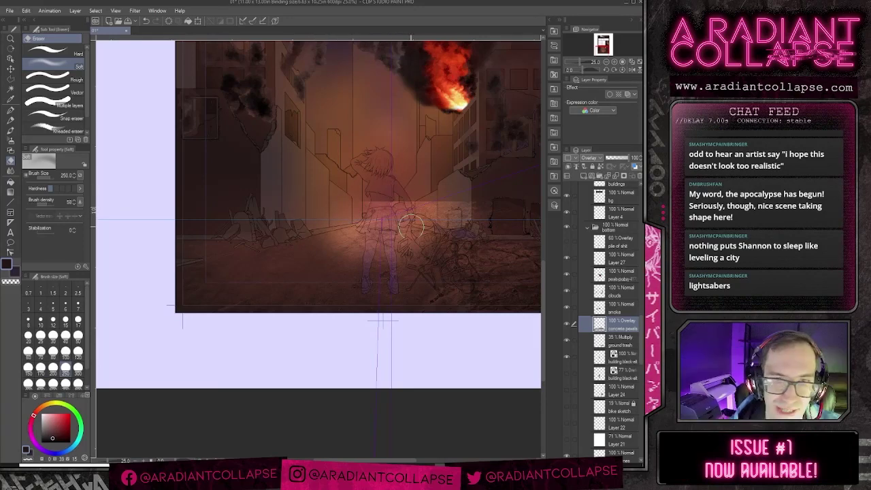
Step: Erase the concrete covering the walls and doorways of the right-hand buildings with the Soft eraser at size 250
left_click_drag(445, 238, 372, 239)
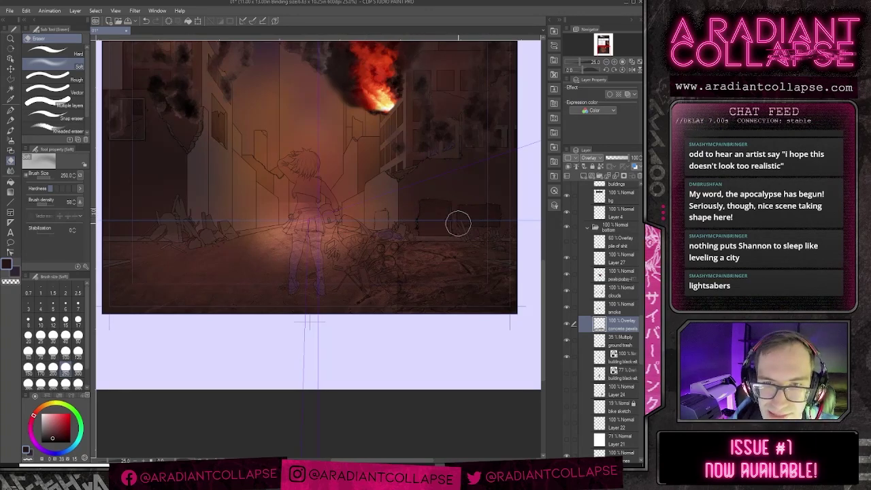
left_click_drag(475, 224, 414, 212)
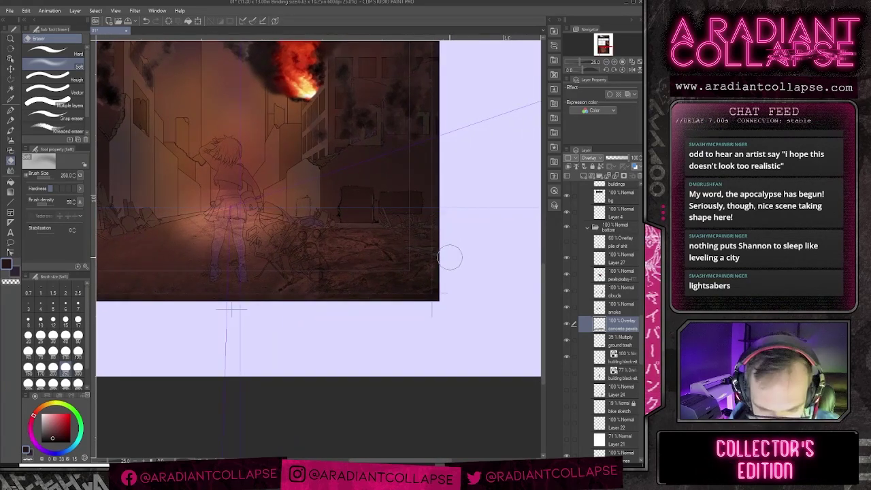
scroll(453, 253, "up", 2)
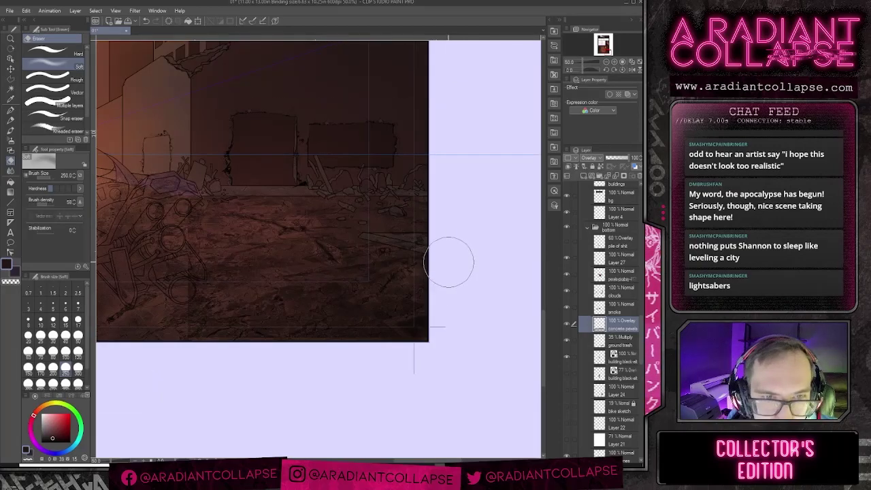
scroll(435, 266, "down", 2)
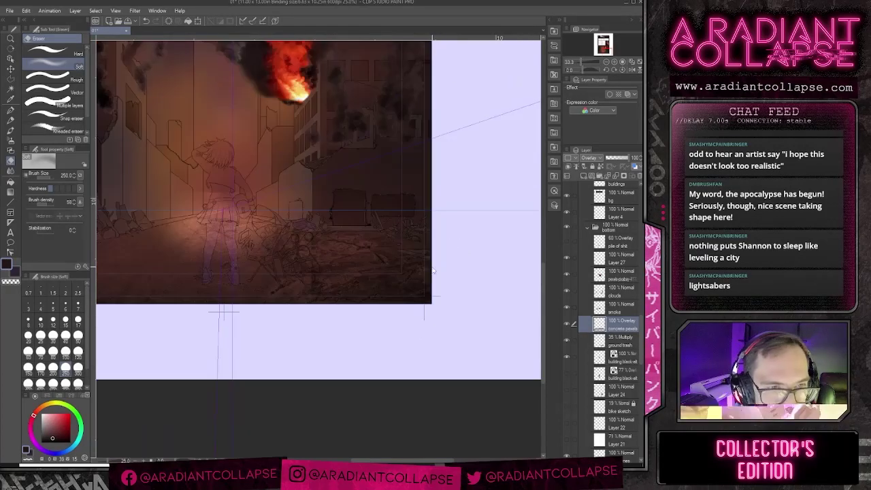
left_click_drag(318, 268, 450, 276)
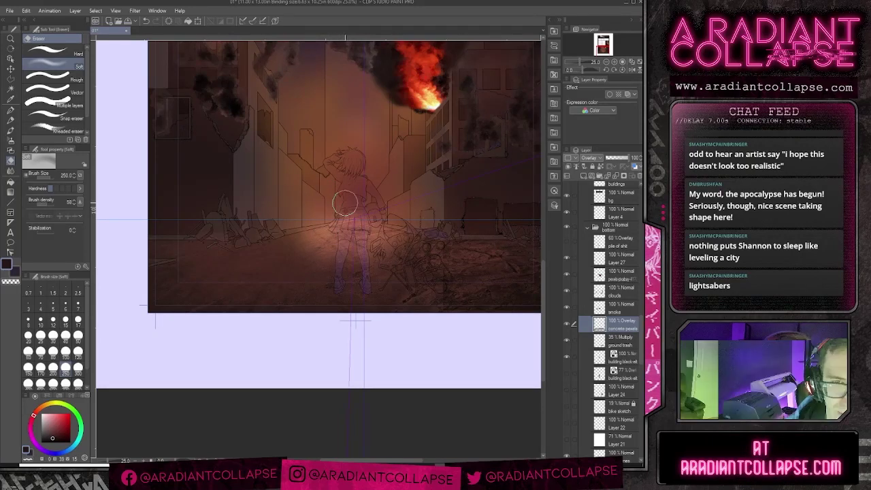
Step: Soften the concrete around the street's far end with the eraser at sizes 100 to 200, and lower the layer's opacity to about 65%
key("bracketleft")
key("bracketleft")
key("bracketleft")
key("bracketleft")
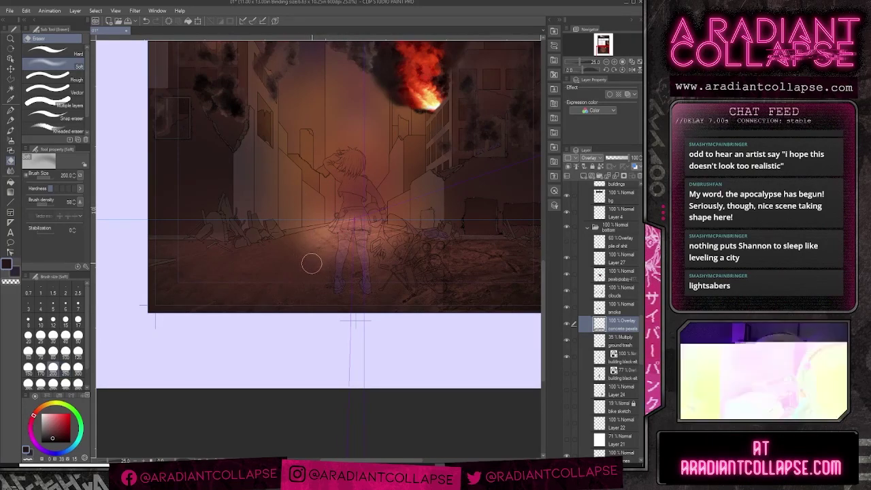
key("bracketleft")
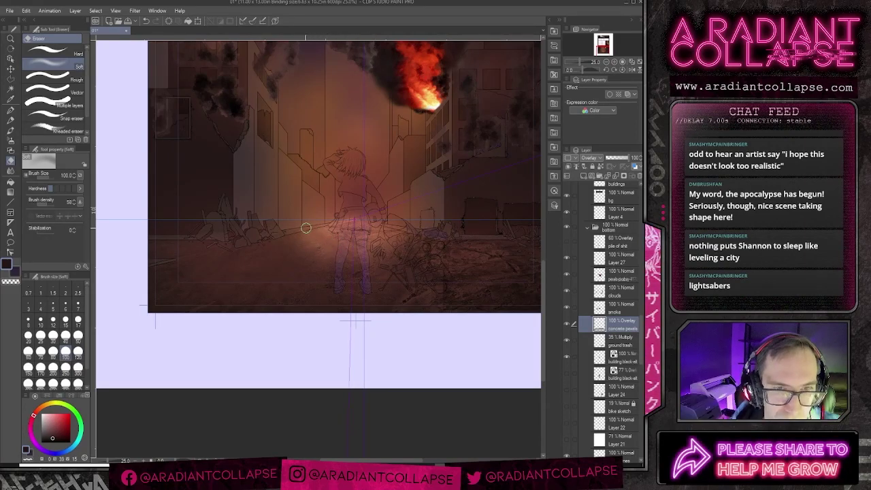
key("bracketright")
key("bracketright")
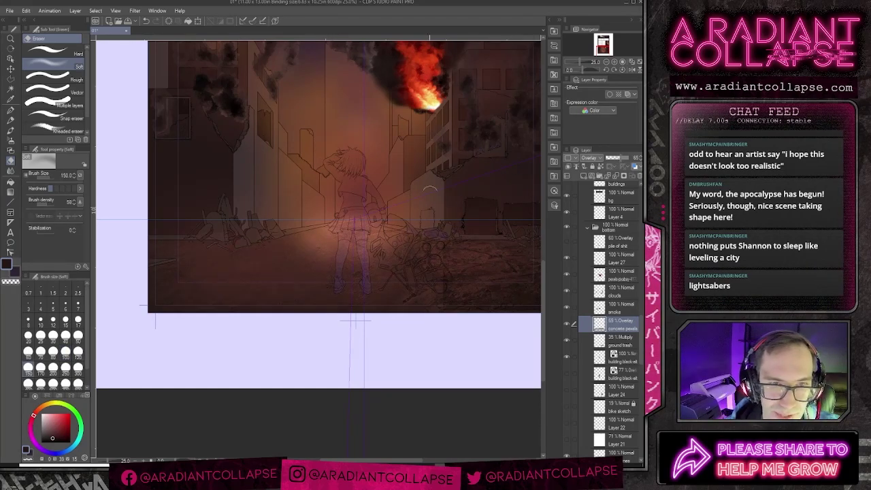
Step: Enlarge the Soft eraser to size 200 for softening the concrete layer
key("bracketright")
key("bracketright")
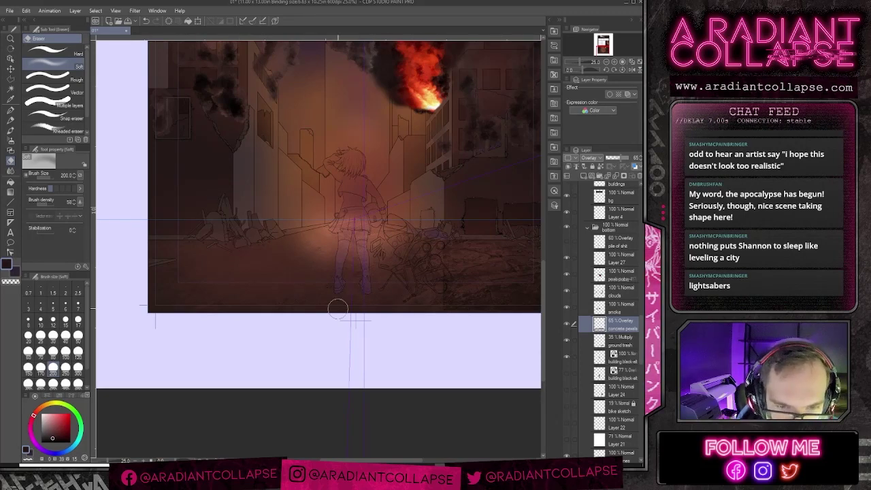
left_click_drag(486, 307, 434, 312)
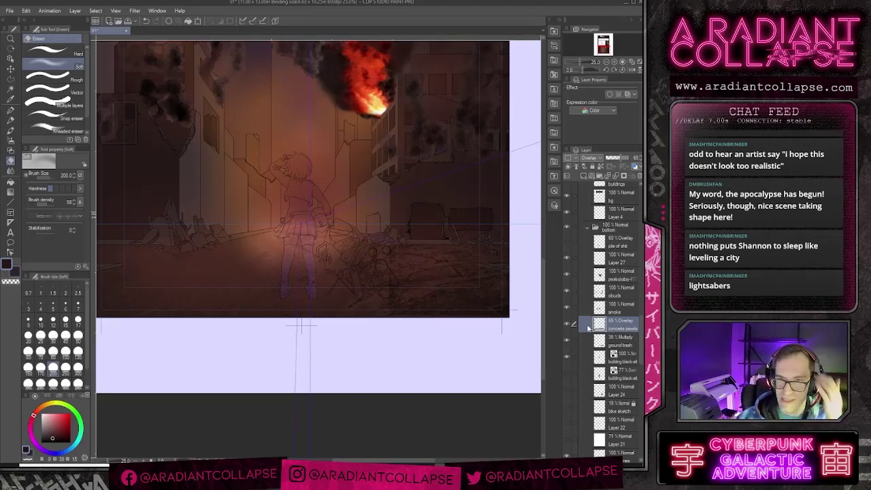
Step: Move the ground trash layer above the concrete layer, compare the scene with and without it, and leave it hidden
left_click_drag(601, 340, 603, 318)
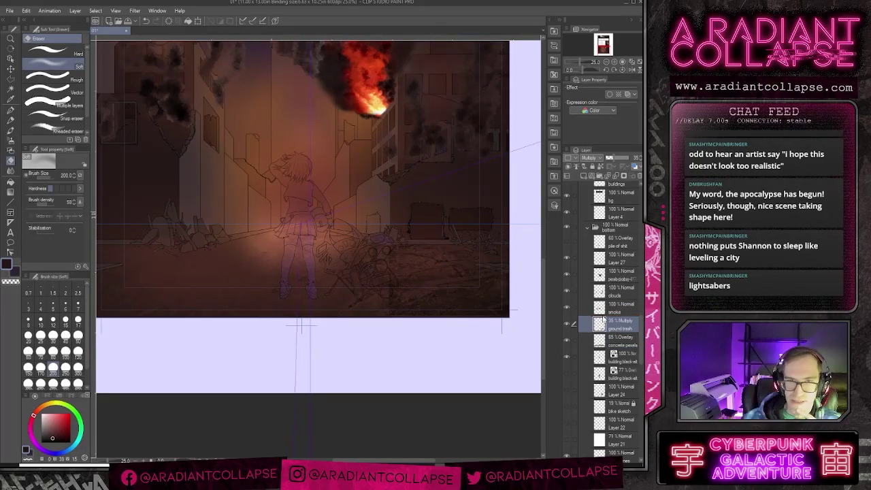
left_click(567, 324)
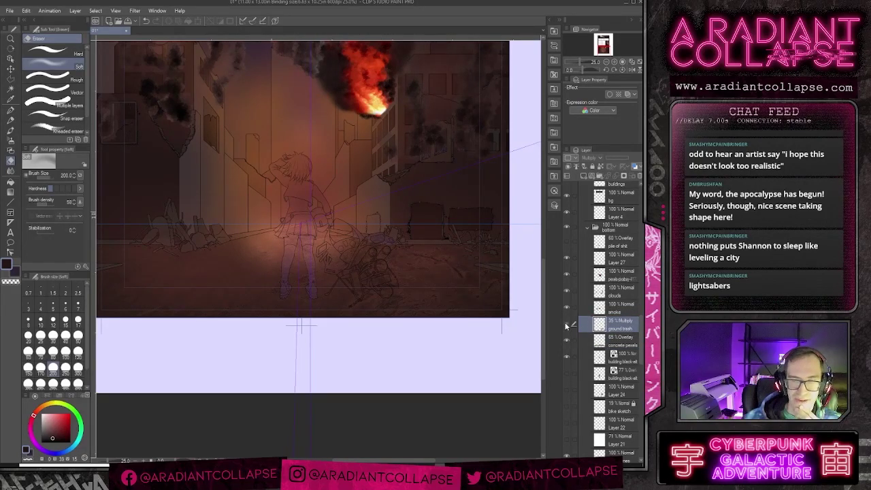
left_click(566, 324)
left_click(566, 325)
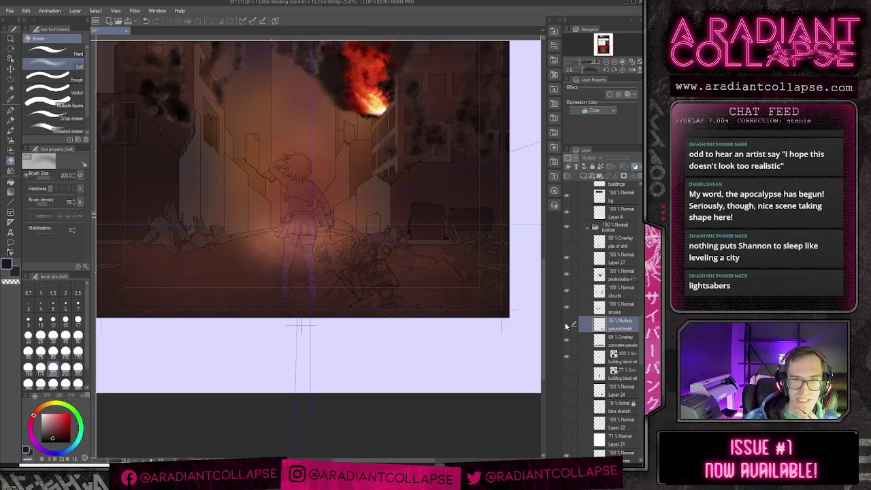
left_click(566, 325)
left_click(566, 324)
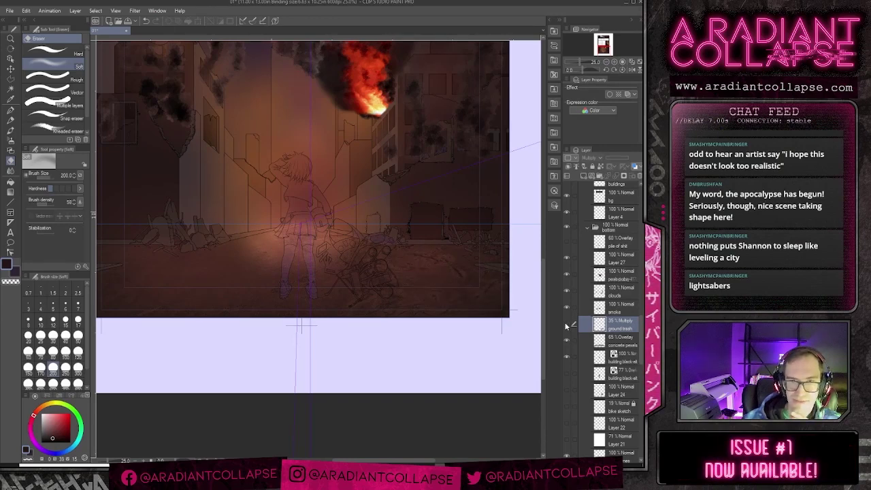
left_click(607, 342)
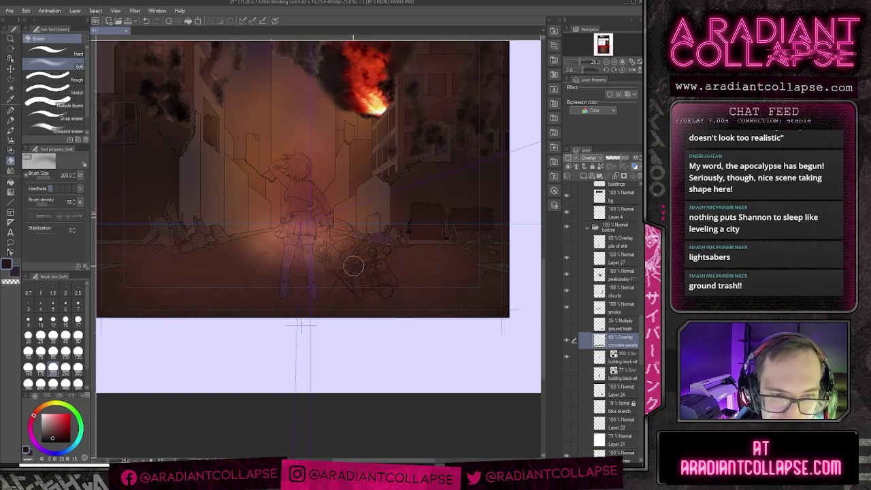
Step: Compare the street scene with the hidden ground trash, rubble pile and 77% building texture layers switched on and off
left_click_drag(273, 260, 353, 265)
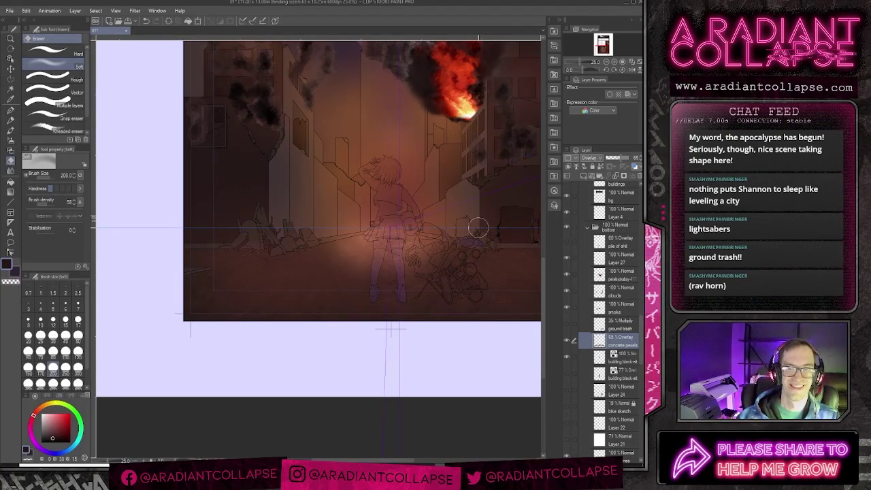
scroll(478, 229, "down", 2)
scroll(478, 229, "up", 2)
left_click_drag(466, 217, 443, 263)
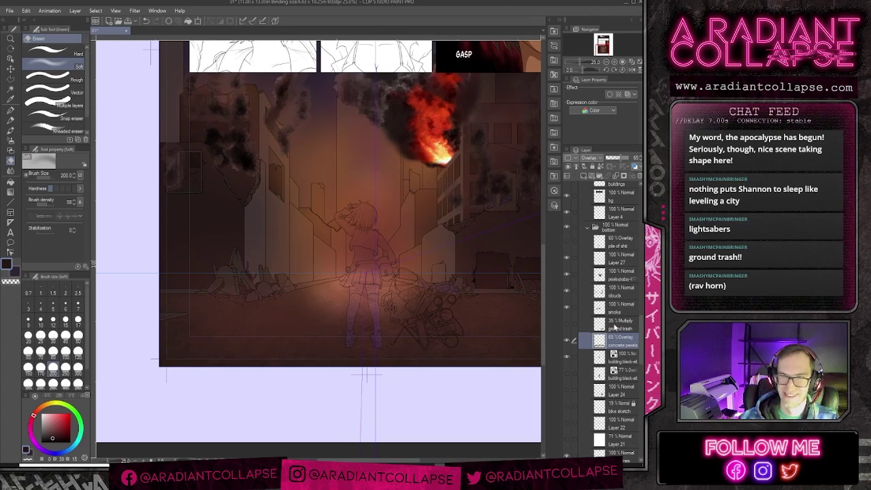
left_click(567, 327)
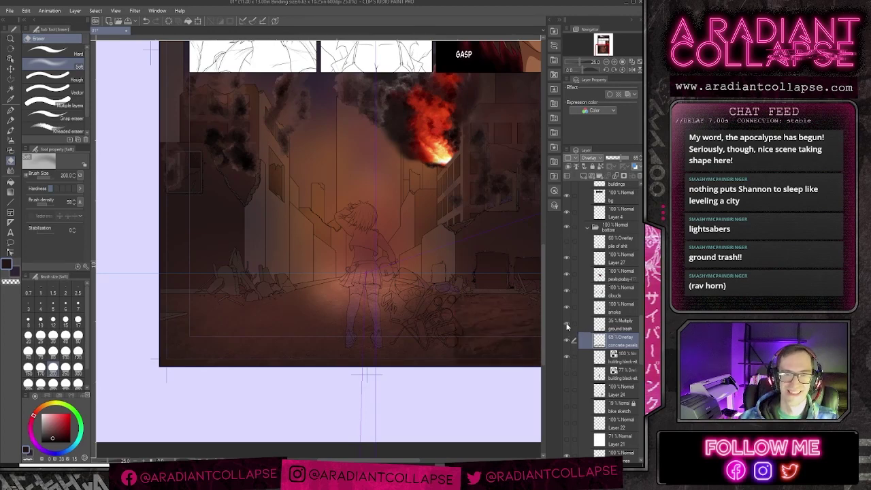
left_click(565, 325)
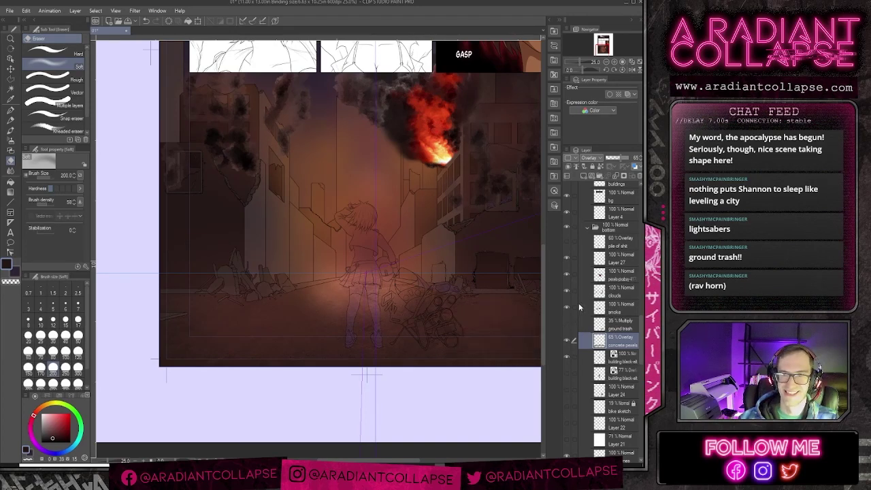
left_click(567, 242)
left_click(567, 243)
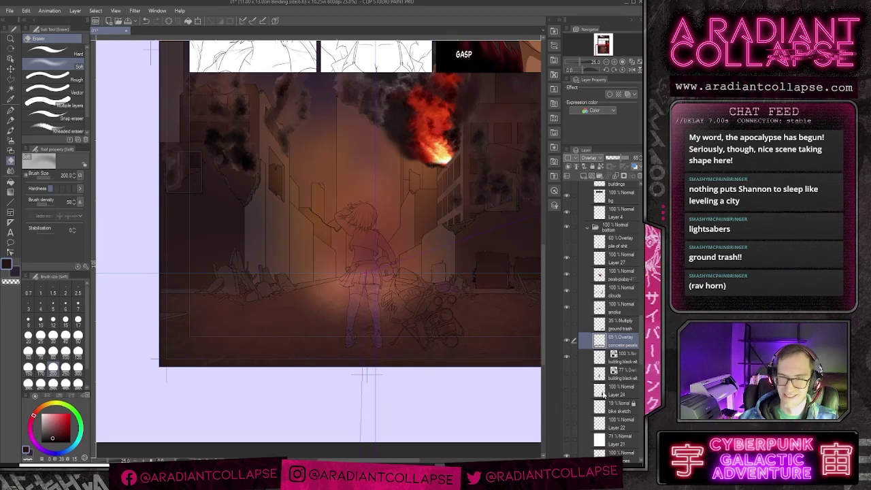
left_click(566, 374)
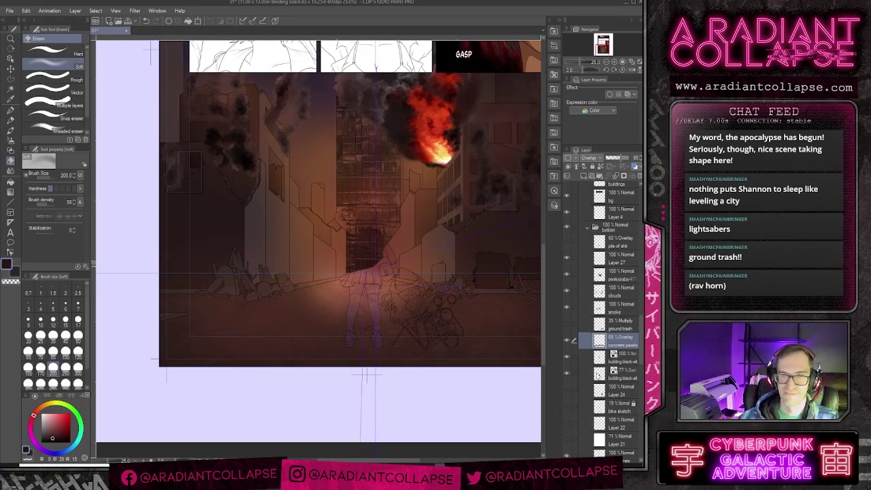
left_click(567, 373)
Step: Move the visible building texture over the distant tower beside the figure's raised arm and scale it to 80%
left_click(616, 355)
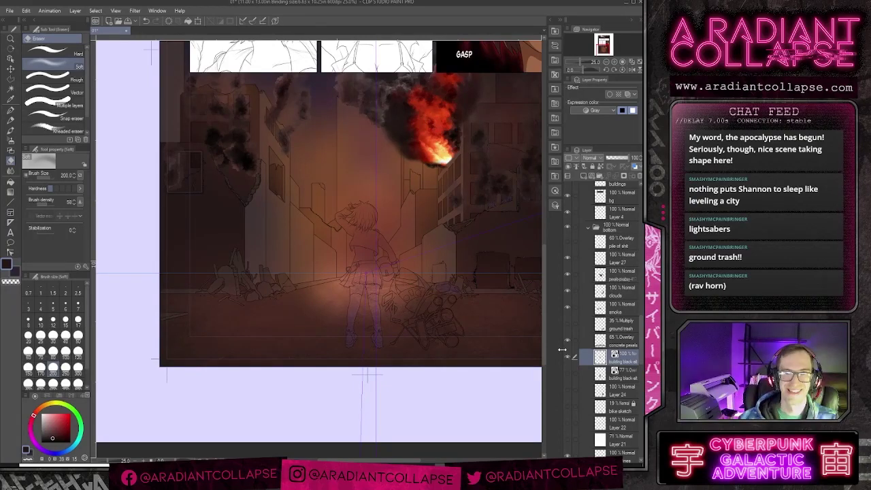
key("k")
left_click_drag(372, 115, 326, 231)
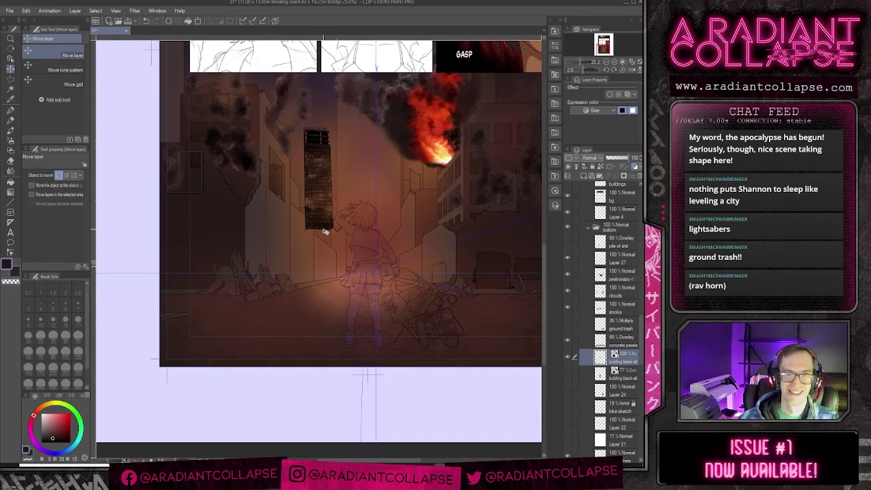
key("ctrl+t")
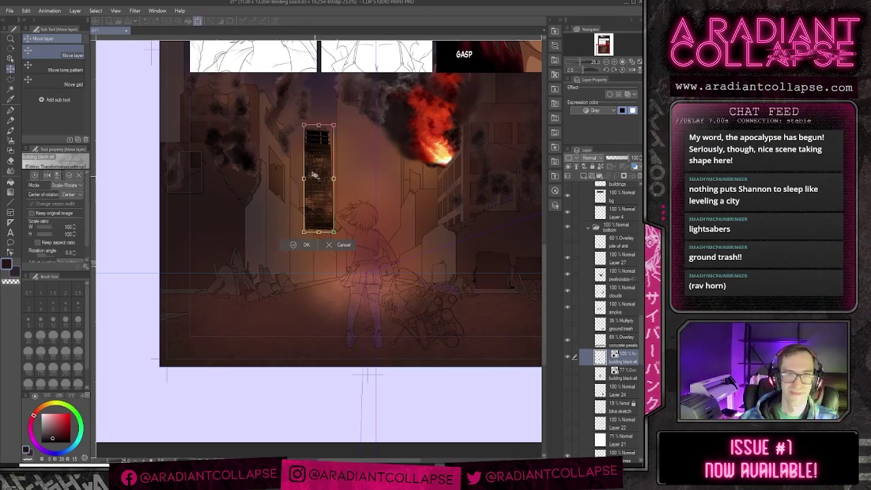
left_click_drag(302, 126, 305, 135)
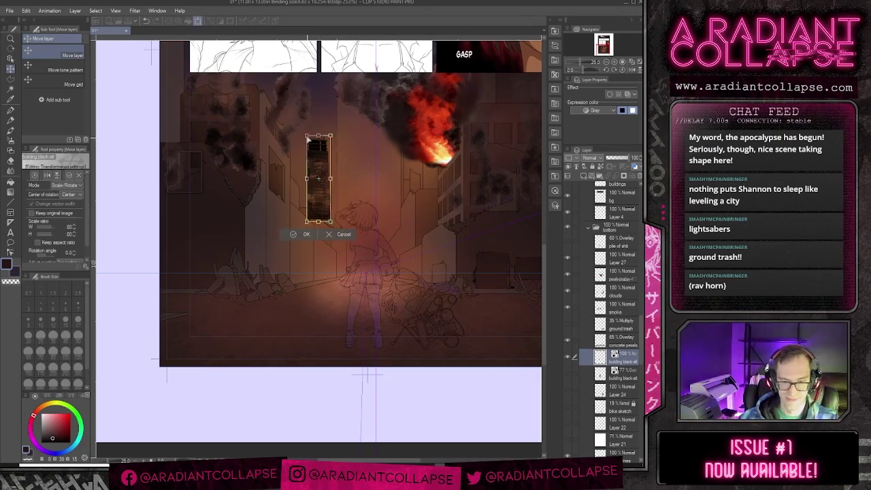
Step: Distort the corners of the building texture with Free Transform to match the distant tower's perspective, and apply the transformation
scroll(308, 138, "up", 2)
left_click_drag(346, 271, 346, 280)
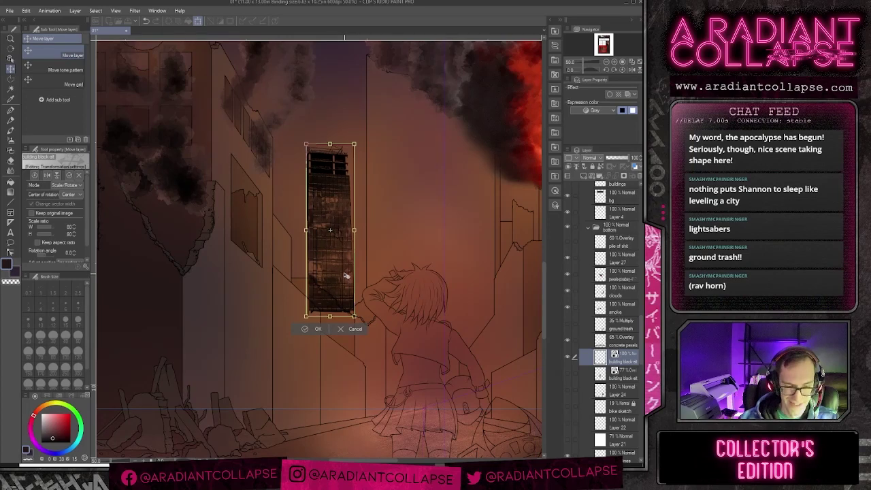
key("ctrl")
left_click_drag(355, 145, 356, 145)
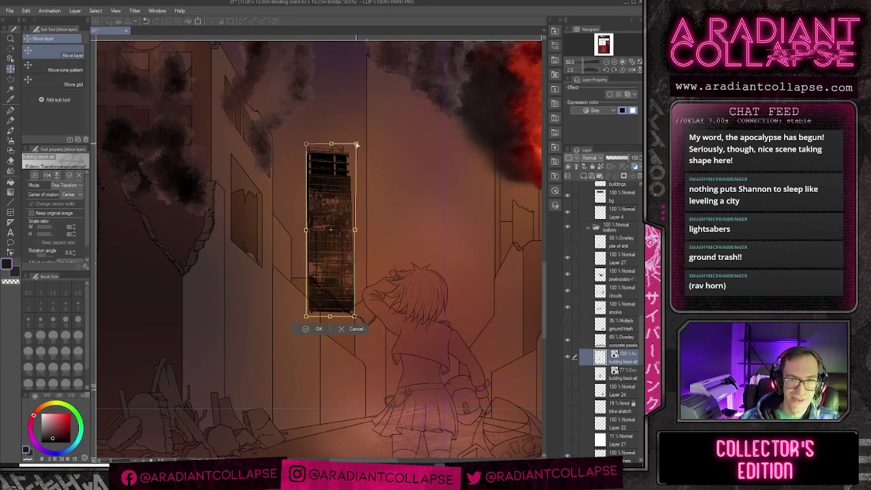
scroll(356, 144, "up", 1)
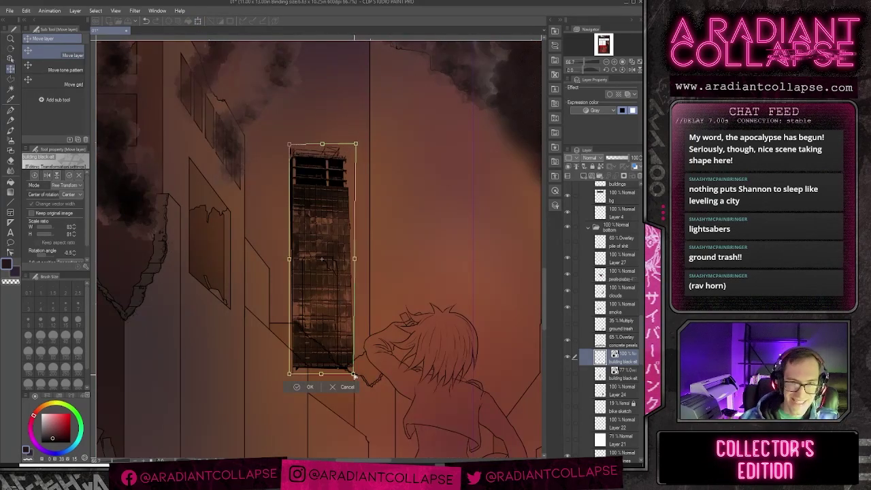
left_click_drag(354, 374, 354, 377)
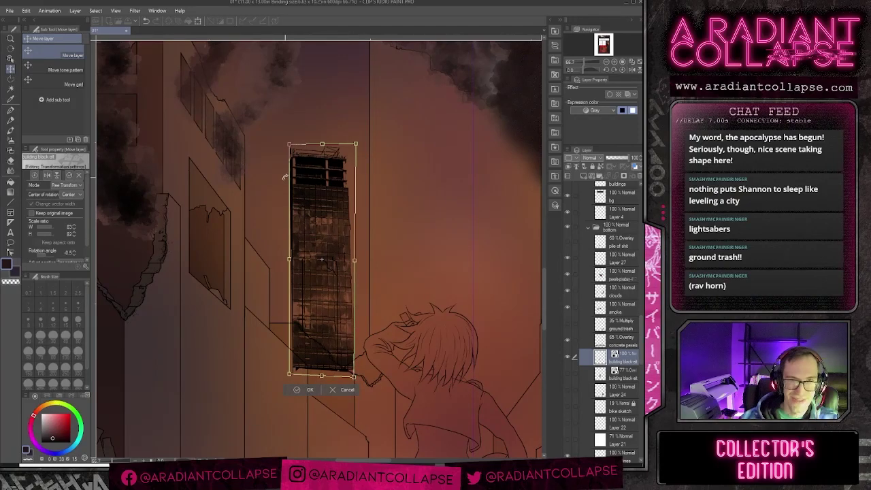
left_click_drag(289, 146, 289, 149)
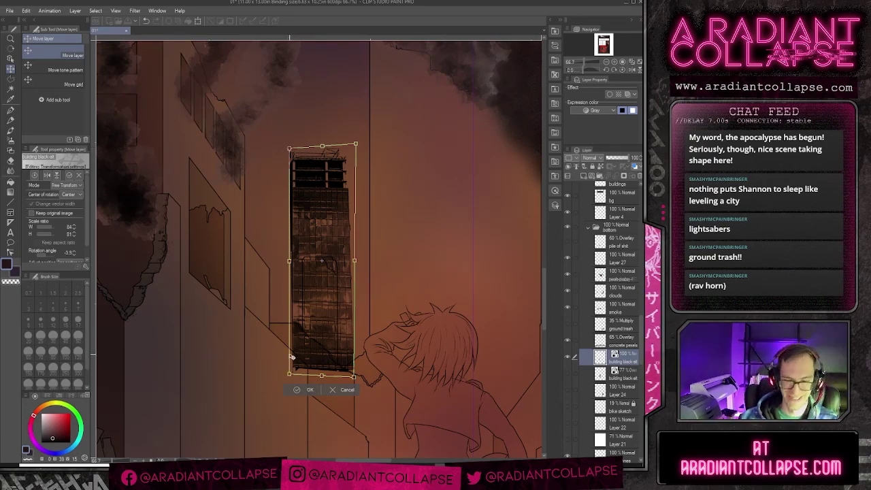
key("Return")
Step: Auto-select the broken tower's interior on the city lines layer and mask the building texture to that selection
scroll(288, 350, "up", 1)
left_click(10, 89)
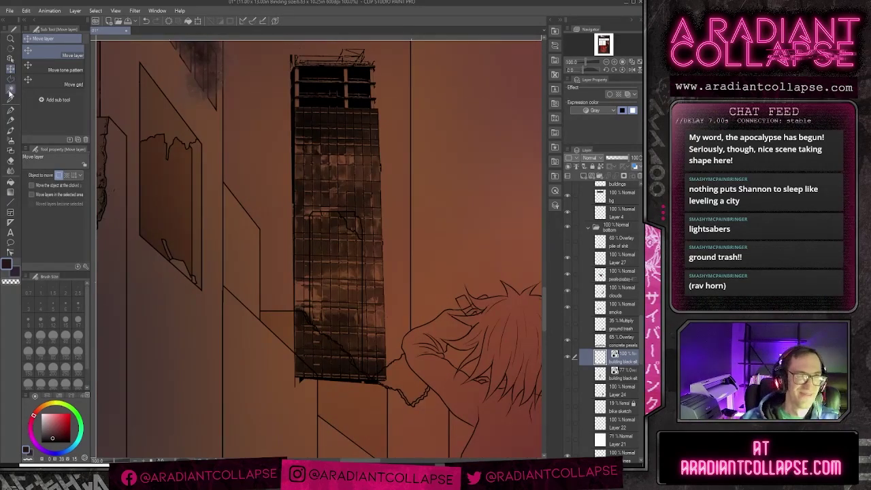
scroll(619, 399, "down", 5)
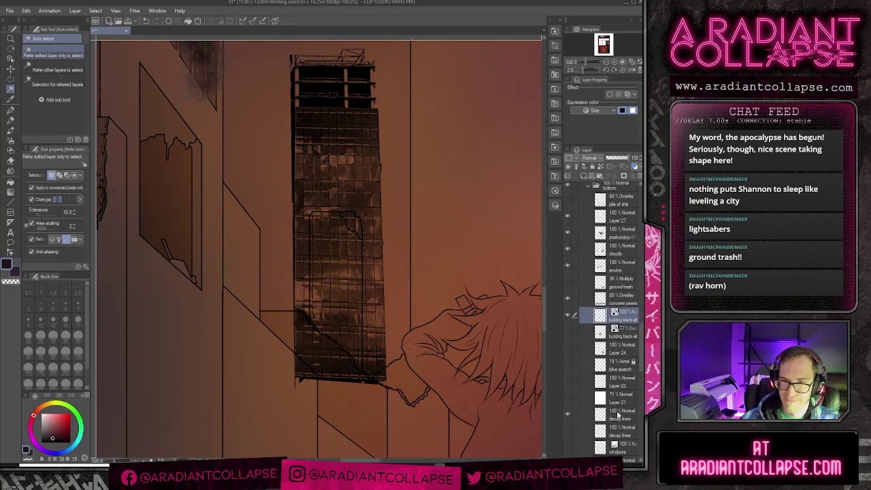
scroll(618, 420, "down", 3)
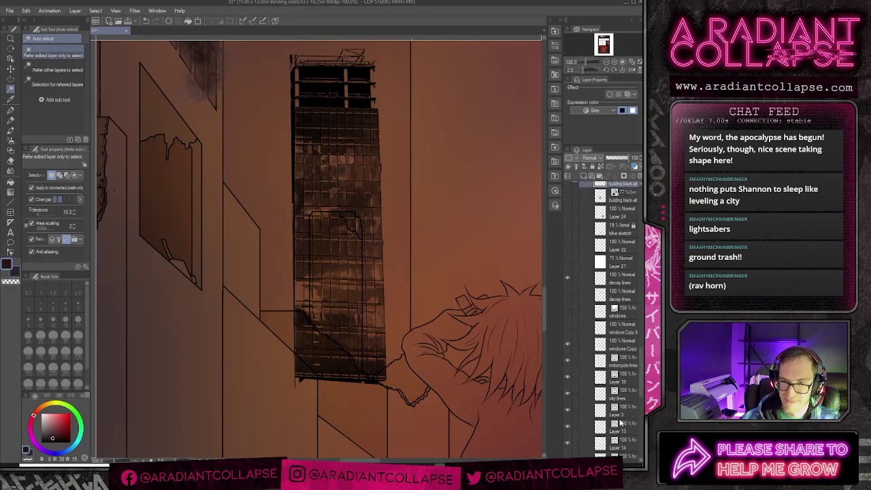
left_click(617, 393)
left_click(334, 291)
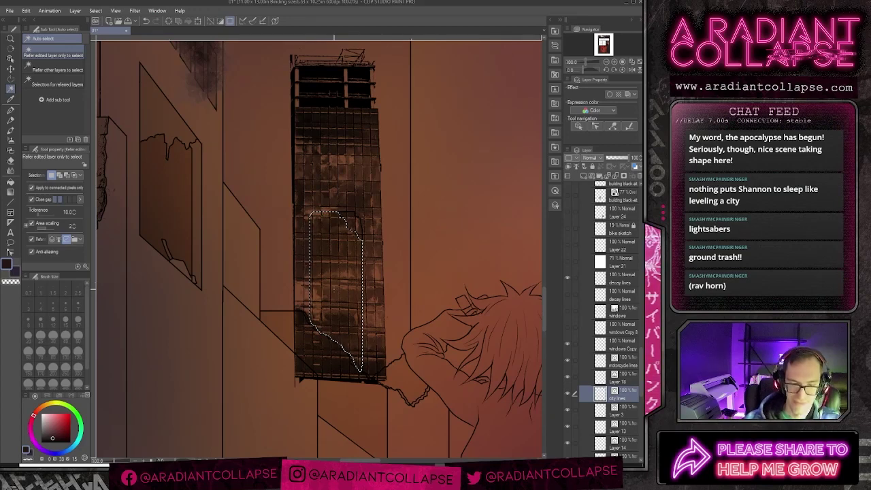
scroll(629, 215, "up", 2)
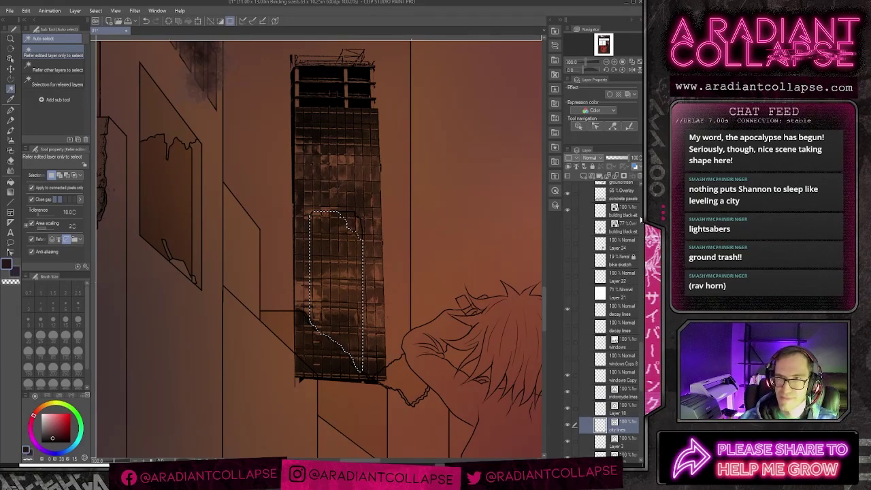
left_click(625, 214)
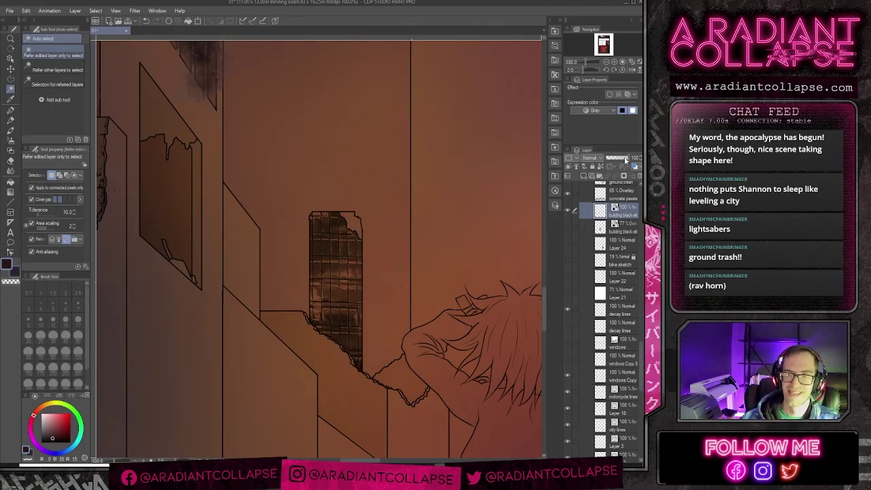
Step: Lower the masked building texture's opacity to 63% and set its blending mode to Overlay
left_click_drag(625, 160, 621, 161)
left_click(589, 158)
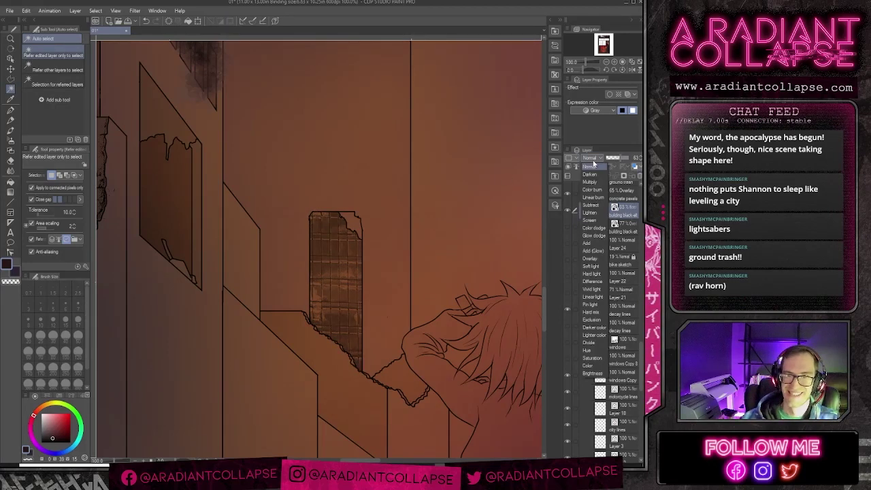
left_click(586, 238)
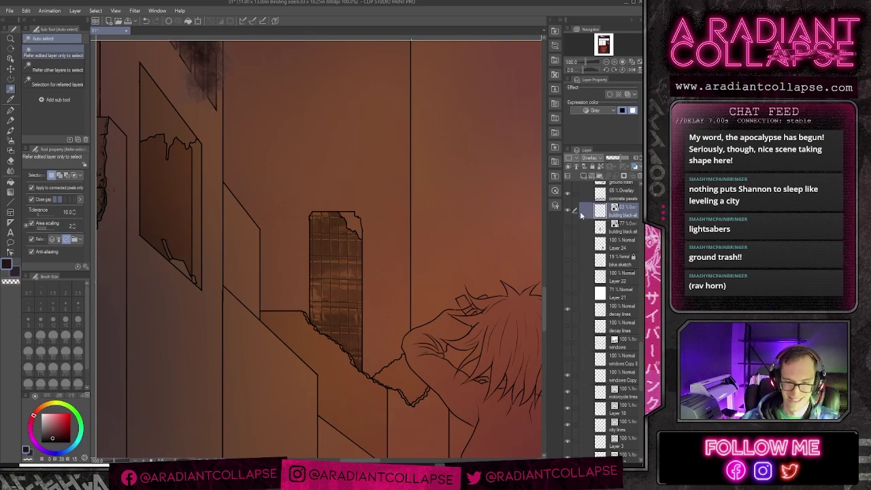
key("ctrl+minus")
key("ctrl+minus")
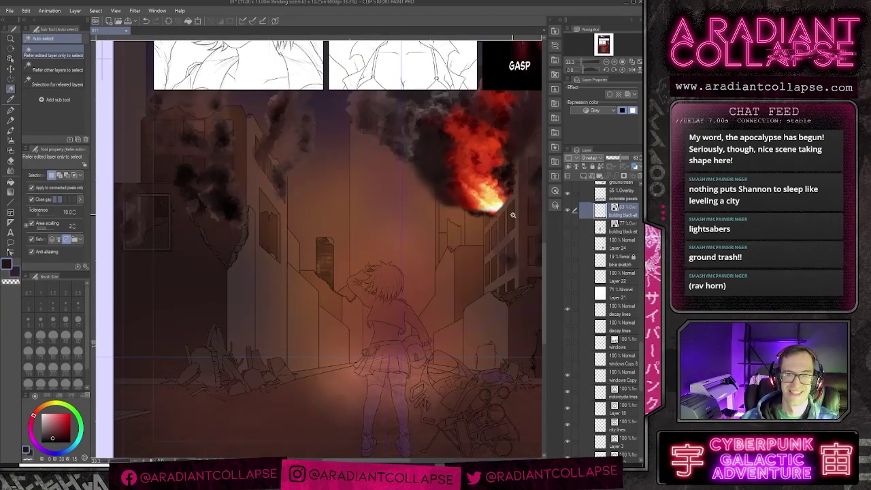
left_click_drag(484, 224, 464, 233)
left_click(465, 233, "alt")
scroll(464, 233, "up", 3)
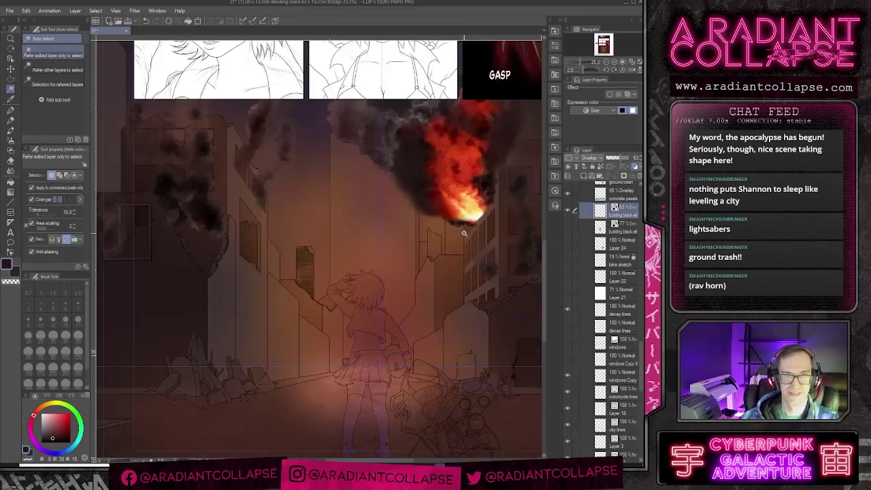
Step: Paint a thin smoke plume rising from the distant tower on the smoke layer with the Rough wash brush
scroll(629, 272, "up", 3)
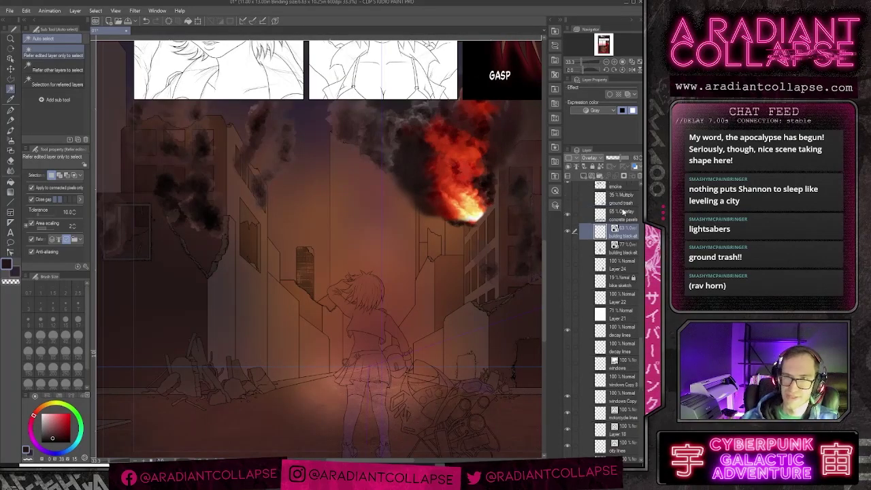
left_click(619, 245)
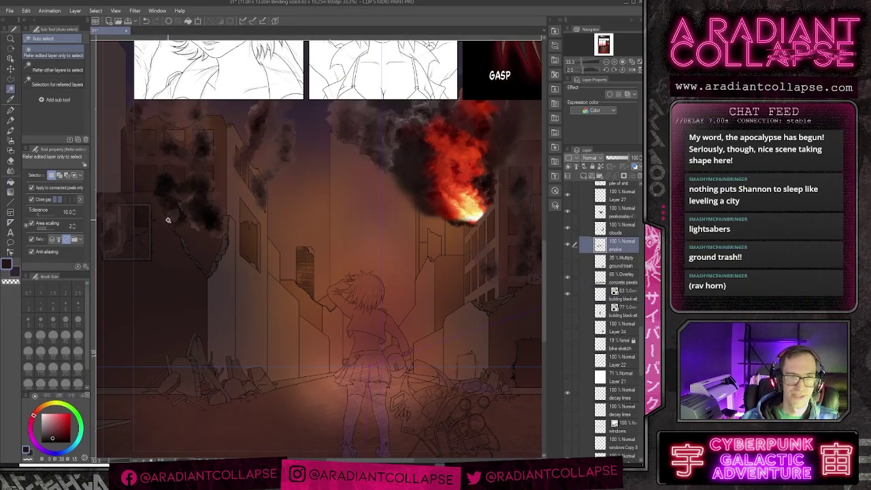
key("b")
key("e")
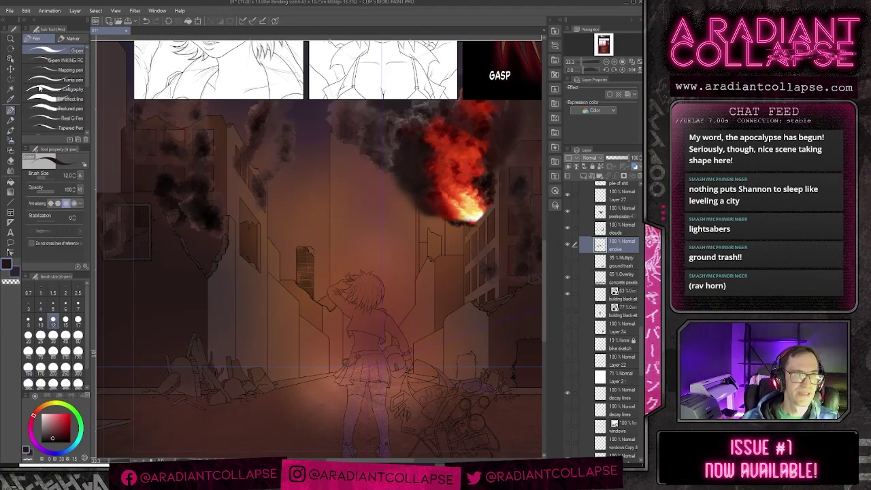
key("b")
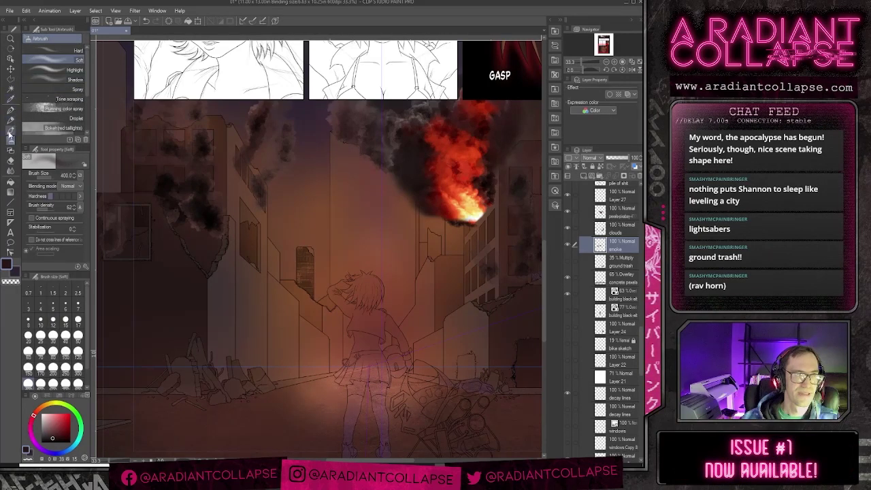
left_click(10, 130)
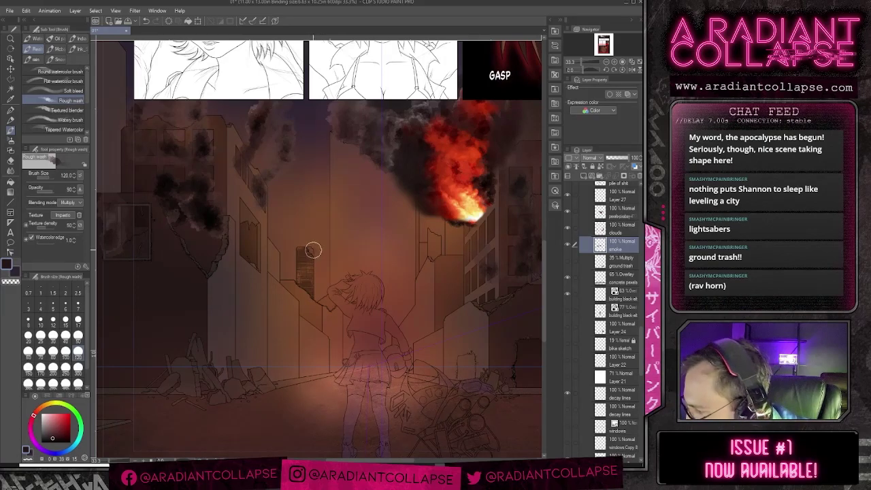
key("bracketleft")
key("bracketleft")
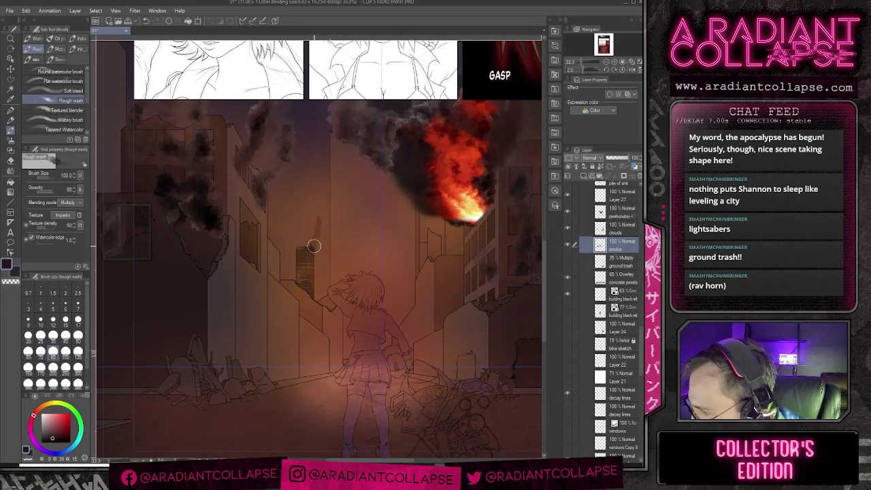
key("bracketright")
key("bracketright")
mouse_move(316, 254)
left_mouse_down()
mouse_move(320, 196)
mouse_move(312, 251)
mouse_move(328, 149)
left_mouse_up()
Step: Thicken the distant tower's smoke plume with larger Rough wash strokes and soften it with the Textured blender
key("bracketright")
key("bracketright")
key("bracketright")
key("bracketright")
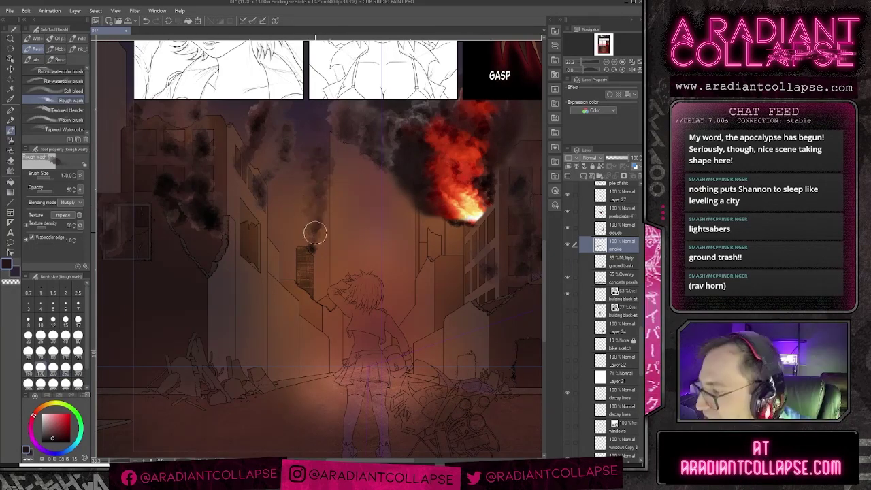
key("bracketleft")
key("bracketleft")
mouse_move(315, 232)
left_mouse_down()
mouse_move(323, 178)
mouse_move(323, 224)
mouse_move(328, 179)
left_mouse_up()
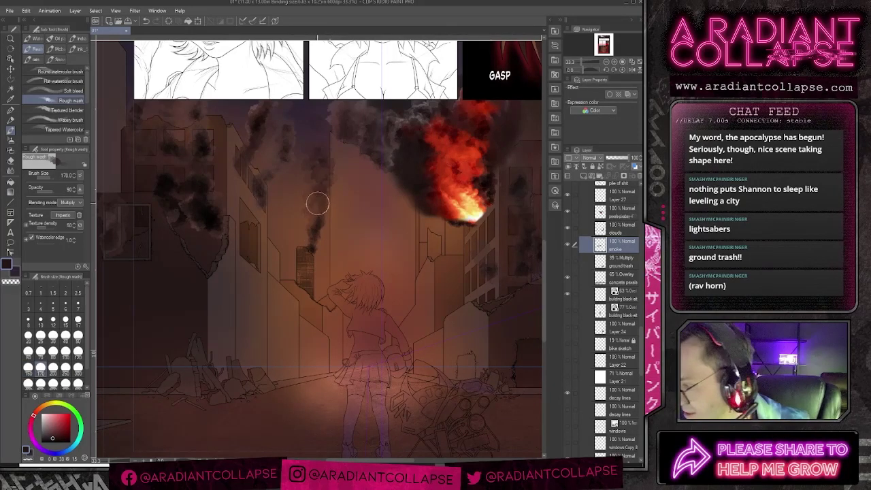
left_click(66, 110)
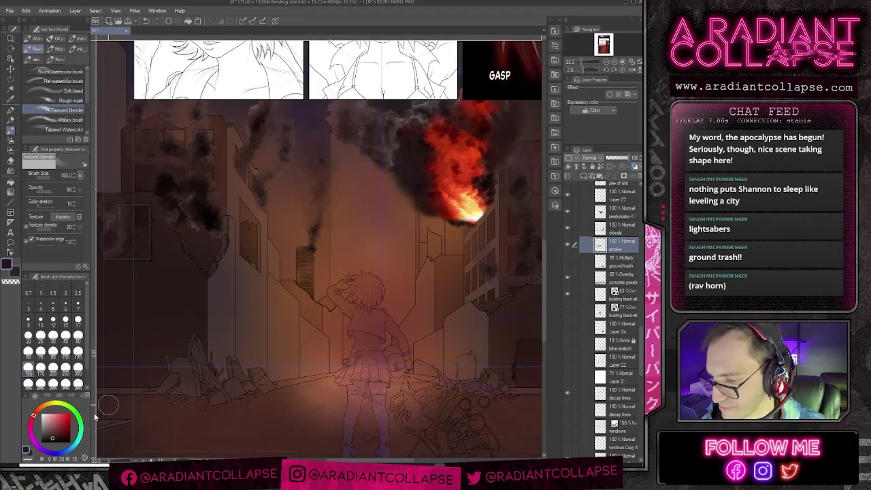
Step: Add a new layer above the clouds layer and set the brush to orange at size 30
left_click_drag(42, 411, 69, 408)
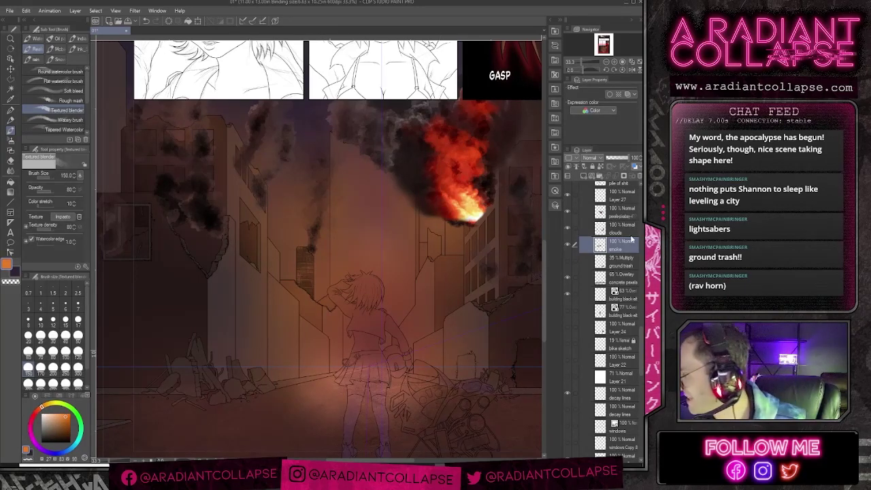
scroll(637, 306, "up", 3)
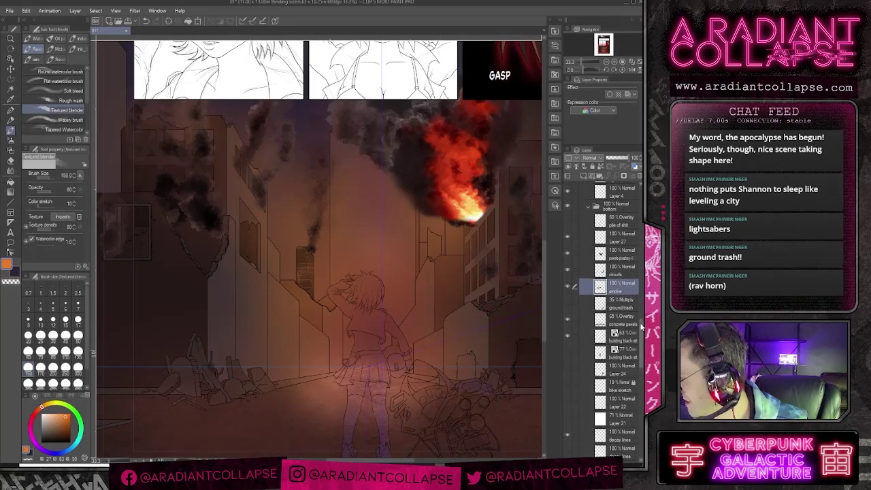
left_click(619, 282)
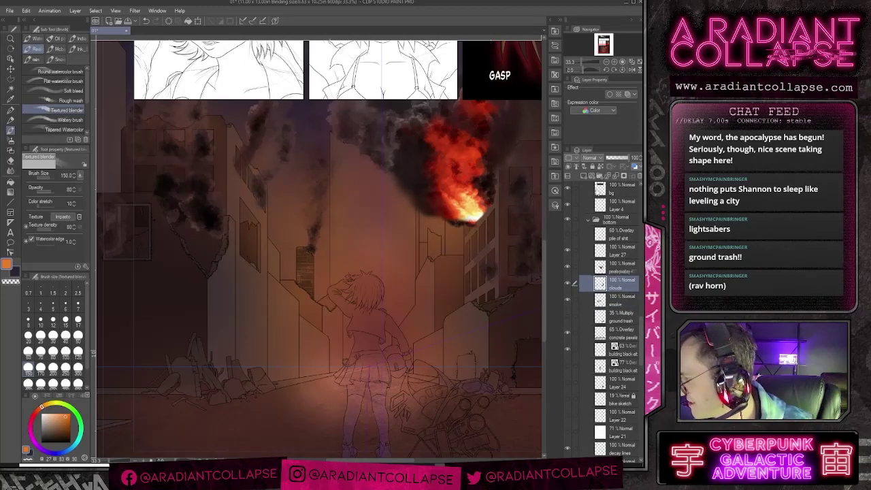
left_click(584, 175)
key("bracketleft")
key("bracketleft")
key("bracketleft")
key("bracketleft")
key("bracketleft")
key("bracketleft")
key("bracketleft")
key("bracketleft")
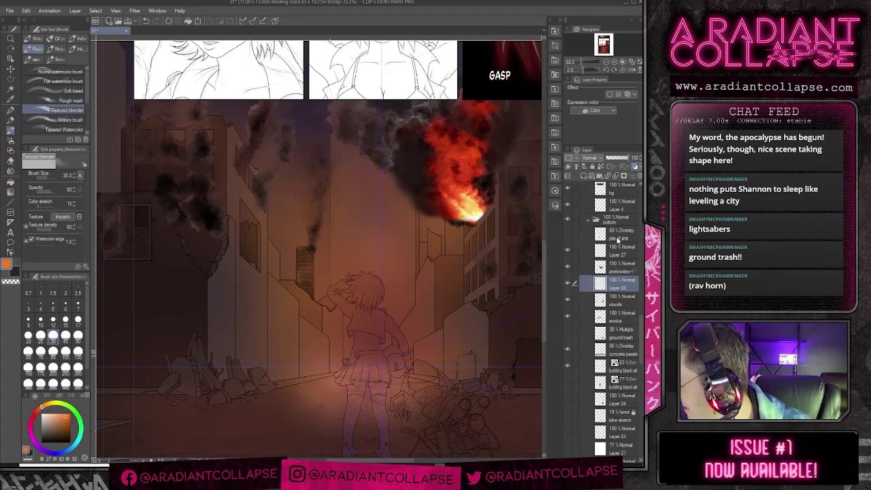
Step: Add a new layer at the top of the bottom folder and switch back to the Rough wash brush
left_click(617, 238)
left_click(584, 176)
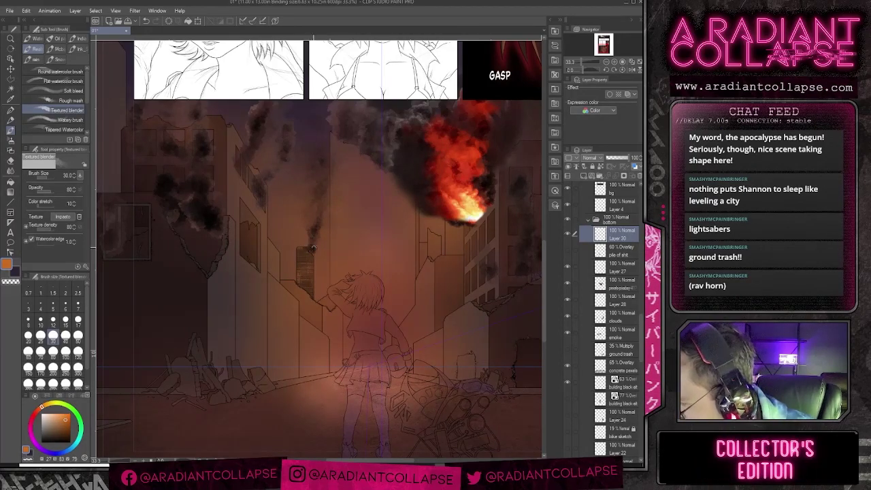
left_click(569, 234)
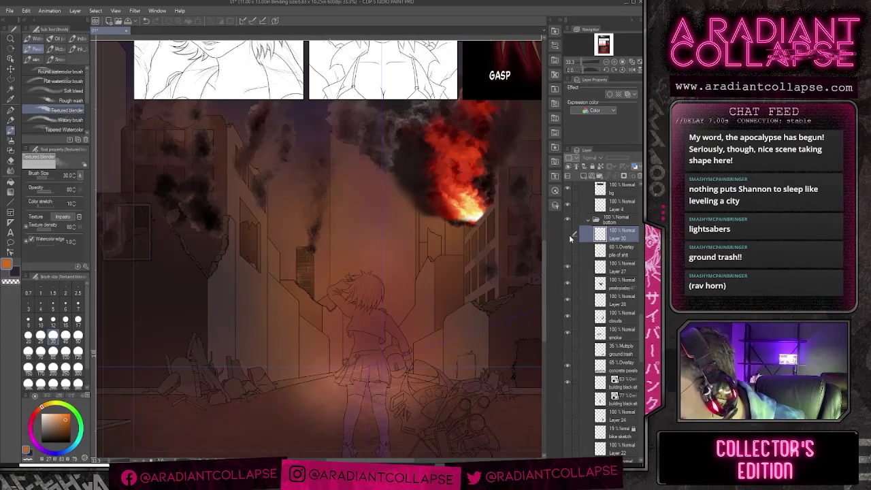
left_click(68, 100)
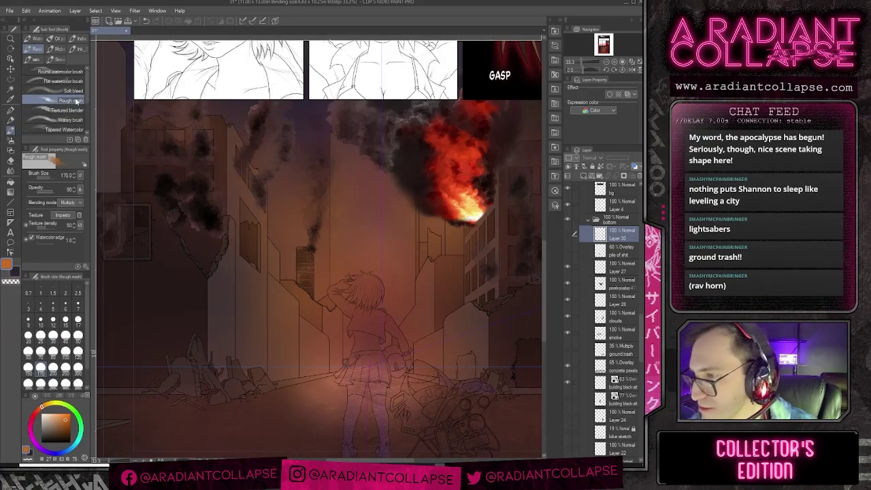
left_click(567, 234)
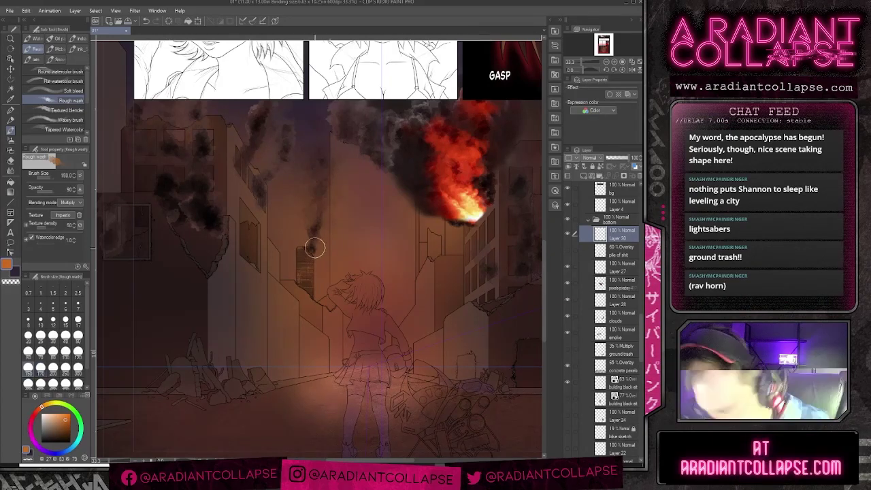
Step: Paint a small yellow and red fire at the top of the distant tower with Rough wash at size 60
key("bracketleft")
key("bracketleft")
key("bracketleft")
key("bracketleft")
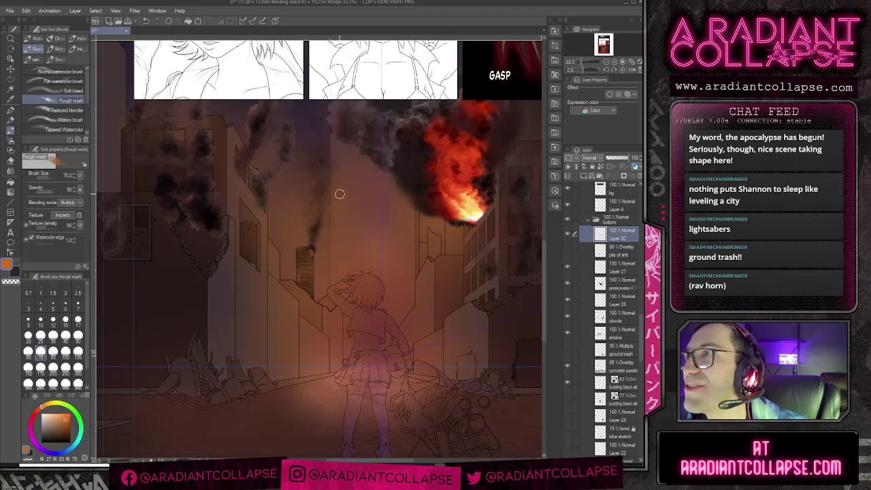
key("bracketleft")
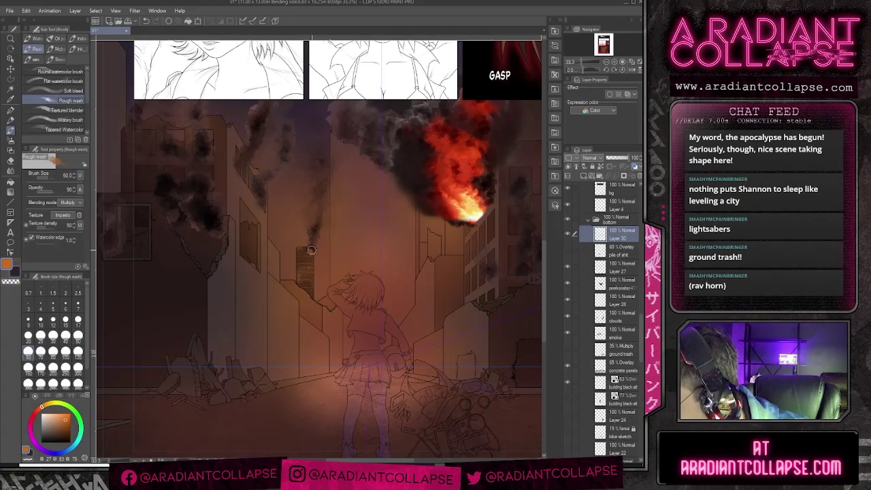
left_click(310, 251, "alt")
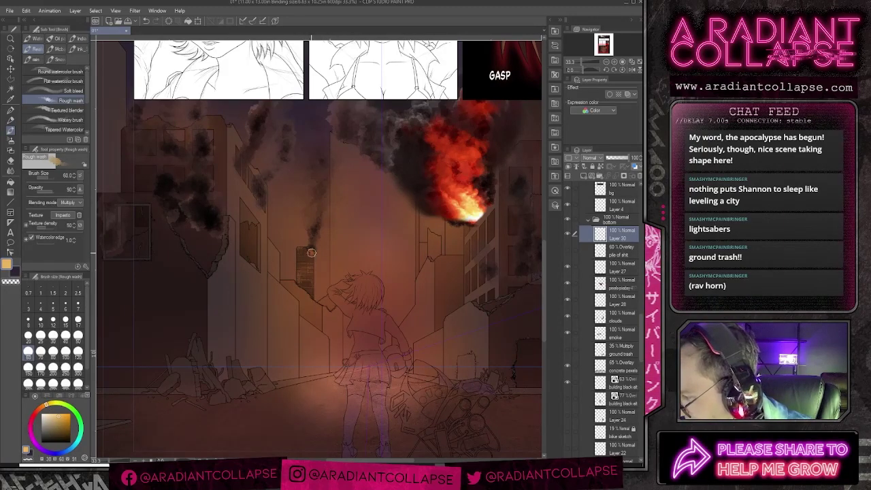
left_click(36, 414)
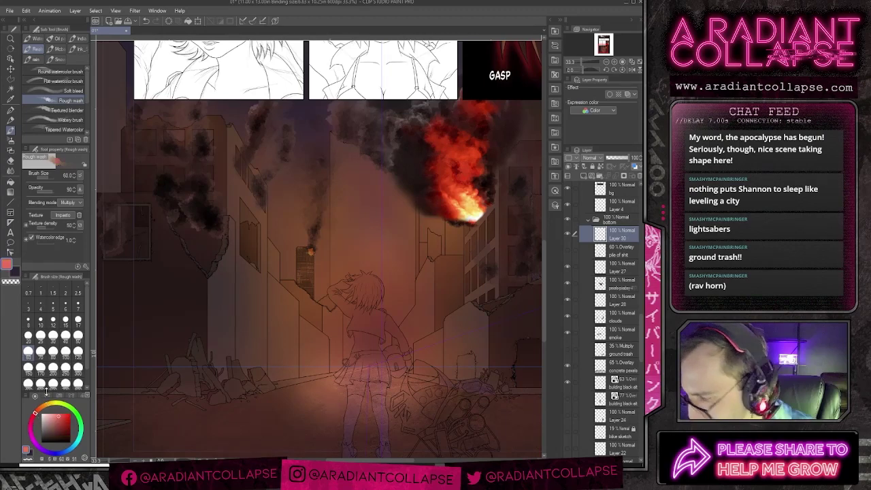
left_click_drag(311, 248, 313, 250)
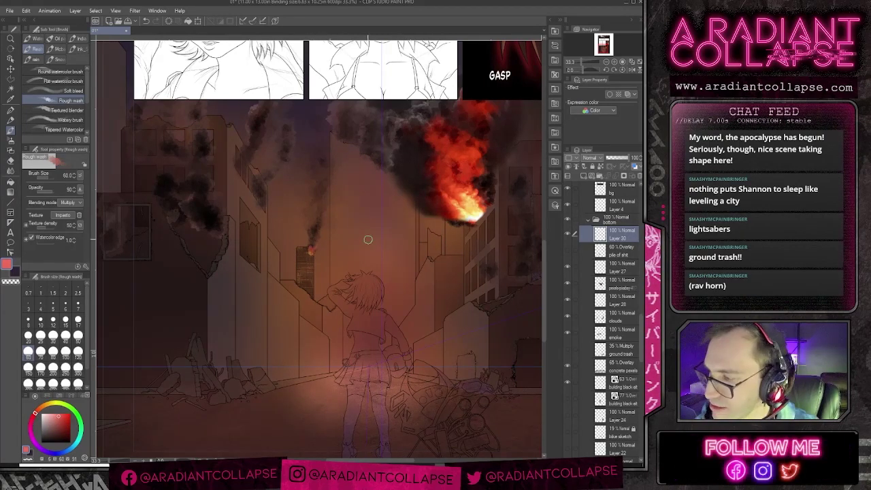
Step: Paint a small fire in the broken window opening of the building beside the distant tower, using red, yellow and orange-red
left_click_drag(384, 282, 331, 307)
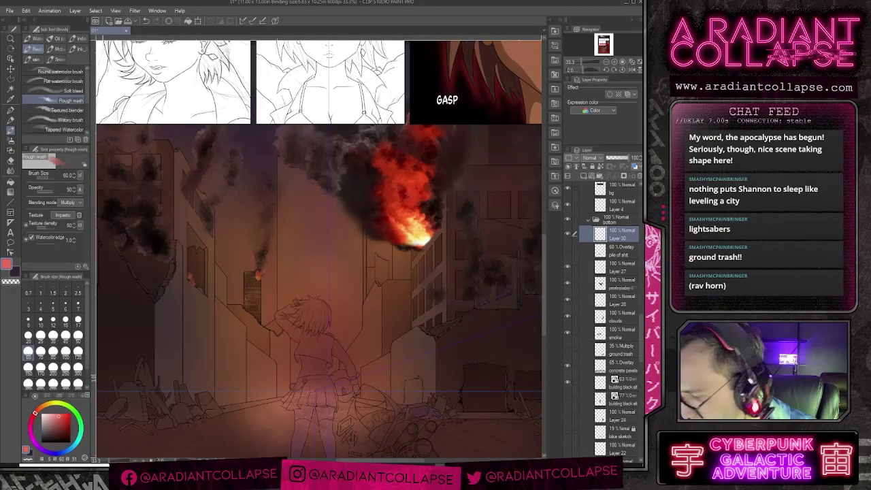
left_click(47, 407)
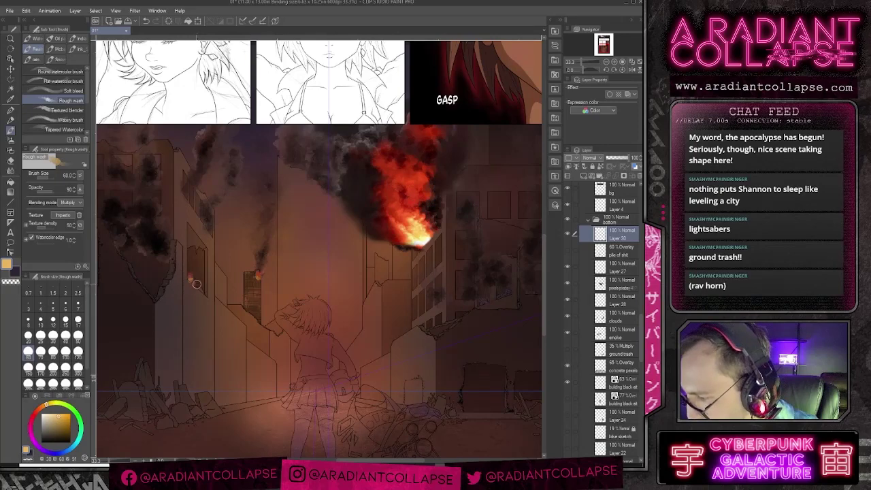
left_click(39, 411)
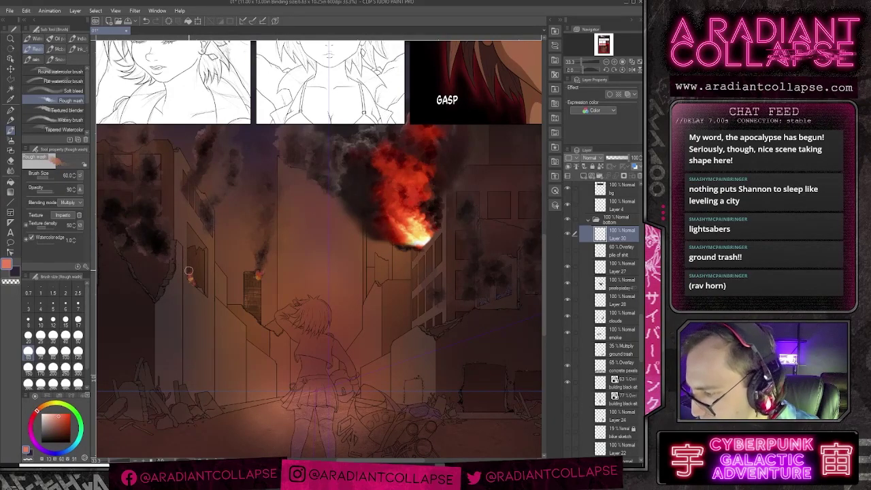
left_click_drag(197, 282, 201, 268)
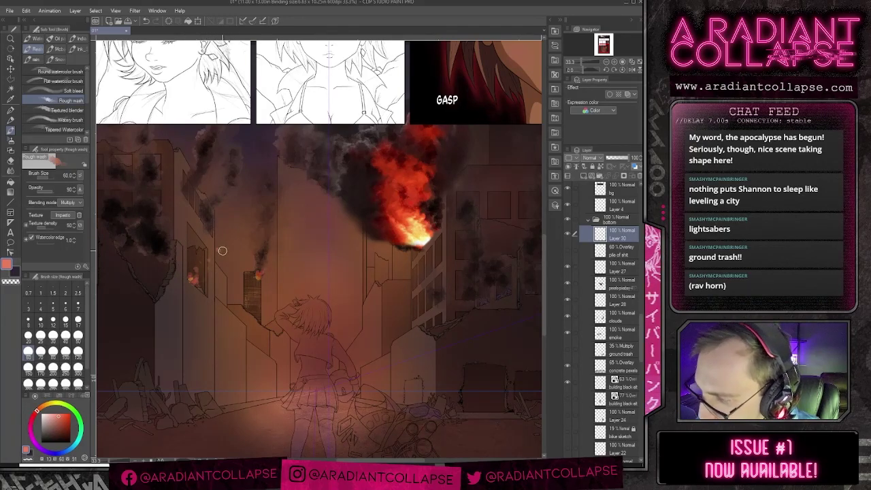
Step: Soften the window fire with the Textured blender and repaint its flames in yellow and red with Rough wash
left_click(66, 111)
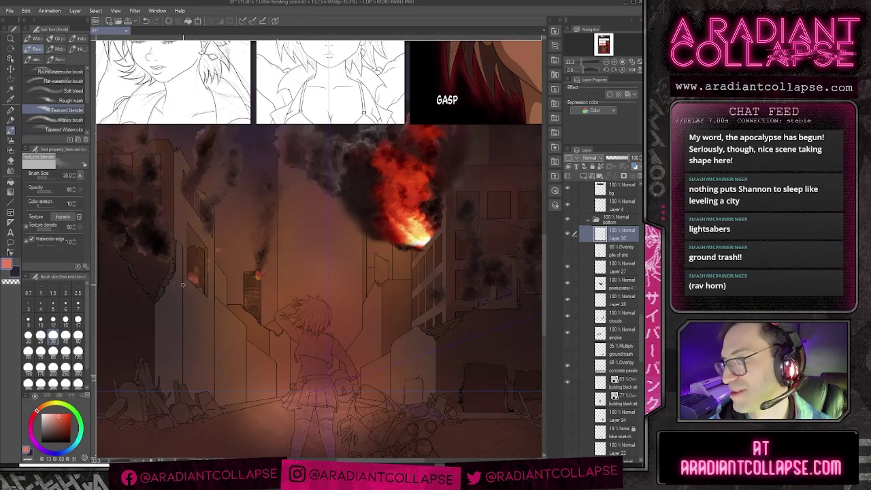
left_click(49, 404)
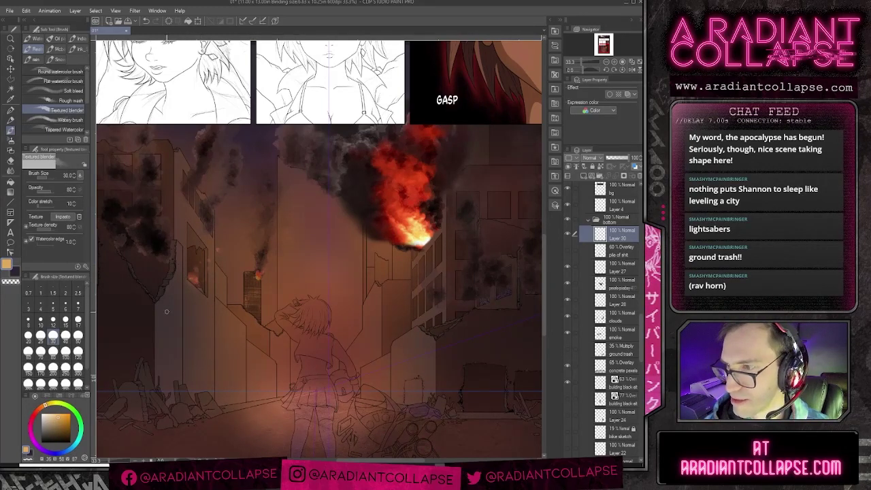
left_click(65, 100)
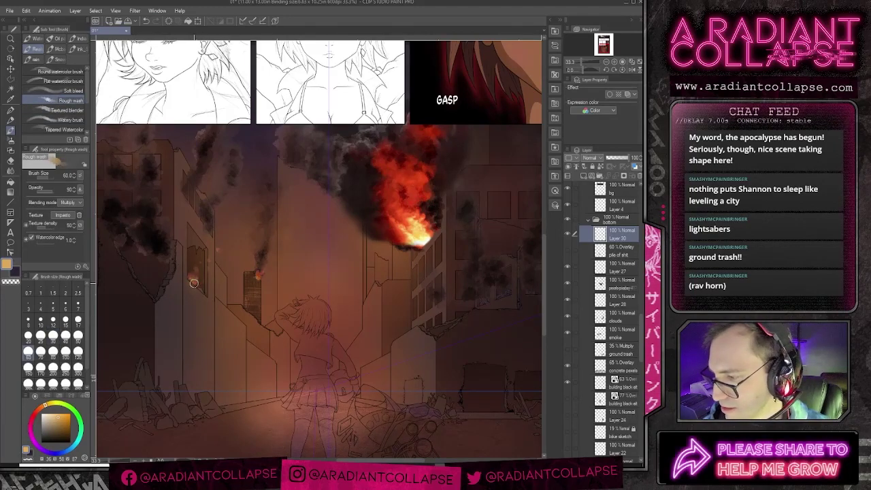
left_click(34, 412)
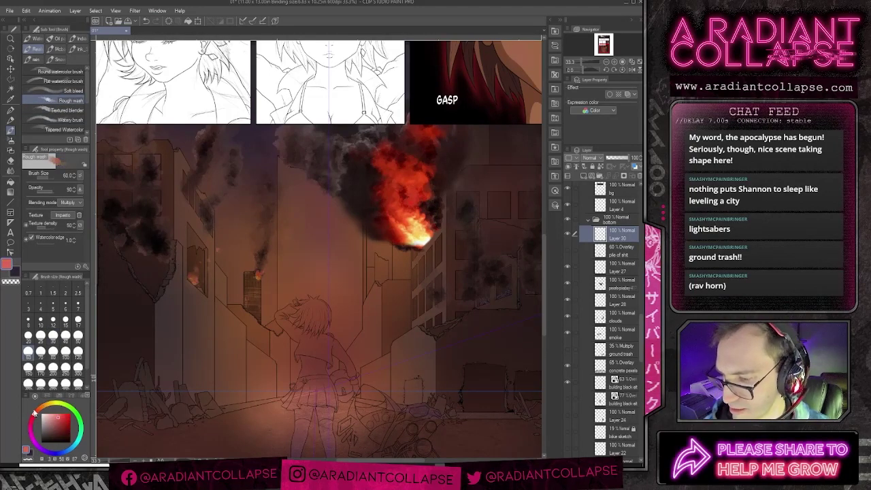
left_click(198, 278)
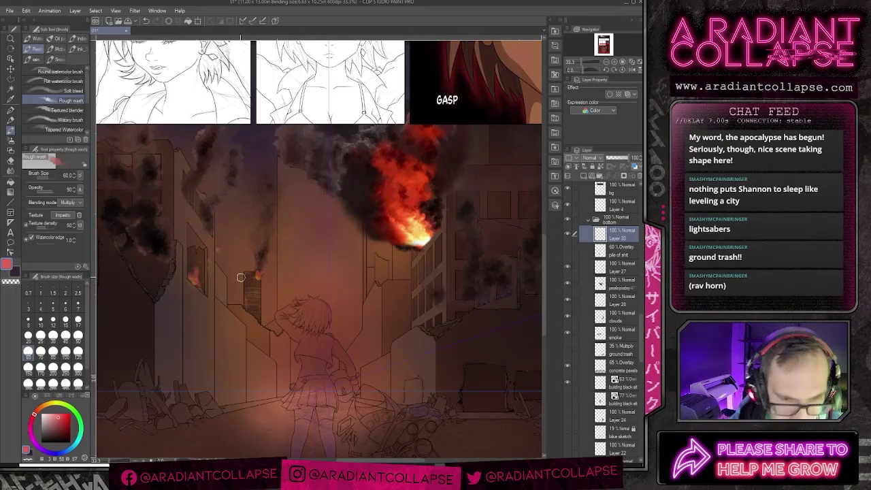
Step: Examine the bottom panel's new fires and smoke against the whole comic page
mouse_move(231, 362)
left_mouse_down()
mouse_move(334, 230)
mouse_move(328, 246)
left_mouse_up()
scroll(328, 252, "down", 1)
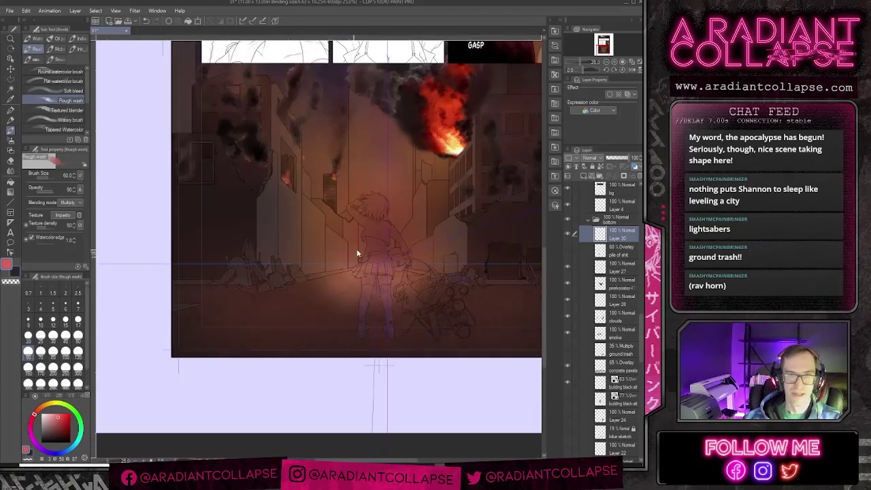
left_click_drag(394, 220, 362, 254)
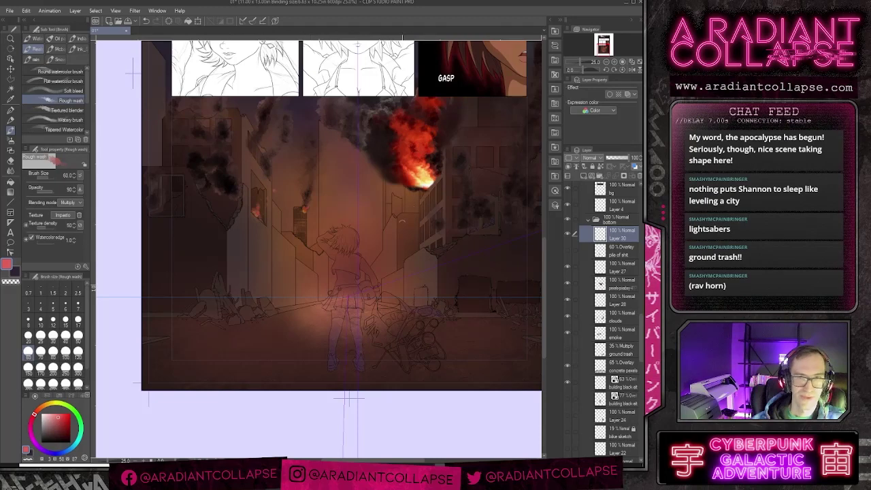
left_click_drag(323, 192, 323, 233)
scroll(321, 234, "down", 2)
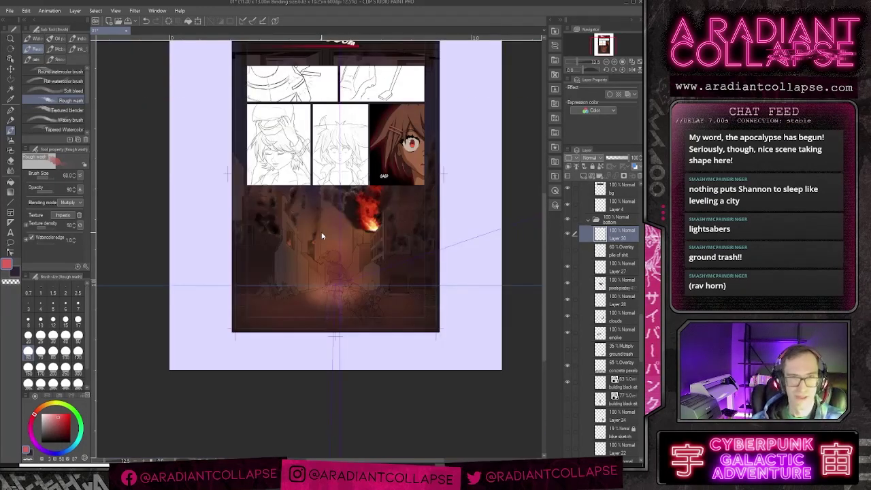
scroll(322, 233, "up", 2)
left_click_drag(279, 204, 295, 219)
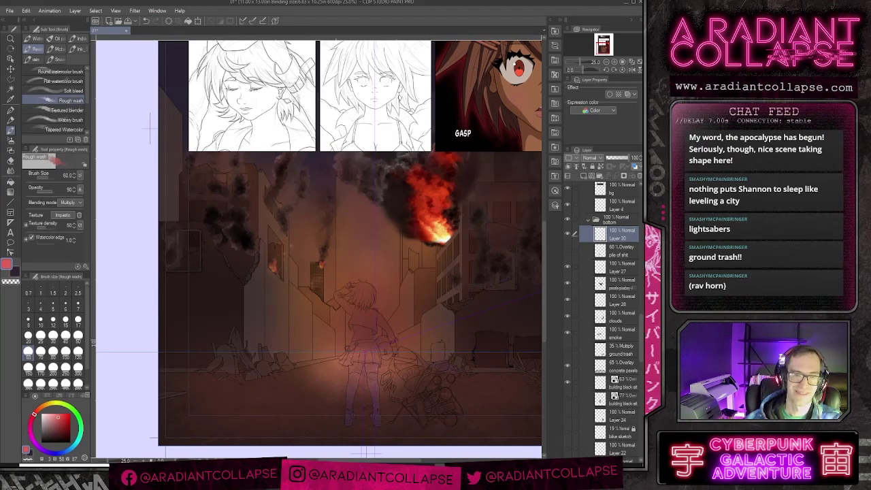
Step: Import the building black.png texture from the Photobash Stuff Buildings folder into the bottom panel's layer group
mouse_move(207, 475)
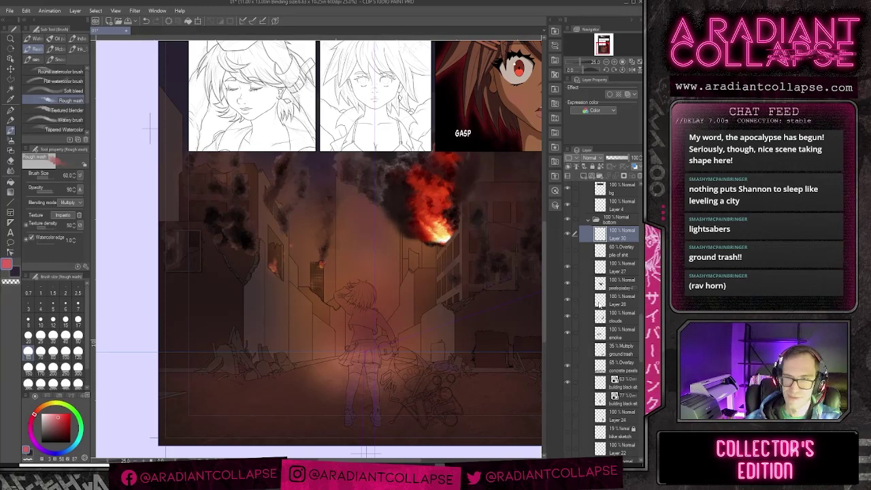
key("ctrl+o")
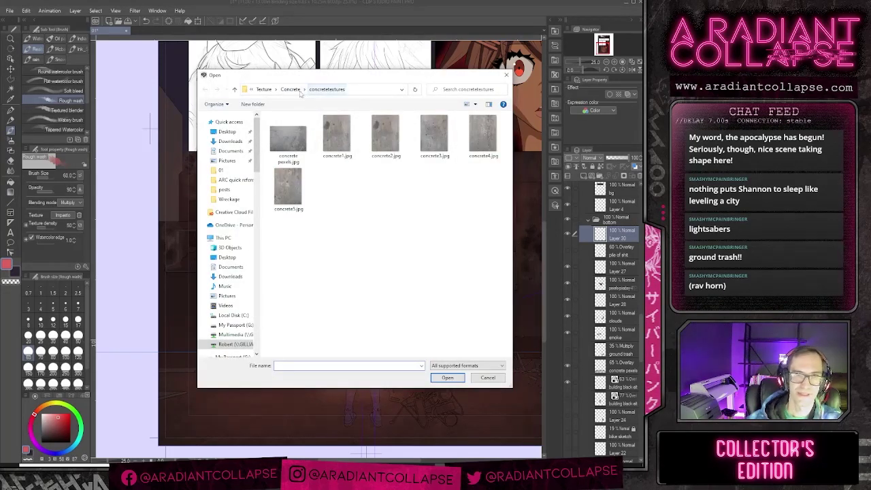
left_click(296, 90)
left_click(308, 90)
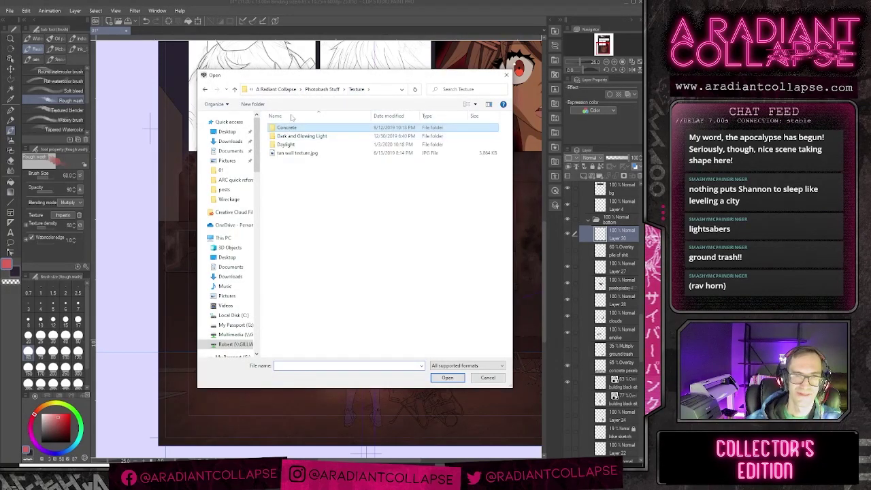
left_click(317, 89)
double_click(297, 146)
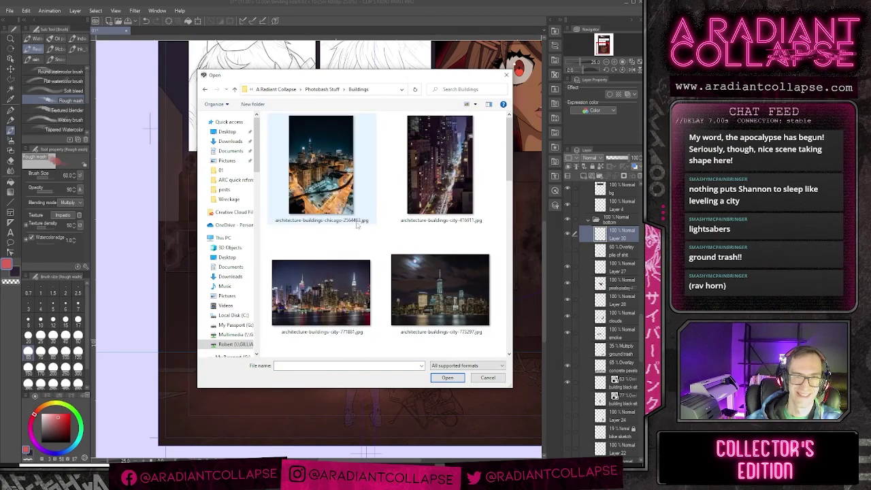
scroll(409, 218, "down", 3)
left_click(321, 188)
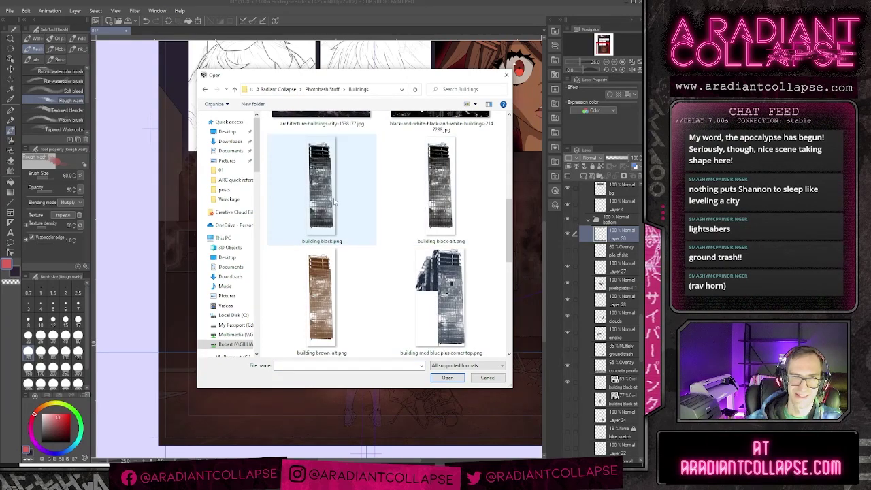
left_click(447, 377)
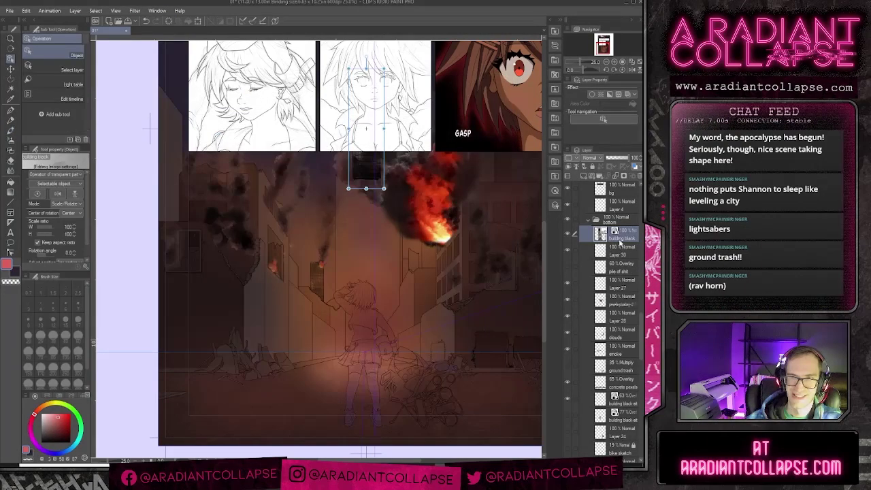
Step: Rasterize the building black layer, move it over the street beside the large fire and scale it down to 72%
right_click(618, 239)
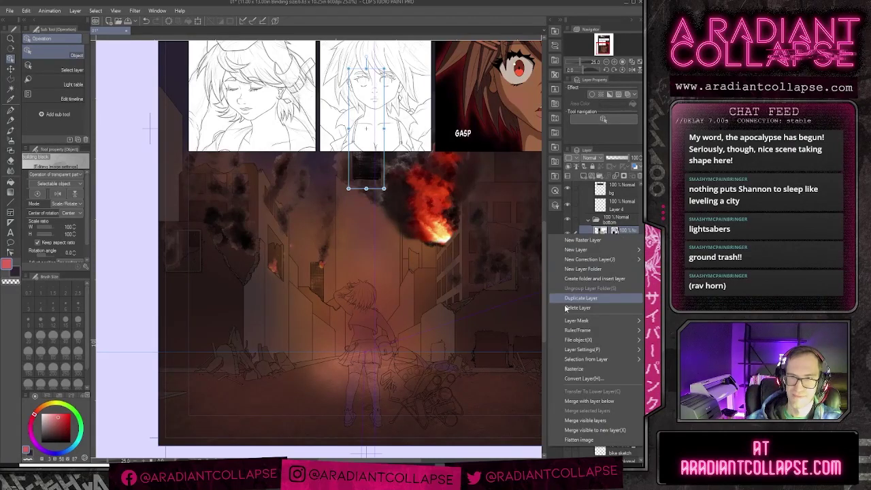
left_click(579, 371)
key("ctrl+t")
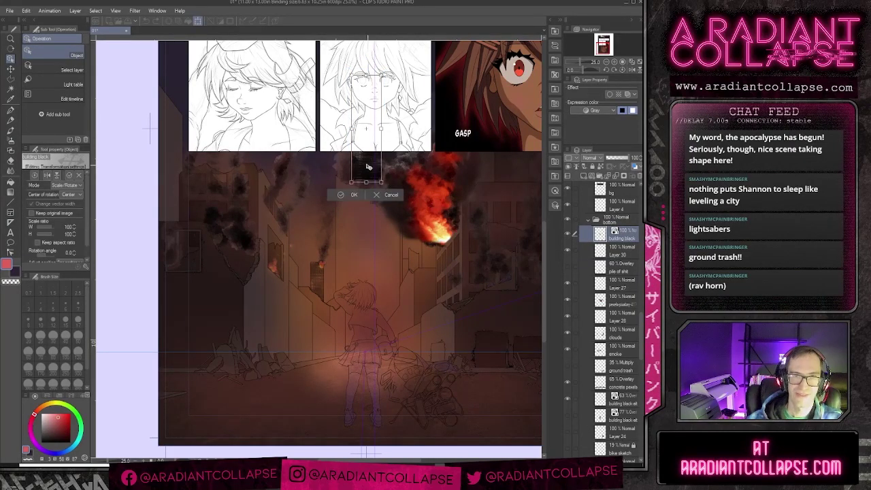
left_click_drag(368, 168, 418, 260)
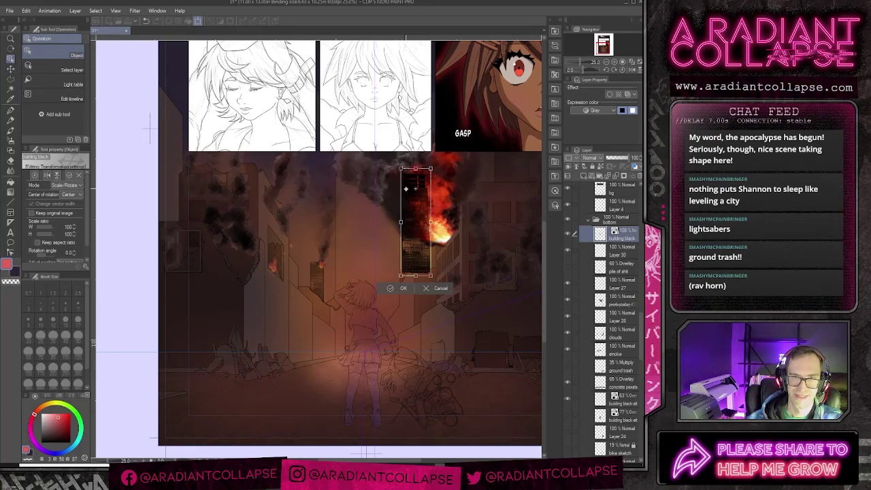
left_click_drag(401, 168, 407, 199)
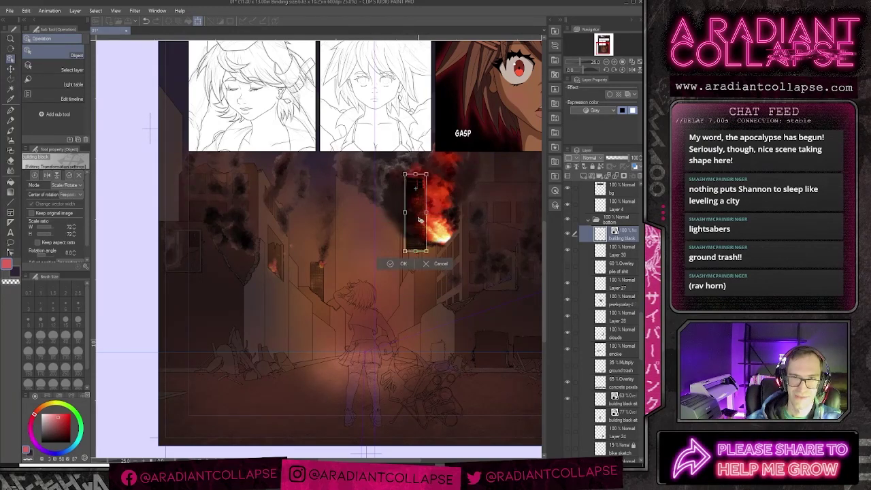
Step: Shrink the building texture further, fit it over the broken wall opening below the large fire, and set its opacity to 75%
scroll(421, 246, "up", 5)
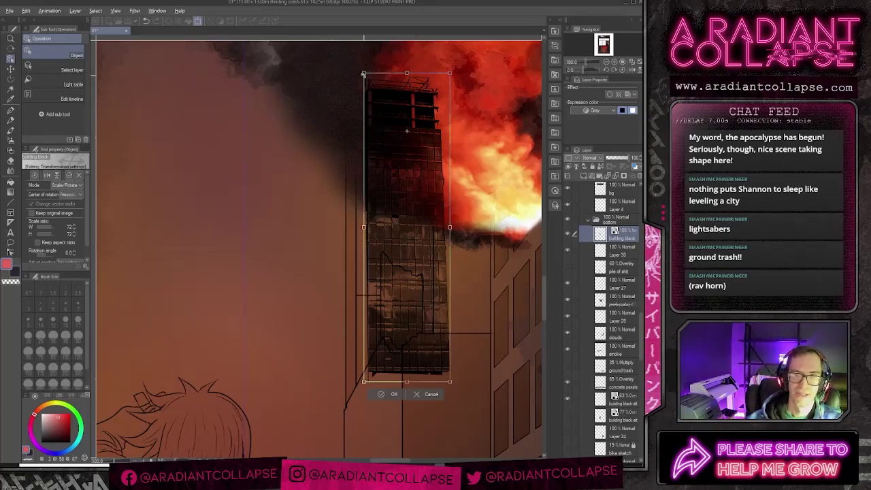
left_click_drag(364, 73, 377, 101)
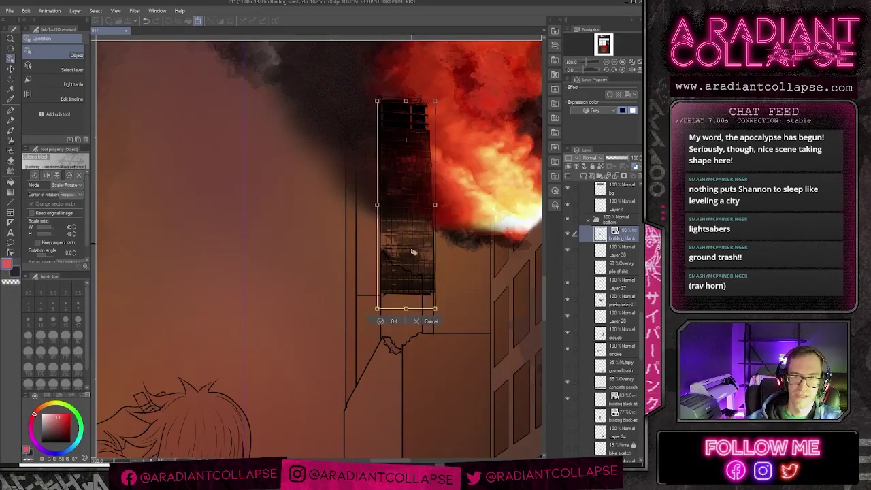
left_click_drag(412, 252, 412, 310)
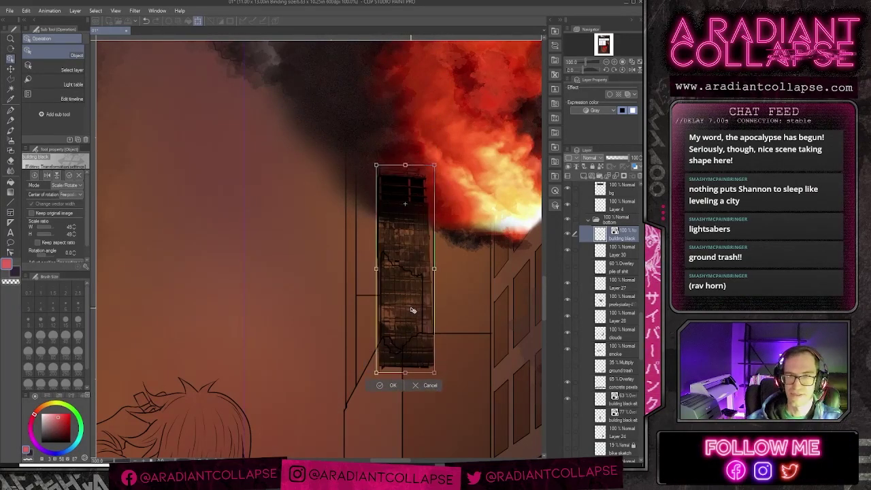
key("Return")
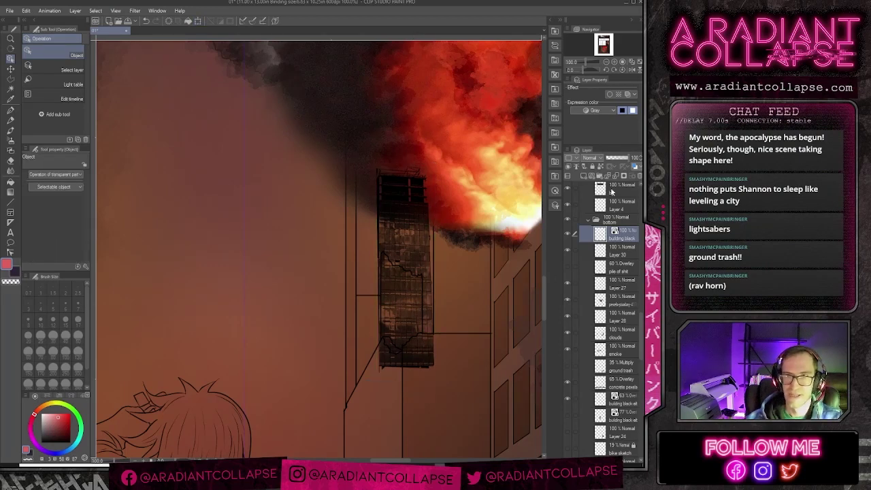
left_click(625, 158)
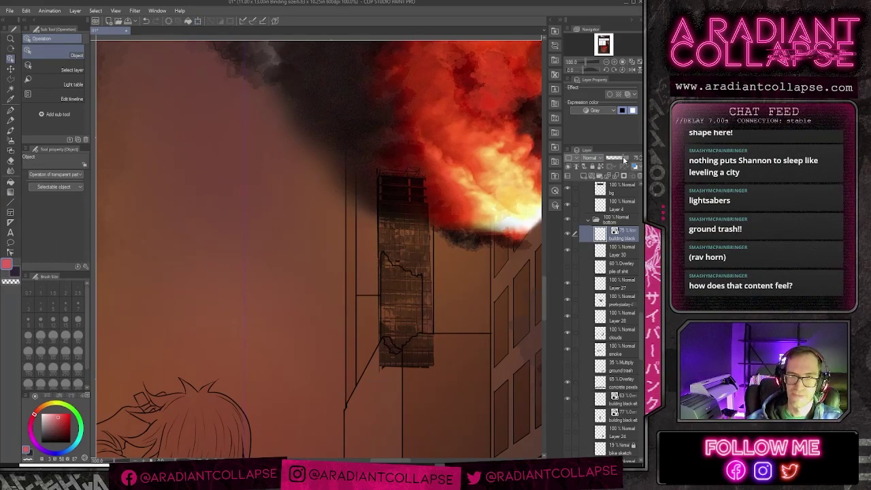
Step: Select the jagged broken opening with Auto select, using the city lines layer as its boundary
left_click(10, 89)
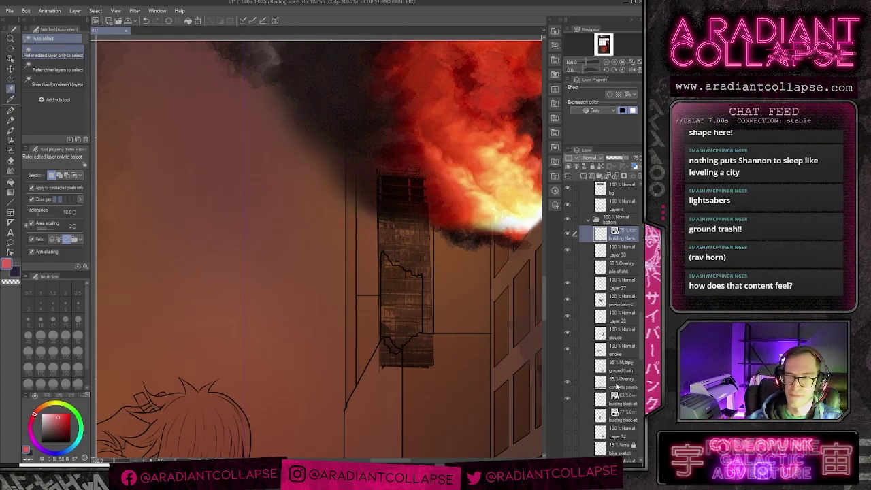
left_click(627, 384)
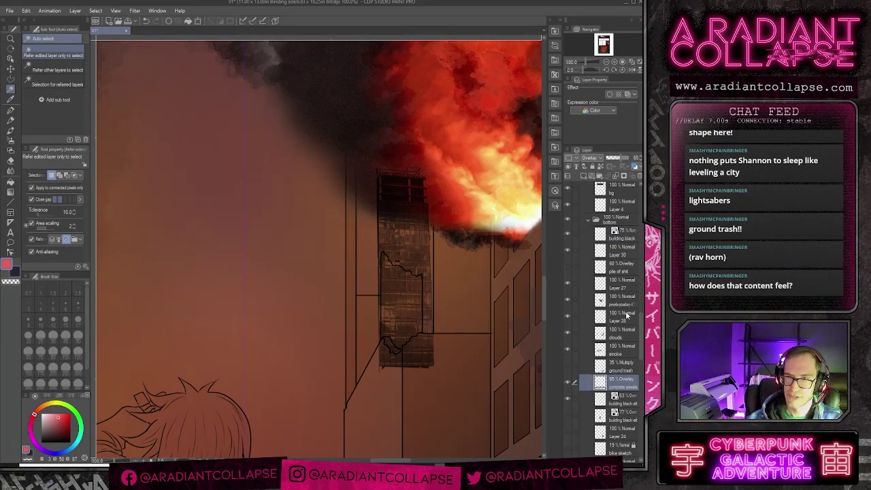
scroll(627, 315, "down", 5)
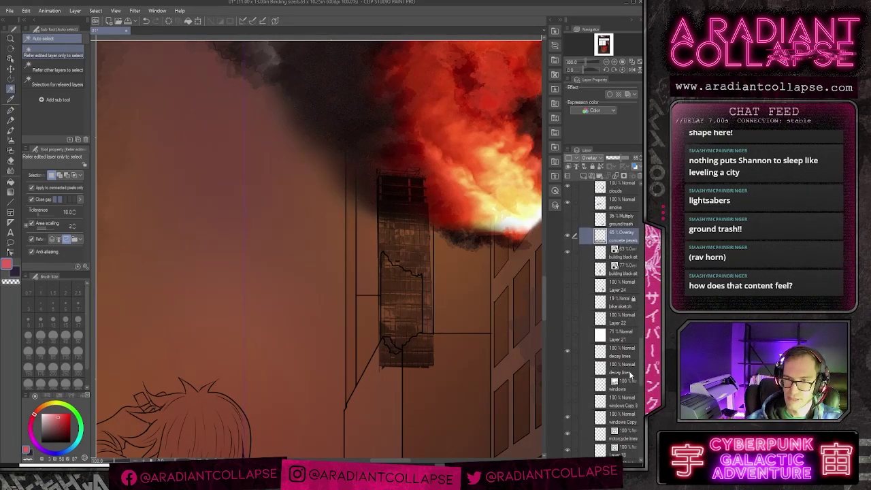
scroll(632, 384, "down", 1)
scroll(628, 402, "down", 3)
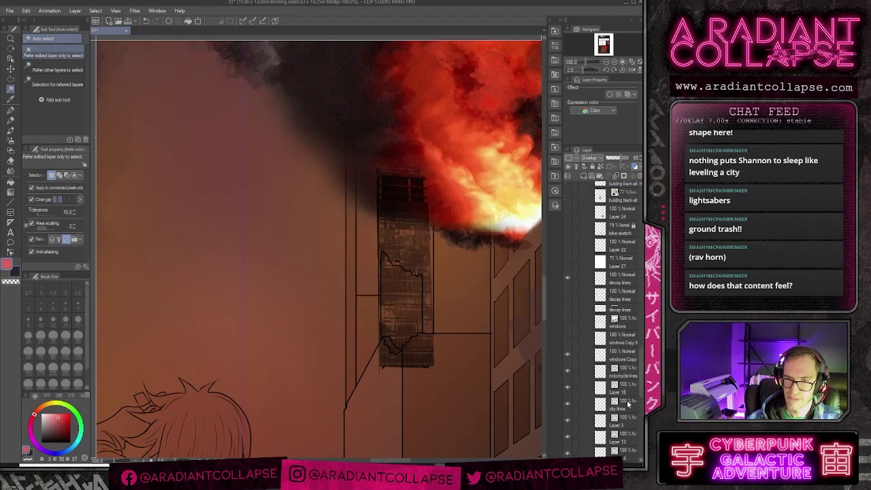
left_click(616, 393)
left_click(392, 288)
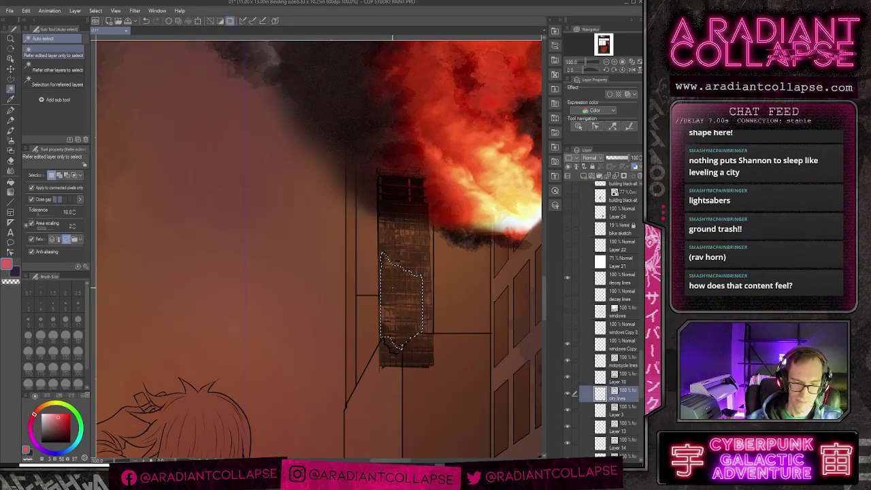
Step: Clear the building black texture outside the selected opening, move its layer just below the concrete pexels layer, and deselect
scroll(629, 289, "up", 6)
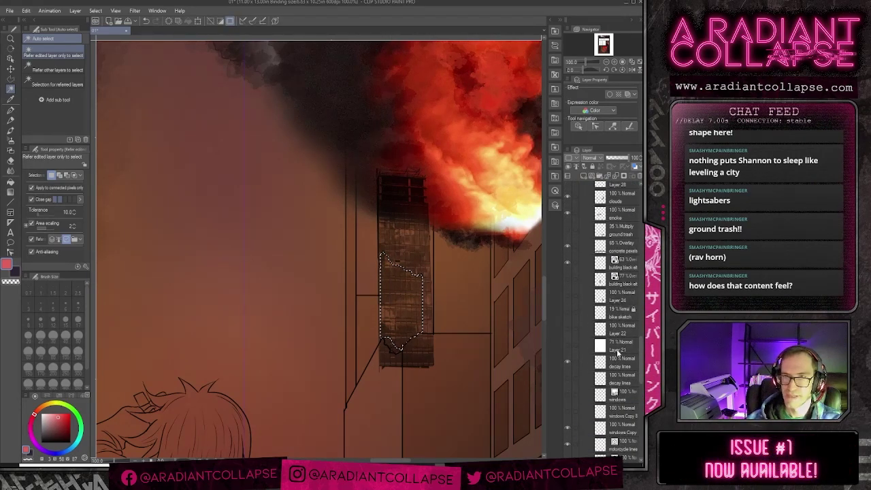
scroll(633, 279, "up", 7)
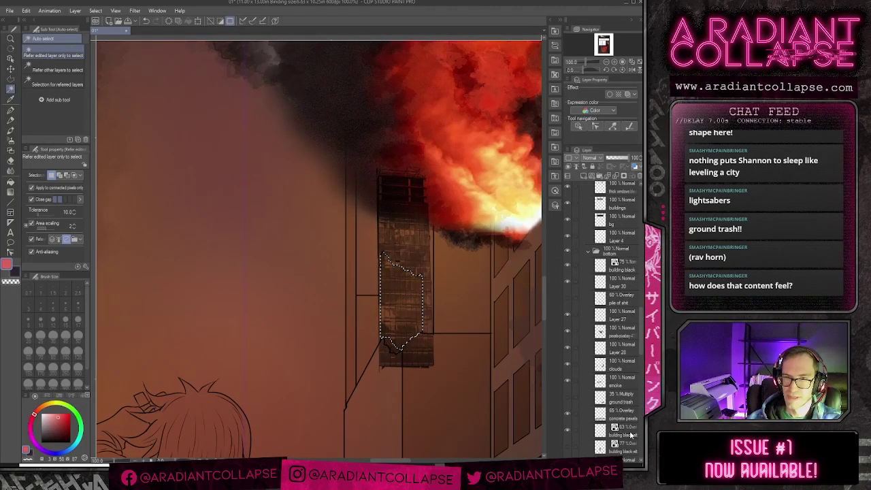
left_click(607, 434)
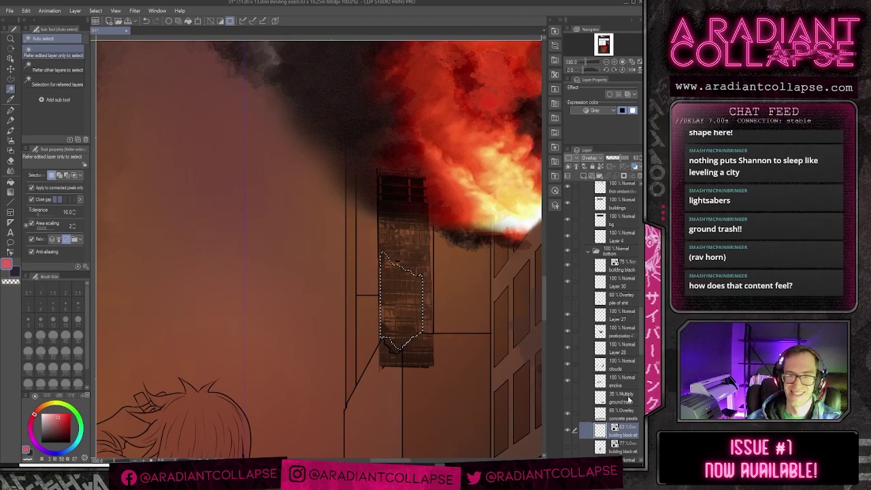
left_click(635, 271)
key("shift+Delete")
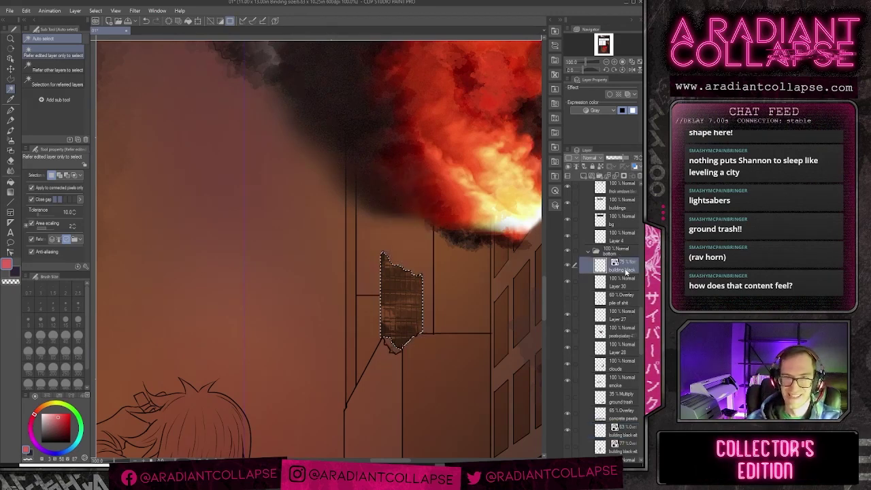
left_click_drag(624, 271, 624, 411)
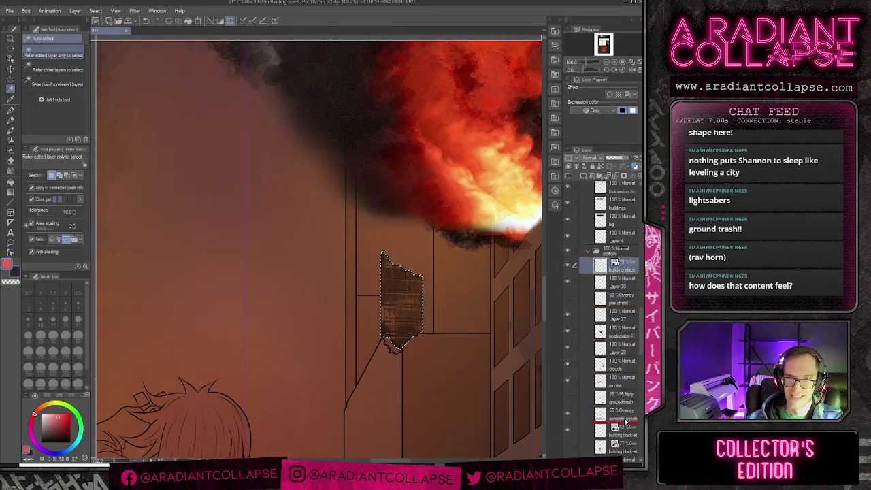
key("ctrl+d")
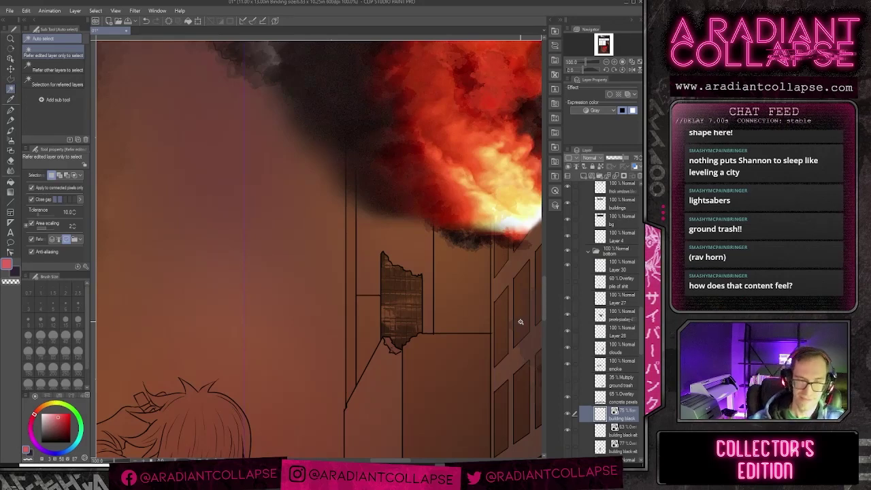
Step: Switch to the Rough wash brush and sample a dark color from the smoke over the ruined buildings
left_click(520, 322, "alt")
left_click(521, 322, "alt")
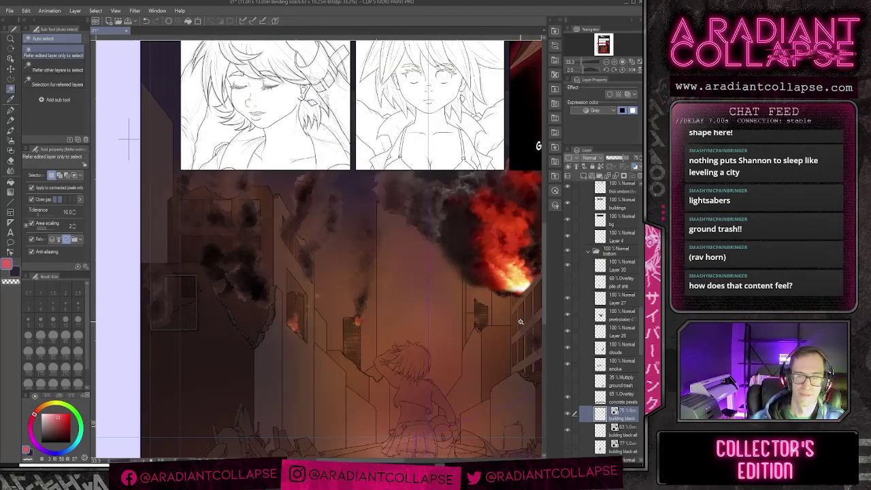
left_click_drag(469, 286, 434, 275)
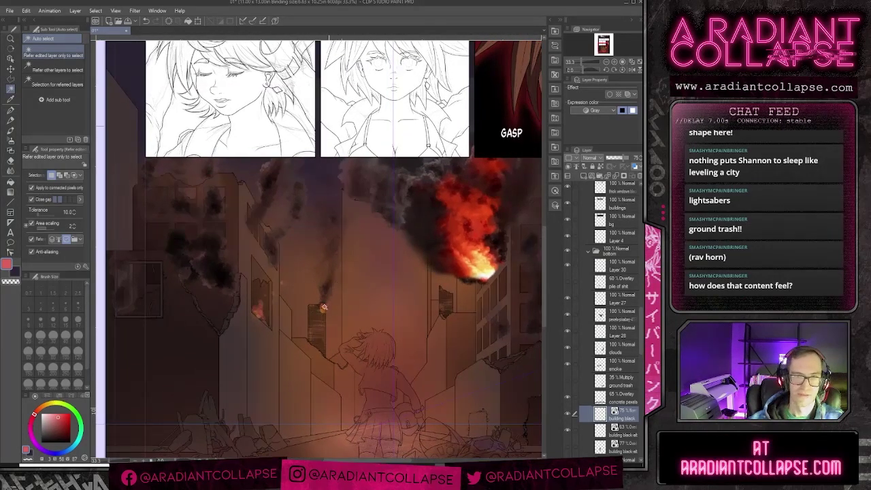
key("b")
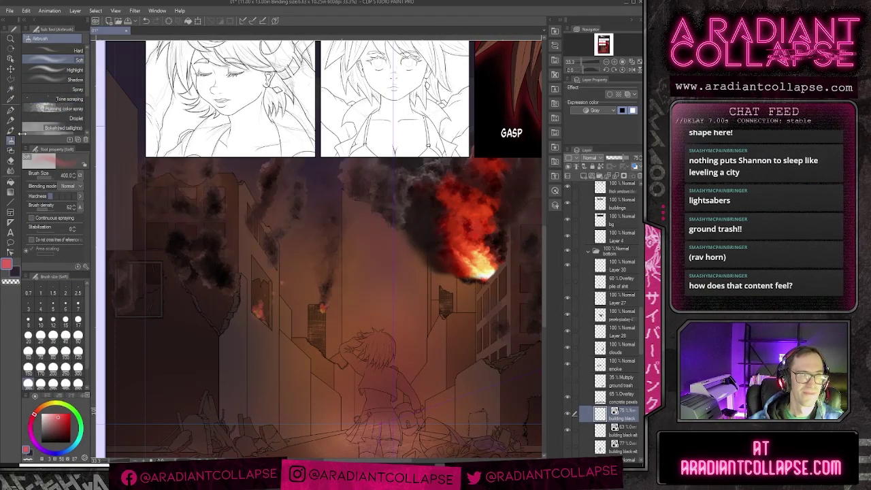
left_click(11, 130)
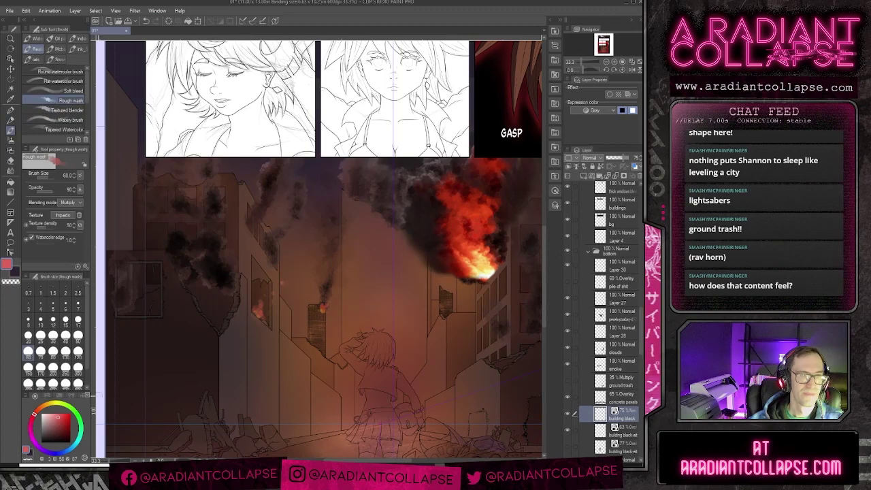
left_click(265, 178, "alt")
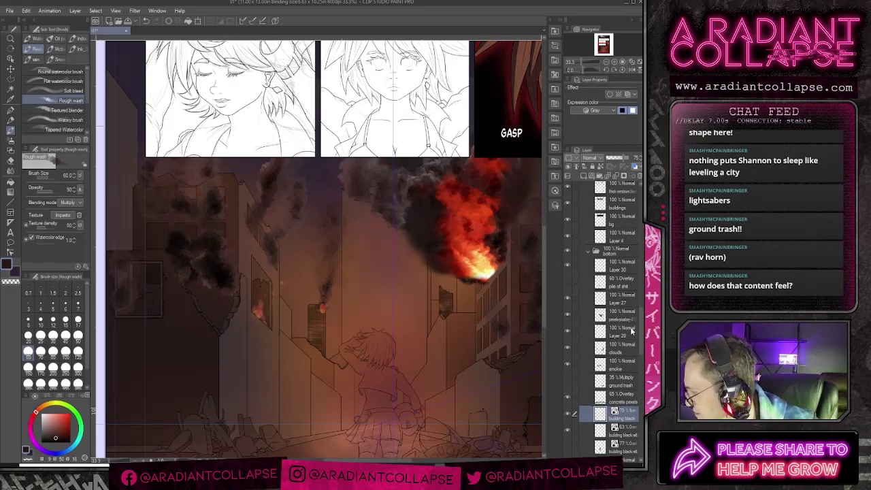
Step: Make the smoke layer active and reduce the Rough wash brush size to 40
left_click(621, 364)
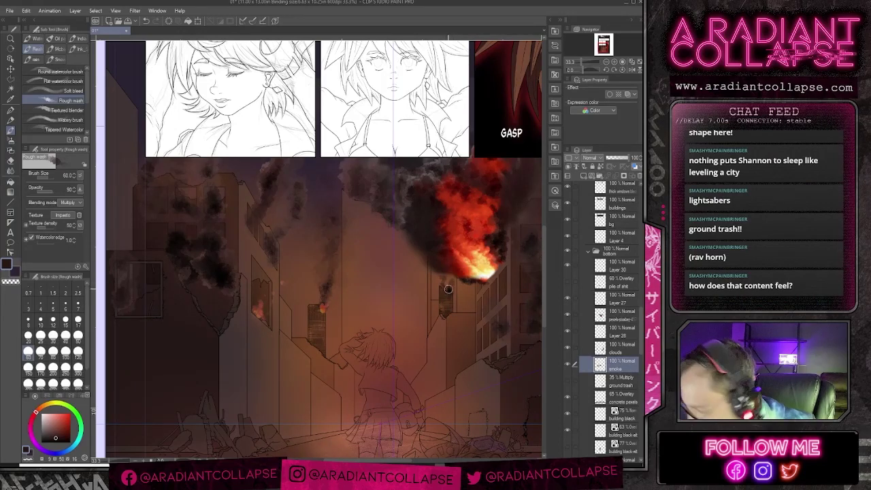
key("bracketleft")
key("bracketleft")
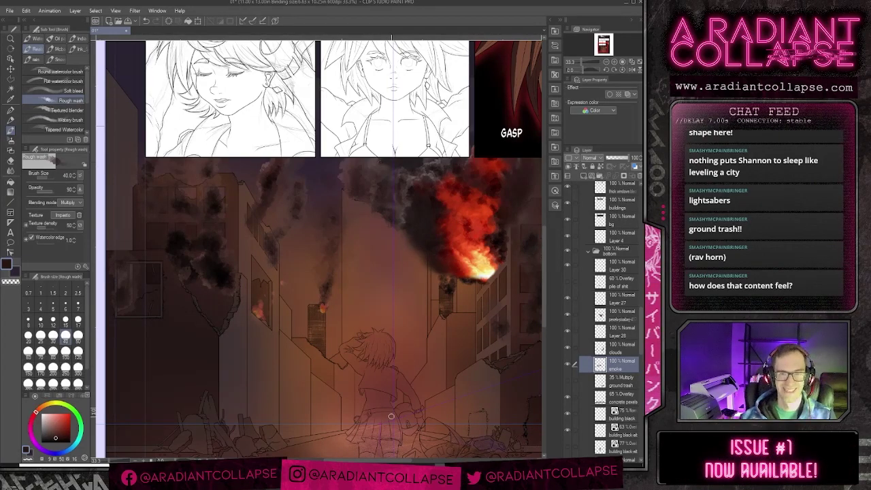
scroll(340, 365, "down", 1)
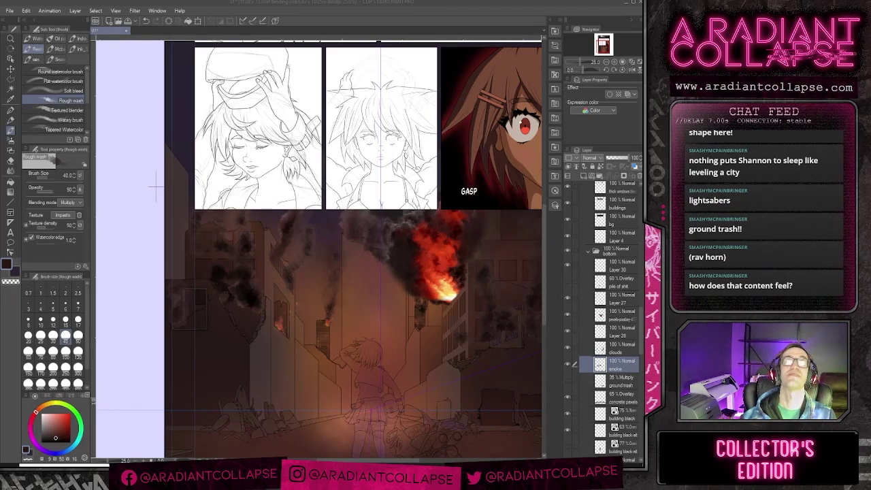
Step: Switch to the Brave browser and open pexels.com
left_click_drag(356, 0, 338, 60)
left_click(568, 56)
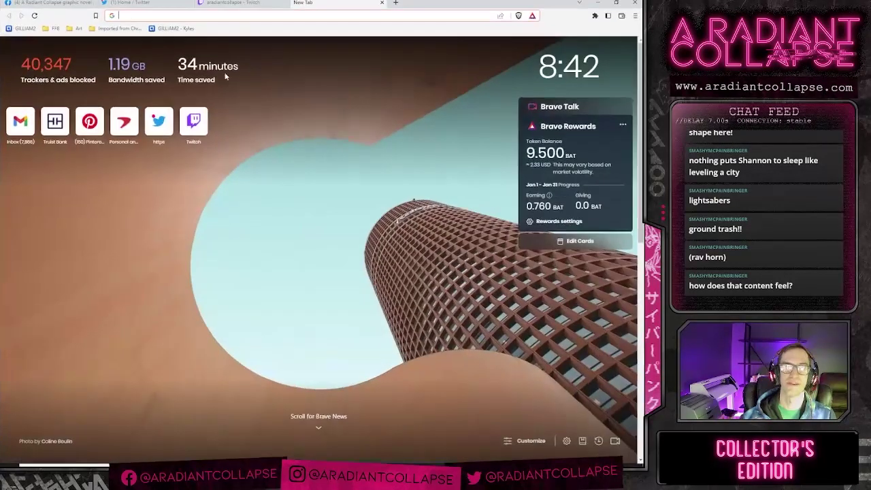
type("pexels.com")
key("Return")
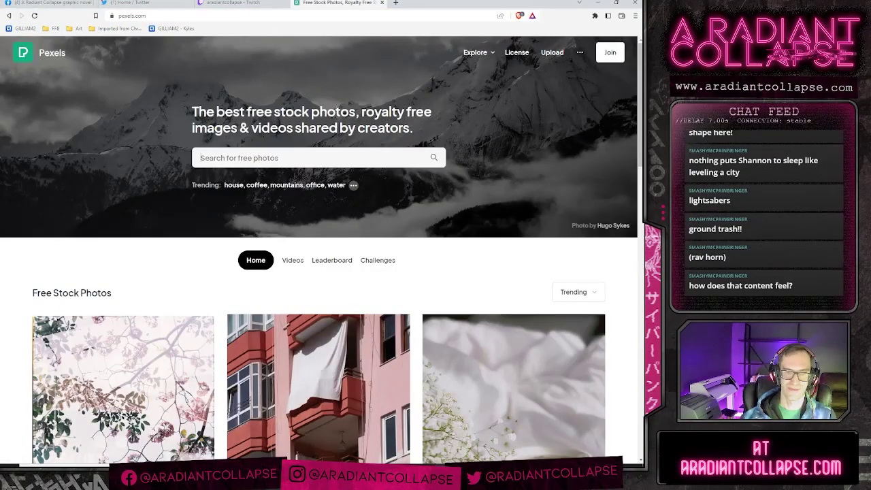
key("alt+Tab")
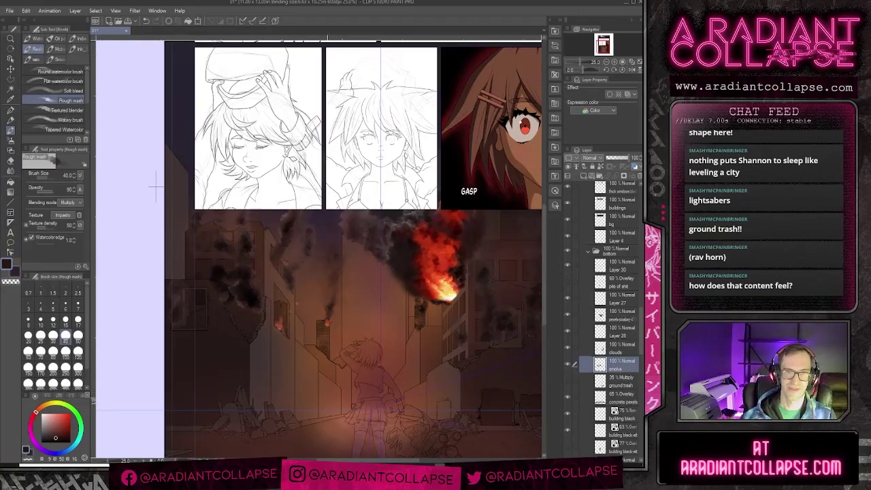
key("alt+Tab")
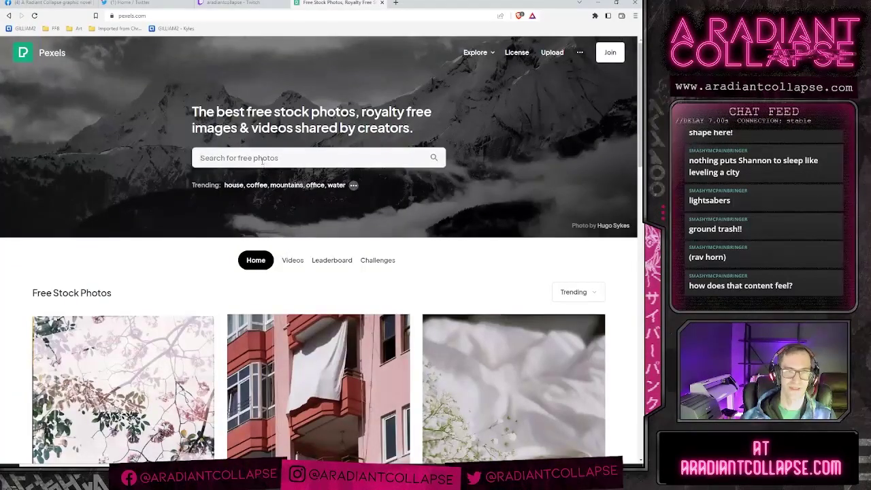
Step: Search Pexels for "volcano" photos
left_click(262, 161)
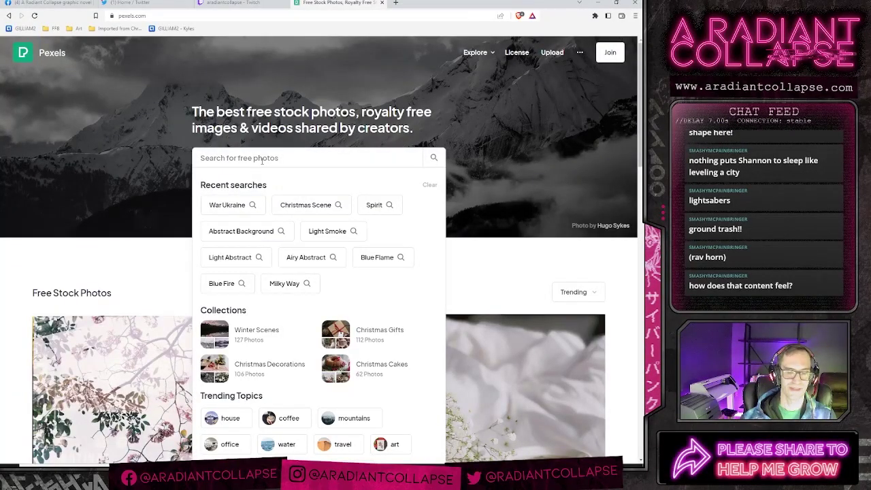
type("volcano")
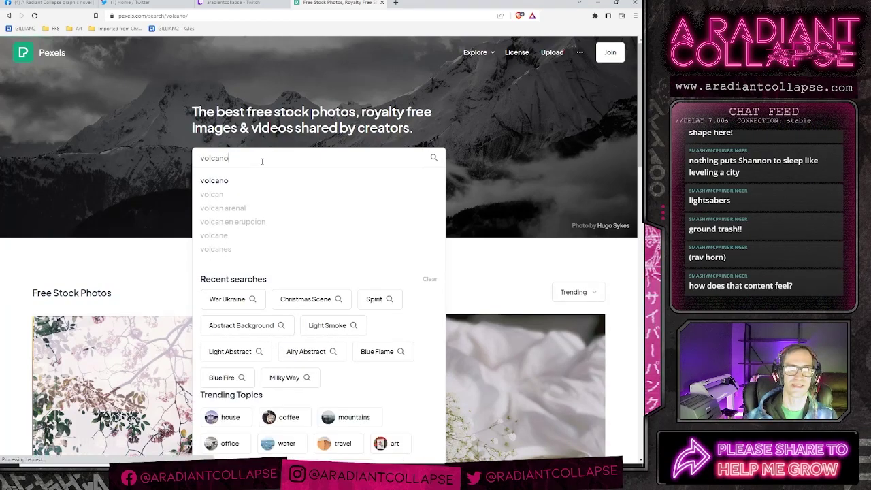
key("Return")
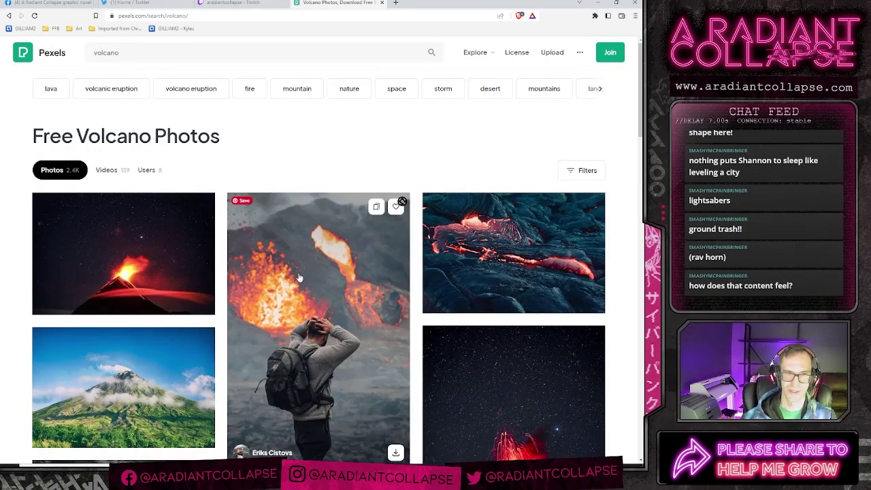
Step: Examine the volcano photo results for eruption, fire and smoke images usable in the burning city scene
scroll(356, 275, "down", 3)
scroll(355, 275, "down", 2)
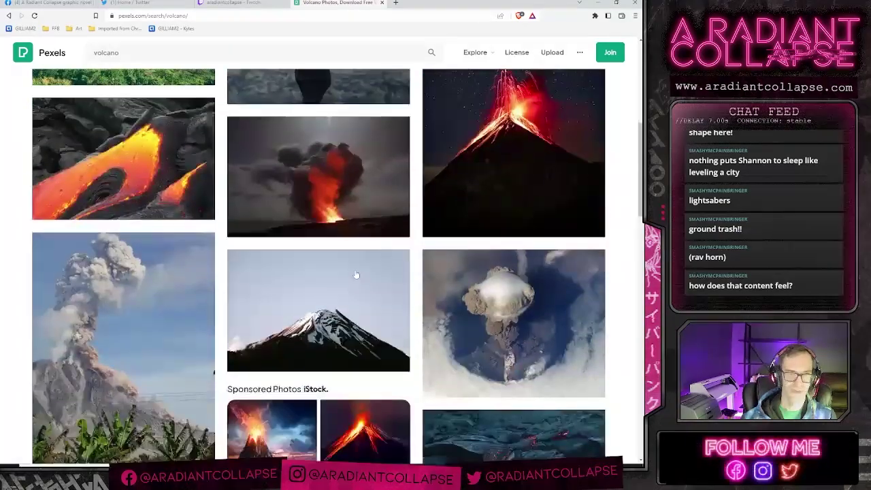
scroll(345, 240, "down", 4)
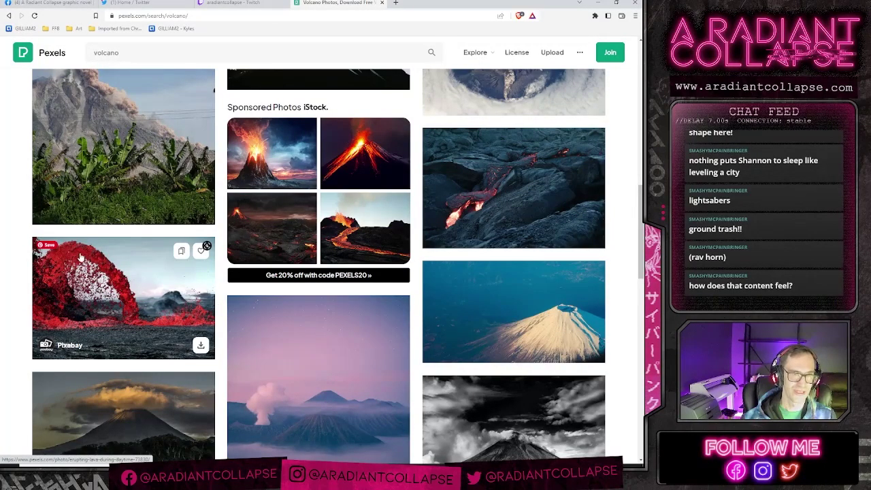
scroll(251, 299, "down", 3)
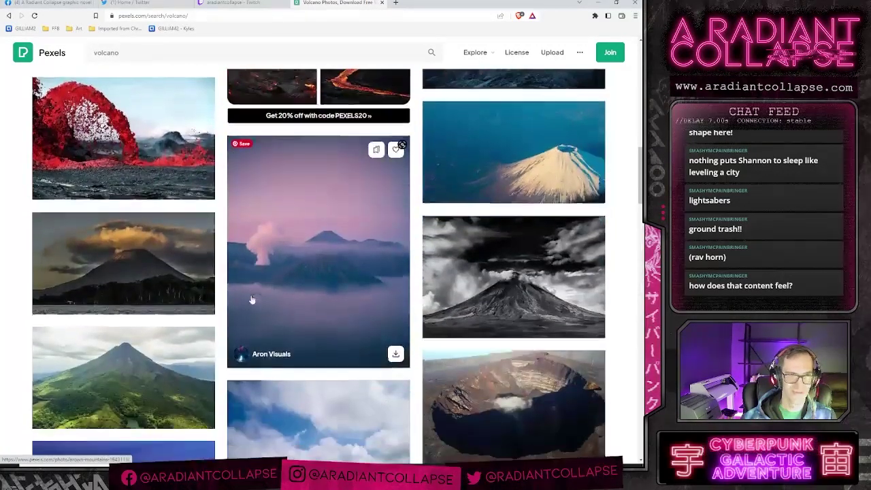
scroll(354, 225, "down", 5)
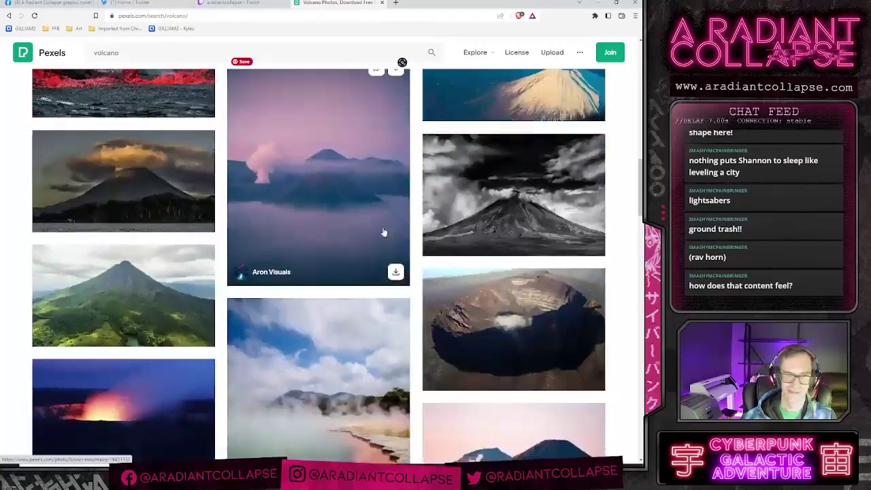
scroll(382, 233, "down", 2)
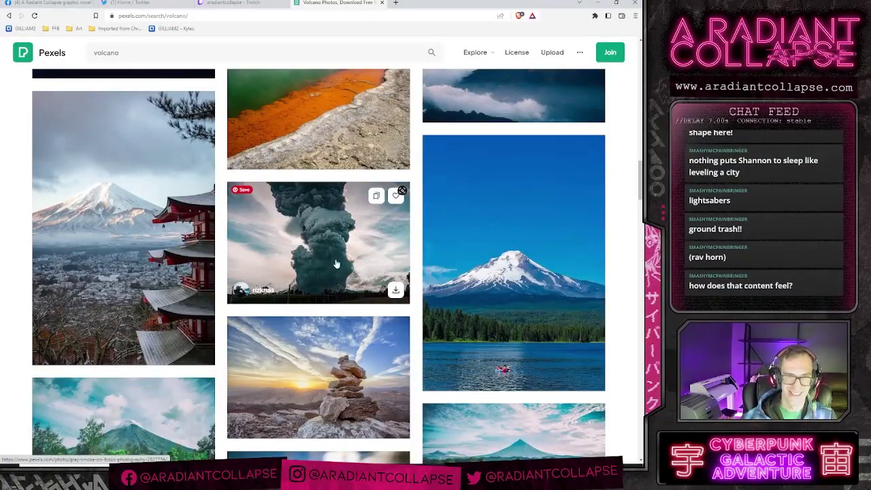
scroll(341, 246, "down", 10)
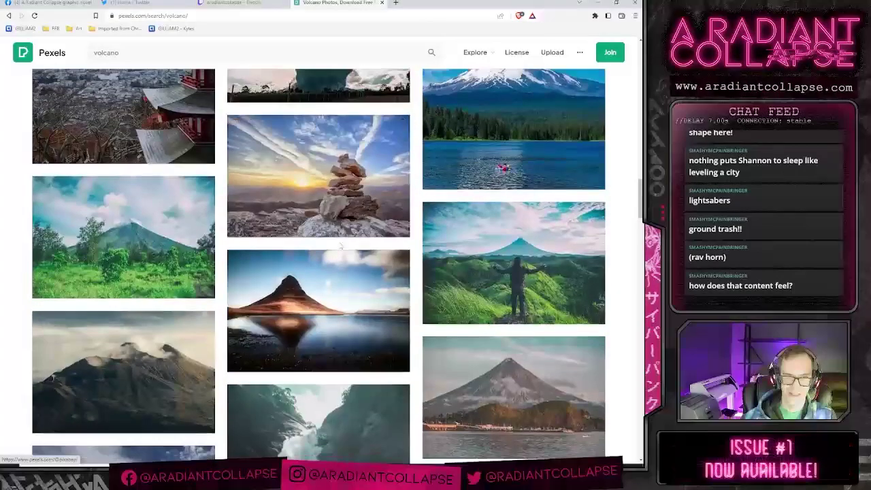
scroll(341, 246, "down", 10)
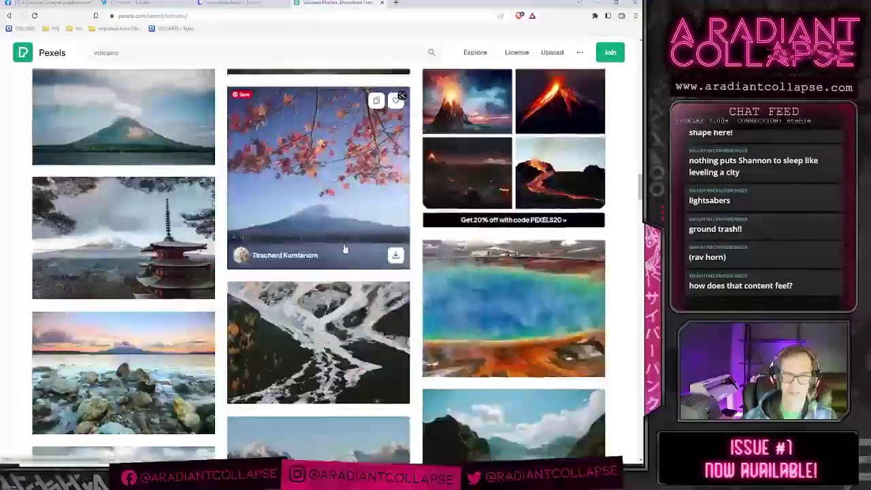
scroll(300, 329, "up", 20)
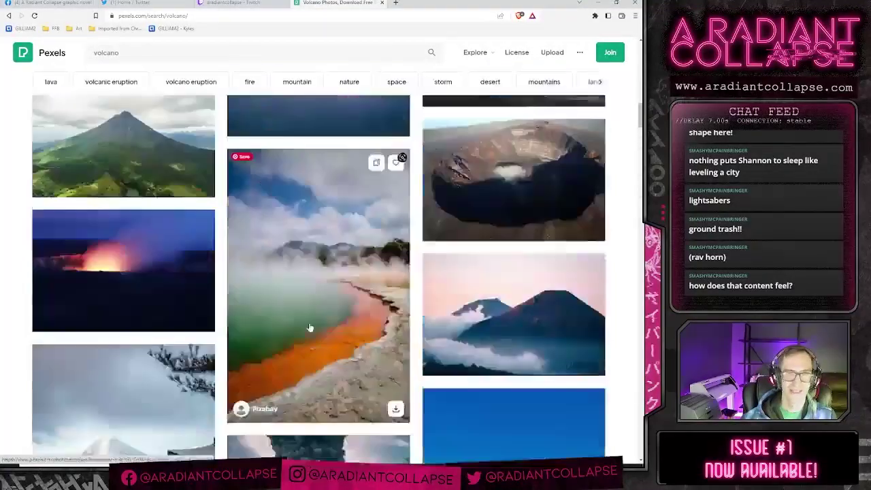
scroll(310, 329, "down", 3)
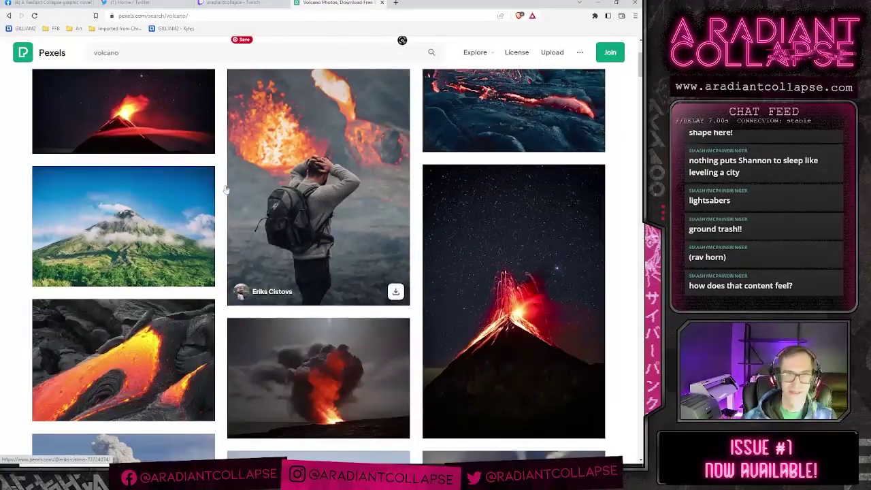
Step: Replace the photo search term with "fire" and run the search
left_click(111, 51)
key("ctrl+a")
type("fire")
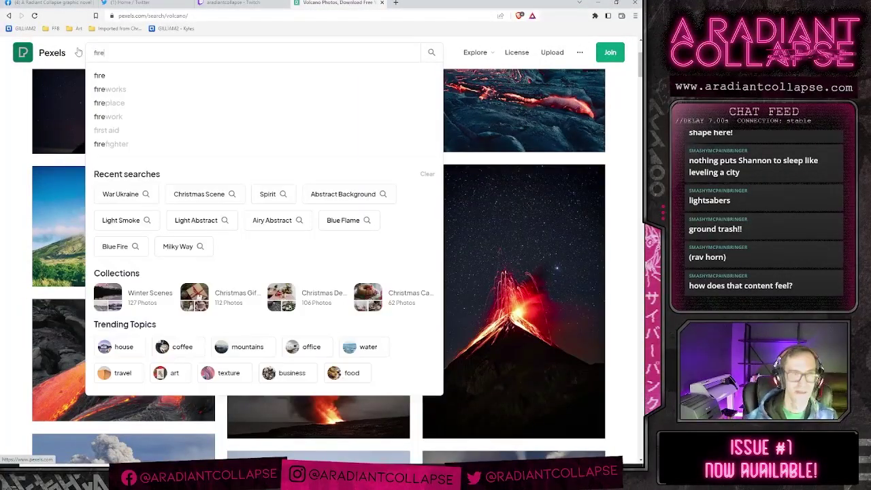
key("Return")
Step: Examine the fire photo results for flames, explosions and smoke usable in the burning city scene
scroll(306, 132, "down", 10)
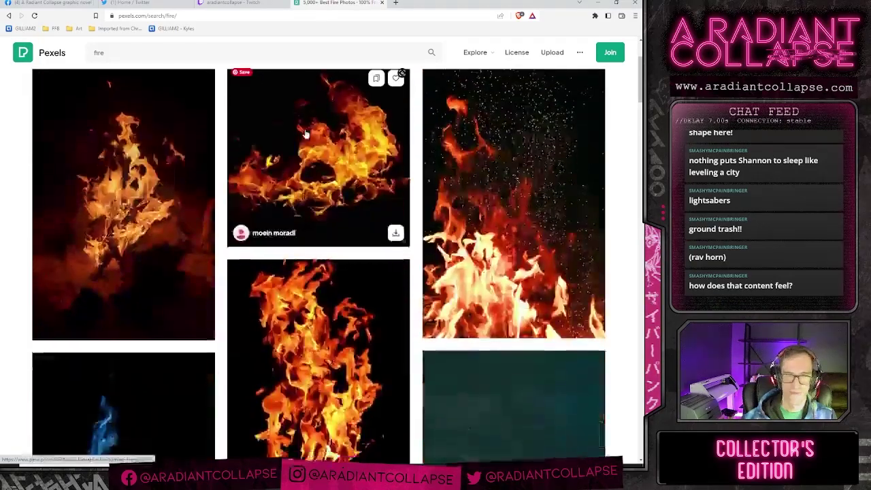
scroll(370, 266, "down", 1)
scroll(375, 291, "up", 1)
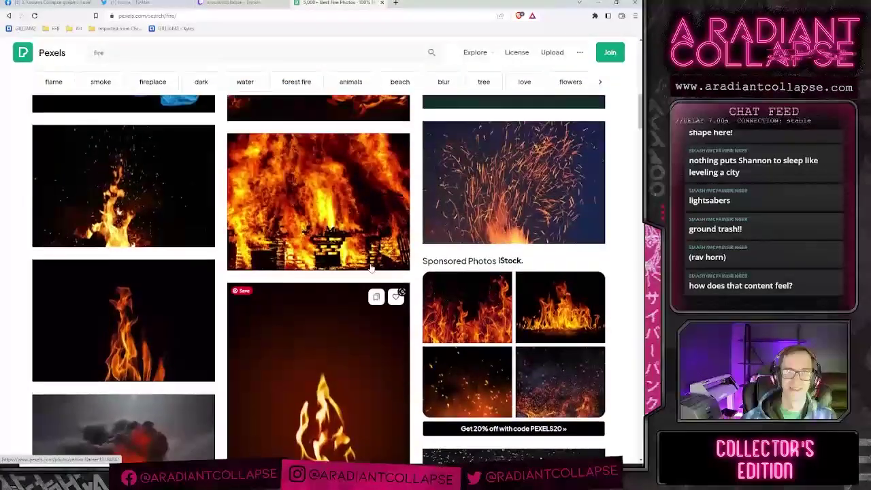
scroll(369, 266, "down", 5)
scroll(371, 269, "down", 3)
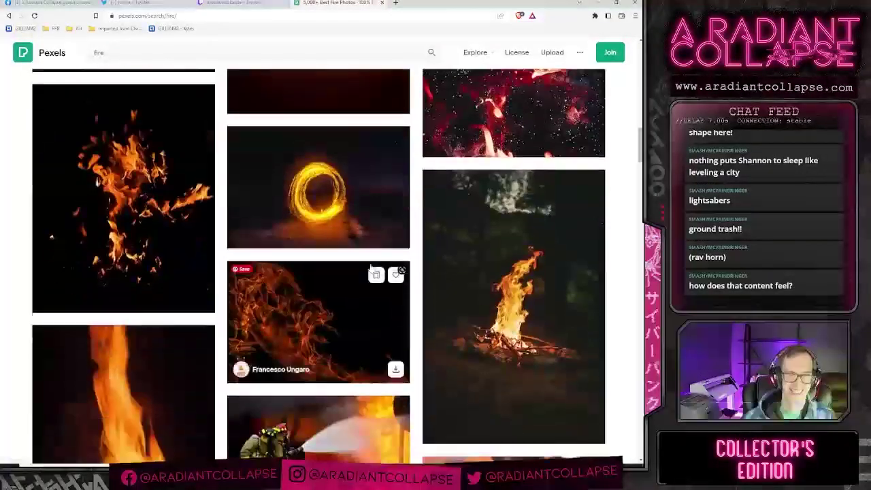
scroll(371, 269, "down", 3)
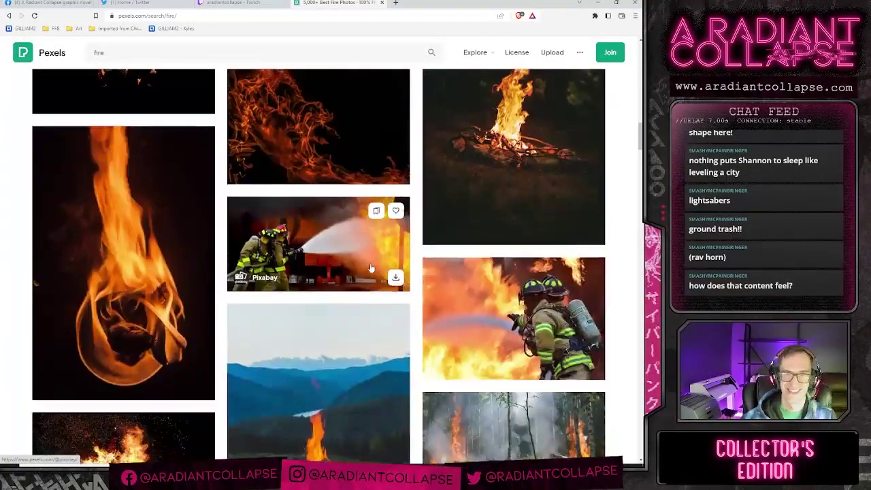
scroll(371, 269, "up", 1)
scroll(371, 268, "down", 5)
scroll(371, 269, "down", 3)
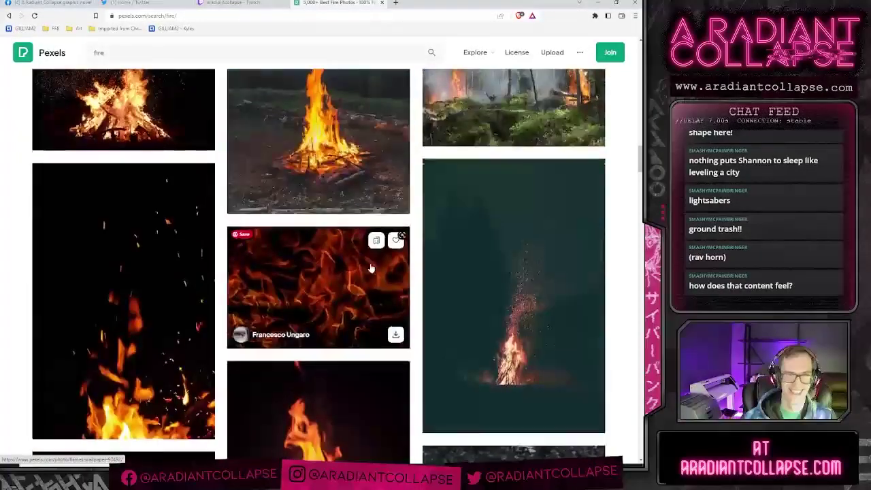
scroll(370, 269, "up", 1)
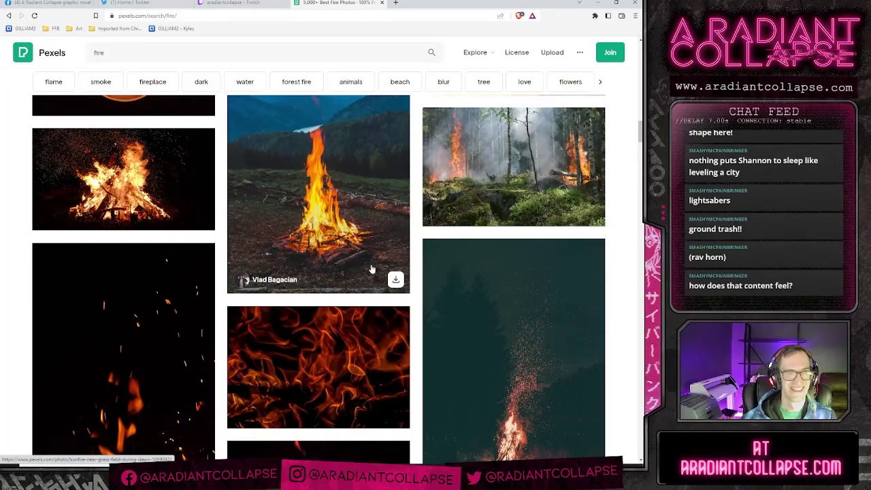
scroll(222, 216, "down", 8)
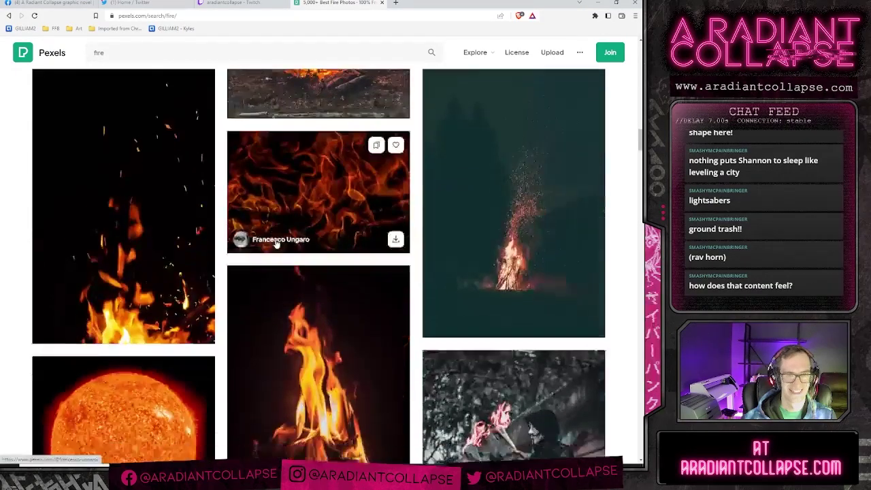
scroll(273, 239, "down", 3)
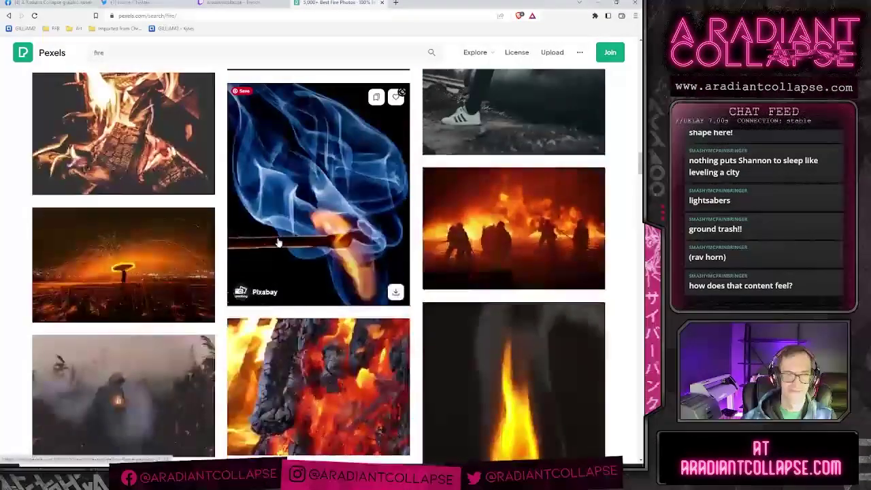
scroll(247, 194, "down", 10)
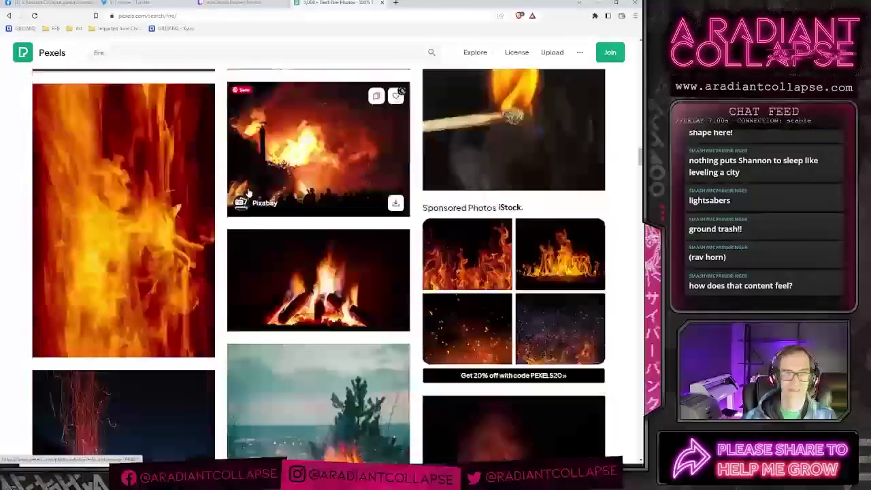
scroll(249, 193, "down", 8)
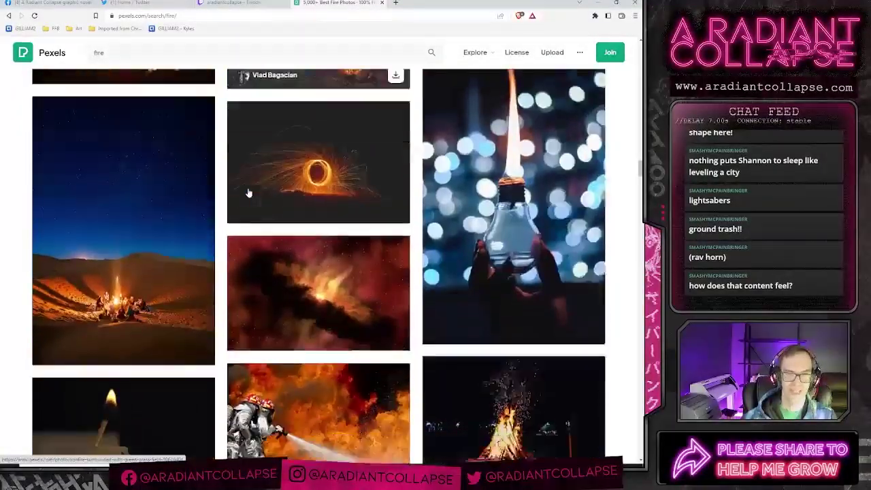
scroll(248, 193, "down", 4)
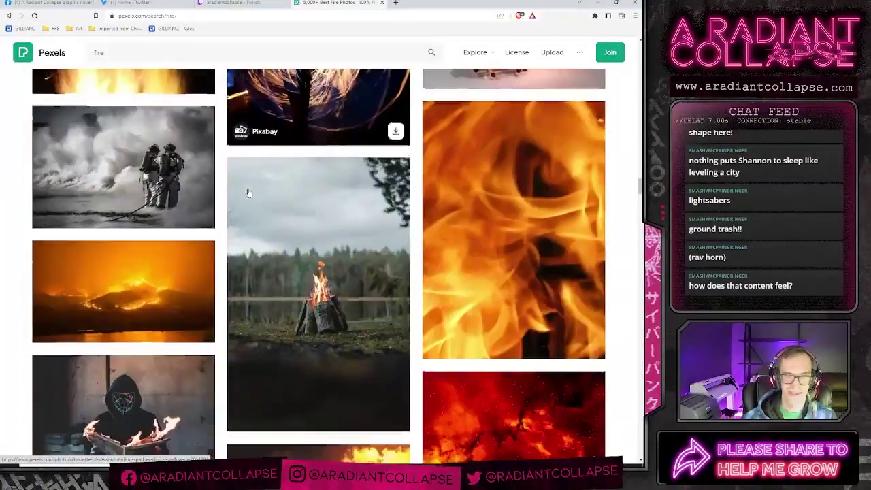
scroll(248, 193, "down", 2)
scroll(248, 193, "down", 2)
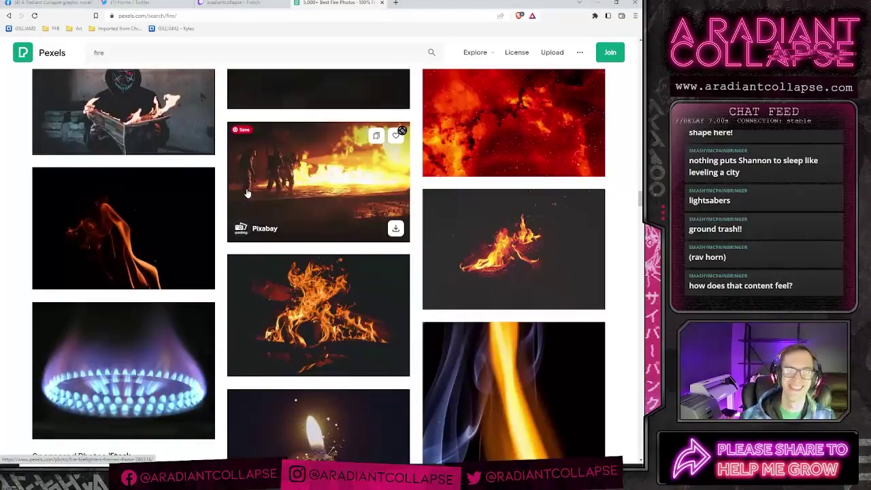
scroll(289, 242, "up", 1)
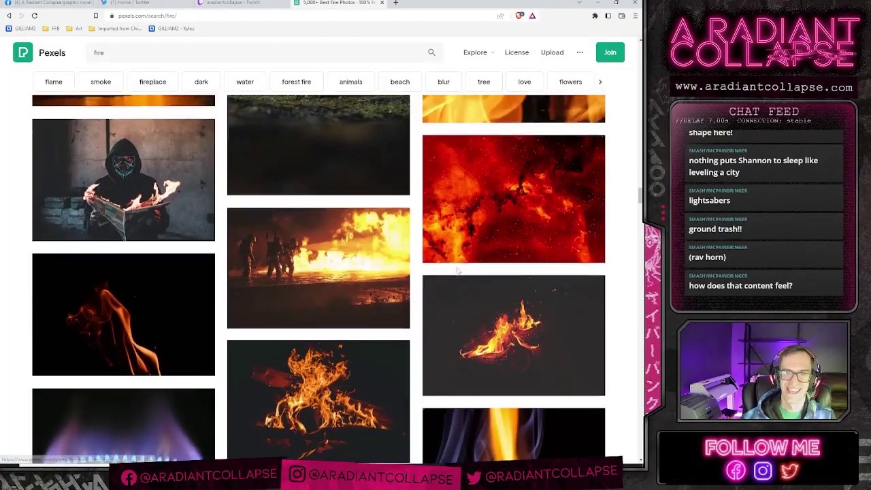
scroll(456, 270, "up", 2)
scroll(286, 273, "down", 2)
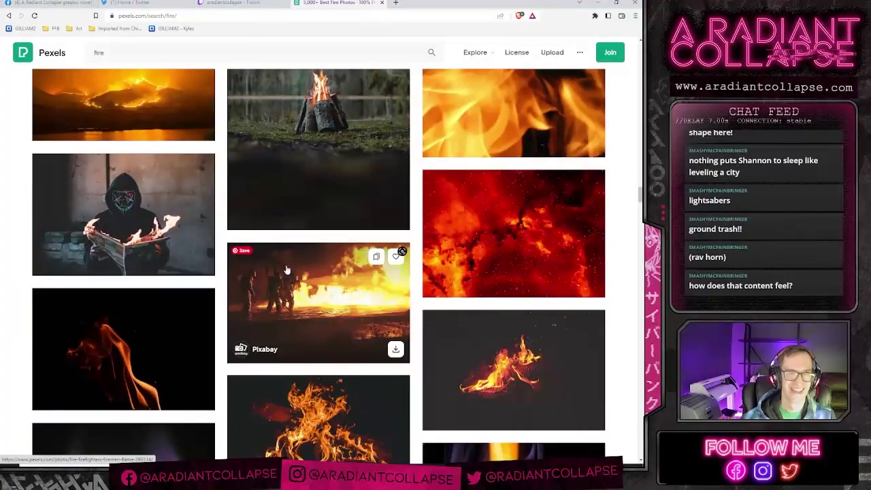
scroll(286, 270, "down", 10)
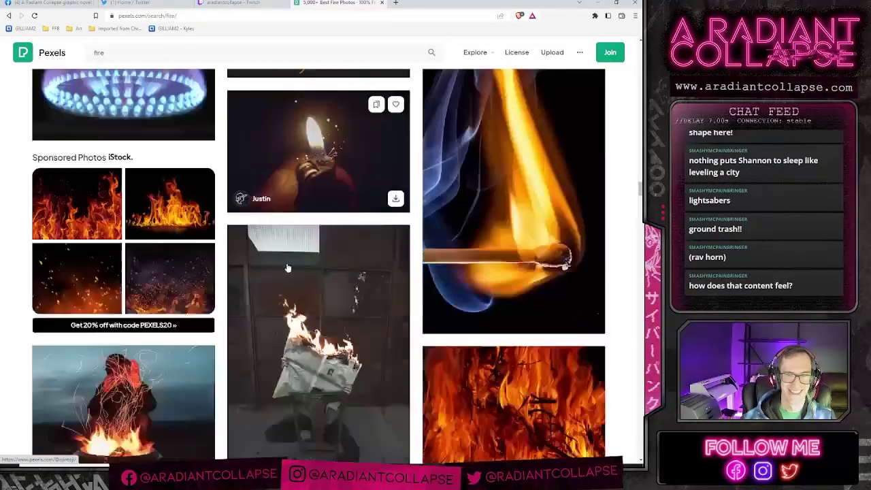
scroll(289, 267, "down", 8)
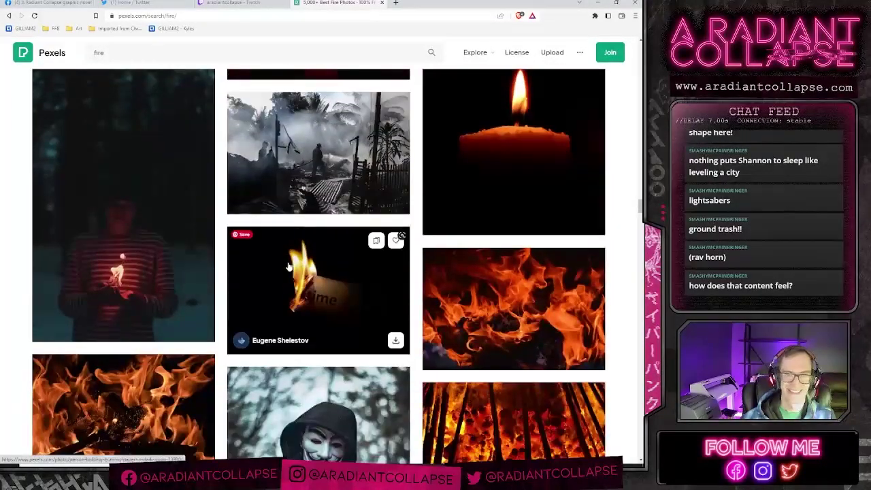
scroll(289, 268, "down", 7)
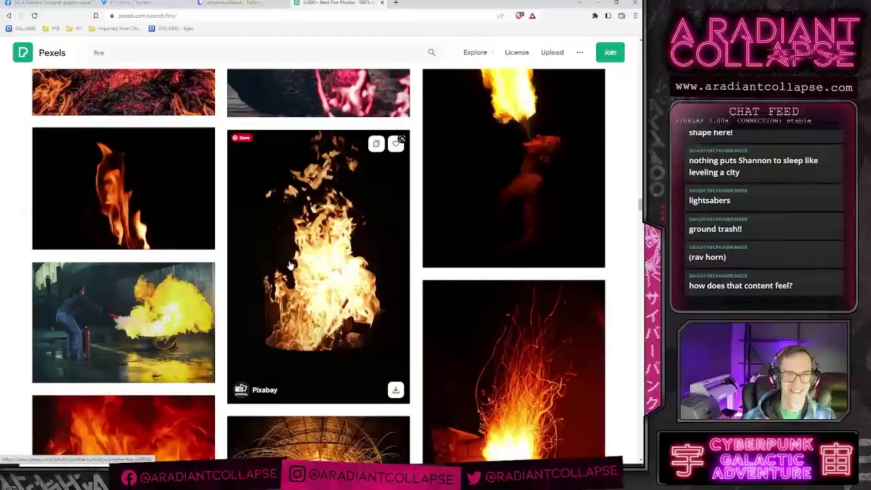
scroll(383, 264, "down", 3)
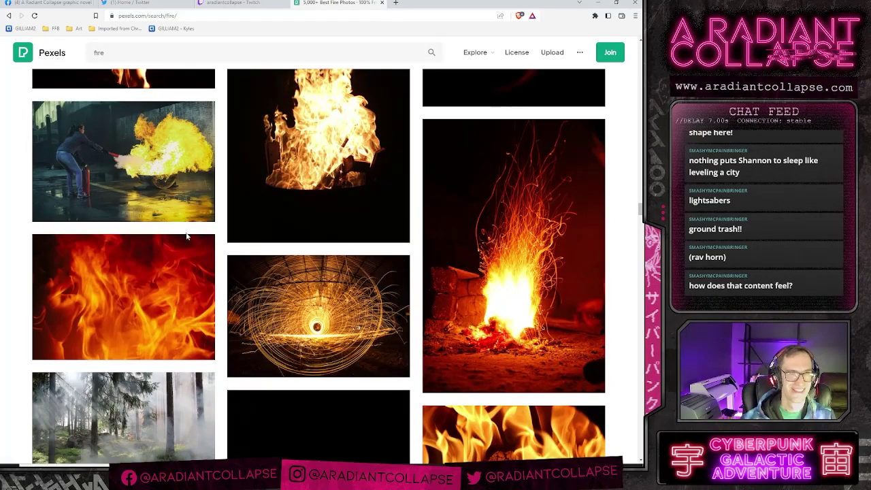
scroll(188, 235, "down", 1)
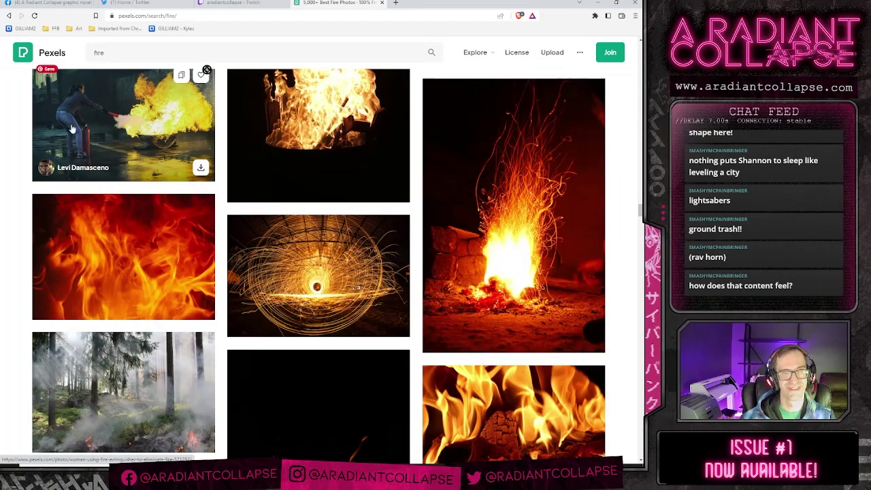
scroll(319, 238, "down", 4)
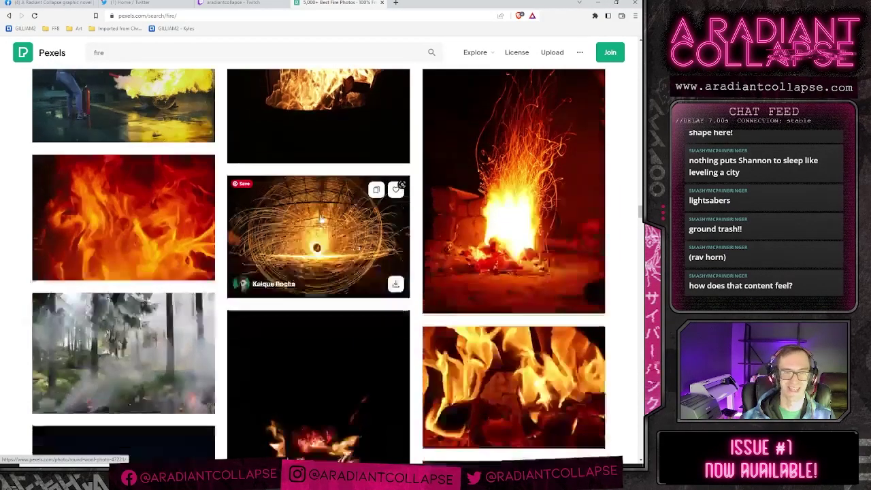
scroll(321, 219, "down", 5)
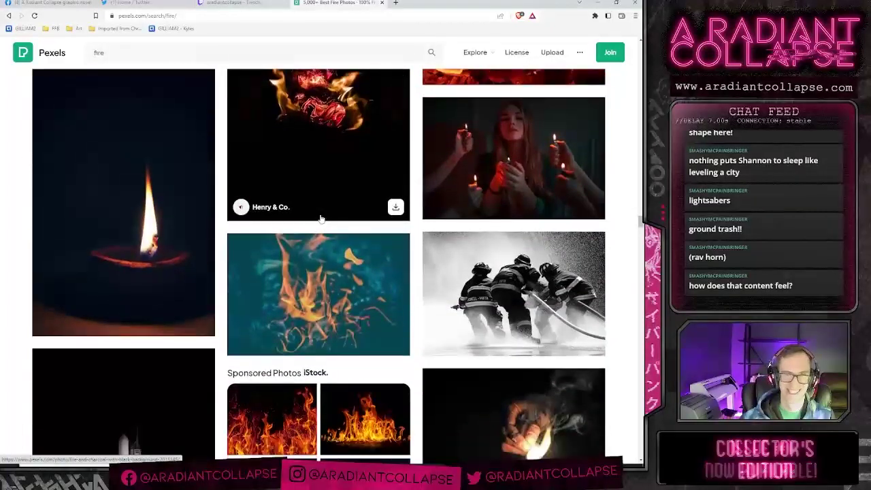
scroll(321, 216, "down", 3)
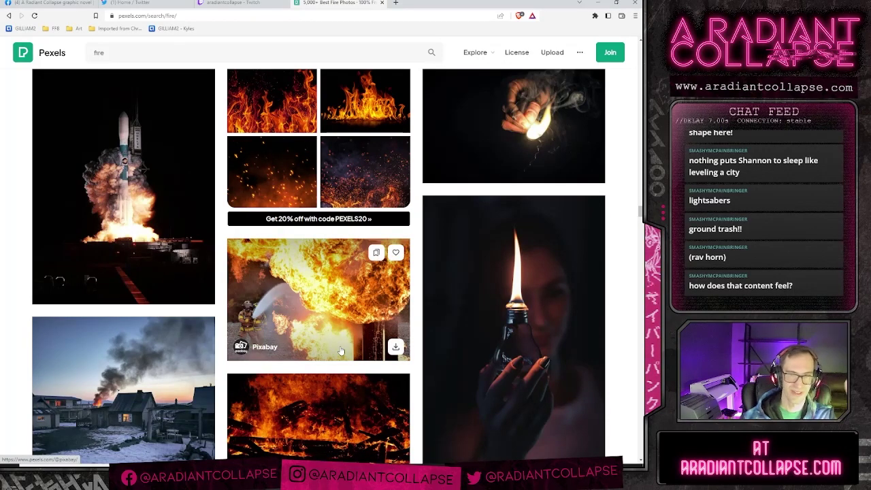
scroll(342, 354, "down", 5)
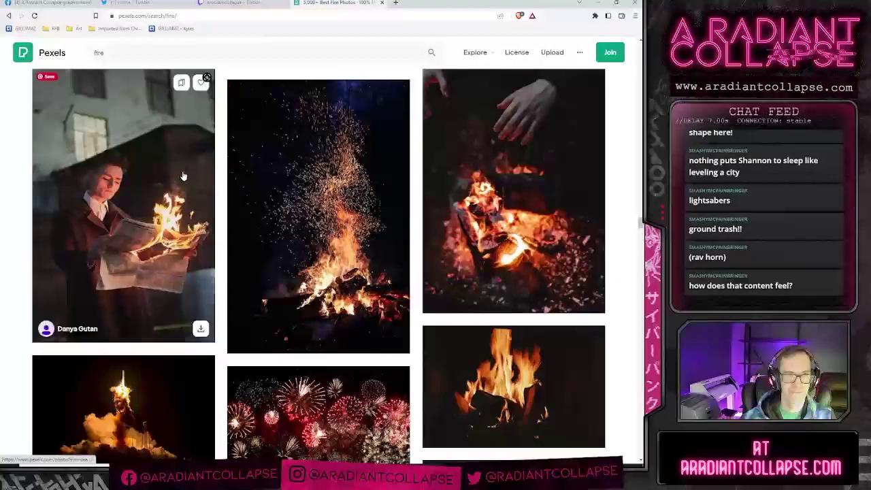
Step: Replace the photo search term with "explosion" and run the search
left_click_drag(116, 55, 74, 53)
type("explosion")
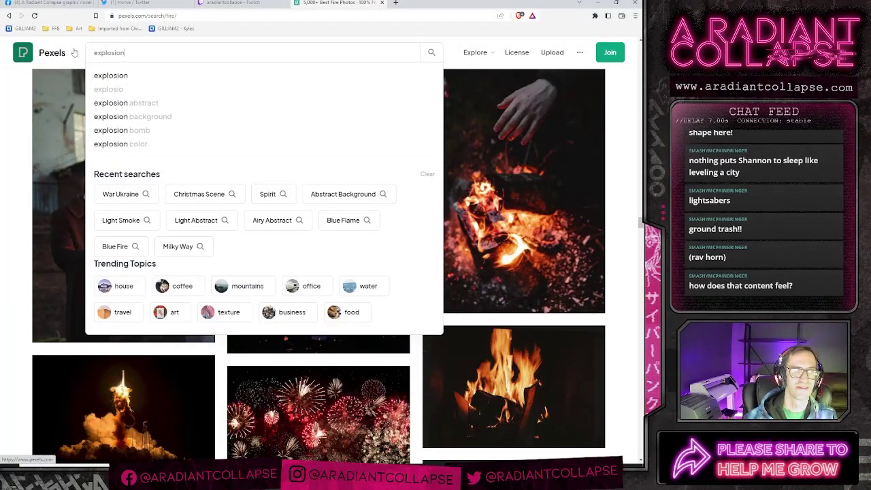
key("Return")
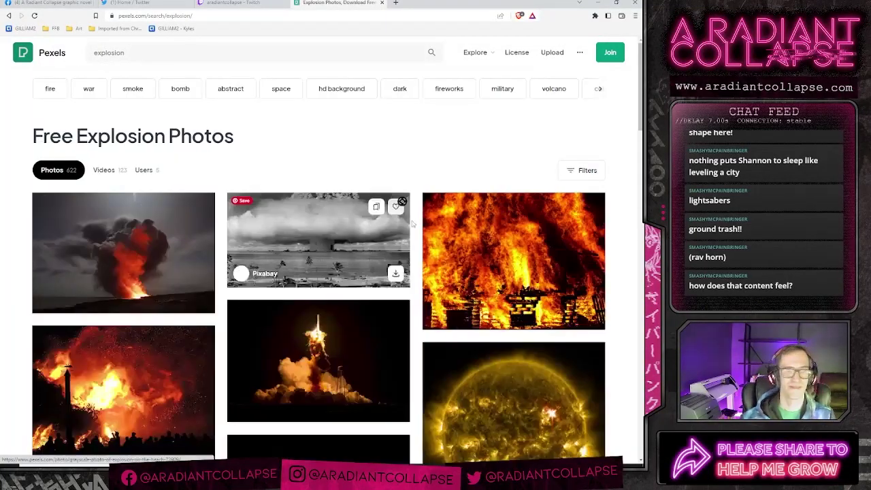
Step: Download the night explosion photo with the power pylon and save it as a JPG in the Wreckage folder
scroll(395, 159, "down", 5)
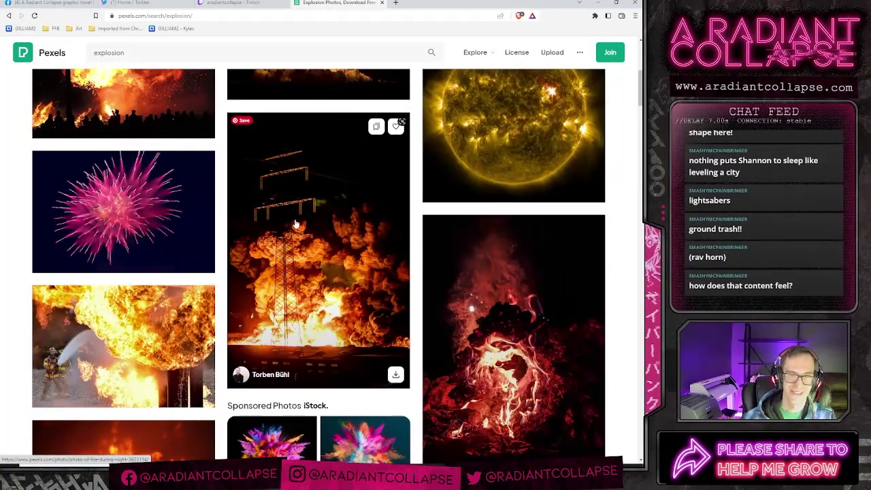
left_click(311, 315)
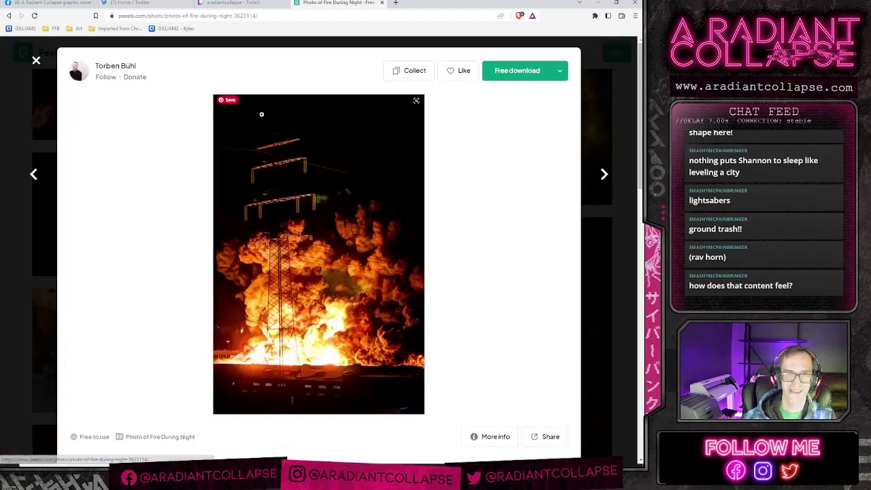
left_click(518, 71)
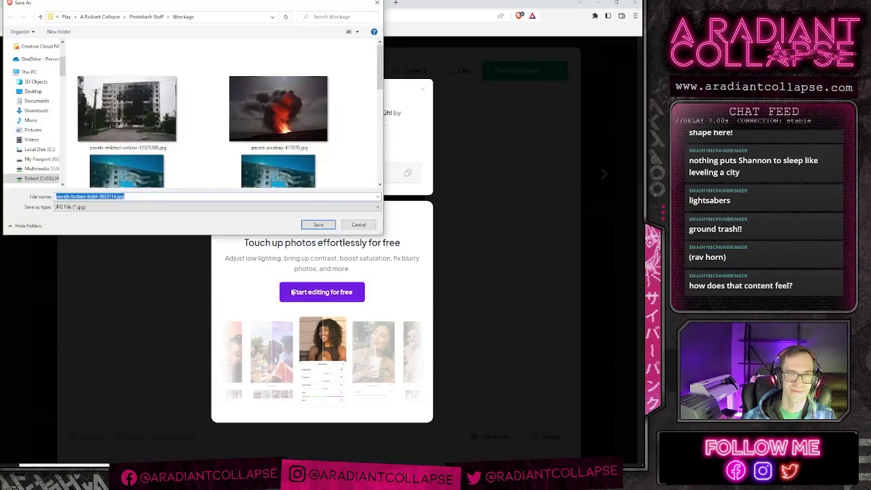
left_click(317, 224)
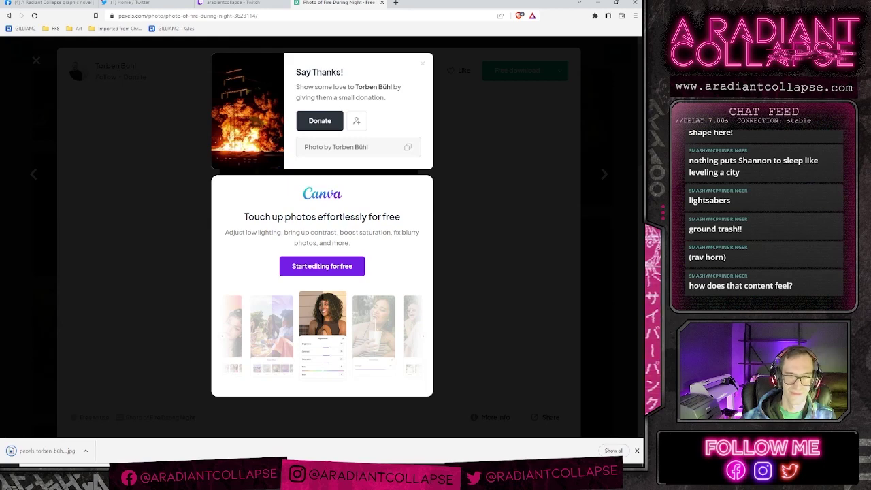
Step: Switch to Clip Studio Paint and select the layer directly below "other fire glow"
key("alt+Tab")
scroll(633, 372, "down", 1)
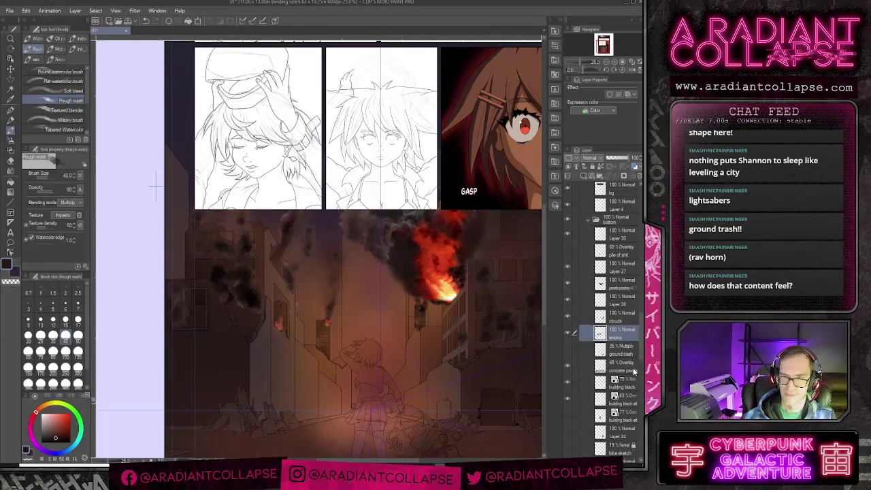
scroll(628, 365, "down", 5)
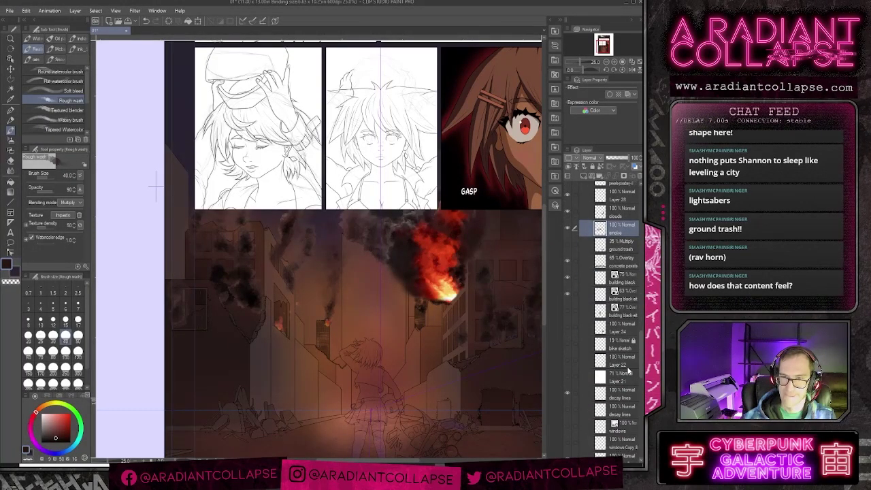
scroll(621, 394, "down", 4)
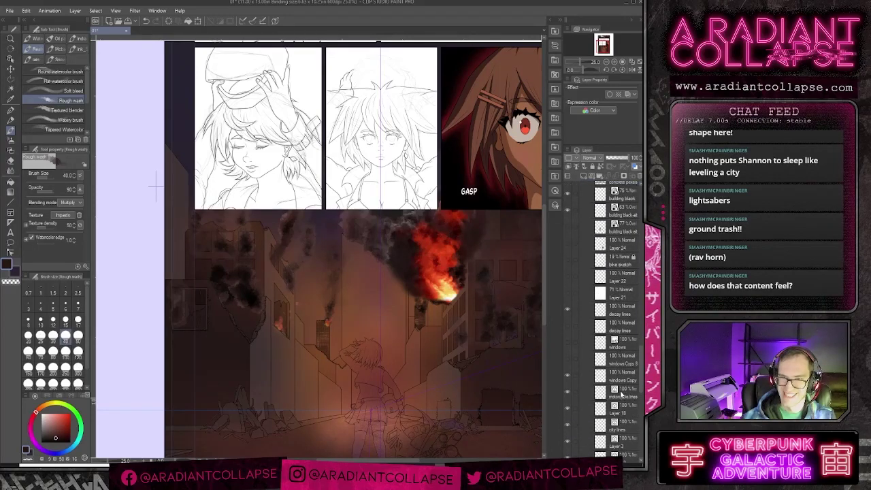
scroll(621, 395, "down", 2)
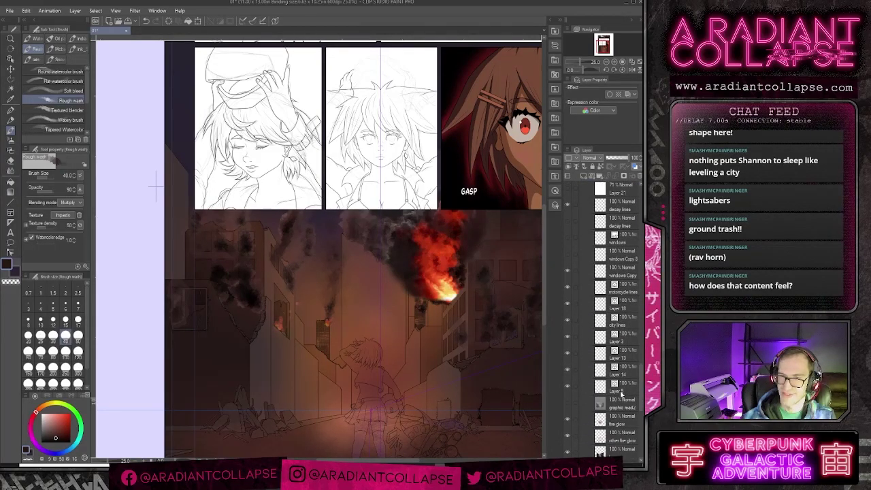
left_click(616, 452)
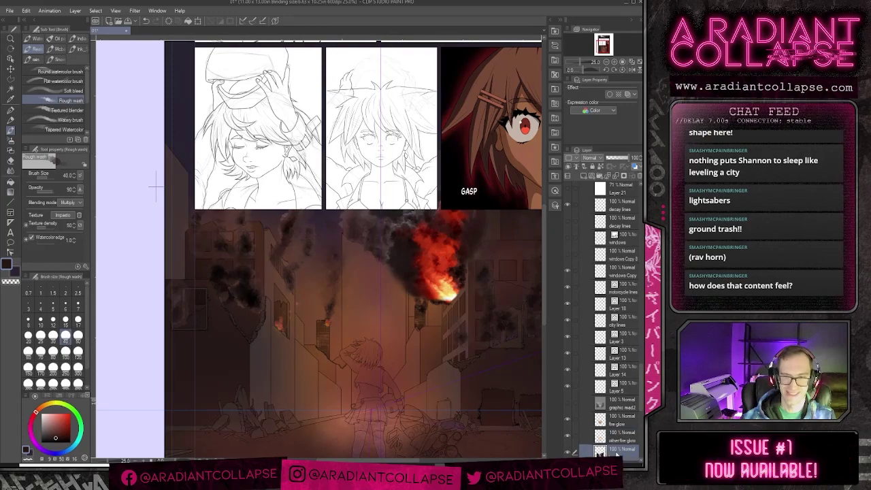
Step: Import the night explosion photo with the power pylon from the Photobash Stuff Wreckage folder into the comic page
key("ctrl+o")
scroll(321, 159, "down", 5)
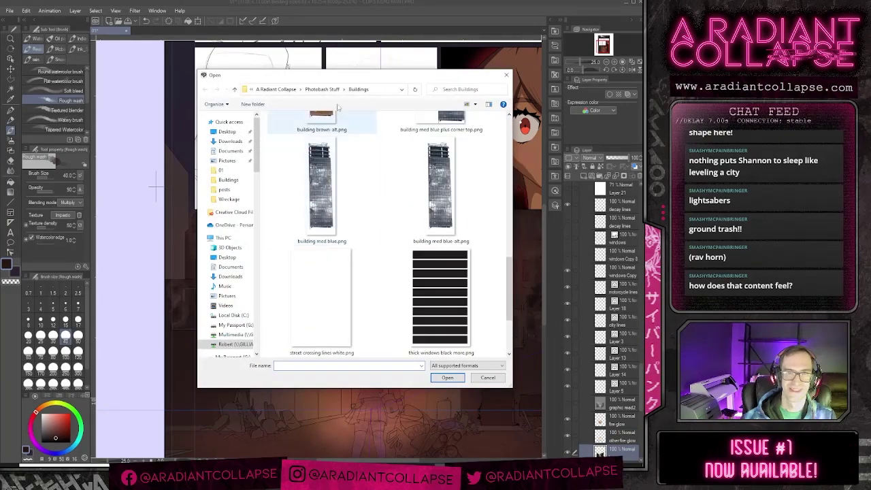
left_click(323, 90)
double_click(321, 320)
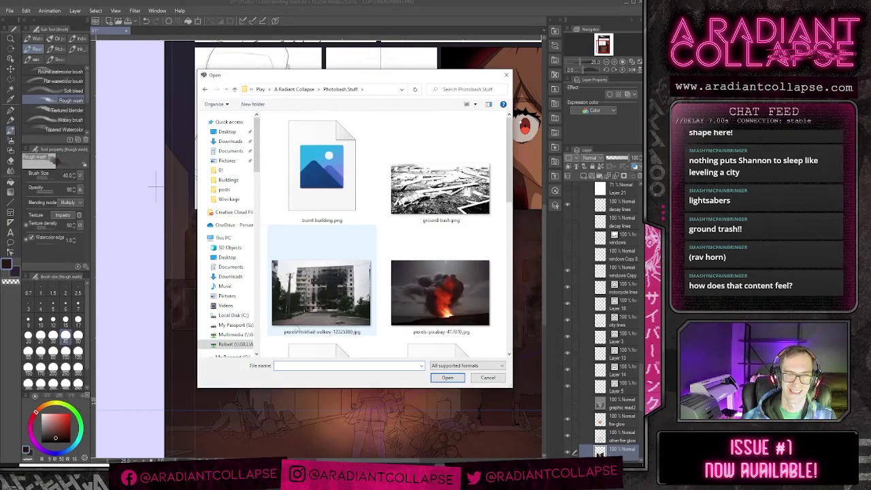
scroll(324, 199, "down", 5)
scroll(333, 217, "up", 2)
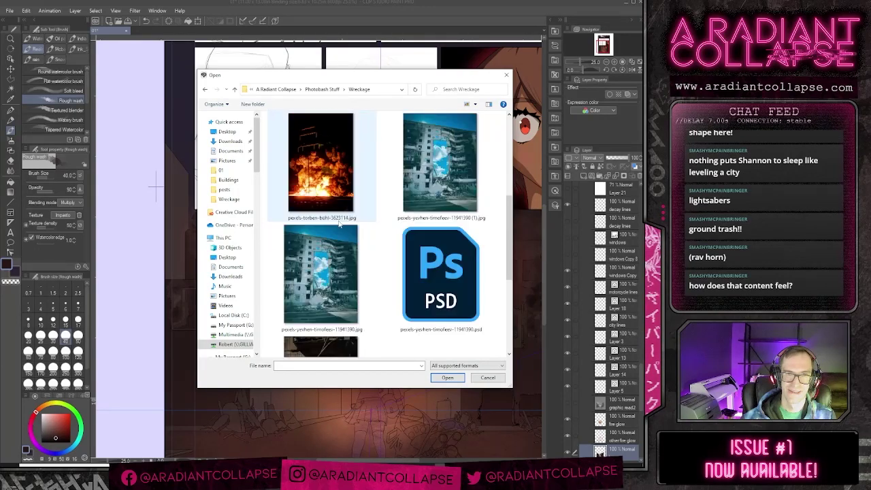
left_click(327, 204)
left_click(447, 377)
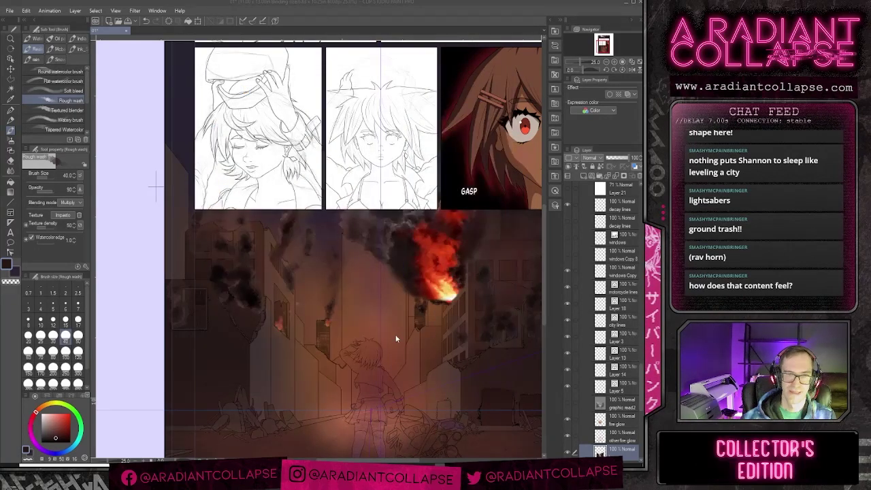
Step: Rasterize the imported explosion photo layer and delete it from the page
right_click(623, 456)
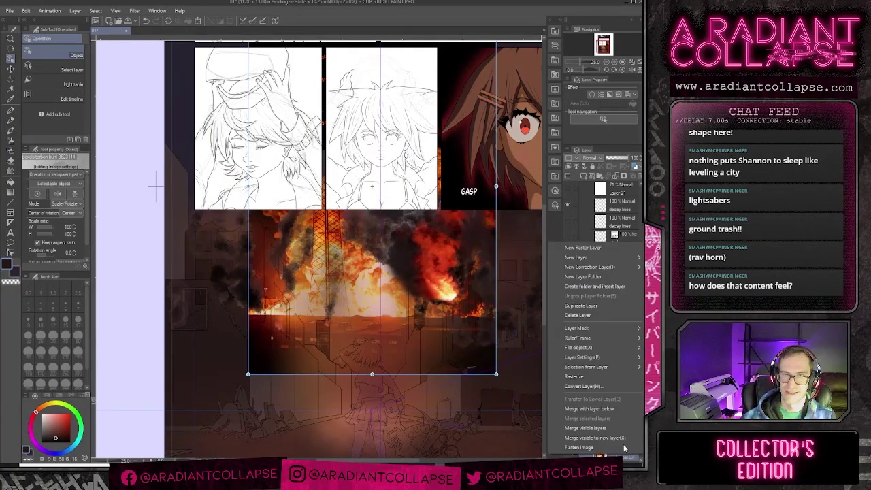
left_click(570, 376)
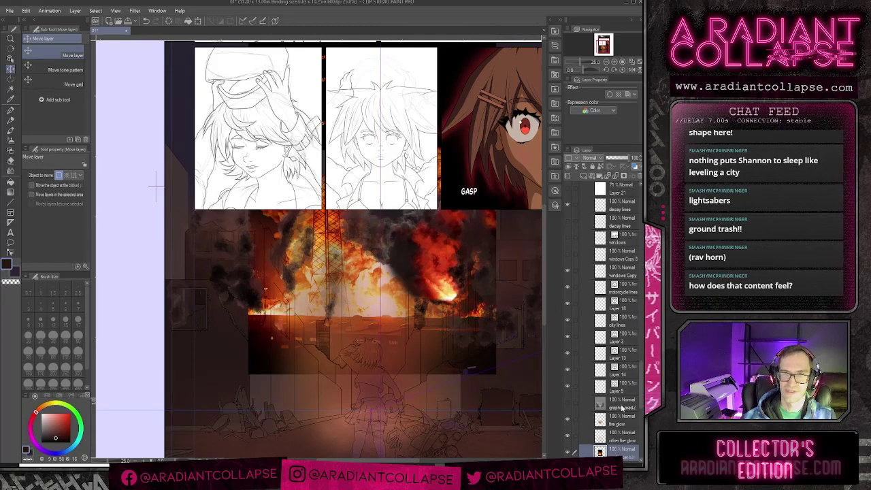
left_click(639, 176)
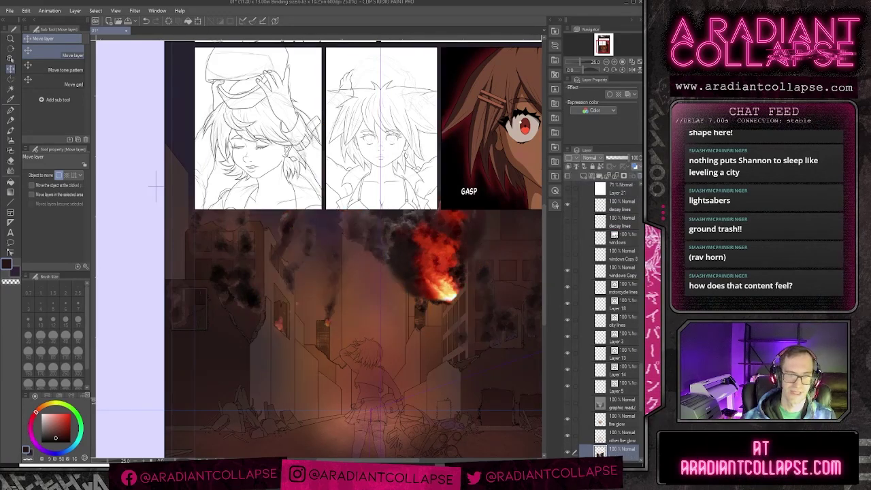
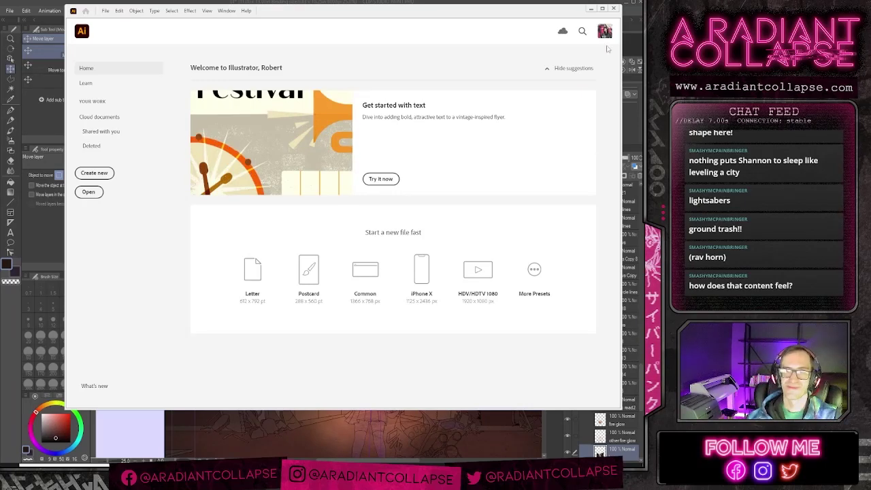
Step: Maximize Illustrator and create a new blank document with the preselected preset
left_click(602, 9)
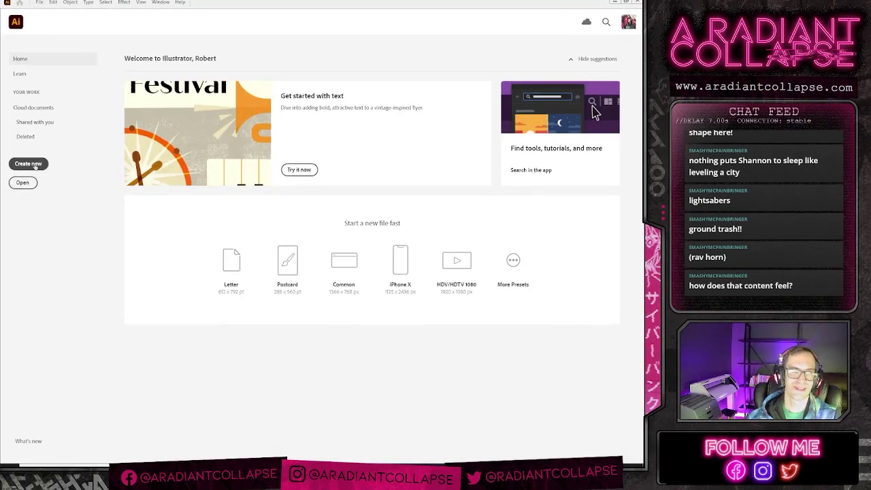
left_click(28, 164)
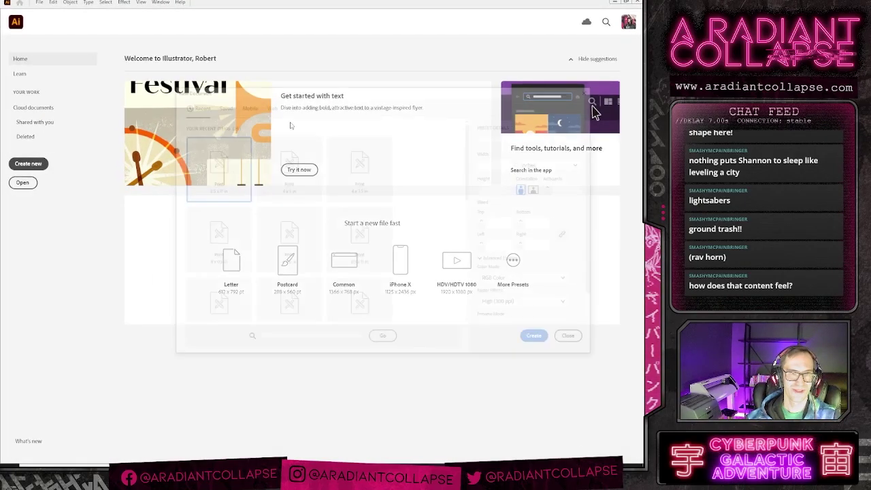
left_click(539, 340)
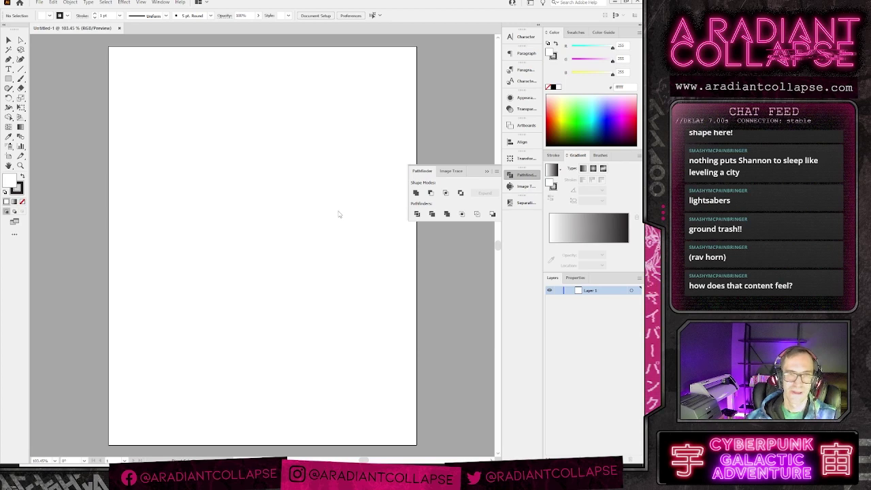
Step: Place the night explosion photo with the power pylon from the Photobash Stuff Wreckage folder on the artboard as a linked file
key("ctrl+shift+p")
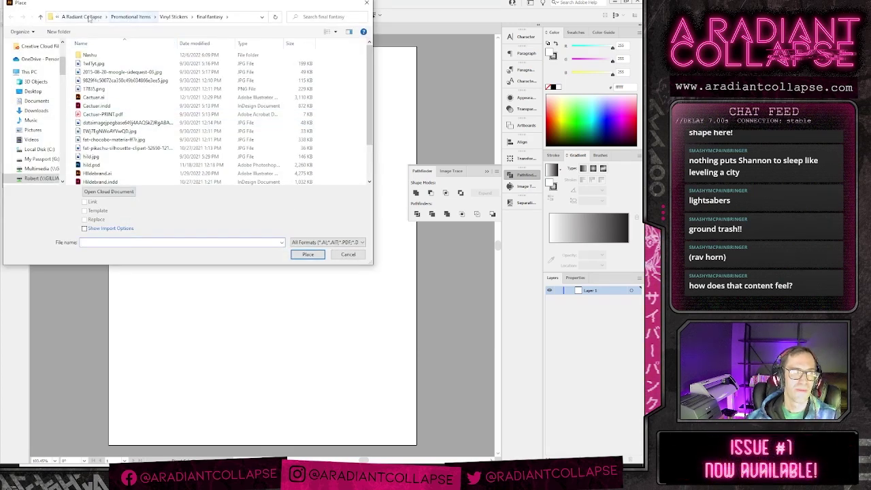
left_click(88, 17)
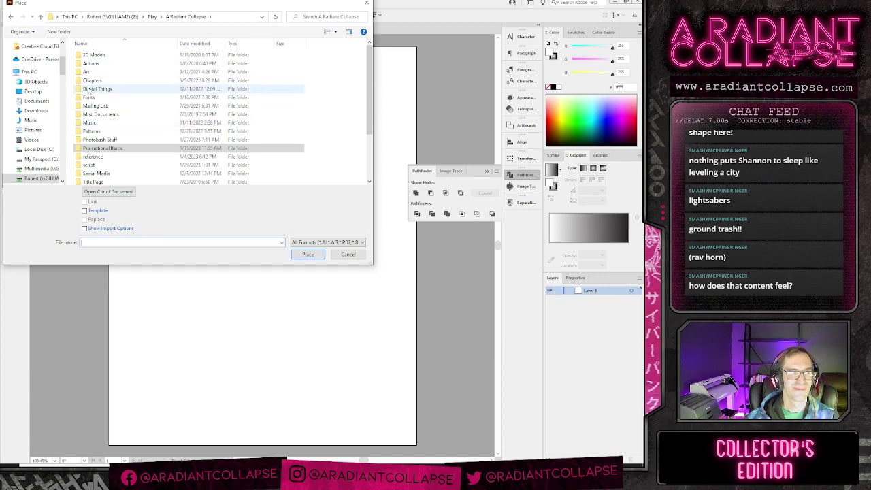
double_click(96, 139)
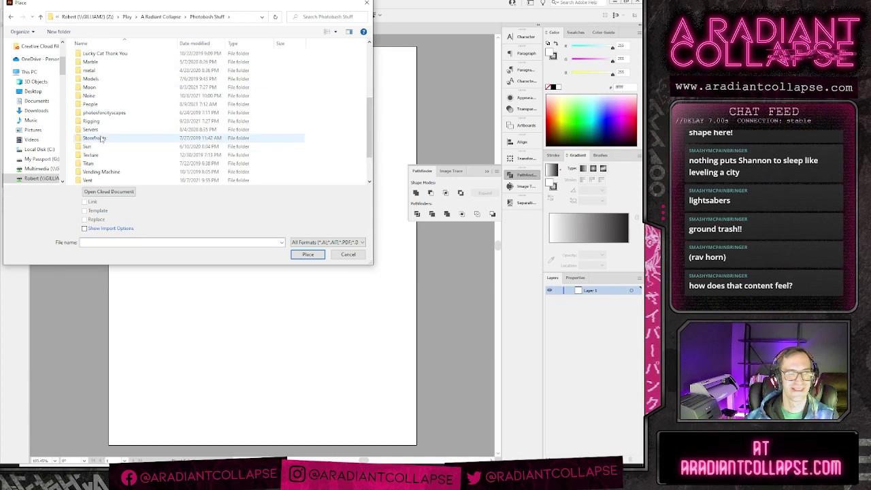
double_click(93, 146)
scroll(140, 96, "down", 5)
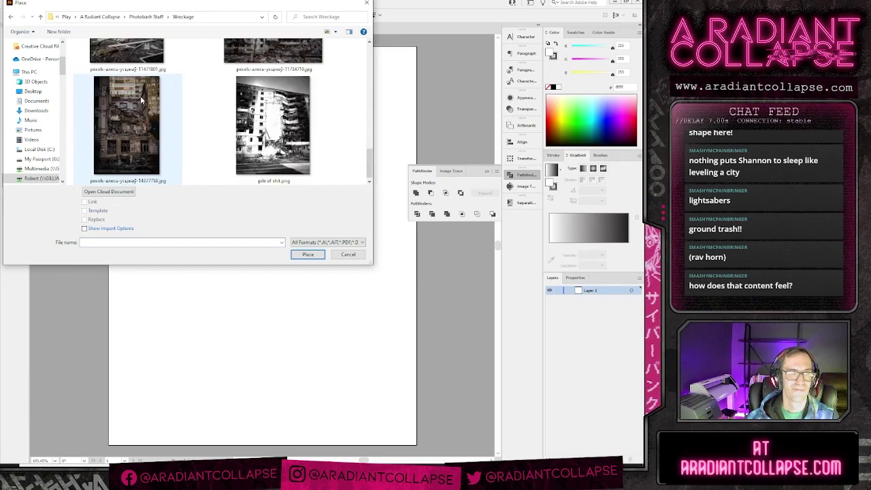
scroll(140, 100, "up", 3)
left_click(133, 130)
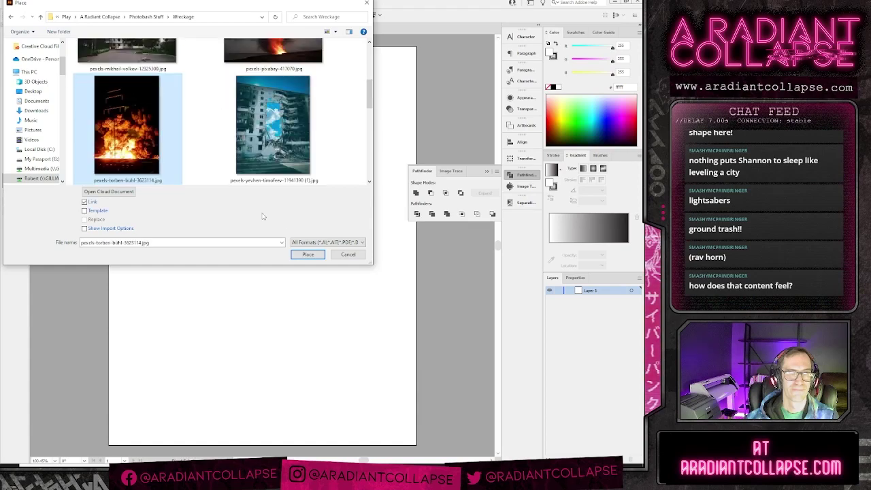
left_click(315, 256)
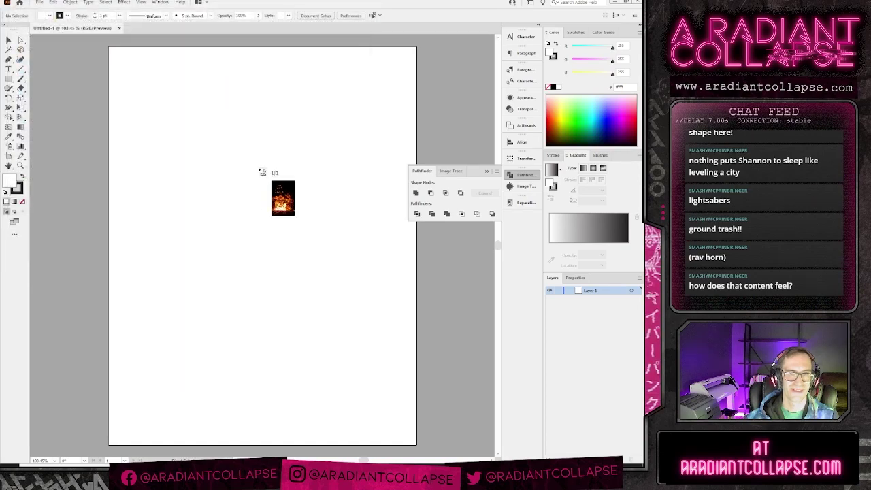
left_click(115, 120)
Step: Move the placed photo onto the artboard and scale it proportionally to about 11 in high, matching the artboard's height
key("ctrl+minus")
key("ctrl+minus")
key("ctrl+minus")
key("ctrl+minus")
key("ctrl+minus")
key("ctrl+minus")
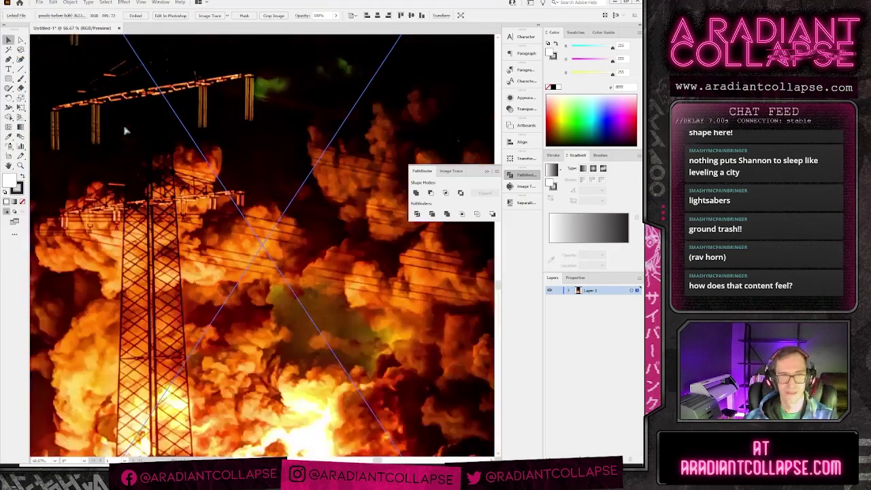
left_click_drag(265, 340, 237, 286)
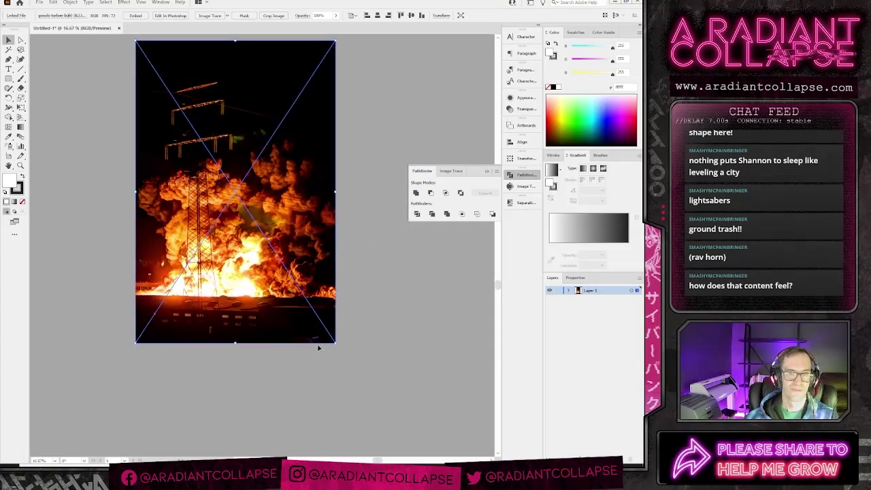
left_click_drag(335, 343, 207, 129)
key("ctrl+plus")
key("ctrl+plus")
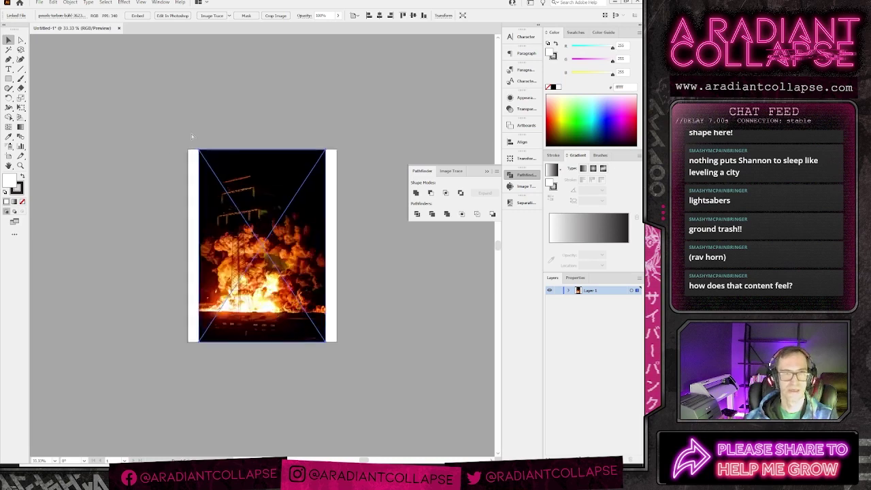
key("ctrl+plus")
key("ctrl+plus")
key("ctrl+plus")
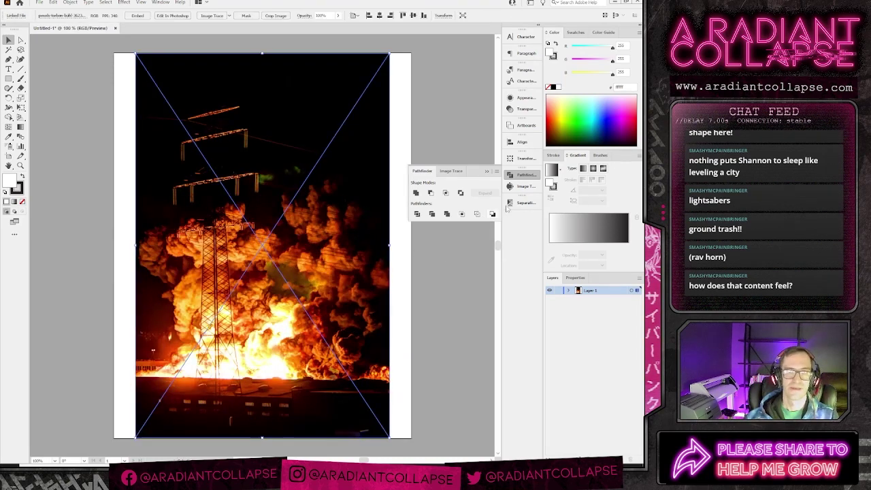
Step: Image-trace the placed explosion photo using the "ARC comic trace" preset
left_click(517, 186)
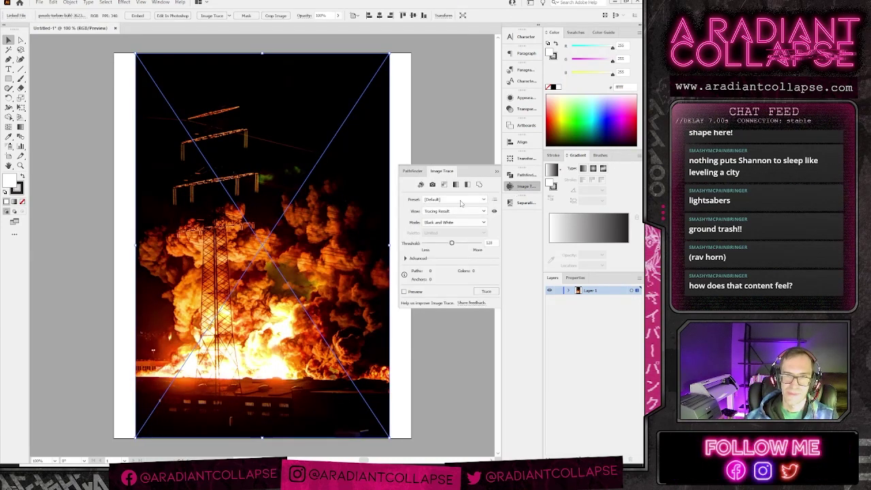
left_click(461, 201)
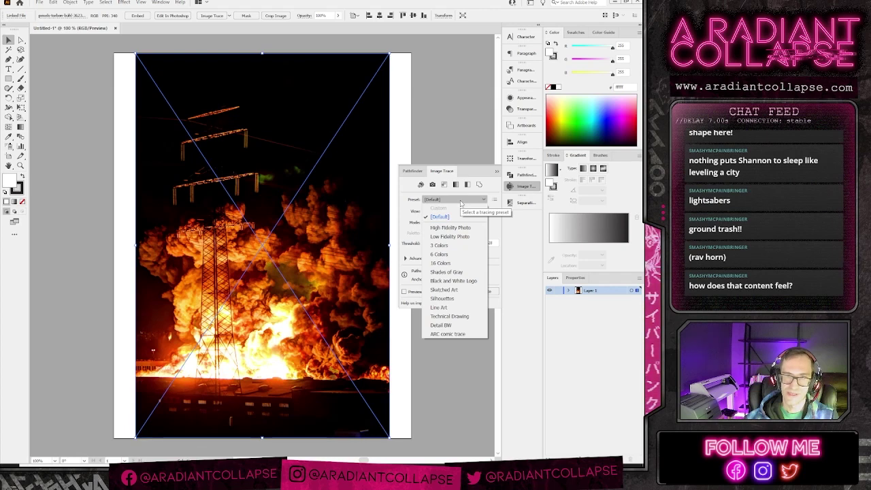
left_click(447, 334)
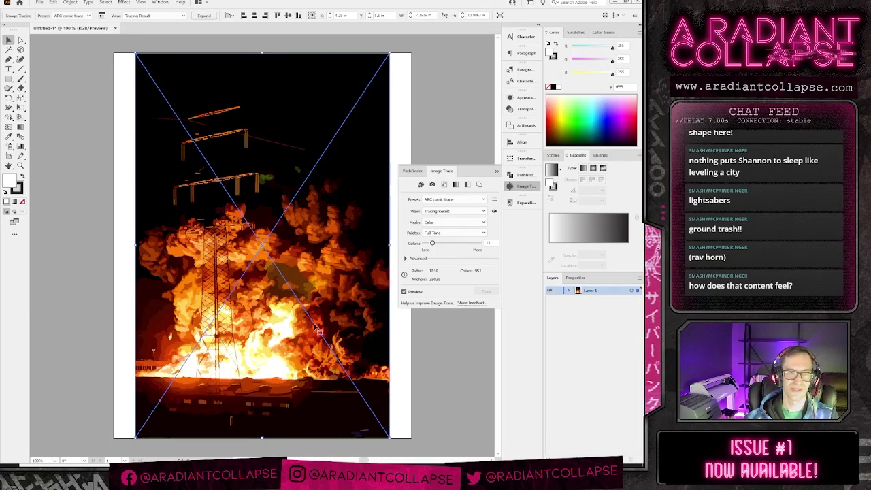
Step: Expand the traced explosion into vector paths, deselect it, and inspect the traced shapes up close
left_click(205, 16)
left_click(88, 137)
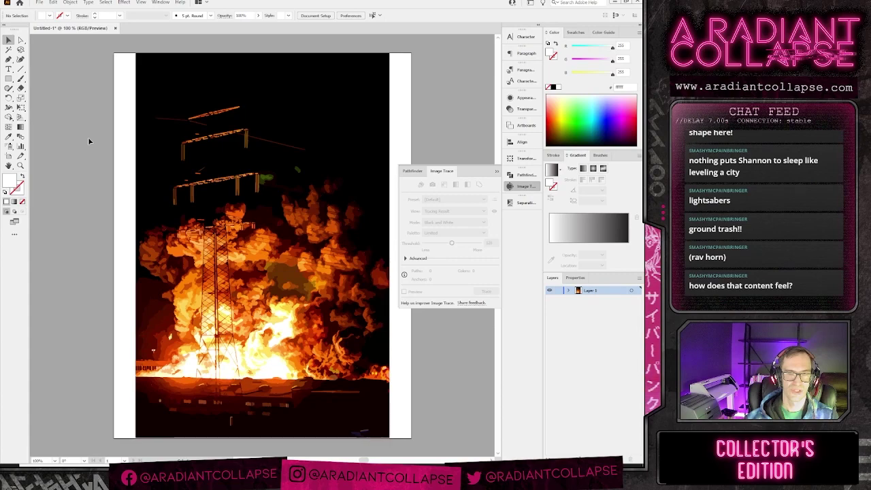
key("ctrl+equal")
key("ctrl+equal")
key("ctrl+equal")
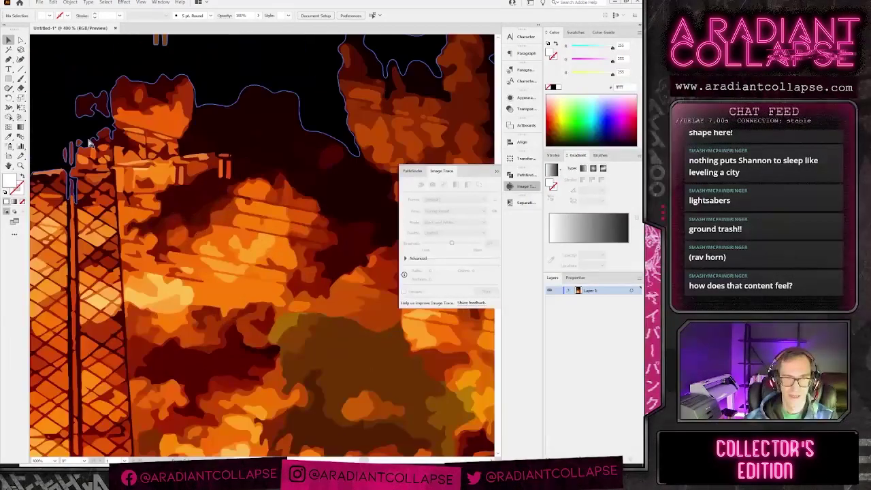
key("ctrl+1")
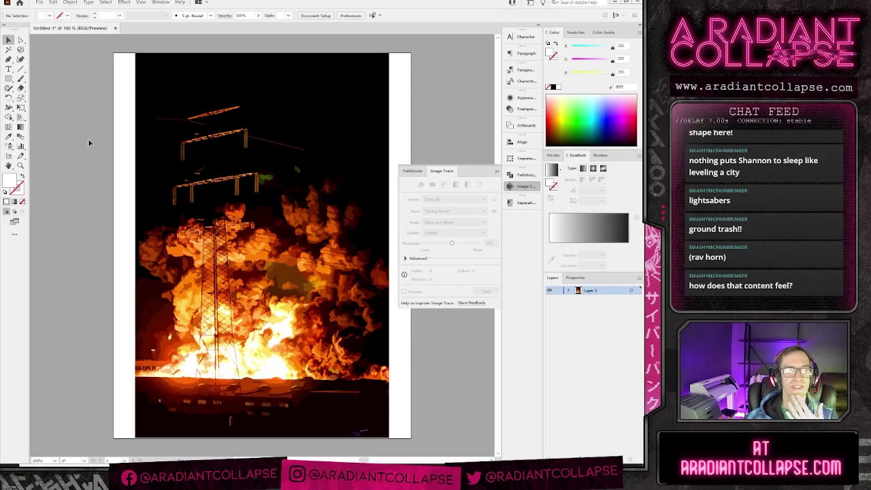
Step: Save the document as "explosion traced" in Adobe Illustrator format in the Wreckage folder, keeping the default Illustrator 2020 options
left_click(40, 3)
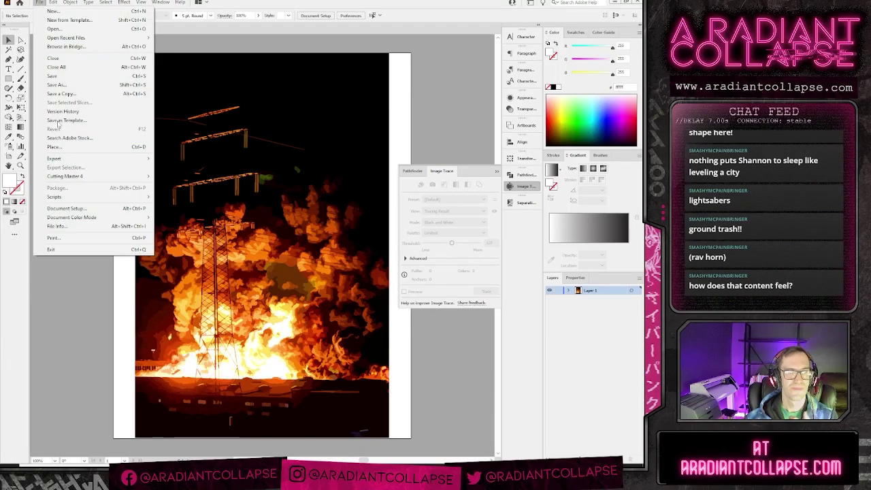
left_click(54, 85)
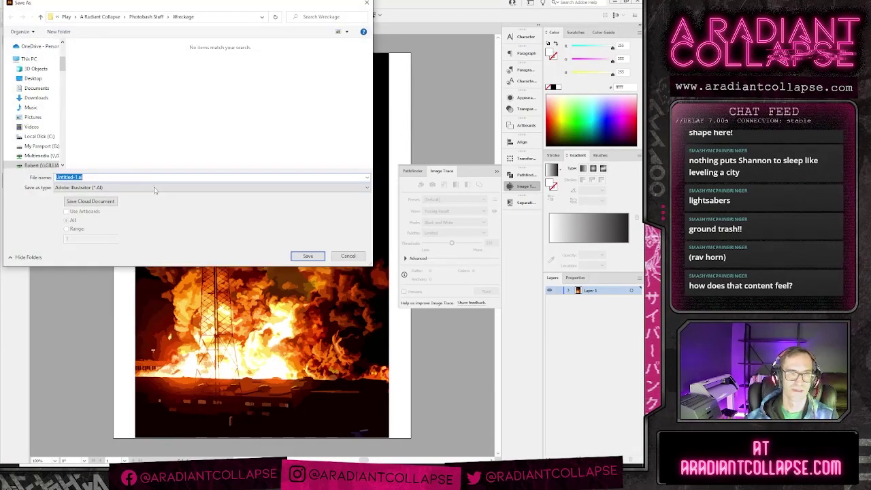
type("cxplosion traced")
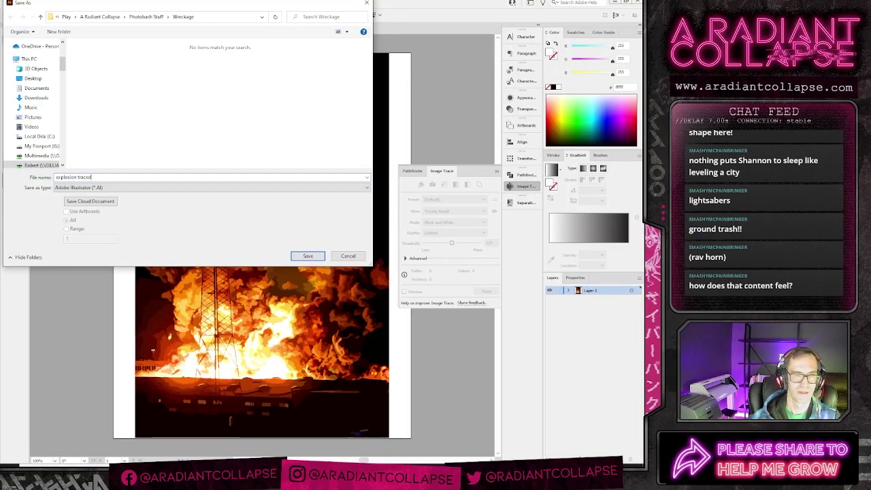
key("Return")
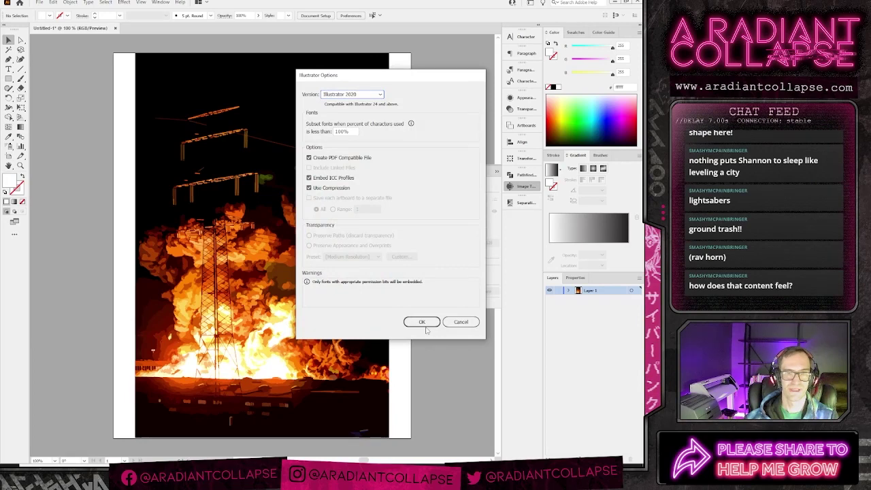
left_click(422, 322)
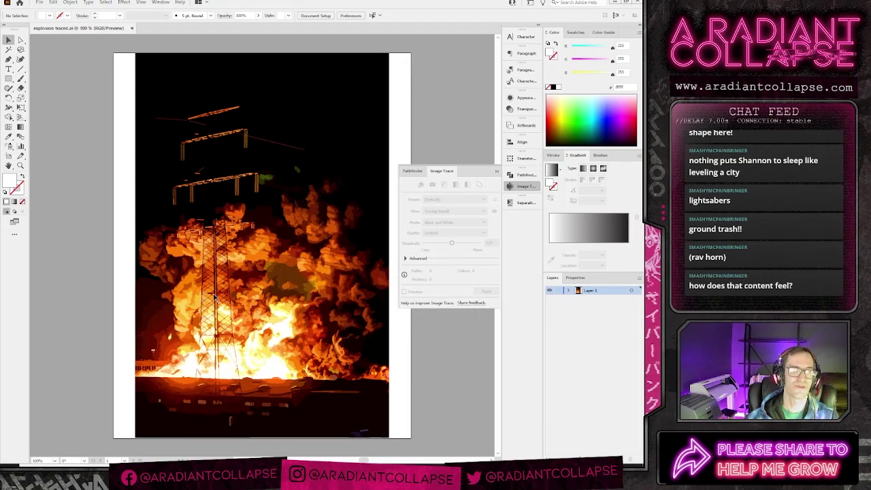
Step: Switch to Photoshop and open "explosion traced.ai" from the Wreckage folder, importing it at 8.5 × 11 inches and 600 pixels/inch
key("alt+Tab")
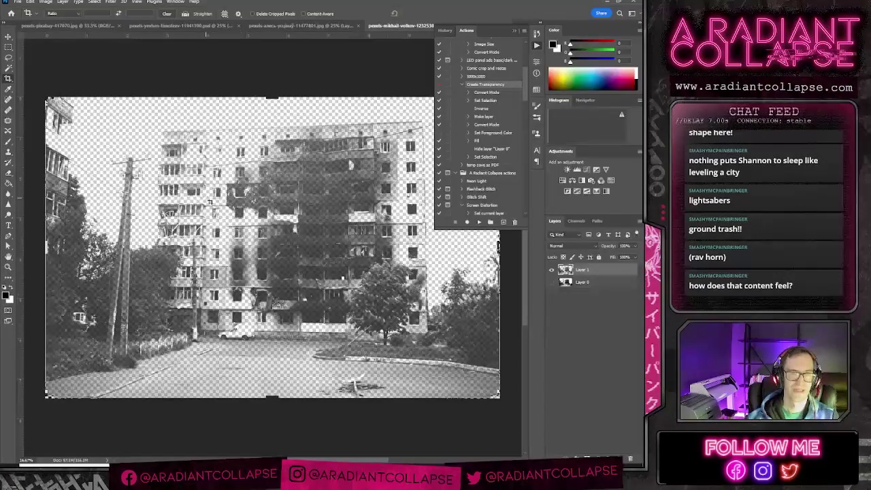
key("ctrl+o")
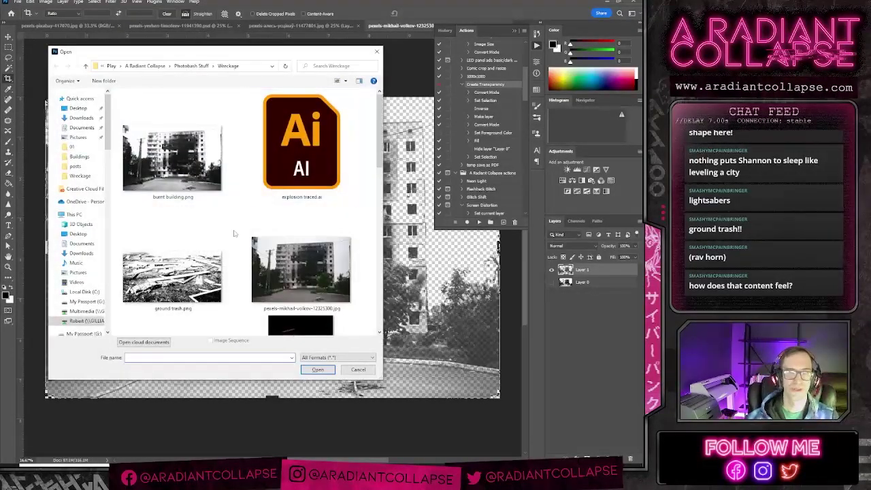
left_click(318, 370)
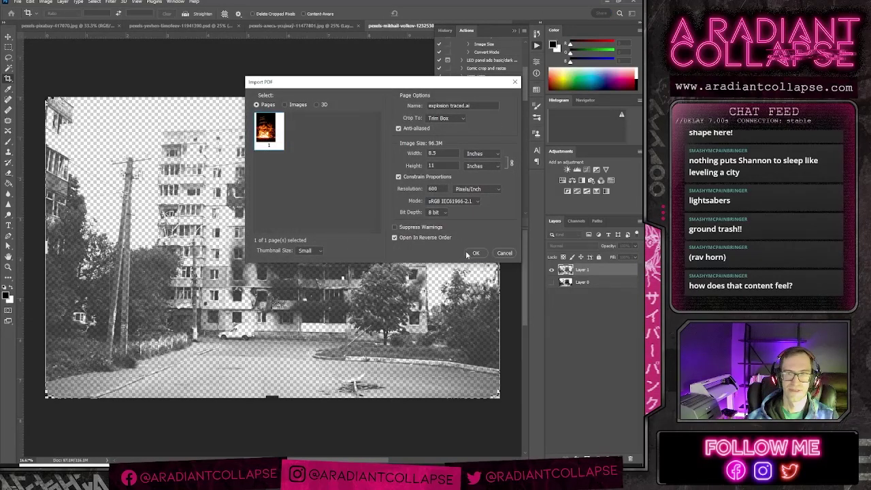
left_click(470, 253)
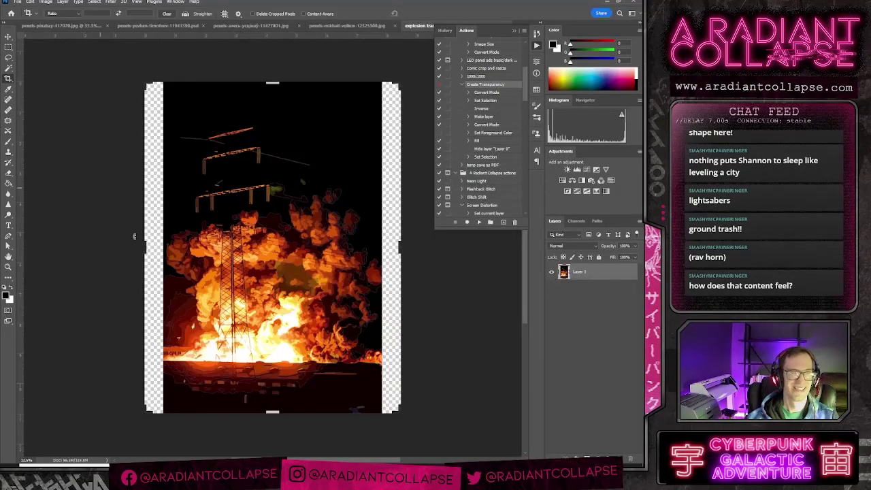
Step: Crop off the transparent side strips and the empty black upper area, leaving about 7.25 × 7.96 in of the explosion
left_click_drag(143, 247, 155, 247)
left_click_drag(163, 249, 161, 248)
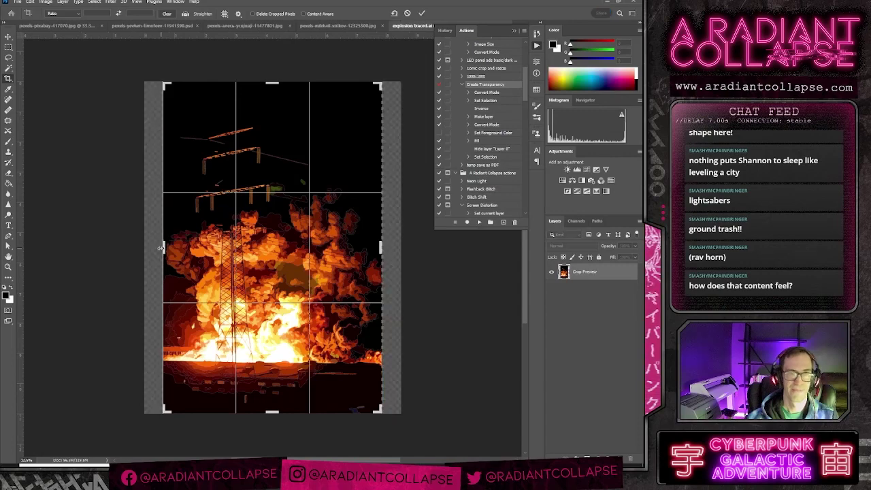
left_click_drag(272, 81, 274, 129)
key("Return")
Step: Examine the cropped explosion's flames, smoke edges and thin traced outlines at several magnifications
key("ctrl+plus")
key("ctrl+plus")
key("ctrl+plus")
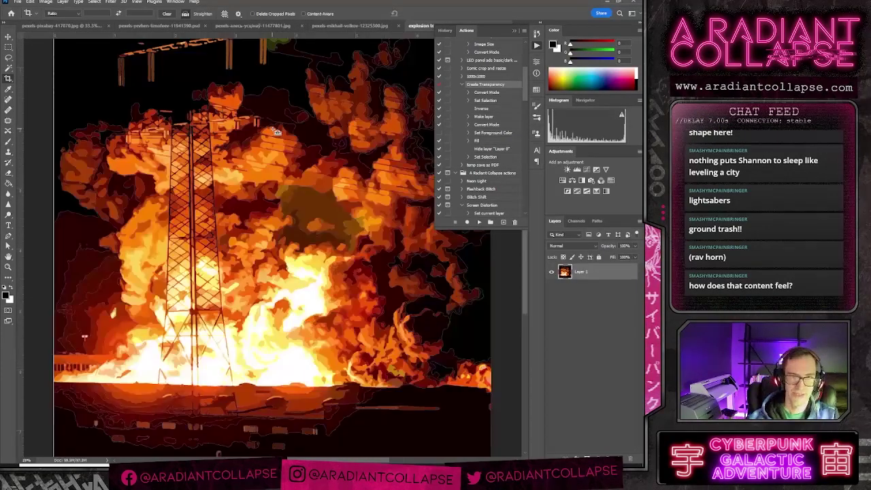
left_click_drag(368, 341, 275, 365)
key("ctrl+plus")
key("ctrl+plus")
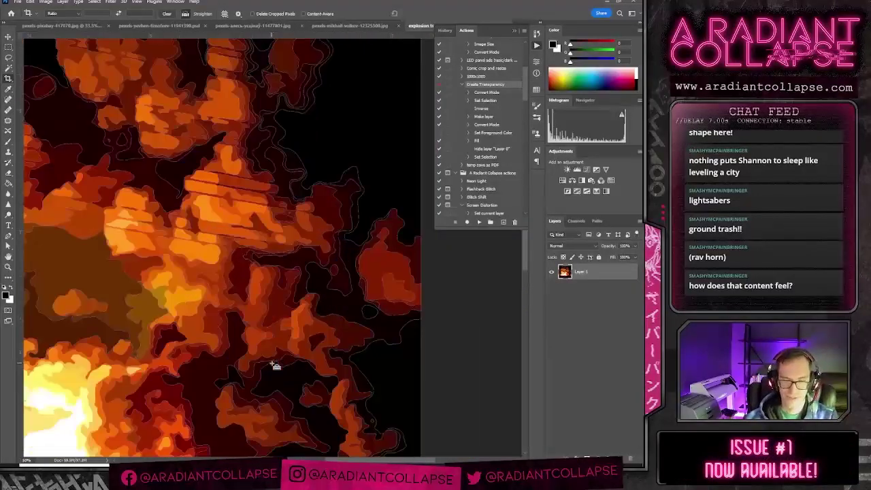
key("ctrl+minus")
key("ctrl+minus")
key("ctrl+minus")
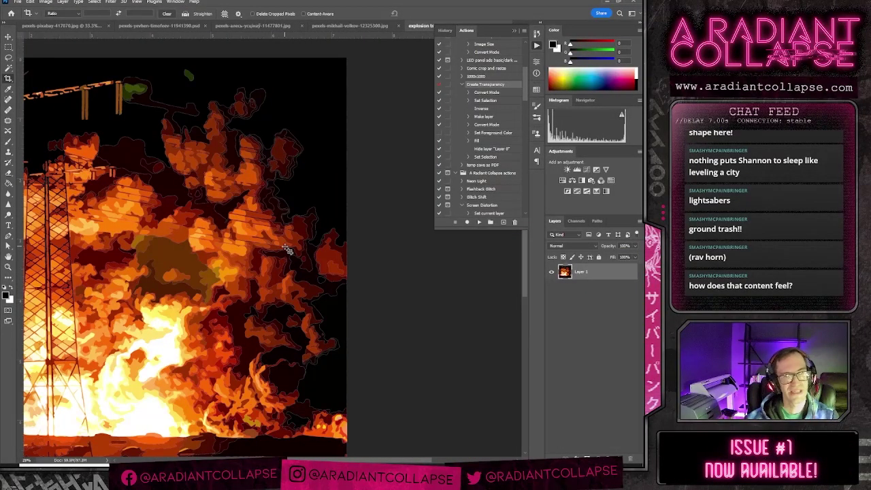
scroll(287, 246, "up", 3)
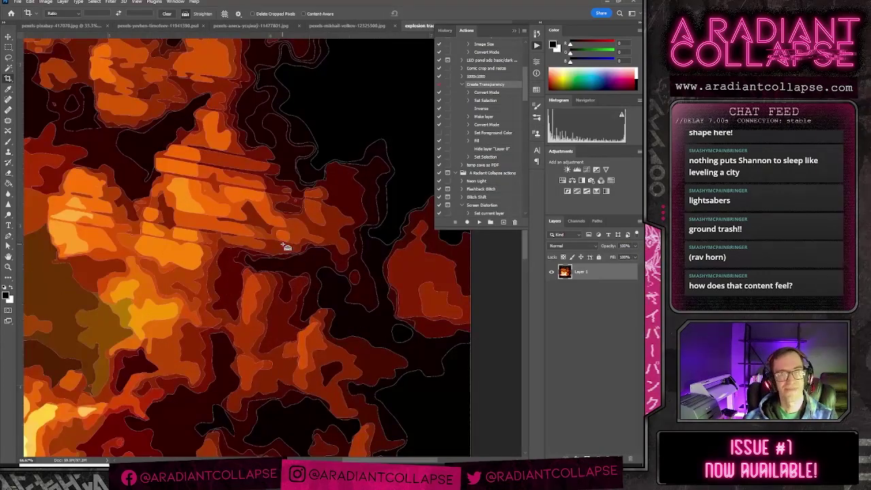
scroll(286, 247, "down", 3)
Step: Put away the recorded actions list and check the explosion layer's properties
left_click(537, 46)
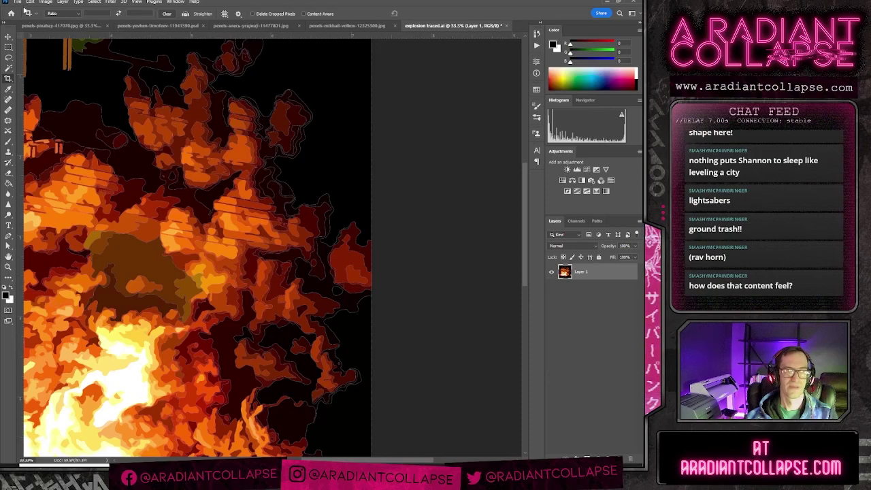
left_click(536, 45)
left_click(537, 45)
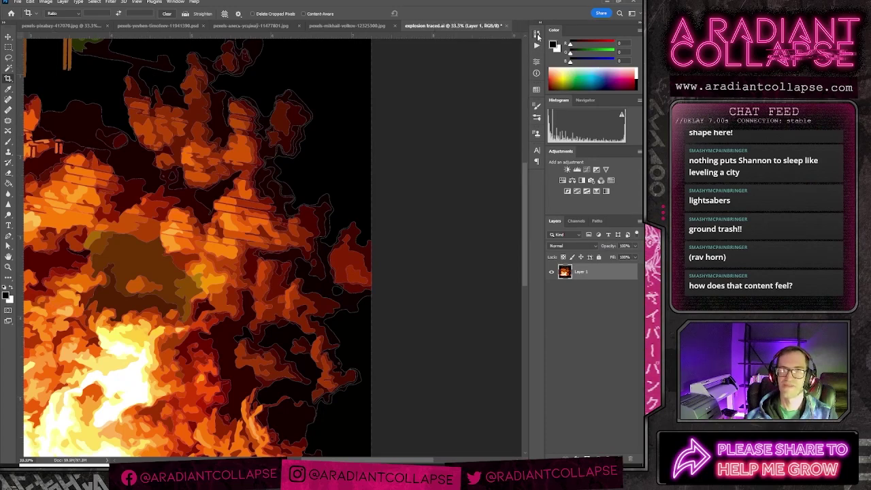
left_click(537, 63)
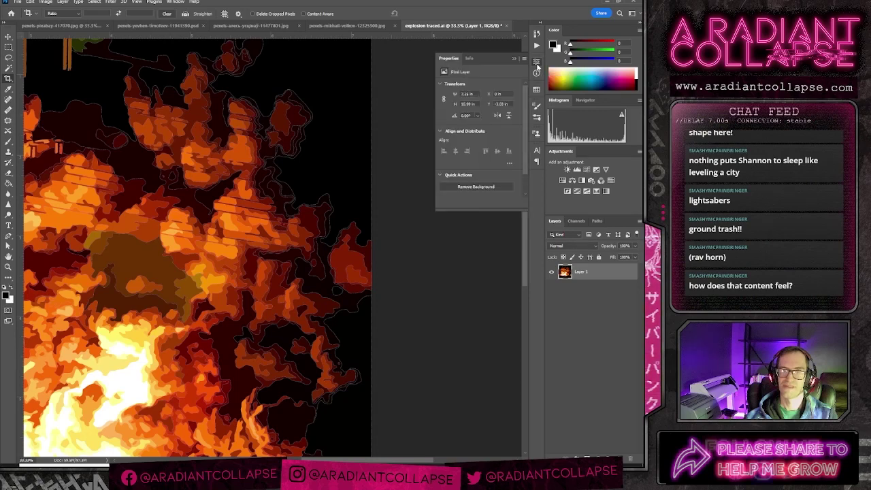
left_click(471, 60)
left_click(457, 61)
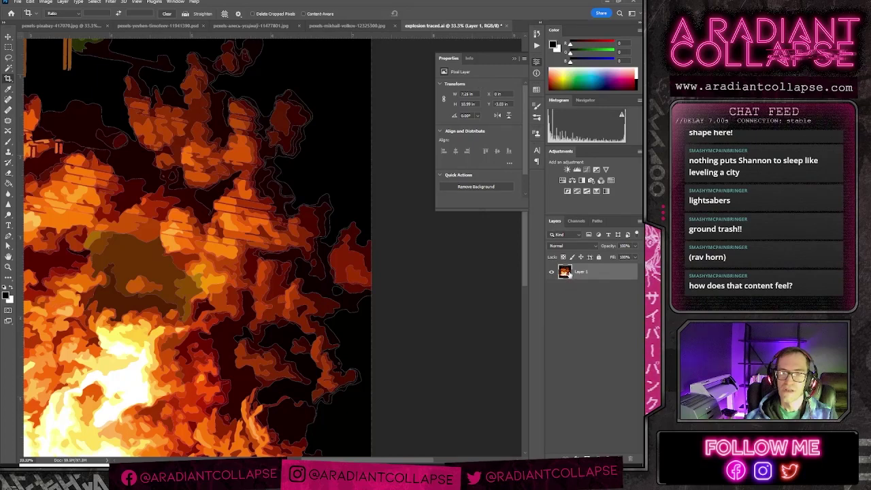
left_click(537, 63)
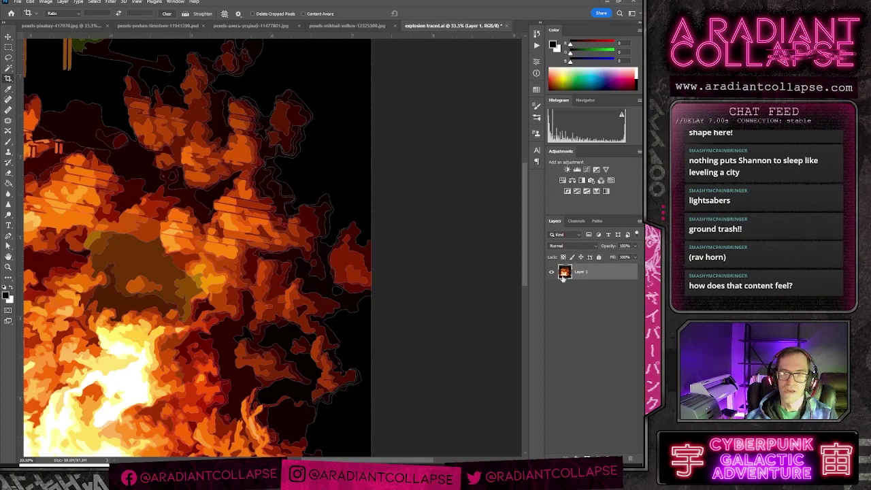
Step: Soften the traced explosion layer with a Gaussian Blur of 2.0 pixels radius
key("ctrl+1")
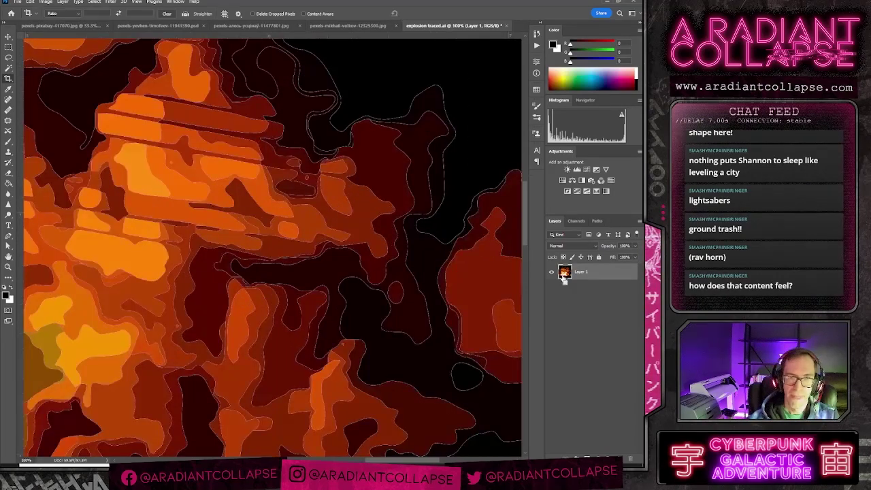
key("ctrl+minus")
key("ctrl+minus")
key("ctrl+minus")
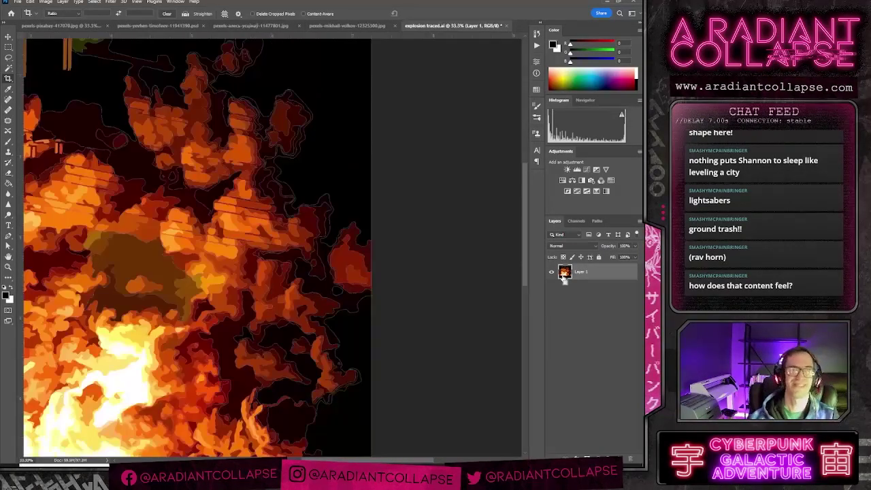
key("ctrl+minus")
key("ctrl+minus")
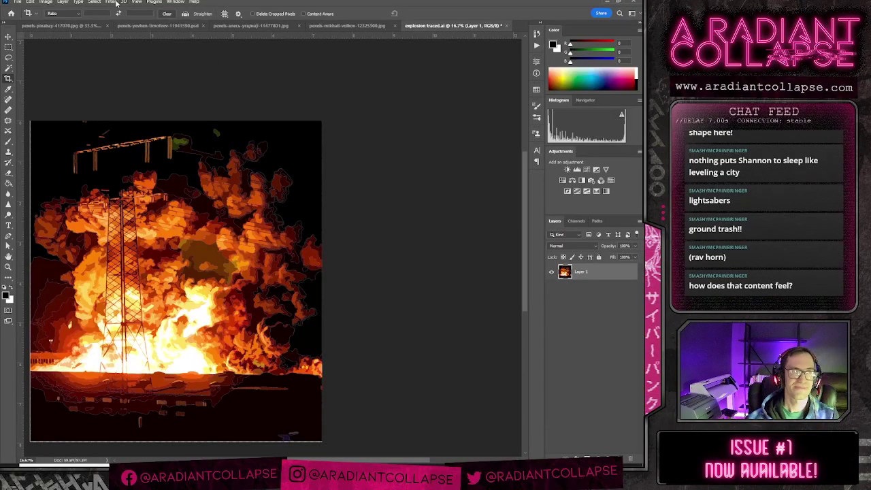
left_click(111, 2)
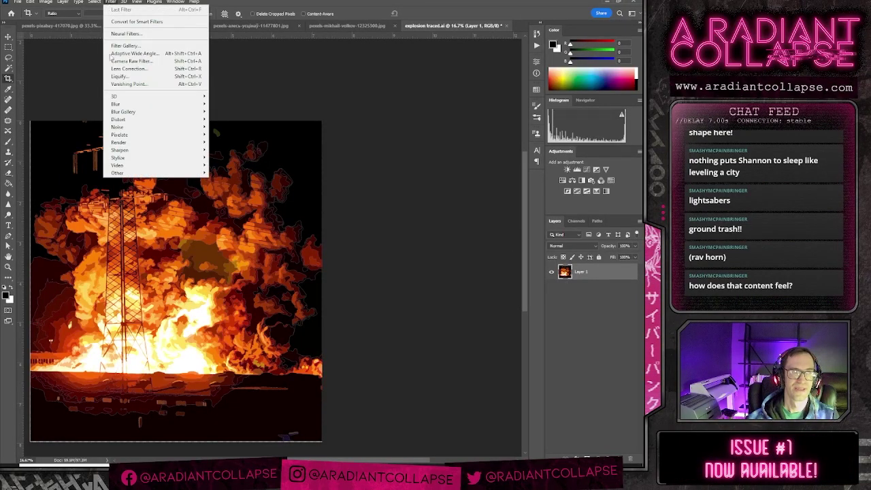
mouse_move(117, 104)
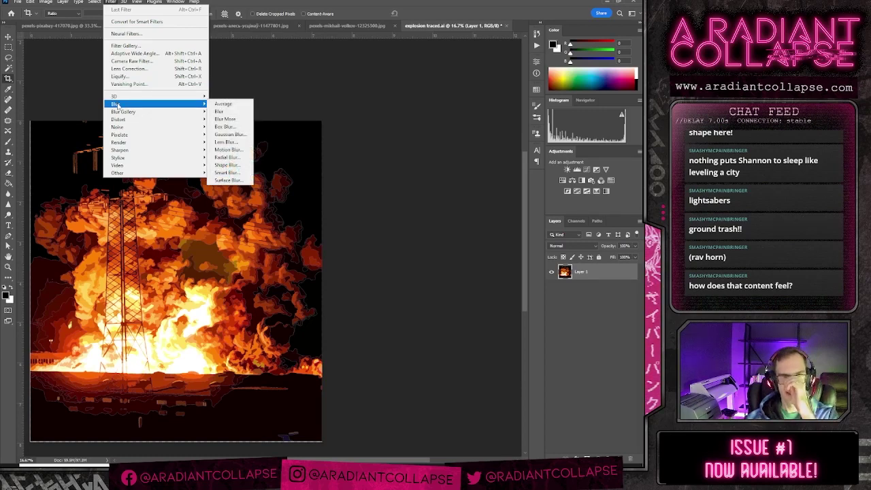
left_click(230, 134)
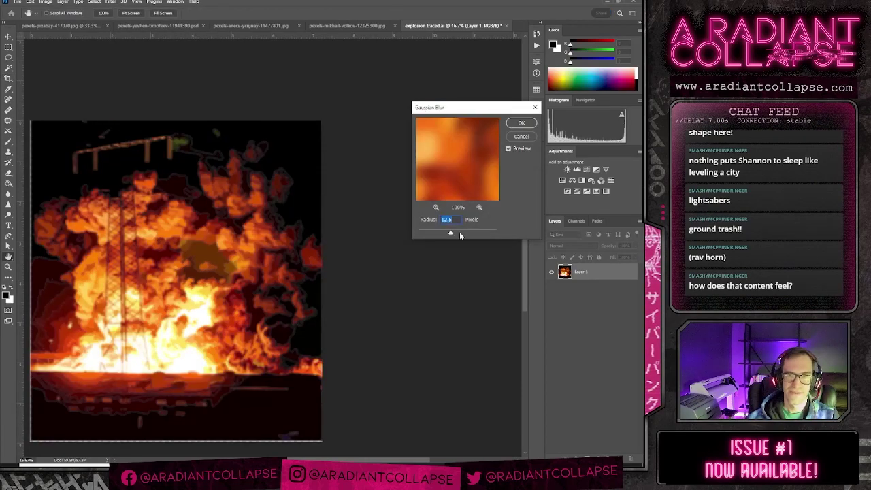
left_click_drag(450, 234, 447, 234)
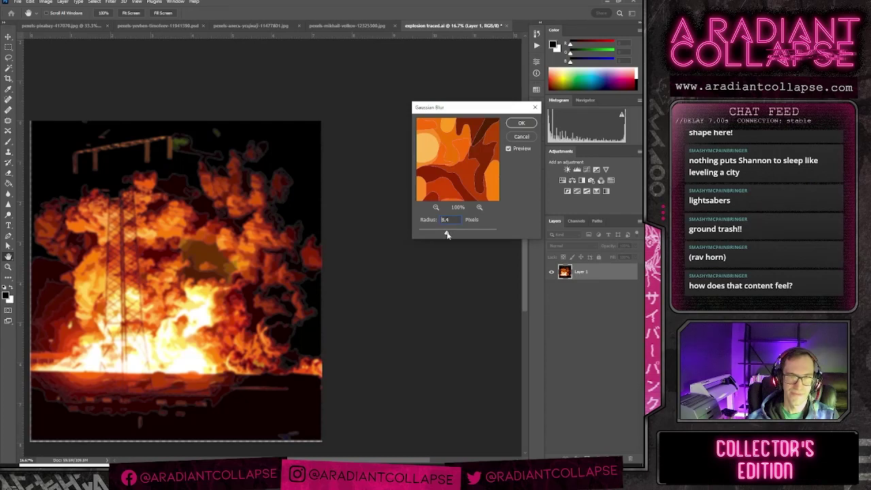
left_click_drag(447, 234, 436, 235)
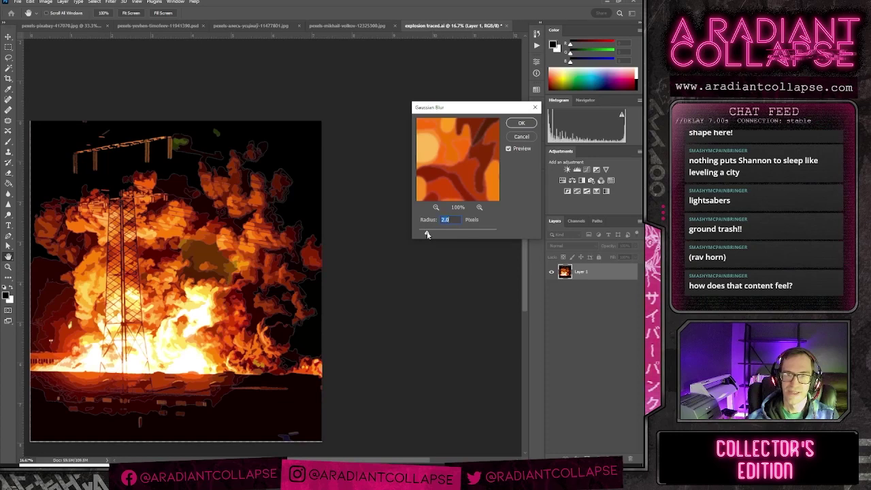
left_click(521, 123)
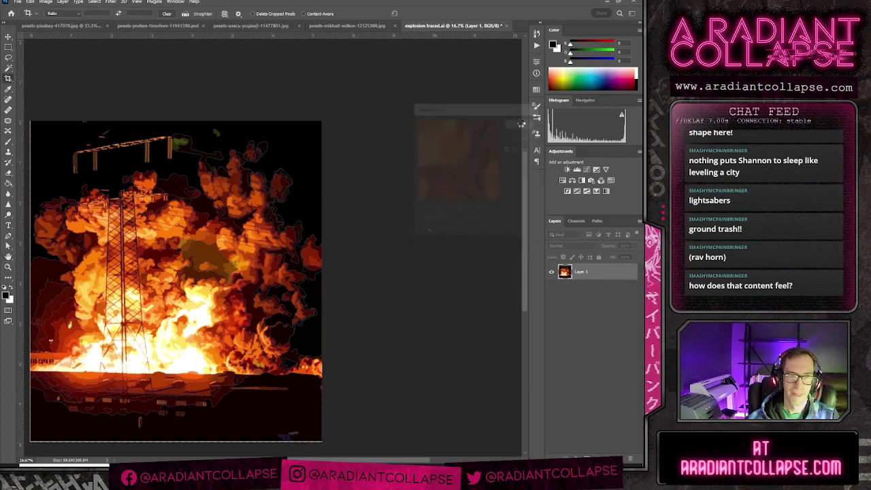
Step: Examine the blurred explosion up close and as a whole to judge how soft the traced contours look
key("c")
key("ctrl+plus")
key("ctrl+plus")
key("ctrl+plus")
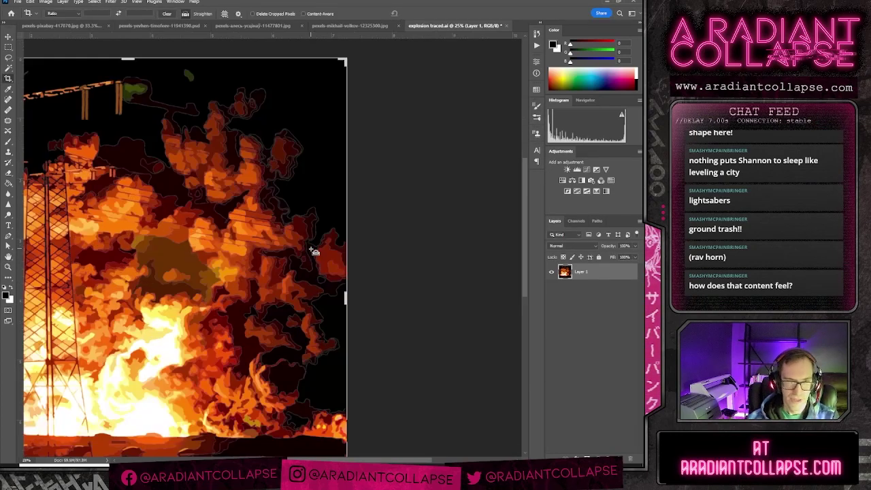
key("ctrl+minus")
key("ctrl+minus")
scroll(198, 361, "down", 1)
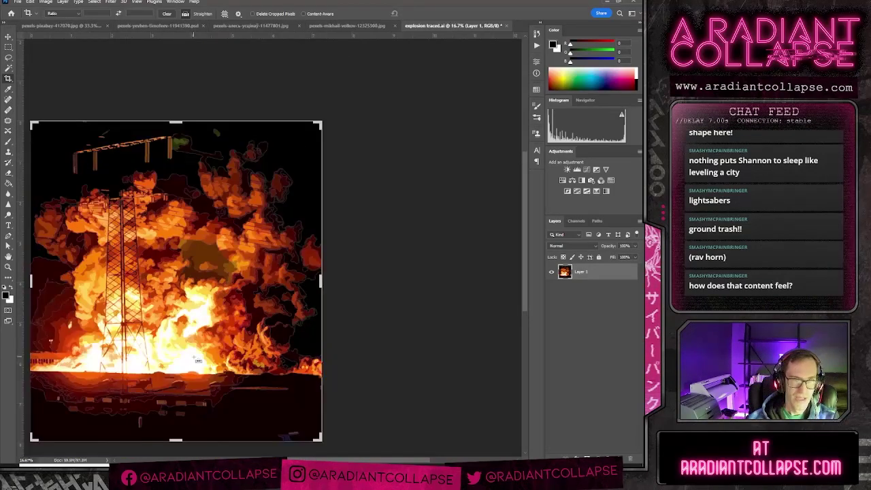
scroll(198, 361, "up", 1)
scroll(354, 211, "up", 1)
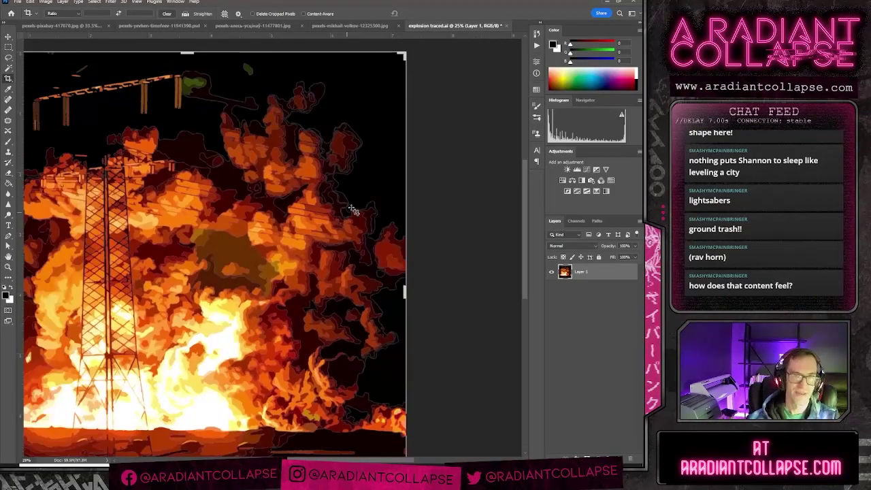
Step: Check the explosion image's dimensions and resolution without changing them
left_click(17, 2)
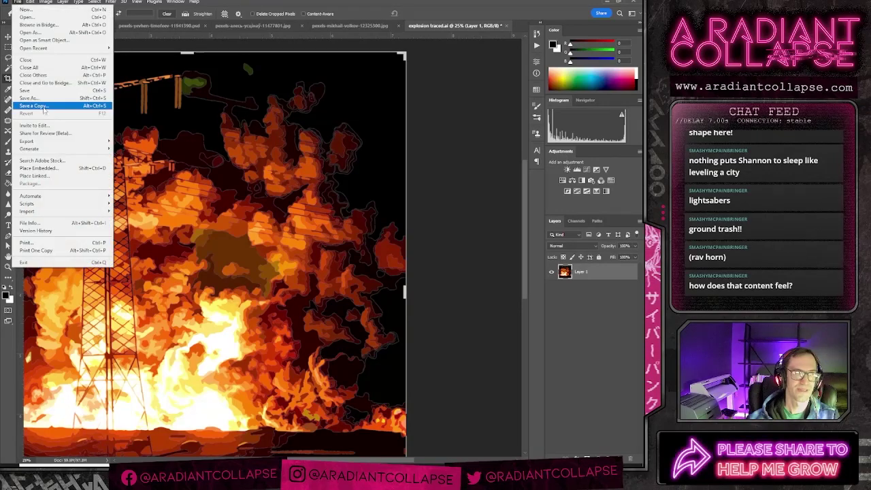
left_click(26, 2)
key("ctrl+alt+i")
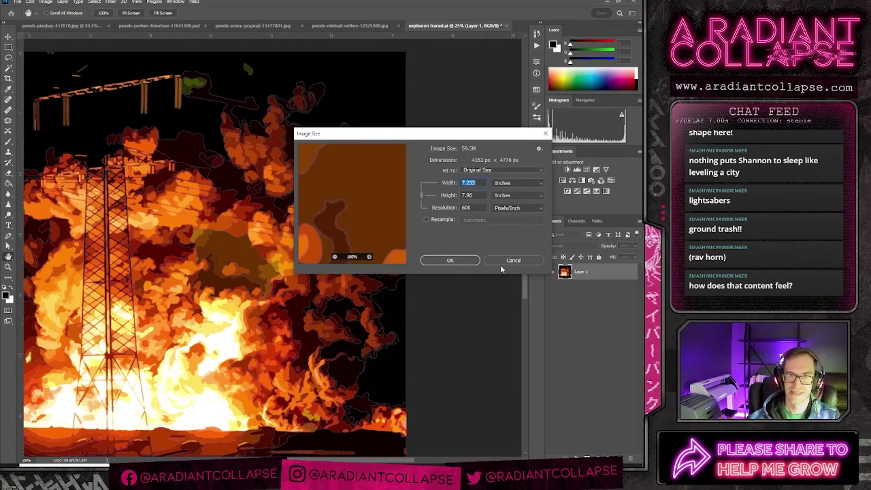
left_click(504, 260)
Step: Save the image as the JPEG "explosion traced" in the Wreckage folder, with maximum quality 12 and Baseline ("Standard") format
key("ctrl+shift+s")
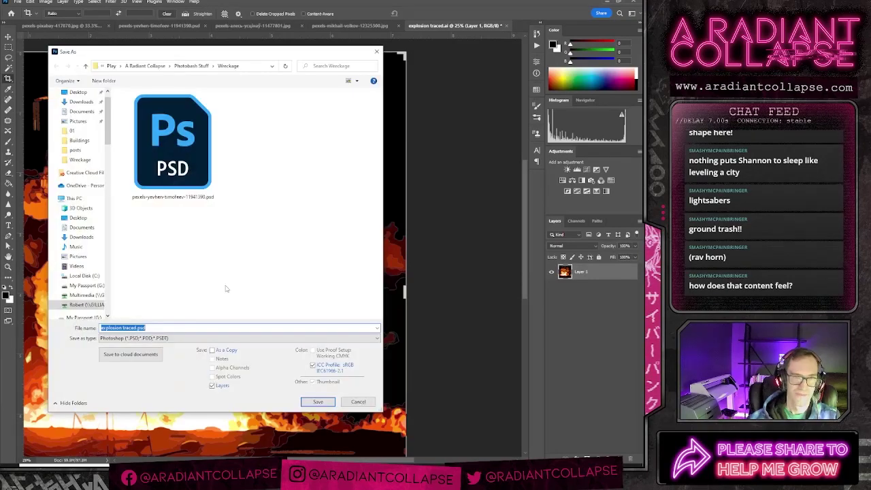
left_click(151, 338)
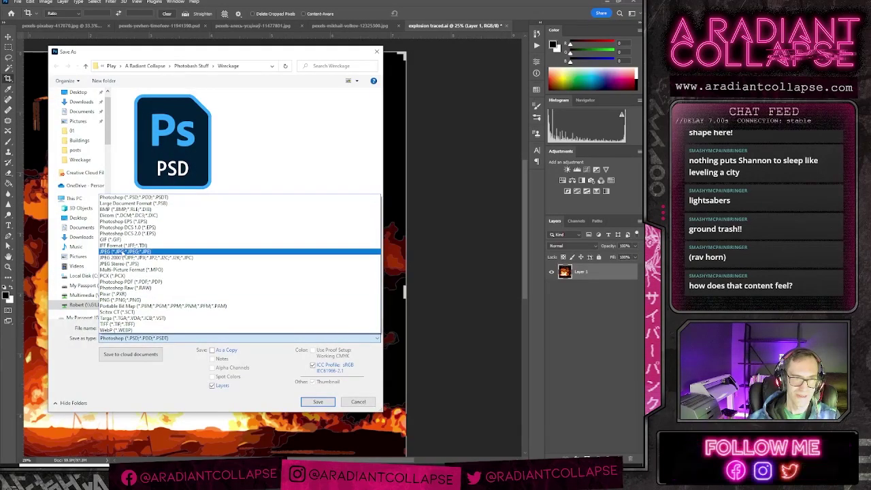
left_click(121, 251)
left_click(318, 403)
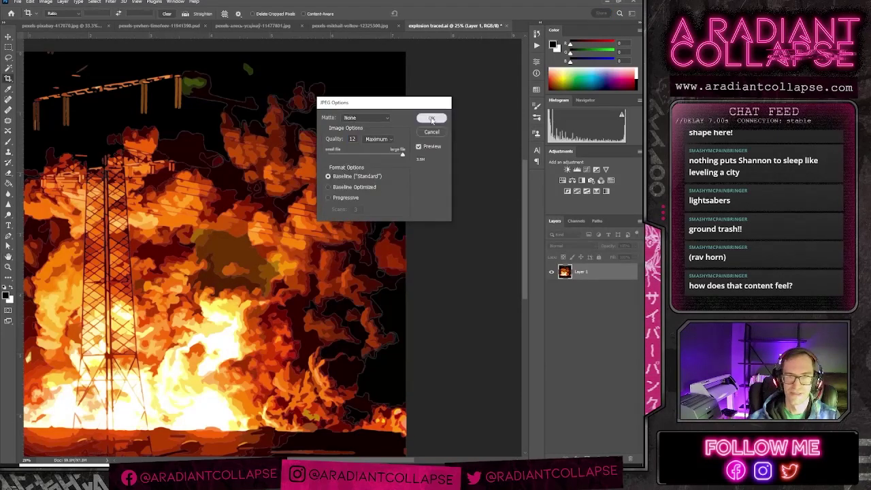
left_click(430, 117)
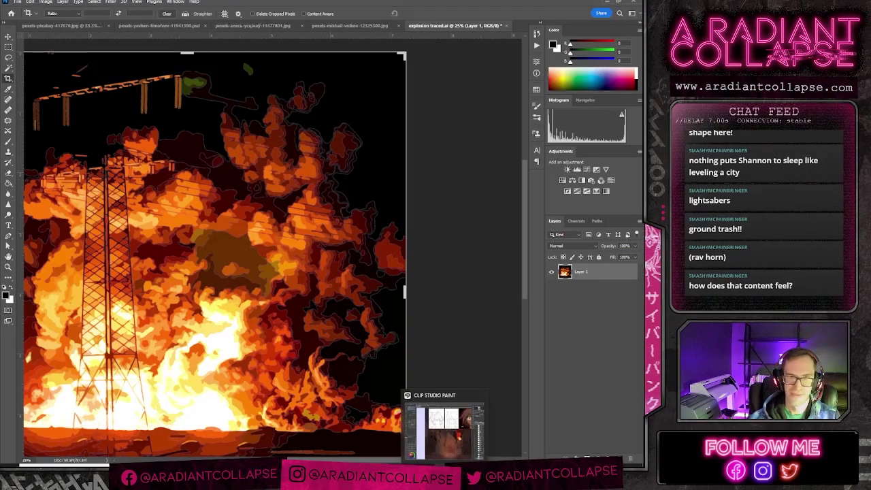
Step: Switch to Clip Studio Paint and import "explosion traced.jpg" into the comic page directly above the "fire glow" layer
left_click(441, 470)
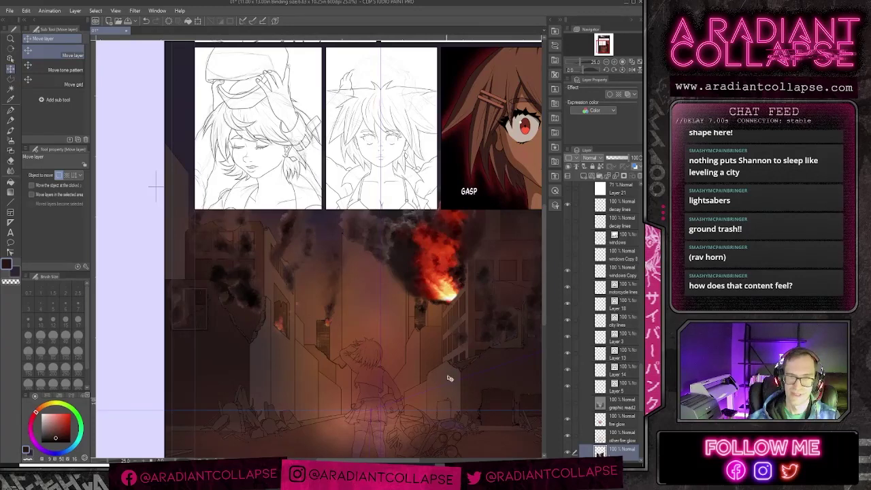
scroll(608, 433, "down", 1)
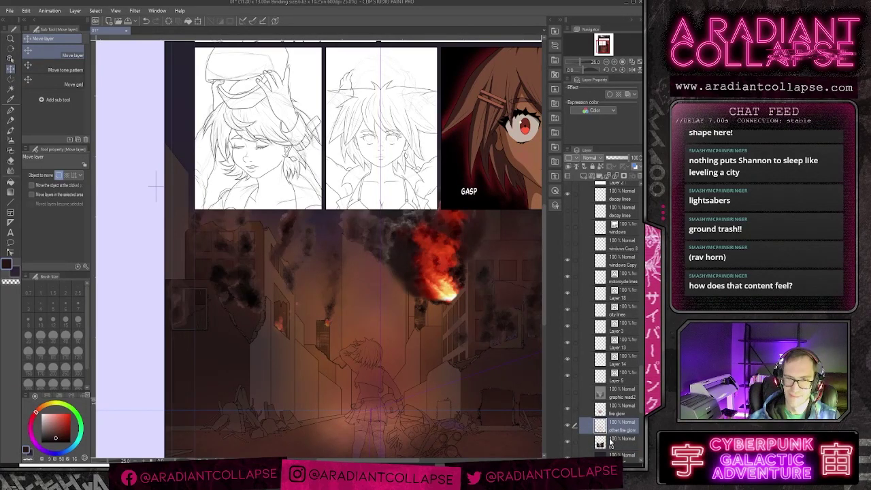
left_click(609, 414)
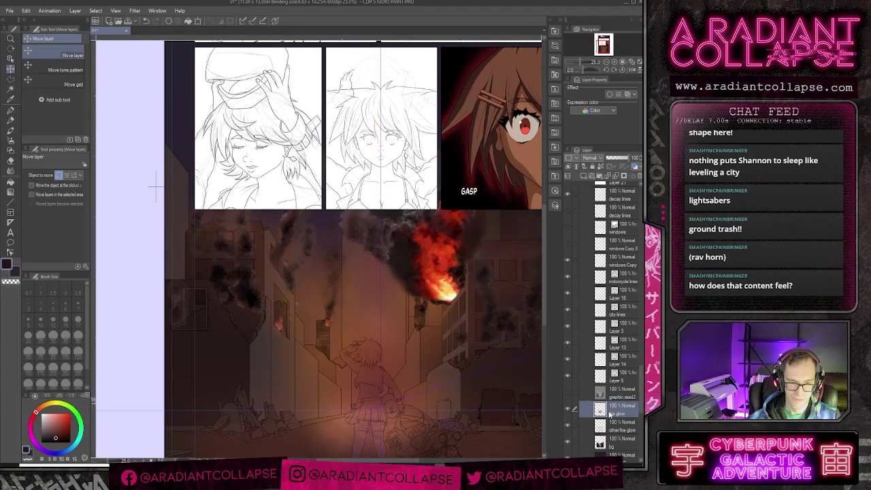
key("ctrl+o")
left_click(399, 196)
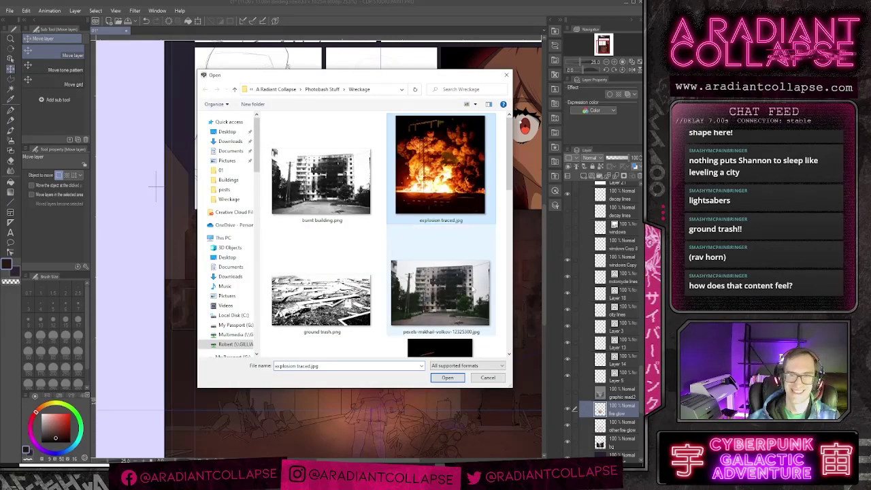
left_click(447, 377)
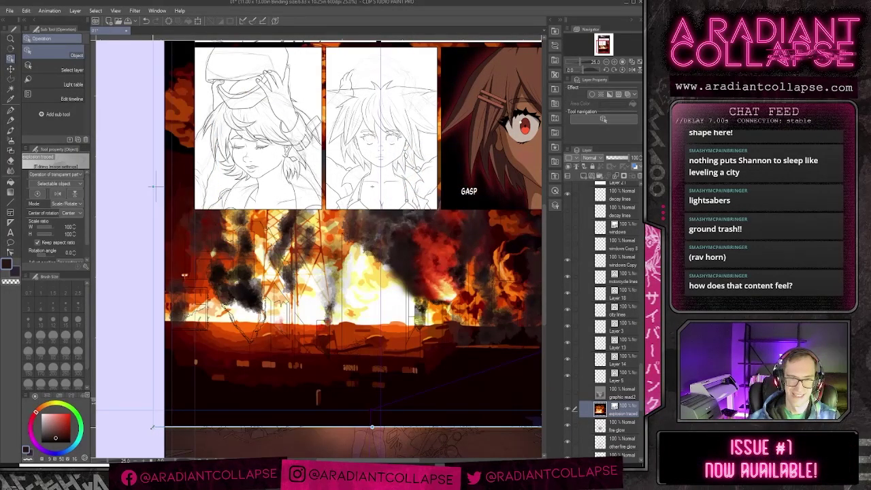
Step: Scale the imported explosion image down to 67% and rasterize its layer
left_click_drag(152, 427, 224, 347)
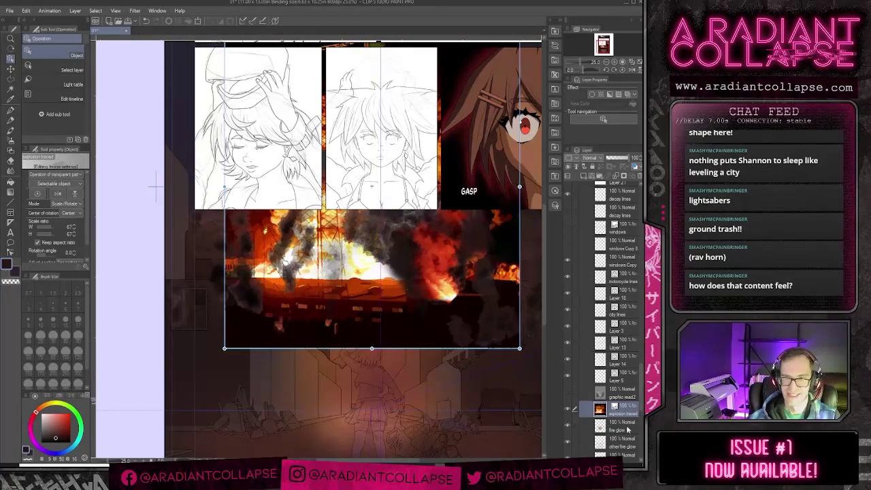
right_click(628, 413)
left_click(586, 336)
Step: Move the explosion down so its flames fill the ruined-city panel at the bottom of the page
key("k")
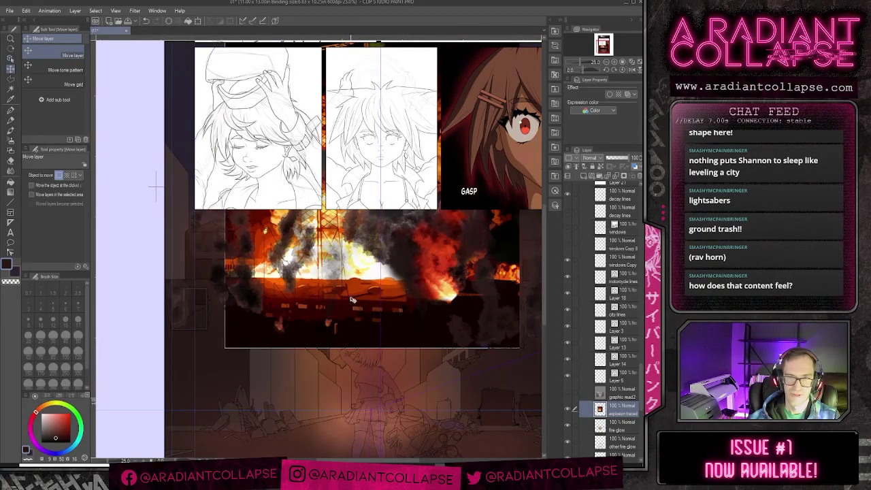
left_click_drag(355, 298, 353, 388)
scroll(353, 388, "down", 2)
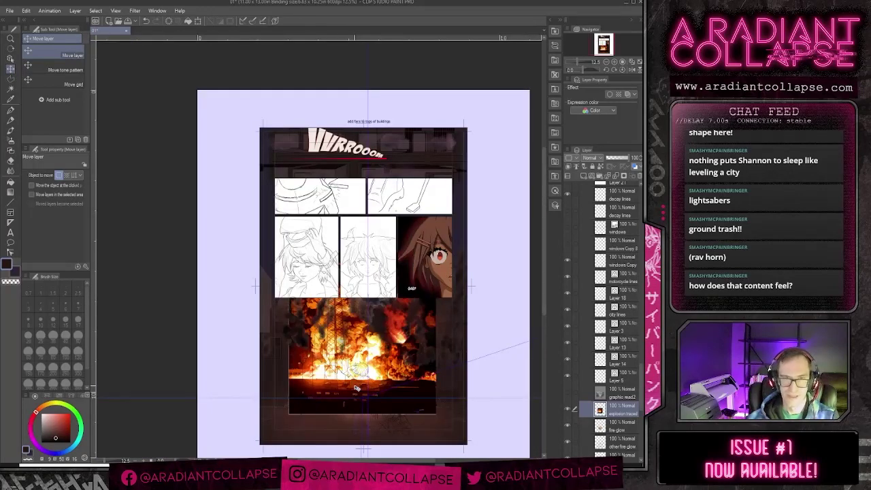
scroll(368, 360, "up", 2)
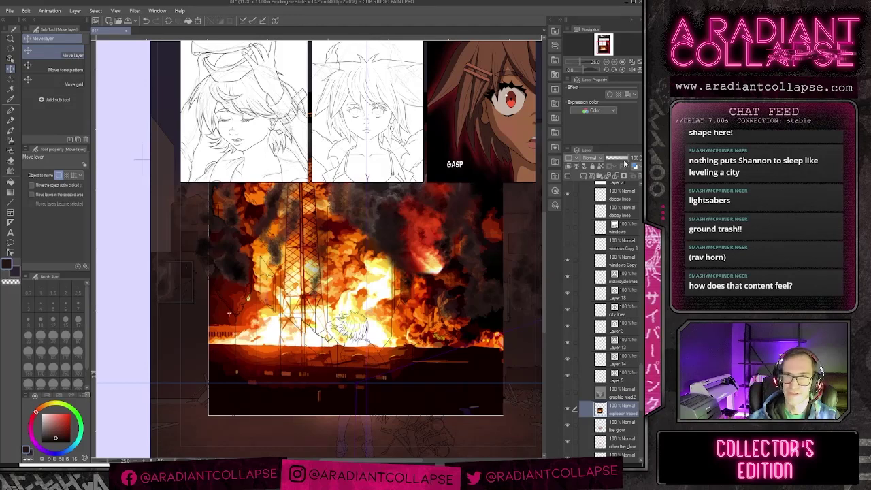
Step: Lower the explosion layer's opacity to 23% and reposition it so the fire's base meets the street behind the girl
left_click_drag(625, 164, 617, 162)
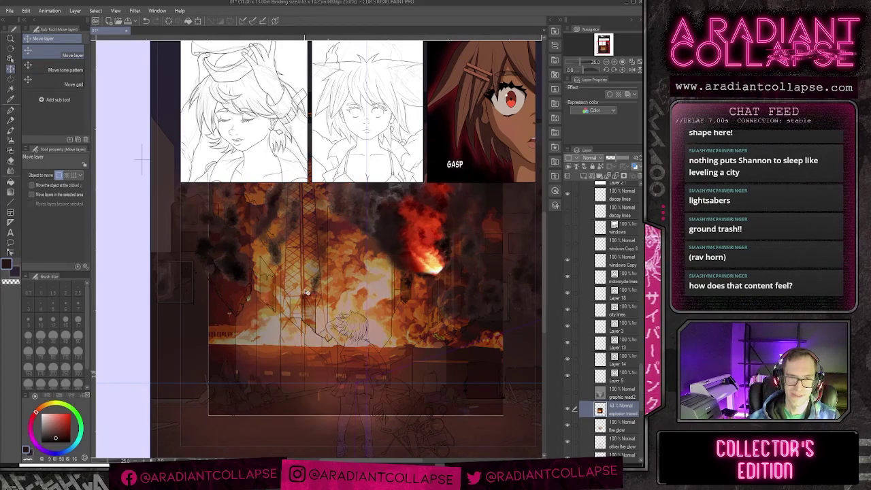
left_click_drag(306, 293, 304, 362)
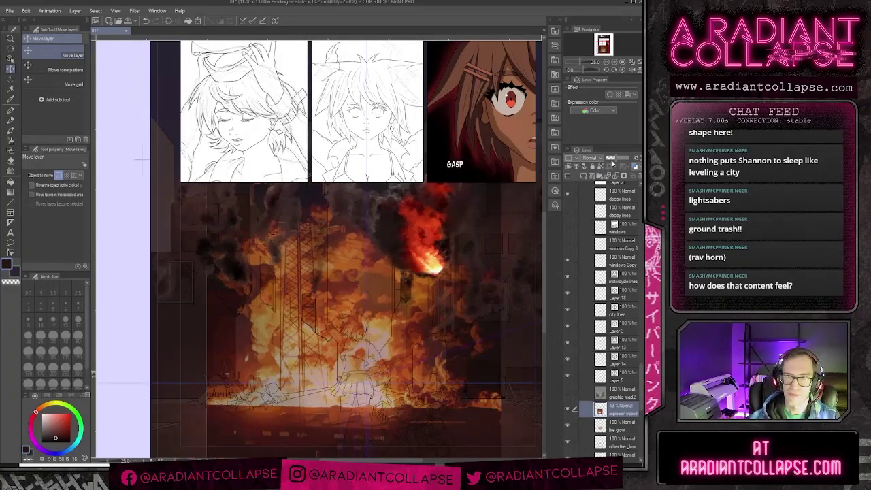
left_click(611, 161)
left_click_drag(339, 311, 315, 291)
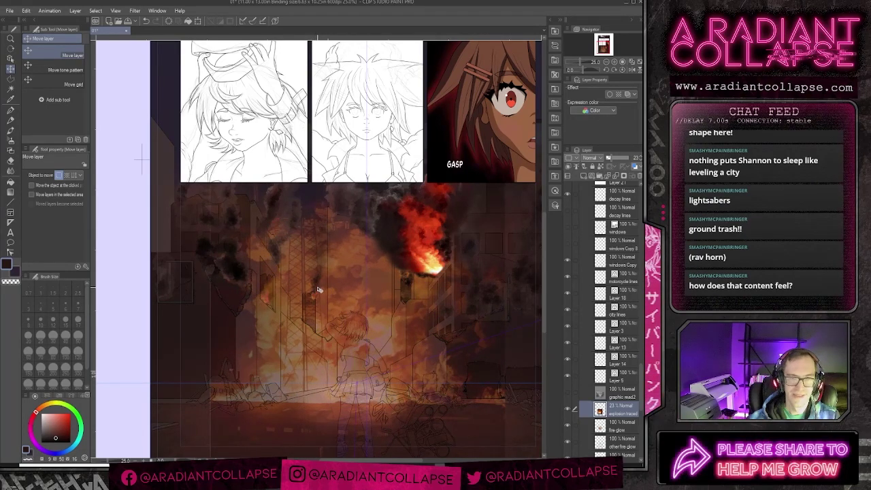
Step: Shrink the explosion slightly around its center so it sits between the buildings
key("ctrl+t")
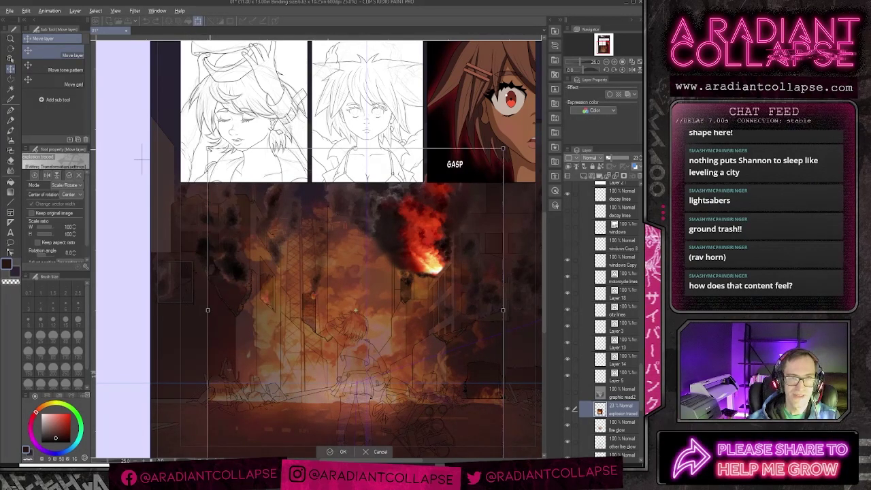
left_click_drag(208, 148, 228, 171)
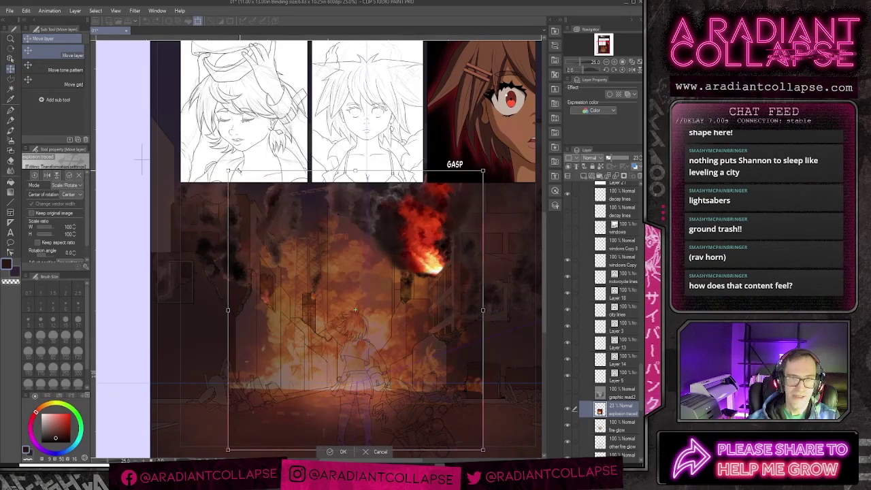
key("Return")
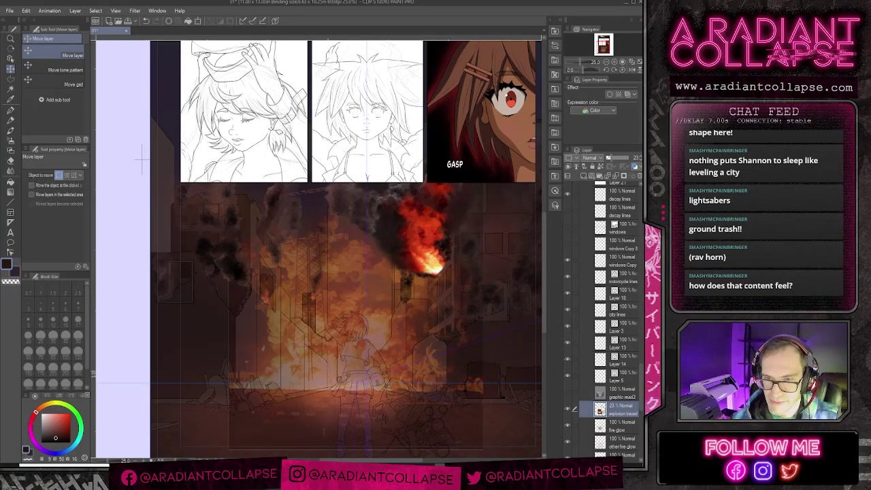
Step: Duplicate the explosion layer, hide the upper copy as a backup and select the lower one
key("ctrl+c")
key("ctrl+v")
left_click(567, 409)
left_click(602, 428)
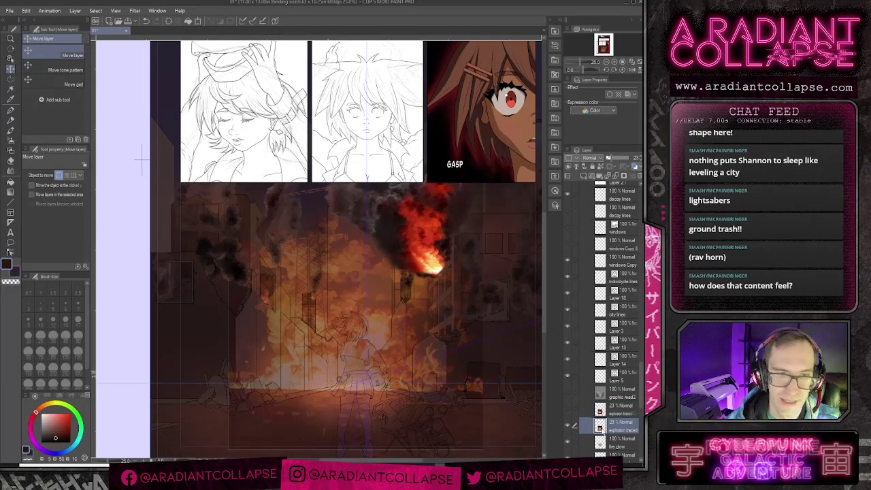
Step: Raise the explosion layer's opacity to 46% and fade out its left edge with the Soft airbrush at density 100
key("b")
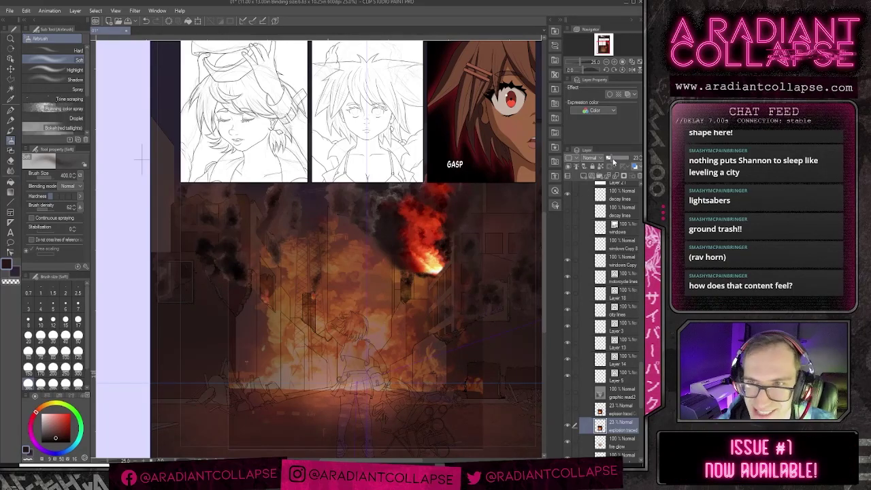
mouse_move(612, 161)
left_mouse_down()
mouse_move(623, 160)
mouse_move(616, 159)
left_mouse_up()
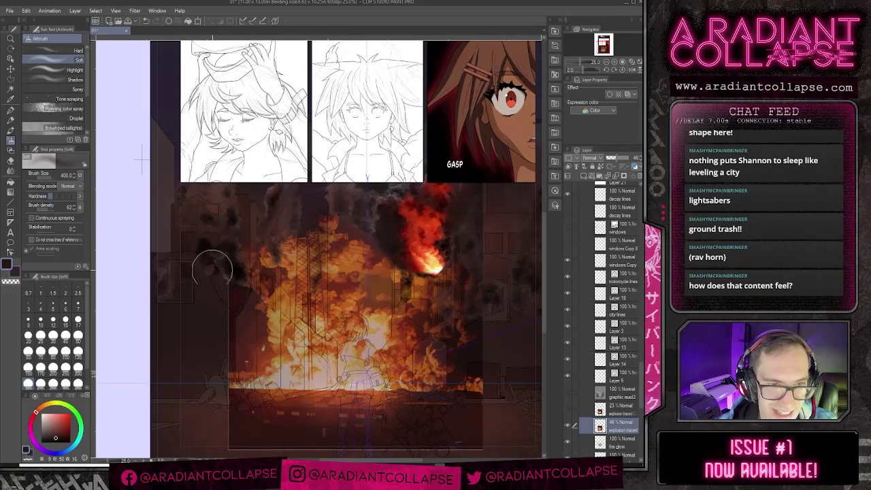
left_click_drag(46, 209, 57, 205)
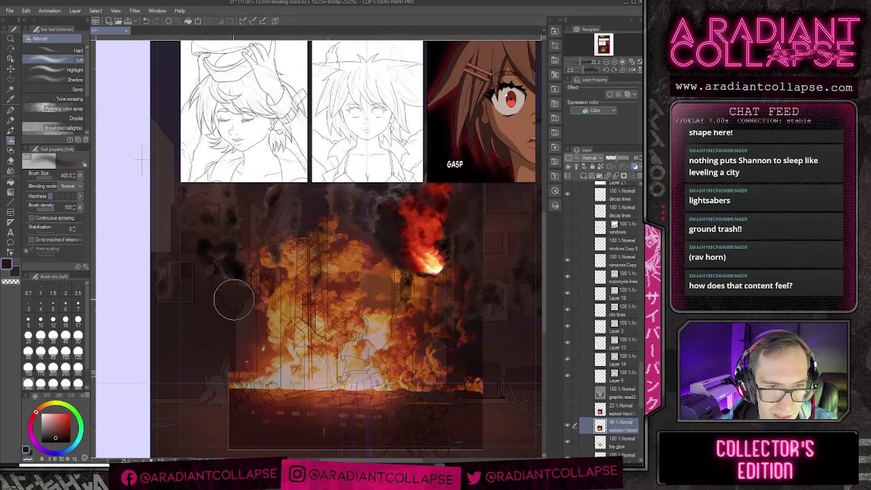
left_click_drag(233, 378, 221, 330)
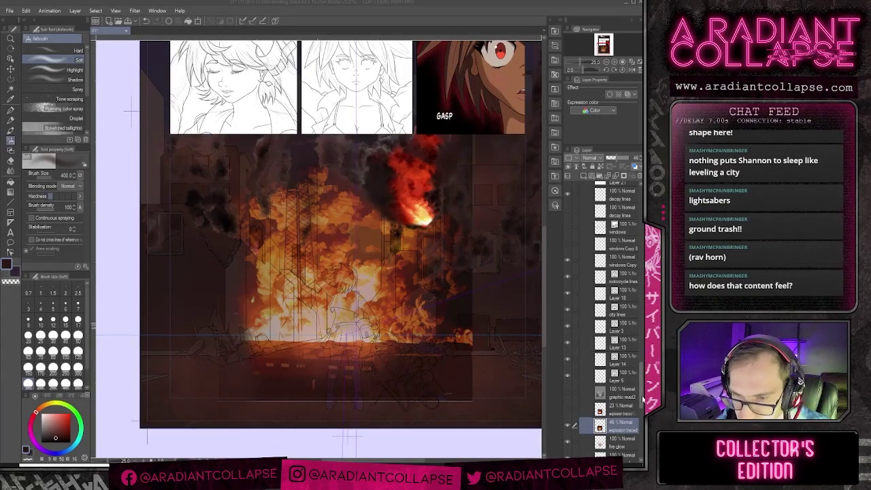
Step: Place the explosion layer between "other fire glow" and "bg", and fade its bottom and lower right edges with the Soft airbrush at size 600
left_click_drag(642, 400, 642, 410)
mouse_move(616, 368)
left_mouse_down()
mouse_move(610, 426)
mouse_move(608, 394)
left_mouse_up()
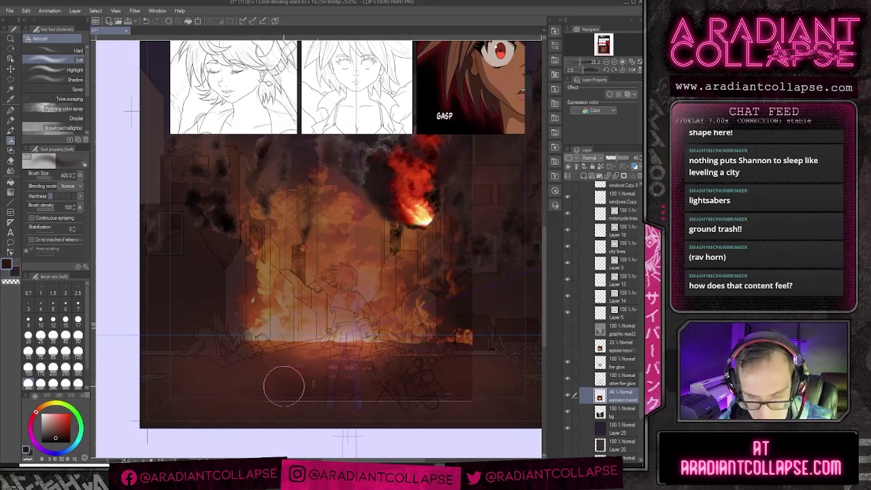
key("bracketright")
key("bracketright")
mouse_move(311, 395)
left_mouse_down()
mouse_move(323, 387)
mouse_move(394, 395)
left_mouse_up()
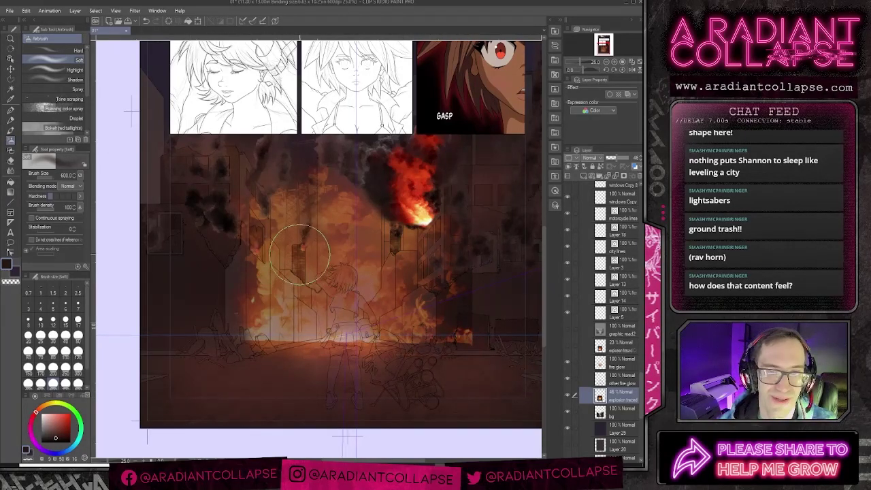
mouse_move(495, 331)
left_mouse_down()
mouse_move(463, 368)
mouse_move(453, 340)
left_mouse_up()
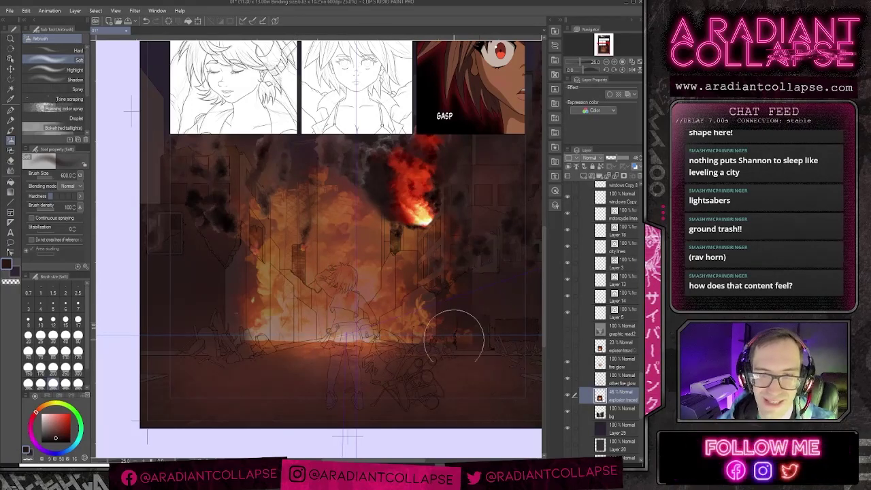
Step: Reduce the airbrush size to 300 and restore the explosion layer's opacity to 100%
key("bracketleft")
key("bracketleft")
key("bracketleft")
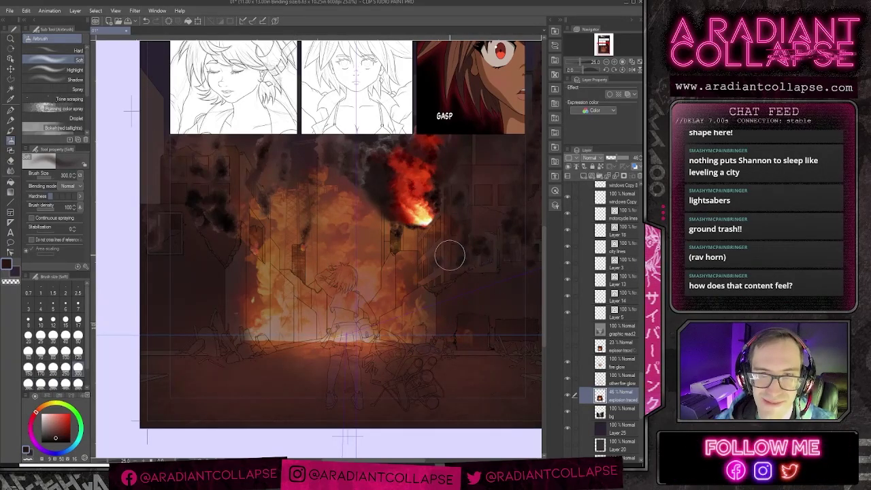
left_click_drag(620, 160, 631, 160)
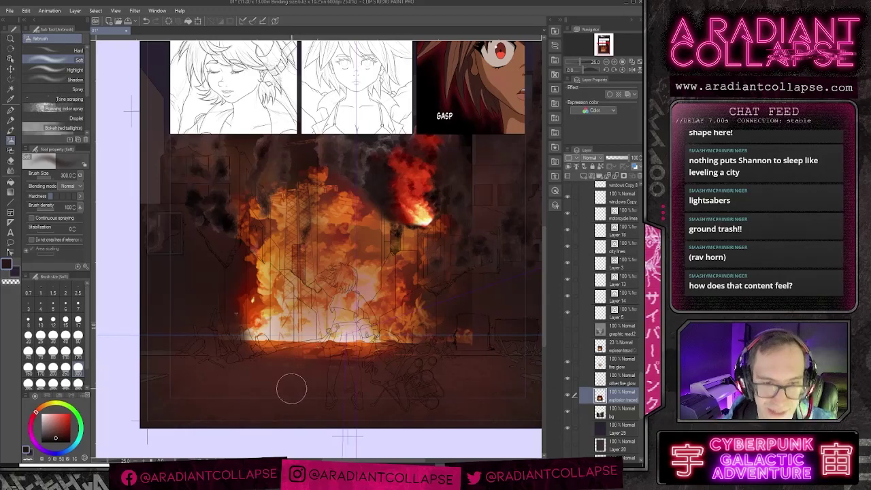
Step: Sample the orange-brown of the lit ground and airbrush over the street details beneath the fire with brush size 100
scroll(323, 351, "up", 2)
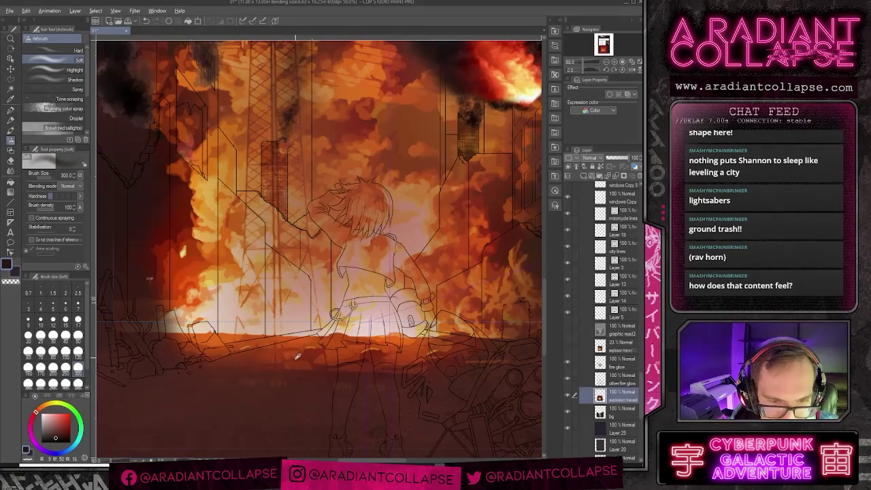
left_click(298, 356, "alt")
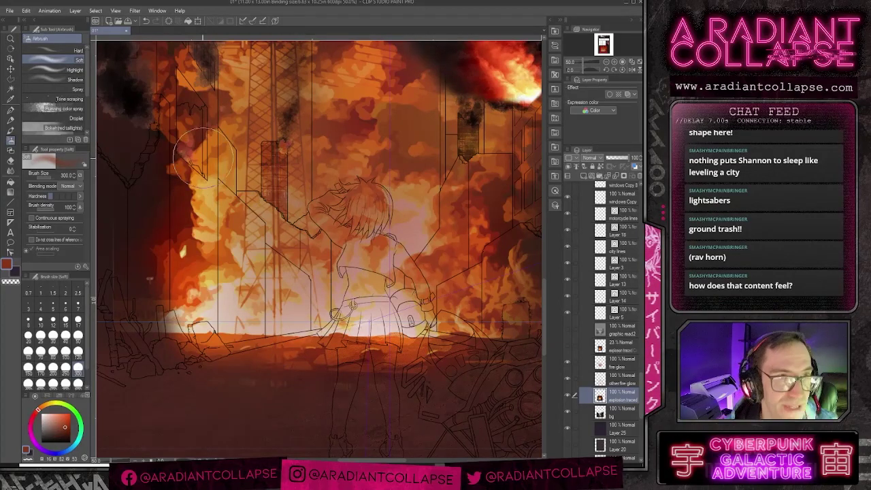
key("bracketleft")
key("bracketleft")
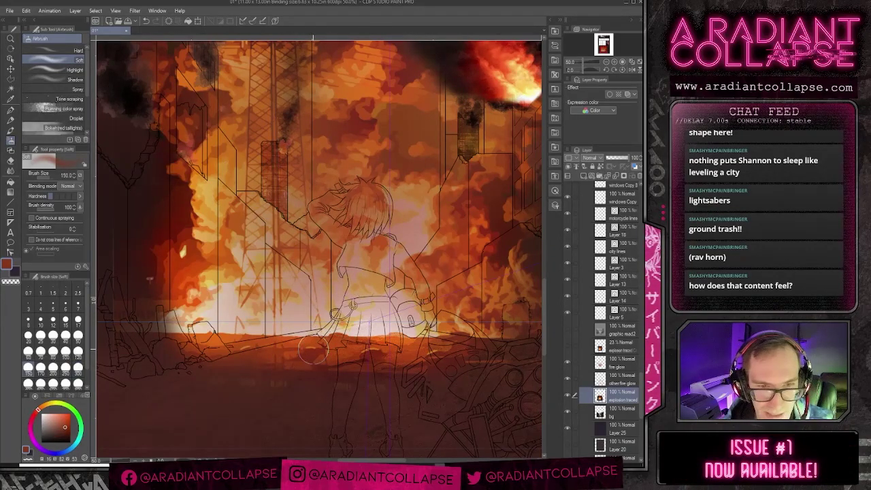
key("bracketleft")
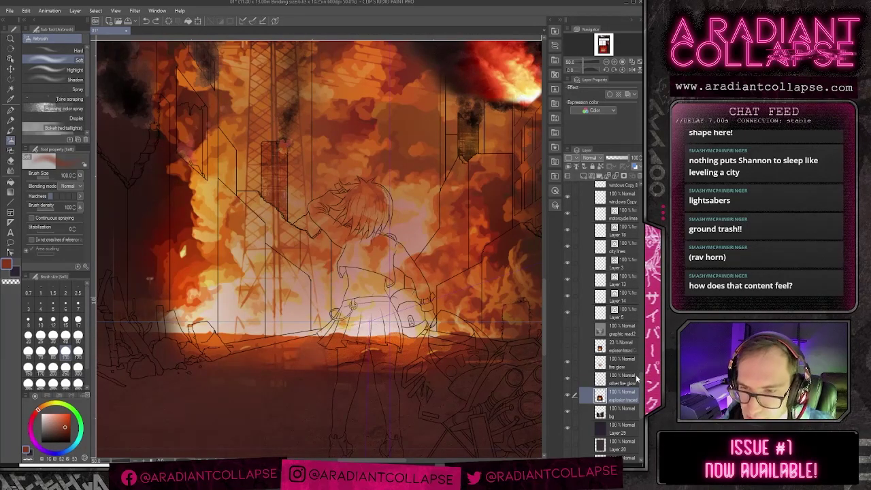
scroll(636, 368, "up", 5)
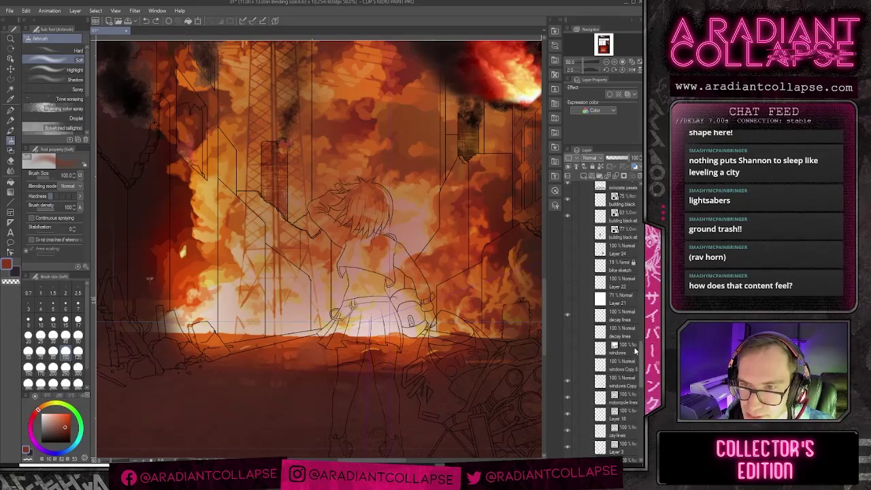
scroll(636, 348, "up", 6)
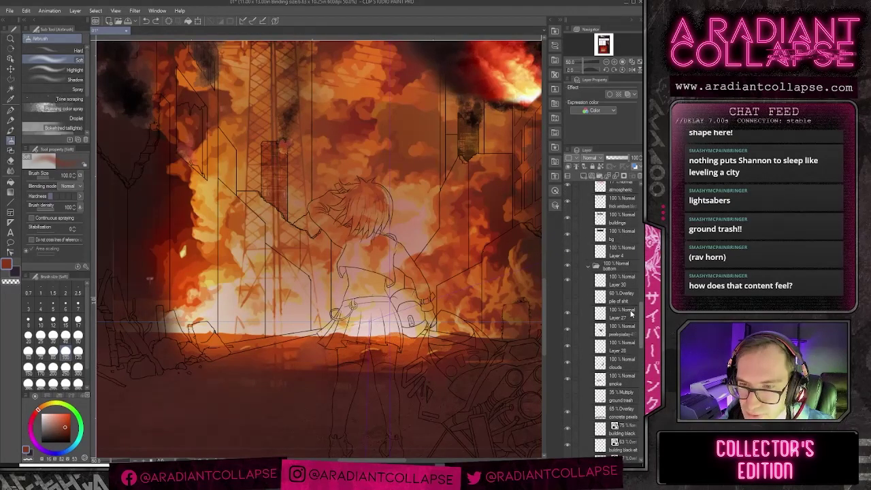
scroll(630, 320, "down", 3)
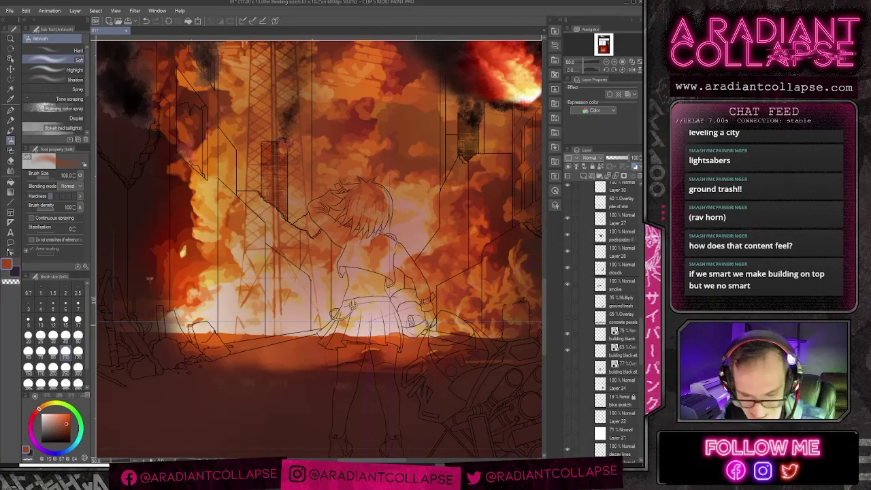
Step: Erase the leftover flames along the explosion's lower right edge with the Soft eraser at size 300
scroll(416, 326, "down", 1)
left_click_drag(432, 327, 372, 320)
key("e")
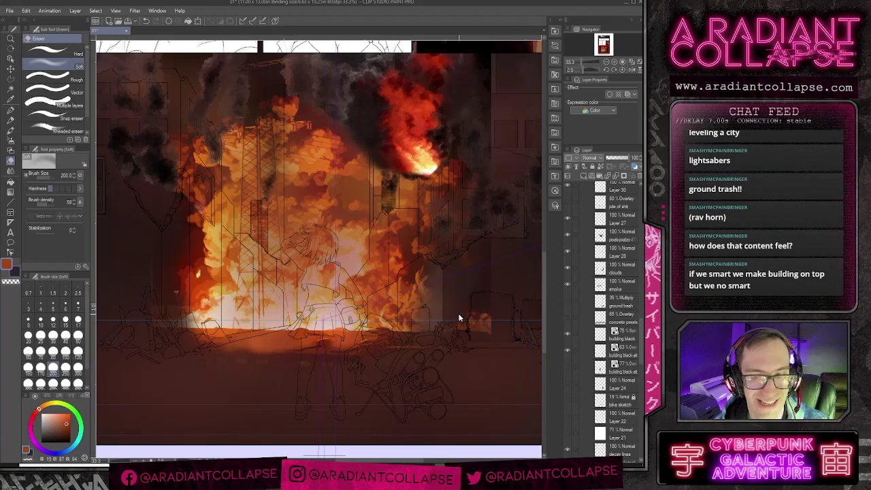
left_click_drag(638, 349, 639, 403)
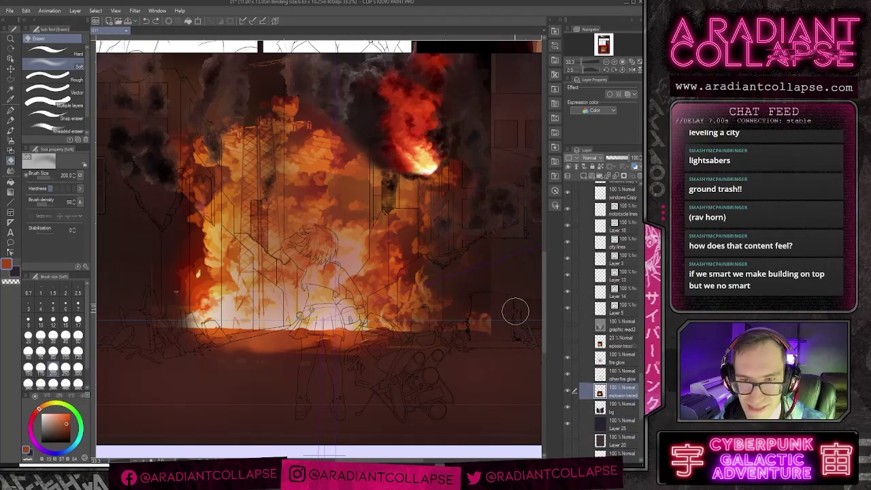
key("bracketright")
key("bracketright")
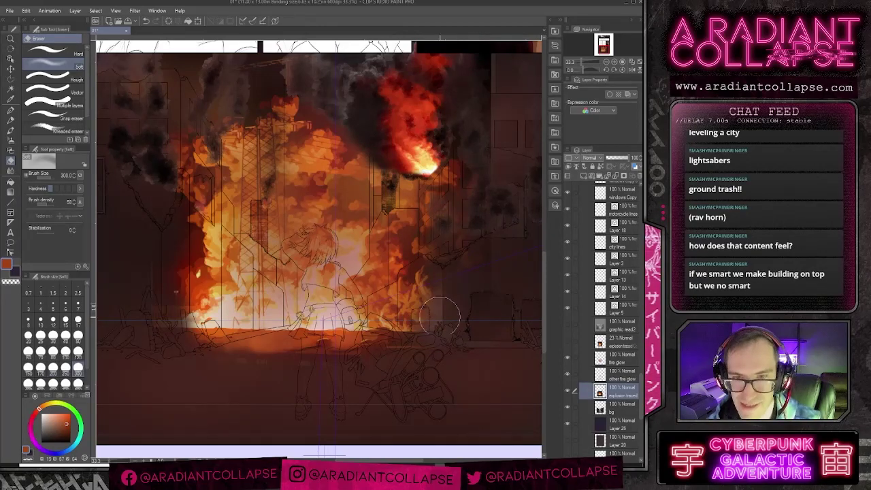
Step: Erase the flames spilling over the pale building base right of the girl with the Soft eraser at size 300
left_click_drag(439, 317, 455, 282)
mouse_move(445, 318)
left_mouse_down()
mouse_move(426, 283)
mouse_move(410, 312)
left_mouse_up()
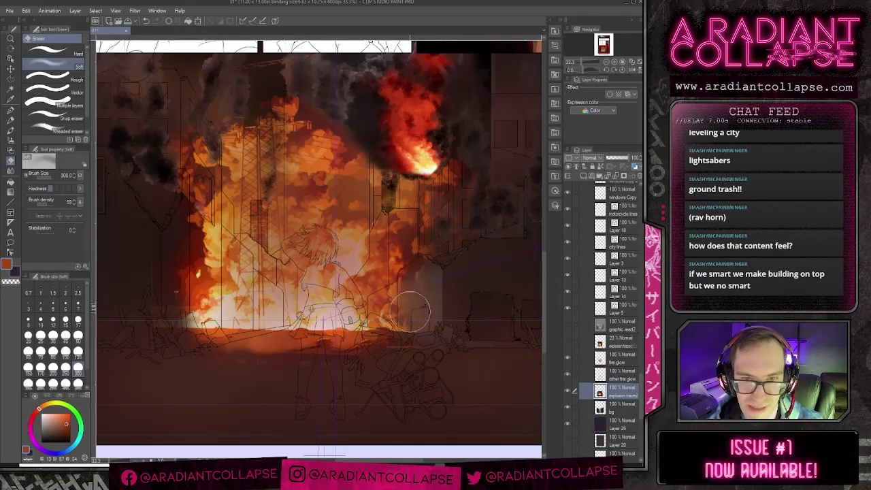
Step: Try erasing the ground glow beneath the explosion with the Soft eraser at size 170, undo it, and toggle the layer's visibility to compare
key("bracketleft")
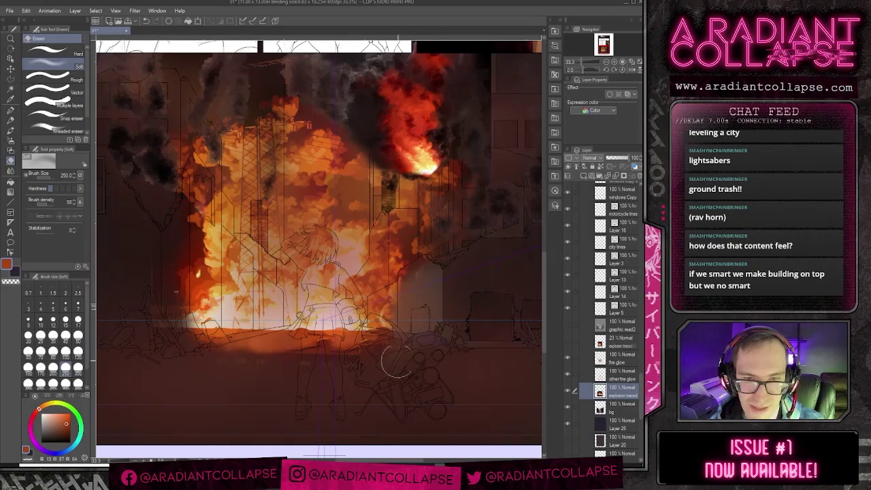
key("bracketleft")
key("bracketleft")
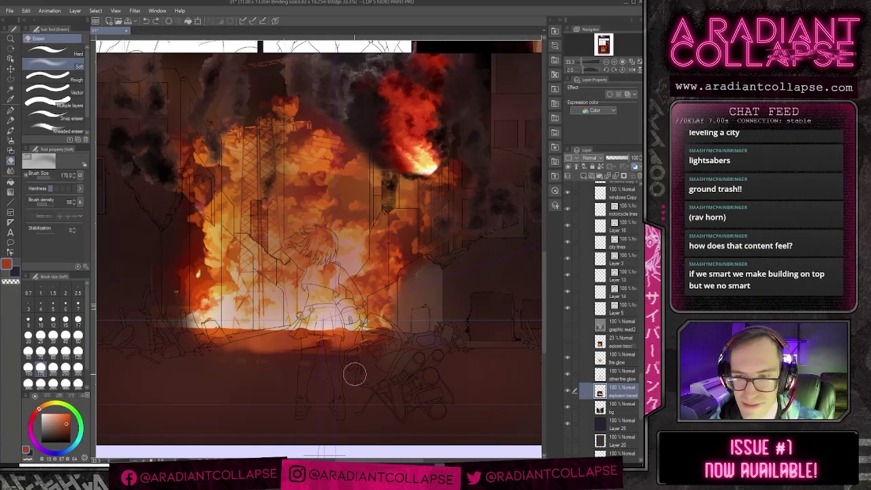
mouse_move(354, 373)
left_mouse_down()
mouse_move(283, 403)
mouse_move(271, 398)
mouse_move(267, 357)
mouse_move(270, 386)
left_mouse_up()
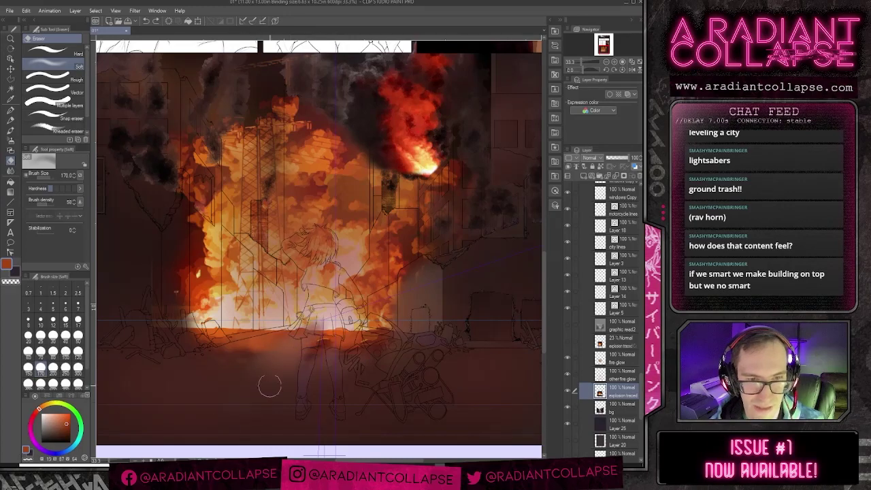
key("ctrl+z")
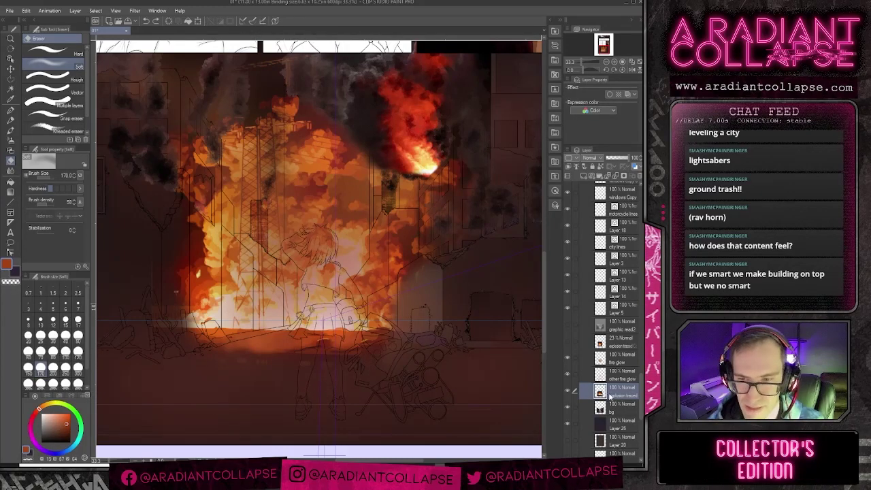
left_click(568, 391)
left_click(569, 392)
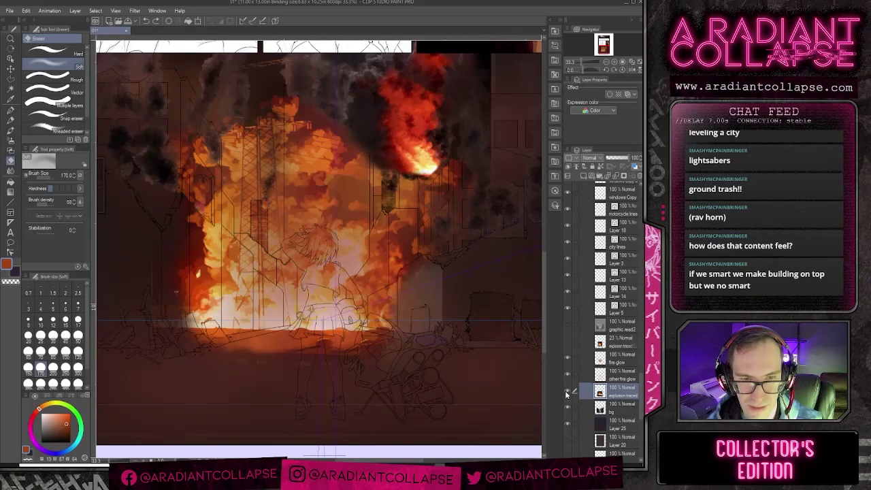
Step: Erase the flames along the explosion's lower left edge with the Soft eraser at size 300
left_click_drag(383, 355, 390, 328)
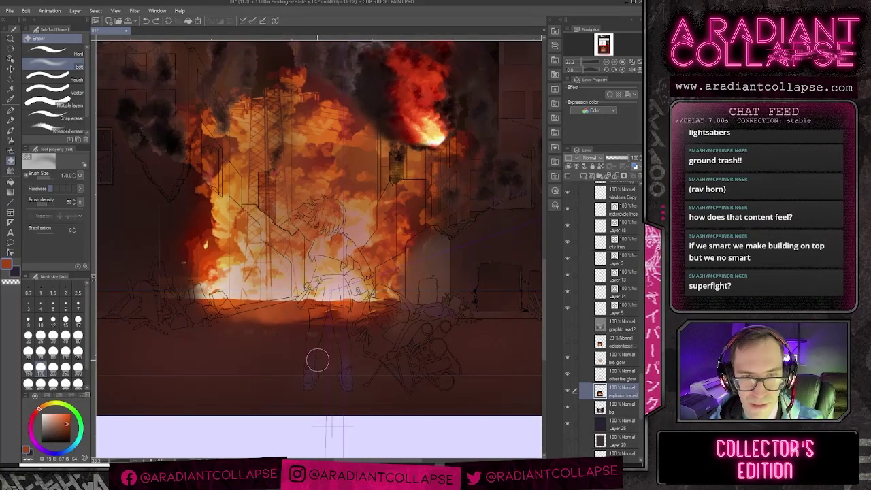
key("bracketright")
key("bracketright")
key("bracketright")
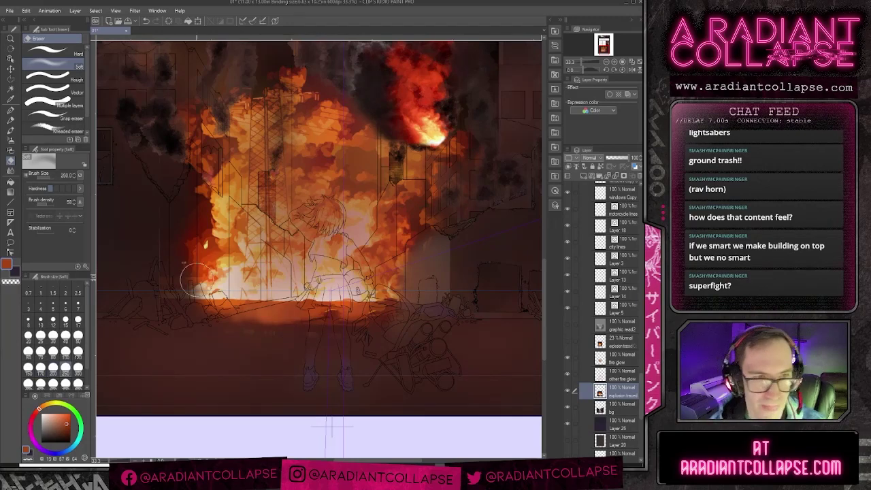
mouse_move(167, 284)
left_mouse_down()
mouse_move(190, 236)
mouse_move(204, 266)
mouse_move(194, 230)
mouse_move(260, 317)
left_mouse_up()
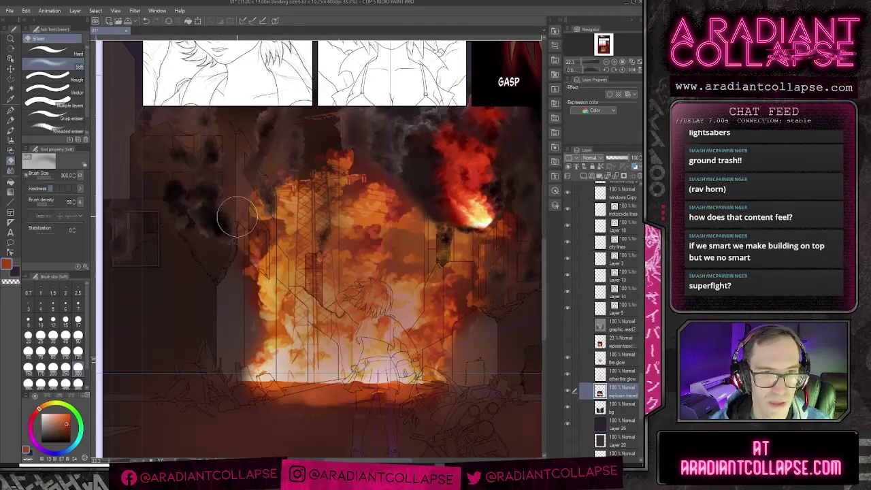
Step: Trim the flames along the explosion's upper left edge with the Soft eraser, reducing its size in stages to 100
key("bracketleft")
key("bracketleft")
key("bracketleft")
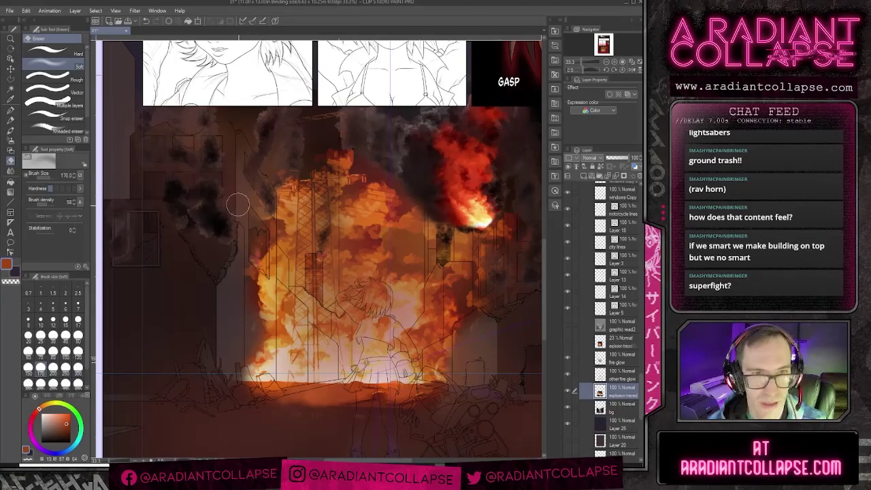
key("bracketleft")
key("bracketleft")
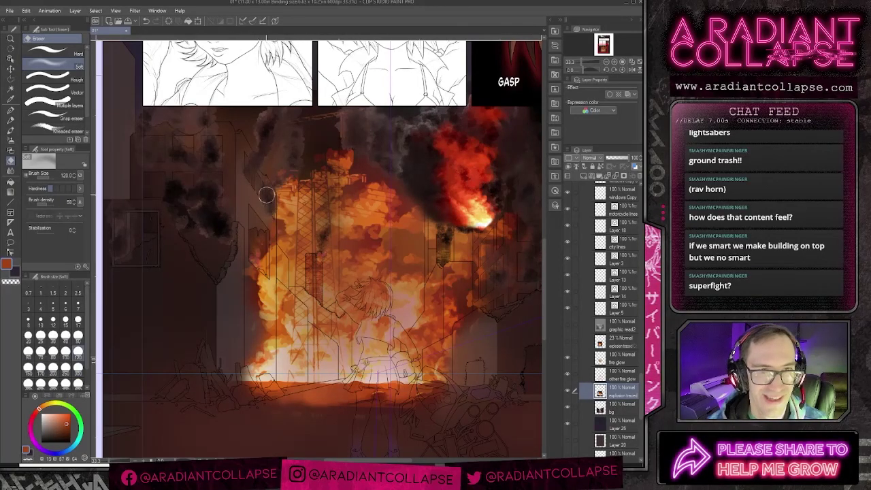
key("bracketleft")
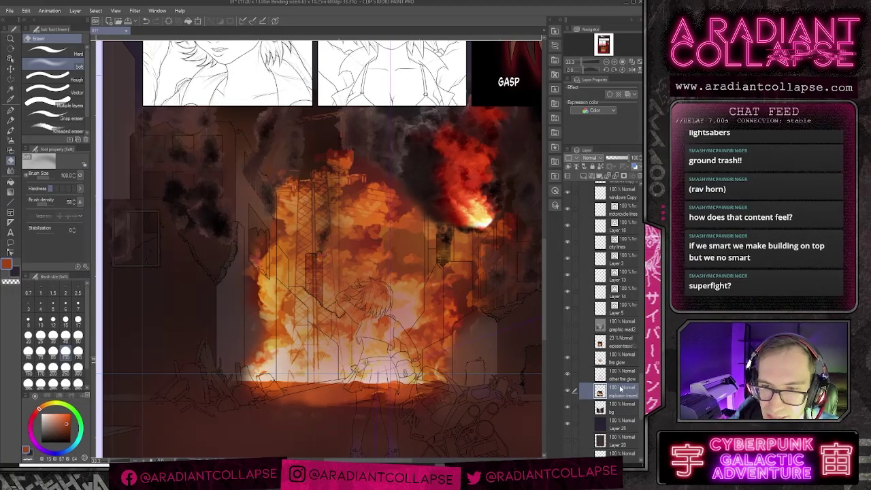
Step: Try the explosion layer above "fire glow", and return it to its place between "other fire glow" and "bg"
left_click_drag(616, 391, 615, 356)
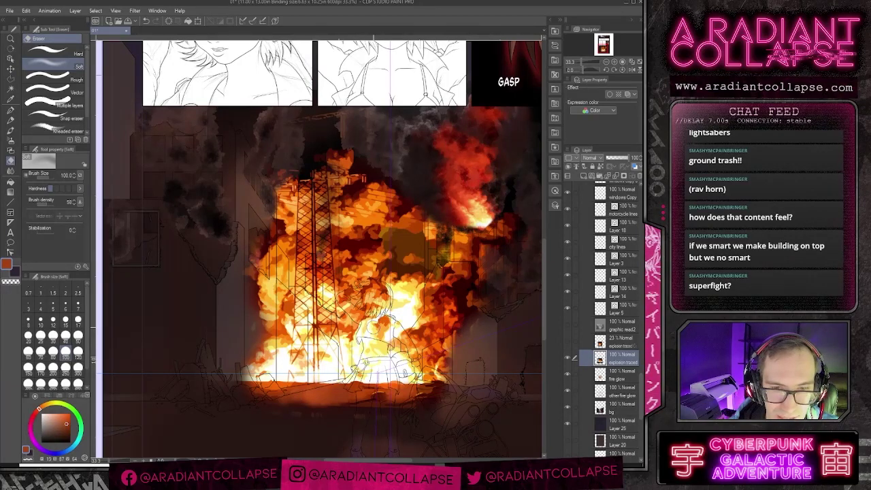
left_click_drag(614, 356, 613, 396)
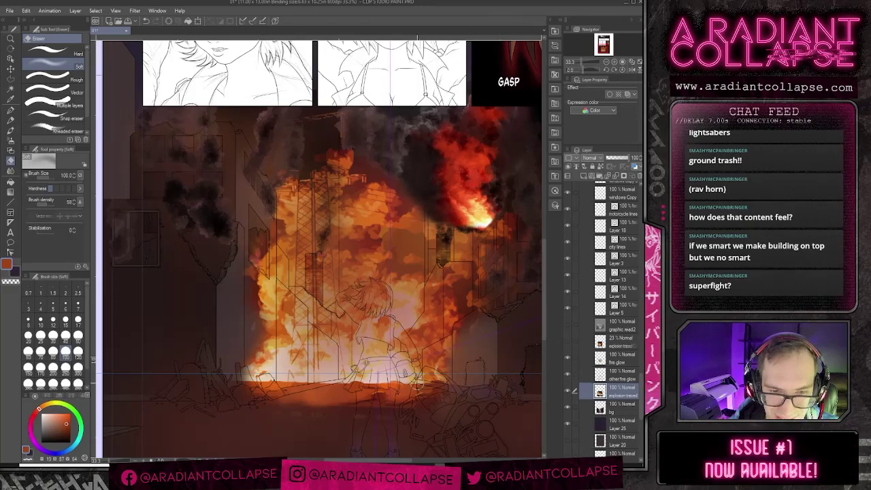
Step: Duplicate the explosion layer above "fire glow", hide the copy, and reselect the original explosion layer above "bg"
scroll(276, 315, "down", 2)
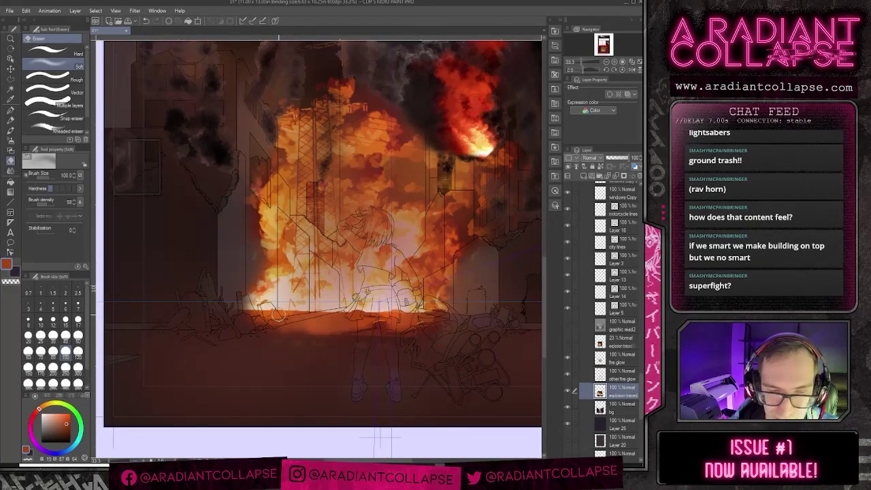
left_click_drag(611, 395, 611, 351)
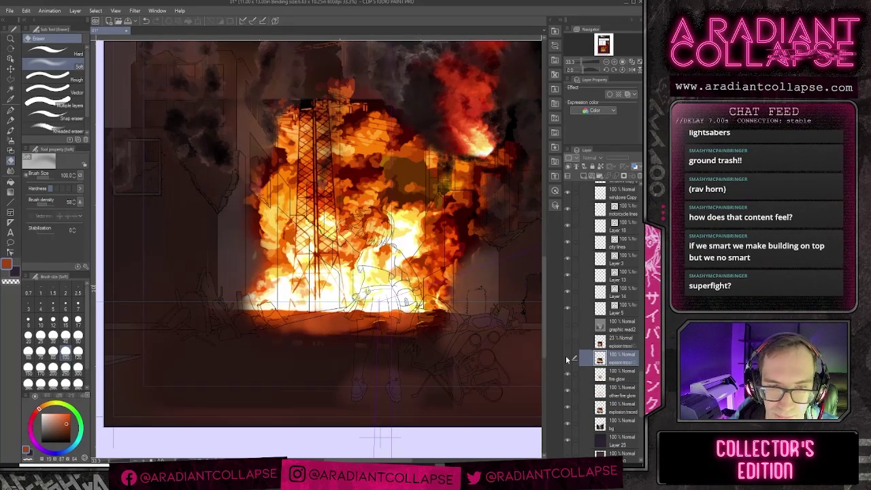
left_click(568, 357)
left_click(598, 413)
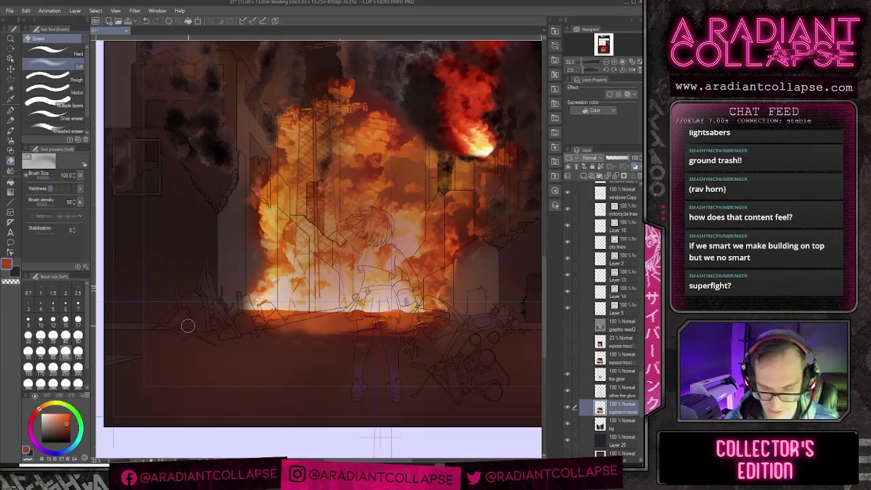
Step: Erase the explosion's tall flames on the original layer with the Soft eraser at sizes 400 and 600, keeping the fire near the ground
key("bracketright")
key("bracketright")
key("bracketright")
key("bracketright")
key("bracketright")
key("bracketright")
key("bracketright")
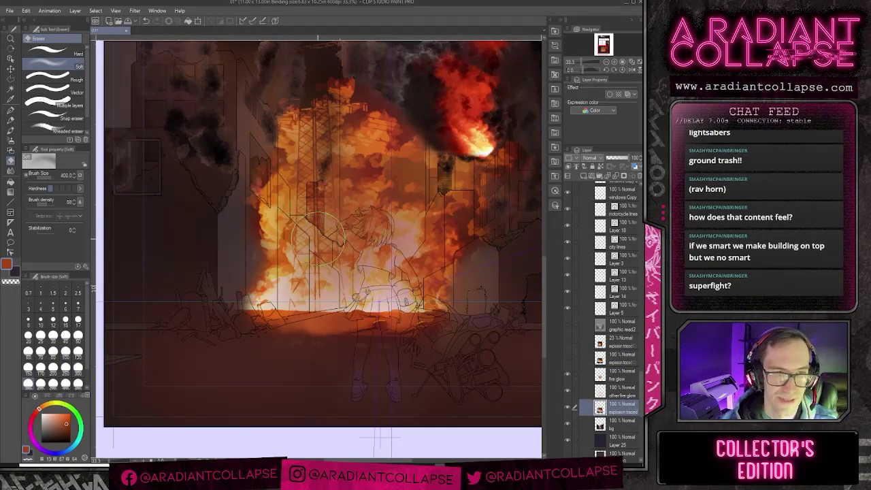
scroll(361, 211, "up", 2)
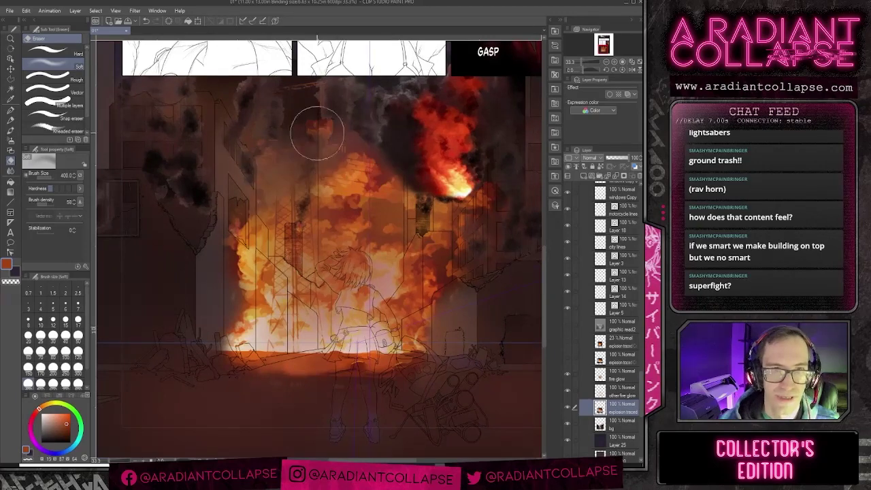
key("bracketright")
key("bracketright")
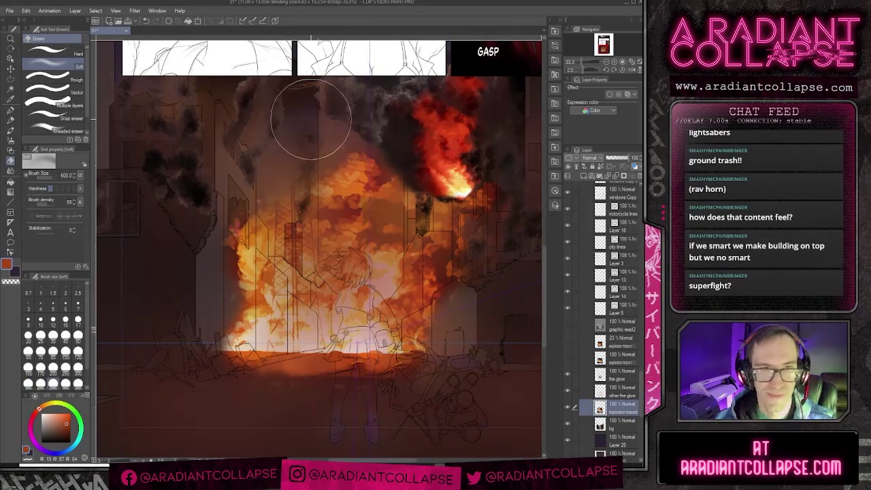
mouse_move(240, 195)
left_mouse_down()
mouse_move(340, 172)
mouse_move(350, 185)
mouse_move(382, 191)
mouse_move(297, 216)
mouse_move(286, 188)
mouse_move(277, 217)
mouse_move(285, 258)
mouse_move(333, 250)
mouse_move(380, 216)
mouse_move(366, 132)
mouse_move(390, 220)
mouse_move(375, 280)
mouse_move(436, 283)
mouse_move(442, 189)
mouse_move(422, 227)
mouse_move(425, 273)
mouse_move(456, 264)
mouse_move(486, 181)
mouse_move(480, 203)
mouse_move(495, 212)
mouse_move(514, 254)
mouse_move(490, 237)
mouse_move(443, 296)
mouse_move(436, 281)
mouse_move(425, 310)
mouse_move(397, 315)
mouse_move(391, 291)
mouse_move(416, 326)
mouse_move(434, 333)
mouse_move(408, 350)
mouse_move(382, 339)
mouse_move(369, 305)
mouse_move(387, 309)
mouse_move(358, 319)
mouse_move(371, 302)
mouse_move(365, 284)
mouse_move(307, 314)
mouse_move(299, 302)
mouse_move(316, 262)
mouse_move(211, 290)
left_mouse_up()
Step: Erase the remaining flames at the explosion's base with the Soft eraser from size 400 down to 200, keeping the orange ground glow
key("bracketleft")
key("bracketleft")
key("bracketleft")
key("bracketright")
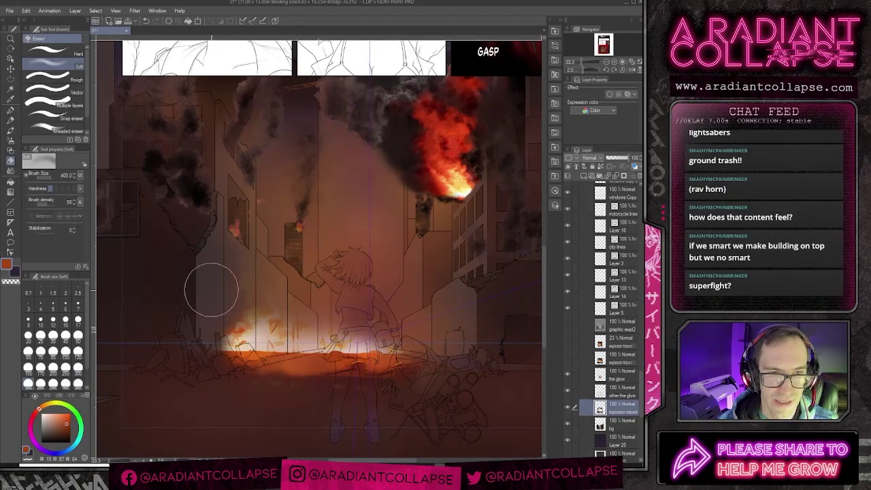
mouse_move(266, 273)
left_mouse_down()
mouse_move(308, 308)
mouse_move(238, 328)
mouse_move(249, 318)
mouse_move(230, 339)
mouse_move(236, 349)
mouse_move(281, 336)
mouse_move(228, 353)
mouse_move(254, 346)
mouse_move(241, 352)
mouse_move(225, 337)
mouse_move(302, 328)
mouse_move(275, 343)
mouse_move(291, 323)
mouse_move(286, 334)
mouse_move(303, 337)
mouse_move(290, 342)
mouse_move(316, 319)
mouse_move(310, 335)
mouse_move(347, 324)
mouse_move(302, 336)
mouse_move(337, 334)
mouse_move(323, 336)
mouse_move(332, 337)
mouse_move(321, 360)
left_mouse_up()
key("bracketleft")
key("bracketleft")
key("bracketleft")
key("bracketleft")
key("bracketright")
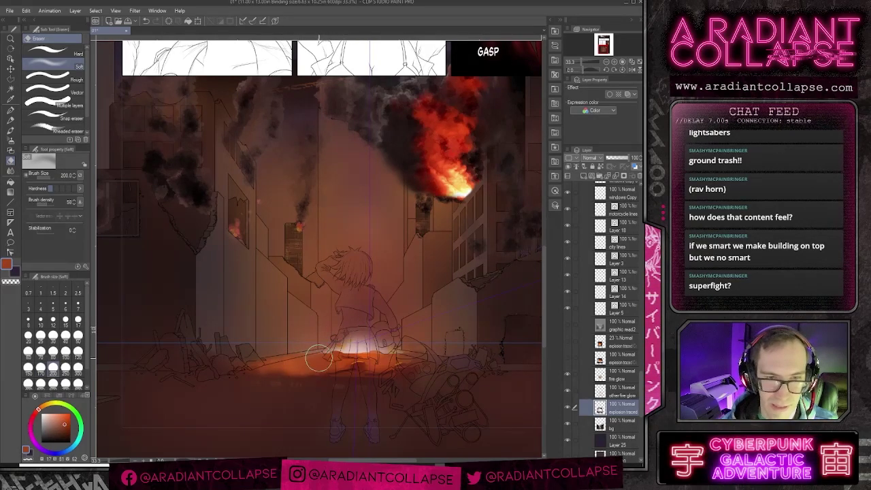
Step: Toggle the visibility of the "concrete pexels" overlay layer to compare its effect on the panel
key("b")
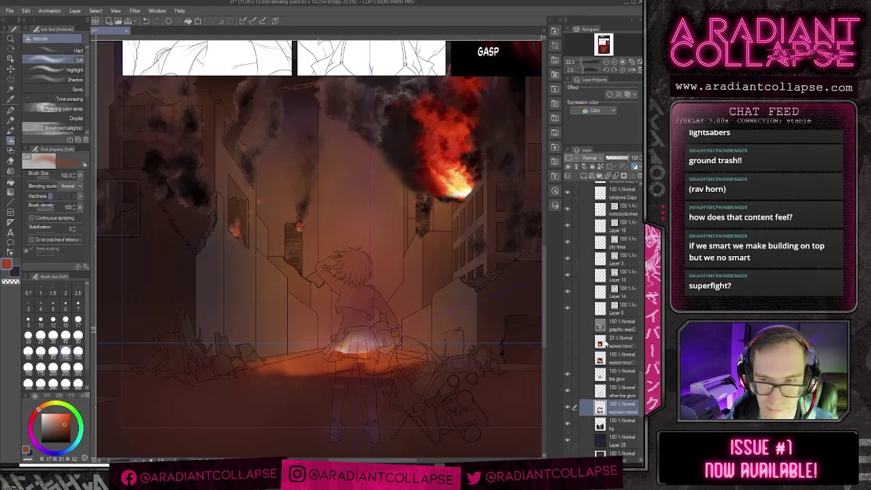
scroll(620, 296, "up", 10)
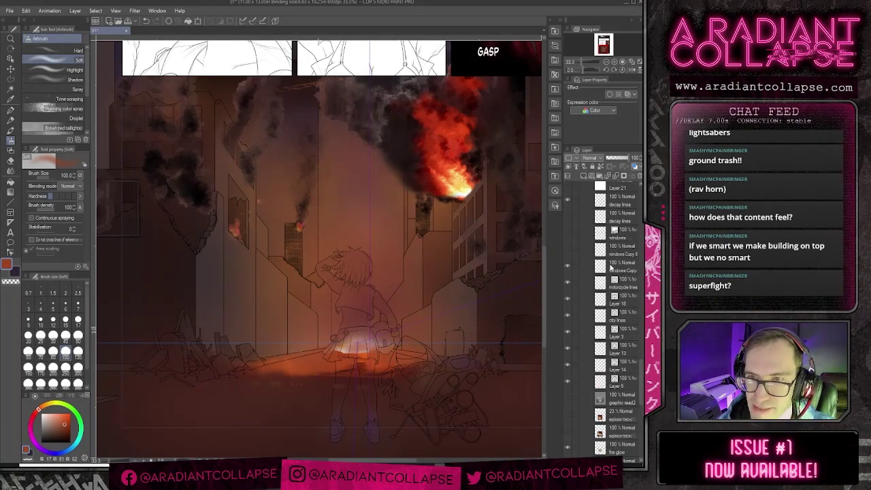
scroll(599, 266, "up", 3)
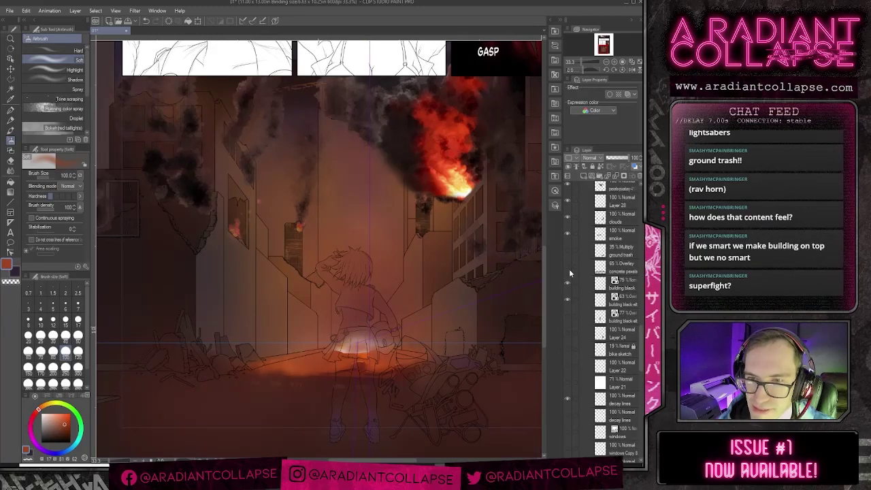
left_click(568, 267)
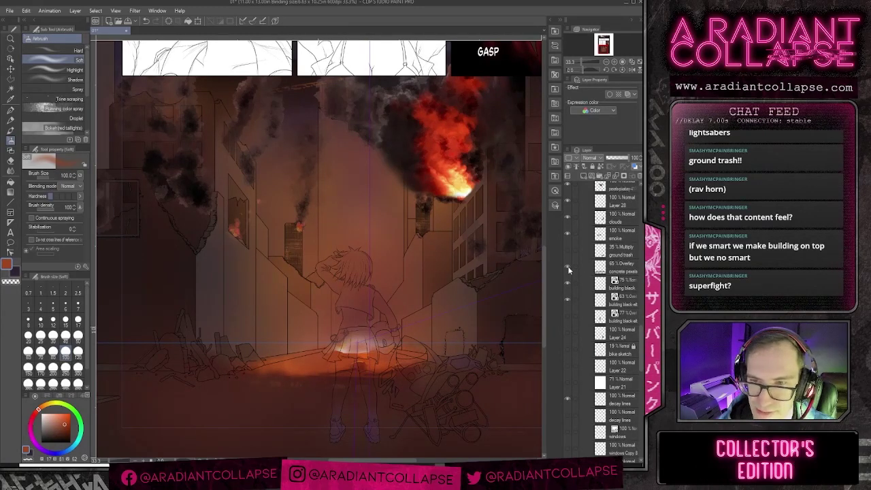
left_click(568, 267)
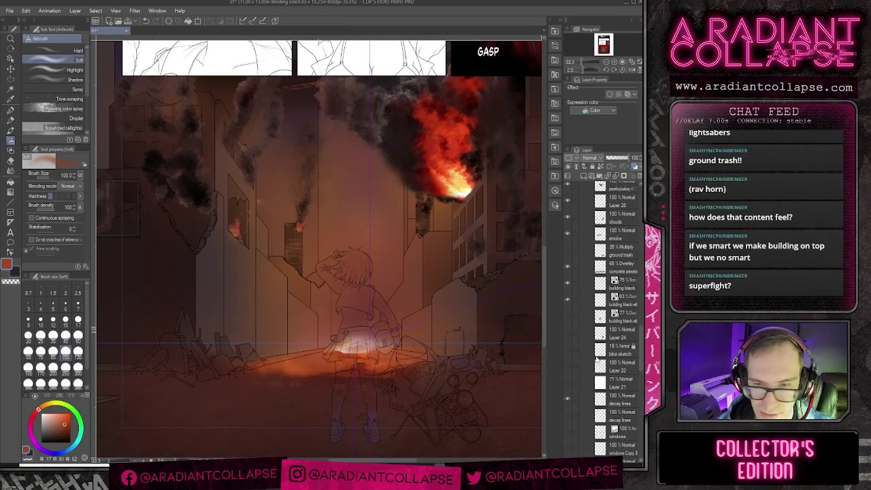
scroll(596, 359, "down", 10)
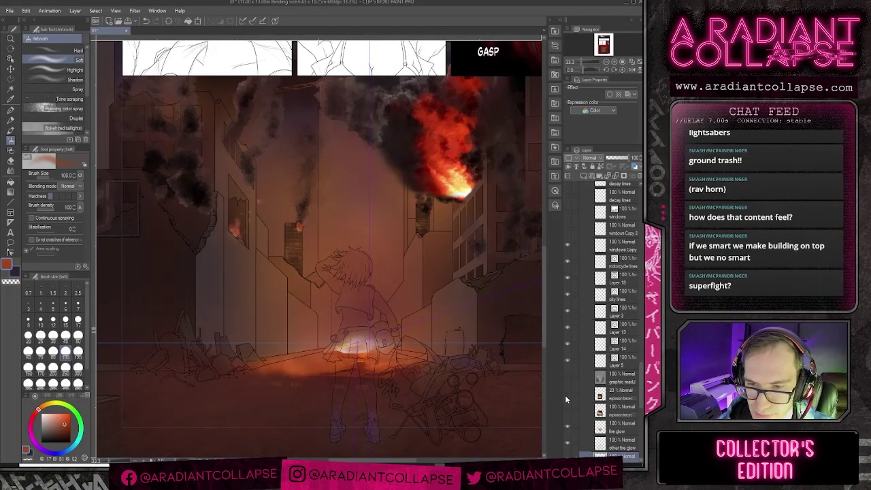
Step: Show the explosion copy and auto-select the building faces left of the girl using the "city lines" layer
left_click(568, 411)
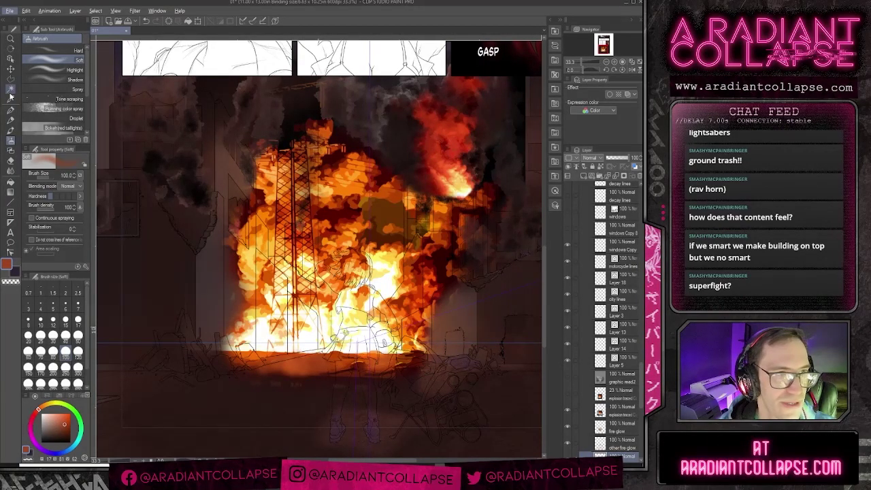
left_click(10, 91)
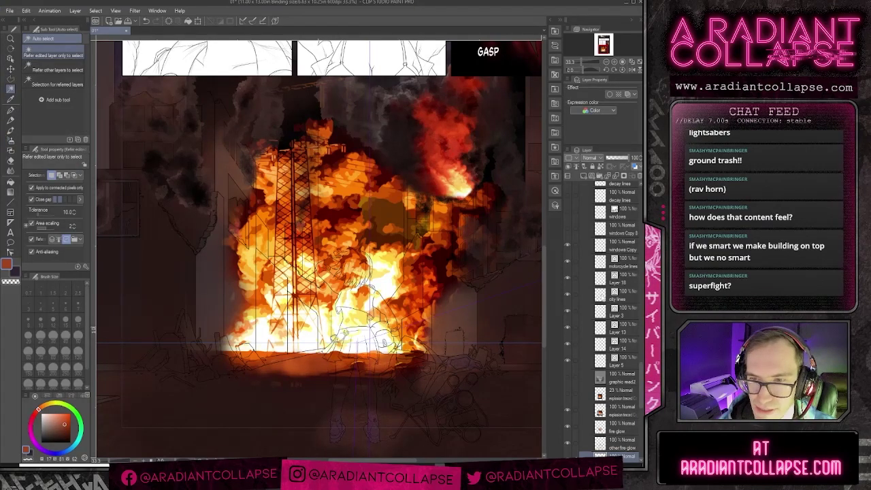
left_click(616, 294)
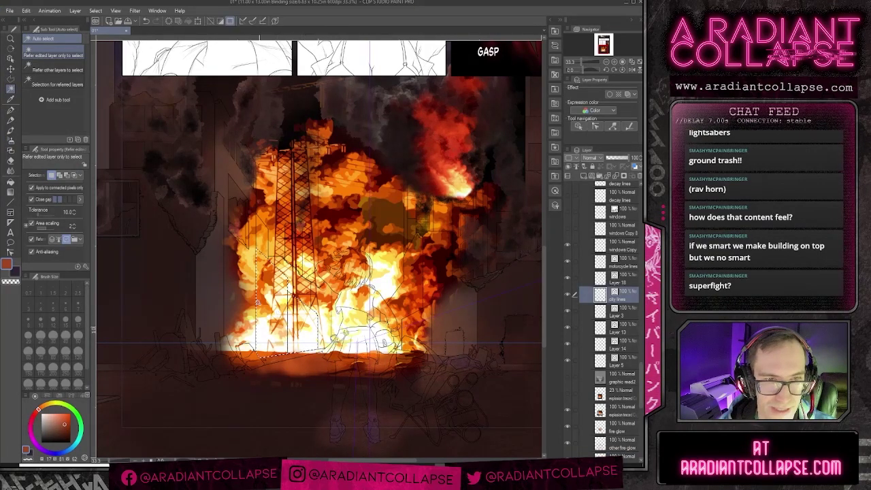
left_click(258, 303)
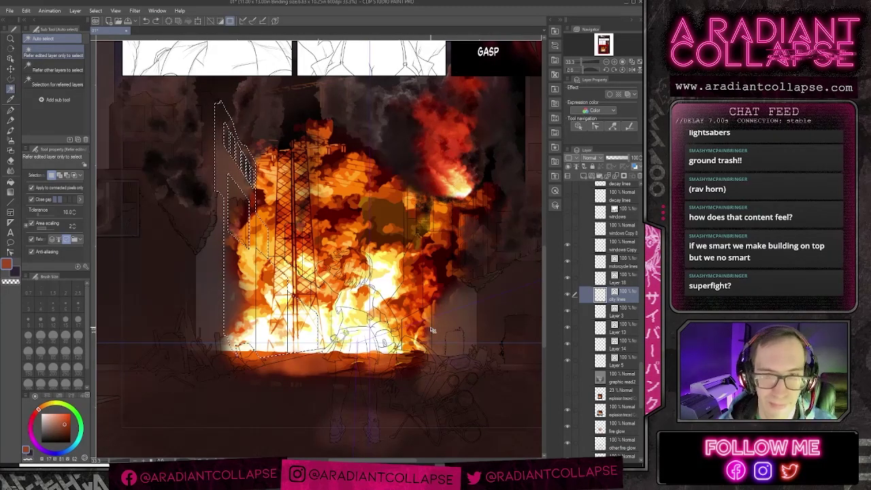
Step: Delete the flames inside the building selection on the explosion copy layer and clear the selection
scroll(611, 306, "down", 2)
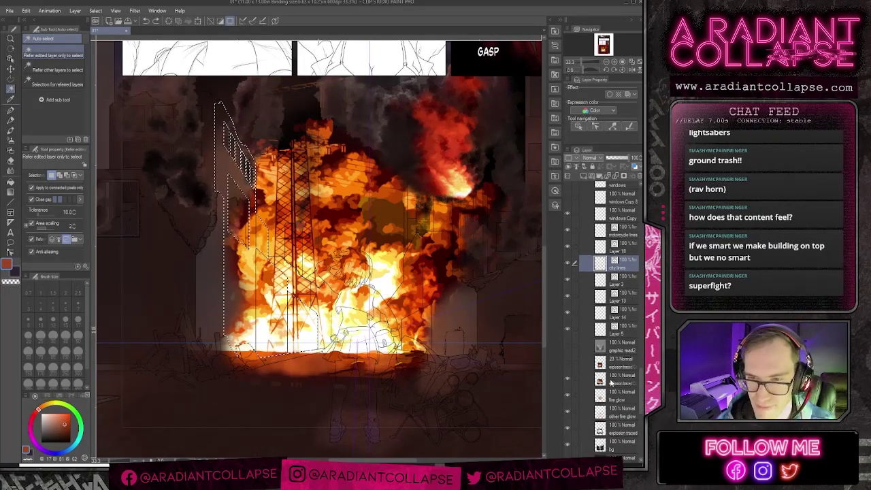
left_click(611, 381)
key("Delete")
key("ctrl+d")
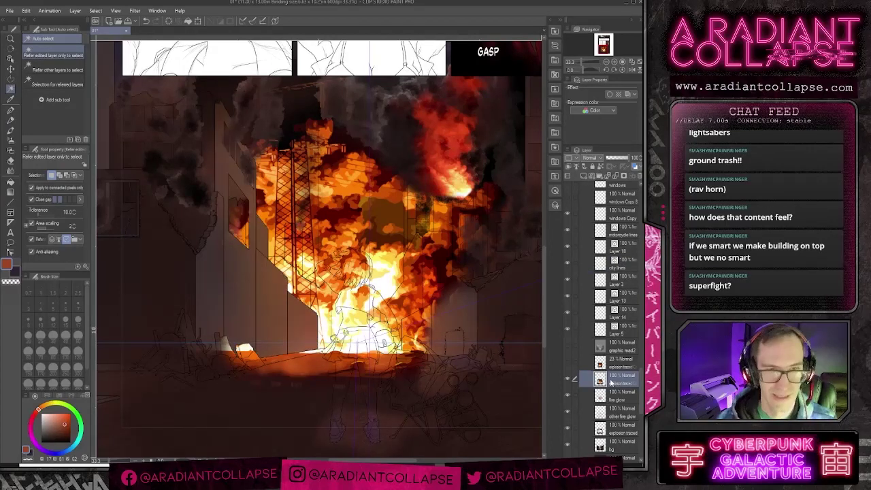
Step: Erase the stray flames in the rubble left of the explosion and around the building window with the Soft eraser at size 200
key("e")
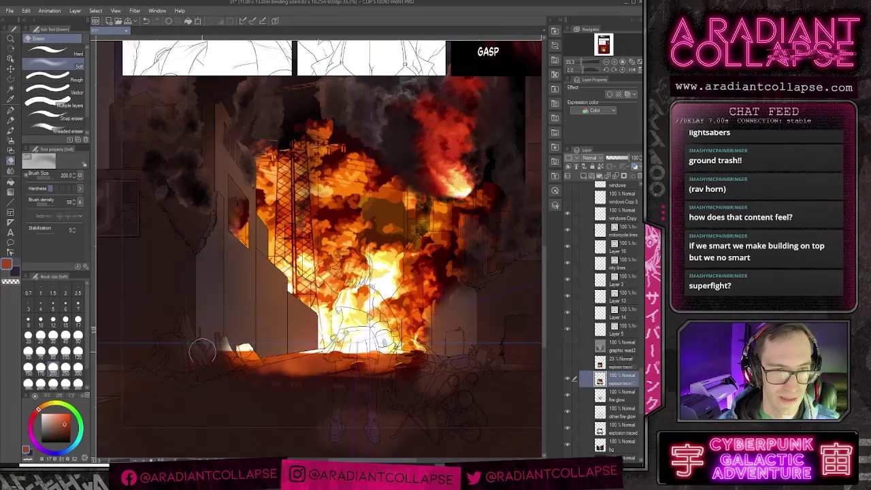
mouse_move(202, 352)
left_mouse_down()
mouse_move(226, 357)
mouse_move(262, 337)
left_mouse_up()
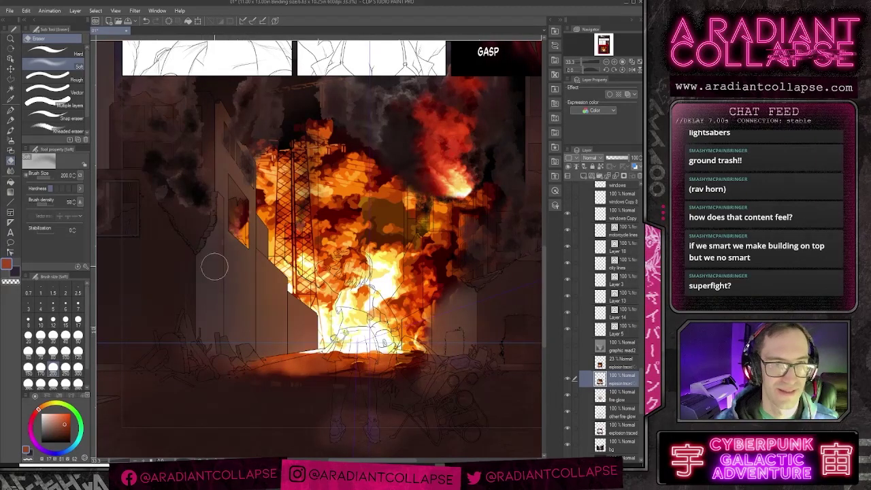
left_click_drag(226, 226, 214, 277)
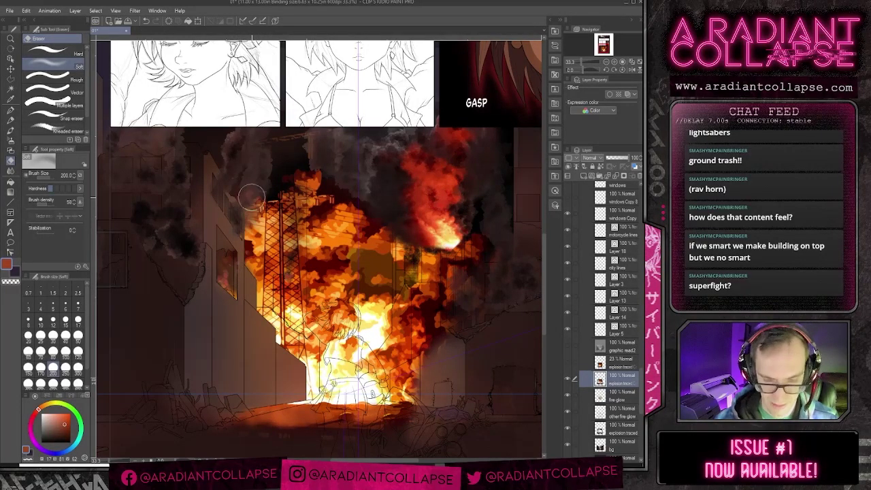
Step: Fade the explosion's top, upper left and lower right edges with the Soft eraser at sizes 300 to 400
key("]")
left_click_drag(254, 189, 258, 241)
key("]")
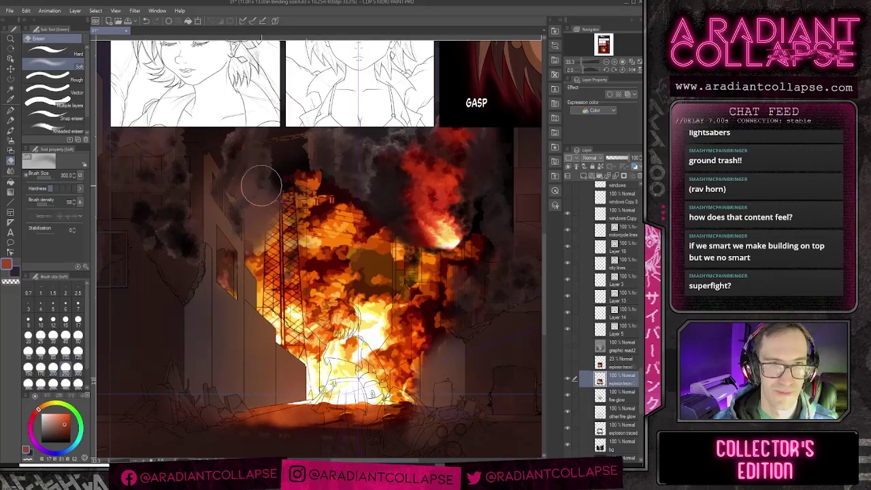
mouse_move(261, 186)
left_mouse_down()
mouse_move(296, 175)
mouse_move(317, 179)
mouse_move(307, 177)
mouse_move(319, 159)
left_mouse_up()
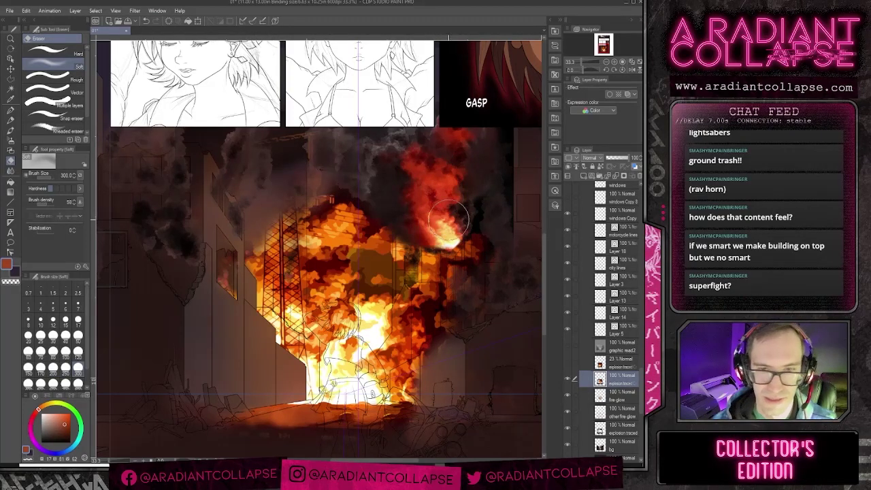
key("bracketright")
left_click_drag(454, 318, 405, 240)
Step: Paint dark smoke over the explosion's lower right edge and center with the Rough wash brush at size 150, using a dark red sampled from it
left_click(382, 252, "alt")
key("b")
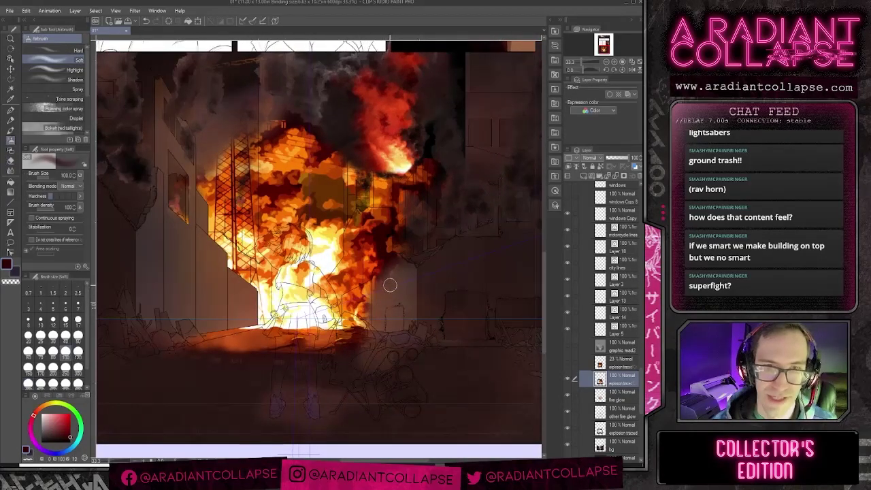
key("bracketright")
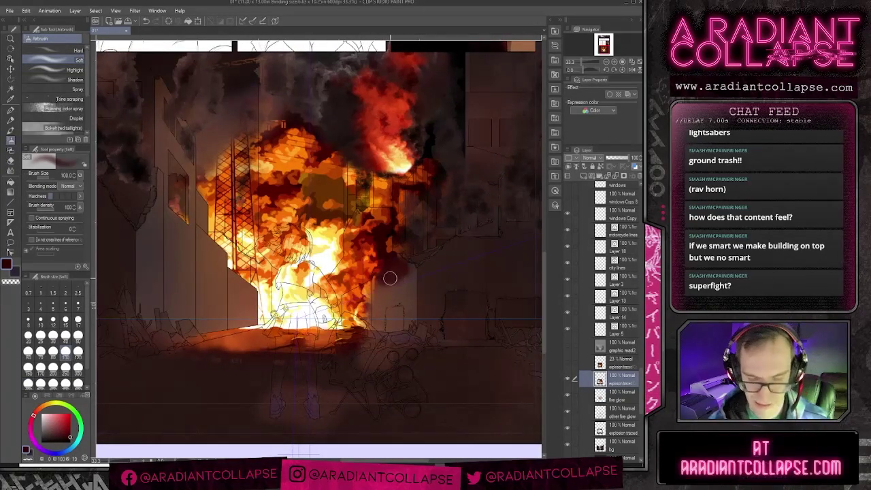
key("p")
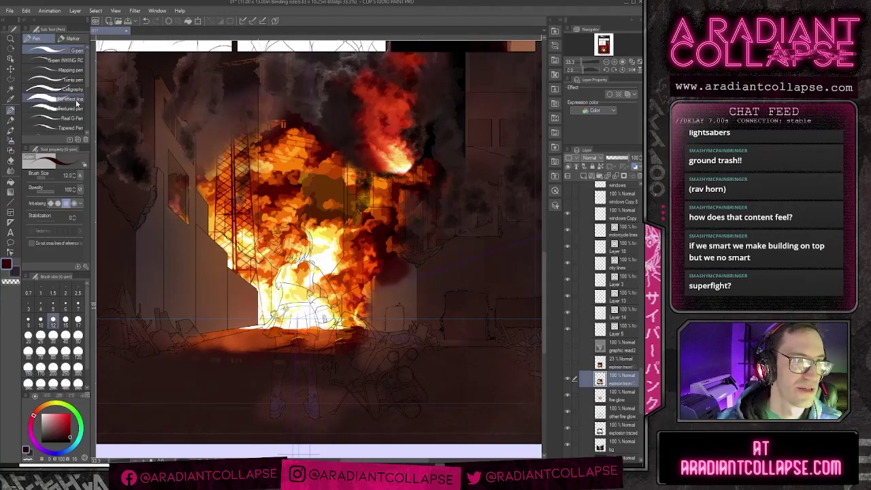
left_click(11, 138)
left_click(10, 130)
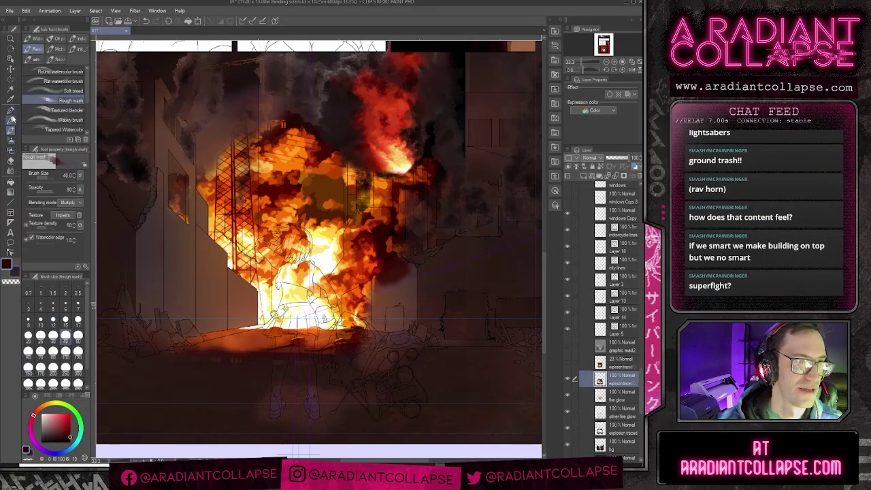
key("bracketright")
key("bracketright")
key("bracketright")
key("bracketright")
key("bracketright")
key("bracketright")
key("bracketright")
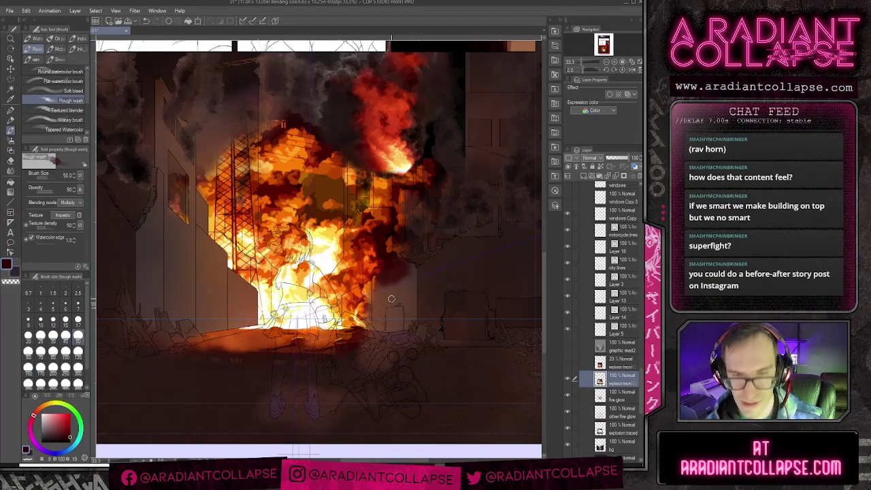
left_click_drag(392, 274, 397, 254)
mouse_move(373, 297)
left_mouse_down()
mouse_move(371, 327)
mouse_move(389, 301)
mouse_move(379, 293)
mouse_move(401, 284)
mouse_move(383, 301)
mouse_move(381, 323)
mouse_move(393, 288)
left_mouse_up()
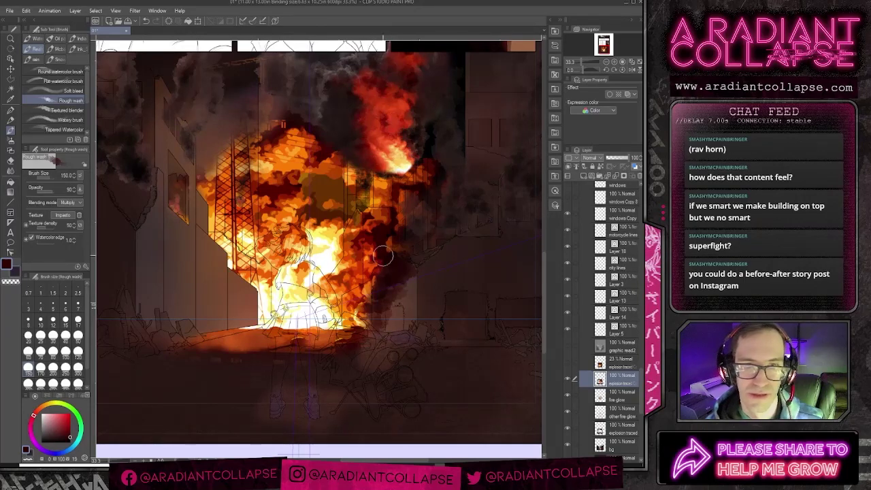
mouse_move(382, 256)
left_mouse_down()
mouse_move(375, 295)
mouse_move(424, 179)
mouse_move(370, 211)
mouse_move(331, 186)
mouse_move(344, 180)
mouse_move(327, 177)
mouse_move(316, 188)
mouse_move(317, 178)
mouse_move(337, 179)
mouse_move(319, 187)
mouse_move(327, 216)
left_mouse_up()
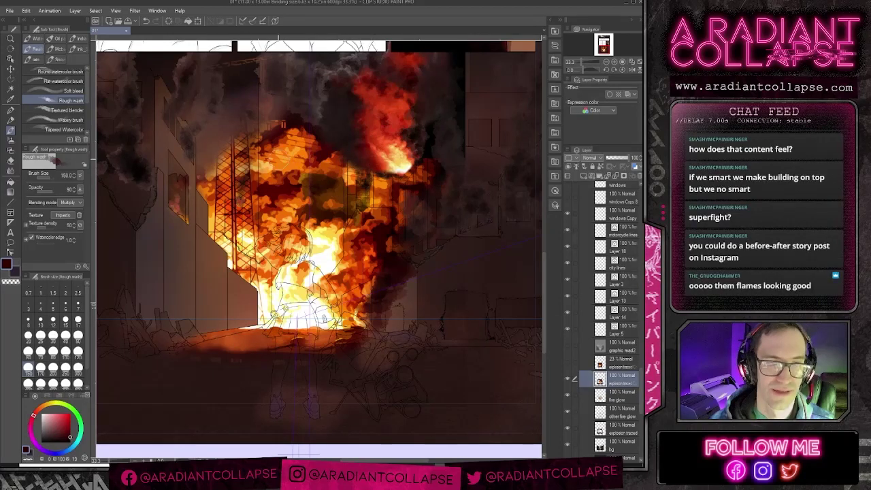
Step: Erase the flames around the crane on the explosion's left side with the Kneaded eraser at size 200
key("e")
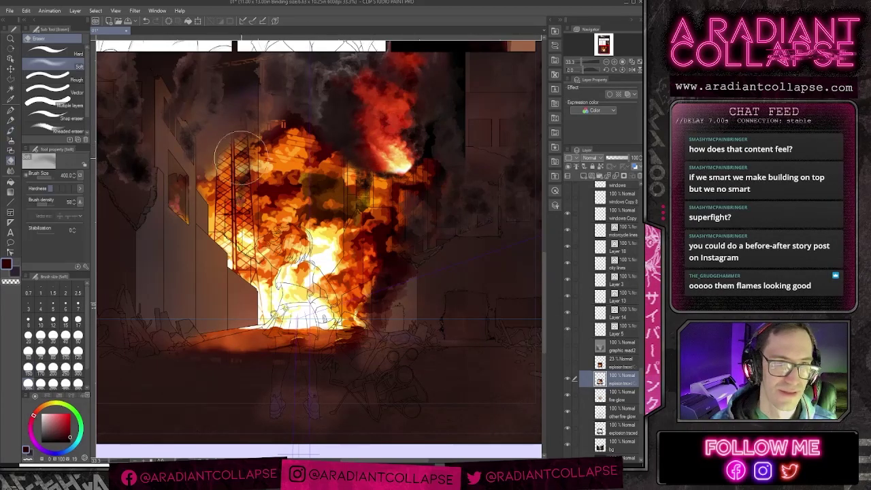
left_click(65, 130)
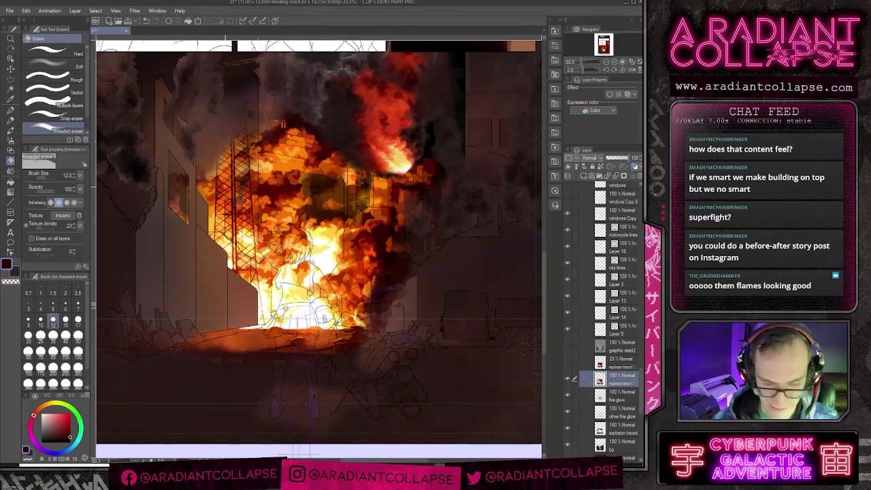
key("]")
key("]")
key("]")
key("]")
key("]")
key("]")
key("]")
key("]")
key("]")
key("]")
key("]")
key("]")
key("]")
key("]")
key("]")
left_click_drag(229, 150, 237, 142)
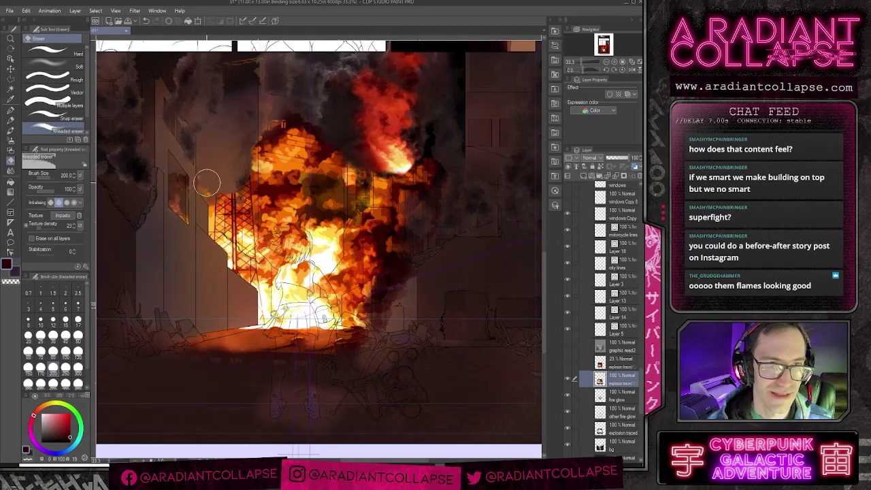
mouse_move(207, 183)
left_mouse_down()
mouse_move(209, 219)
mouse_move(218, 225)
mouse_move(227, 195)
mouse_move(234, 224)
mouse_move(218, 261)
mouse_move(238, 241)
mouse_move(238, 261)
mouse_move(237, 154)
mouse_move(229, 247)
mouse_move(233, 232)
mouse_move(245, 234)
mouse_move(240, 189)
mouse_move(233, 215)
mouse_move(232, 191)
mouse_move(246, 210)
mouse_move(238, 174)
mouse_move(232, 261)
mouse_move(220, 248)
mouse_move(232, 271)
mouse_move(227, 278)
mouse_move(238, 283)
mouse_move(227, 271)
mouse_move(244, 259)
left_mouse_up()
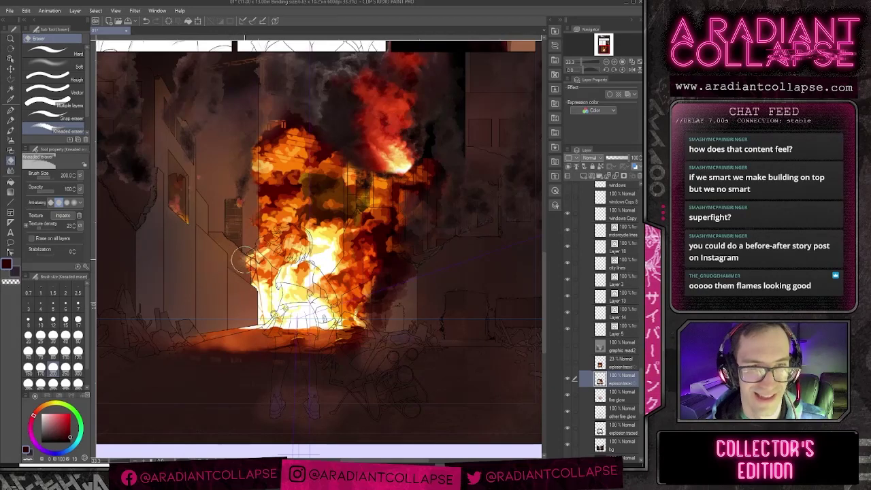
Step: Trim the flames along the explosion's lower left edge with the Kneaded eraser at size 100
key("bracketleft")
key("bracketleft")
key("bracketleft")
key("bracketleft")
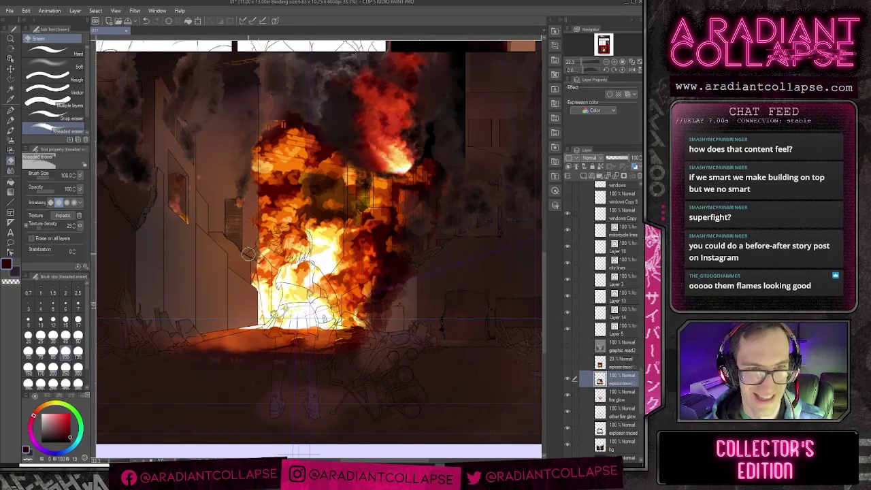
Step: Erase the olive patch in the middle of the explosion with the Kneaded eraser, varying its size between 40 and 170
key("bracketright")
key("bracketright")
key("bracketright")
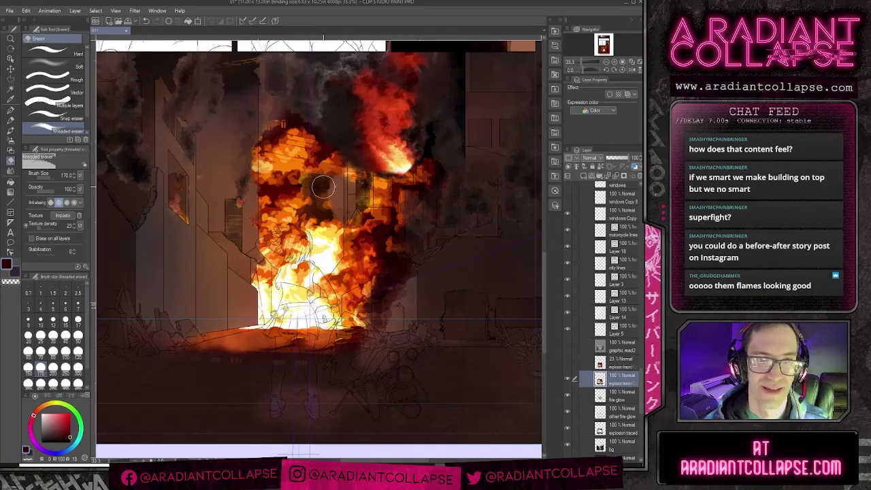
key("bracketleft")
key("bracketleft")
key("bracketleft")
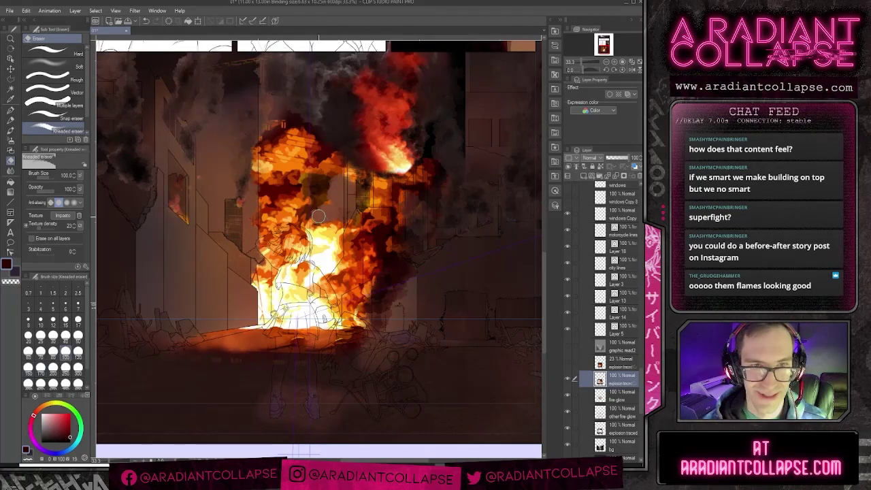
key("bracketleft")
key("bracketleft")
key("bracketleft")
key("bracketleft")
key("bracketleft")
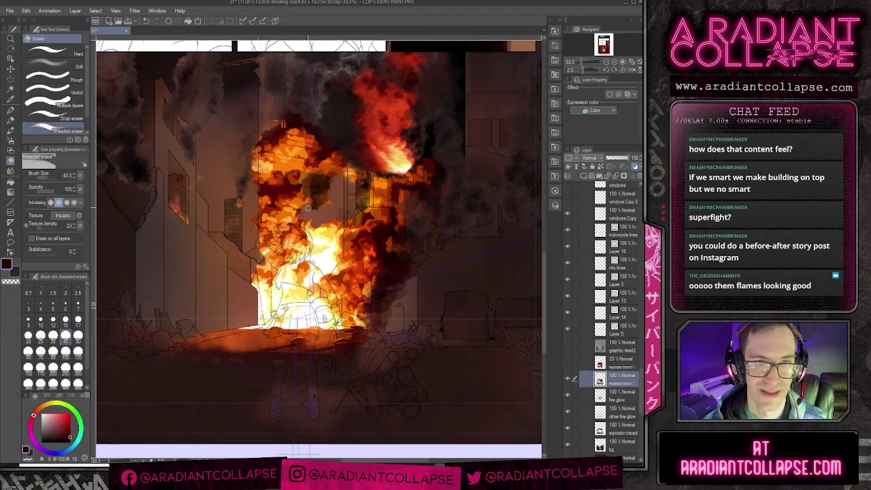
key("bracketright")
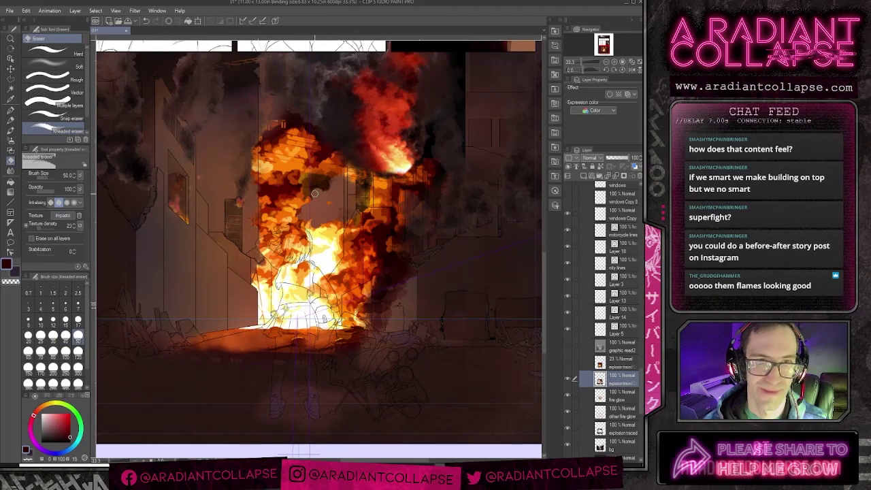
key("bracketright")
key("bracketright")
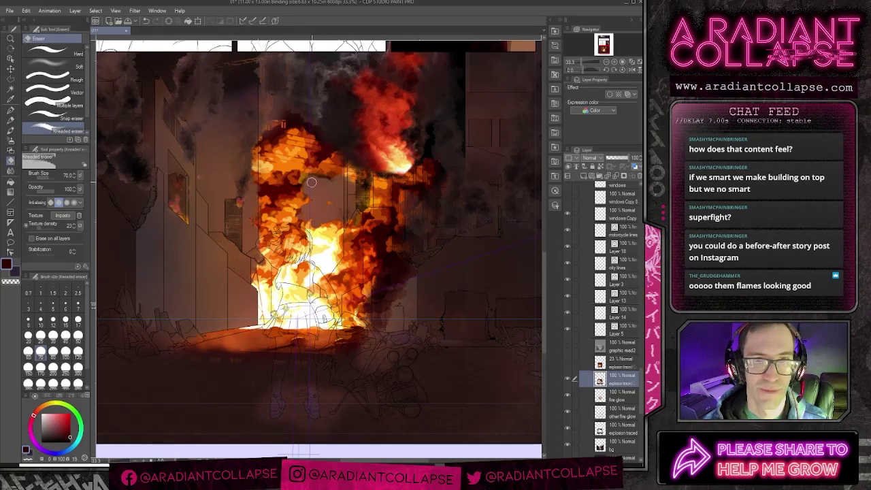
key("bracketright")
key("bracketright")
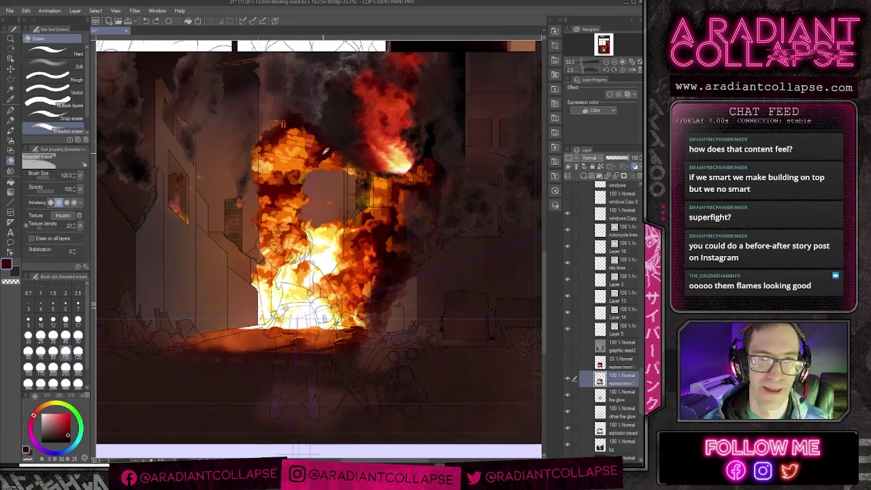
Step: Erase the flame bridge joining the explosion's left and right columns with the Kneaded eraser at size 100
key("b")
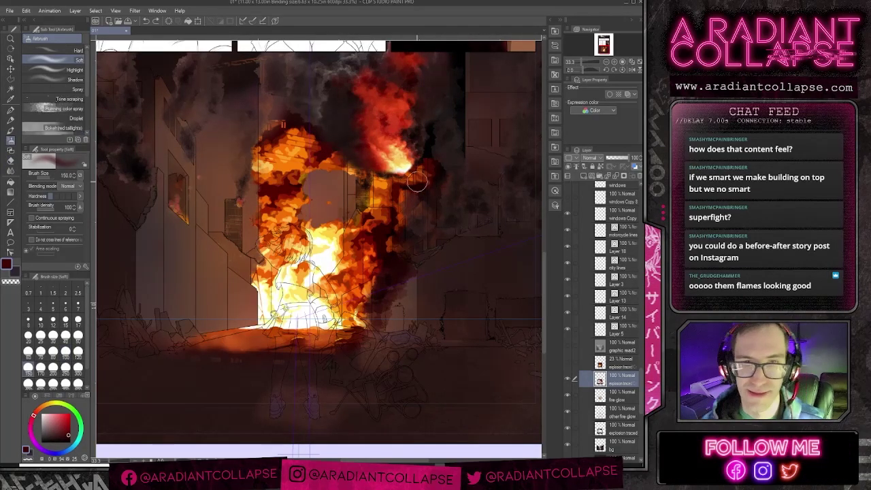
key("e")
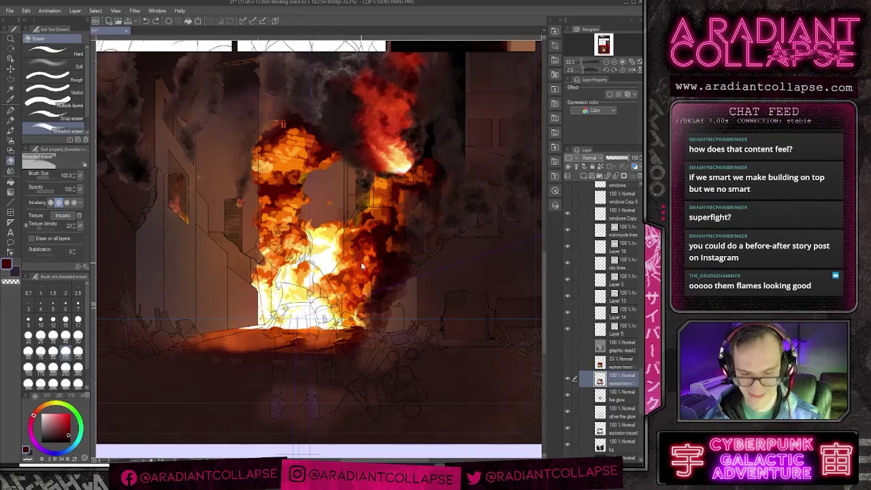
scroll(361, 263, "down", 3)
scroll(362, 263, "up", 2)
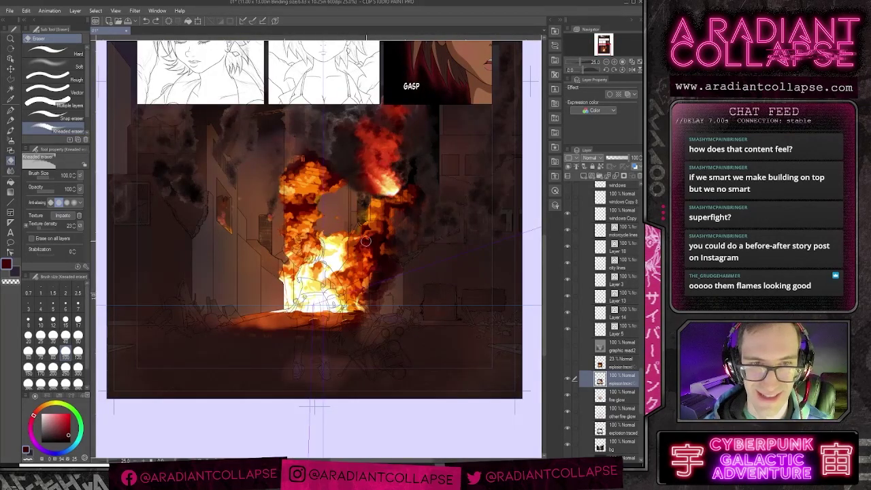
key("bracketright")
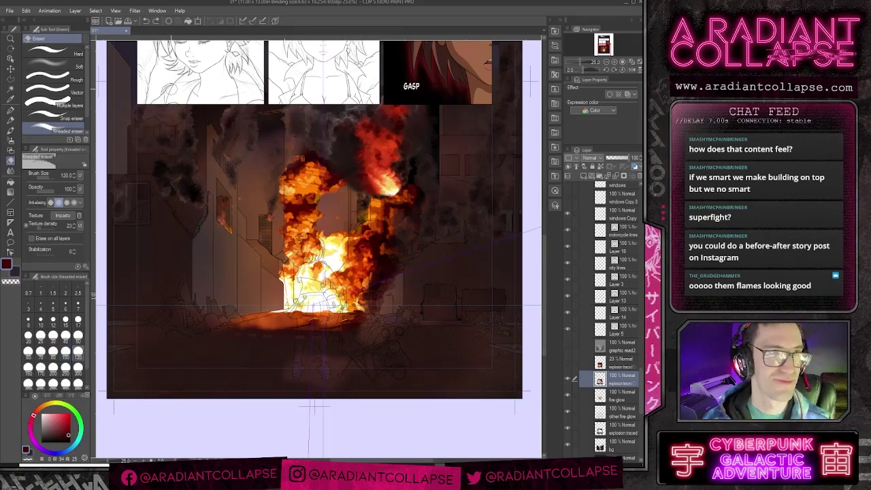
Step: Erase the upper part of the explosion's left flame column with the Soft eraser at size 400
left_click(54, 66)
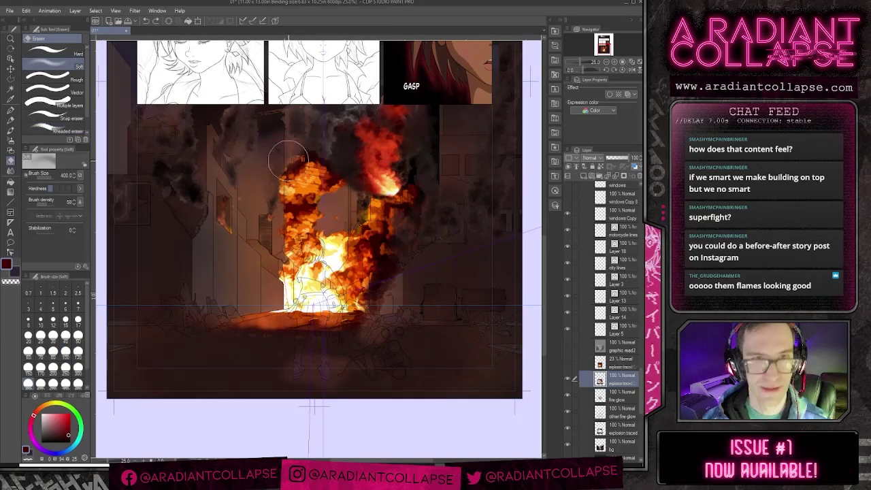
mouse_move(289, 161)
left_mouse_down()
mouse_move(275, 178)
mouse_move(292, 134)
mouse_move(295, 168)
mouse_move(323, 160)
mouse_move(321, 175)
mouse_move(337, 162)
mouse_move(338, 185)
mouse_move(331, 164)
mouse_move(307, 165)
mouse_move(290, 184)
mouse_move(288, 154)
mouse_move(288, 189)
left_mouse_up()
key("bracketleft")
key("bracketright")
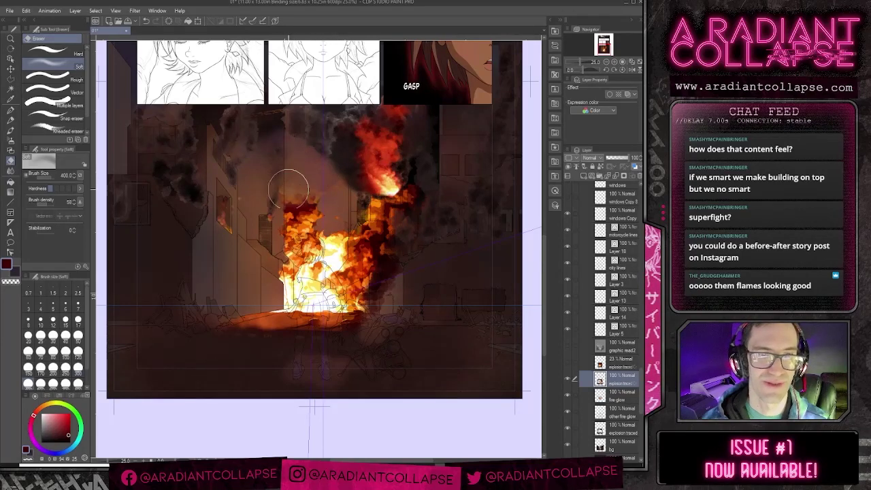
Step: Lower the remaining left flames toward the girl's head with the Soft eraser at sizes 150 and 250
key("bracketleft")
key("bracketleft")
key("bracketleft")
key("bracketleft")
key("bracketleft")
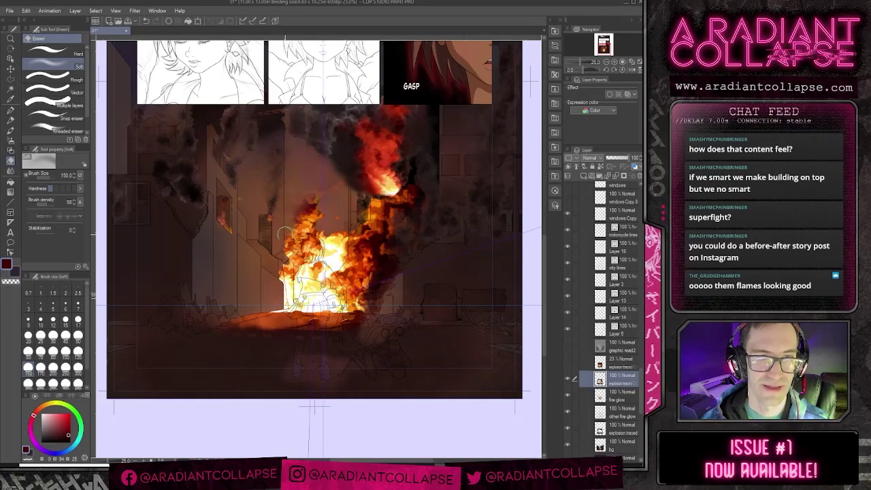
left_click_drag(290, 227, 307, 212)
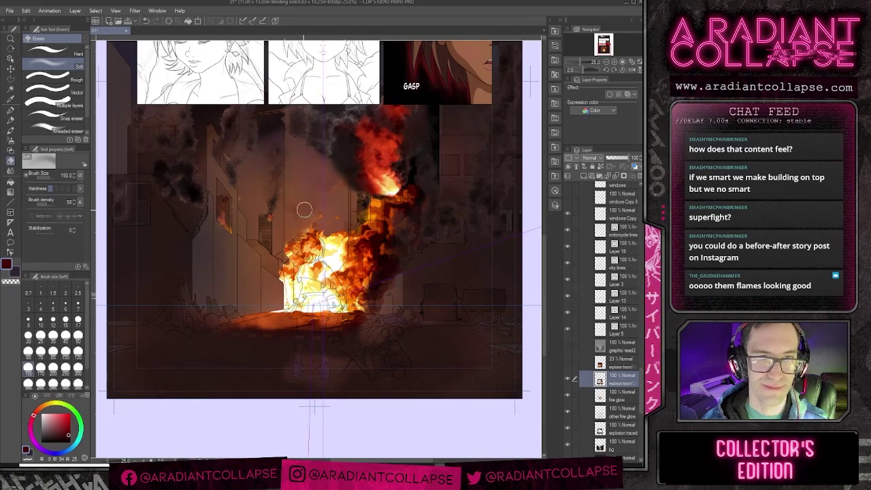
key("bracketright")
key("bracketright")
key("bracketright")
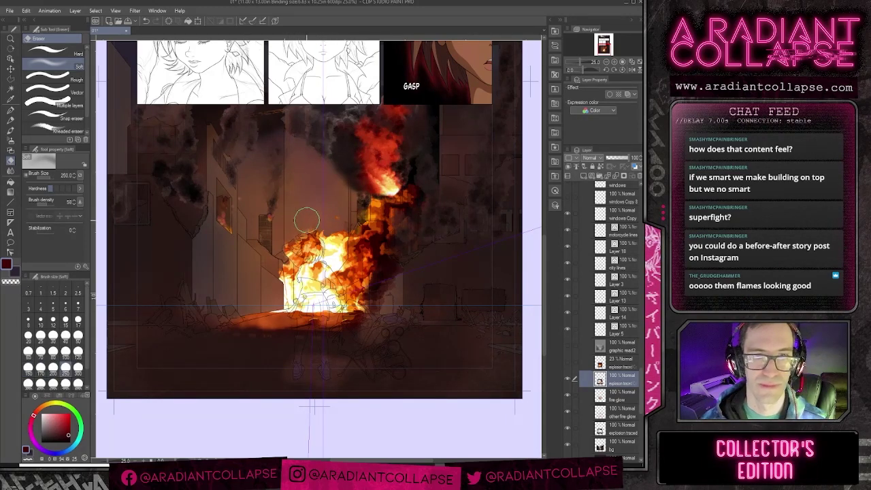
Step: Paint the edges of the flames around the girl in an orange sampled from the fire, using the Rough wash brush at size 150
key("b")
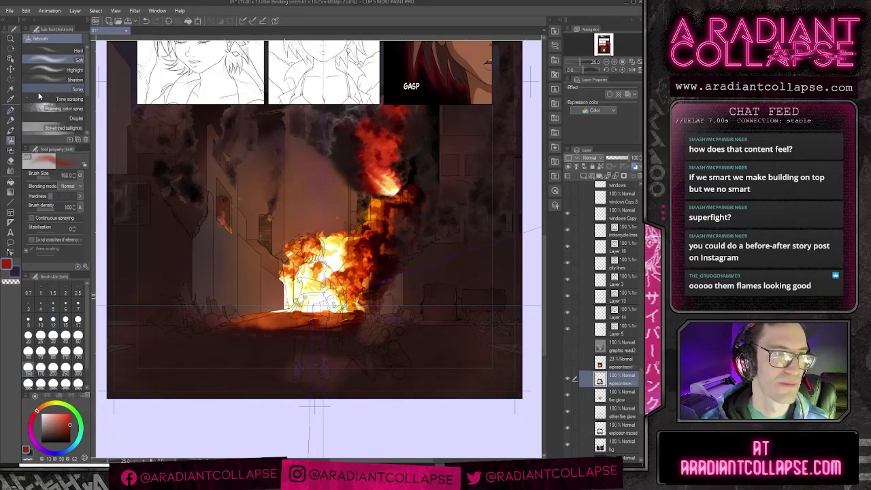
left_click(11, 131)
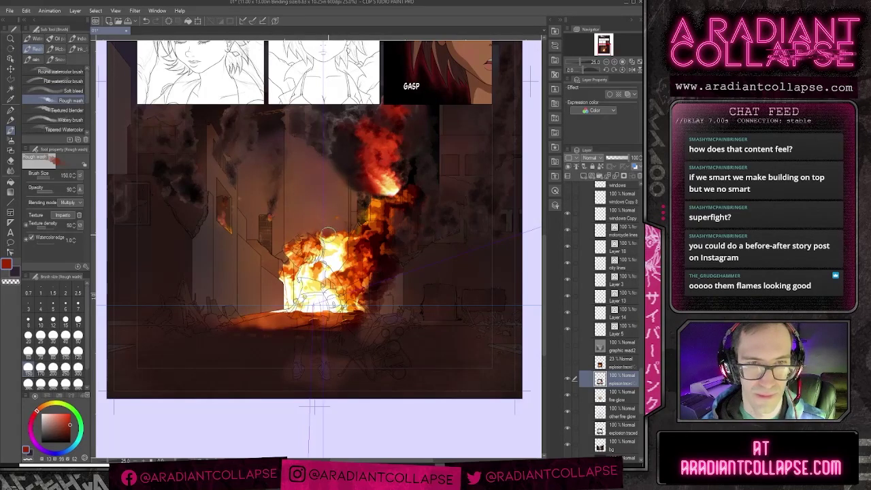
left_click(341, 229, "alt")
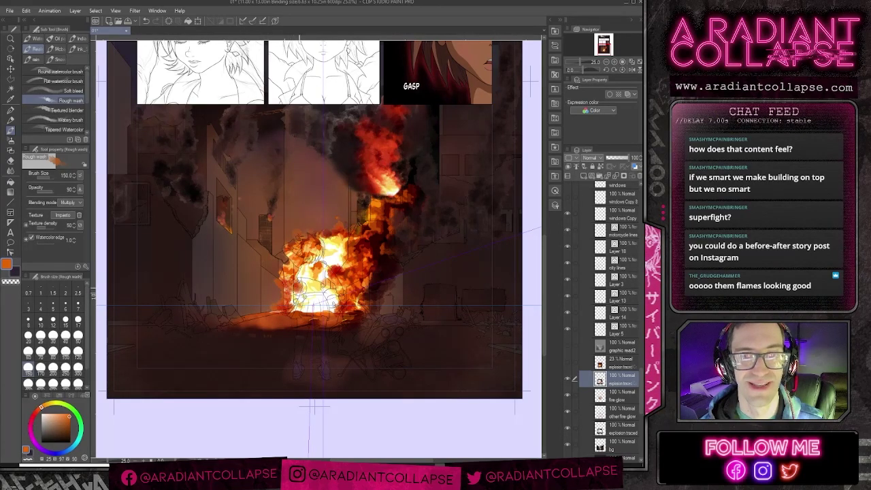
Step: Paint the upper edge of the flames above the girl in a dark red sampled from the fire, using the Rough wash brush at size 150
left_click(323, 258, "alt")
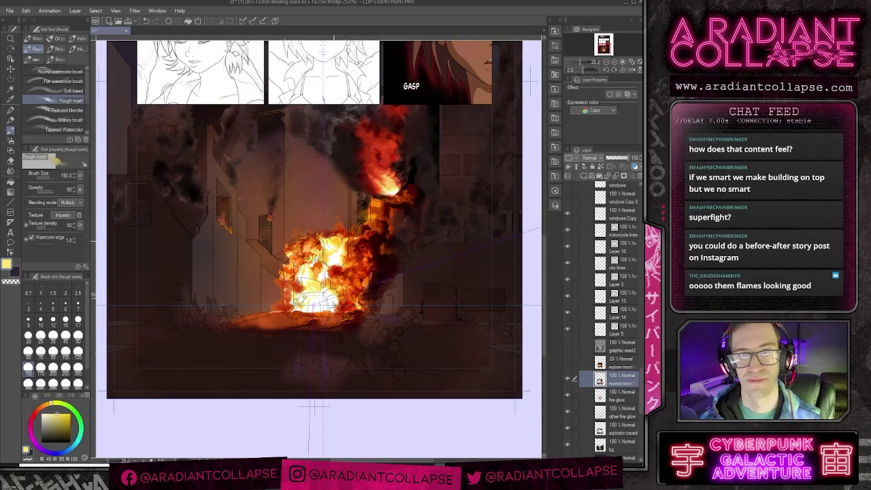
left_click(332, 230, "alt")
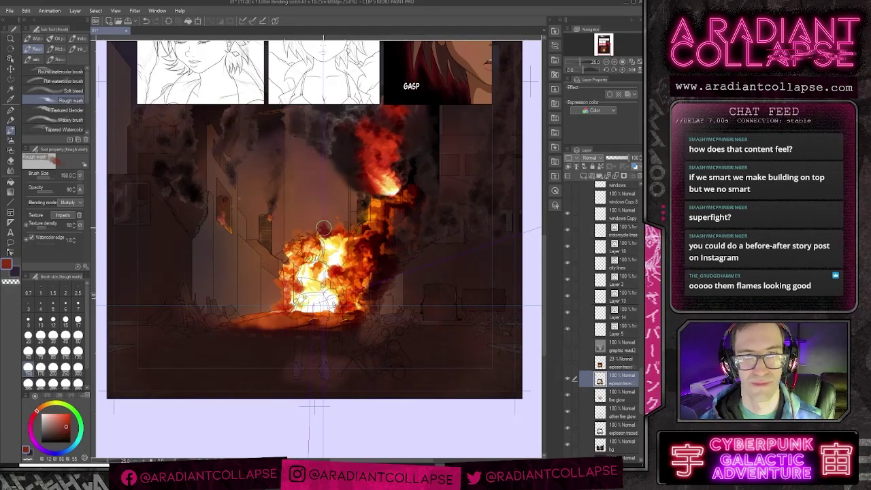
left_click(370, 232, "alt")
mouse_move(343, 218)
left_mouse_down()
mouse_move(335, 227)
mouse_move(352, 221)
left_mouse_up()
scroll(369, 252, "down", 2)
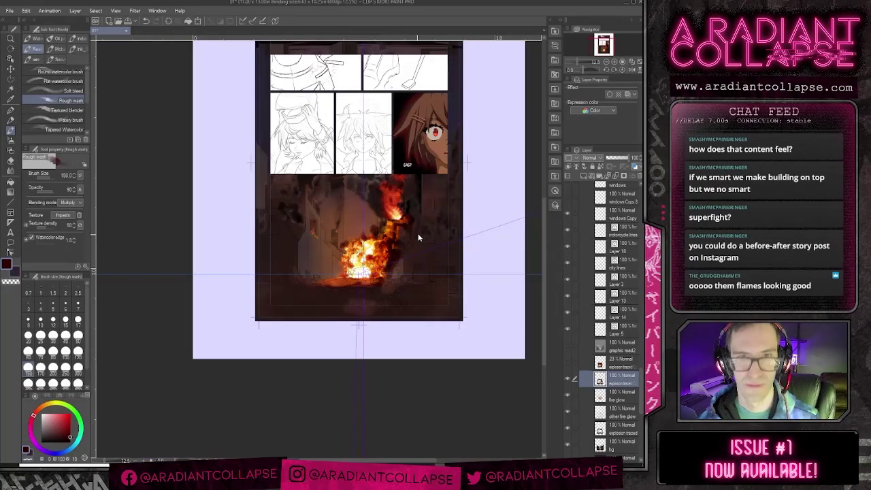
scroll(408, 248, "up", 2)
left_click_drag(333, 242, 351, 217)
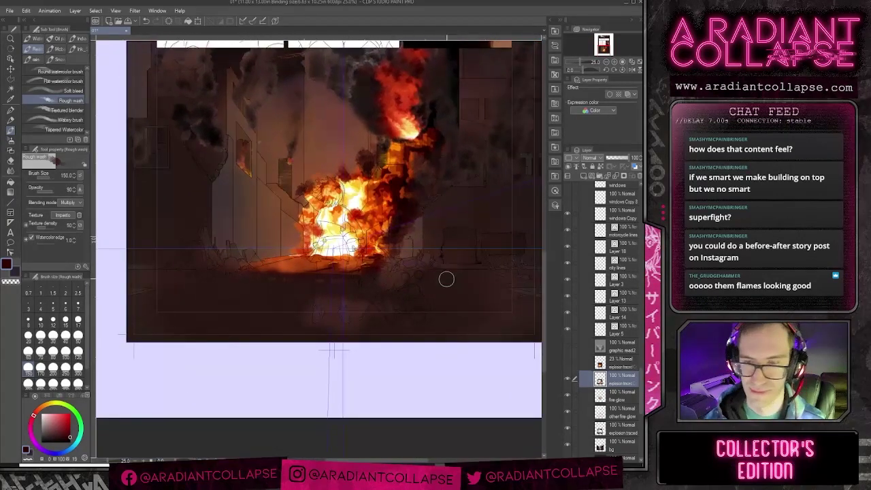
Step: Erase the dark area over the street below the fire on the upper explosion layer with the Soft eraser at size 600
left_click(567, 380)
left_click(567, 380)
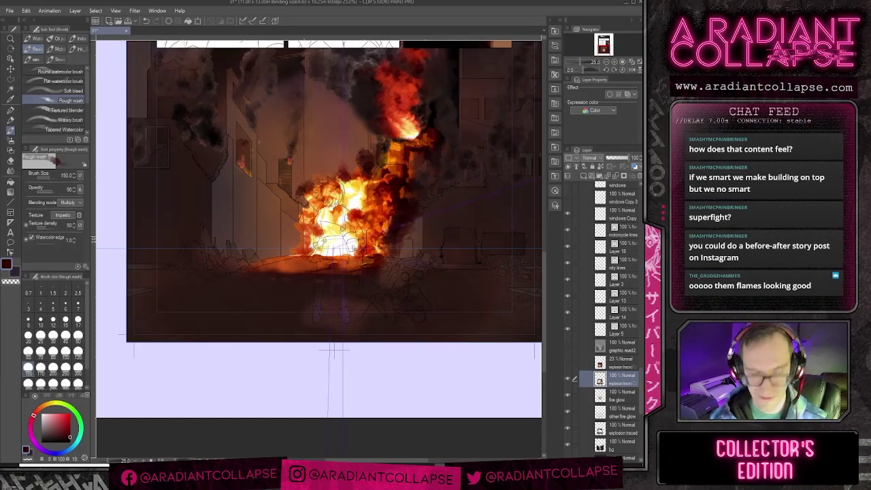
key("e")
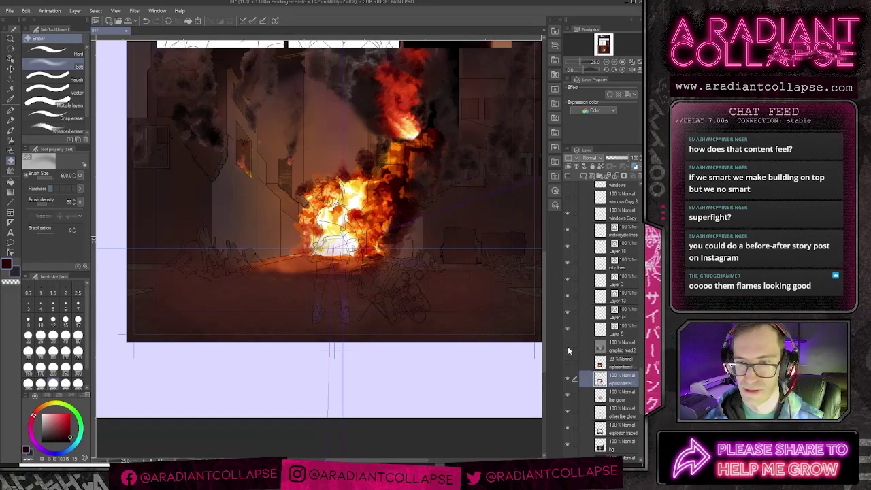
Step: Compare the panel with and without the lower explosion traced and other fire glow layers by toggling their visibility
left_click(569, 429)
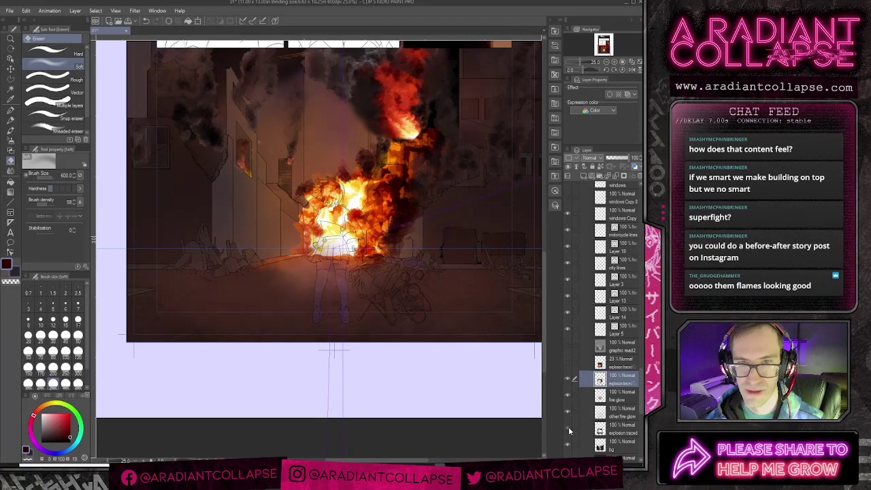
left_click(568, 429)
left_click(599, 430)
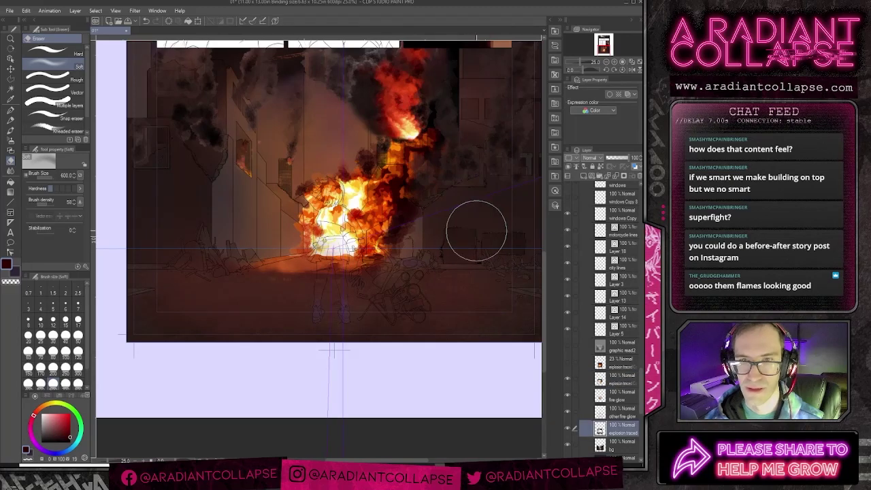
left_click(569, 411)
left_click(569, 412)
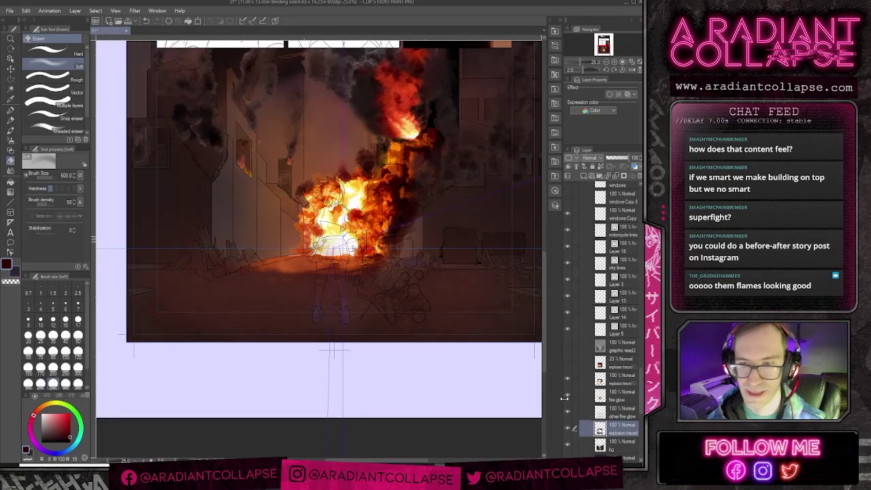
left_click(567, 429)
left_click(567, 431)
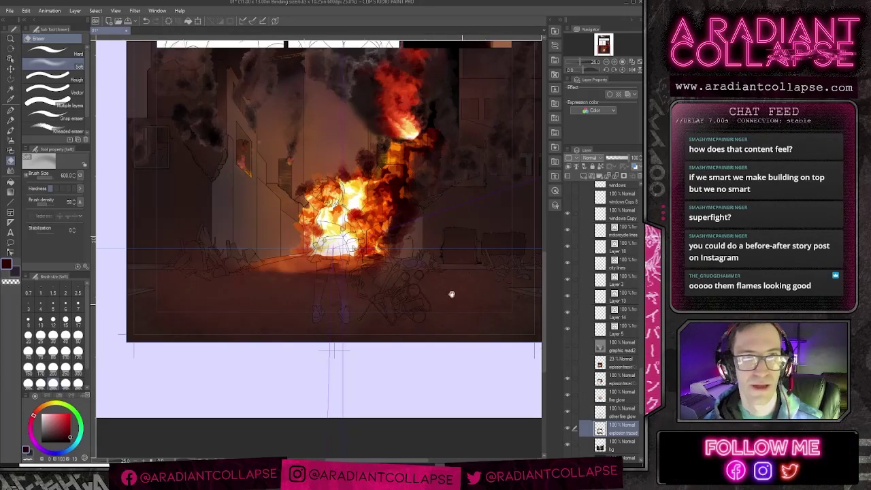
left_click_drag(302, 164, 326, 244)
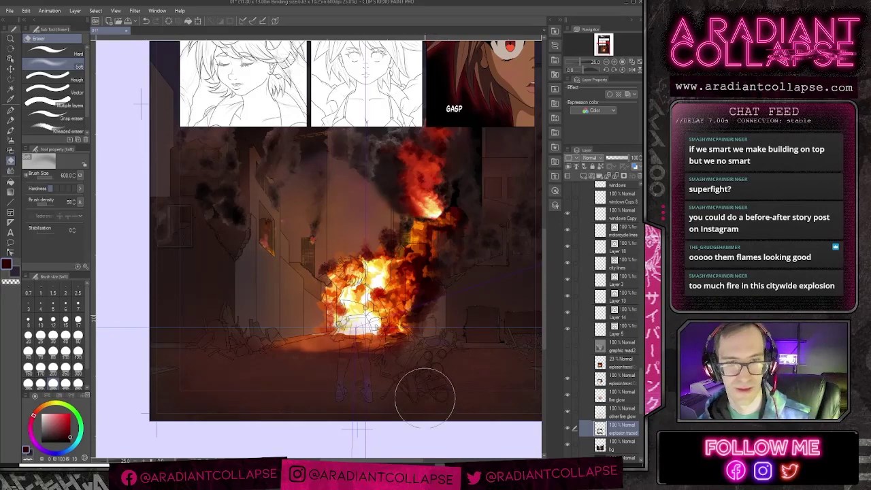
Step: Touch up the flames around the girl on the upper explosion layer with the Rough wash brush in red and orange sampled from the fire
key("b")
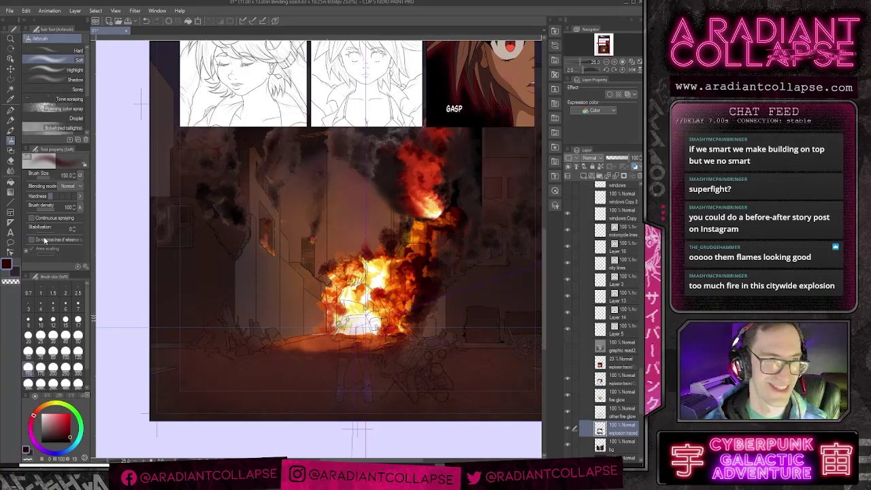
left_click(10, 132)
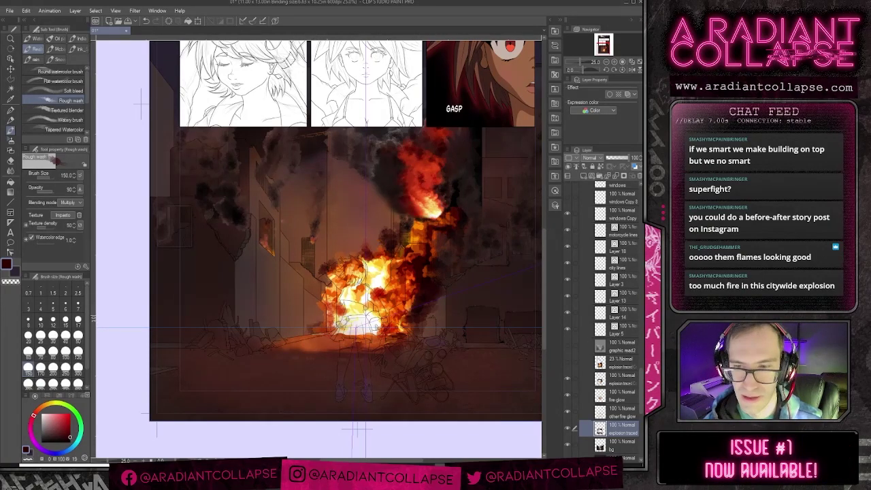
left_click(608, 381)
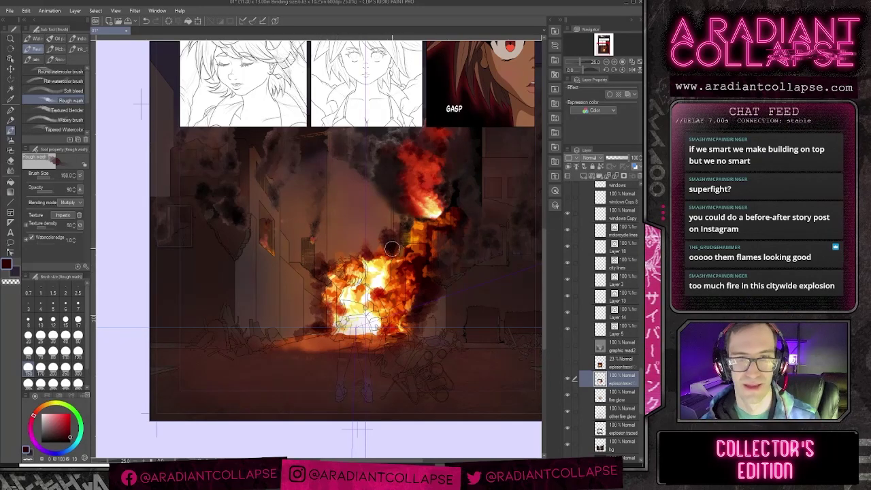
left_click(325, 334, "alt")
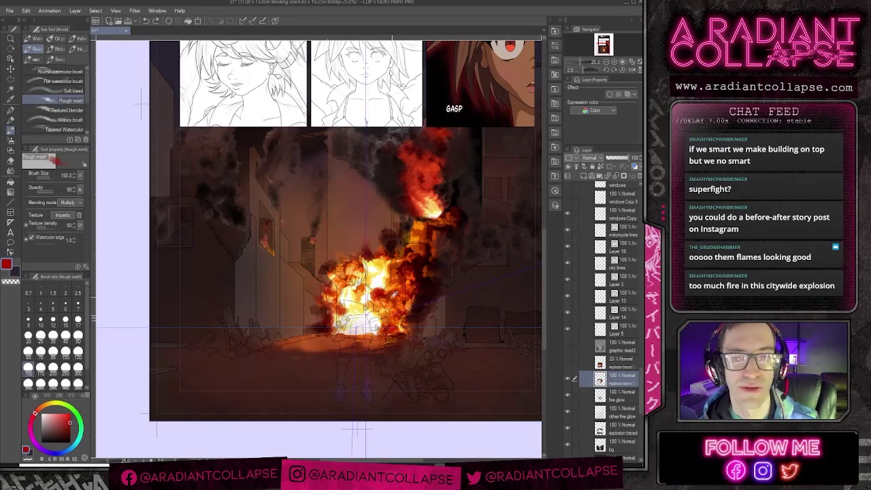
left_click(391, 296, "alt")
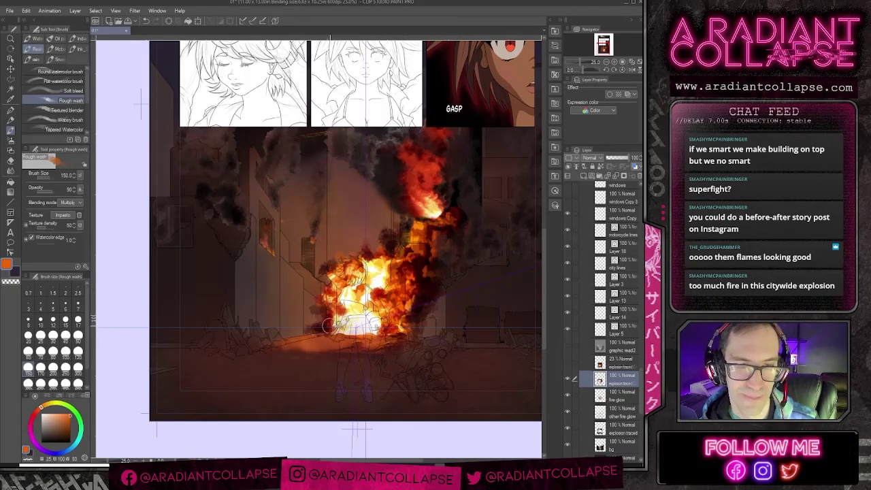
Step: Add a raster layer above the upper explosion layer and set the Rough wash brush to size 60 in a dark orange sampled from the fire
left_click(584, 176)
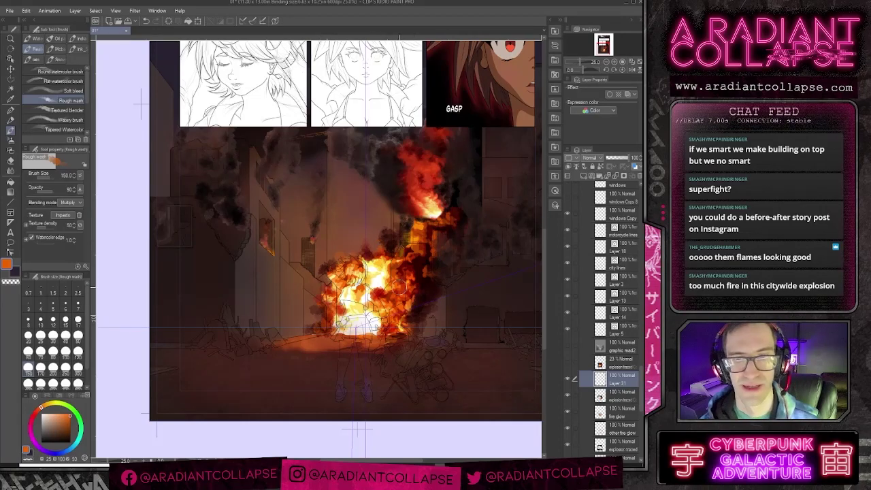
left_click(405, 272, "alt")
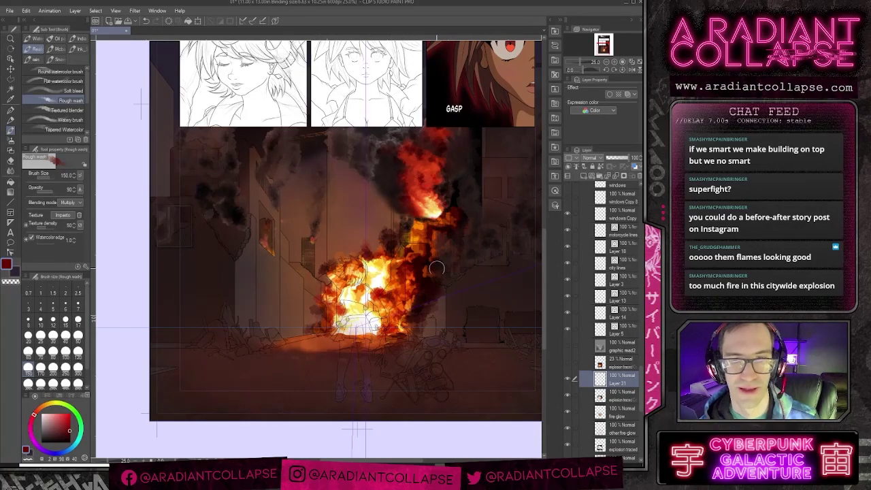
left_click(423, 275, "alt")
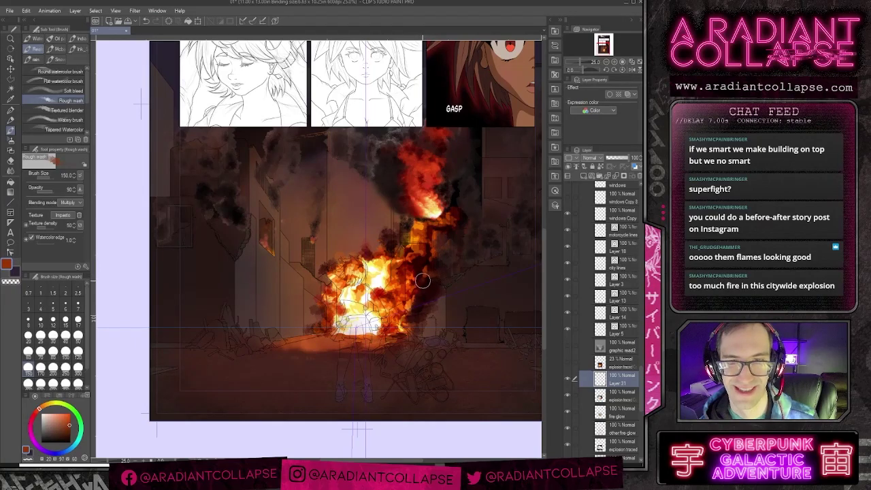
key("bracketleft")
key("bracketleft")
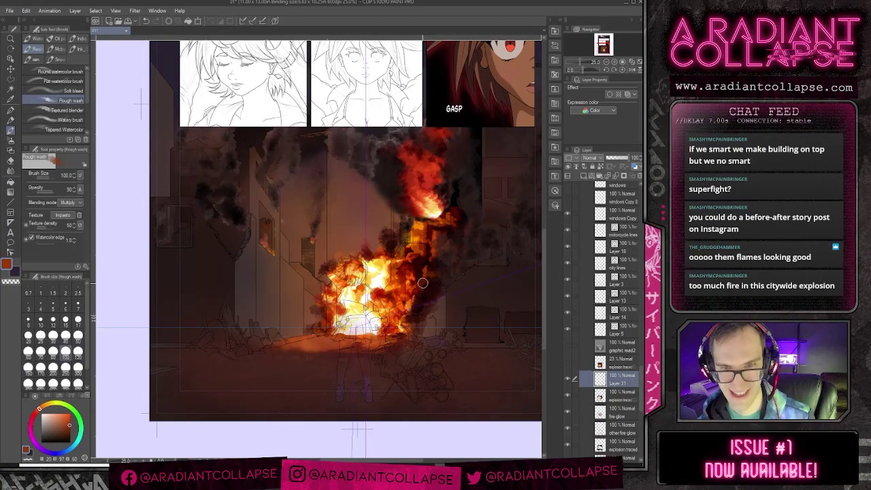
key("bracketleft")
key("bracketleft")
key("bracketleft")
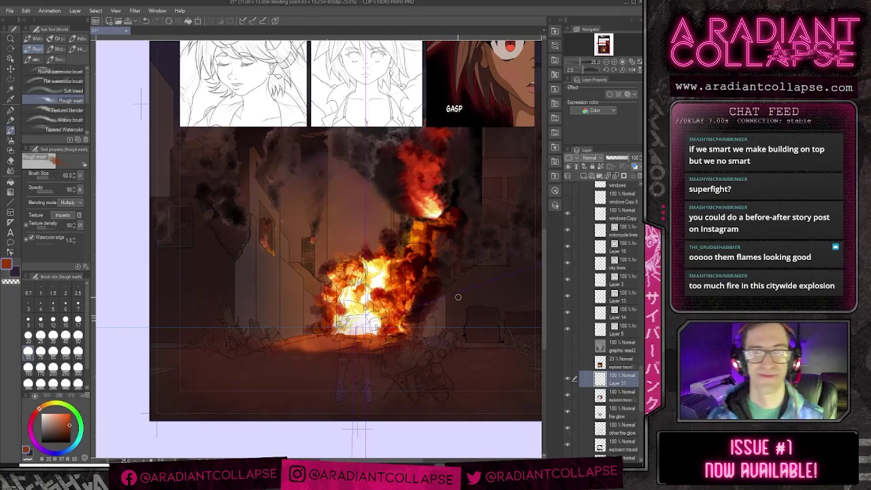
scroll(458, 301, "down", 2)
scroll(458, 300, "up", 2)
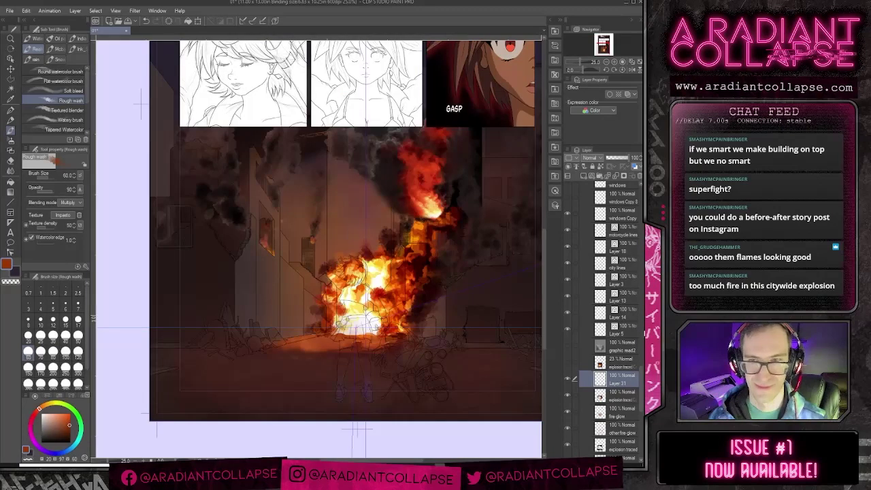
Step: Move the new raster layer and the upper explosion layer together to directly below the graphic read2 layer
left_click(614, 401, "ctrl")
left_click_drag(612, 379, 603, 212)
scroll(599, 286, "up", 1)
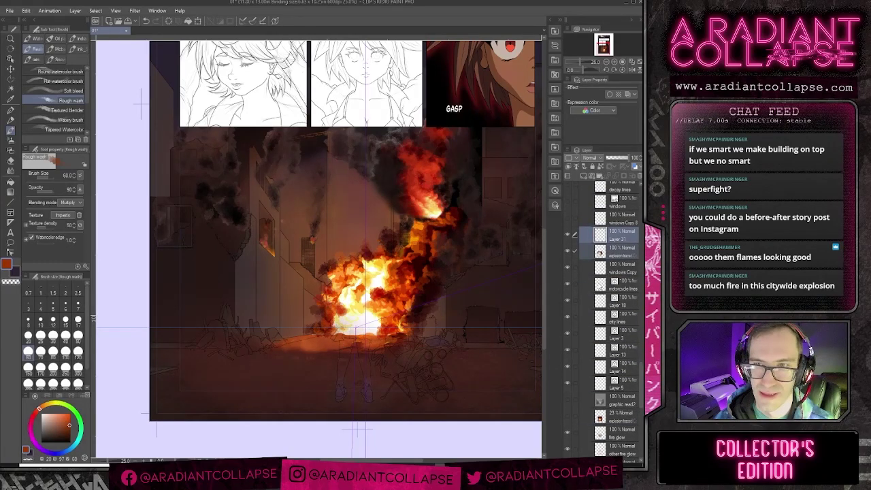
scroll(602, 286, "up", 1)
scroll(599, 286, "up", 1)
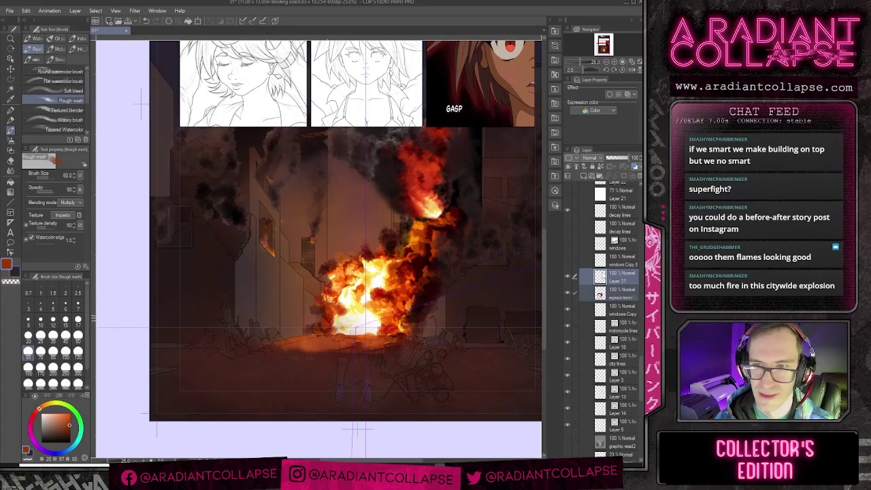
scroll(604, 279, "down", 3)
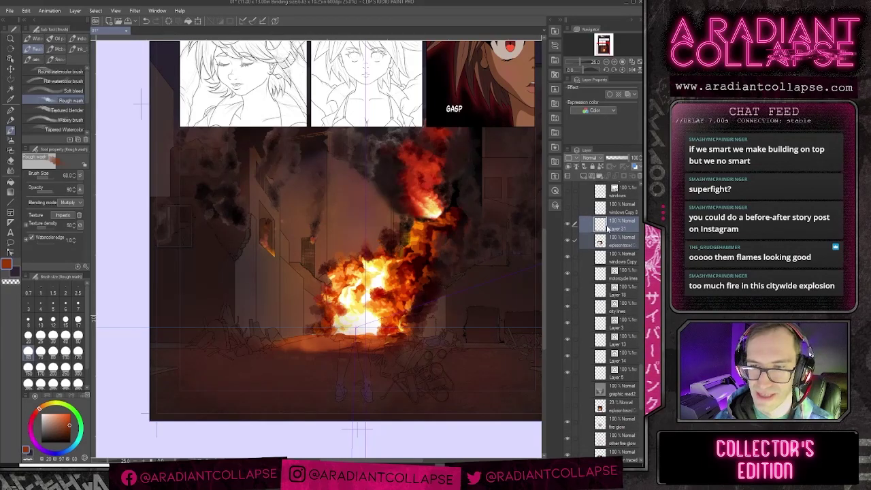
mouse_move(607, 230)
left_mouse_down()
mouse_move(602, 402)
mouse_move(603, 371)
left_mouse_up()
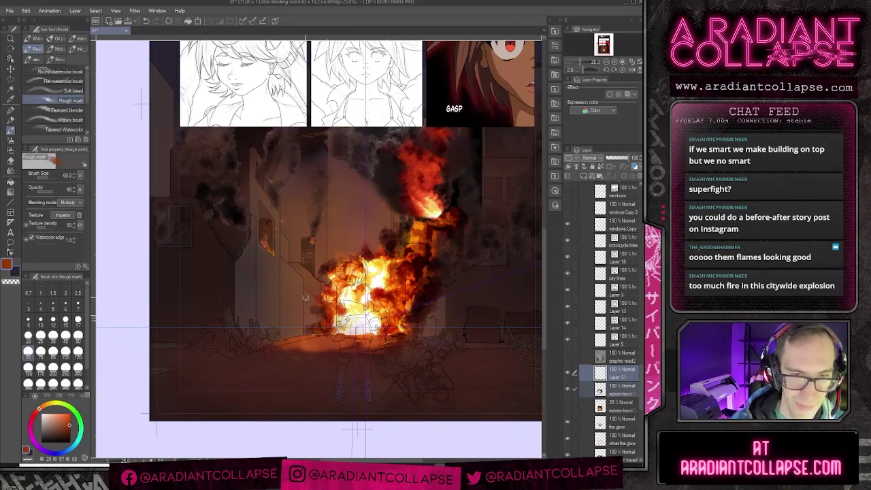
Step: Import burnt building.png from the Wreckage folder and scale it down to 39% over the panel's ruined buildings
scroll(306, 299, "down", 2)
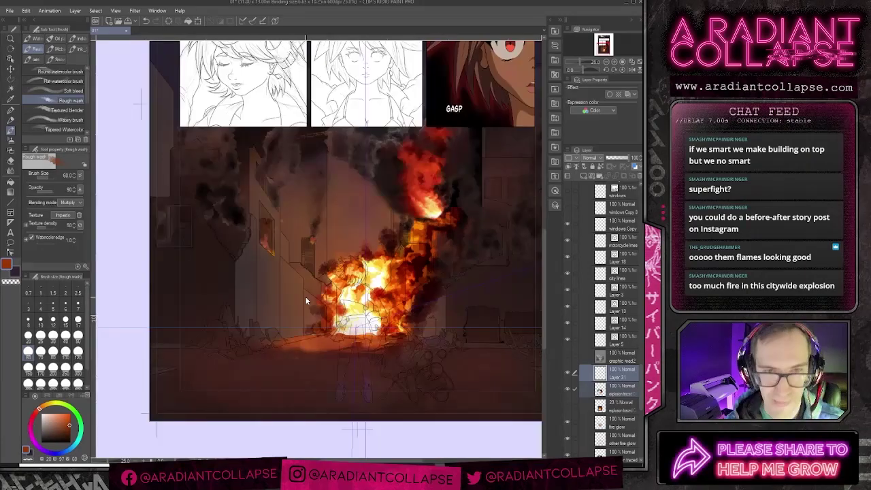
scroll(306, 299, "up", 2)
left_click_drag(373, 200, 356, 227)
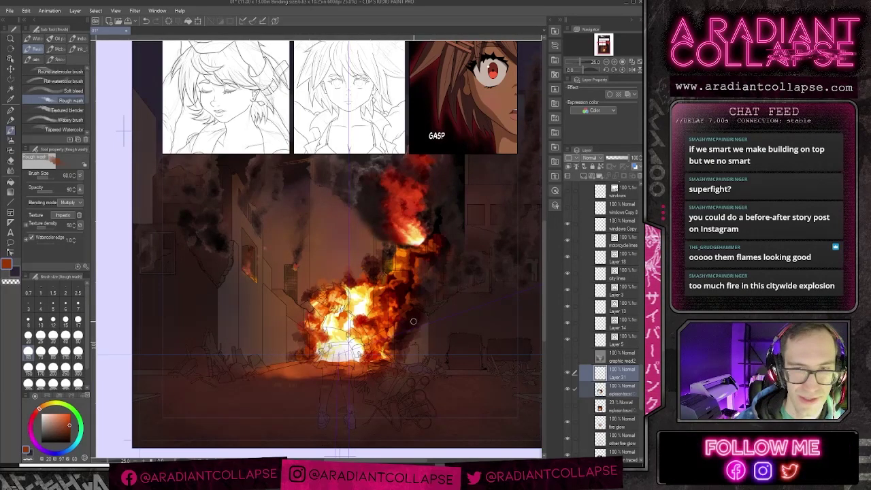
left_click_drag(234, 263, 332, 247)
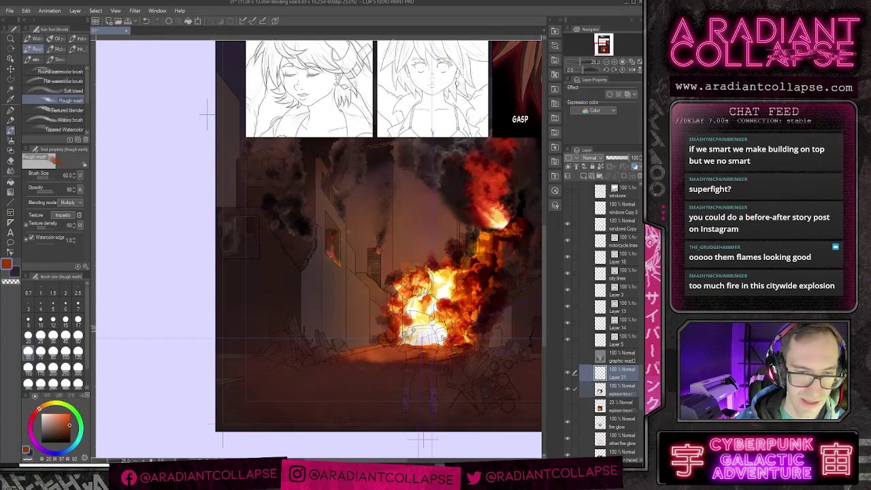
key("ctrl+o")
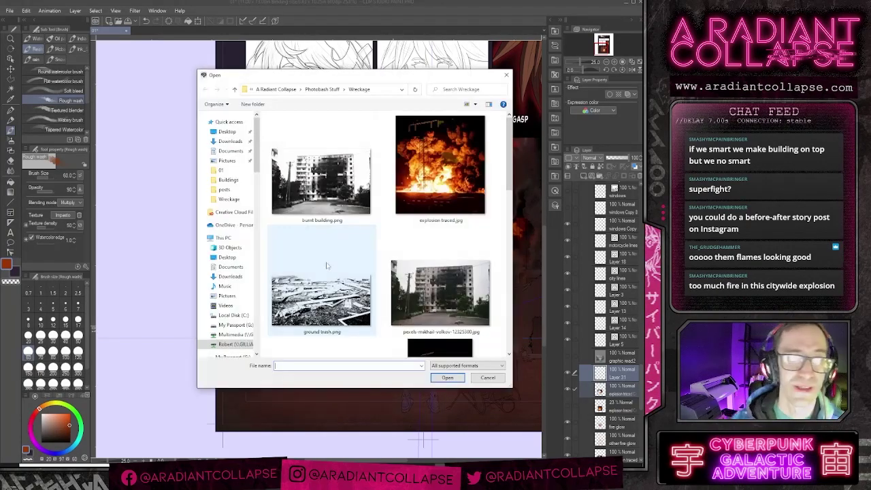
left_click(326, 188)
left_click(447, 377)
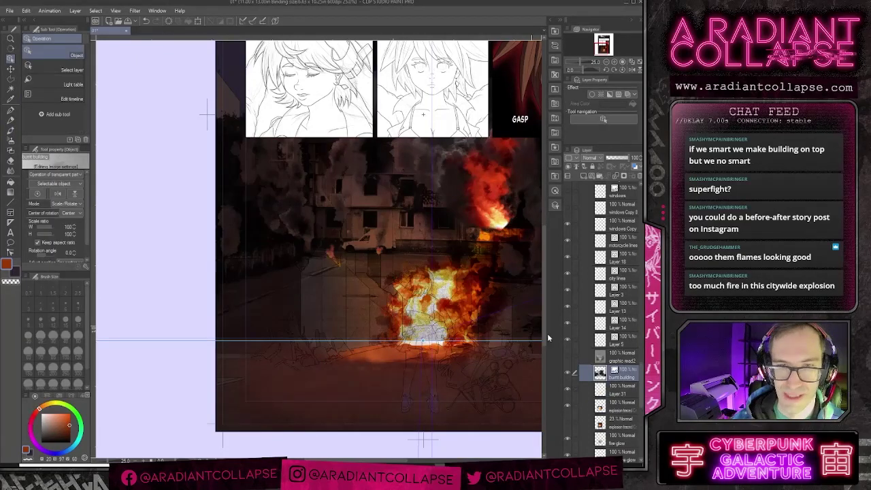
scroll(163, 334, "down", 2)
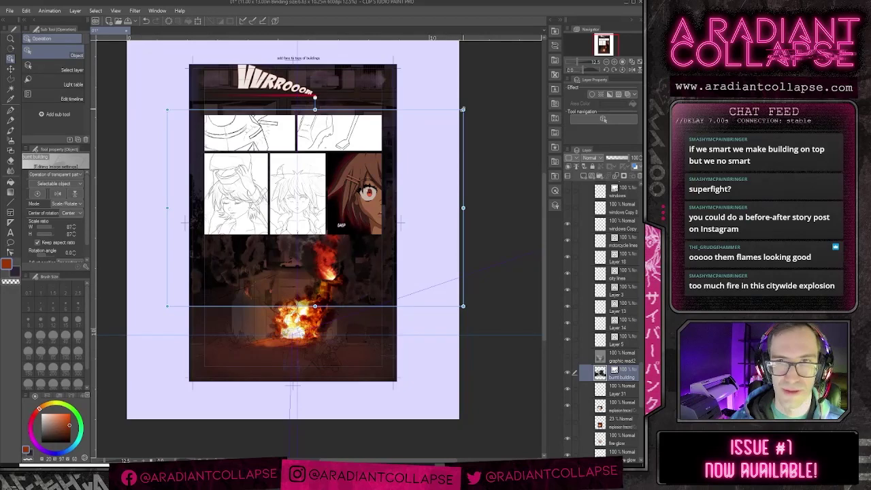
left_click_drag(463, 109, 302, 218)
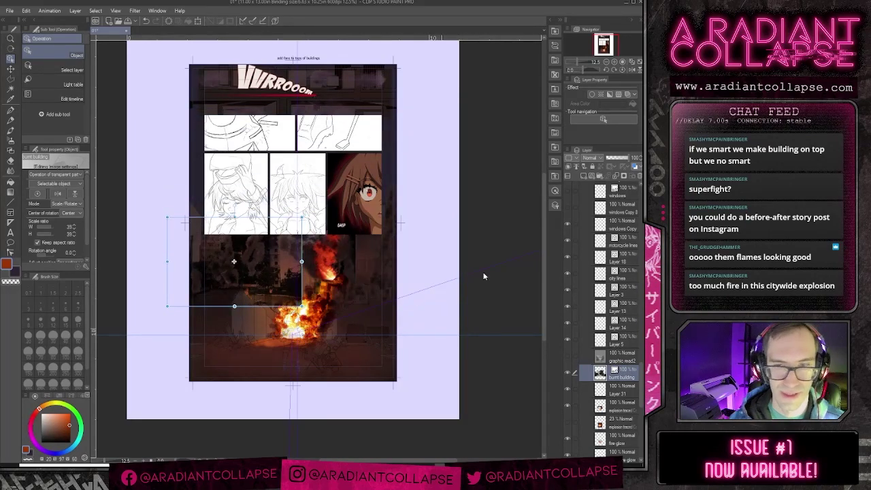
Step: Rasterize the burnt building layer, scale it down to 70% and place it over the street on the city panel's left side
right_click(630, 376)
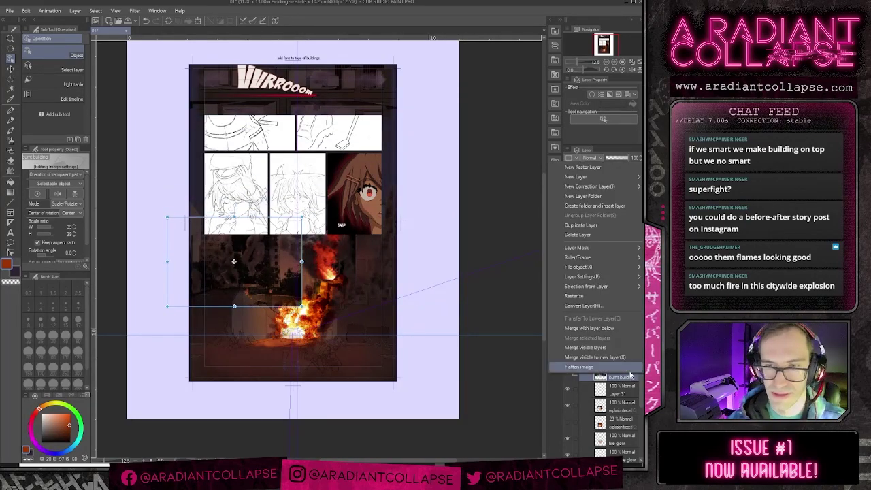
left_click(588, 296)
key("ctrl+t")
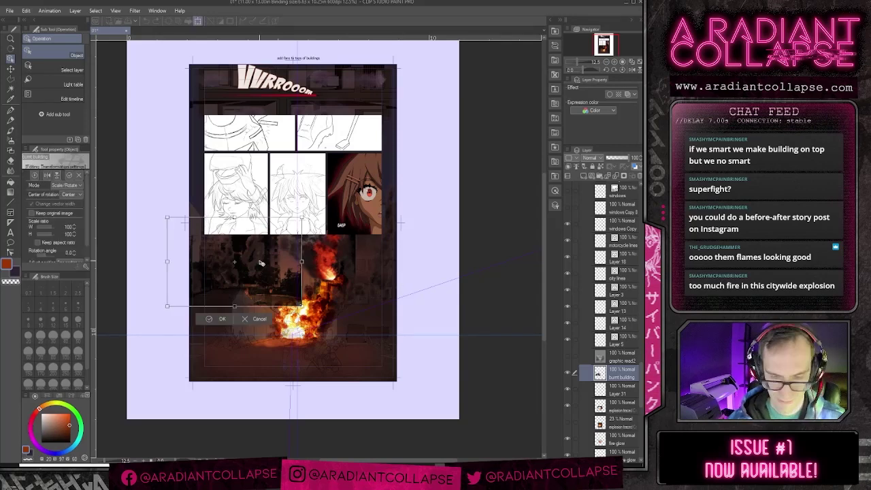
scroll(261, 263, "up", 2)
left_click_drag(119, 194, 258, 259)
left_click_drag(335, 289, 261, 290)
mouse_move(300, 320)
left_mouse_down()
mouse_move(332, 331)
mouse_move(245, 367)
mouse_move(294, 343)
mouse_move(385, 393)
mouse_move(307, 333)
left_mouse_up()
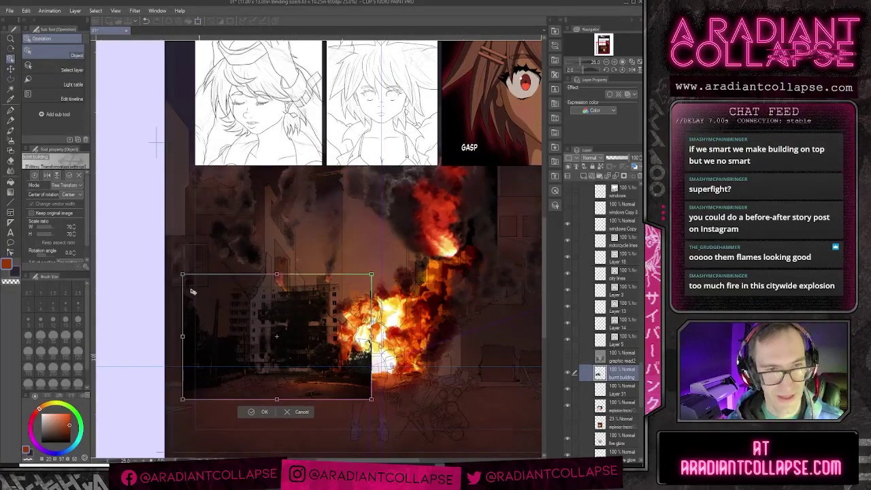
Step: Distort the burnt building with Free Transform, making its left edge taller and its right edge shorter so the facade recedes toward the explosion
left_click_drag(190, 279, 208, 246)
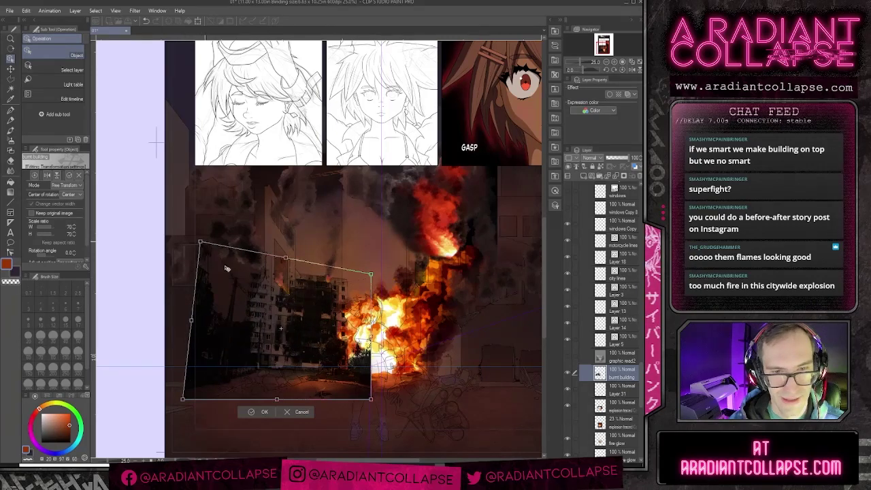
left_click_drag(368, 401, 374, 407)
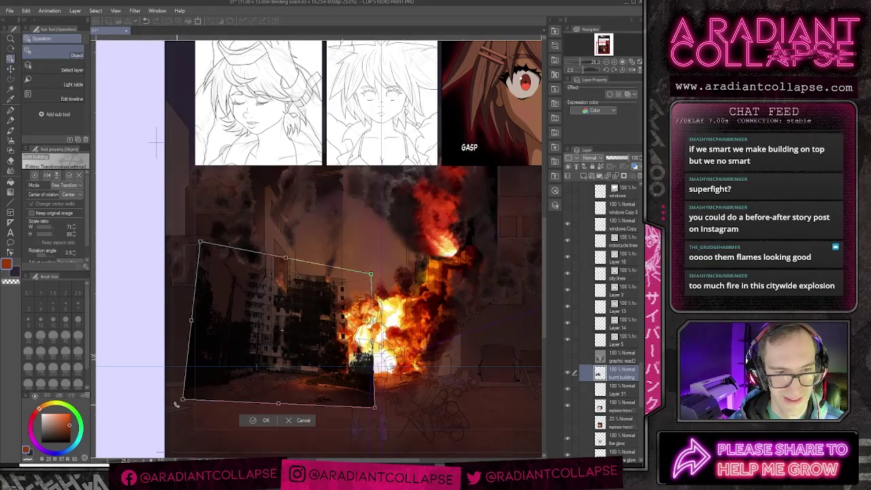
left_click_drag(183, 401, 192, 435)
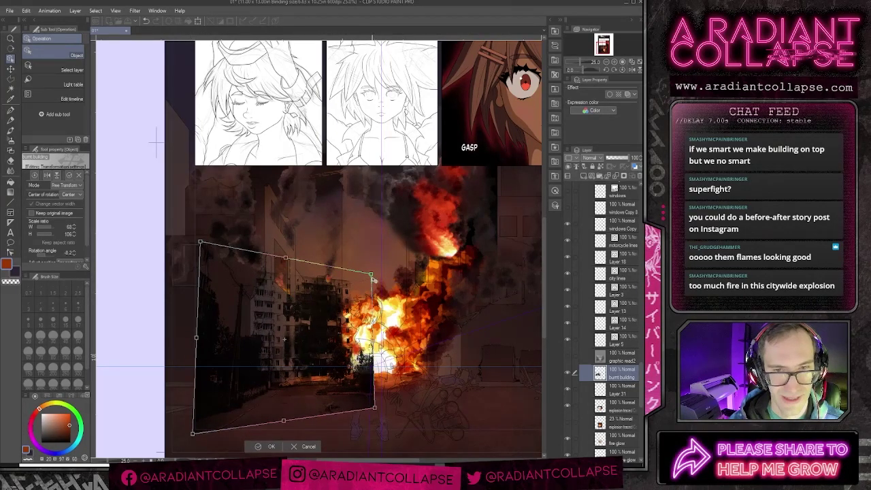
left_click_drag(372, 275, 372, 294)
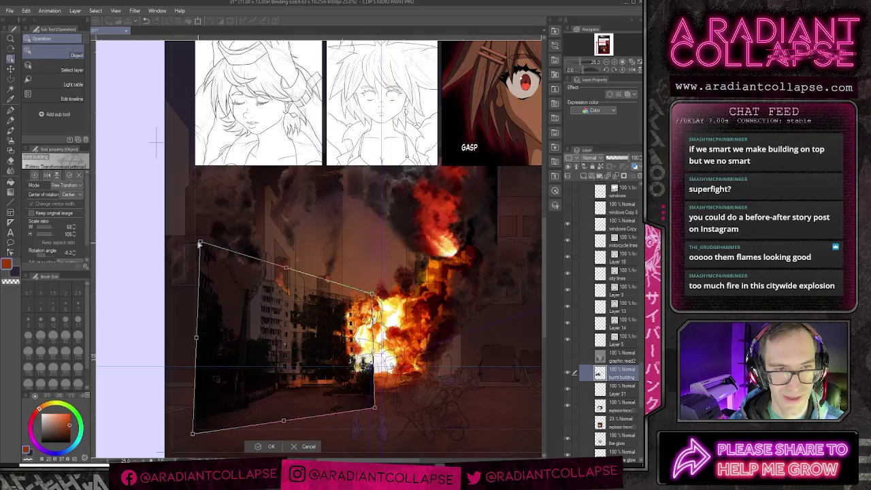
left_click_drag(200, 244, 199, 216)
left_click_drag(375, 407, 372, 385)
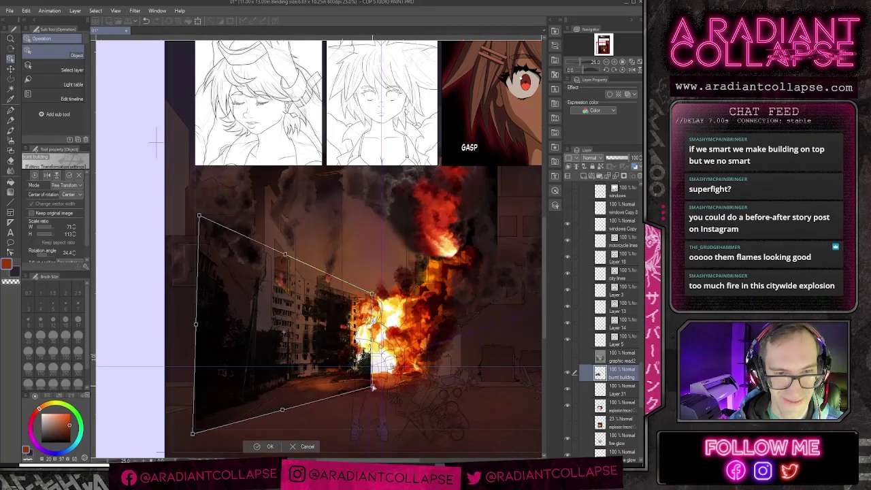
Step: Refine the burnt building's far corners, nudge it left and stretch its near upper corner above the panel's upper border
mouse_move(372, 294)
left_mouse_down()
mouse_move(372, 284)
mouse_move(372, 296)
mouse_move(364, 293)
left_mouse_up()
left_click_drag(192, 436, 215, 444)
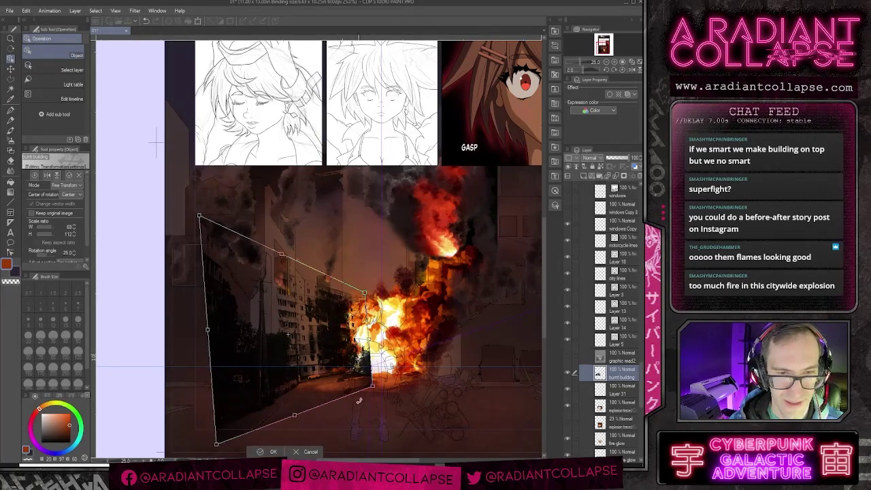
left_click_drag(372, 390, 366, 387)
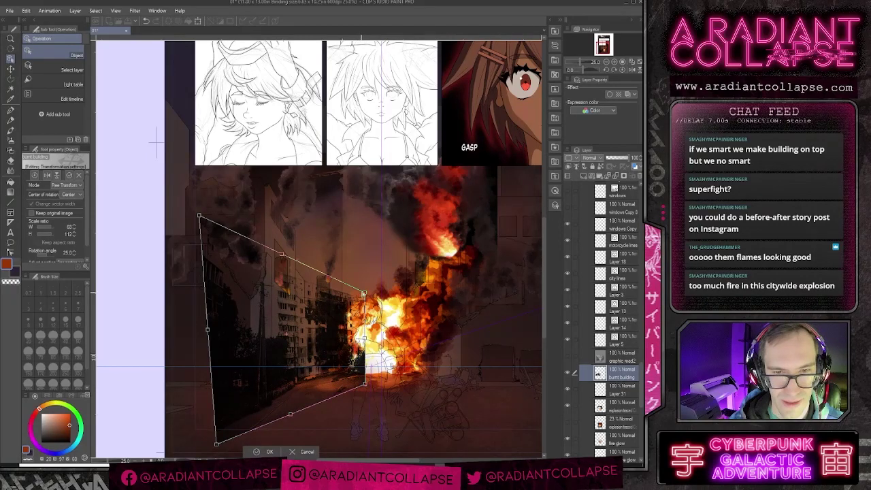
left_click_drag(364, 294, 365, 294)
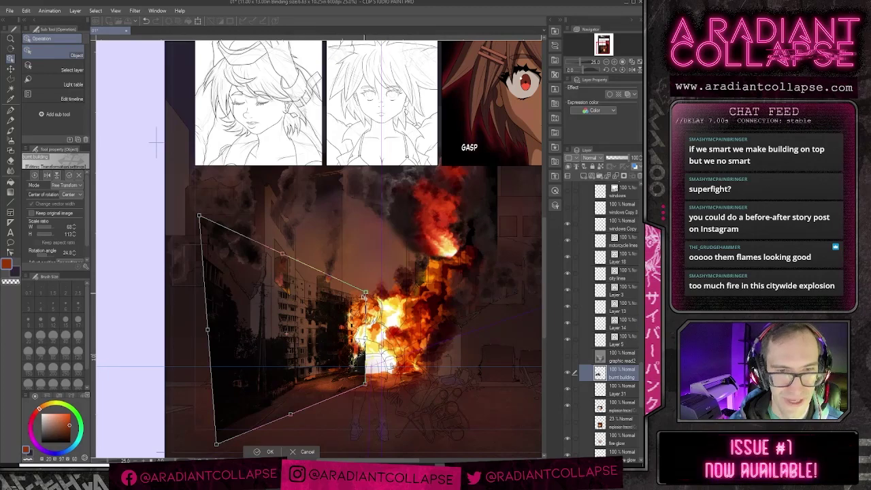
mouse_move(335, 343)
left_mouse_down()
mouse_move(318, 373)
mouse_move(327, 343)
left_mouse_up()
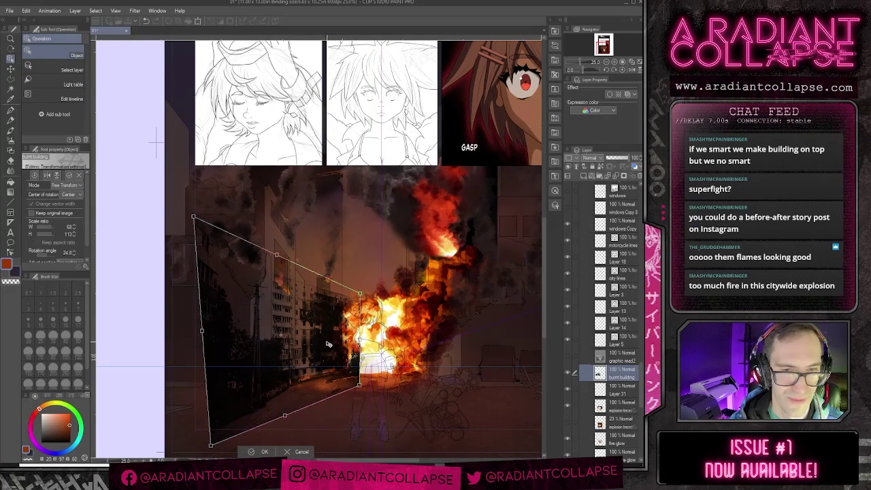
left_click_drag(193, 219, 211, 144)
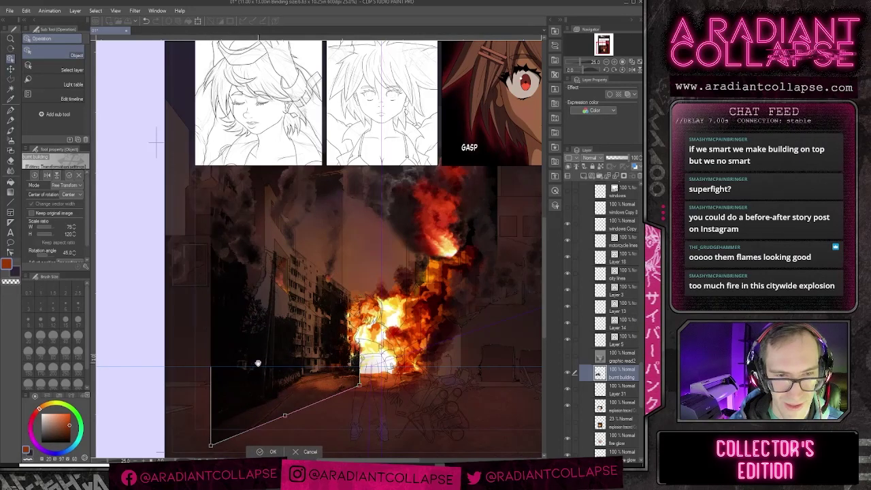
left_click_drag(260, 364, 301, 319)
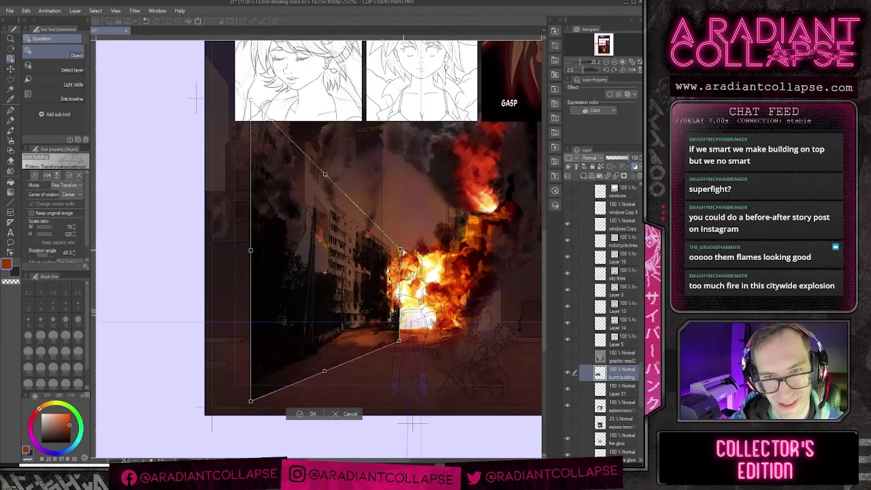
Step: Shift the burnt building slightly down-left and pull its near corners inward to narrow the facade with an upright near edge
left_click_drag(402, 251, 353, 306)
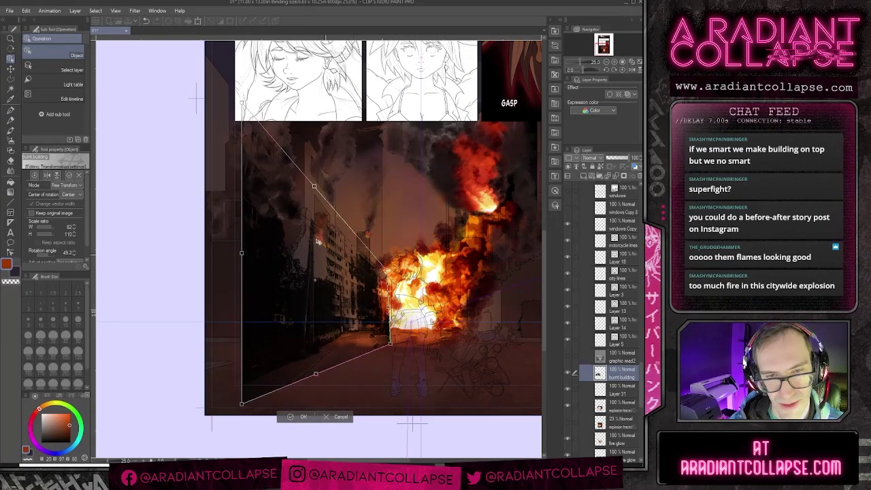
left_click_drag(247, 256, 256, 232)
left_click_drag(254, 108, 298, 166)
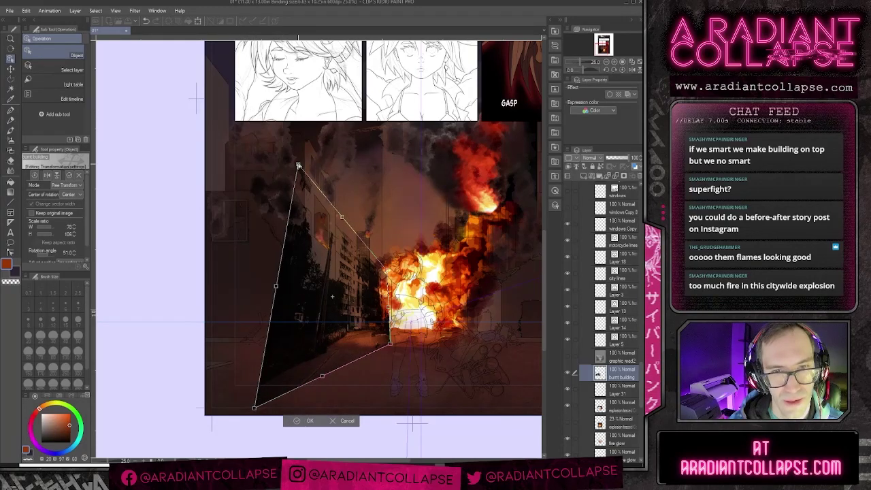
left_click_drag(254, 408, 274, 391)
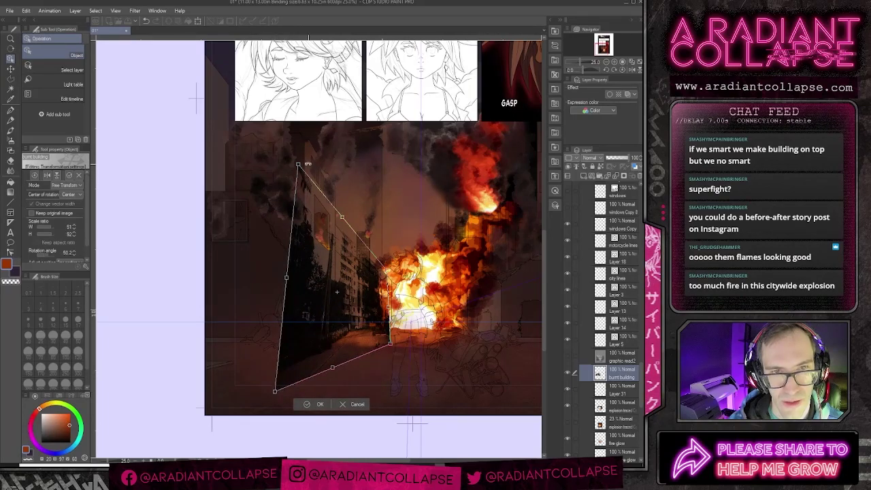
left_click_drag(298, 165, 279, 131)
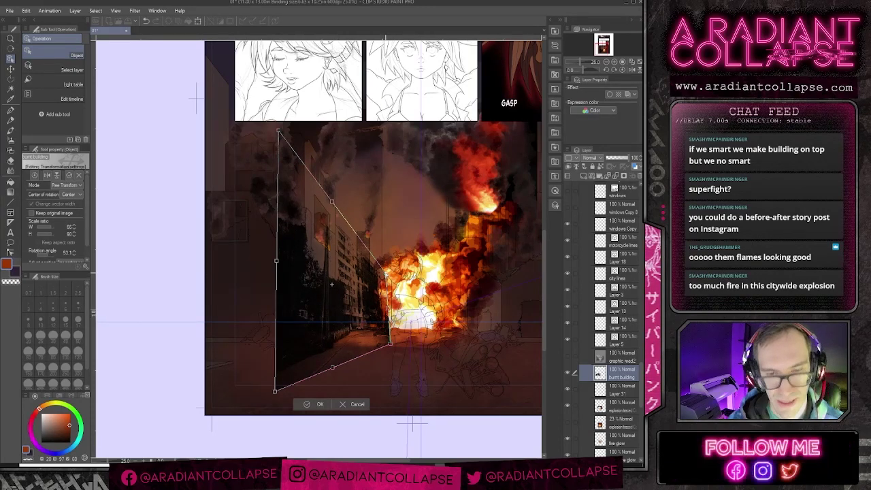
Step: Adjust the burnt building's lower corners to steepen its street-level perspective, and move it right toward the explosion
scroll(387, 278, "up", 1)
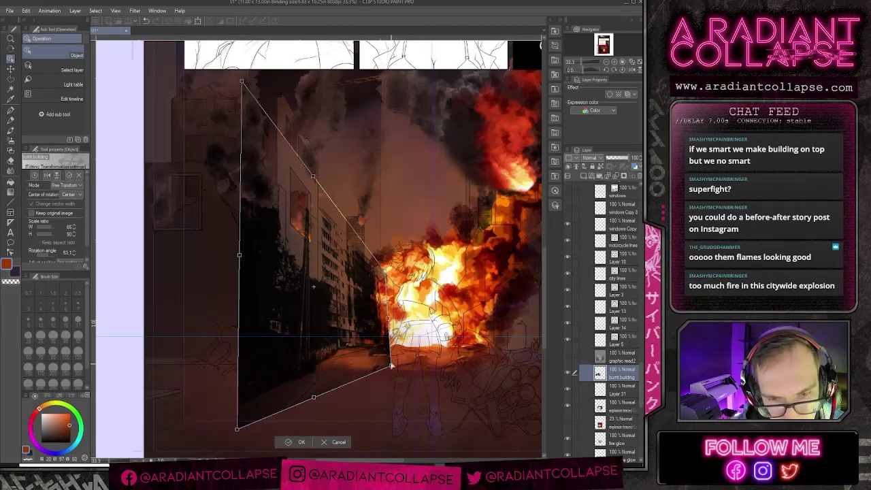
left_click_drag(392, 366, 391, 360)
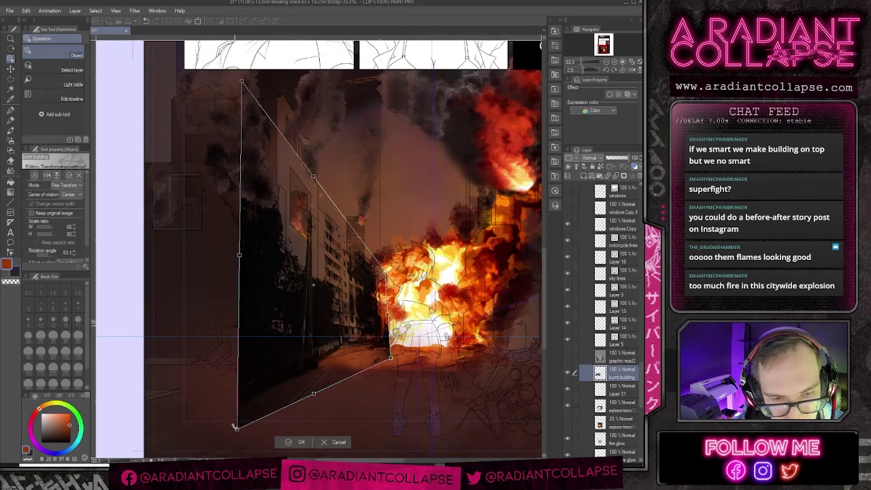
left_click_drag(236, 428, 238, 450)
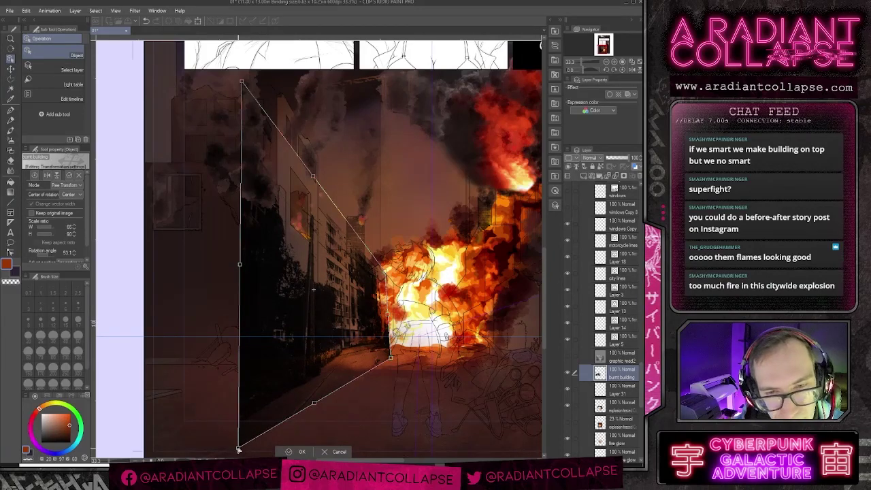
left_click_drag(327, 331, 323, 333)
left_click_drag(382, 273, 384, 272)
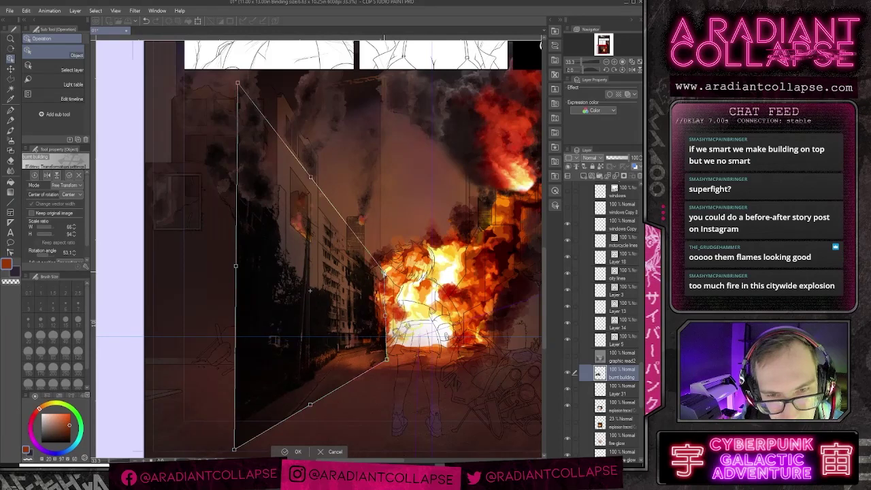
left_click_drag(361, 312, 380, 314)
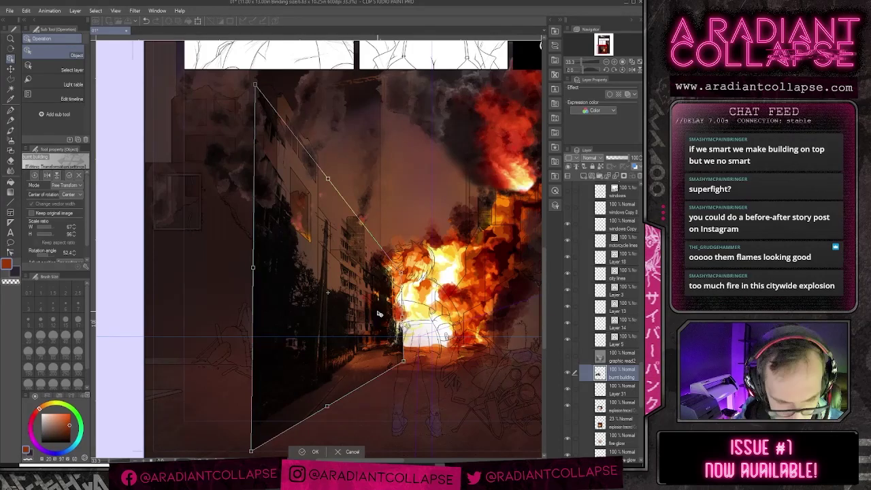
Step: Scale the burnt building down to about 54% wide and 77% high, fit its corners to the sketched facade and apply the transformation
key("ctrl+t")
key("alt")
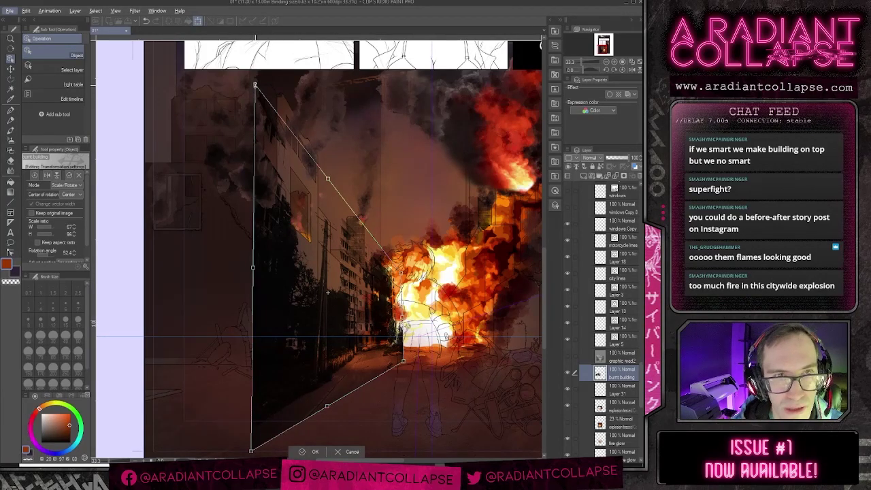
left_click_drag(255, 85, 282, 144)
mouse_move(369, 276)
left_mouse_down()
mouse_move(361, 273)
mouse_move(368, 272)
left_mouse_up()
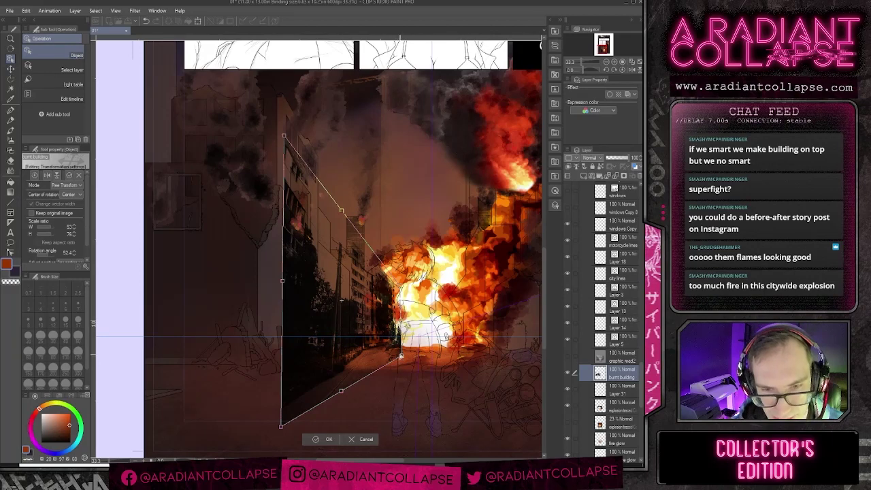
left_click_drag(399, 354, 402, 354)
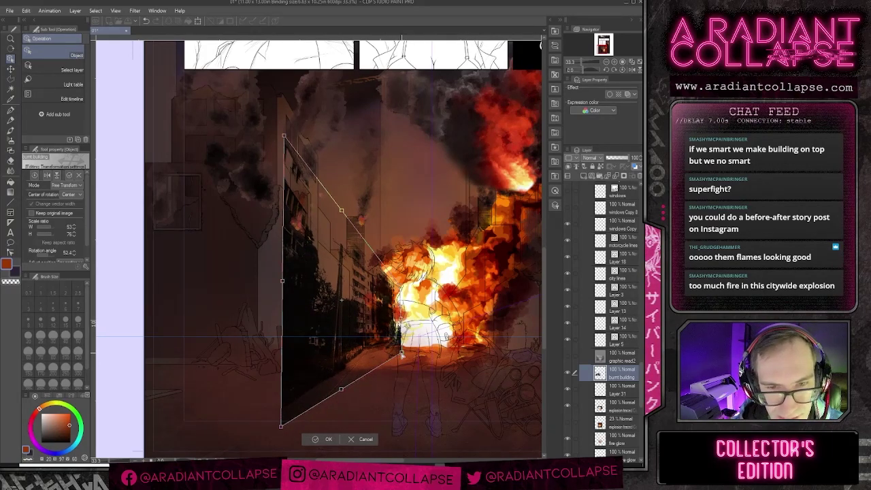
left_click_drag(286, 136, 286, 128)
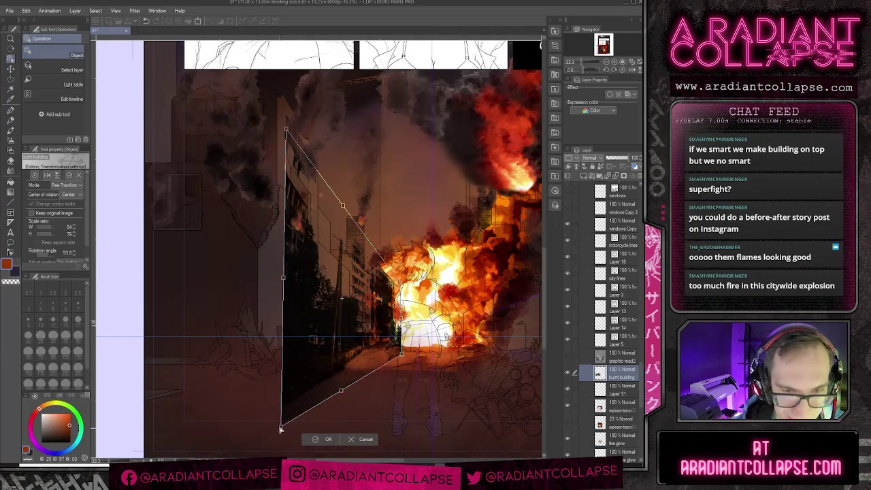
left_click_drag(280, 428, 278, 427)
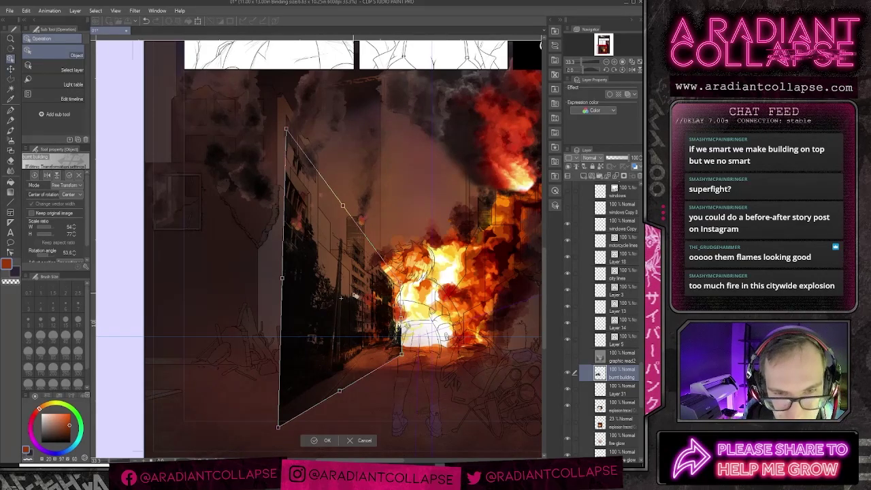
key("Return")
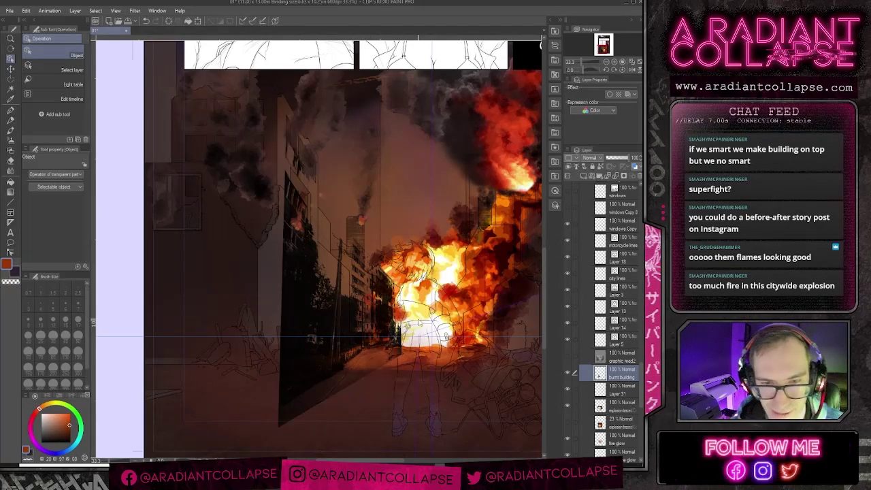
Step: Select the two adjoining background building shapes just left of the explosion with Auto select on the city lines layer
left_click(608, 279)
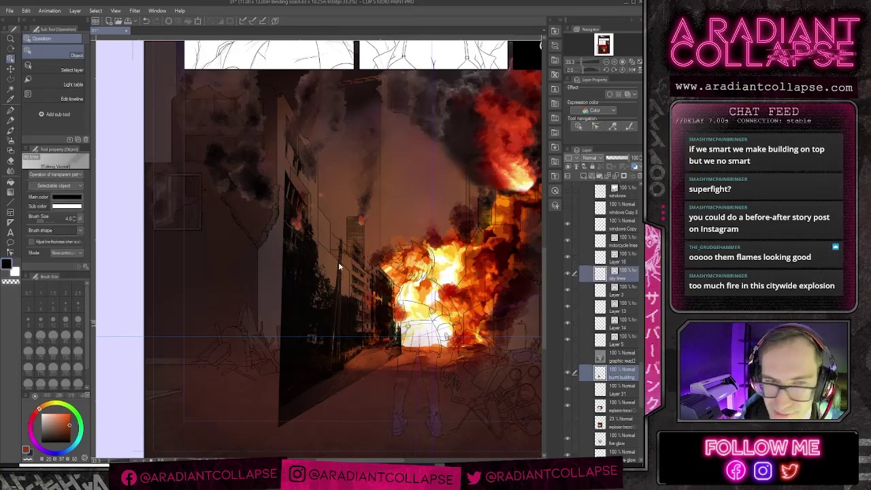
left_click(10, 89)
left_click(372, 294)
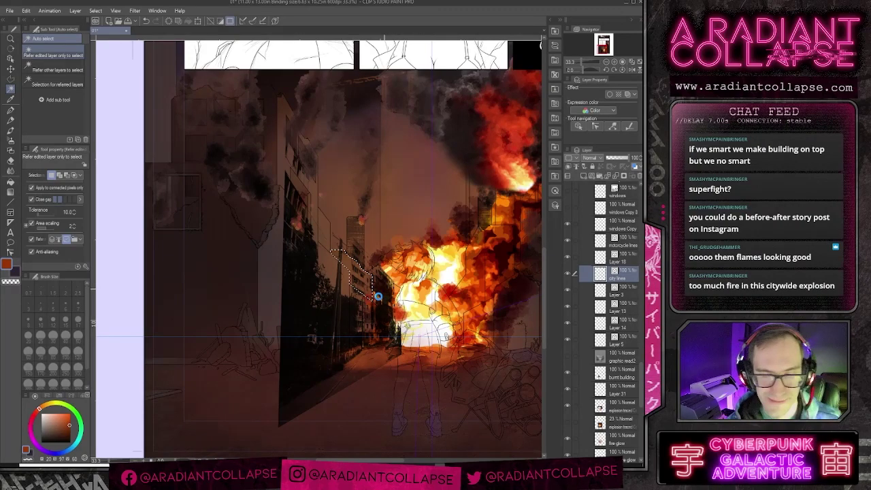
left_click(379, 296)
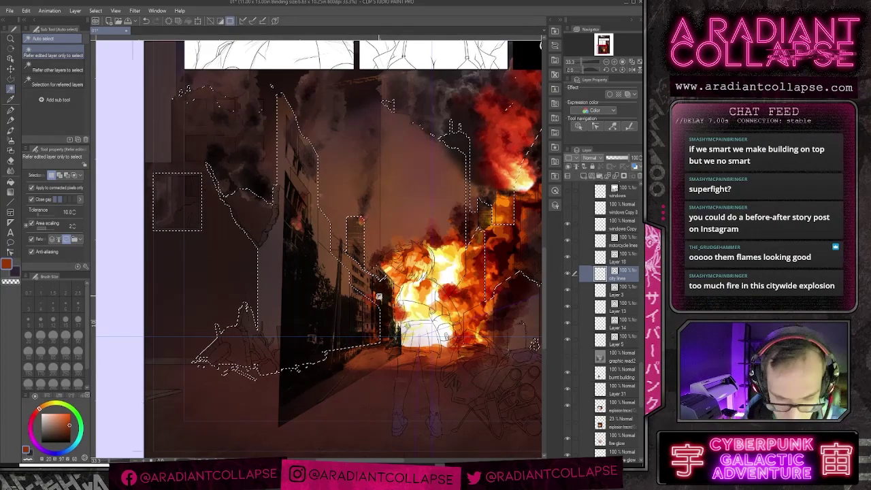
scroll(378, 297, "up", 1)
scroll(379, 297, "up", 1)
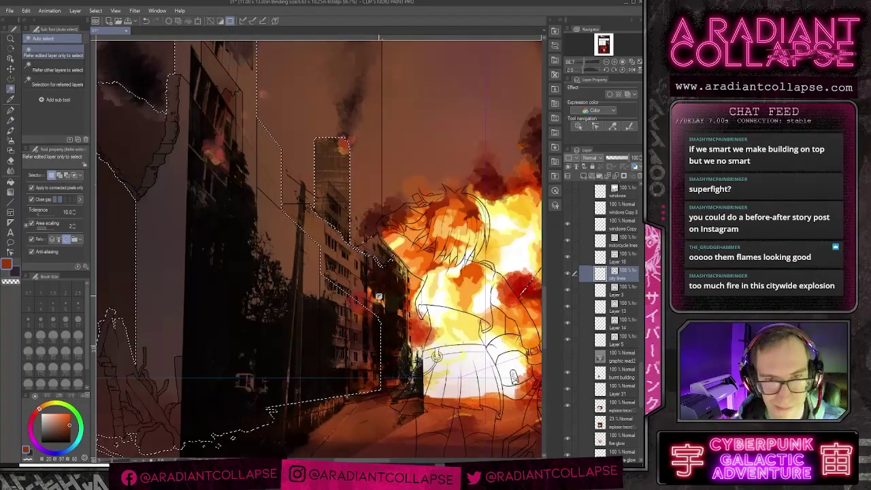
left_click(334, 276)
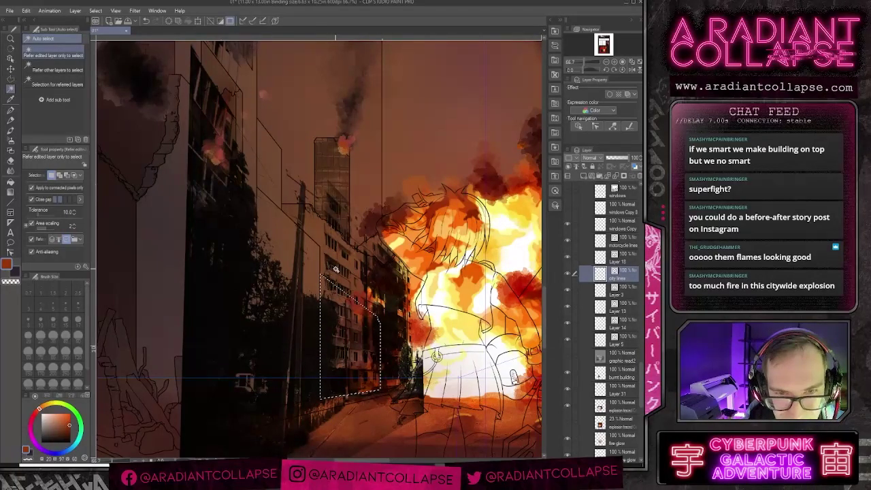
left_click(336, 269, "shift")
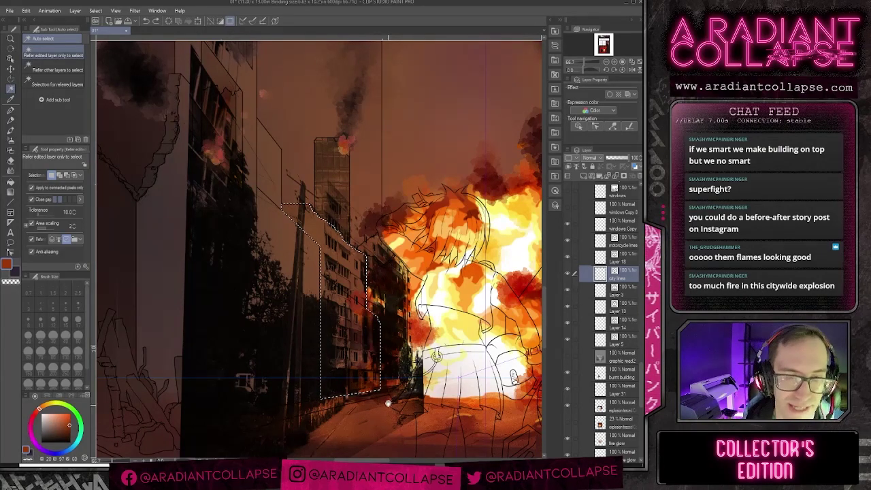
left_click_drag(388, 405, 385, 366)
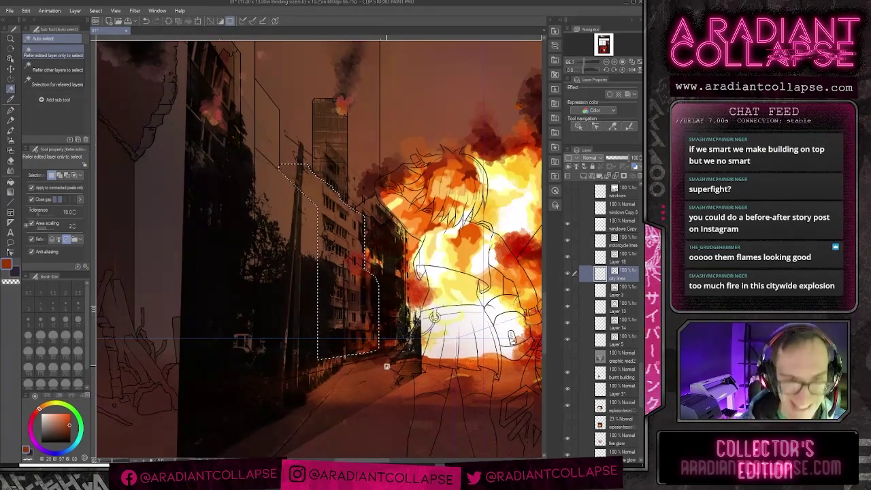
scroll(367, 213, "down", 2)
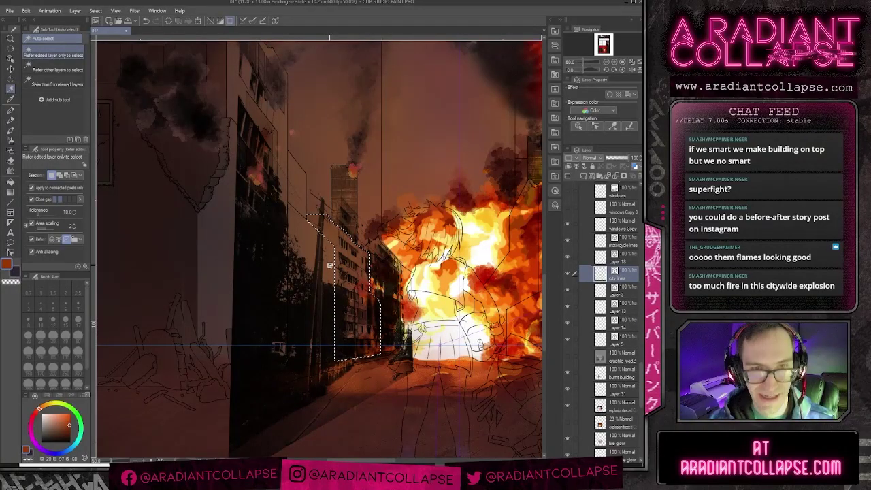
key("b")
scroll(330, 264, "down", 1)
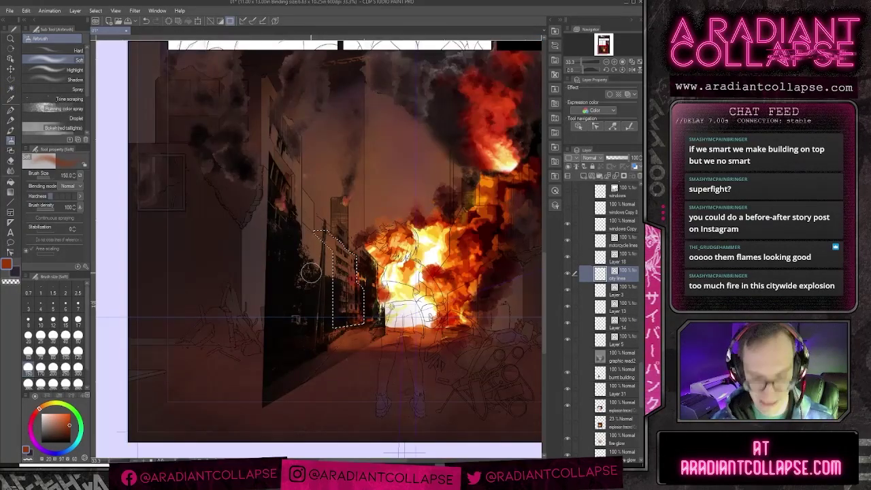
key("bracketright")
key("bracketright")
key("bracketright")
key("bracketright")
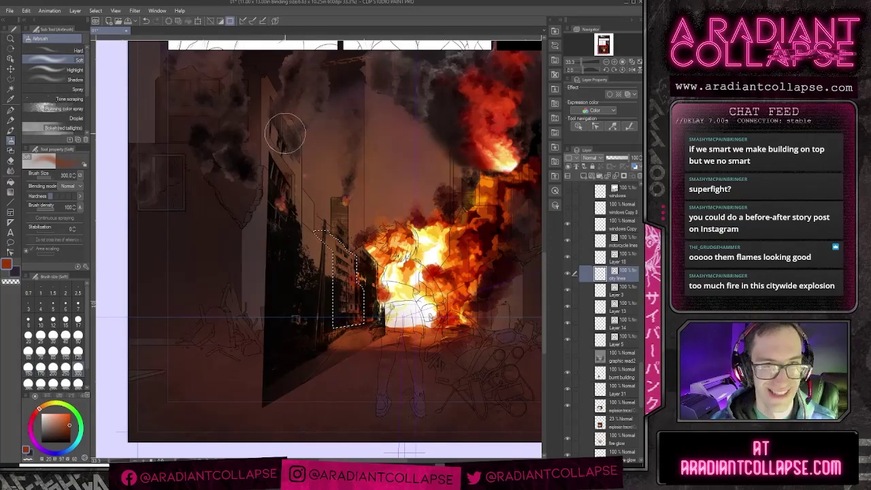
left_click_drag(284, 136, 271, 242)
key("ctrl+z")
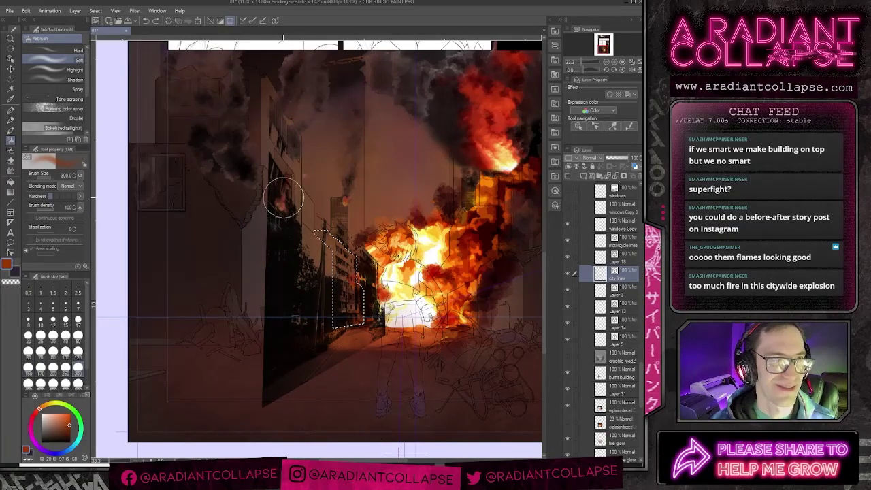
Step: Erase the large foreground wall outside the selected facade on the burnt building layer with the soft eraser at size 600
key("e")
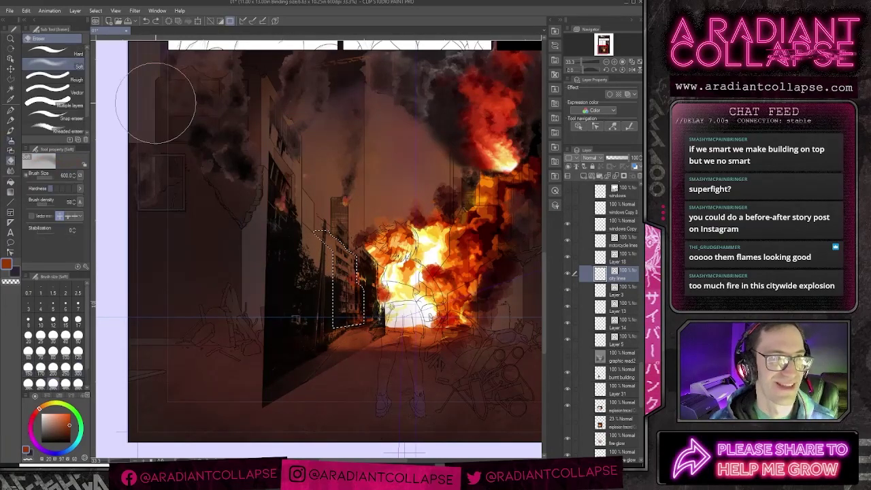
left_click(623, 369)
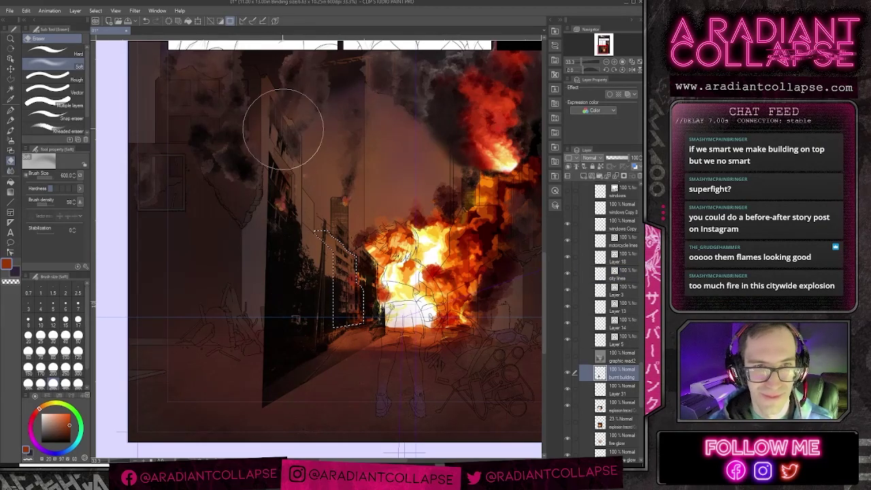
left_click(568, 373)
left_click(568, 373)
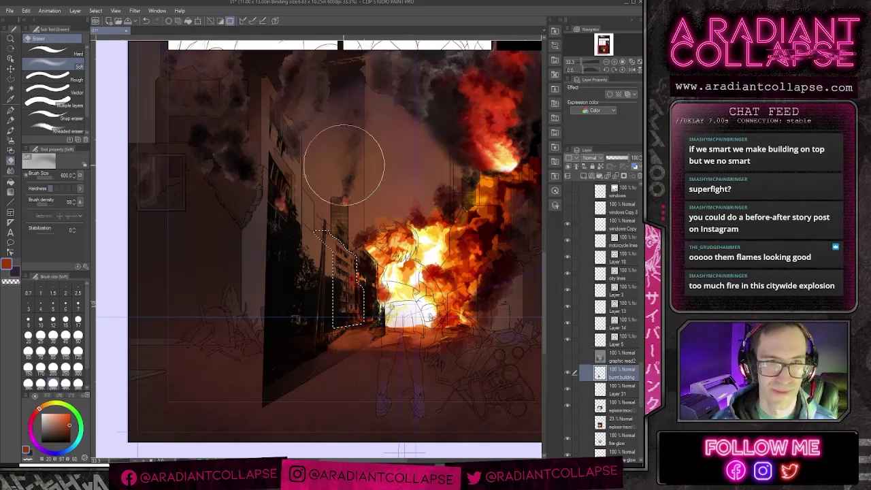
mouse_move(285, 290)
left_mouse_down()
mouse_move(284, 208)
mouse_move(273, 318)
left_mouse_up()
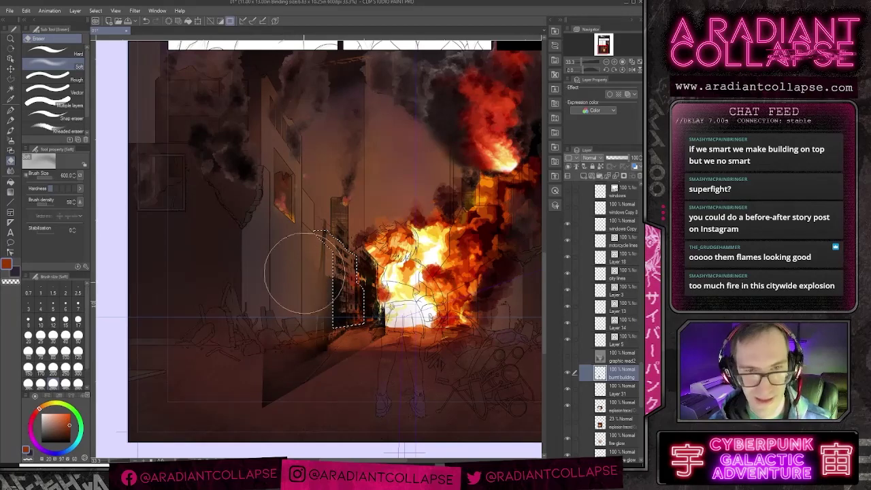
Step: Clear the burnt building's wall remnants and its near street corner with the soft eraser at sizes 200 and 300
key("bracketleft")
key("bracketleft")
key("bracketleft")
key("bracketleft")
key("bracketleft")
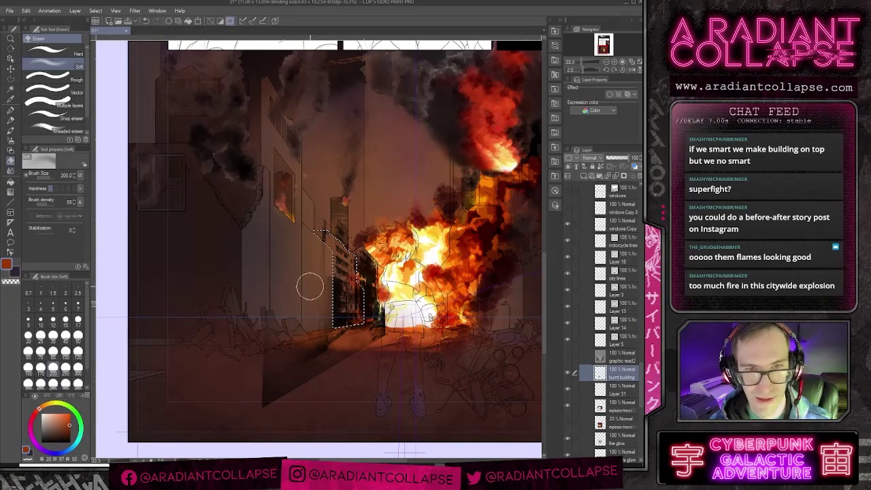
key("bracketright")
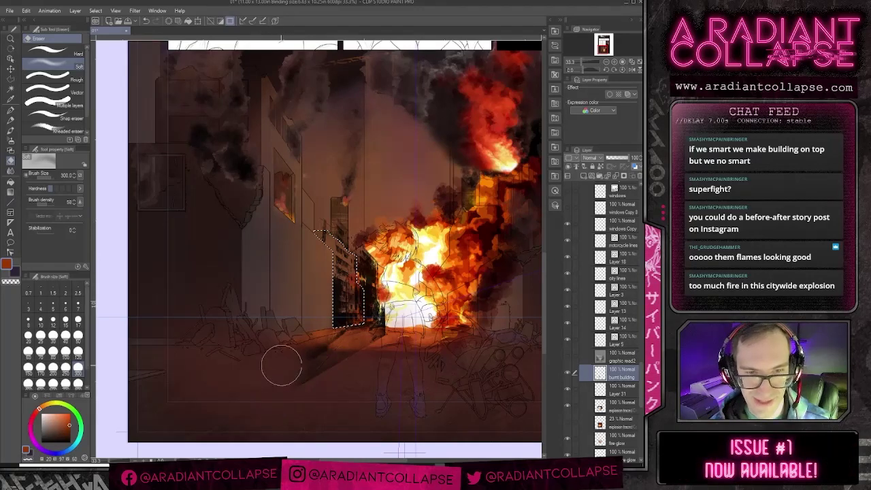
Step: Erase the dark photo leftovers on the street below the burnt facade with the soft eraser at sizes 200 and 120
key("bracketleft")
key("bracketleft")
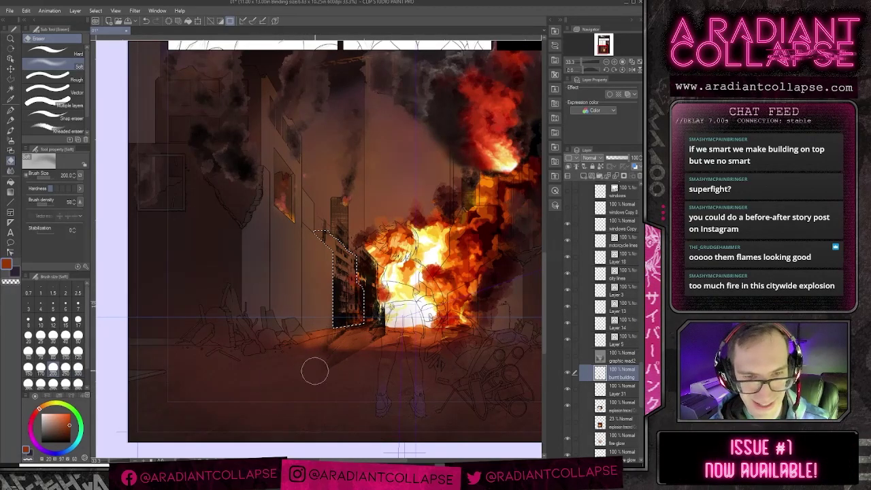
key("bracketleft")
key("bracketleft")
key("bracketleft")
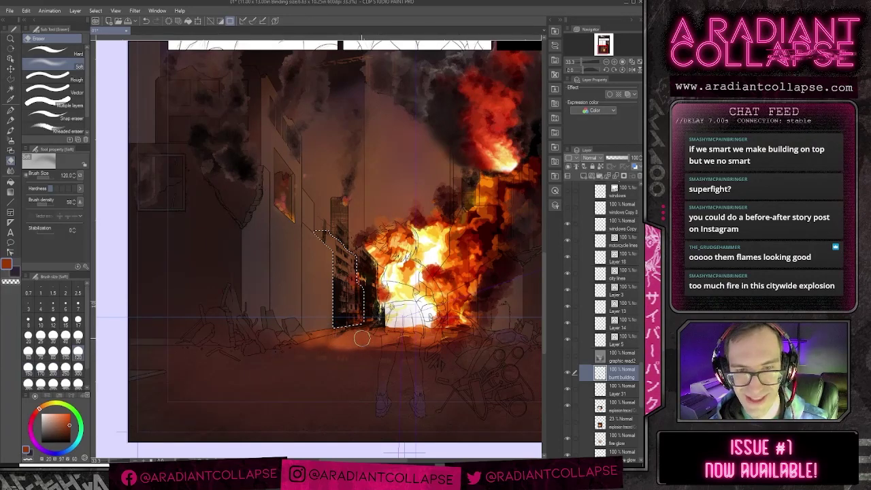
key("bracketleft")
key("bracketleft")
key("bracketright")
key("bracketright")
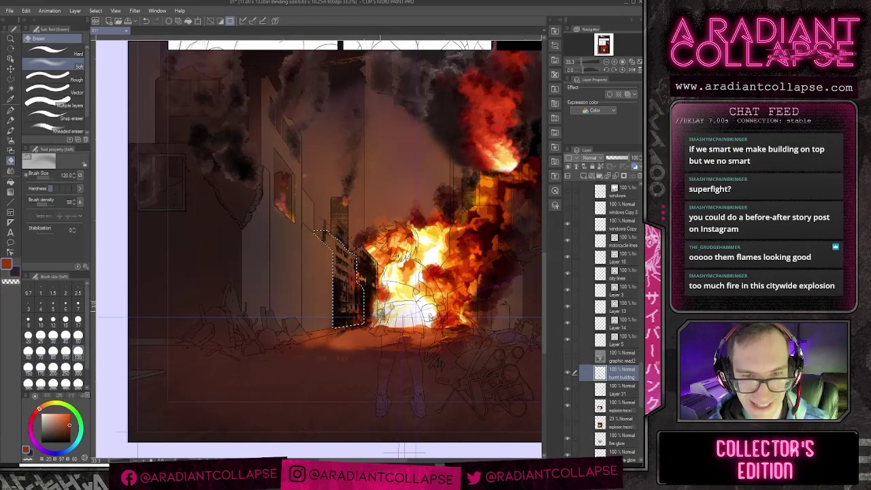
key("ctrl+z")
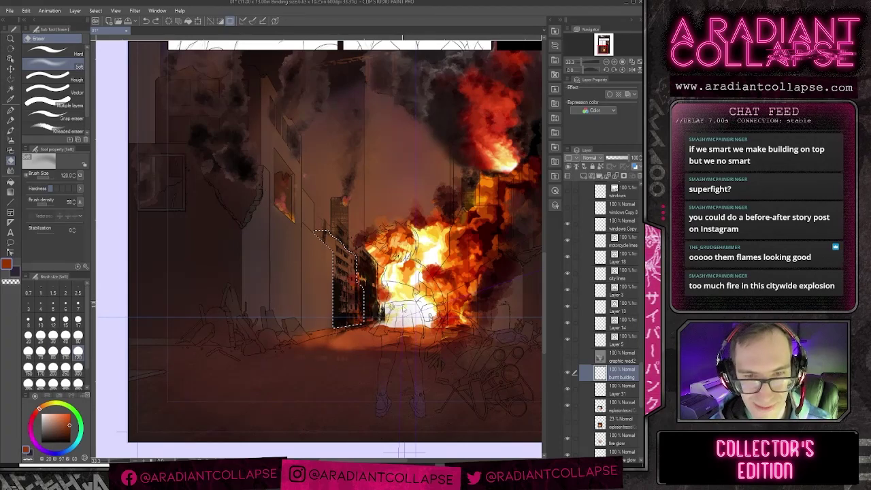
Step: Soften the burnt facade's edge beside the explosion and clean its street-level base with the soft eraser at sizes 60 to 80
key("bracketleft")
key("bracketleft")
key("bracketleft")
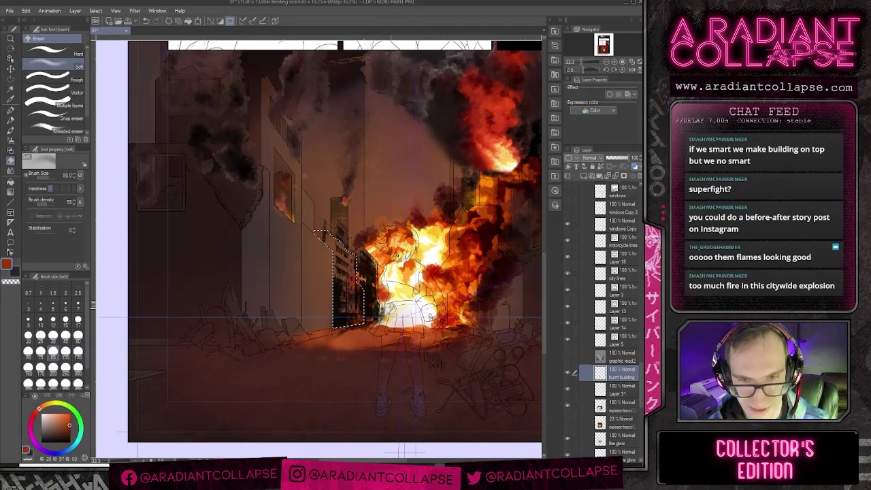
key("bracketleft")
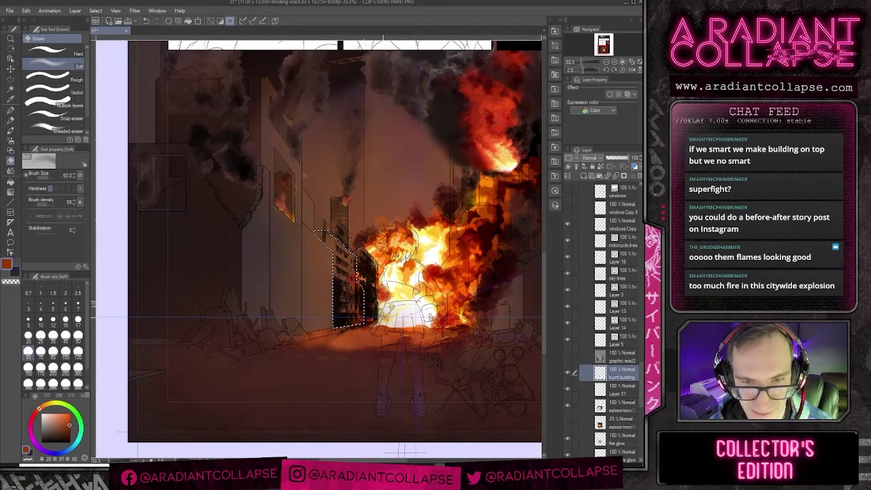
key("bracketright")
key("bracketright")
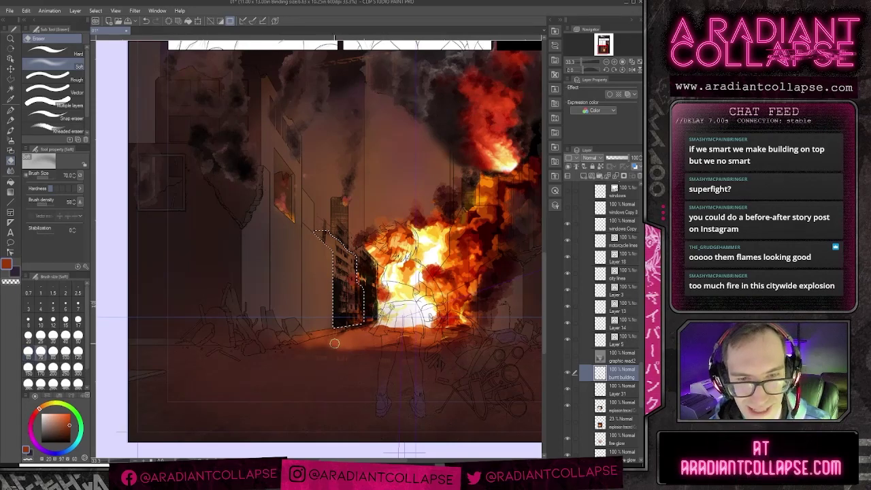
Step: Clean up around the burnt facade's roofline with the soft eraser at sizes 120 down to 70, and clear the selection
key("bracketright")
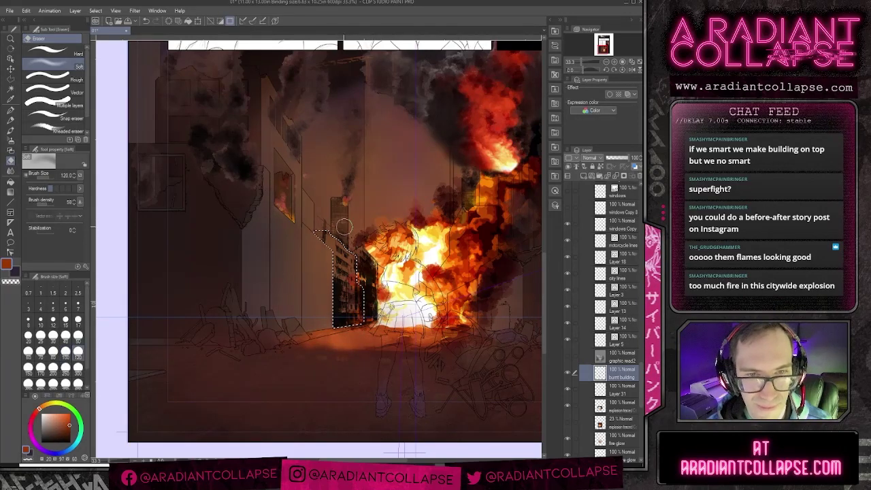
key("bracketleft")
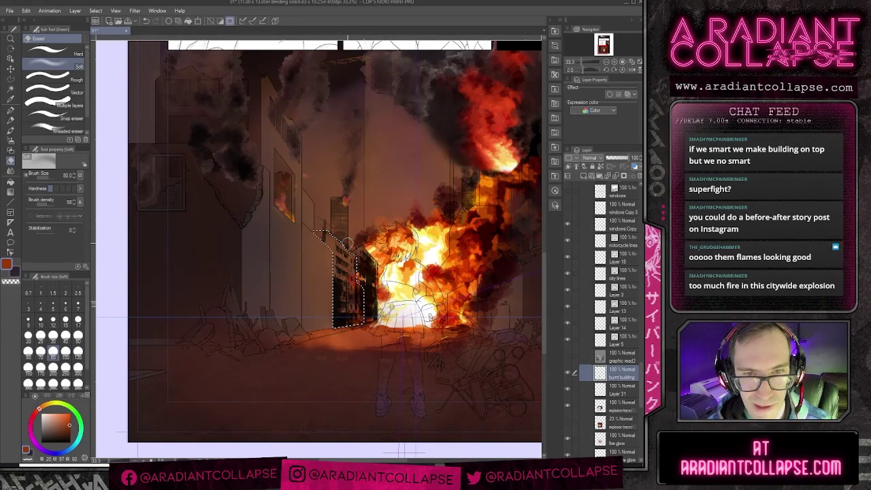
key("bracketleft")
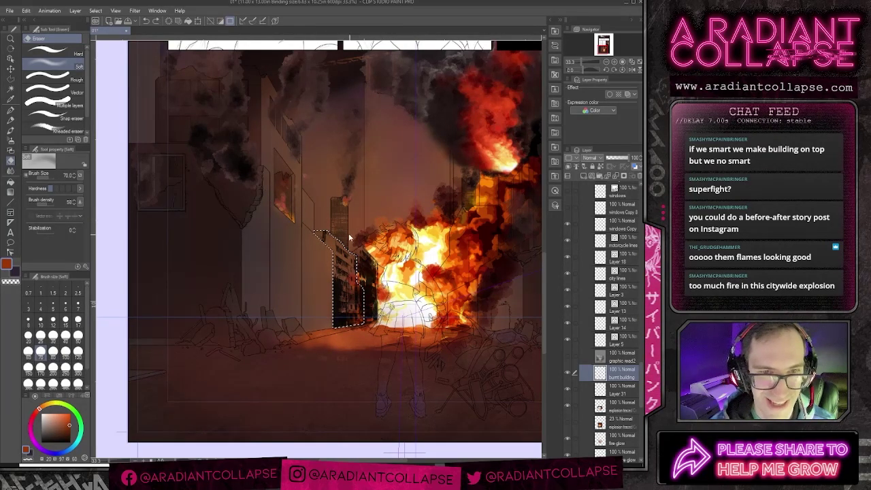
key("ctrl+d")
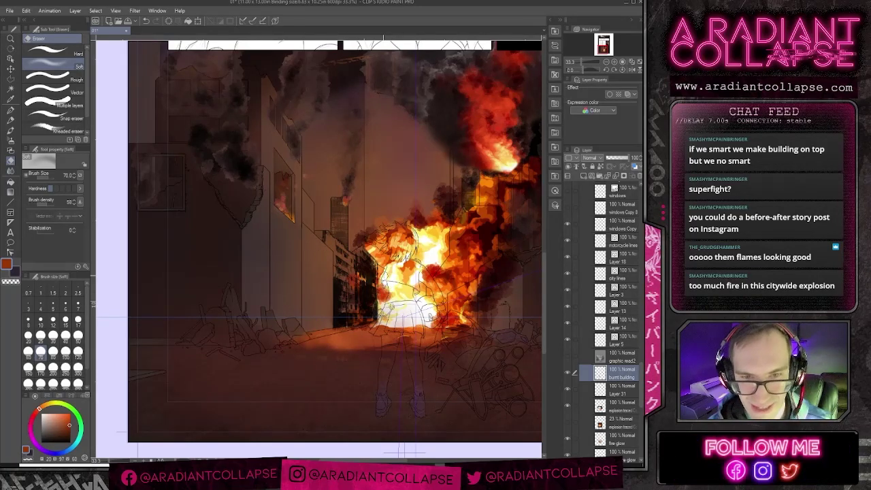
Step: Reduce the soft eraser to size 25 and set the burnt building layer's opacity to 77%
key("bracketleft")
key("bracketleft")
key("bracketleft")
key("bracketleft")
key("bracketleft")
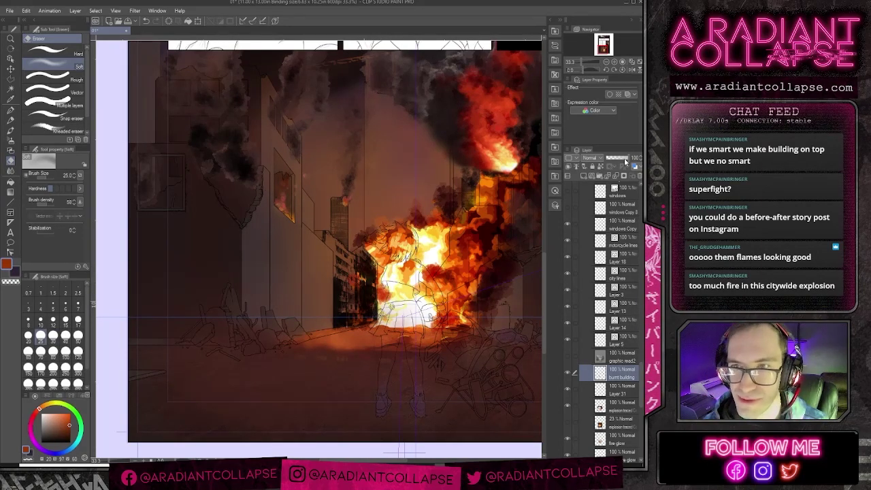
left_click(624, 158)
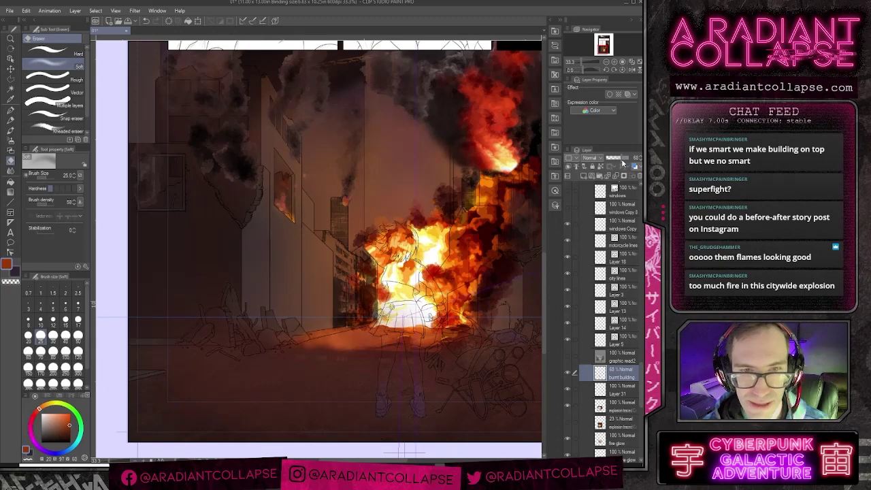
left_click(624, 160)
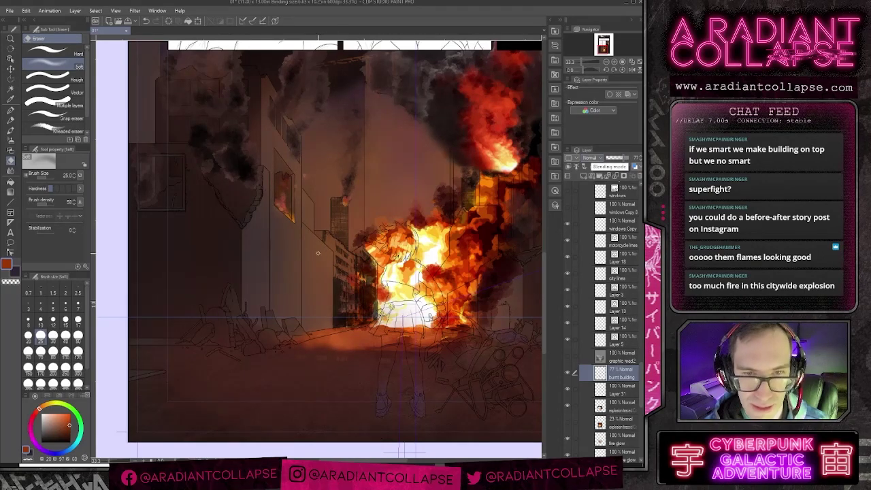
Step: Set the soft eraser to size 30 and move the burnt building layer beneath the explosion layers, directly above fire glow
key("bracketright")
key("bracketright")
key("bracketright")
key("bracketleft")
key("bracketleft")
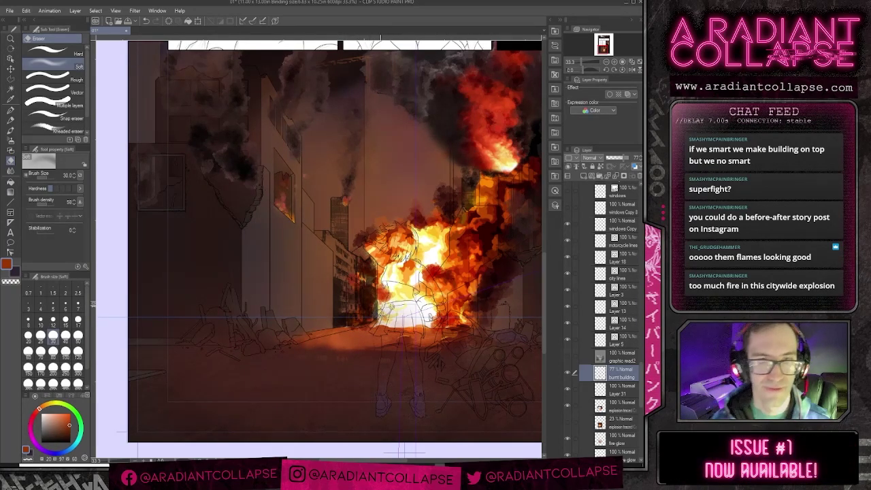
left_click_drag(625, 390, 623, 431)
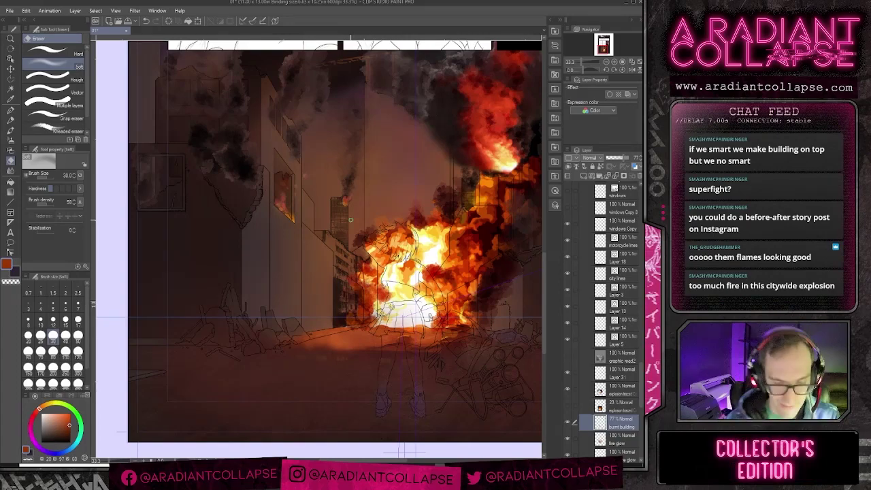
Step: On the fire glow layer, sample a light orange from the flames and set the soft airbrush to size 25
scroll(350, 220, "down", 1)
scroll(351, 219, "up", 3)
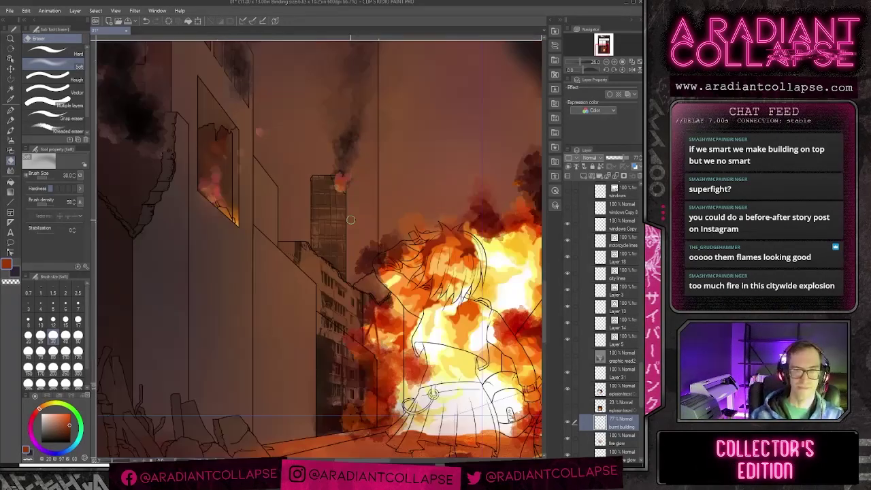
left_click_drag(531, 344, 464, 276)
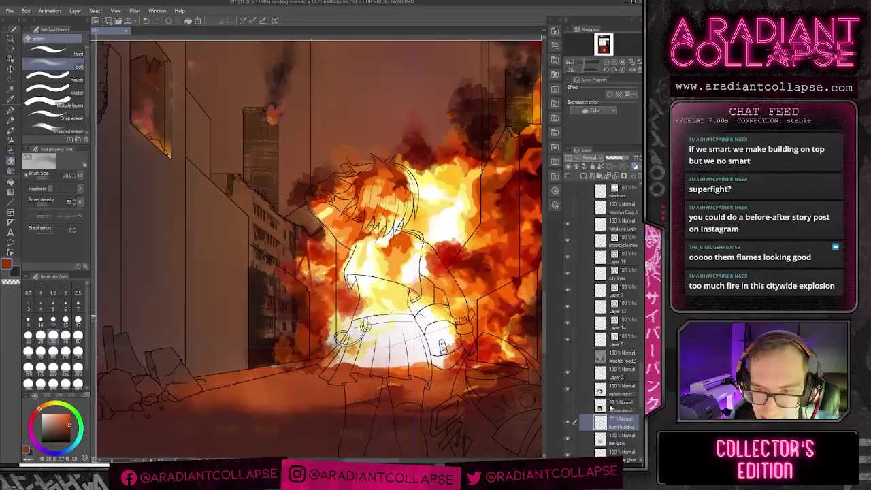
left_click(604, 439)
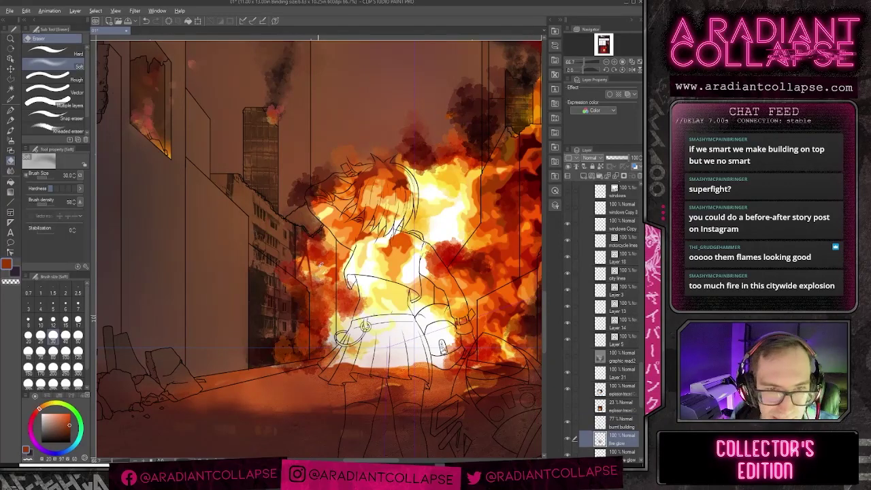
left_click(318, 268, "alt")
key("b")
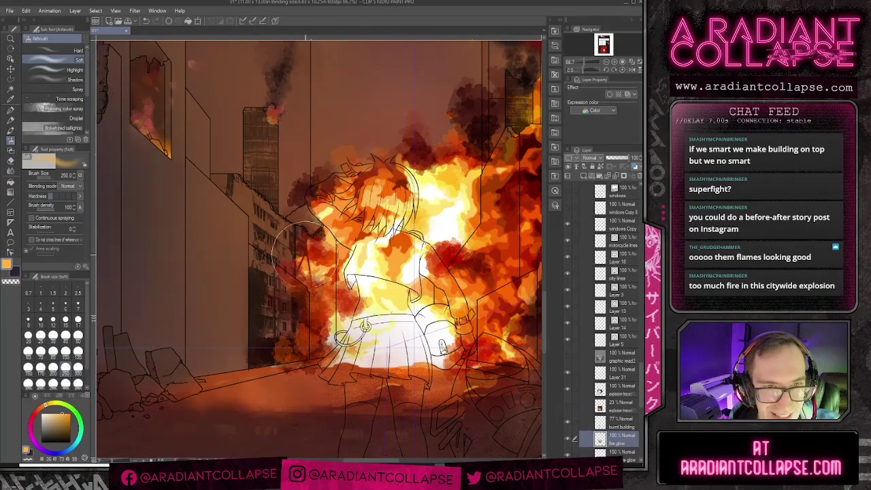
key("[")
key("[")
key("[")
key("[")
key("[")
key("[")
key("[")
key("[")
key("[")
key("[")
key("[")
key("[")
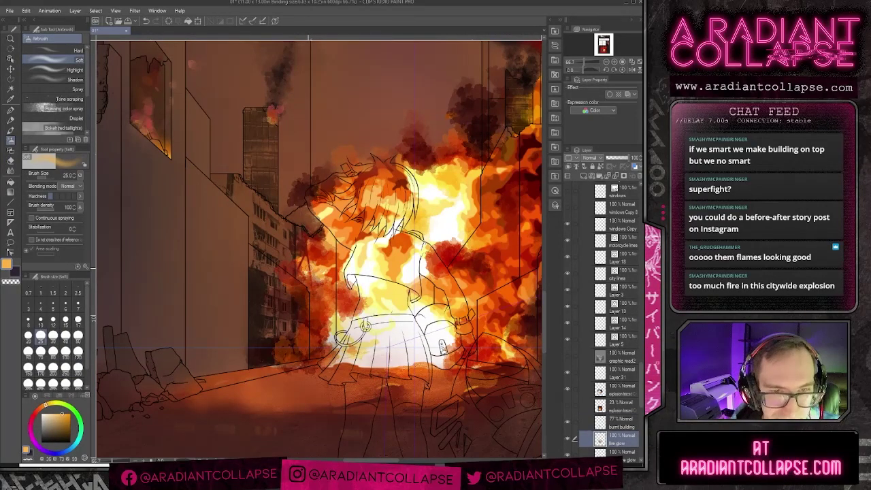
Step: Select the upper explosion layer and set the G-pen to size 20
left_click(616, 422)
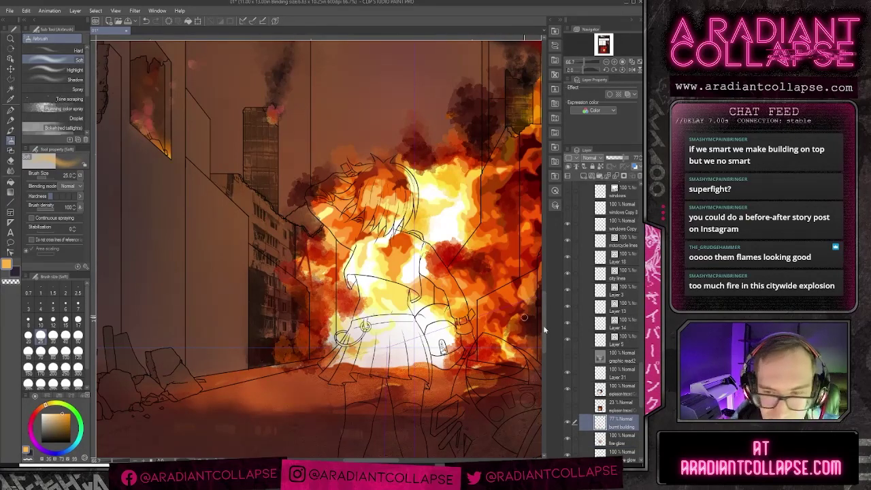
left_click(602, 390)
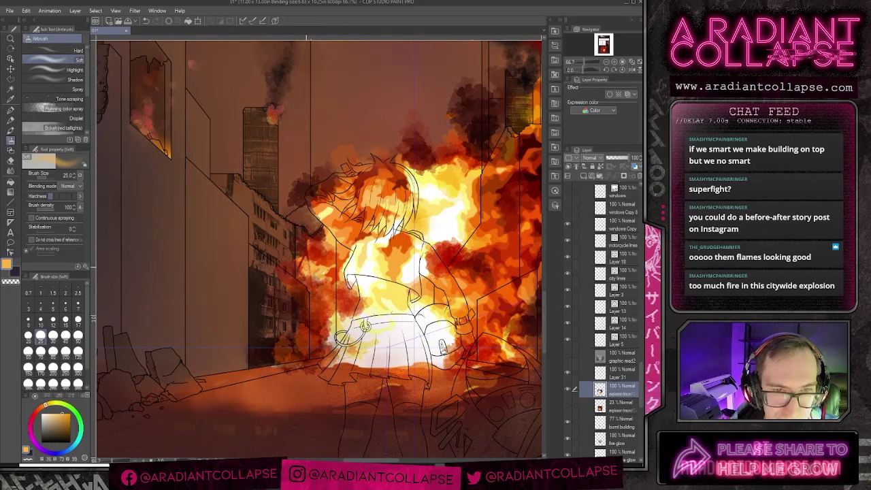
key("p")
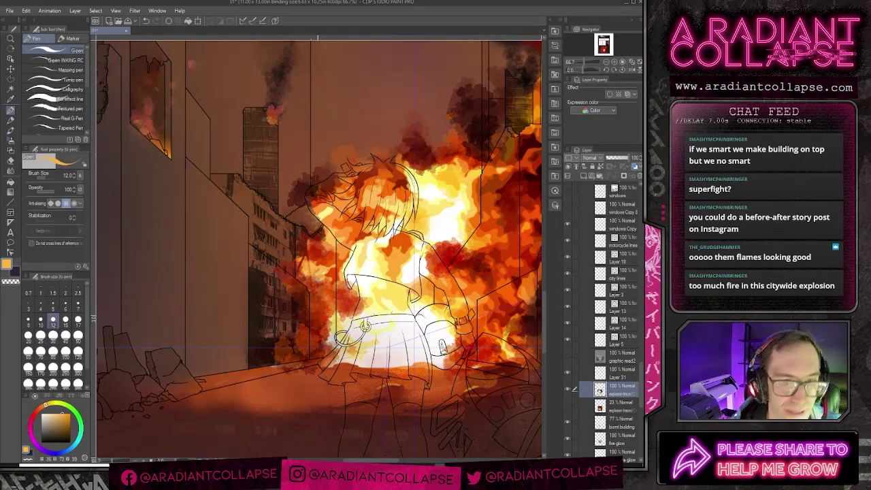
key("bracketright")
key("bracketright")
key("bracketright")
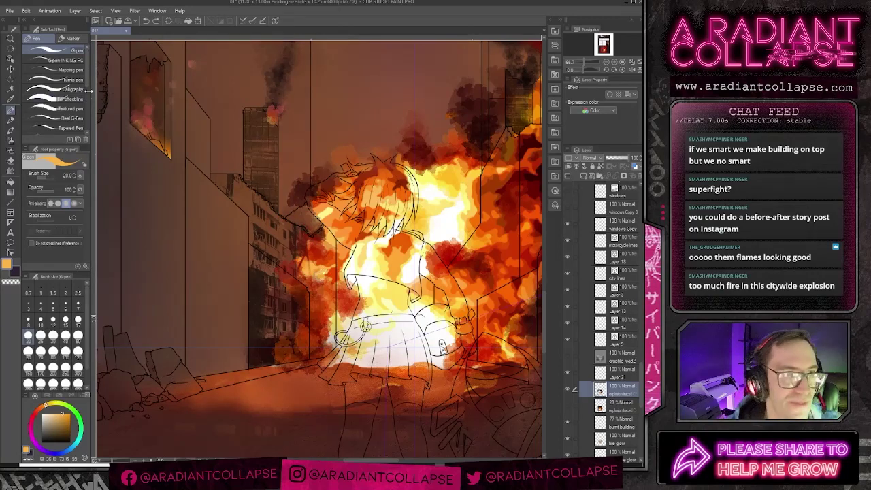
Step: Sample red-orange and light orange from the explosion's flames and switch to the Rough wash brush
key("b")
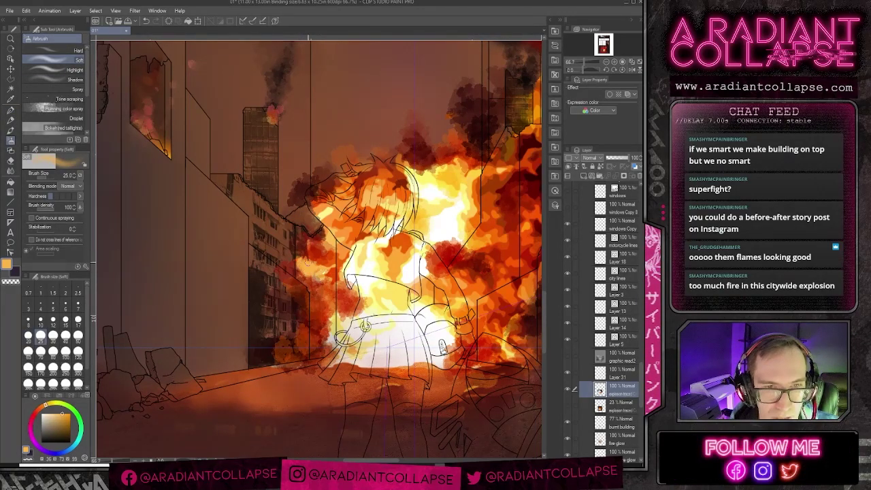
left_click(310, 253, "alt")
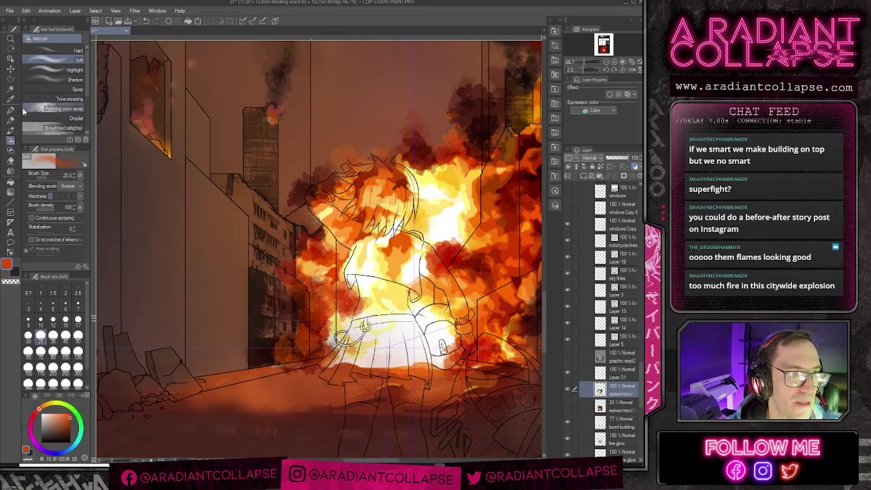
left_click(11, 130)
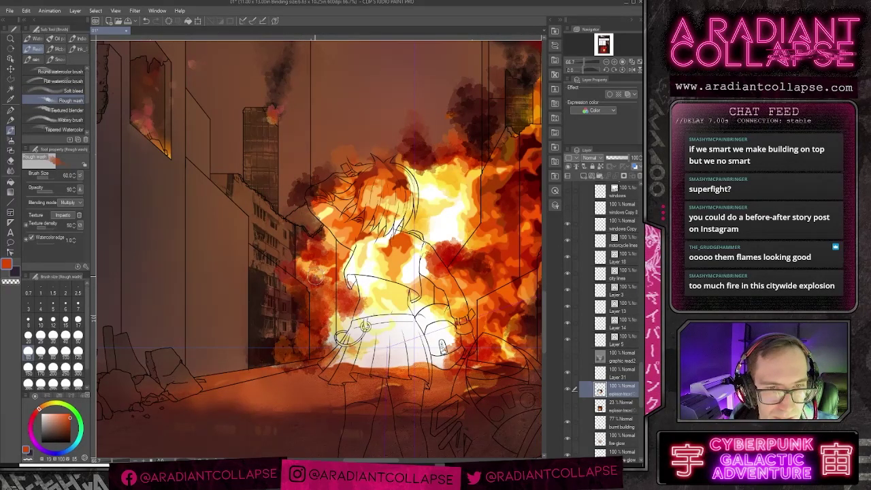
left_click(342, 251, "alt")
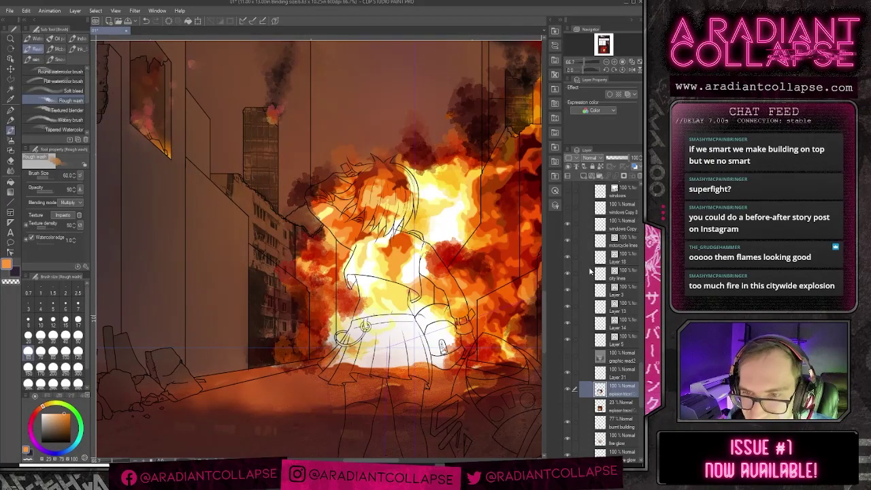
Step: On the burnt building layer, sample a dark brown from the facade and ready the Rough wash brush
left_click(617, 420)
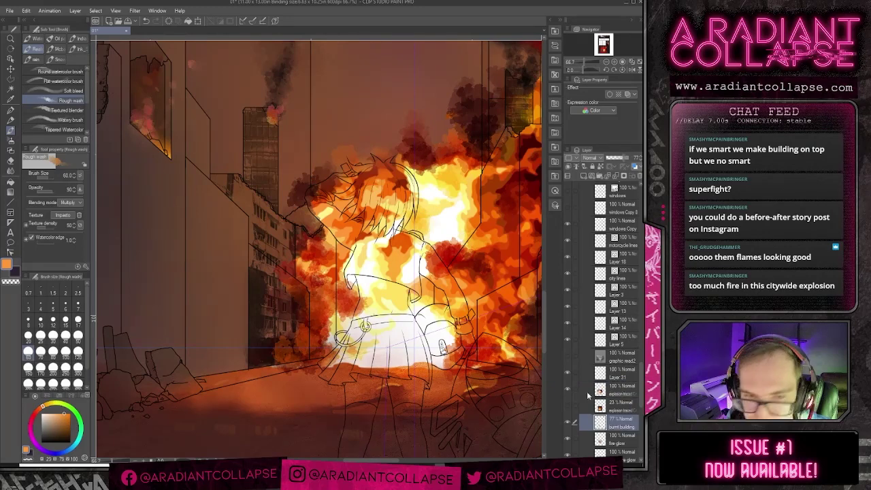
key("e")
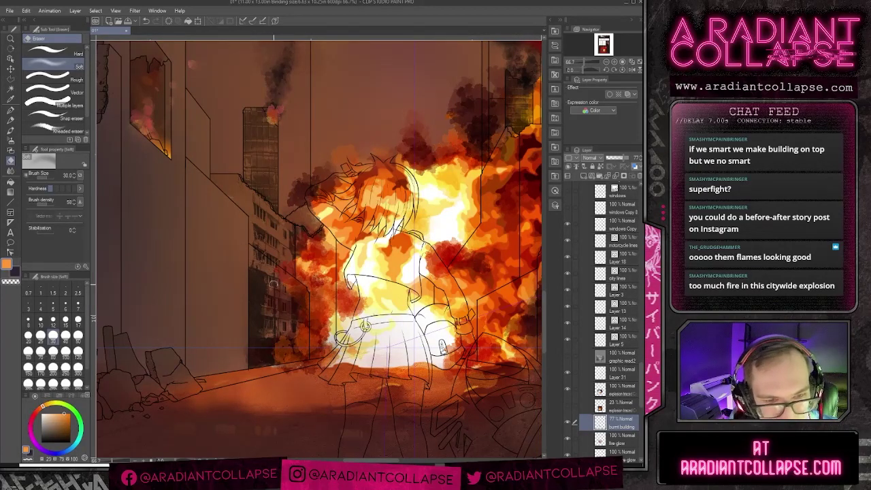
key("b")
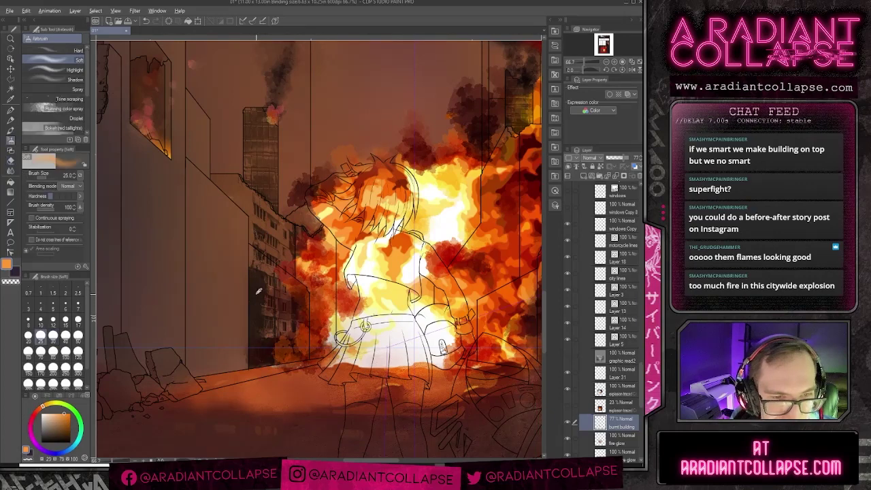
left_click(259, 290, "alt")
key("p")
left_click(10, 129)
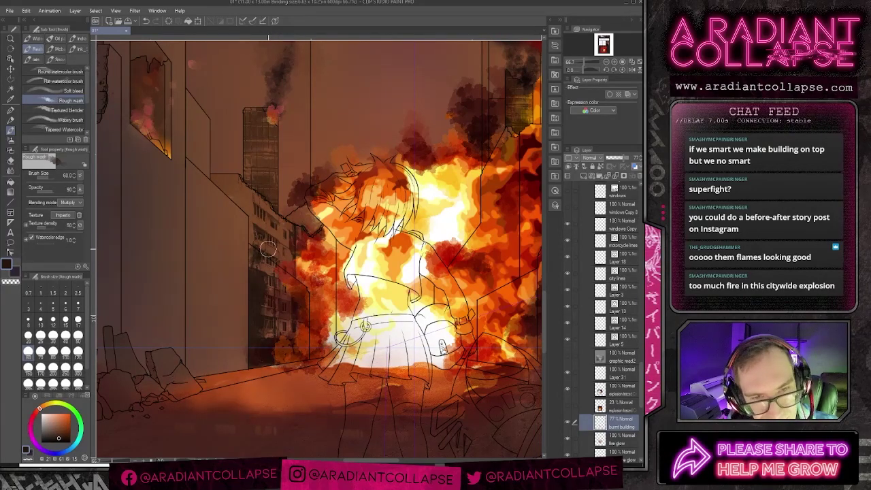
Step: Return from the soft eraser to the Rough wash brush and reduce it to size 40 for the burnt building layer
key("e")
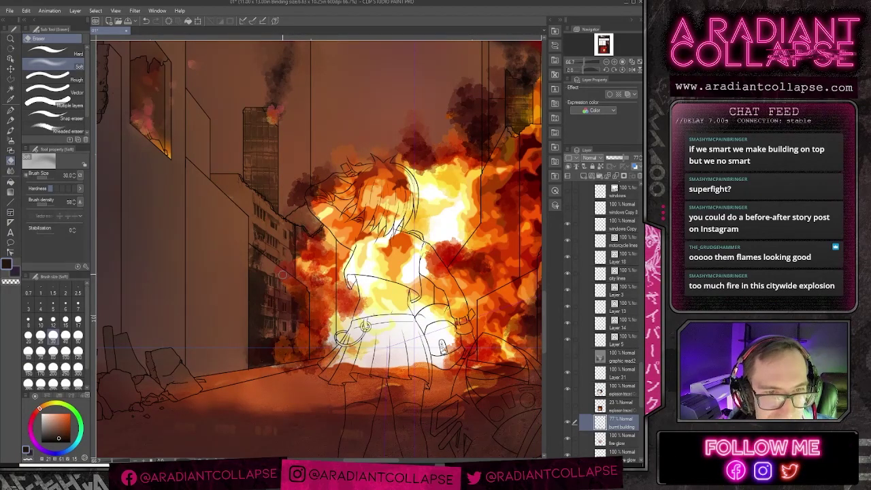
left_click(11, 120)
left_click(10, 130)
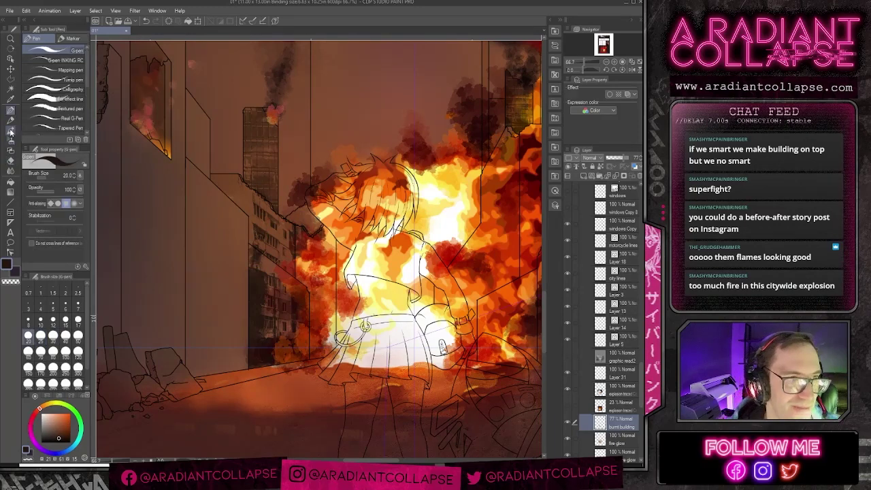
left_click(34, 49)
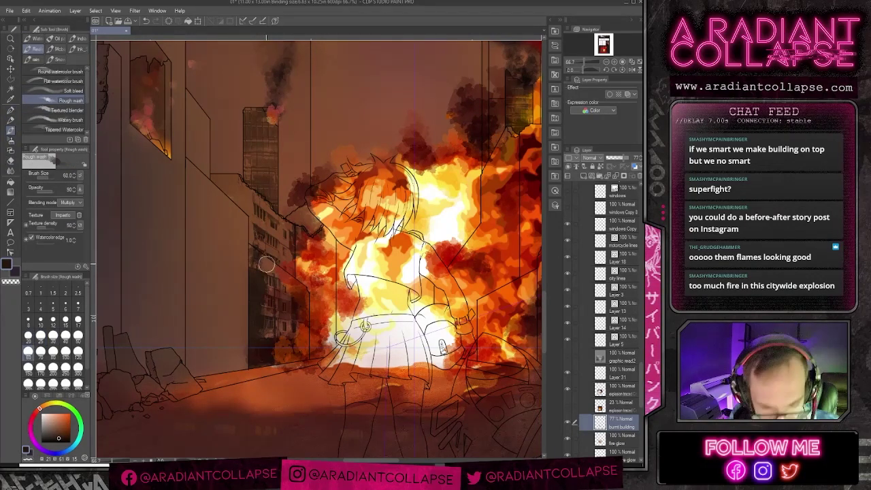
key("[")
key("[")
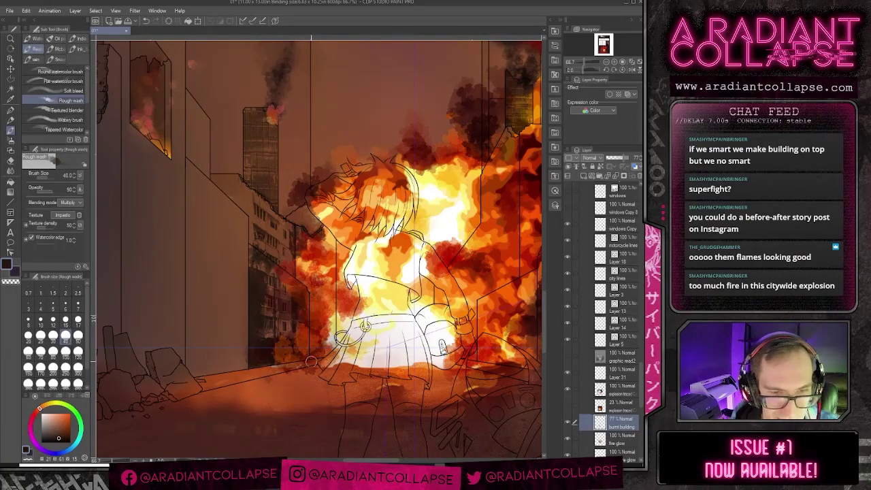
Step: Sample a reddish brown from the ground beside the explosion, check the upper explosion layer's visibility, and make that layer active
left_click(310, 376, "alt")
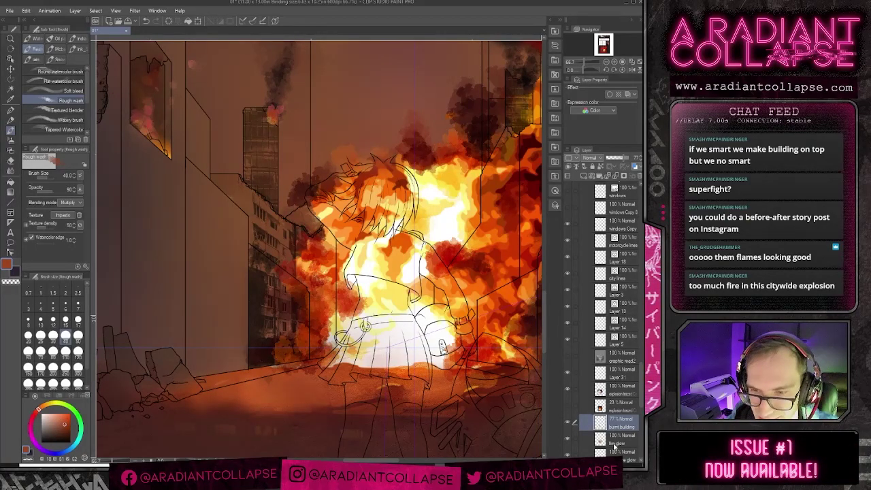
left_click(616, 440)
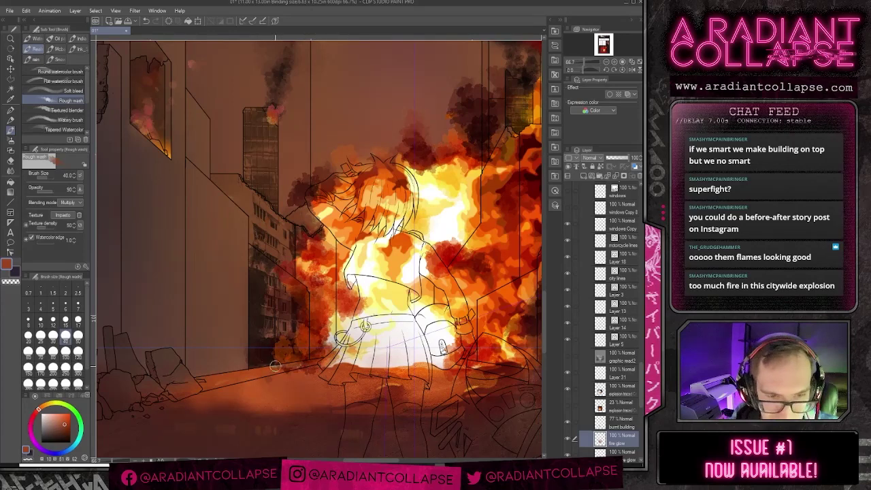
scroll(612, 381, "down", 5)
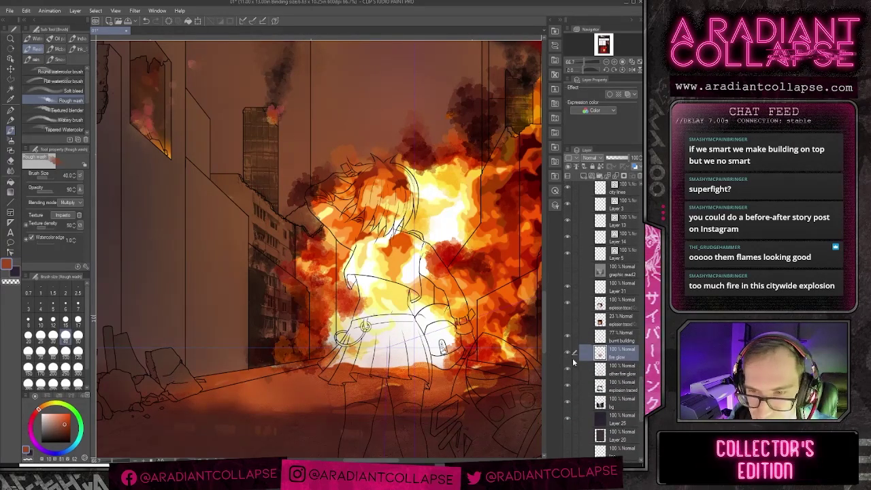
left_click(568, 304)
left_click(568, 304)
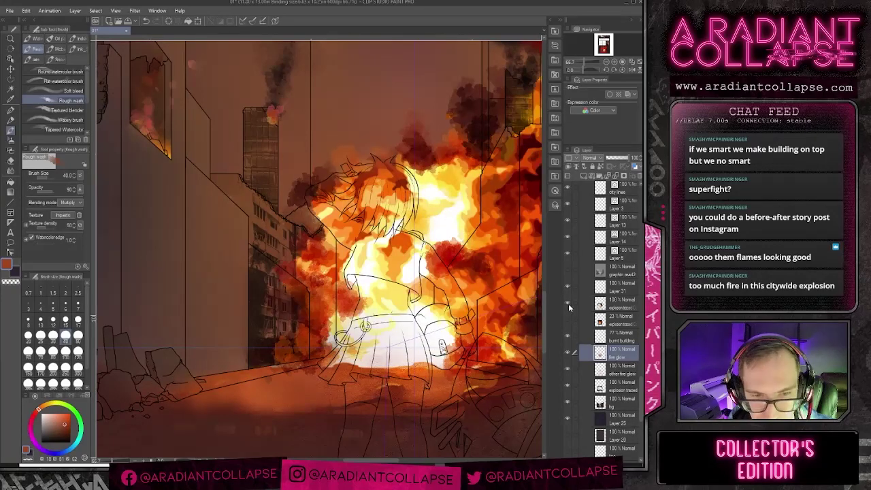
left_click(606, 307)
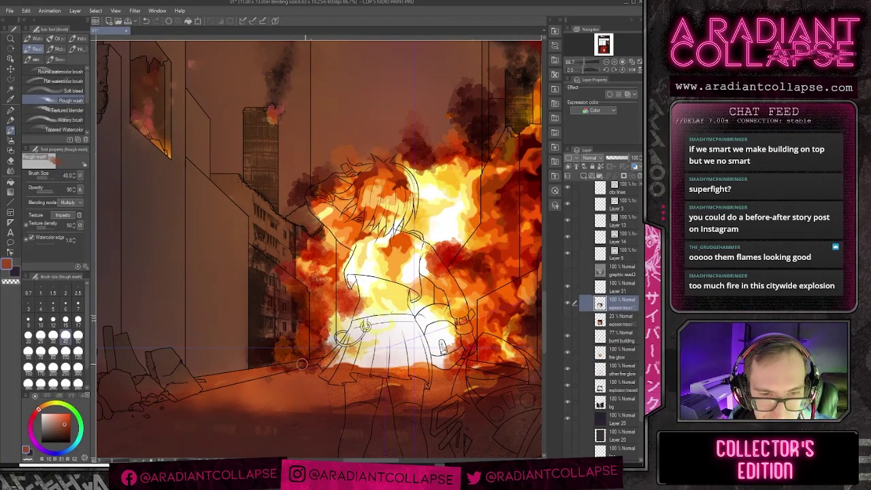
Step: Examine the explosion and burnt building within the whole city panel and the full comic page
scroll(276, 352, "down", 3)
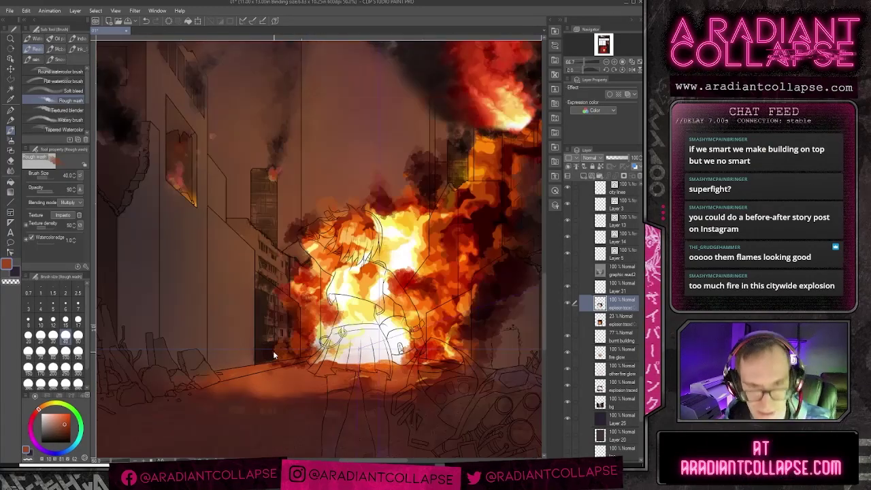
scroll(274, 355, "down", 1)
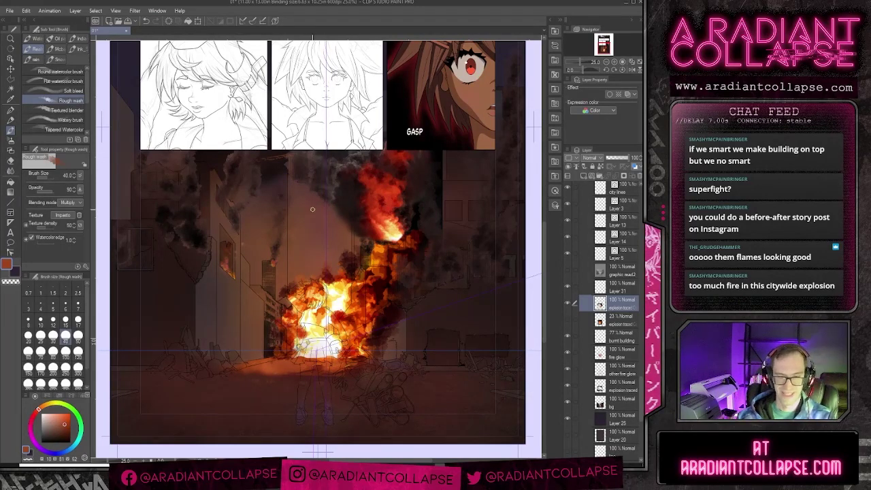
scroll(313, 210, "down", 2)
scroll(328, 224, "up", 2)
left_click_drag(333, 238, 349, 225)
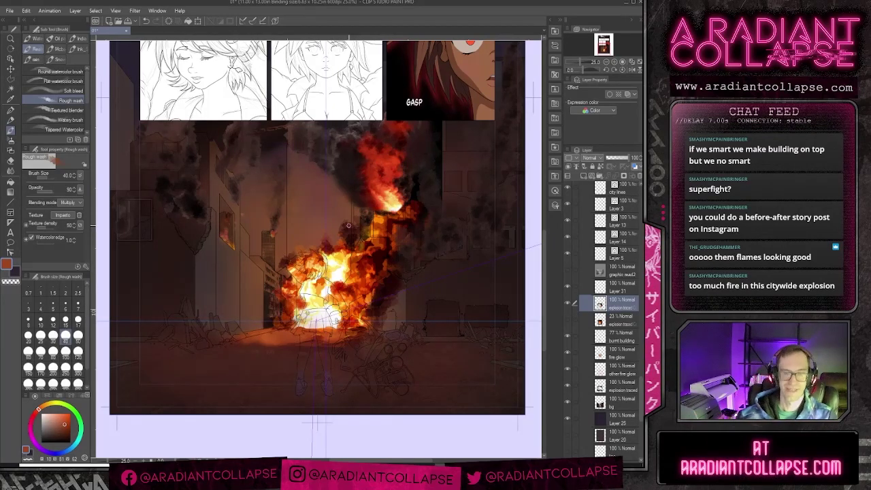
scroll(349, 225, "down", 2)
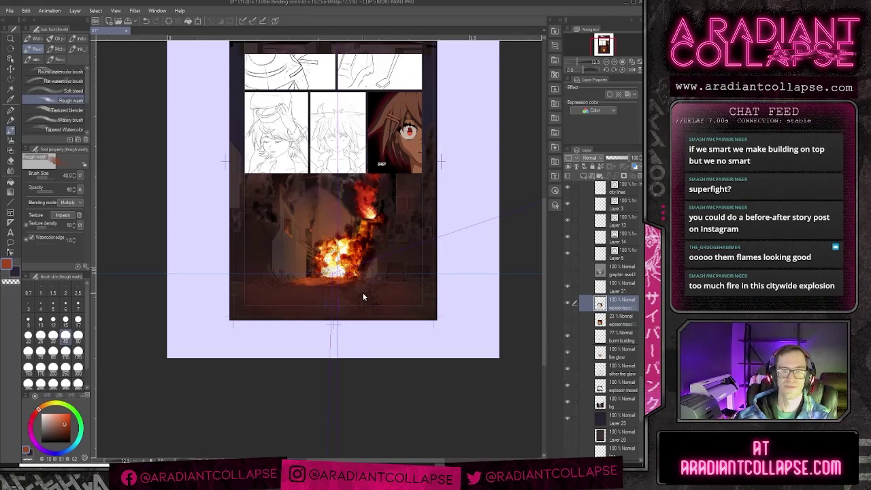
scroll(363, 293, "up", 2)
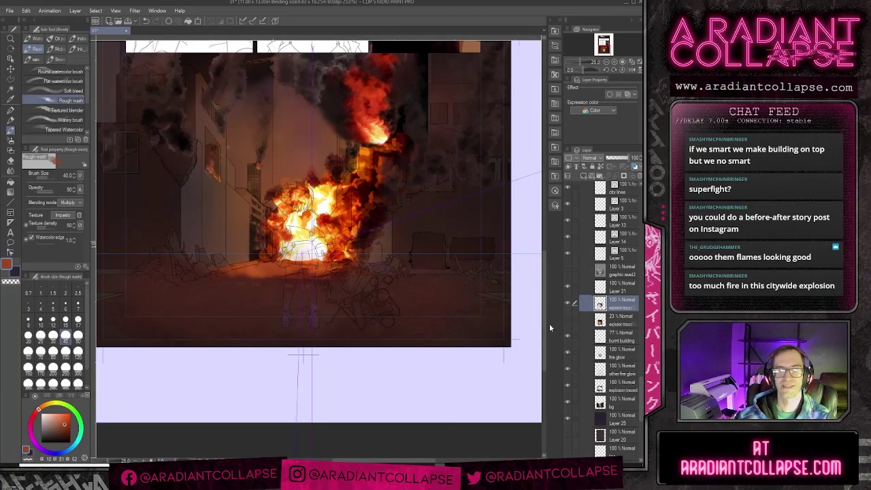
Step: Compare the city panel with the graphic read2, Layer 31 and both explosion layers toggled, restoring their original visibility
left_click(568, 271)
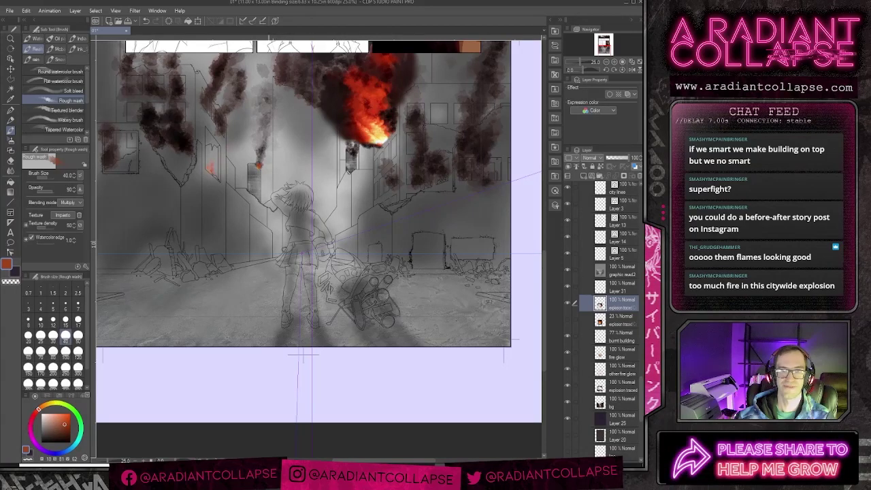
left_click(568, 301)
left_click(568, 319)
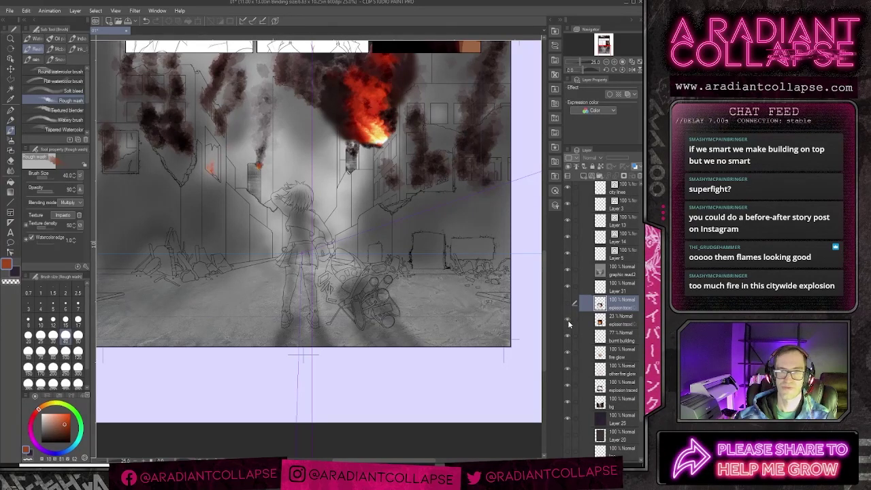
left_click(568, 303)
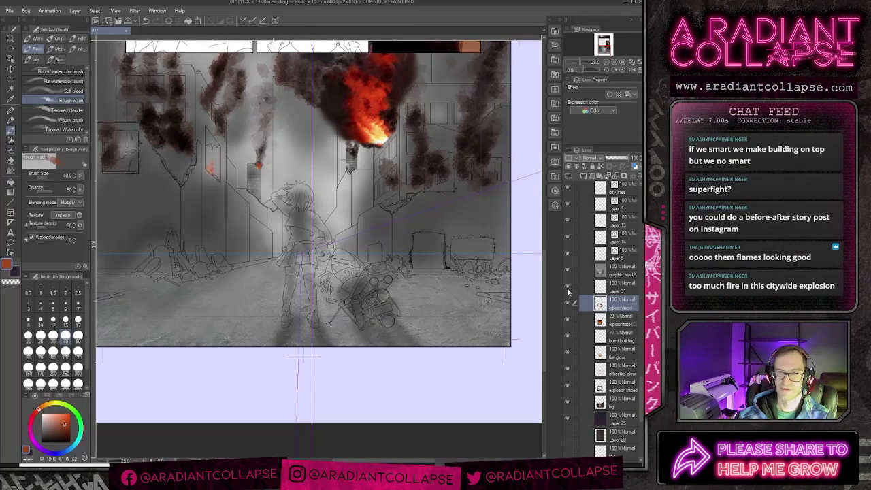
left_click(567, 271)
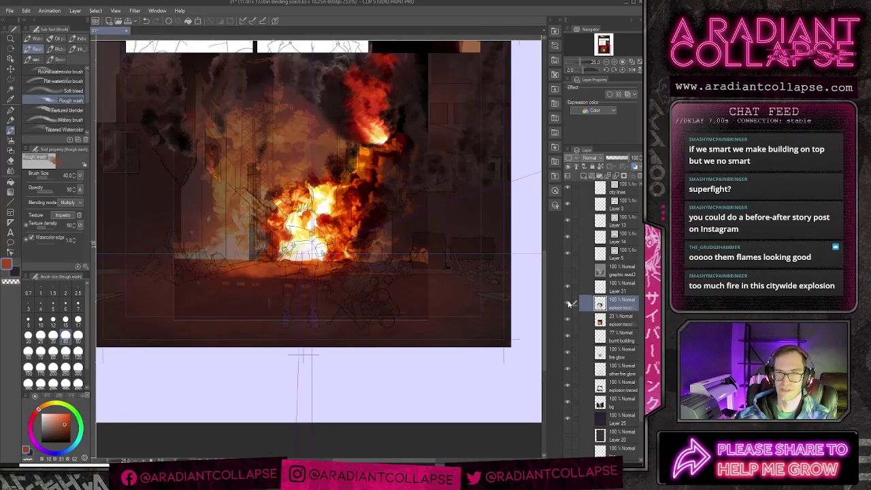
left_click(568, 303)
left_click(567, 303)
left_click(567, 321)
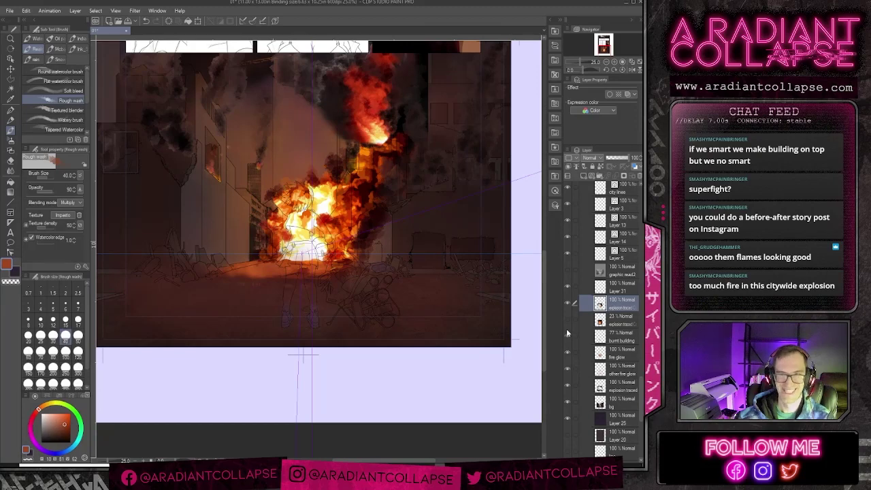
left_click(569, 287)
left_click(569, 287)
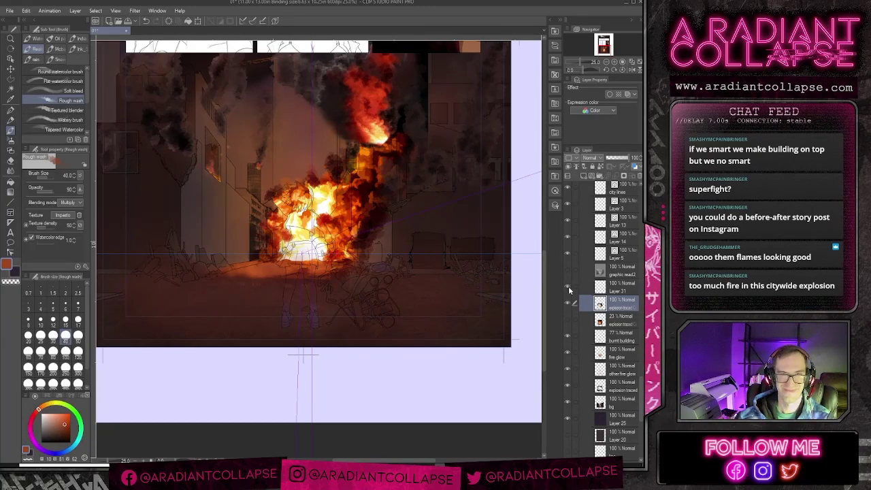
scroll(325, 136, "down", 2)
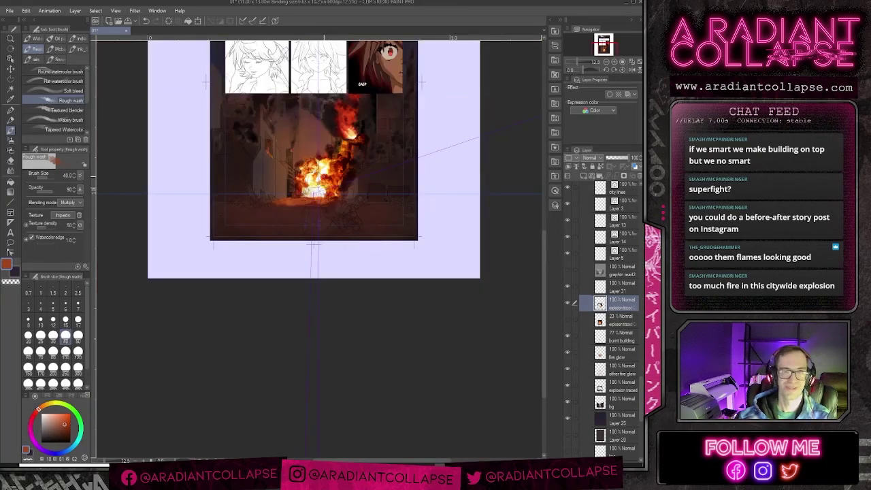
scroll(326, 178, "up", 2)
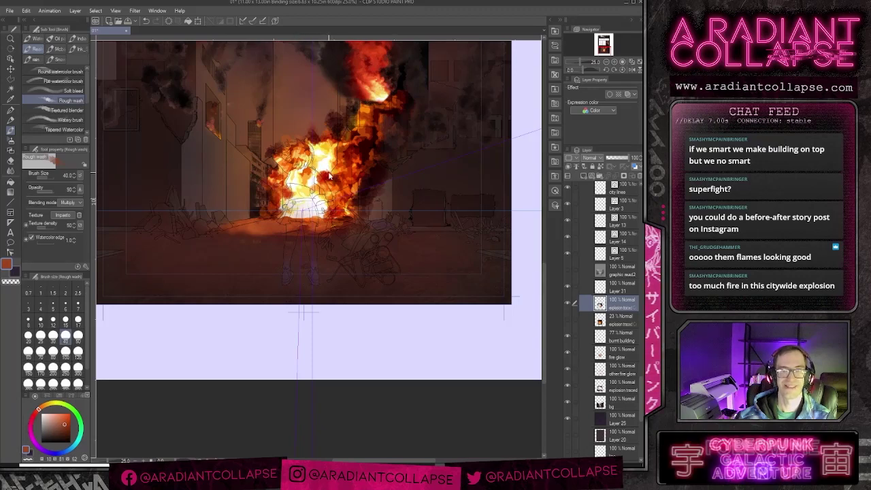
scroll(330, 175, "down", 1)
scroll(330, 175, "up", 1)
left_click_drag(345, 147, 363, 196)
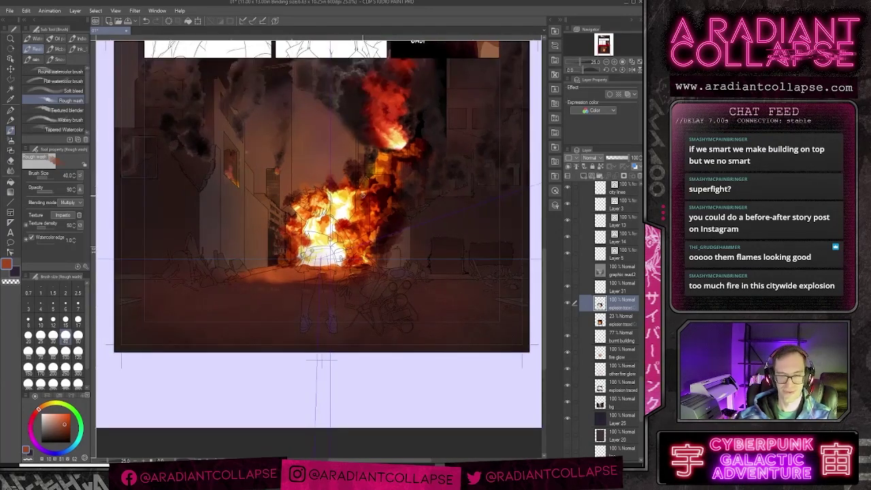
Step: Examine how the explosion and burnt city panel read alongside the line-art and red-eyed face panels above it on the comic page
scroll(363, 196, "down", 2)
scroll(363, 195, "up", 2)
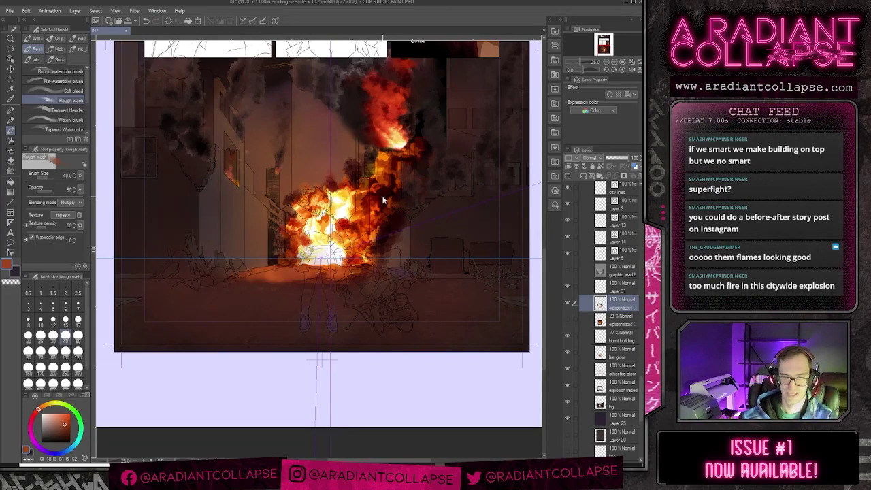
scroll(383, 197, "down", 2)
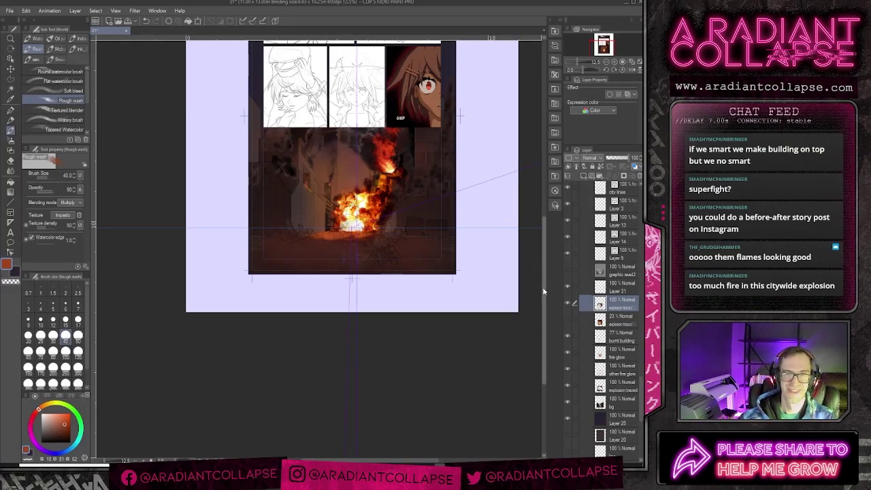
left_click_drag(543, 291, 543, 274)
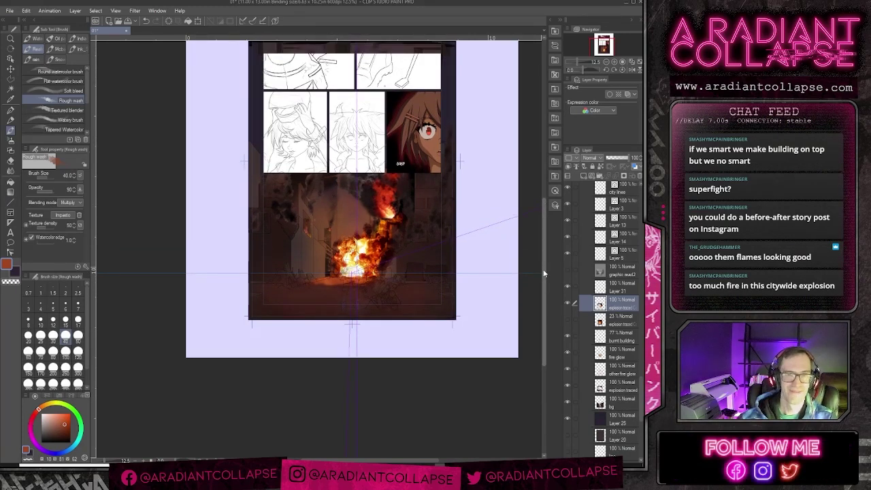
left_click_drag(543, 273, 543, 270)
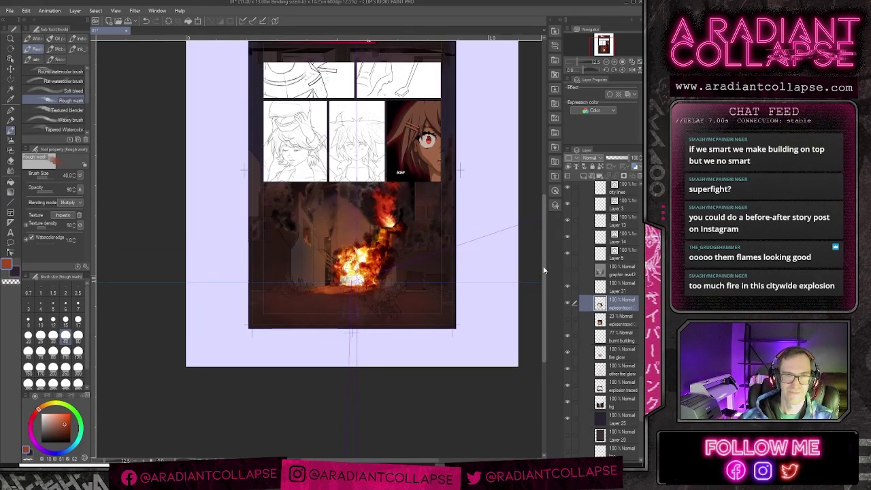
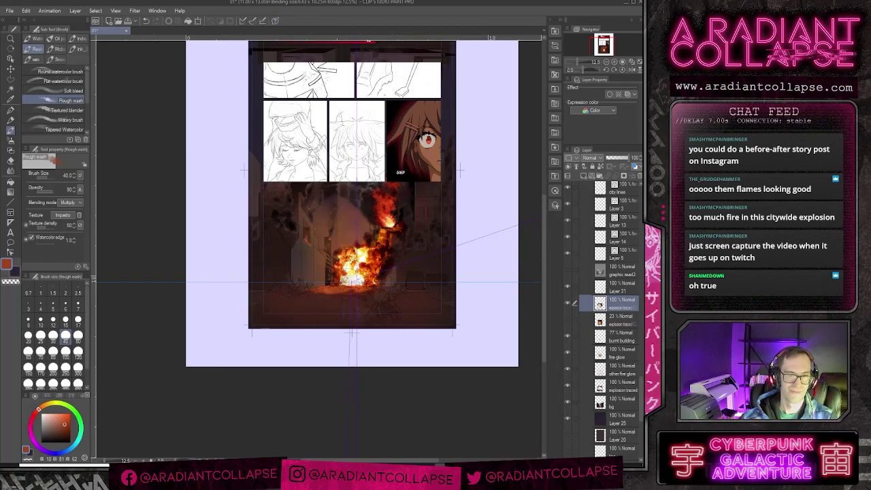
mouse_move(208, 477)
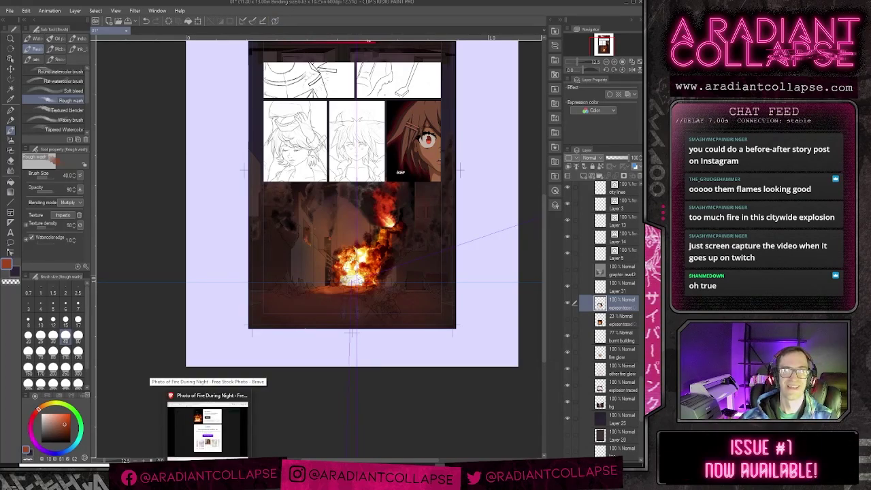
left_click(207, 429)
key("alt+Tab")
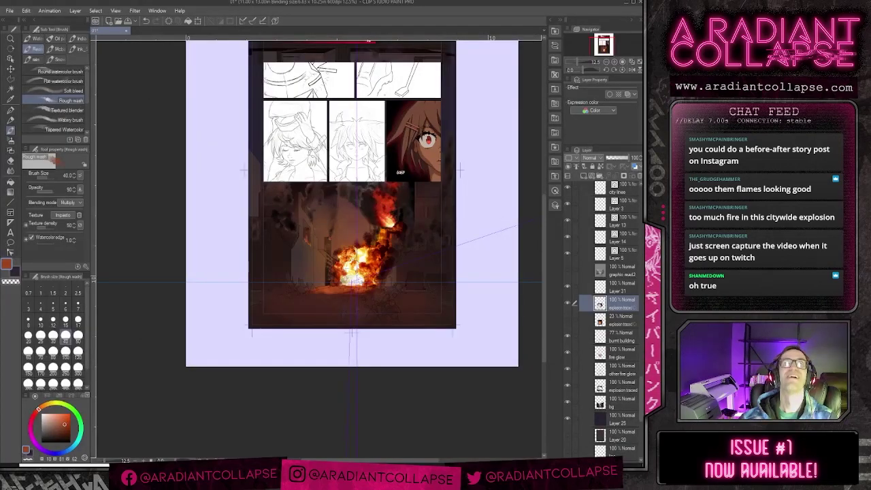